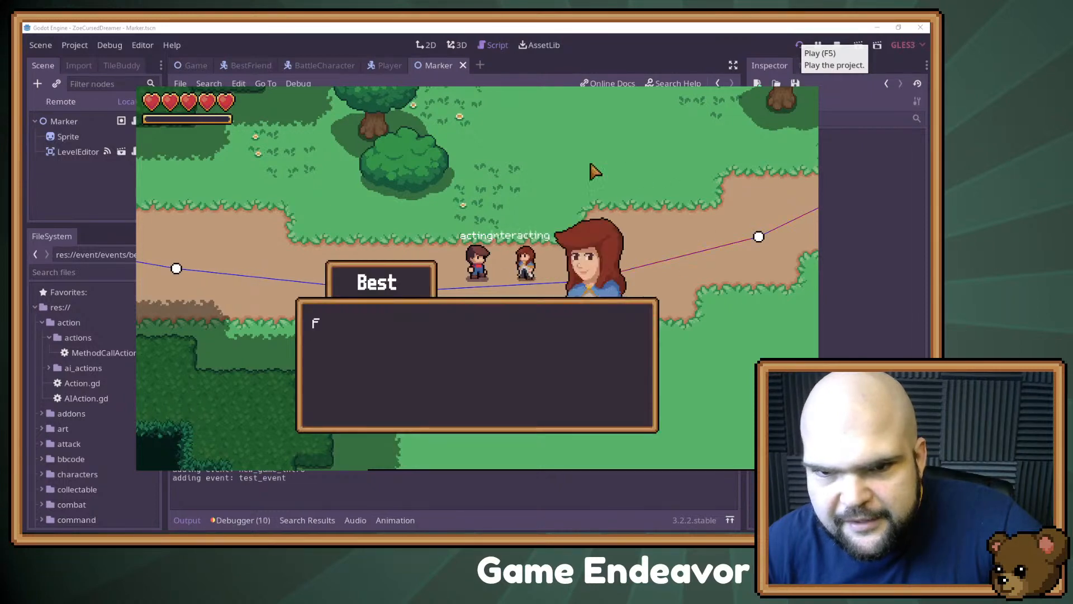
- Play-test the companion event: dismiss the opening dialogue and follow the companion along the dirt path to the house
{"action": "key", "text": "Return"}
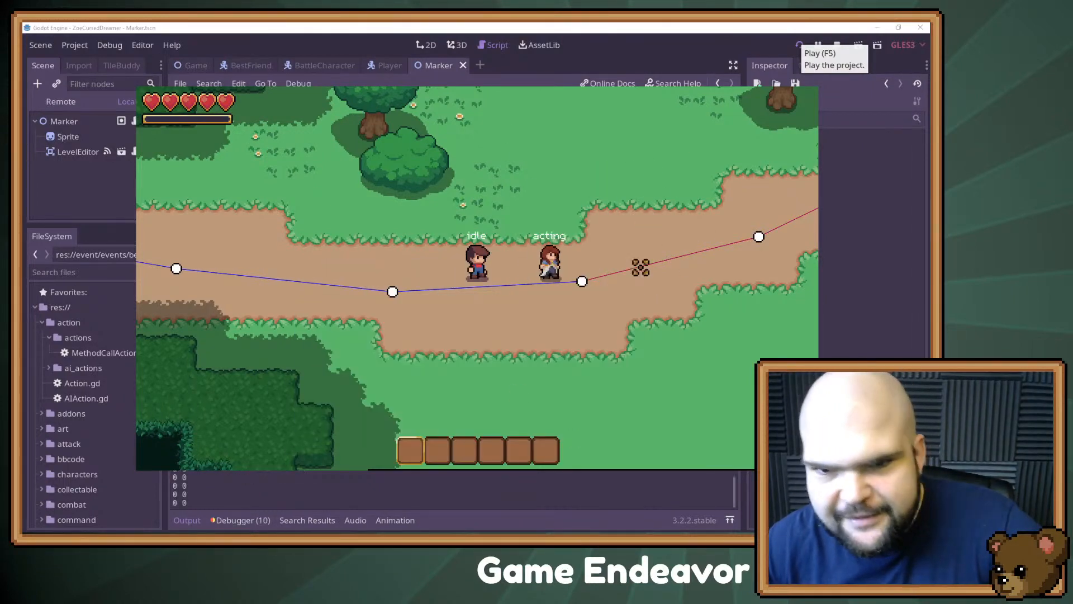
{"action": "key", "text": "d"}
{"action": "key", "text": "w"}
{"action": "key", "text": "d"}
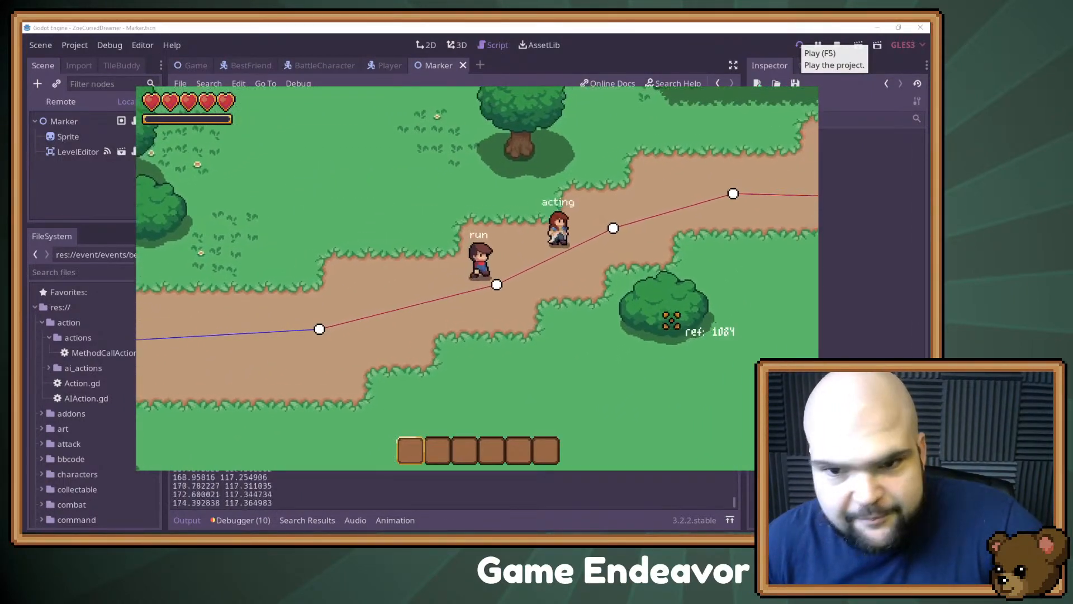
{"action": "key", "text": "s"}
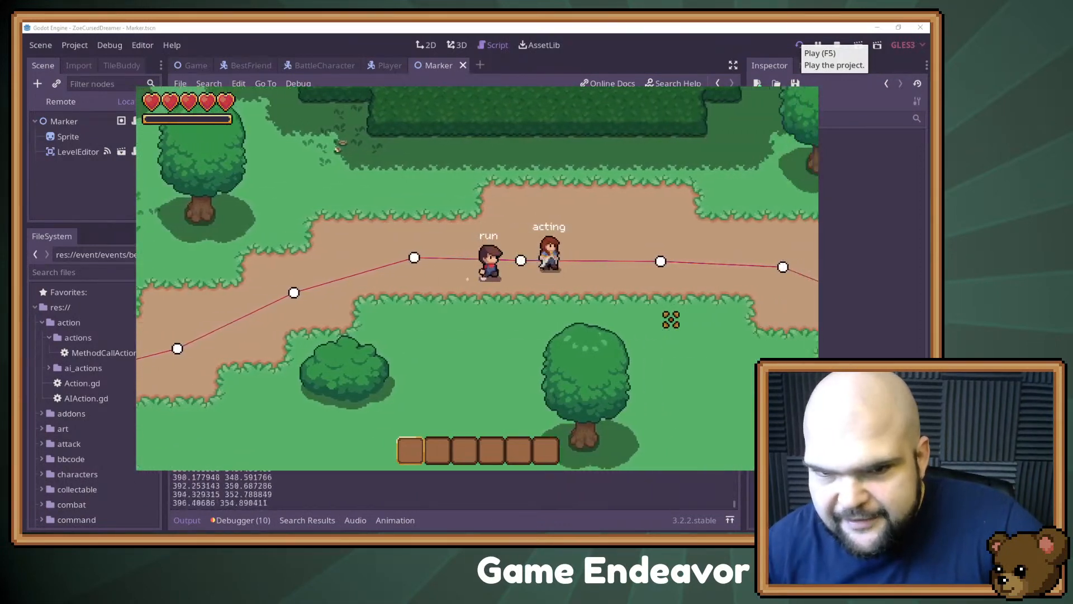
{"action": "key", "text": "d"}
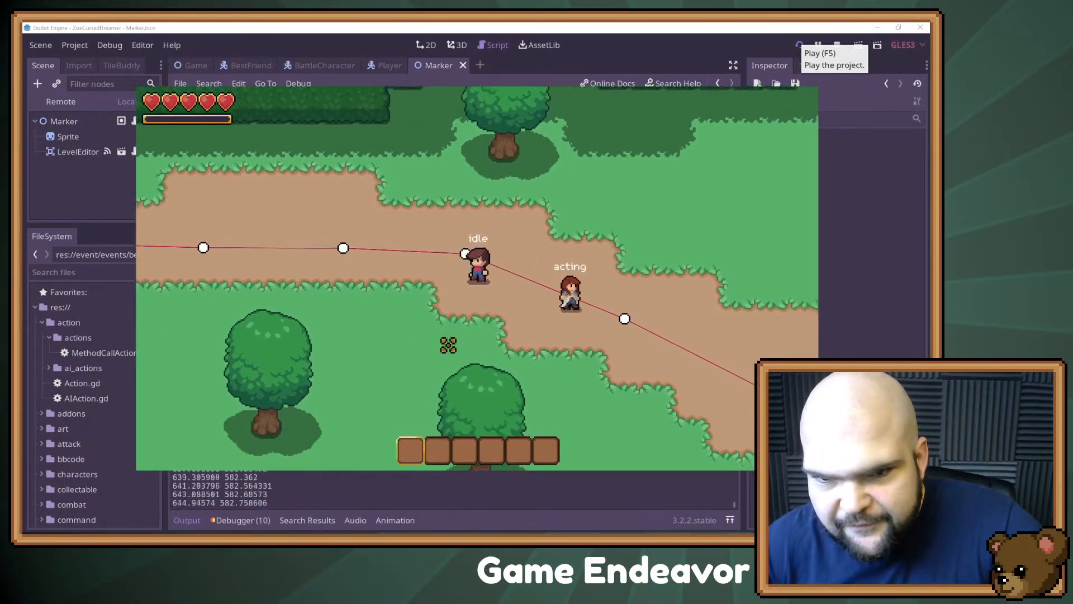
{"action": "key", "text": "s"}
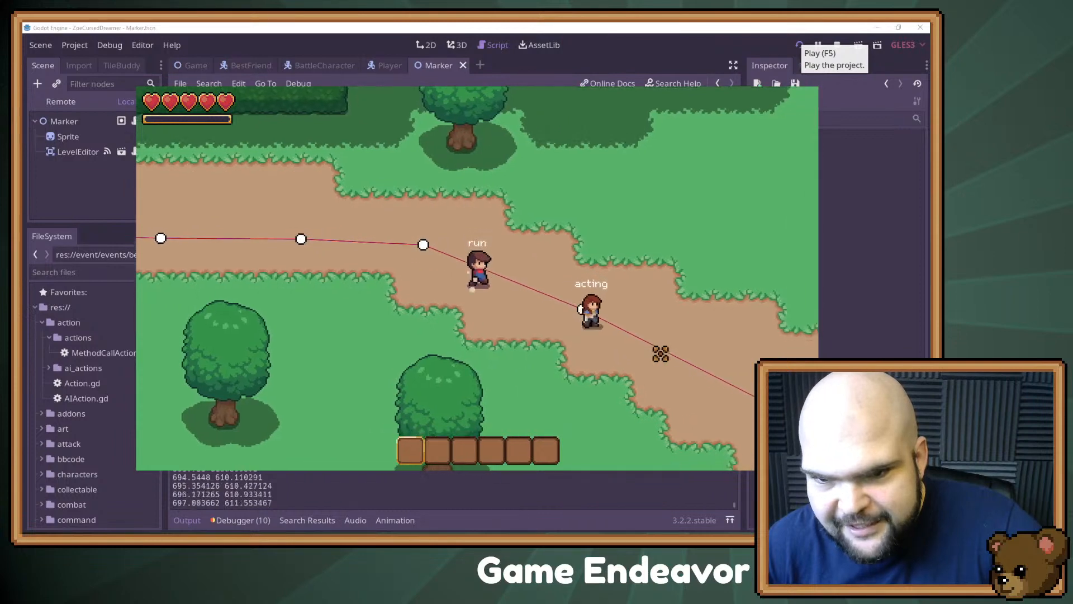
{"action": "key", "text": "s"}
{"action": "key", "text": "d"}
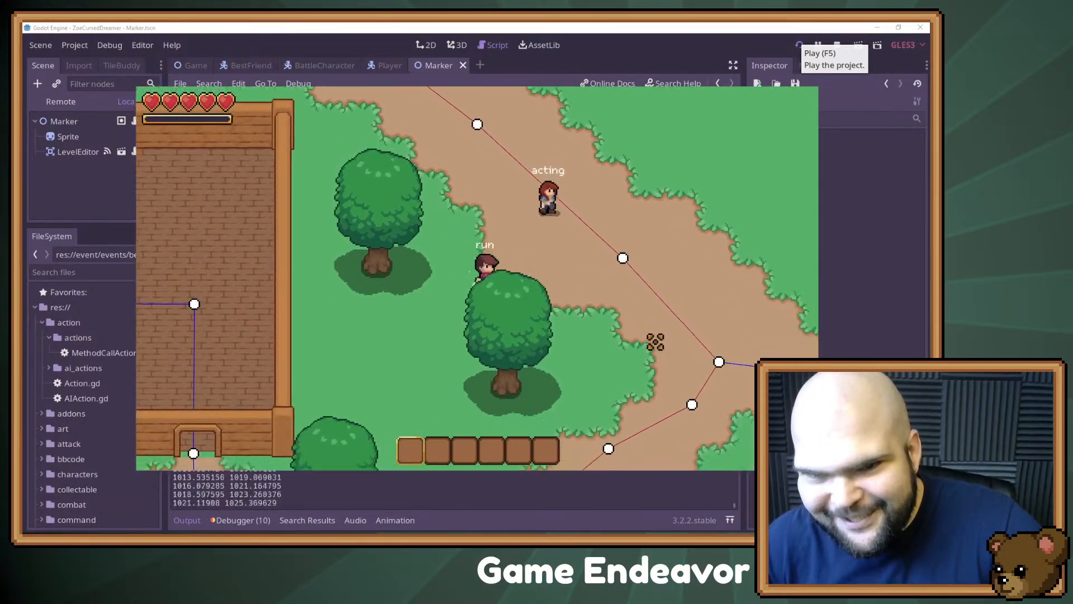
{"action": "key", "text": "d"}
{"action": "key", "text": "a"}
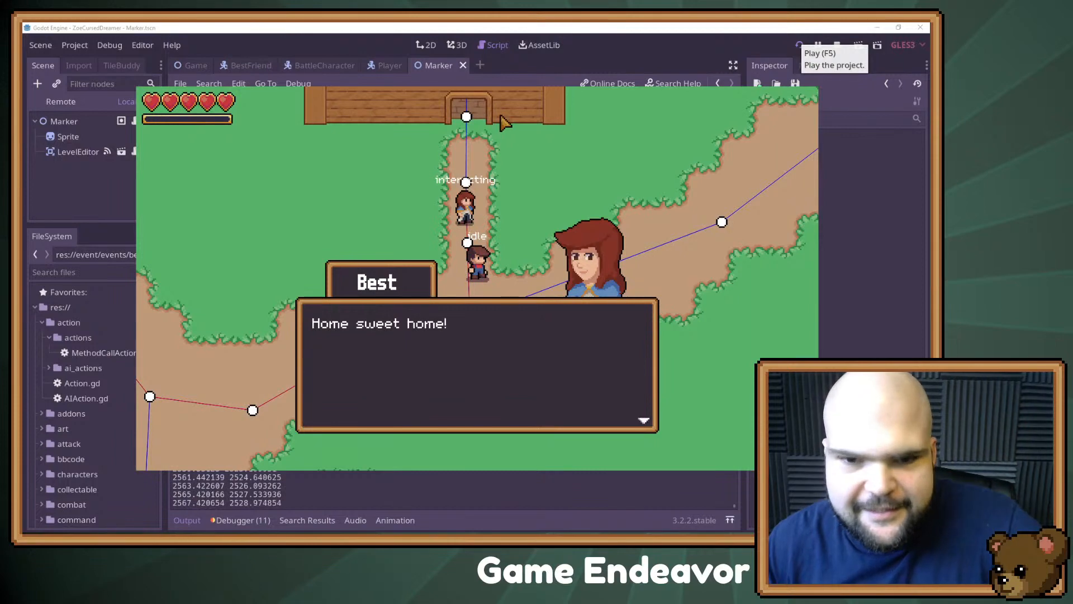
- Dismiss the companion's dialogue outside the house and switch from the running game to the in-game level editor
{"action": "key", "text": "e"}
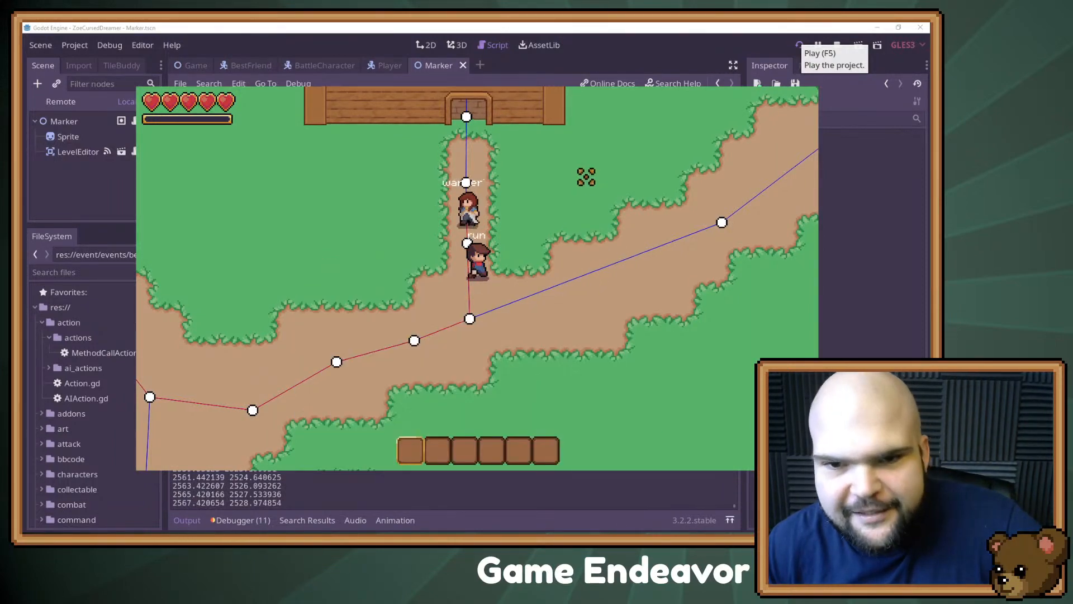
{"action": "key", "text": "w"}
{"action": "key", "text": "a"}
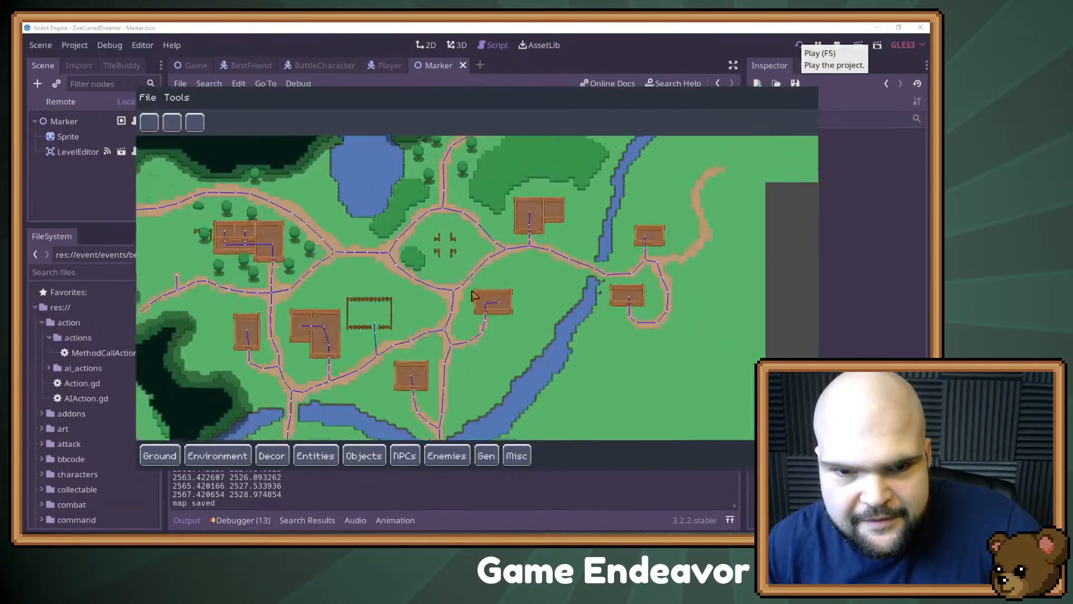
- Examine the path node network linking the village houses, the dirt roads and the fenced yard
{"action": "left_click_drag", "start_coordinate": [499, 275], "coordinate": [493, 316]}
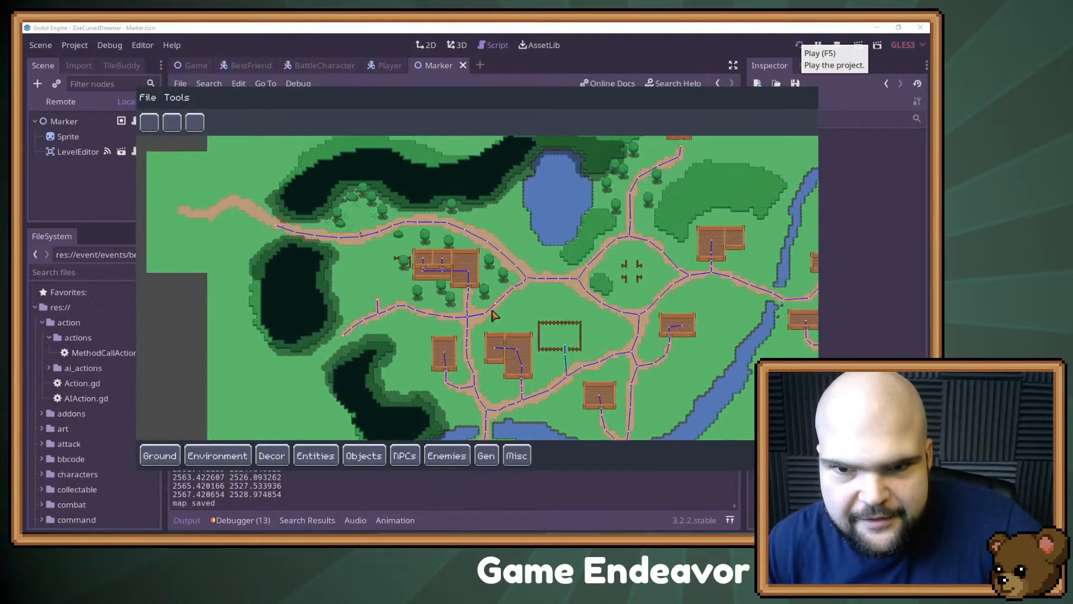
{"action": "left_click_drag", "start_coordinate": [531, 278], "coordinate": [451, 307]}
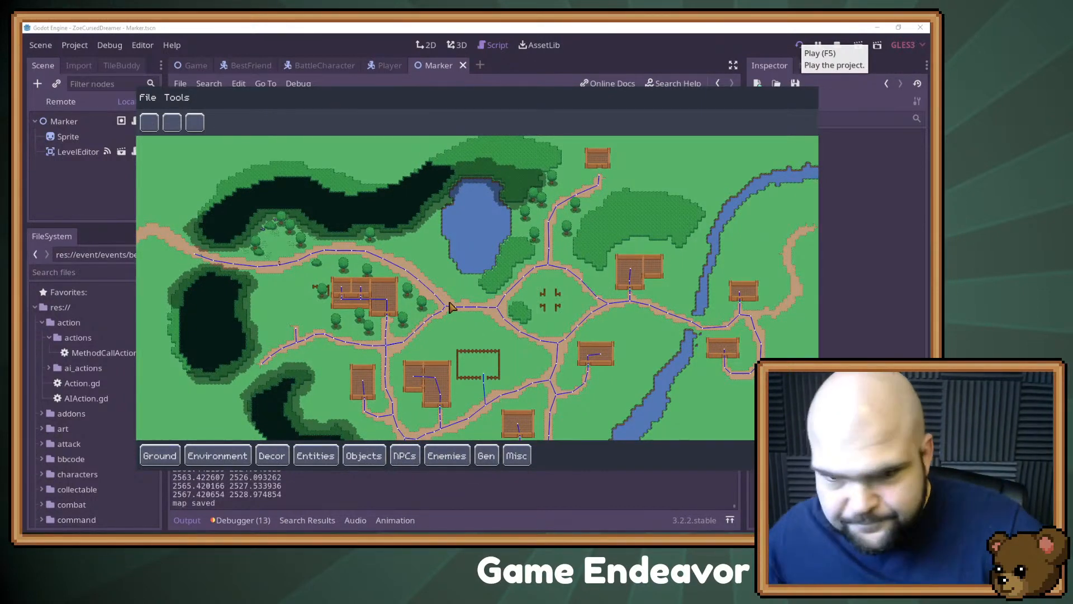
{"action": "scroll", "coordinate": [431, 302], "scroll_direction": "up", "scroll_amount": 2}
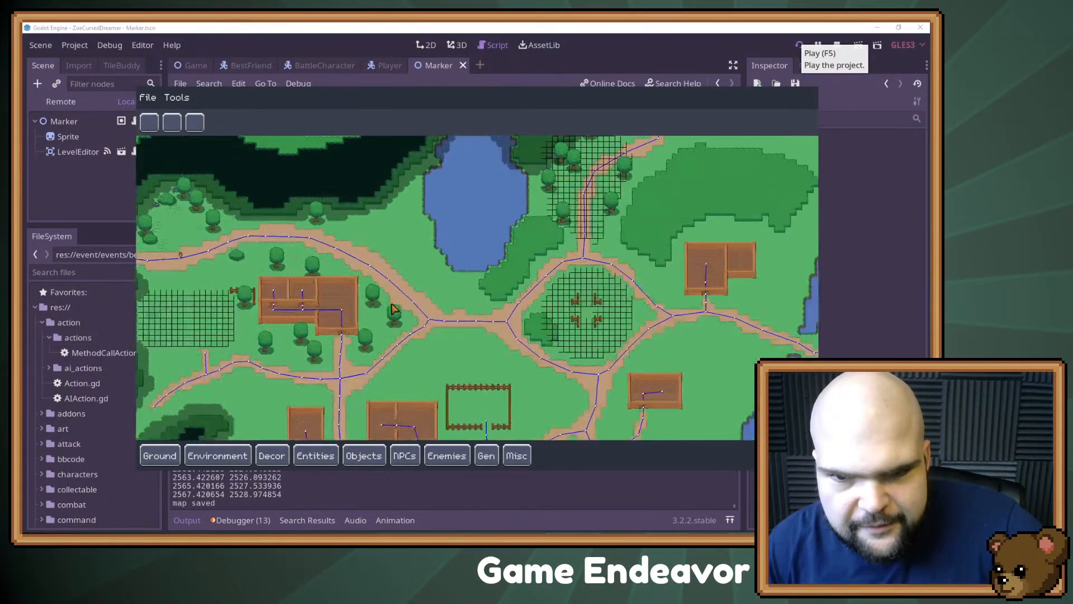
{"action": "scroll", "coordinate": [421, 320], "scroll_direction": "down", "scroll_amount": 1}
{"action": "scroll", "coordinate": [475, 273], "scroll_direction": "up", "scroll_amount": 2}
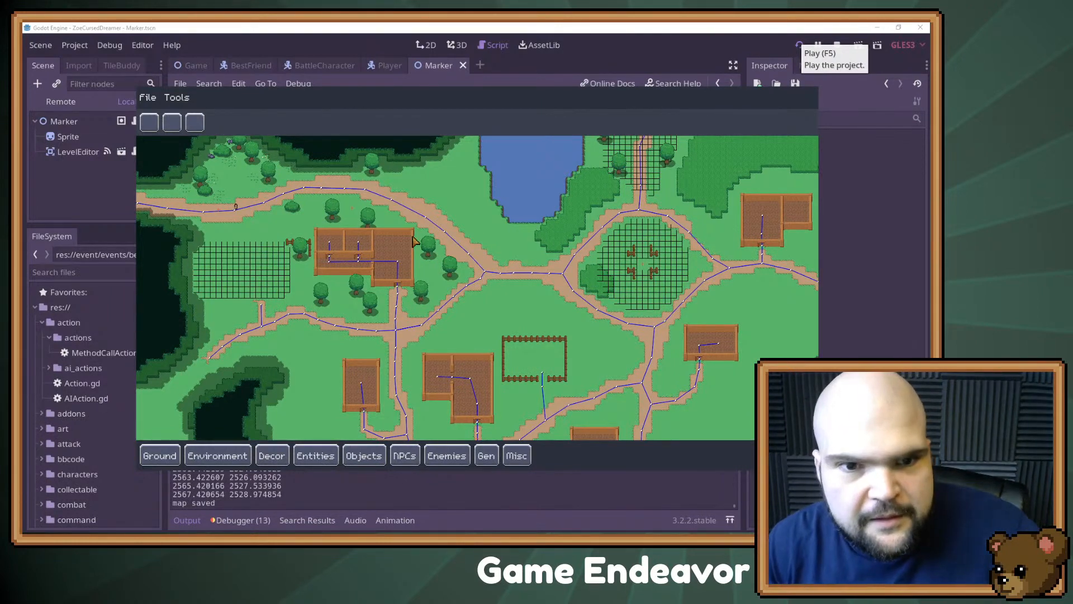
{"action": "scroll", "coordinate": [419, 229], "scroll_direction": "up", "scroll_amount": 2}
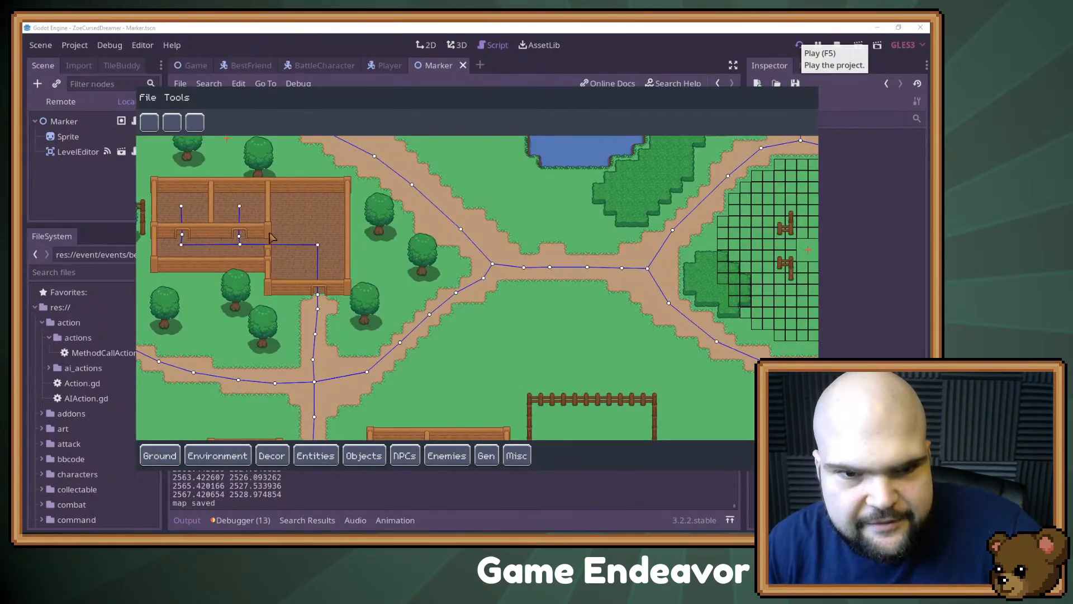
{"action": "scroll", "coordinate": [378, 290], "scroll_direction": "down", "scroll_amount": 3}
{"action": "key", "text": "w"}
{"action": "key", "text": "a"}
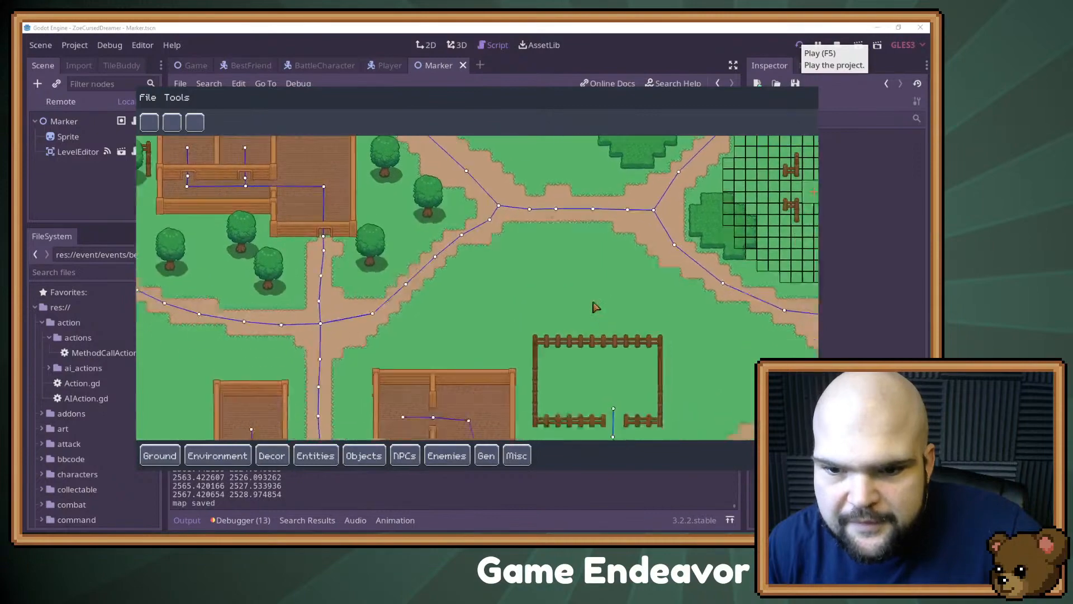
{"action": "key", "text": "s"}
{"action": "key", "text": "d"}
{"action": "scroll", "coordinate": [490, 285], "scroll_direction": "up", "scroll_amount": 1}
{"action": "scroll", "coordinate": [502, 232], "scroll_direction": "down", "scroll_amount": 1}
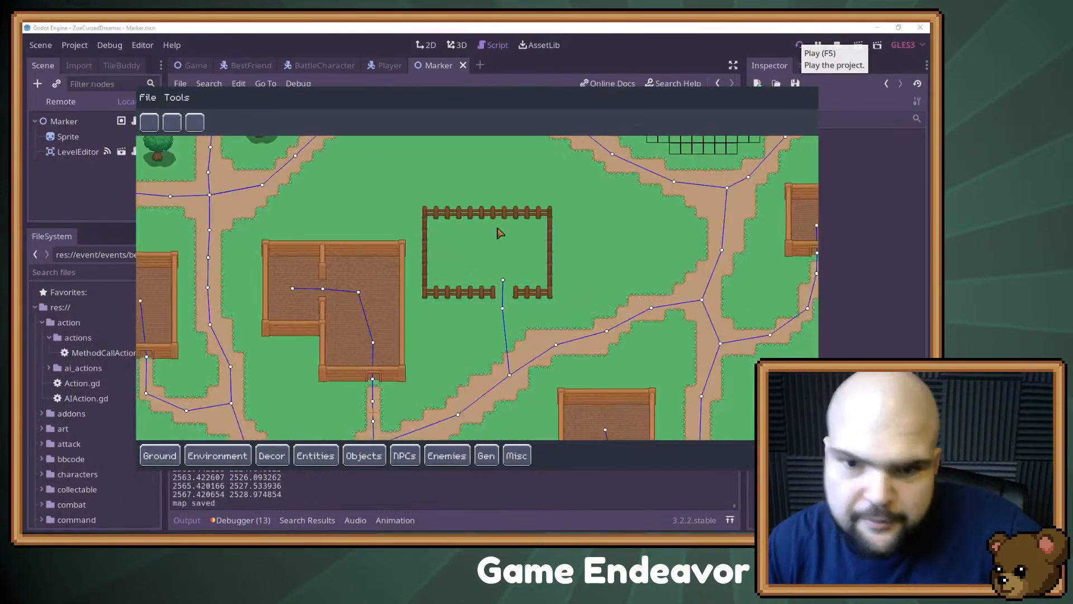
{"action": "key", "text": "w"}
{"action": "key", "text": "a"}
{"action": "scroll", "coordinate": [519, 292], "scroll_direction": "down", "scroll_amount": 1}
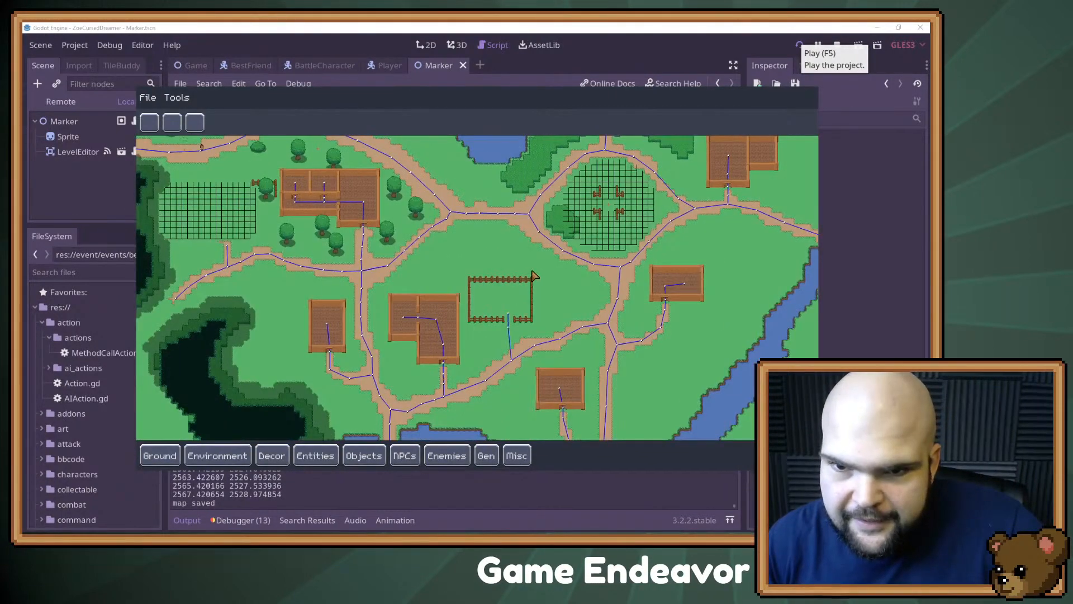
- Examine the path nodes around the circular gridded area and along the road north to the isolated house
{"action": "key", "text": "w"}
{"action": "key", "text": "d"}
{"action": "scroll", "coordinate": [525, 297], "scroll_direction": "up", "scroll_amount": 1}
{"action": "key", "text": "d"}
{"action": "key", "text": "s"}
{"action": "key", "text": "d"}
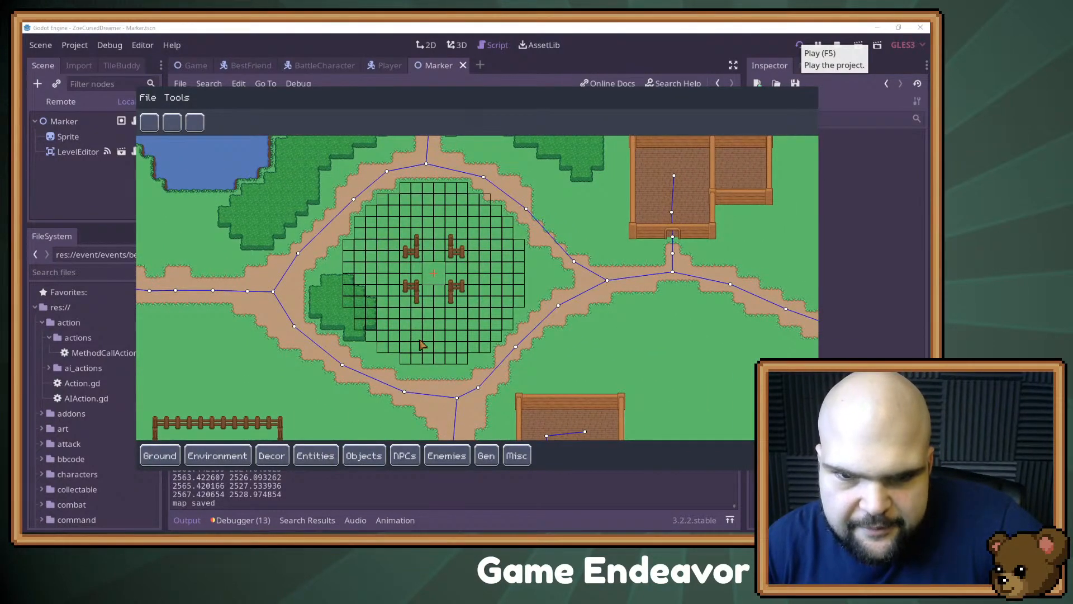
{"action": "key", "text": "w"}
{"action": "key", "text": "w"}
{"action": "key", "text": "w"}
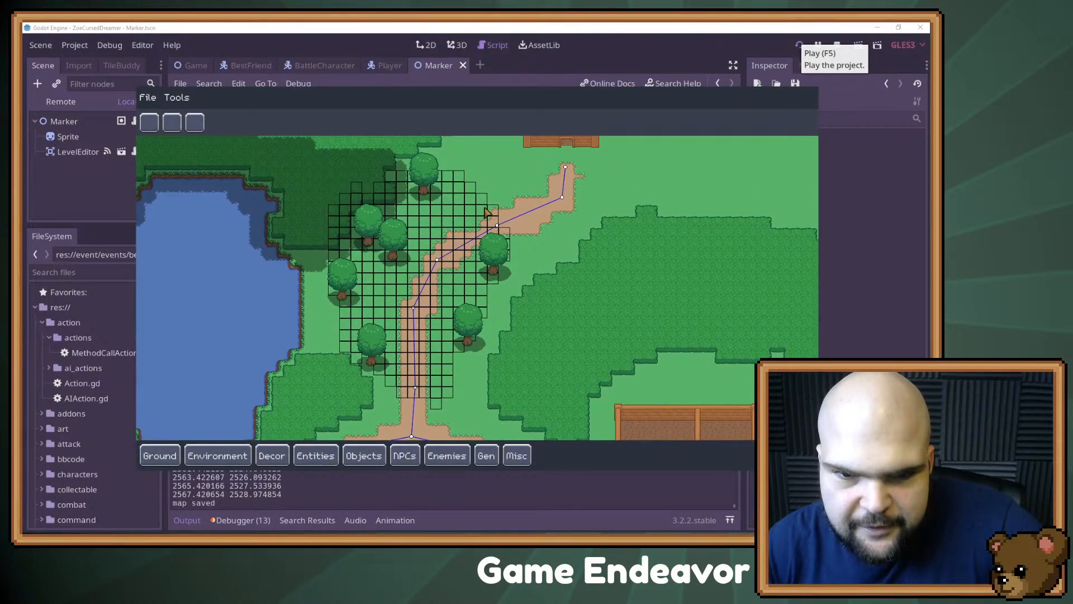
{"action": "key", "text": "w"}
{"action": "key", "text": "d"}
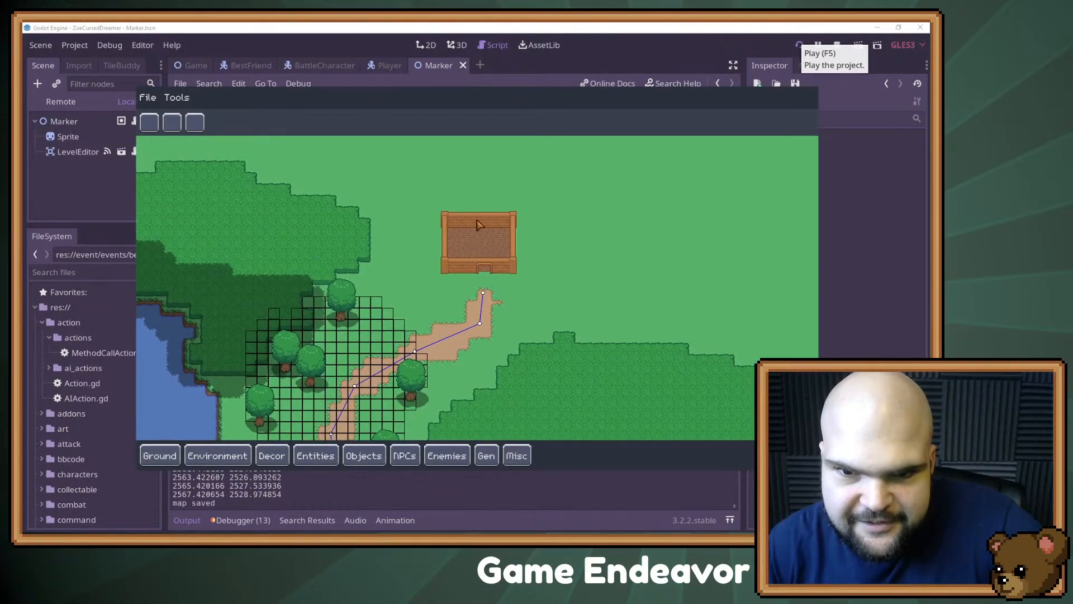
{"action": "scroll", "coordinate": [479, 256], "scroll_direction": "down", "scroll_amount": 5}
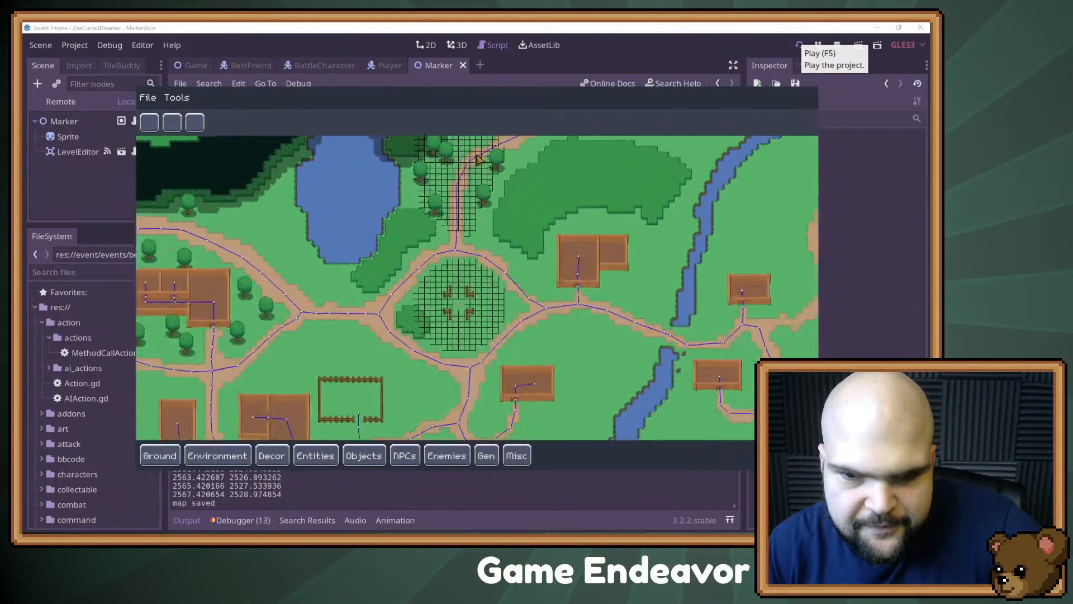
- Examine the path nodes along the western dirt road, from the character standing on it to above the large house
{"action": "scroll", "coordinate": [506, 183], "scroll_direction": "up", "scroll_amount": 3}
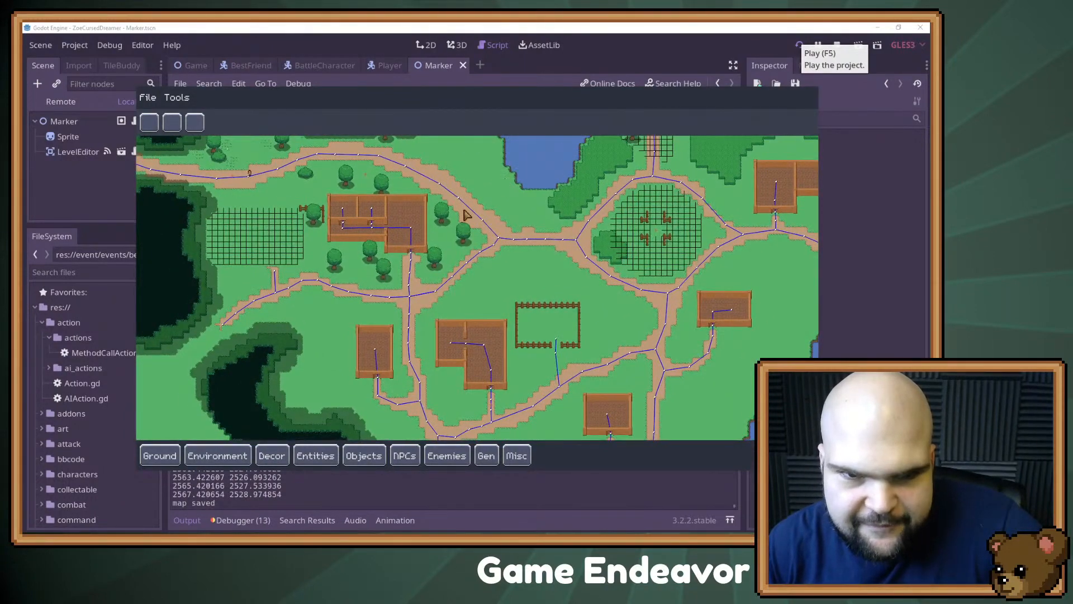
{"action": "key", "text": "w"}
{"action": "key", "text": "a"}
{"action": "scroll", "coordinate": [301, 228], "scroll_direction": "up", "scroll_amount": 3}
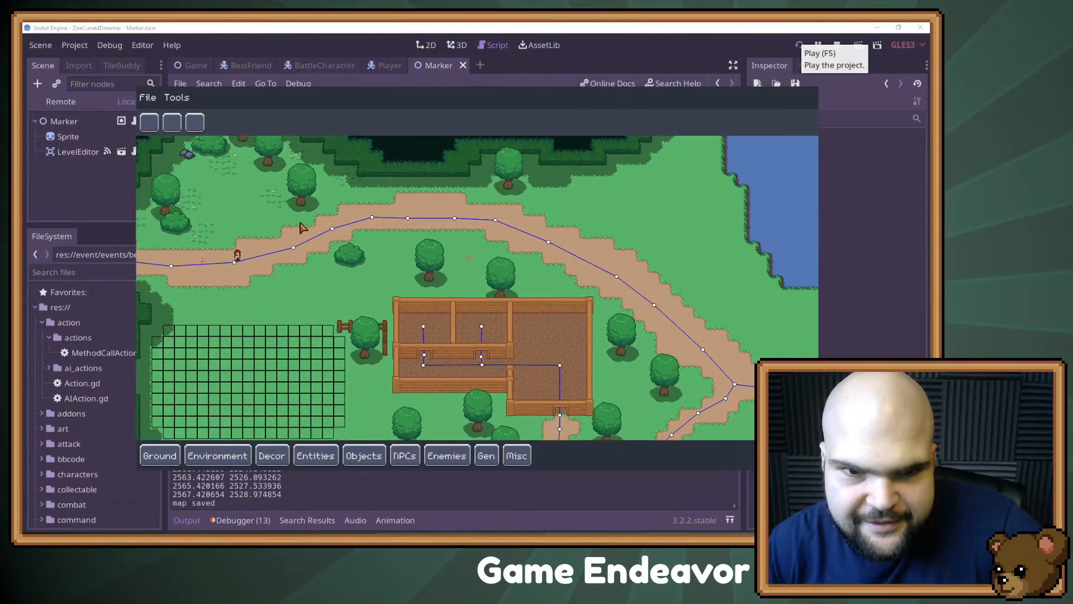
{"action": "scroll", "coordinate": [301, 227], "scroll_direction": "up", "scroll_amount": 2}
{"action": "key", "text": "d"}
{"action": "scroll", "coordinate": [484, 276], "scroll_direction": "down", "scroll_amount": 2}
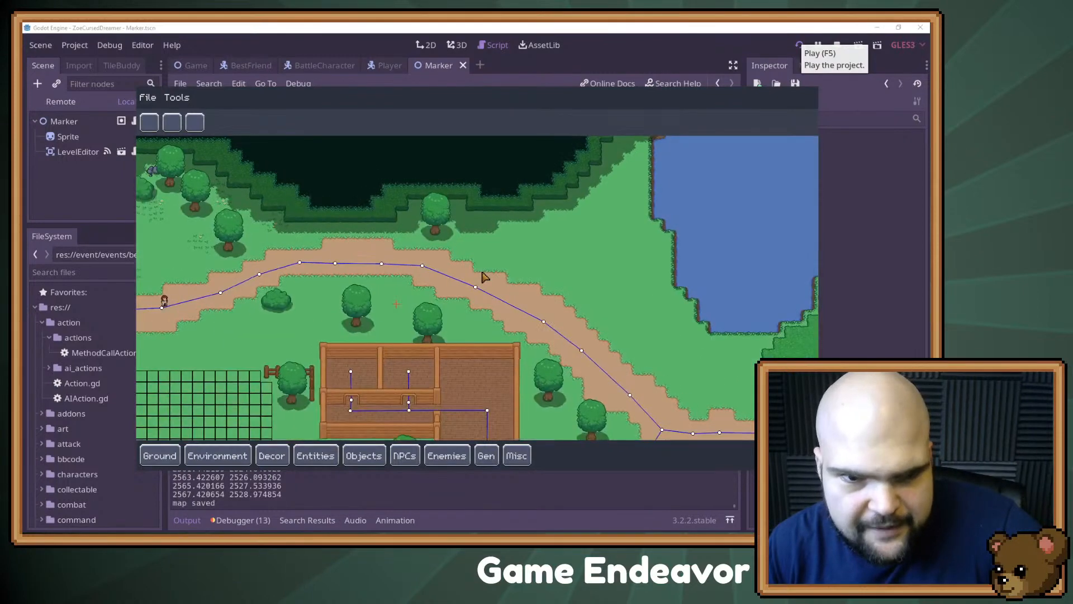
{"action": "key", "text": "a"}
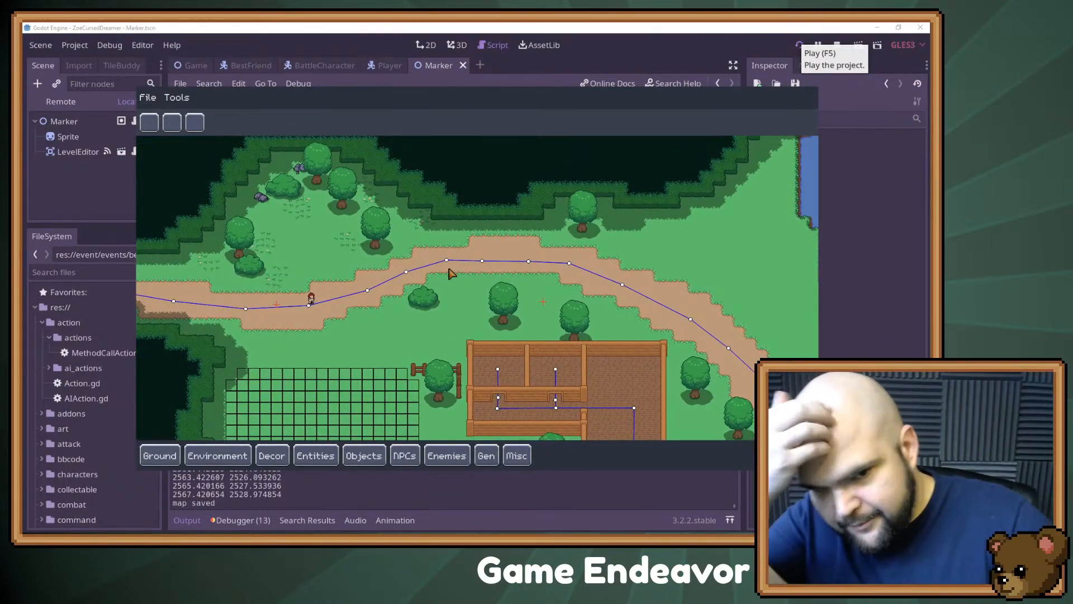
{"action": "scroll", "coordinate": [478, 278], "scroll_direction": "up", "scroll_amount": 2}
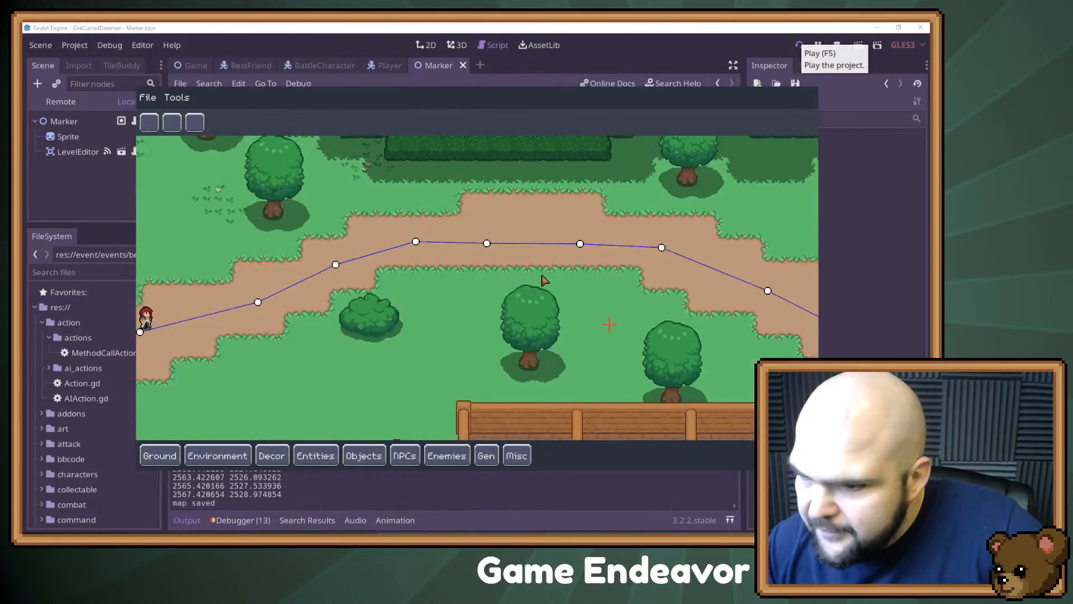
{"action": "key", "text": "d"}
{"action": "key", "text": "w"}
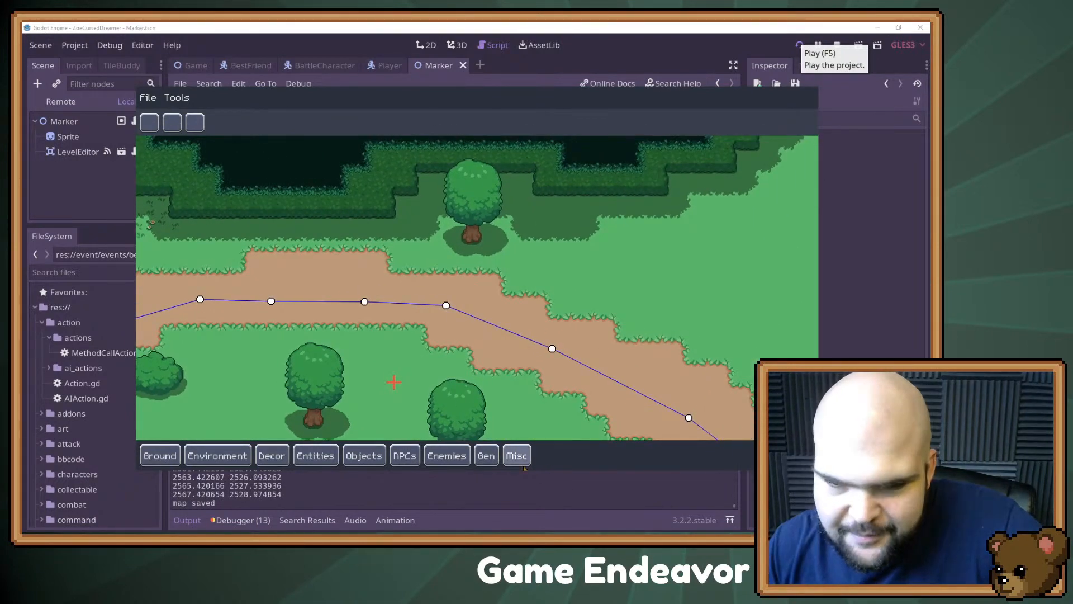
- Place three connected path nodes branching off the dirt road onto the grass toward the lake
{"action": "left_click", "coordinate": [519, 459]}
{"action": "left_click", "coordinate": [372, 364]}
{"action": "key", "text": "d"}
{"action": "key", "text": "s"}
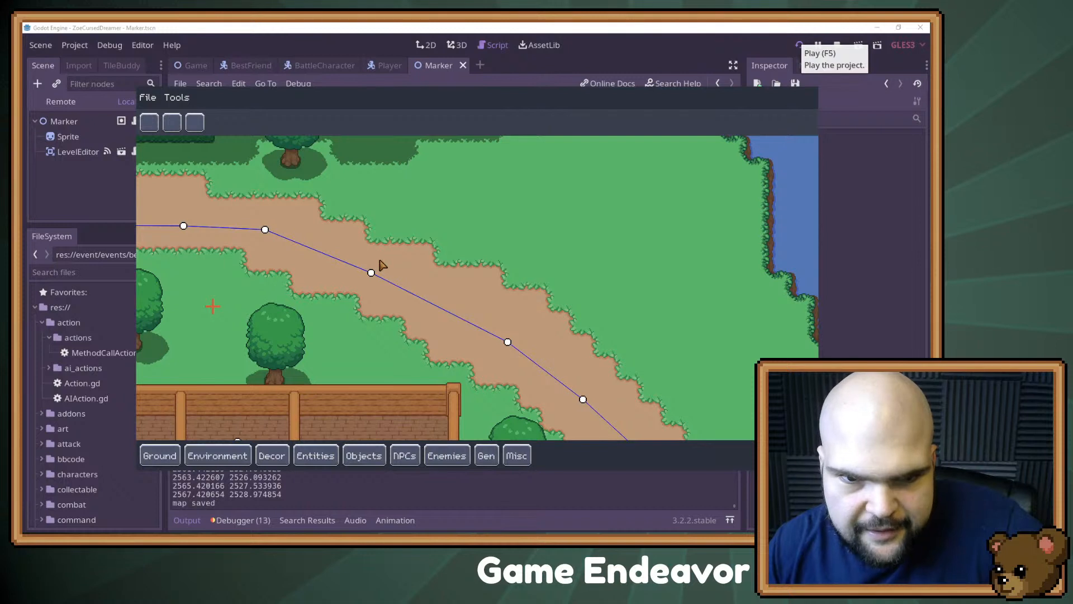
{"action": "left_click", "coordinate": [420, 228]}
{"action": "left_click", "coordinate": [575, 190]}
{"action": "left_click", "coordinate": [634, 261]}
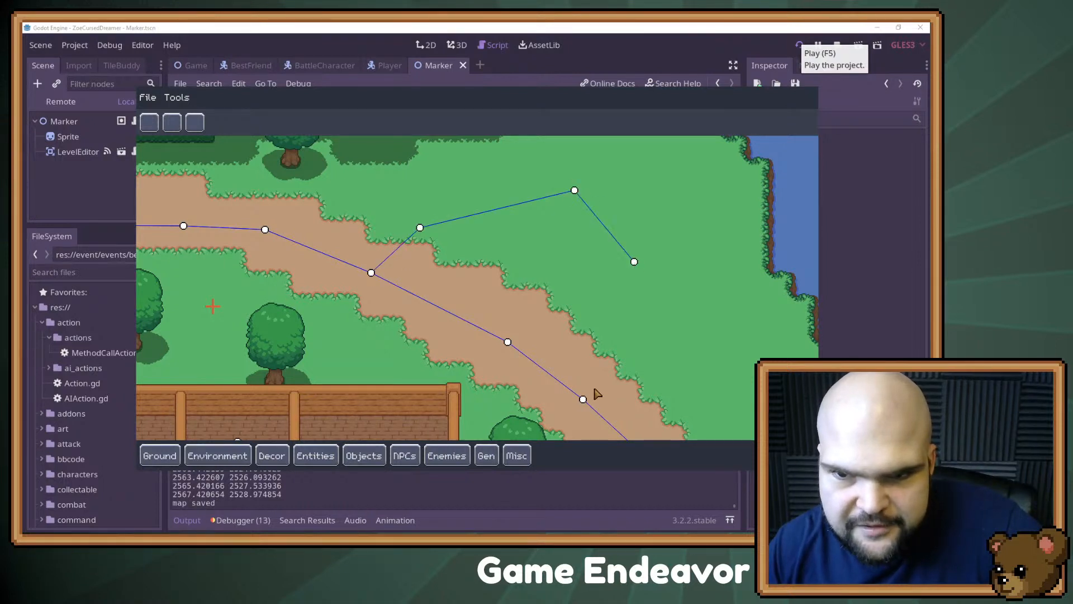
- Delete the three branch path nodes on the grass, starting from the outermost one
{"action": "right_click", "coordinate": [632, 266]}
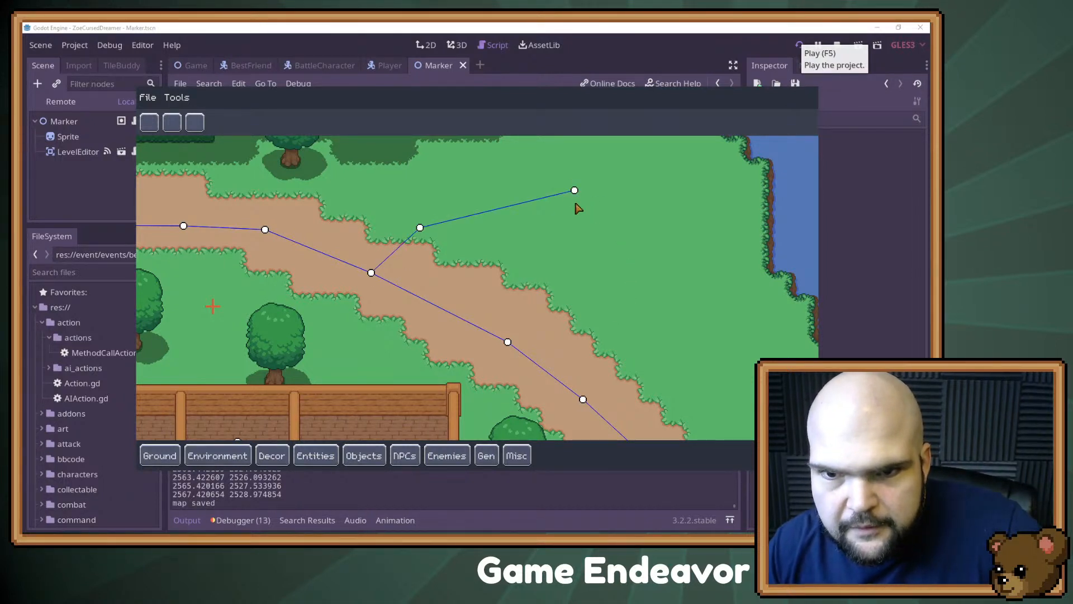
{"action": "right_click", "coordinate": [572, 199]}
{"action": "right_click", "coordinate": [420, 228]}
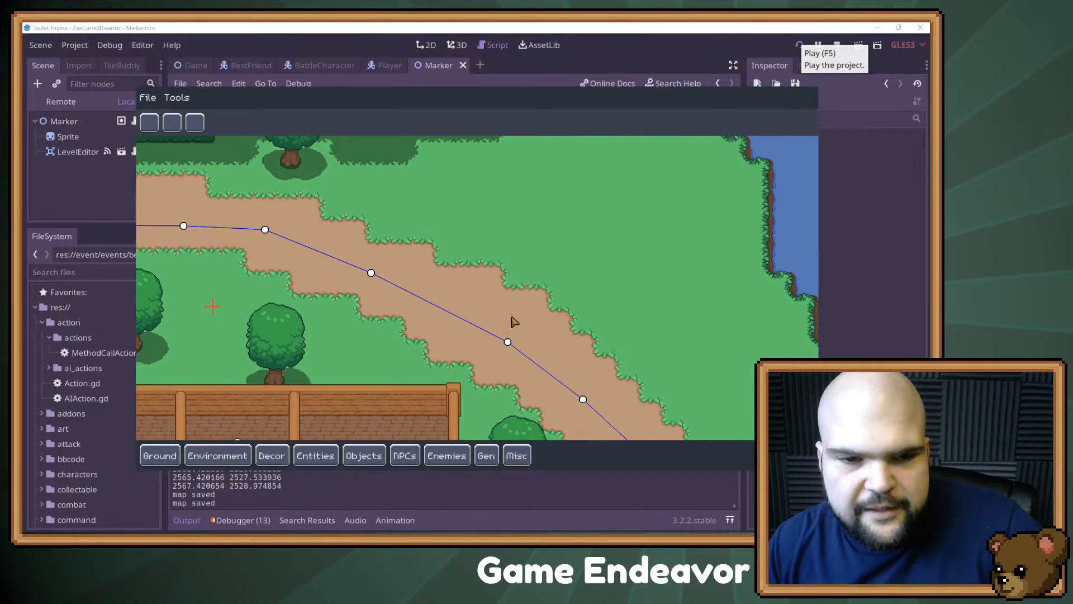
{"action": "scroll", "coordinate": [510, 318], "scroll_direction": "down", "scroll_amount": 3}
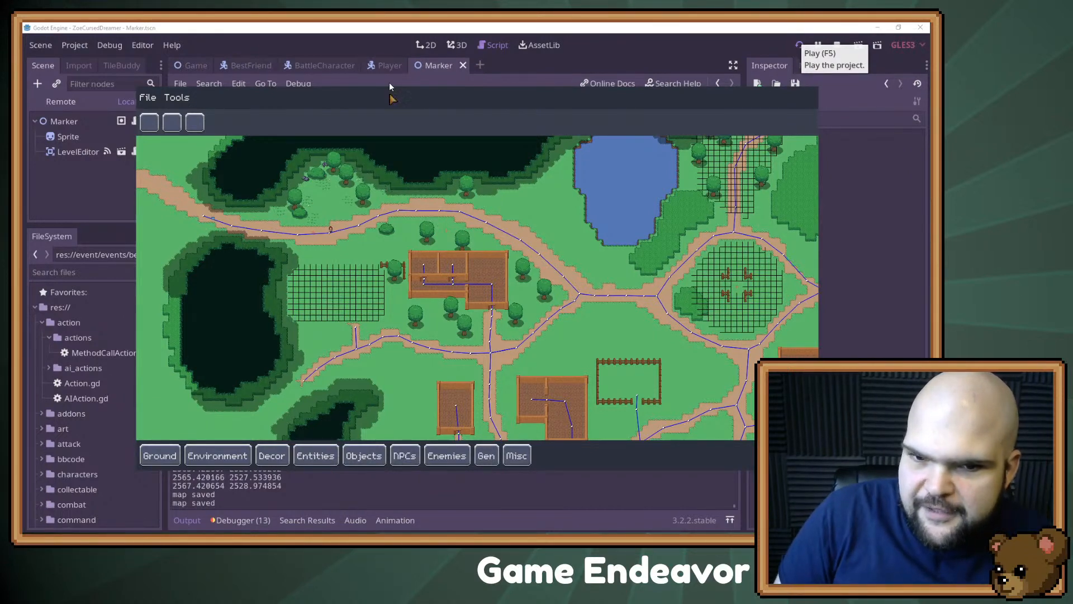
{"action": "scroll", "coordinate": [458, 272], "scroll_direction": "up", "scroll_amount": 3}
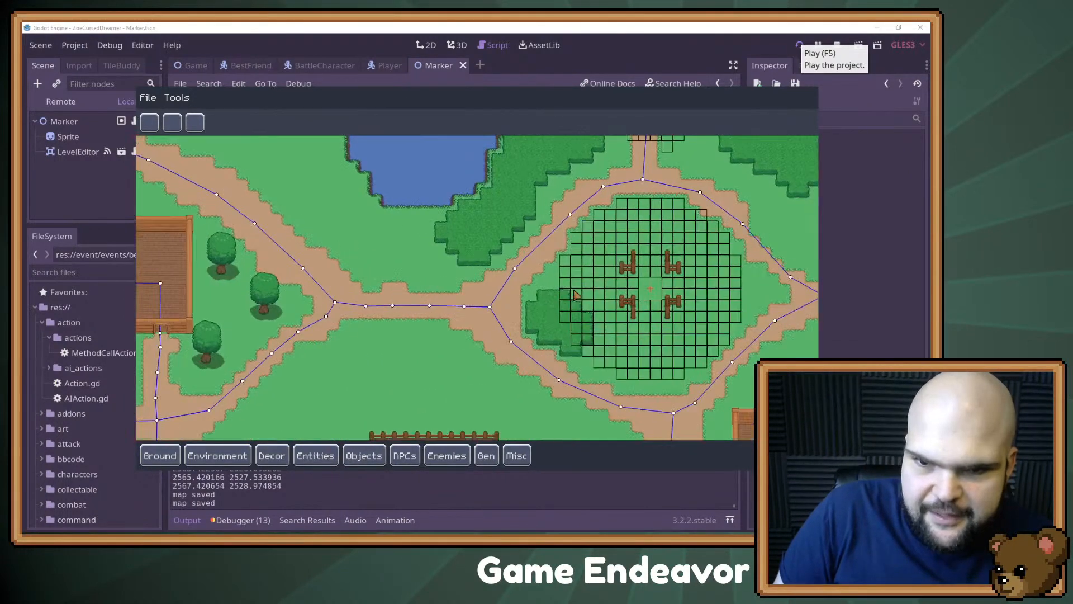
{"action": "left_click_drag", "start_coordinate": [459, 270], "coordinate": [432, 265]}
{"action": "left_click_drag", "start_coordinate": [731, 206], "coordinate": [598, 250]}
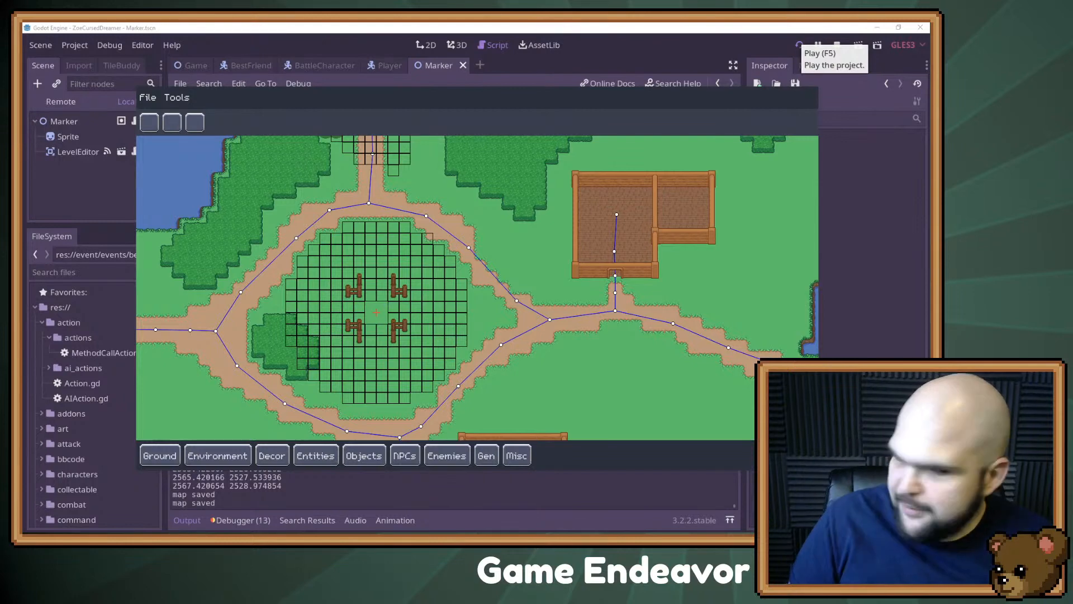
{"action": "scroll", "coordinate": [739, 317], "scroll_direction": "down", "scroll_amount": 6}
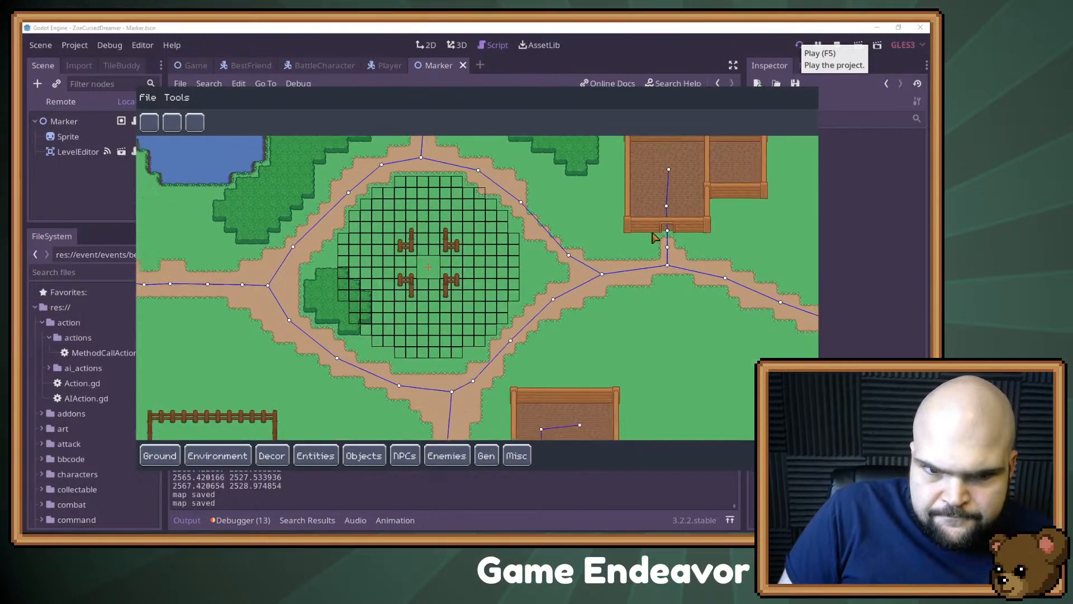
{"action": "scroll", "coordinate": [612, 240], "scroll_direction": "up", "scroll_amount": 4}
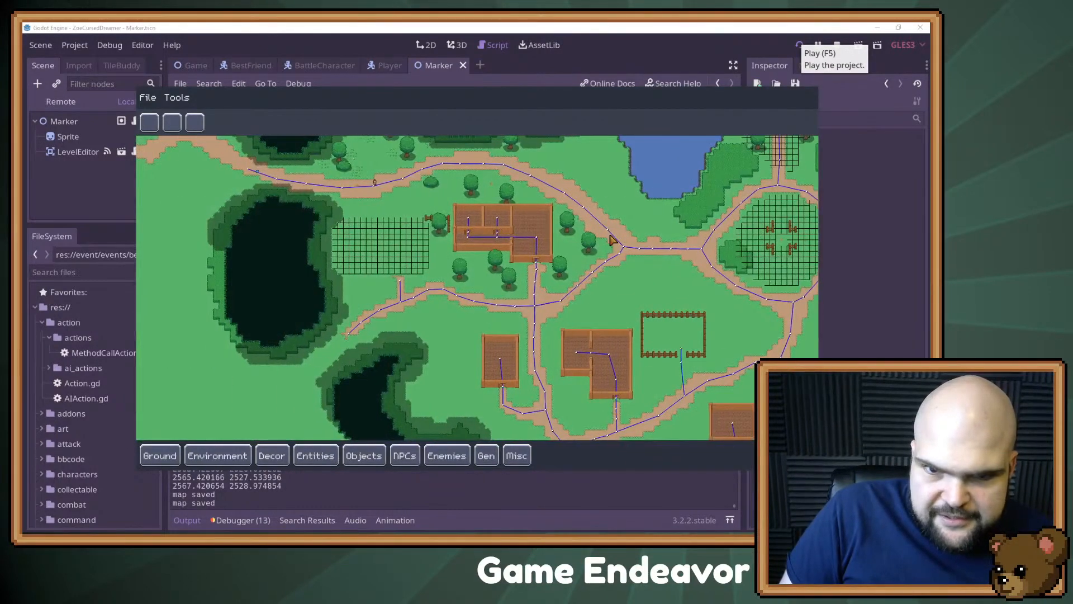
{"action": "left_click_drag", "start_coordinate": [612, 241], "coordinate": [585, 271]}
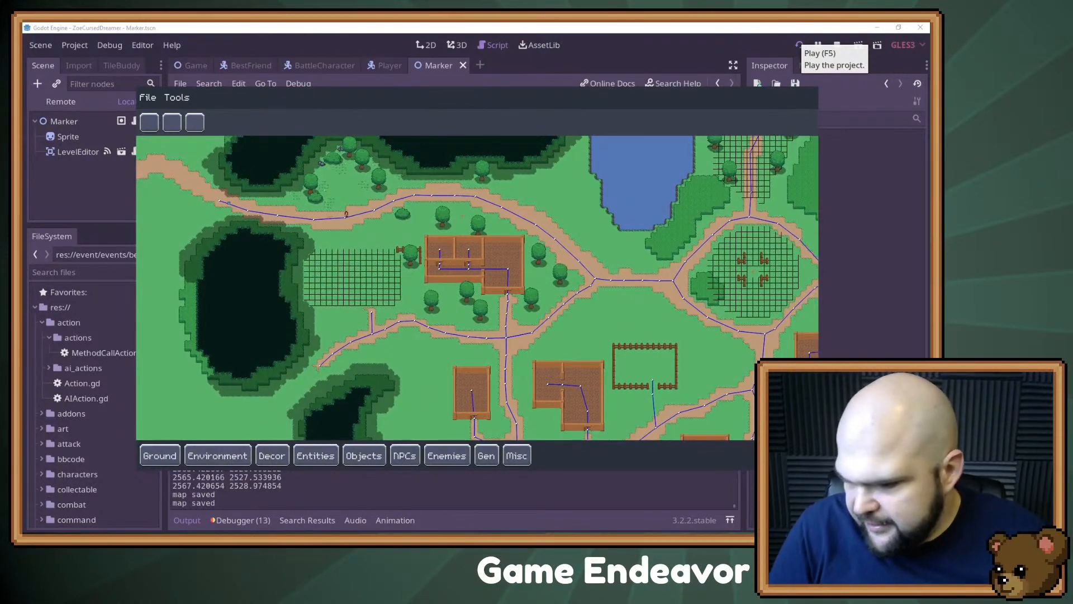
- Switch to Aseprite and open the recent file interior_mockup.ase
{"action": "key", "text": "alt+Tab"}
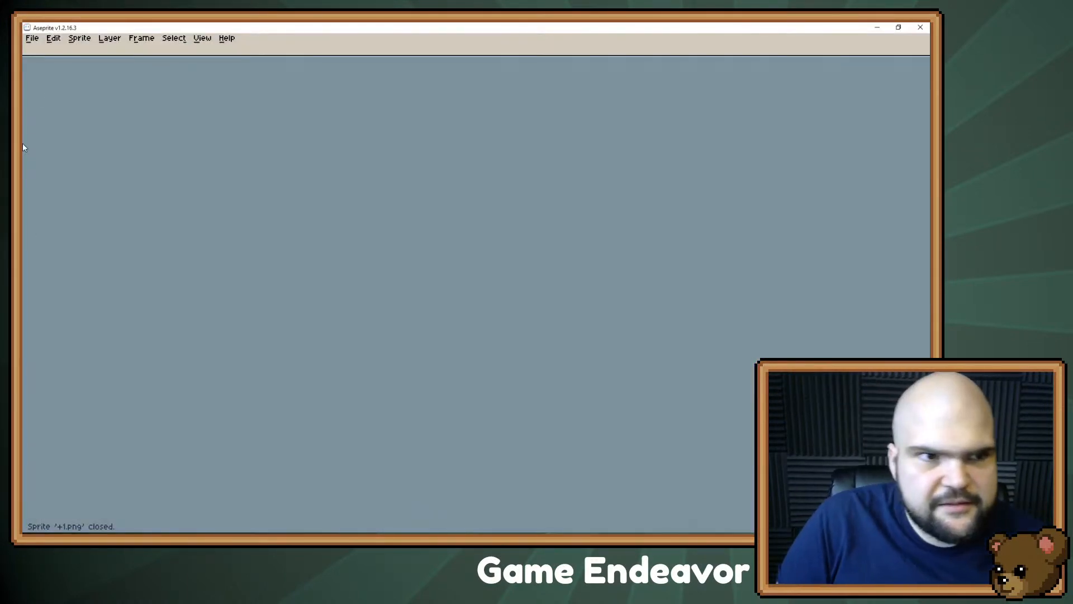
{"action": "left_click", "coordinate": [32, 39]}
{"action": "mouse_move", "coordinate": [49, 75]}
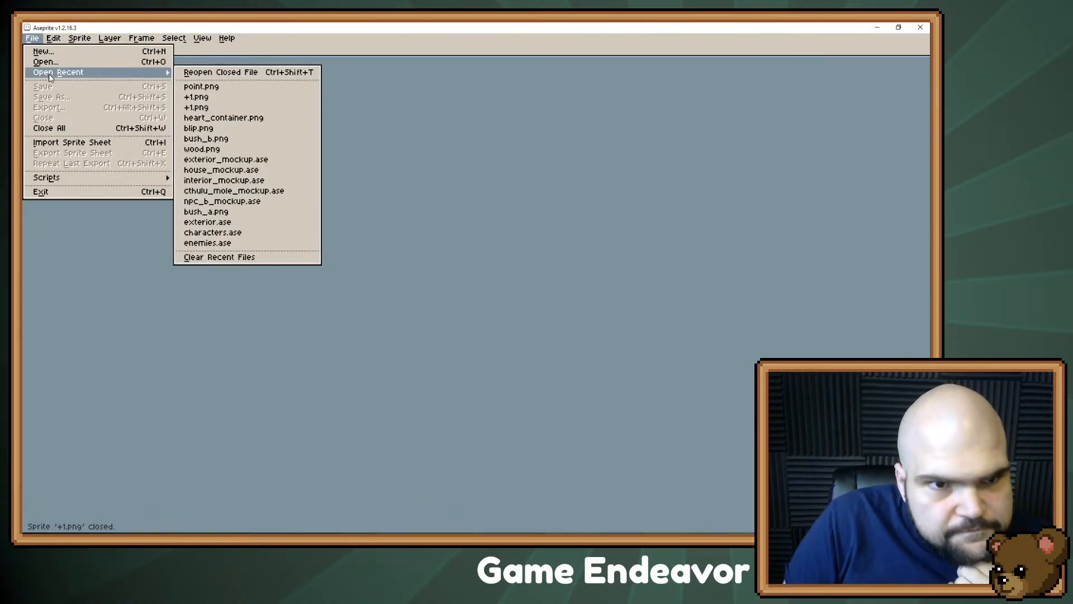
{"action": "left_click", "coordinate": [223, 180]}
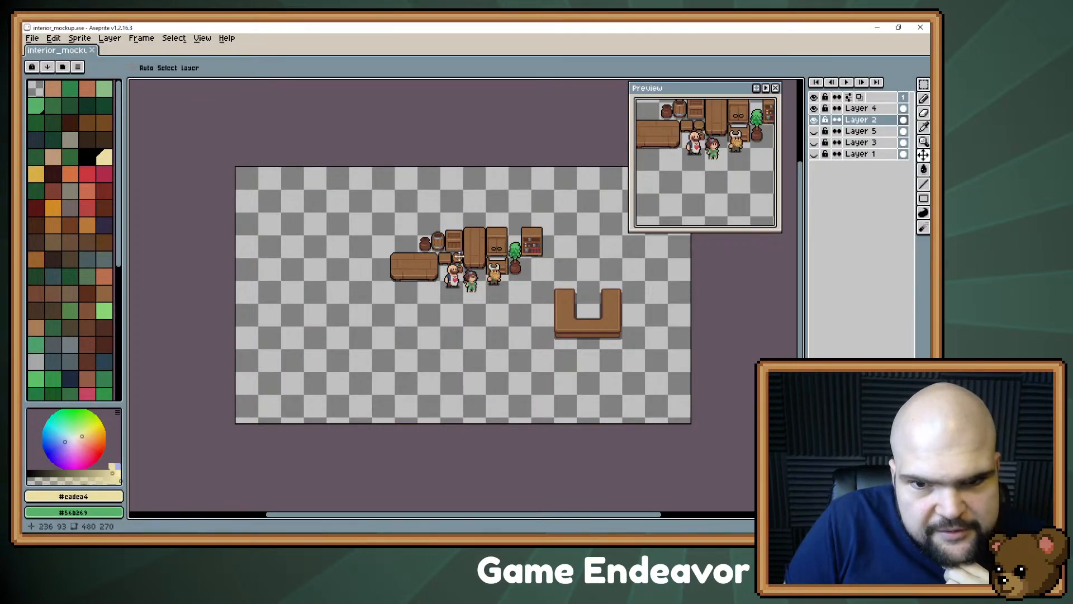
{"action": "scroll", "coordinate": [313, 268], "scroll_direction": "up", "scroll_amount": 3}
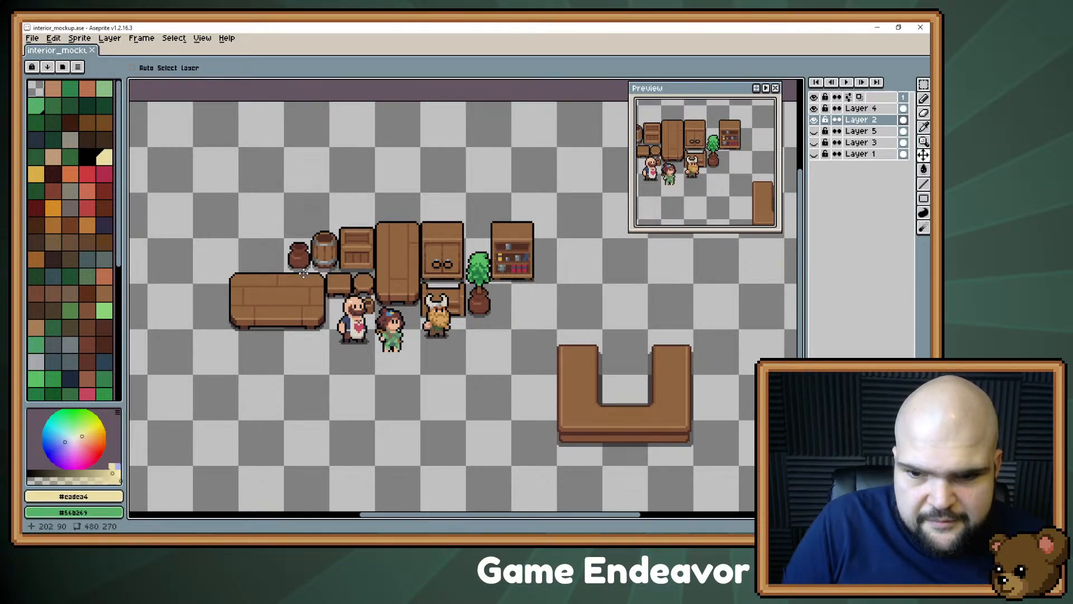
- Open the recent file house_mockup.ase for a look and close it again
{"action": "left_click", "coordinate": [32, 37]}
{"action": "mouse_move", "coordinate": [53, 38]}
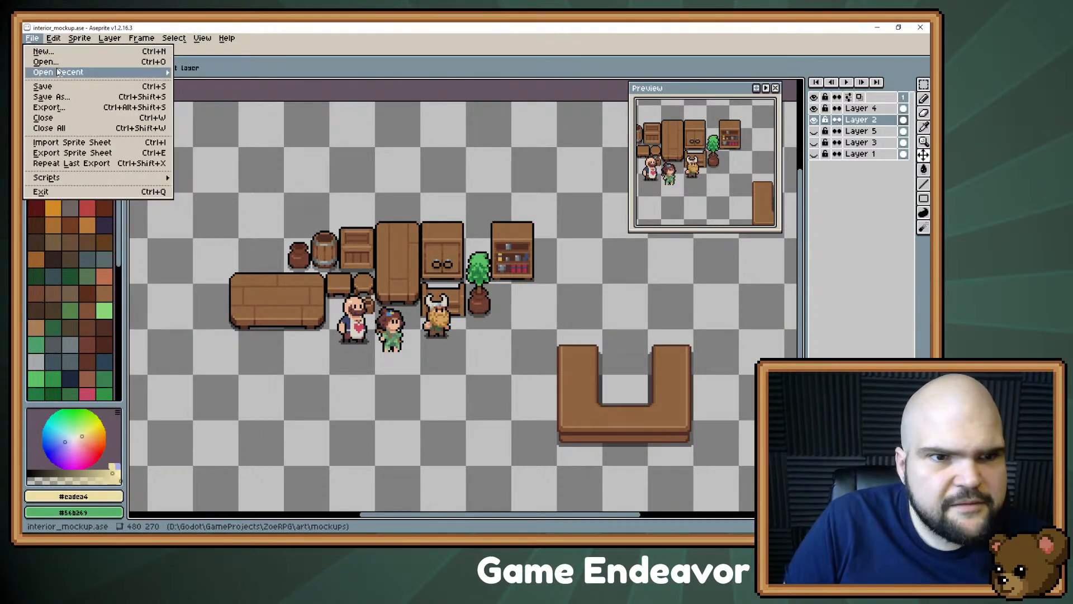
{"action": "mouse_move", "coordinate": [59, 71]}
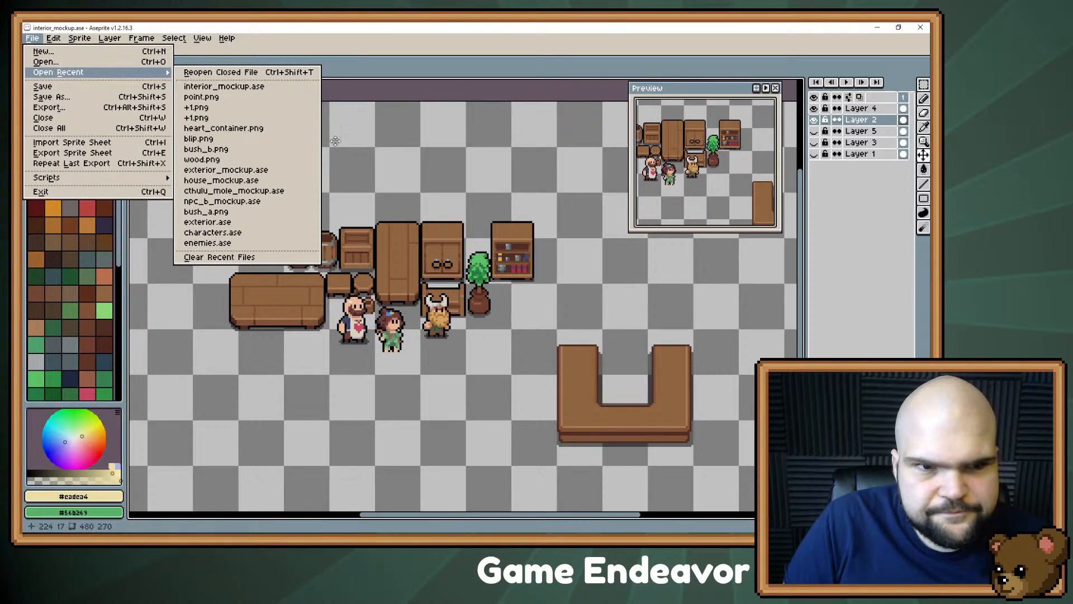
{"action": "left_click", "coordinate": [220, 179]}
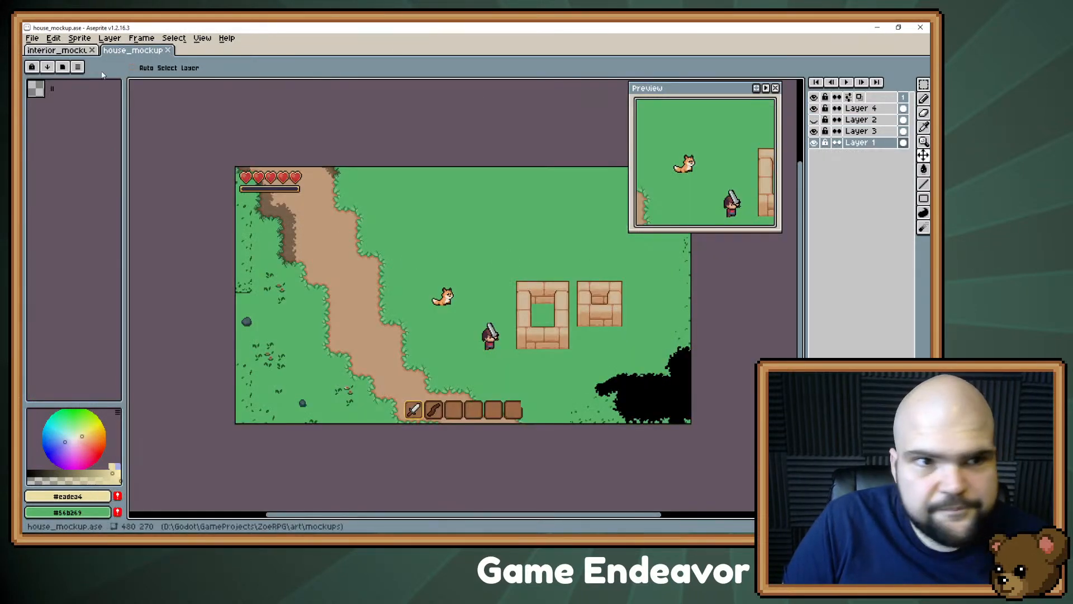
{"action": "middle_click", "coordinate": [134, 52]}
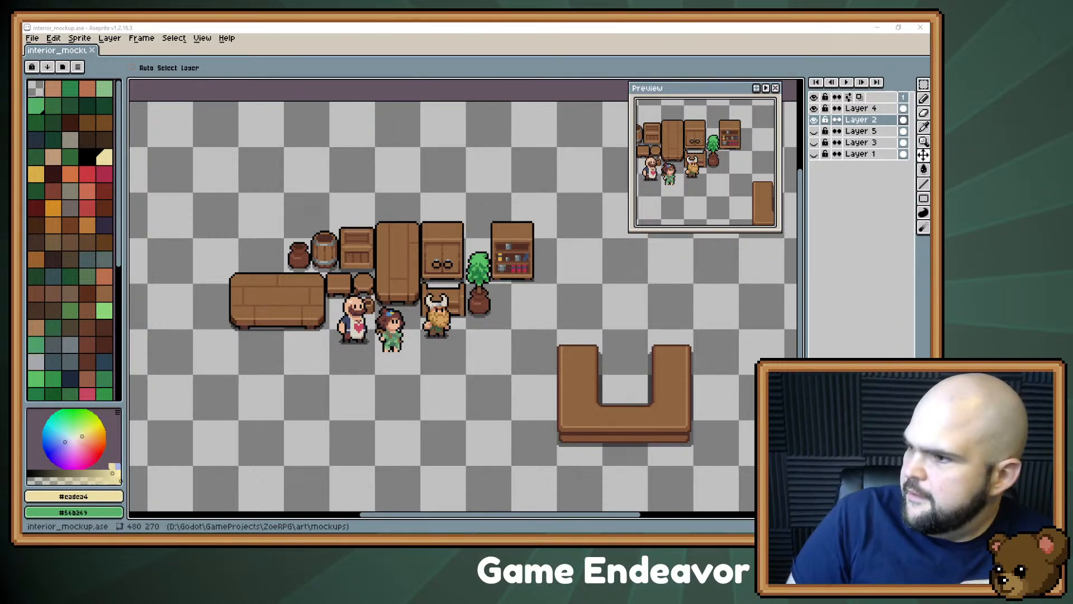
- Bring the Trello browser window onto this screen, maximize it, and delete the farm-animal checklist from the Town Decor card
{"action": "left_click_drag", "start_coordinate": [928, 40], "coordinate": [504, 27]}
{"action": "double_click", "coordinate": [575, 34]}
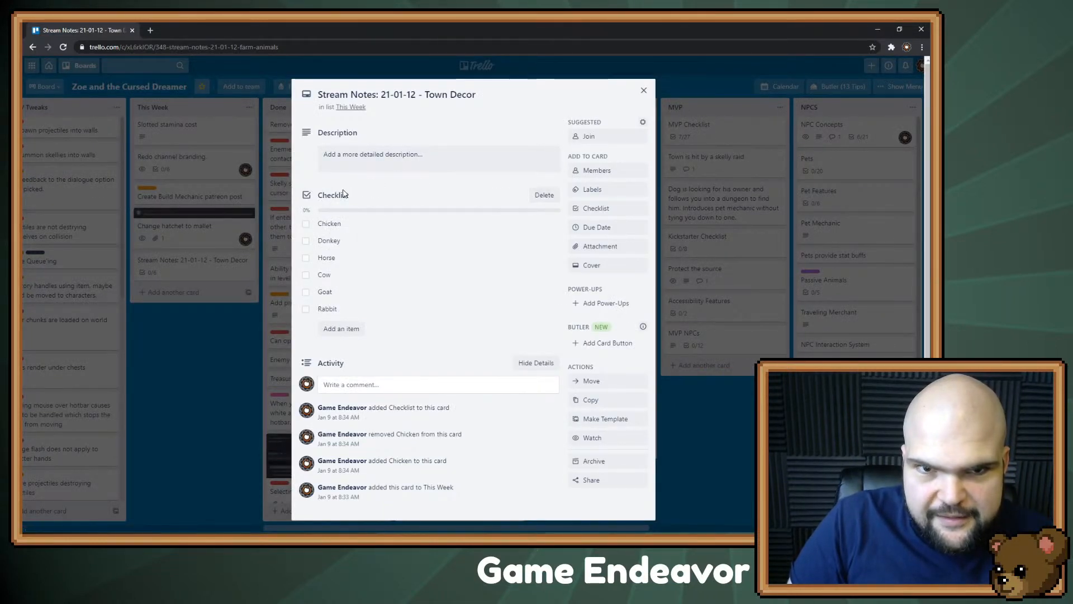
{"action": "left_click", "coordinate": [546, 198]}
{"action": "left_click", "coordinate": [576, 260]}
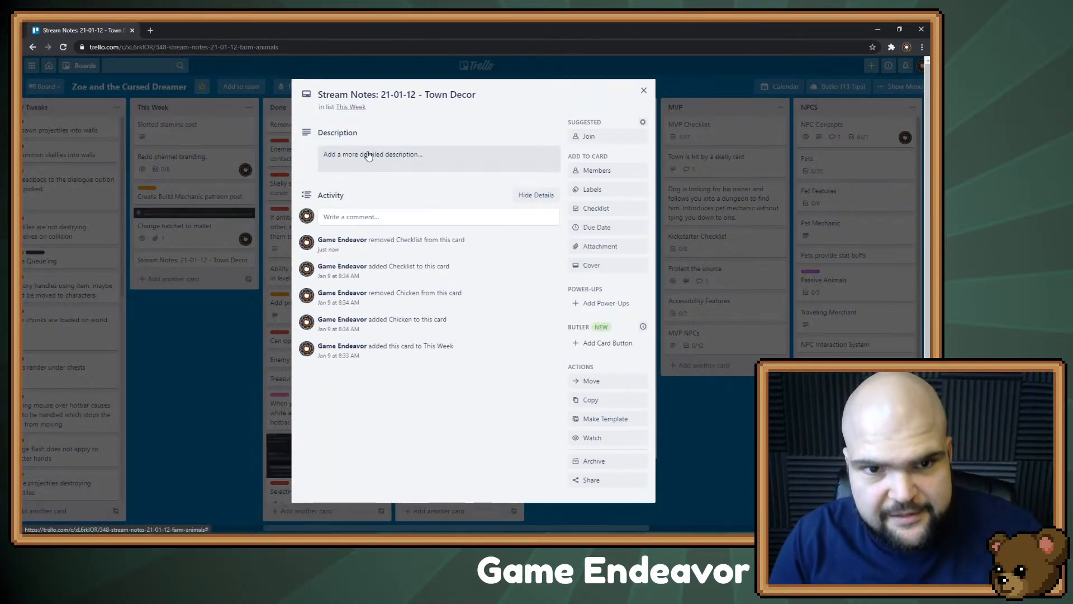
- Add a new checklist with the default title to the Town Decor card and enter "Bences" as its first item
{"action": "left_click", "coordinate": [594, 208]}
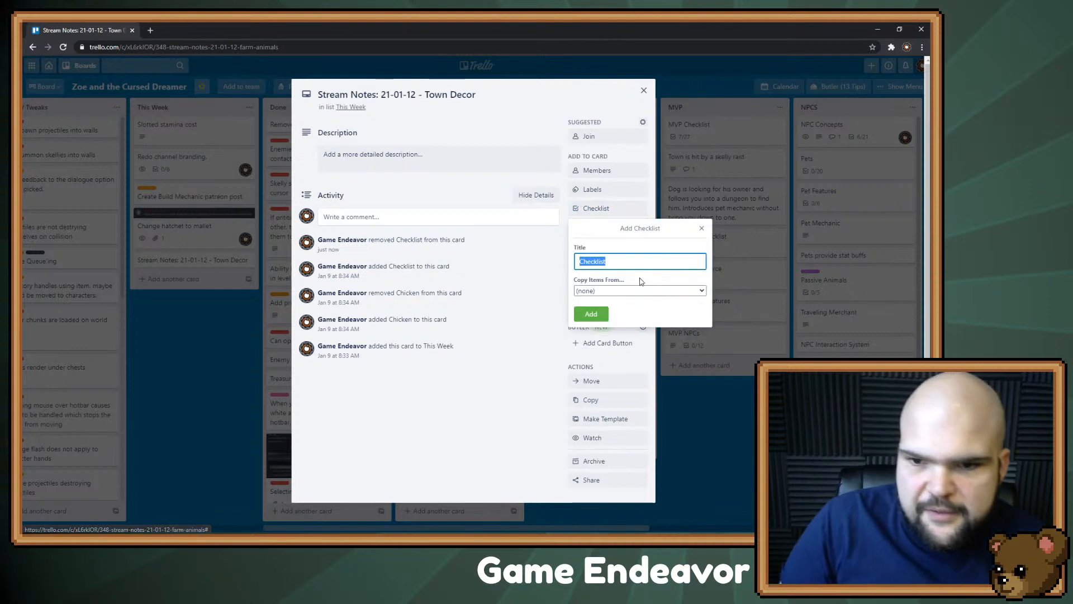
{"action": "left_click", "coordinate": [584, 313]}
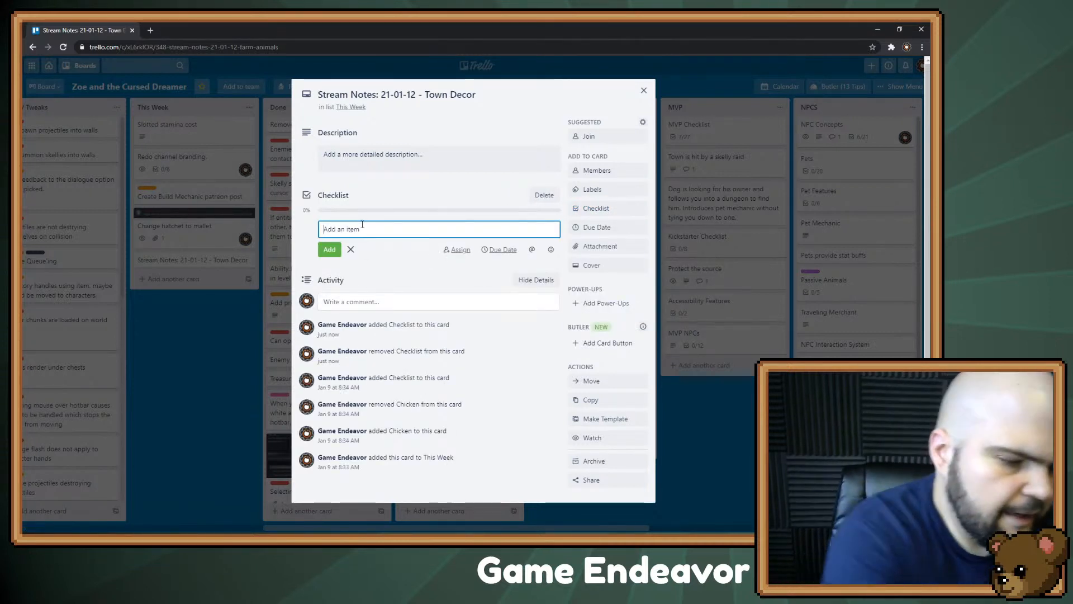
{"action": "type", "text": "Bemc"}
{"action": "key", "text": "BackSpace"}
{"action": "key", "text": "BackSpace"}
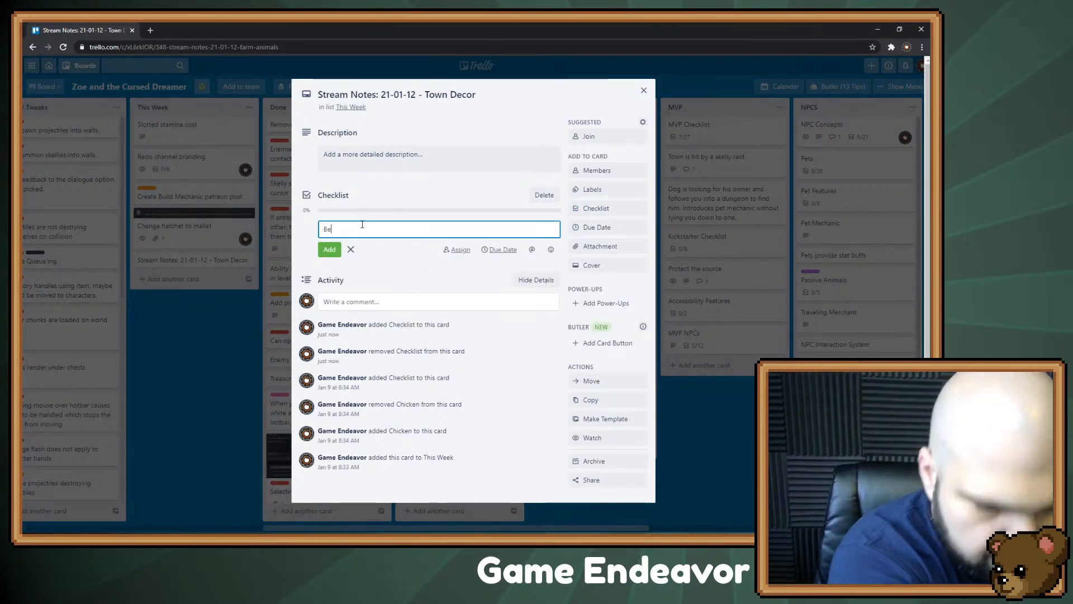
{"action": "type", "text": "nces"}
{"action": "key", "text": "Return"}
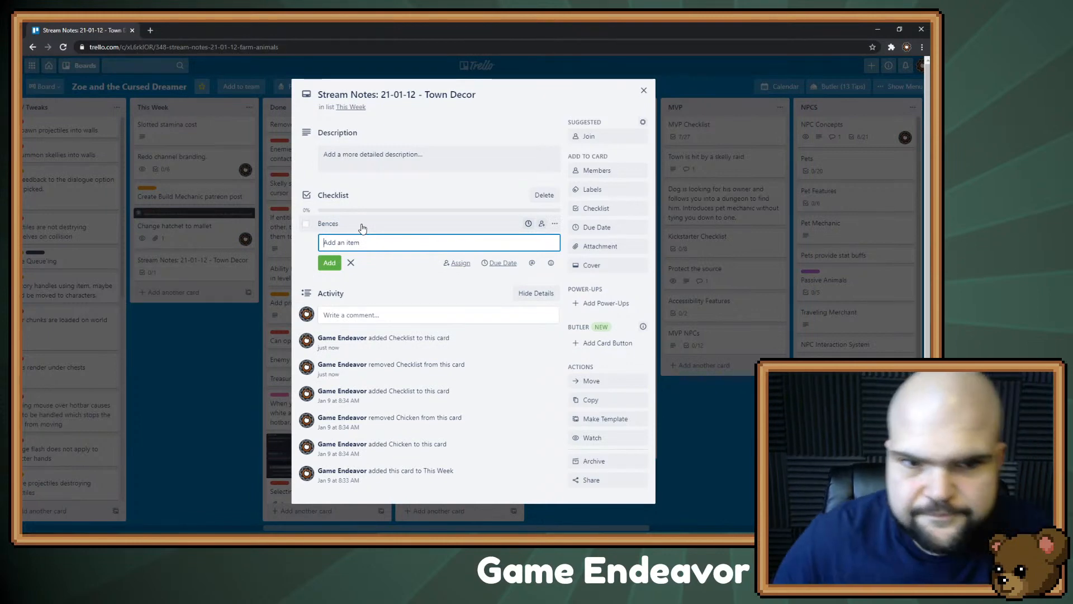
- Correct the spelling of the first checklist item to "Benches"
{"action": "left_click", "coordinate": [350, 224]}
{"action": "left_click", "coordinate": [338, 223]}
{"action": "type", "text": "h"}
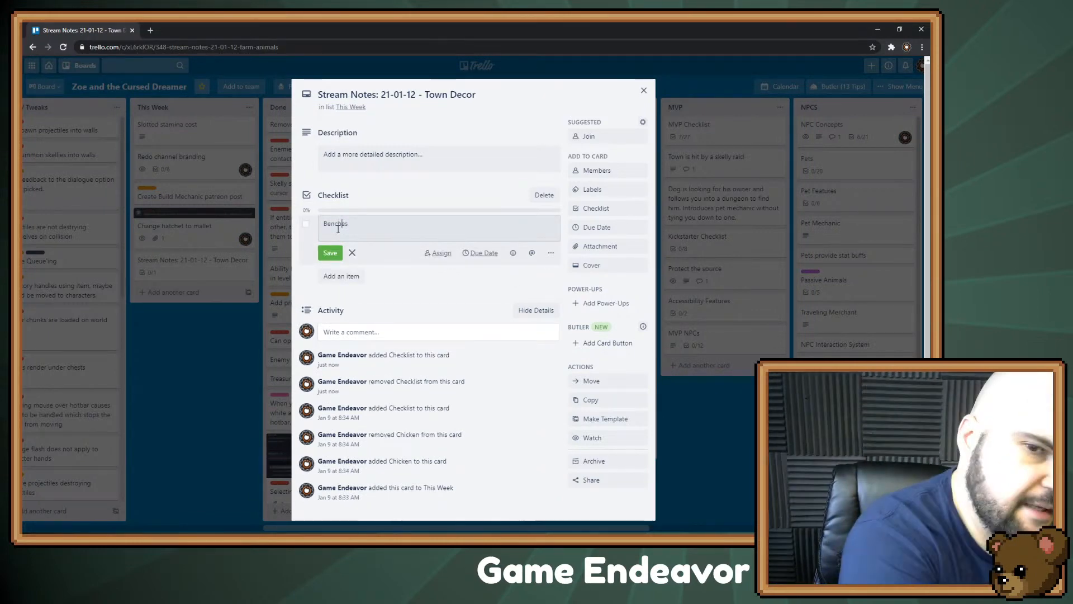
{"action": "key", "text": "Return"}
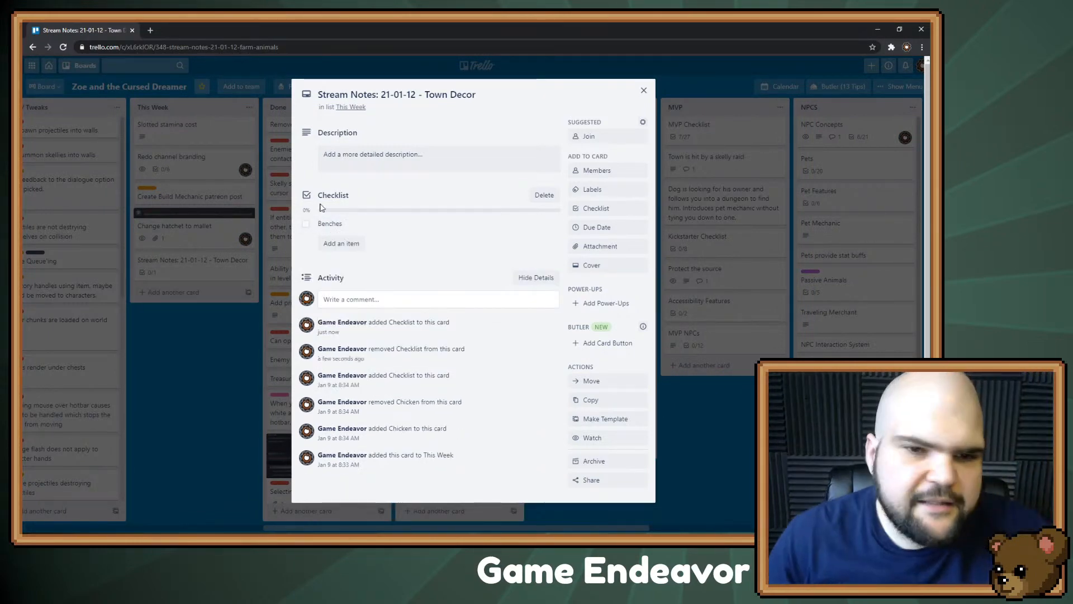
- Add the items "Well" and "Statue (dragon)" to the Town Decor checklist
{"action": "left_click", "coordinate": [341, 243]}
{"action": "type", "text": "Well"}
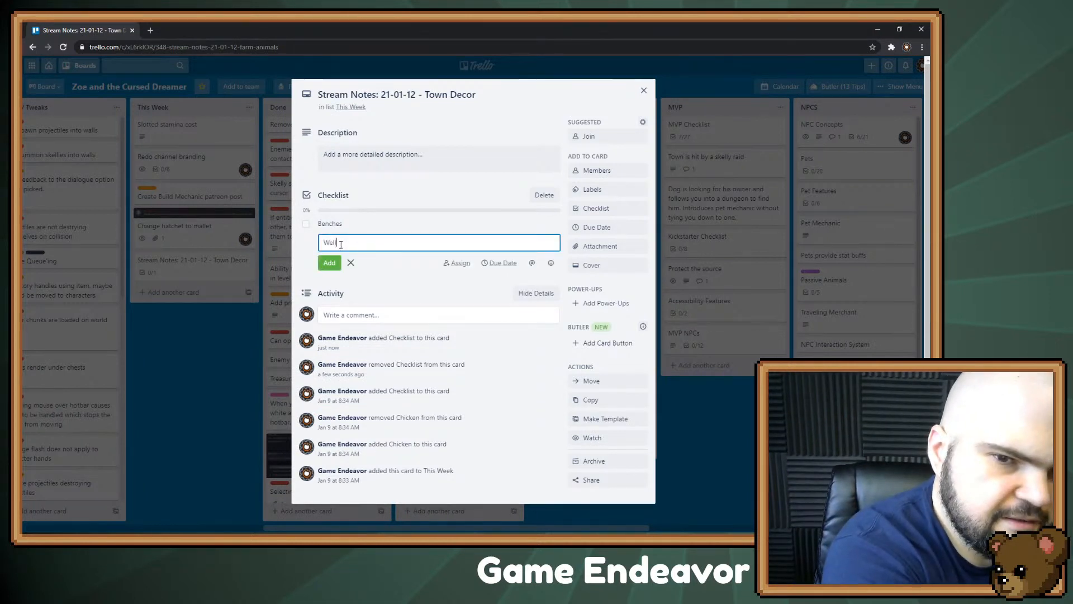
{"action": "key", "text": "Return"}
{"action": "type", "text": "Dr"}
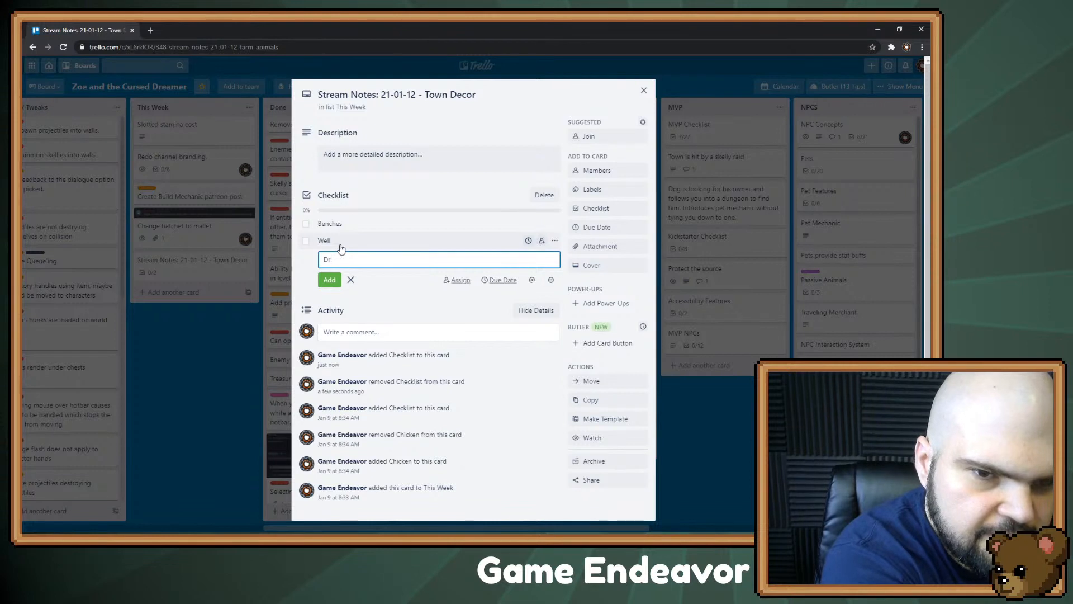
{"action": "key", "text": "BackSpace"}
{"action": "key", "text": "BackSpace"}
{"action": "type", "text": "Statue"}
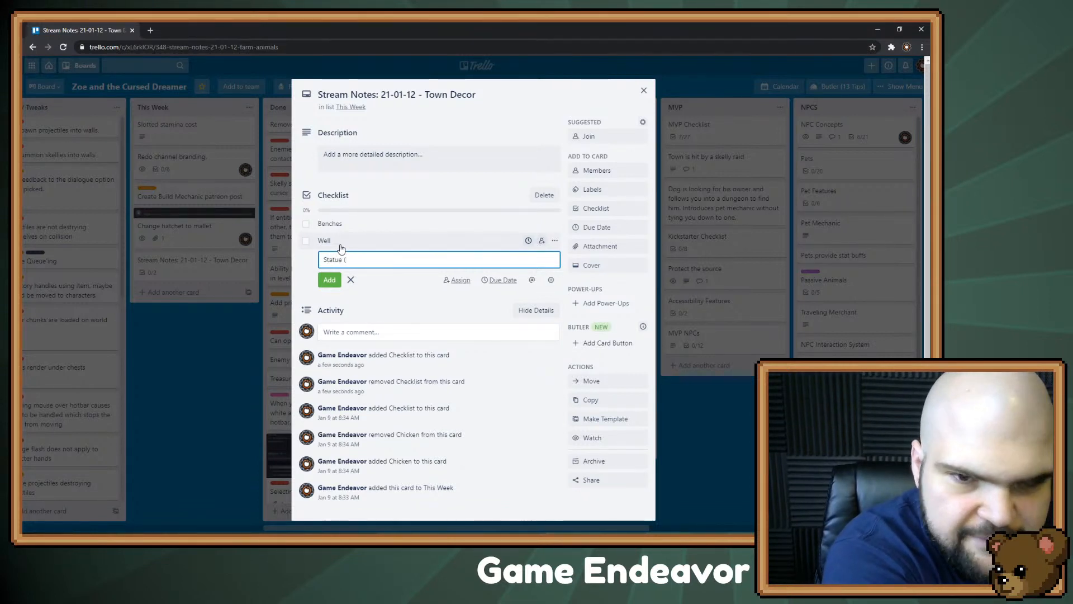
{"action": "type", "text": " ("}
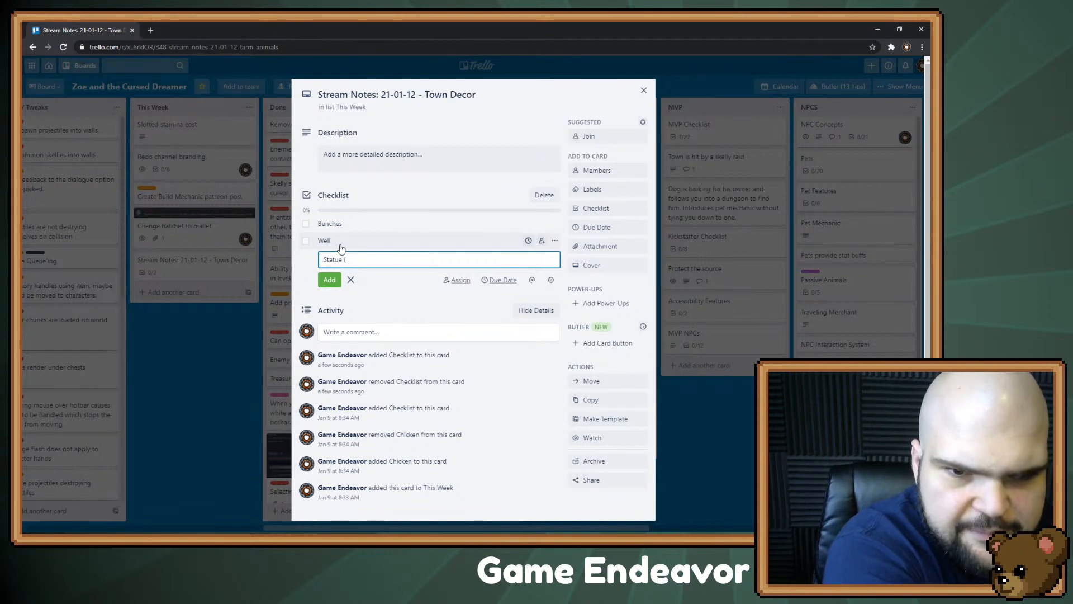
{"action": "type", "text": "dragon)"}
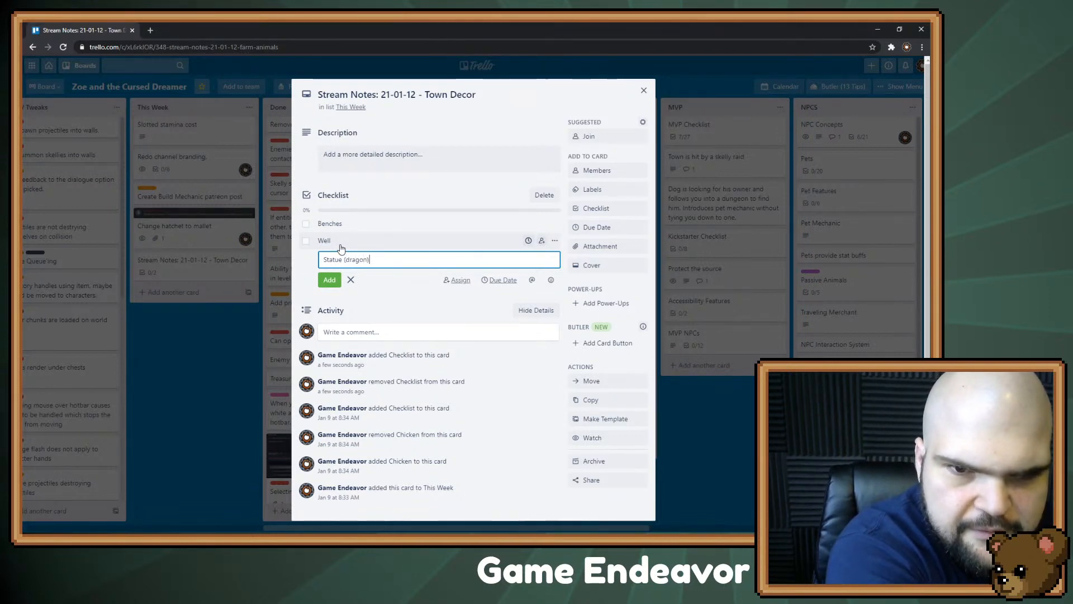
{"action": "key", "text": "Return"}
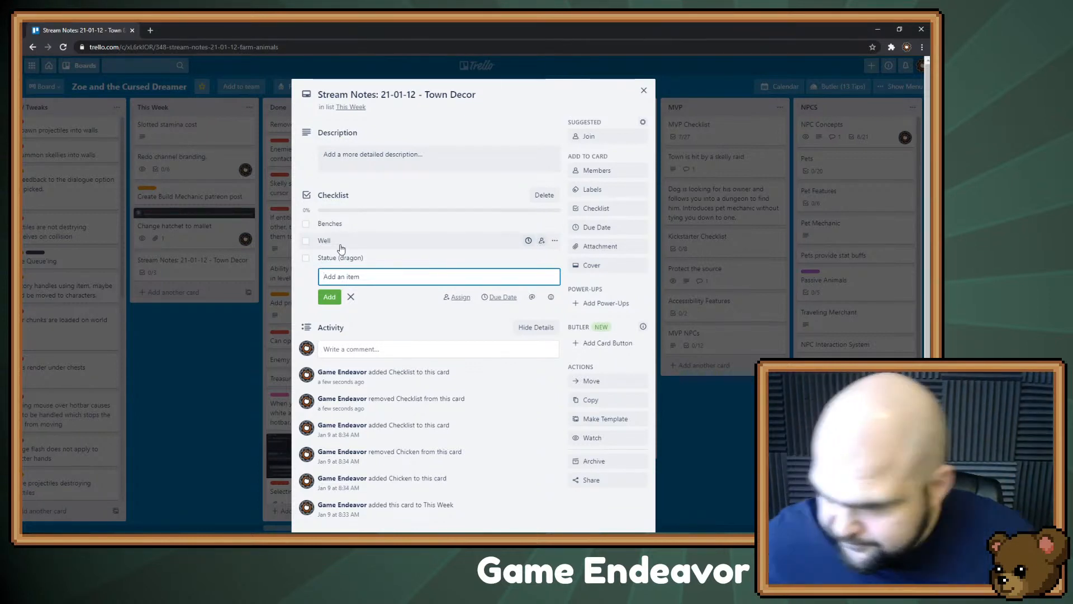
- Add the items "Flower field" and "Flower Pots" to the Town Decor checklist
{"action": "type", "text": "F"}
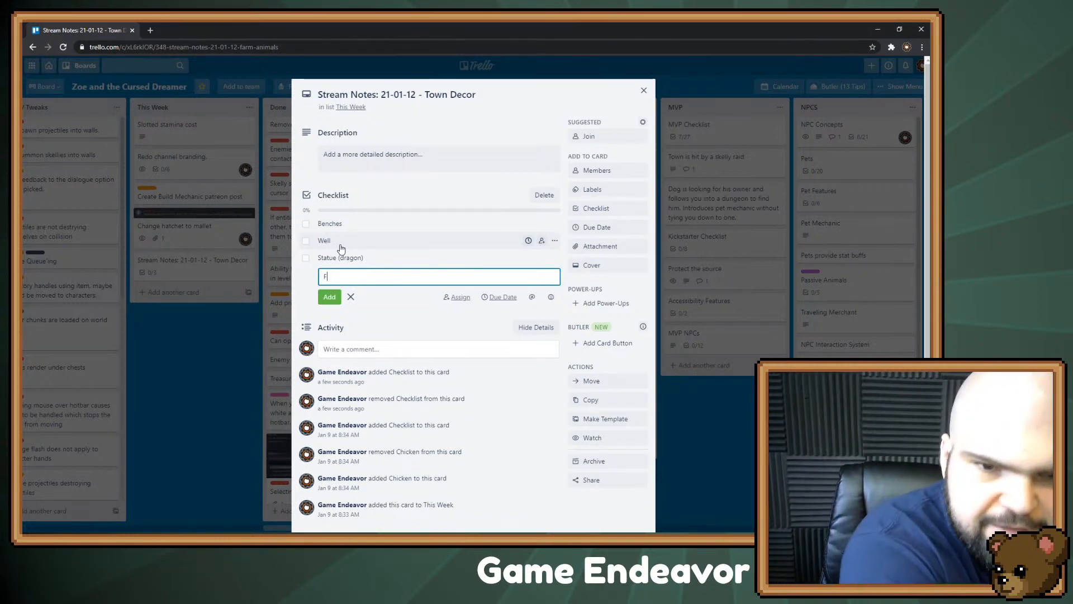
{"action": "type", "text": "lower"}
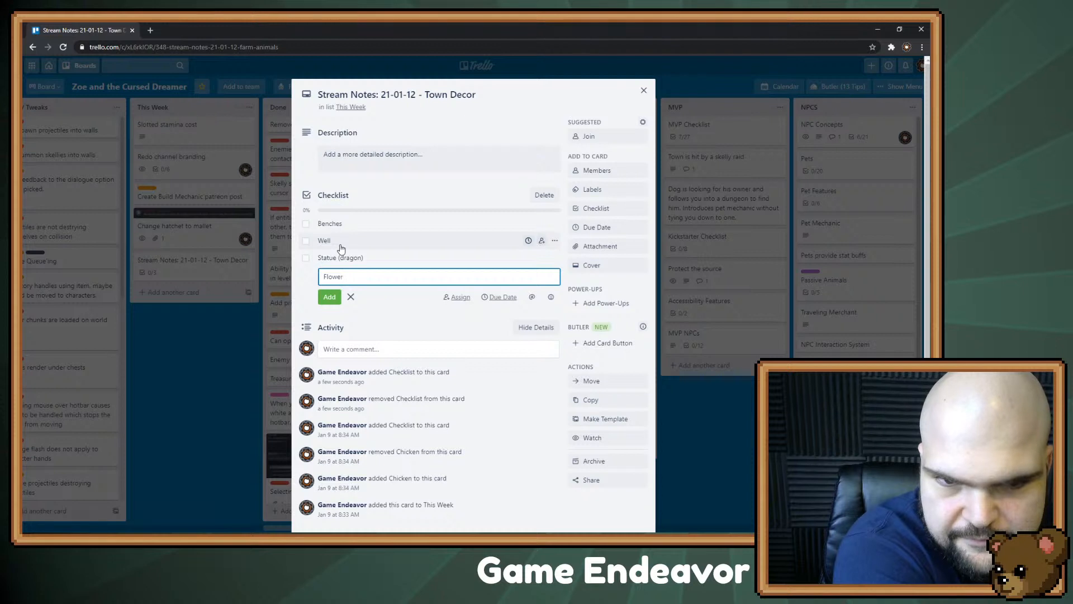
{"action": "type", "text": " field"}
{"action": "key", "text": "Return"}
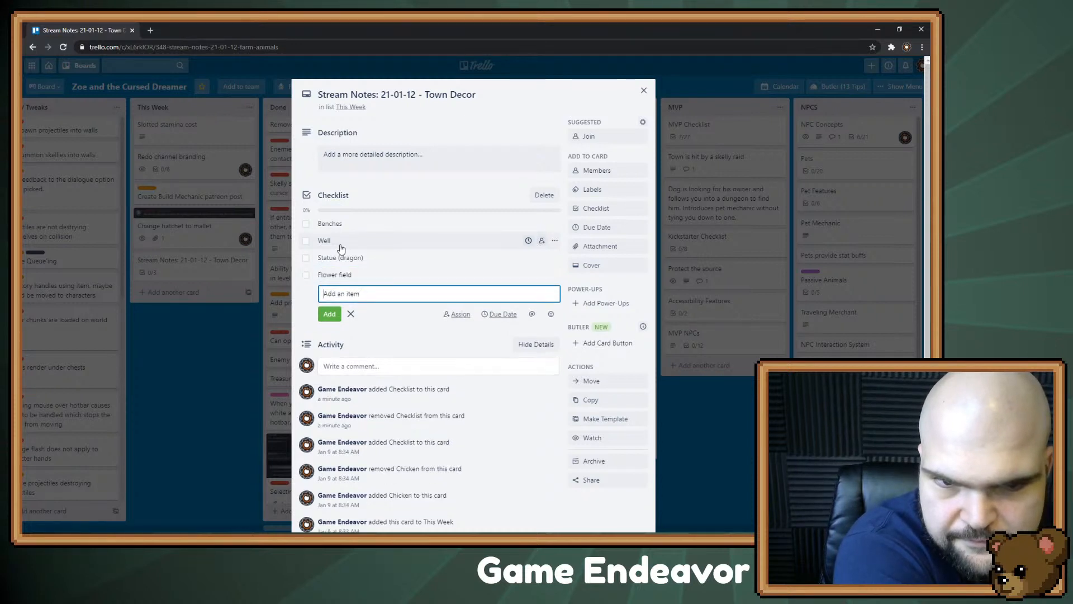
{"action": "type", "text": "Flower"}
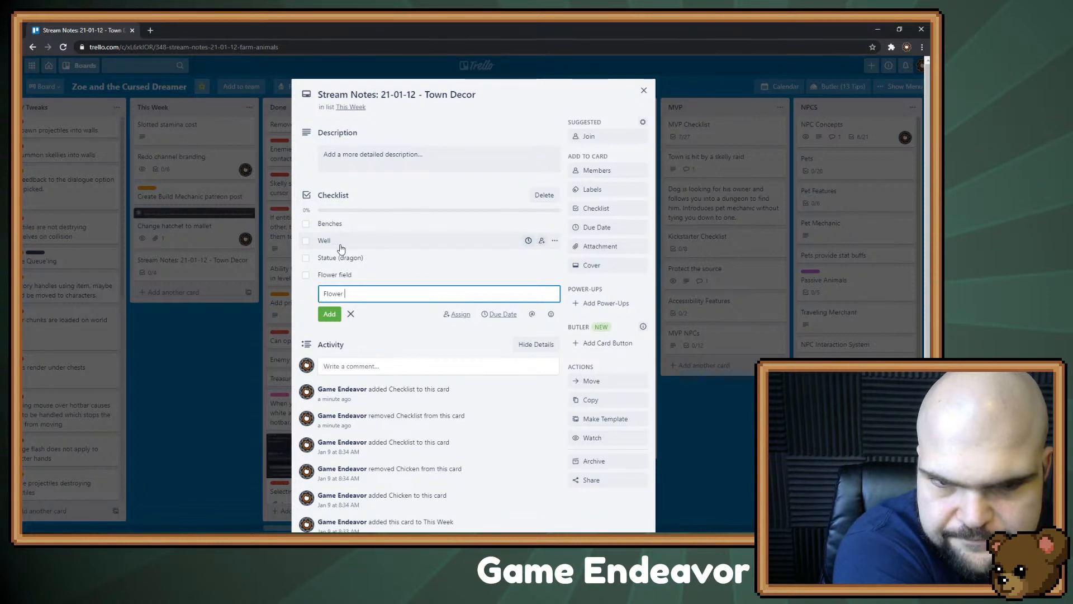
{"action": "type", "text": " Pots"}
{"action": "key", "text": "Return"}
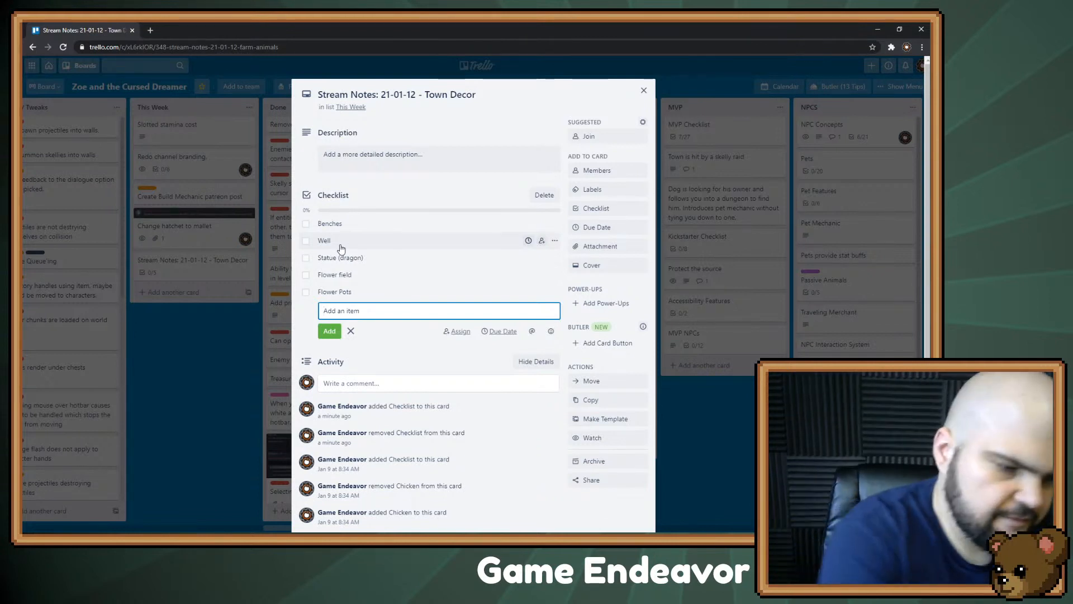
- Add the items "Lantern Post" and "Market Stalls" to the Town Decor checklist
{"action": "type", "text": "Lantern"}
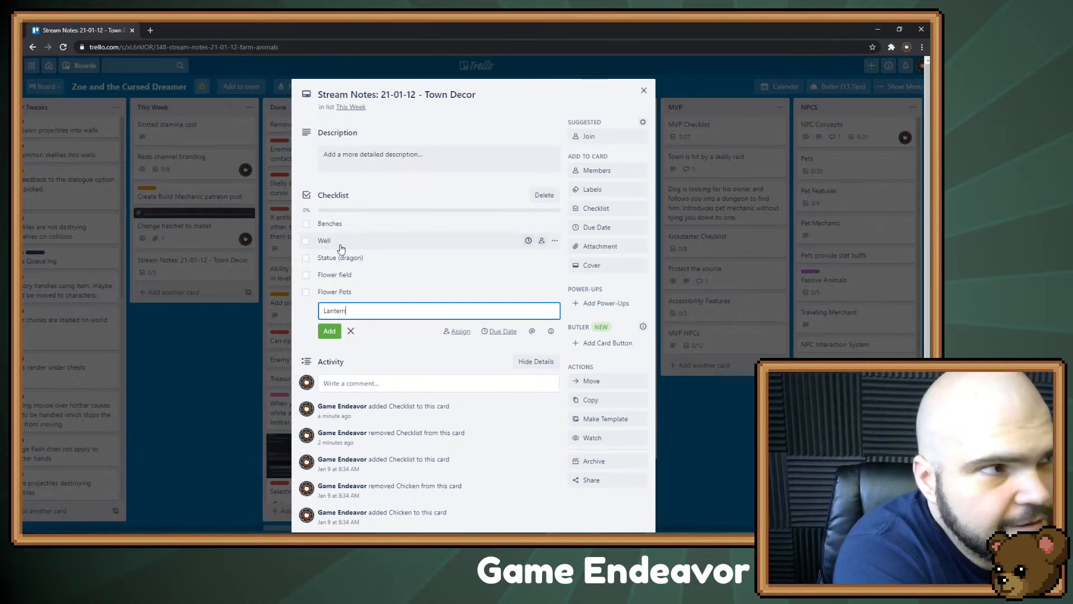
{"action": "type", "text": " Post"}
{"action": "key", "text": "Return"}
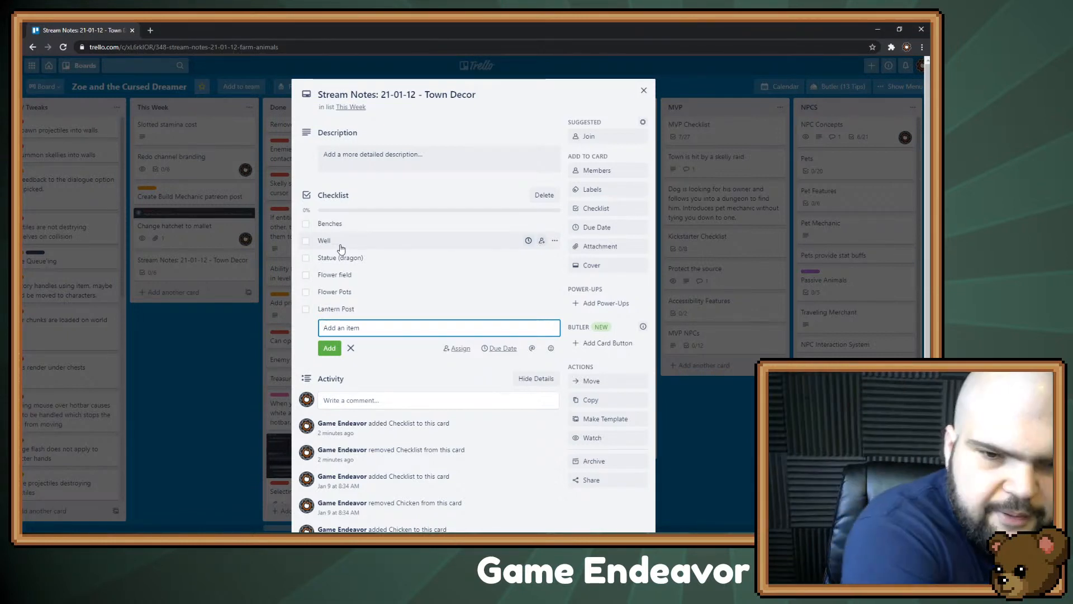
{"action": "type", "text": "Market Stalls"}
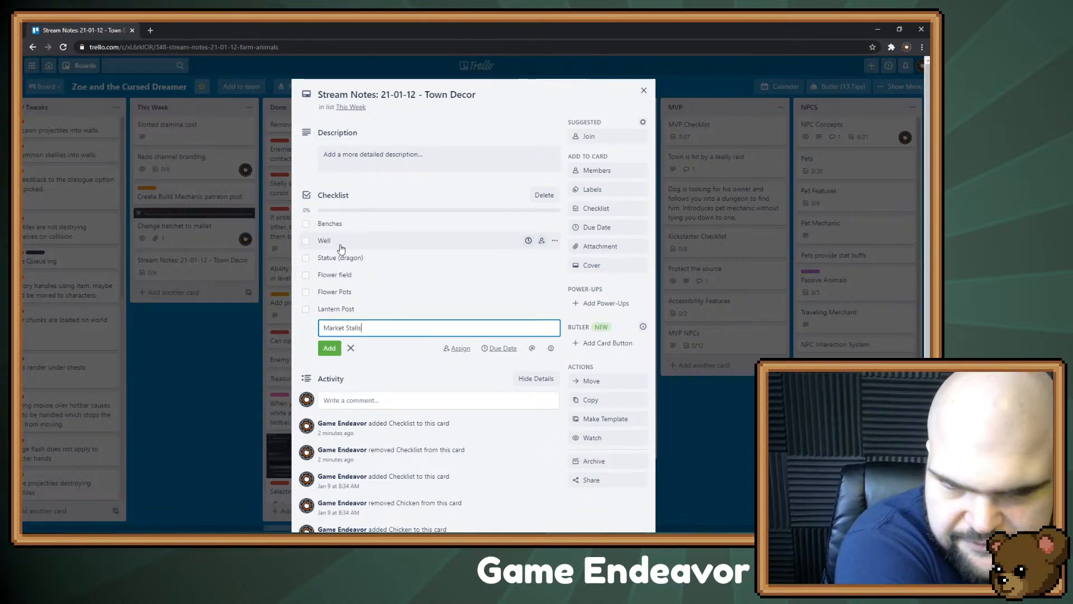
{"action": "key", "text": "Return"}
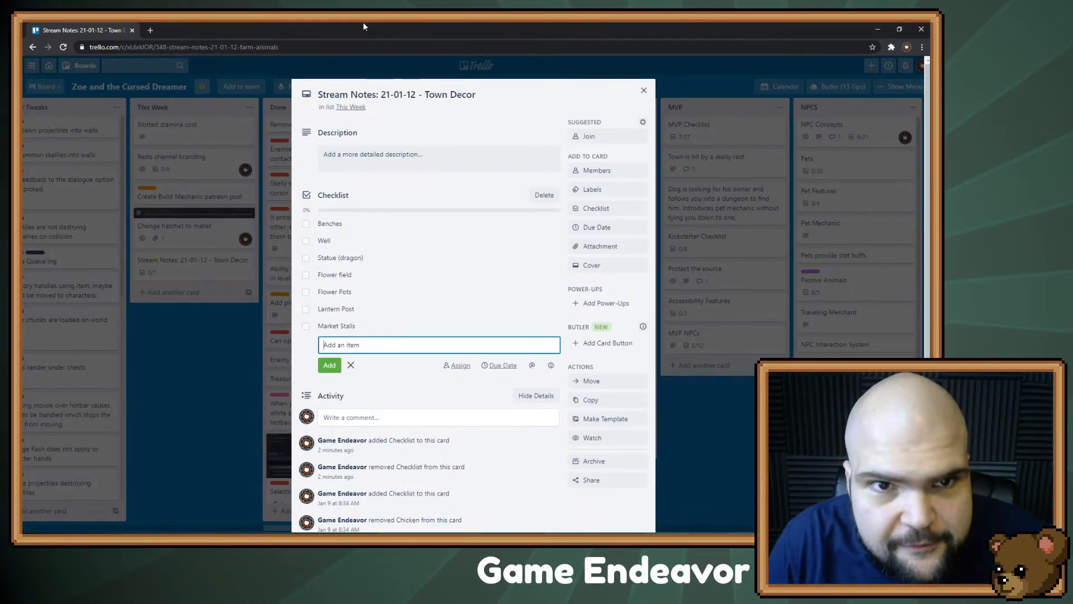
- Move the Trello browser window off this screen and switch to the File Explorer window showing the dialogue scripts folder
{"action": "left_click_drag", "start_coordinate": [363, 22], "coordinate": [1072, 167]}
{"action": "key", "text": "alt+Tab"}
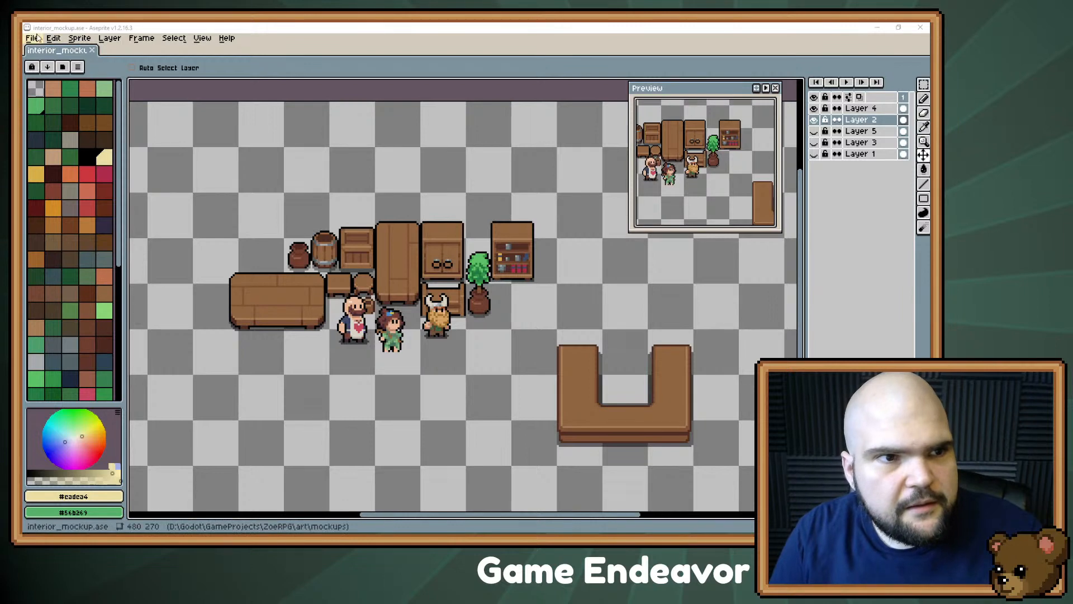
{"action": "key", "text": "alt+Tab"}
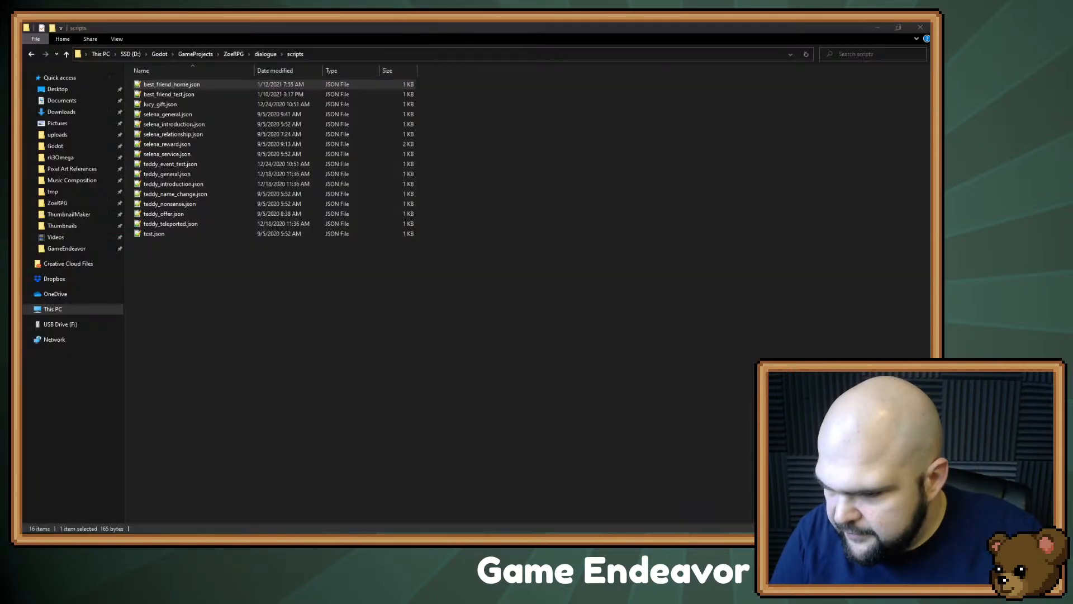
- Switch to Aseprite, close exterior.ase and bring up the interior_mockup_b.ase mockup
{"action": "key", "text": "alt+Tab"}
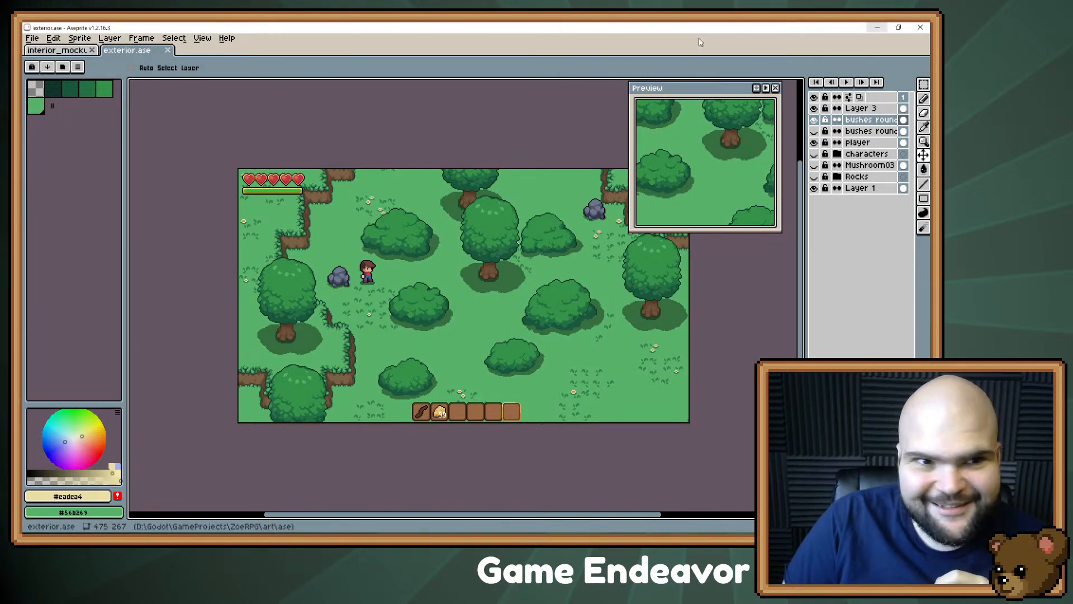
{"action": "middle_click", "coordinate": [124, 51]}
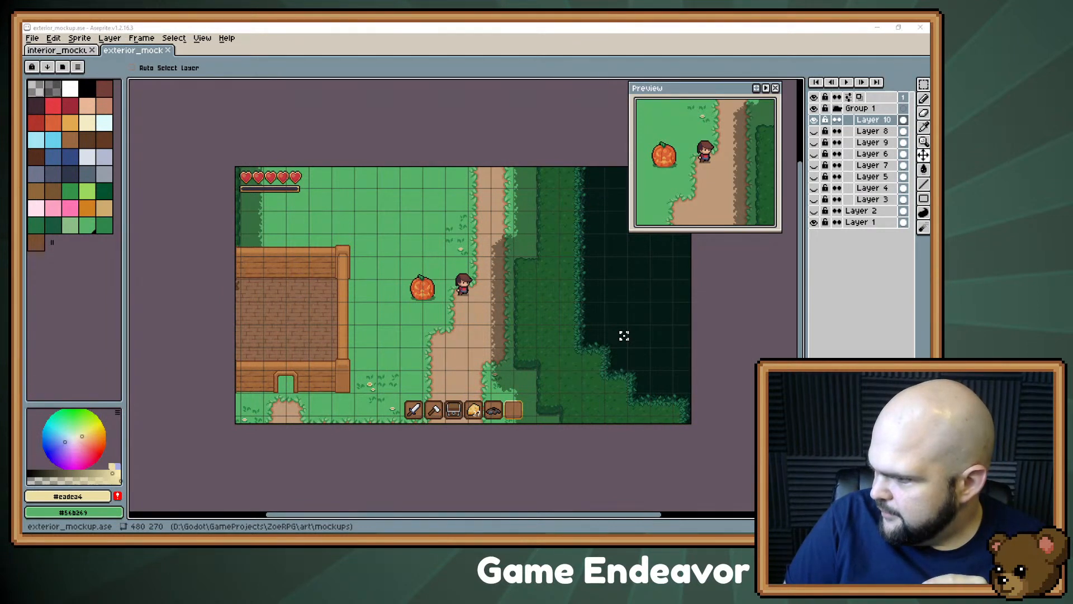
{"action": "key", "text": "ctrl+Tab"}
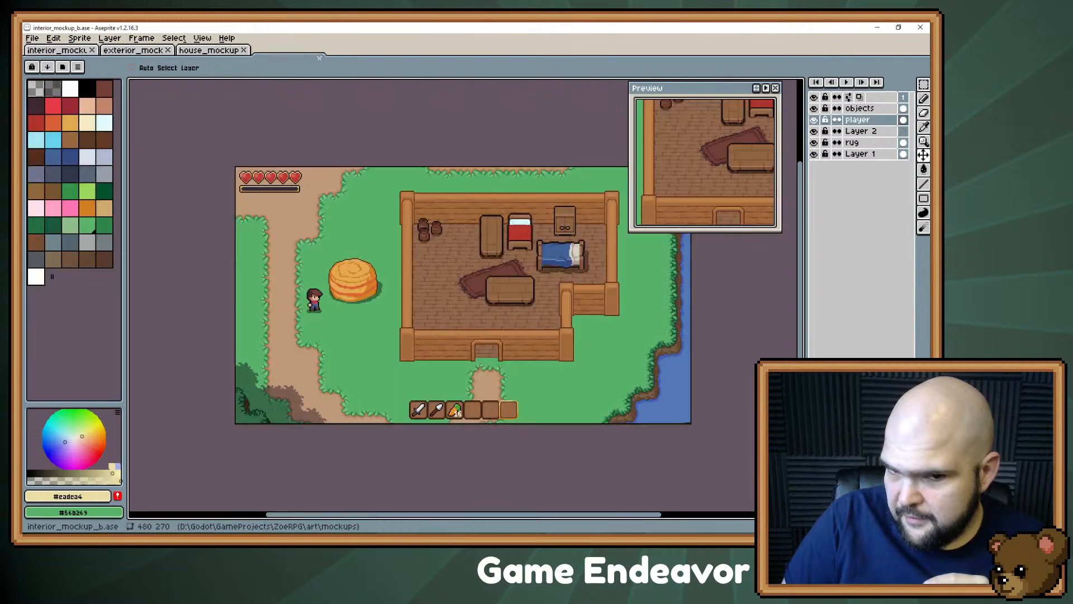
- Examine the house interior, the hay bale and the surrounding grass in the interior_mockup_b.ase mockup
{"action": "scroll", "coordinate": [457, 310], "scroll_direction": "up", "scroll_amount": 3}
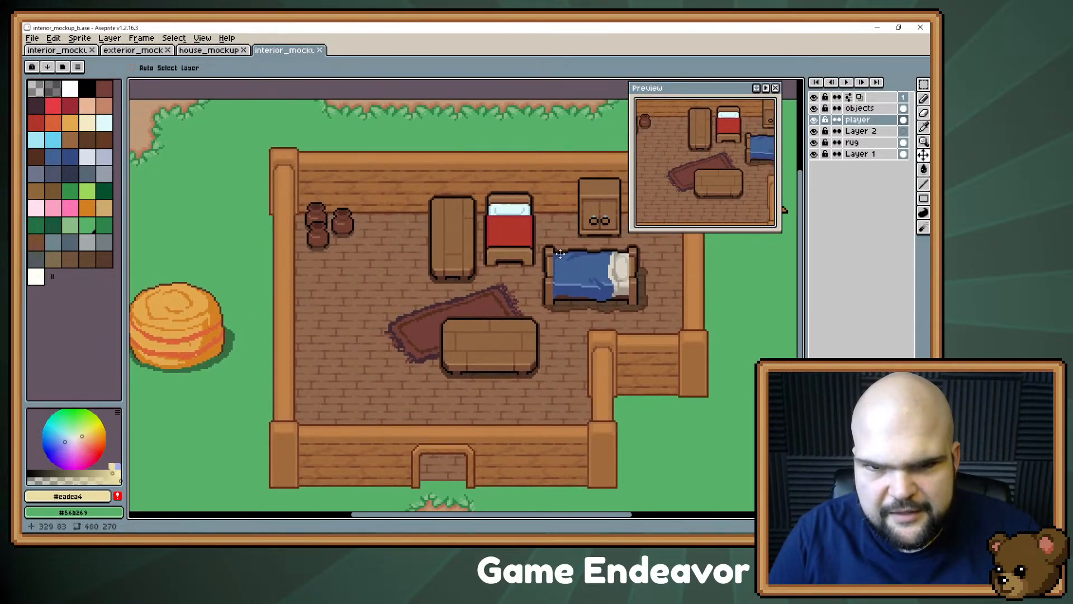
{"action": "left_click_drag", "start_coordinate": [359, 250], "coordinate": [386, 271]}
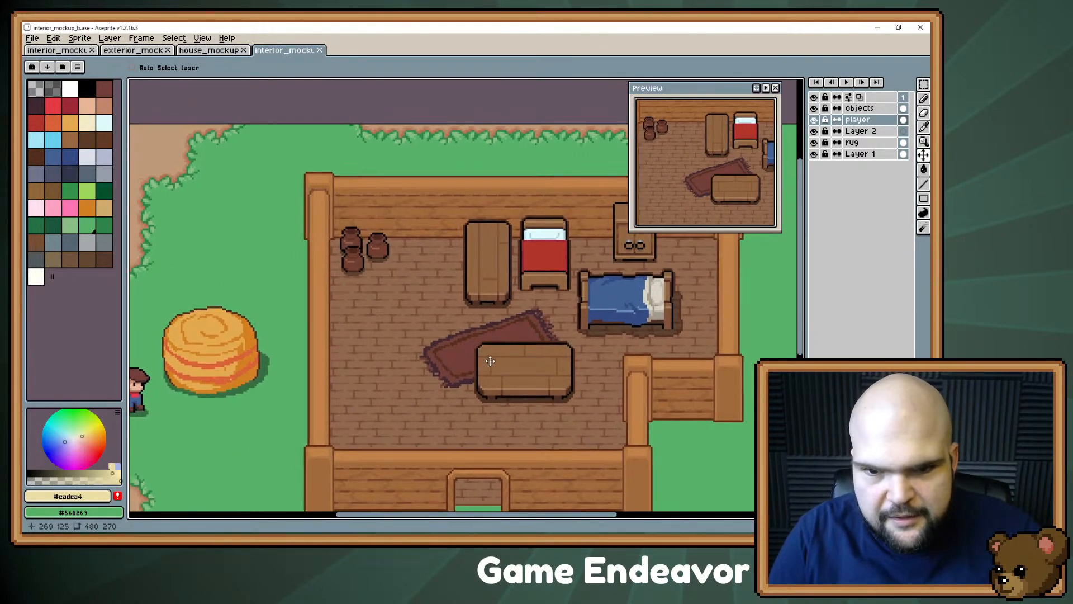
{"action": "left_click_drag", "start_coordinate": [347, 364], "coordinate": [516, 296]}
{"action": "left_click_drag", "start_coordinate": [358, 257], "coordinate": [451, 275]}
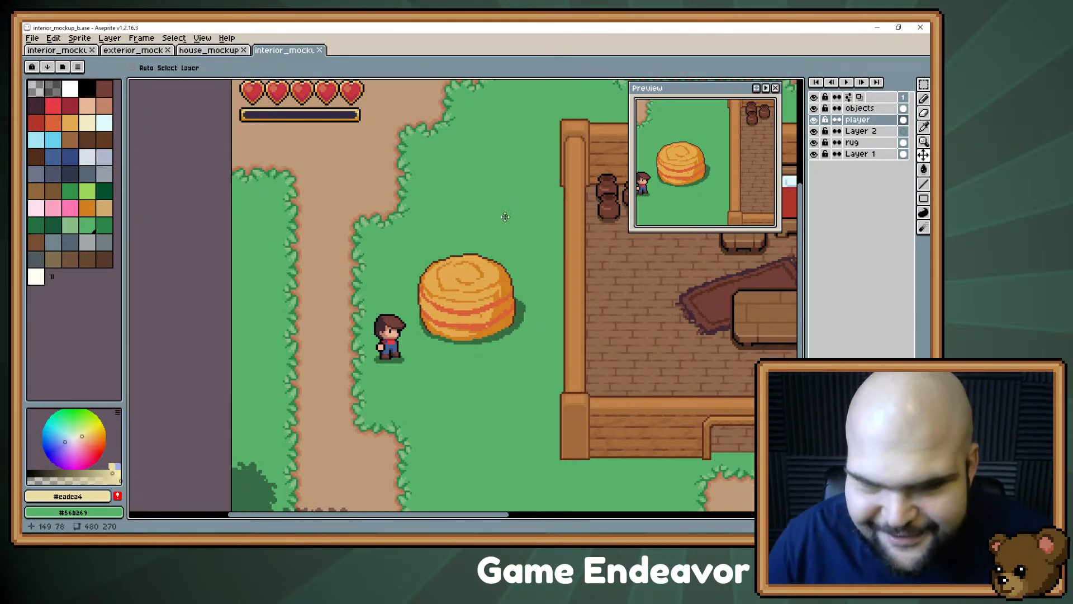
{"action": "left_click_drag", "start_coordinate": [531, 303], "coordinate": [391, 248]}
{"action": "scroll", "coordinate": [421, 246], "scroll_direction": "down", "scroll_amount": 1}
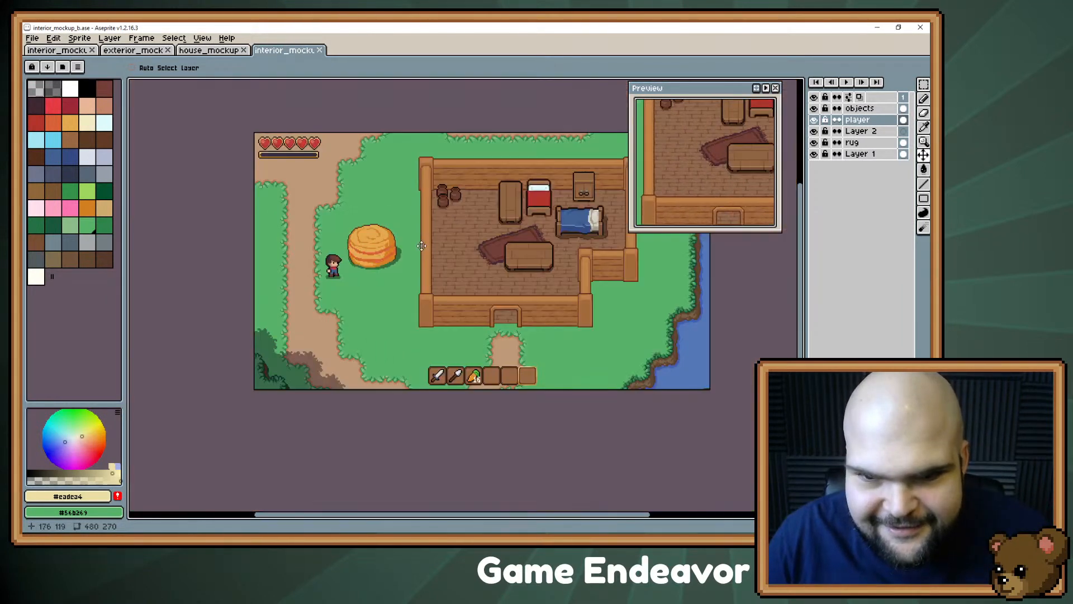
{"action": "scroll", "coordinate": [458, 206], "scroll_direction": "up", "scroll_amount": 1}
{"action": "left_click_drag", "start_coordinate": [390, 209], "coordinate": [475, 208]}
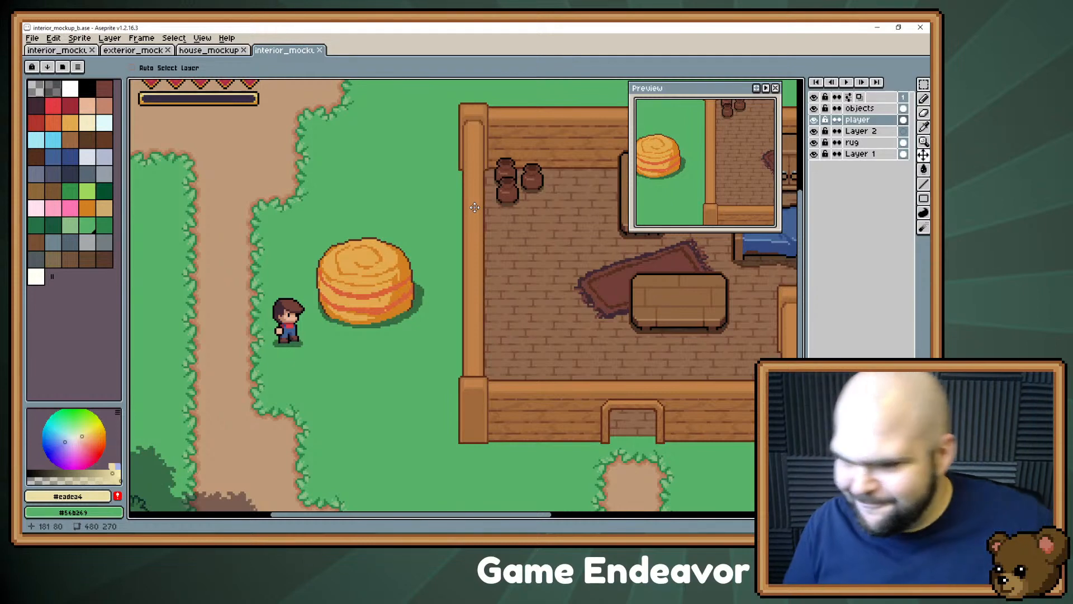
{"action": "left_click_drag", "start_coordinate": [427, 299], "coordinate": [319, 325]}
{"action": "scroll", "coordinate": [306, 326], "scroll_direction": "down", "scroll_amount": 2}
{"action": "scroll", "coordinate": [290, 316], "scroll_direction": "up", "scroll_amount": 2}
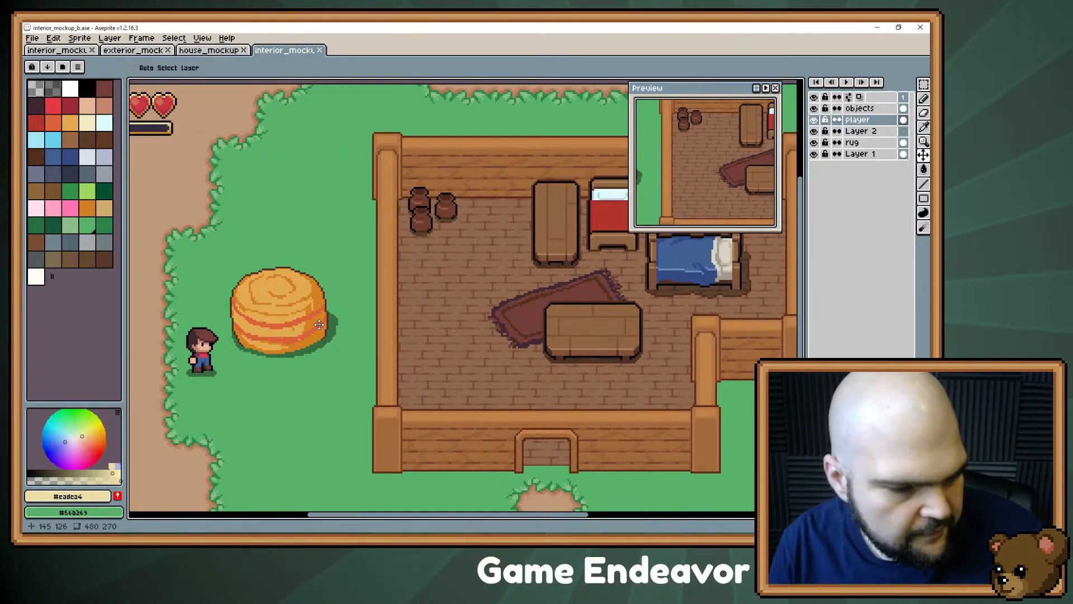
- Add a new layer above the objects layer, checking what Layer 2 and the objects layer contain by toggling their visibility
{"action": "key", "text": "shift+n"}
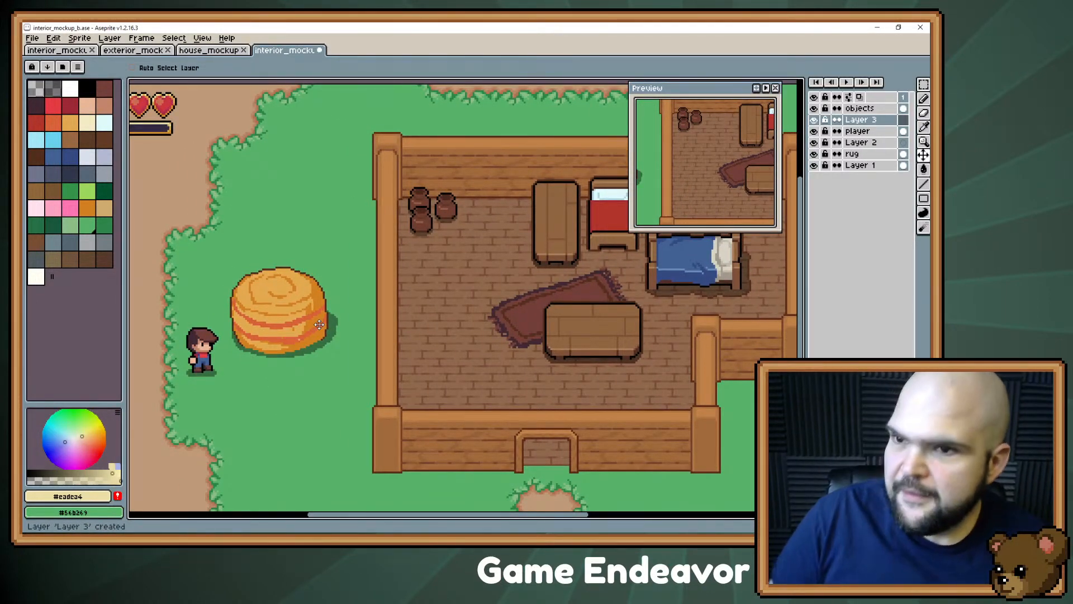
{"action": "left_click", "coordinate": [813, 143]}
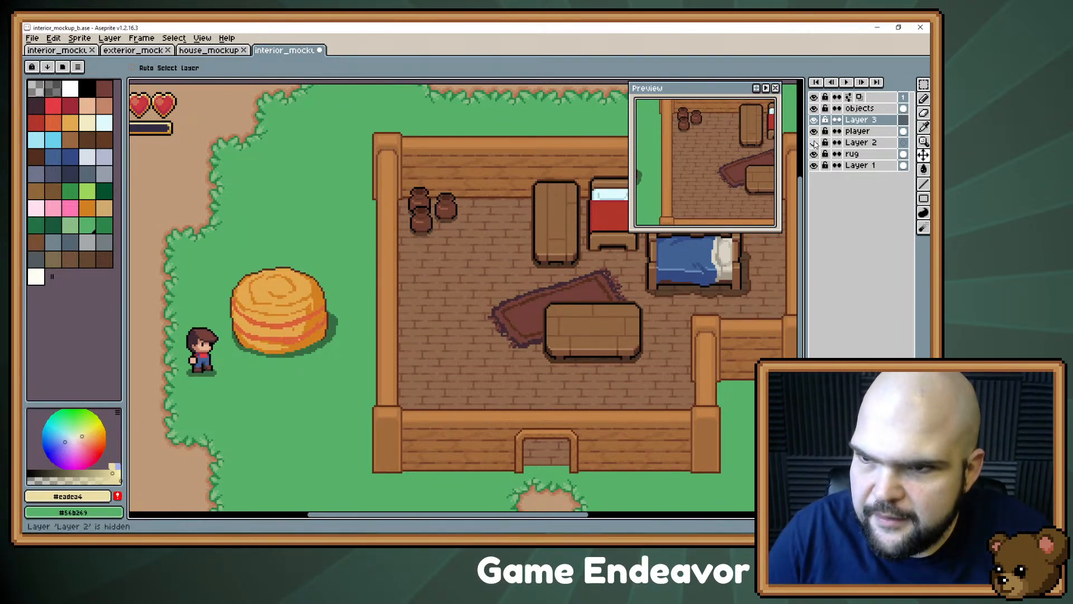
{"action": "left_click", "coordinate": [814, 142]}
{"action": "left_click", "coordinate": [813, 108]}
{"action": "left_click", "coordinate": [814, 109]}
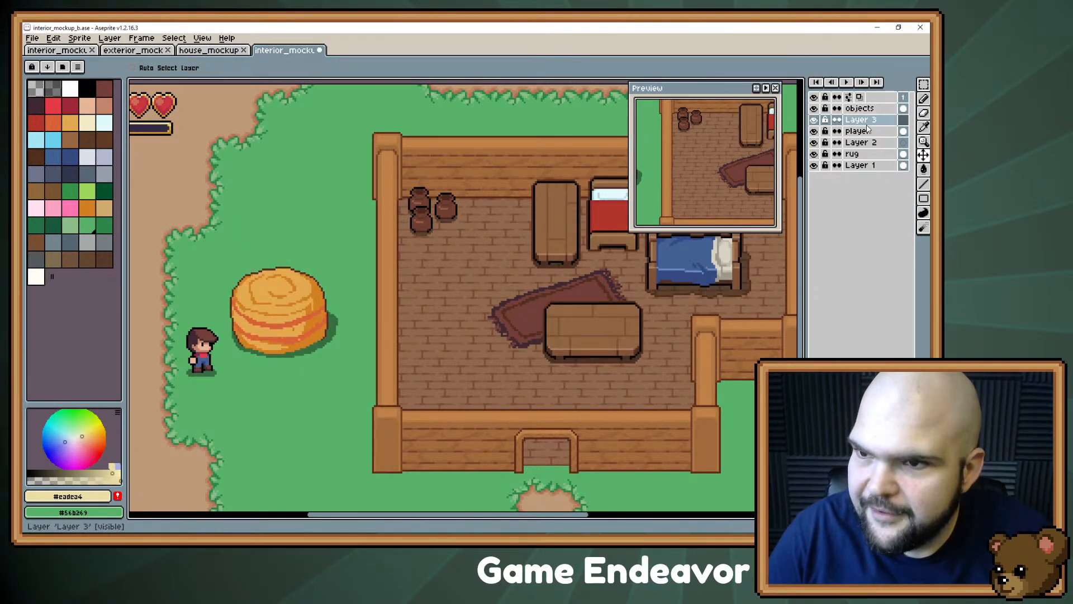
{"action": "left_click", "coordinate": [865, 122]}
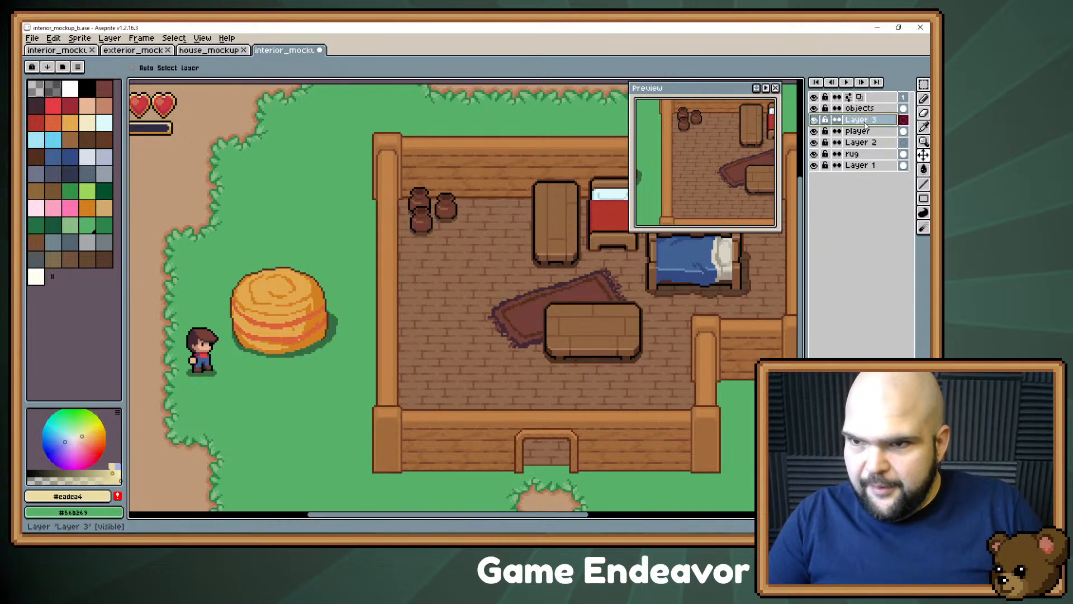
{"action": "left_click_drag", "start_coordinate": [865, 124], "coordinate": [865, 103]}
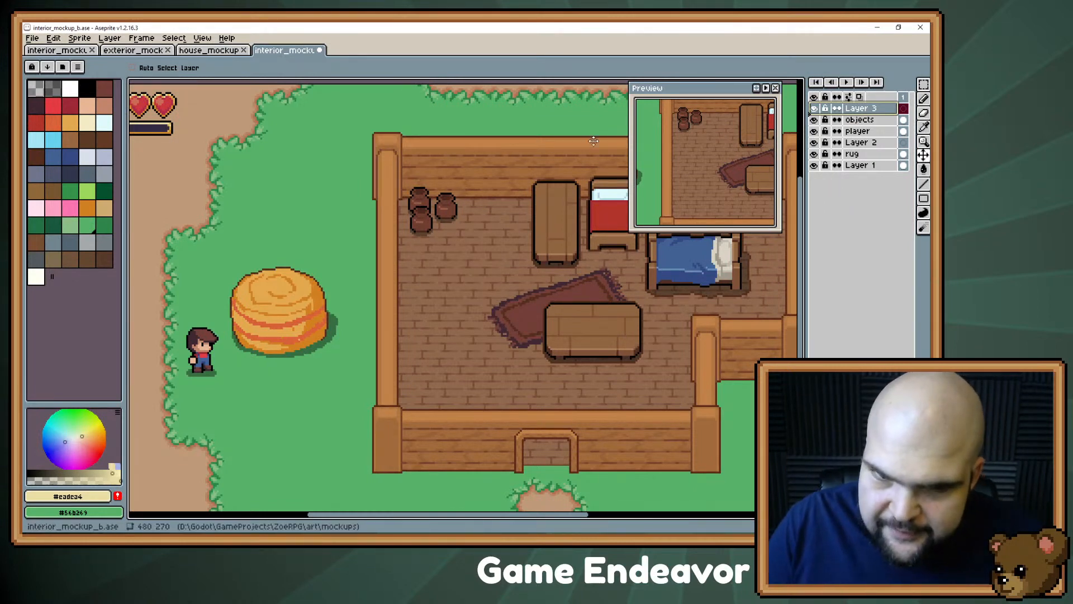
- Pick the wooden table's brown as the foreground colour and set the Pencil brush size to 3
{"action": "left_click_drag", "start_coordinate": [295, 213], "coordinate": [380, 215]}
{"action": "left_click_drag", "start_coordinate": [403, 307], "coordinate": [268, 240]}
{"action": "left_click_drag", "start_coordinate": [191, 218], "coordinate": [174, 296]}
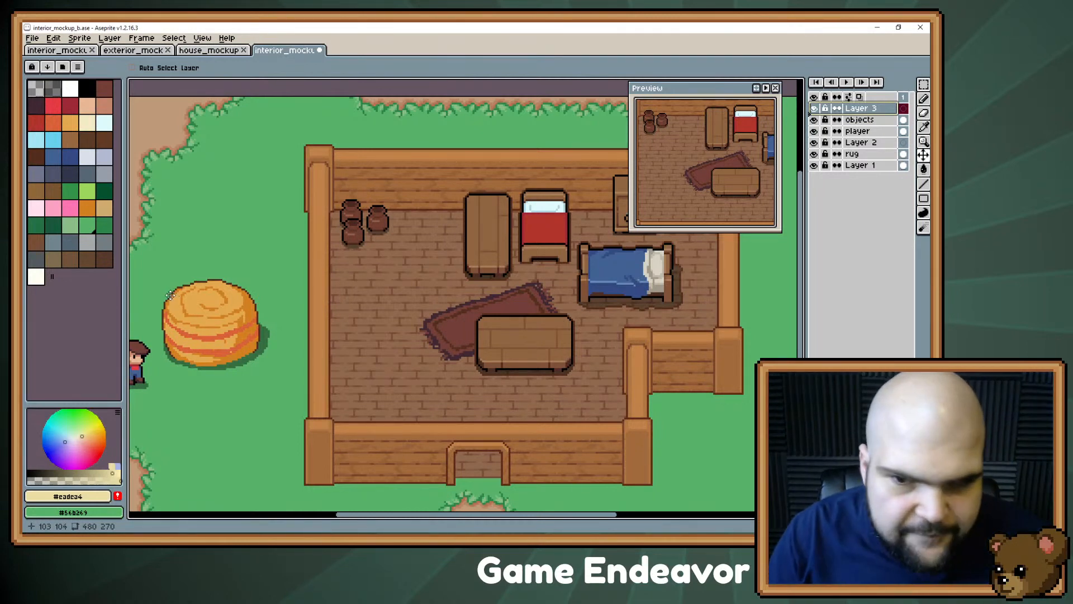
{"action": "left_click_drag", "start_coordinate": [302, 345], "coordinate": [418, 323]}
{"action": "key", "text": "i"}
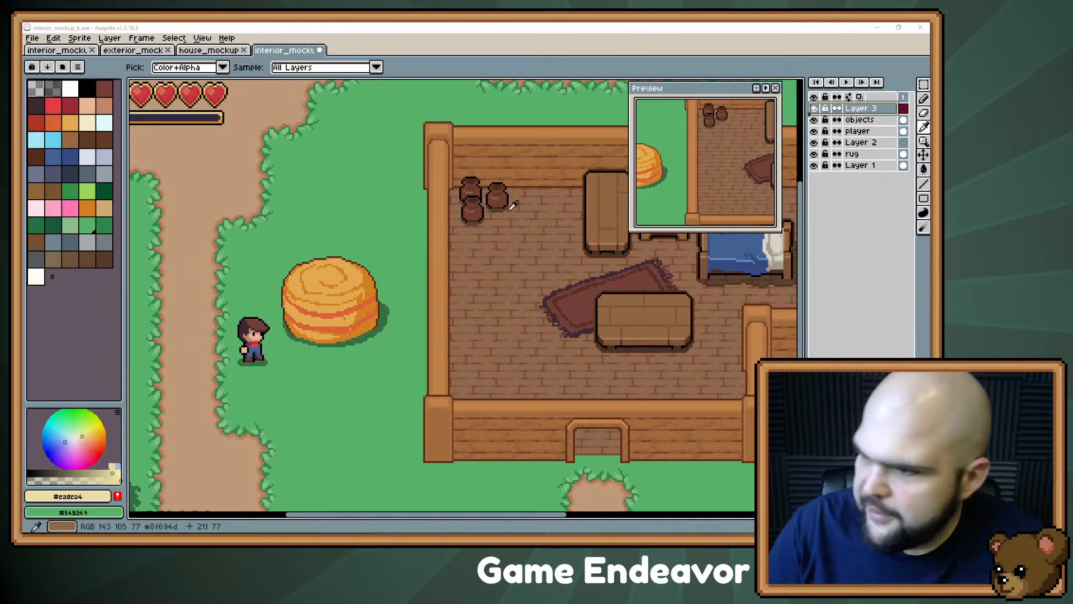
{"action": "key", "text": "v"}
{"action": "left_click_drag", "start_coordinate": [414, 295], "coordinate": [196, 313]}
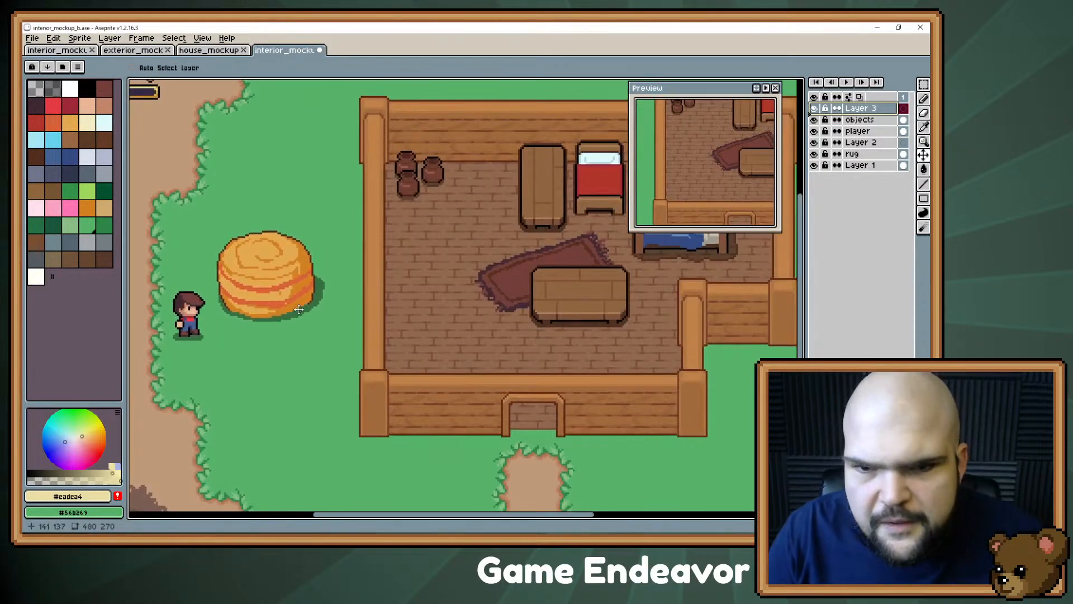
{"action": "scroll", "coordinate": [134, 223], "scroll_direction": "right", "scroll_amount": 3}
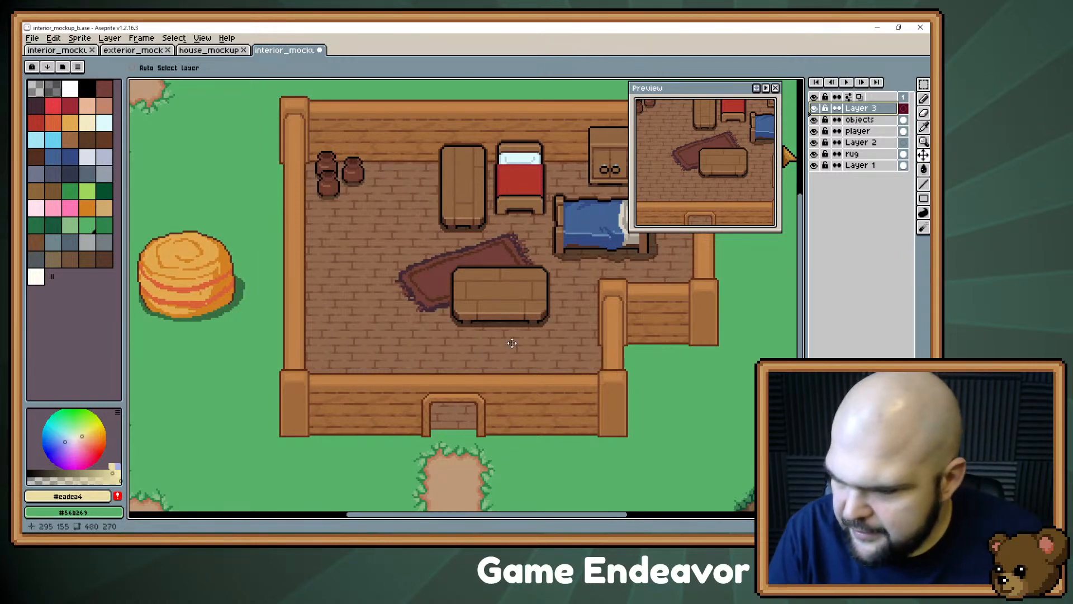
{"action": "left_click", "coordinate": [518, 297], "text": "alt"}
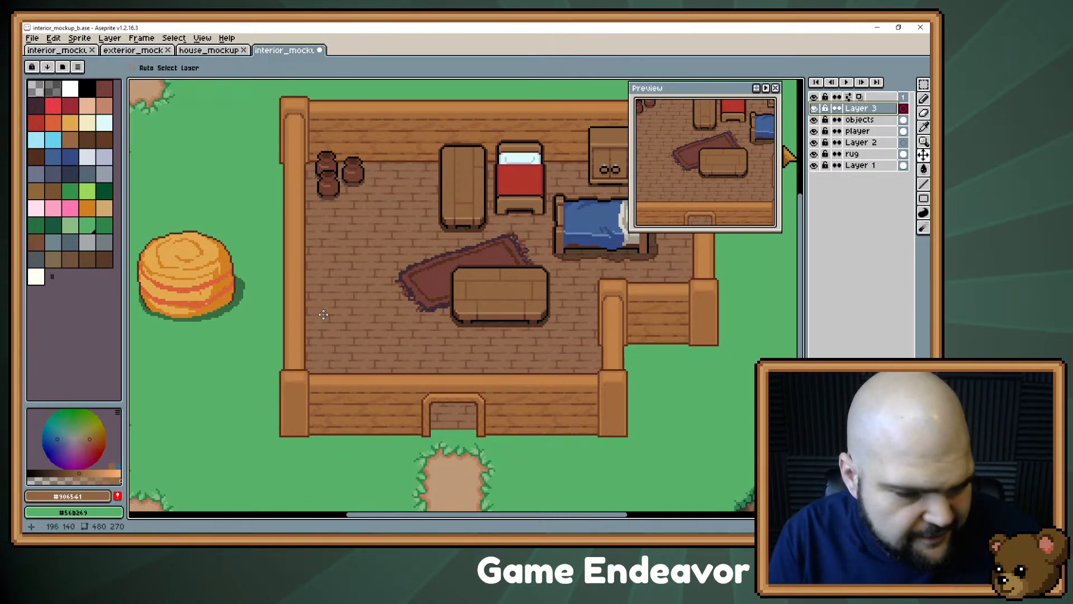
{"action": "key", "text": "b"}
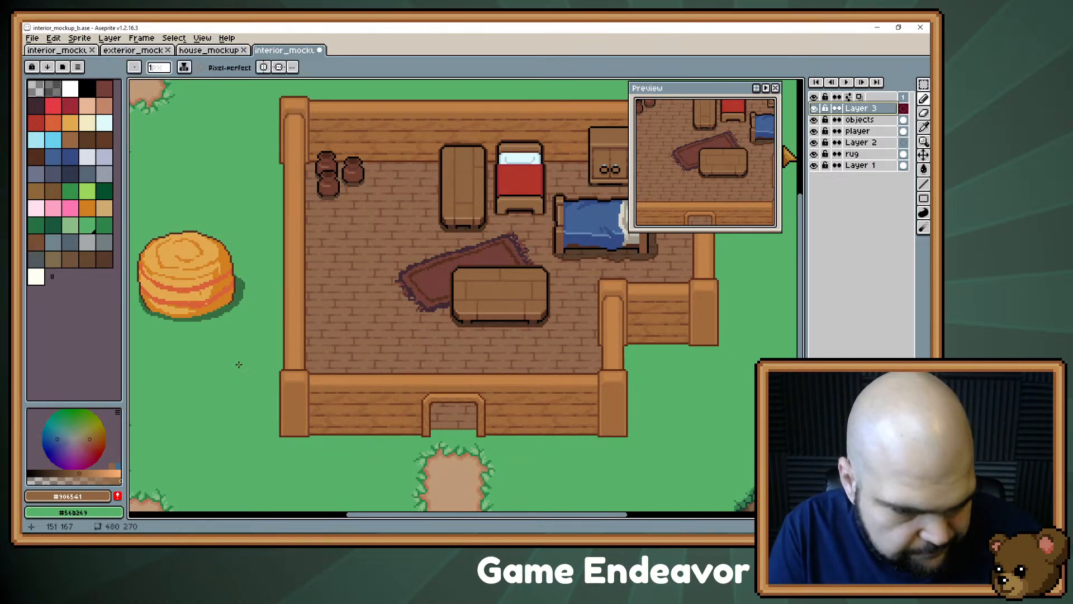
{"action": "key", "text": "plus"}
{"action": "key", "text": "plus"}
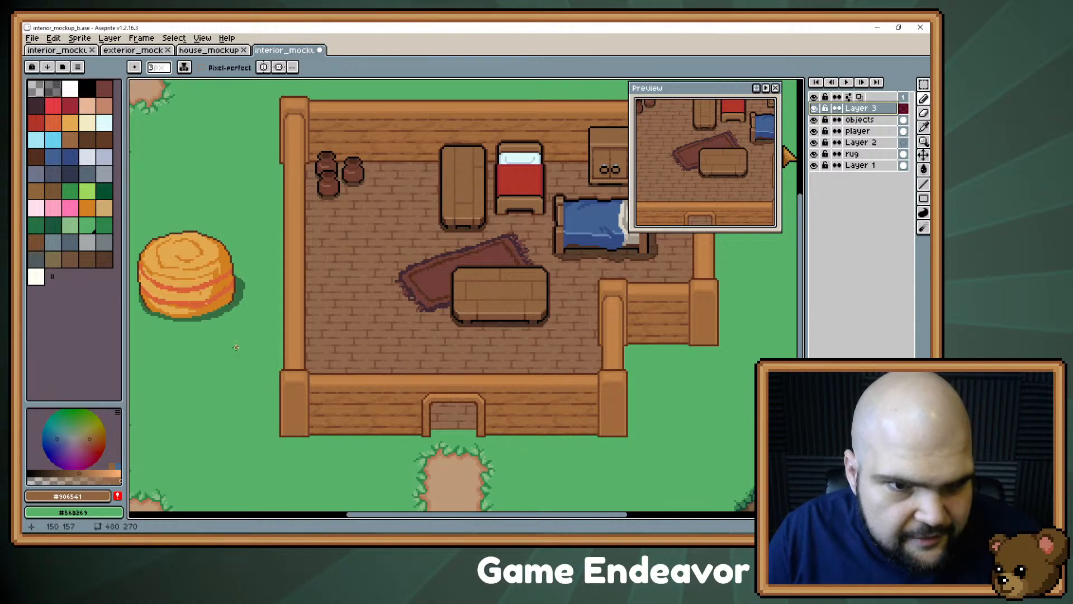
{"action": "left_click_drag", "start_coordinate": [256, 388], "coordinate": [400, 399]}
{"action": "scroll", "coordinate": [397, 394], "scroll_direction": "up", "scroll_amount": 1}
{"action": "left_click_drag", "start_coordinate": [316, 302], "coordinate": [369, 417]}
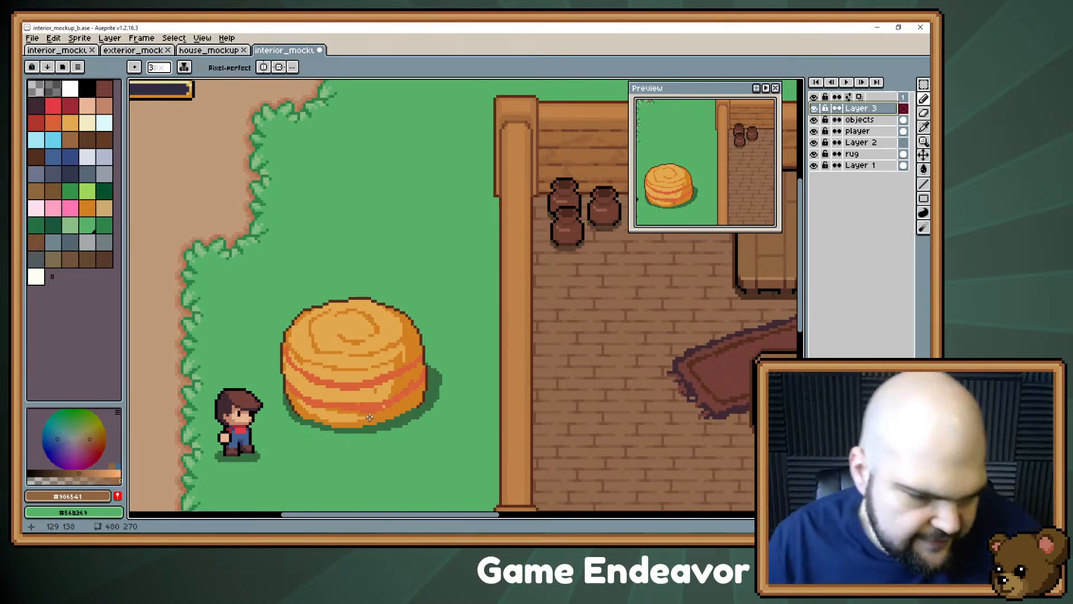
{"action": "scroll", "coordinate": [384, 233], "scroll_direction": "up", "scroll_amount": 2}
{"action": "scroll", "coordinate": [384, 232], "scroll_direction": "left", "scroll_amount": 3}
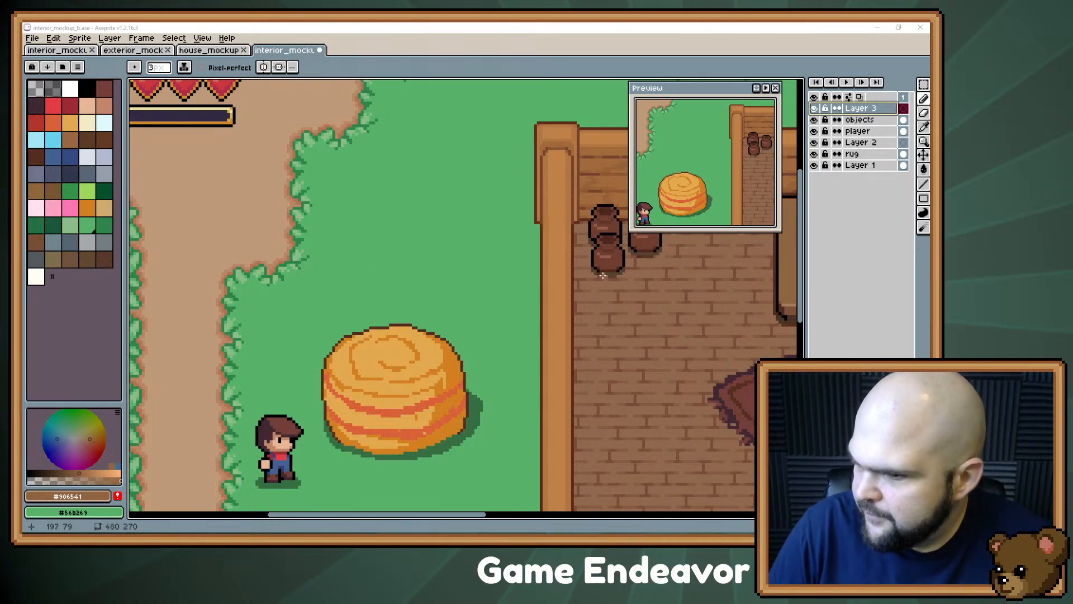
- Switch to the Godot editor and read through the bf_guide_home.gd event script
{"action": "key", "text": "alt+Tab"}
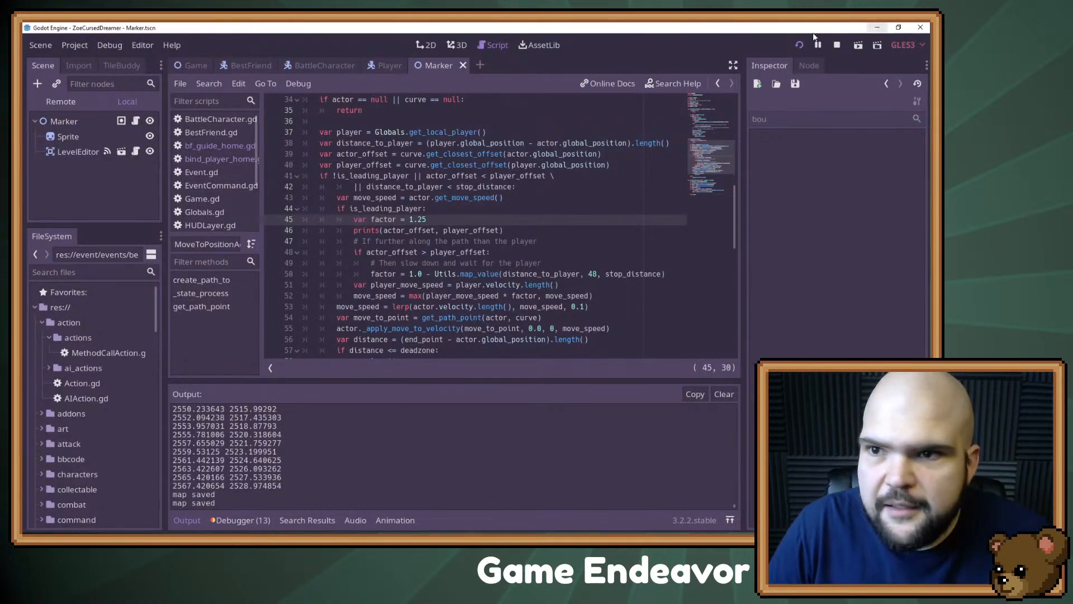
{"action": "left_click", "coordinate": [210, 147]}
{"action": "scroll", "coordinate": [431, 192], "scroll_direction": "up", "scroll_amount": 1}
{"action": "scroll", "coordinate": [431, 192], "scroll_direction": "down", "scroll_amount": 5}
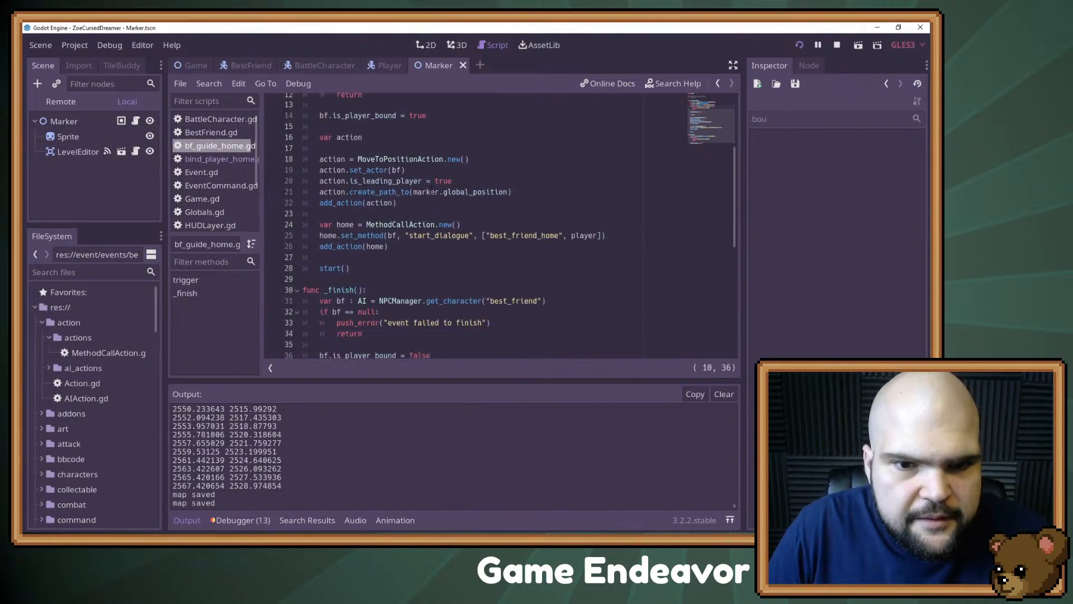
{"action": "scroll", "coordinate": [407, 270], "scroll_direction": "up", "scroll_amount": 2}
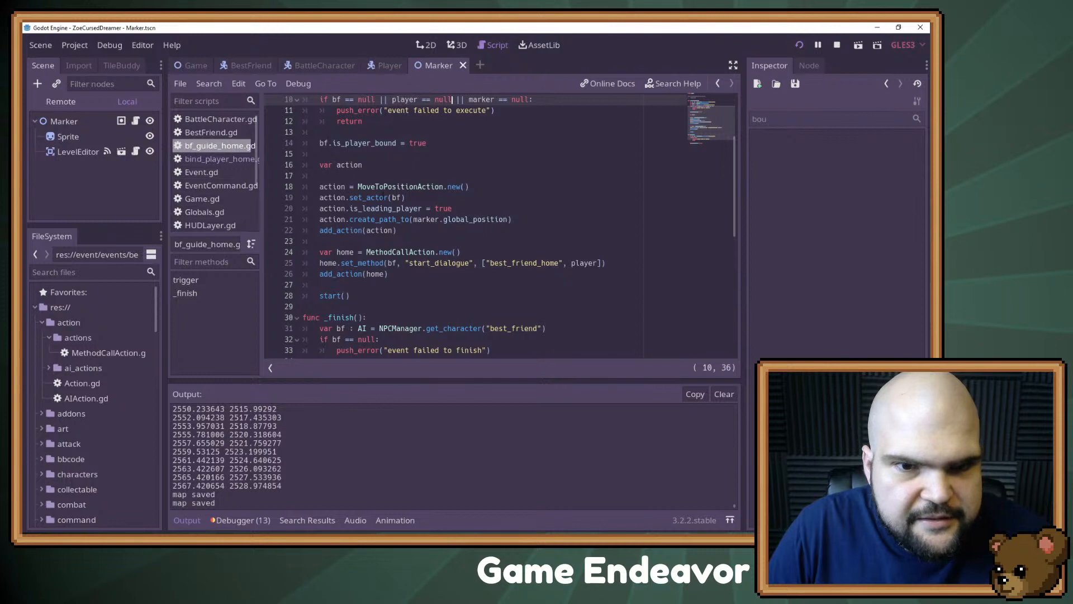
{"action": "scroll", "coordinate": [375, 170], "scroll_direction": "up", "scroll_amount": 1}
{"action": "scroll", "coordinate": [414, 146], "scroll_direction": "down", "scroll_amount": 3}
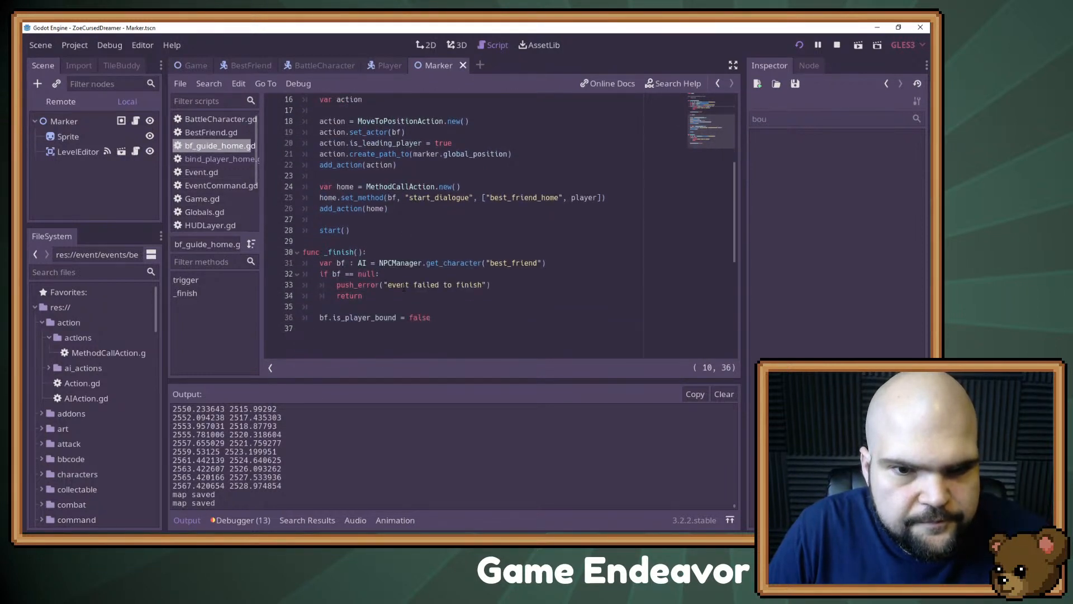
{"action": "scroll", "coordinate": [453, 127], "scroll_direction": "up", "scroll_amount": 3}
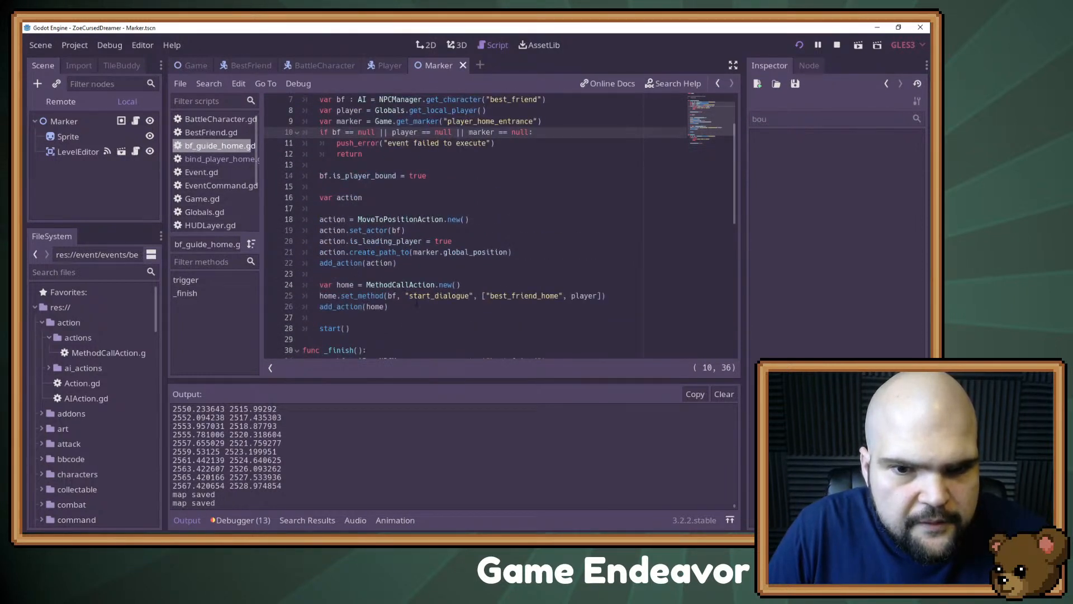
- Highlight the MethodCallAction dialogue block and the MoveToPositionAction lines in bf_guide_home.gd to examine how actions are queued
{"action": "left_click_drag", "start_coordinate": [417, 305], "coordinate": [419, 286]}
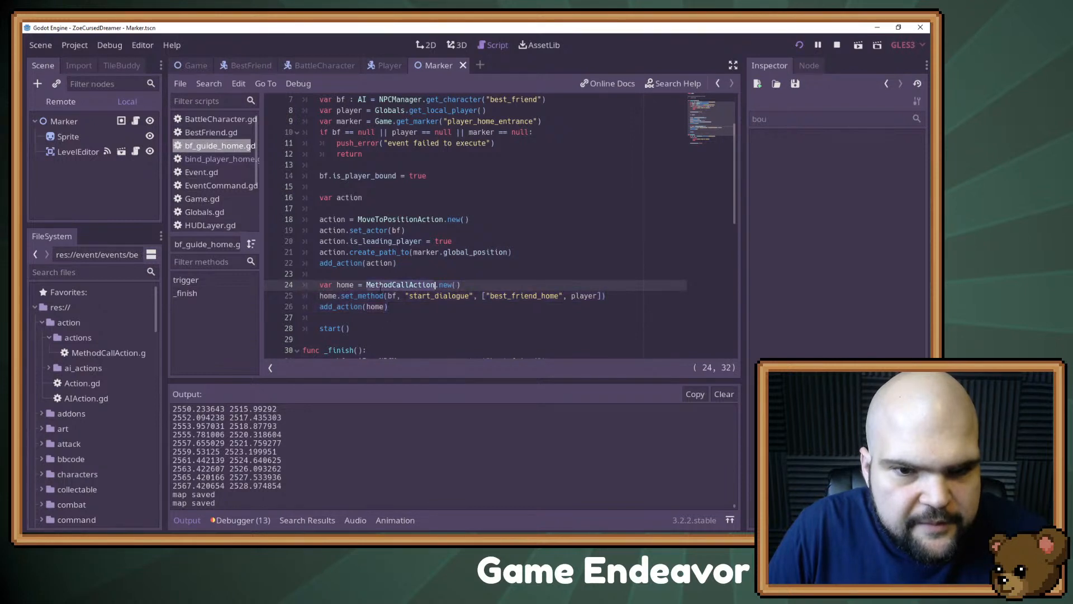
{"action": "triple_click", "coordinate": [378, 288]}
{"action": "double_click", "coordinate": [345, 285]}
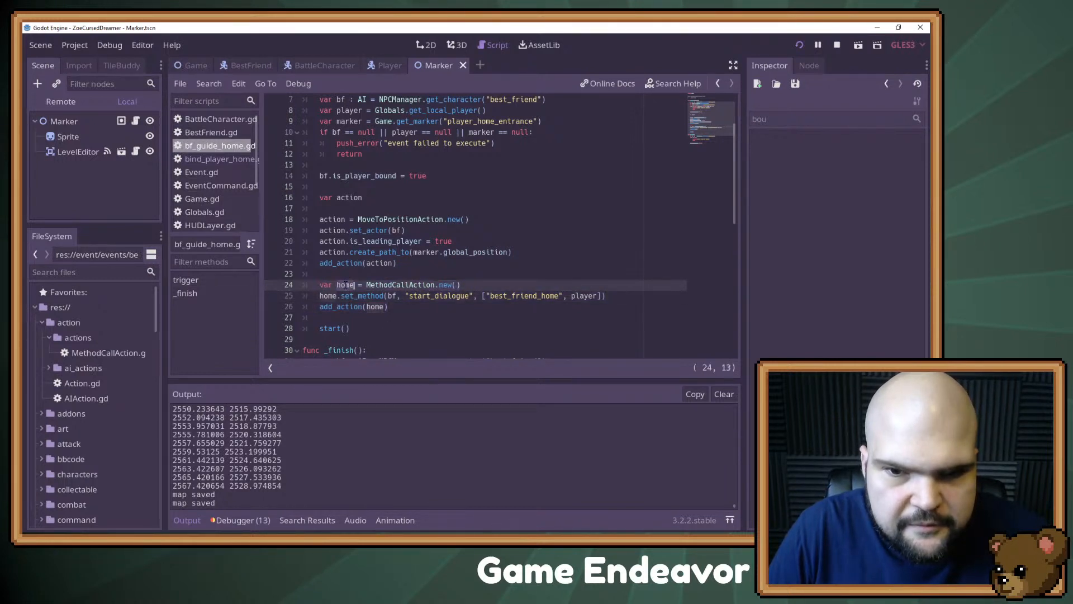
{"action": "left_click_drag", "start_coordinate": [399, 306], "coordinate": [406, 285]}
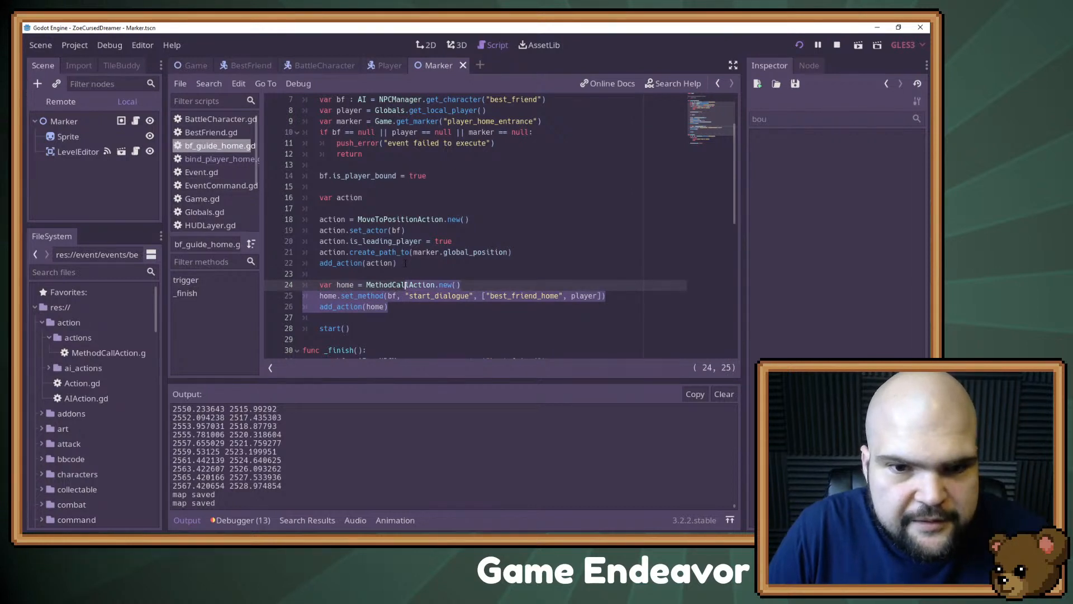
{"action": "left_click_drag", "start_coordinate": [405, 263], "coordinate": [400, 230]}
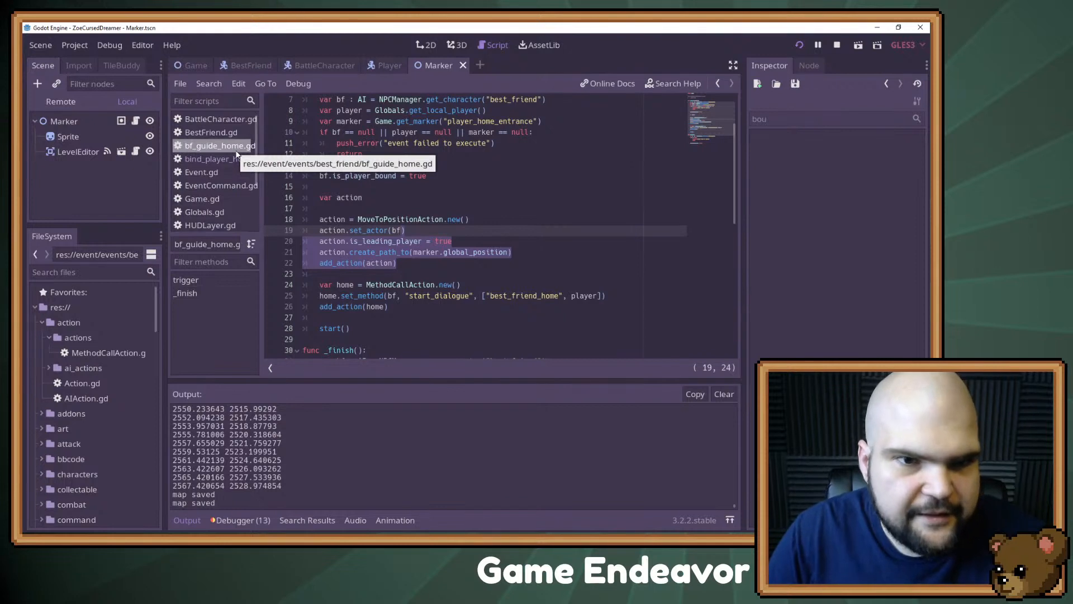
- Open the bind_player_home.gd and new_game_intro.gd scripts to examine their event actions
{"action": "left_click", "coordinate": [213, 159]}
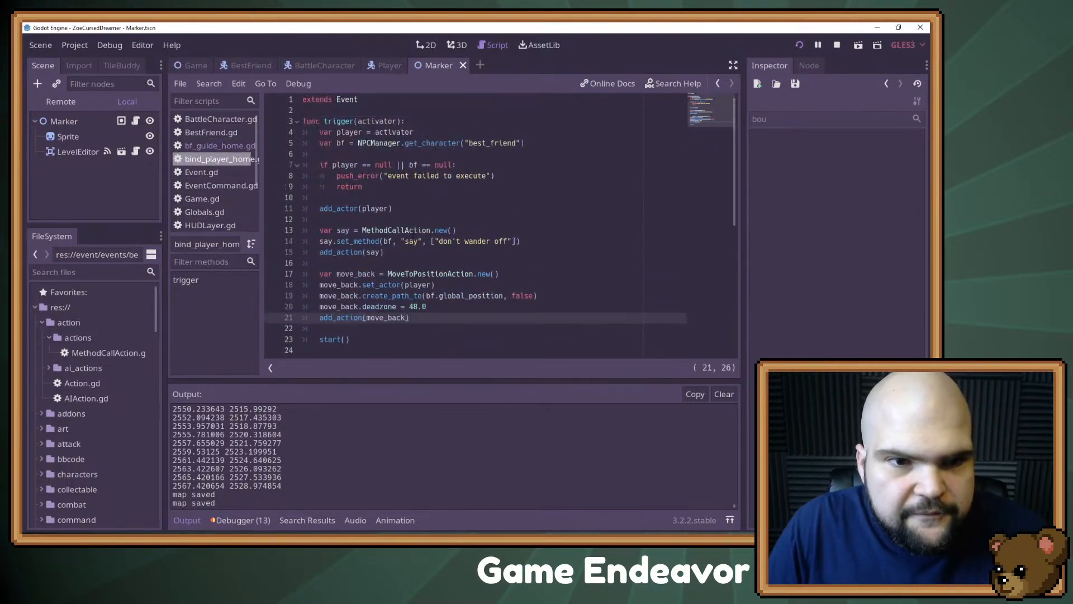
{"action": "scroll", "coordinate": [226, 143], "scroll_direction": "down", "scroll_amount": 3}
{"action": "left_click", "coordinate": [218, 204]}
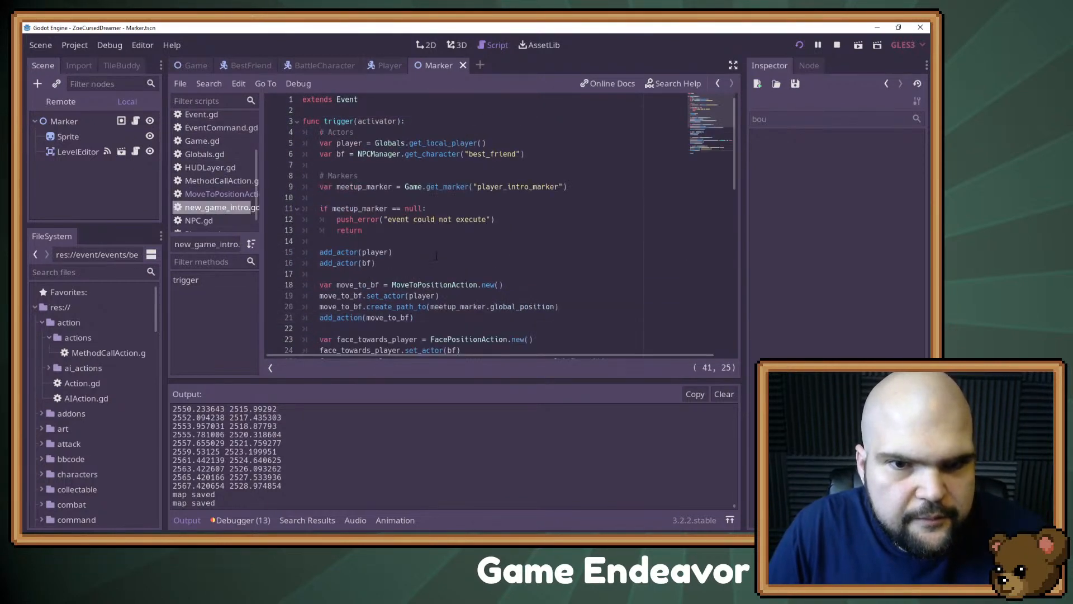
{"action": "scroll", "coordinate": [436, 257], "scroll_direction": "down", "scroll_amount": 2}
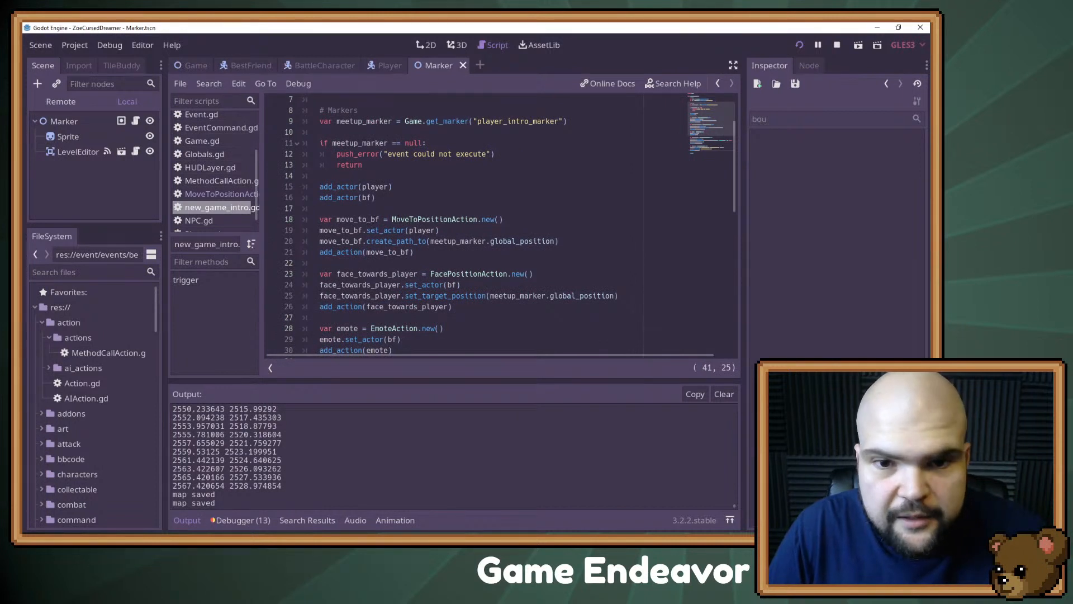
- Highlight the move, face-towards-player, move-to-meetup and bf_intro dialogue blocks in new_game_intro.gd to examine how the intro's actions are queued
{"action": "left_click_drag", "start_coordinate": [405, 219], "coordinate": [423, 241]}
{"action": "scroll", "coordinate": [420, 250], "scroll_direction": "down", "scroll_amount": 1}
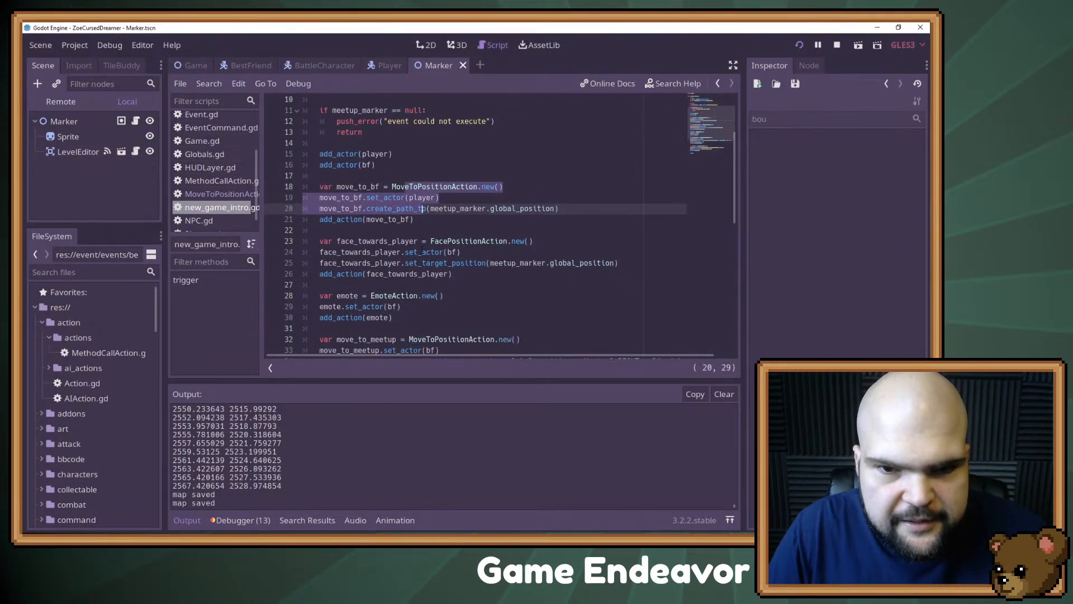
{"action": "left_click", "coordinate": [420, 222]}
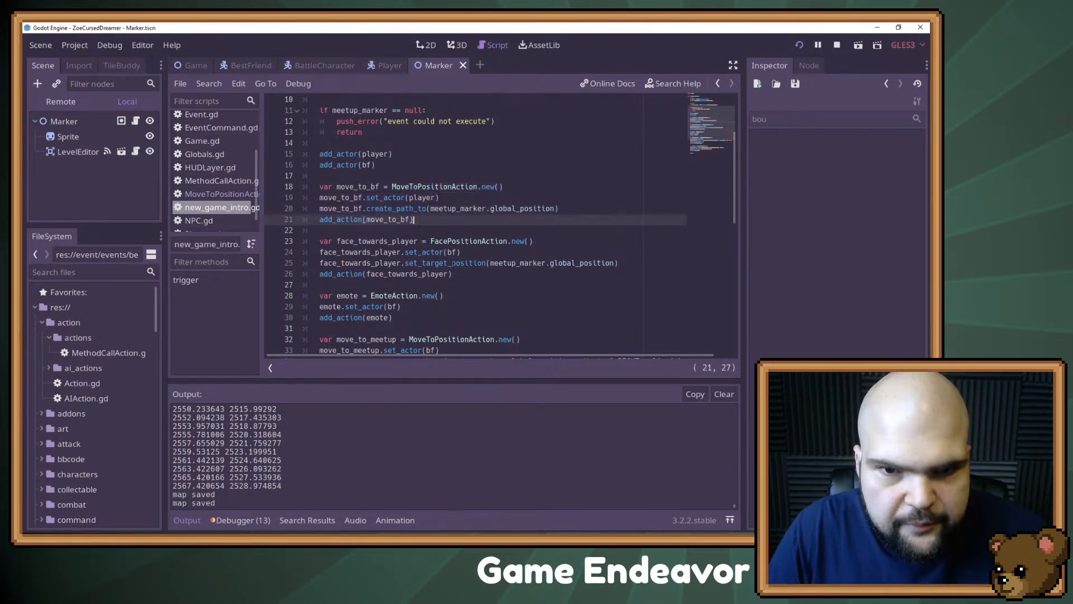
{"action": "left_click_drag", "start_coordinate": [452, 274], "coordinate": [371, 230]}
{"action": "scroll", "coordinate": [459, 240], "scroll_direction": "down", "scroll_amount": 2}
{"action": "scroll", "coordinate": [371, 231], "scroll_direction": "down", "scroll_amount": 1}
{"action": "left_click_drag", "start_coordinate": [430, 285], "coordinate": [435, 241]}
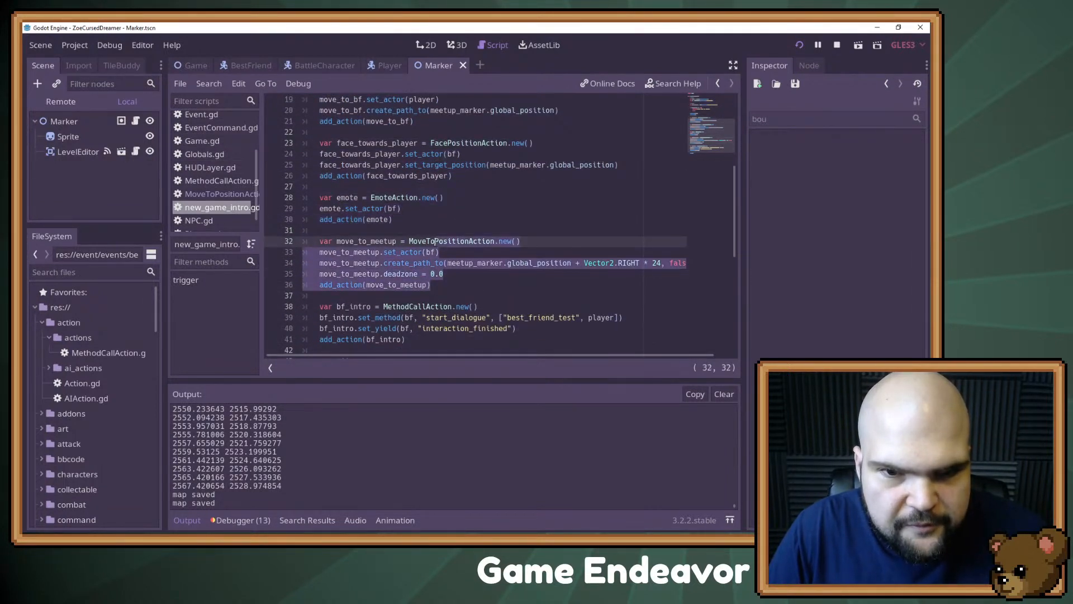
{"action": "scroll", "coordinate": [435, 241], "scroll_direction": "down", "scroll_amount": 1}
{"action": "left_click_drag", "start_coordinate": [406, 306], "coordinate": [428, 264]}
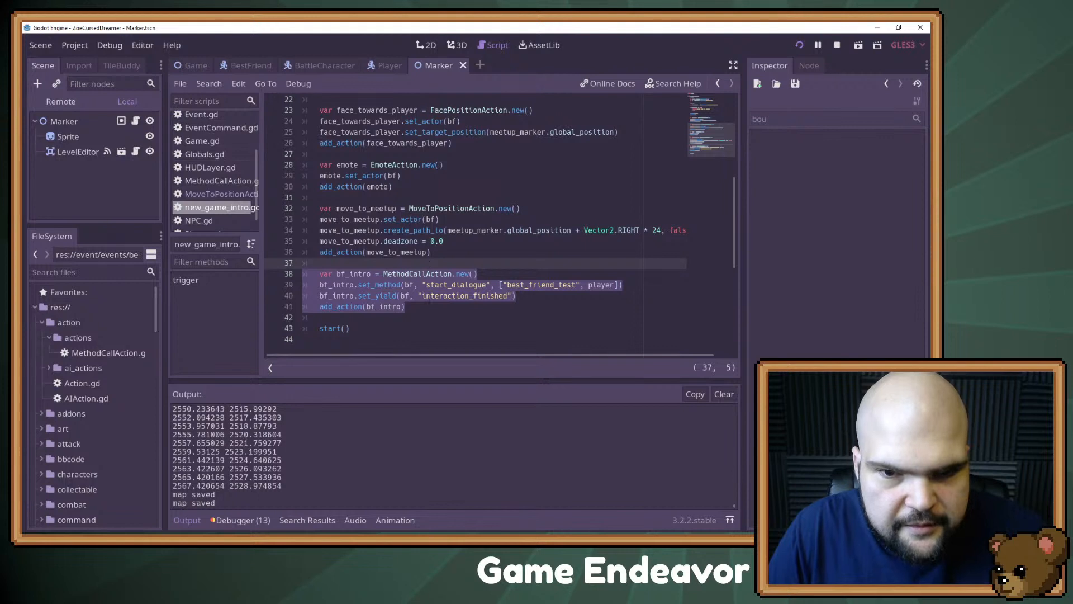
{"action": "left_click_drag", "start_coordinate": [405, 306], "coordinate": [427, 273]}
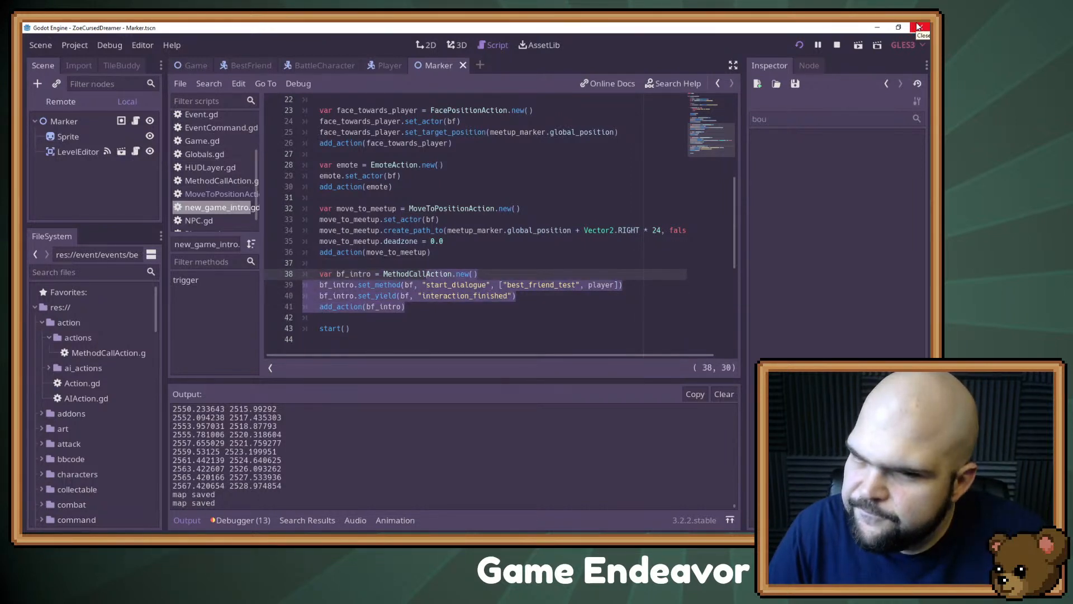
- Switch to Aseprite and examine the interior_mockup_b scene around the hay bale, the player and the house
{"action": "left_click", "coordinate": [876, 28]}
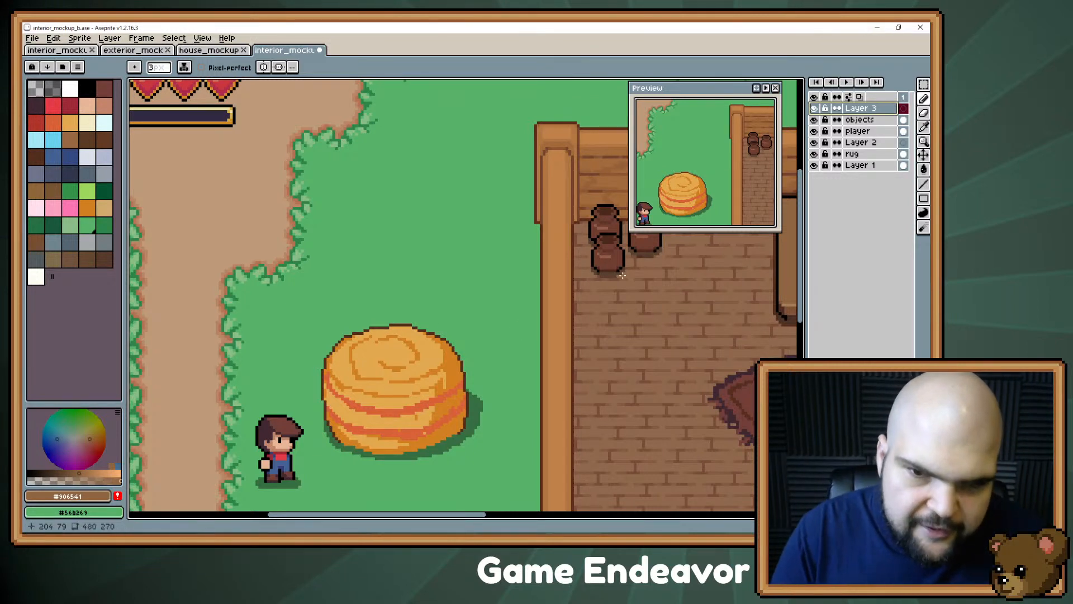
{"action": "left_click_drag", "start_coordinate": [308, 168], "coordinate": [384, 207]}
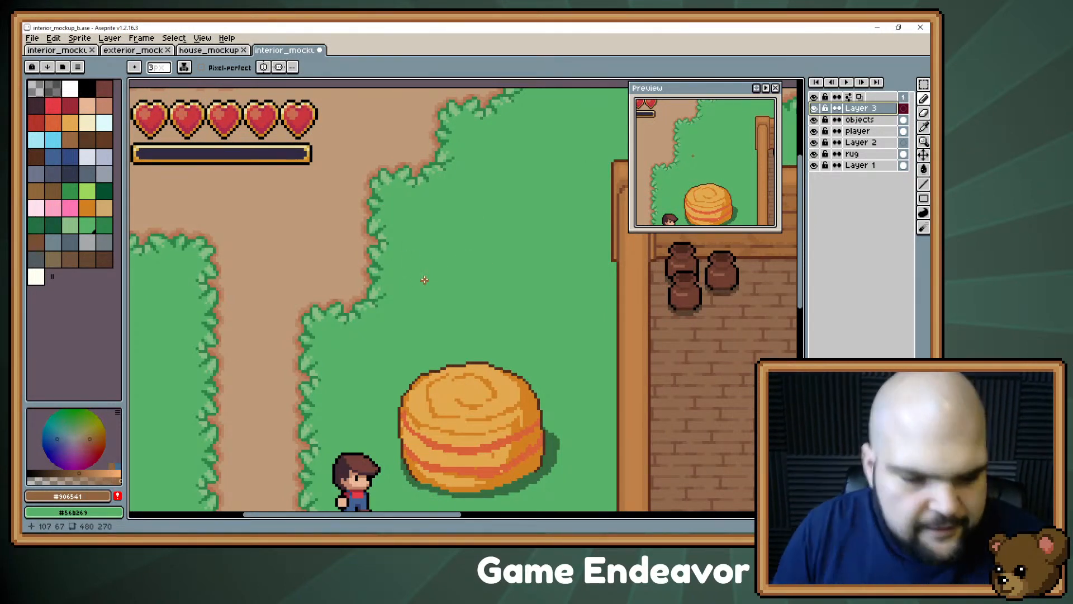
{"action": "scroll", "coordinate": [425, 280], "scroll_direction": "down", "scroll_amount": 4}
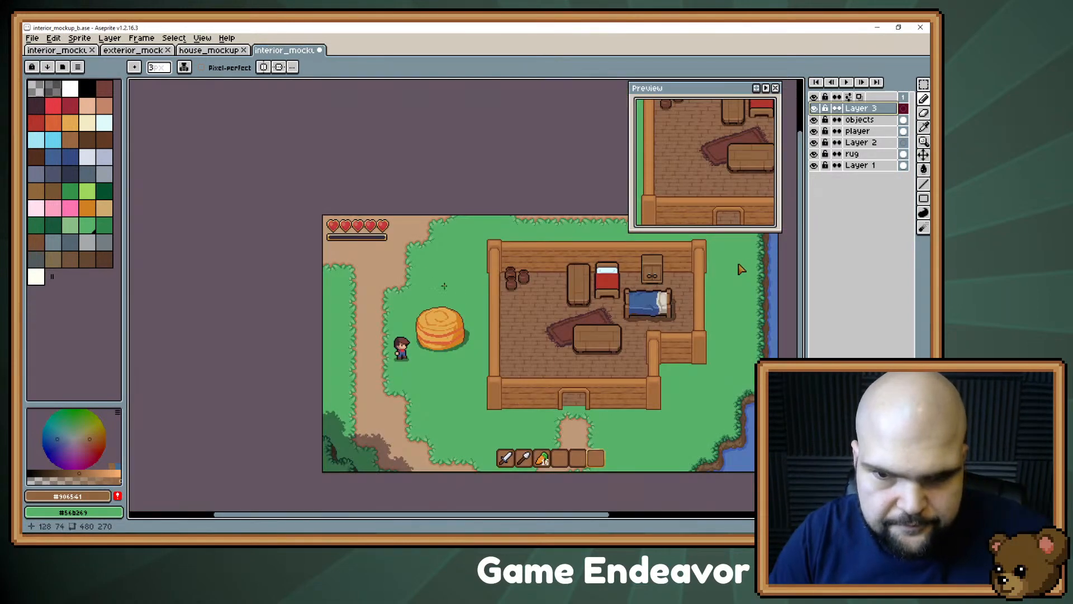
{"action": "left_click_drag", "start_coordinate": [464, 311], "coordinate": [459, 266]}
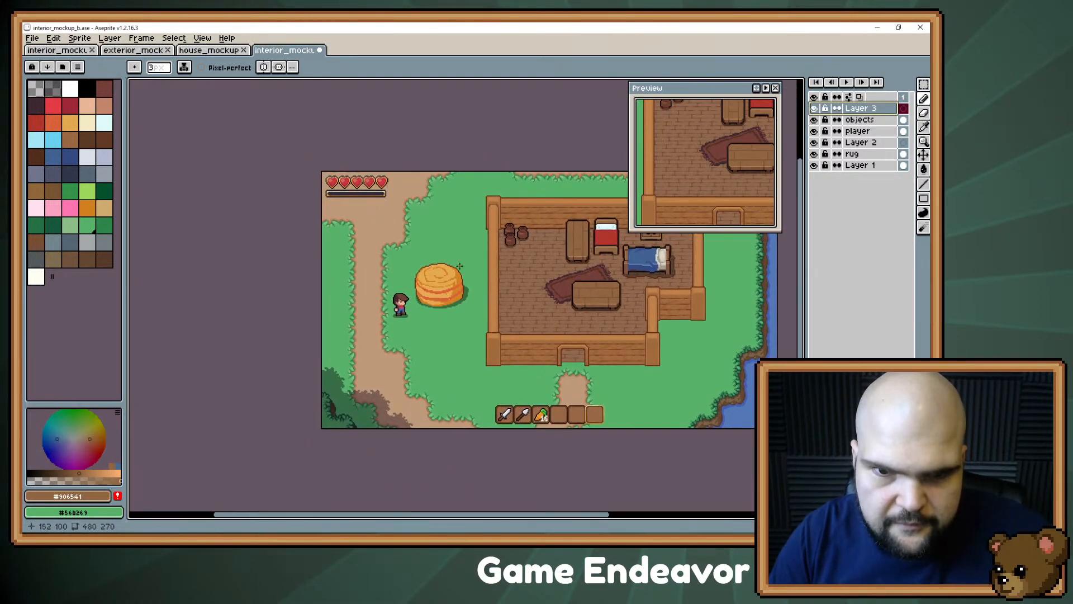
{"action": "scroll", "coordinate": [408, 260], "scroll_direction": "up", "scroll_amount": 4}
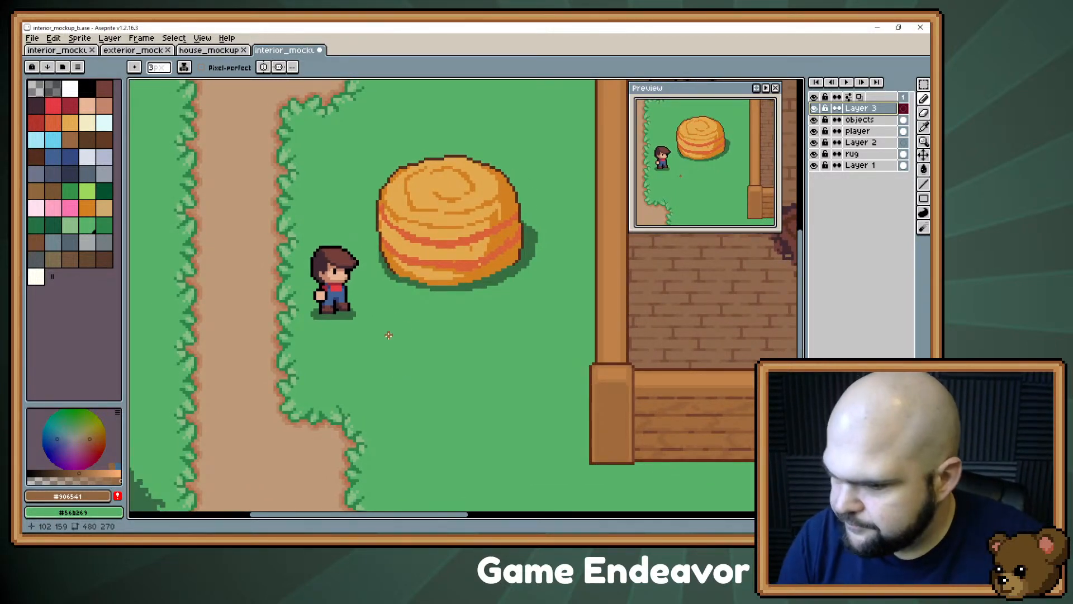
{"action": "key", "text": "i"}
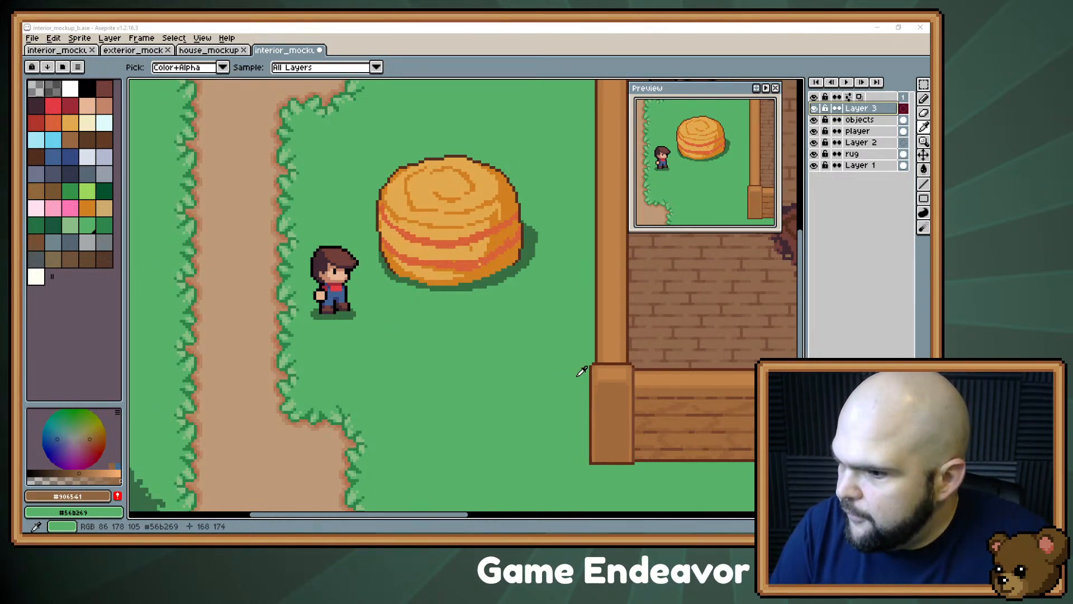
- Switch to the running game, leave the level editor for play mode, and walk the character east along the dirt road
{"action": "key", "text": "alt+Tab"}
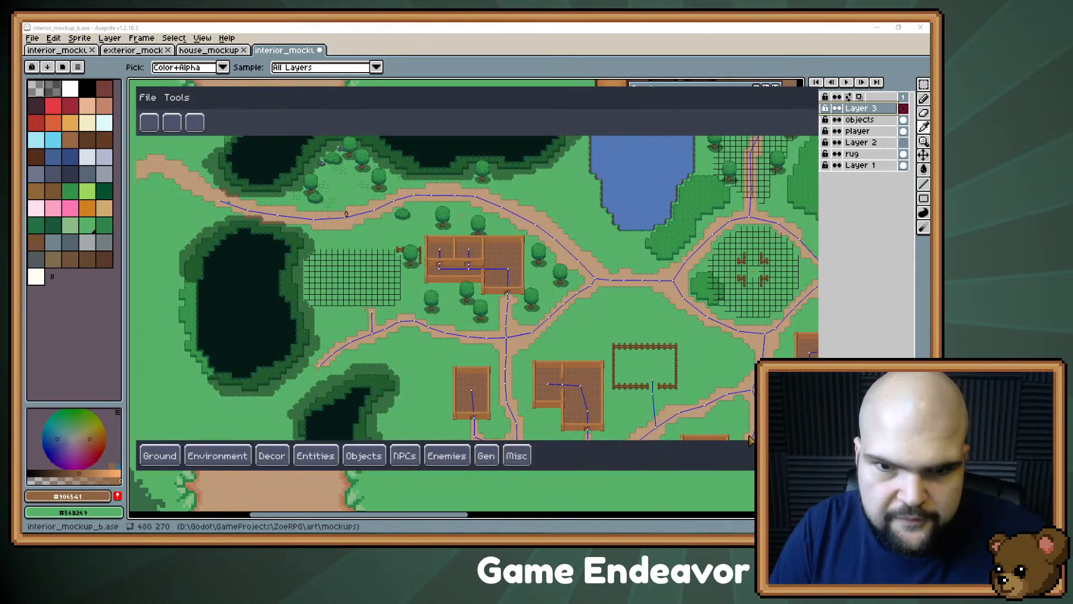
{"action": "key", "text": "Tab"}
{"action": "key", "text": "d"}
{"action": "key", "text": "s"}
{"action": "scroll", "coordinate": [429, 324], "scroll_direction": "up", "scroll_amount": 1}
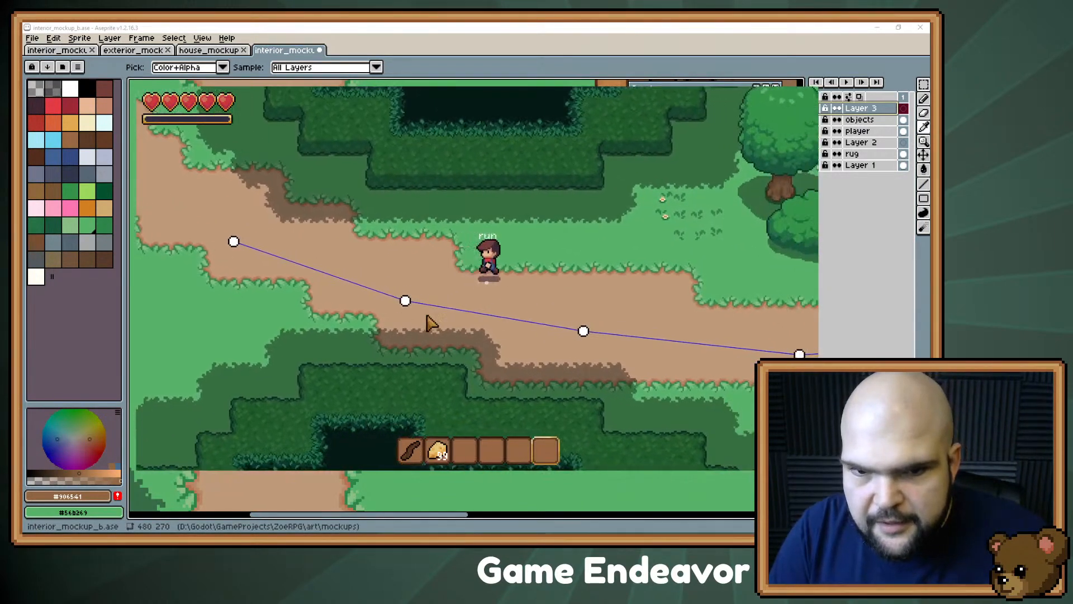
{"action": "key", "text": "d"}
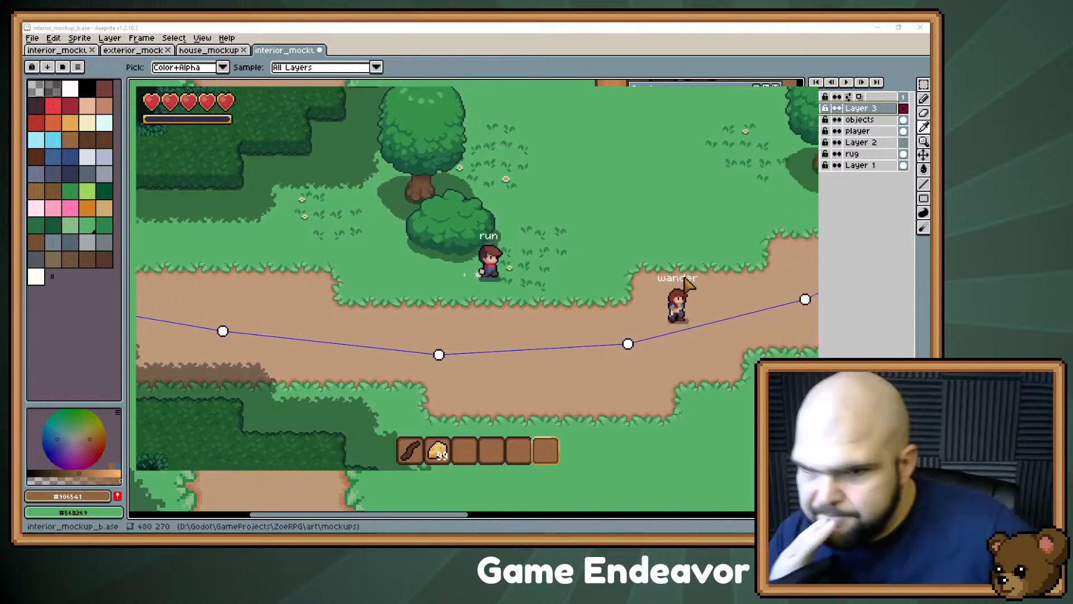
{"action": "key", "text": "d"}
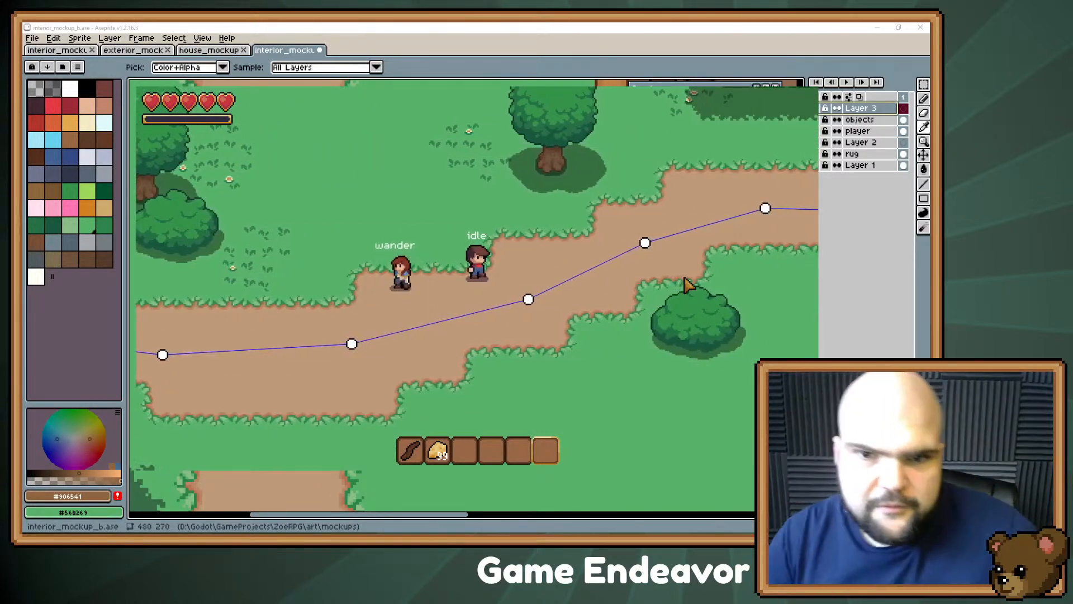
{"action": "key", "text": "d"}
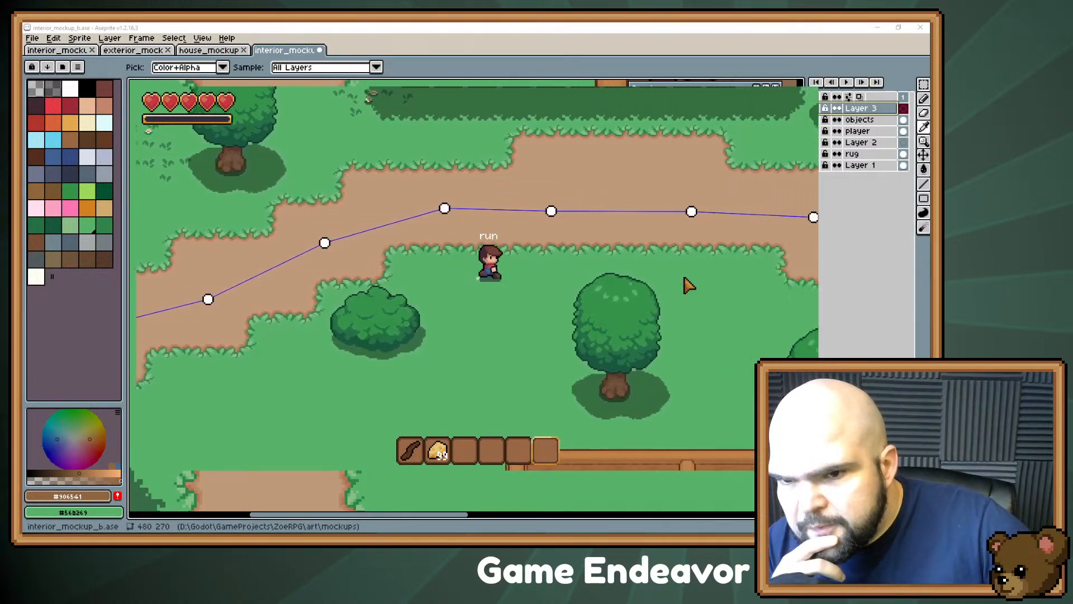
{"action": "key", "text": "d"}
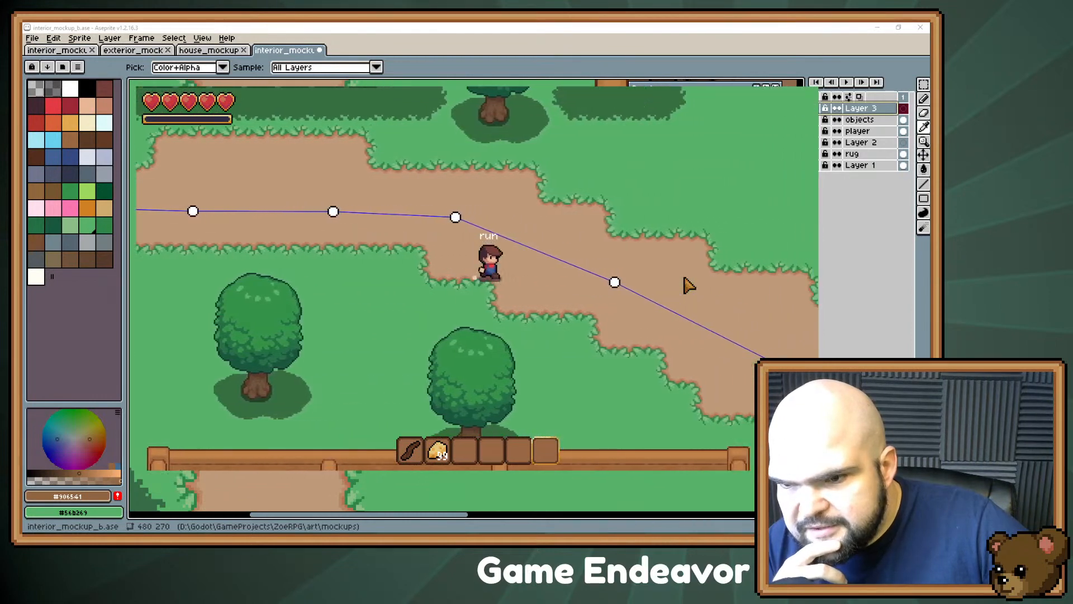
- Walk the character past the wooden house and the road junction, following the path northeast around the gridded area
{"action": "key", "text": "d"}
{"action": "key", "text": "s"}
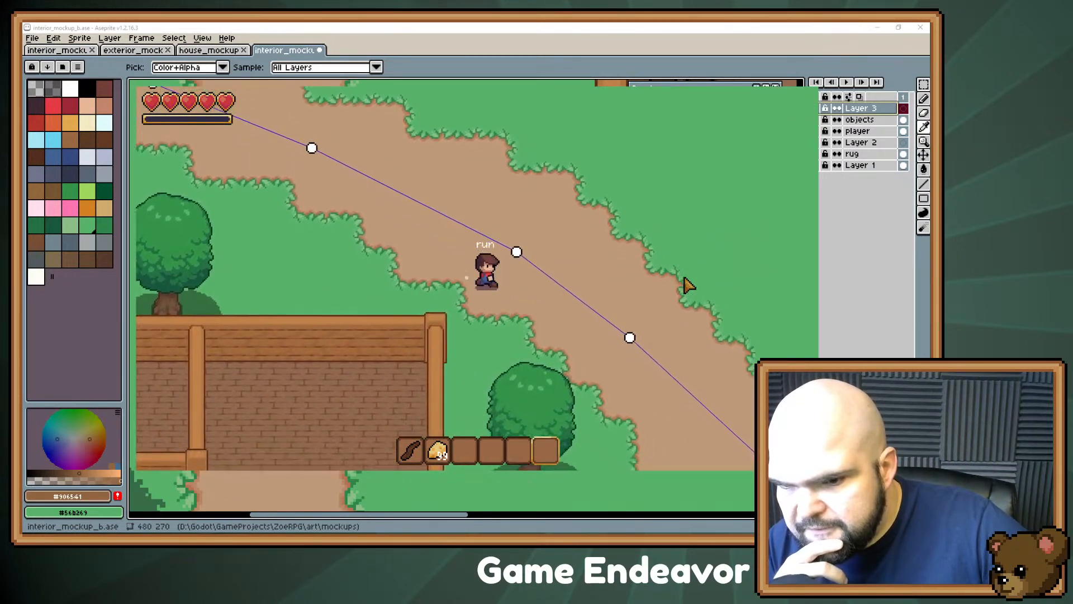
{"action": "key", "text": "d"}
{"action": "key", "text": "s"}
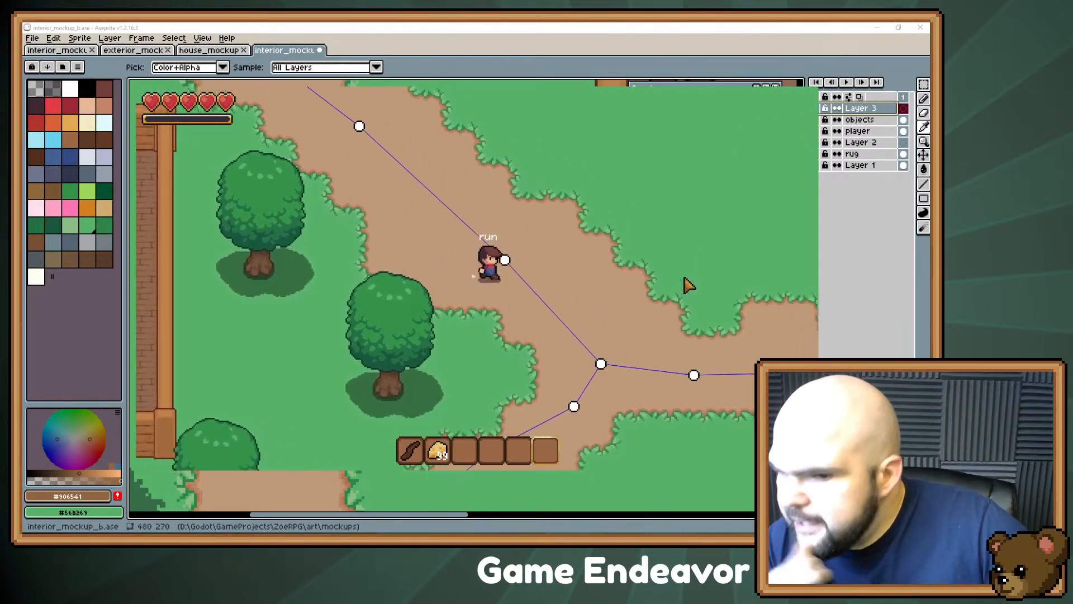
{"action": "key", "text": "d"}
{"action": "key", "text": "s"}
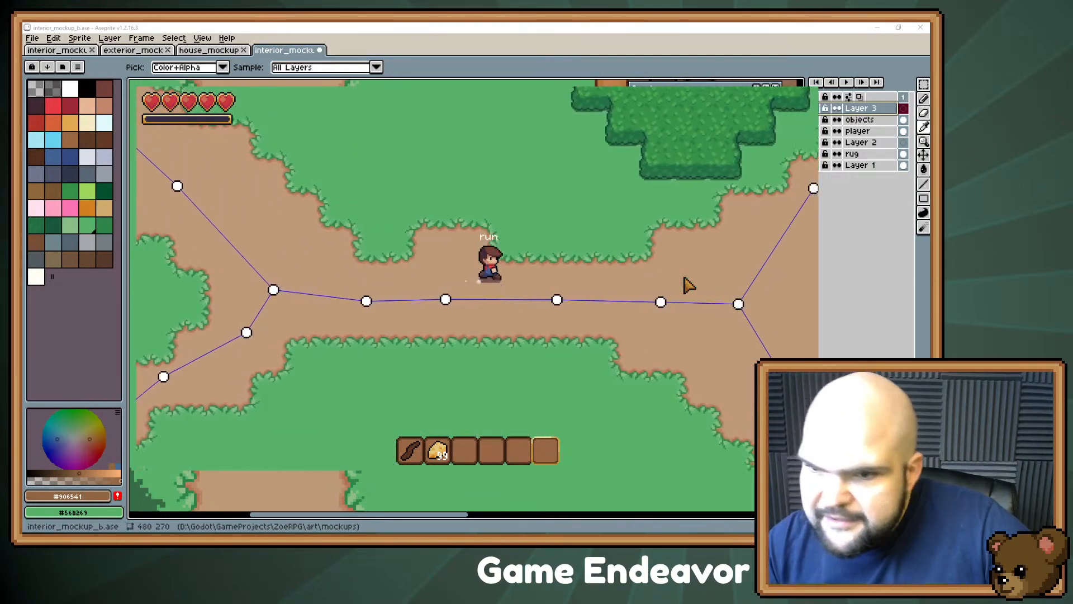
{"action": "key", "text": "d"}
{"action": "key", "text": "w"}
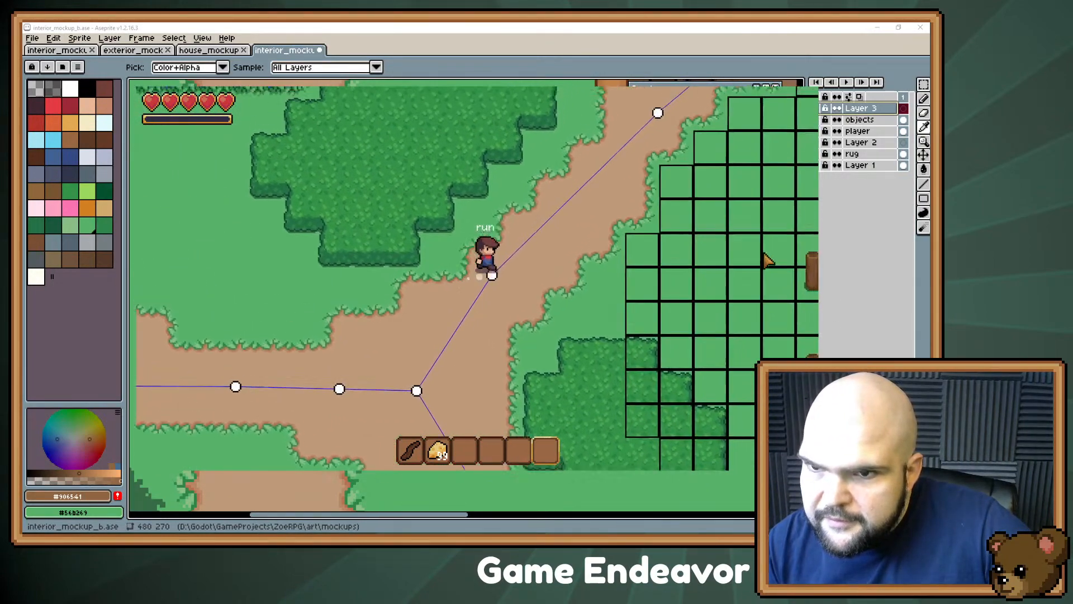
{"action": "key", "text": "d"}
{"action": "key", "text": "w"}
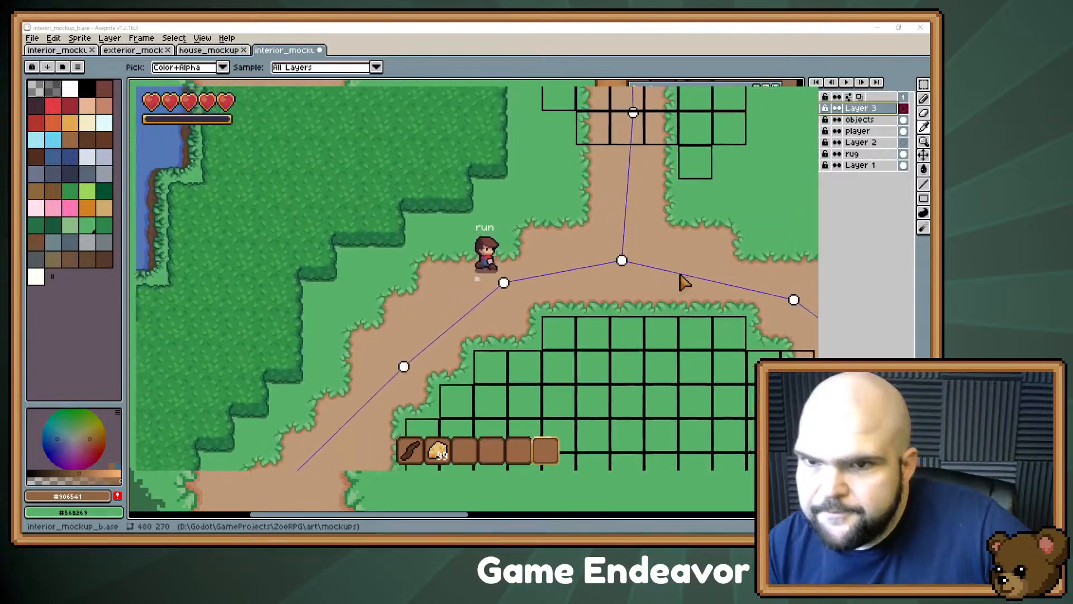
- Walk the character along the northern path between the trees to examine the gridded area, and close the game
{"action": "key", "text": "w"}
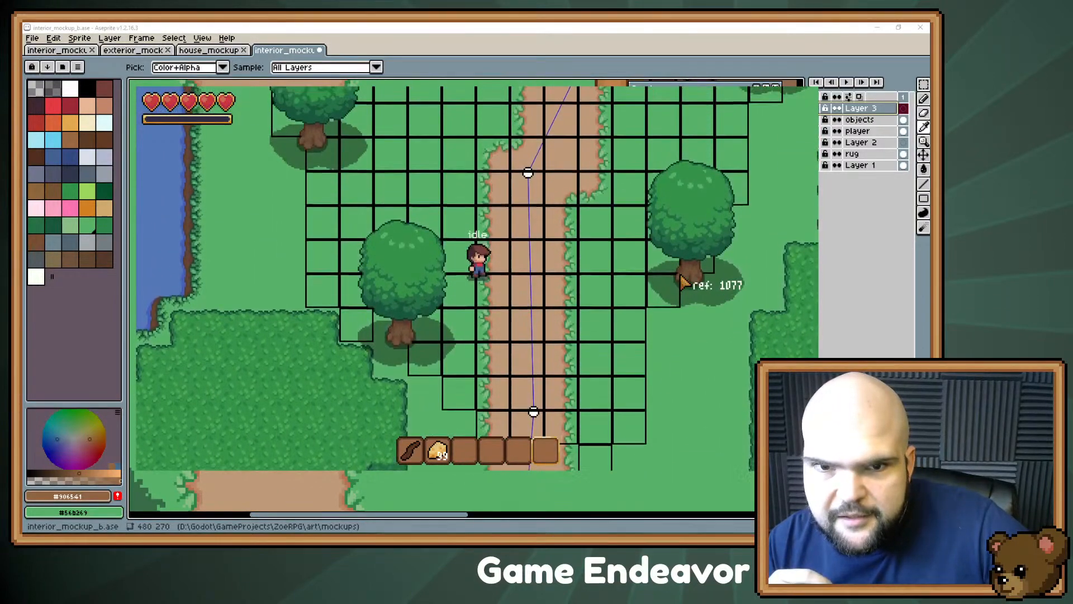
{"action": "key", "text": "w"}
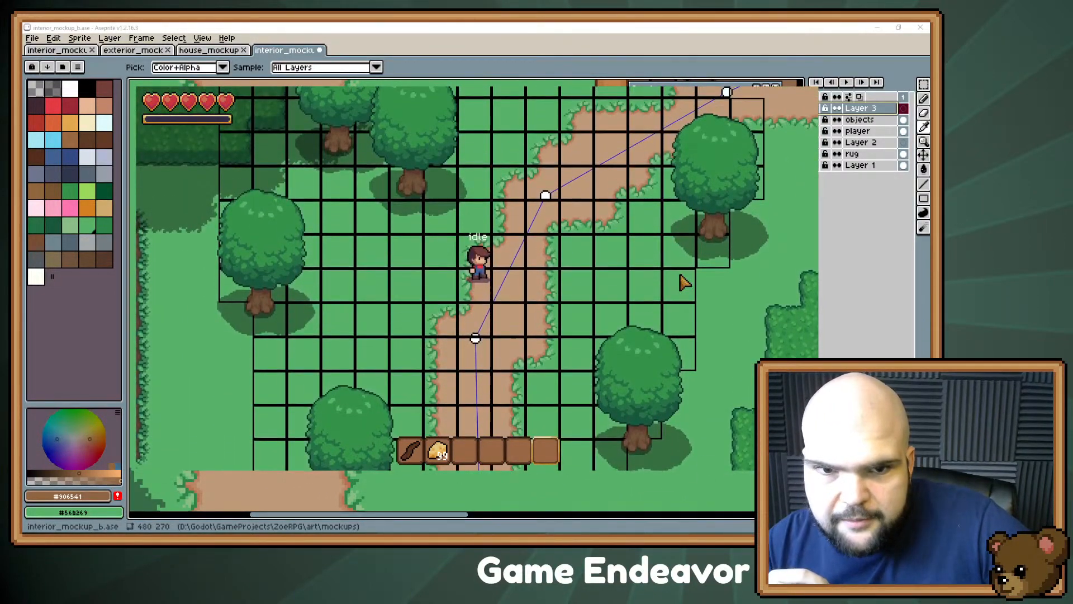
{"action": "key", "text": "d"}
{"action": "key", "text": "w"}
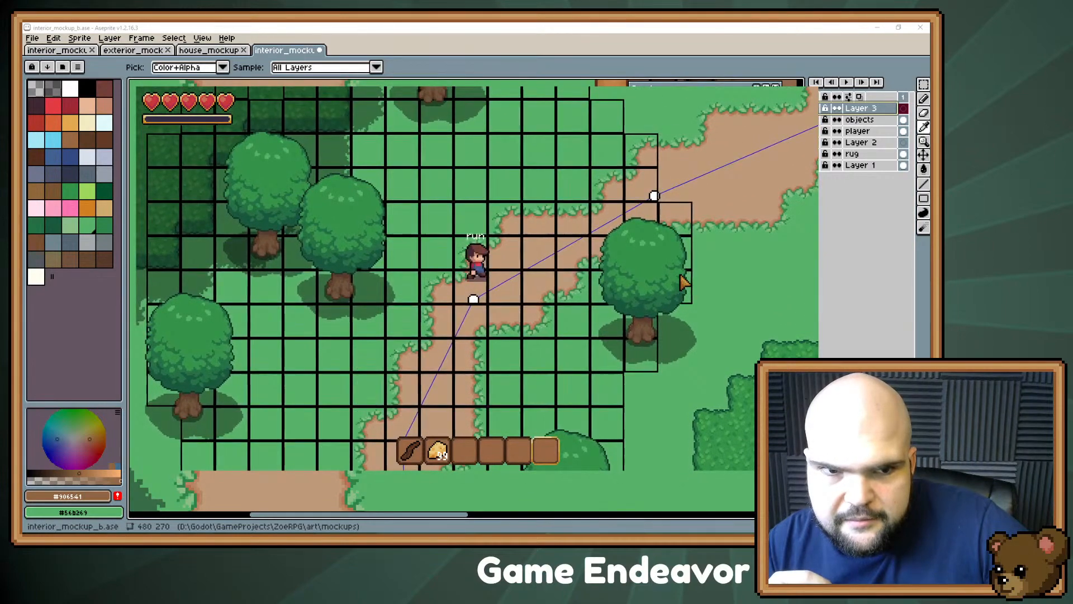
{"action": "key", "text": "a"}
{"action": "key", "text": "s"}
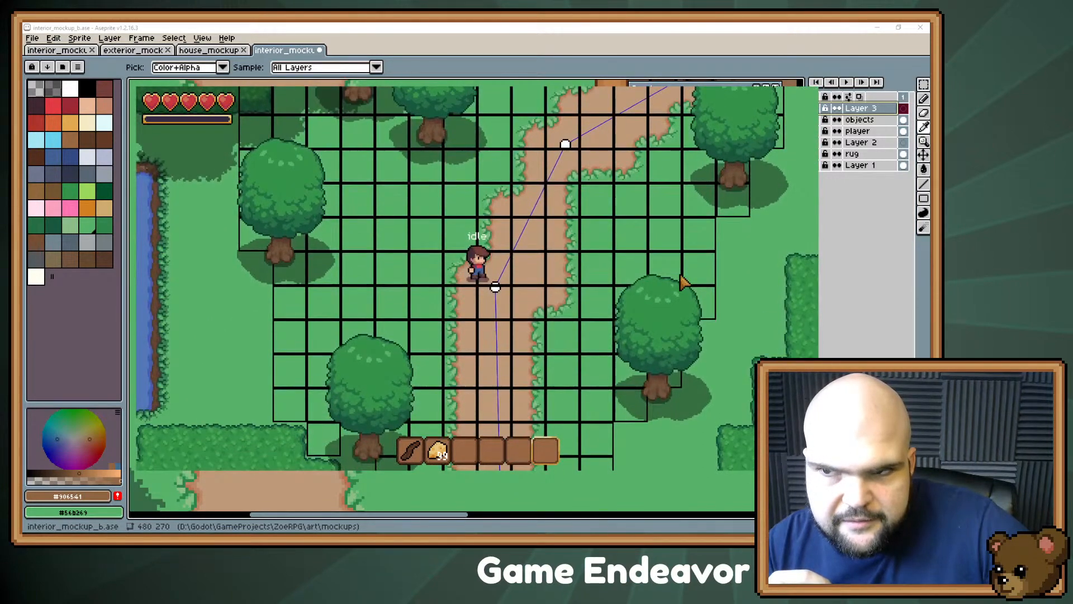
{"action": "key", "text": "alt+F4"}
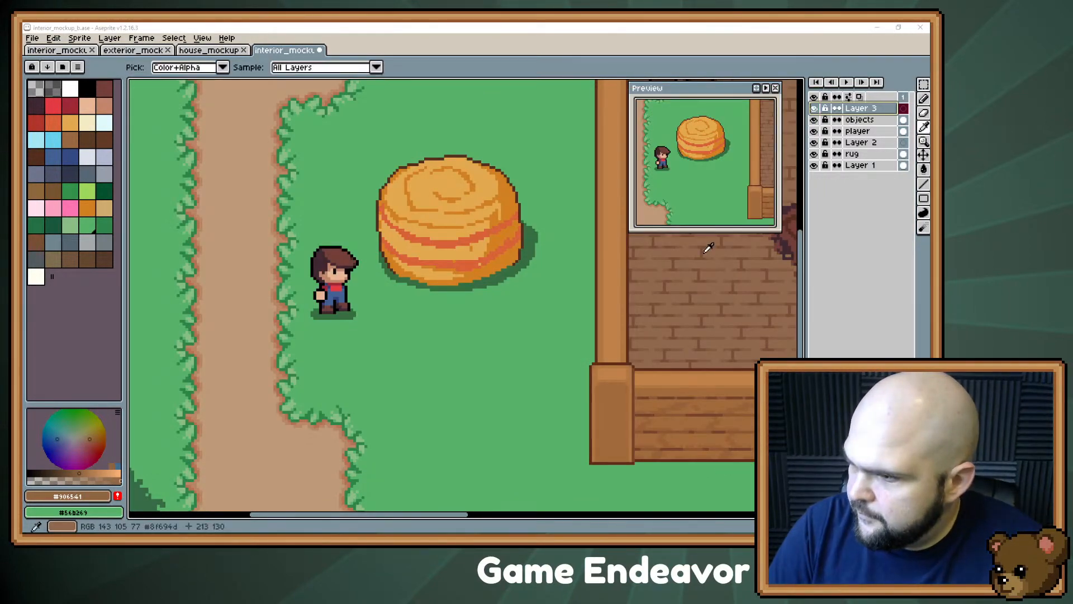
- Switch to the Godot editor and open the world/level/LevelData.tscn scene in the 2D view
{"action": "key", "text": "alt+Tab"}
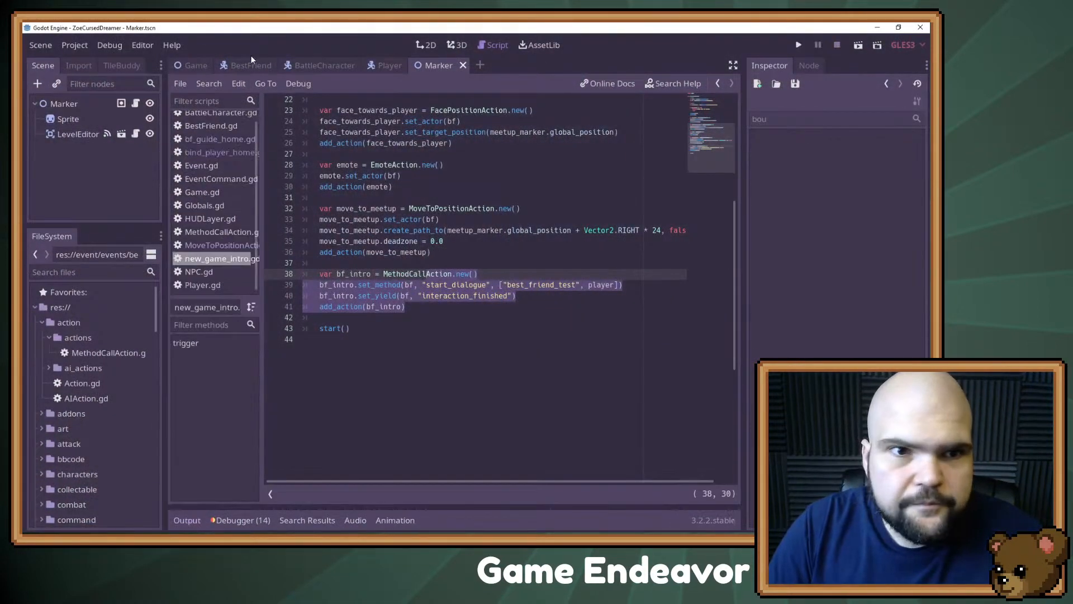
{"action": "left_click", "coordinate": [193, 59]}
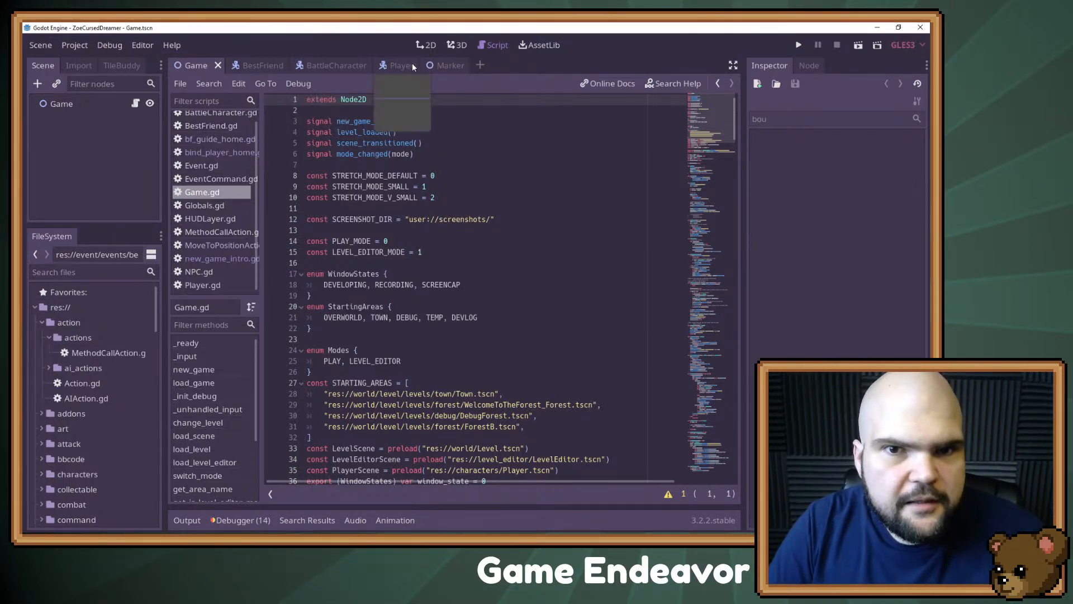
{"action": "key", "text": "ctrl+shift+o"}
{"action": "type", "text": "LevelD"}
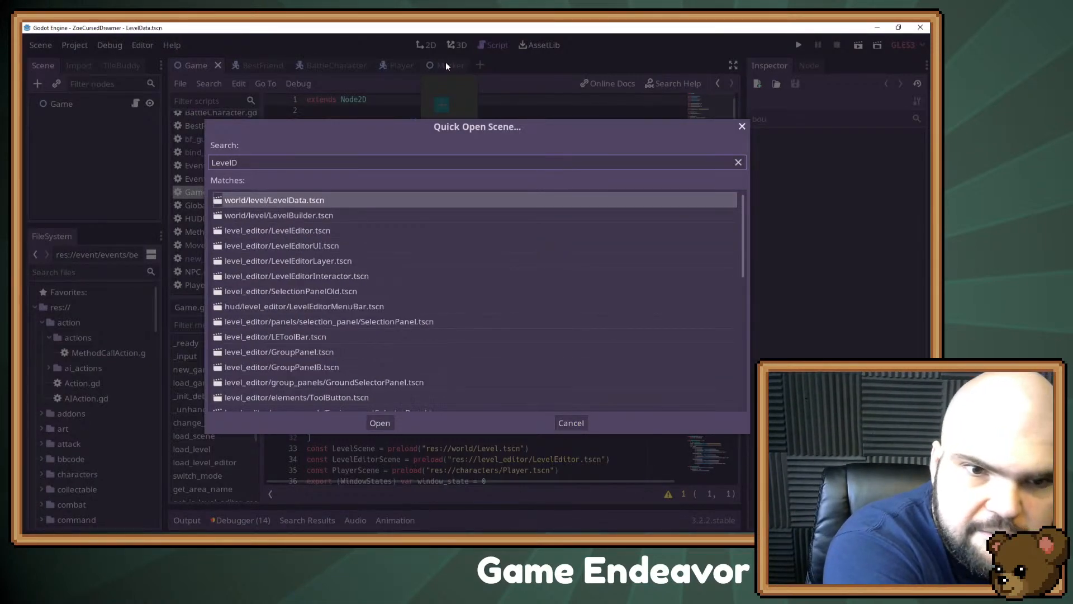
{"action": "key", "text": "Return"}
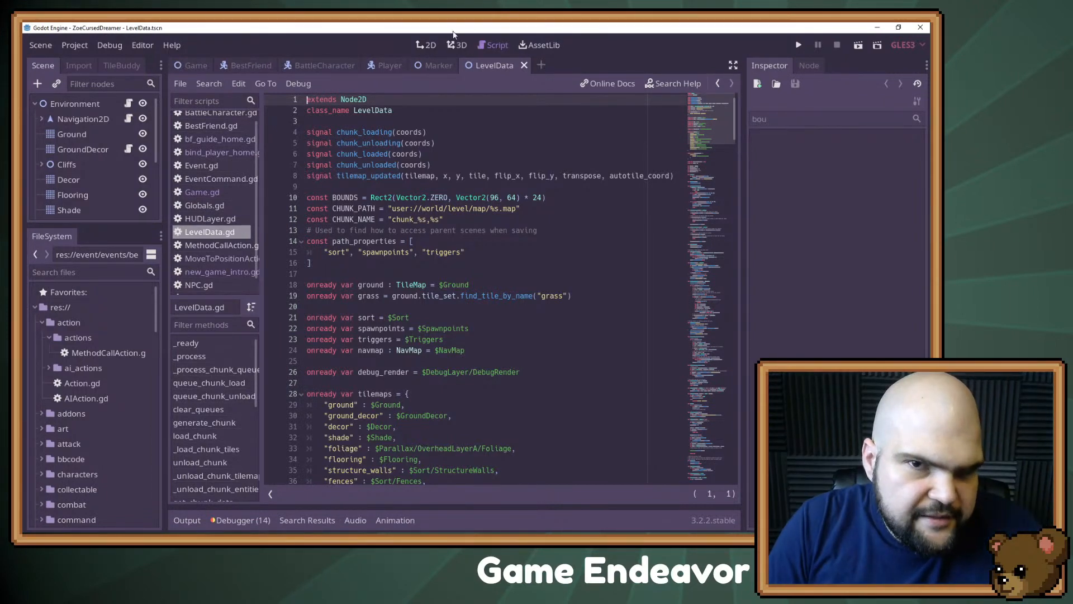
{"action": "left_click", "coordinate": [427, 45]}
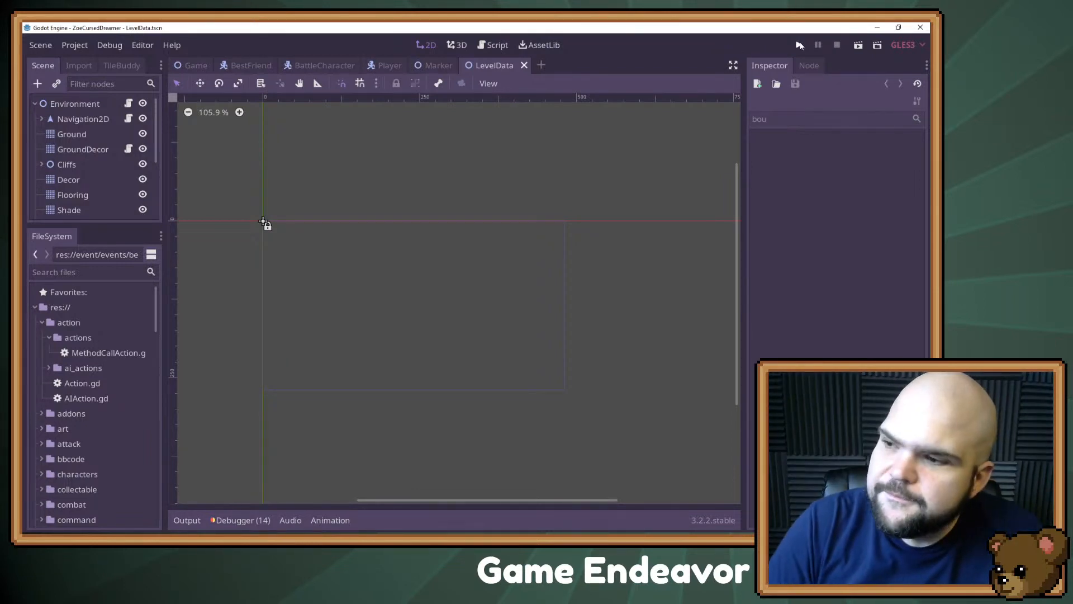
- Run the project, start a new game, and hide the Flooring tilemap in the LevelData scene
{"action": "key", "text": "F5"}
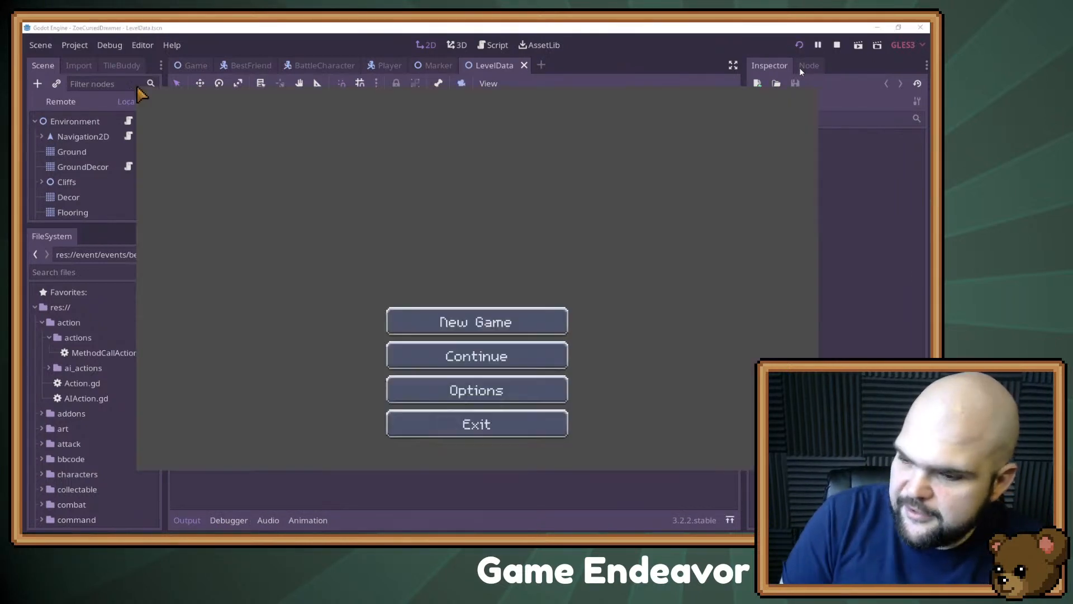
{"action": "left_click", "coordinate": [509, 331]}
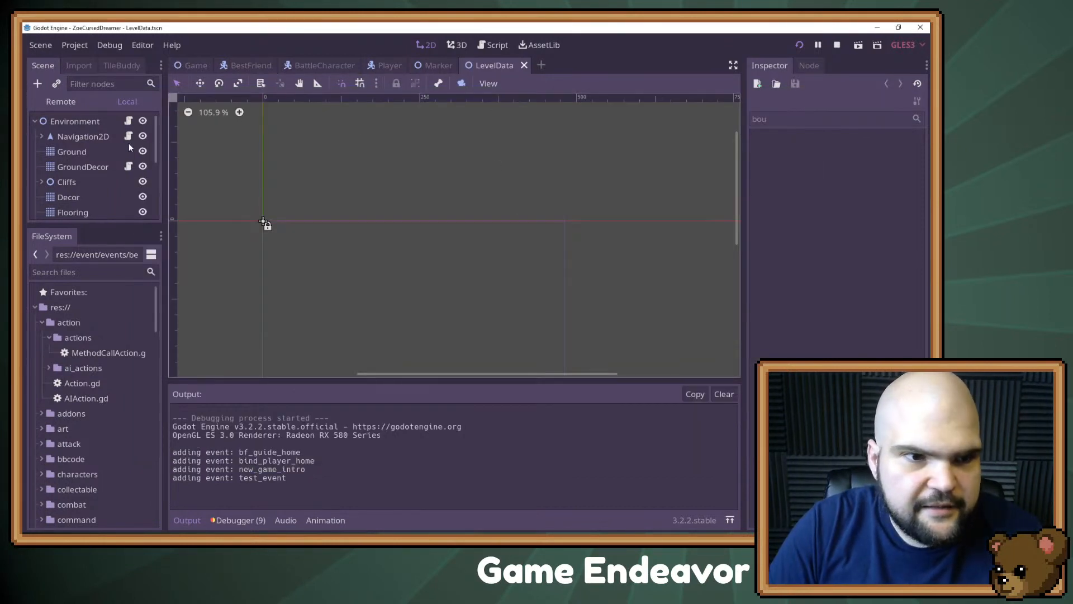
{"action": "scroll", "coordinate": [106, 177], "scroll_direction": "down", "scroll_amount": 1}
{"action": "left_click", "coordinate": [143, 199]}
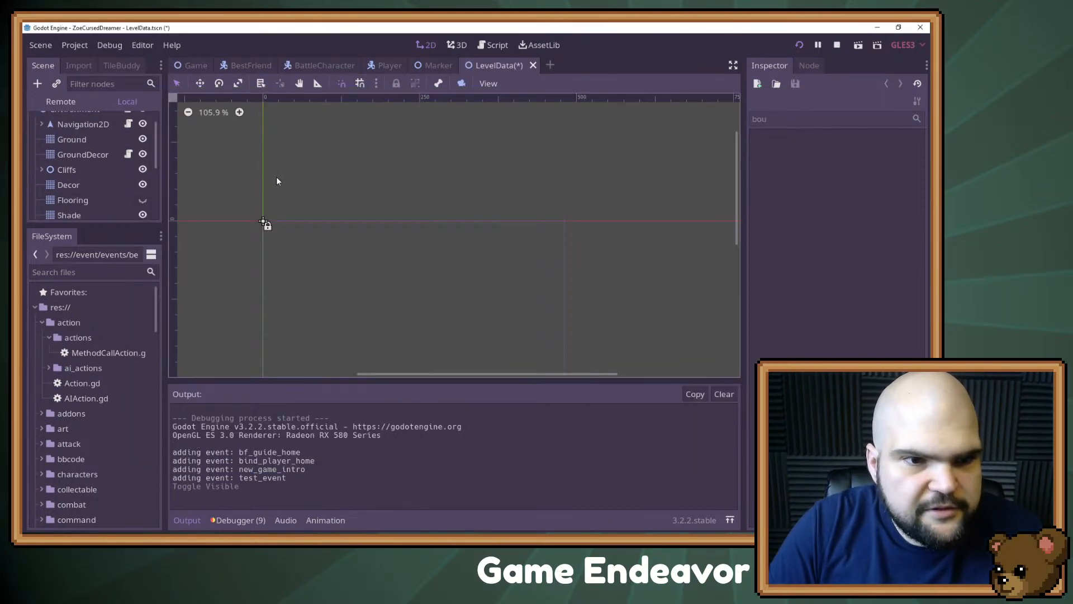
- Restart the project, start a new game, and run the console command hide to clear the HUD and player from view
{"action": "left_click", "coordinate": [798, 46]}
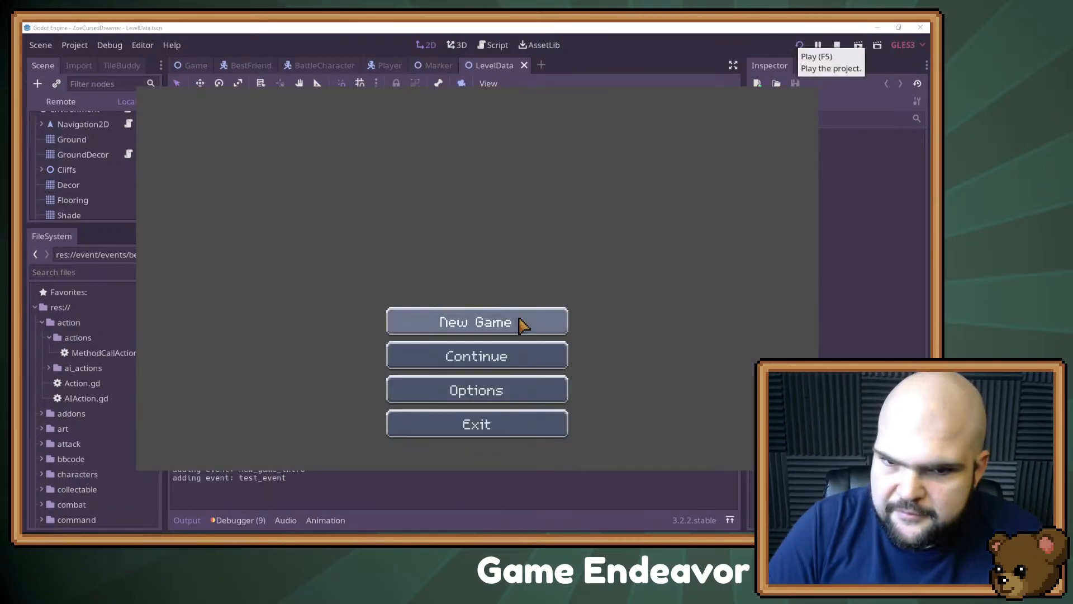
{"action": "left_click", "coordinate": [521, 323]}
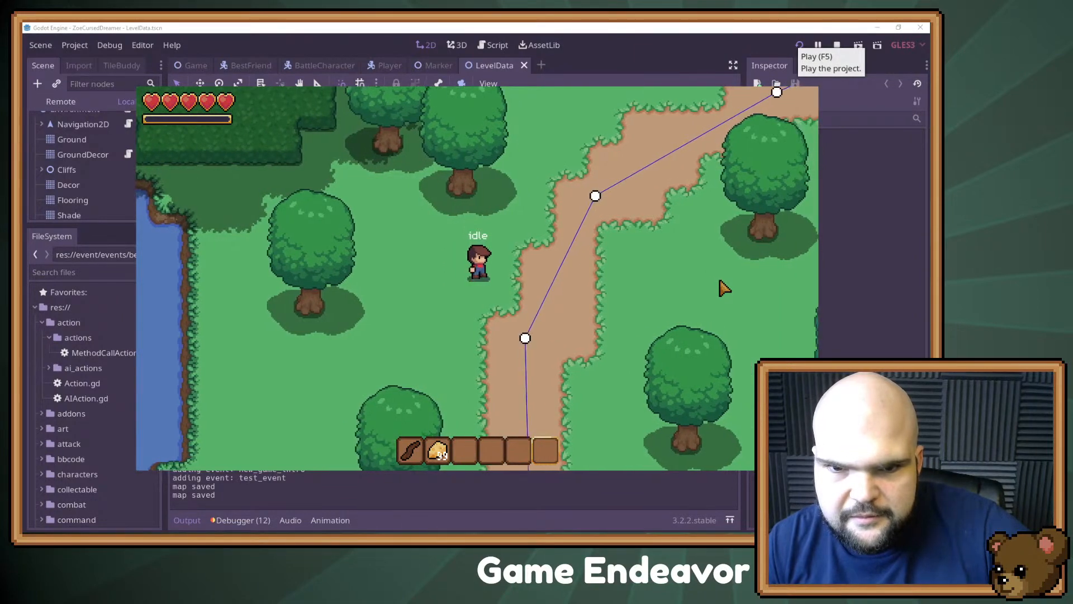
{"action": "key", "text": "grave"}
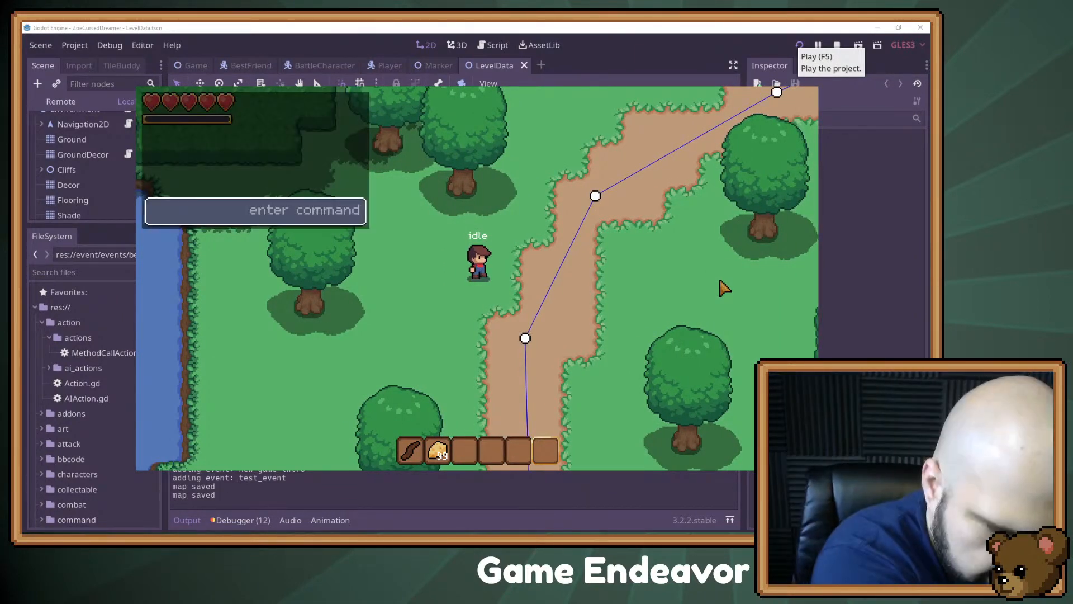
{"action": "type", "text": "hide"}
{"action": "key", "text": "Return"}
{"action": "key", "text": "grave"}
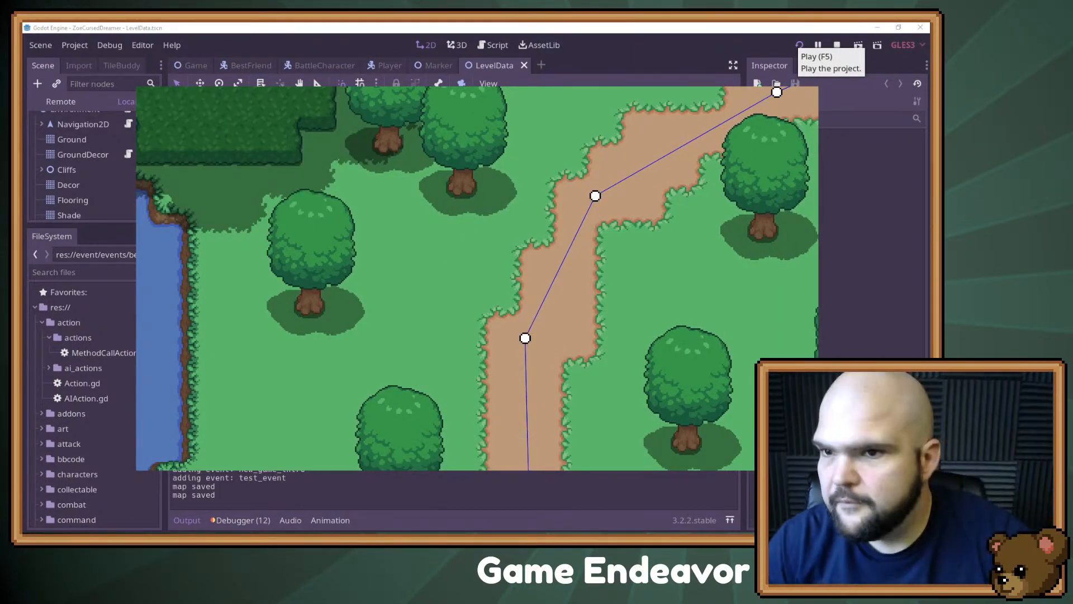
- Snip the game view of the trees and dirt path with the Snipping Tool and copy the capture
{"action": "key", "text": "alt+Tab"}
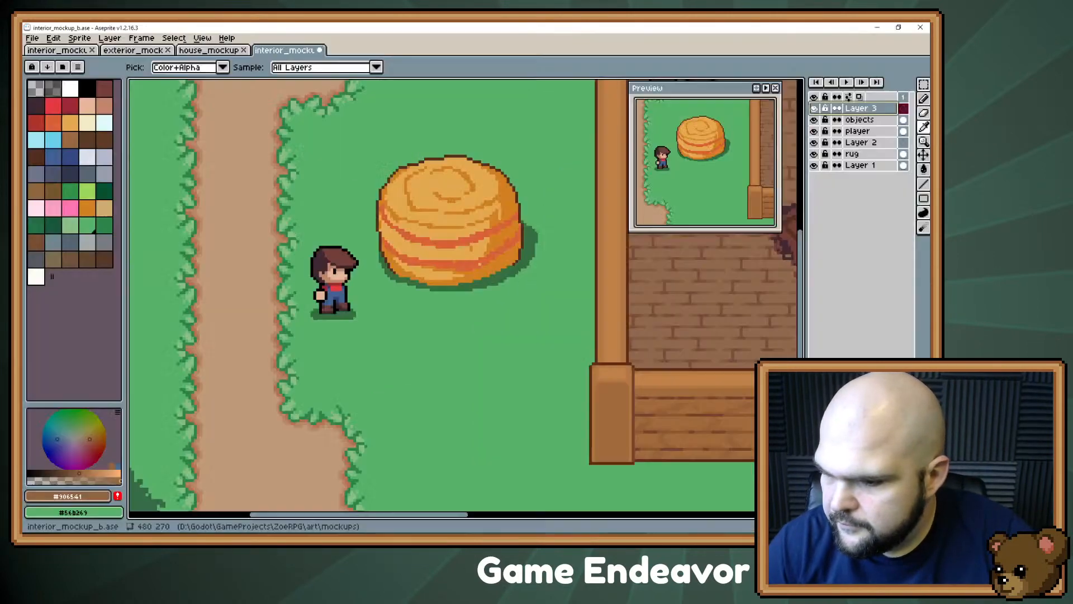
{"action": "key", "text": "alt+Tab"}
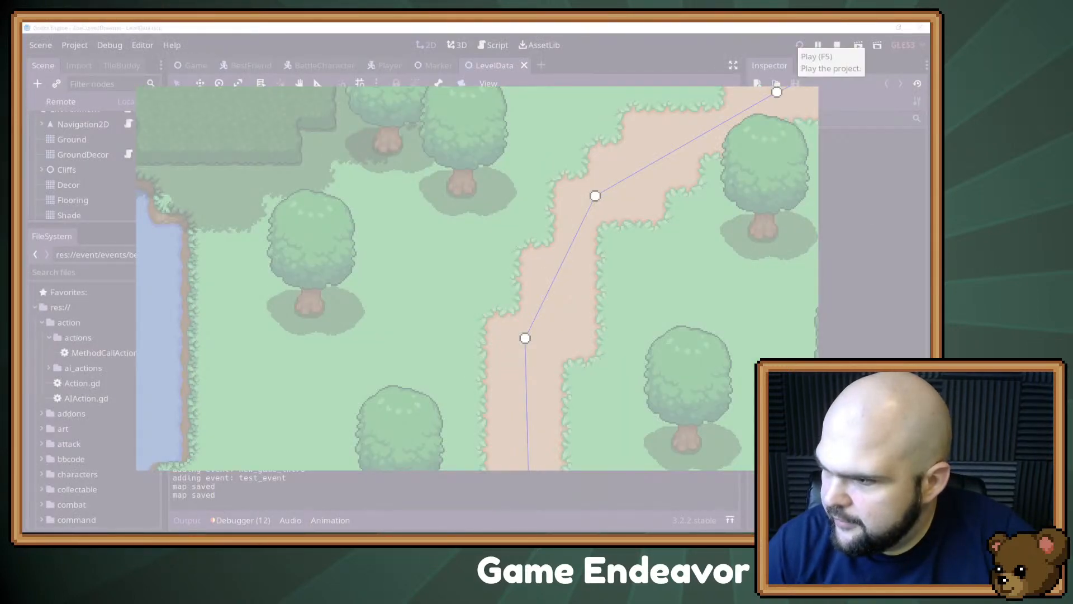
{"action": "left_click_drag", "start_coordinate": [820, 473], "coordinate": [820, 473]}
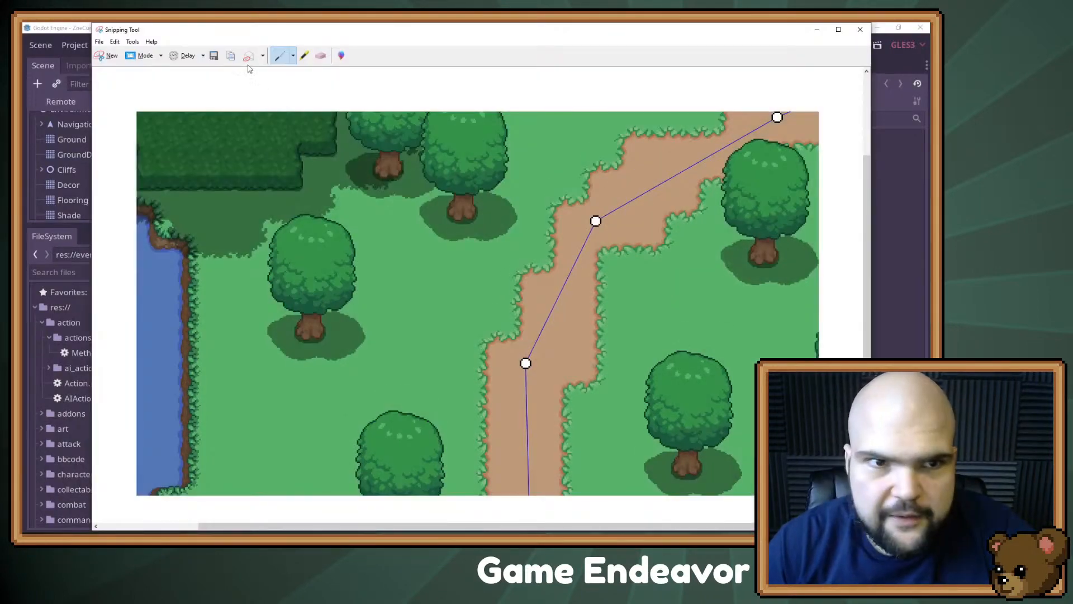
{"action": "left_click", "coordinate": [231, 56]}
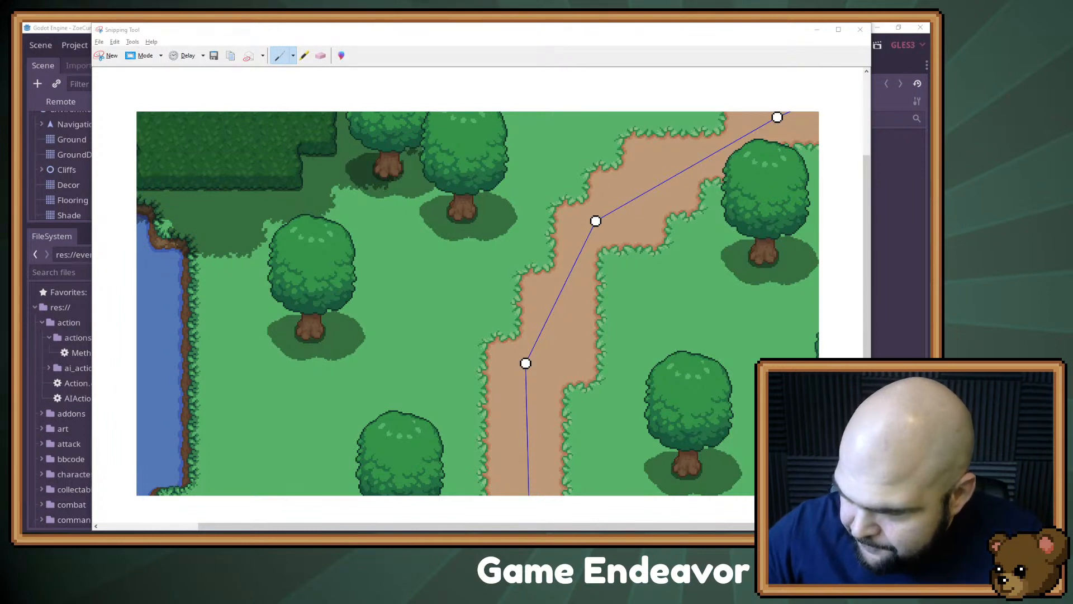
- Minimize the Snipping Tool and stop the running game
{"action": "scroll", "coordinate": [386, 303], "scroll_direction": "down", "scroll_amount": 1}
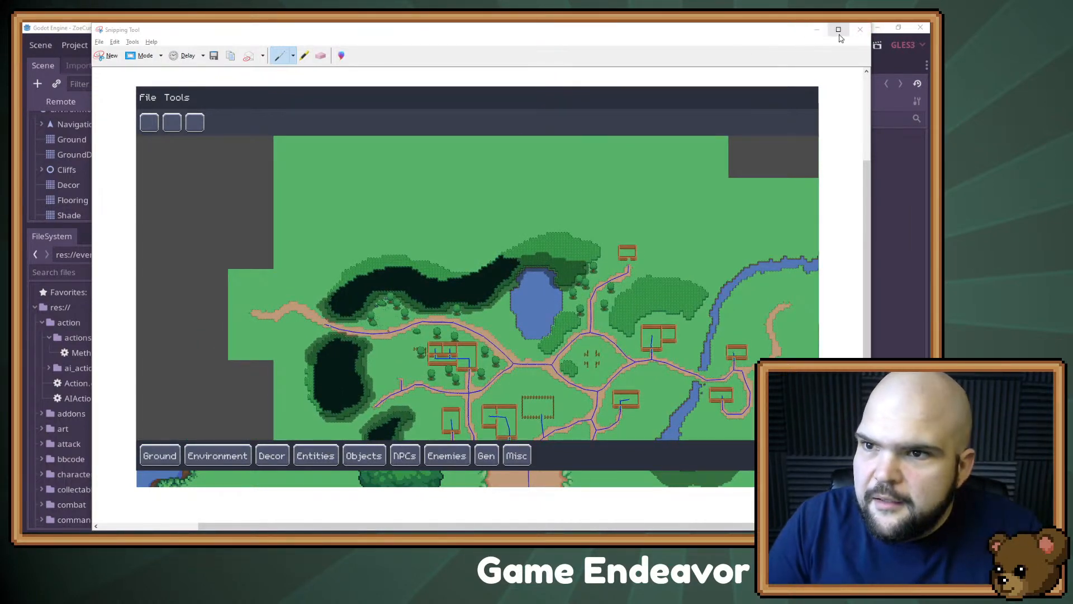
{"action": "left_click", "coordinate": [675, 35]}
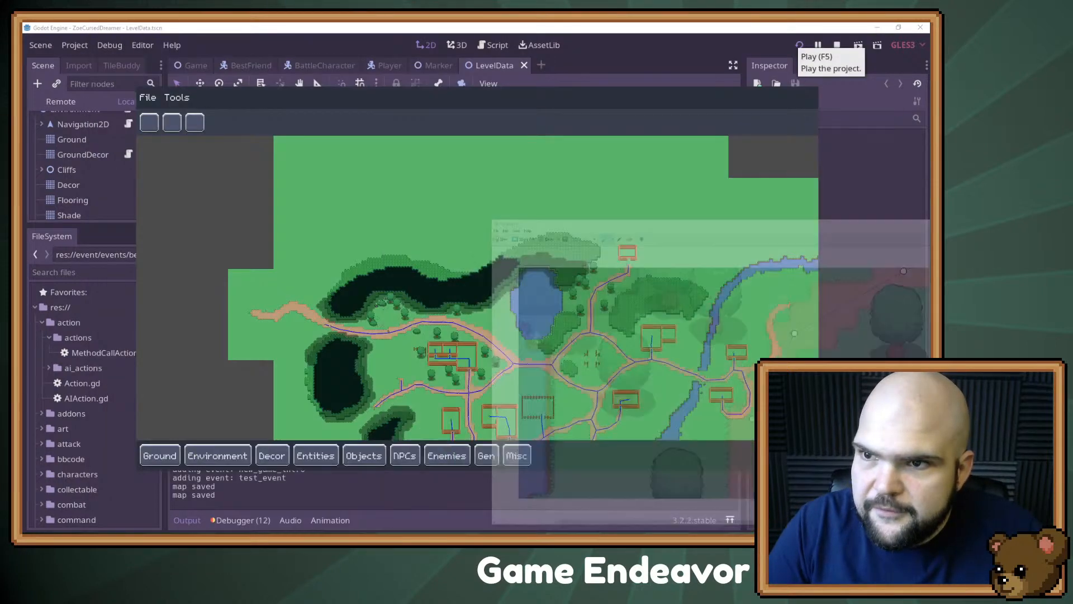
{"action": "left_click", "coordinate": [817, 29]}
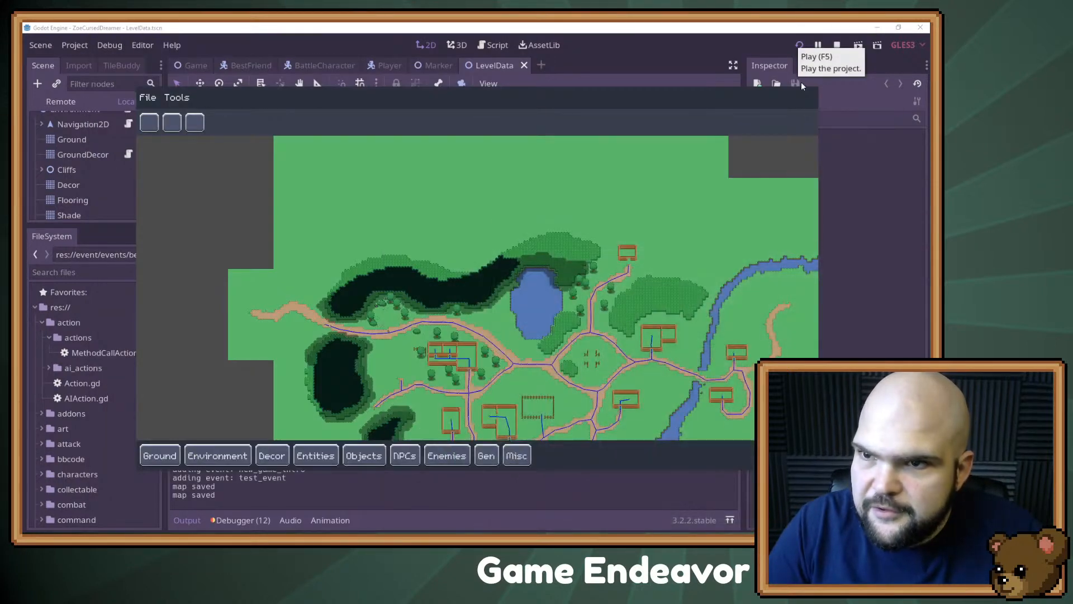
{"action": "left_click", "coordinate": [834, 46]}
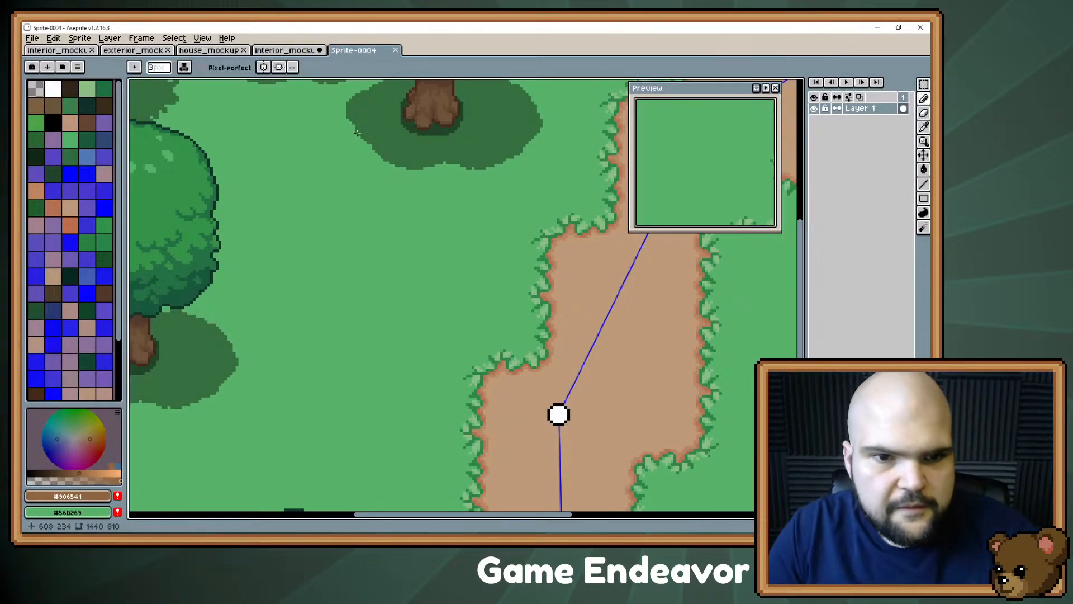
- In Aseprite, scale the screenshot sprite to 33.33% with locked ratio and nearest-neighbor interpolation
{"action": "scroll", "coordinate": [356, 132], "scroll_direction": "down", "scroll_amount": 3}
{"action": "scroll", "coordinate": [408, 281], "scroll_direction": "up", "scroll_amount": 6}
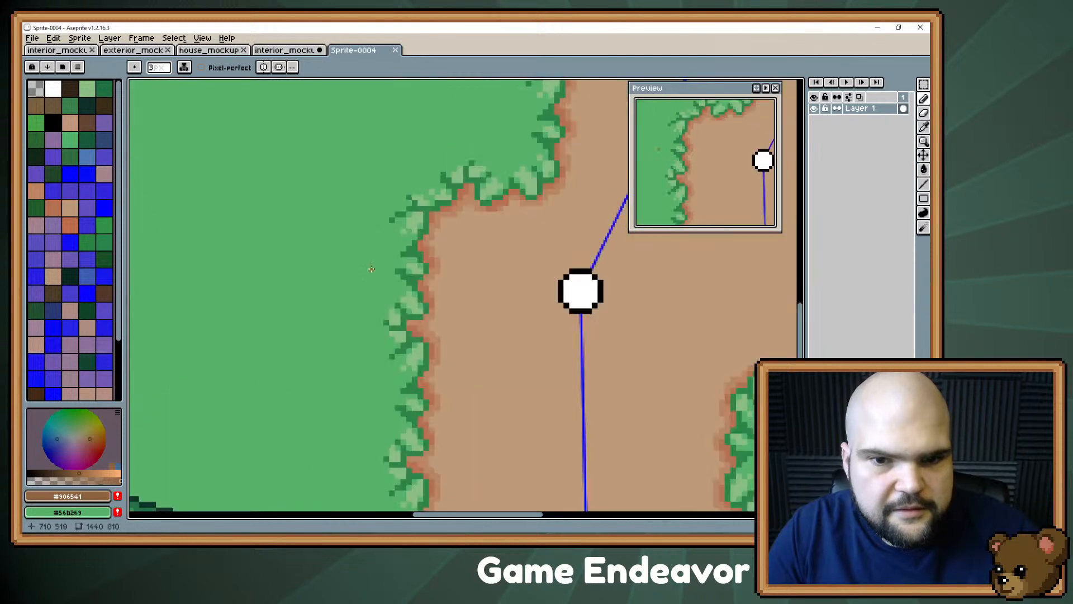
{"action": "left_click_drag", "start_coordinate": [408, 281], "coordinate": [406, 295]}
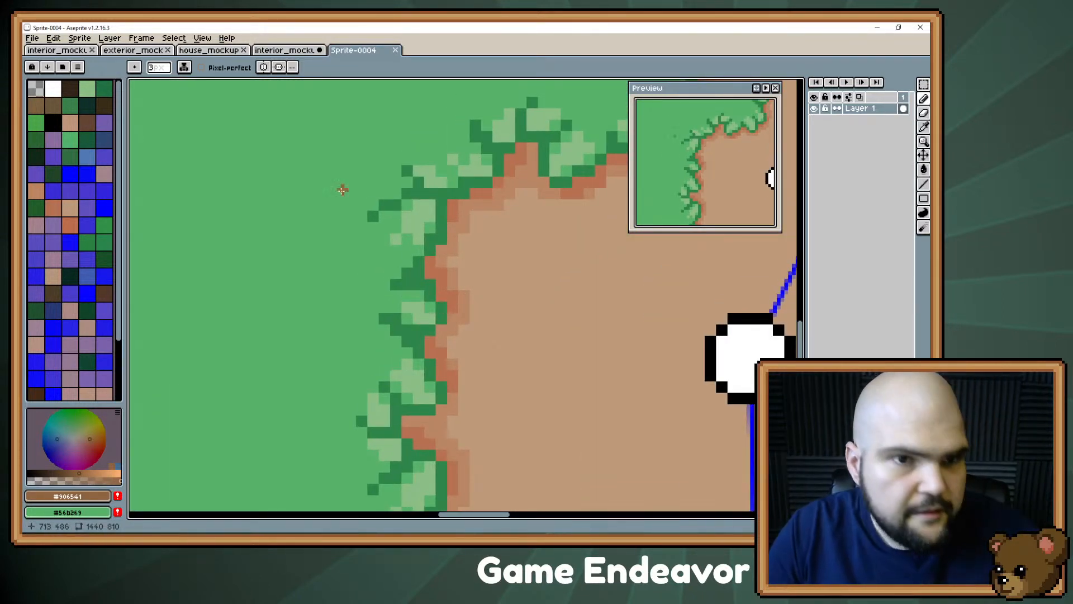
{"action": "left_click", "coordinate": [89, 38]}
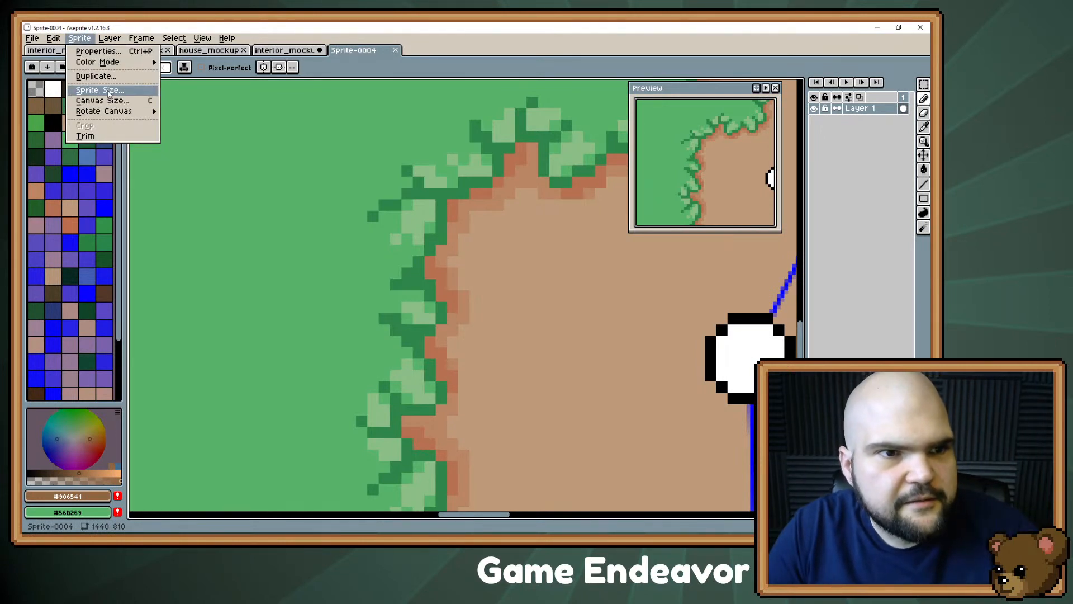
{"action": "left_click", "coordinate": [108, 91]}
{"action": "key", "text": "Tab"}
{"action": "key", "text": "Tab"}
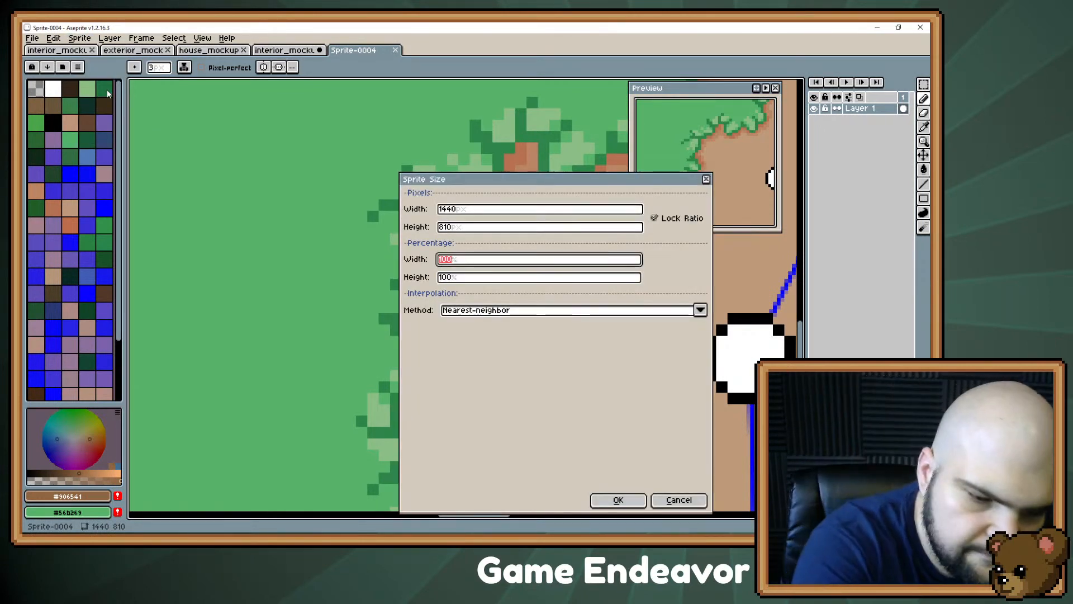
{"action": "type", "text": "33.33"}
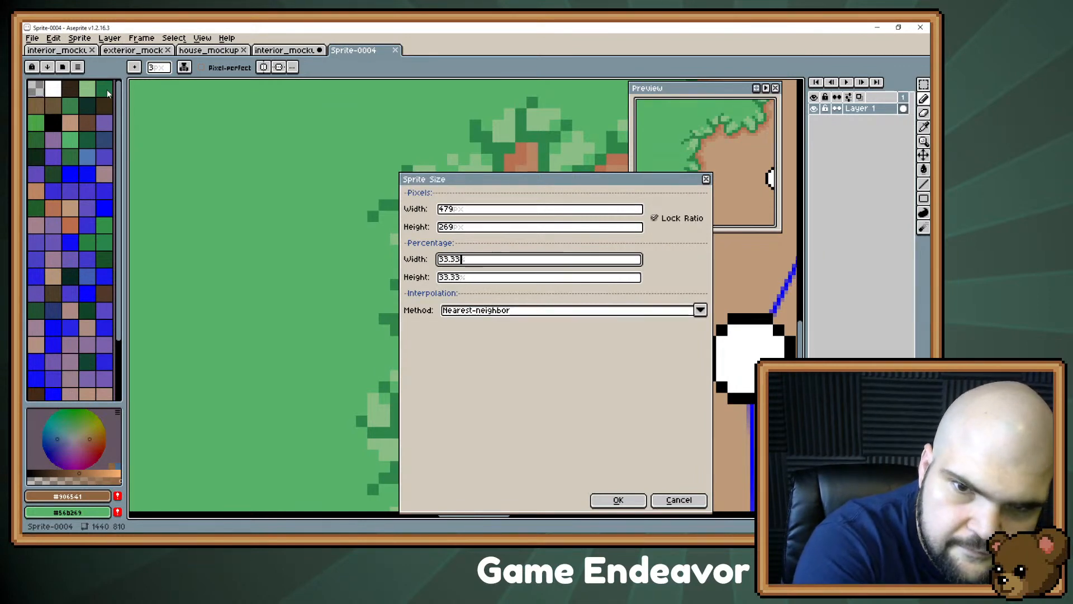
{"action": "key", "text": "Return"}
{"action": "scroll", "coordinate": [211, 175], "scroll_direction": "down", "scroll_amount": 5}
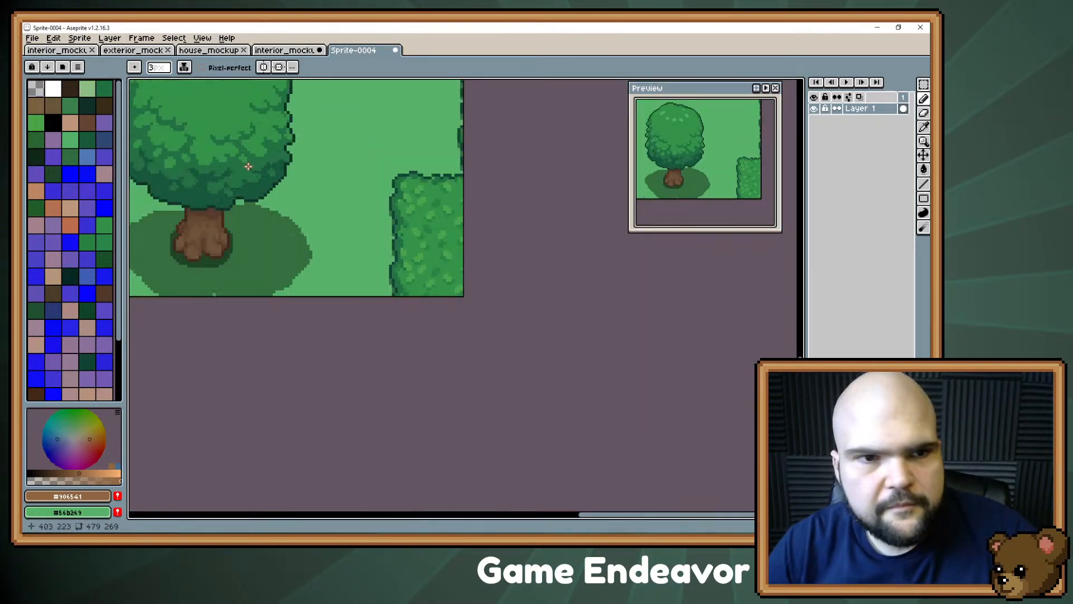
{"action": "scroll", "coordinate": [211, 176], "scroll_direction": "down", "scroll_amount": 1}
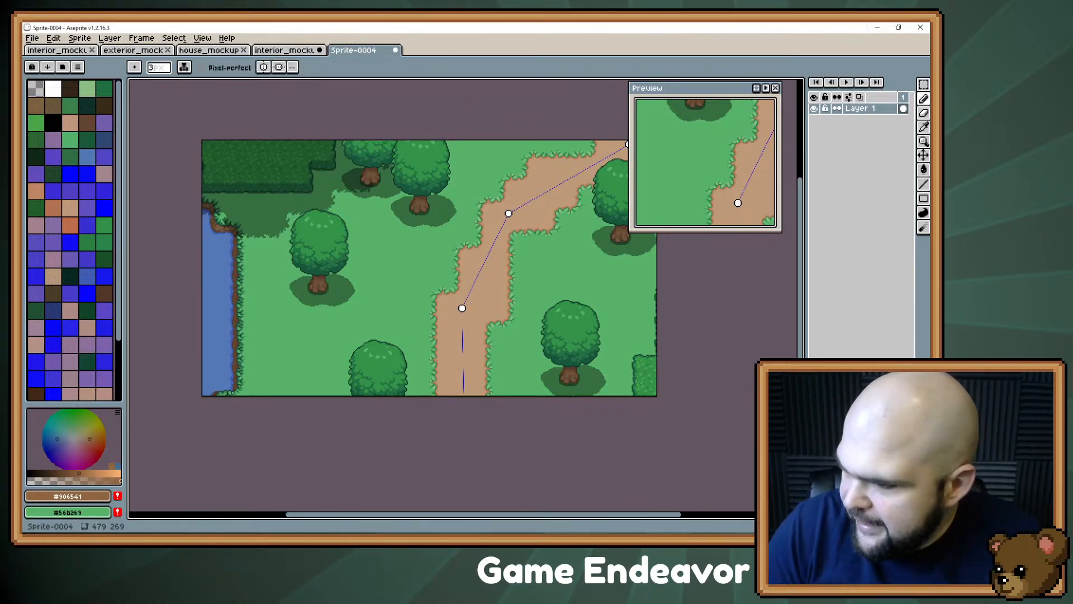
- Switch to Godot, run the project with a new game, and open the in-game map editor
{"action": "key", "text": "alt+Tab"}
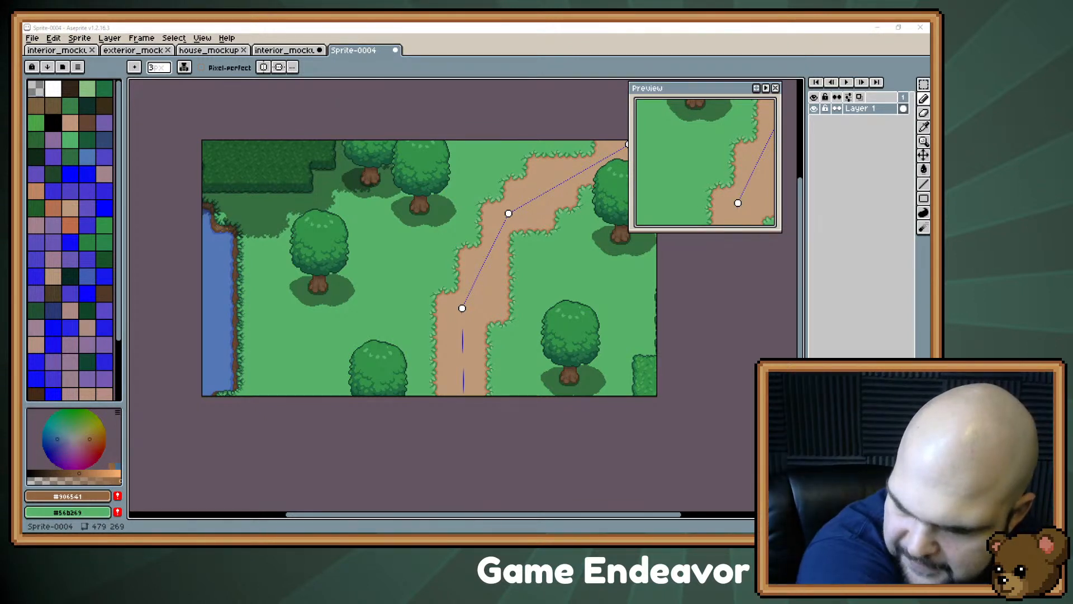
{"action": "key", "text": "alt+Tab"}
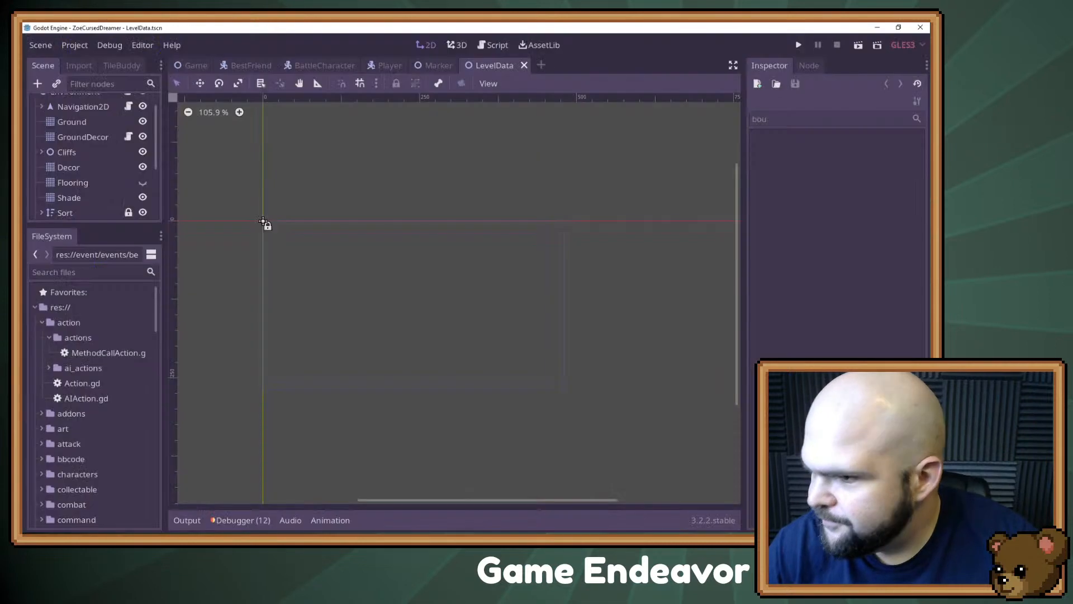
{"action": "left_click", "coordinate": [789, 44]}
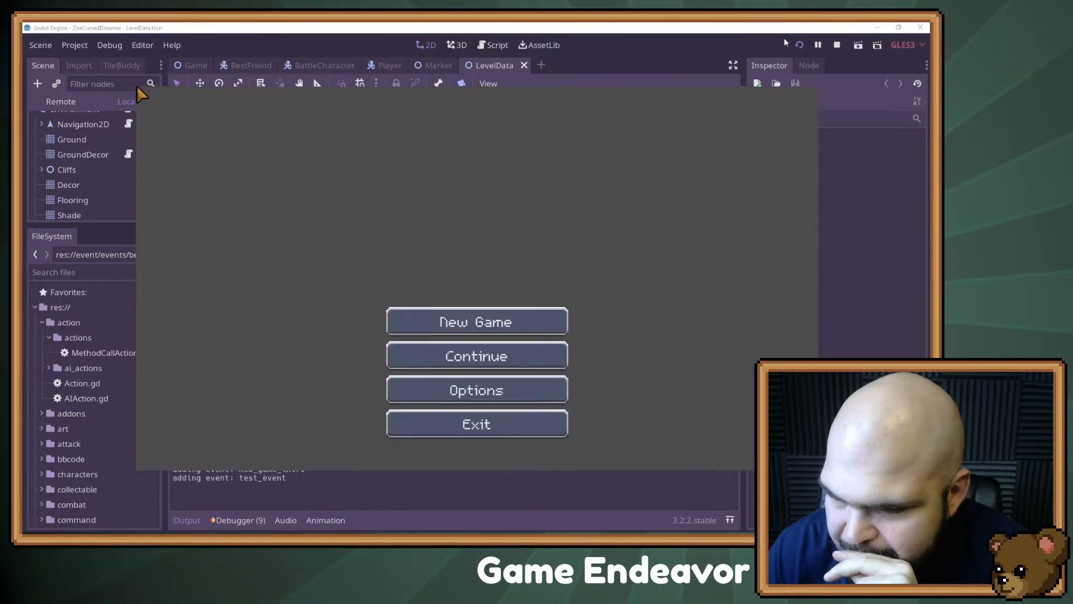
{"action": "left_click", "coordinate": [505, 330]}
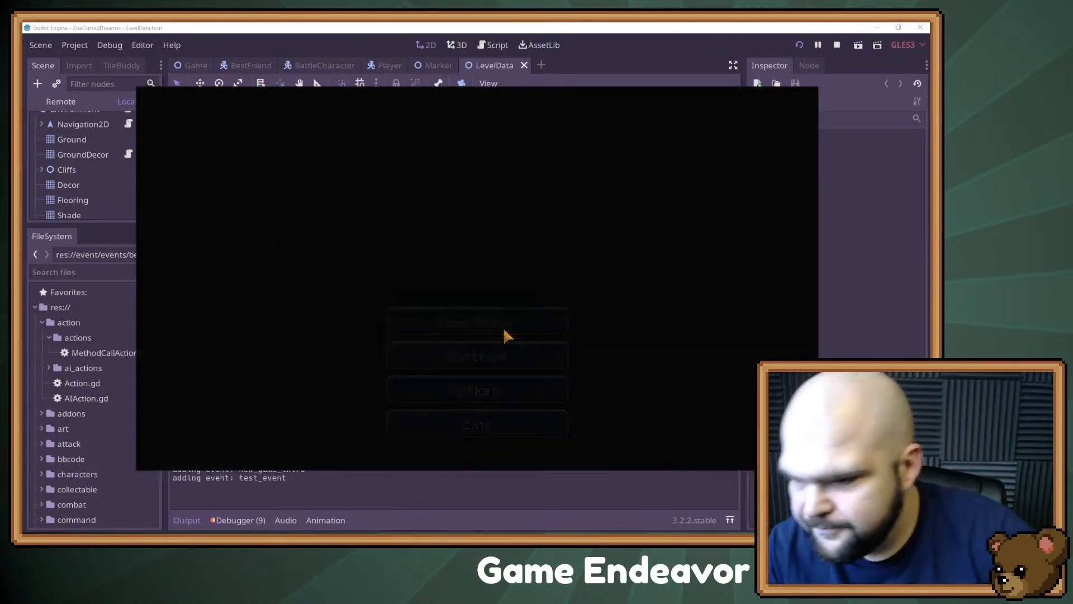
{"action": "key", "text": "F1"}
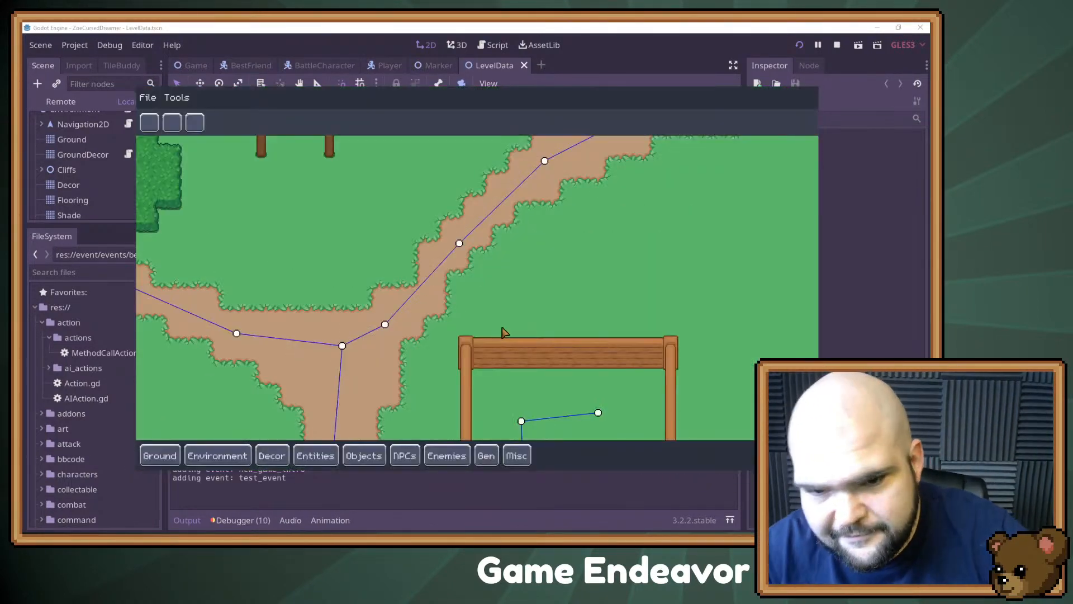
- Examine the southwestern houses, their connecting paths, and the nearby cliffs and river on the town map
{"action": "scroll", "coordinate": [487, 321], "scroll_direction": "down", "scroll_amount": 3}
{"action": "key", "text": "Left"}
{"action": "key", "text": "Down"}
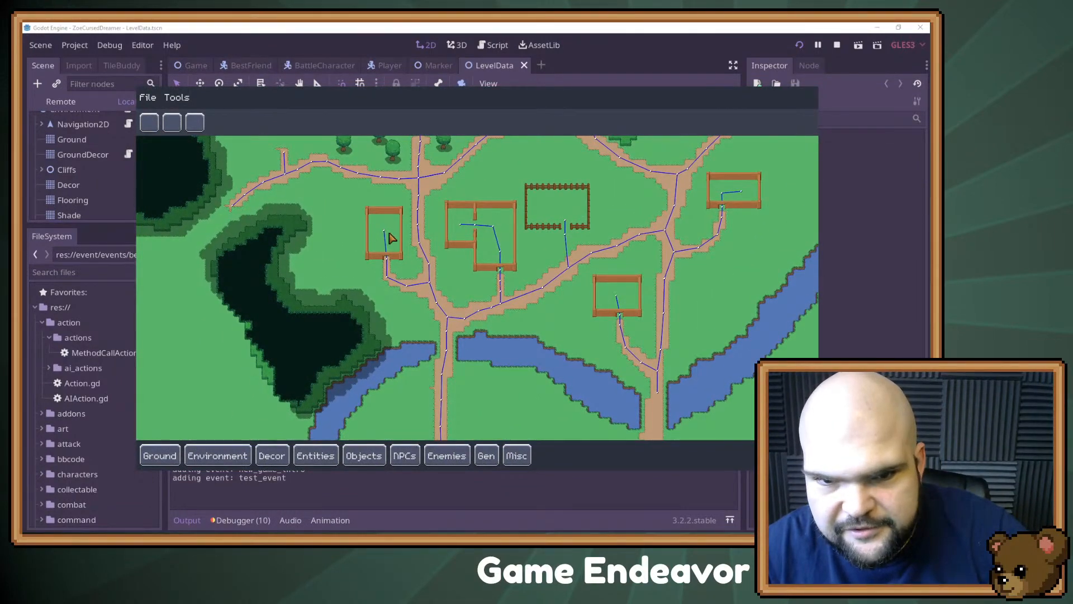
{"action": "scroll", "coordinate": [389, 237], "scroll_direction": "up", "scroll_amount": 5}
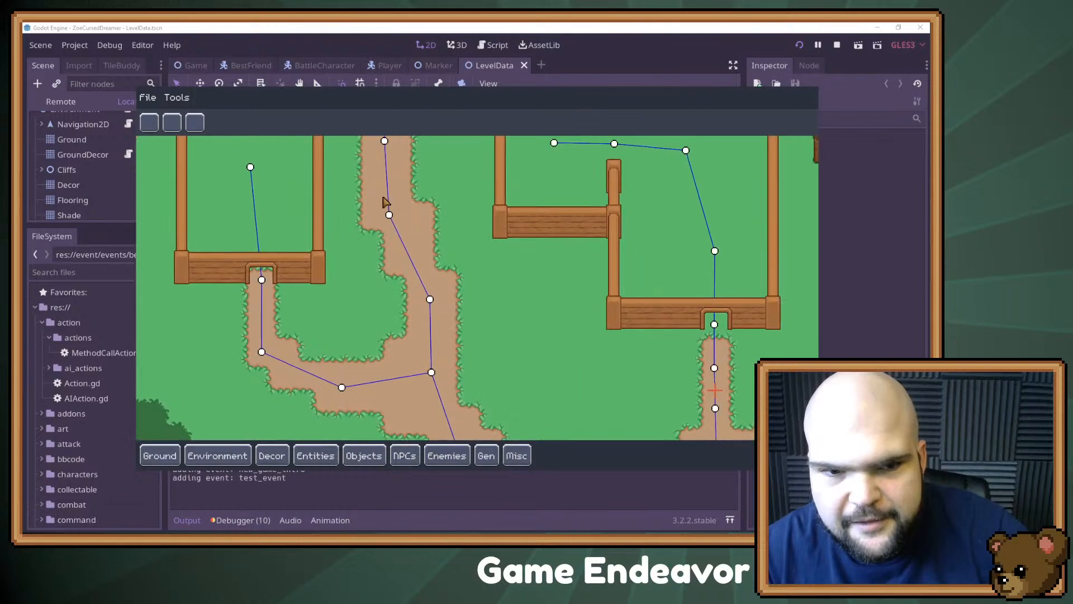
{"action": "left_click_drag", "start_coordinate": [385, 202], "coordinate": [491, 271]}
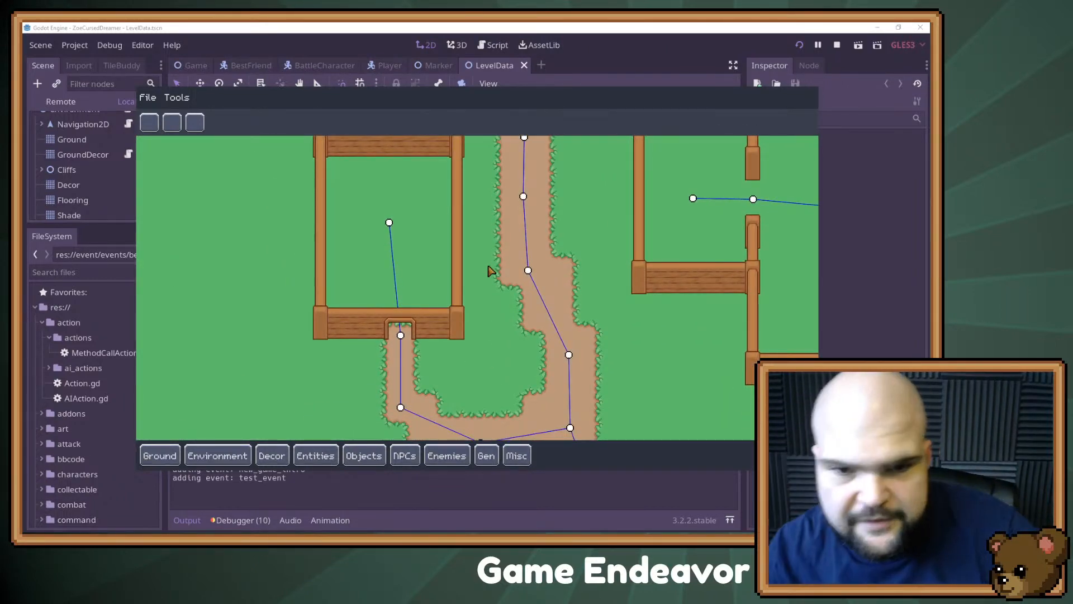
{"action": "left_click_drag", "start_coordinate": [582, 256], "coordinate": [373, 207]}
{"action": "scroll", "coordinate": [373, 207], "scroll_direction": "down", "scroll_amount": 2}
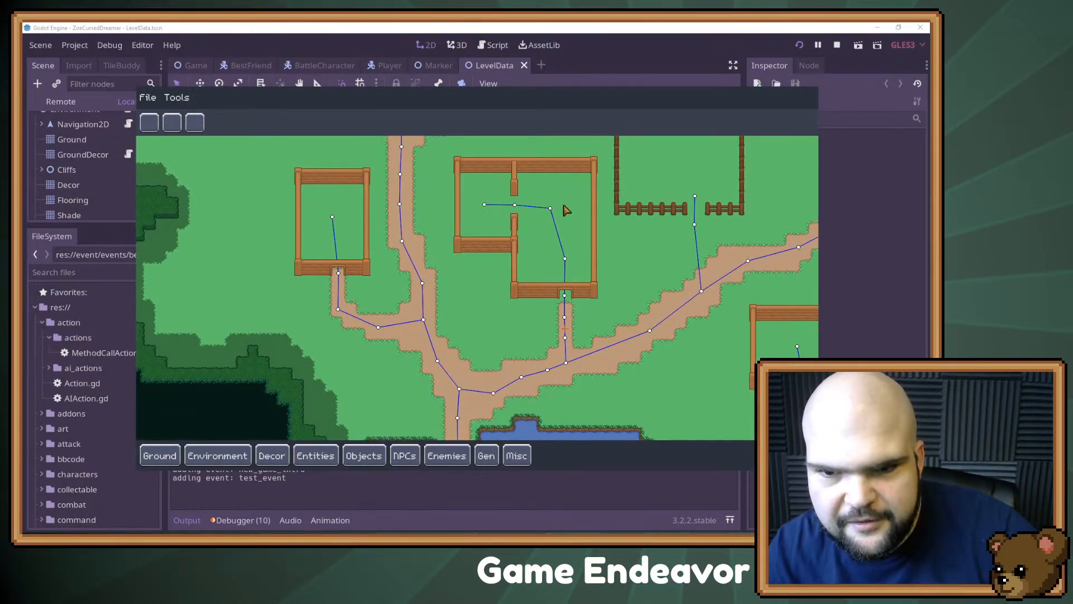
{"action": "left_click_drag", "start_coordinate": [402, 221], "coordinate": [401, 280]}
{"action": "left_click_drag", "start_coordinate": [332, 307], "coordinate": [378, 165]}
{"action": "left_click_drag", "start_coordinate": [377, 221], "coordinate": [443, 194]}
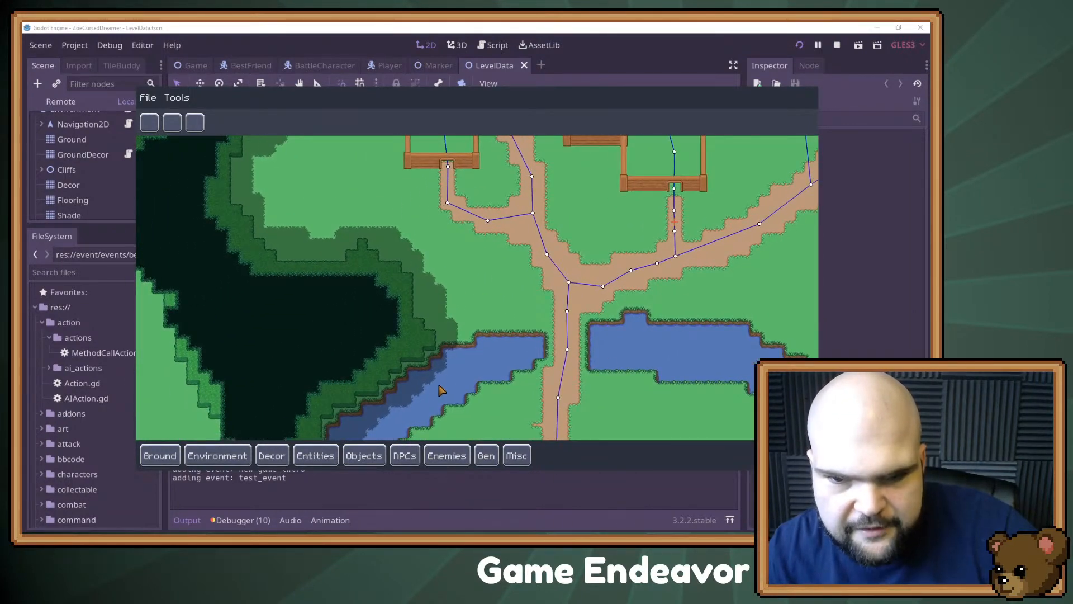
{"action": "left_click_drag", "start_coordinate": [467, 239], "coordinate": [501, 339]}
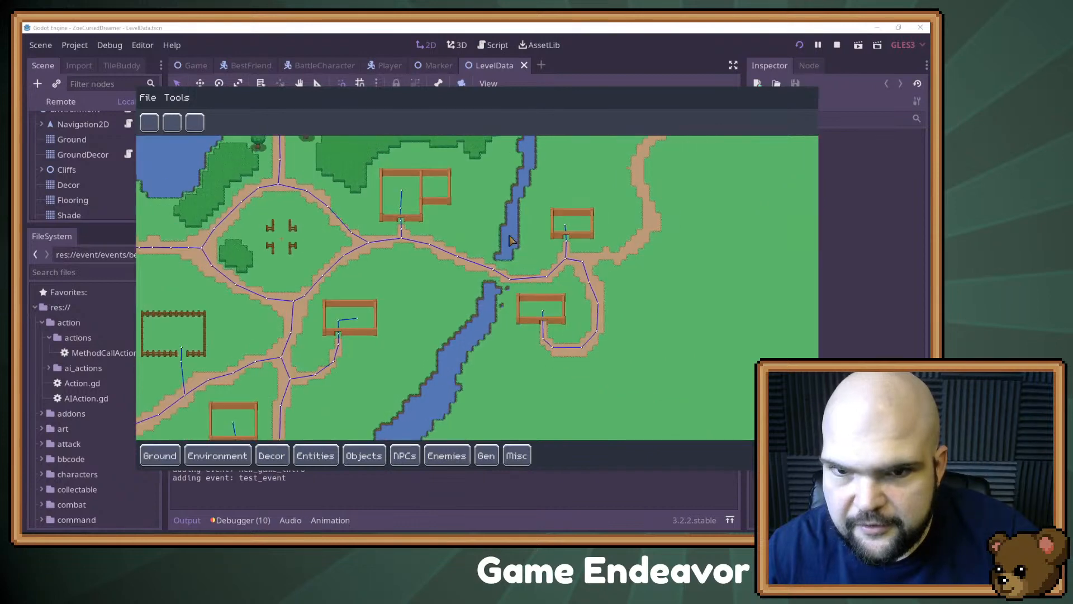
- Survey the town map from the eastern river houses to the western homes, the fenced area and the southern road junction
{"action": "left_click_drag", "start_coordinate": [225, 365], "coordinate": [522, 247]}
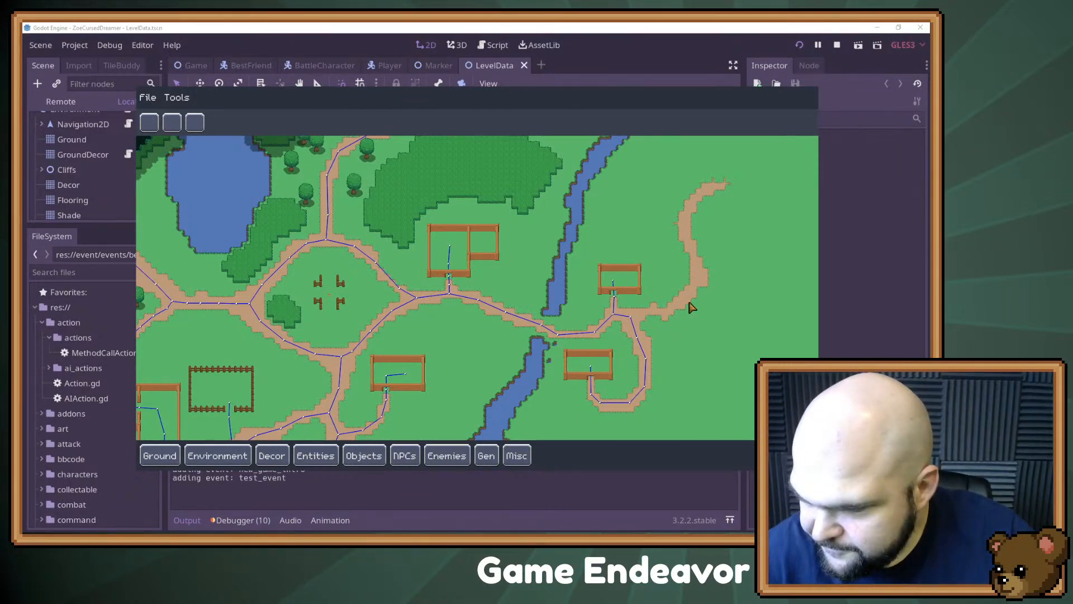
{"action": "left_click_drag", "start_coordinate": [330, 292], "coordinate": [644, 290]}
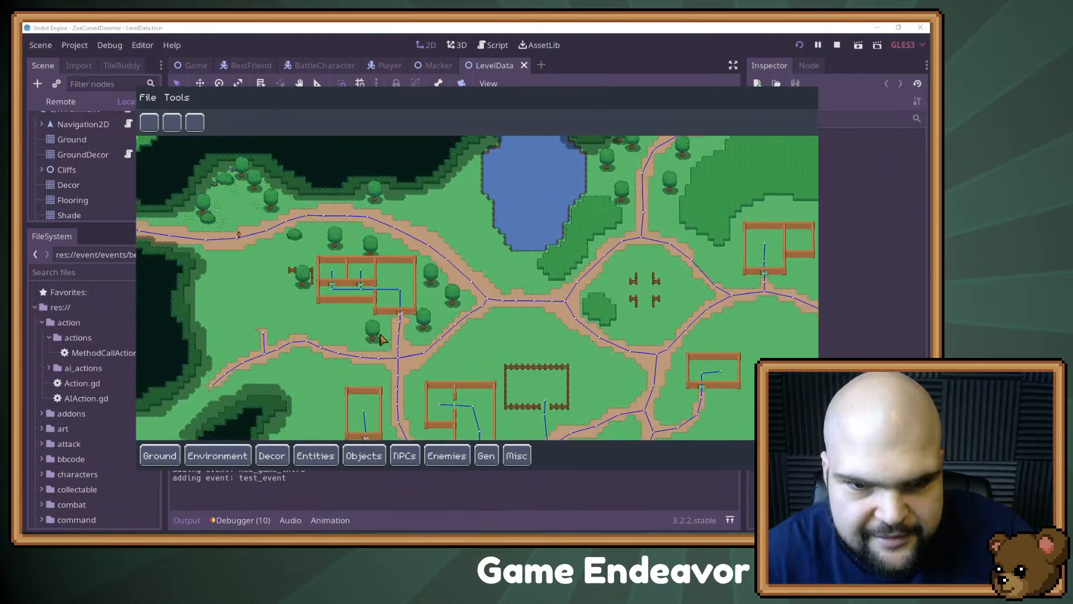
{"action": "left_click_drag", "start_coordinate": [380, 339], "coordinate": [395, 255]}
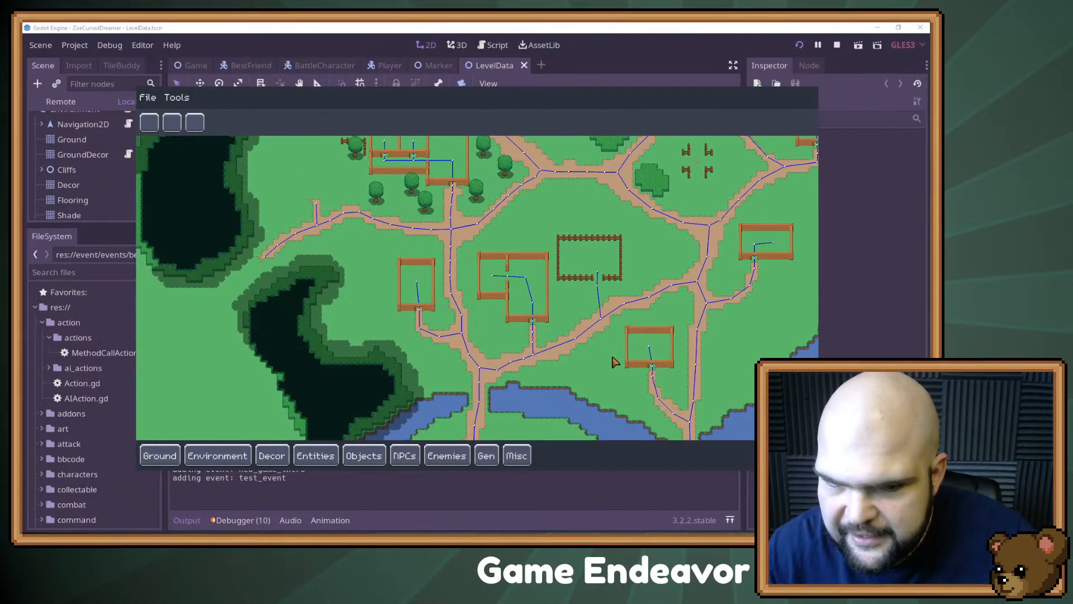
{"action": "scroll", "coordinate": [614, 362], "scroll_direction": "down", "scroll_amount": 3}
{"action": "scroll", "coordinate": [536, 220], "scroll_direction": "up", "scroll_amount": 3}
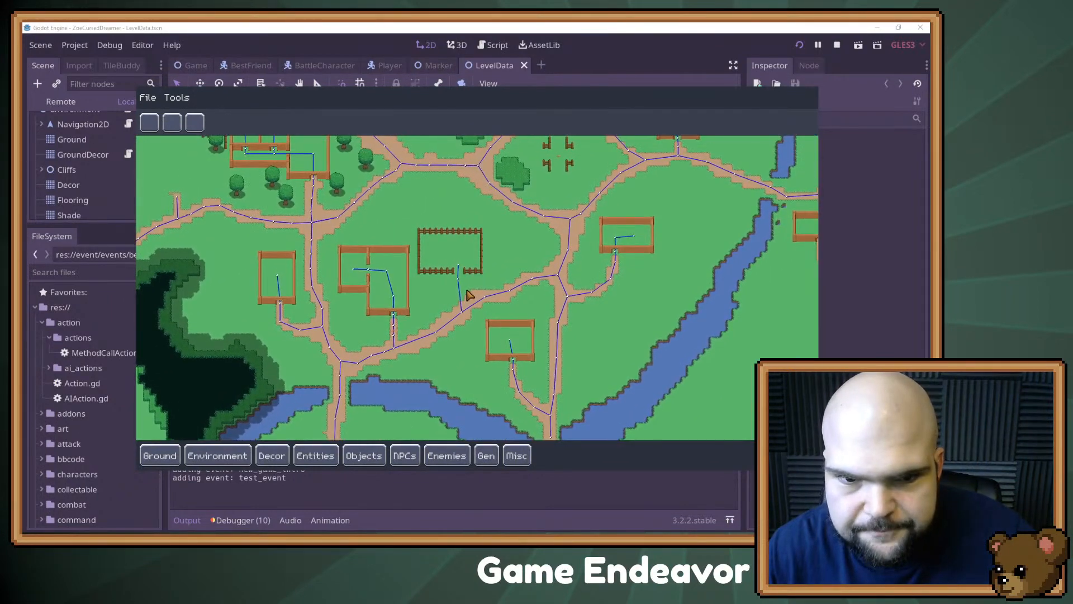
{"action": "scroll", "coordinate": [280, 346], "scroll_direction": "up", "scroll_amount": 3}
{"action": "left_click_drag", "start_coordinate": [275, 342], "coordinate": [510, 271]}
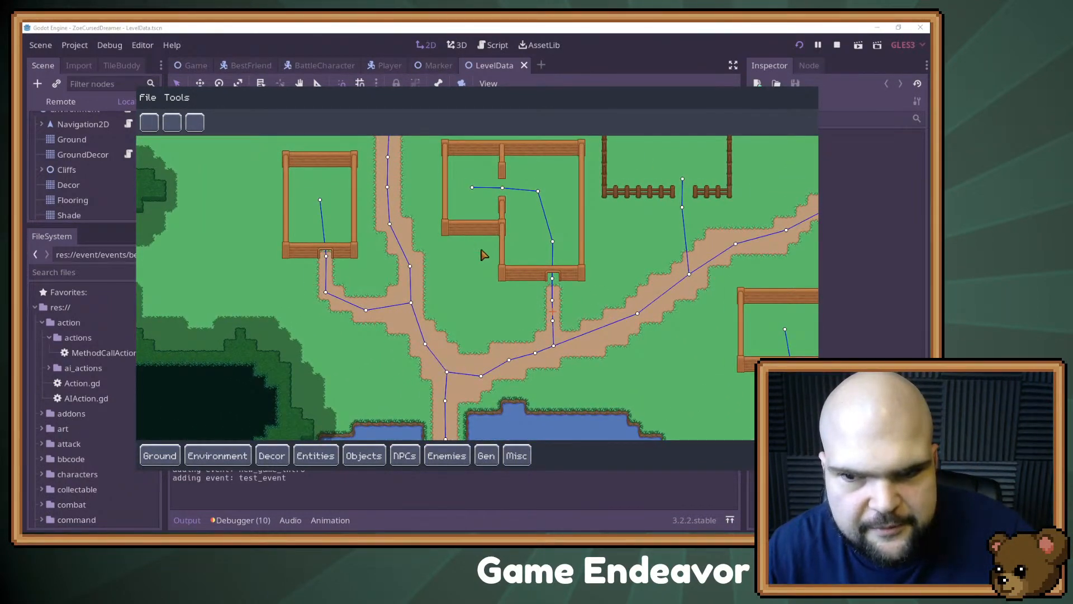
- Examine the town map around the fenced area, the northern lake, the two-room house and the river crossing
{"action": "left_click_drag", "start_coordinate": [616, 307], "coordinate": [387, 291]}
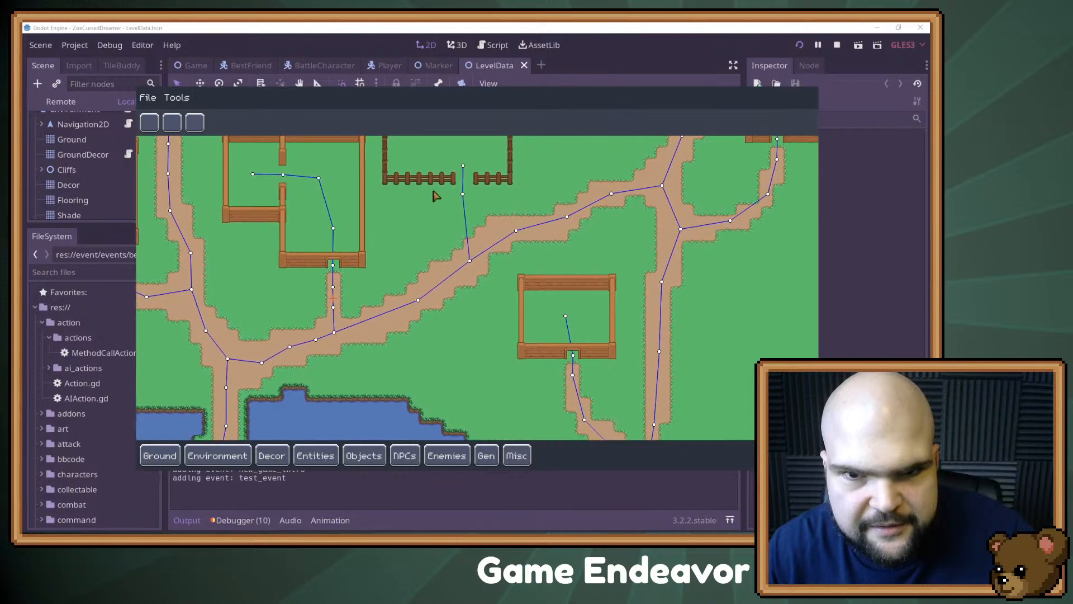
{"action": "scroll", "coordinate": [434, 196], "scroll_direction": "down", "scroll_amount": 3}
{"action": "left_click_drag", "start_coordinate": [435, 196], "coordinate": [477, 313]}
{"action": "left_click_drag", "start_coordinate": [670, 317], "coordinate": [519, 301]}
{"action": "left_click_drag", "start_coordinate": [572, 263], "coordinate": [488, 432]}
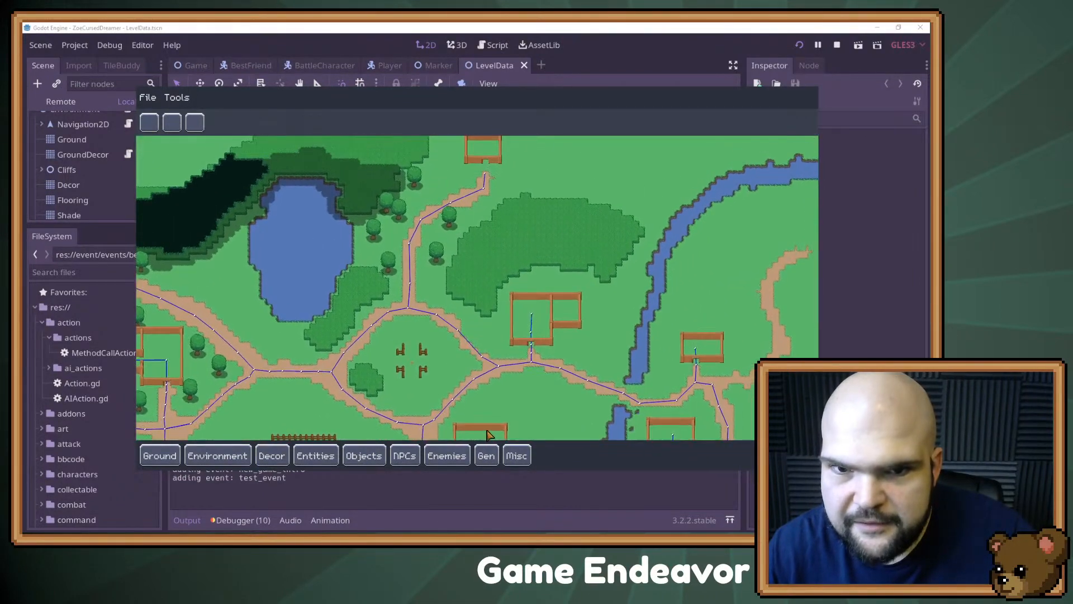
{"action": "scroll", "coordinate": [546, 323], "scroll_direction": "up", "scroll_amount": 5}
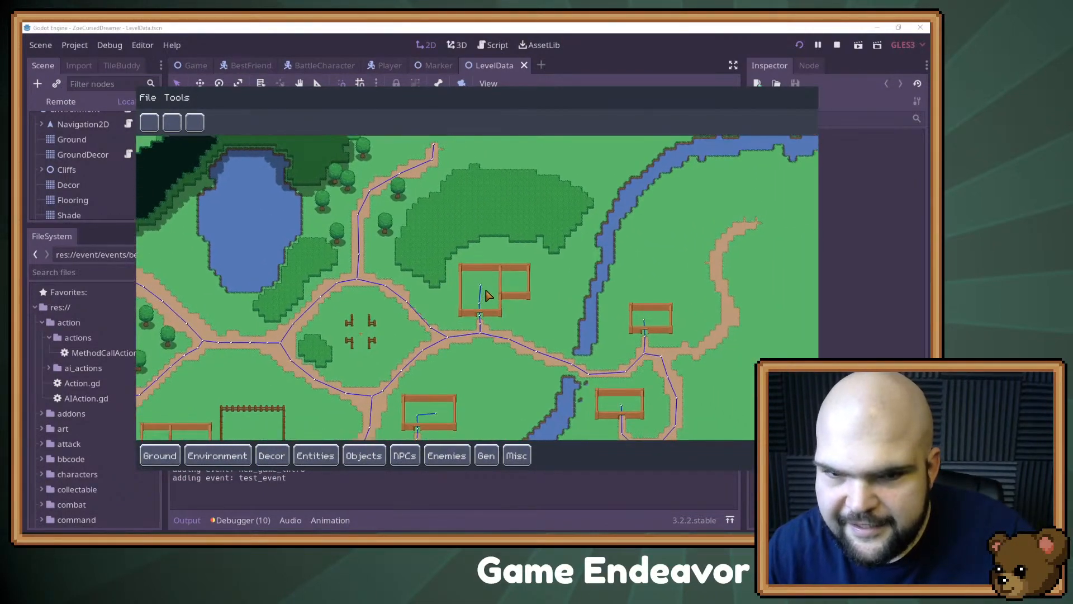
{"action": "scroll", "coordinate": [406, 274], "scroll_direction": "up", "scroll_amount": 3}
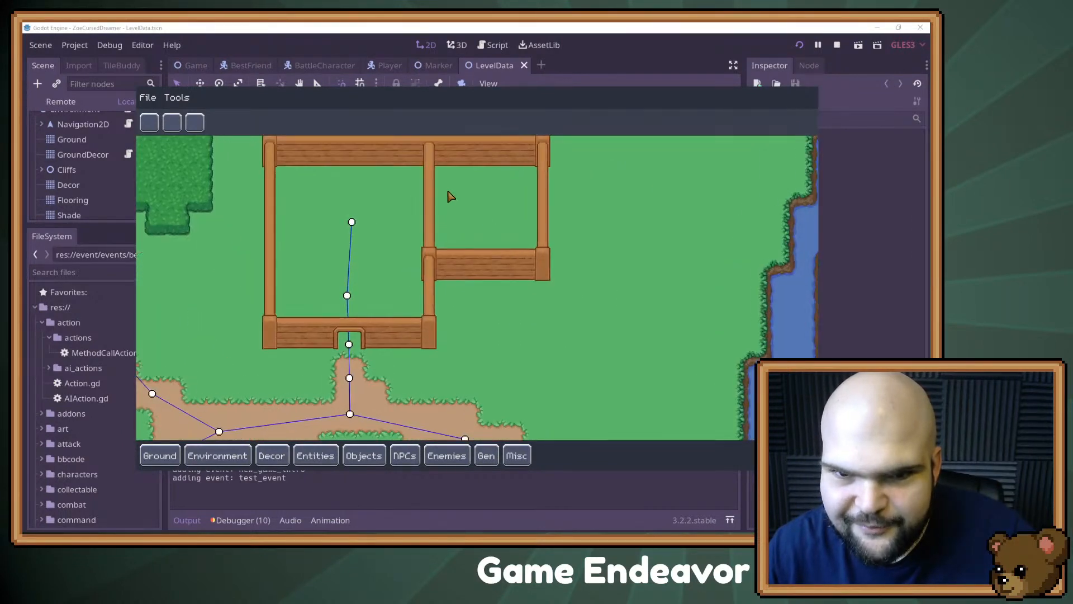
{"action": "scroll", "coordinate": [547, 298], "scroll_direction": "down", "scroll_amount": 3}
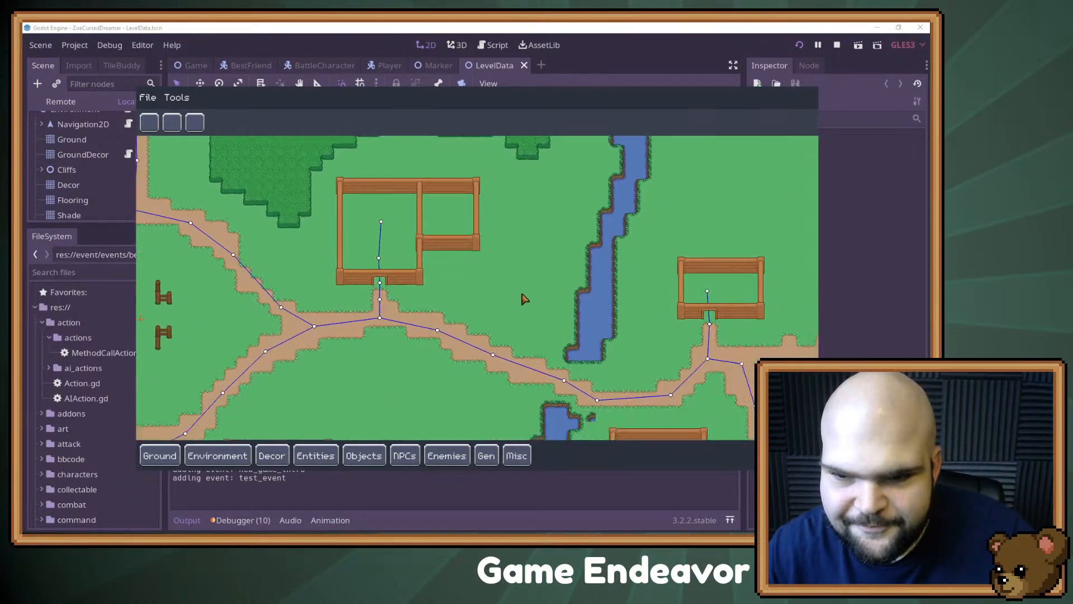
{"action": "left_click_drag", "start_coordinate": [521, 345], "coordinate": [575, 266]}
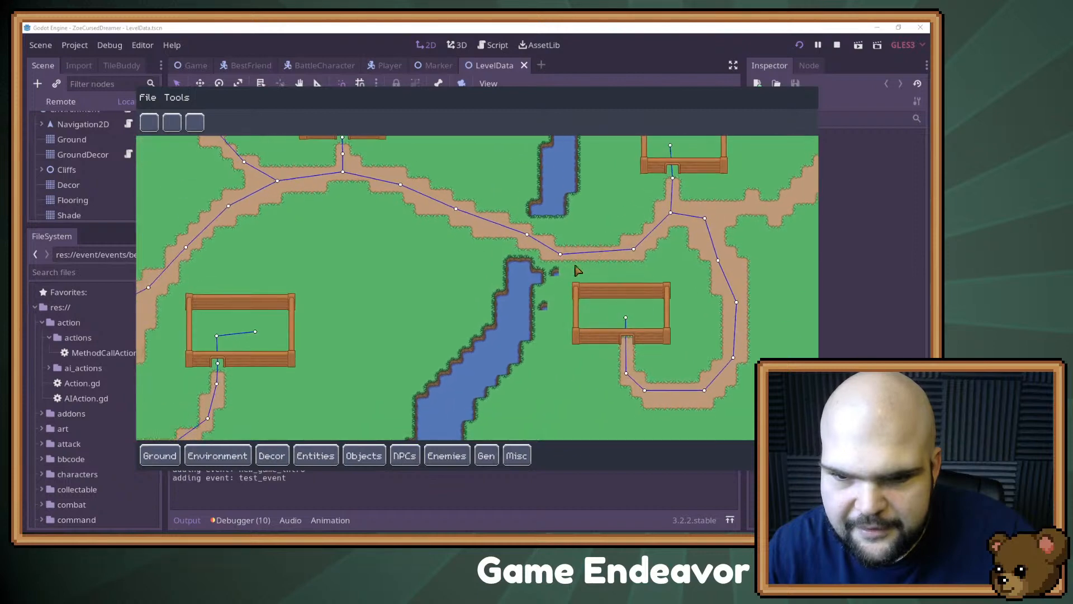
- Review the western side of the town map, including its road junctions, houses, fenced yard and nearby cliffs
{"action": "scroll", "coordinate": [287, 273], "scroll_direction": "down", "scroll_amount": 3}
{"action": "left_click_drag", "start_coordinate": [240, 246], "coordinate": [713, 273]}
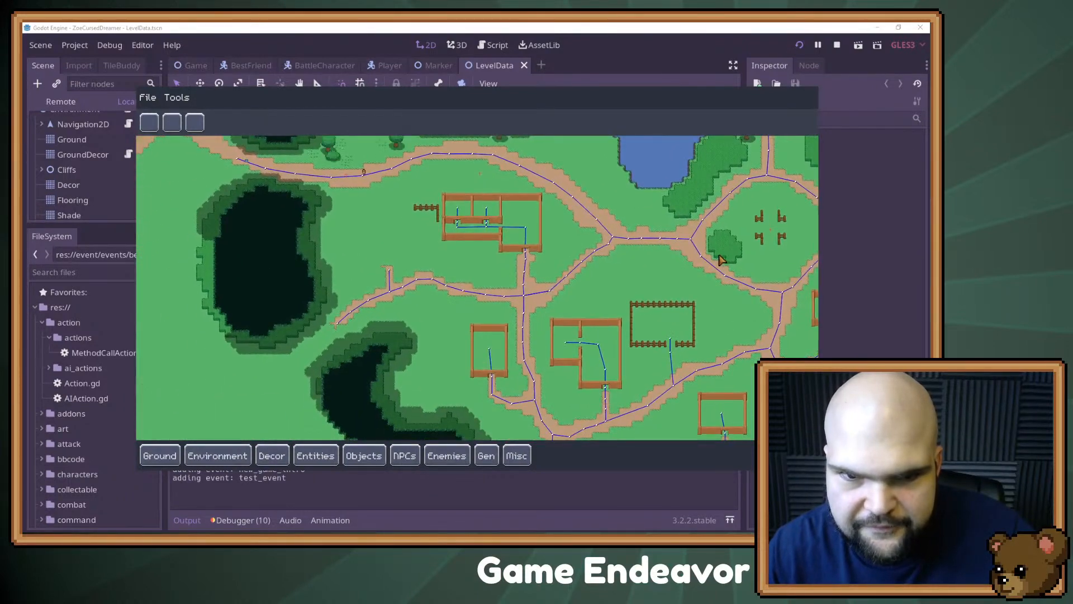
{"action": "scroll", "coordinate": [373, 260], "scroll_direction": "up", "scroll_amount": 3}
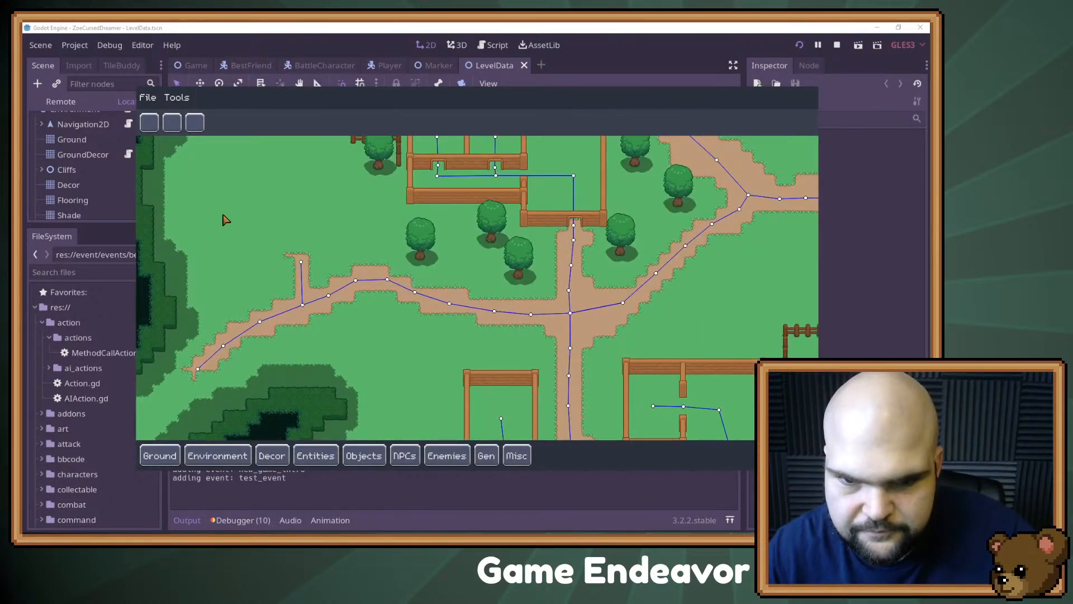
{"action": "left_click_drag", "start_coordinate": [449, 305], "coordinate": [394, 258]}
{"action": "left_click_drag", "start_coordinate": [628, 348], "coordinate": [534, 283]}
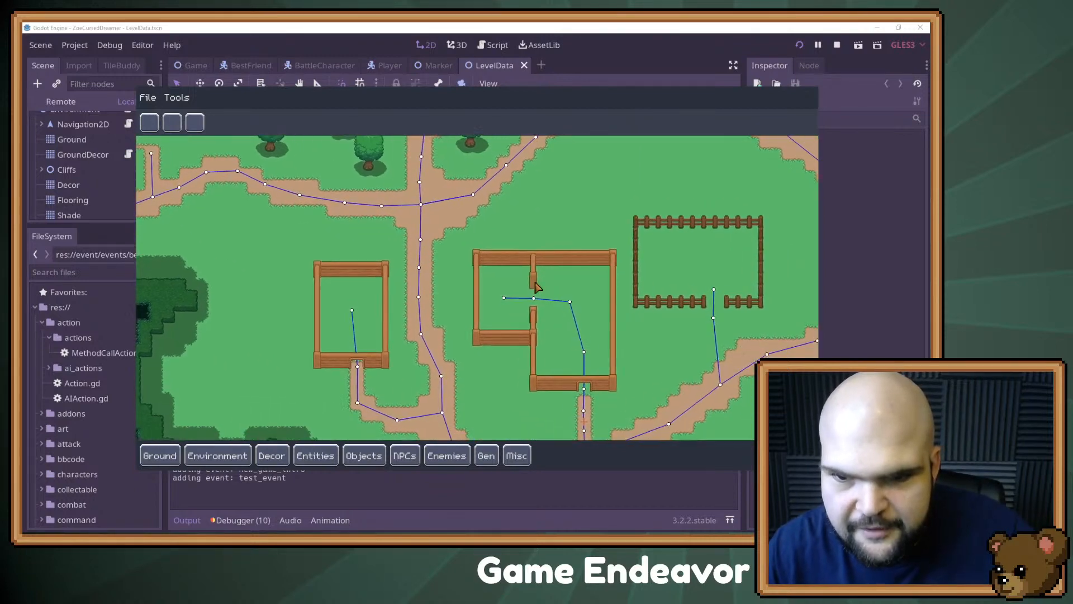
{"action": "scroll", "coordinate": [535, 284], "scroll_direction": "down", "scroll_amount": 3}
{"action": "left_click_drag", "start_coordinate": [544, 245], "coordinate": [515, 320]}
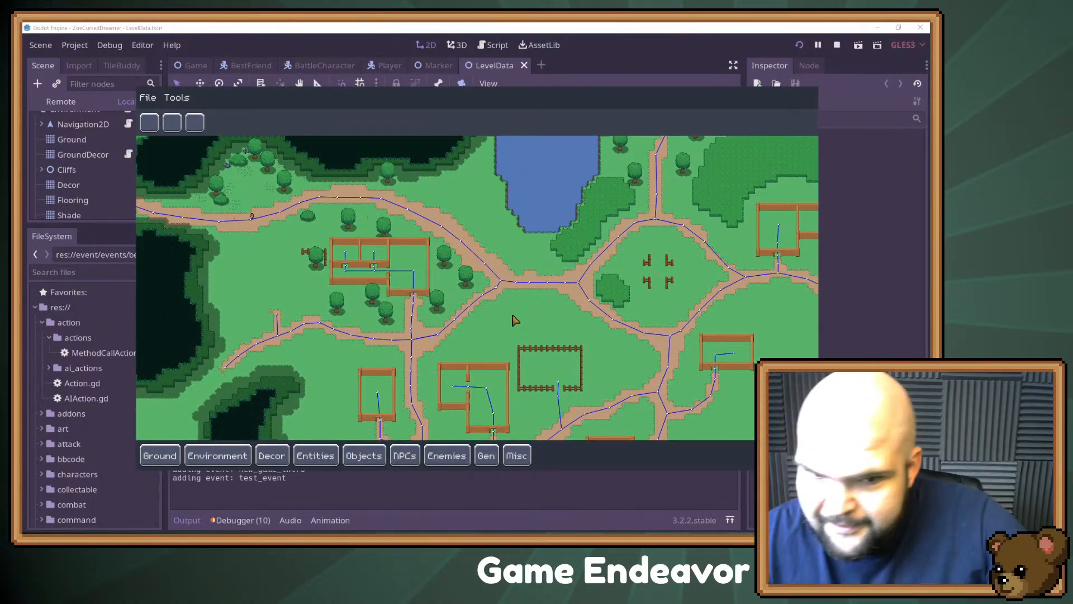
{"action": "left_click_drag", "start_coordinate": [459, 355], "coordinate": [480, 260]}
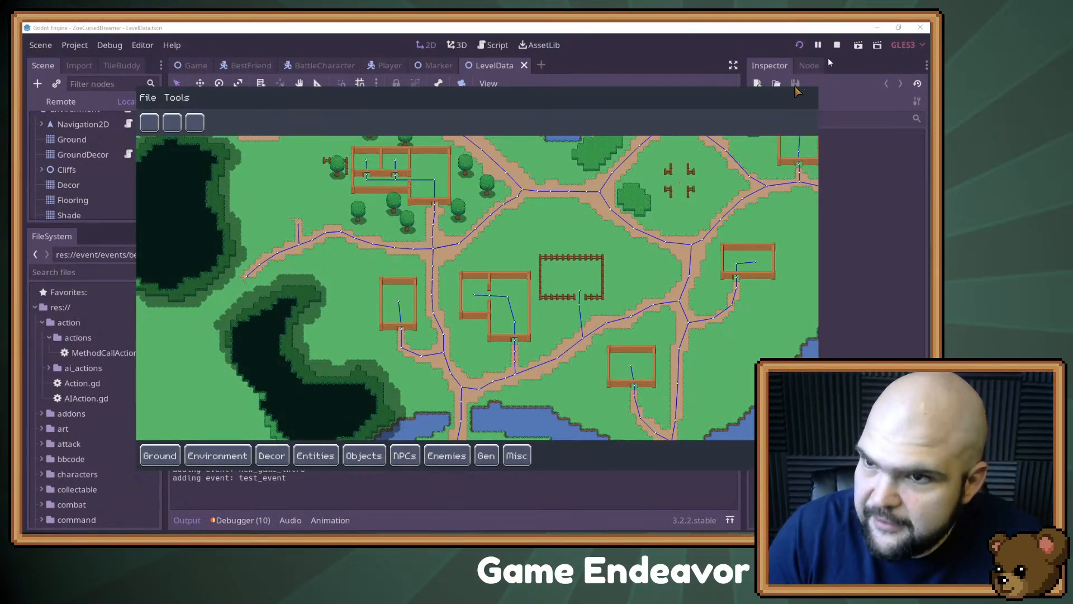
- Stop the running game and switch to the Sprite-0004 mockup in Aseprite
{"action": "left_click", "coordinate": [836, 45]}
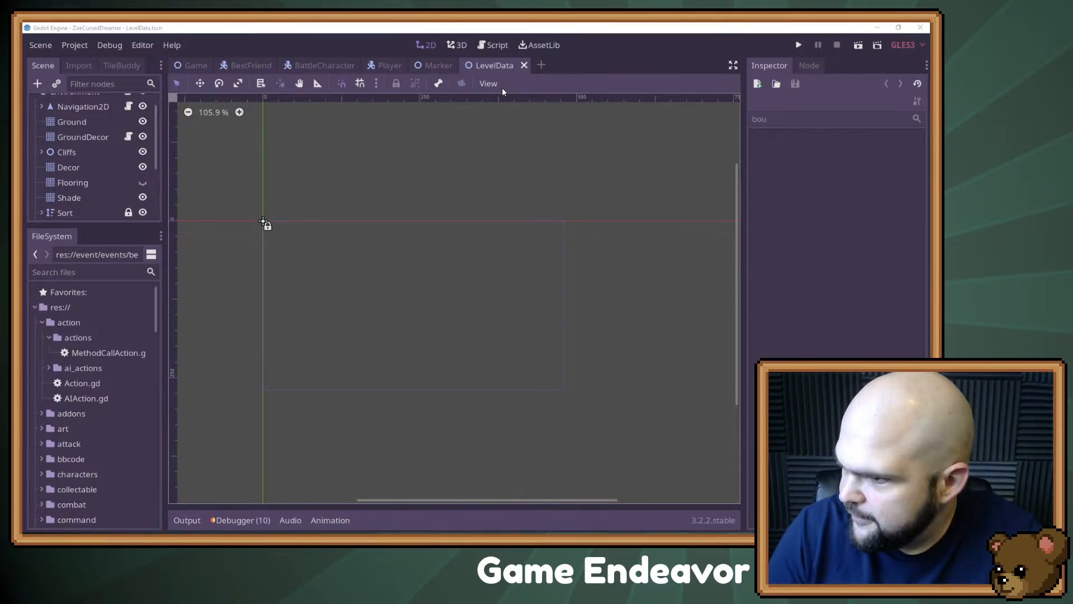
{"action": "key", "text": "alt+Tab"}
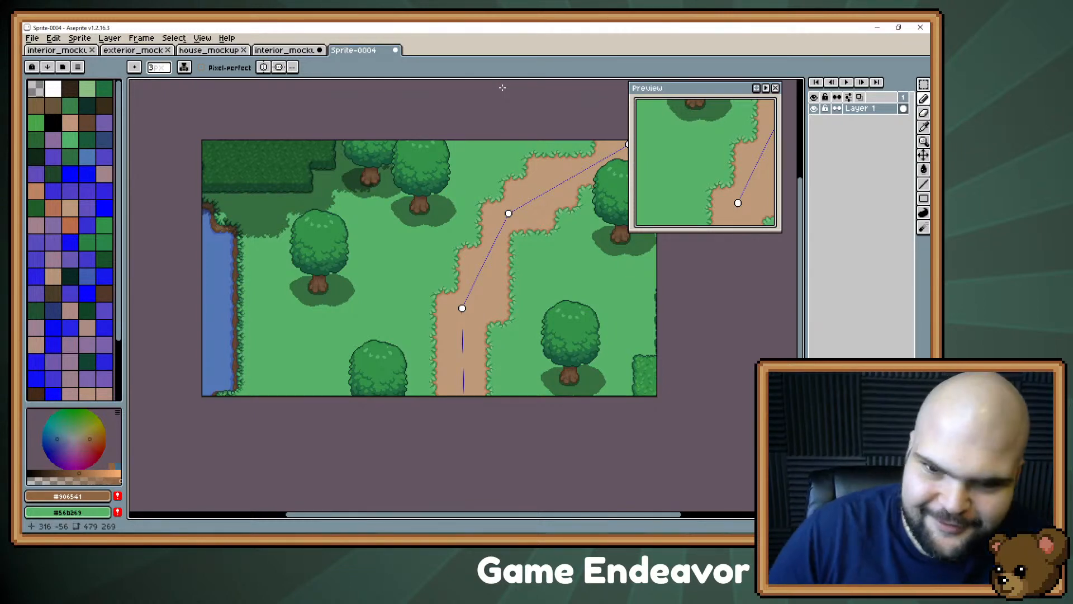
{"action": "scroll", "coordinate": [435, 196], "scroll_direction": "up", "scroll_amount": 2}
{"action": "left_click_drag", "start_coordinate": [326, 239], "coordinate": [437, 319]}
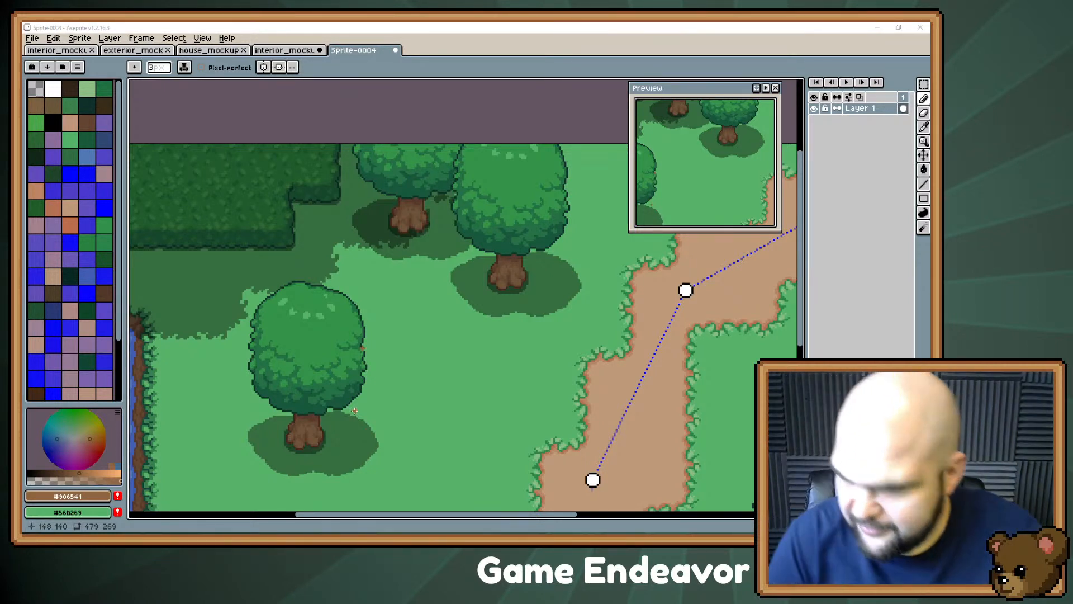
- Load the default palette for the Sprite-0004 mockup
{"action": "scroll", "coordinate": [546, 351], "scroll_direction": "left", "scroll_amount": 3}
{"action": "scroll", "coordinate": [407, 210], "scroll_direction": "down", "scroll_amount": 2}
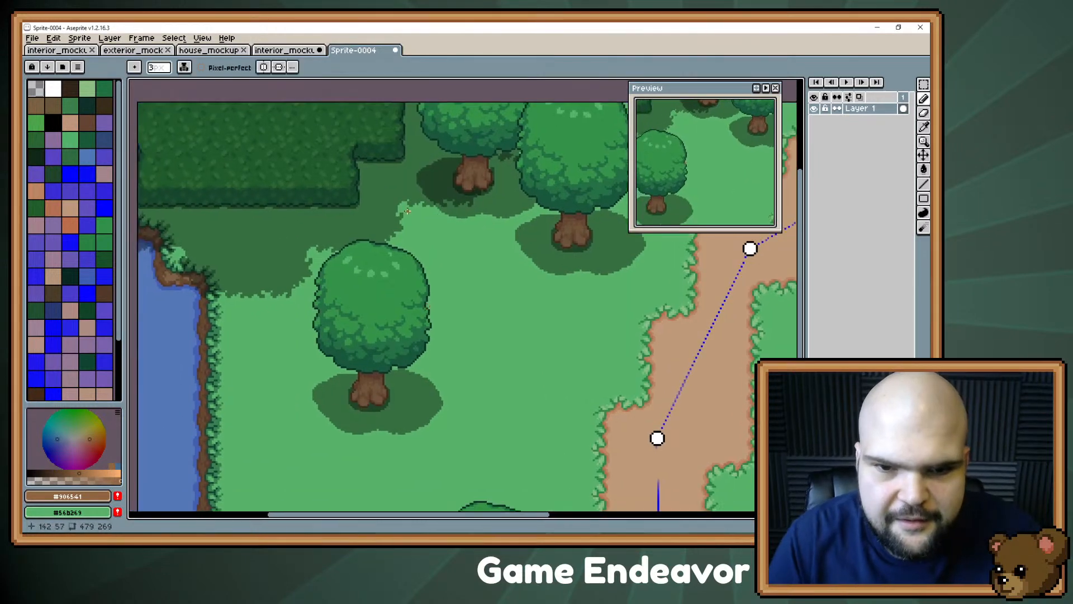
{"action": "scroll", "coordinate": [467, 316], "scroll_direction": "right", "scroll_amount": 2}
{"action": "scroll", "coordinate": [447, 317], "scroll_direction": "down", "scroll_amount": 1}
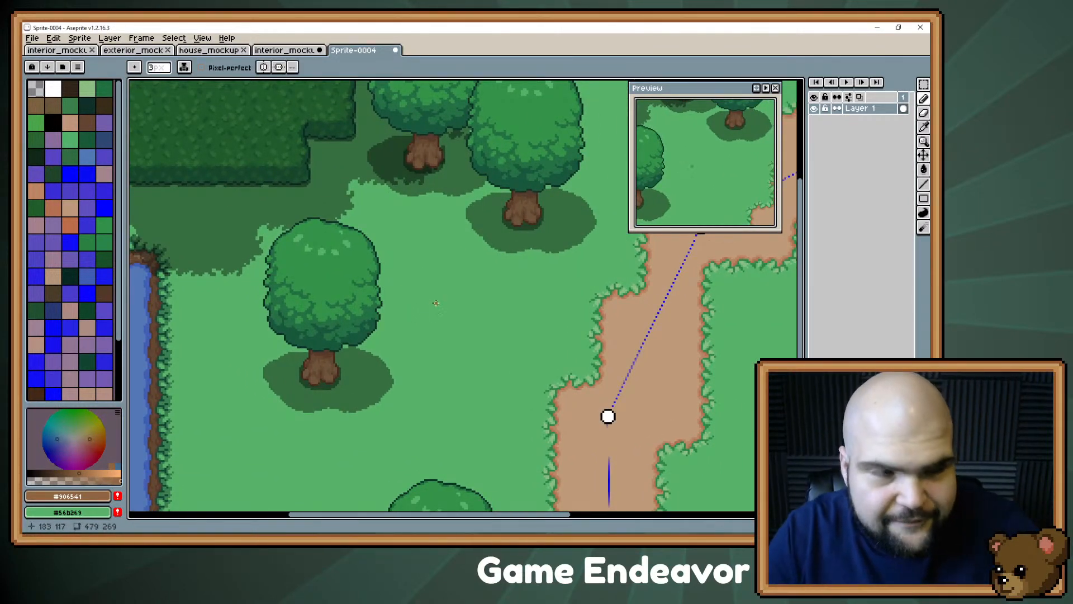
{"action": "scroll", "coordinate": [409, 275], "scroll_direction": "up", "scroll_amount": 1}
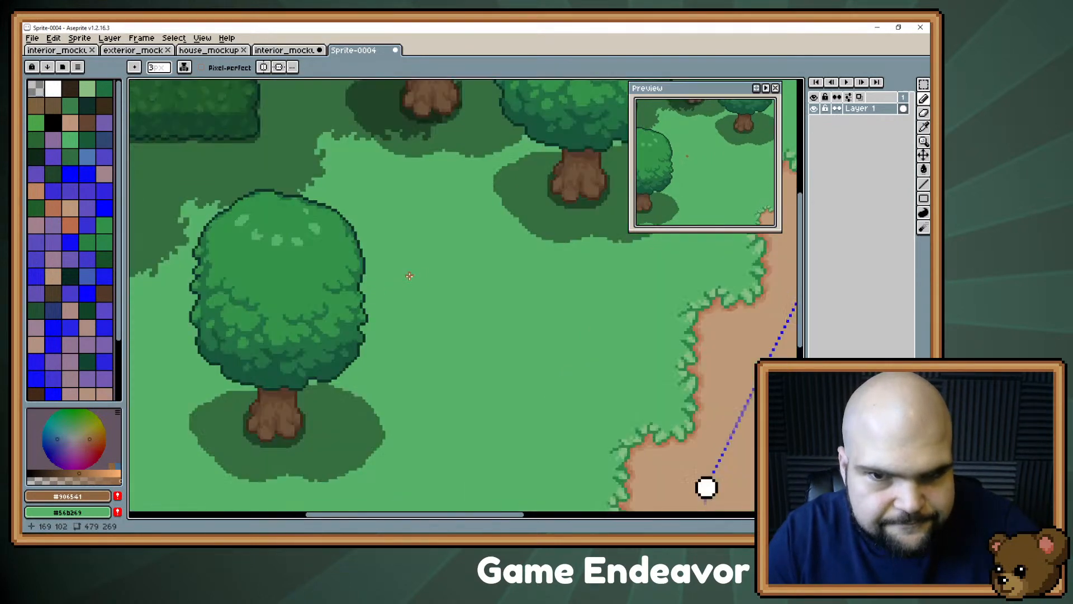
{"action": "left_click_drag", "start_coordinate": [411, 271], "coordinate": [395, 242]}
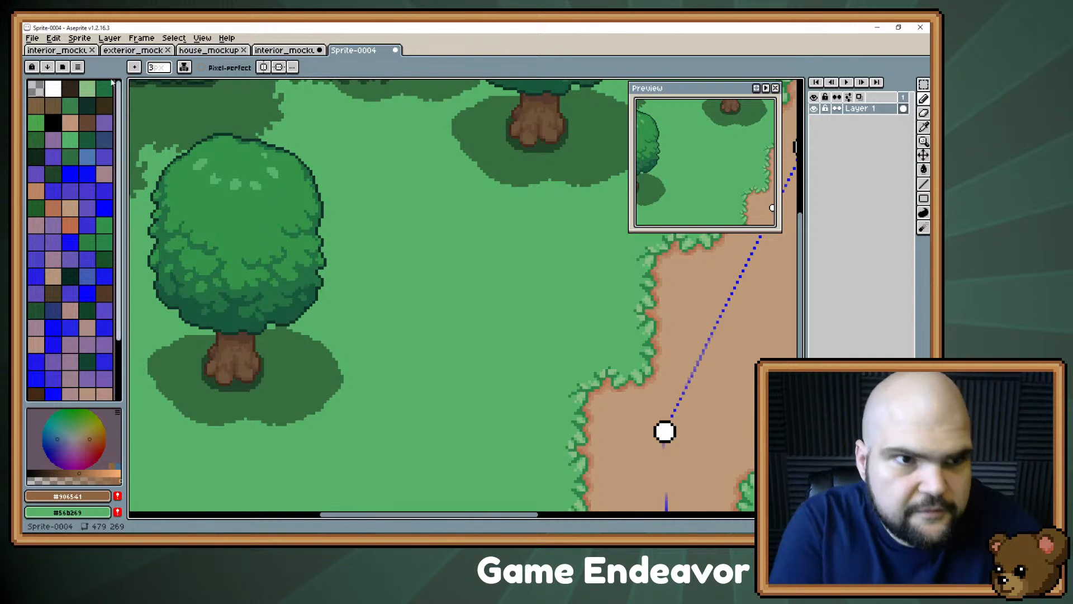
{"action": "left_click", "coordinate": [77, 67]}
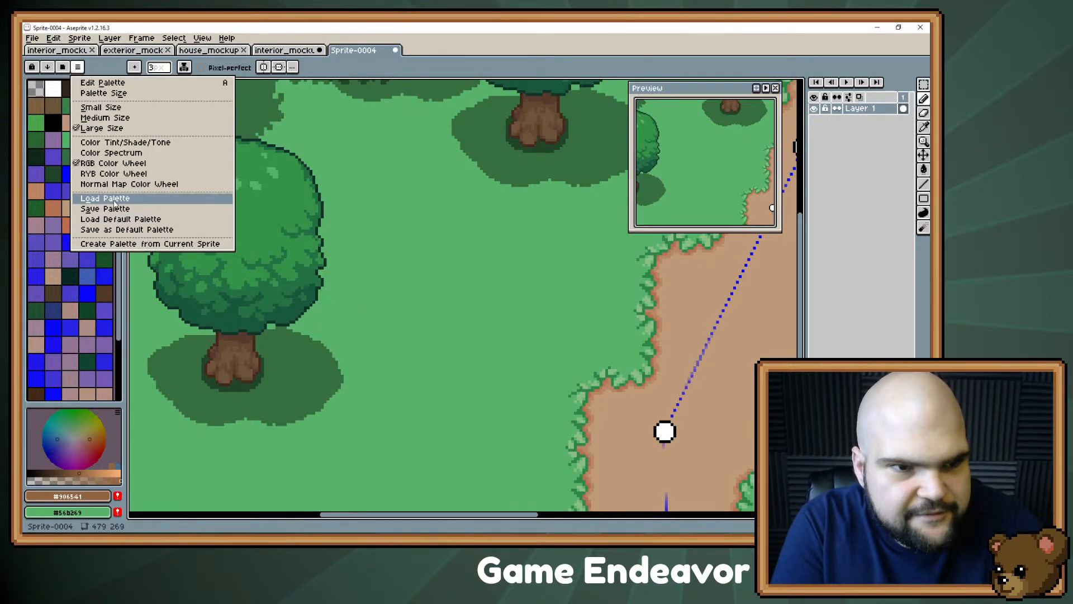
{"action": "left_click", "coordinate": [120, 218]}
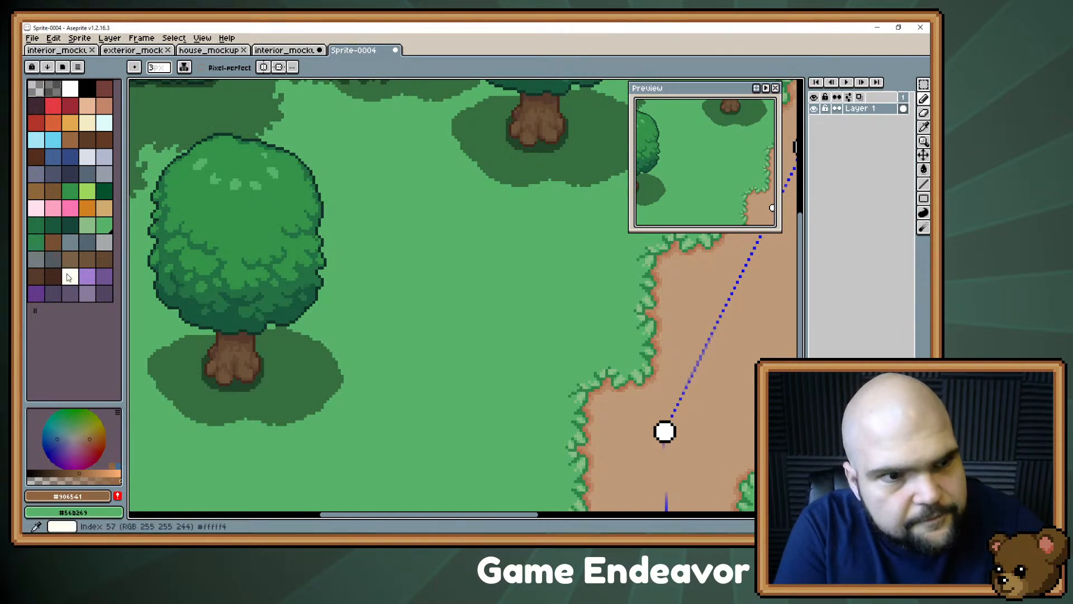
- Sample the brown #634731 from the tree trunk as the foreground colour and return to the Pencil tool
{"action": "left_click_drag", "start_coordinate": [263, 287], "coordinate": [292, 257]}
{"action": "key", "text": "i"}
{"action": "left_click", "coordinate": [293, 285]}
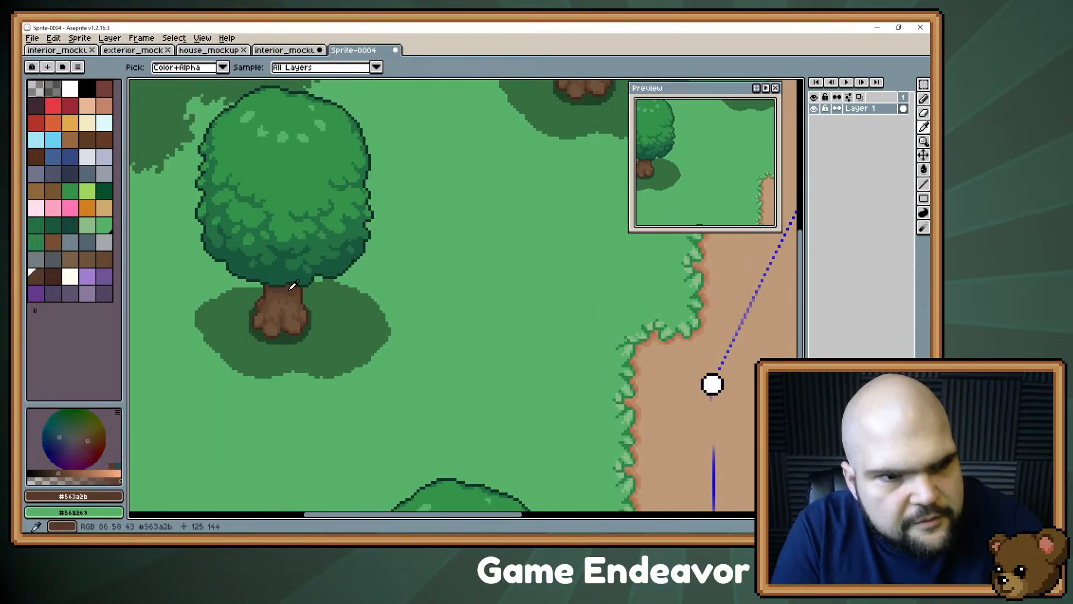
{"action": "left_click", "coordinate": [295, 296]}
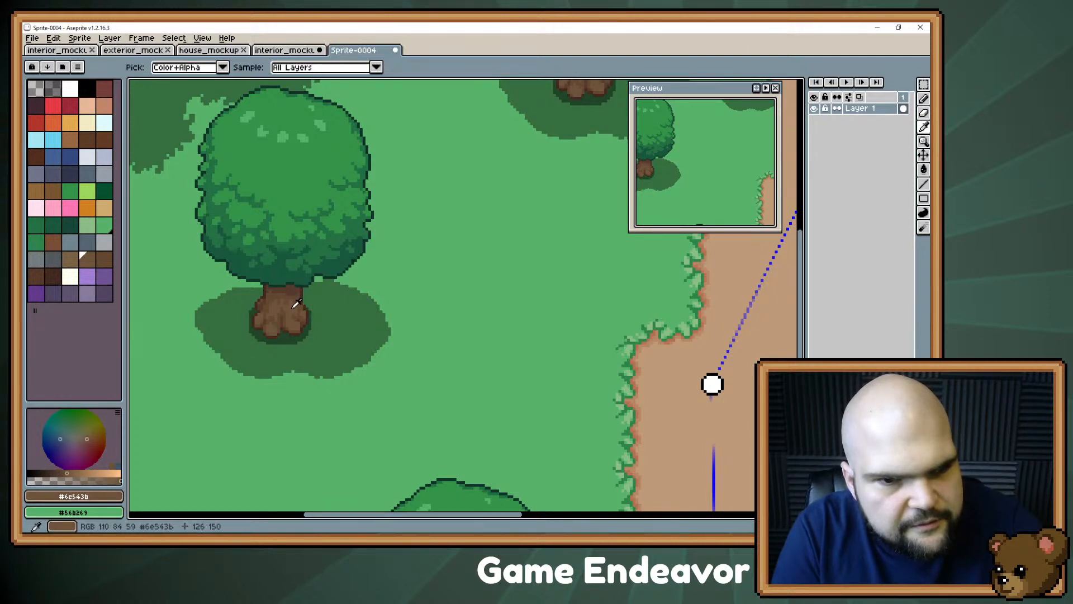
{"action": "left_click", "coordinate": [295, 303]}
{"action": "key", "text": "b"}
{"action": "left_click_drag", "start_coordinate": [431, 276], "coordinate": [371, 313]}
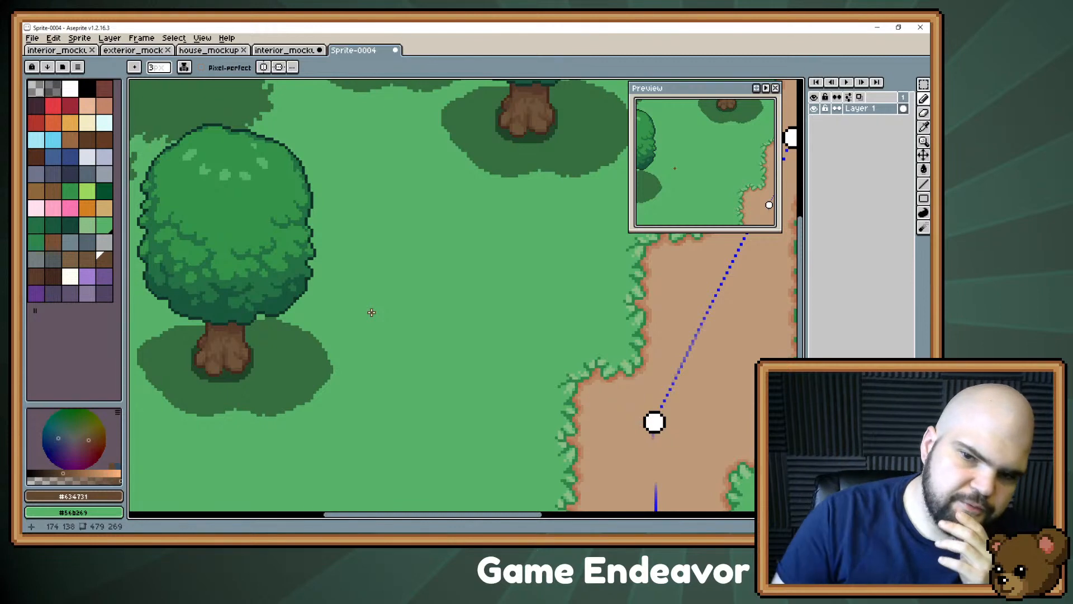
- Open the recent file characters.ase and bring its group of character sprites into view
{"action": "scroll", "coordinate": [369, 312], "scroll_direction": "down", "scroll_amount": 1}
{"action": "scroll", "coordinate": [366, 311], "scroll_direction": "down", "scroll_amount": 1}
{"action": "left_click_drag", "start_coordinate": [464, 309], "coordinate": [400, 275]}
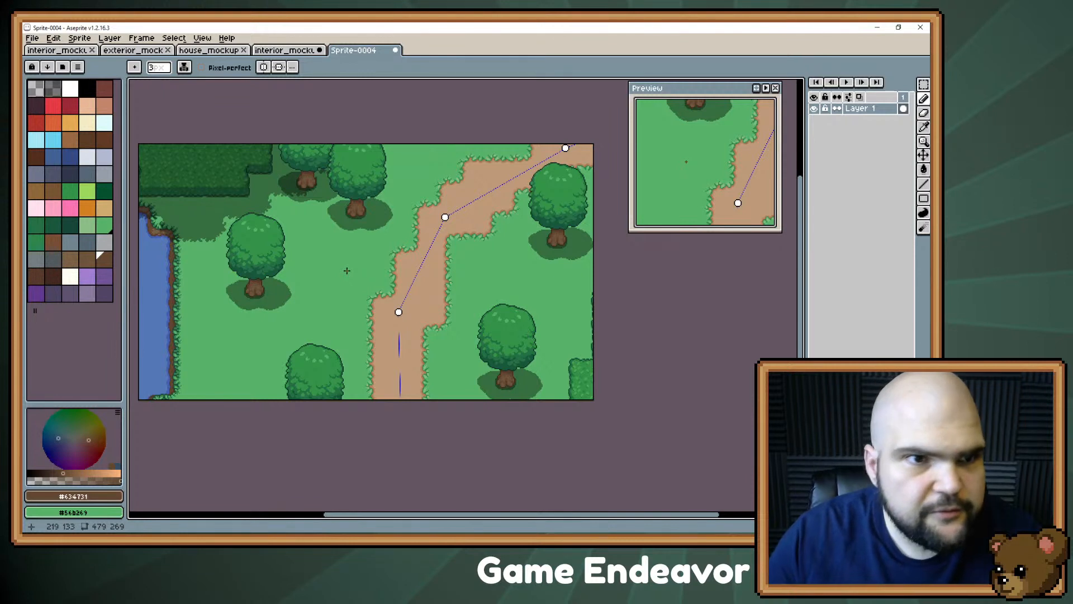
{"action": "left_click", "coordinate": [37, 38]}
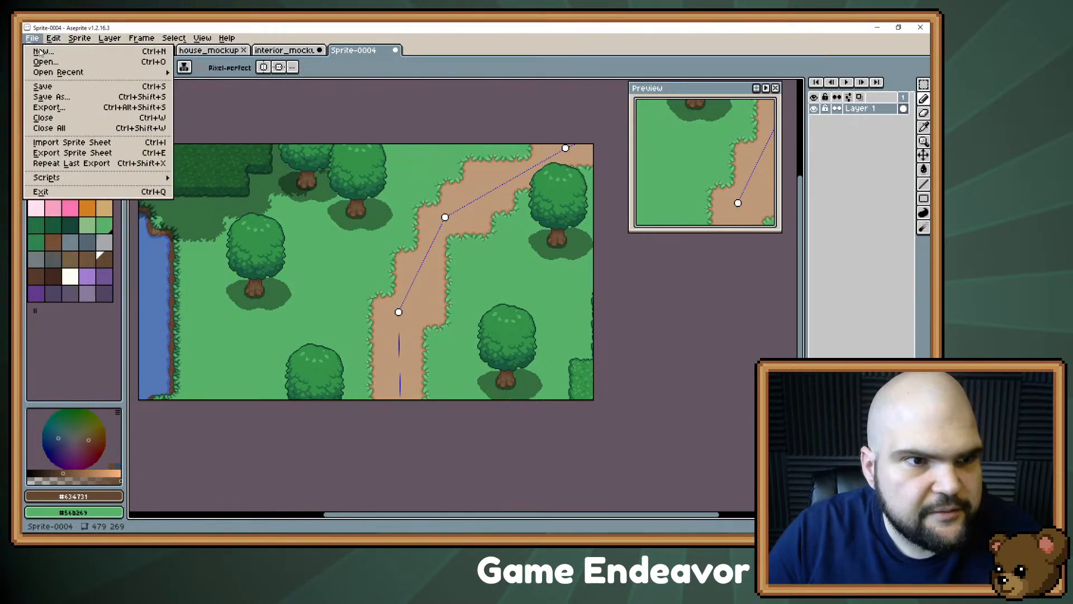
{"action": "mouse_move", "coordinate": [62, 73]}
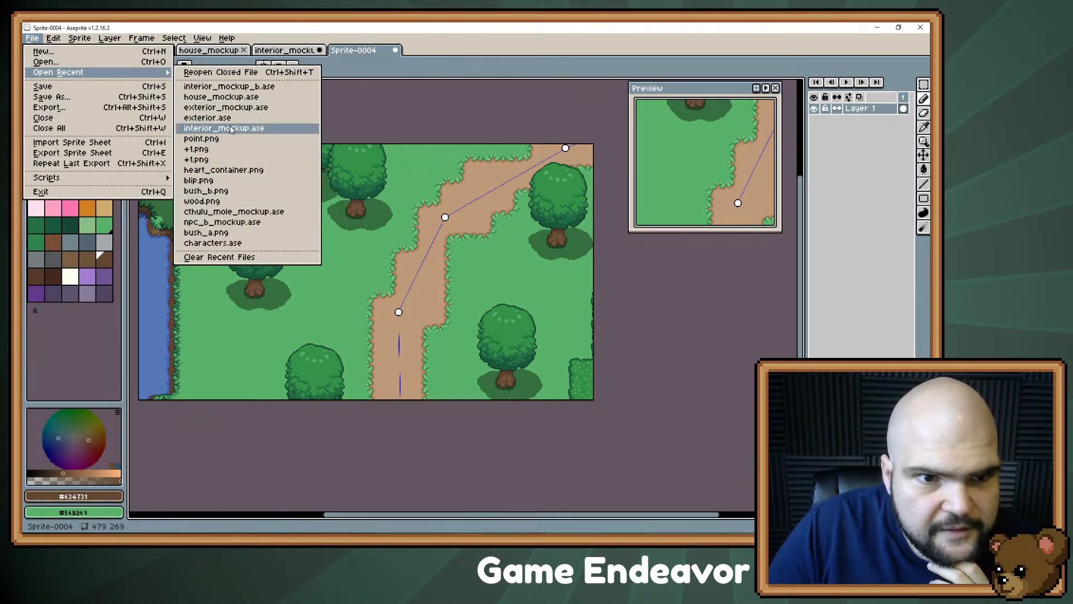
{"action": "left_click", "coordinate": [235, 244]}
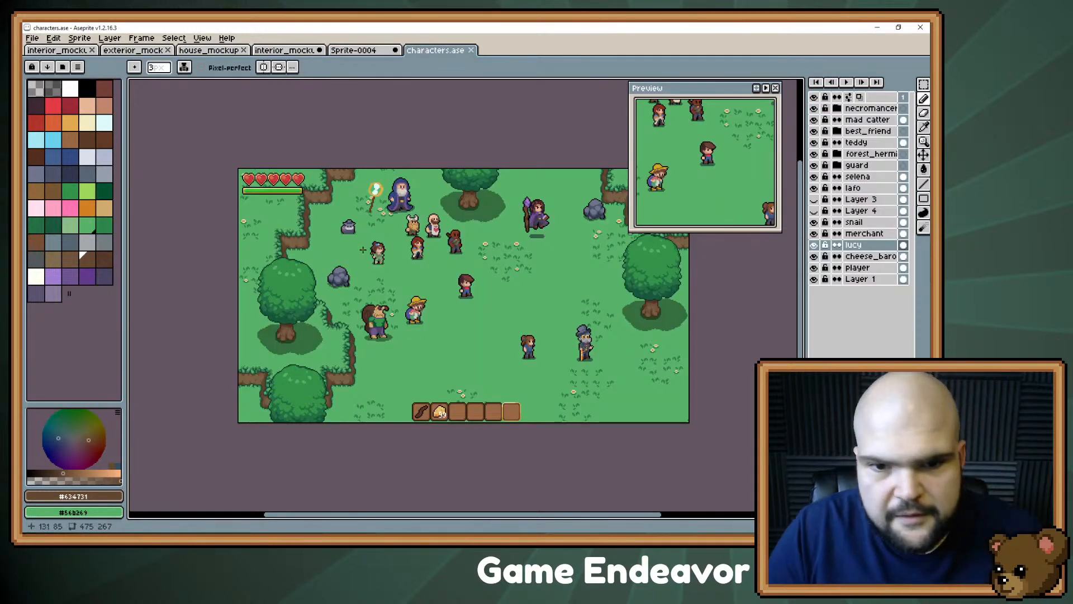
{"action": "scroll", "coordinate": [417, 266], "scroll_direction": "up", "scroll_amount": 2}
{"action": "scroll", "coordinate": [417, 291], "scroll_direction": "right", "scroll_amount": 5}
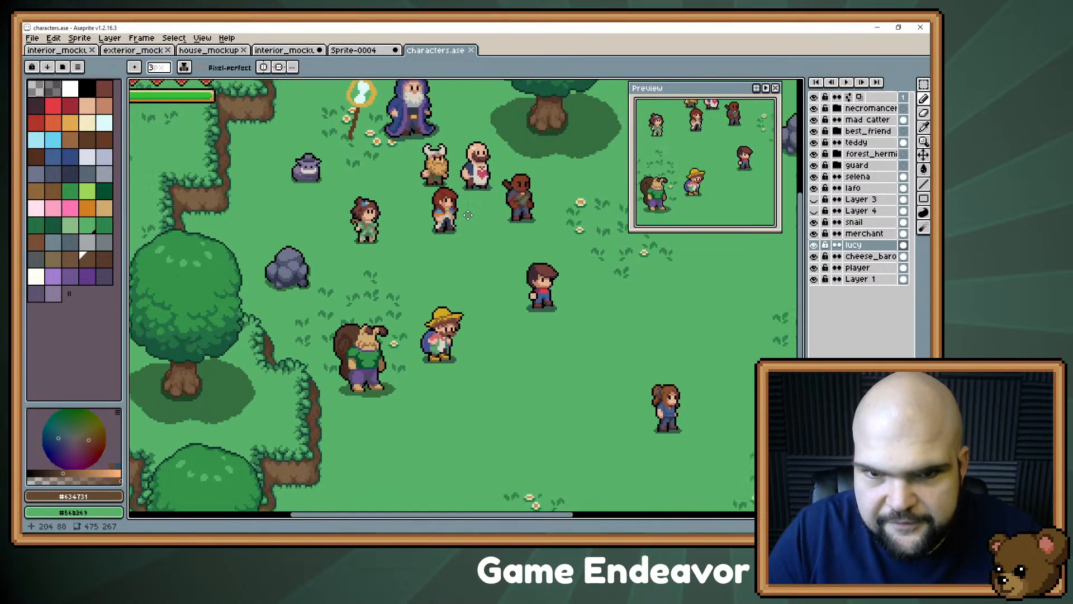
- Copy the dark-haired boy in the red shirt from the player layer using a rectangular selection
{"action": "left_click", "coordinate": [857, 267]}
{"action": "key", "text": "m"}
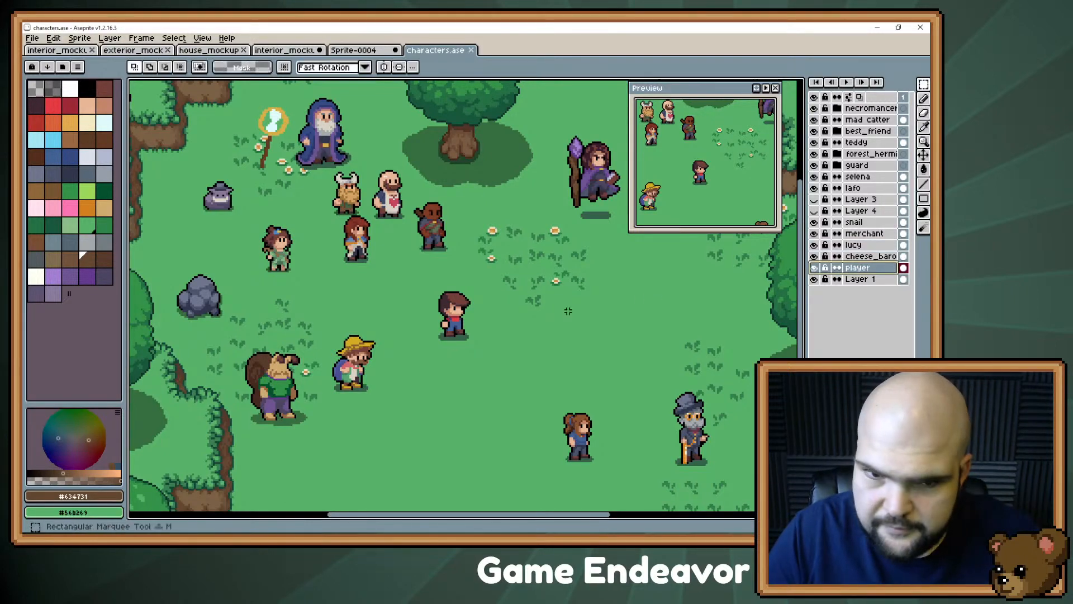
{"action": "left_click_drag", "start_coordinate": [411, 279], "coordinate": [495, 349]}
{"action": "key", "text": "ctrl+c"}
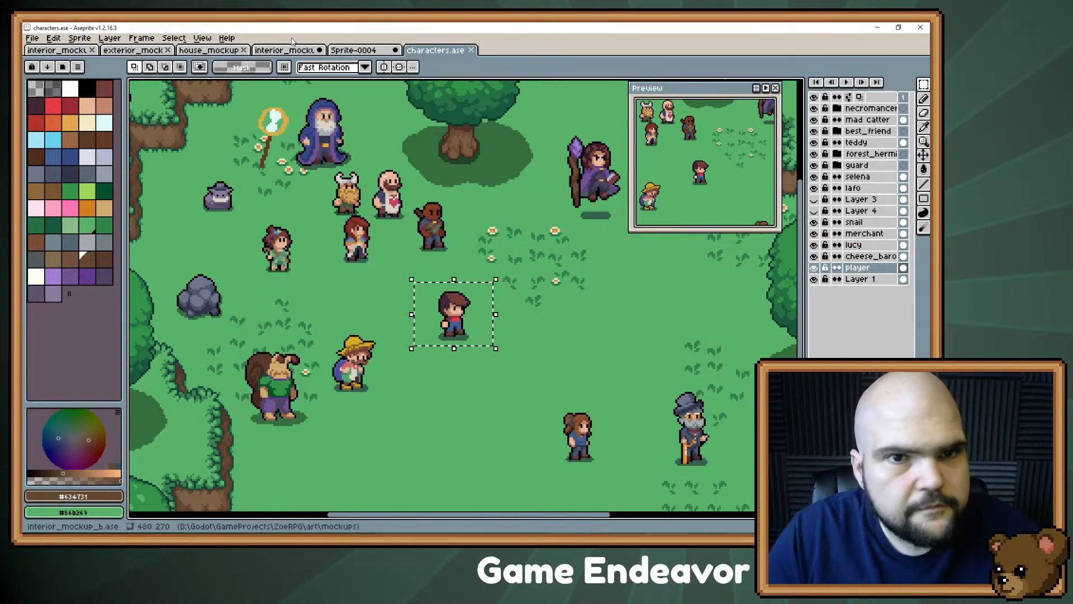
- Paste the player character onto a new layer in Sprite-0004 and position it on the grass beside the path
{"action": "key", "text": "ctrl+shift+Tab"}
{"action": "key", "text": "ctrl+v"}
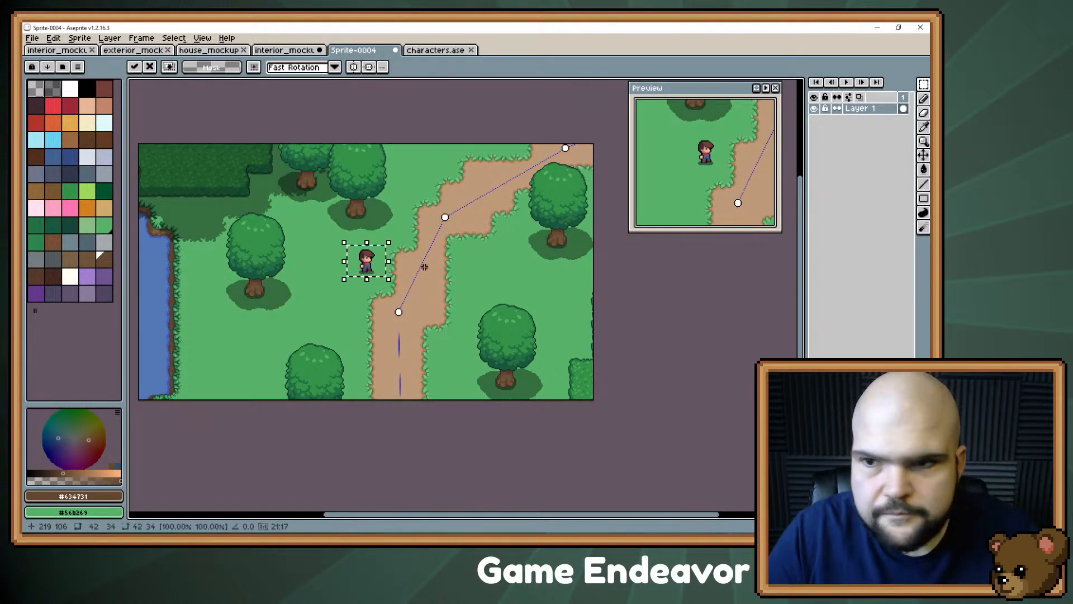
{"action": "key", "text": "Escape"}
{"action": "key", "text": "shift+n"}
{"action": "key", "text": "ctrl+v"}
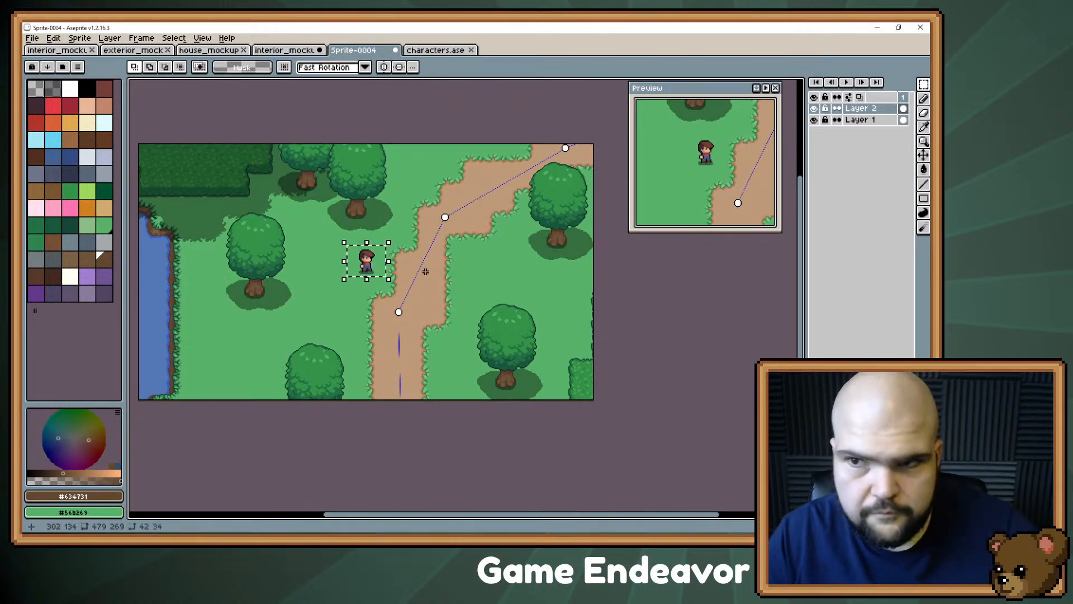
{"action": "scroll", "coordinate": [362, 266], "scroll_direction": "up", "scroll_amount": 1}
{"action": "mouse_move", "coordinate": [362, 267]}
{"action": "left_mouse_down"}
{"action": "mouse_move", "coordinate": [377, 271]}
{"action": "mouse_move", "coordinate": [352, 256]}
{"action": "left_mouse_up"}
{"action": "key", "text": "Return"}
- Copy the bearded man in the heart apron from the teddy layer of characters.ase using a rectangular selection
{"action": "left_click", "coordinate": [438, 51]}
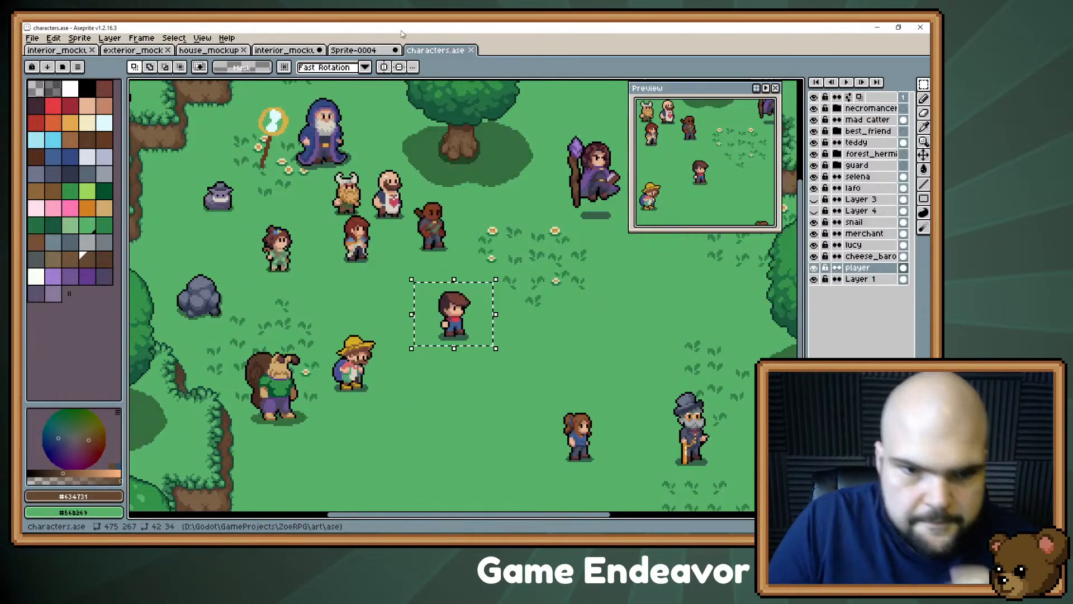
{"action": "left_click_drag", "start_coordinate": [442, 260], "coordinate": [416, 271]}
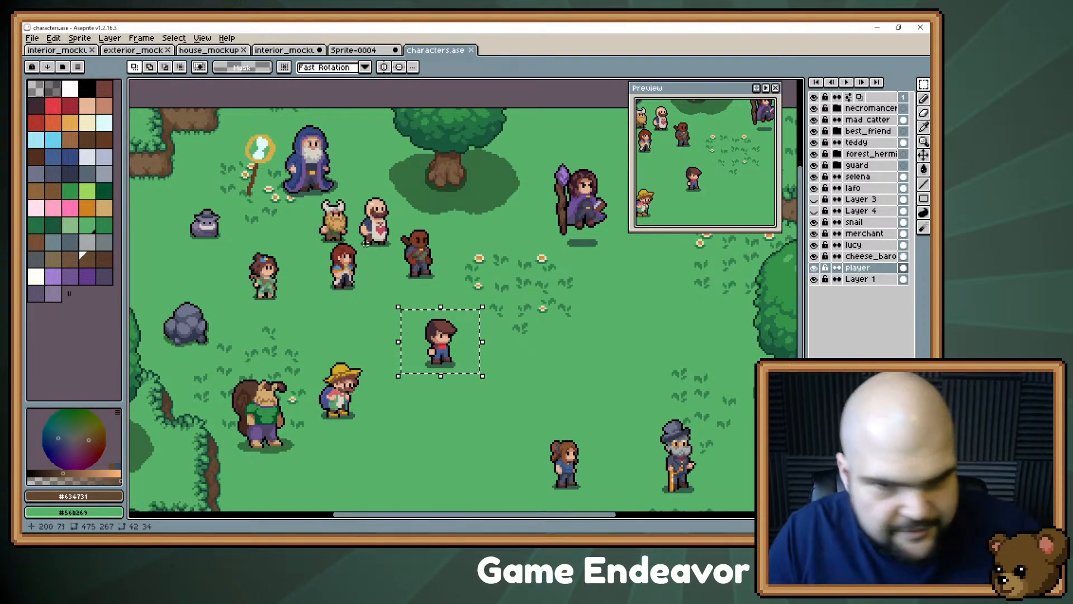
{"action": "left_click_drag", "start_coordinate": [354, 189], "coordinate": [339, 271]}
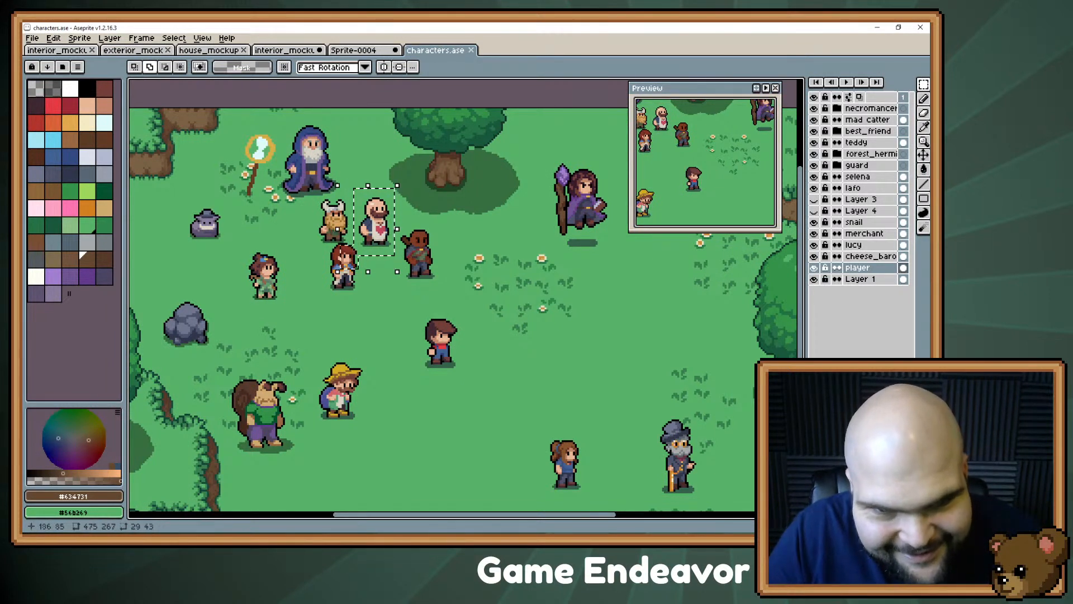
{"action": "key", "text": "ctrl+z"}
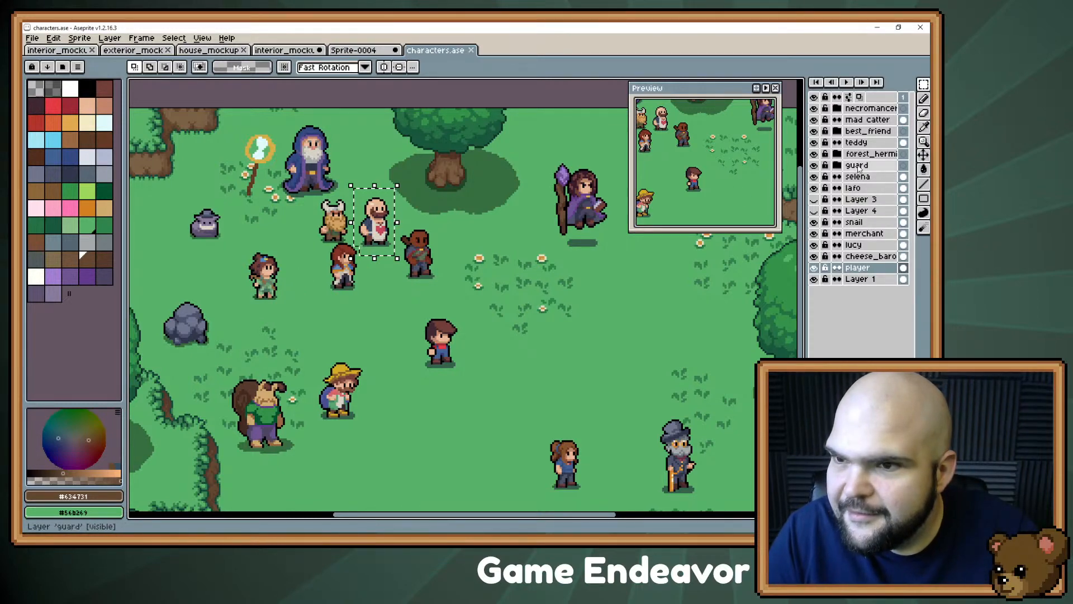
{"action": "left_click", "coordinate": [856, 142]}
{"action": "key", "text": "ctrl+c"}
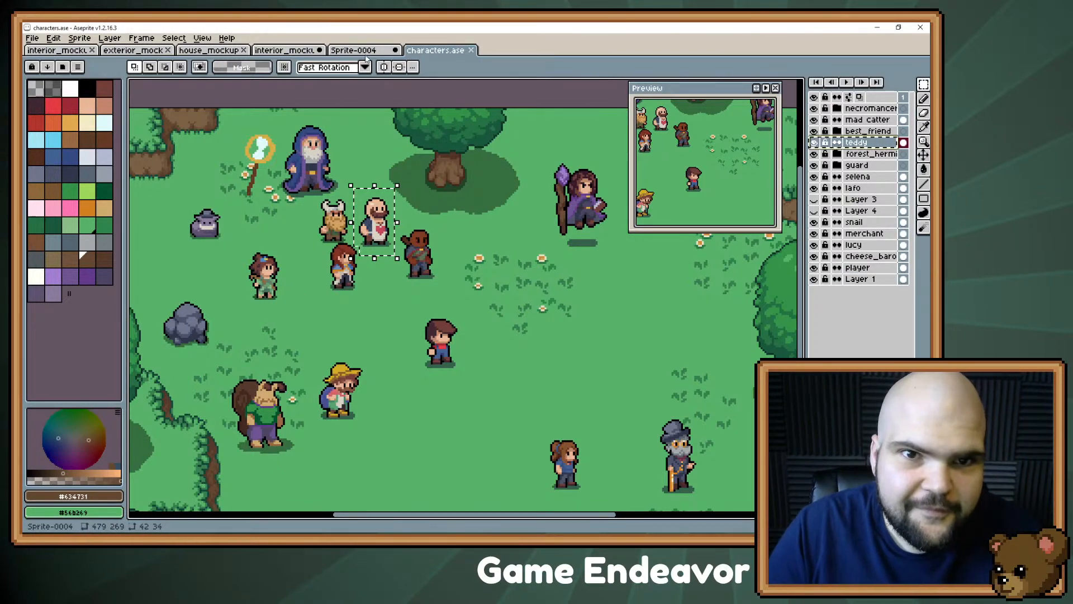
- Try to paste the copied bearded man straight into Sprite-0004 as a layer
{"action": "left_click", "coordinate": [353, 50]}
{"action": "key", "text": "ctrl+v"}
{"action": "key", "text": "ctrl+z"}
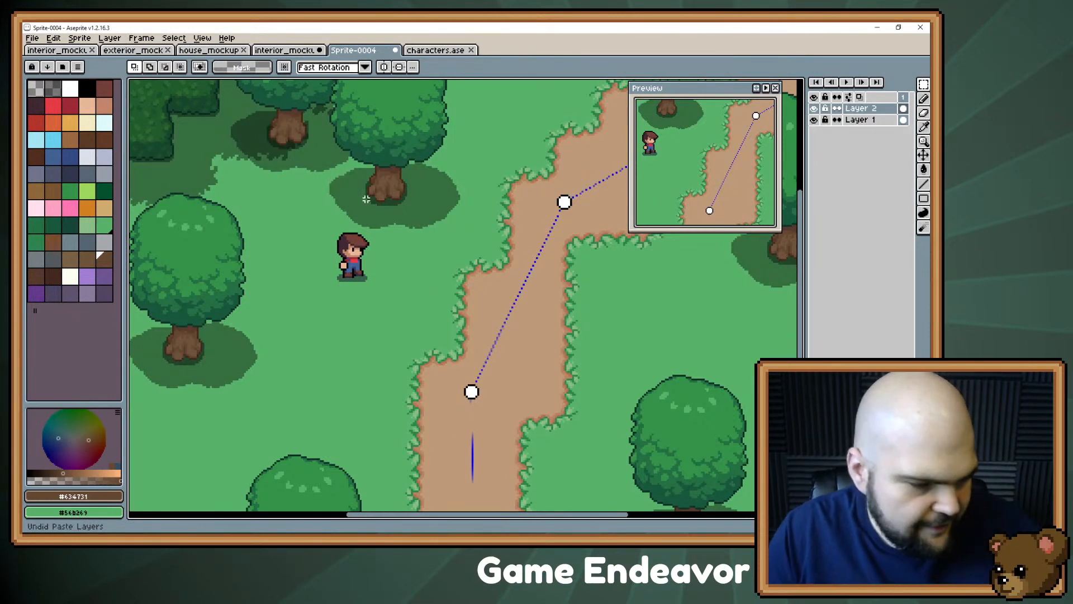
{"action": "scroll", "coordinate": [410, 223], "scroll_direction": "down", "scroll_amount": 1}
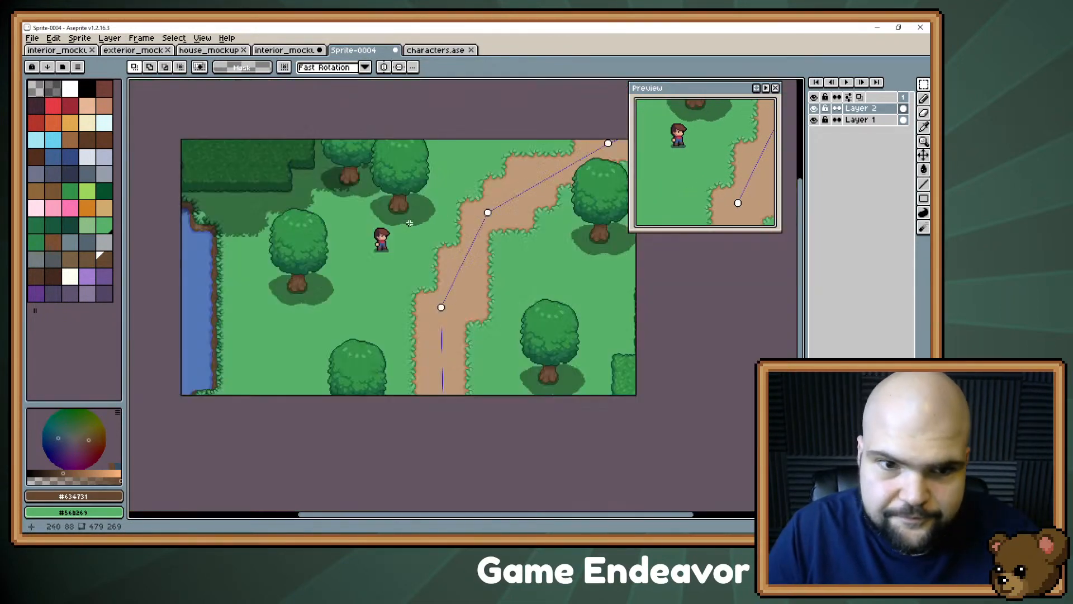
{"action": "left_click", "coordinate": [859, 108]}
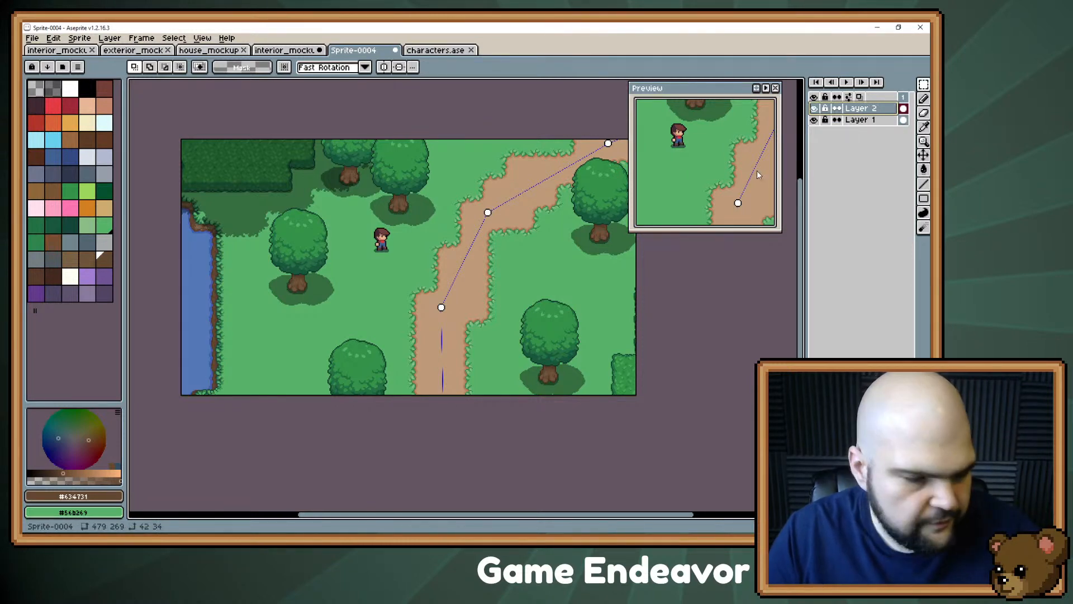
{"action": "left_click_drag", "start_coordinate": [509, 190], "coordinate": [586, 276]}
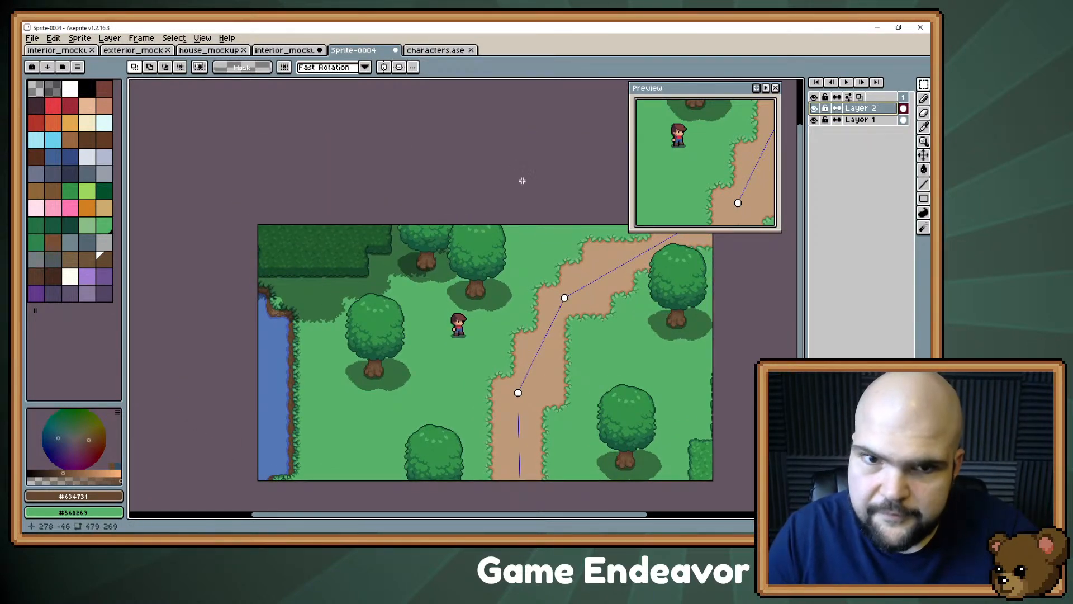
- Paste the bearded man from characters.ase onto a new layer in Sprite-0004 and place him on the grass beside the boy
{"action": "left_click", "coordinate": [433, 50]}
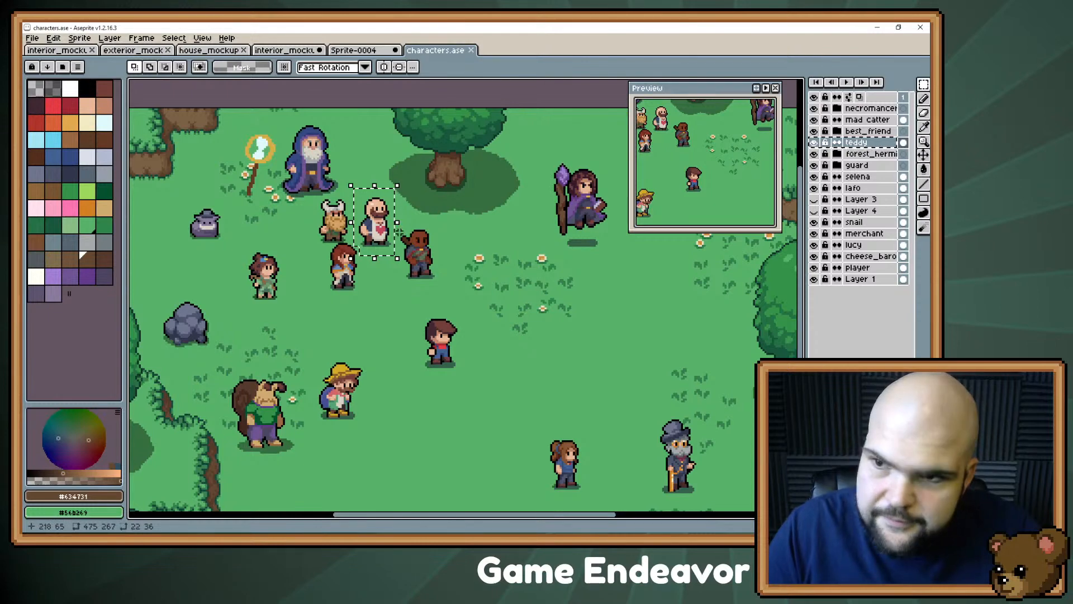
{"action": "left_click", "coordinate": [354, 50]}
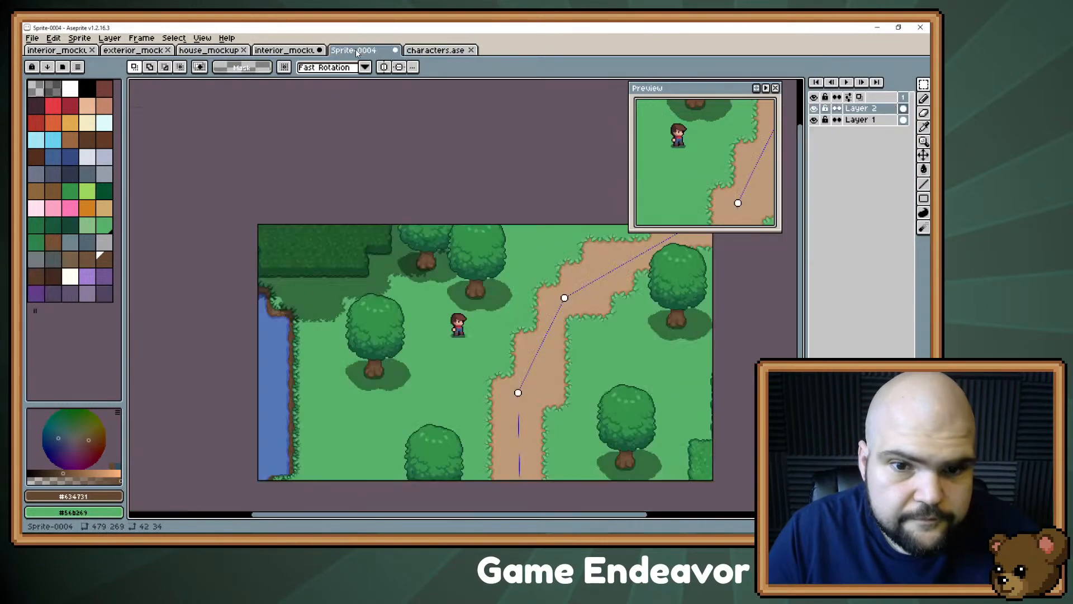
{"action": "key", "text": "shift+n"}
{"action": "key", "text": "ctrl+v"}
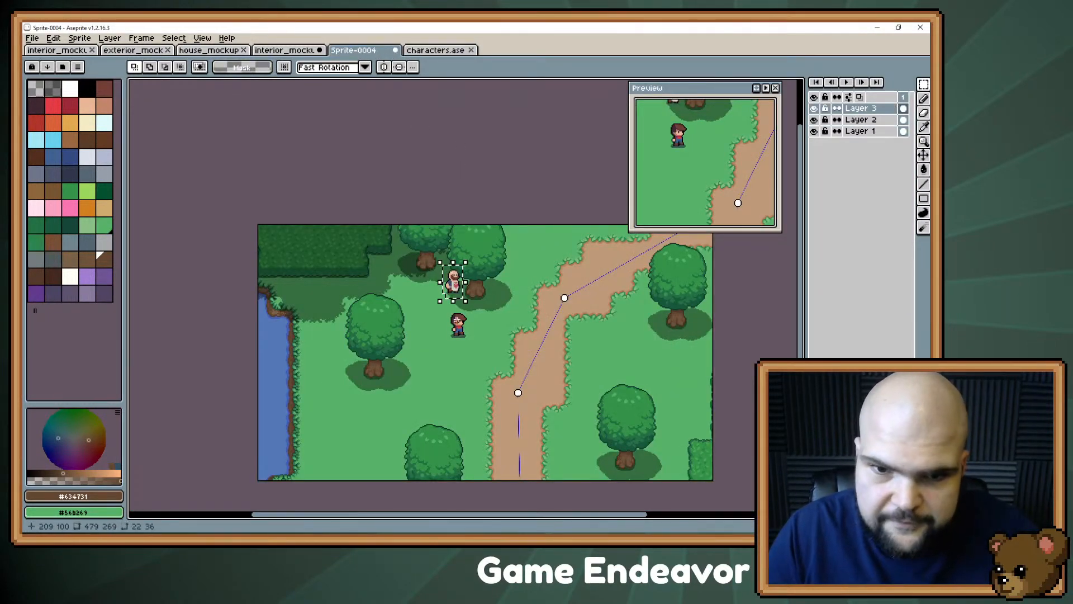
{"action": "scroll", "coordinate": [457, 323], "scroll_direction": "up", "scroll_amount": 2}
{"action": "left_click_drag", "start_coordinate": [445, 233], "coordinate": [403, 298]}
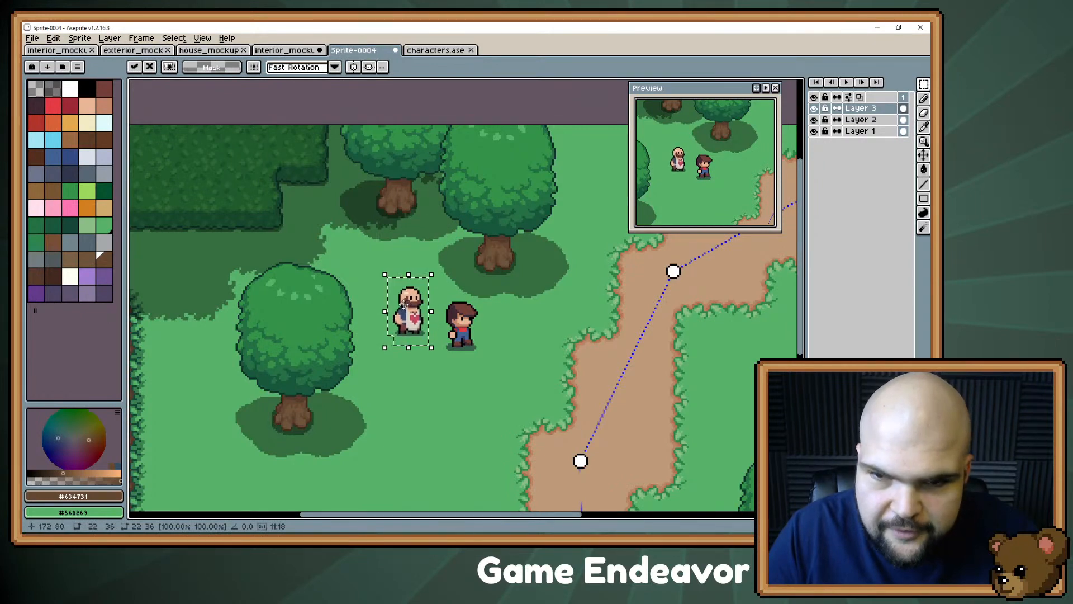
{"action": "key", "text": "Return"}
- Select the guard character in characters.ase with a rectangular selection and copy it from the guard group
{"action": "key", "text": "ctrl+Tab"}
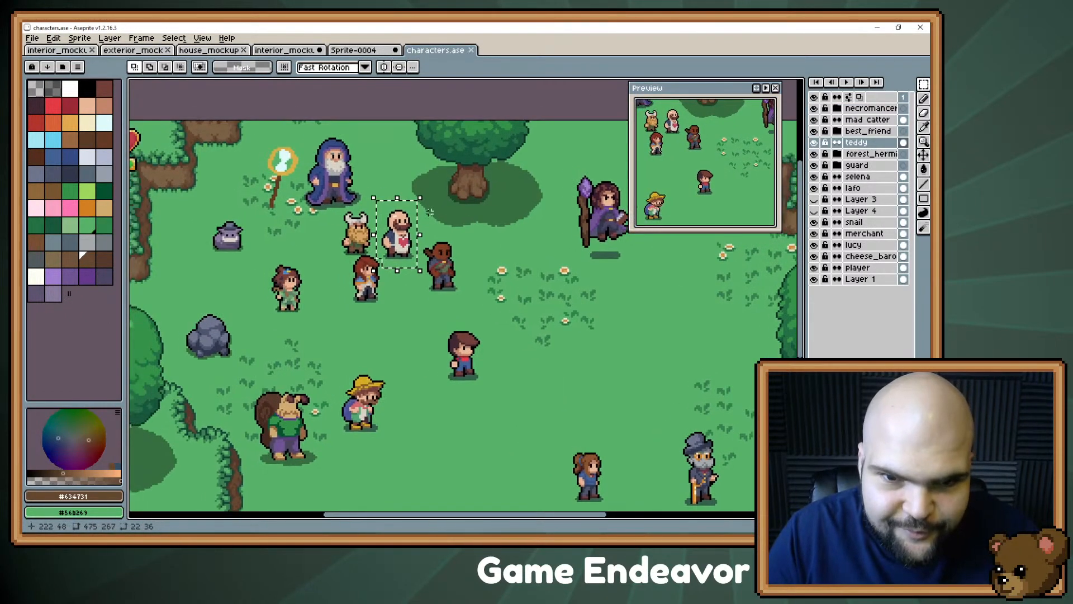
{"action": "left_click_drag", "start_coordinate": [426, 198], "coordinate": [469, 299]}
{"action": "key", "text": "ctrl+d"}
{"action": "left_click", "coordinate": [857, 165]}
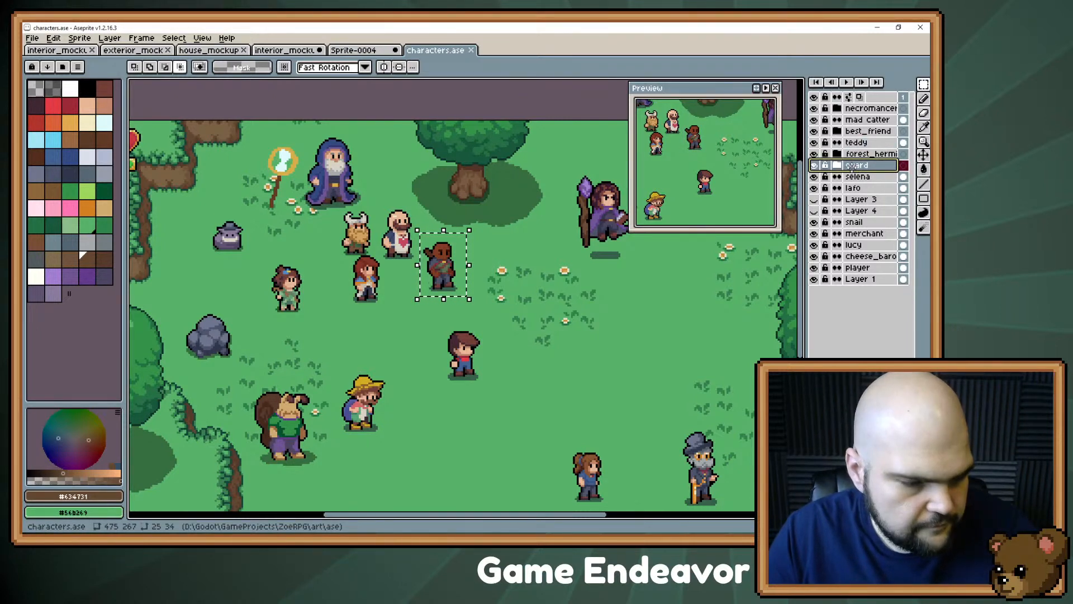
{"action": "key", "text": "ctrl+c"}
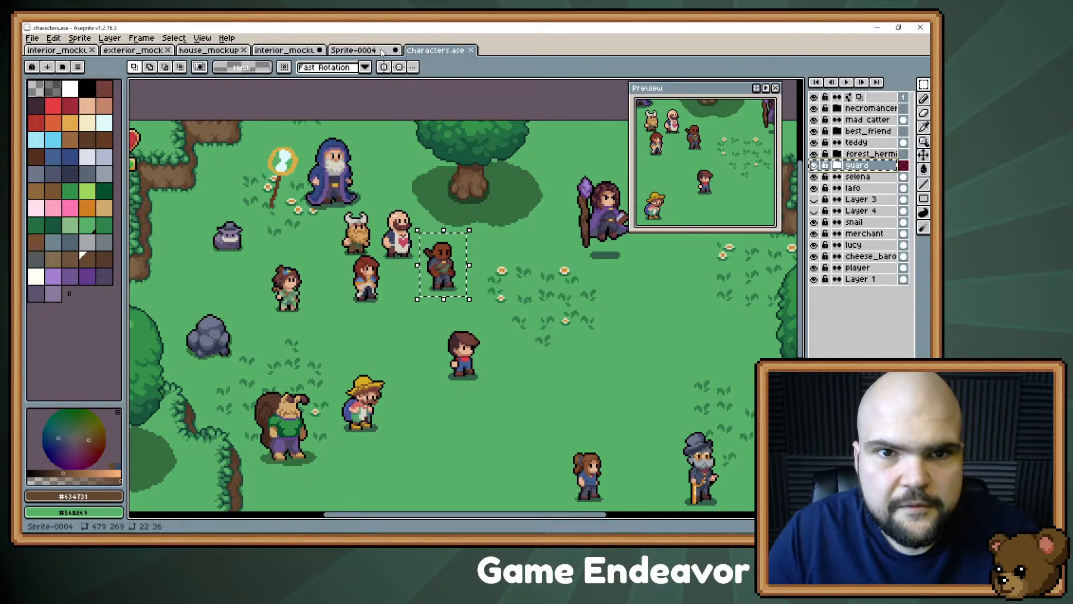
{"action": "left_click", "coordinate": [354, 50]}
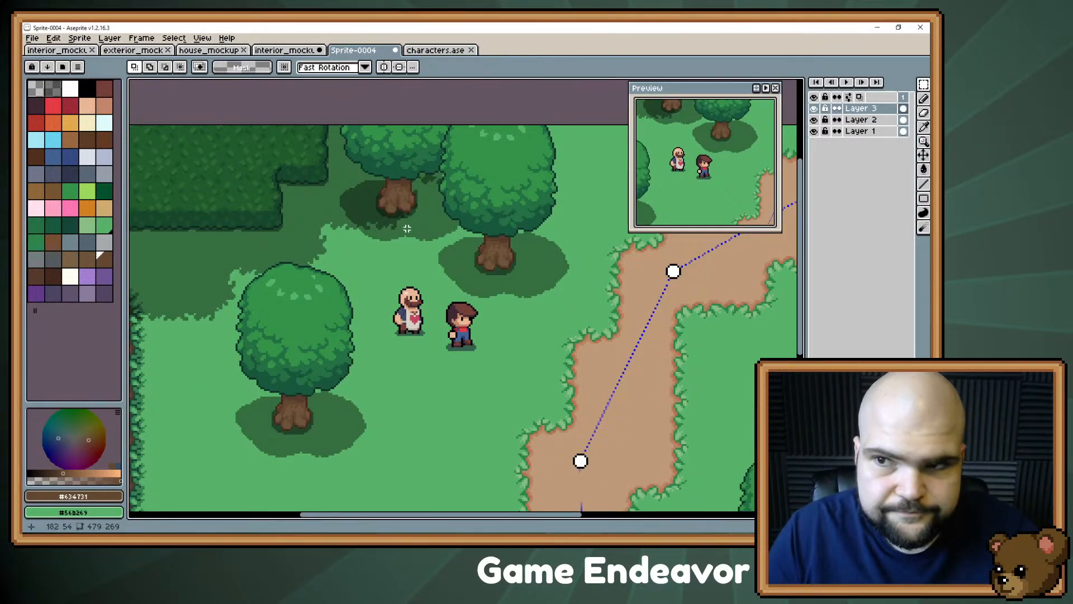
{"action": "scroll", "coordinate": [411, 242], "scroll_direction": "down", "scroll_amount": 2}
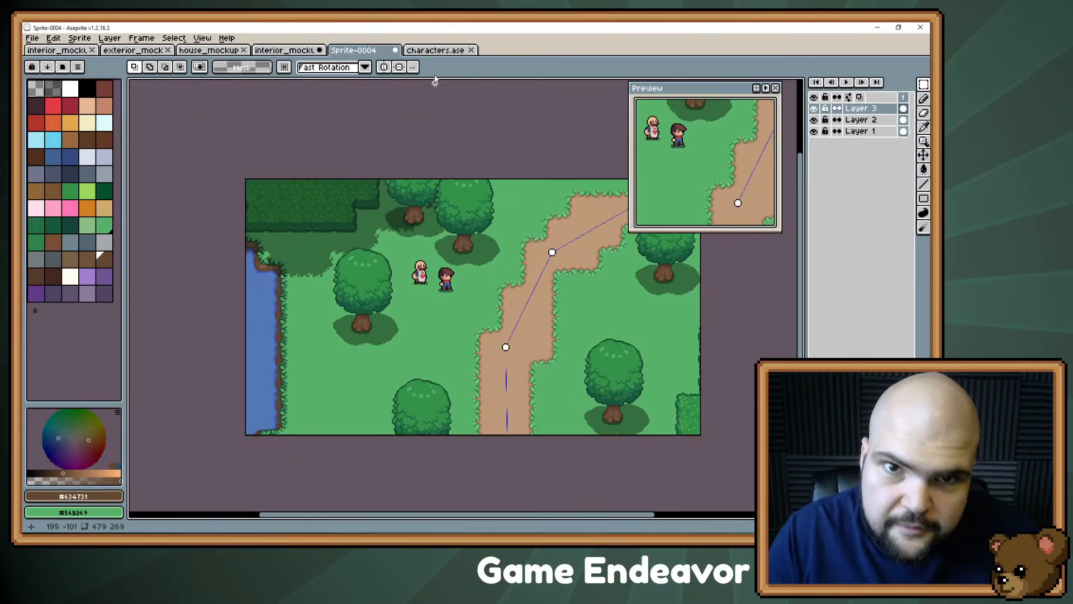
- Expand the guard group in characters.ase, check its layers' visibility, and copy the guard from Layer 2 and the guard layer together
{"action": "left_click", "coordinate": [439, 52]}
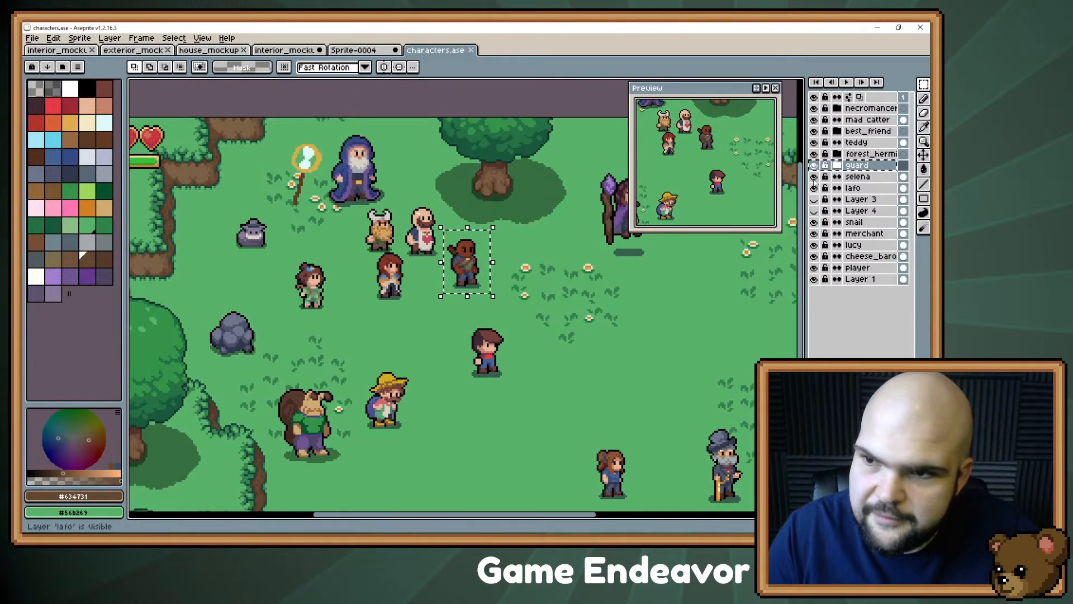
{"action": "left_click", "coordinate": [836, 165]}
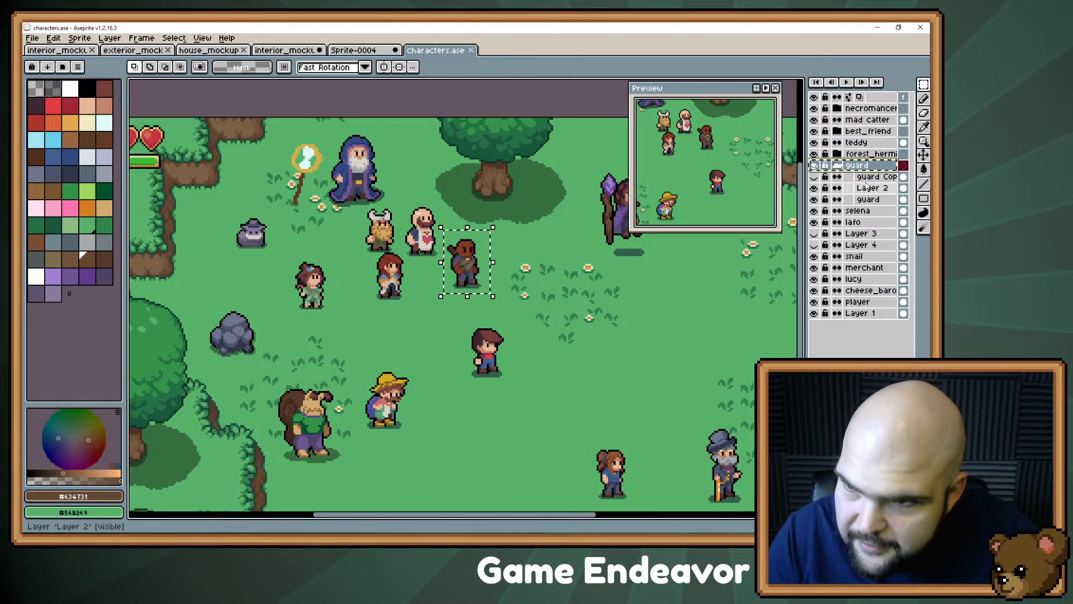
{"action": "left_click", "coordinate": [814, 199]}
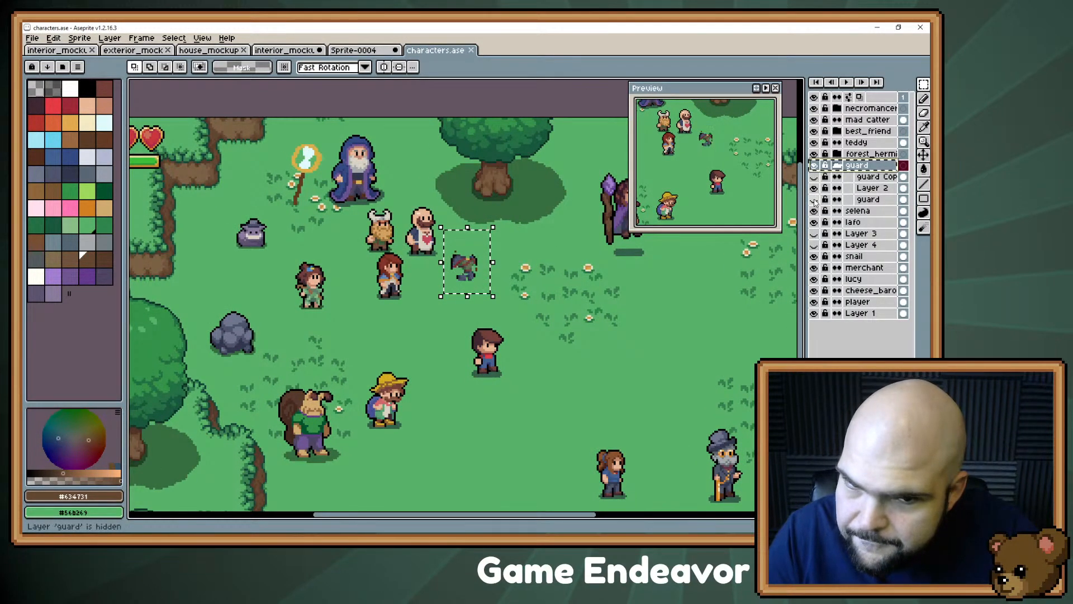
{"action": "left_click", "coordinate": [813, 199]}
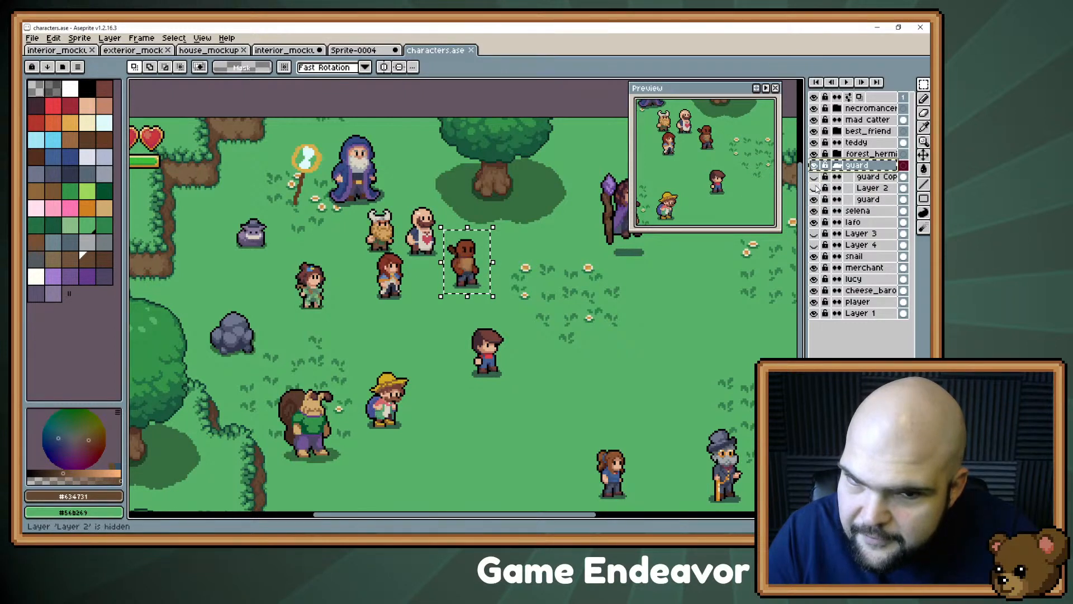
{"action": "left_click", "coordinate": [869, 191]}
{"action": "left_click", "coordinate": [868, 199], "text": "shift"}
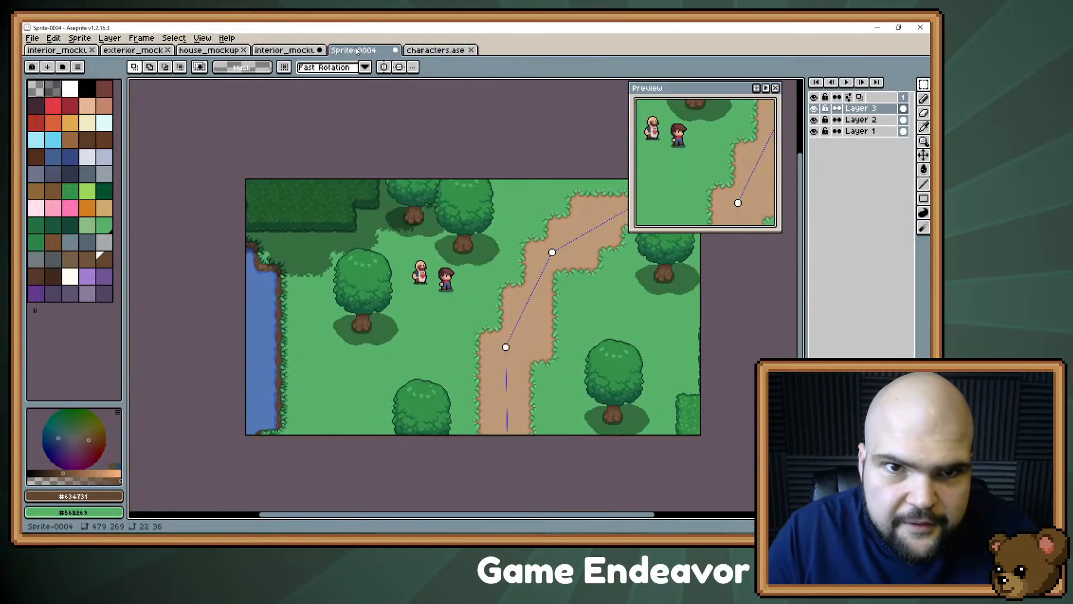
- Paste the guard into Sprite-0004, place him on the grass between the boy and the path, and clear the selection
{"action": "left_click", "coordinate": [354, 49]}
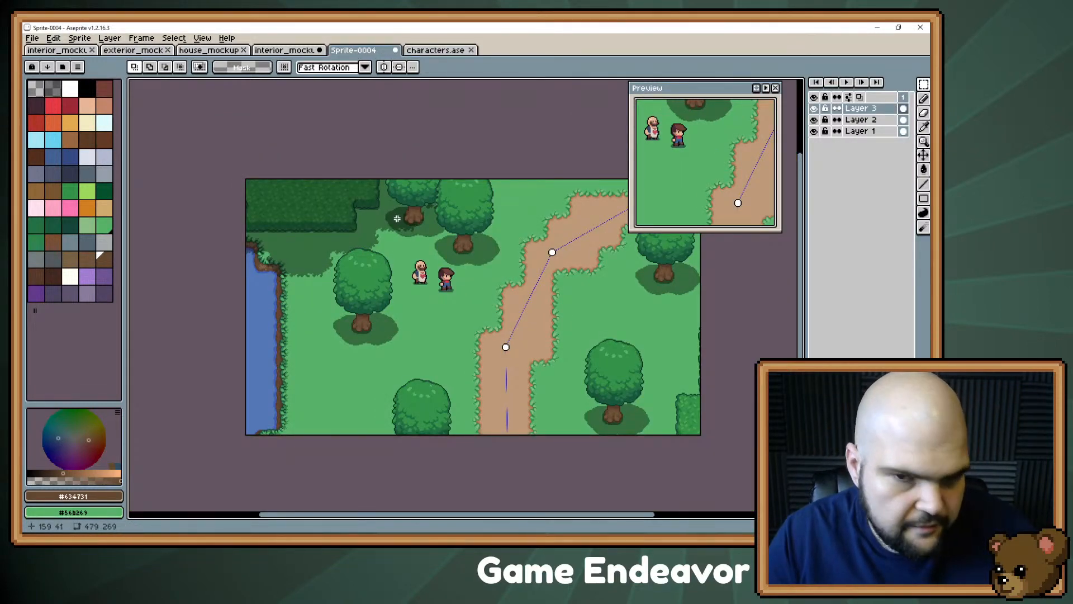
{"action": "key", "text": "ctrl+v"}
{"action": "scroll", "coordinate": [453, 238], "scroll_direction": "up", "scroll_amount": 1}
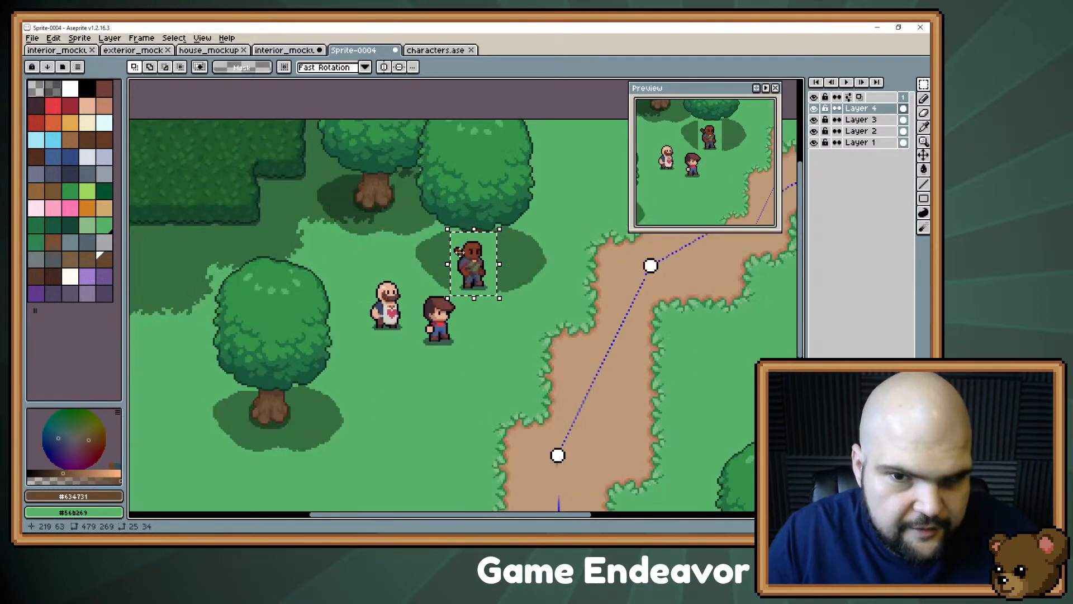
{"action": "left_click_drag", "start_coordinate": [469, 262], "coordinate": [502, 337]}
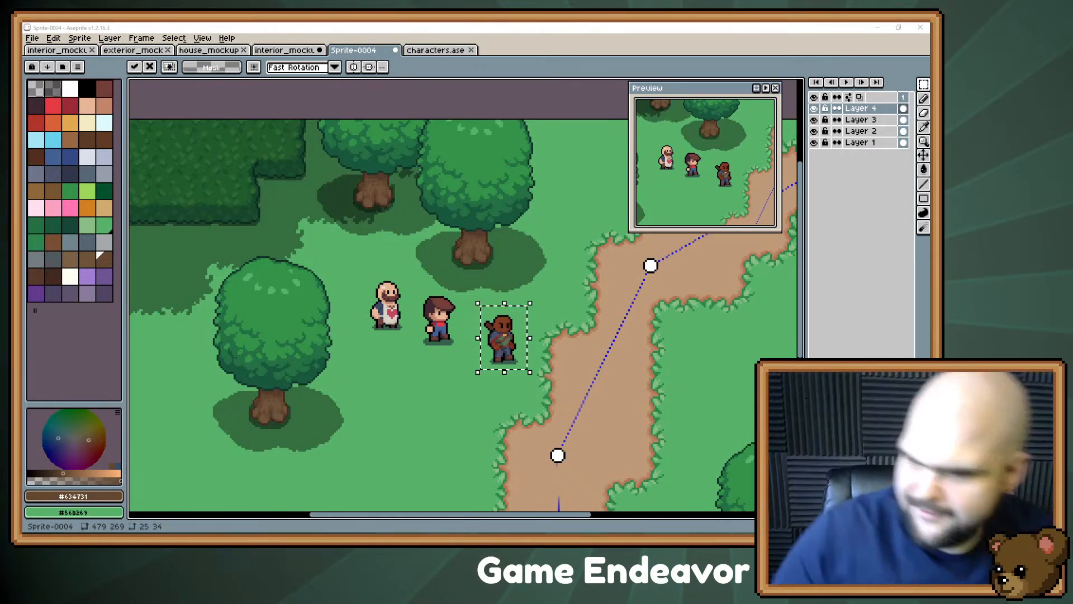
{"action": "left_click_drag", "start_coordinate": [387, 296], "coordinate": [451, 271]}
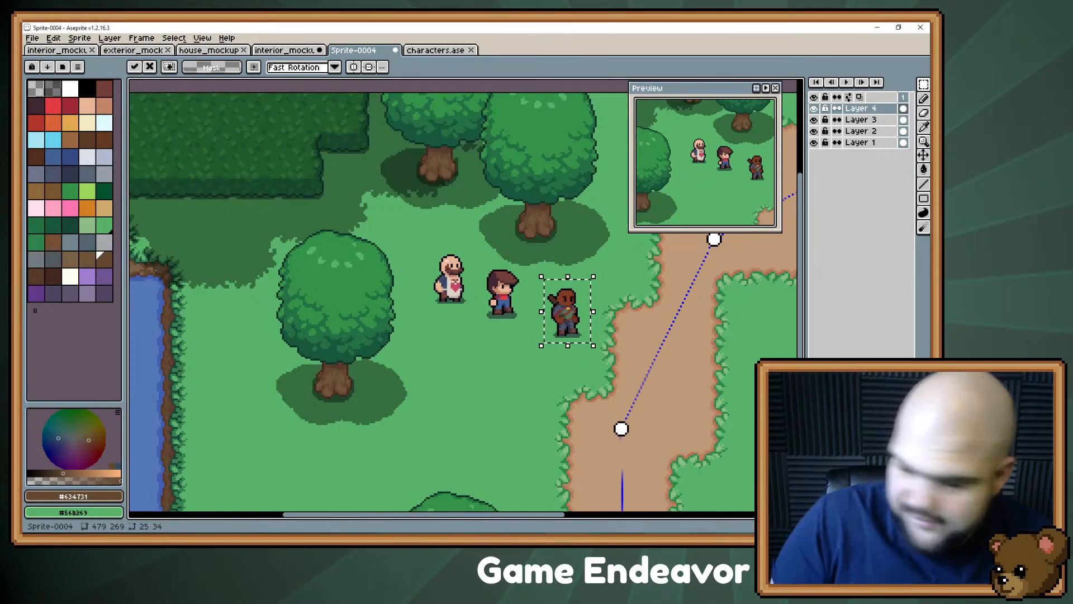
{"action": "key", "text": "ctrl+t"}
{"action": "key", "text": "Escape"}
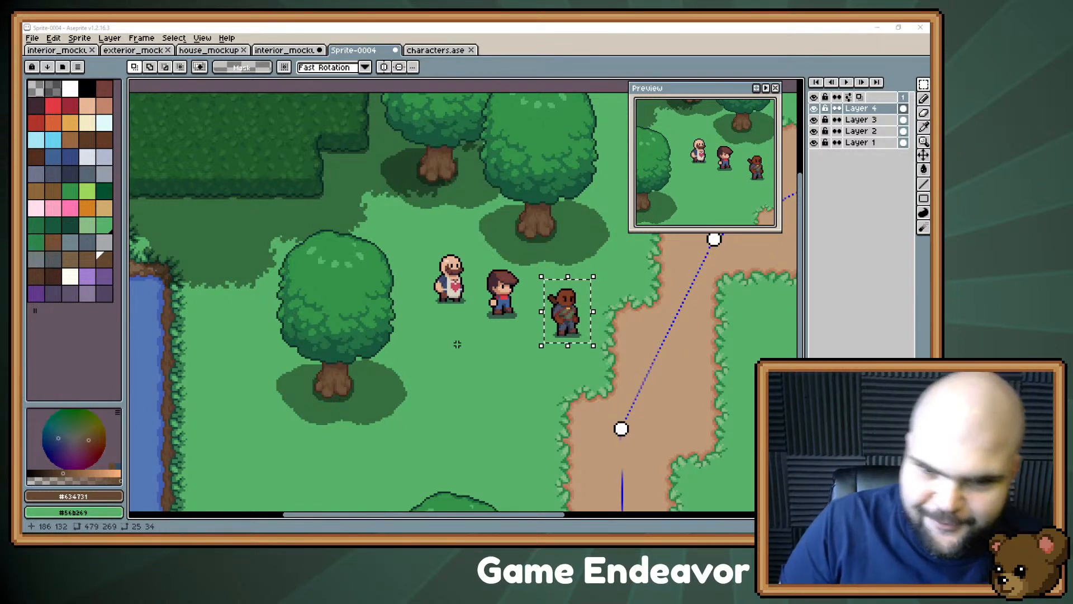
{"action": "left_click_drag", "start_coordinate": [456, 344], "coordinate": [413, 292]}
{"action": "key", "text": "ctrl+d"}
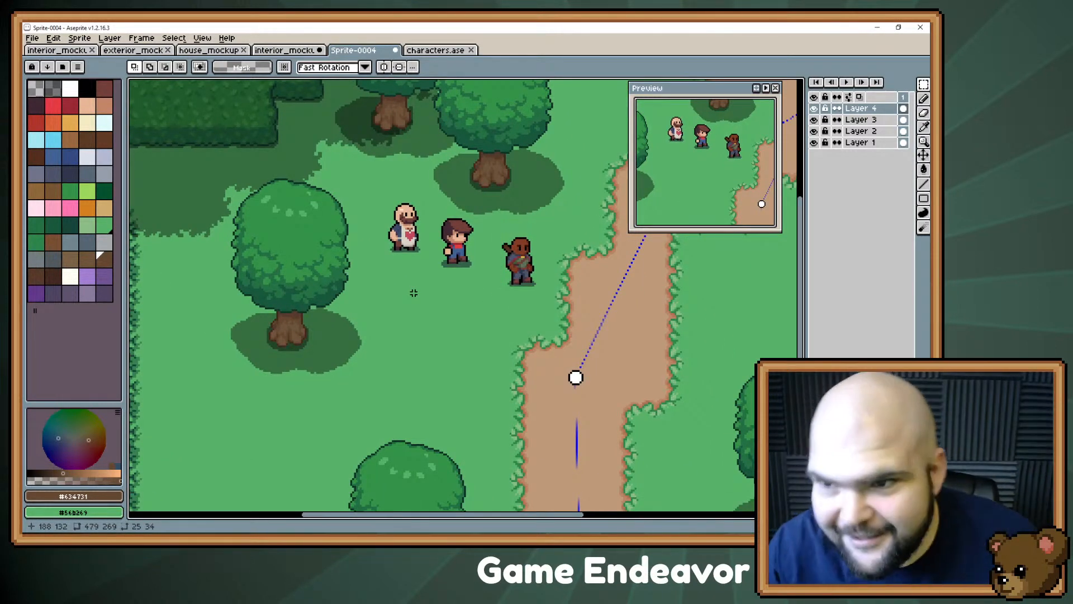
- Add a new empty layer directly above Layer 1, beneath the character layers
{"action": "left_click", "coordinate": [864, 143]}
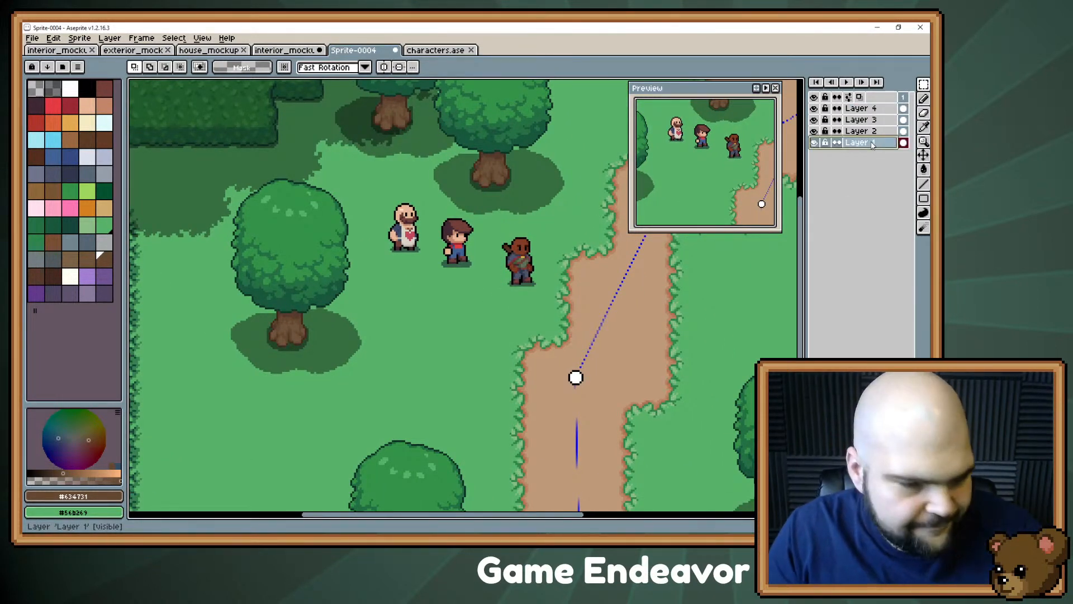
{"action": "key", "text": "shift+n"}
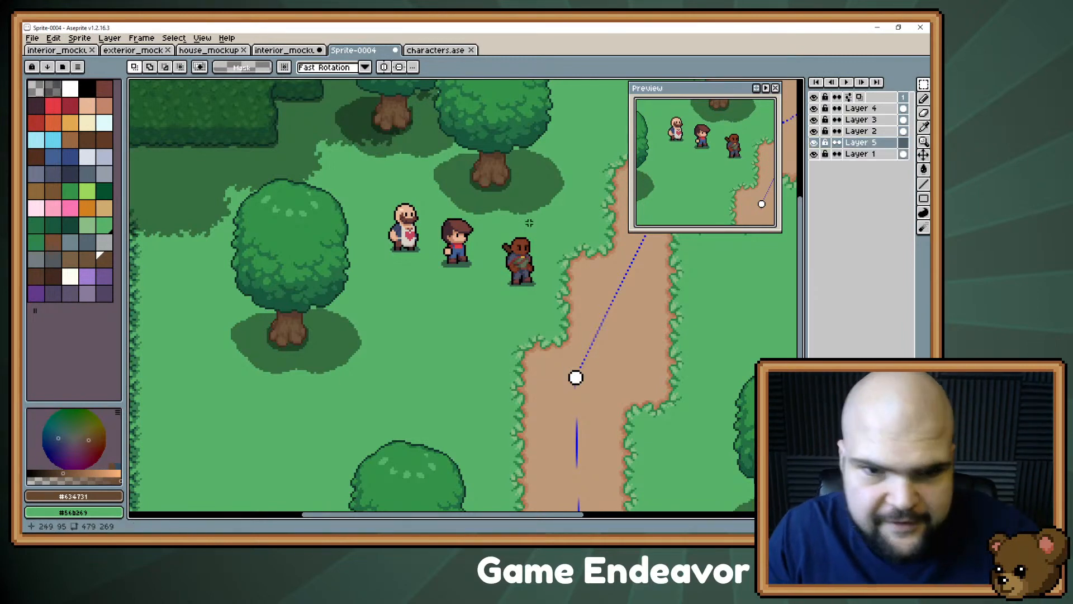
{"action": "scroll", "coordinate": [402, 295], "scroll_direction": "up", "scroll_amount": 1}
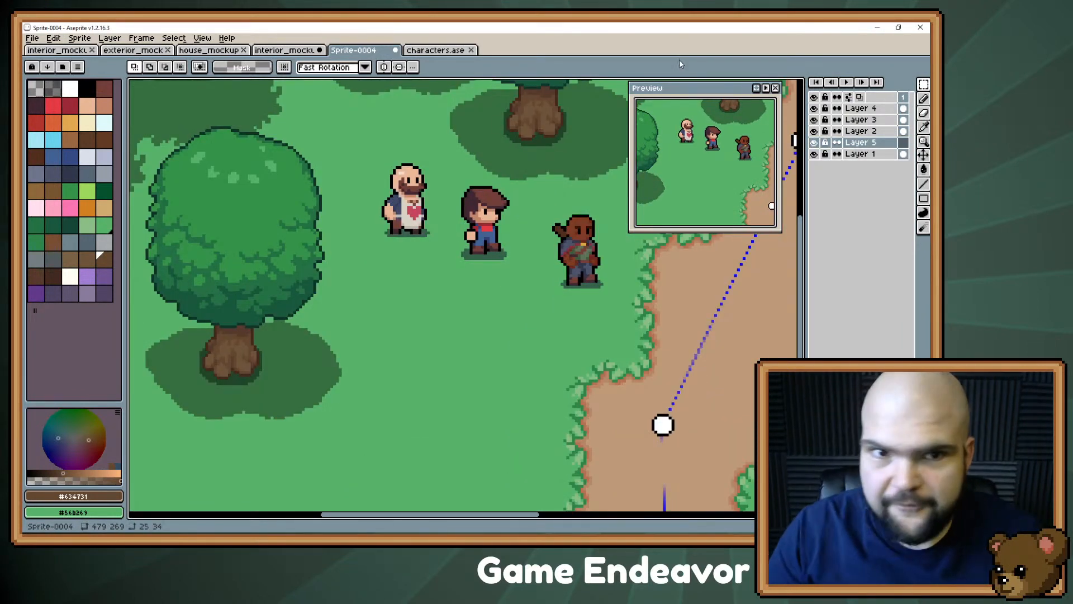
- Look through the open interior_mockup_b.ase and house_mockup.ase files for reference
{"action": "left_click", "coordinate": [442, 50]}
{"action": "left_click", "coordinate": [285, 50]}
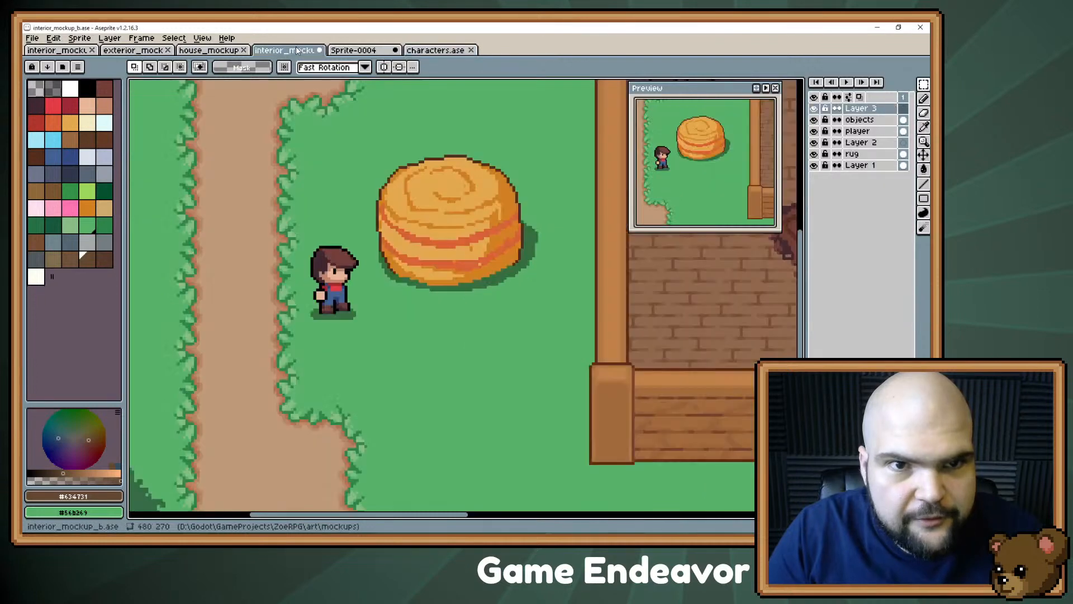
{"action": "left_click", "coordinate": [193, 52]}
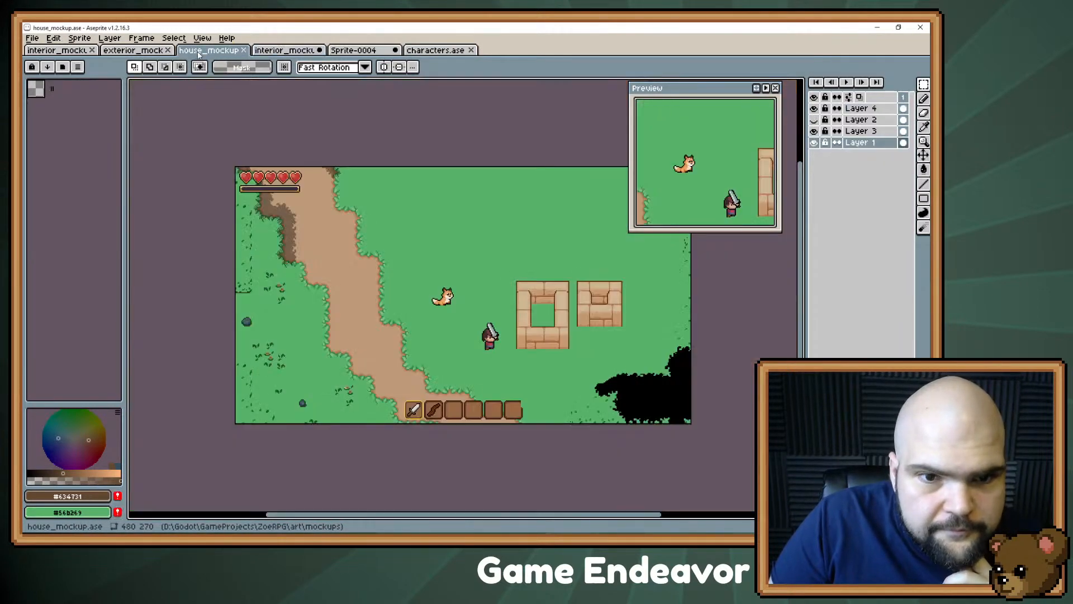
{"action": "key", "text": "ctrl+shift+Tab"}
{"action": "left_click", "coordinate": [206, 51]}
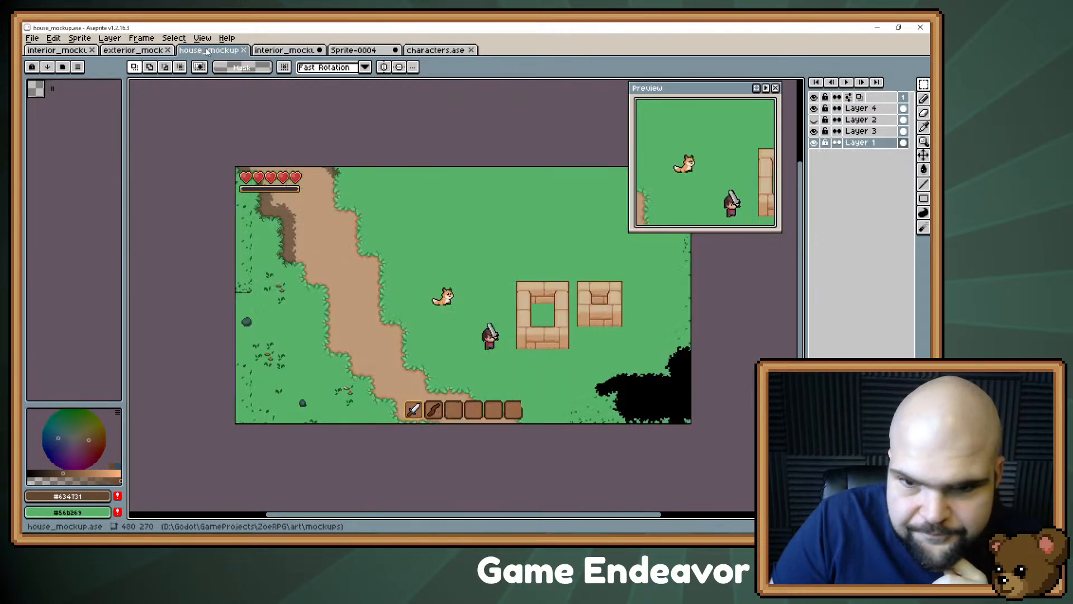
- Close the house_mockup.ase and exterior_mockup.ase reference files and switch to interior_mockup.ase
{"action": "left_click", "coordinate": [243, 50]}
{"action": "left_click", "coordinate": [101, 50]}
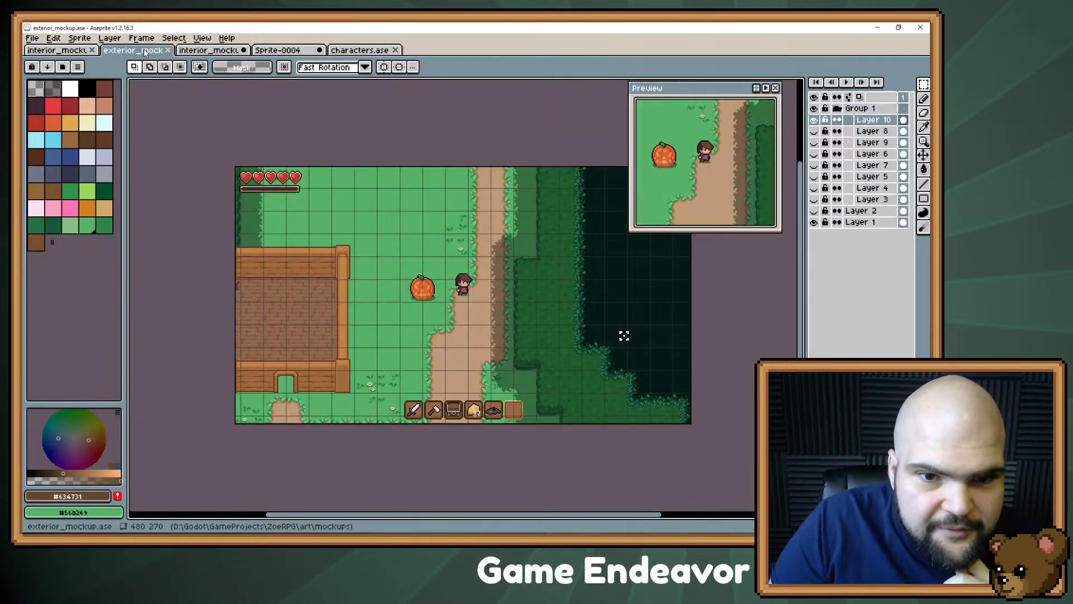
{"action": "key", "text": "ctrl+w"}
{"action": "key", "text": "ctrl+shift+Tab"}
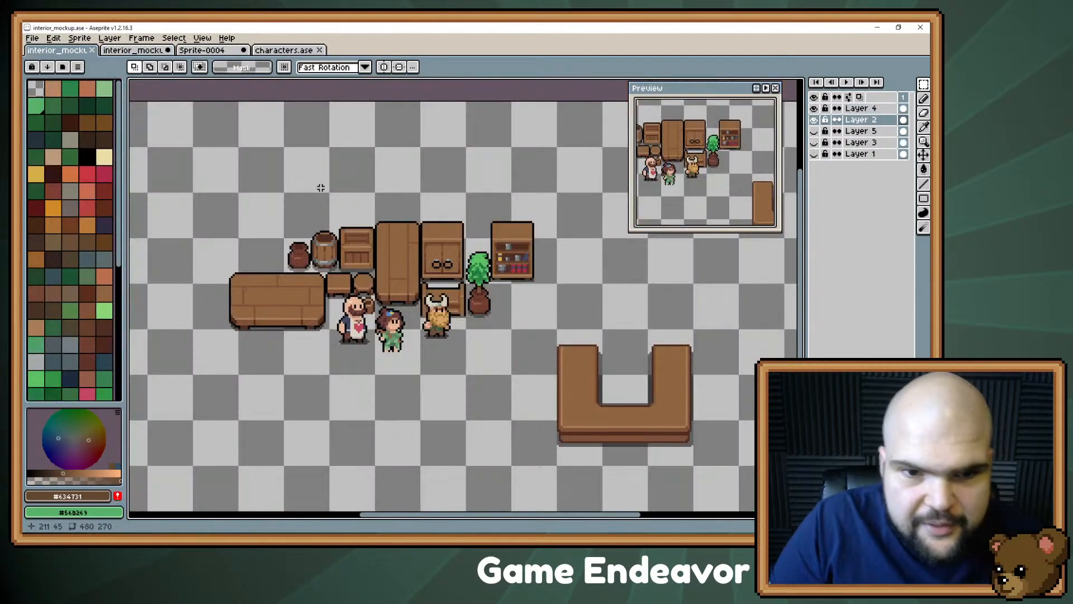
- Select the barrel between the clay pot and the wooden shelf in interior_mockup.ase and copy it
{"action": "scroll", "coordinate": [324, 247], "scroll_direction": "up", "scroll_amount": 2}
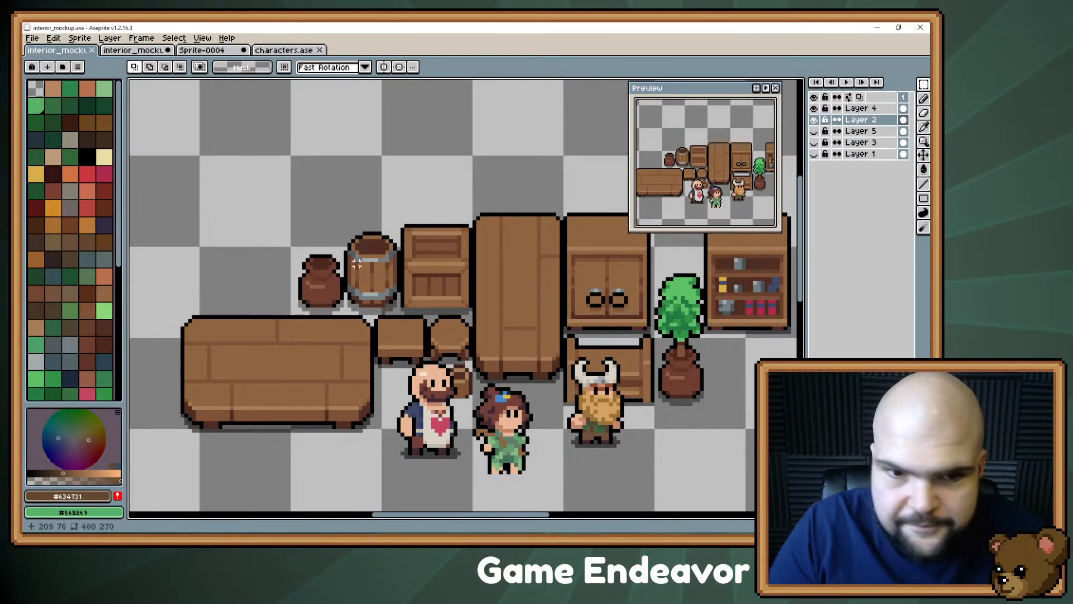
{"action": "scroll", "coordinate": [348, 299], "scroll_direction": "up", "scroll_amount": 1}
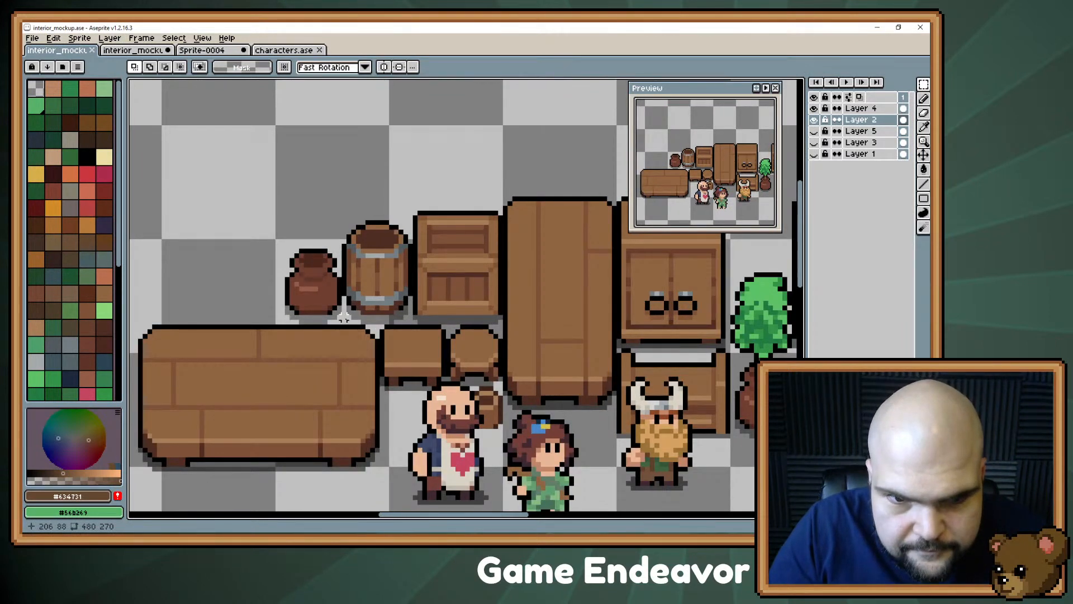
{"action": "left_click_drag", "start_coordinate": [343, 320], "coordinate": [414, 218]}
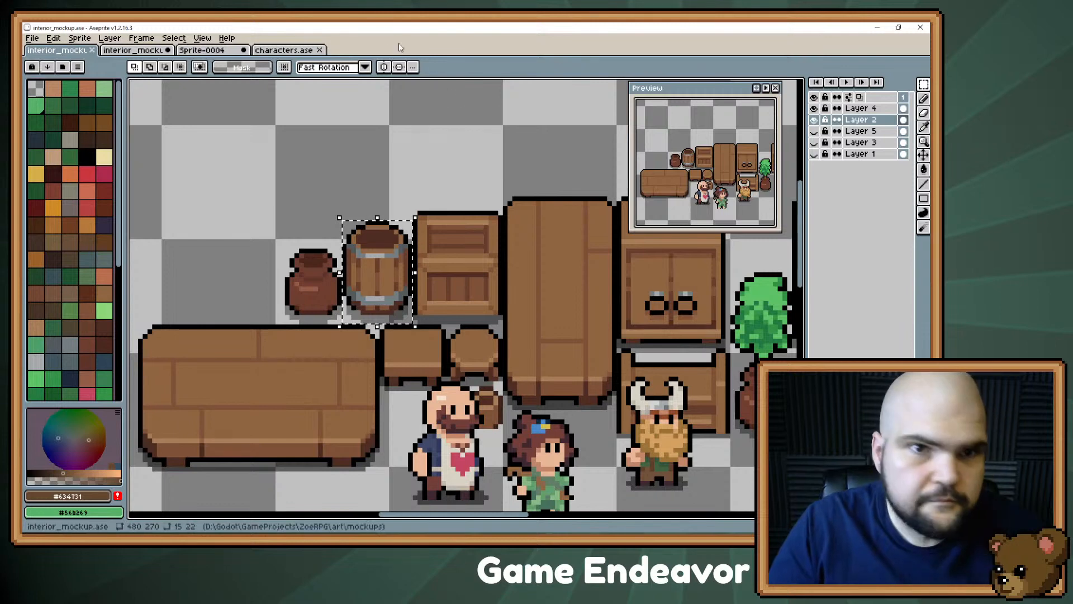
- Paste the barrel into Sprite-0004 and place it on the grass below the bald man in the apron
{"action": "left_click", "coordinate": [284, 50]}
{"action": "left_click", "coordinate": [202, 50]}
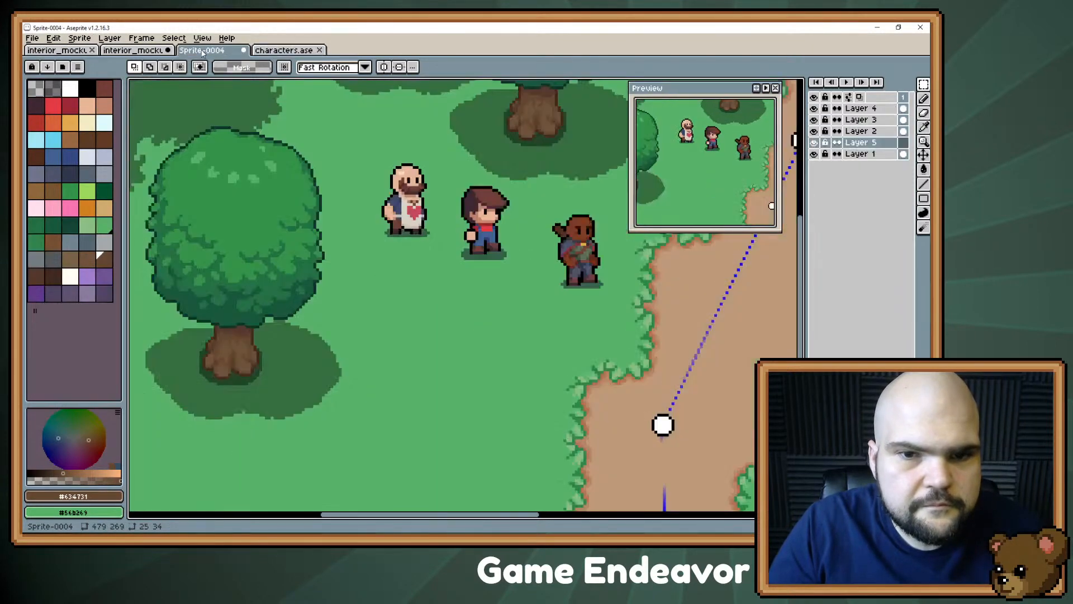
{"action": "key", "text": "ctrl+v"}
{"action": "left_click_drag", "start_coordinate": [486, 151], "coordinate": [400, 353]}
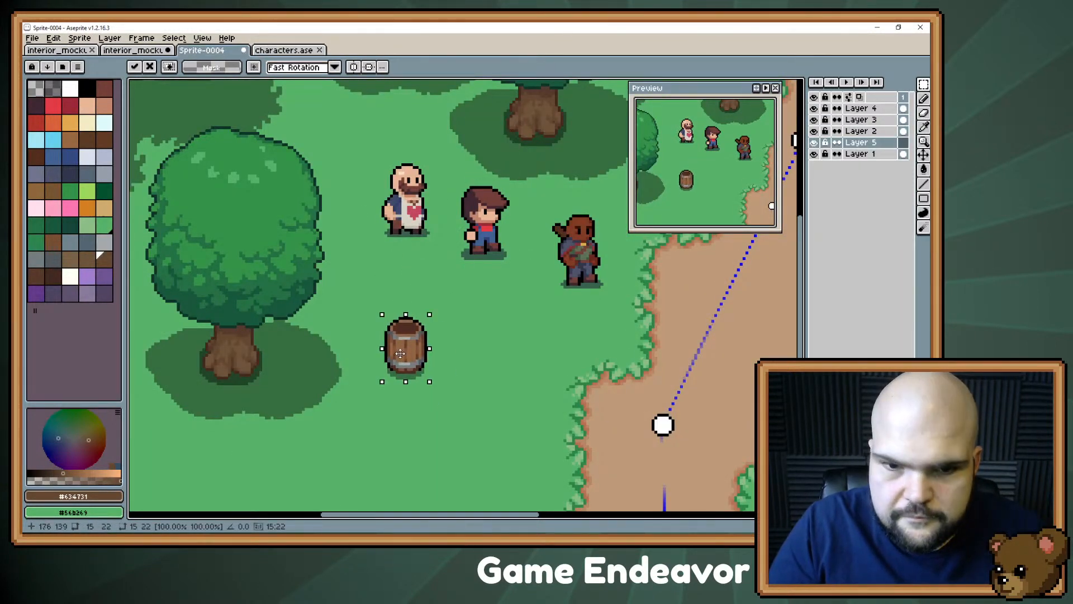
{"action": "key", "text": "Return"}
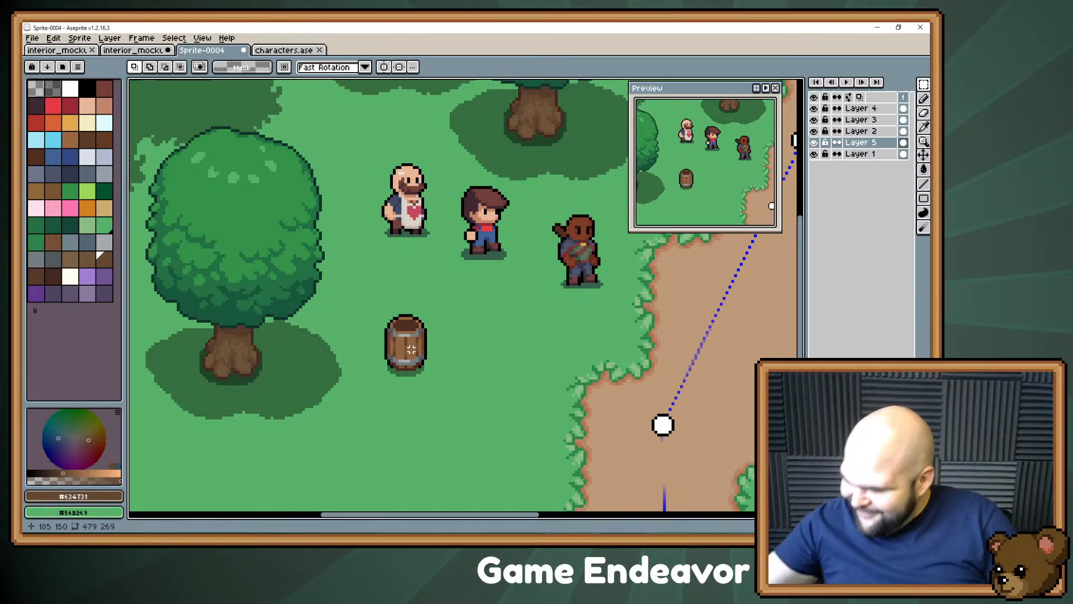
{"action": "left_click_drag", "start_coordinate": [321, 142], "coordinate": [368, 166]}
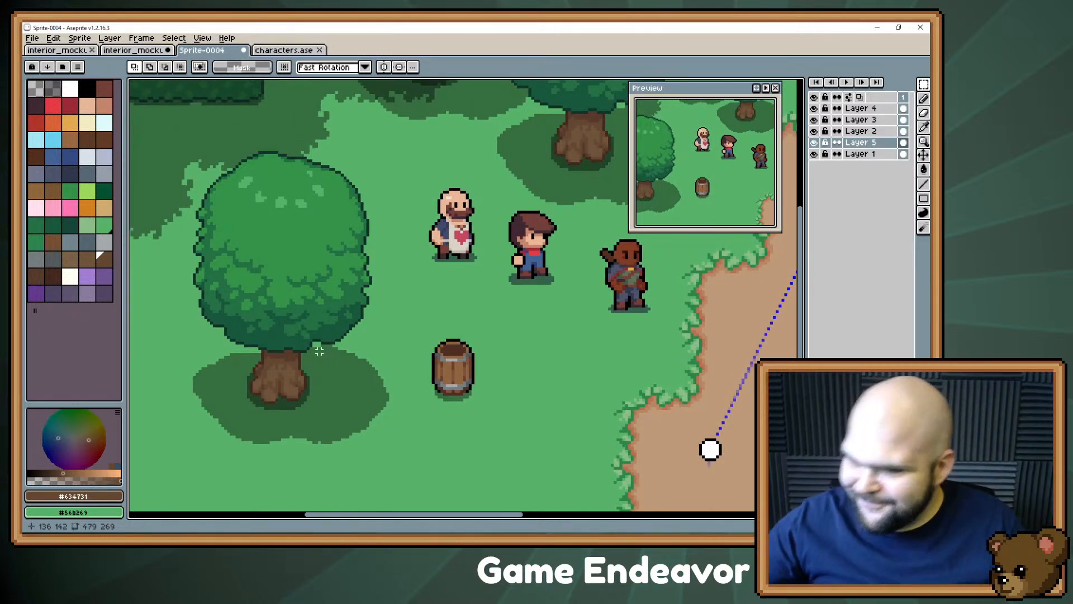
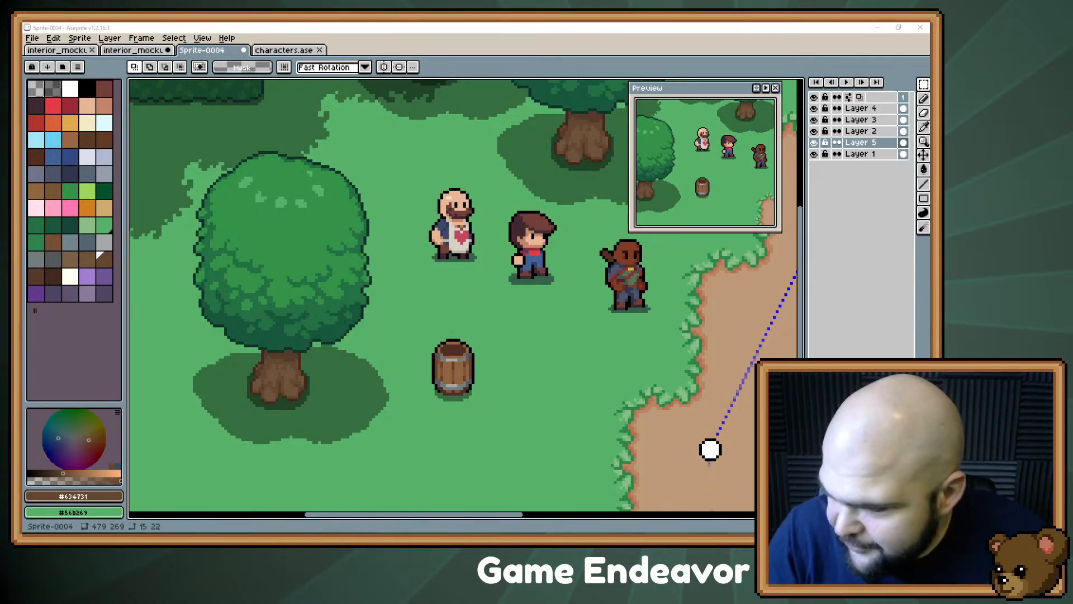
{"action": "left_click_drag", "start_coordinate": [714, 189], "coordinate": [729, 196]}
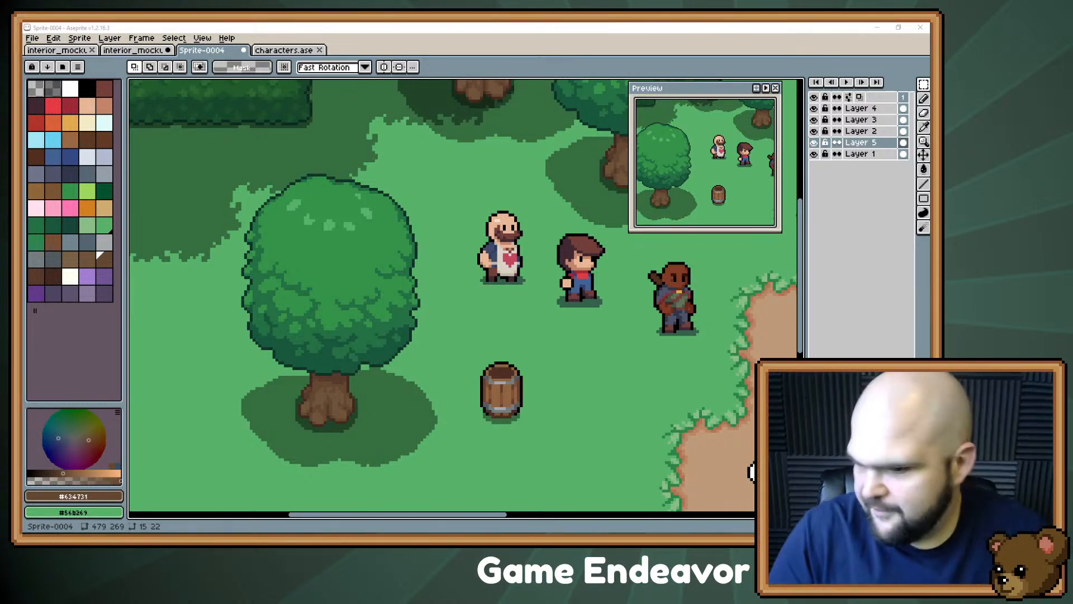
{"action": "left_click_drag", "start_coordinate": [496, 312], "coordinate": [485, 287]}
{"action": "scroll", "coordinate": [485, 288], "scroll_direction": "up", "scroll_amount": 1}
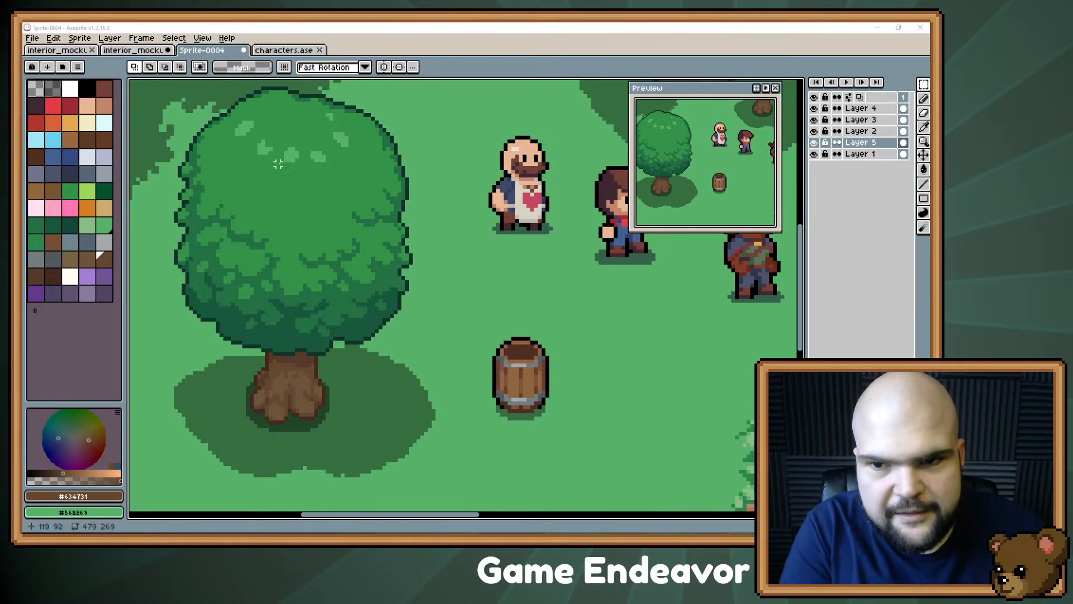
{"action": "left_click_drag", "start_coordinate": [530, 298], "coordinate": [462, 284]}
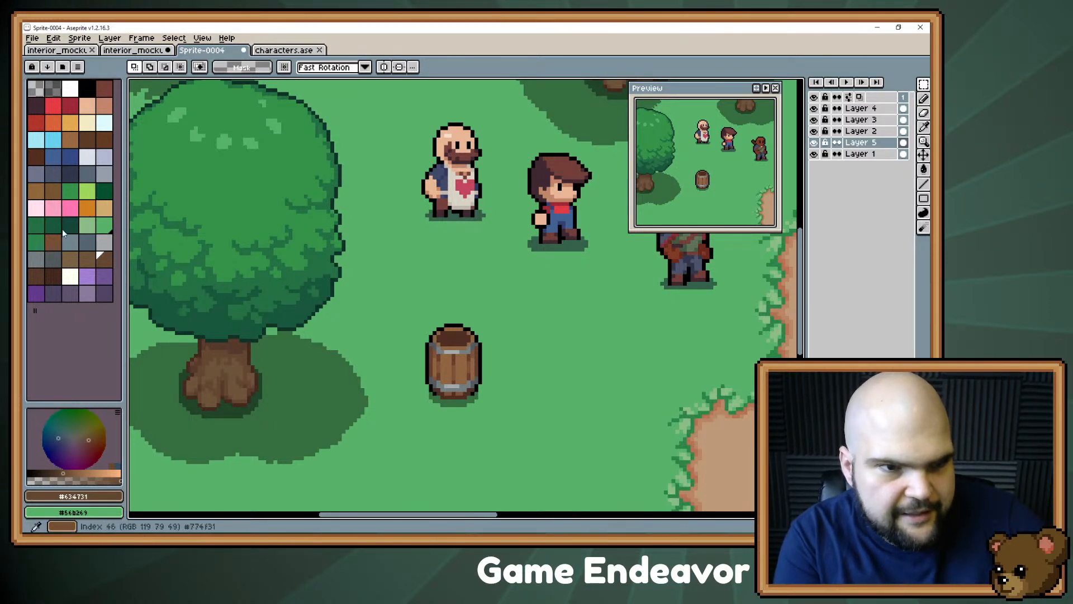
- Switch to the Pencil tool and choose the dark slate palette colour, index 27, as the foreground colour
{"action": "left_click", "coordinate": [102, 159]}
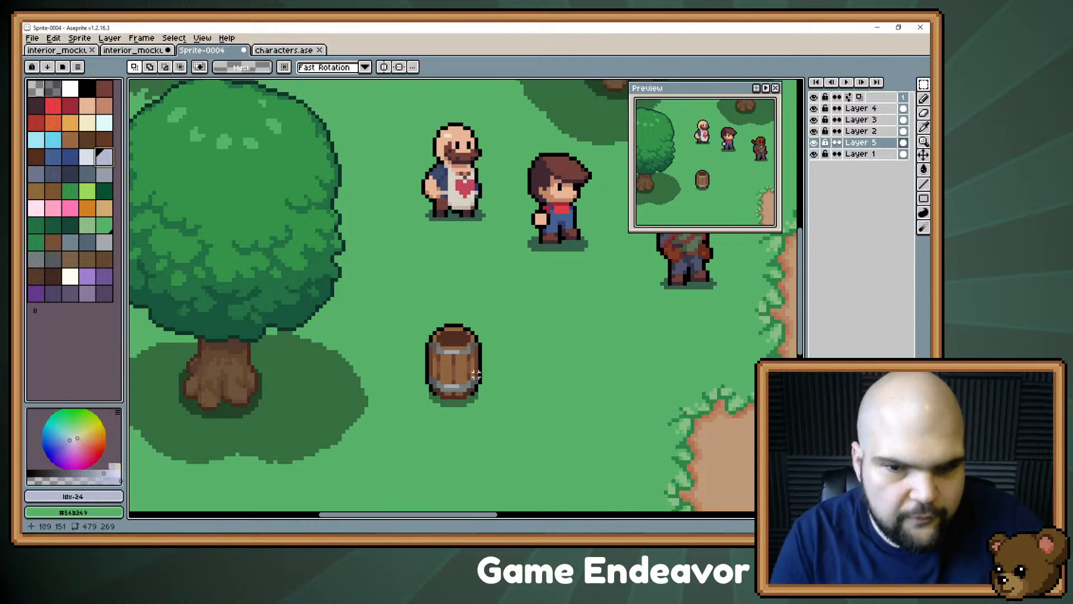
{"action": "key", "text": "b"}
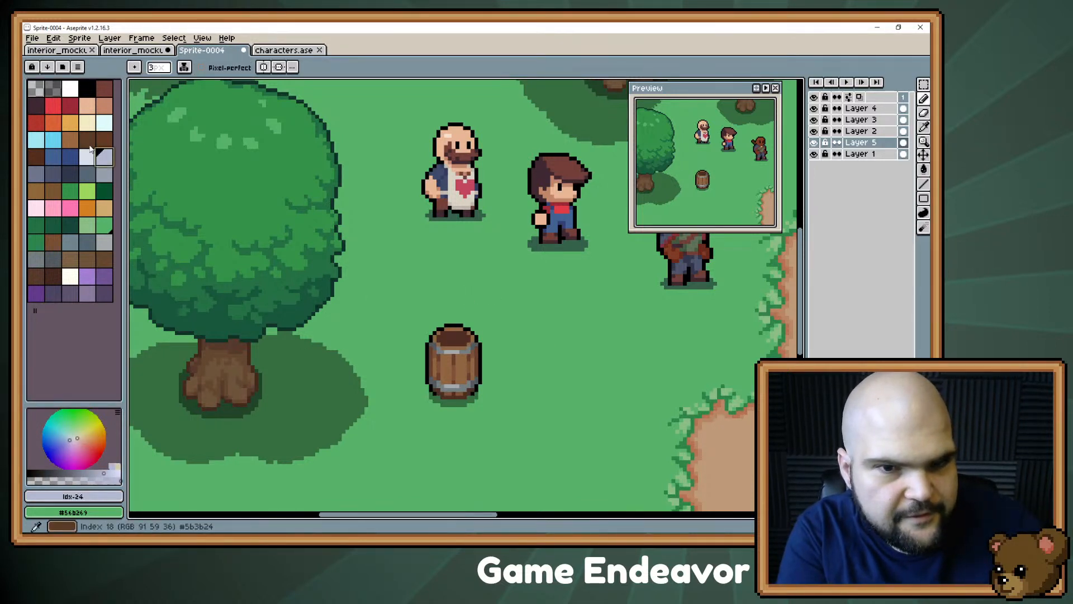
{"action": "left_click", "coordinate": [70, 174]}
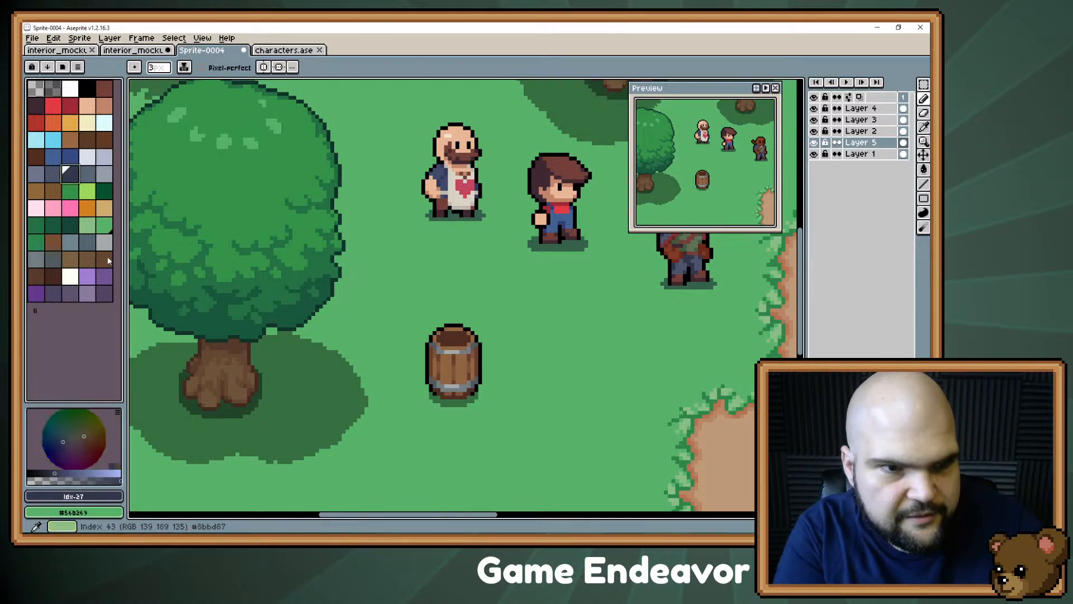
{"action": "left_click_drag", "start_coordinate": [449, 323], "coordinate": [438, 342]}
{"action": "key", "text": "b"}
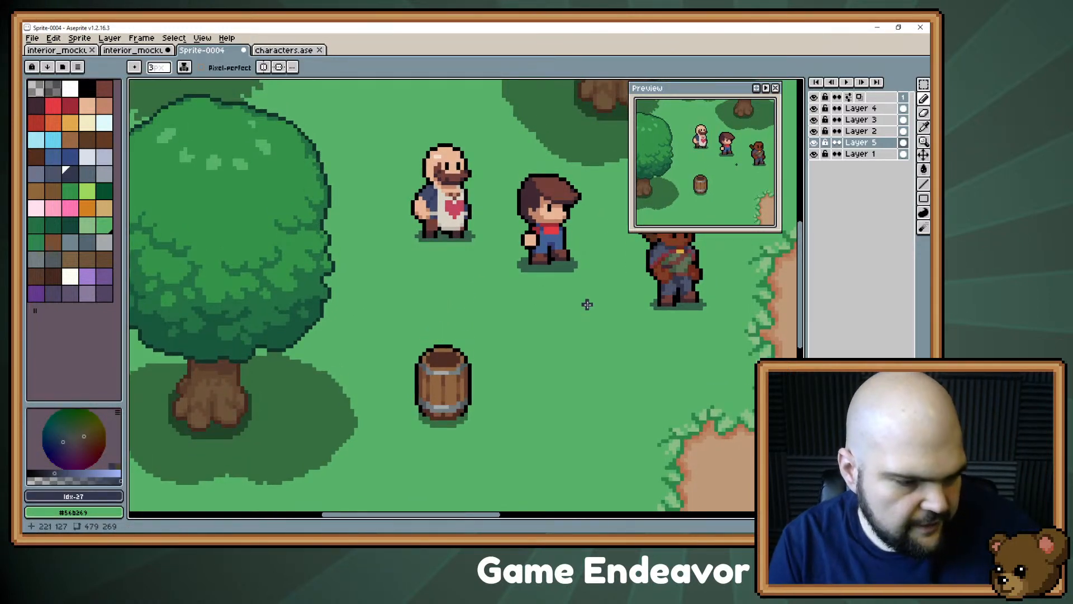
- Add a new layer above the barrel's Layer 5, put both layers into a new group, and make the new layer active
{"action": "key", "text": "shift+n"}
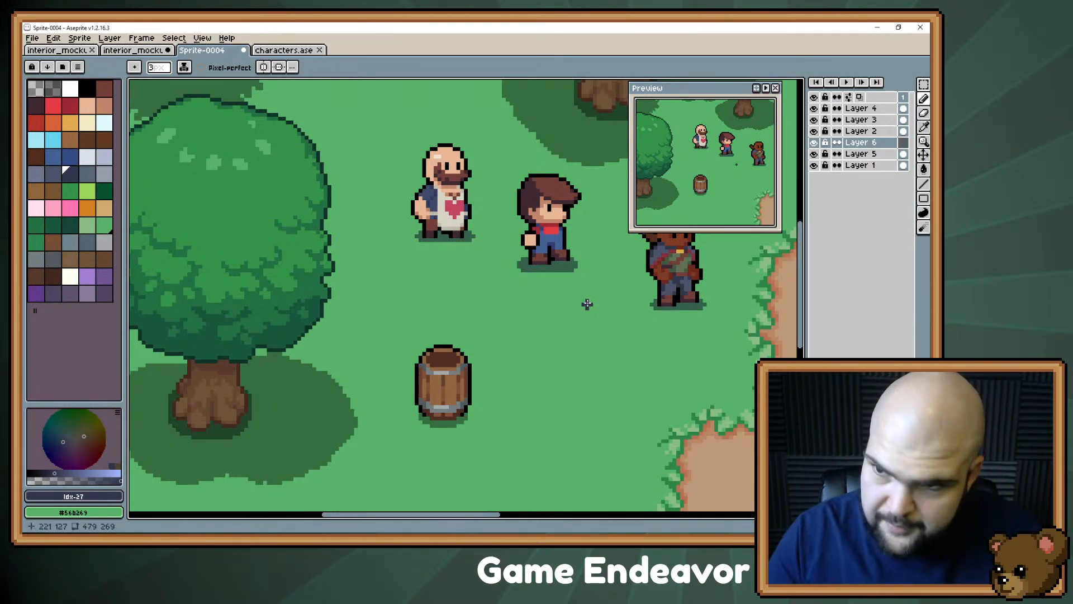
{"action": "left_click", "coordinate": [865, 158]}
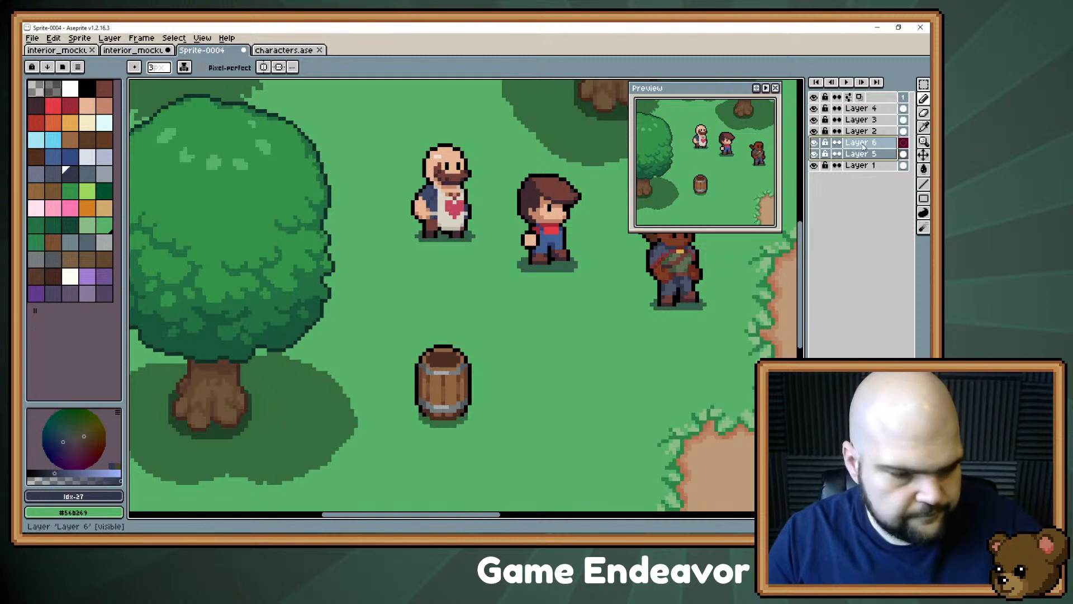
{"action": "left_click", "coordinate": [860, 143], "text": "shift"}
{"action": "key", "text": "ctrl+apostrophe"}
{"action": "key", "text": "ctrl+apostrophe"}
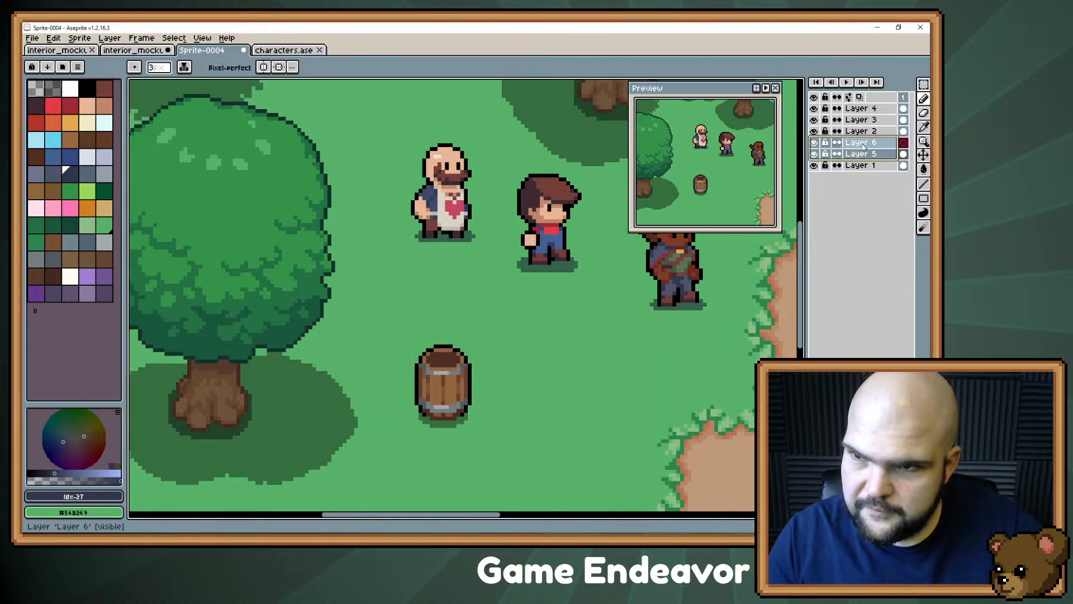
{"action": "right_click", "coordinate": [864, 146]}
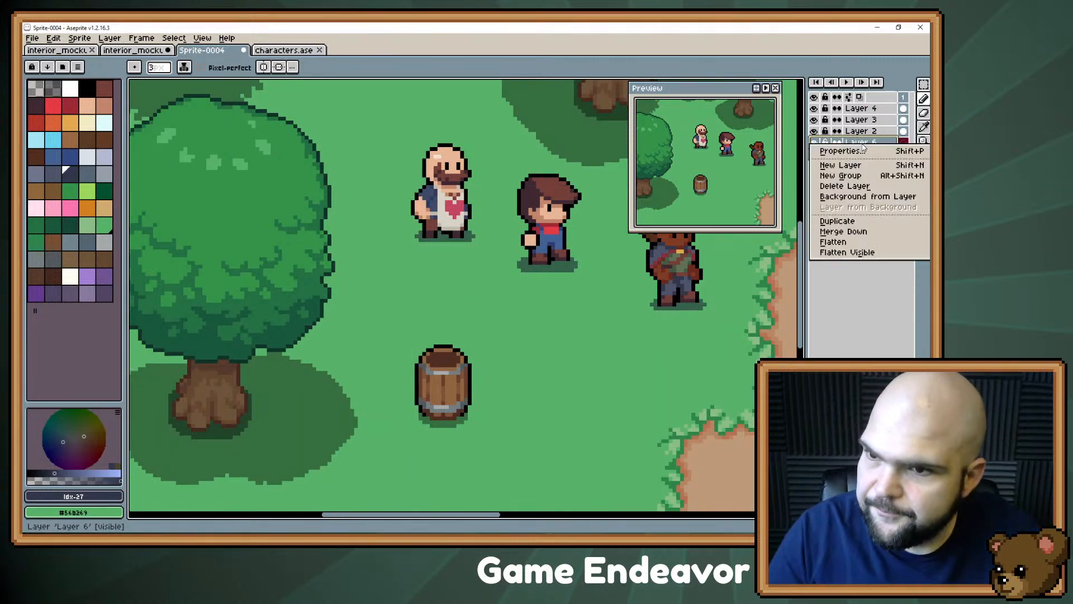
{"action": "left_click", "coordinate": [873, 180]}
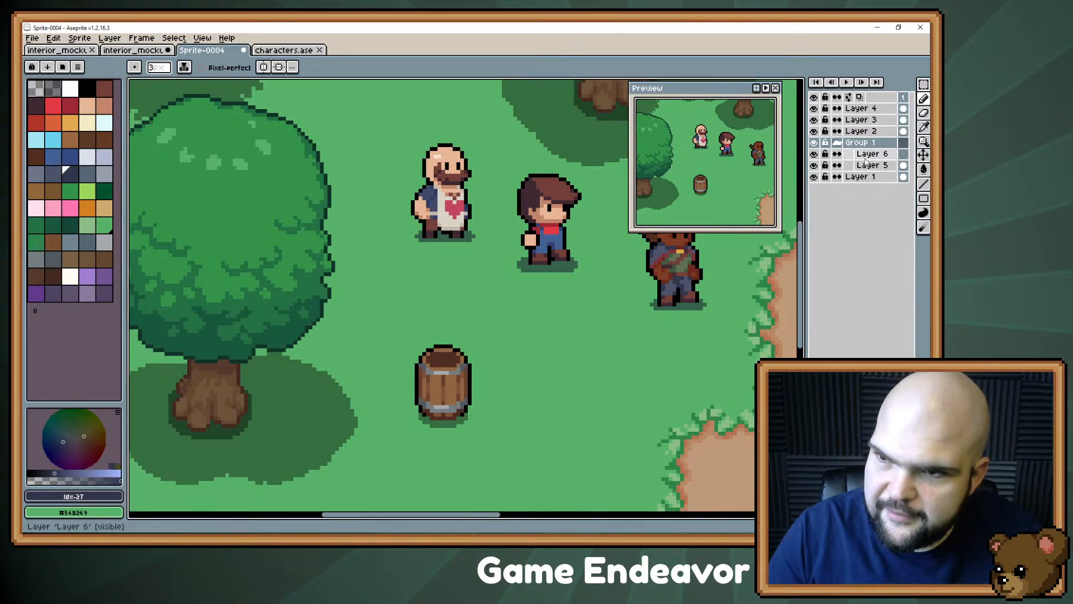
{"action": "left_click", "coordinate": [866, 156]}
- Move Group 1 to the top of the layer stack above Layer 4, and make Layer 6 active for the Pencil tool
{"action": "scroll", "coordinate": [503, 337], "scroll_direction": "up", "scroll_amount": 2}
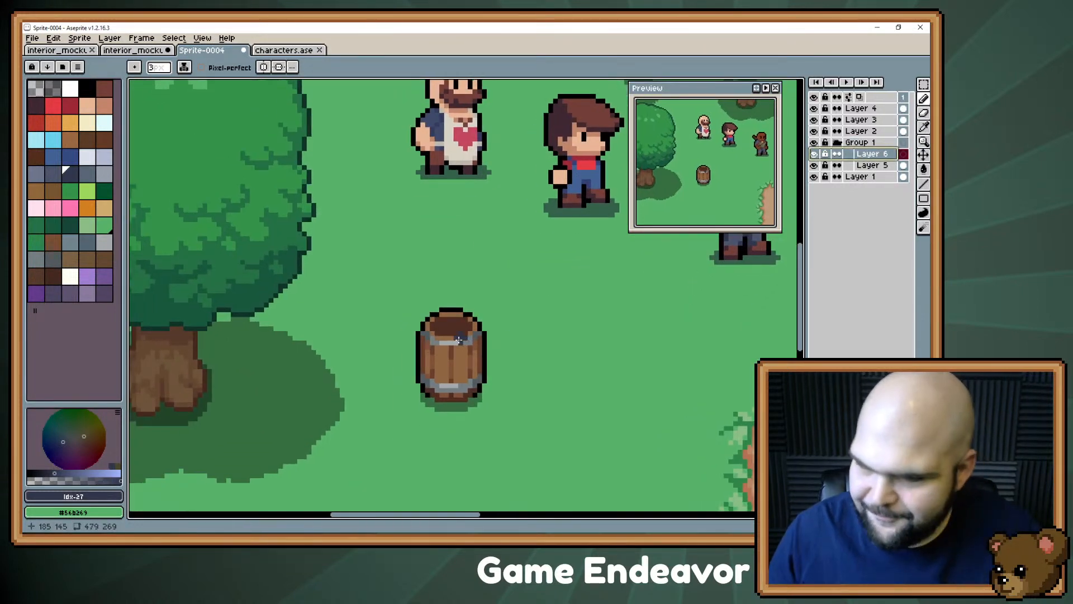
{"action": "left_click_drag", "start_coordinate": [467, 283], "coordinate": [405, 317]}
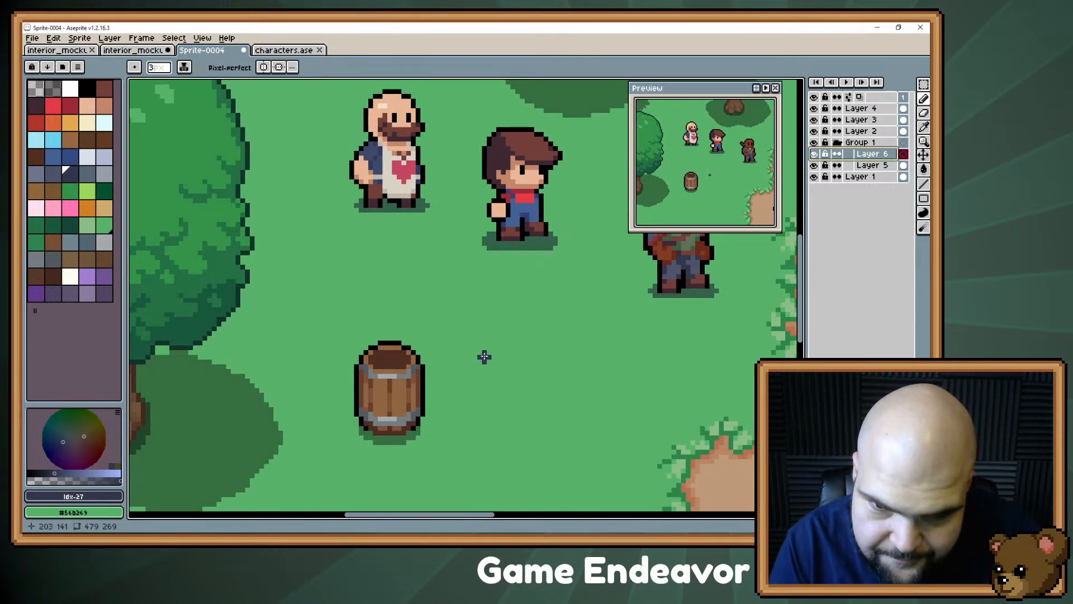
{"action": "left_click_drag", "start_coordinate": [515, 199], "coordinate": [458, 322]}
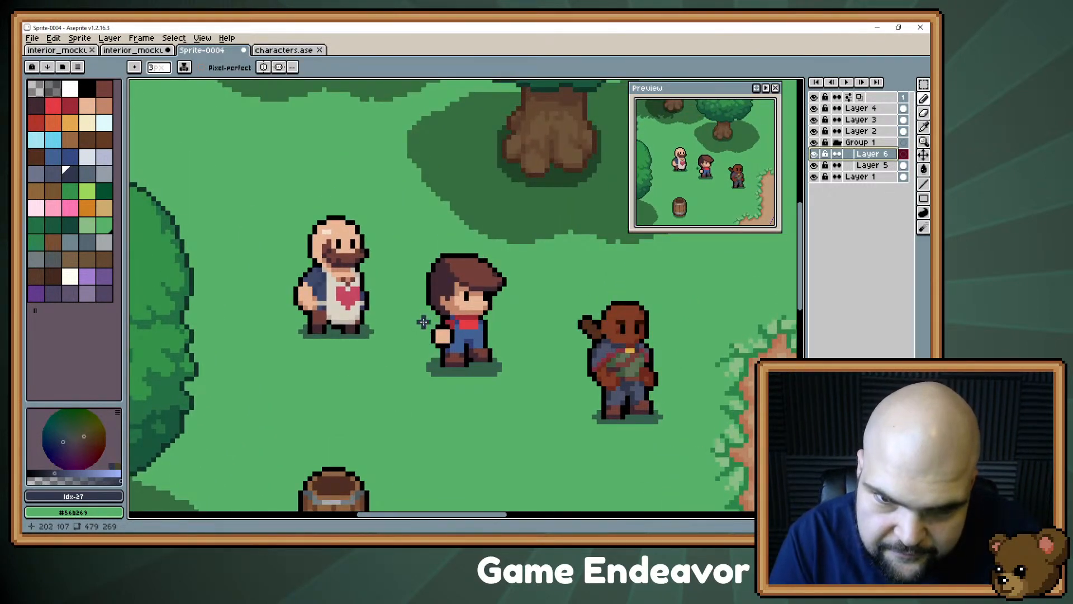
{"action": "left_click", "coordinate": [861, 143]}
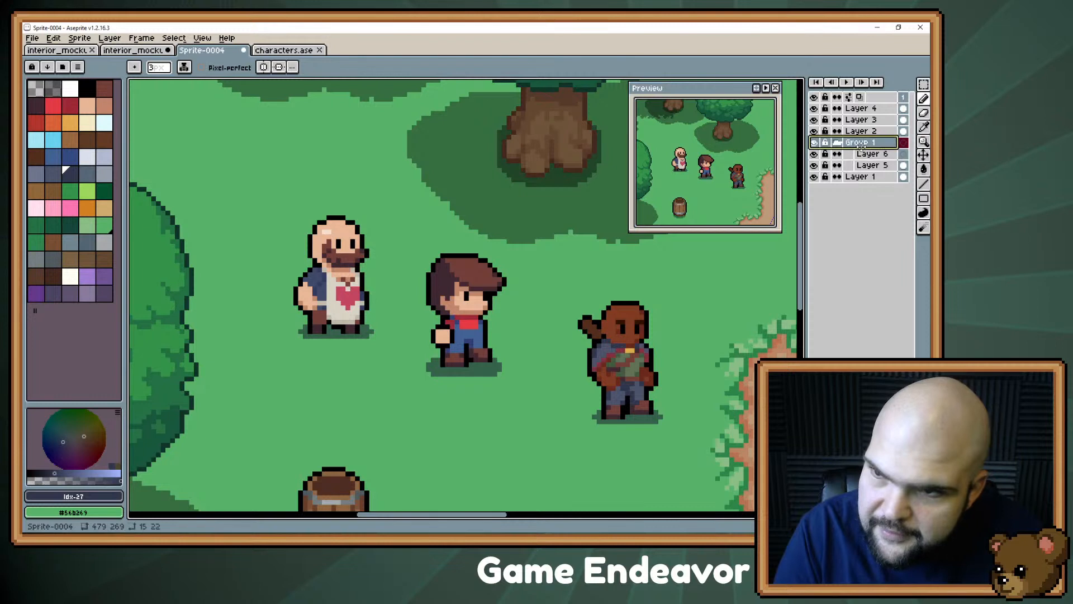
{"action": "left_click_drag", "start_coordinate": [861, 143], "coordinate": [861, 107]}
{"action": "key", "text": "space"}
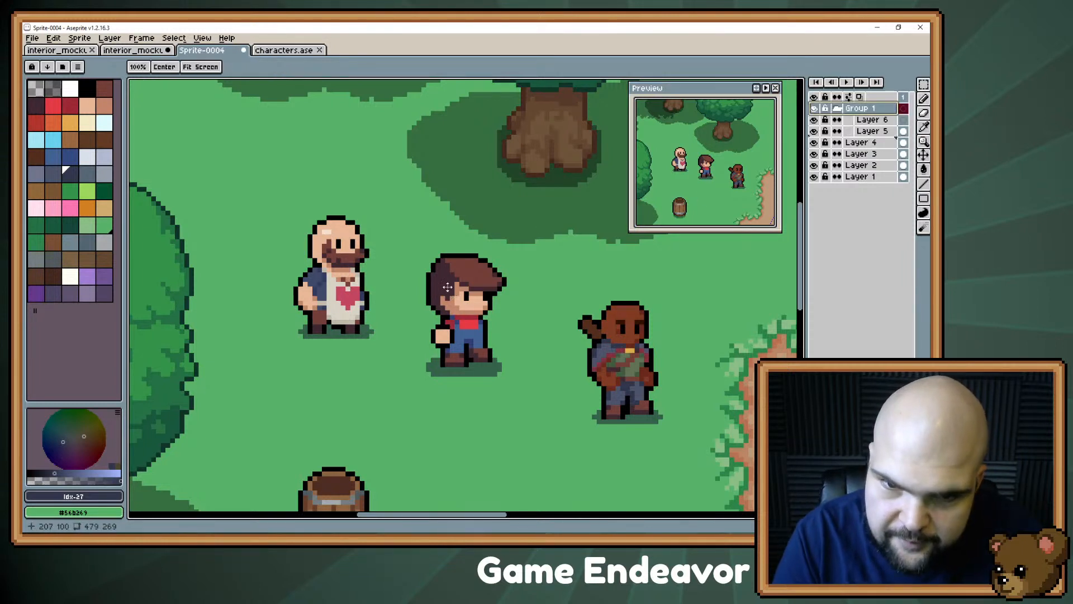
{"action": "left_click_drag", "start_coordinate": [446, 275], "coordinate": [454, 224]}
{"action": "left_click", "coordinate": [871, 120]}
{"action": "key", "text": "b"}
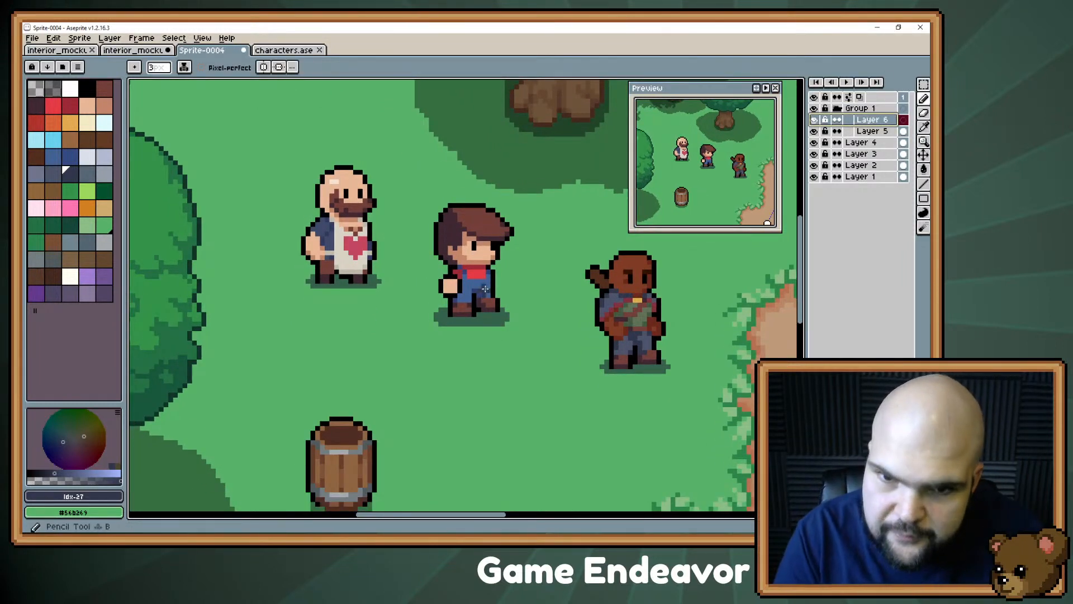
- Try an L-shaped dark slate pencil stroke on the grass between the boy and the guard, and undo it
{"action": "left_click_drag", "start_coordinate": [485, 288], "coordinate": [458, 302]}
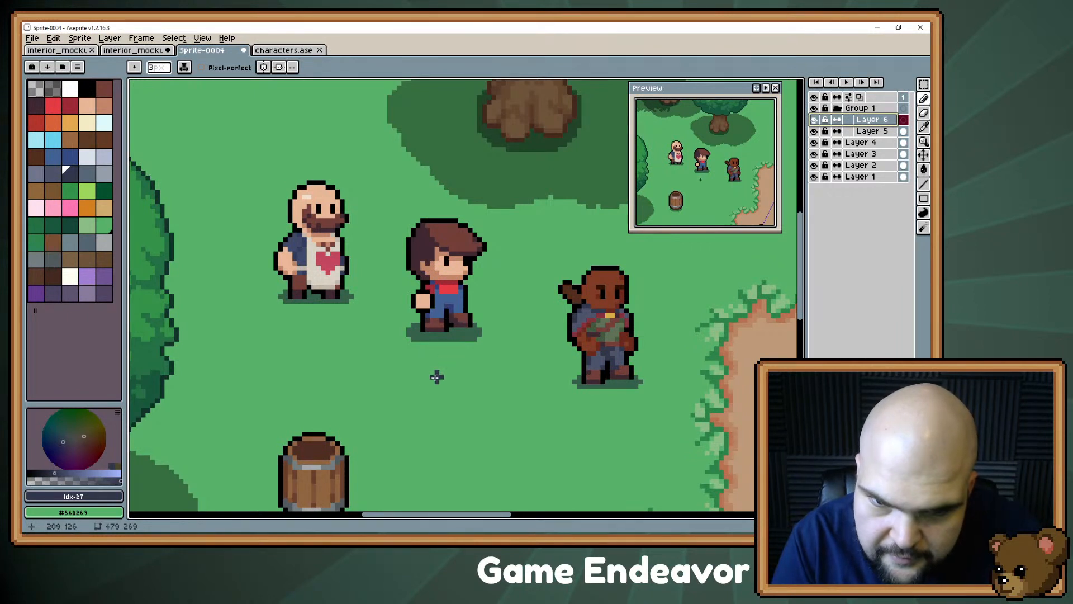
{"action": "left_click_drag", "start_coordinate": [436, 390], "coordinate": [517, 390]}
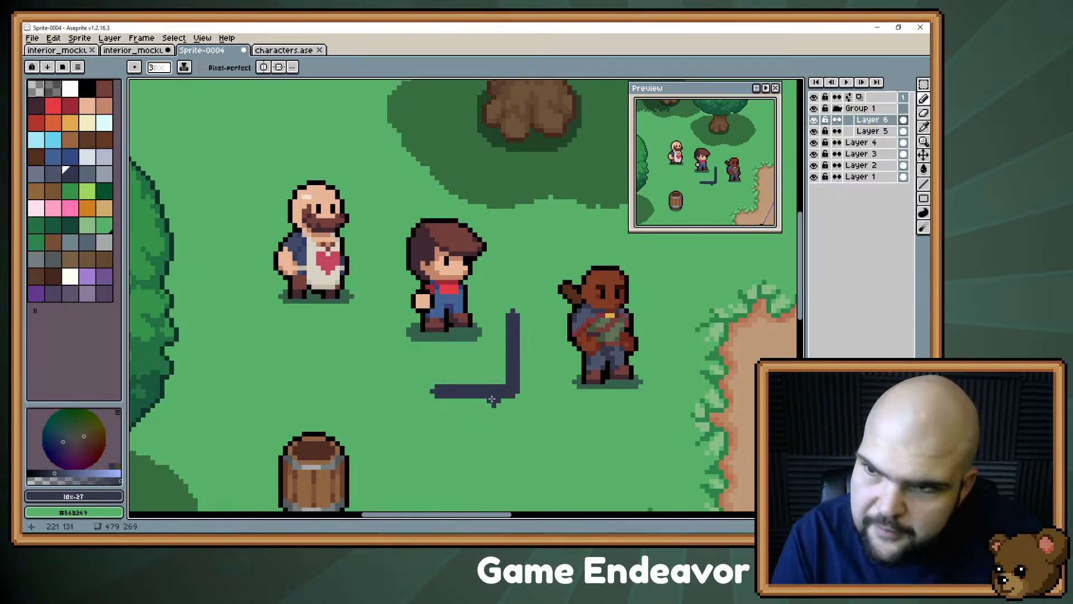
{"action": "key", "text": "ctrl+z"}
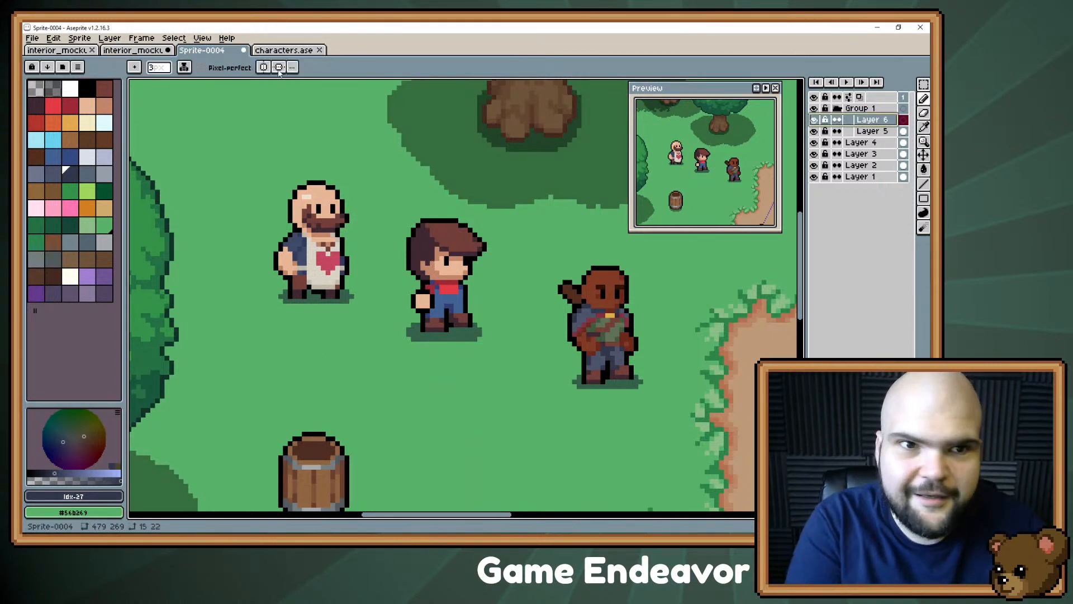
- Turn off Snap to Grid for the mockup, showing the grid briefly and hiding it again
{"action": "left_click", "coordinate": [203, 38]}
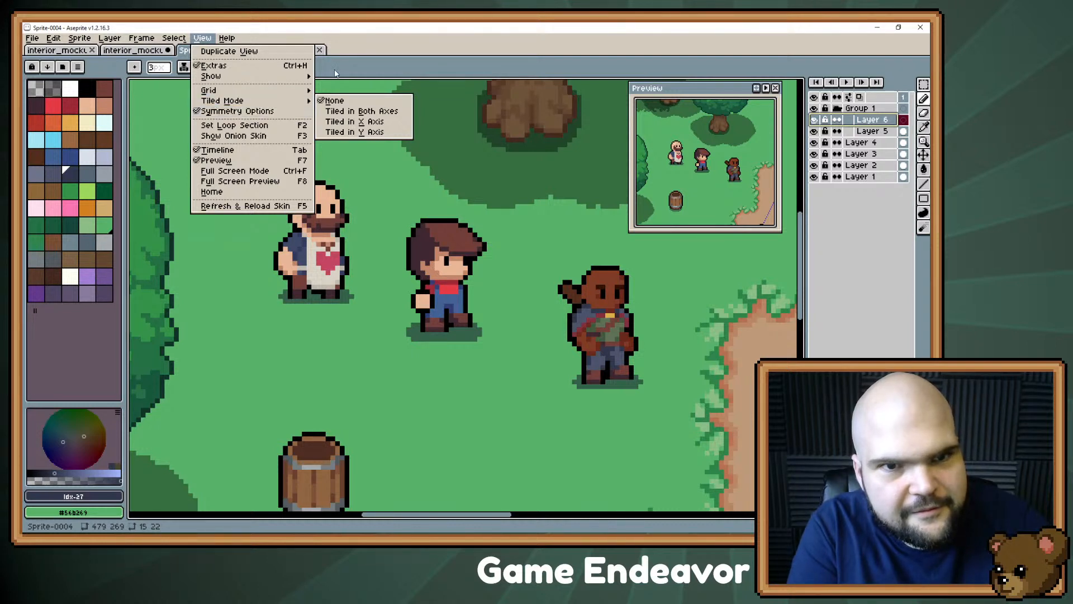
{"action": "left_click", "coordinate": [275, 115]}
{"action": "key", "text": "ctrl+apostrophe"}
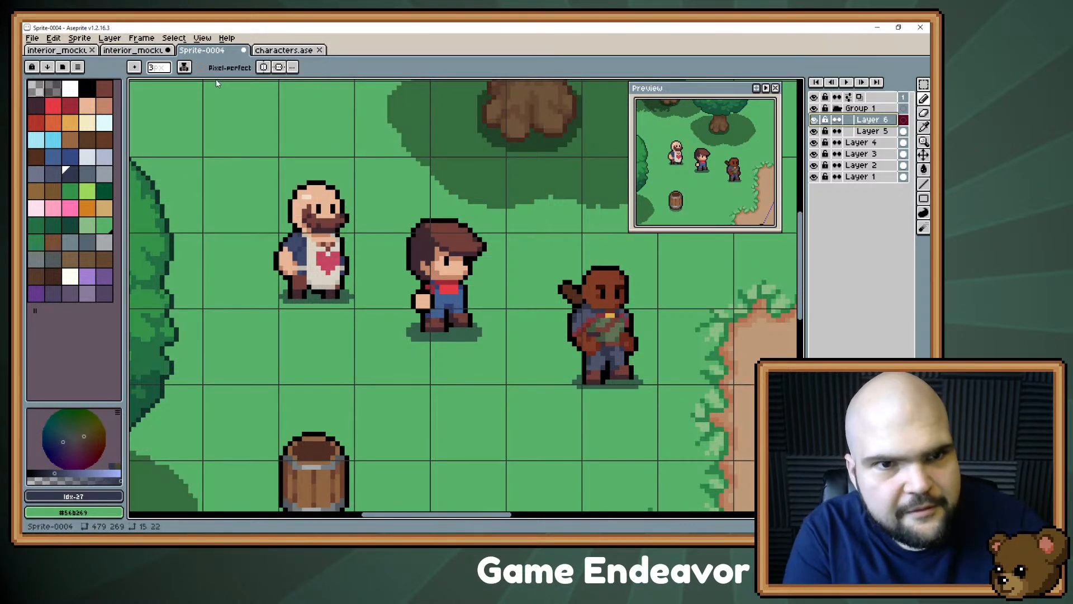
{"action": "left_click", "coordinate": [174, 37]}
{"action": "mouse_move", "coordinate": [203, 38]}
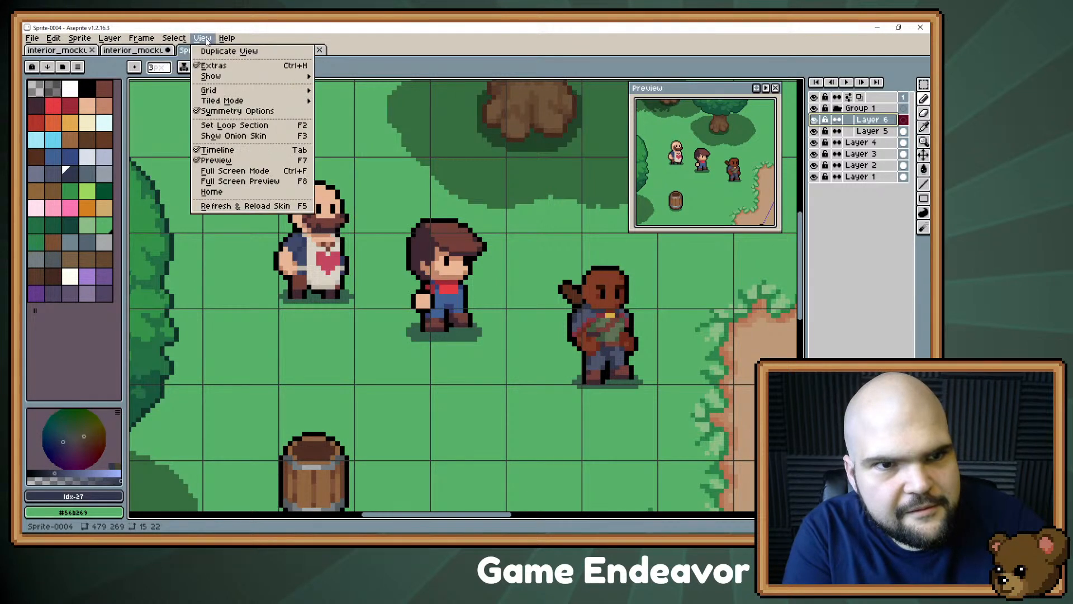
{"action": "mouse_move", "coordinate": [280, 79]}
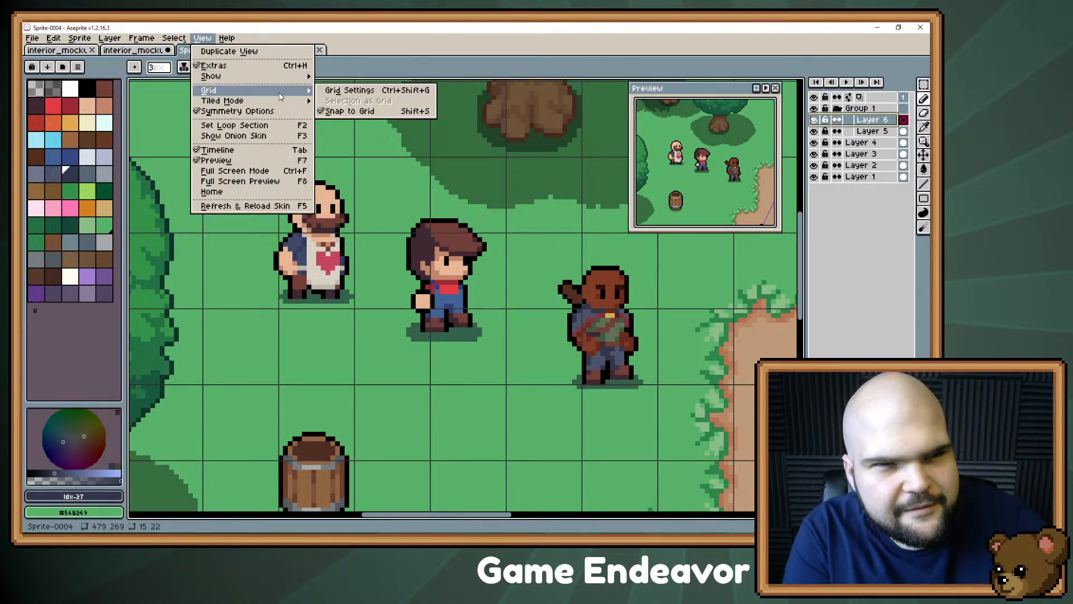
{"action": "left_click", "coordinate": [348, 111]}
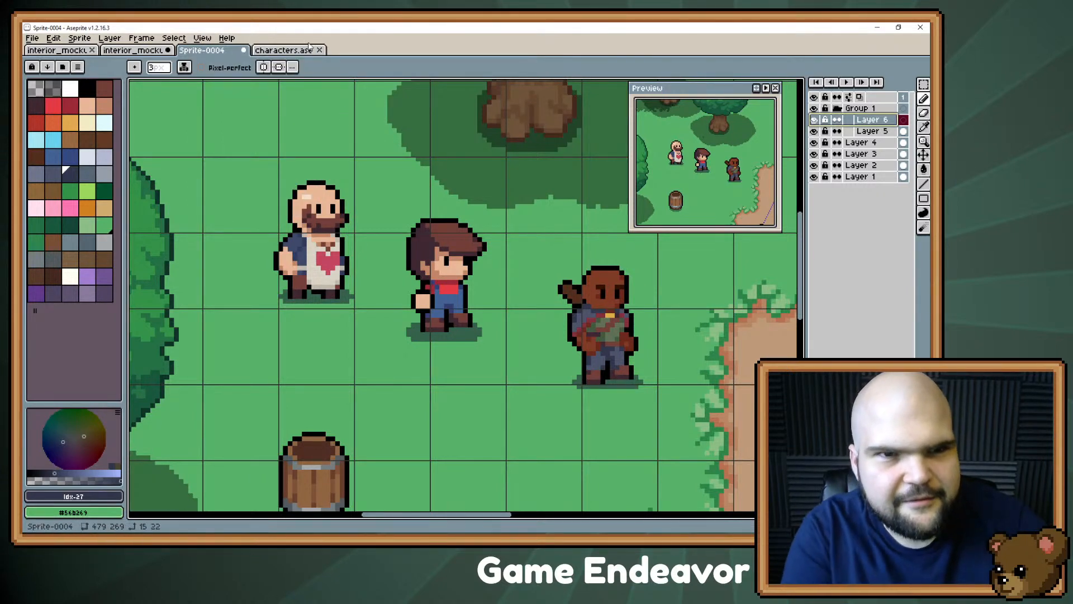
{"action": "key", "text": "ctrl+s"}
{"action": "key", "text": "Escape"}
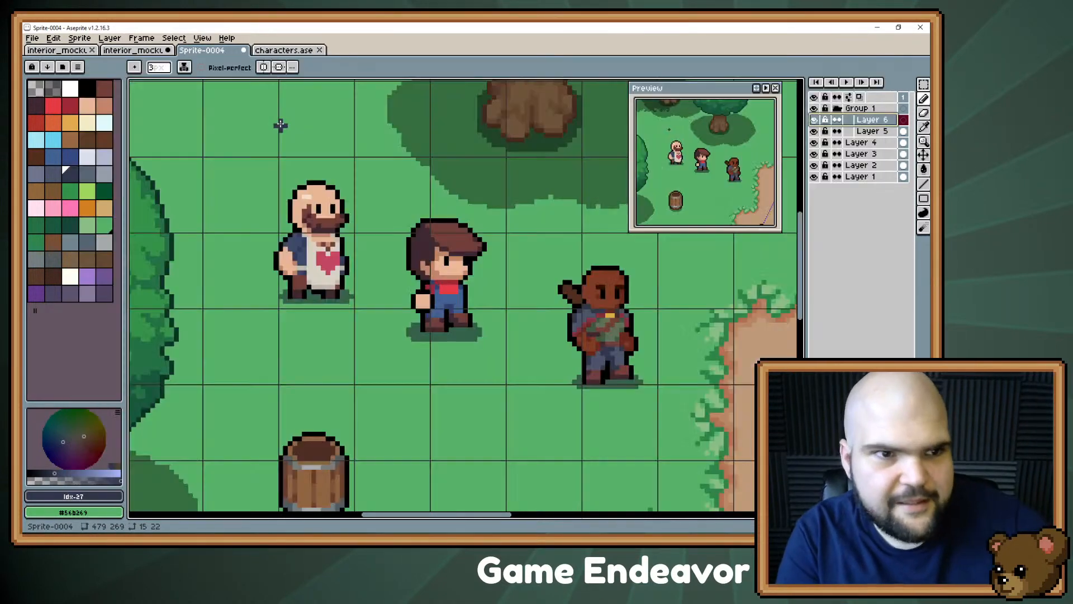
{"action": "key", "text": "ctrl+apostrophe"}
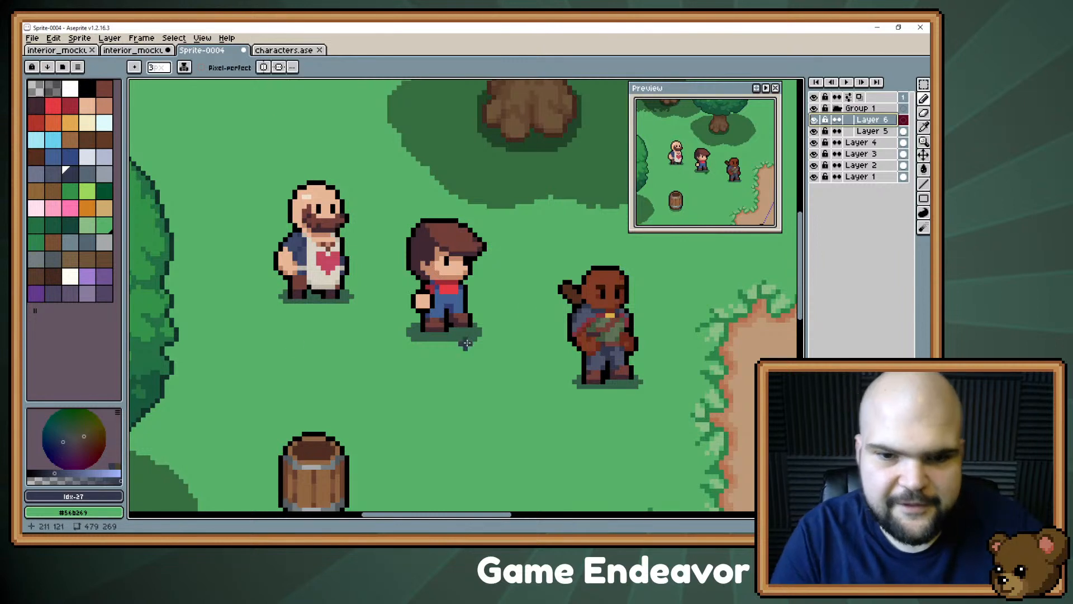
- Draw a horizontal dark slate bar about 21 by 4 px below the boy, and check sword.png before returning to Sprite-0004
{"action": "mouse_move", "coordinate": [465, 367]}
{"action": "left_mouse_down"}
{"action": "mouse_move", "coordinate": [513, 379]}
{"action": "mouse_move", "coordinate": [467, 382]}
{"action": "mouse_move", "coordinate": [502, 381]}
{"action": "mouse_move", "coordinate": [450, 324]}
{"action": "left_mouse_up"}
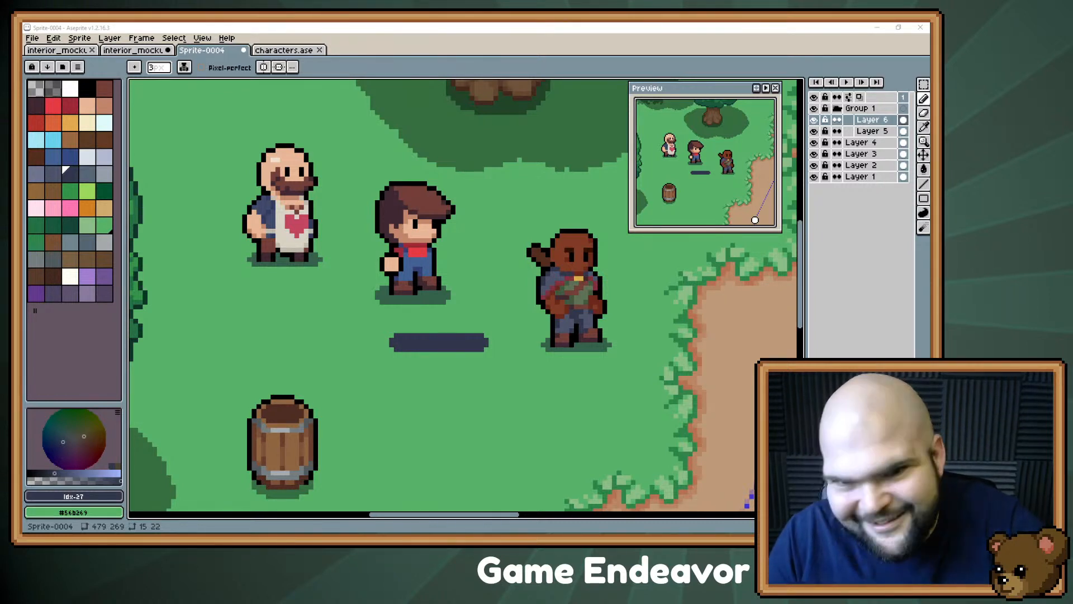
{"action": "scroll", "coordinate": [483, 300], "scroll_direction": "up", "scroll_amount": 3}
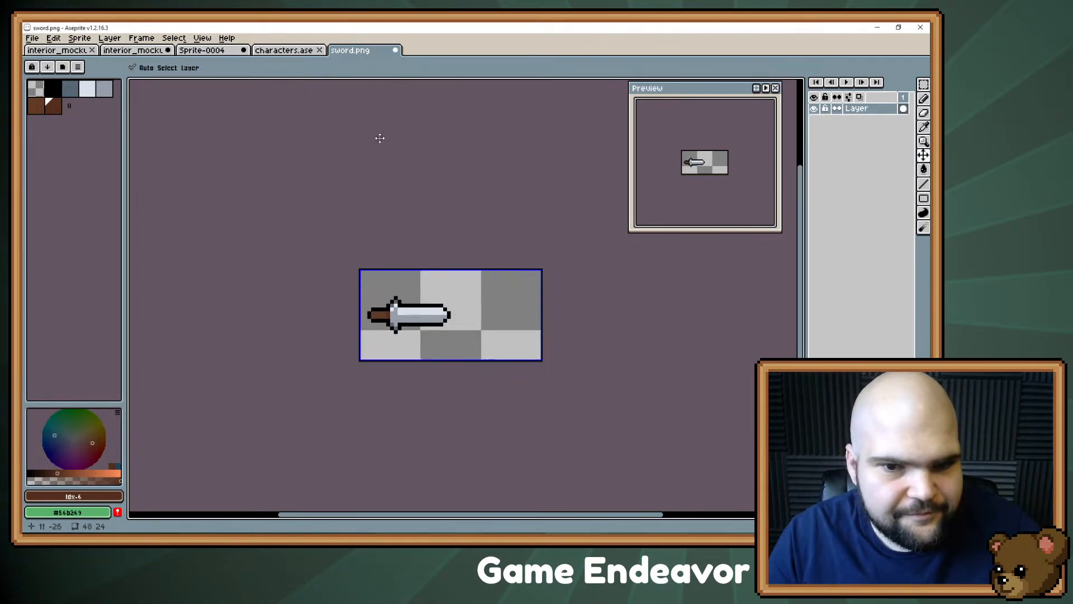
{"action": "left_click", "coordinate": [304, 52]}
{"action": "left_click", "coordinate": [202, 51]}
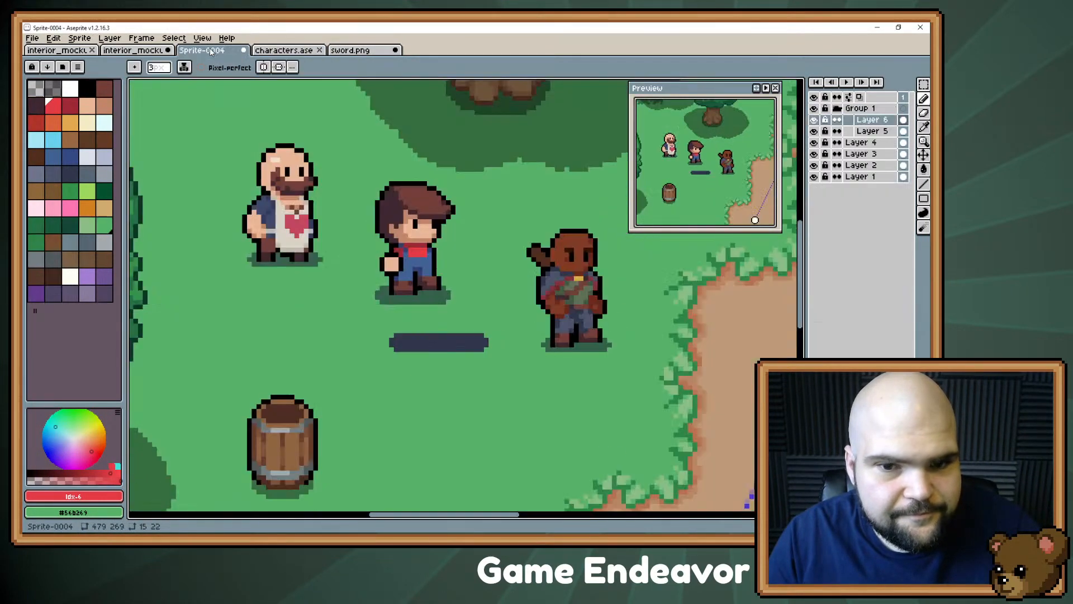
- Compare the slate bar's placements by stepping its last move back and forth through redo and undo
{"action": "key", "text": "ctrl+shift+z"}
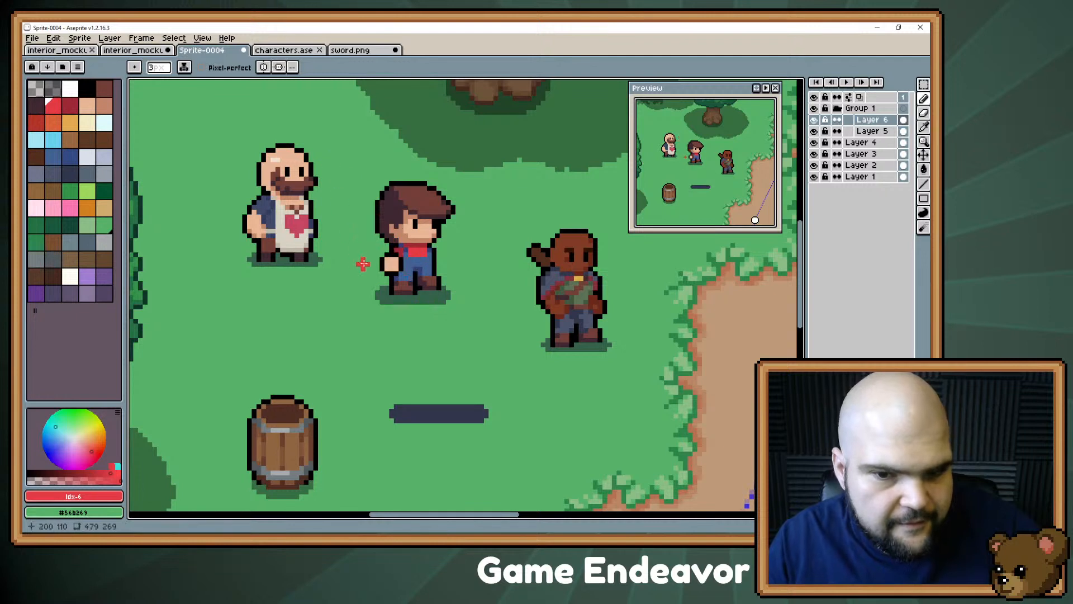
{"action": "key", "text": "ctrl+z"}
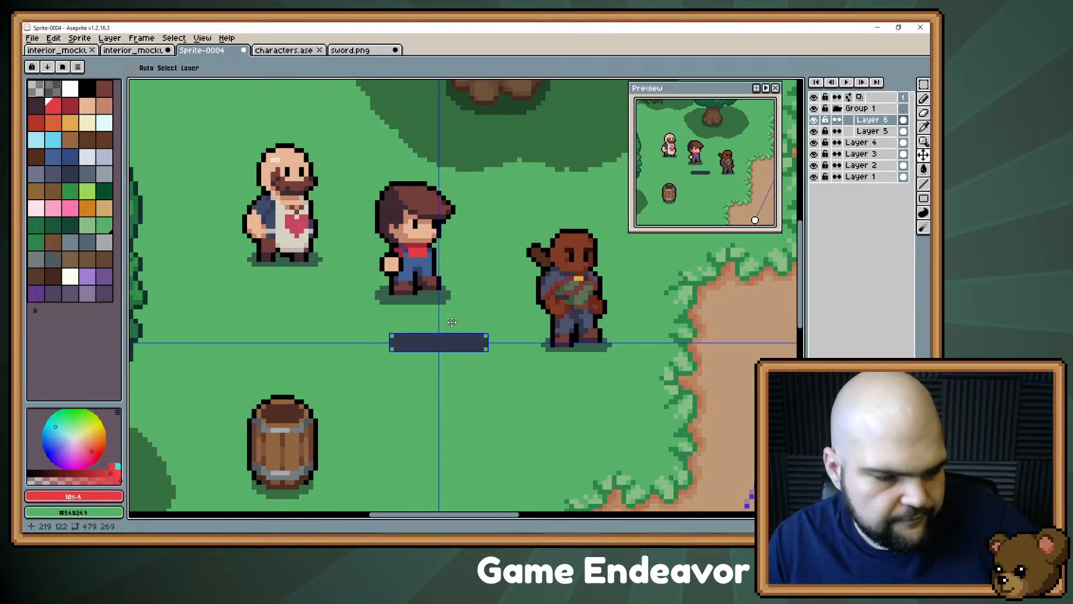
{"action": "key", "text": "ctrl+z"}
{"action": "key", "text": "ctrl+shift+z"}
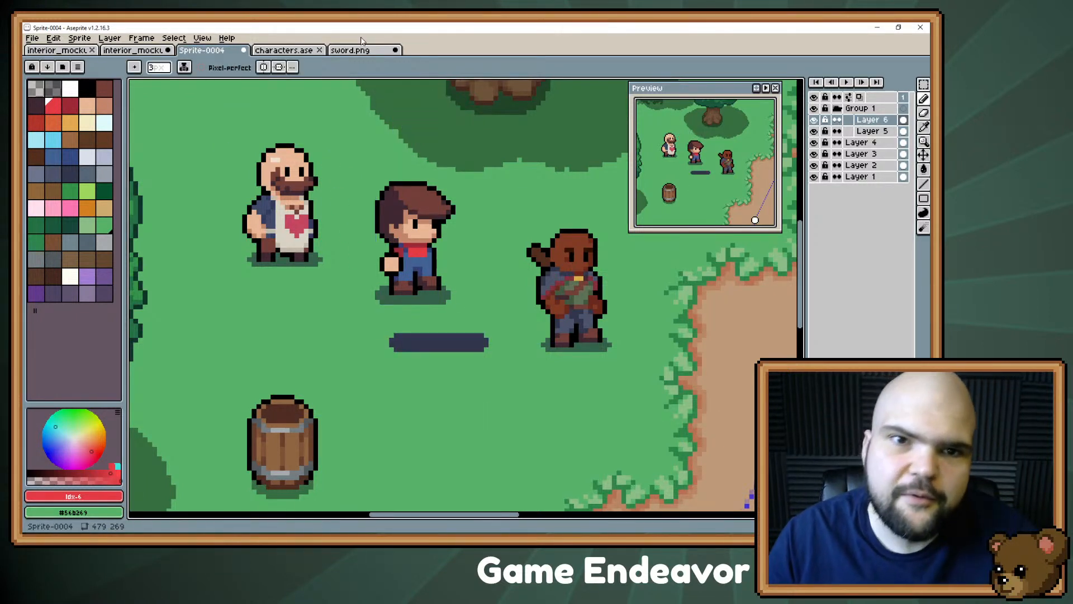
- Copy the whole sword.png image onto a new layer in Sprite-0004 and place the sword just below the slate bar
{"action": "left_click", "coordinate": [363, 50]}
{"action": "key", "text": "ctrl+a"}
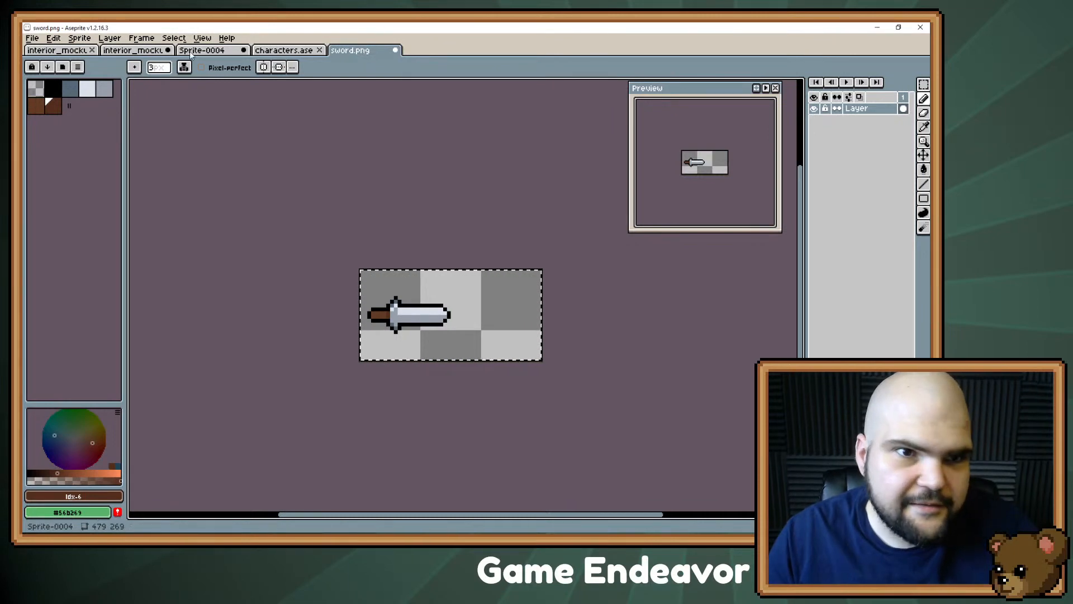
{"action": "left_click", "coordinate": [222, 52]}
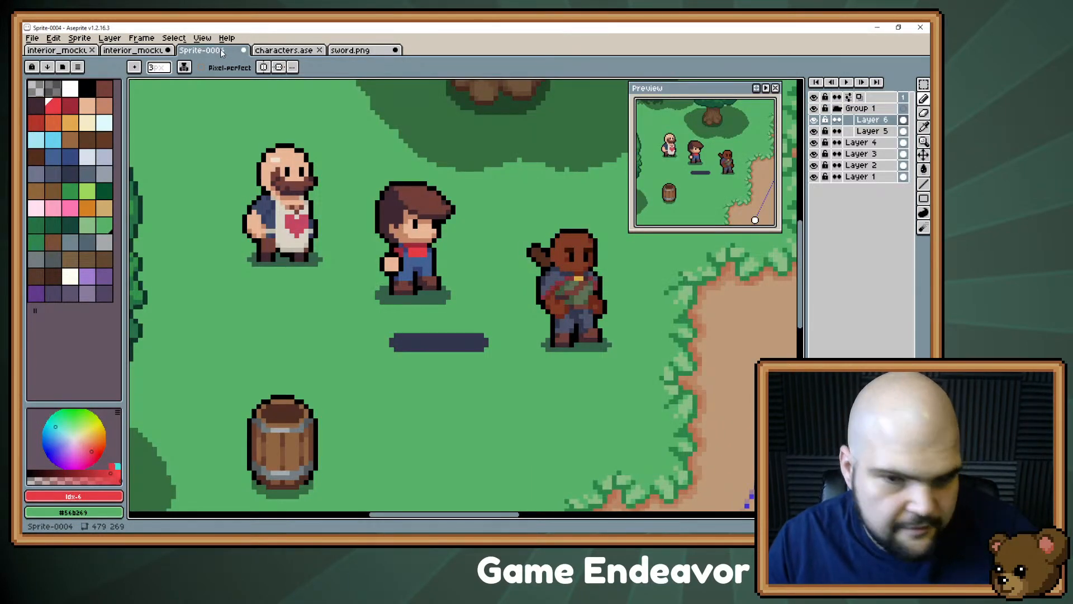
{"action": "key", "text": "ctrl+v"}
{"action": "scroll", "coordinate": [615, 405], "scroll_direction": "down", "scroll_amount": 4}
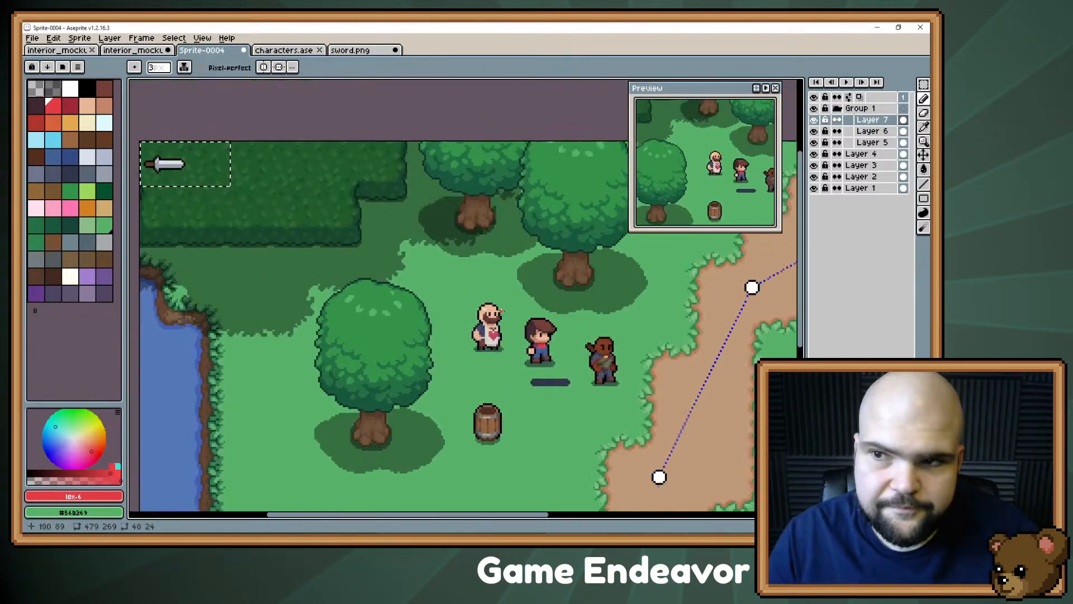
{"action": "key", "text": "ctrl+d"}
{"action": "key", "text": "v"}
{"action": "left_click_drag", "start_coordinate": [183, 165], "coordinate": [537, 378]}
- Sample black from the sword's outline and draw a 1 px Pencil outline around the slate bar's handle end on Layer 7
{"action": "scroll", "coordinate": [553, 423], "scroll_direction": "up", "scroll_amount": 4}
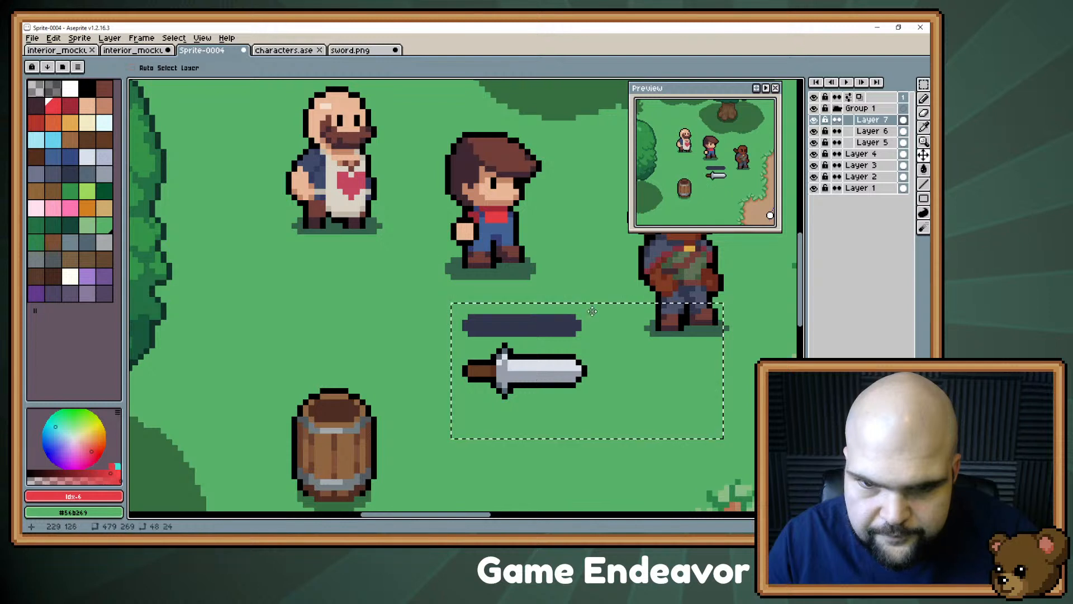
{"action": "left_click_drag", "start_coordinate": [582, 309], "coordinate": [529, 317]}
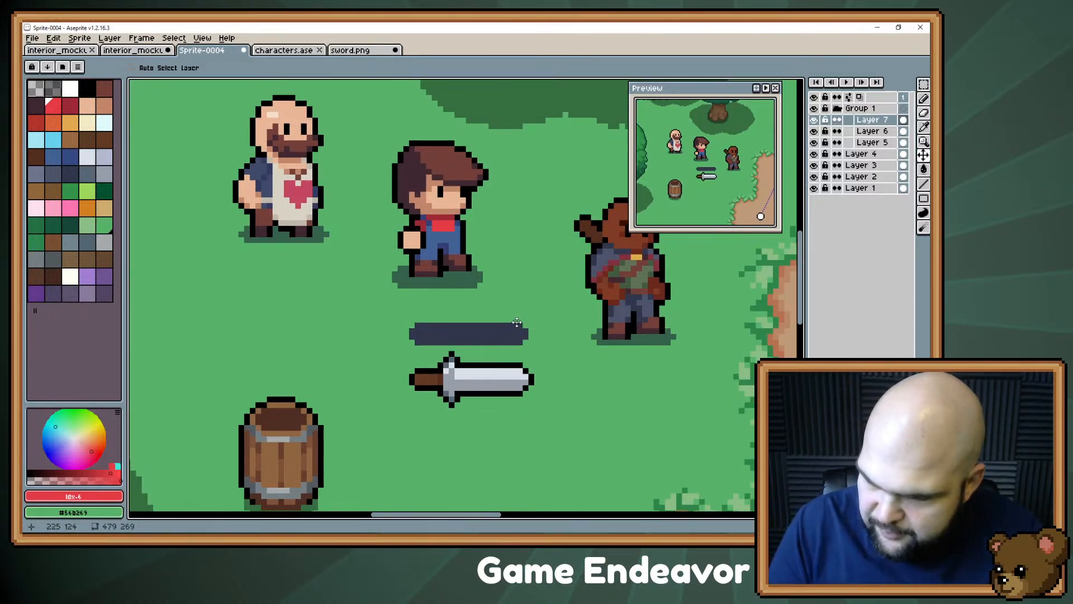
{"action": "scroll", "coordinate": [516, 322], "scroll_direction": "up", "scroll_amount": 2}
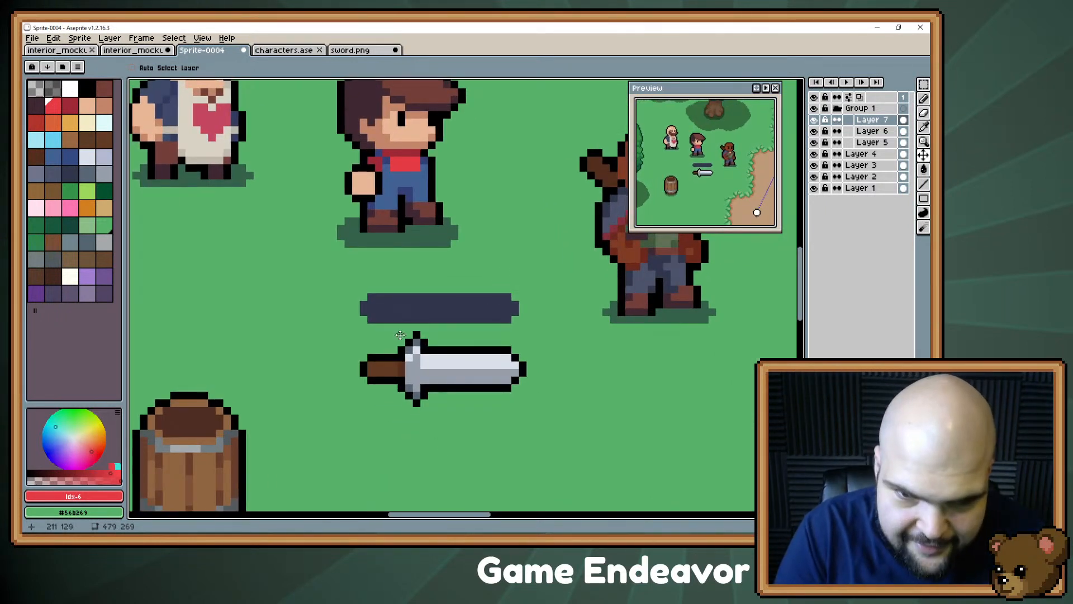
{"action": "key", "text": "i"}
{"action": "left_click", "coordinate": [406, 350]}
{"action": "key", "text": "b"}
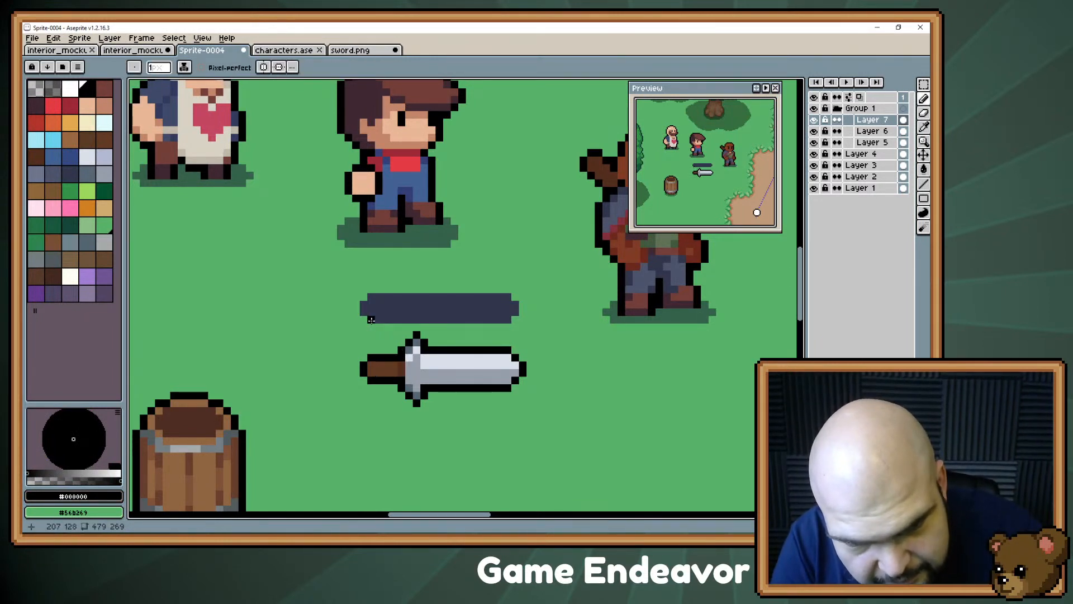
{"action": "mouse_move", "coordinate": [364, 311]}
{"action": "left_mouse_down"}
{"action": "mouse_move", "coordinate": [382, 295]}
{"action": "mouse_move", "coordinate": [433, 297]}
{"action": "left_mouse_up"}
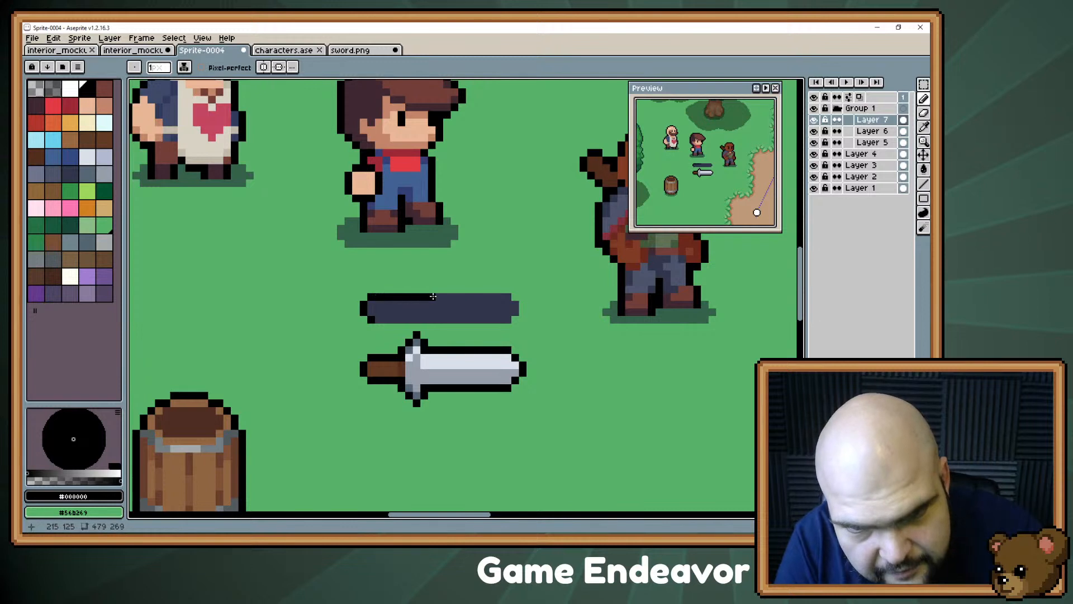
{"action": "mouse_move", "coordinate": [380, 321]}
{"action": "left_mouse_down"}
{"action": "mouse_move", "coordinate": [422, 318]}
{"action": "mouse_move", "coordinate": [376, 349]}
{"action": "left_mouse_up"}
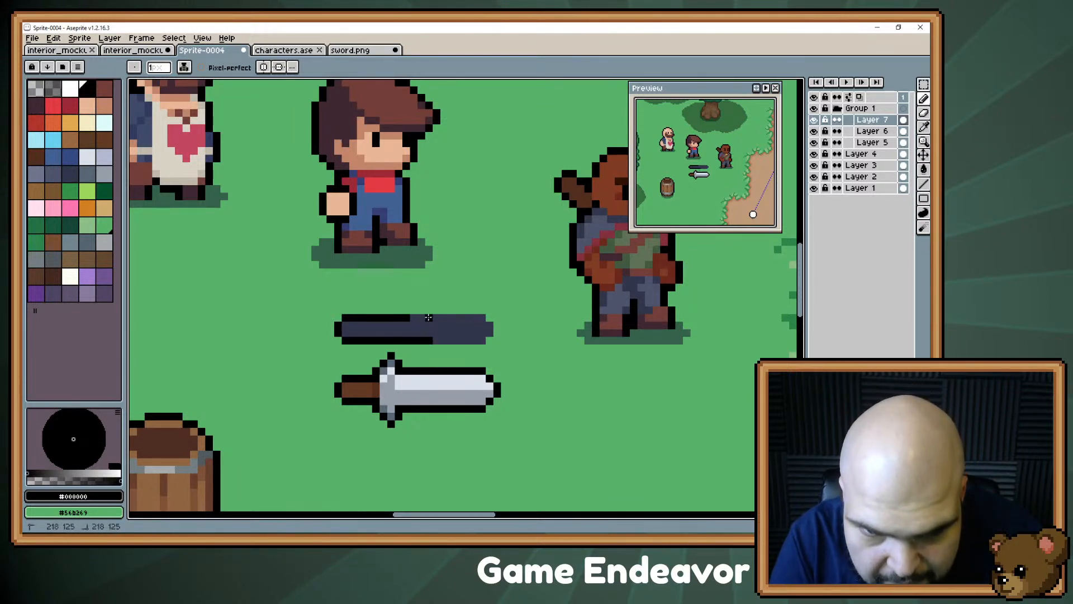
{"action": "mouse_move", "coordinate": [403, 320]}
{"action": "left_mouse_down"}
{"action": "mouse_move", "coordinate": [380, 317]}
{"action": "mouse_move", "coordinate": [407, 334]}
{"action": "left_mouse_up"}
- Fill the outlined handle with the sword grip's brown #613b24, using the Paint Bucket with Continuous enabled
{"action": "left_click", "coordinate": [347, 384], "text": "alt"}
{"action": "key", "text": "g"}
{"action": "left_click", "coordinate": [383, 339]}
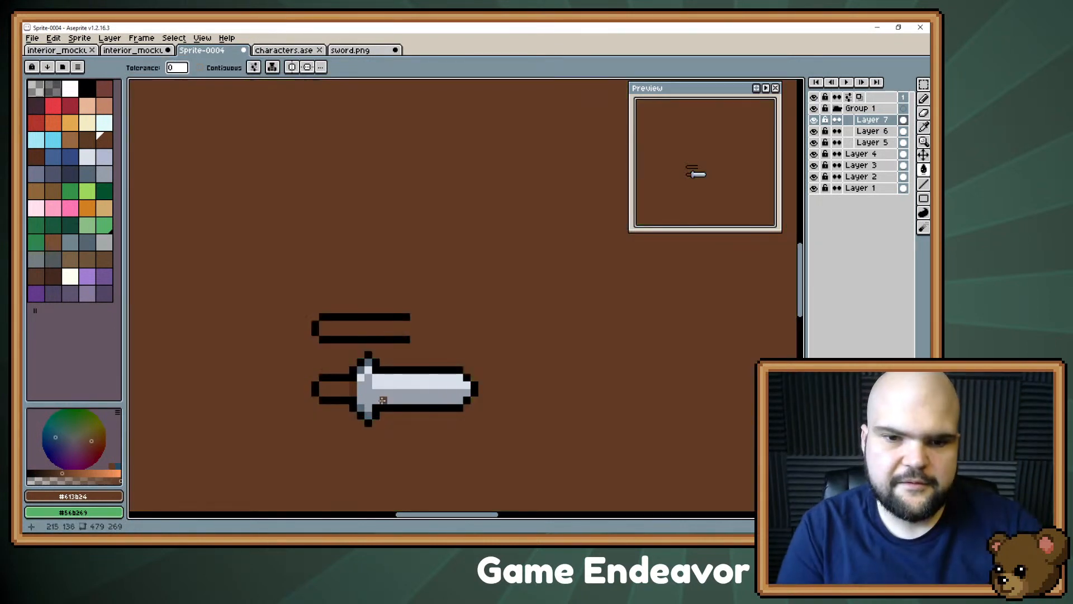
{"action": "key", "text": "ctrl+z"}
{"action": "left_click", "coordinate": [199, 67]}
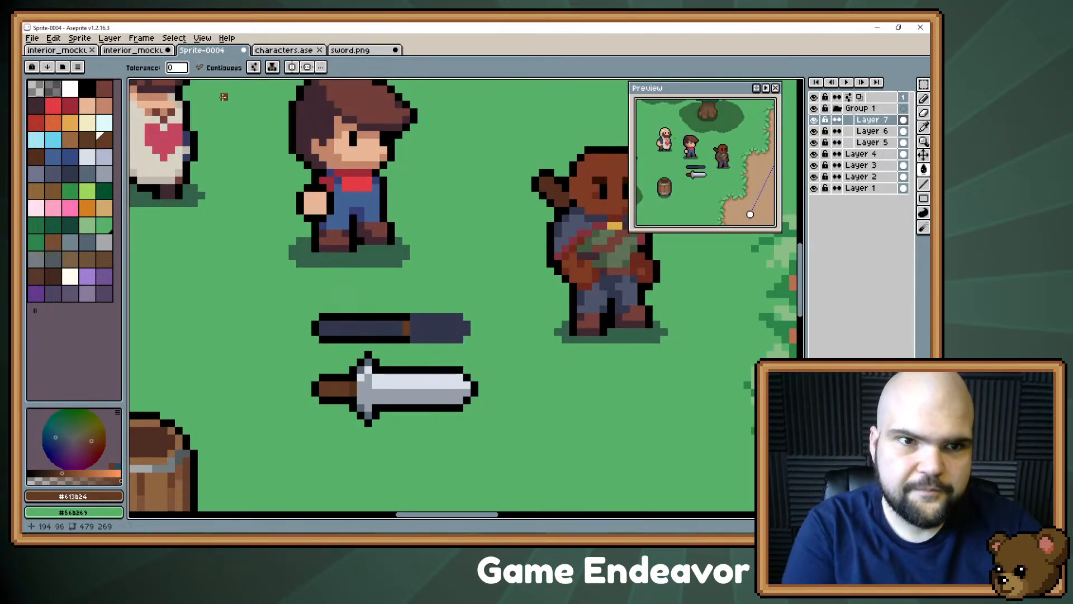
{"action": "left_click", "coordinate": [360, 334]}
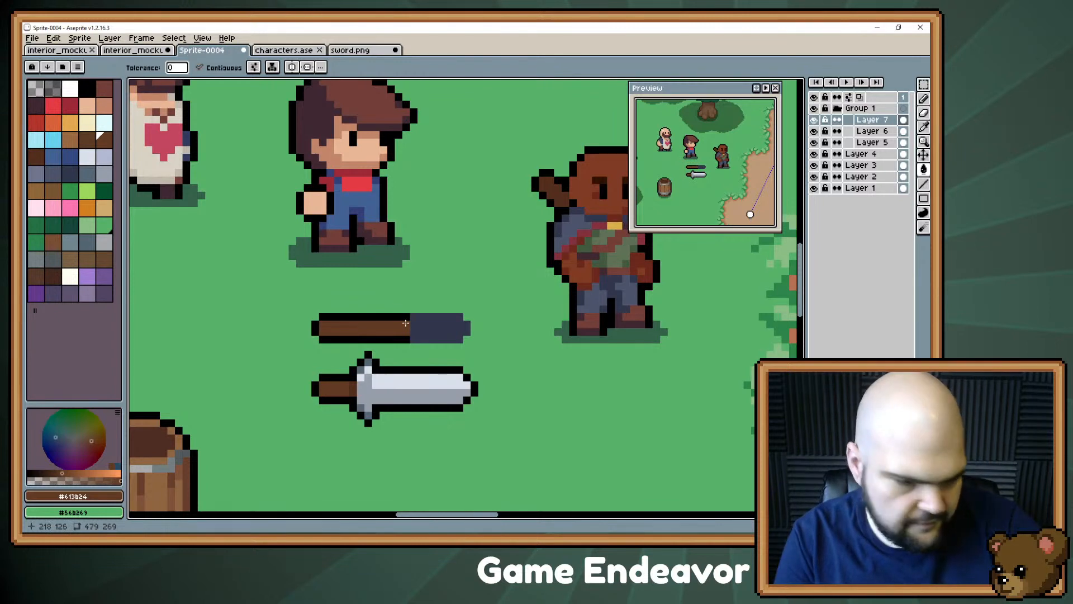
- Select a 21 by 4 px area around the brown handle, move it onto clear grass below the sword, and deselect it
{"action": "key", "text": "m"}
{"action": "left_click_drag", "start_coordinate": [314, 340], "coordinate": [377, 329]}
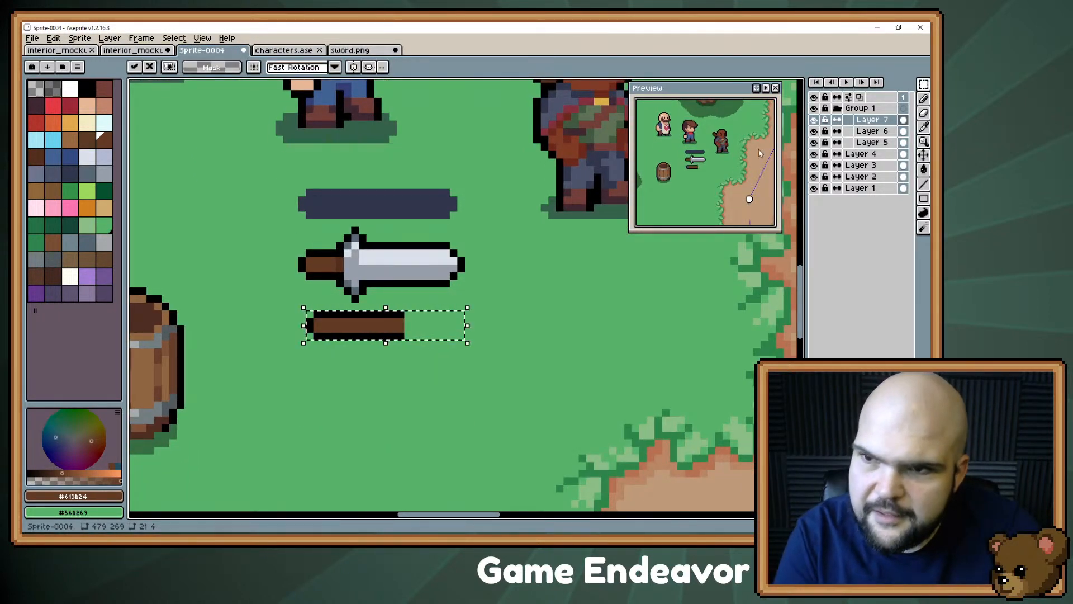
{"action": "left_click_drag", "start_coordinate": [378, 330], "coordinate": [378, 346]}
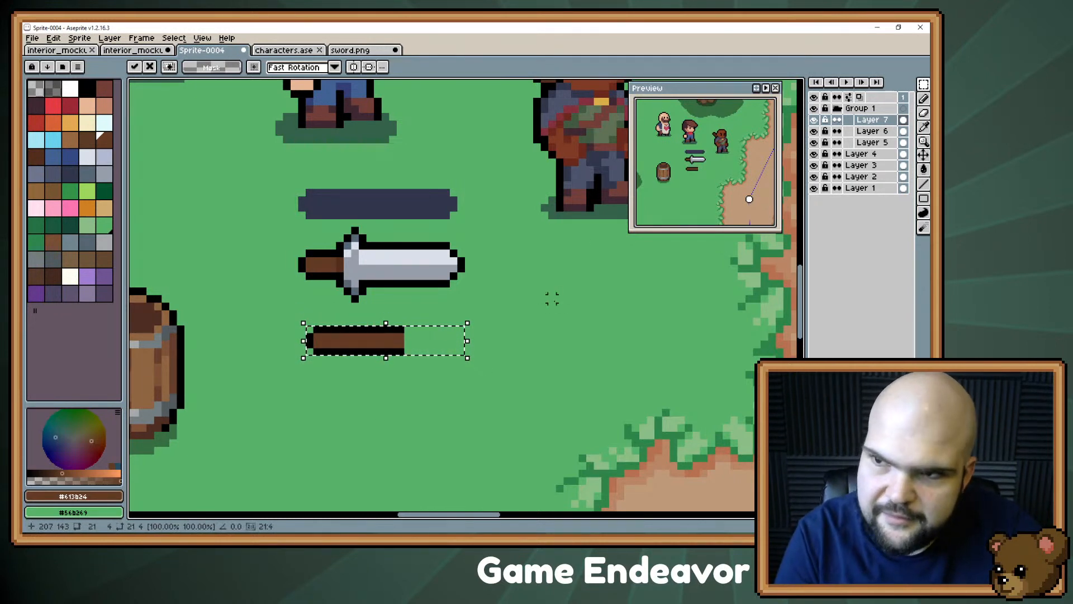
{"action": "key", "text": "ctrl+d"}
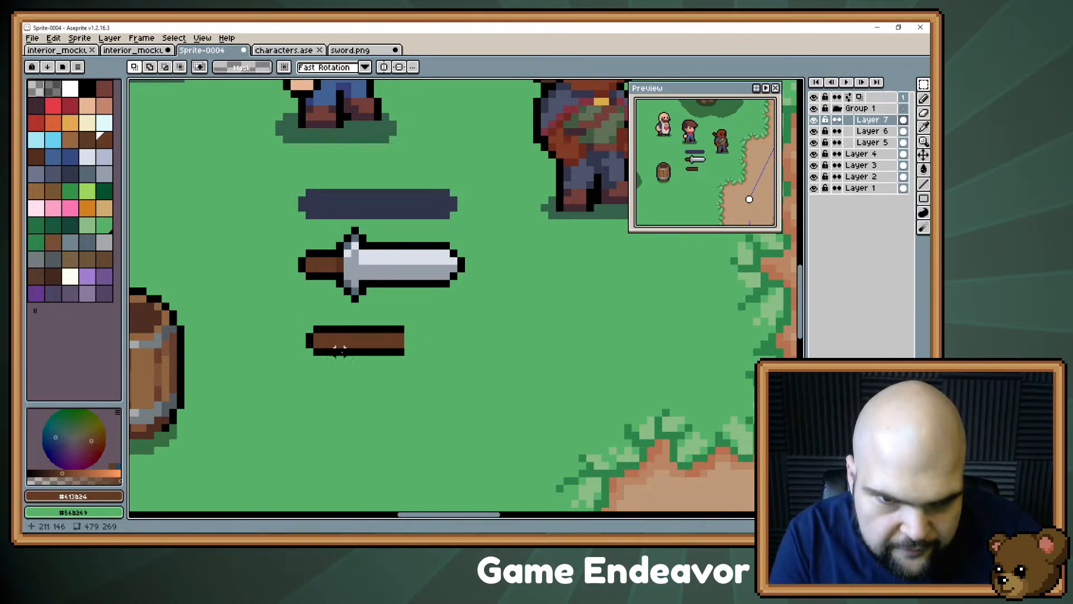
{"action": "key", "text": "ctrl+z"}
{"action": "left_click_drag", "start_coordinate": [384, 367], "coordinate": [376, 397]}
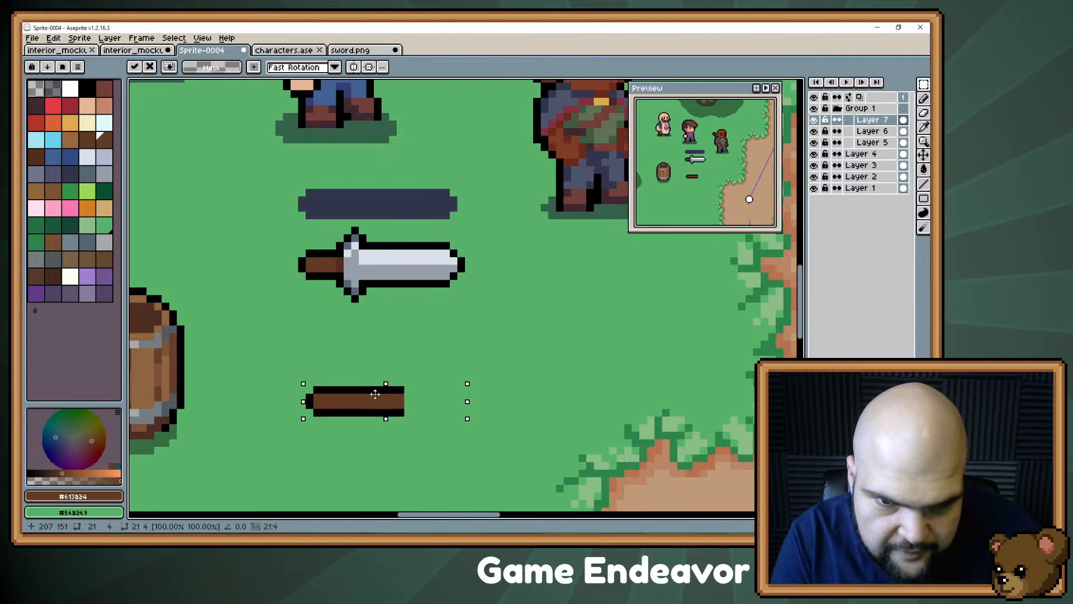
{"action": "key", "text": "ctrl+v"}
{"action": "key", "text": "ctrl+z"}
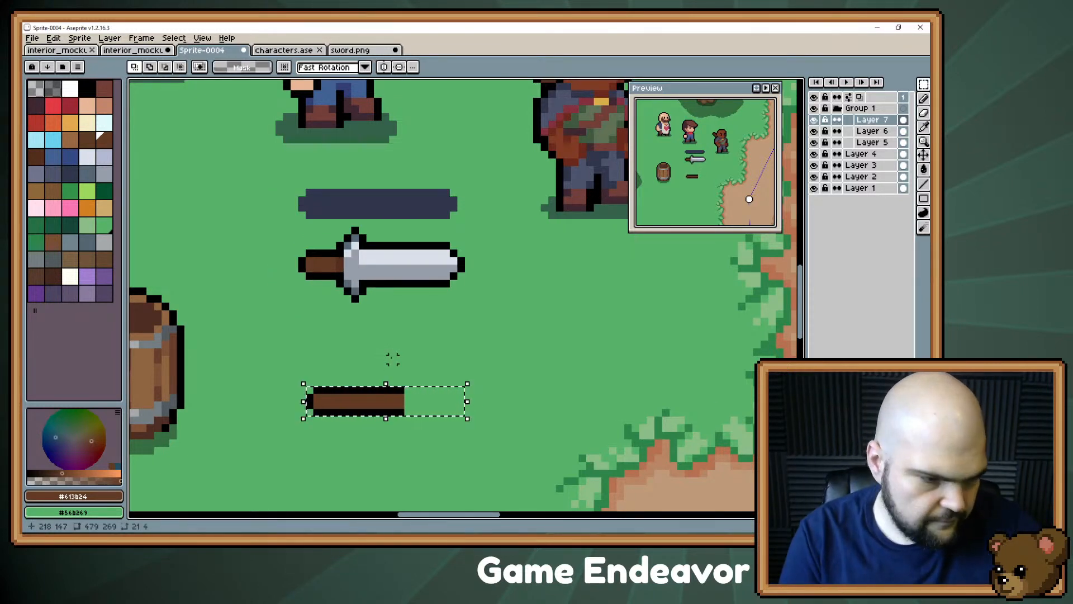
{"action": "key", "text": "ctrl+d"}
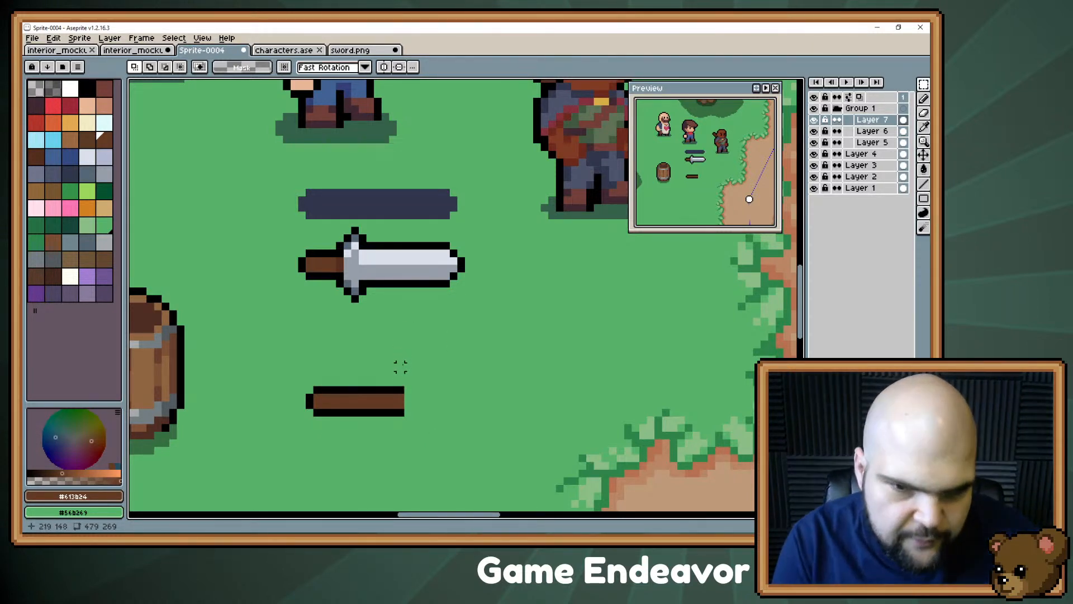
- Extend the handle's black upper and lower outlines past its open end with the Pencil, undoing the last stray stroke
{"action": "key", "text": "b"}
{"action": "left_click", "coordinate": [407, 387], "text": "alt"}
{"action": "mouse_move", "coordinate": [408, 388]}
{"action": "left_mouse_down"}
{"action": "mouse_move", "coordinate": [469, 382]}
{"action": "mouse_move", "coordinate": [453, 412]}
{"action": "mouse_move", "coordinate": [402, 417]}
{"action": "mouse_move", "coordinate": [454, 407]}
{"action": "left_mouse_up"}
{"action": "key", "text": "ctrl+z"}
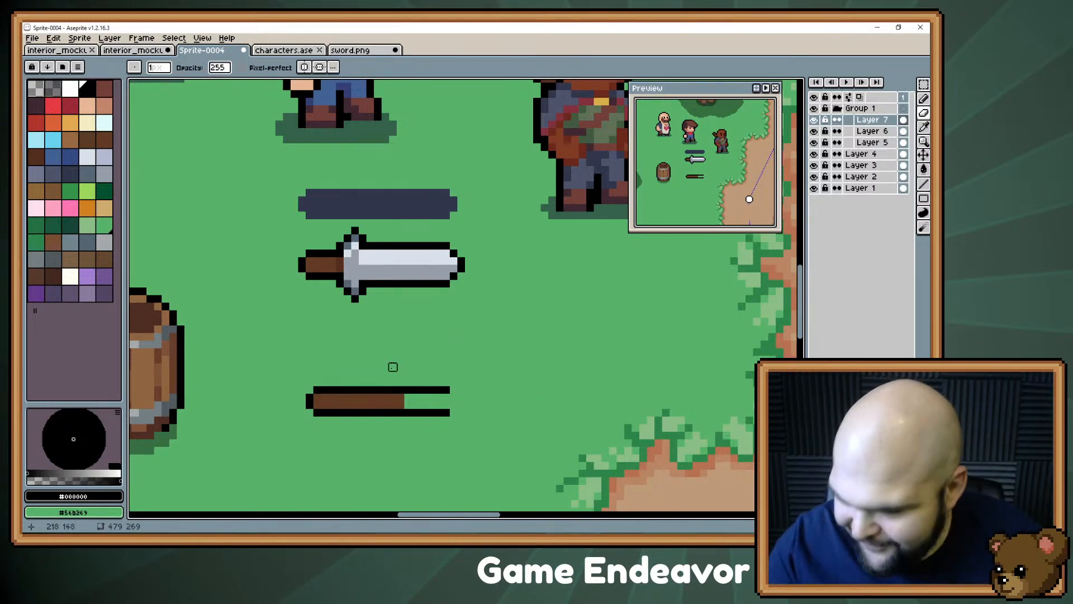
- Switch to Godot Engine, run the project, and start a new game to open its in-game map editor
{"action": "key", "text": "alt+Tab"}
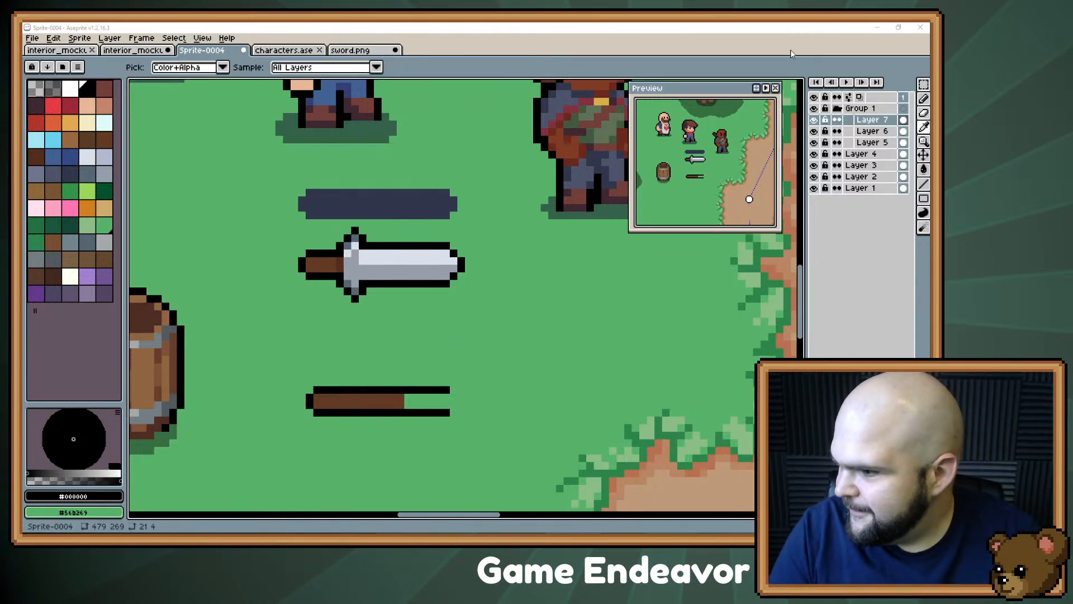
{"action": "key", "text": "alt+Tab"}
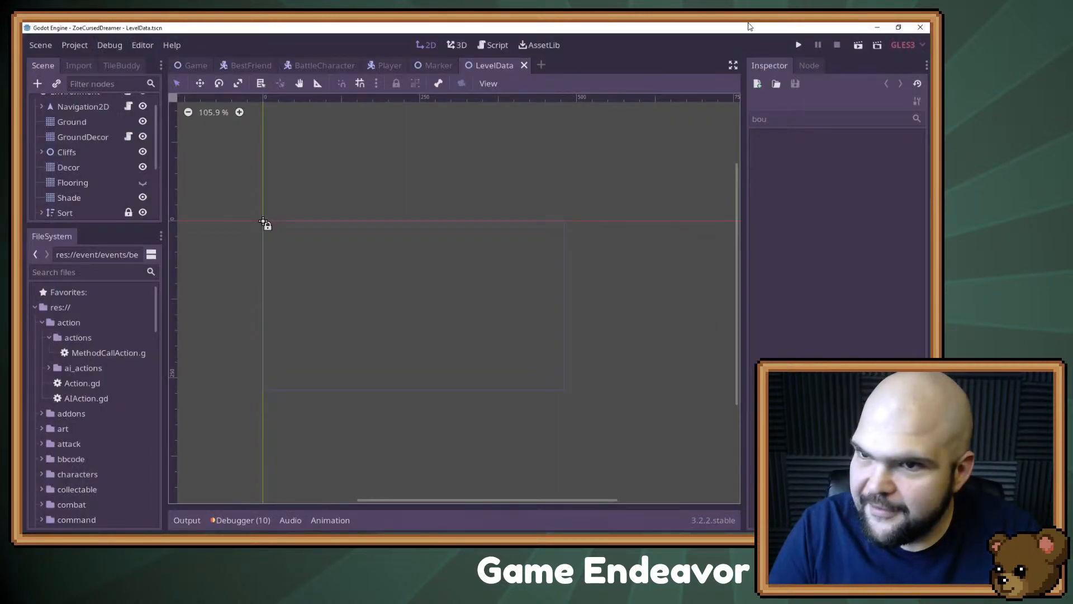
{"action": "left_click", "coordinate": [798, 45]}
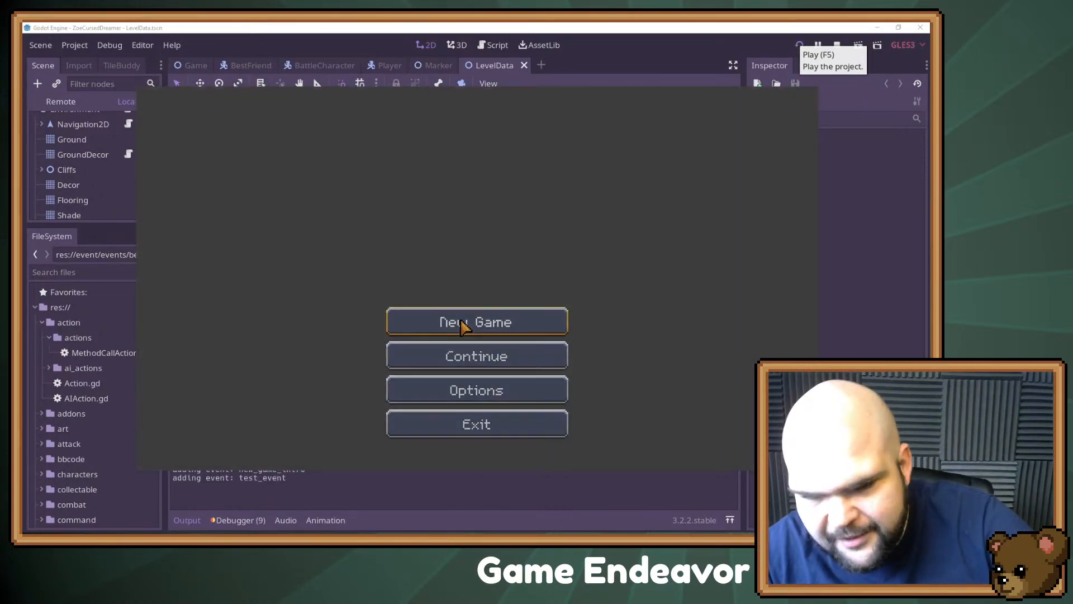
{"action": "left_click", "coordinate": [462, 324]}
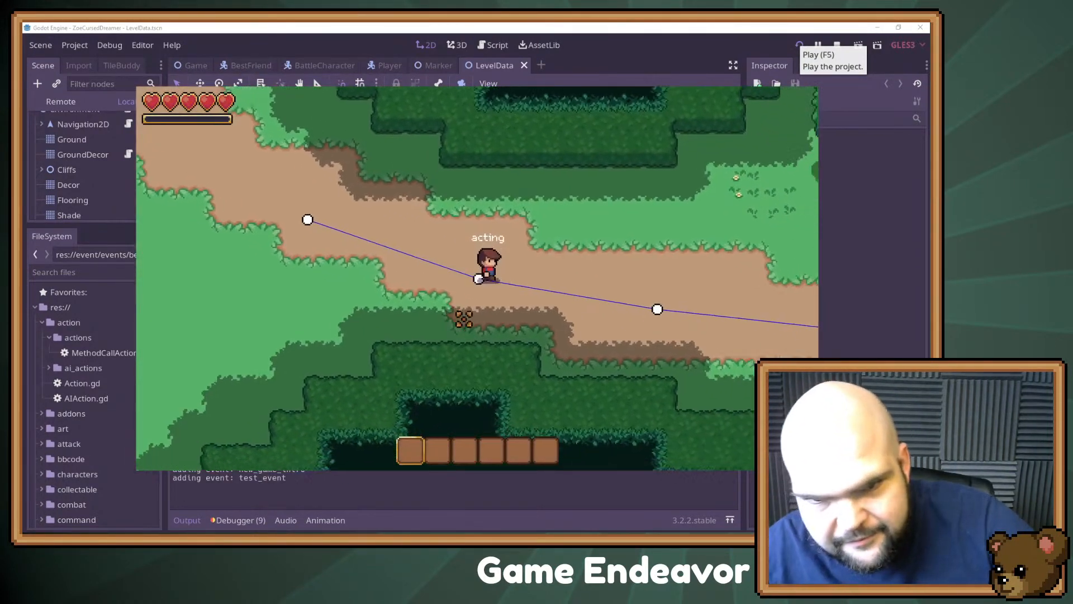
{"action": "key", "text": "Tab"}
{"action": "key", "text": "Tab"}
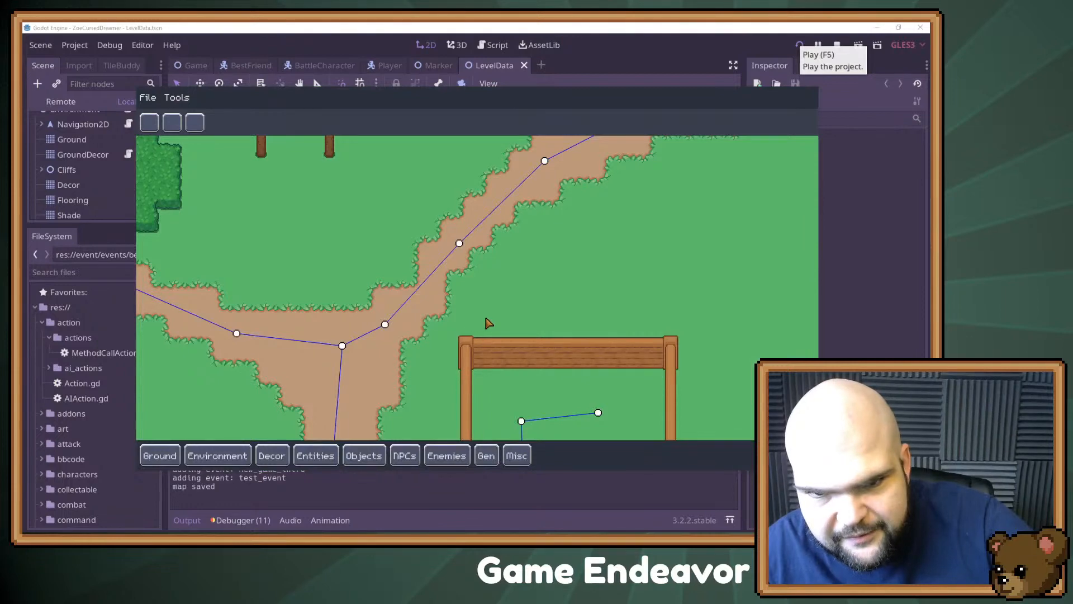
- Playtest the level by walking the character along the path and against the wooden building's outer wall, and stop the running project
{"action": "key", "text": "Tab"}
{"action": "key", "text": "Right"}
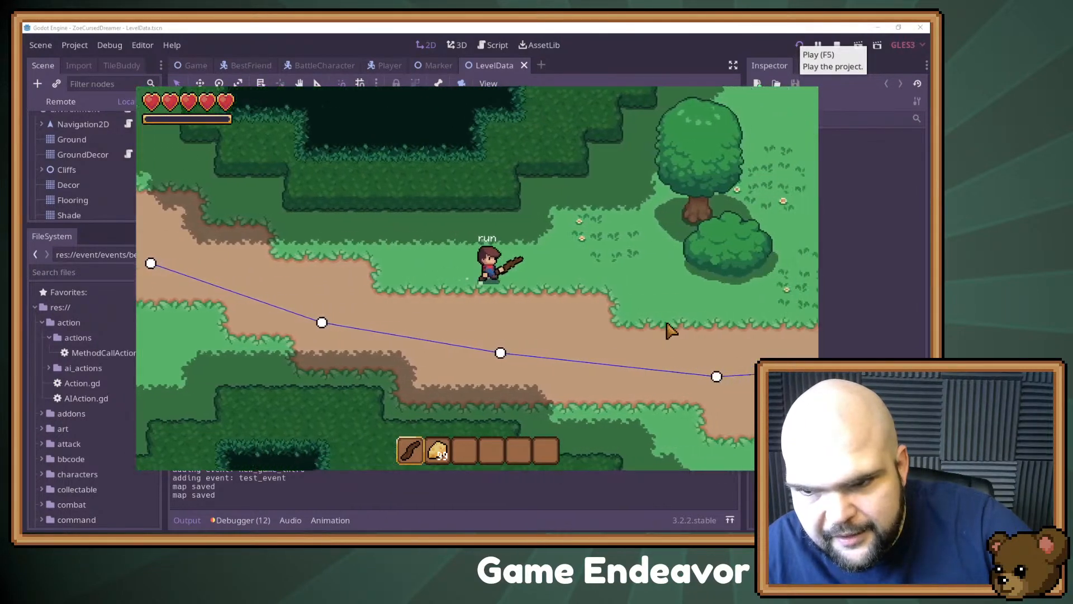
{"action": "key", "text": "Down"}
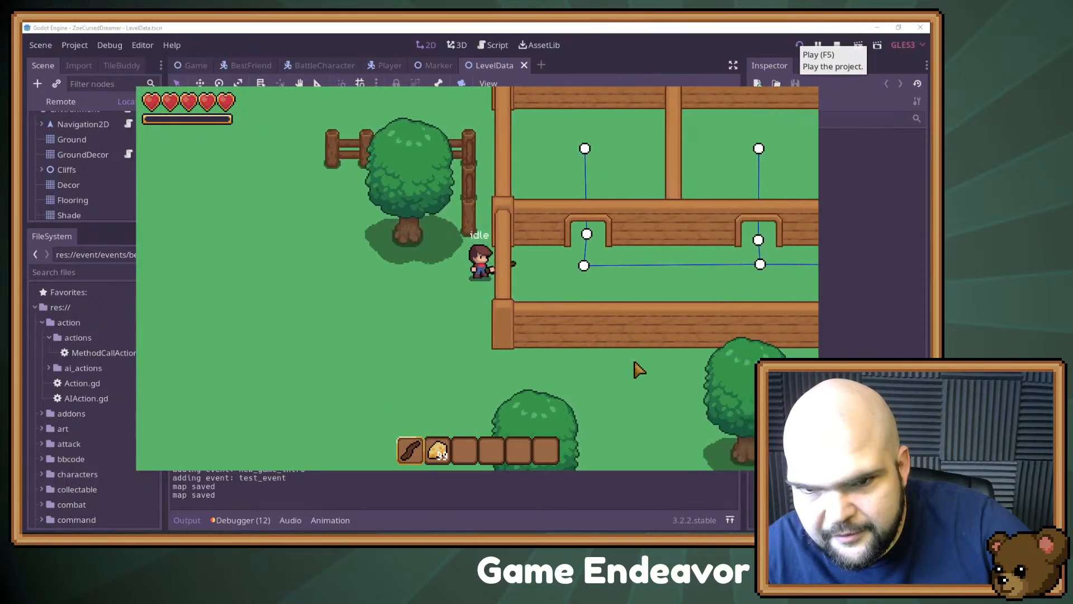
{"action": "key", "text": "Left"}
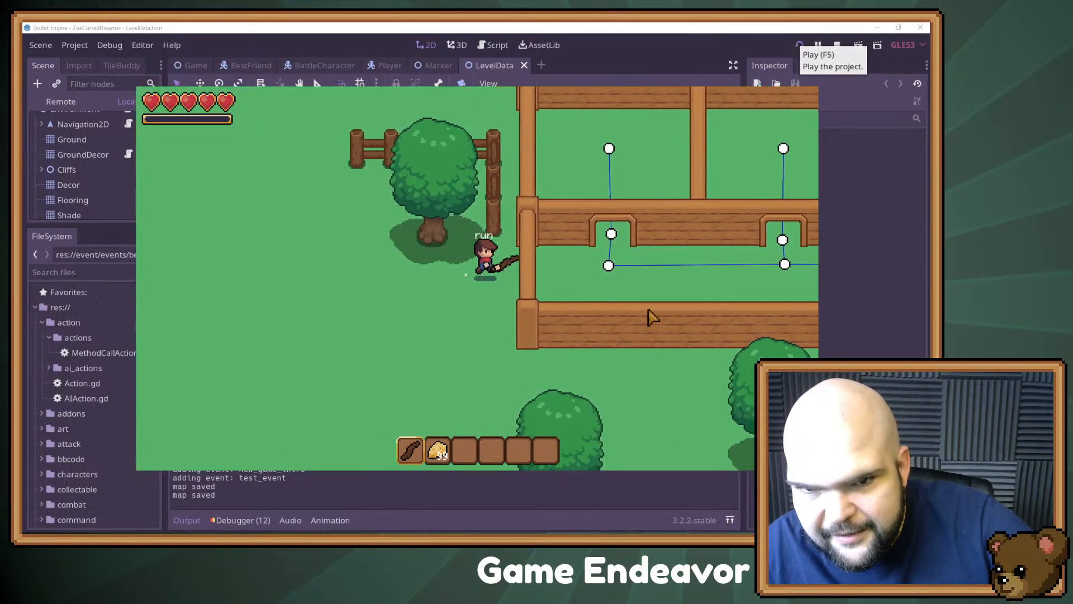
{"action": "key", "text": "Right"}
{"action": "key", "text": "Left"}
{"action": "key", "text": "Right"}
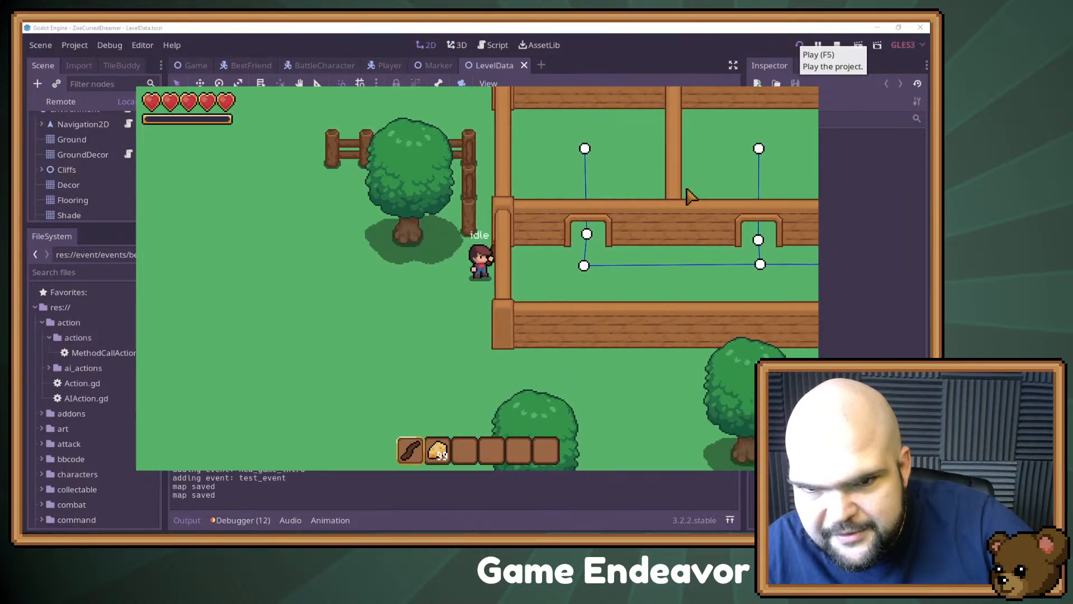
{"action": "left_click", "coordinate": [837, 44]}
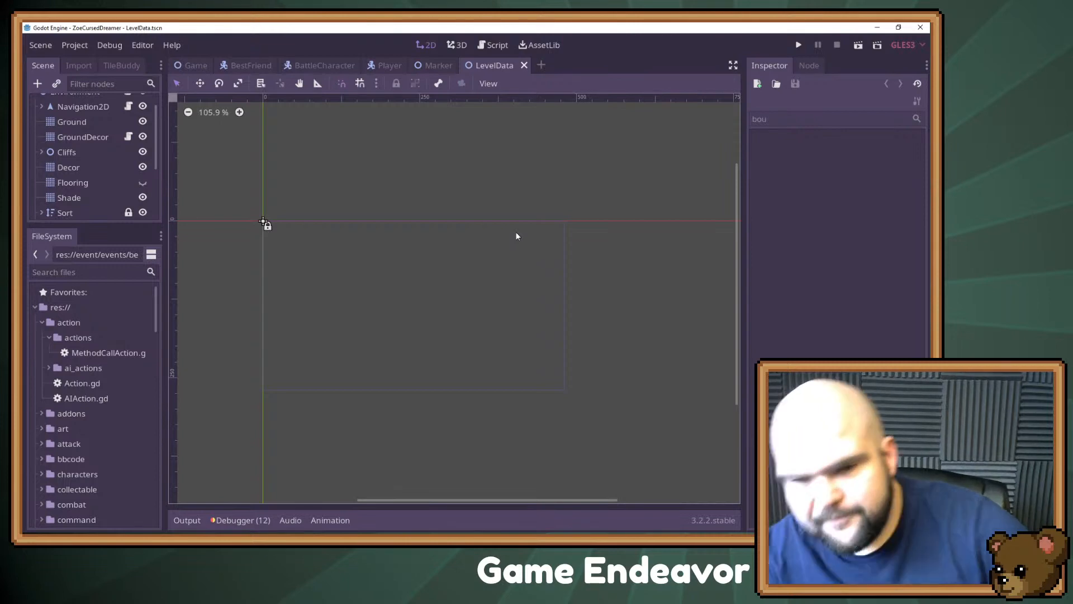
- Switch to Aseprite and finish filling the weapon handle with its brown, shading the handle's end in a darker brown
{"action": "key", "text": "alt+Tab"}
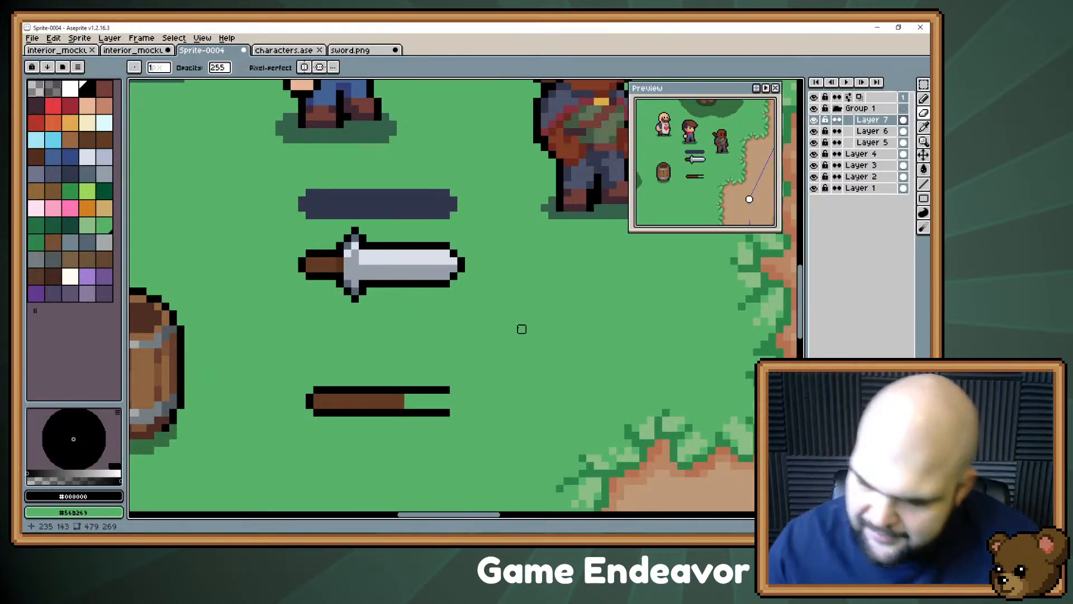
{"action": "key", "text": "i"}
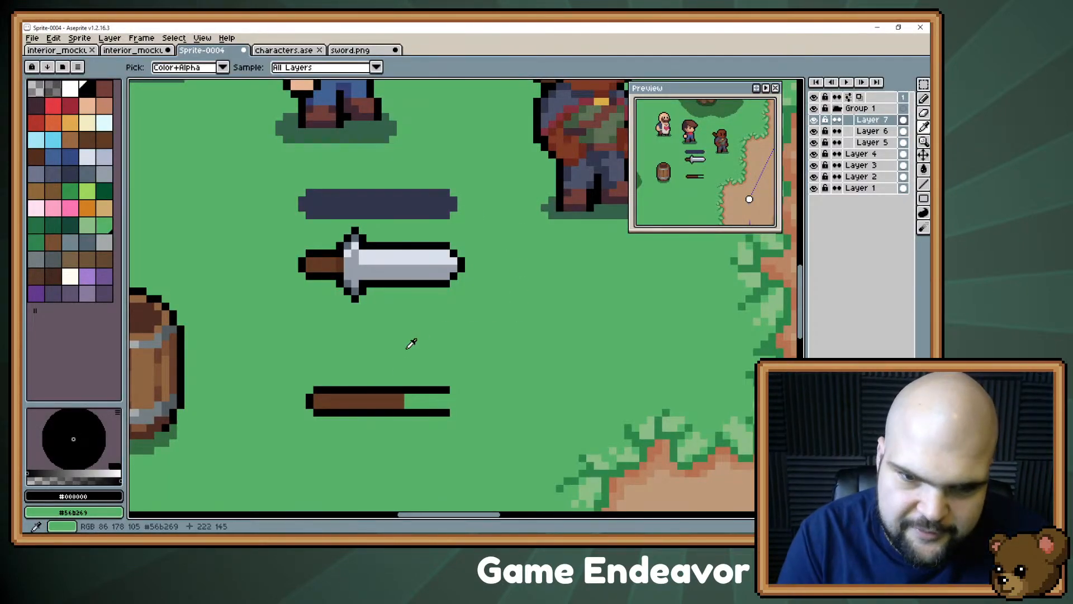
{"action": "left_click", "coordinate": [396, 395], "text": "alt"}
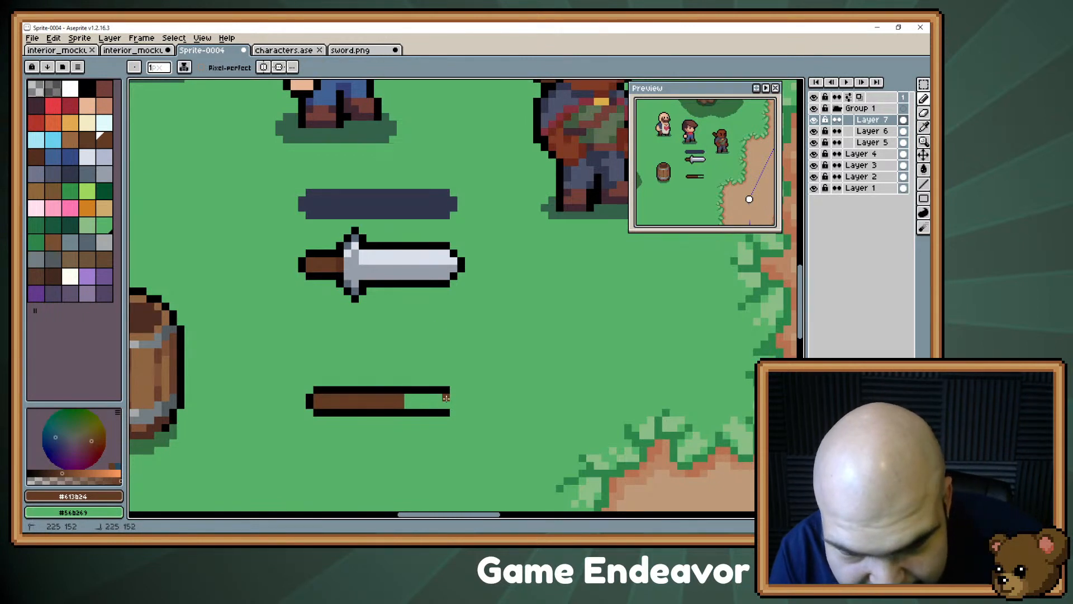
{"action": "left_click_drag", "start_coordinate": [446, 397], "coordinate": [407, 400]}
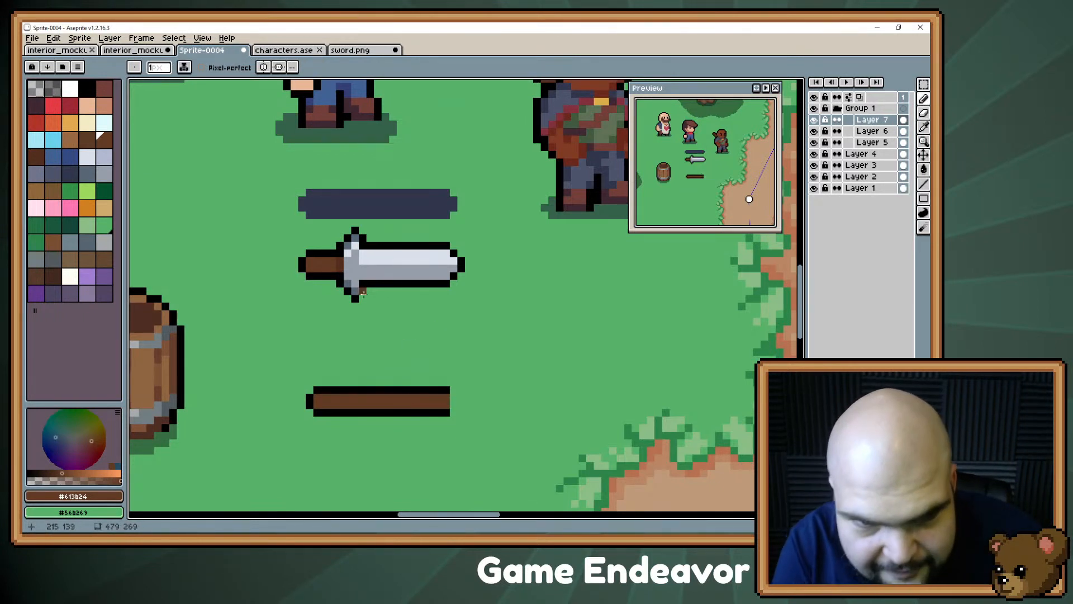
{"action": "left_click", "coordinate": [335, 264], "text": "alt"}
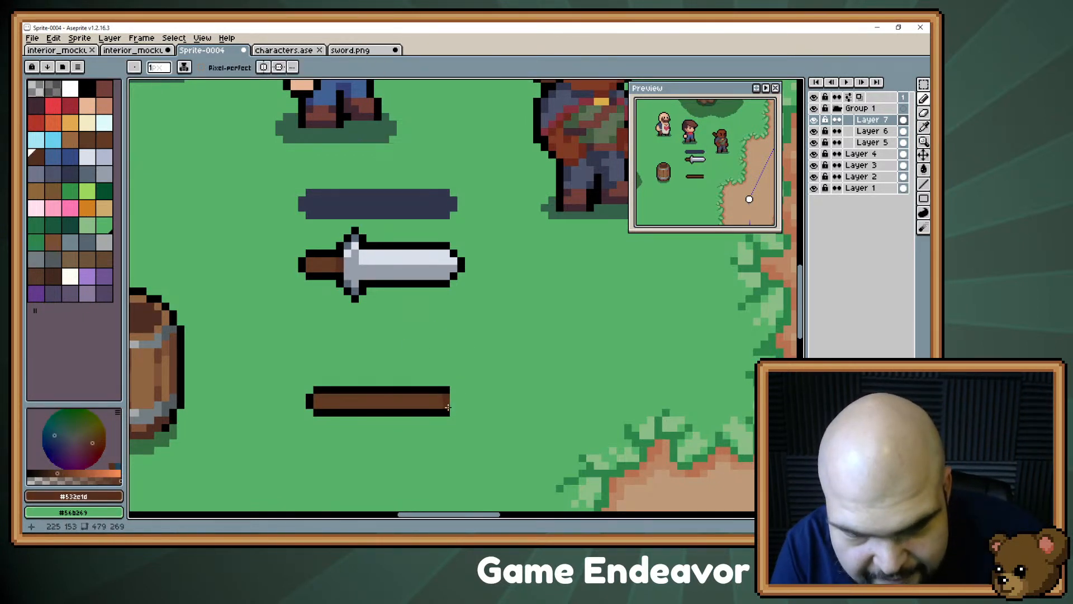
- Paint a thick crescent-shaped axe blade across the handle's end in the sword's light grey, filling it with a 3 px brush
{"action": "left_click", "coordinate": [383, 256], "text": "alt"}
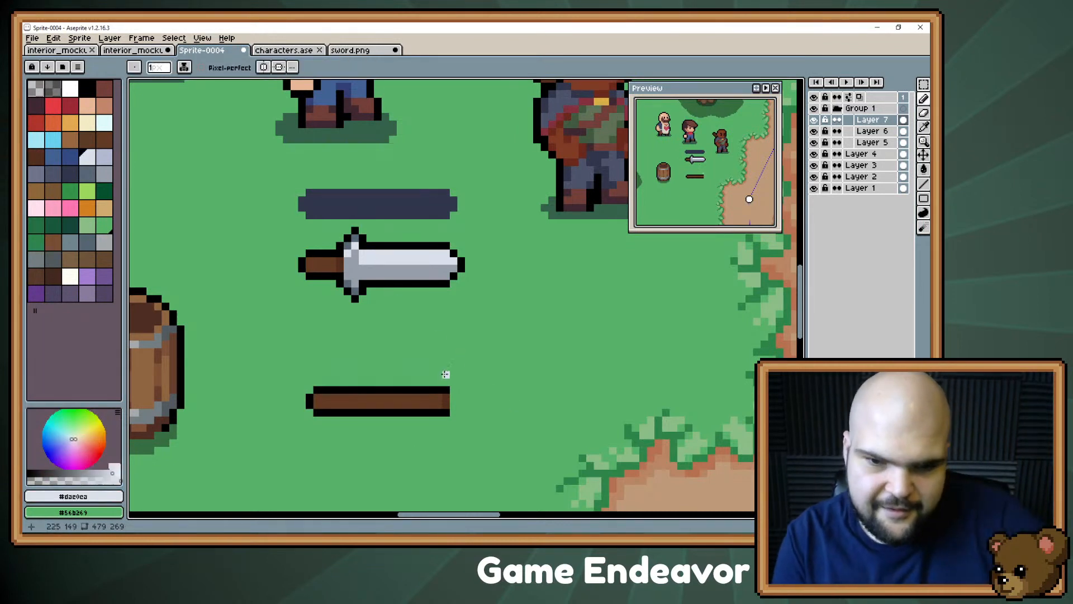
{"action": "mouse_move", "coordinate": [438, 358]}
{"action": "left_mouse_down"}
{"action": "mouse_move", "coordinate": [455, 371]}
{"action": "mouse_move", "coordinate": [447, 442]}
{"action": "mouse_move", "coordinate": [448, 358]}
{"action": "left_mouse_up"}
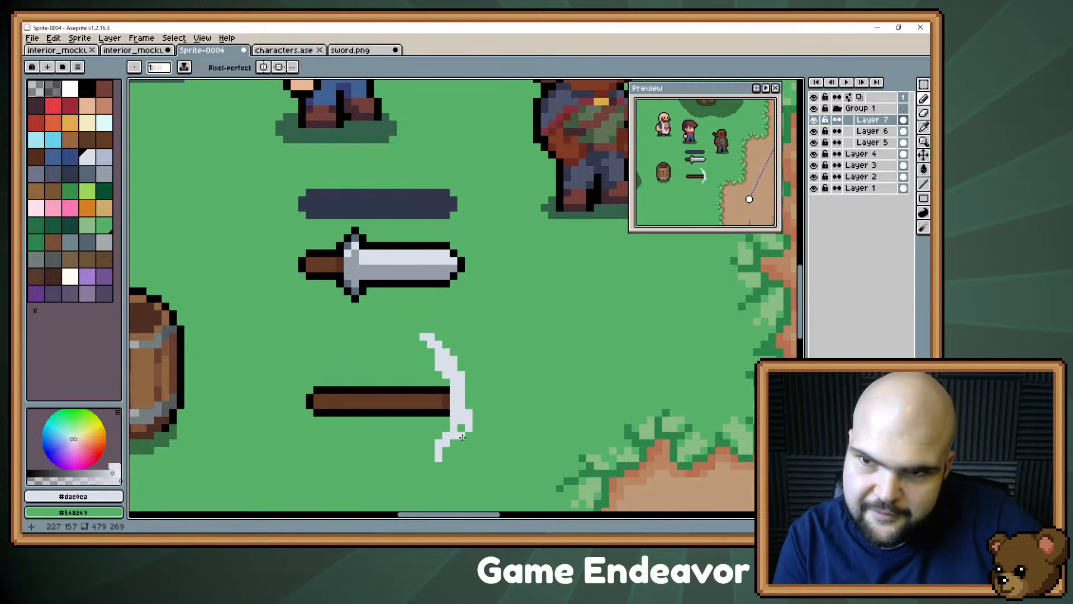
{"action": "mouse_move", "coordinate": [453, 445]}
{"action": "left_mouse_down"}
{"action": "mouse_move", "coordinate": [430, 456]}
{"action": "mouse_move", "coordinate": [463, 436]}
{"action": "mouse_move", "coordinate": [446, 458]}
{"action": "mouse_move", "coordinate": [474, 438]}
{"action": "mouse_move", "coordinate": [491, 450]}
{"action": "mouse_move", "coordinate": [473, 473]}
{"action": "mouse_move", "coordinate": [460, 470]}
{"action": "mouse_move", "coordinate": [481, 461]}
{"action": "mouse_move", "coordinate": [460, 462]}
{"action": "mouse_move", "coordinate": [497, 440]}
{"action": "mouse_move", "coordinate": [464, 347]}
{"action": "mouse_move", "coordinate": [484, 426]}
{"action": "mouse_move", "coordinate": [470, 454]}
{"action": "mouse_move", "coordinate": [465, 405]}
{"action": "mouse_move", "coordinate": [461, 458]}
{"action": "mouse_move", "coordinate": [483, 399]}
{"action": "mouse_move", "coordinate": [464, 447]}
{"action": "mouse_move", "coordinate": [473, 418]}
{"action": "mouse_move", "coordinate": [492, 427]}
{"action": "mouse_move", "coordinate": [489, 437]}
{"action": "mouse_move", "coordinate": [489, 354]}
{"action": "mouse_move", "coordinate": [489, 389]}
{"action": "mouse_move", "coordinate": [458, 344]}
{"action": "mouse_move", "coordinate": [455, 358]}
{"action": "mouse_move", "coordinate": [444, 350]}
{"action": "mouse_move", "coordinate": [472, 337]}
{"action": "mouse_move", "coordinate": [456, 351]}
{"action": "mouse_move", "coordinate": [479, 364]}
{"action": "mouse_move", "coordinate": [438, 336]}
{"action": "mouse_move", "coordinate": [423, 344]}
{"action": "mouse_move", "coordinate": [512, 301]}
{"action": "mouse_move", "coordinate": [513, 376]}
{"action": "left_mouse_up"}
{"action": "key", "text": "plus"}
{"action": "key", "text": "e"}
{"action": "key", "text": "b"}
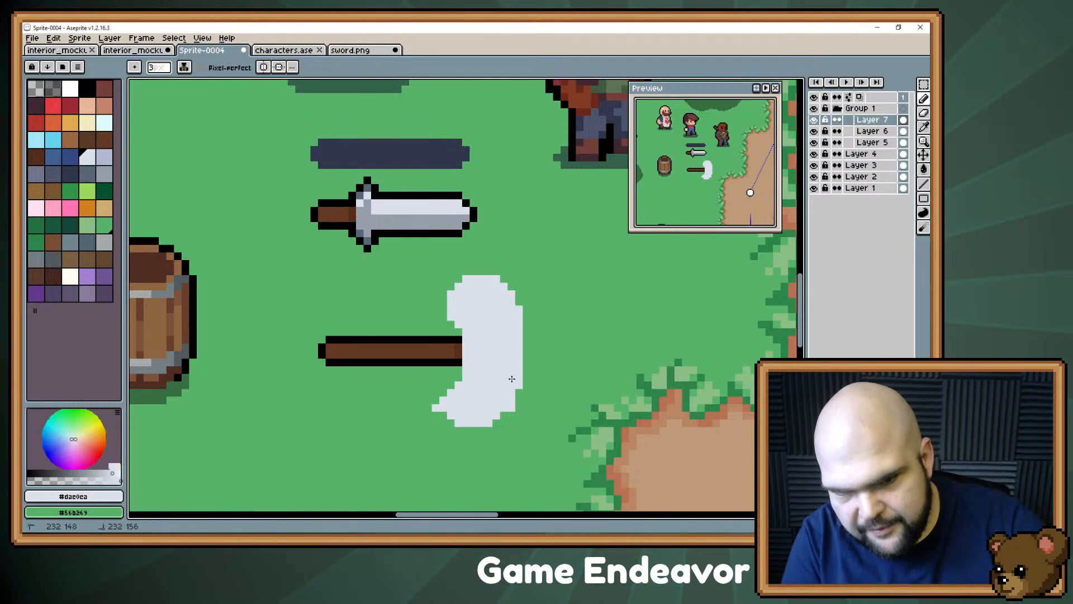
- Reshape the blade's lower tip by erasing rough pixels, extending its point, and trimming the lower outer corner
{"action": "key", "text": "e"}
{"action": "left_click_drag", "start_coordinate": [434, 404], "coordinate": [434, 414]}
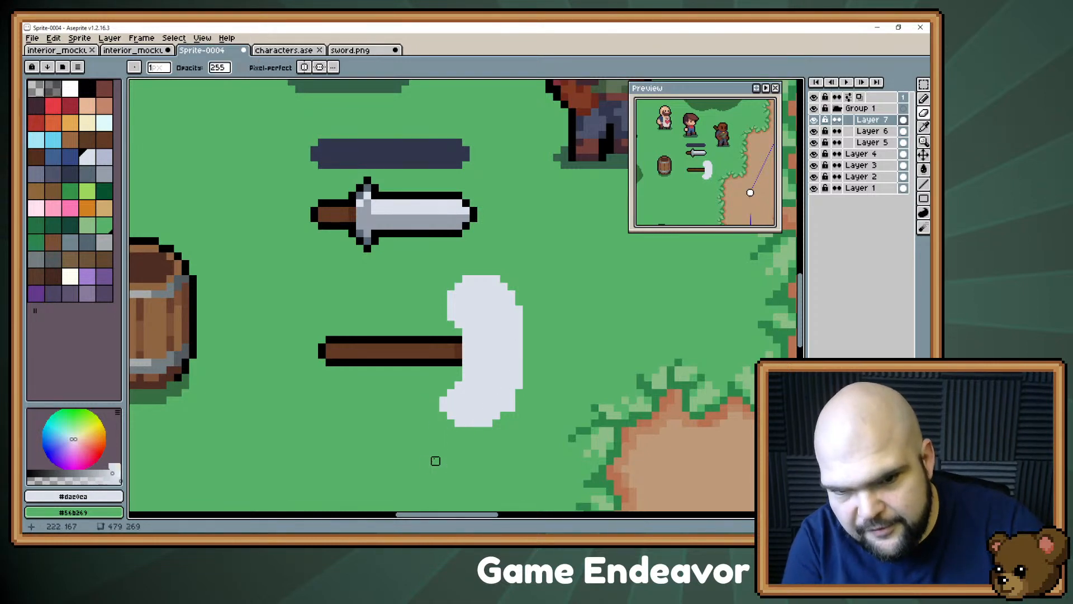
{"action": "left_click_drag", "start_coordinate": [451, 334], "coordinate": [412, 344]}
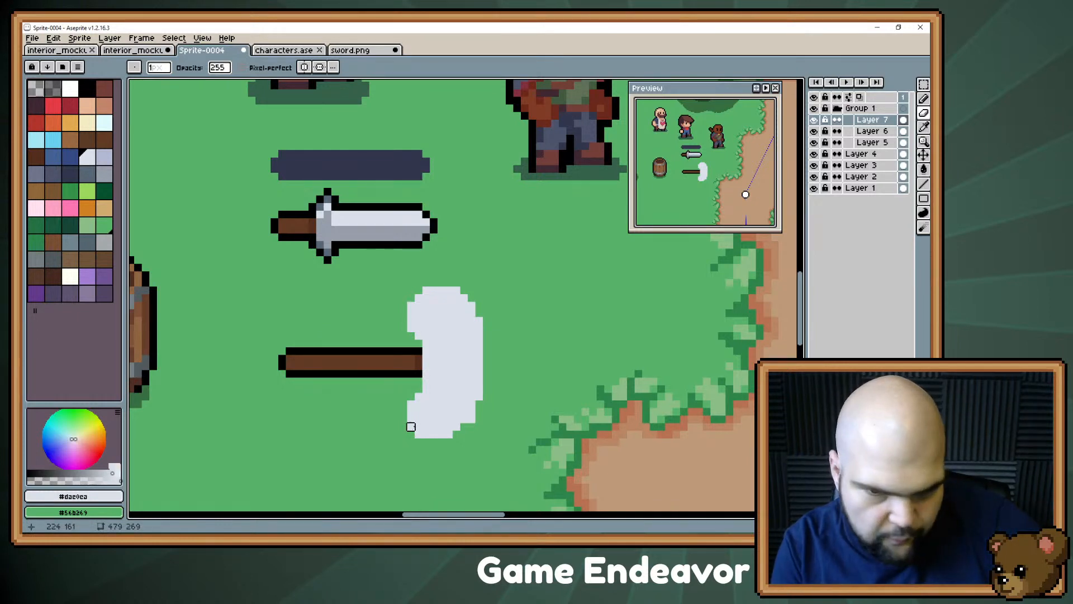
{"action": "key", "text": "b"}
{"action": "left_click", "coordinate": [409, 427]}
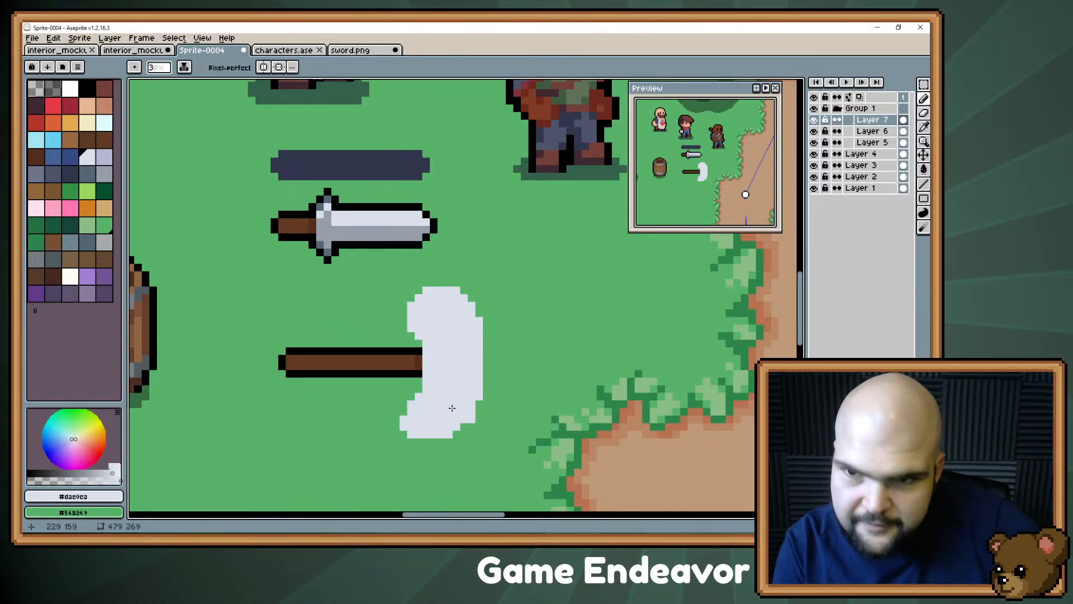
{"action": "key", "text": "e"}
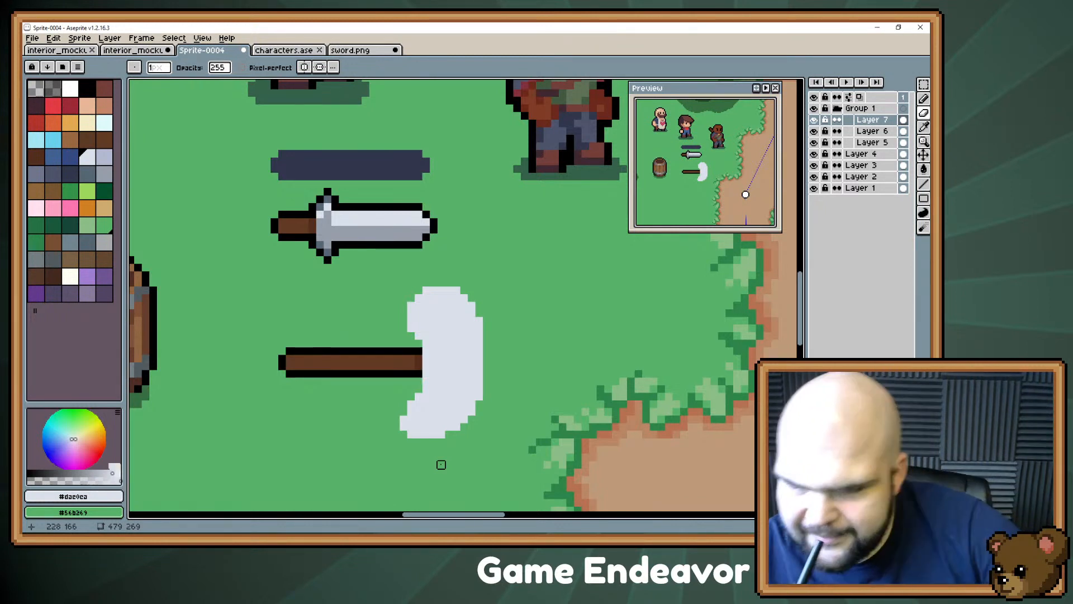
- Select the lower part of the axe blade, move it up by one pixel, and deselect it
{"action": "key", "text": "i"}
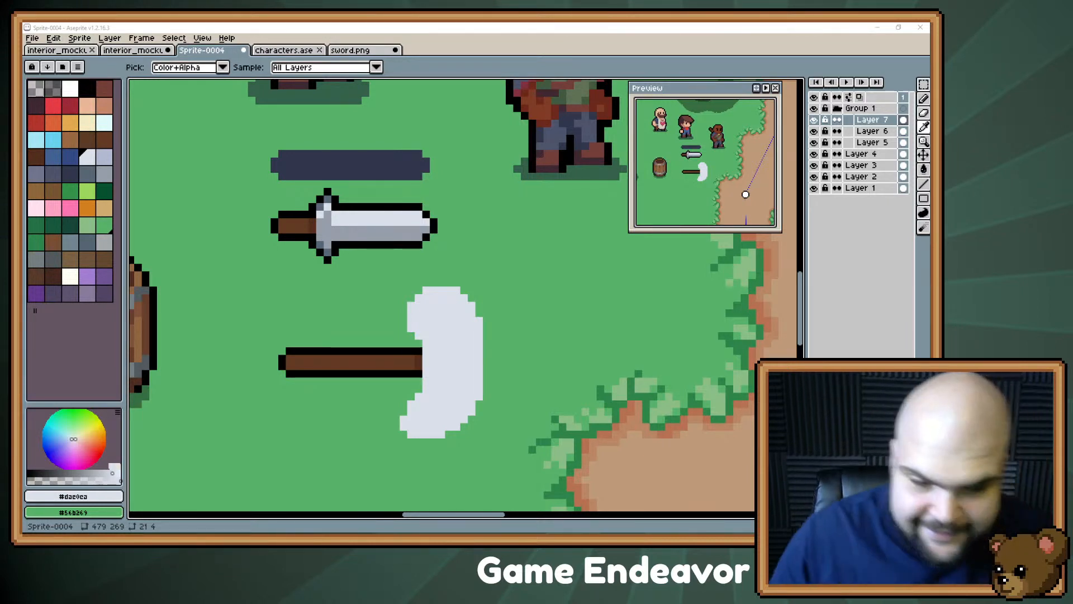
{"action": "key", "text": "b"}
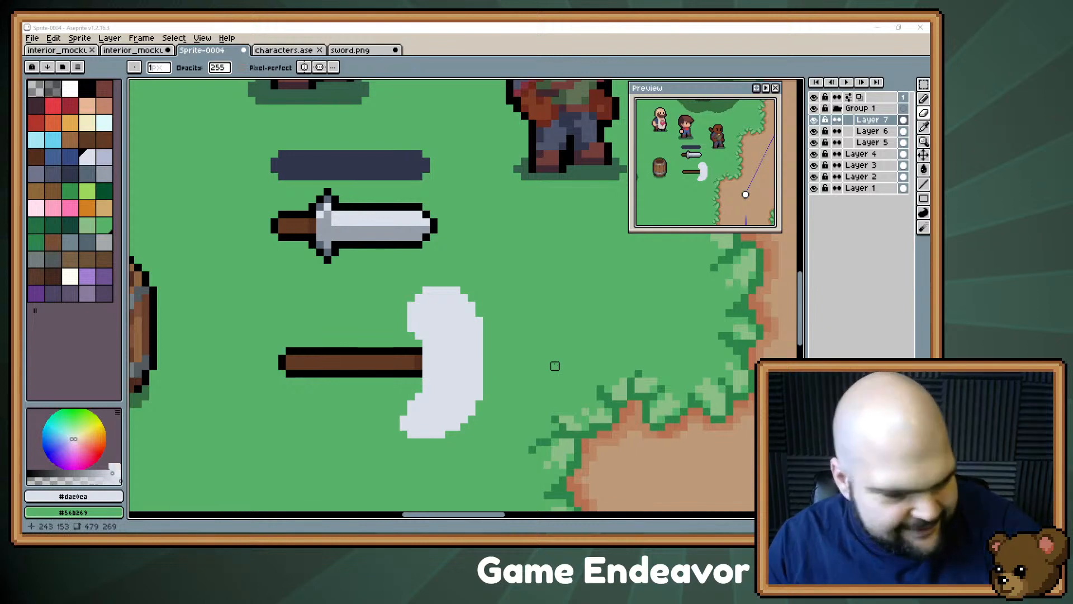
{"action": "left_click_drag", "start_coordinate": [555, 358], "coordinate": [549, 297]}
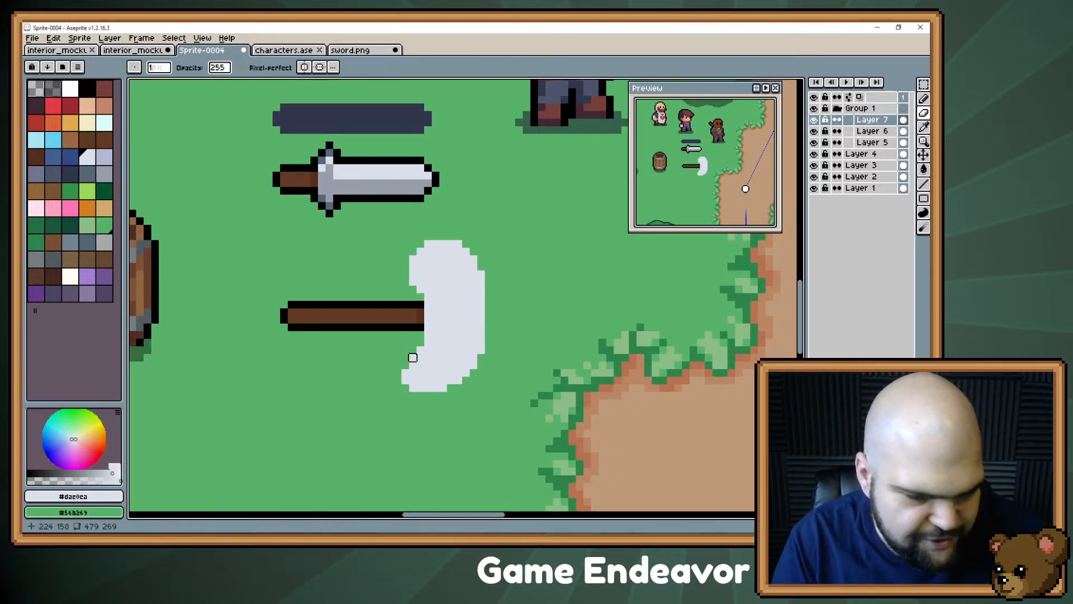
{"action": "key", "text": "m"}
{"action": "left_click_drag", "start_coordinate": [377, 337], "coordinate": [532, 400]}
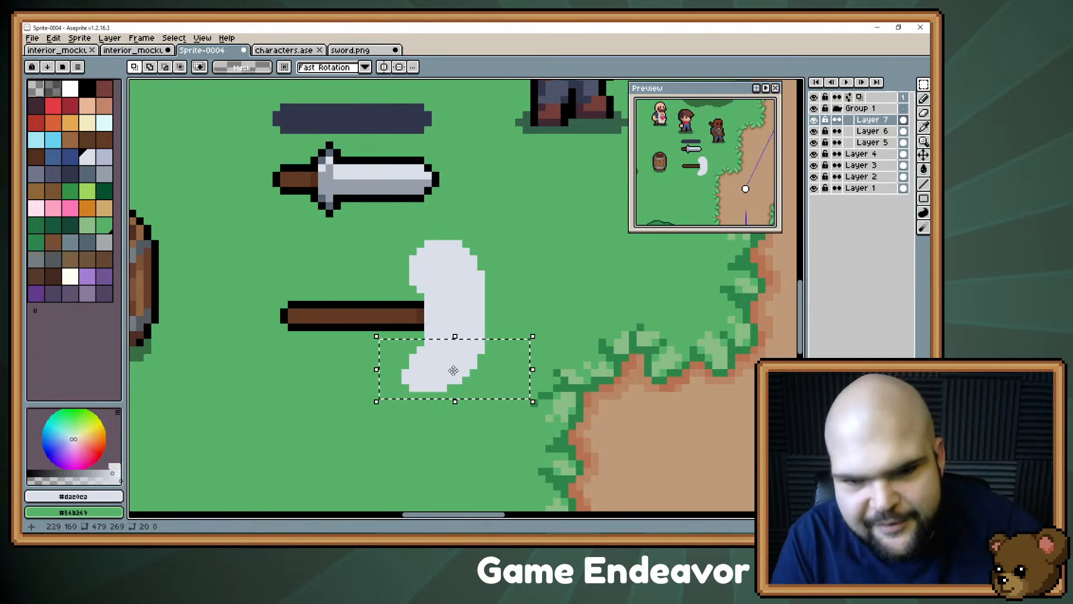
{"action": "left_click_drag", "start_coordinate": [452, 370], "coordinate": [452, 363]}
{"action": "key", "text": "ctrl+d"}
- Extend the blade's upper tip to match the lower one and trim its top row and upper outer corner
{"action": "key", "text": "b"}
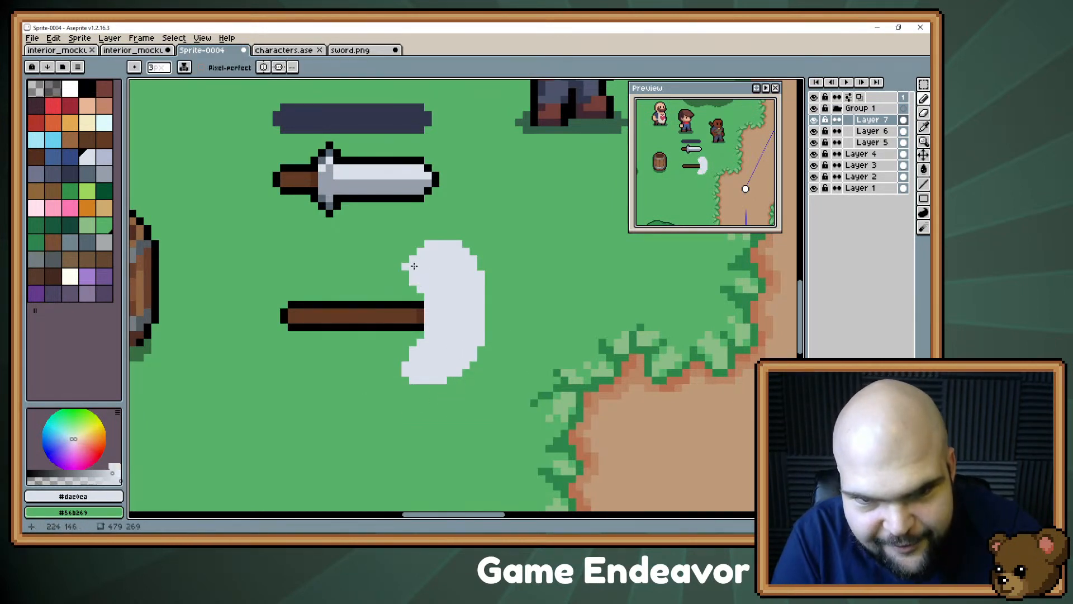
{"action": "mouse_move", "coordinate": [412, 272]}
{"action": "left_mouse_down"}
{"action": "mouse_move", "coordinate": [416, 343]}
{"action": "mouse_move", "coordinate": [451, 269]}
{"action": "mouse_move", "coordinate": [479, 242]}
{"action": "left_mouse_up"}
{"action": "key", "text": "e"}
{"action": "left_click", "coordinate": [465, 251]}
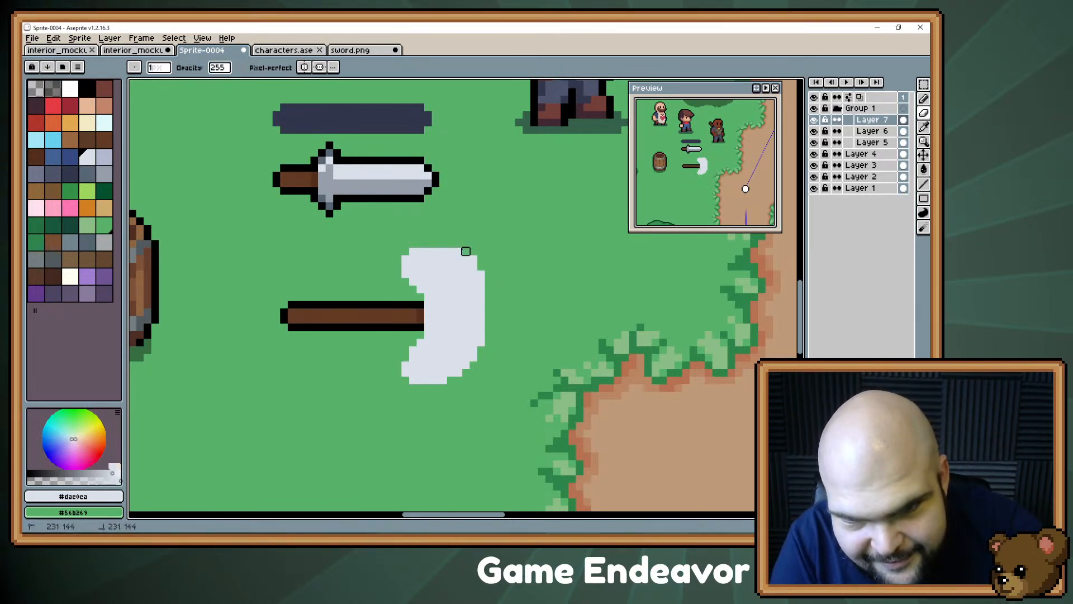
{"action": "left_click", "coordinate": [472, 259]}
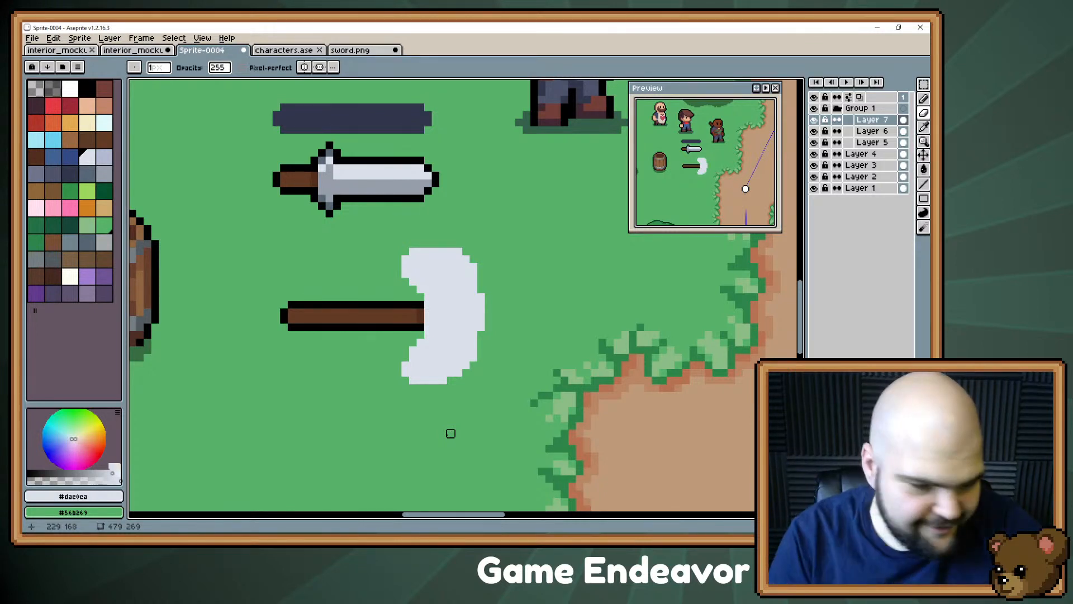
- Paint flared points on the blade's outer side to form a double-bladed axe head, and bulge its bottom edge
{"action": "key", "text": "e"}
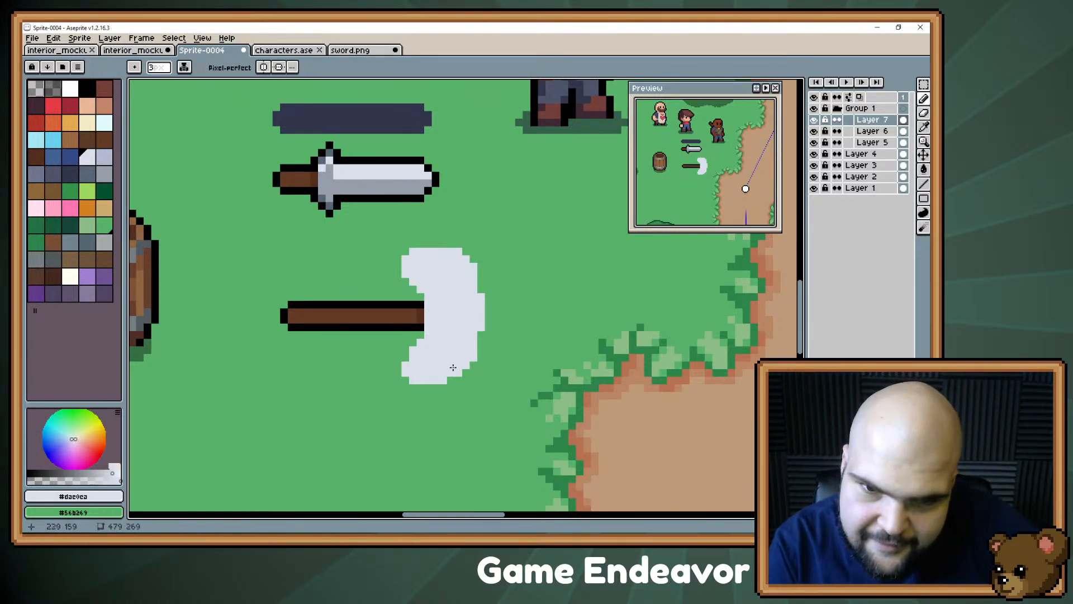
{"action": "mouse_move", "coordinate": [456, 376]}
{"action": "left_mouse_down"}
{"action": "mouse_move", "coordinate": [491, 373]}
{"action": "mouse_move", "coordinate": [467, 325]}
{"action": "left_mouse_up"}
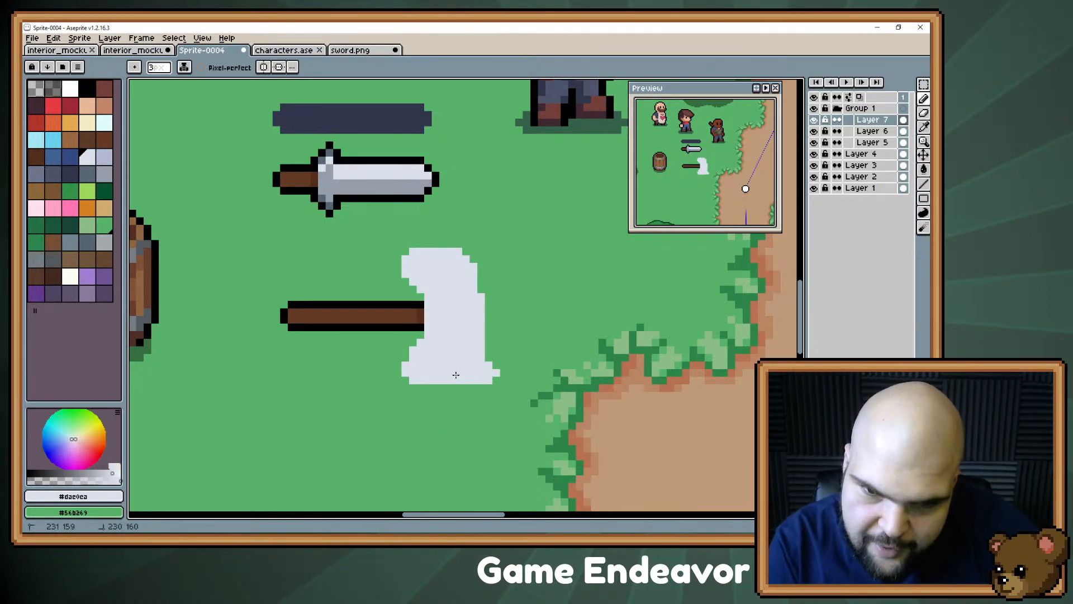
{"action": "left_click_drag", "start_coordinate": [455, 374], "coordinate": [447, 378]}
{"action": "mouse_move", "coordinate": [471, 313]}
{"action": "left_mouse_down"}
{"action": "mouse_move", "coordinate": [473, 272]}
{"action": "mouse_move", "coordinate": [466, 279]}
{"action": "mouse_move", "coordinate": [486, 257]}
{"action": "mouse_move", "coordinate": [442, 277]}
{"action": "left_mouse_up"}
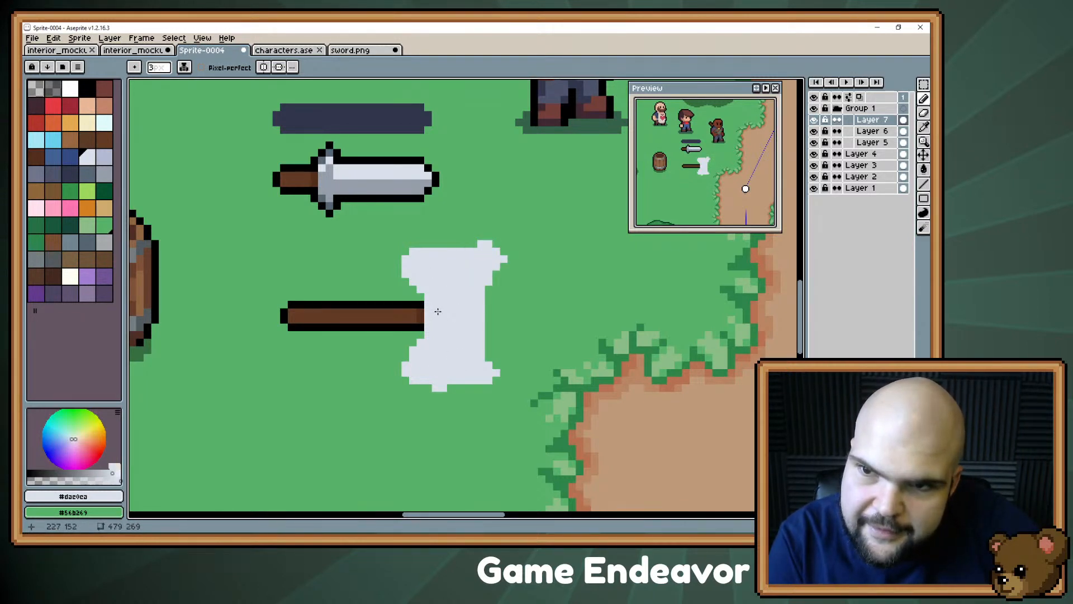
{"action": "left_click_drag", "start_coordinate": [462, 381], "coordinate": [473, 388]}
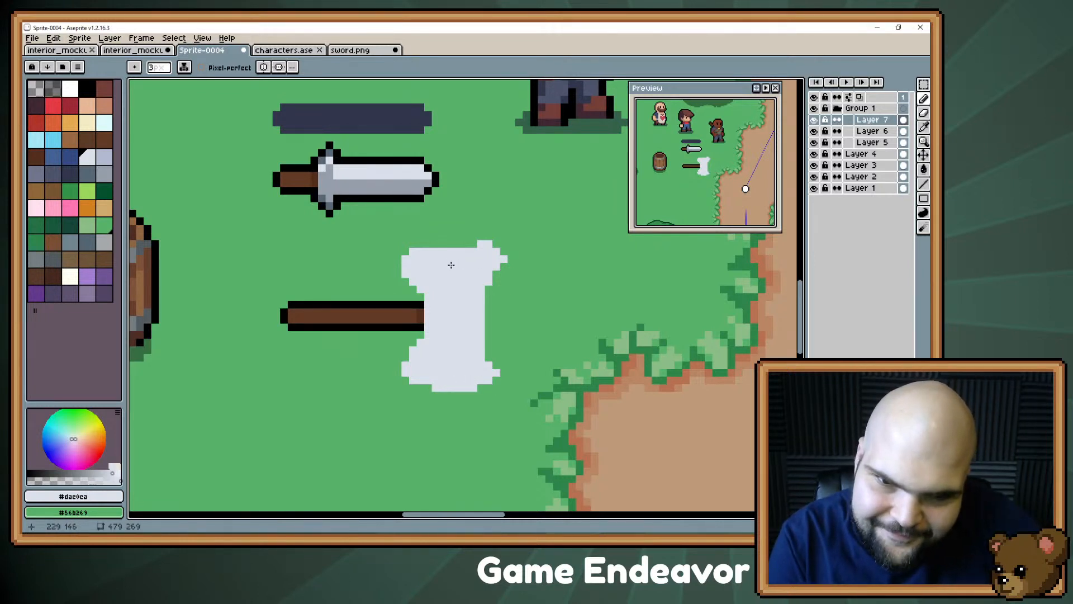
- Erase the uneven top row of the axe head and repaint a raised middle section along its top edge
{"action": "key", "text": "e"}
{"action": "mouse_move", "coordinate": [405, 259]}
{"action": "left_mouse_down"}
{"action": "mouse_move", "coordinate": [459, 244]}
{"action": "mouse_move", "coordinate": [505, 250]}
{"action": "left_mouse_up"}
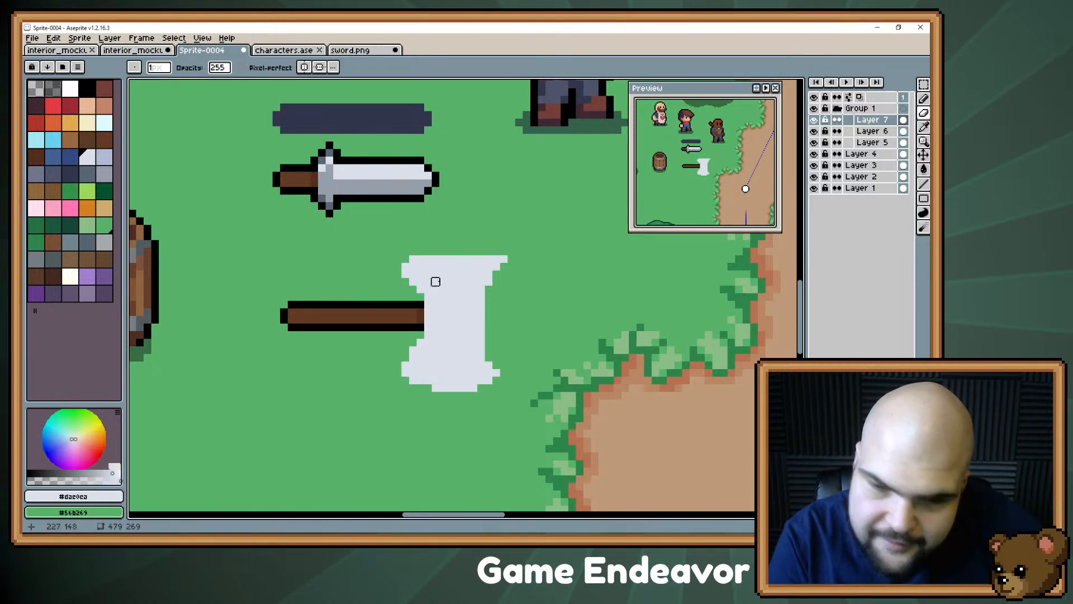
{"action": "key", "text": "b"}
{"action": "left_click_drag", "start_coordinate": [434, 258], "coordinate": [478, 249]}
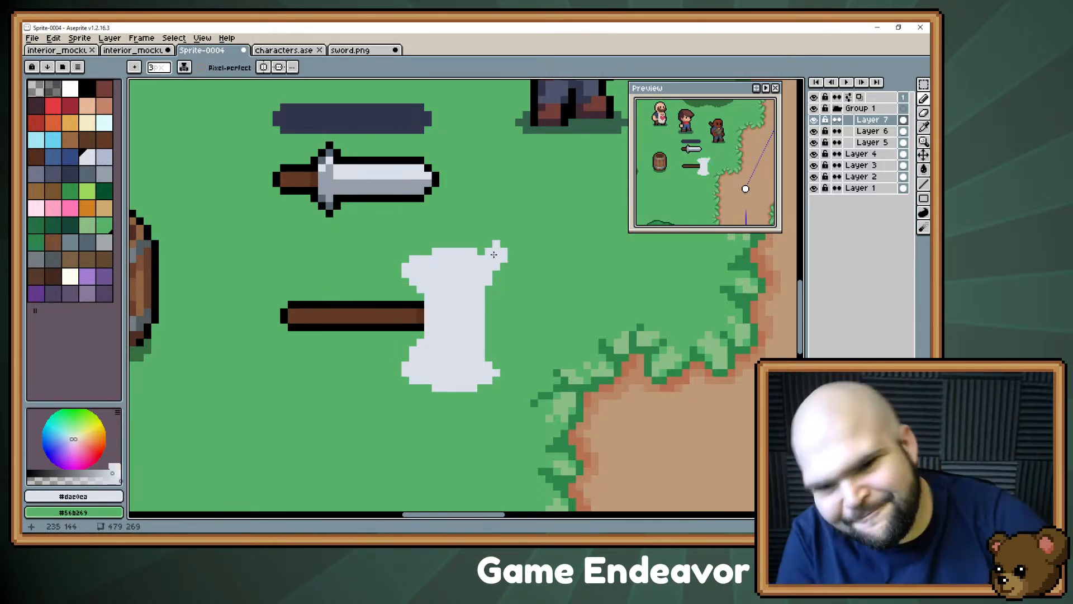
- Refine the axe head's upper outer point by erasing stray pixels and thickening its inner curve in light grey
{"action": "key", "text": "e"}
{"action": "key", "text": "b"}
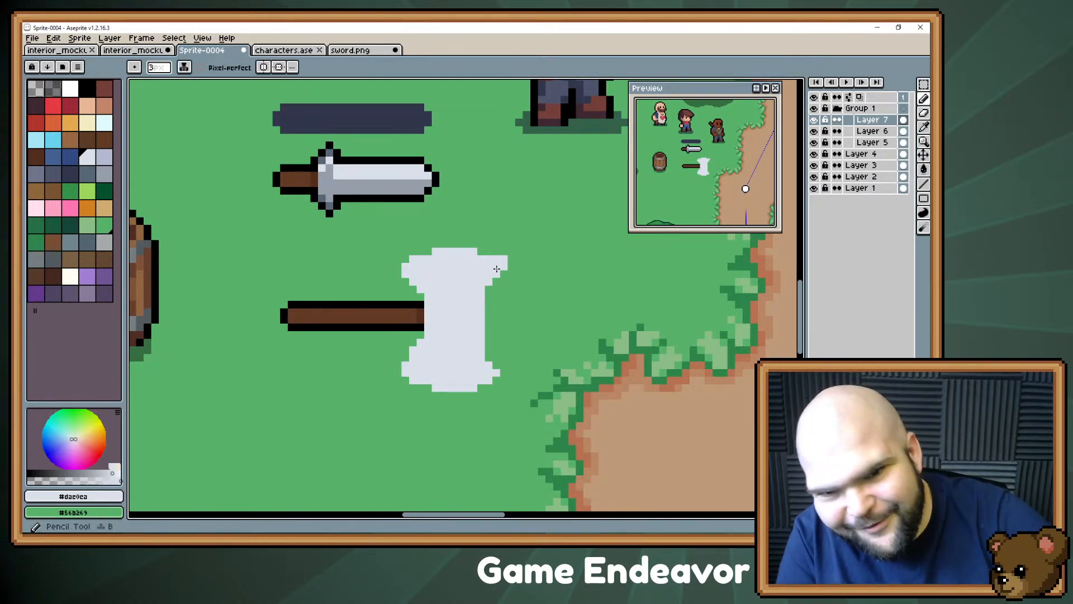
{"action": "left_click_drag", "start_coordinate": [492, 273], "coordinate": [486, 283]}
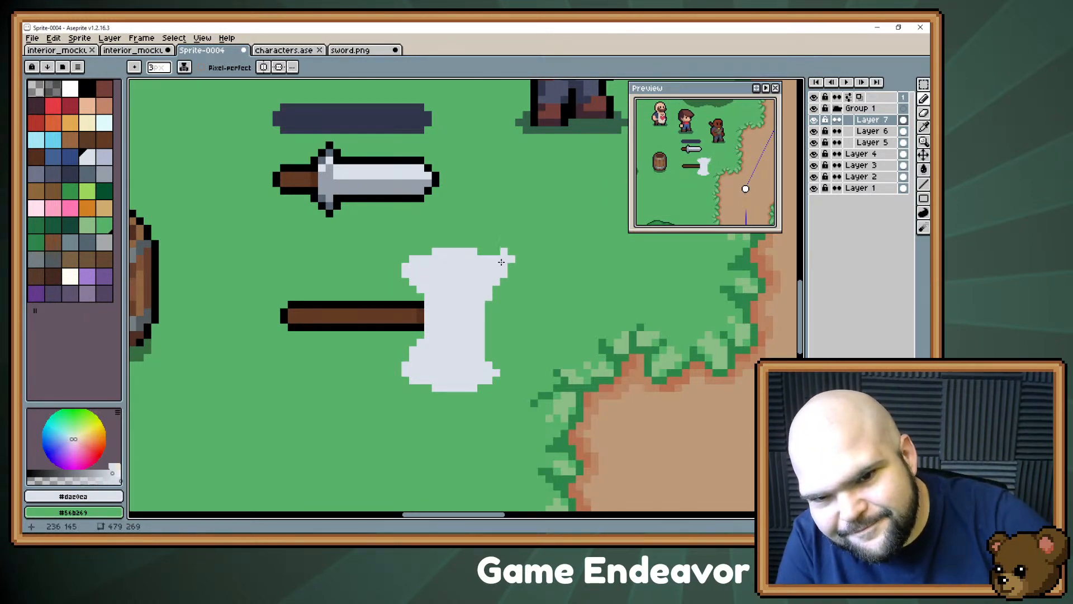
{"action": "key", "text": "e"}
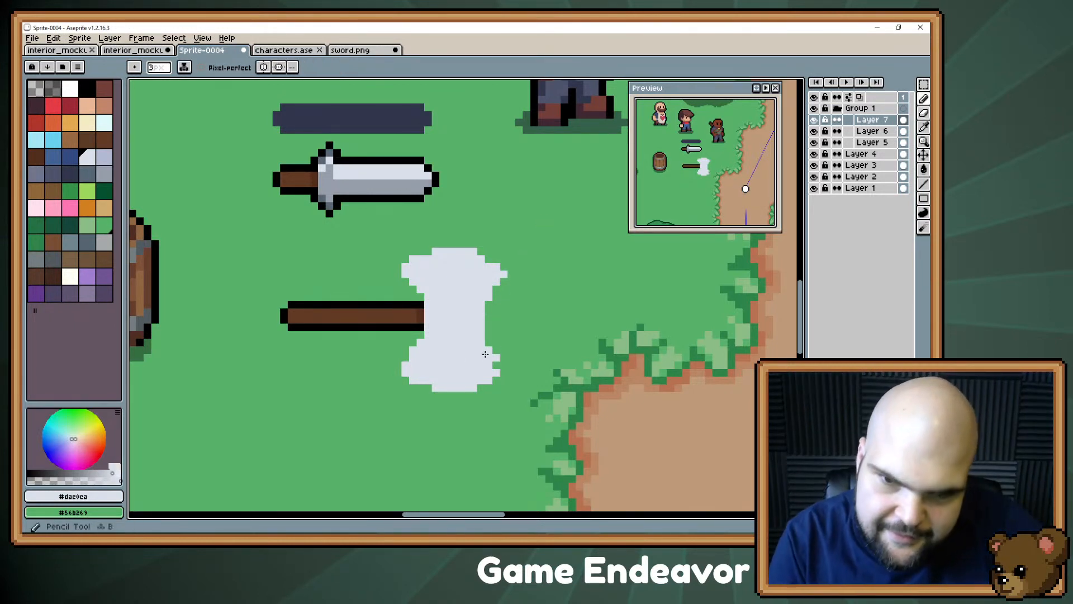
{"action": "key", "text": "m"}
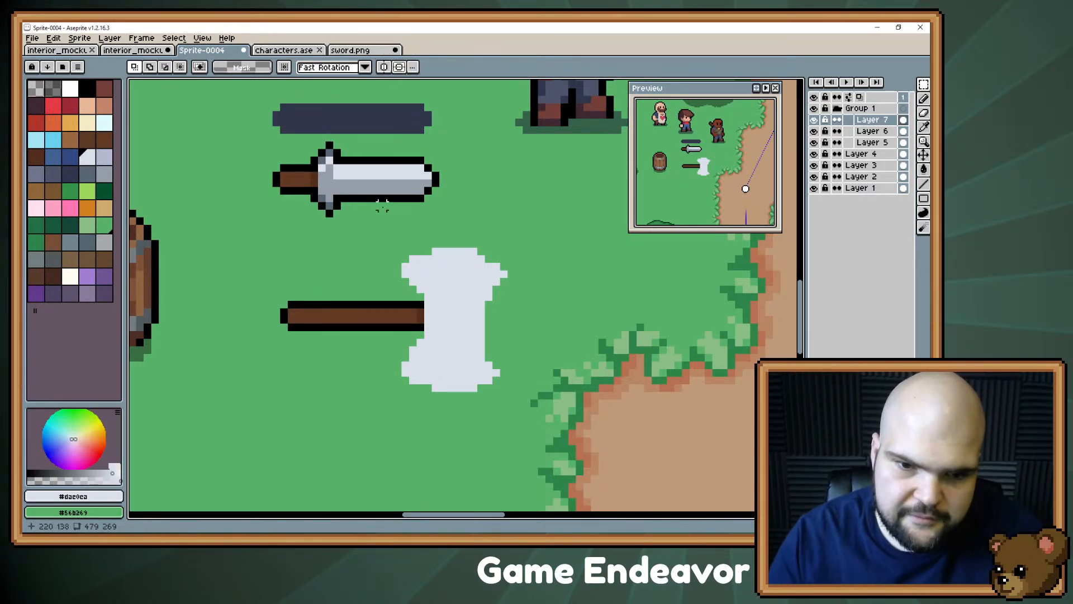
{"action": "scroll", "coordinate": [382, 207], "scroll_direction": "down", "scroll_amount": 4}
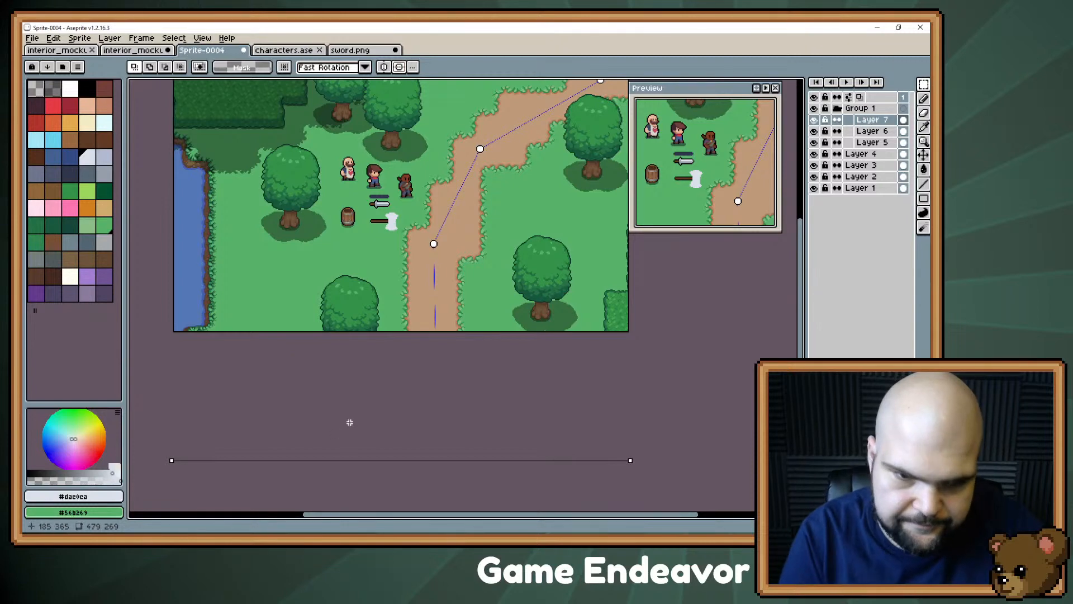
- Move the horizontal symmetry axis onto the centre line of the axe handle
{"action": "left_click_drag", "start_coordinate": [171, 460], "coordinate": [171, 221]}
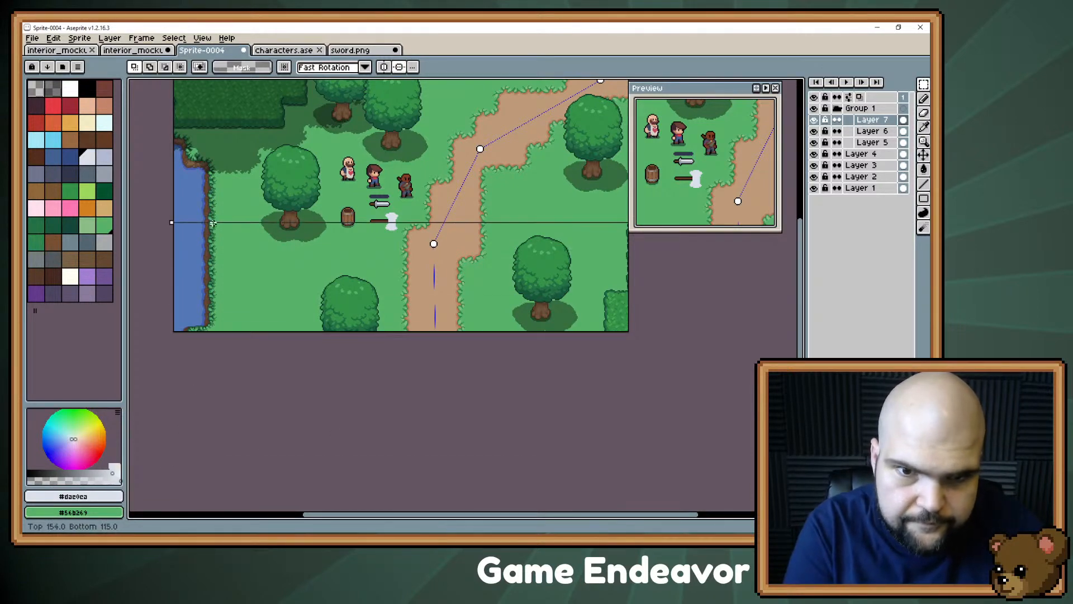
{"action": "scroll", "coordinate": [309, 211], "scroll_direction": "up", "scroll_amount": 5}
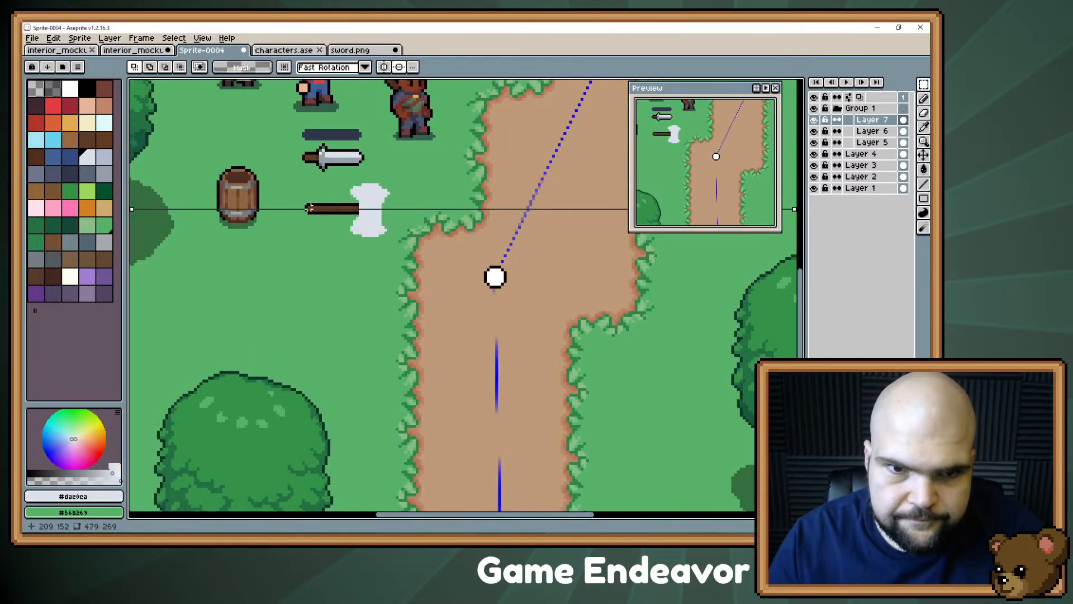
{"action": "left_click_drag", "start_coordinate": [309, 211], "coordinate": [319, 266]}
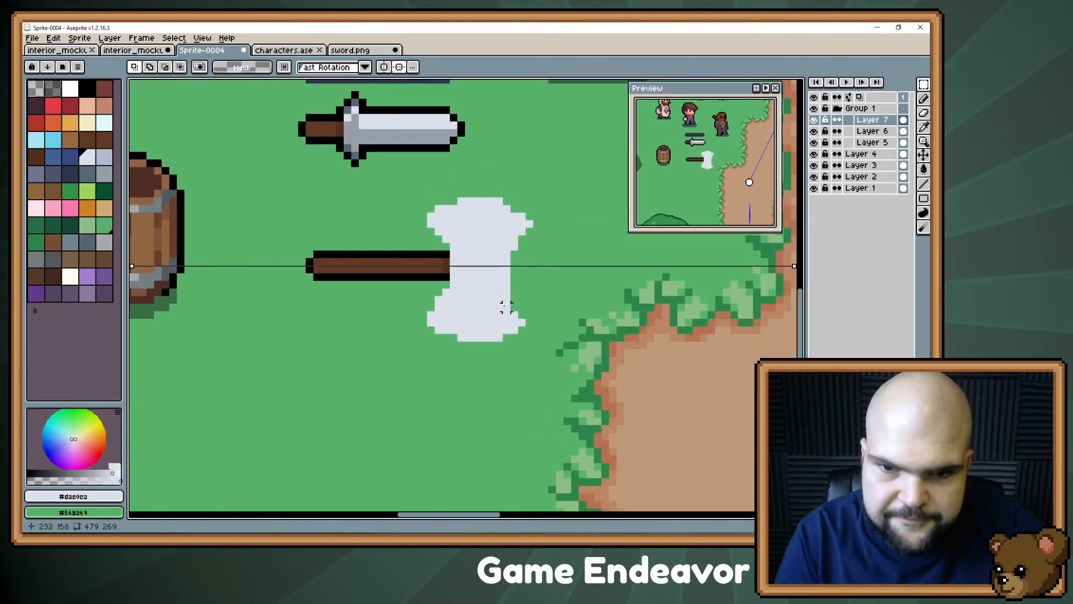
- Repaint and trim the axe head's lower half and outer points in light grey so both halves mirror each other
{"action": "key", "text": "b"}
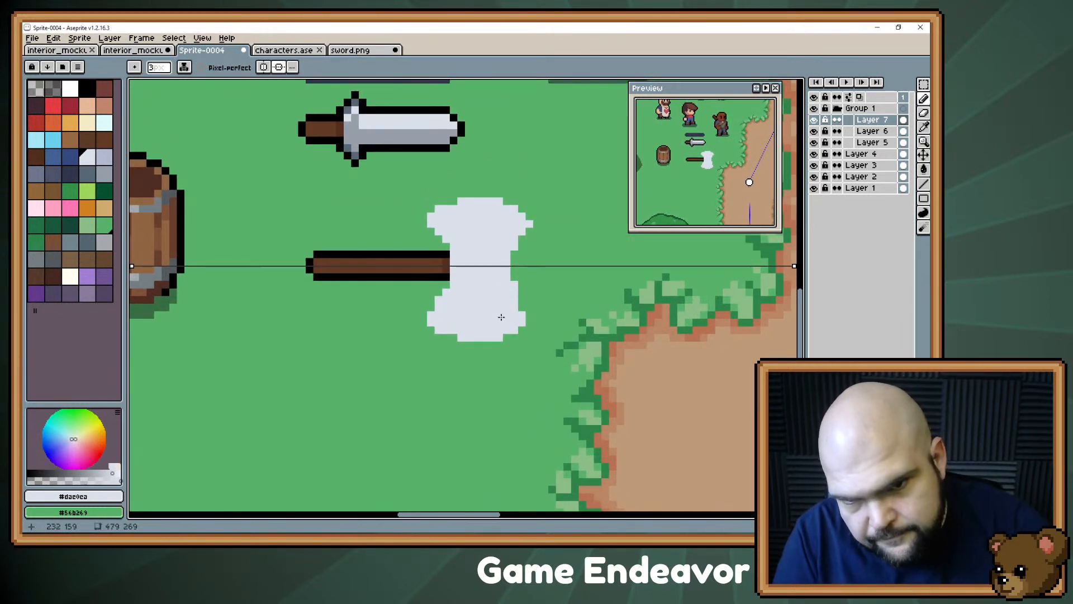
{"action": "left_click_drag", "start_coordinate": [522, 291], "coordinate": [528, 307]}
{"action": "key", "text": "e"}
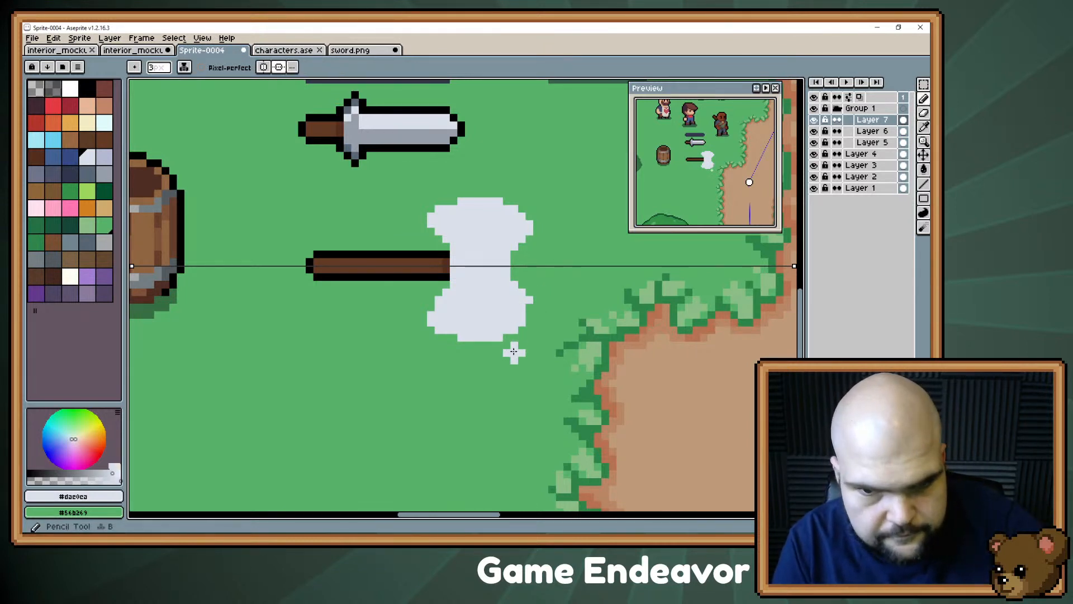
{"action": "key", "text": "plus"}
{"action": "key", "text": "plus"}
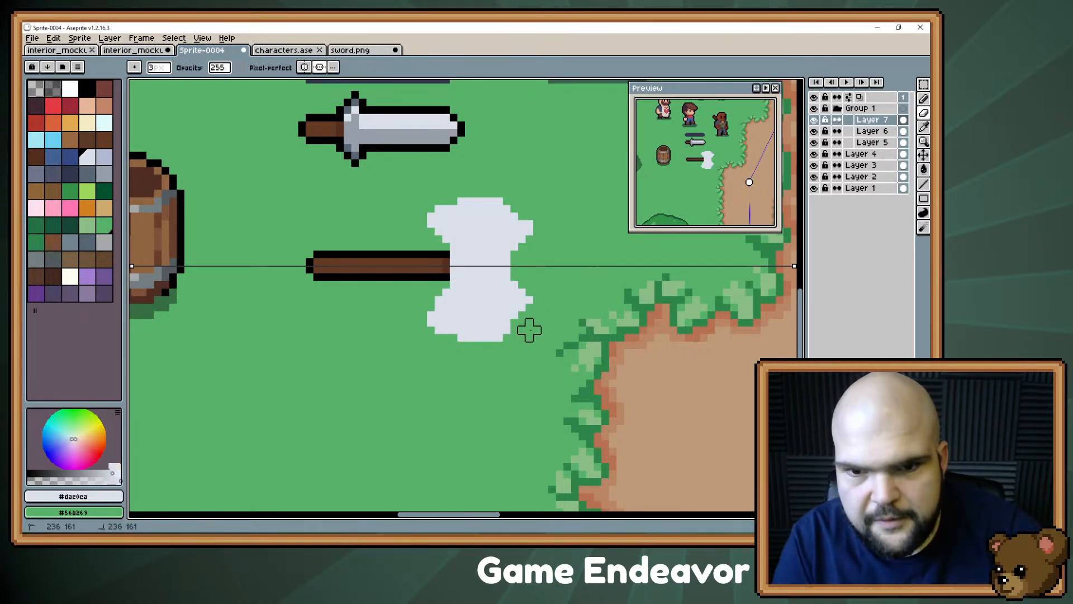
{"action": "mouse_move", "coordinate": [529, 328]}
{"action": "left_mouse_down"}
{"action": "mouse_move", "coordinate": [460, 352]}
{"action": "mouse_move", "coordinate": [415, 346]}
{"action": "mouse_move", "coordinate": [483, 345]}
{"action": "left_mouse_up"}
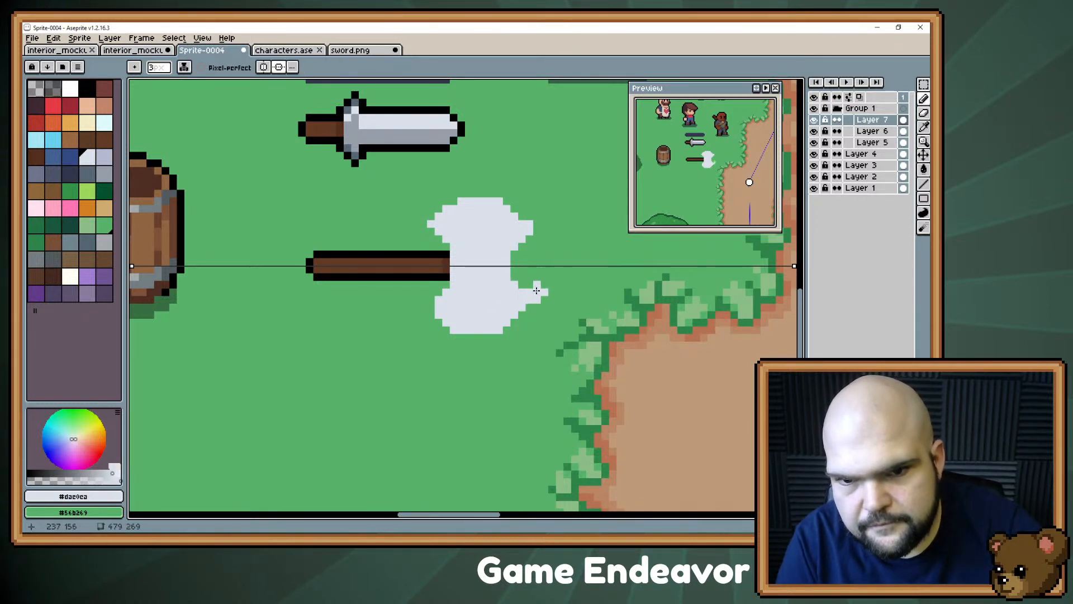
{"action": "left_click_drag", "start_coordinate": [529, 231], "coordinate": [537, 296]}
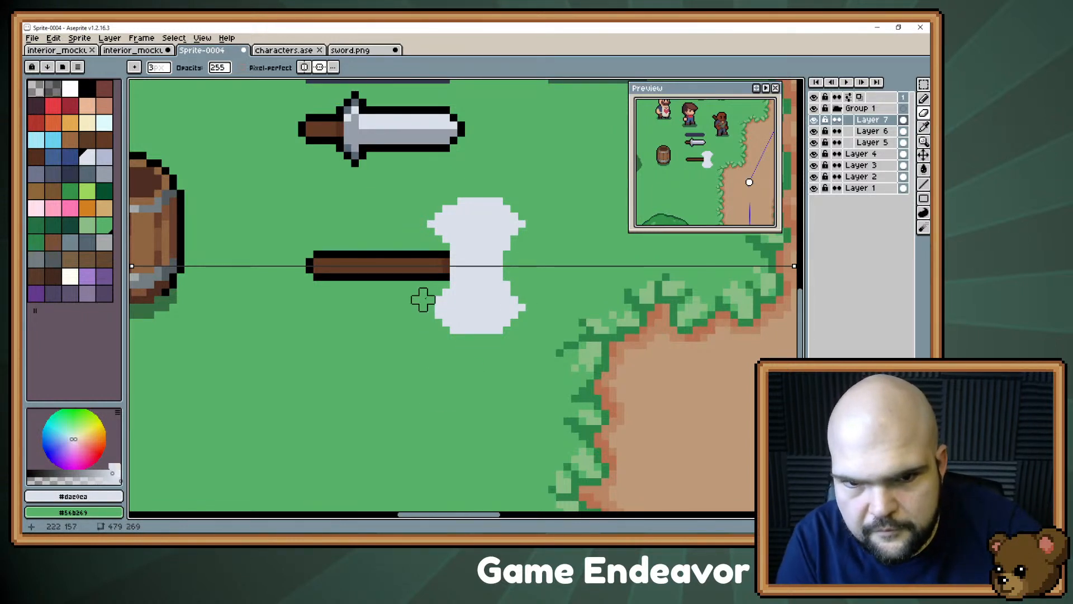
- Erase the points on the axe head's handle side and repaint them as mirrored tips in light grey
{"action": "left_click_drag", "start_coordinate": [430, 300], "coordinate": [431, 330]}
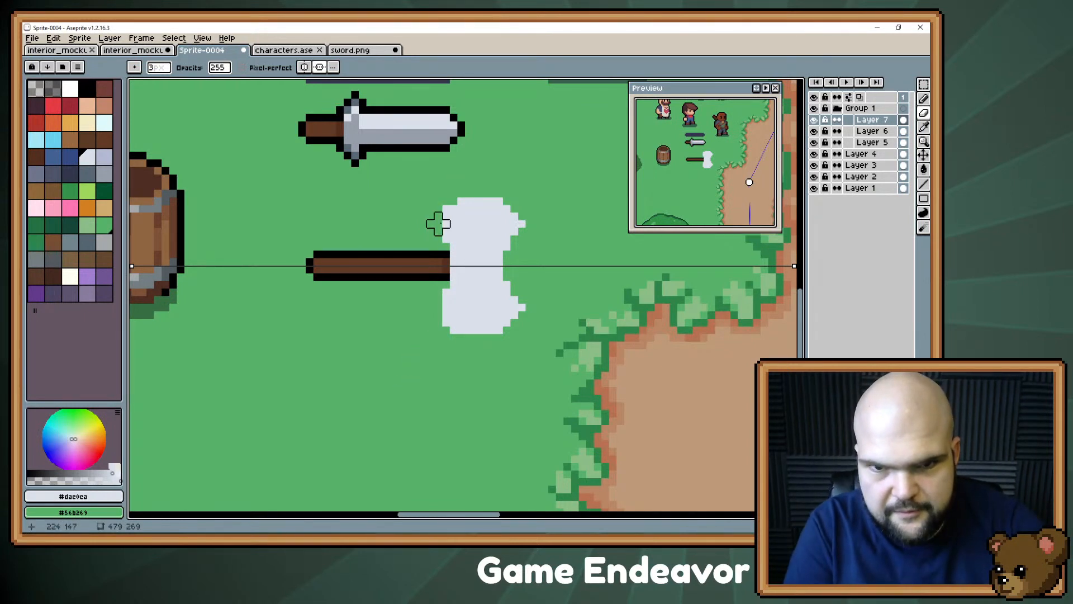
{"action": "left_click", "coordinate": [445, 338]}
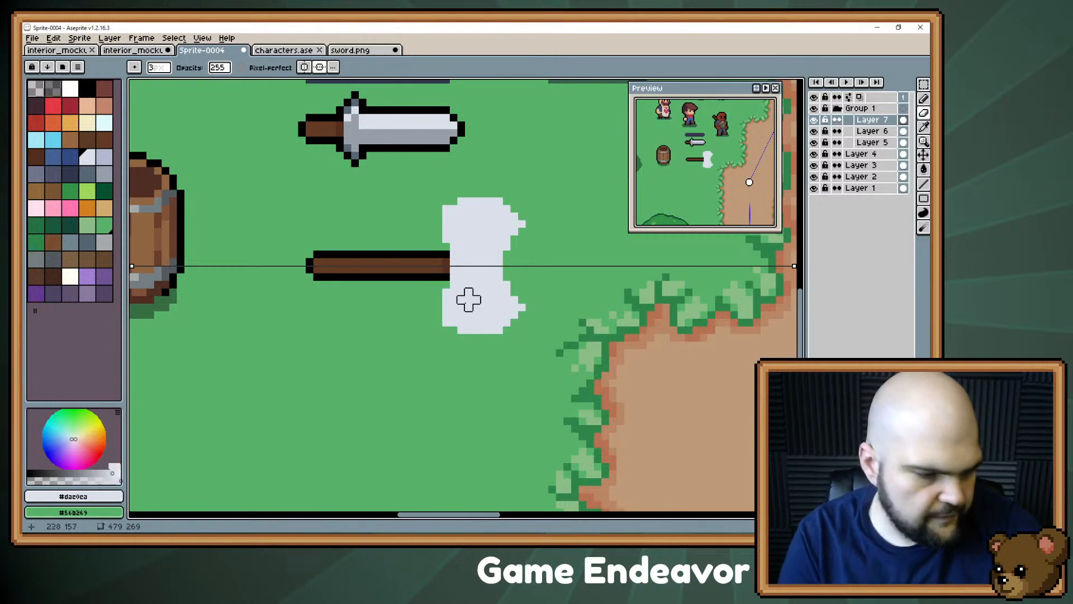
{"action": "key", "text": "b"}
{"action": "left_click_drag", "start_coordinate": [440, 308], "coordinate": [434, 318]}
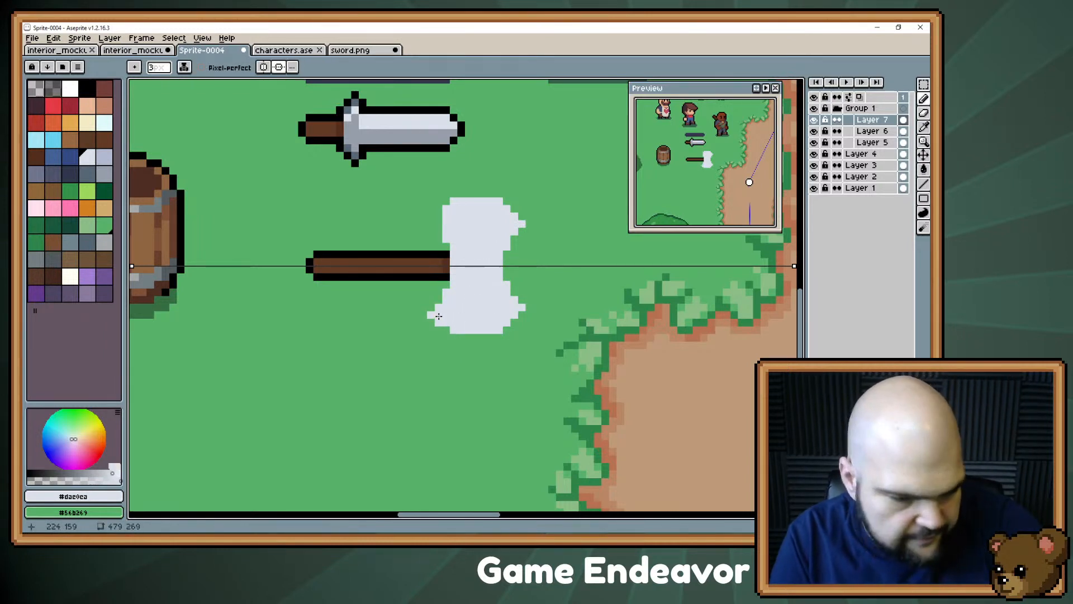
{"action": "left_click", "coordinate": [435, 320]}
{"action": "scroll", "coordinate": [400, 457], "scroll_direction": "up", "scroll_amount": 3}
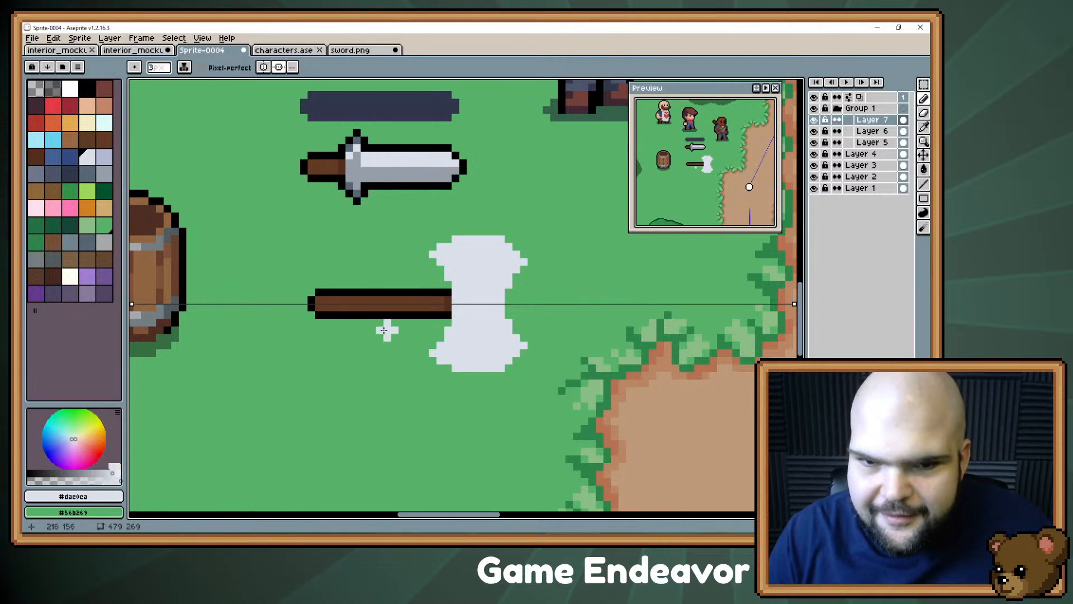
{"action": "left_click_drag", "start_coordinate": [392, 327], "coordinate": [419, 342]}
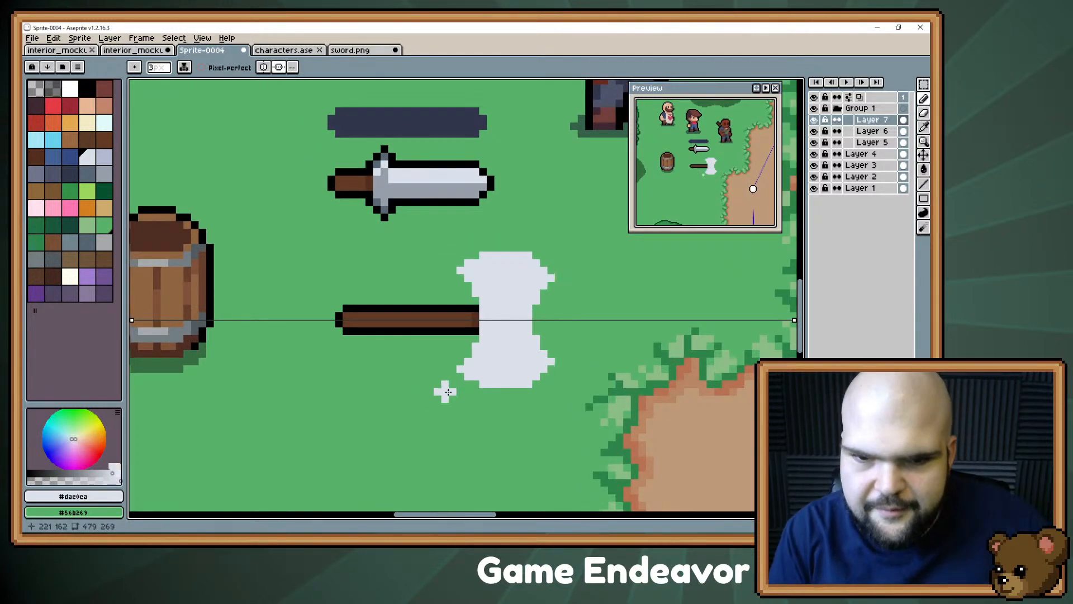
{"action": "left_click_drag", "start_coordinate": [457, 375], "coordinate": [450, 387]}
{"action": "key", "text": "ctrl+z"}
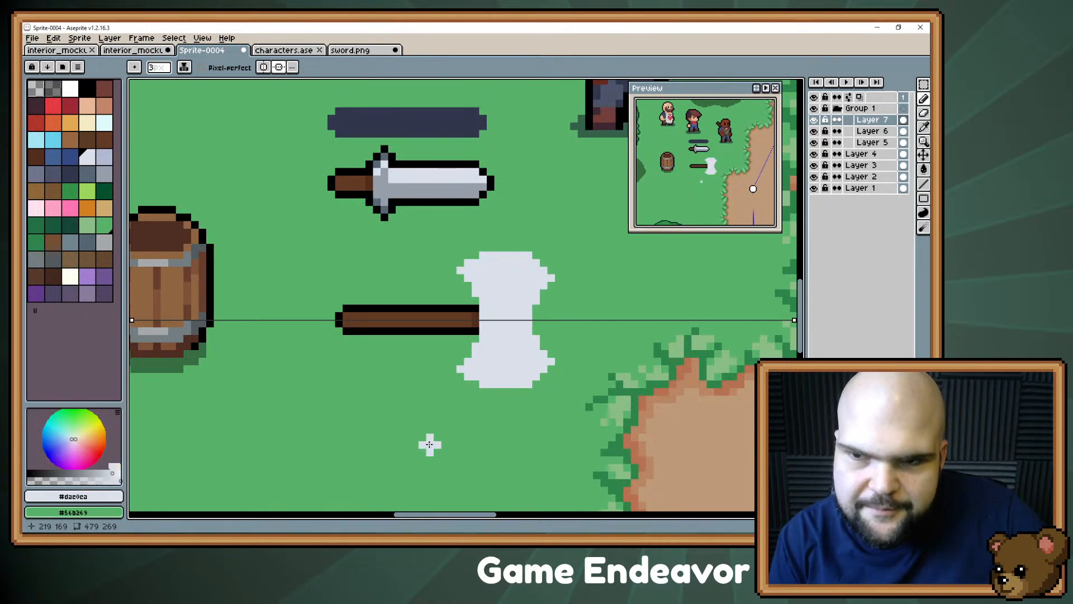
- Narrow the axe head by shifting its outer side one pixel toward the handle, and clear the selection
{"action": "key", "text": "m"}
{"action": "left_click_drag", "start_coordinate": [510, 230], "coordinate": [591, 408]}
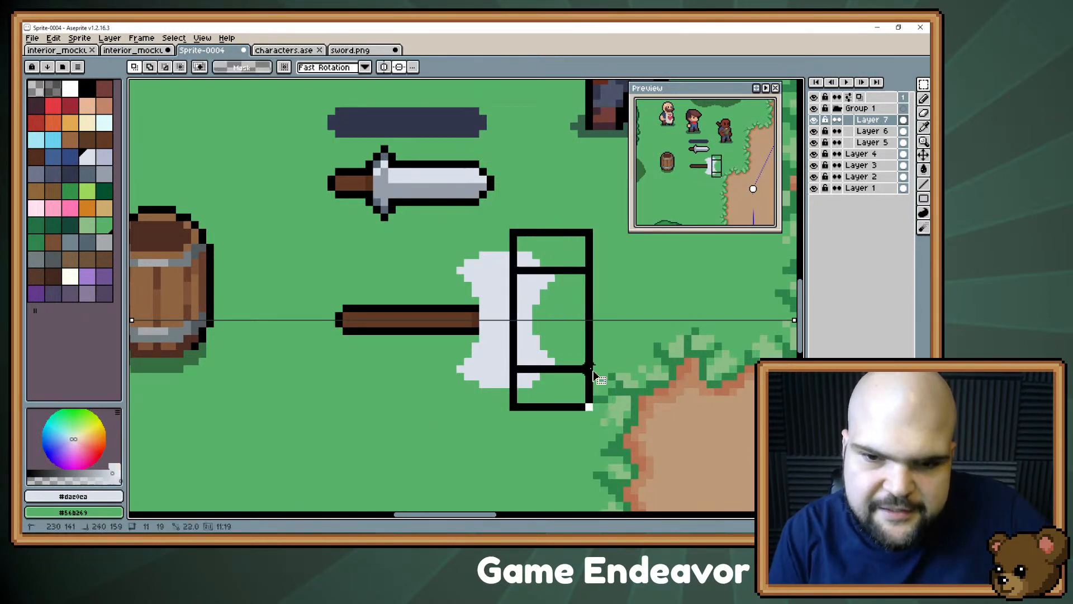
{"action": "left_click_drag", "start_coordinate": [533, 333], "coordinate": [522, 334]}
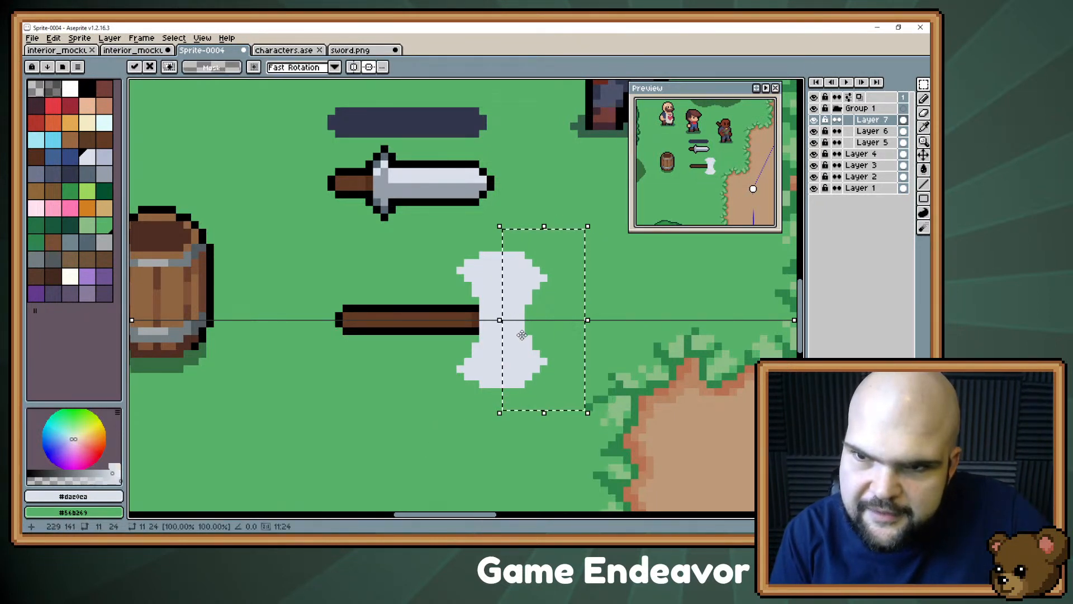
{"action": "key", "text": "Left"}
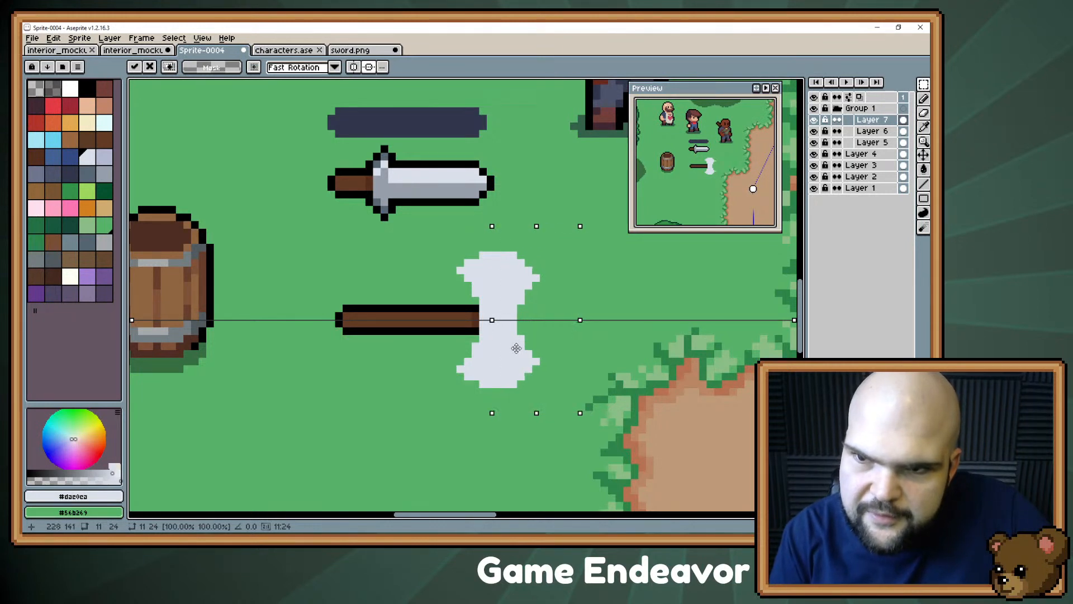
{"action": "key", "text": "Right"}
{"action": "key", "text": "ctrl+d"}
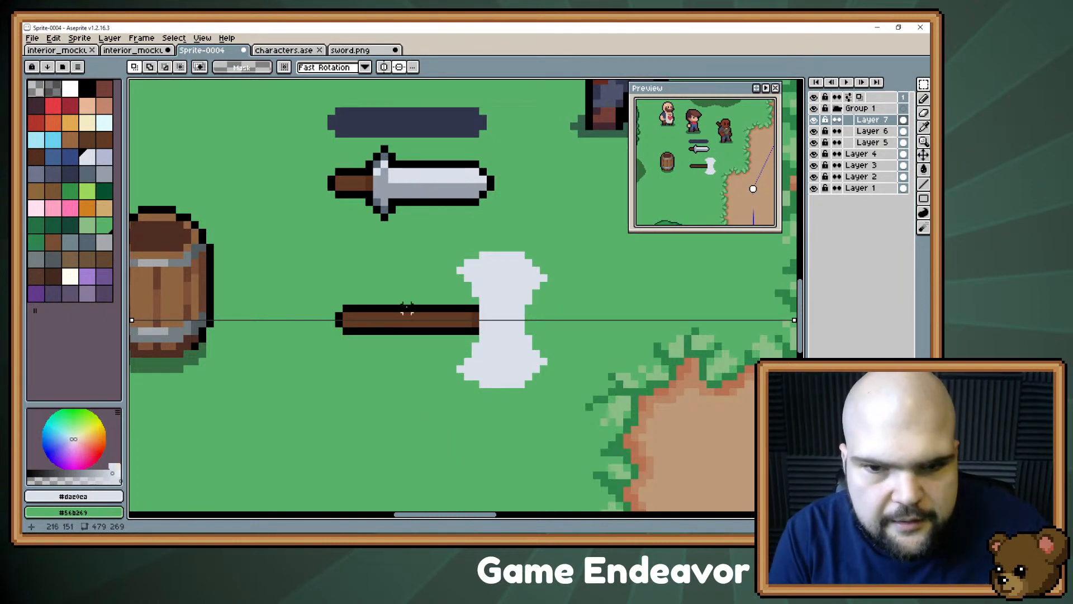
- Outline the whole axe head with a one-pixel black (#000000) line, joining it to the handle's outline
{"action": "key", "text": "b"}
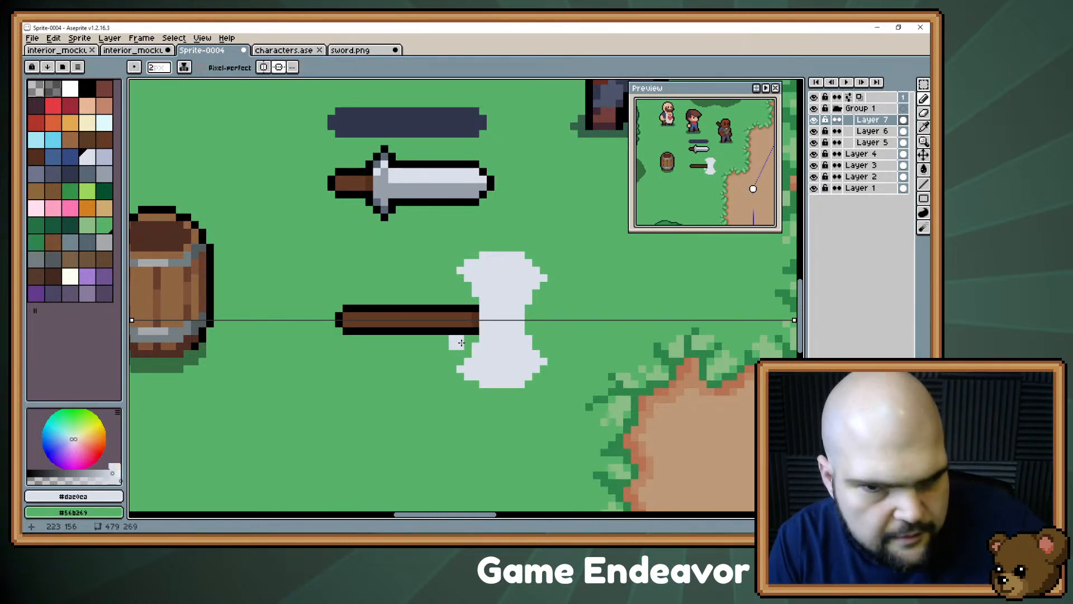
{"action": "left_click", "coordinate": [472, 331], "text": "alt"}
{"action": "left_click", "coordinate": [475, 301]}
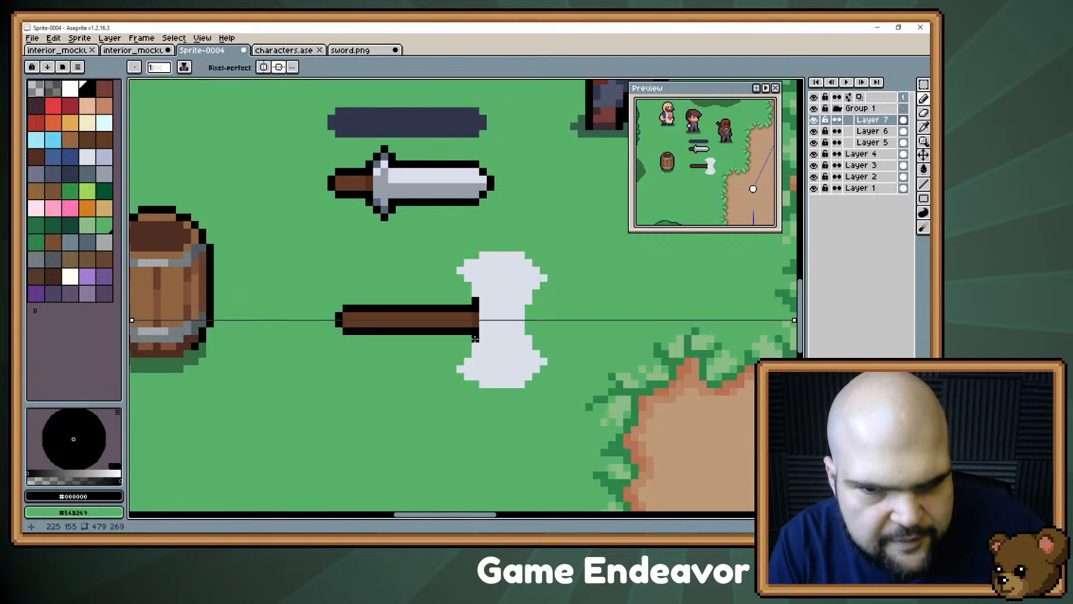
{"action": "mouse_move", "coordinate": [469, 347]}
{"action": "left_mouse_down"}
{"action": "mouse_move", "coordinate": [454, 374]}
{"action": "mouse_move", "coordinate": [484, 393]}
{"action": "mouse_move", "coordinate": [520, 392]}
{"action": "mouse_move", "coordinate": [546, 362]}
{"action": "left_mouse_up"}
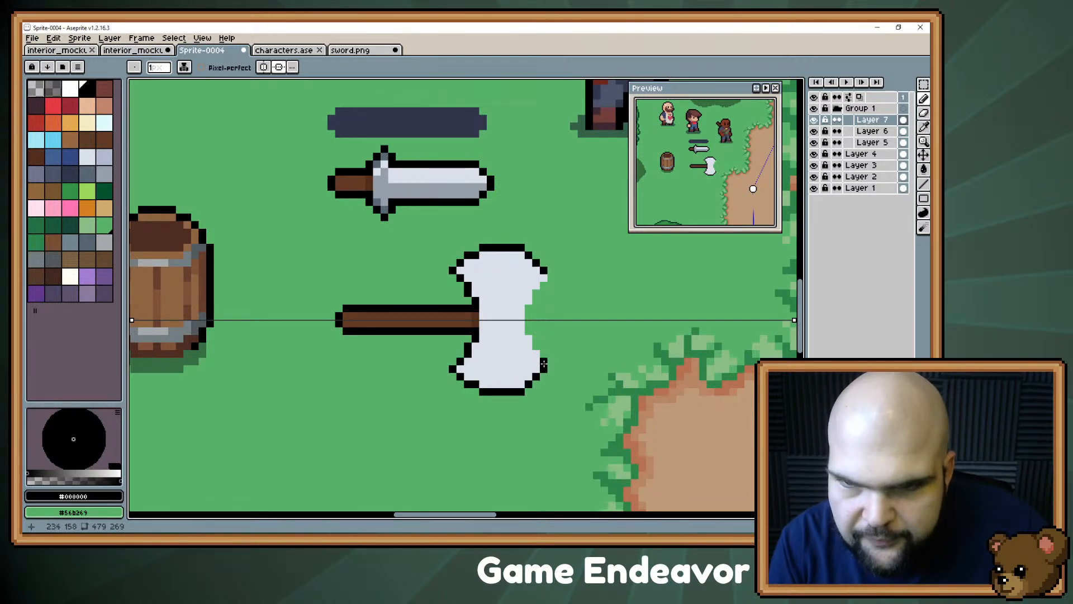
{"action": "left_click", "coordinate": [550, 361]}
{"action": "left_click", "coordinate": [544, 353]}
{"action": "left_click", "coordinate": [535, 342]}
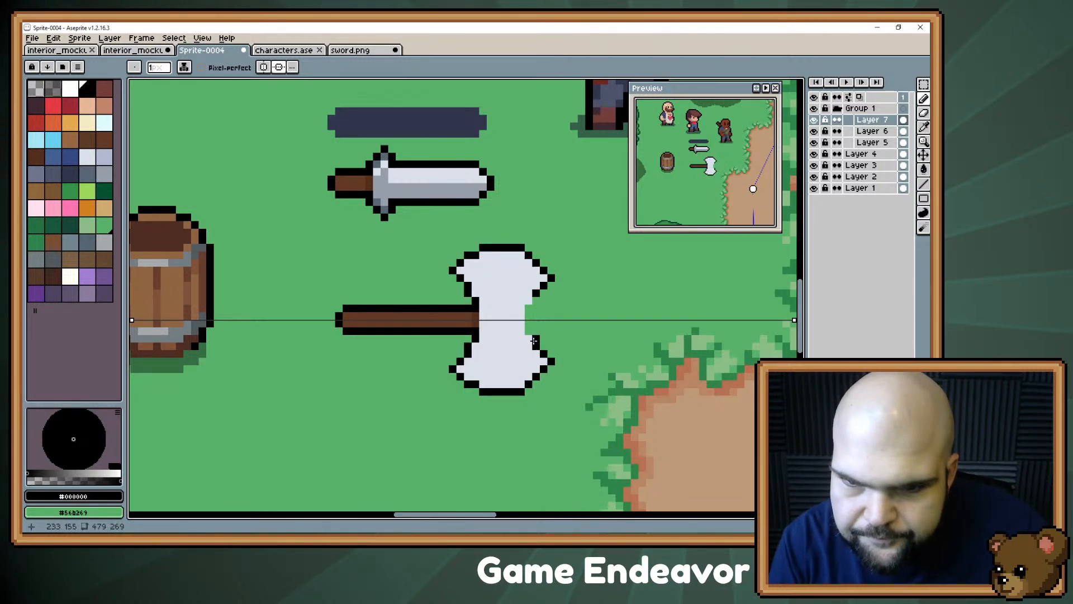
{"action": "left_click_drag", "start_coordinate": [534, 339], "coordinate": [528, 322]}
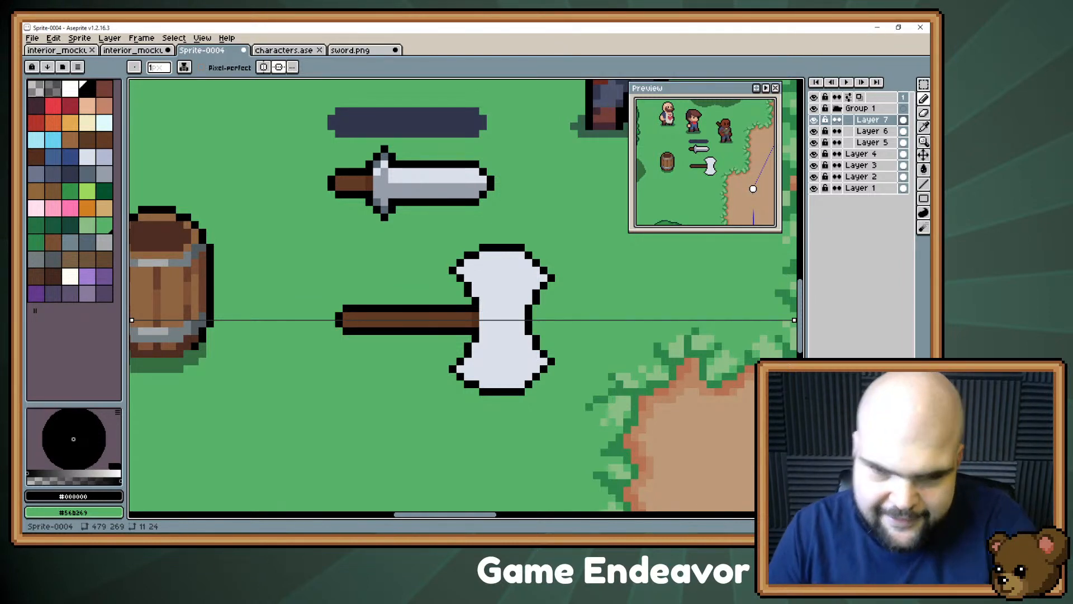
- Erase the axe head's protruding outer tips and redraw the black outline there with blunter ends
{"action": "key", "text": "e"}
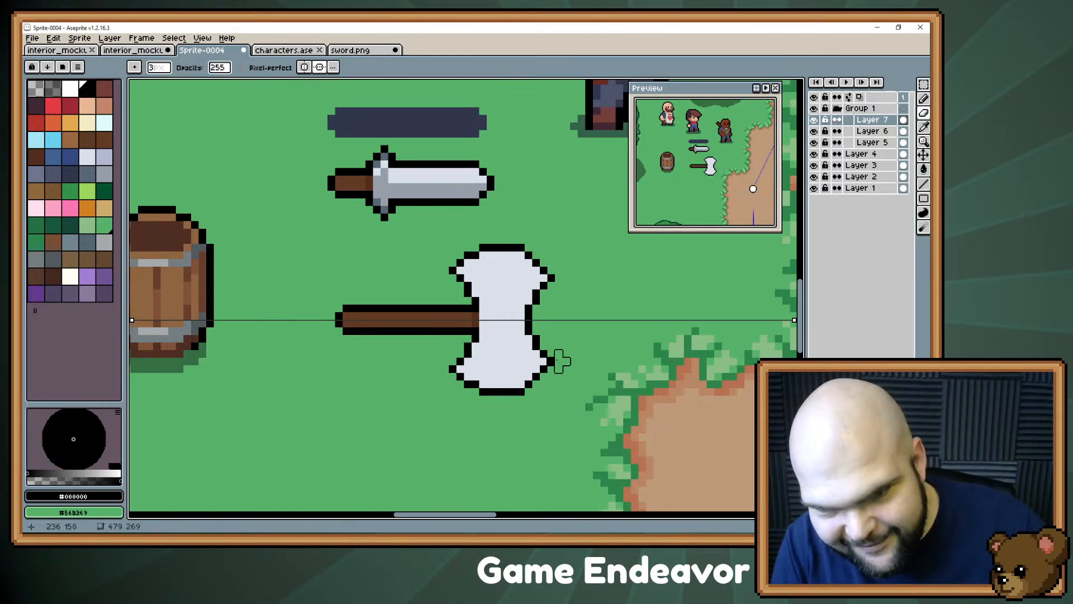
{"action": "left_click", "coordinate": [551, 354]}
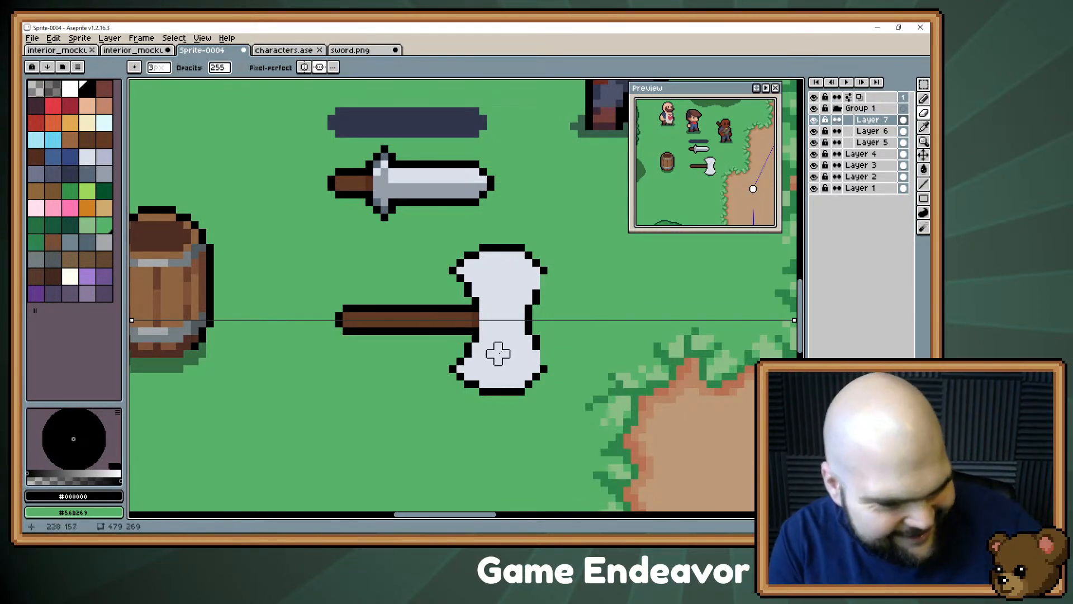
{"action": "key", "text": "b"}
{"action": "left_click", "coordinate": [542, 364]}
{"action": "left_click", "coordinate": [536, 354]}
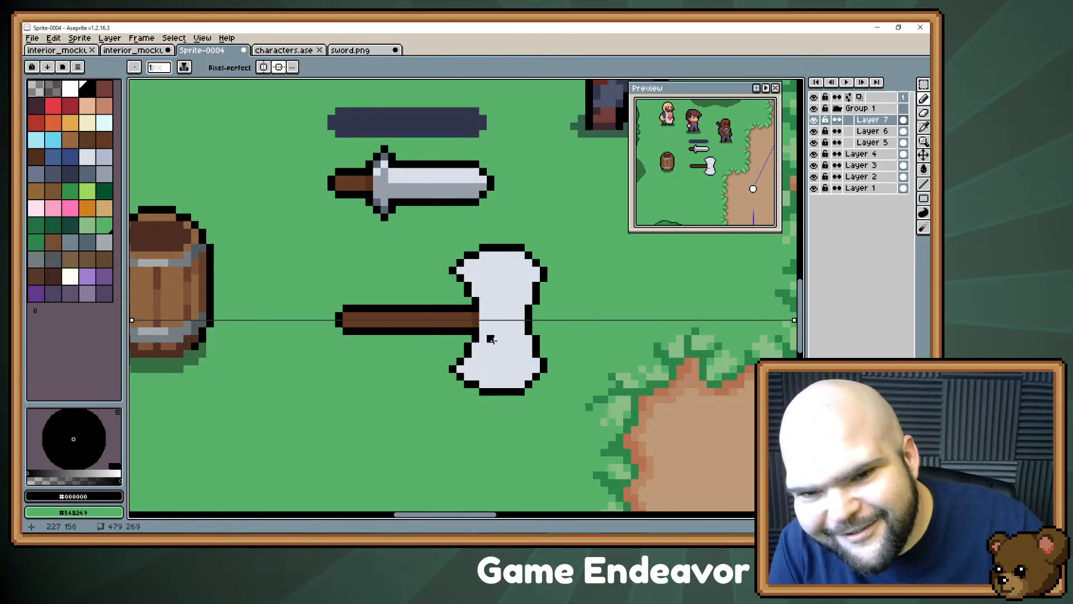
{"action": "key", "text": "e"}
{"action": "left_click", "coordinate": [525, 254]}
{"action": "key", "text": "ctrl"}
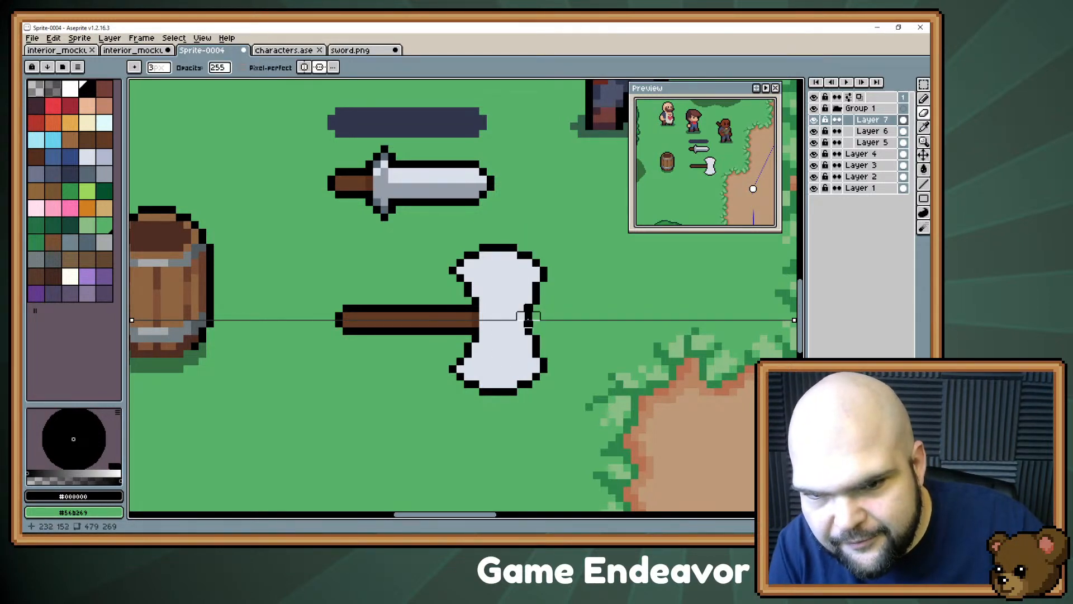
{"action": "left_click", "coordinate": [533, 321]}
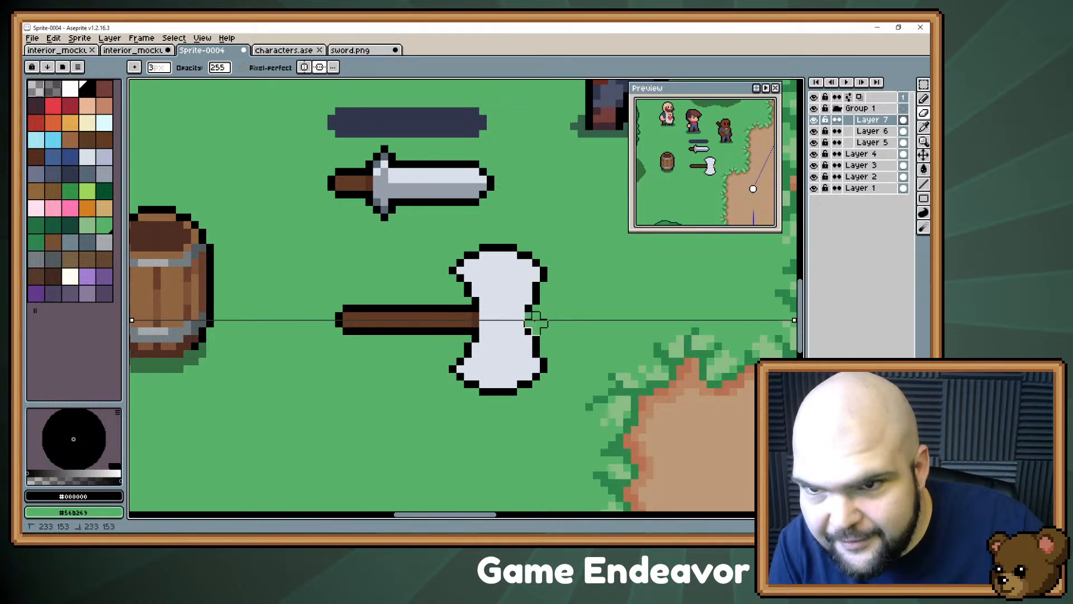
{"action": "key", "text": "v"}
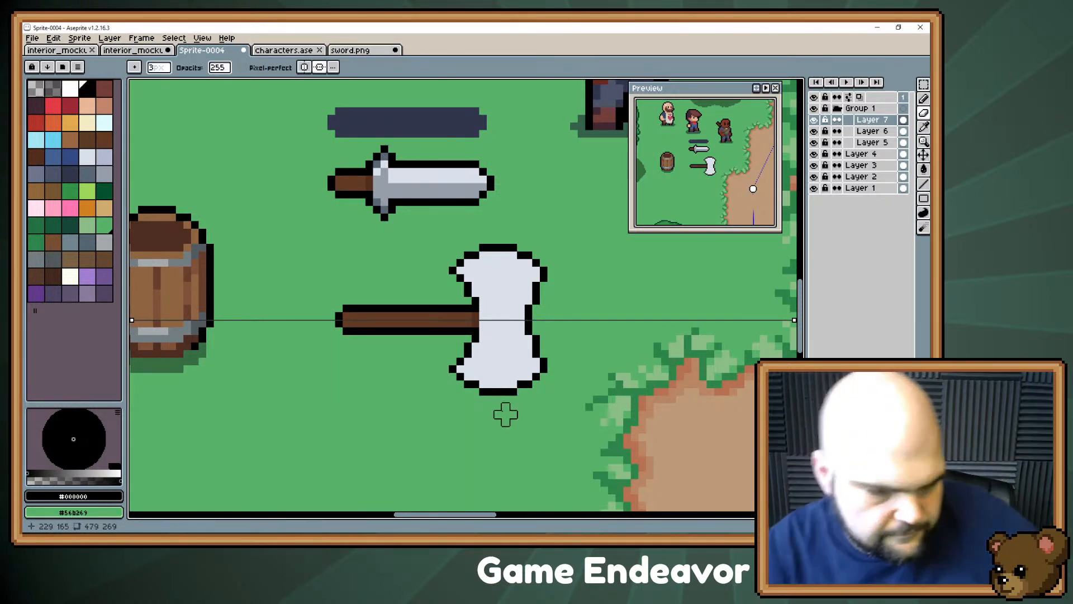
{"action": "key", "text": "i"}
{"action": "key", "text": "b"}
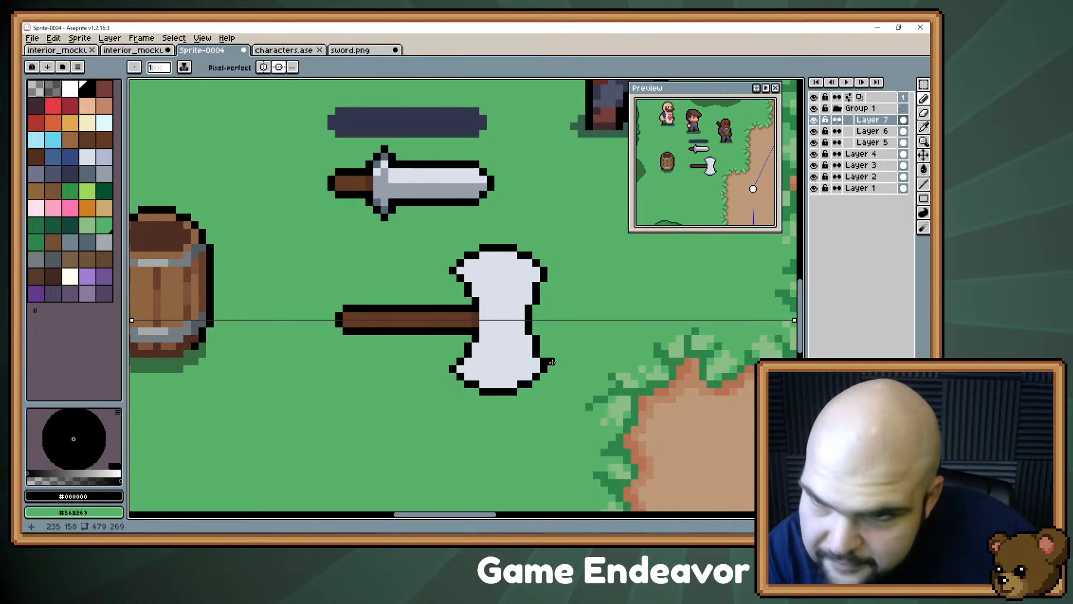
{"action": "left_click", "coordinate": [552, 361]}
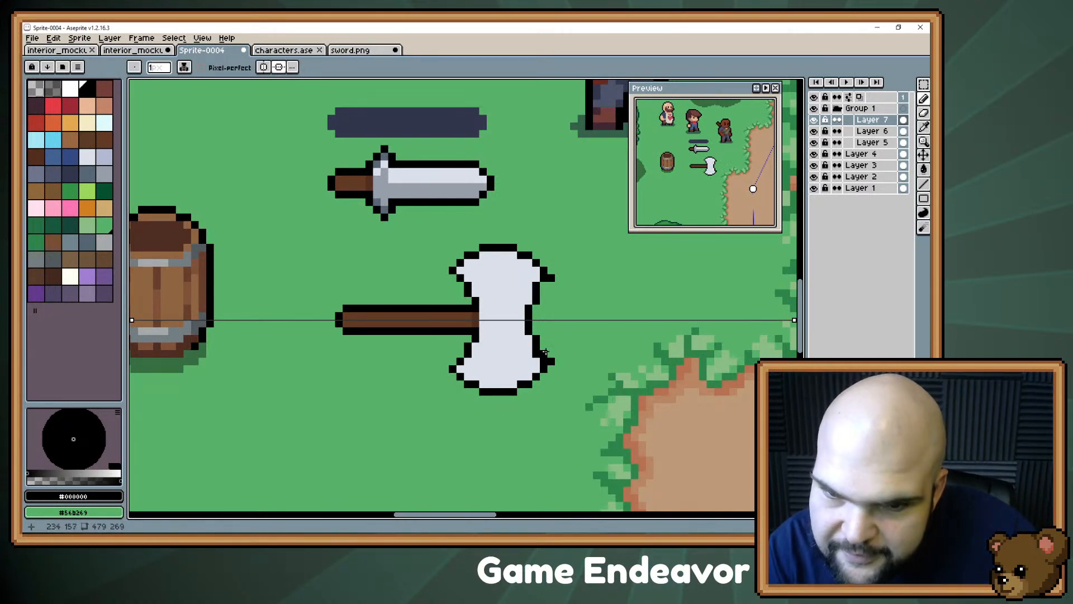
{"action": "left_click", "coordinate": [517, 364], "text": "alt"}
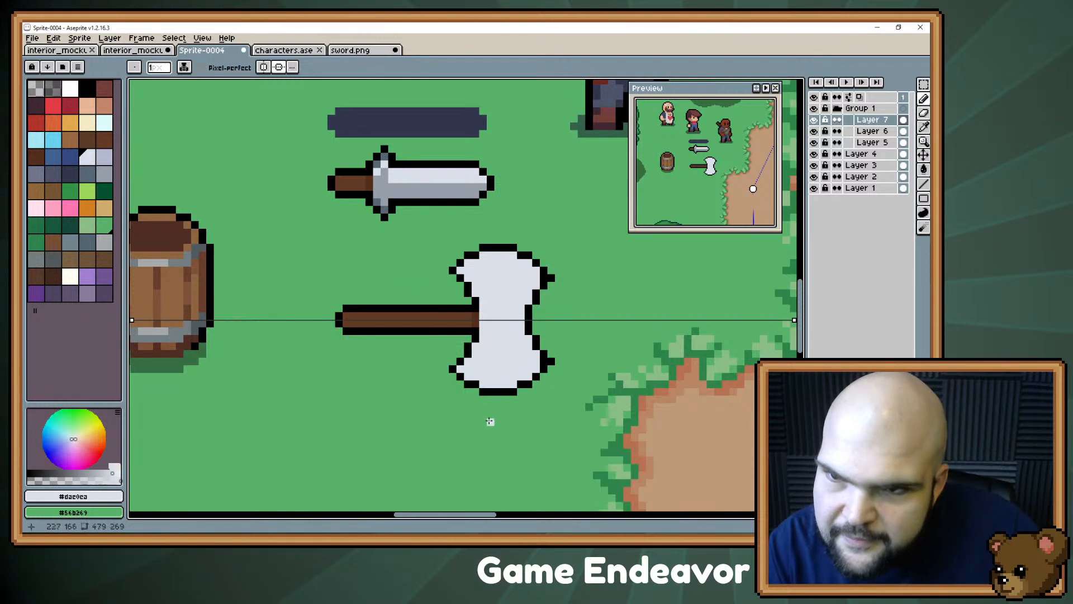
{"action": "key", "text": "ctrl+z"}
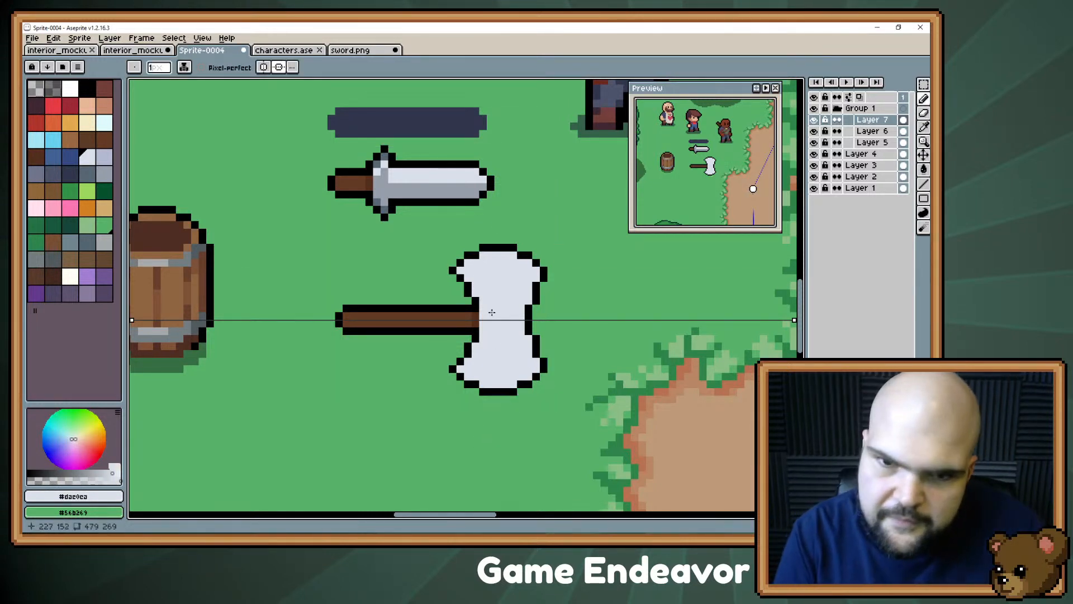
- Shade the inside of both axe blades in mid-grey, leaving a light-grey rim along the cutting edges
{"action": "left_click", "coordinate": [488, 353], "text": "alt"}
{"action": "left_click", "coordinate": [458, 368]}
{"action": "left_click", "coordinate": [458, 271]}
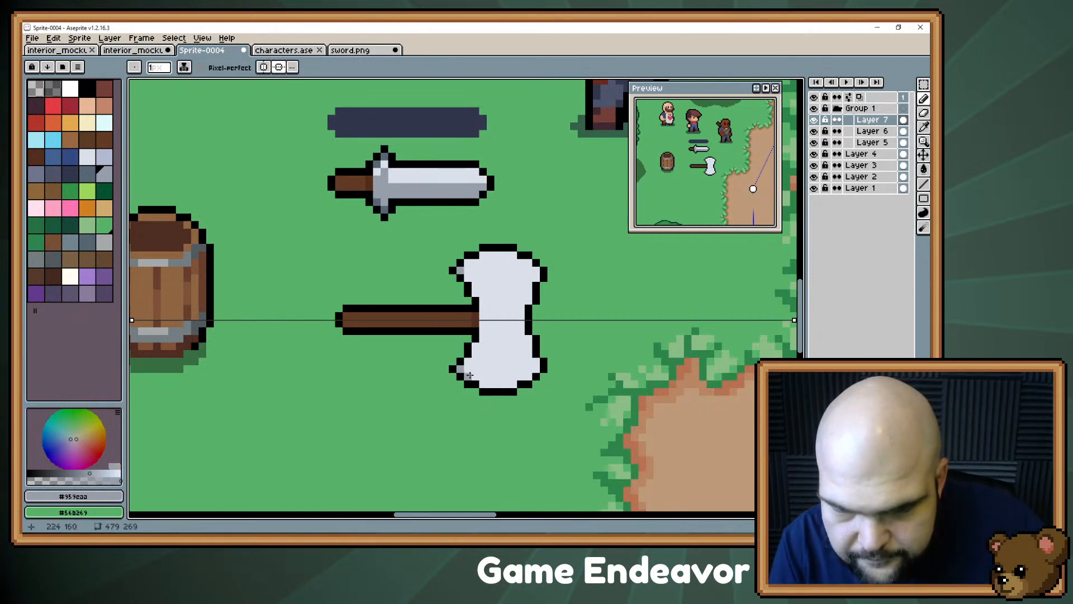
{"action": "key", "text": "v"}
{"action": "key", "text": "b"}
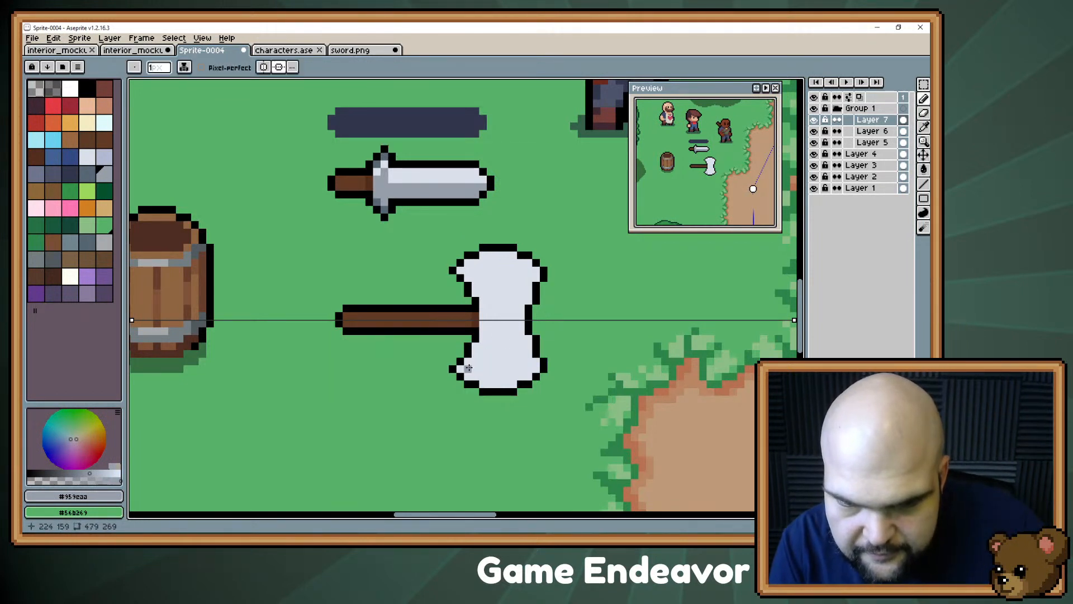
{"action": "mouse_move", "coordinate": [468, 368]}
{"action": "left_mouse_down"}
{"action": "mouse_move", "coordinate": [484, 350]}
{"action": "mouse_move", "coordinate": [503, 352]}
{"action": "mouse_move", "coordinate": [483, 367]}
{"action": "mouse_move", "coordinate": [514, 370]}
{"action": "mouse_move", "coordinate": [526, 359]}
{"action": "mouse_move", "coordinate": [506, 332]}
{"action": "mouse_move", "coordinate": [484, 342]}
{"action": "mouse_move", "coordinate": [496, 334]}
{"action": "left_mouse_up"}
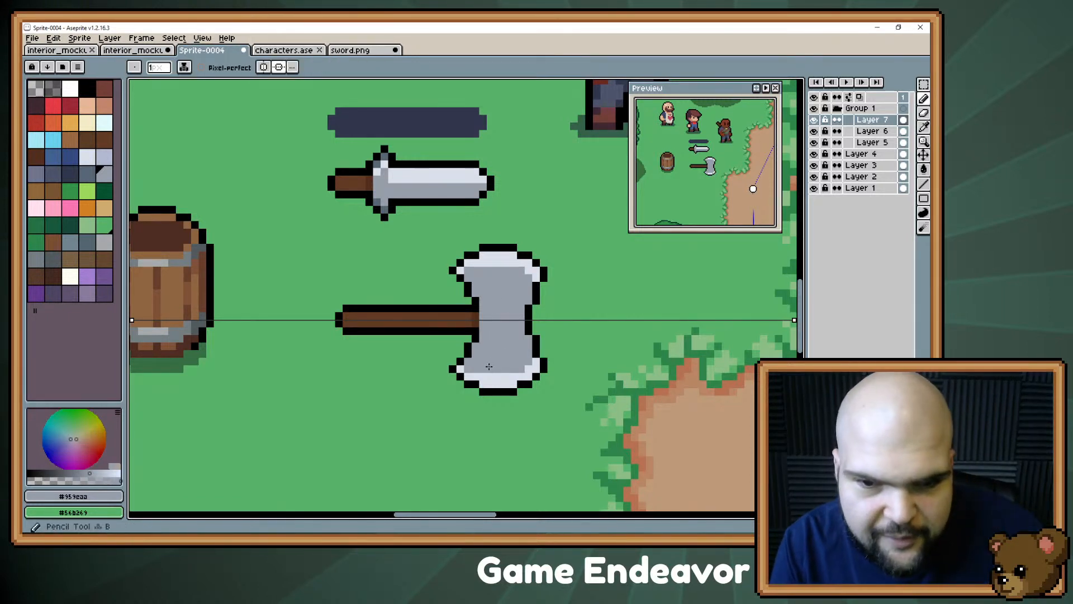
- Thin the light-grey rim along the blades' cutting edges by painting its inner pixels mid-grey
{"action": "left_click_drag", "start_coordinate": [488, 376], "coordinate": [518, 371]}
{"action": "left_click", "coordinate": [534, 360]}
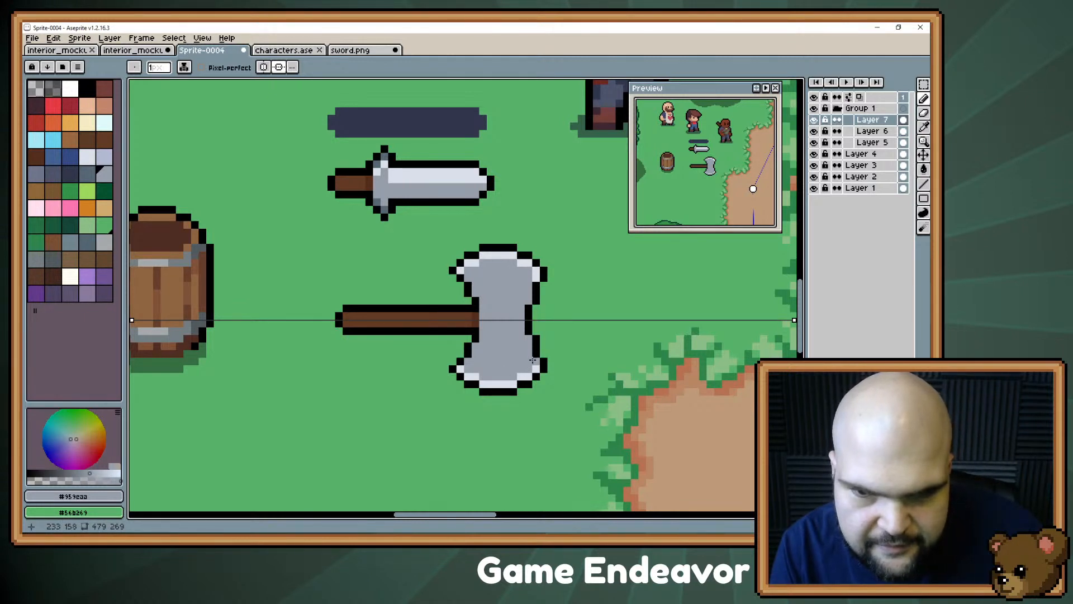
{"action": "left_click_drag", "start_coordinate": [491, 320], "coordinate": [439, 278]}
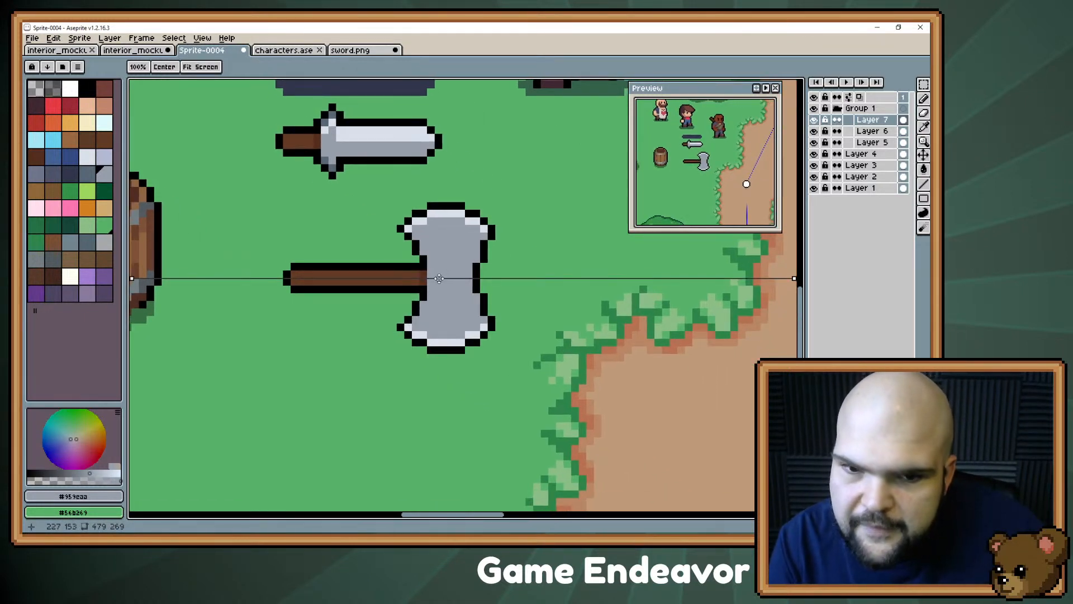
{"action": "key", "text": "b"}
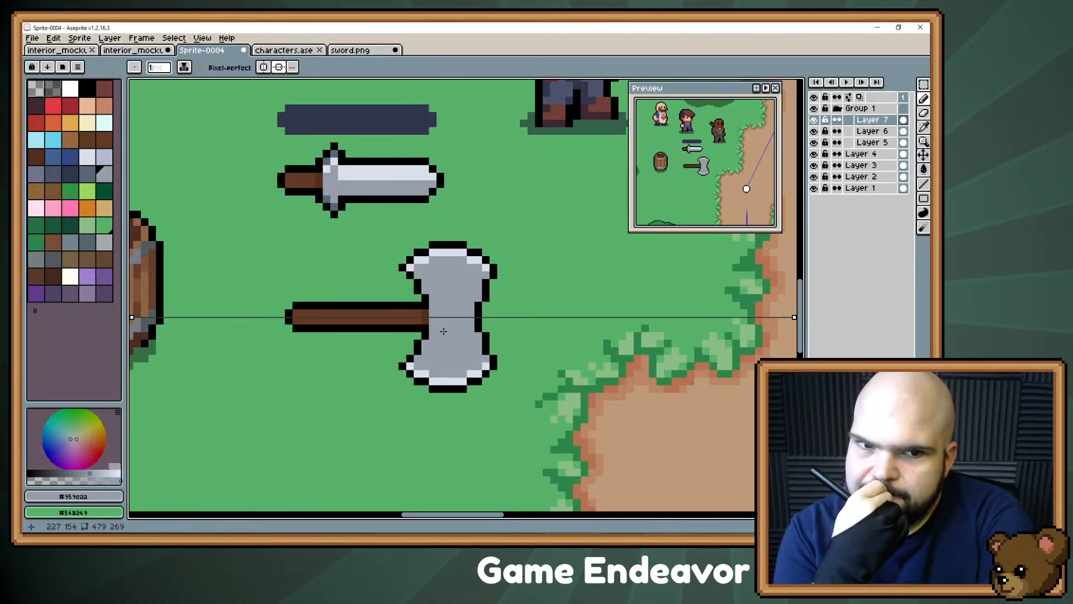
- Paint a dark slate-grey band across the middle of the axe head, in line with the handle
{"action": "left_click", "coordinate": [405, 294], "text": "alt"}
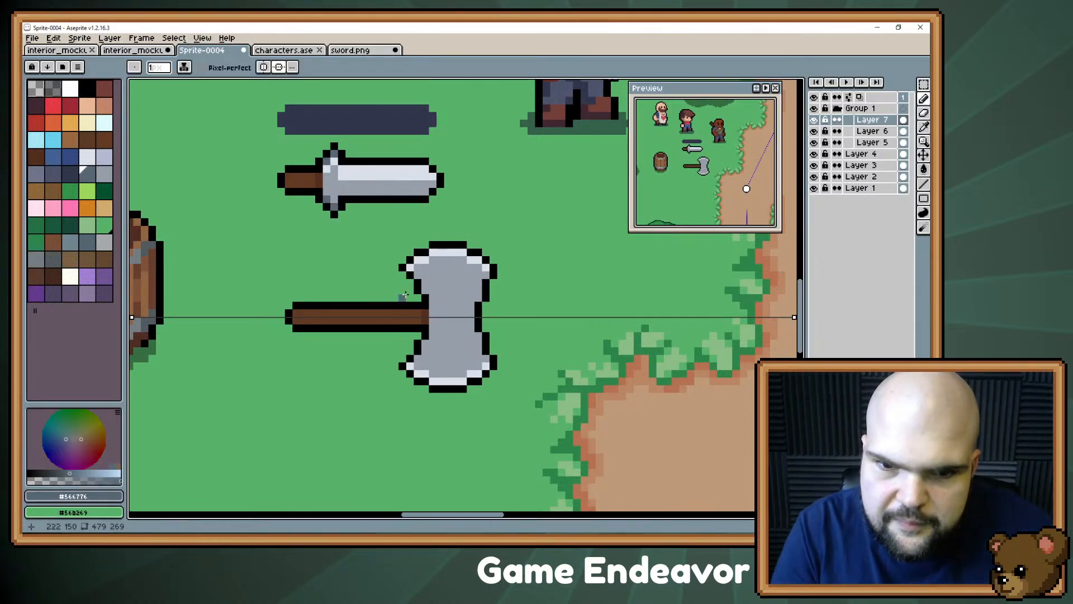
{"action": "left_click_drag", "start_coordinate": [435, 322], "coordinate": [470, 328]}
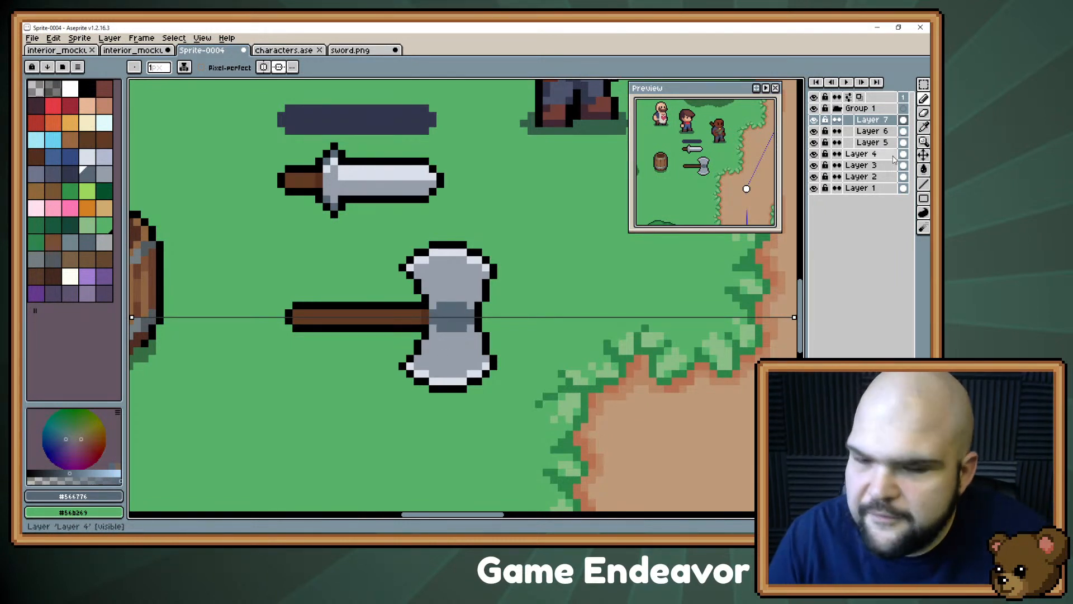
- Switch to Godot, run the project and summon the skeleton companion in a new game
{"action": "key", "text": "alt+Tab"}
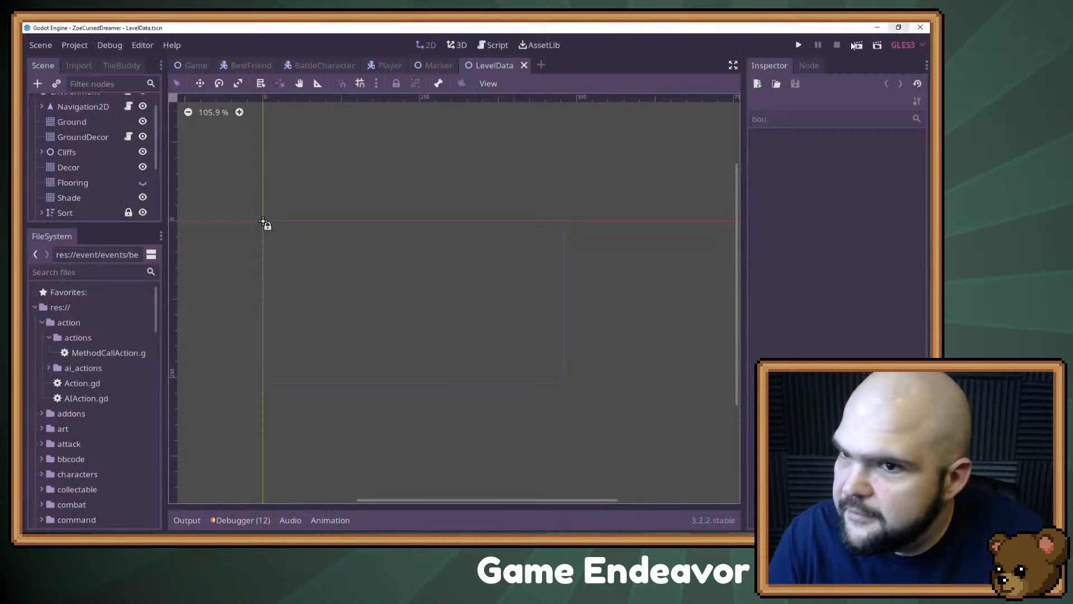
{"action": "left_click", "coordinate": [797, 48]}
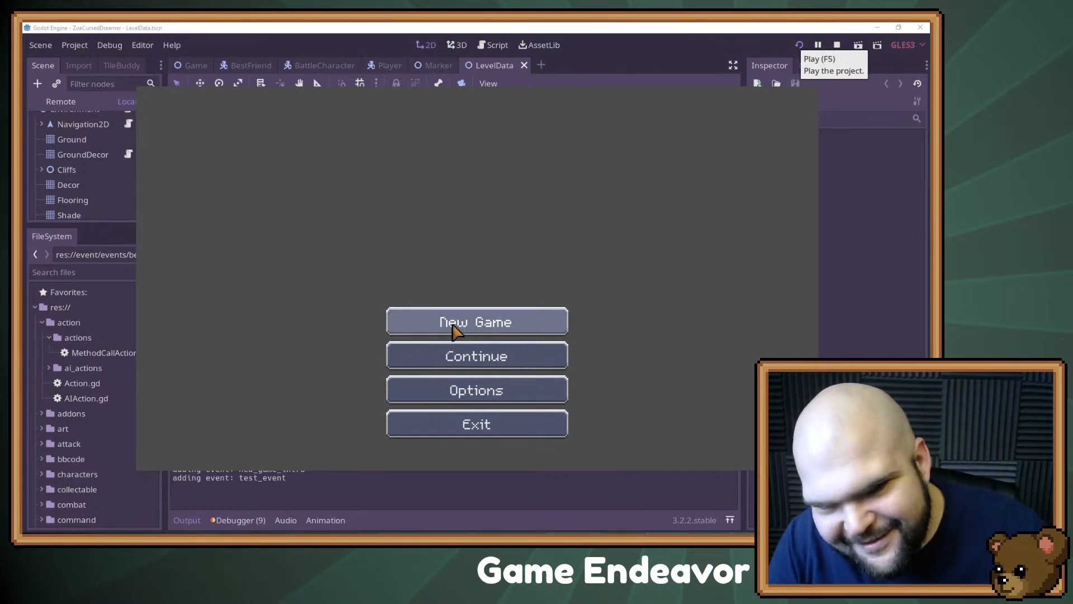
{"action": "left_click", "coordinate": [447, 323]}
{"action": "key", "text": "F1"}
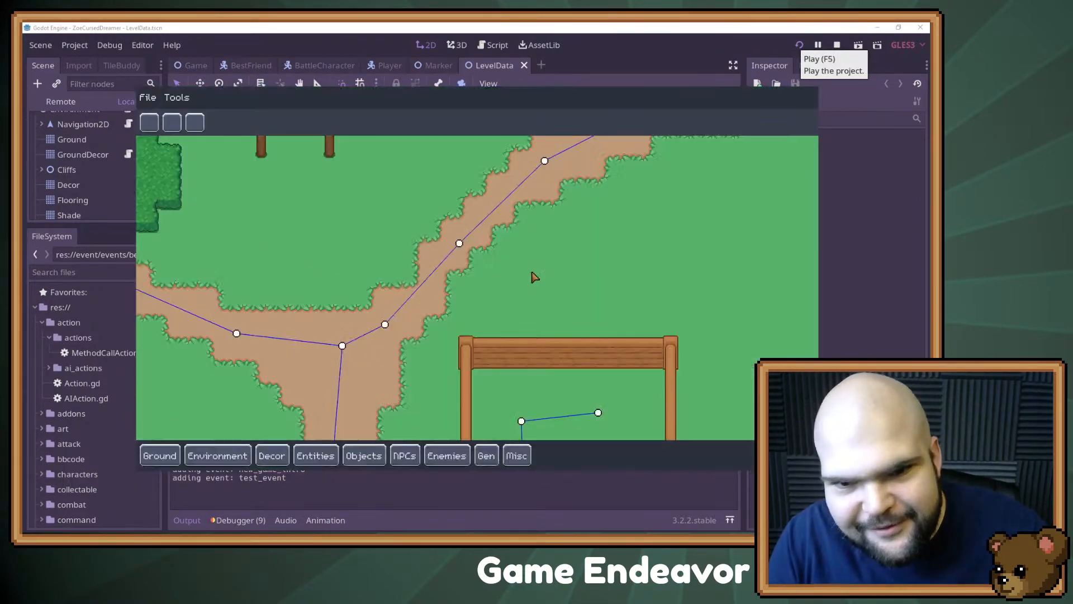
{"action": "key", "text": "F1"}
{"action": "key", "text": "d"}
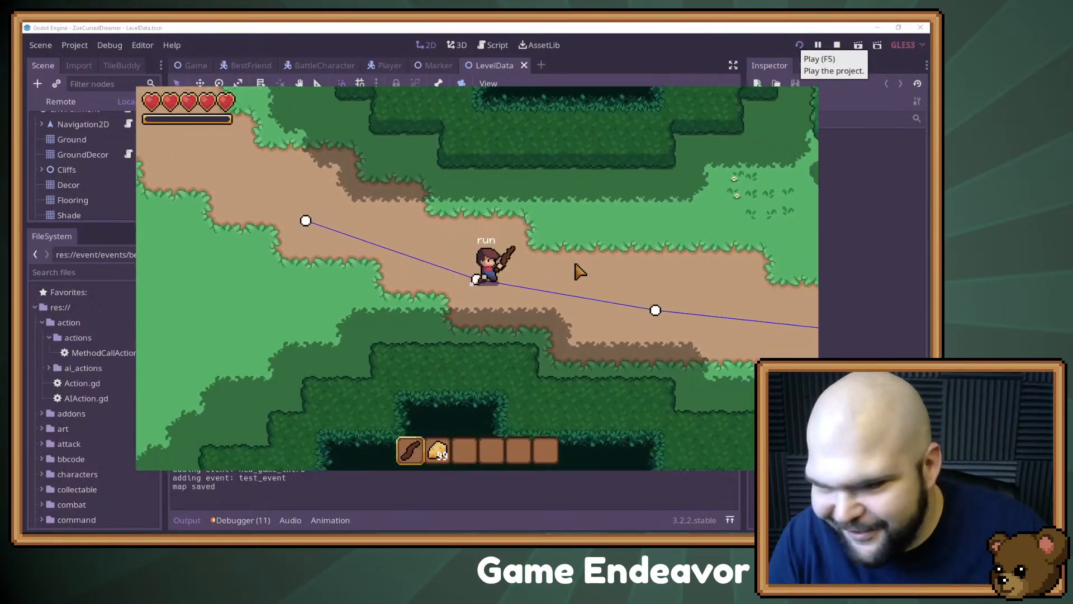
{"action": "left_click", "coordinate": [558, 254]}
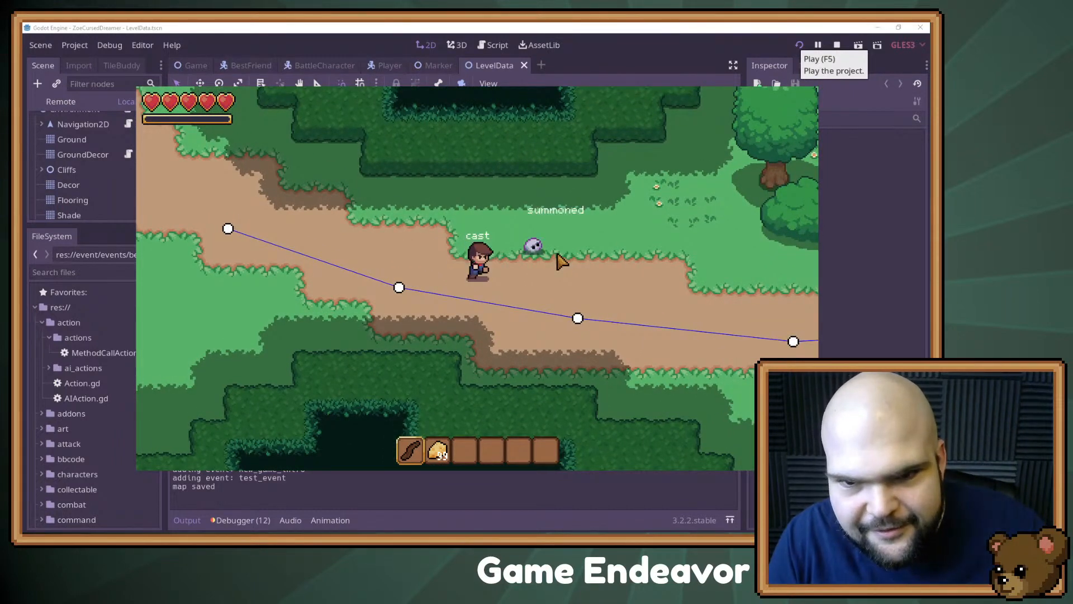
- Walk the character around to examine how the skeleton follows with its sword, and return to the sprite editor after stopping the game
{"action": "key", "text": "s"}
{"action": "key", "text": "a"}
{"action": "key", "text": "w"}
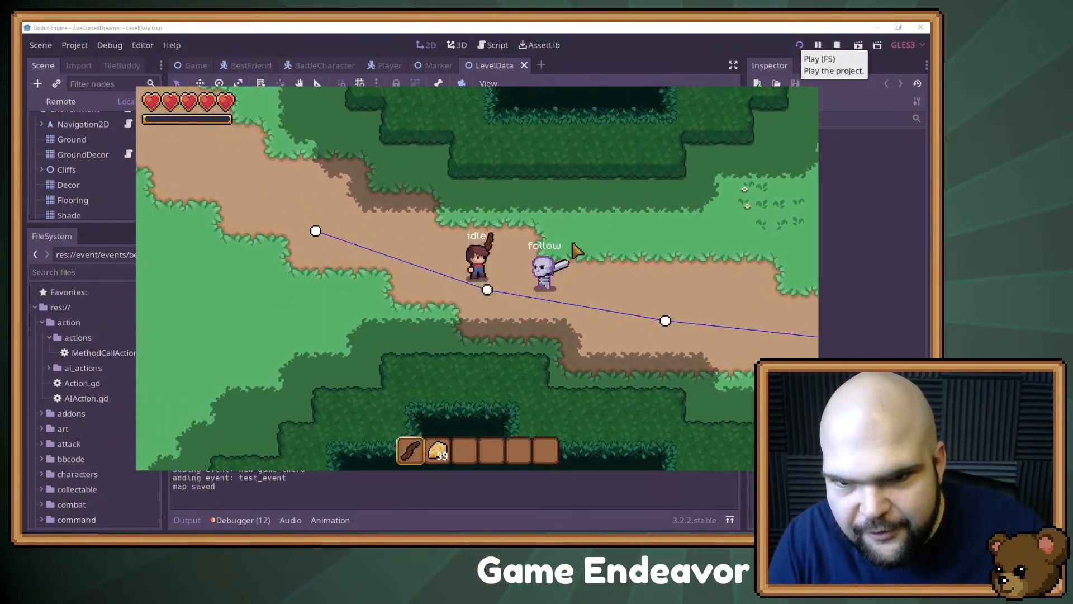
{"action": "key", "text": "d"}
{"action": "key", "text": "a"}
{"action": "key", "text": "w"}
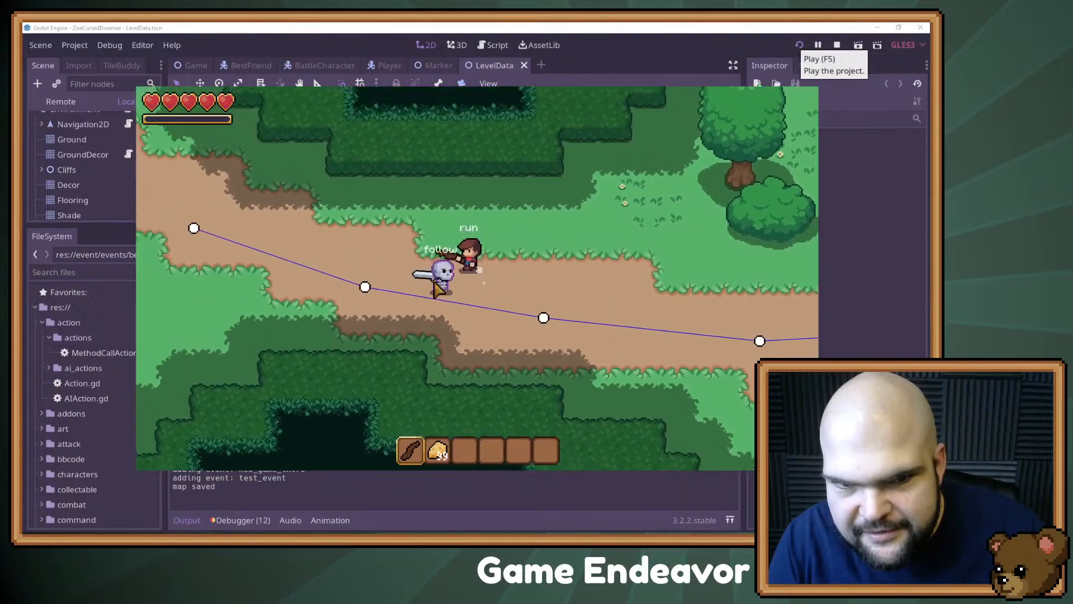
{"action": "key", "text": "d"}
{"action": "key", "text": "s"}
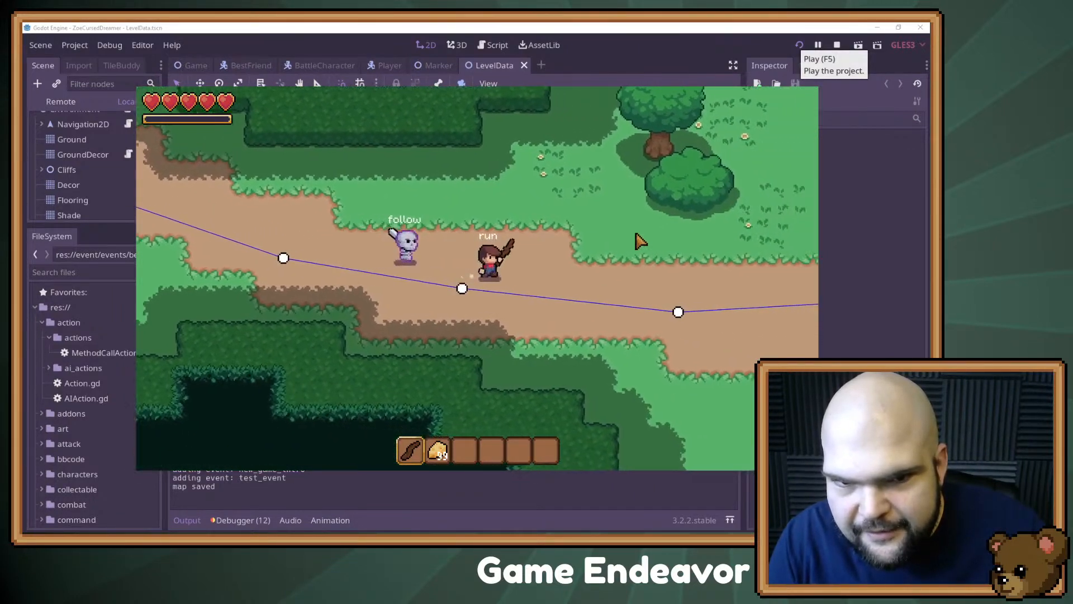
{"action": "key", "text": "w"}
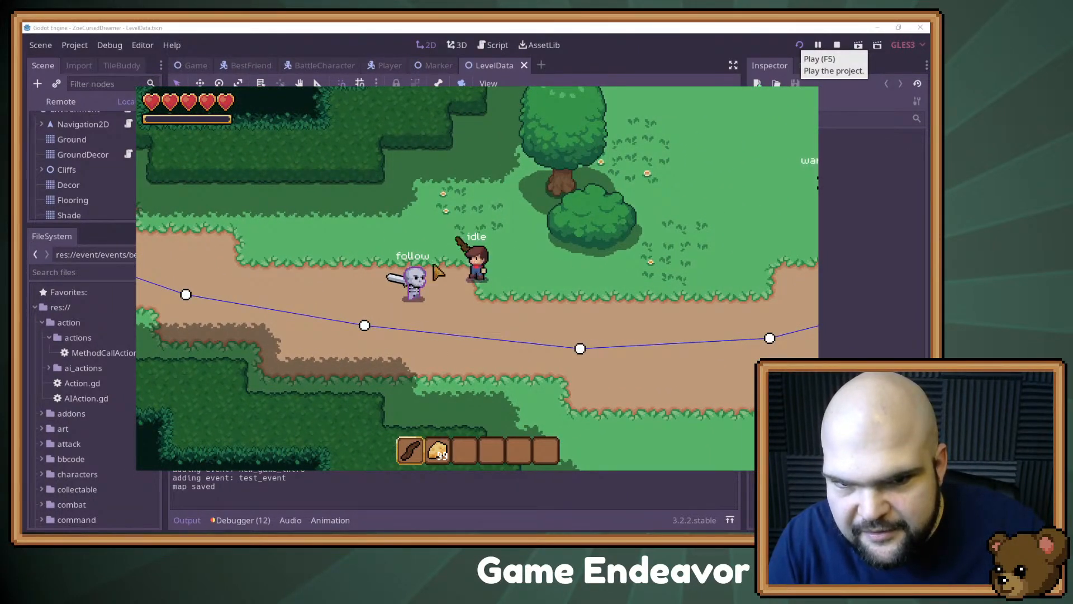
{"action": "key", "text": "s"}
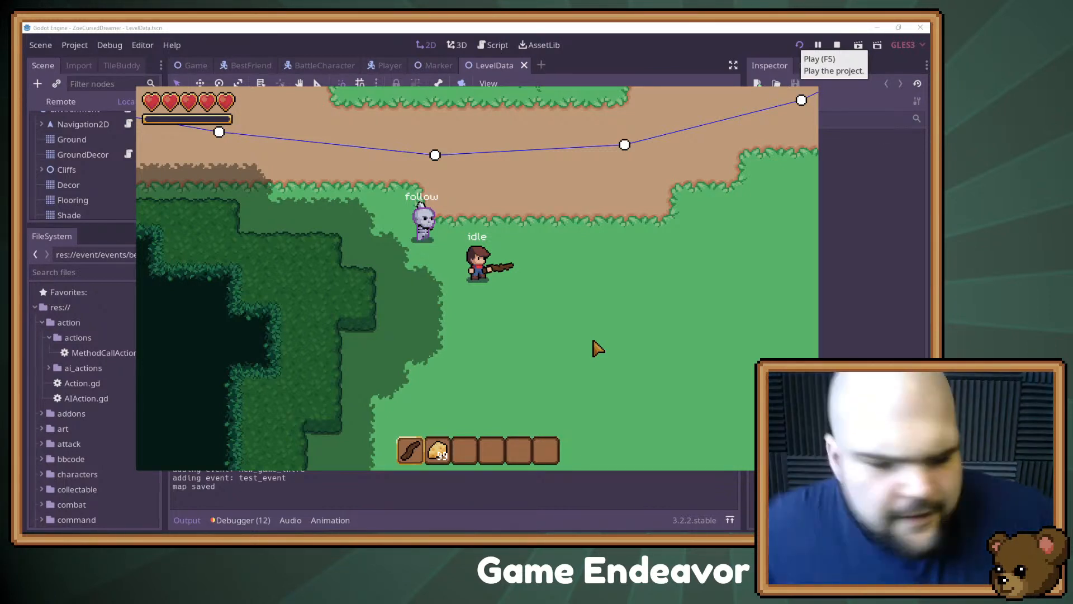
{"action": "left_click", "coordinate": [836, 45]}
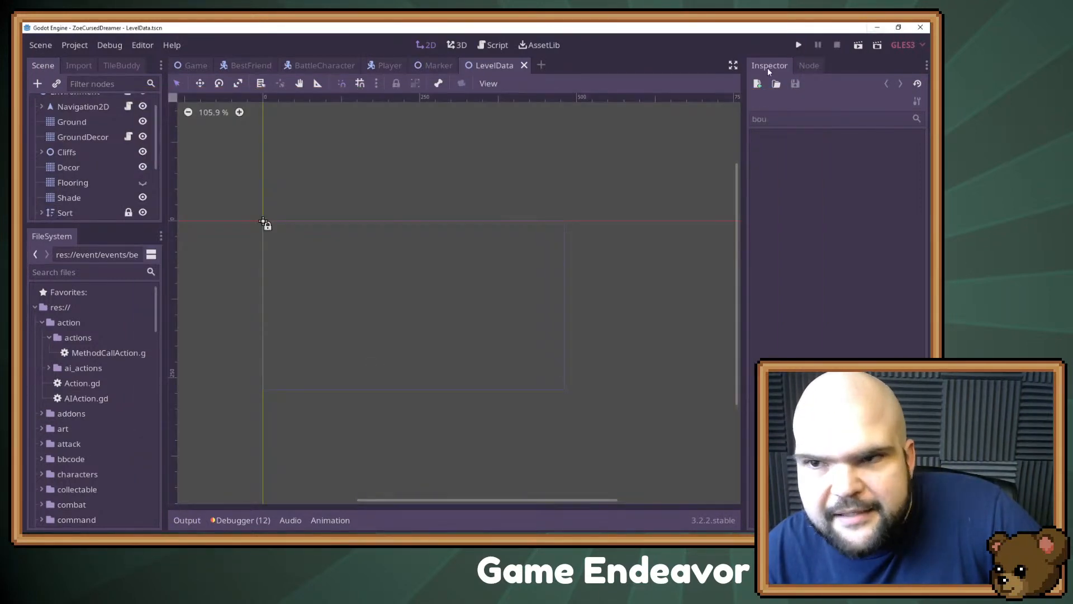
{"action": "left_click", "coordinate": [875, 28]}
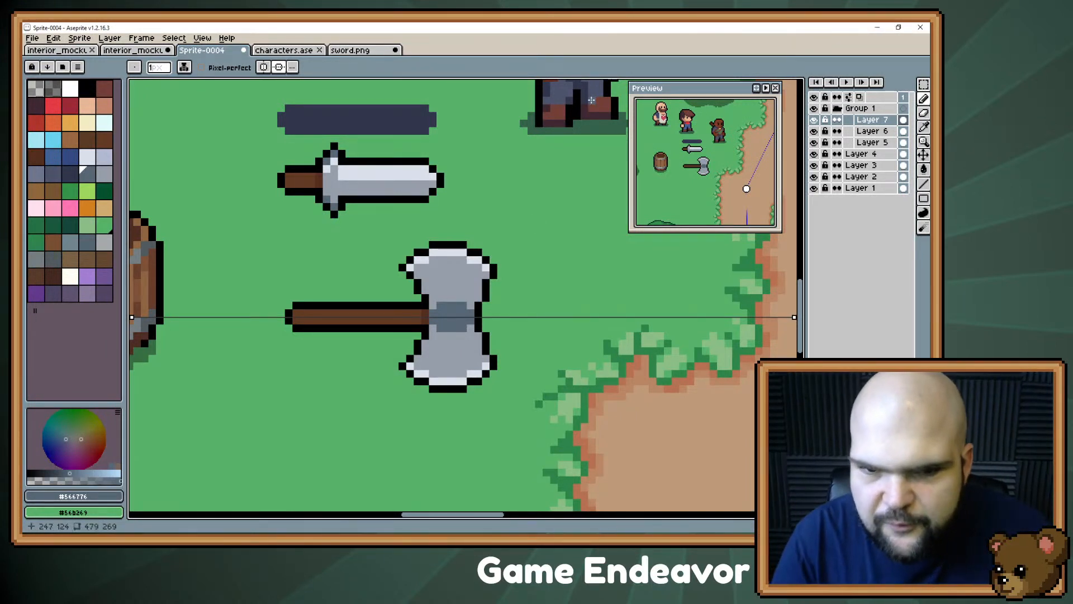
- Paint over the dark band in the middle of the axe head with the blades' mid-grey
{"action": "left_click", "coordinate": [454, 337], "text": "alt"}
{"action": "mouse_move", "coordinate": [432, 310]}
{"action": "left_mouse_down"}
{"action": "mouse_move", "coordinate": [468, 299]}
{"action": "mouse_move", "coordinate": [474, 323]}
{"action": "left_mouse_up"}
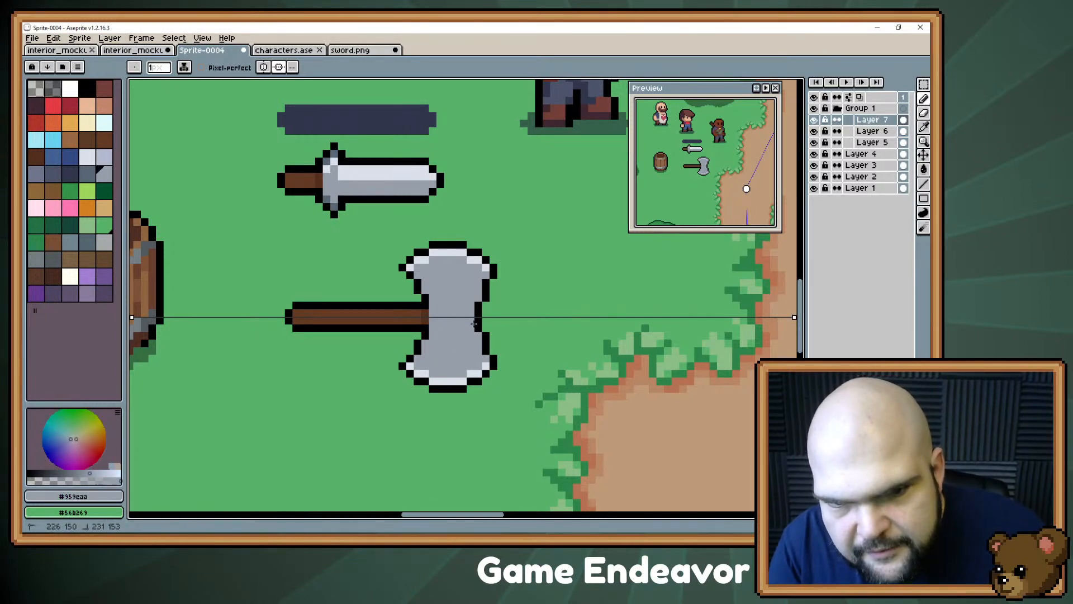
- Shade the narrow inner edges of the axe head in dark slate-grey, including where it meets the handle
{"action": "scroll", "coordinate": [419, 279], "scroll_direction": "up", "scroll_amount": 2}
{"action": "scroll", "coordinate": [419, 279], "scroll_direction": "left", "scroll_amount": 2}
{"action": "left_click", "coordinate": [364, 240], "text": "alt"}
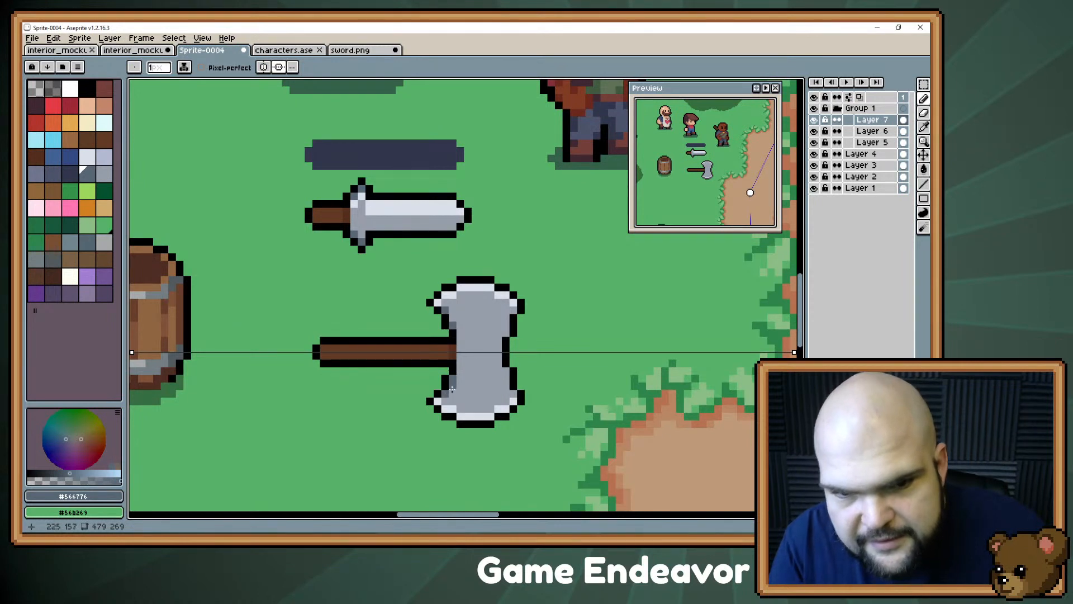
{"action": "left_click_drag", "start_coordinate": [460, 337], "coordinate": [460, 362]}
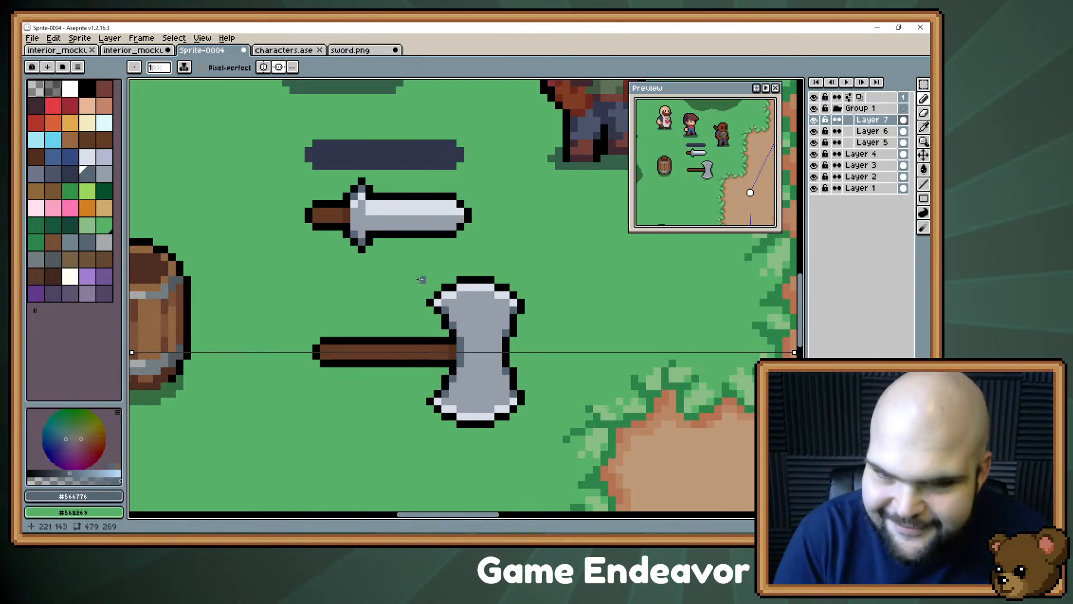
{"action": "mouse_move", "coordinate": [464, 298]}
{"action": "left_mouse_down"}
{"action": "mouse_move", "coordinate": [479, 269]}
{"action": "mouse_move", "coordinate": [520, 261]}
{"action": "left_mouse_up"}
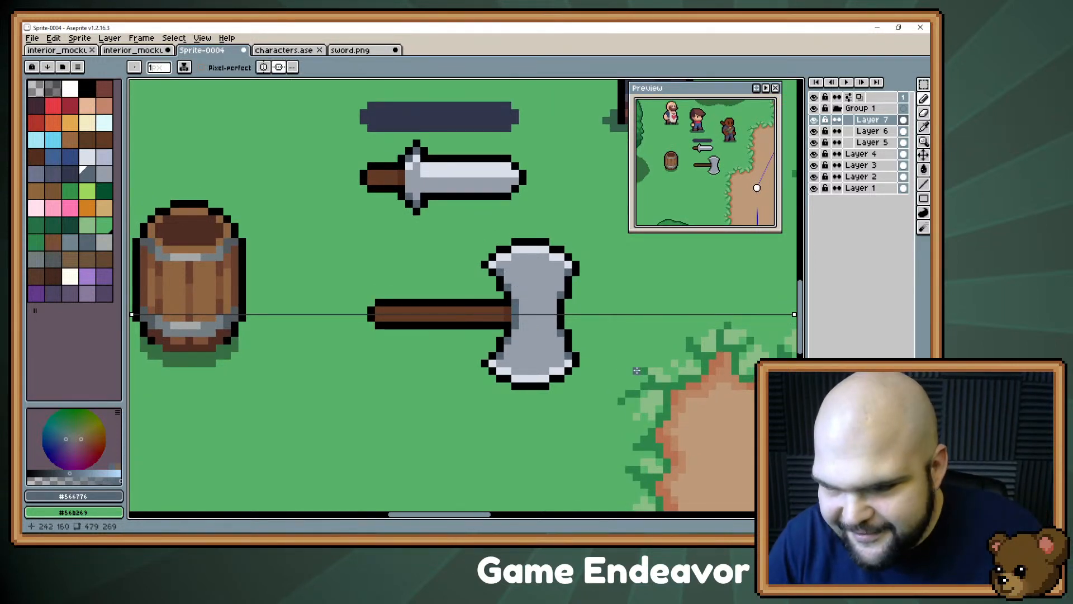
{"action": "left_click_drag", "start_coordinate": [620, 363], "coordinate": [567, 359]}
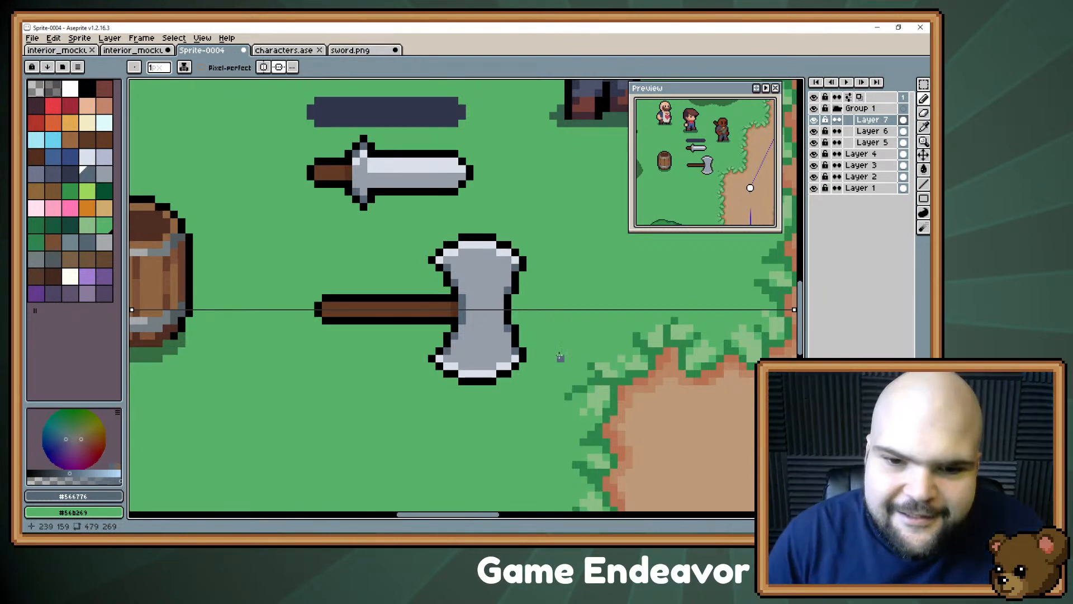
- Examine the axe at several magnifications beside the sword, barrel and characters in the mockup
{"action": "scroll", "coordinate": [494, 327], "scroll_direction": "down", "scroll_amount": 2}
{"action": "scroll", "coordinate": [547, 285], "scroll_direction": "left", "scroll_amount": 4}
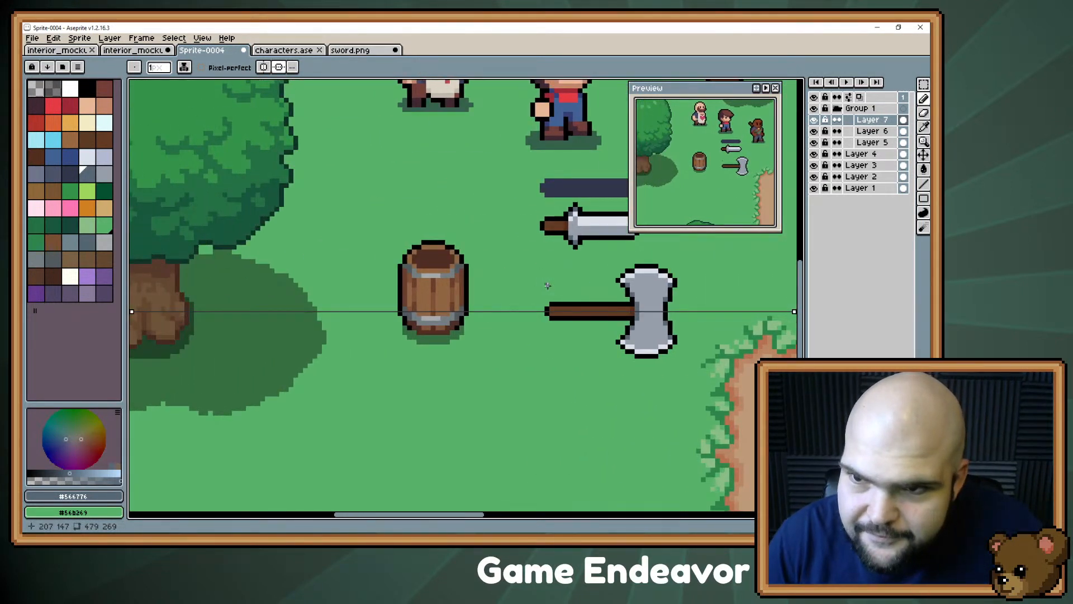
{"action": "scroll", "coordinate": [547, 285], "scroll_direction": "down", "scroll_amount": 2}
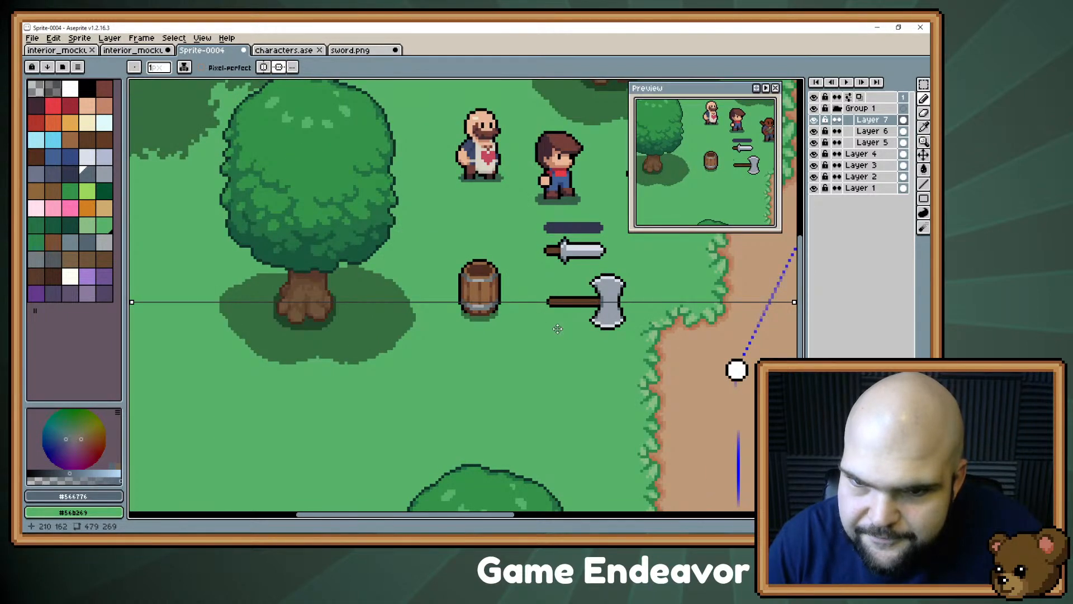
{"action": "scroll", "coordinate": [557, 328], "scroll_direction": "right", "scroll_amount": 5}
{"action": "scroll", "coordinate": [335, 324], "scroll_direction": "left", "scroll_amount": 6}
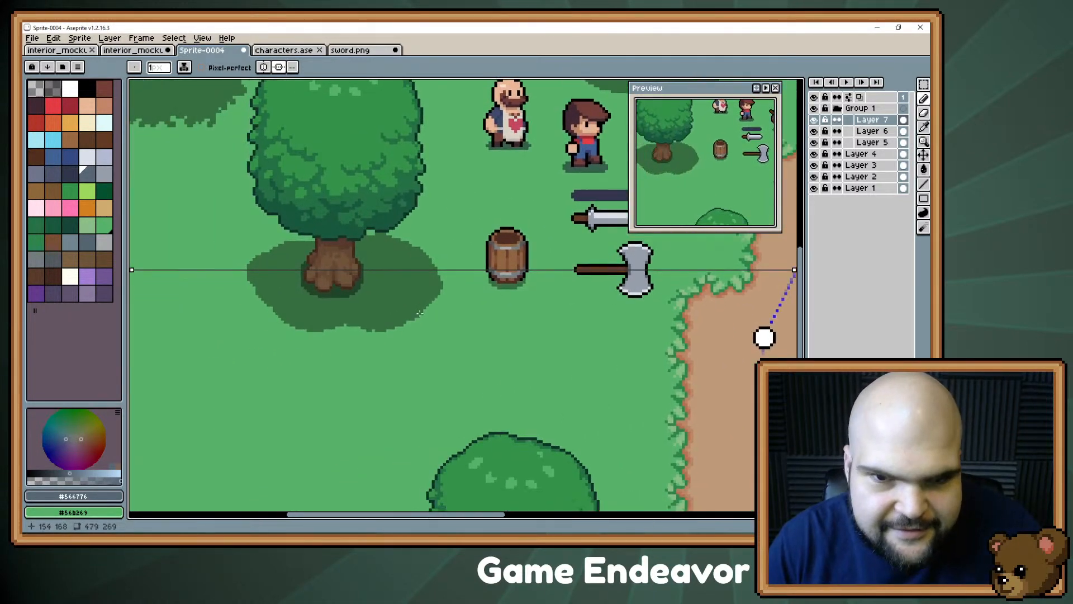
{"action": "scroll", "coordinate": [263, 232], "scroll_direction": "down", "scroll_amount": 1}
{"action": "scroll", "coordinate": [324, 381], "scroll_direction": "down", "scroll_amount": 1}
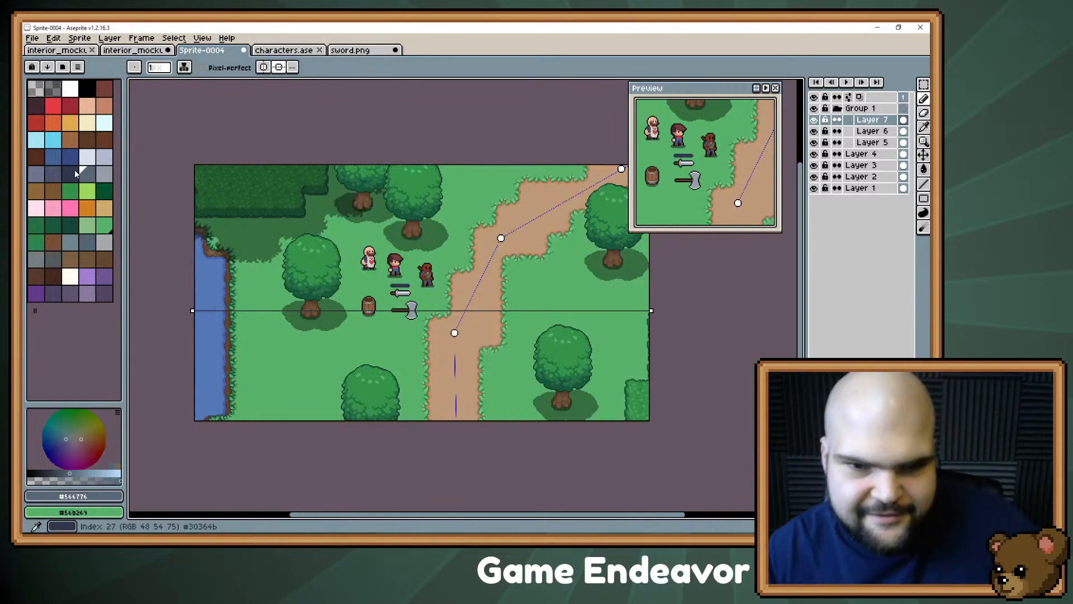
{"action": "scroll", "coordinate": [240, 229], "scroll_direction": "up", "scroll_amount": 2}
{"action": "scroll", "coordinate": [407, 311], "scroll_direction": "right", "scroll_amount": 3}
{"action": "scroll", "coordinate": [407, 310], "scroll_direction": "up", "scroll_amount": 1}
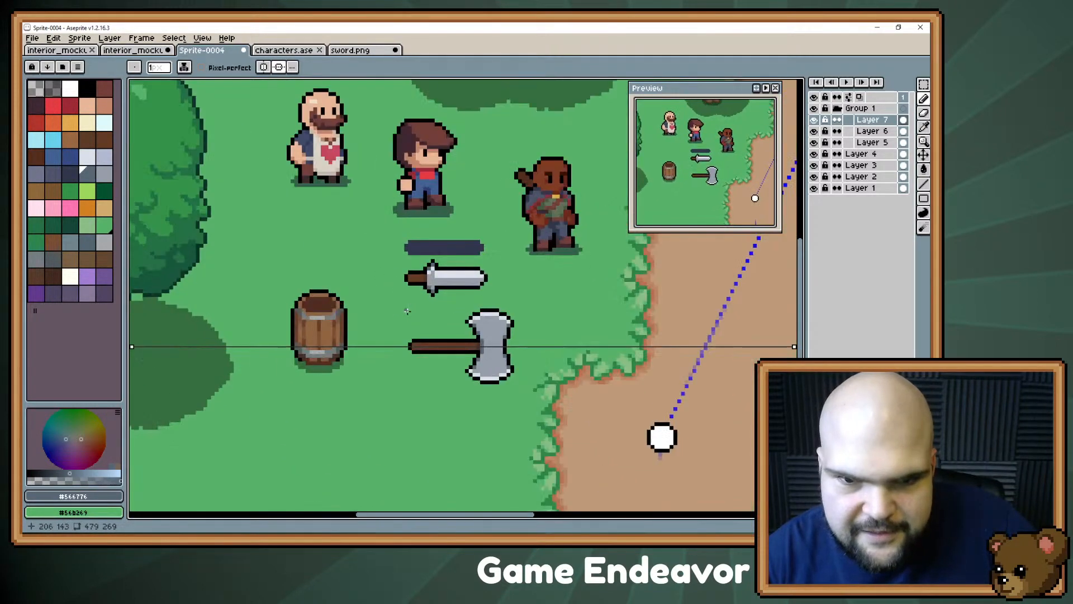
{"action": "left_click_drag", "start_coordinate": [407, 311], "coordinate": [470, 302]}
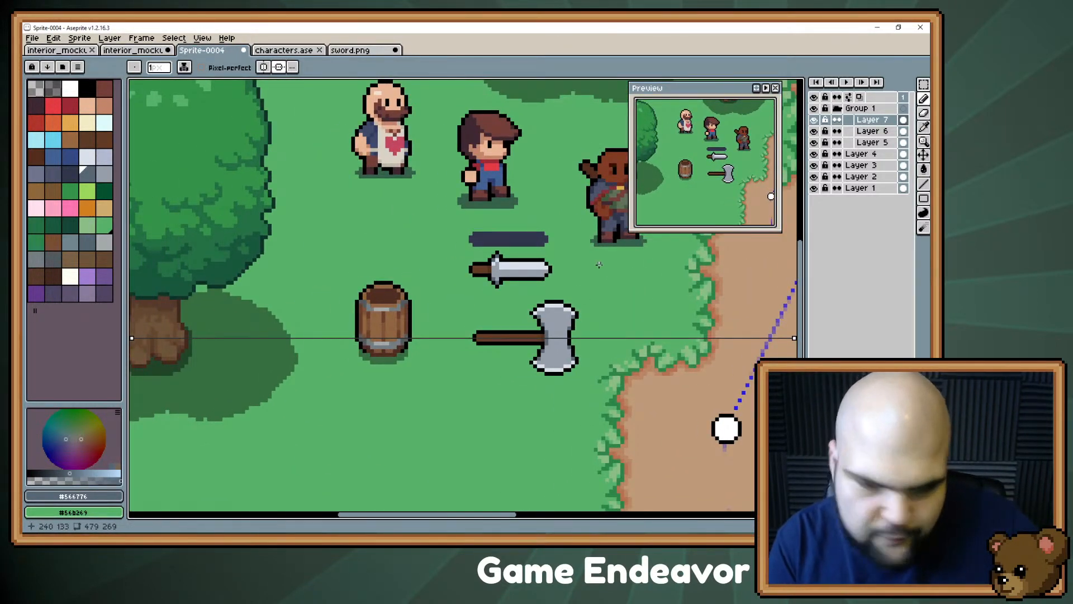
- Select the whole axe with a rectangular marquee and move it above the characters
{"action": "key", "text": "m"}
{"action": "mouse_move", "coordinate": [450, 289]}
{"action": "left_mouse_down"}
{"action": "mouse_move", "coordinate": [575, 377]}
{"action": "mouse_move", "coordinate": [595, 374]}
{"action": "left_mouse_up"}
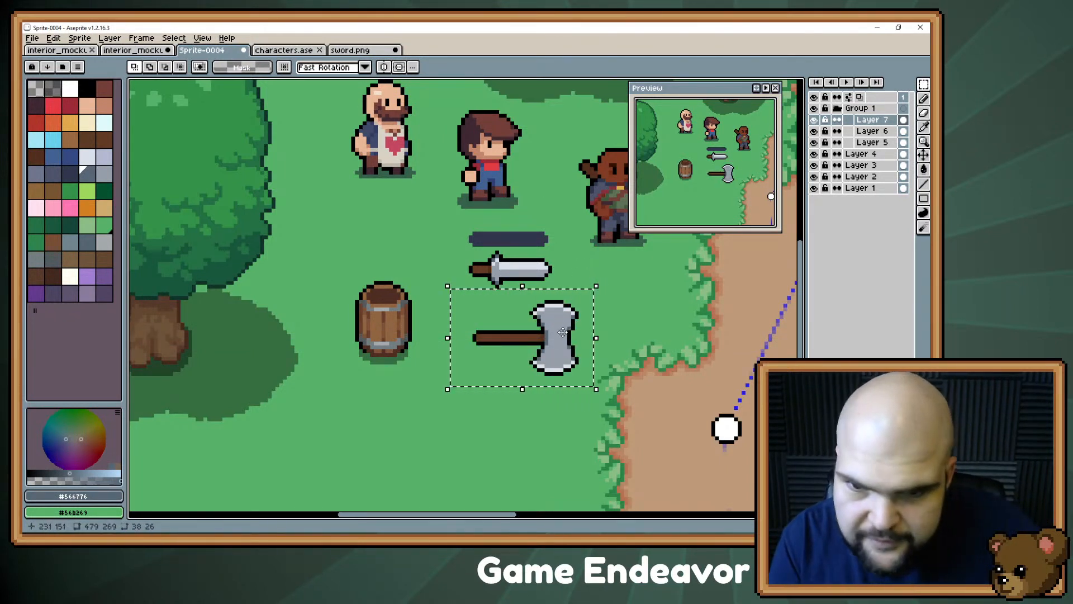
{"action": "left_click_drag", "start_coordinate": [563, 332], "coordinate": [526, 181]}
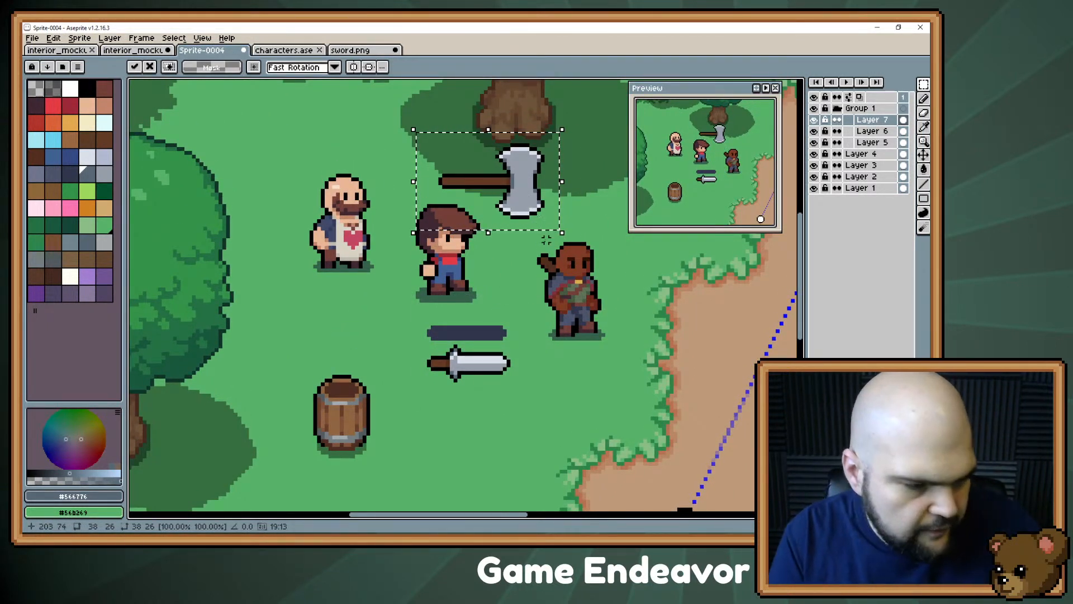
- Try pasting the axe into a new 38 × 26 sprite, and close that sprite
{"action": "key", "text": "Delete"}
{"action": "key", "text": "ctrl+alt+v"}
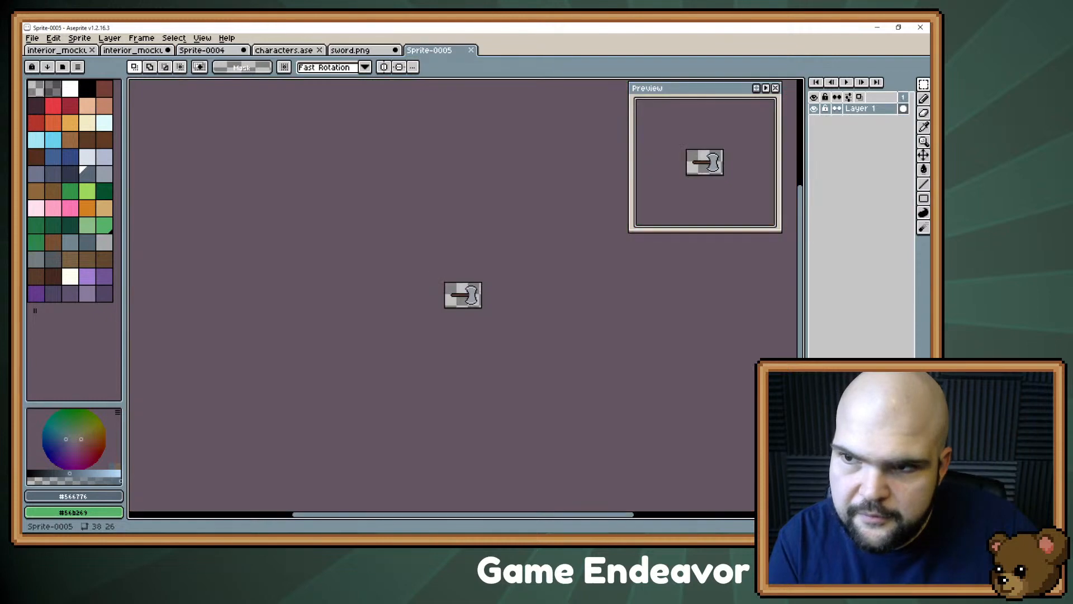
{"action": "key", "text": "ctrl+w"}
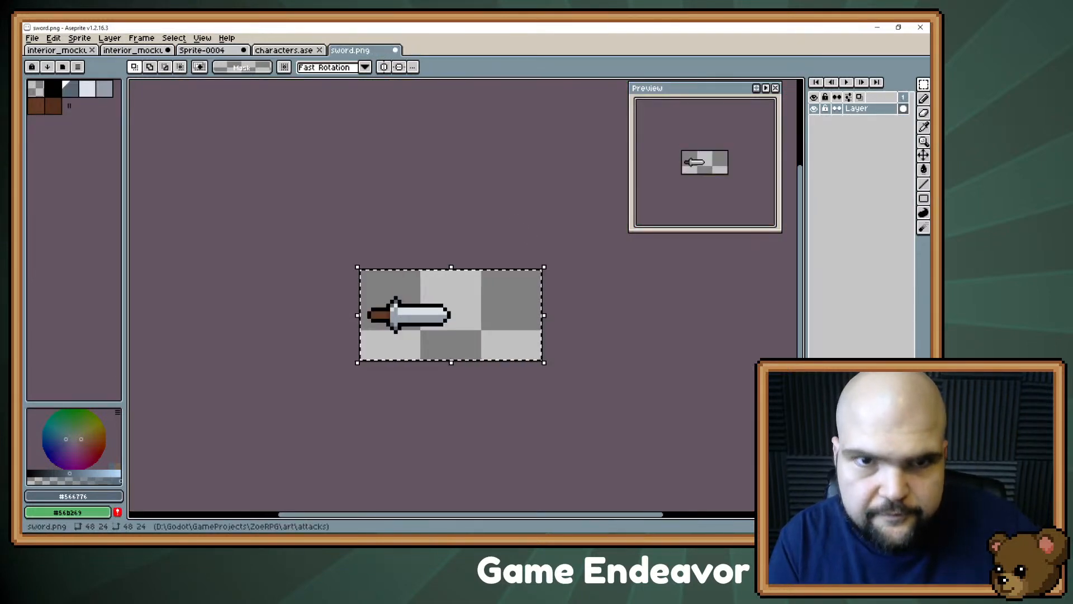
- Paste the axe into the mockup sprite, rename its new layer Axe, and shift the axe slightly above the characters
{"action": "left_click", "coordinate": [229, 51]}
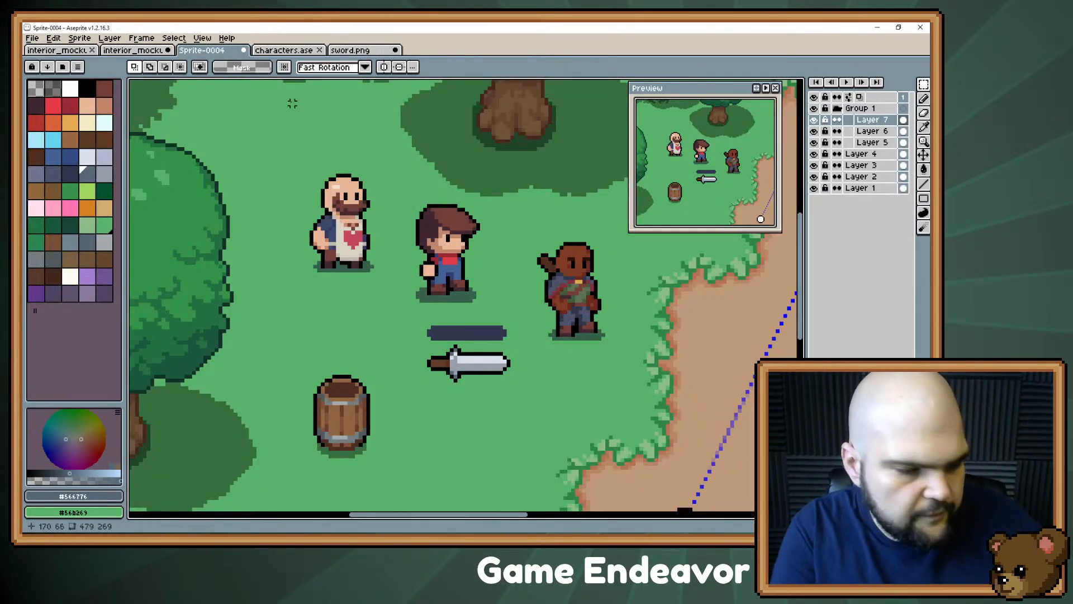
{"action": "key", "text": "ctrl+v"}
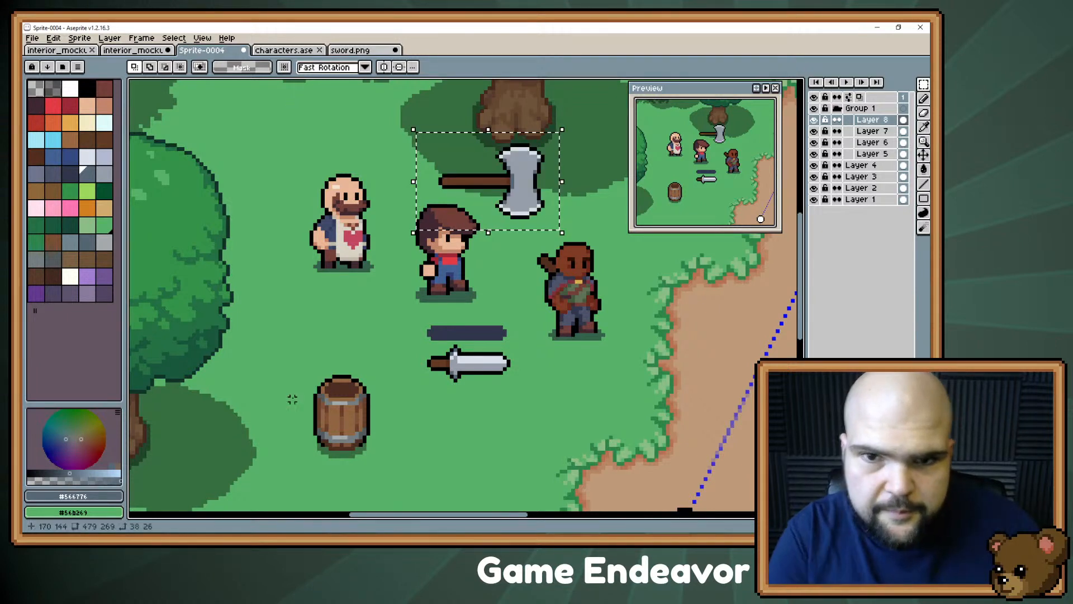
{"action": "double_click", "coordinate": [872, 120]}
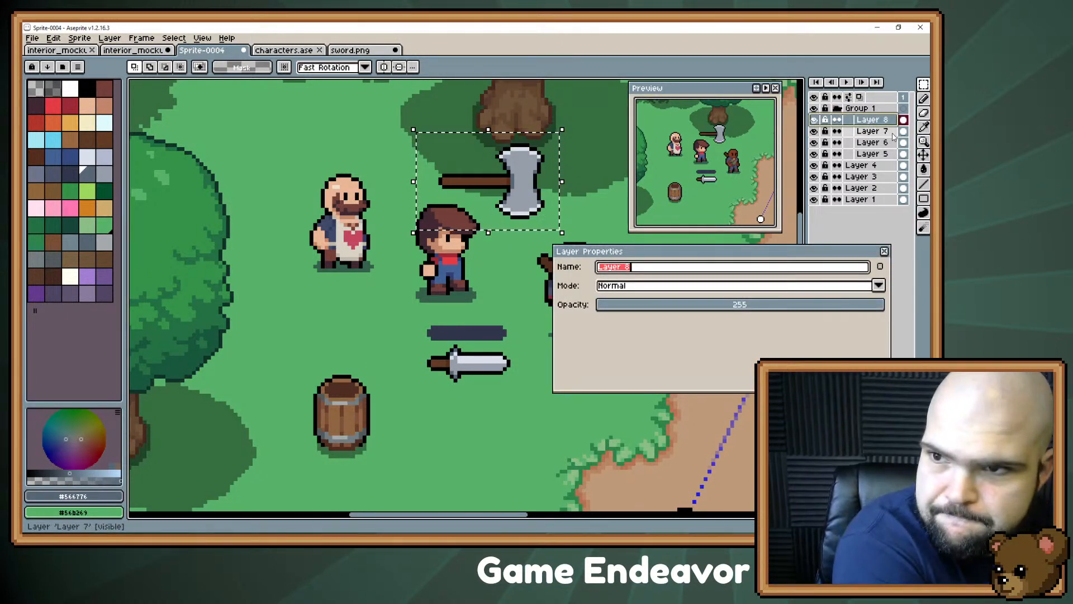
{"action": "type", "text": "Axe"}
{"action": "key", "text": "Return"}
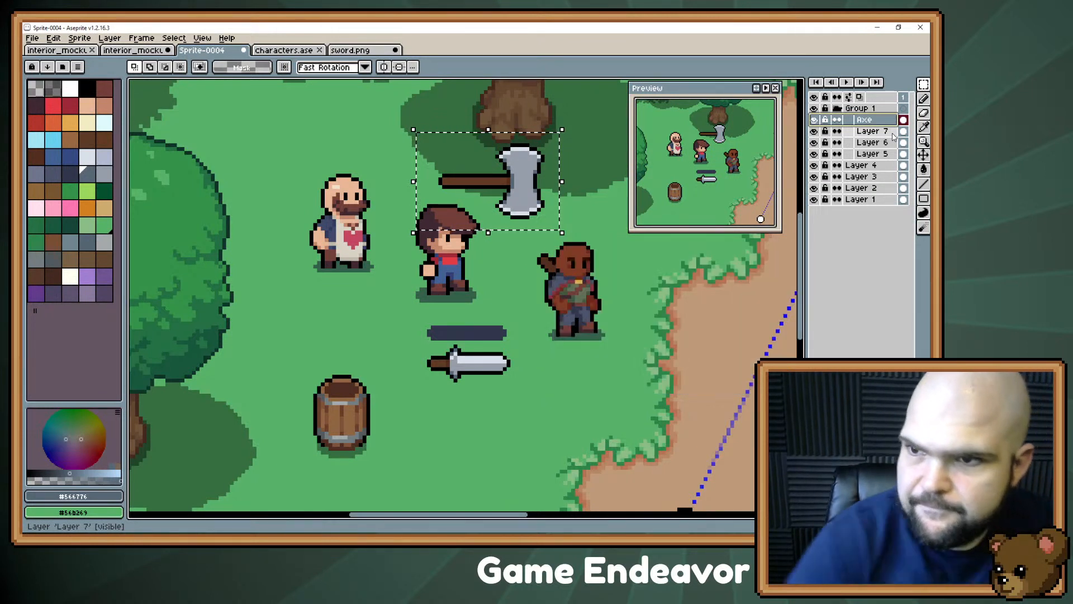
{"action": "mouse_move", "coordinate": [539, 169]}
{"action": "left_mouse_down"}
{"action": "mouse_move", "coordinate": [486, 211]}
{"action": "mouse_move", "coordinate": [496, 269]}
{"action": "mouse_move", "coordinate": [523, 265]}
{"action": "mouse_move", "coordinate": [522, 162]}
{"action": "left_mouse_up"}
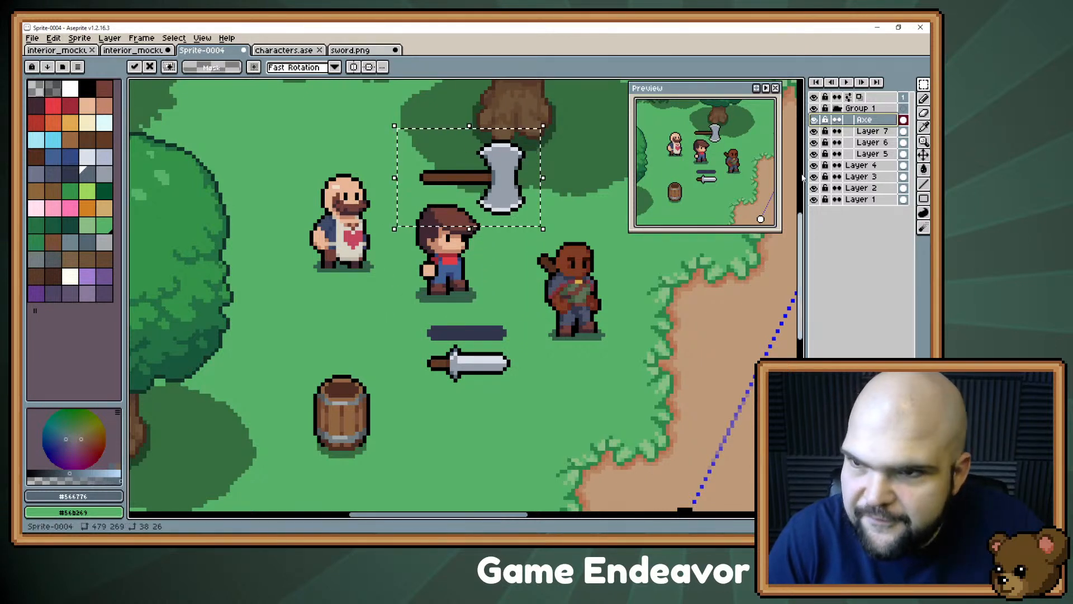
- Identify the layer holding the dark blue bar above the sword, clear its contents, and delete Layer 6
{"action": "left_click", "coordinate": [813, 131]}
{"action": "left_click", "coordinate": [813, 131]}
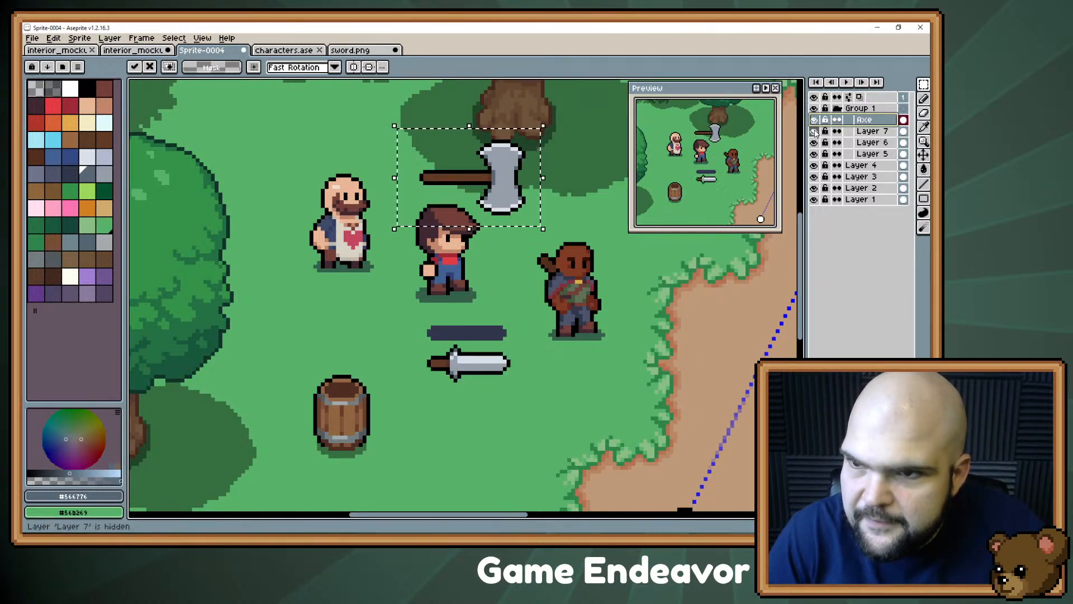
{"action": "left_click", "coordinate": [814, 143]}
{"action": "left_click", "coordinate": [815, 143]}
{"action": "left_click", "coordinate": [866, 142]}
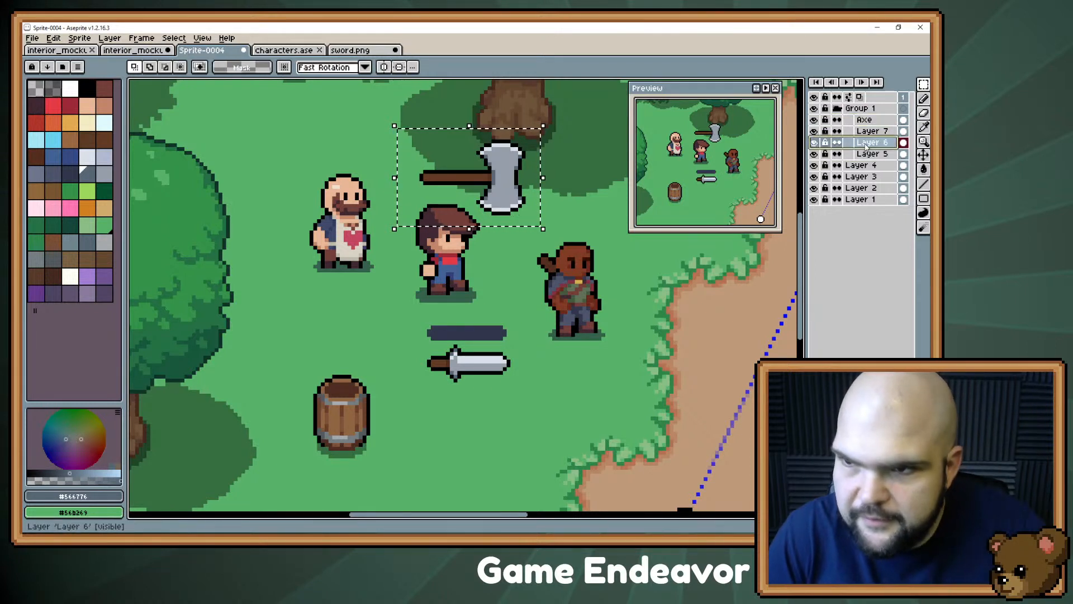
{"action": "key", "text": "ctrl+d"}
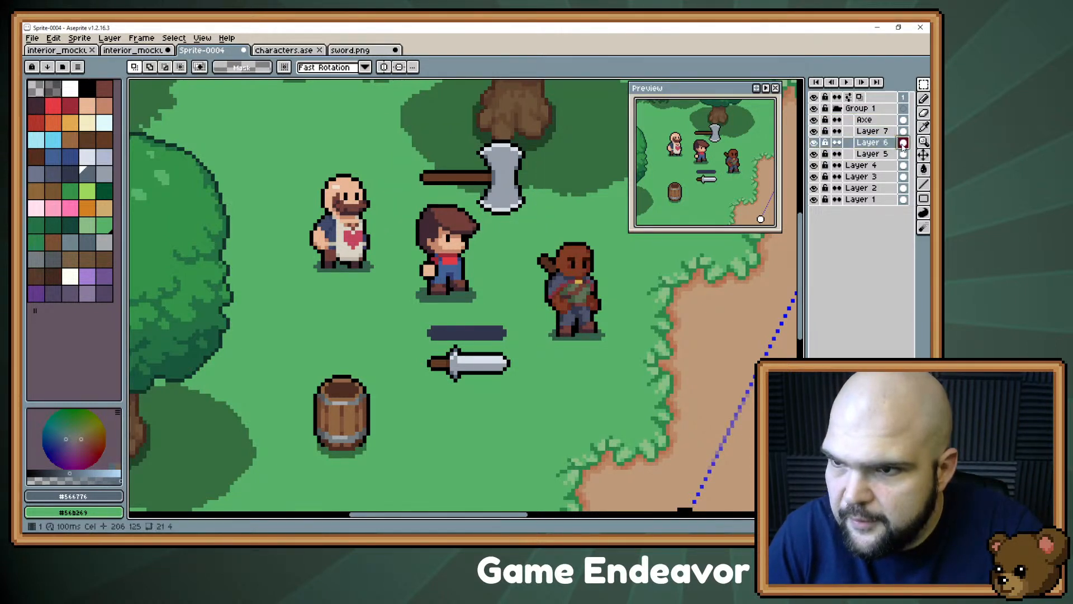
{"action": "key", "text": "Delete"}
{"action": "right_click", "coordinate": [864, 147]}
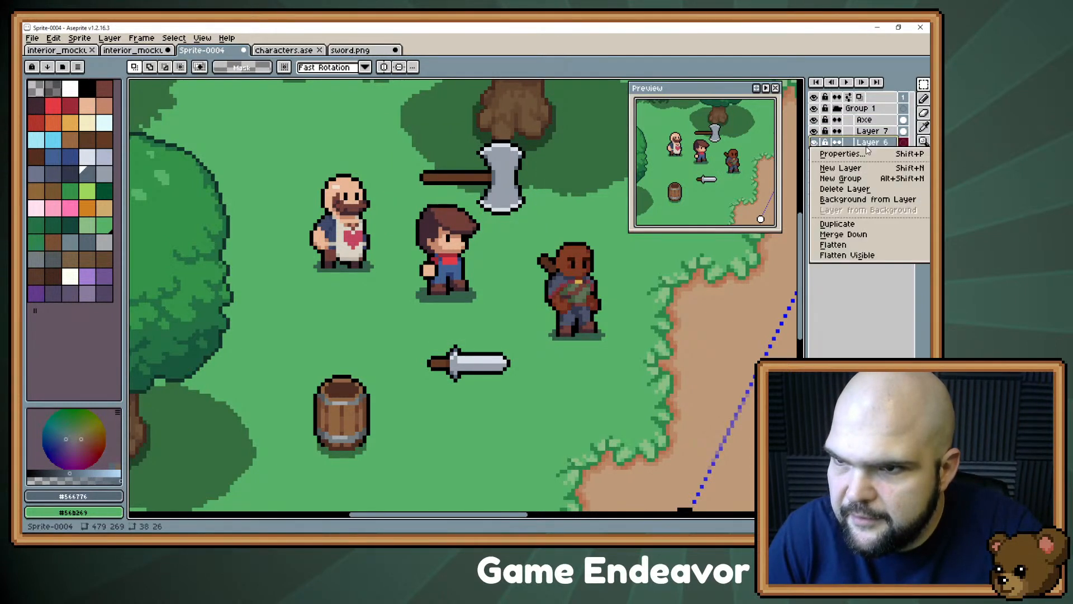
{"action": "left_click", "coordinate": [844, 189]}
- Check which artwork Layer 5 holds and rename that layer Barrel
{"action": "left_click", "coordinate": [814, 143]}
{"action": "left_click", "coordinate": [814, 143]}
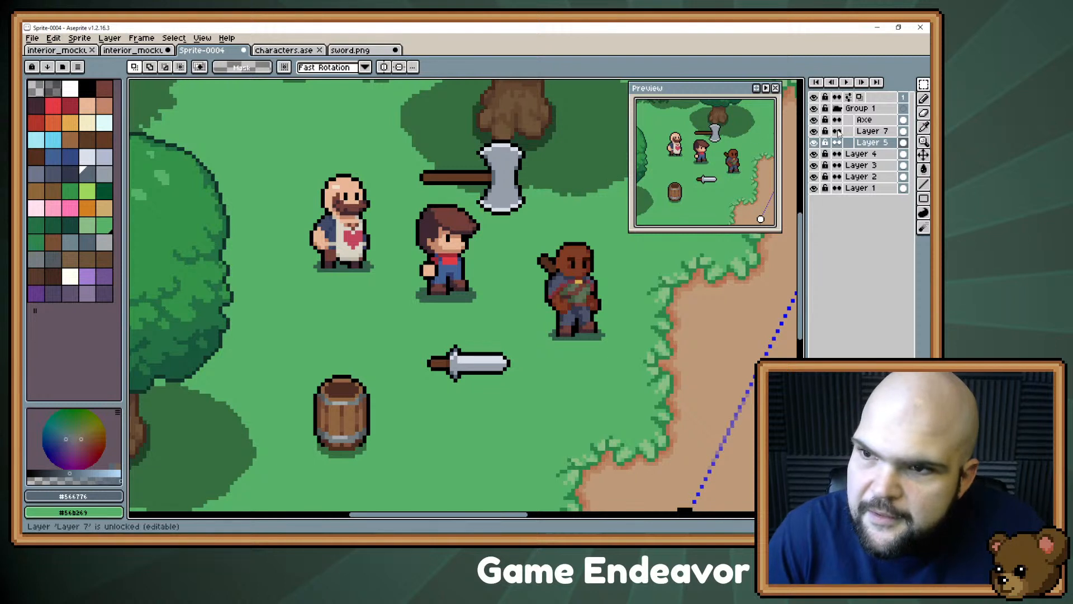
{"action": "double_click", "coordinate": [867, 145]}
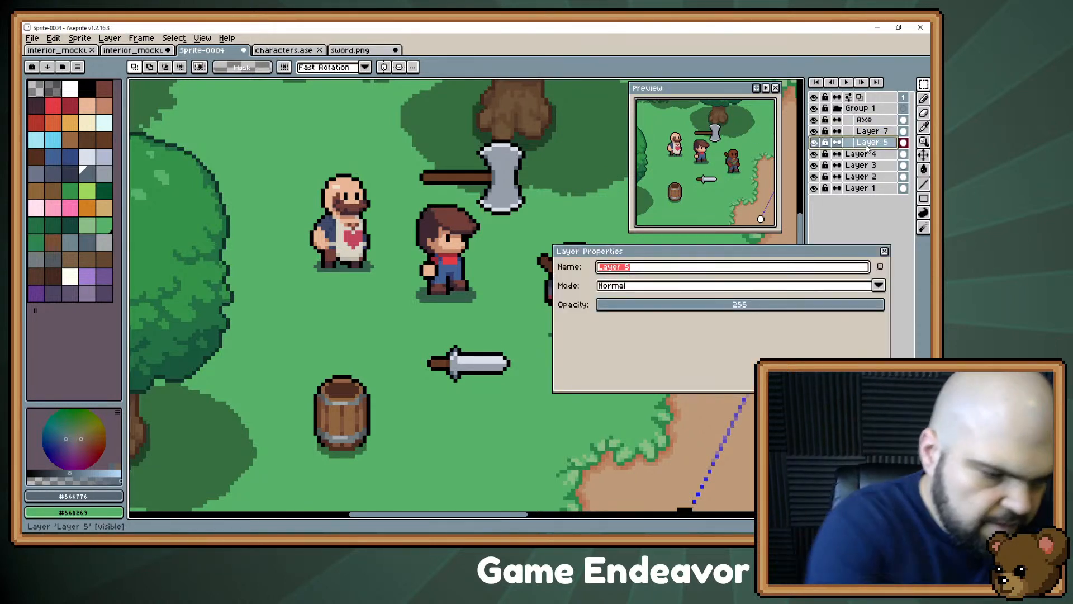
{"action": "type", "text": "Barrel"}
{"action": "key", "text": "Return"}
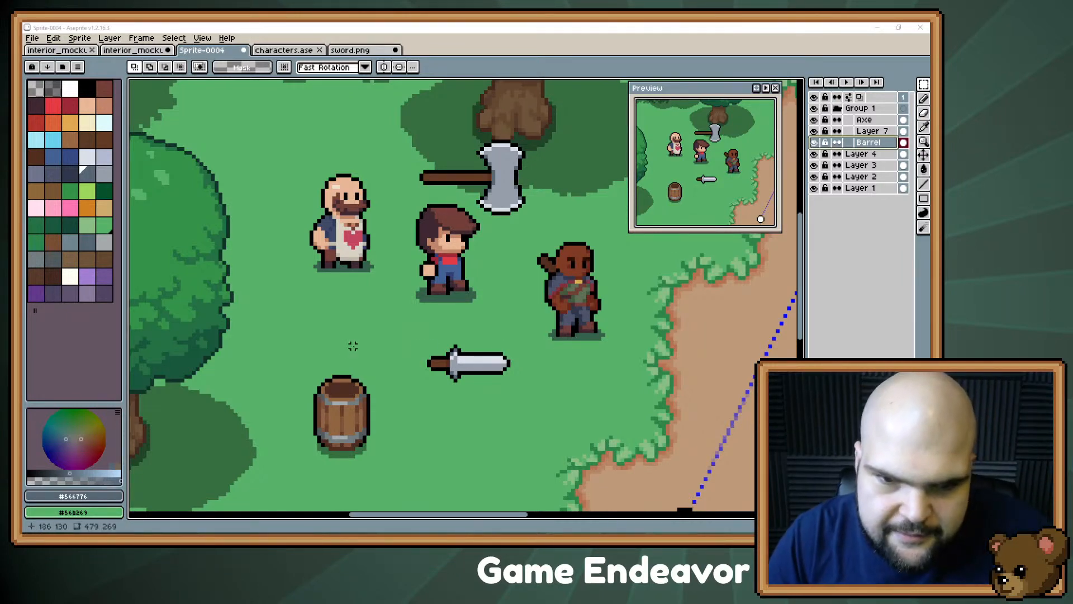
- Duplicate the Axe layer outside the group and move the copied axe over the character in the white apron
{"action": "left_click_drag", "start_coordinate": [352, 338], "coordinate": [382, 334]}
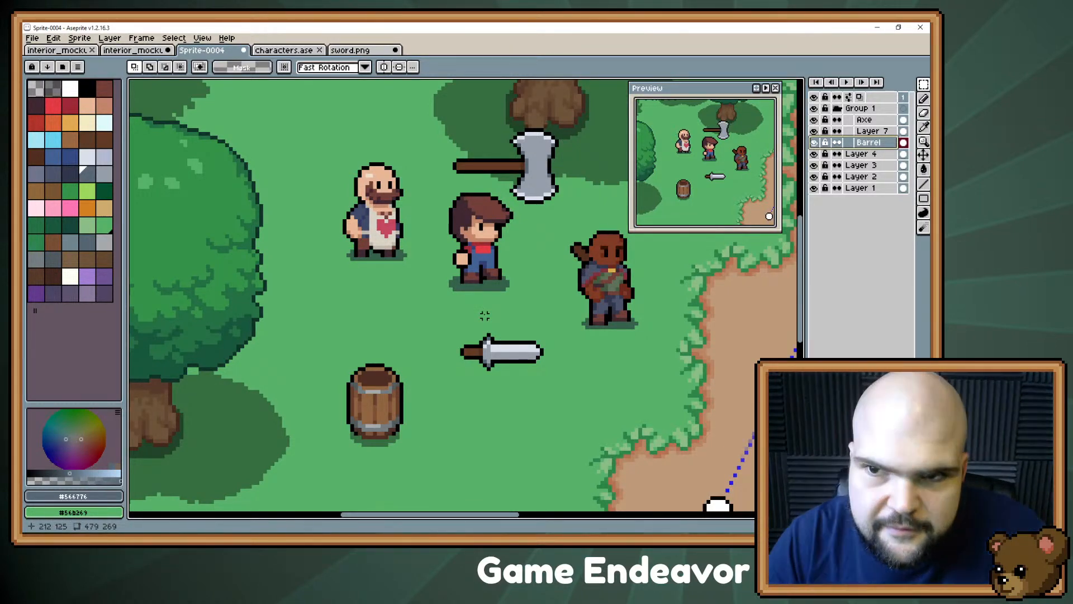
{"action": "left_click_drag", "start_coordinate": [485, 316], "coordinate": [478, 292]}
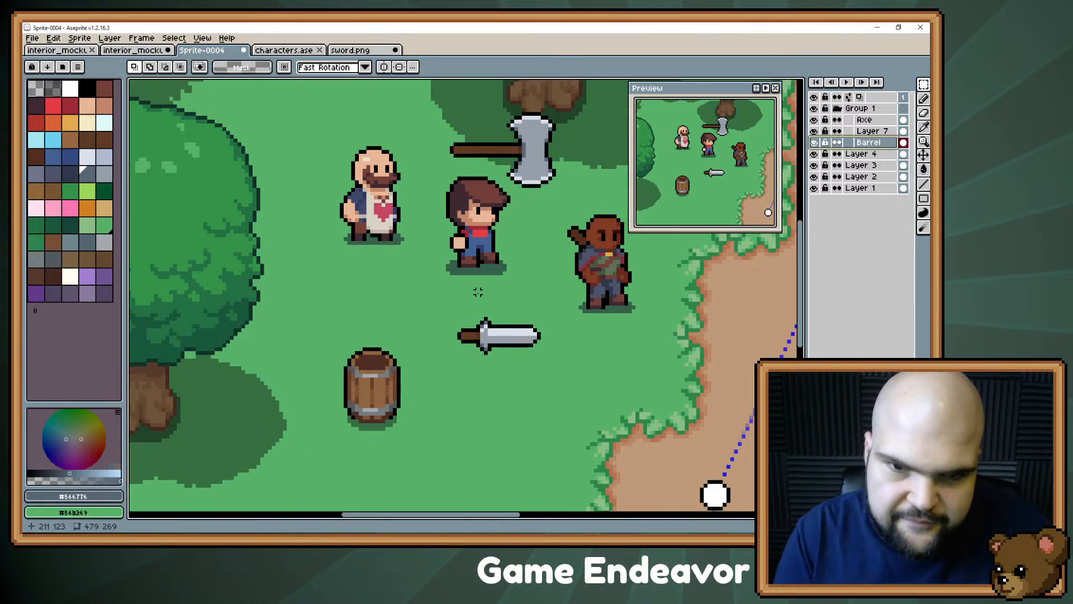
{"action": "left_click_drag", "start_coordinate": [523, 108], "coordinate": [515, 160]}
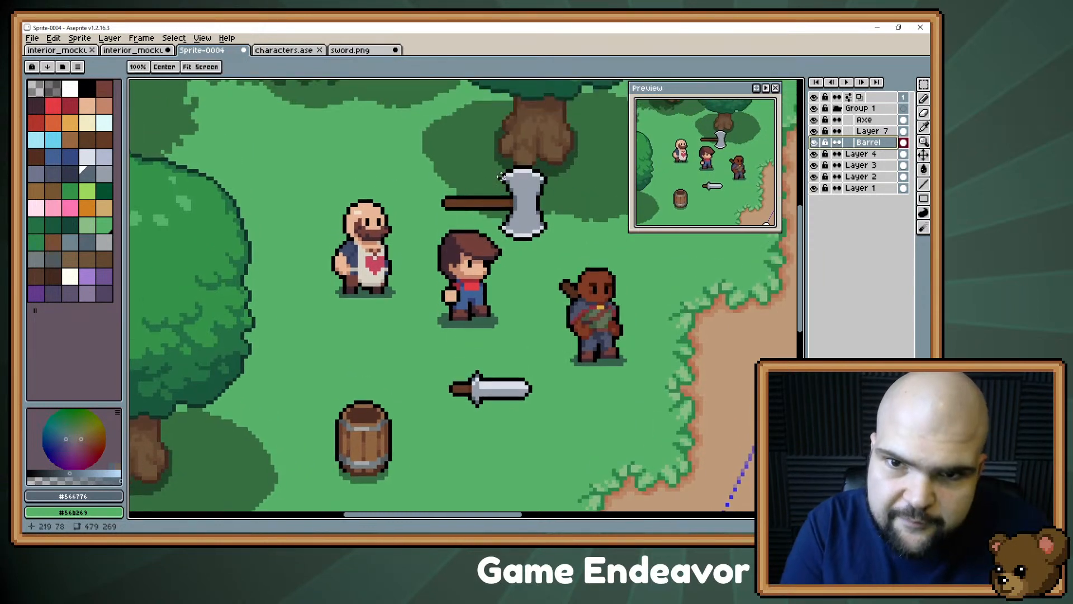
{"action": "left_click_drag", "start_coordinate": [565, 137], "coordinate": [428, 251]}
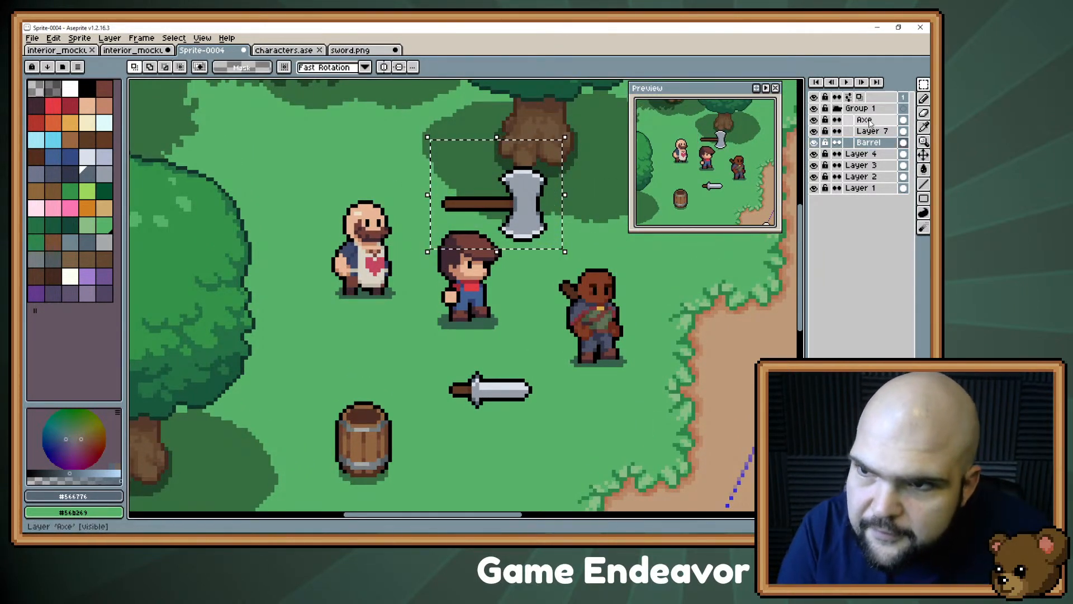
{"action": "left_click", "coordinate": [496, 230], "text": "ctrl"}
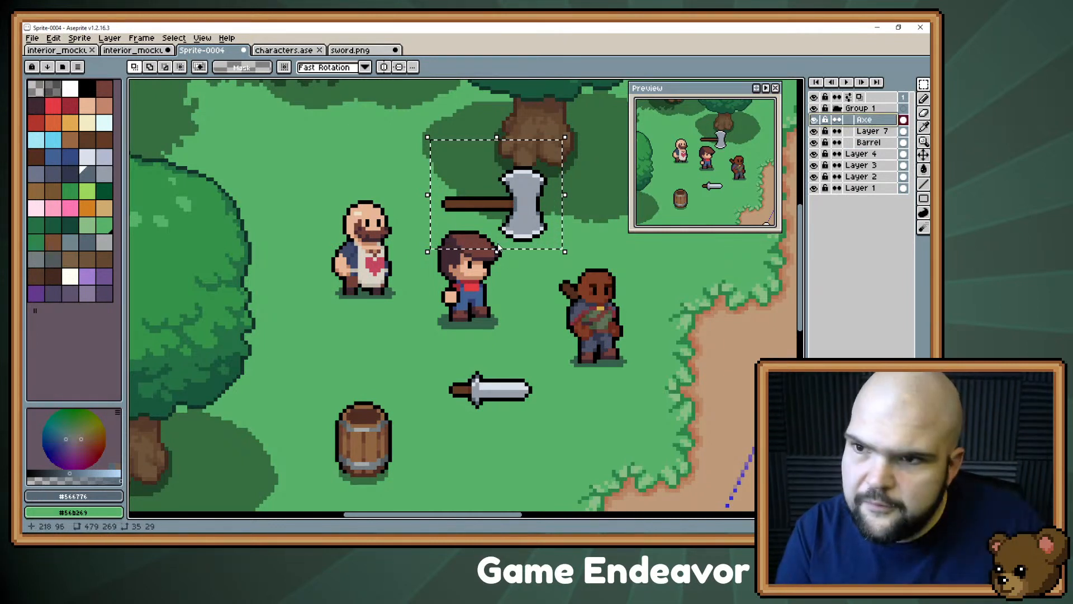
{"action": "key", "text": "ctrl+c"}
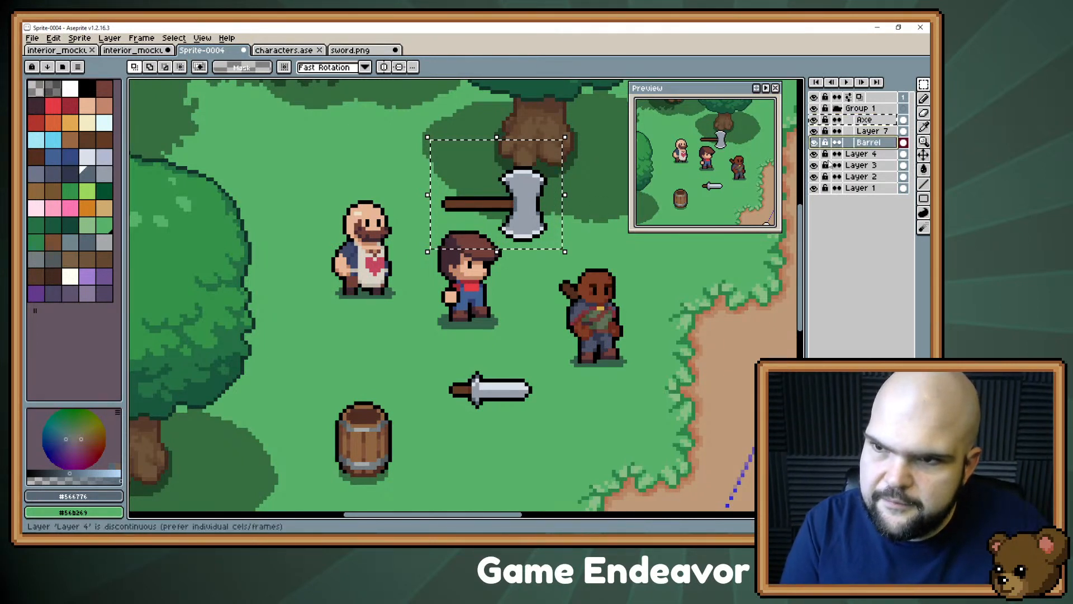
{"action": "key", "text": "ctrl+v"}
{"action": "left_click_drag", "start_coordinate": [514, 197], "coordinate": [389, 302]}
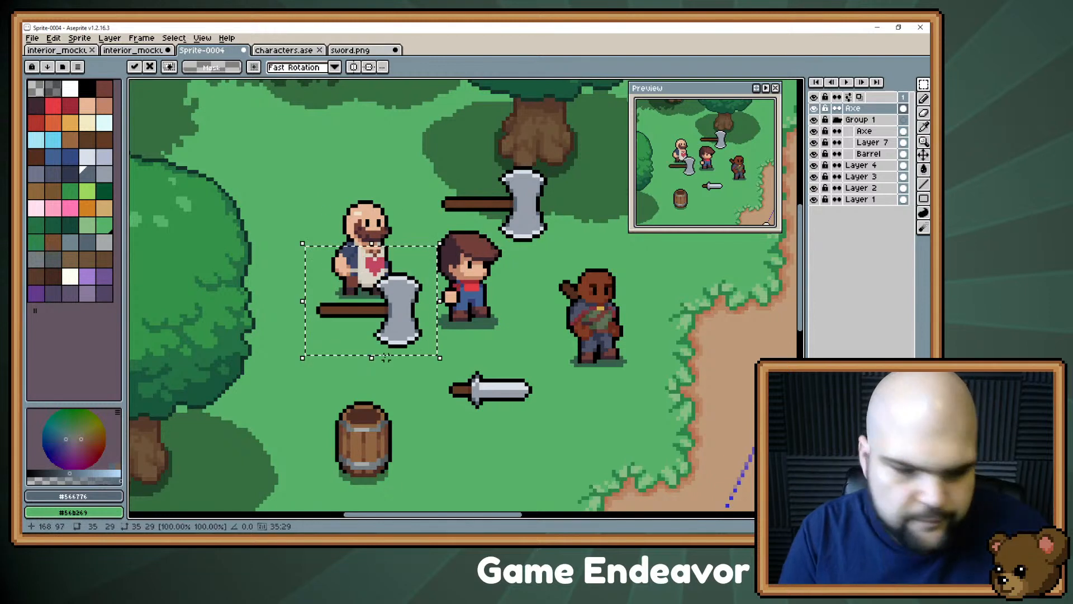
- Rotate the copied axe by about 76.5 degrees so its head points upward, and clear the selection
{"action": "left_click_drag", "start_coordinate": [447, 234], "coordinate": [303, 213]}
{"action": "left_click_drag", "start_coordinate": [430, 219], "coordinate": [416, 237]}
{"action": "key", "text": "Escape"}
{"action": "left_click_drag", "start_coordinate": [407, 167], "coordinate": [345, 173]}
{"action": "key", "text": "ctrl+v"}
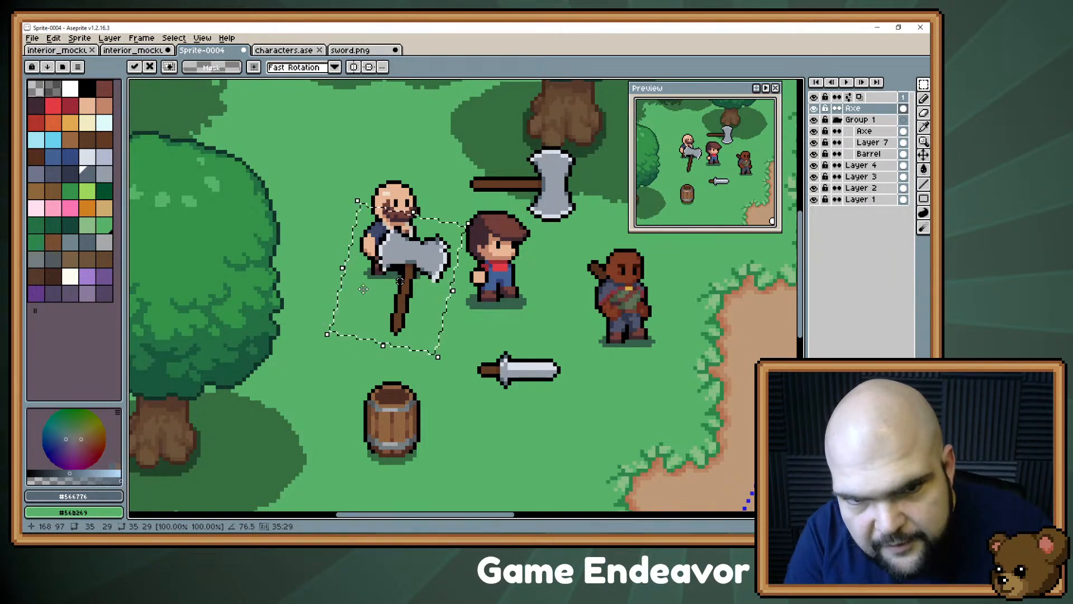
{"action": "key", "text": "ctrl+d"}
{"action": "left_click_drag", "start_coordinate": [414, 256], "coordinate": [415, 310]}
{"action": "key", "text": "ctrl+d"}
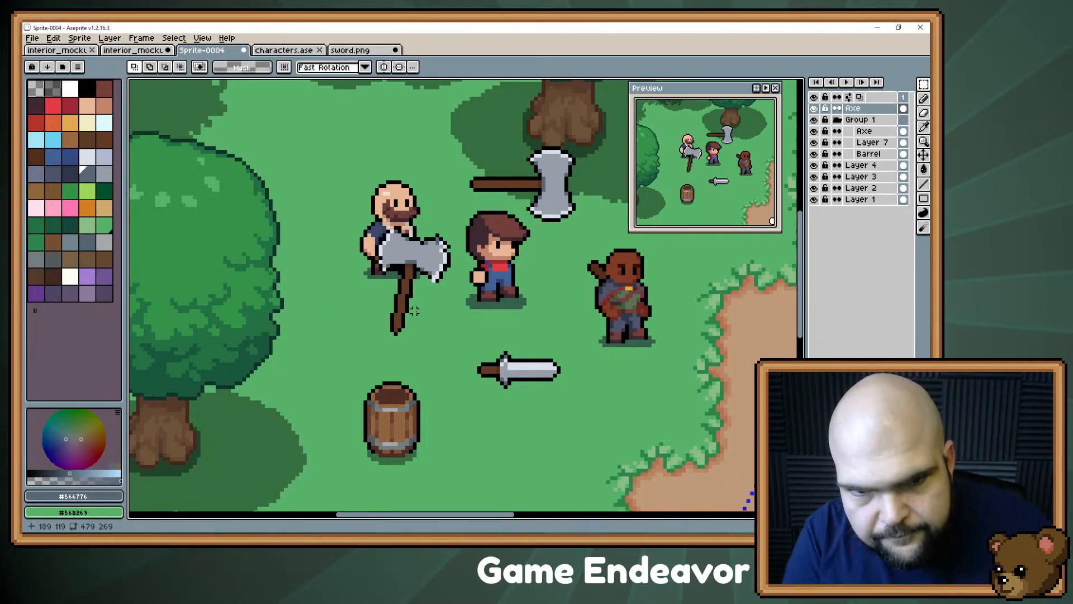
- Move the rotated axe into the barrel and erase the part of its handle overlapping the barrel's front
{"action": "key", "text": "v"}
{"action": "left_click_drag", "start_coordinate": [419, 260], "coordinate": [414, 345]}
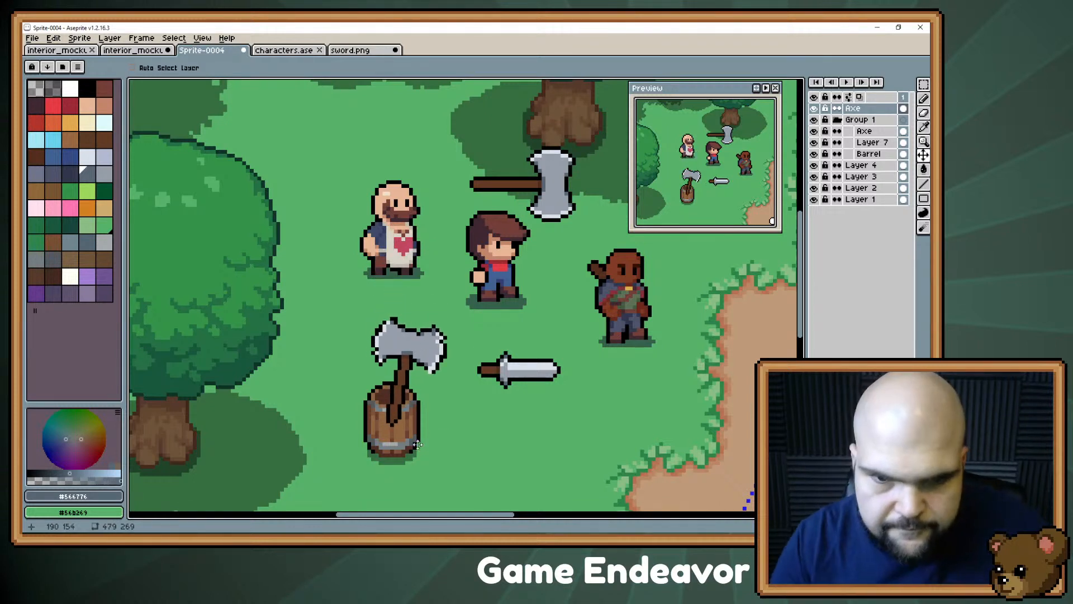
{"action": "scroll", "coordinate": [417, 444], "scroll_direction": "up", "scroll_amount": 2}
{"action": "key", "text": "e"}
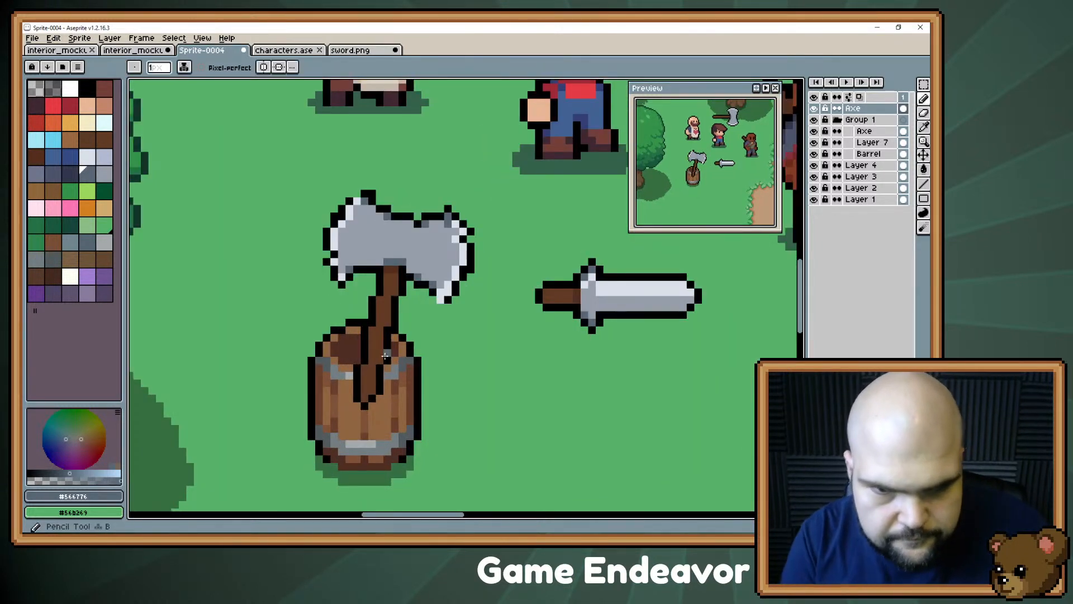
{"action": "mouse_move", "coordinate": [380, 369]}
{"action": "left_mouse_down"}
{"action": "mouse_move", "coordinate": [357, 375]}
{"action": "mouse_move", "coordinate": [403, 383]}
{"action": "mouse_move", "coordinate": [356, 414]}
{"action": "left_mouse_up"}
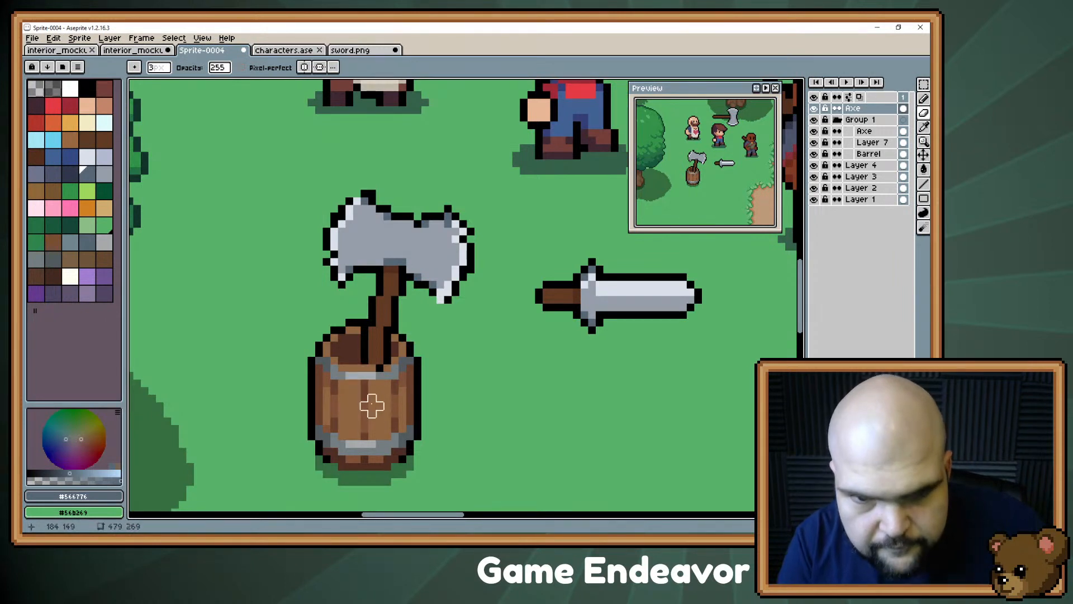
- Clean up the rotated axe's outer blade edge with light-grey highlight pixels and black outline, and trim its upper tip
{"action": "key", "text": "b"}
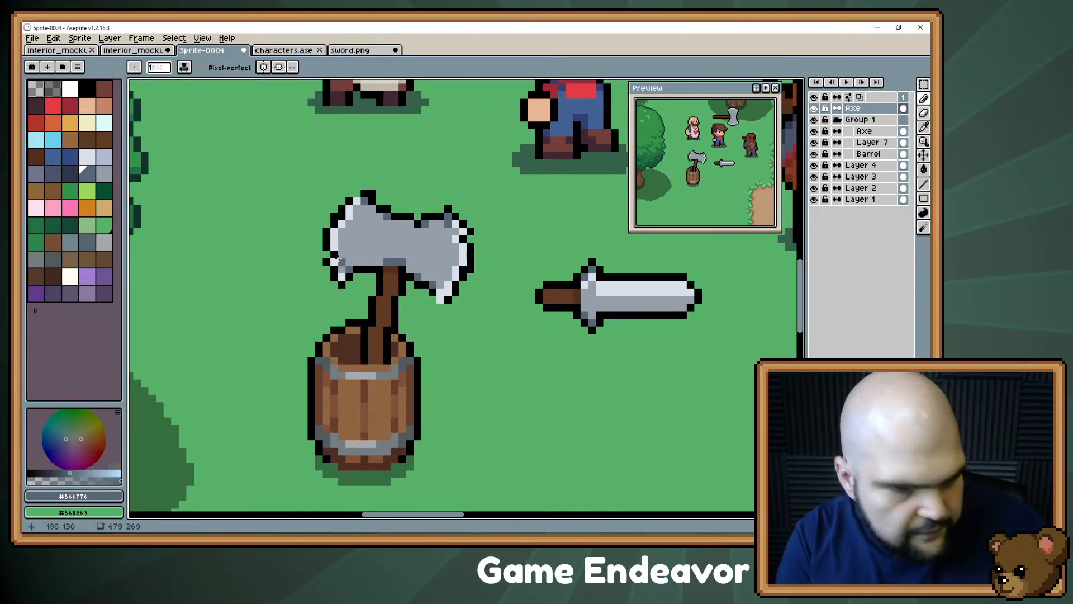
{"action": "left_click", "coordinate": [328, 255], "text": "alt"}
{"action": "left_click", "coordinate": [335, 247], "text": "alt"}
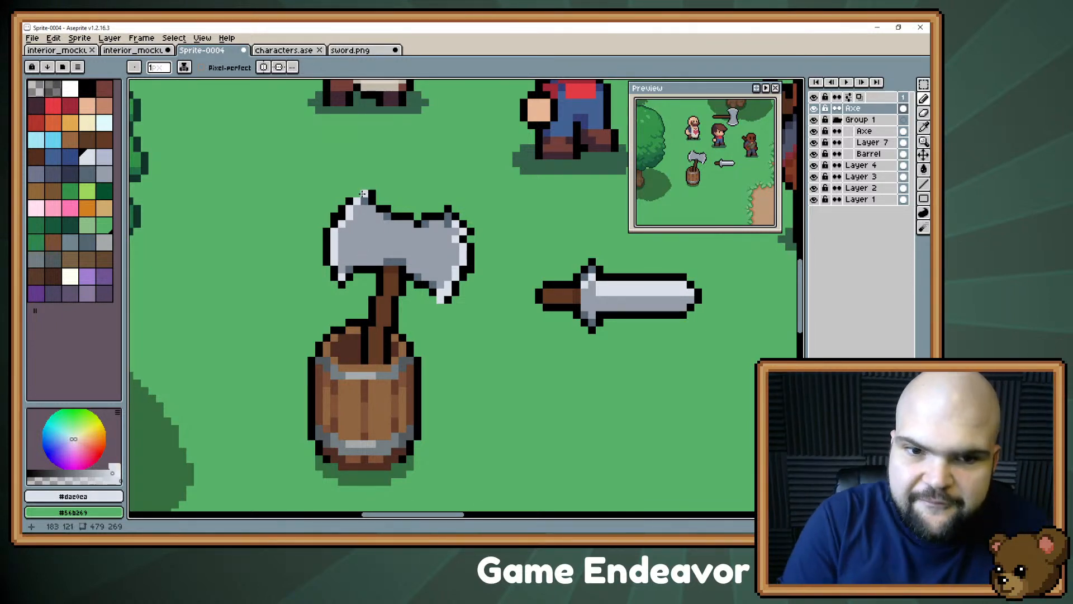
{"action": "key", "text": "i"}
{"action": "key", "text": "b"}
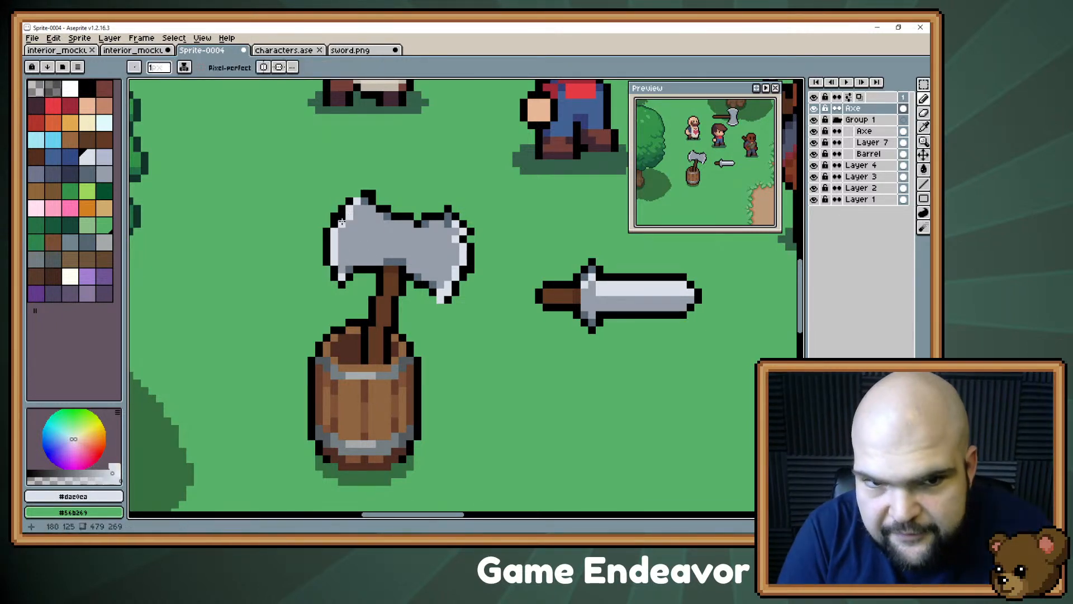
{"action": "left_click", "coordinate": [360, 197], "text": "alt"}
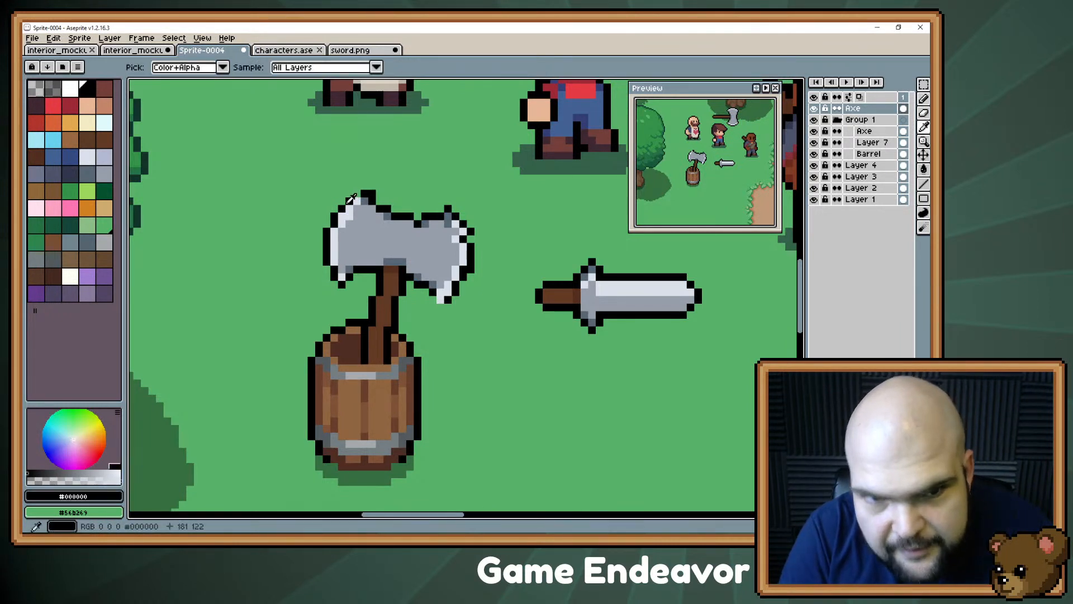
{"action": "key", "text": "e"}
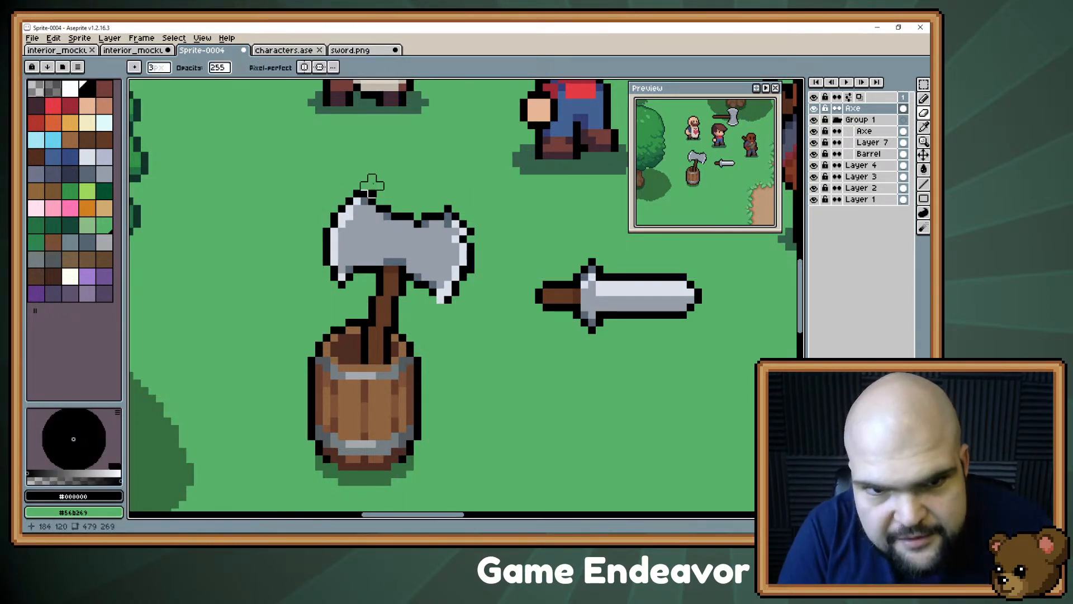
{"action": "key", "text": "i"}
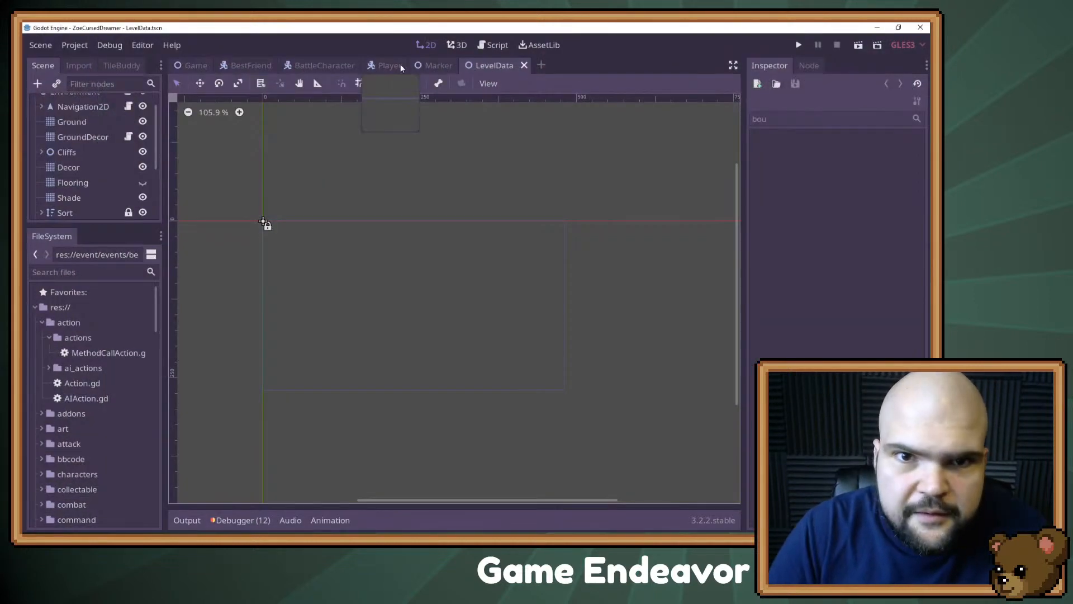
- Switch to the Player scene in Godot and enable Player in the root node's Faction Layer, keeping Friendly enabled
{"action": "left_click", "coordinate": [400, 64]}
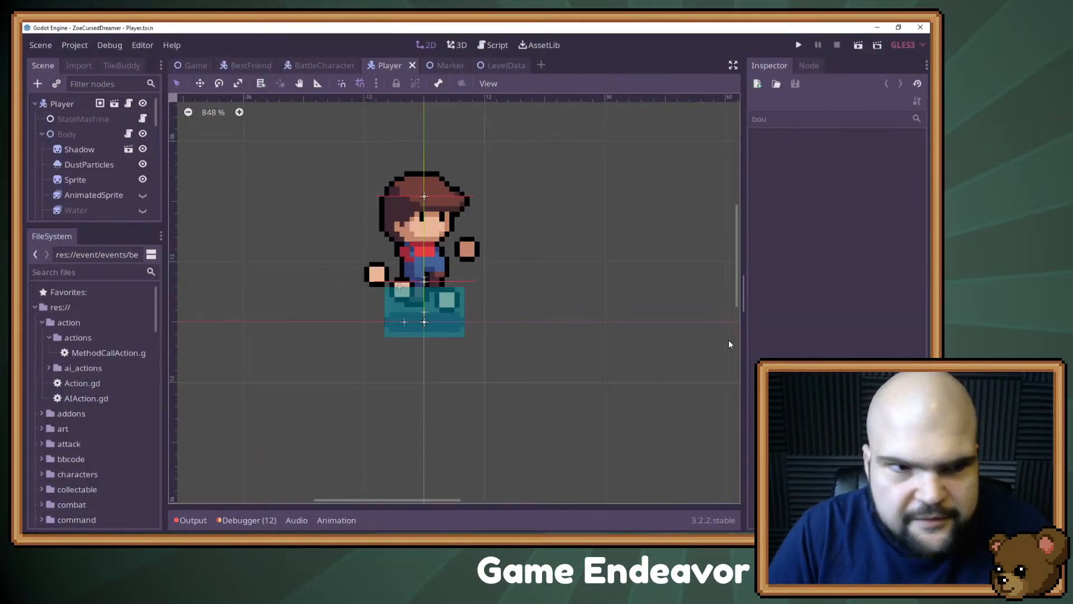
{"action": "left_click", "coordinate": [63, 102]}
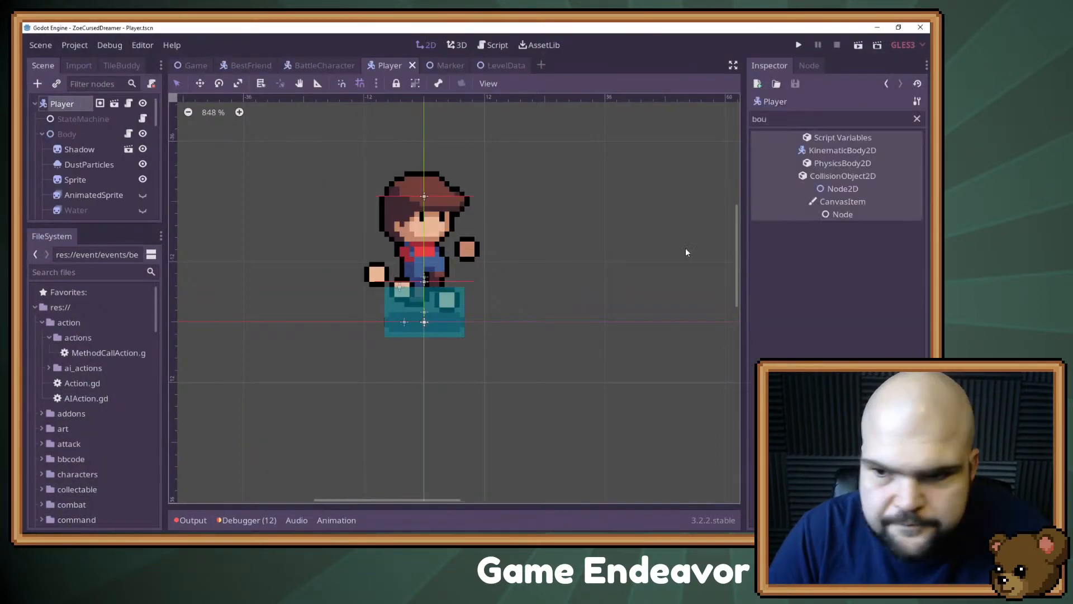
{"action": "left_click", "coordinate": [916, 119]}
{"action": "scroll", "coordinate": [847, 348], "scroll_direction": "down", "scroll_amount": 6}
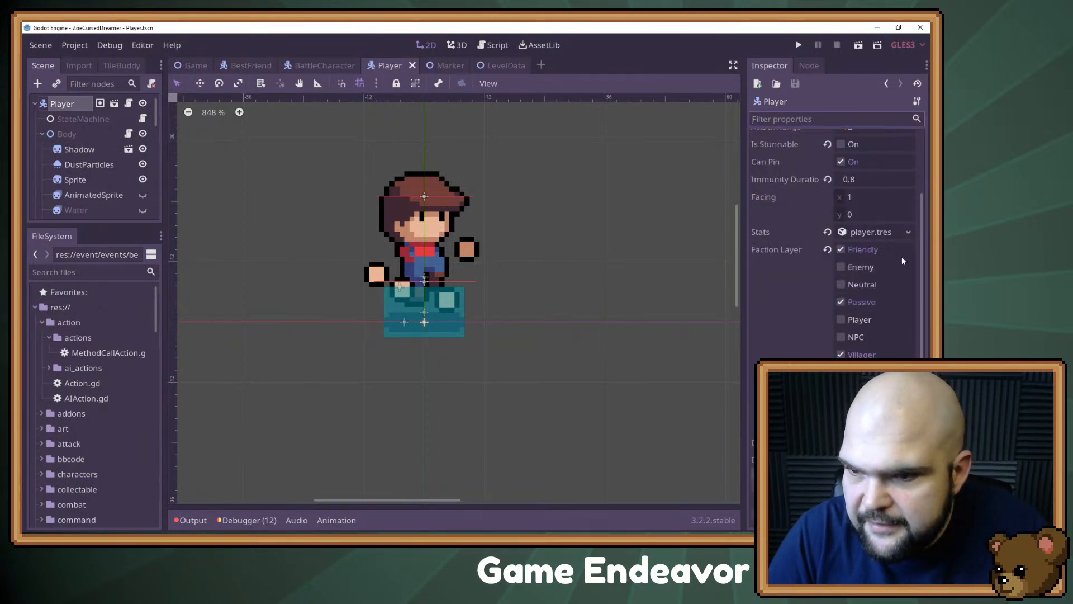
{"action": "left_click", "coordinate": [841, 250]}
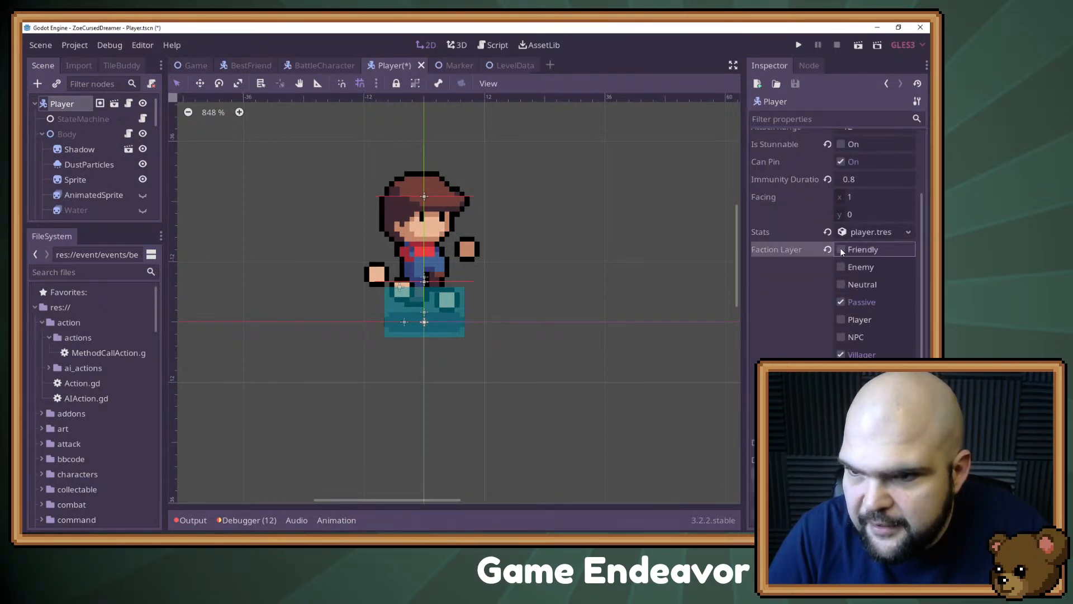
{"action": "left_click", "coordinate": [841, 319]}
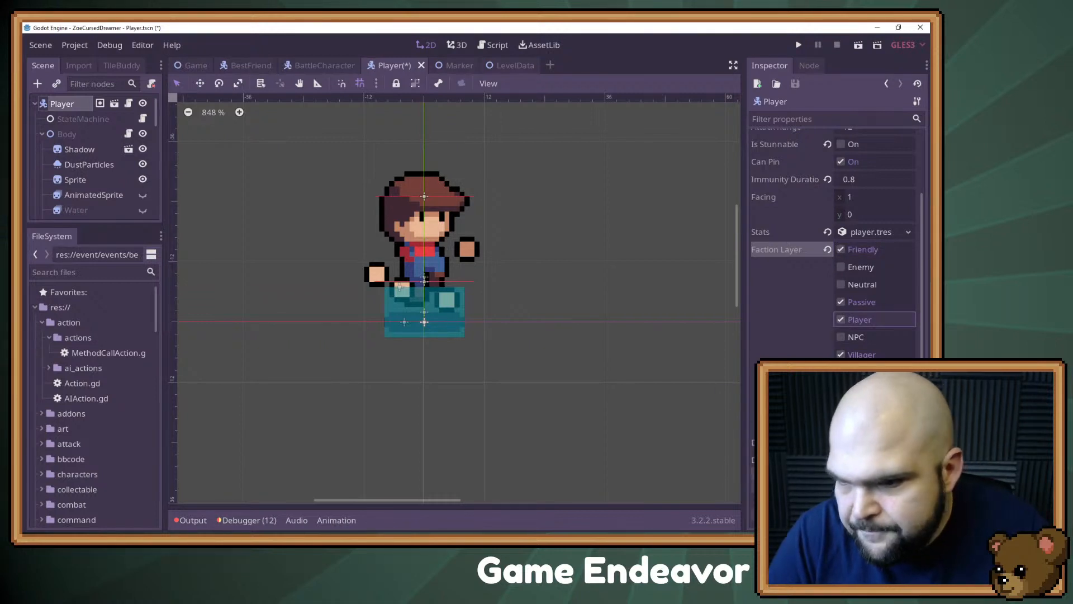
- Save the Player scene and switch back to the axe mockup in Aseprite
{"action": "key", "text": "ctrl+s"}
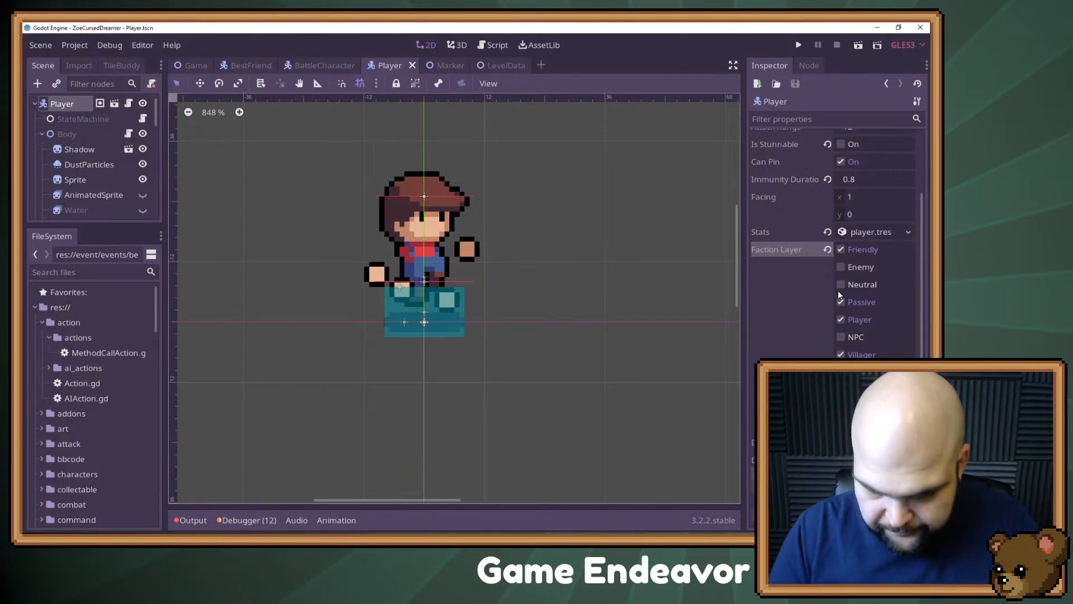
{"action": "left_click", "coordinate": [868, 32]}
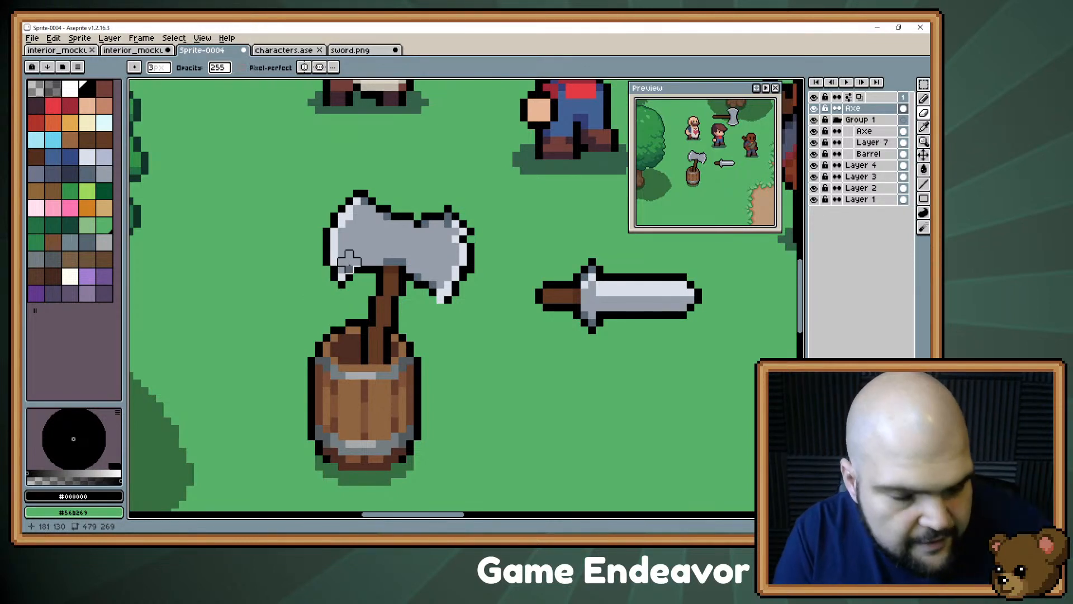
- Clean up the left blade's lower tip with light grey #dae0ea and black outline, and extend the slate #566776 shadow above the handle
{"action": "key", "text": "i"}
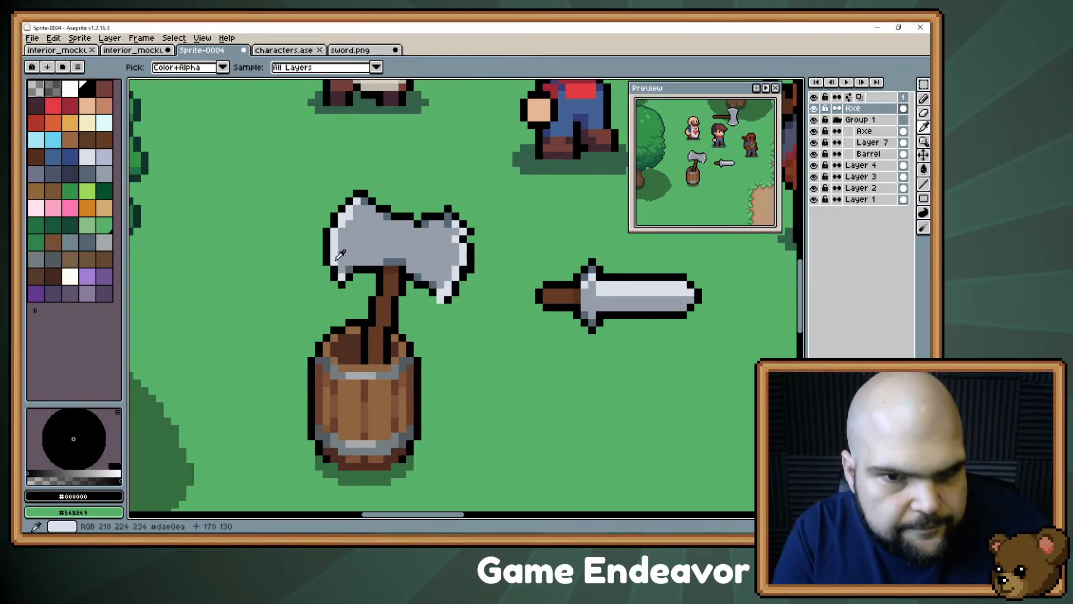
{"action": "left_click", "coordinate": [336, 258]}
{"action": "key", "text": "i"}
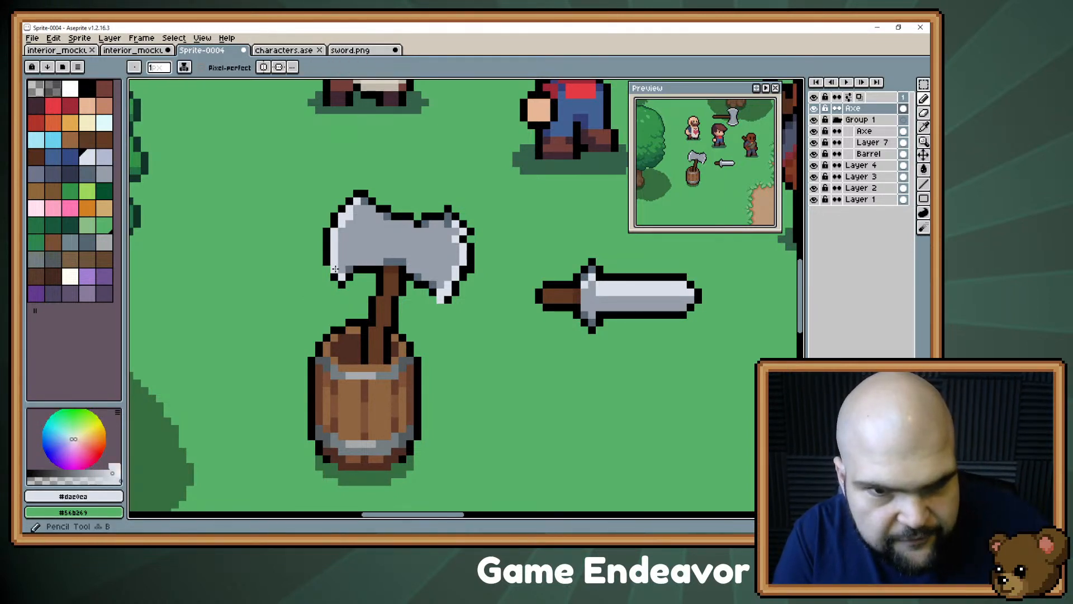
{"action": "left_click", "coordinate": [328, 271]}
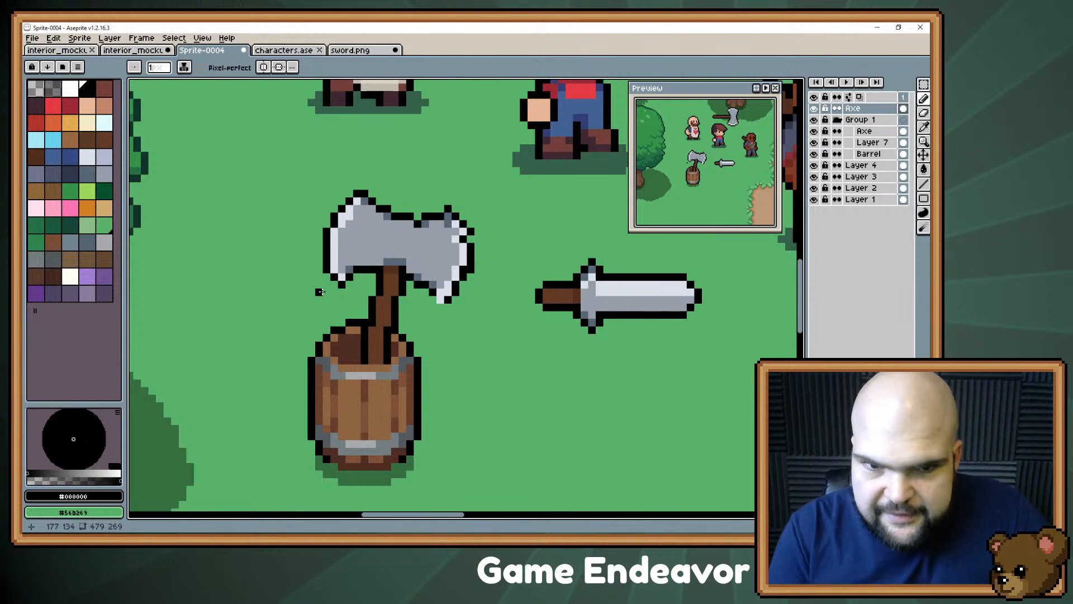
{"action": "left_click", "coordinate": [394, 261], "text": "alt"}
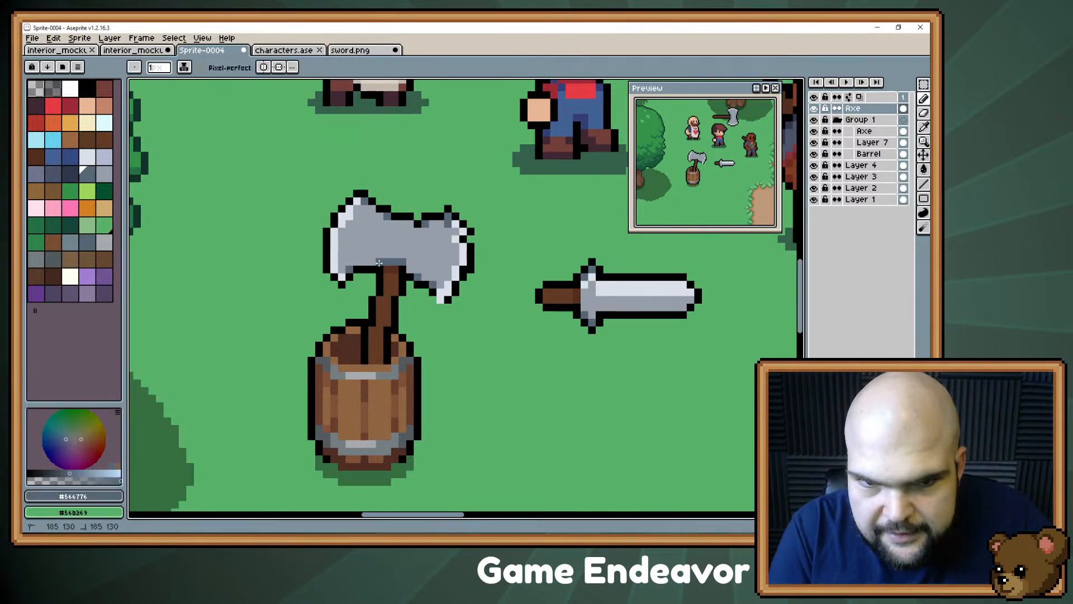
{"action": "key", "text": "space"}
{"action": "left_click_drag", "start_coordinate": [371, 263], "coordinate": [348, 305]}
- Fix the black outline in the notch between the blades and erase the protruding pixels of the right blade's upper tip
{"action": "left_click", "coordinate": [393, 267], "text": "alt"}
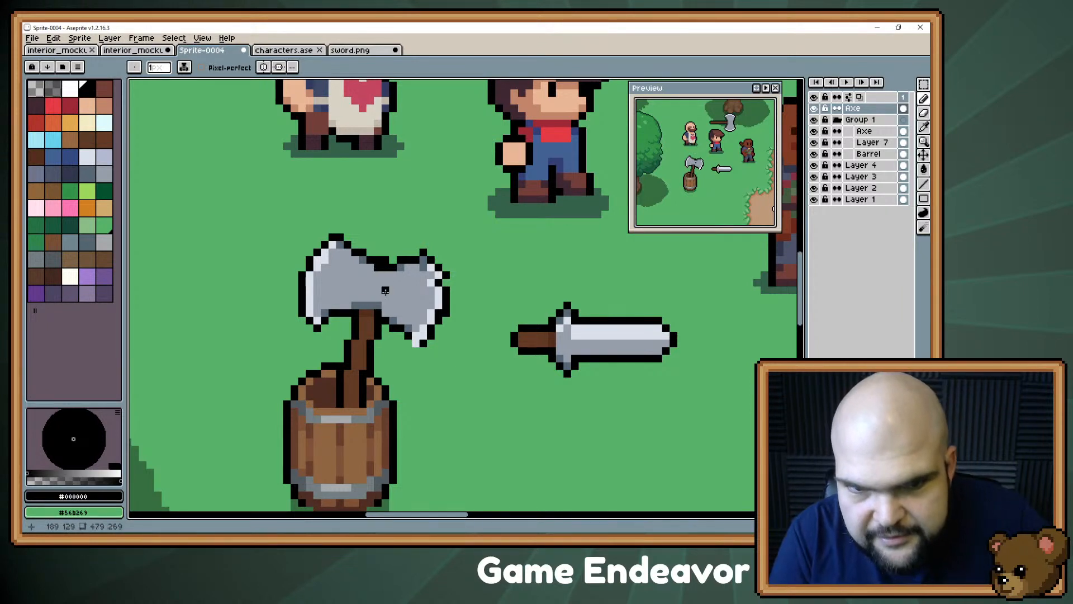
{"action": "key", "text": "e"}
{"action": "left_click_drag", "start_coordinate": [382, 261], "coordinate": [385, 259]}
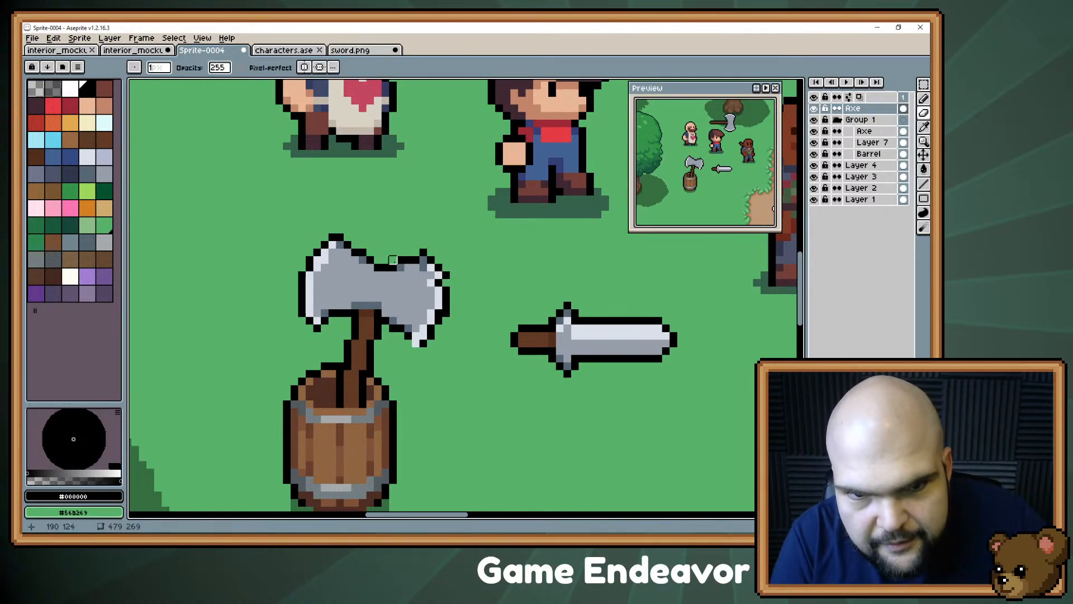
{"action": "left_click", "coordinate": [415, 266]}
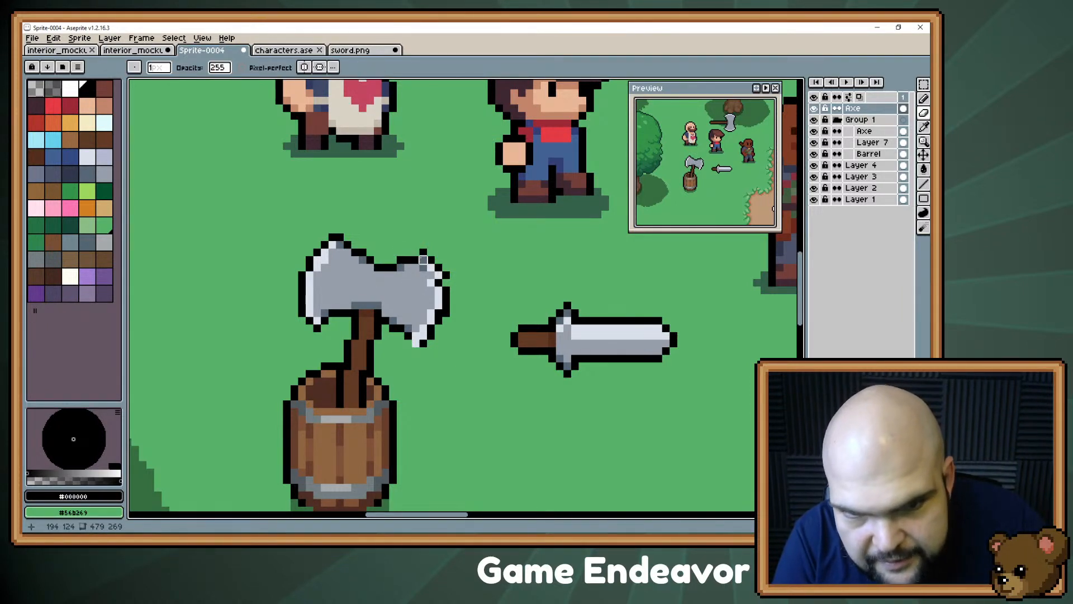
{"action": "left_click", "coordinate": [423, 252]}
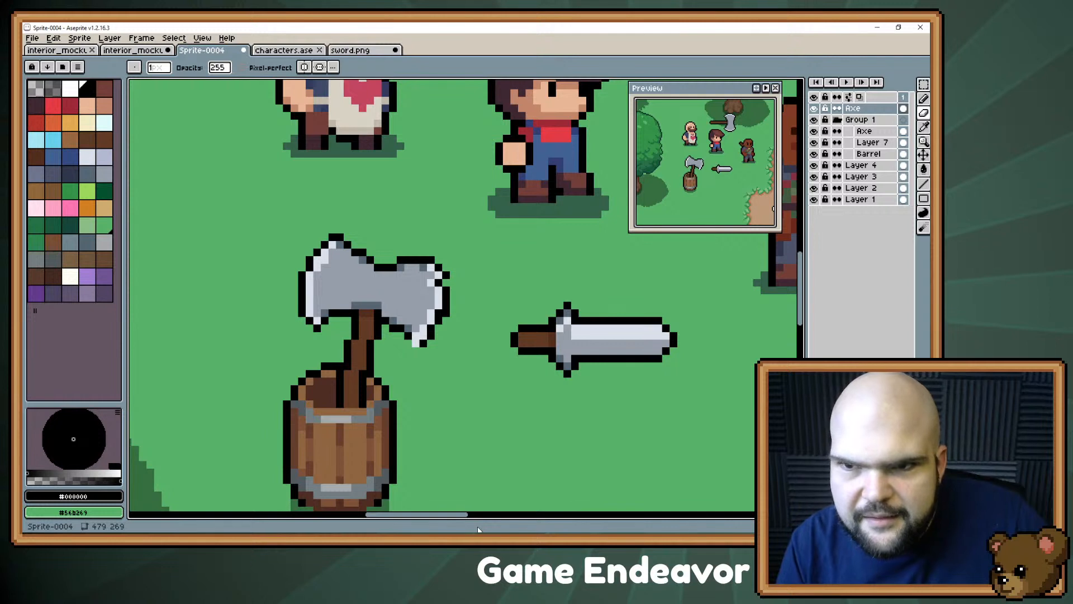
- Reshape the right blade's lower tip and smooth its outer cutting edge with grey and black outline pixels
{"action": "key", "text": "e"}
{"action": "left_click", "coordinate": [414, 345]}
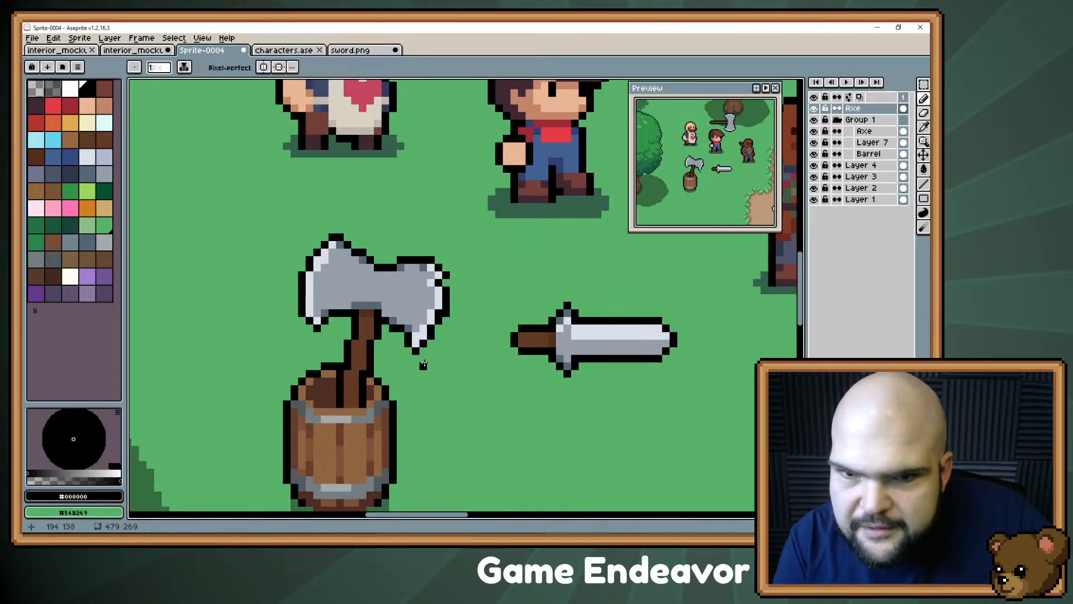
{"action": "left_click", "coordinate": [430, 285], "text": "alt"}
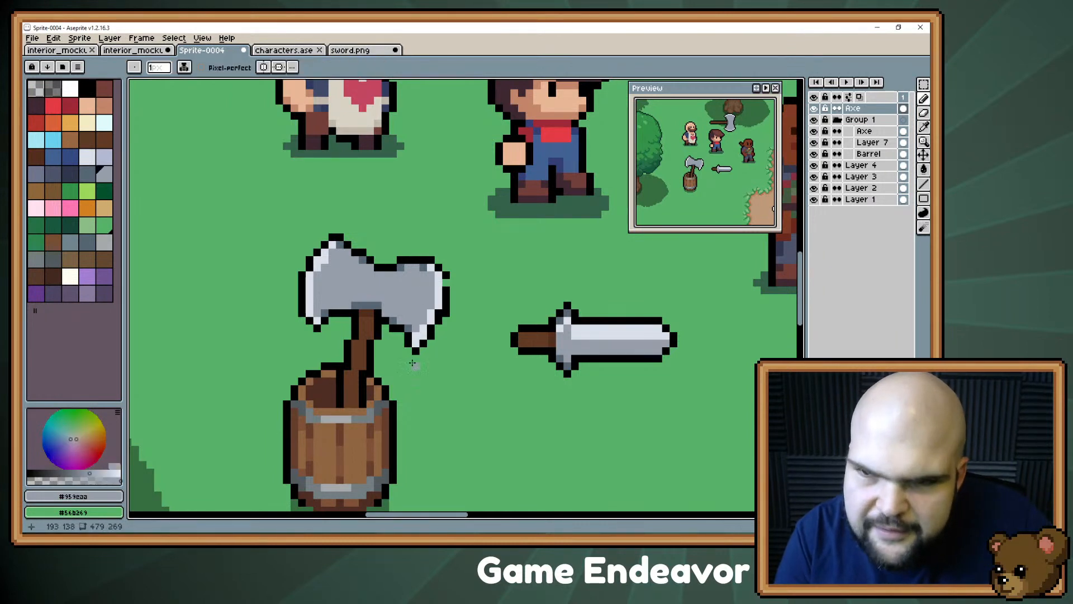
{"action": "left_click", "coordinate": [445, 275], "text": "alt"}
{"action": "left_click", "coordinate": [445, 283]}
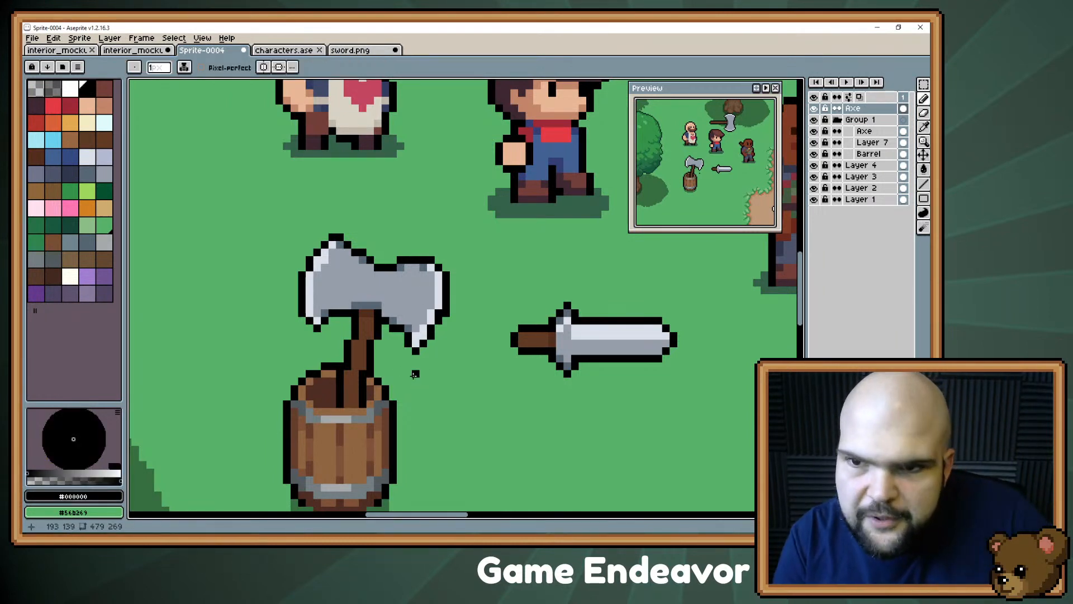
- Undo the last pixel edits and reshape the black outline along the upper notch between the two blades
{"action": "left_click", "coordinate": [338, 246], "text": "alt"}
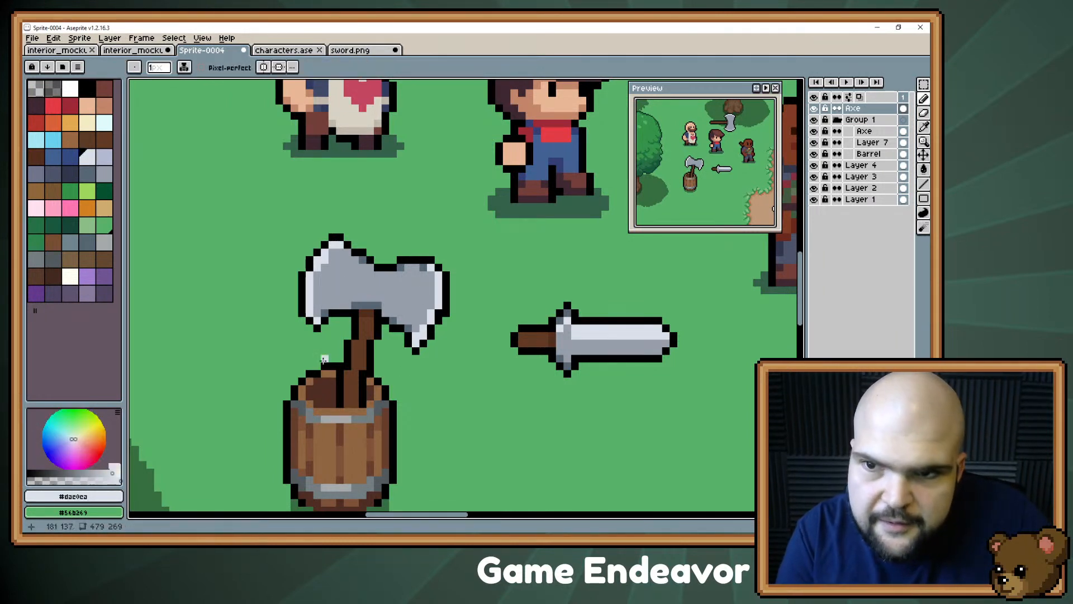
{"action": "left_click", "coordinate": [365, 261], "text": "alt"}
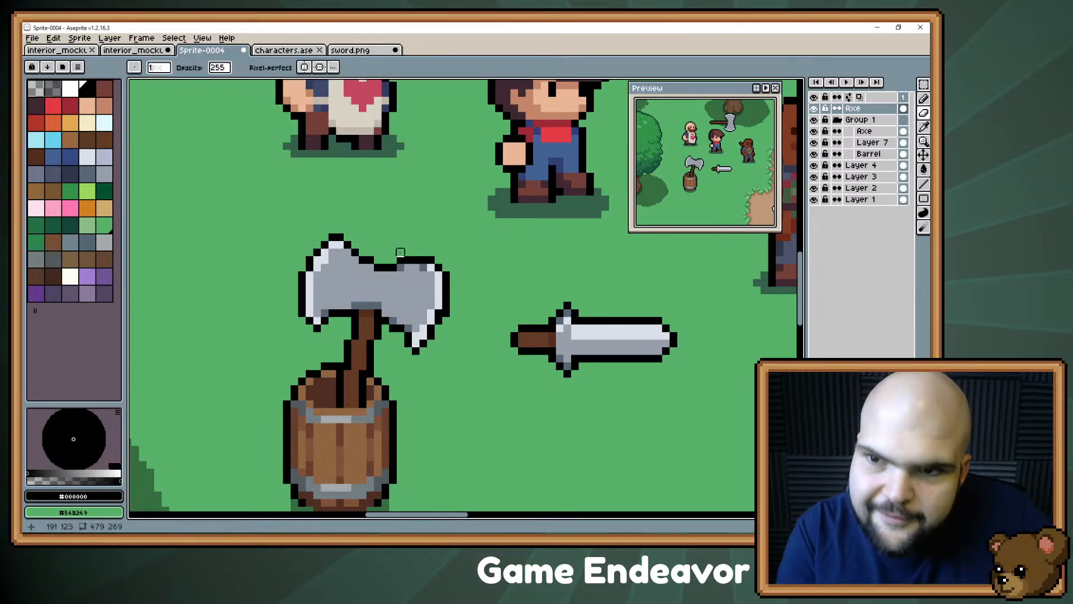
{"action": "key", "text": "ctrl+z"}
{"action": "key", "text": "ctrl+z"}
{"action": "key", "text": "b"}
{"action": "key", "text": "ctrl+z"}
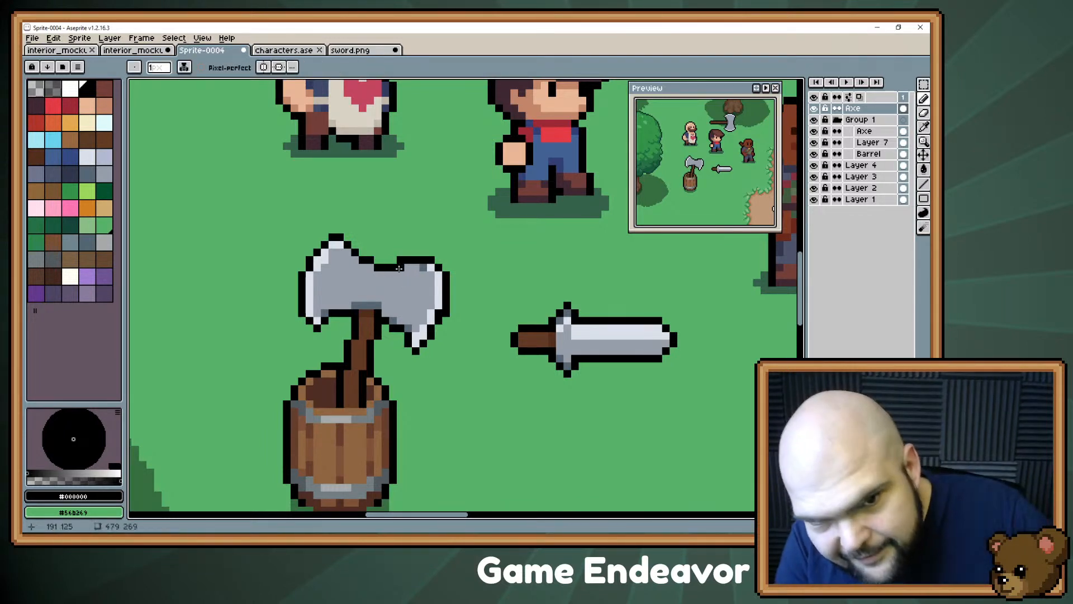
{"action": "key", "text": "e"}
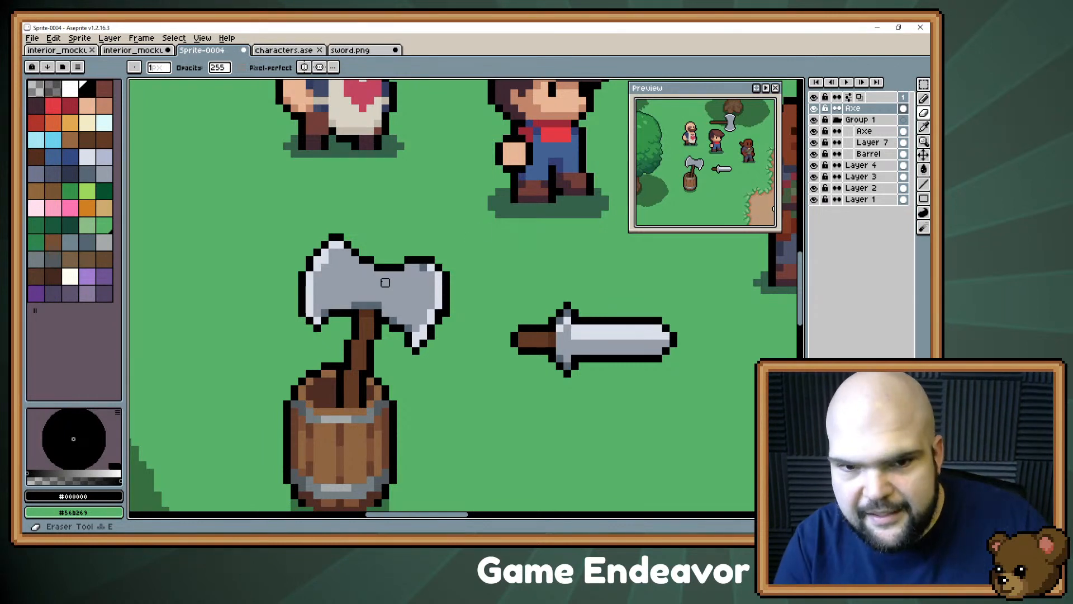
- Try to raise the right blade's upper tip with light-grey highlight pixels and a black outline, and undo these edits
{"action": "left_click", "coordinate": [431, 268], "text": "alt"}
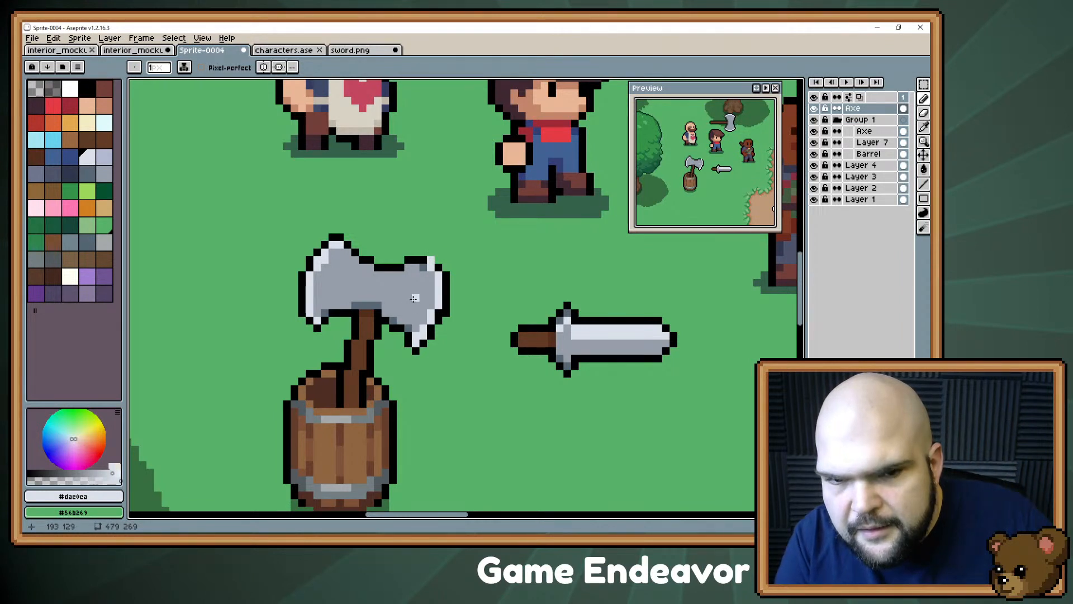
{"action": "left_click", "coordinate": [437, 265], "text": "alt"}
{"action": "left_click", "coordinate": [438, 260]}
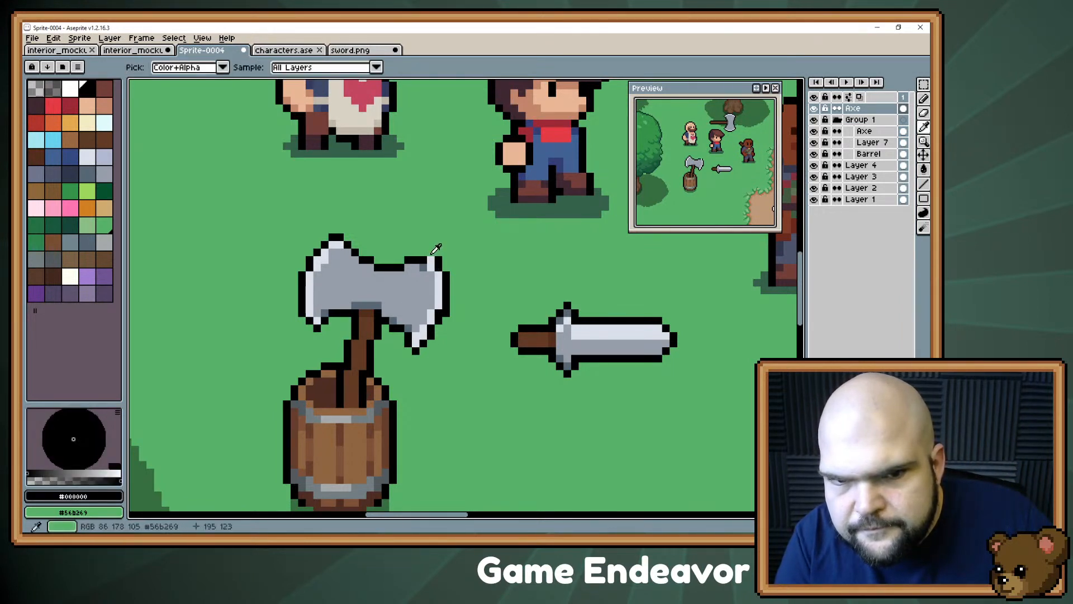
{"action": "left_click", "coordinate": [430, 254]}
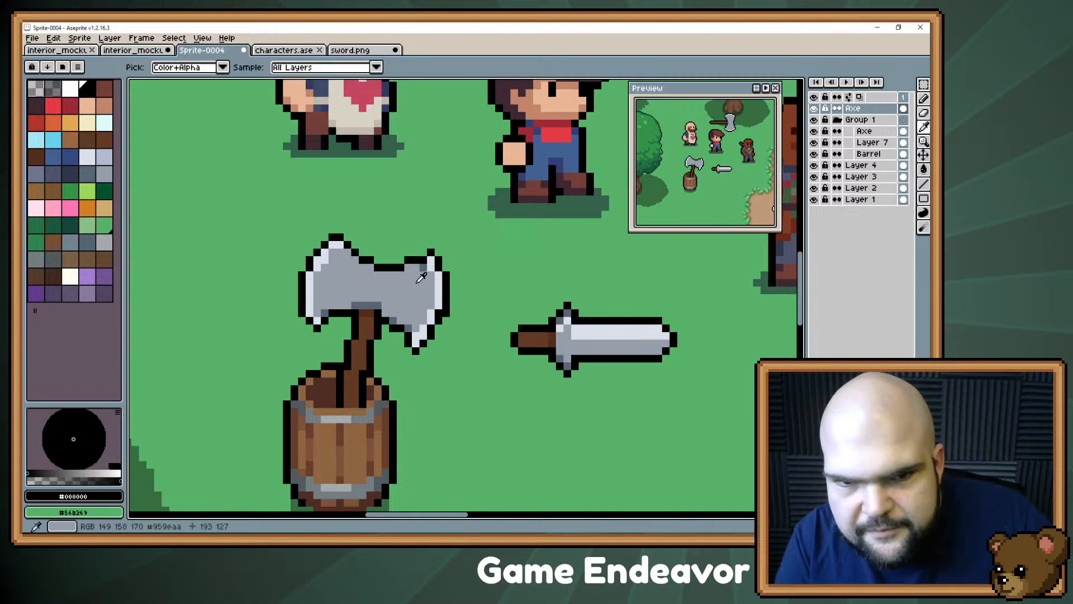
{"action": "left_click", "coordinate": [428, 257], "text": "alt"}
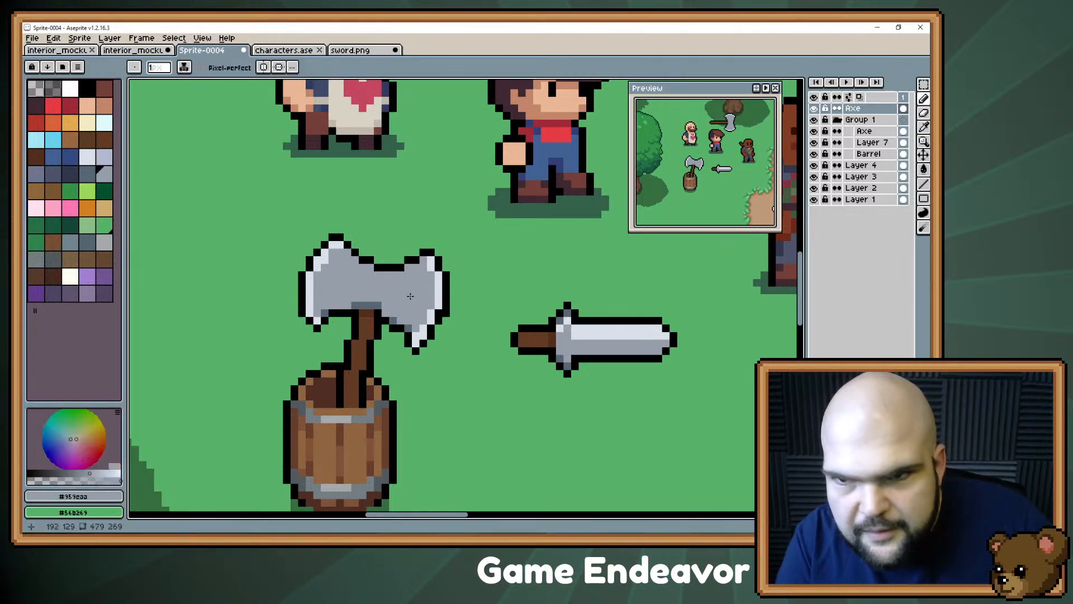
{"action": "key", "text": "ctrl+z"}
{"action": "key", "text": "ctrl+z"}
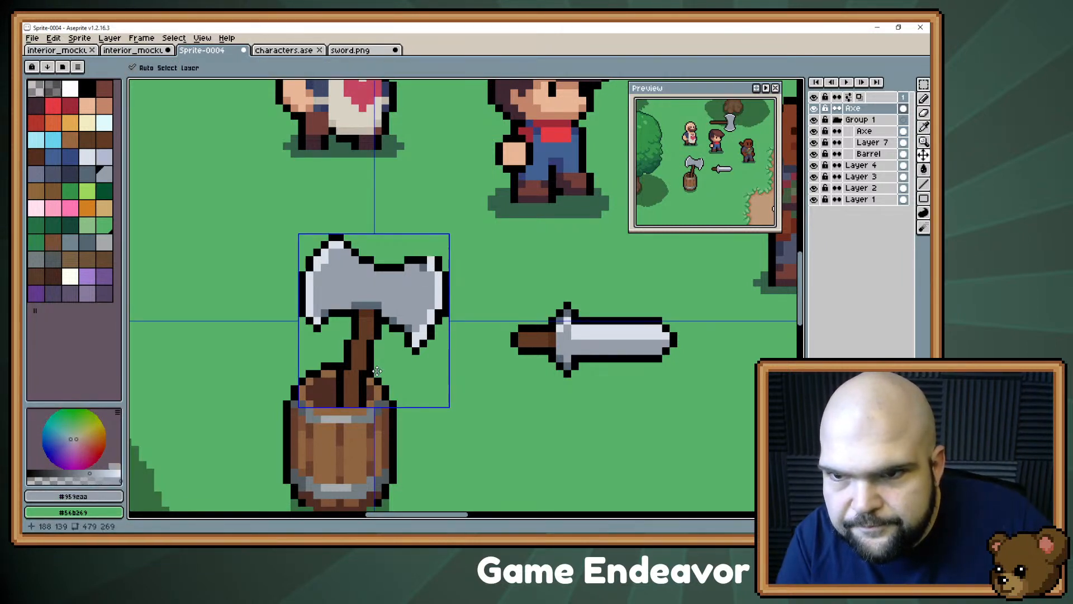
{"action": "key", "text": "ctrl+z"}
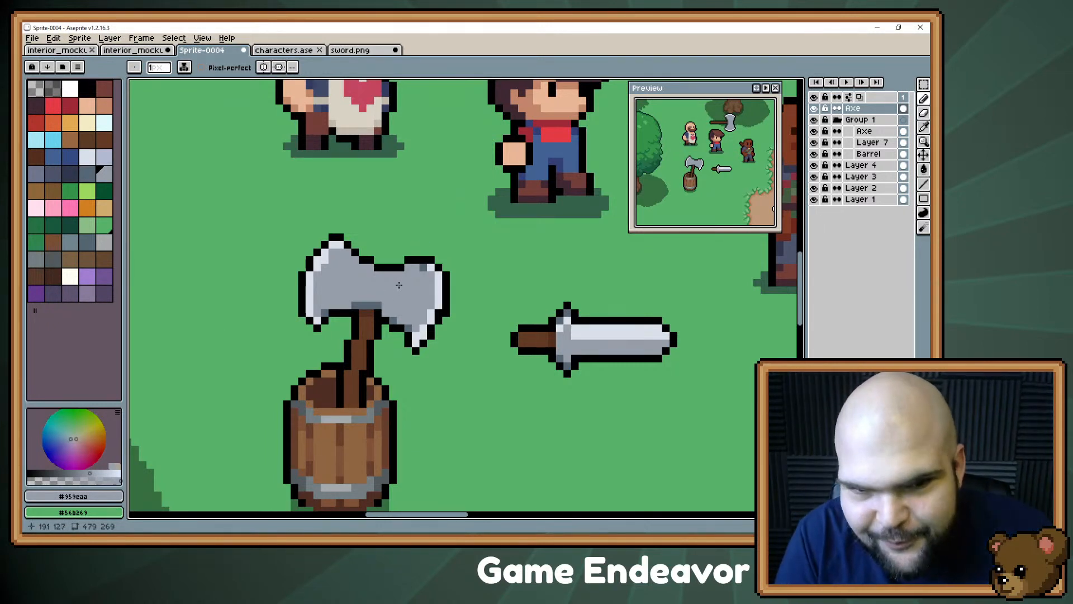
- Rework the right blade's upper corner by trimming its black outline and testing a light-grey #dae0ea highlight pixel there
{"action": "left_click", "coordinate": [408, 261], "text": "alt"}
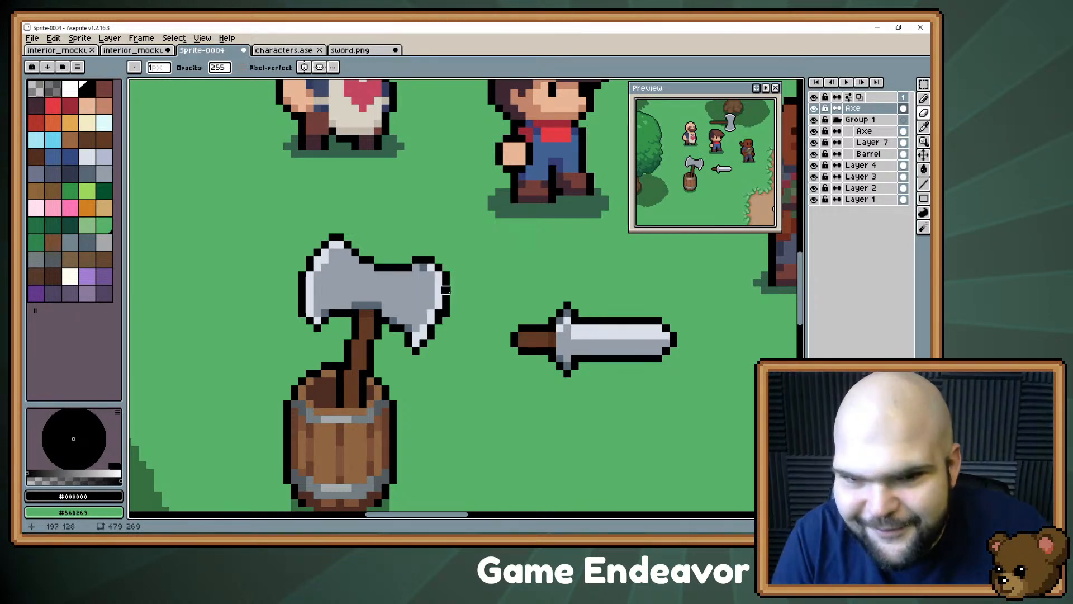
{"action": "key", "text": "alt"}
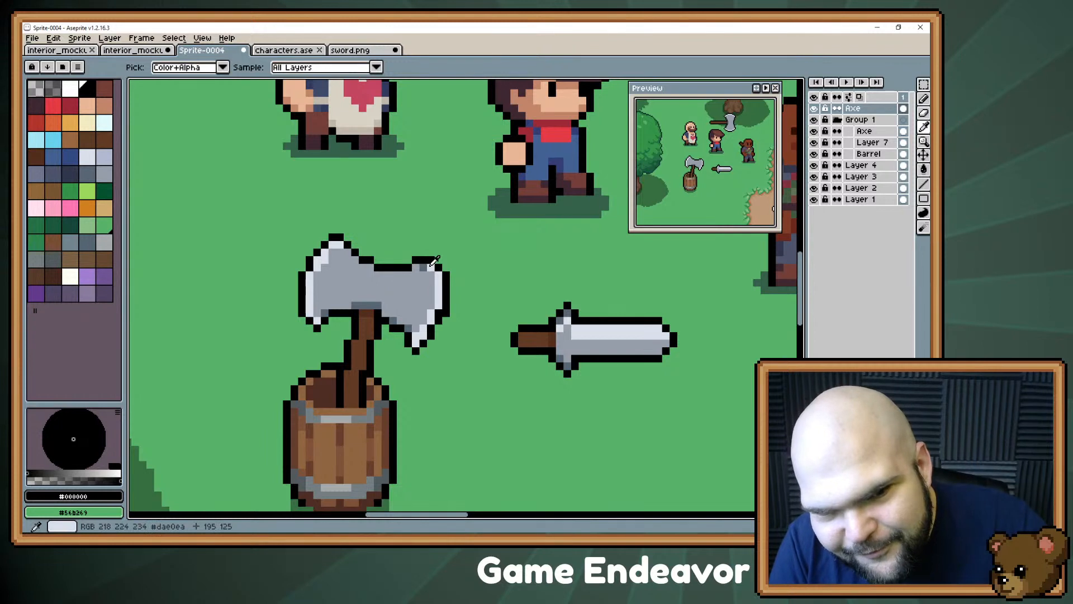
{"action": "left_click", "coordinate": [430, 266], "text": "alt"}
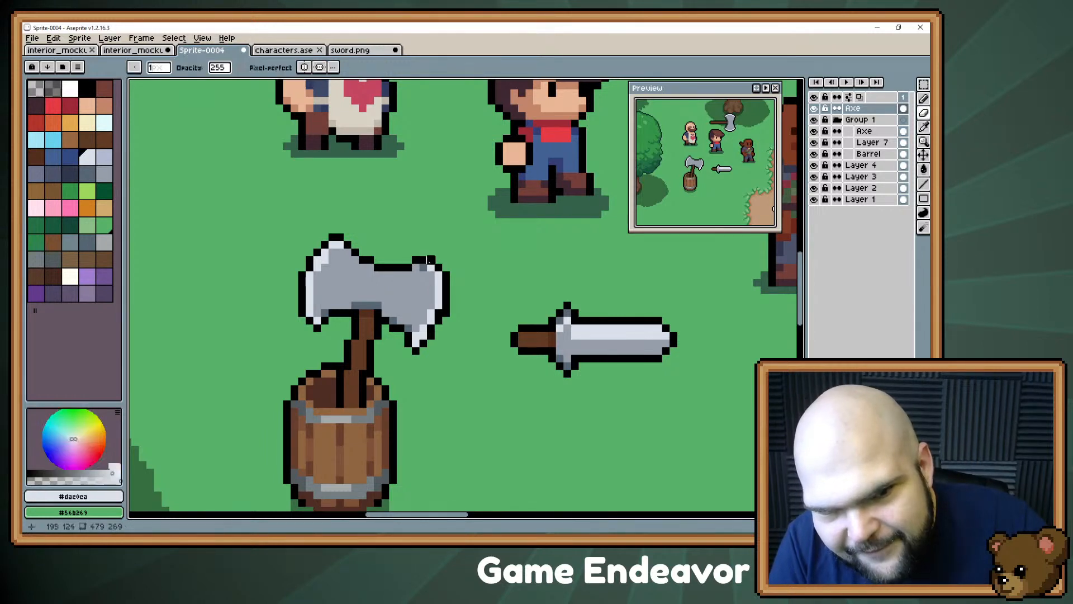
{"action": "left_click", "coordinate": [426, 261], "text": "alt"}
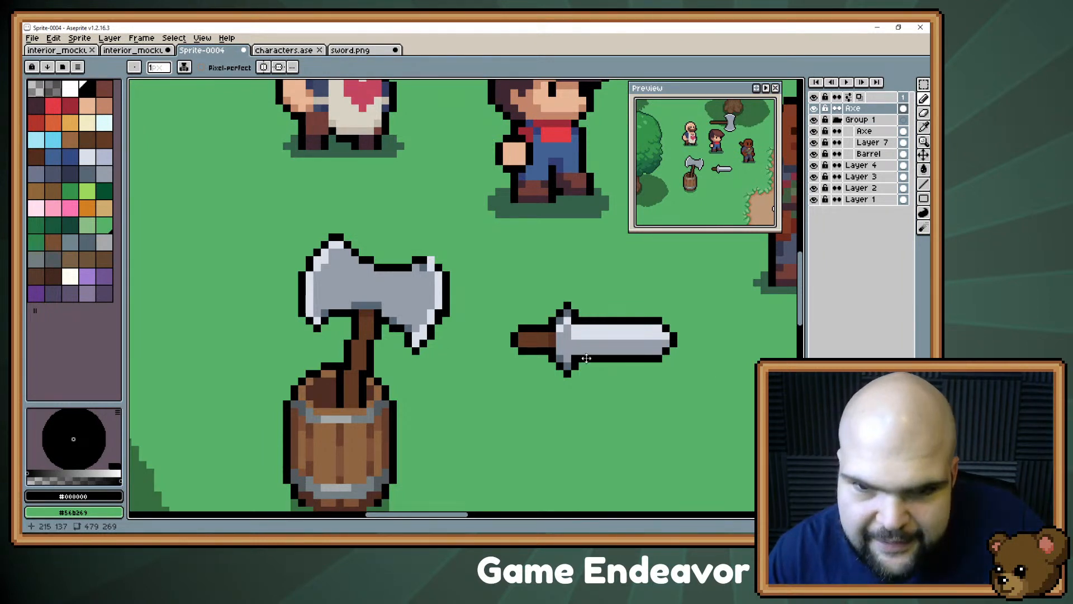
{"action": "left_click_drag", "start_coordinate": [582, 358], "coordinate": [650, 375]}
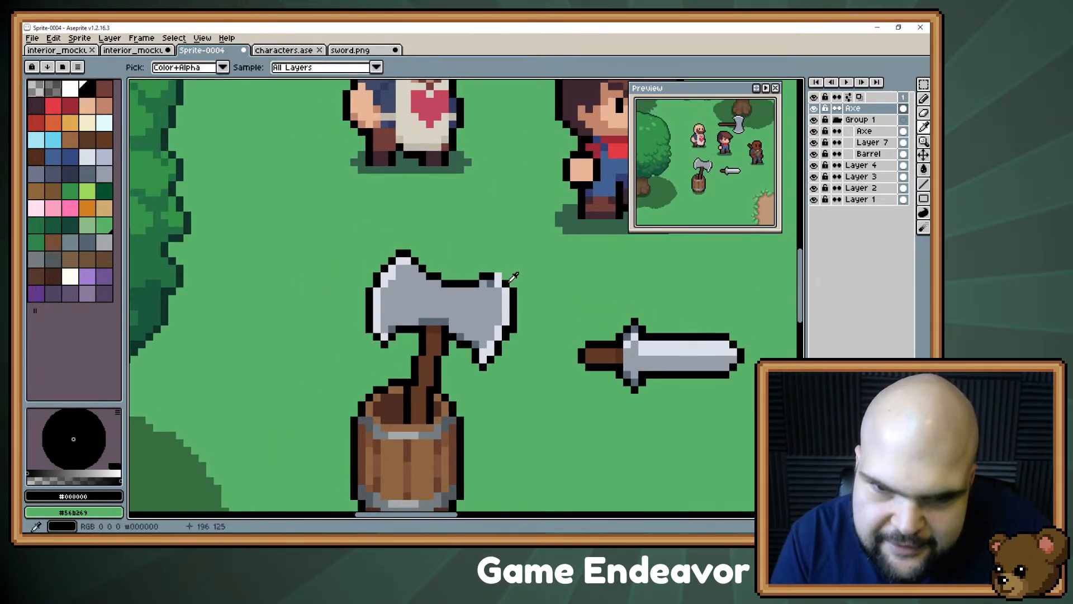
{"action": "left_click_drag", "start_coordinate": [477, 261], "coordinate": [444, 340]}
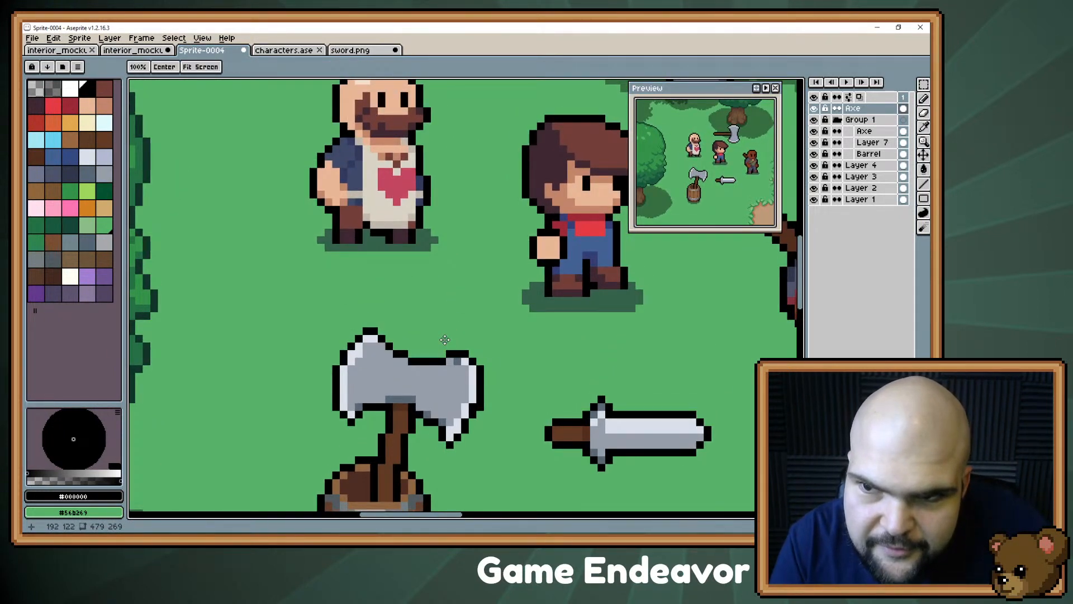
{"action": "left_click_drag", "start_coordinate": [444, 339], "coordinate": [430, 307]}
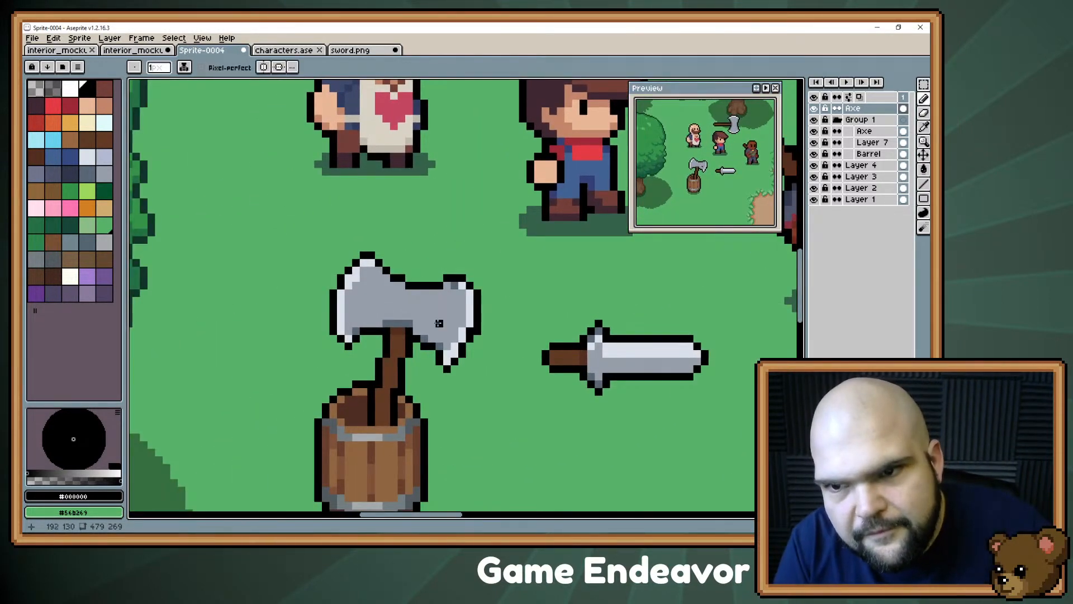
- Try to raise the right blade's upper corner into a pointed tip with black outline and grey #959eaa pixels, and undo these edits
{"action": "left_click", "coordinate": [454, 299]}
{"action": "left_click_drag", "start_coordinate": [738, 183], "coordinate": [564, 274]}
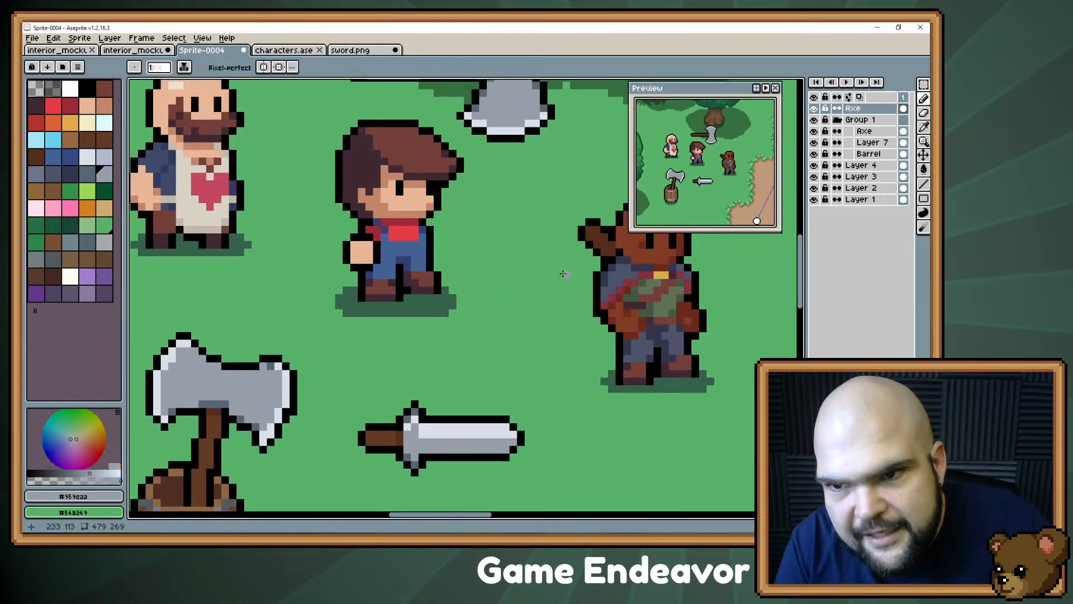
{"action": "left_click_drag", "start_coordinate": [256, 174], "coordinate": [435, 213]}
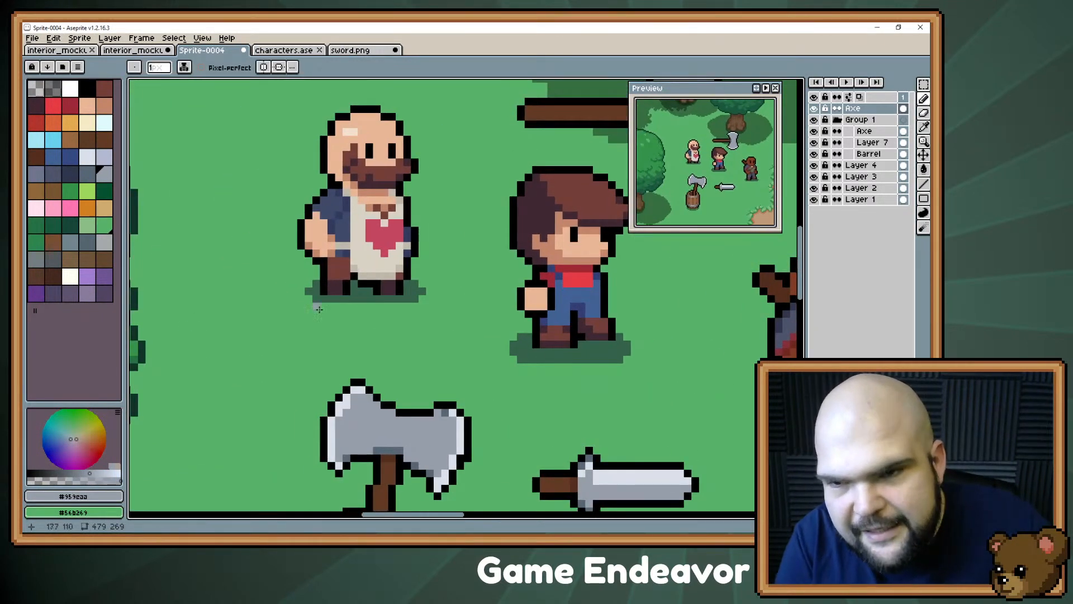
{"action": "left_click_drag", "start_coordinate": [318, 309], "coordinate": [293, 189]}
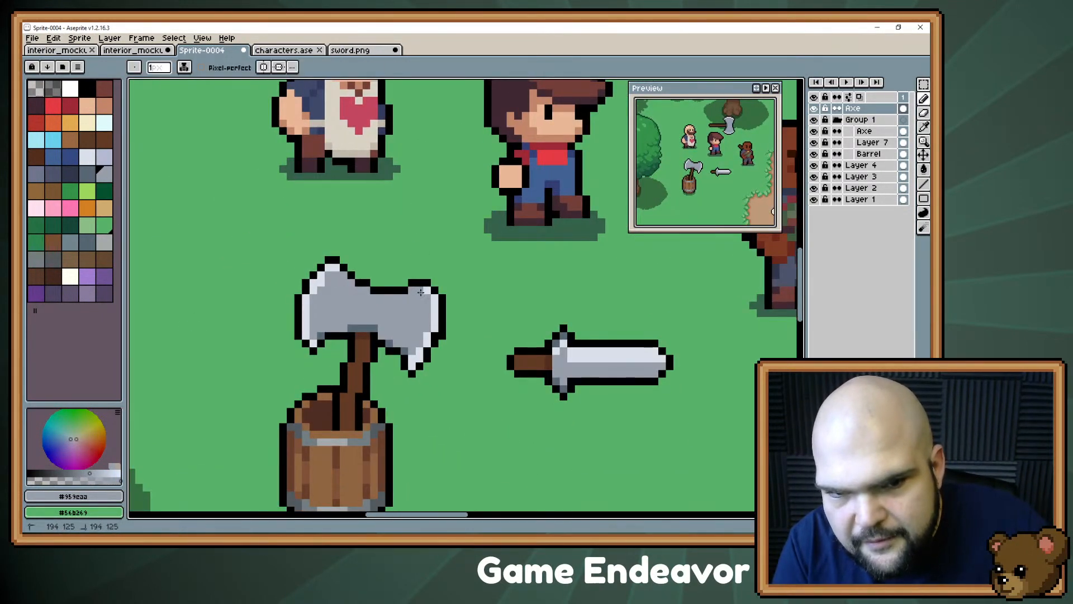
{"action": "left_click", "coordinate": [404, 290], "text": "alt"}
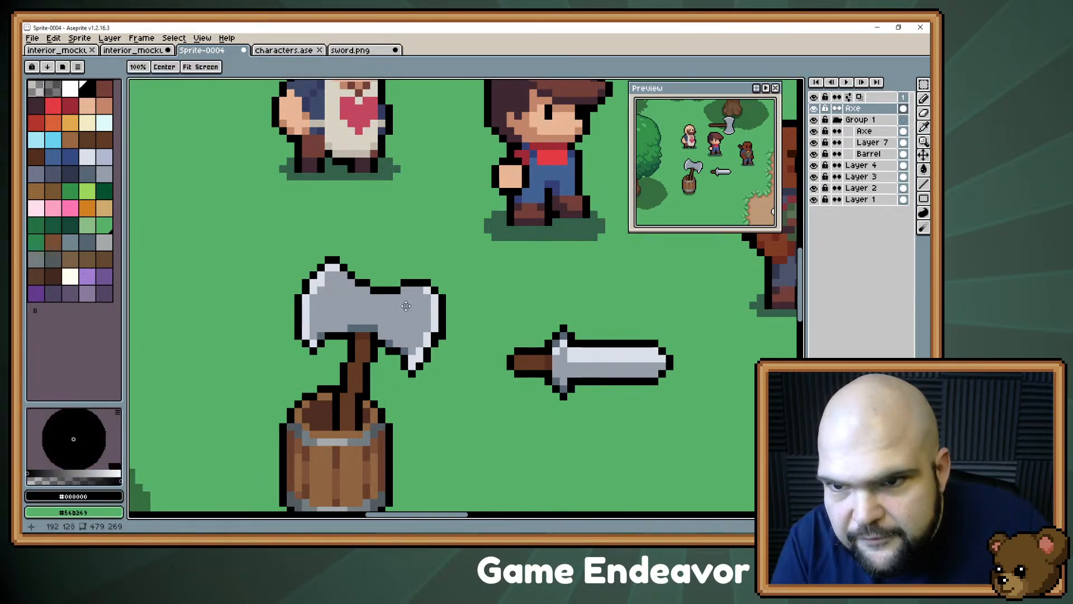
{"action": "left_click", "coordinate": [405, 306], "text": "alt"}
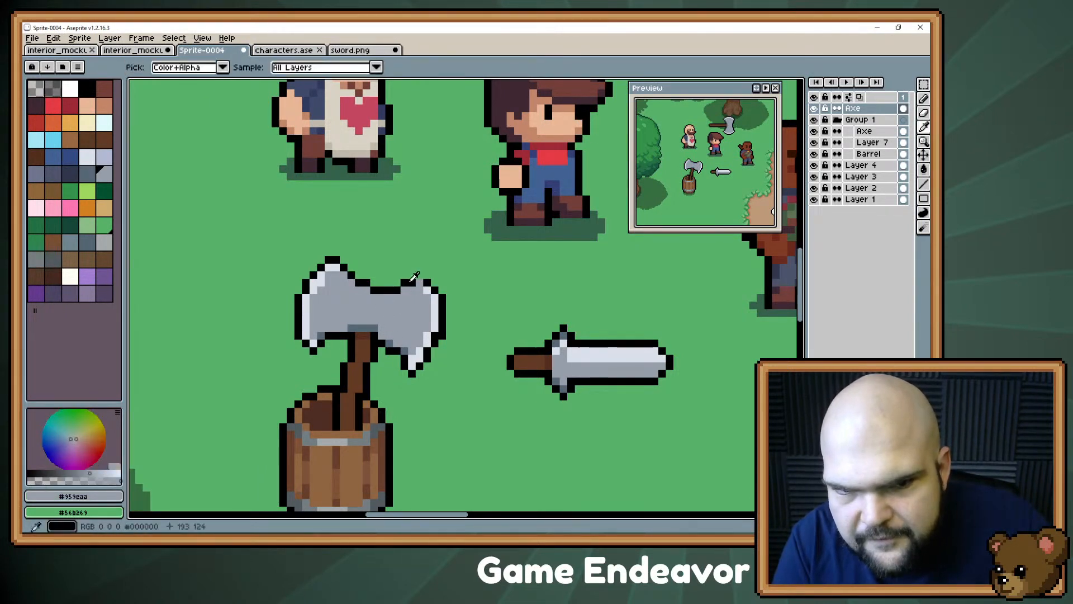
{"action": "left_click", "coordinate": [414, 277], "text": "alt"}
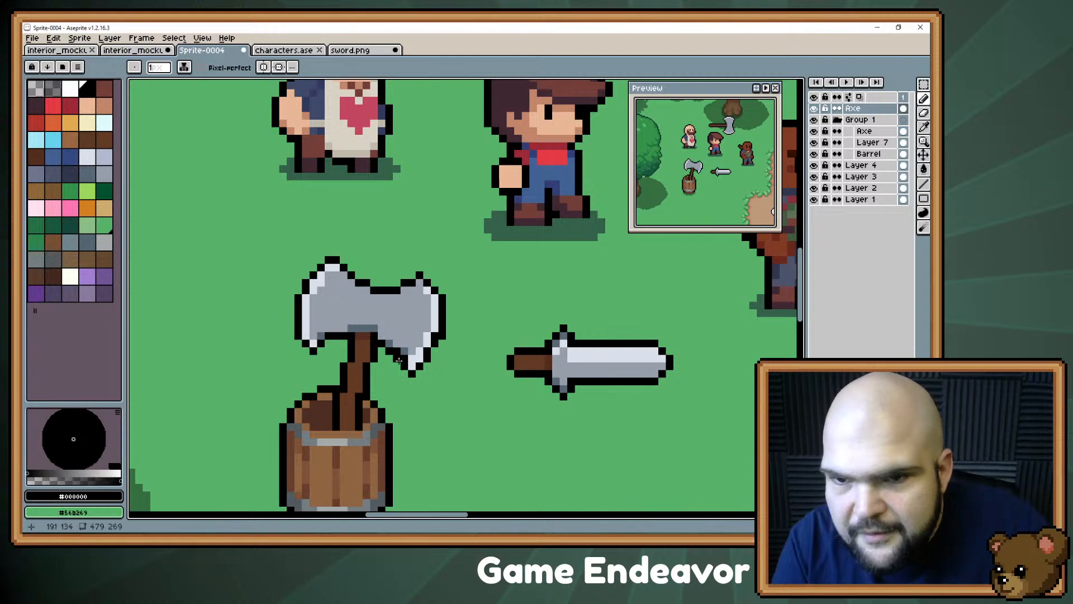
{"action": "left_click", "coordinate": [400, 301], "text": "alt"}
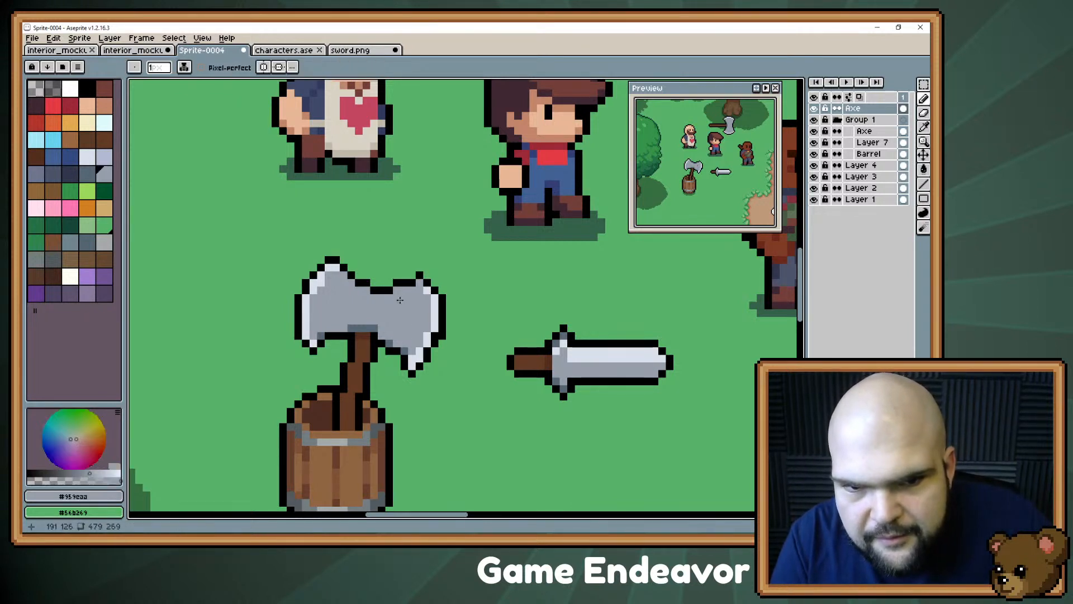
{"action": "left_click", "coordinate": [414, 277], "text": "alt"}
{"action": "left_click", "coordinate": [400, 300], "text": "alt"}
{"action": "left_click", "coordinate": [413, 285]}
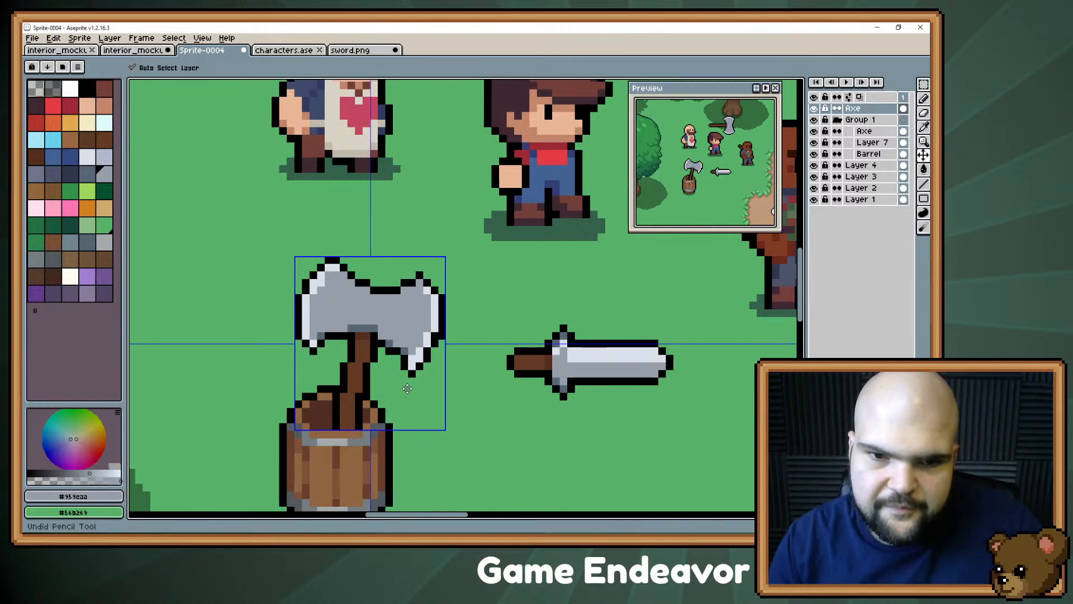
{"action": "key", "text": "ctrl+z"}
- Examine the axe in the barrel against the sword, the larger axe and the nearby characters for shape and scale
{"action": "scroll", "coordinate": [404, 386], "scroll_direction": "down", "scroll_amount": 2}
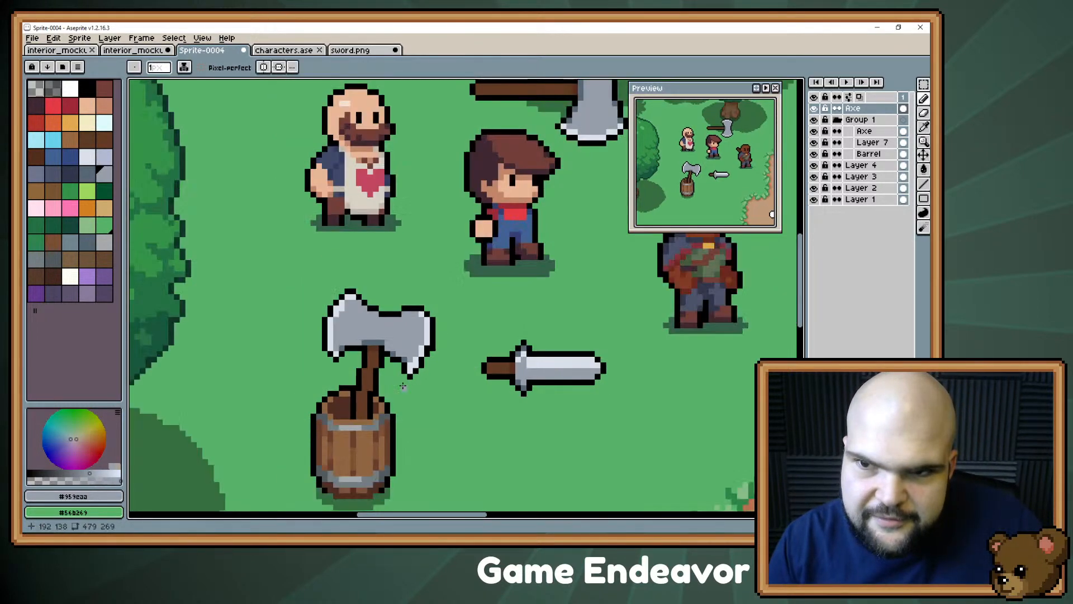
{"action": "scroll", "coordinate": [402, 384], "scroll_direction": "up", "scroll_amount": 2}
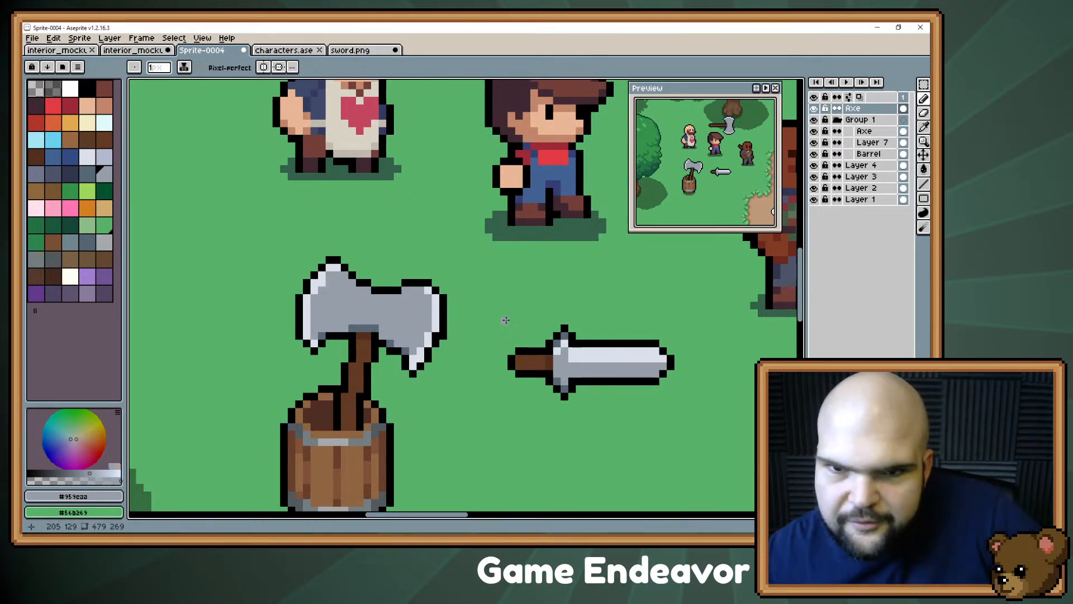
{"action": "scroll", "coordinate": [484, 310], "scroll_direction": "down", "scroll_amount": 1}
{"action": "left_click_drag", "start_coordinate": [484, 309], "coordinate": [421, 333]}
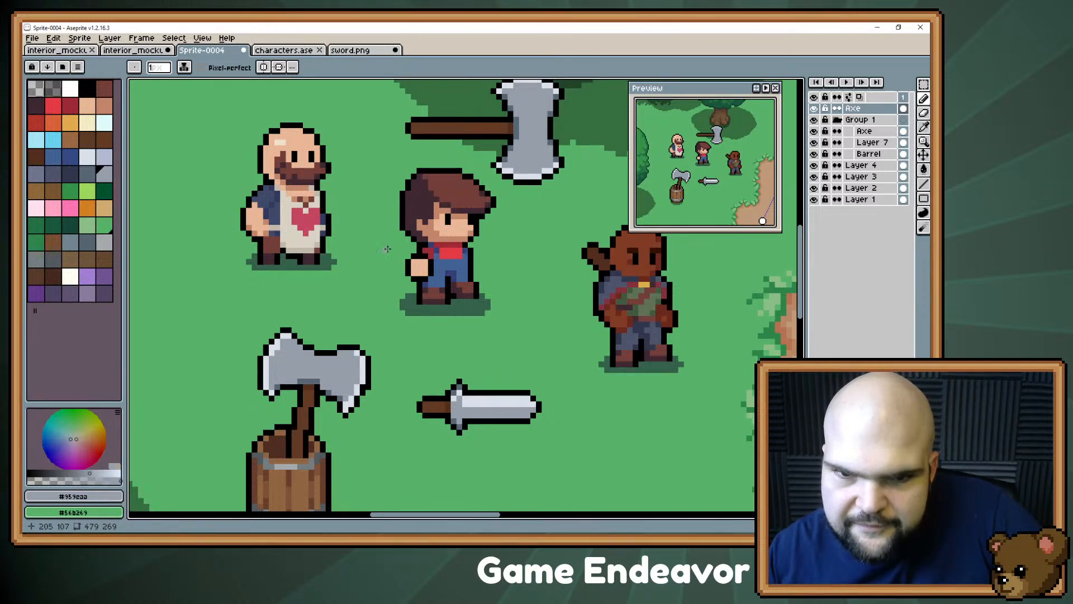
{"action": "scroll", "coordinate": [473, 293], "scroll_direction": "right", "scroll_amount": 3}
{"action": "scroll", "coordinate": [473, 293], "scroll_direction": "up", "scroll_amount": 2}
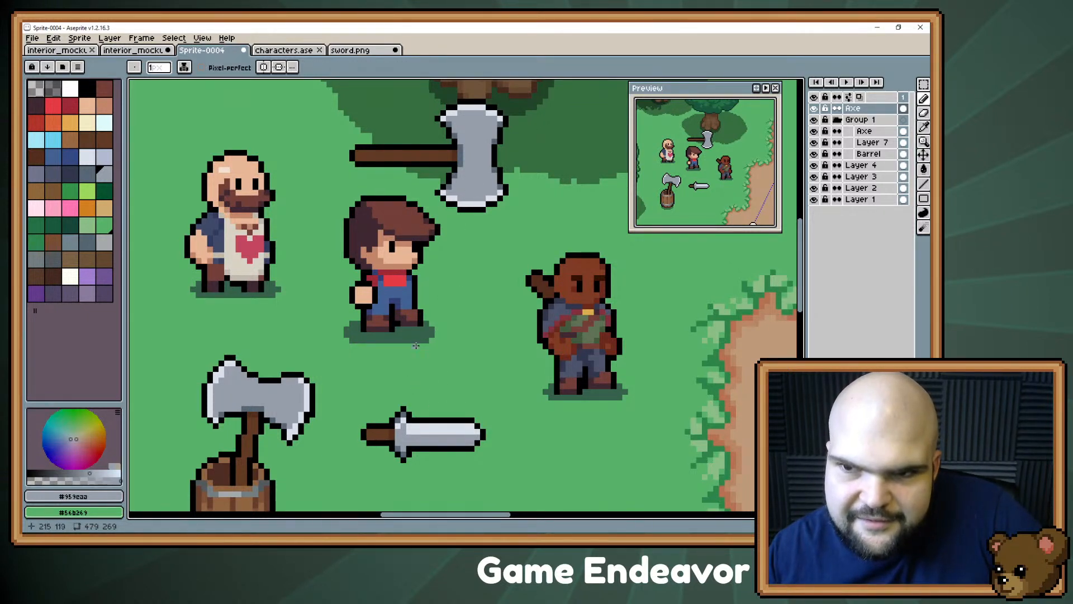
{"action": "left_click_drag", "start_coordinate": [414, 342], "coordinate": [563, 263]}
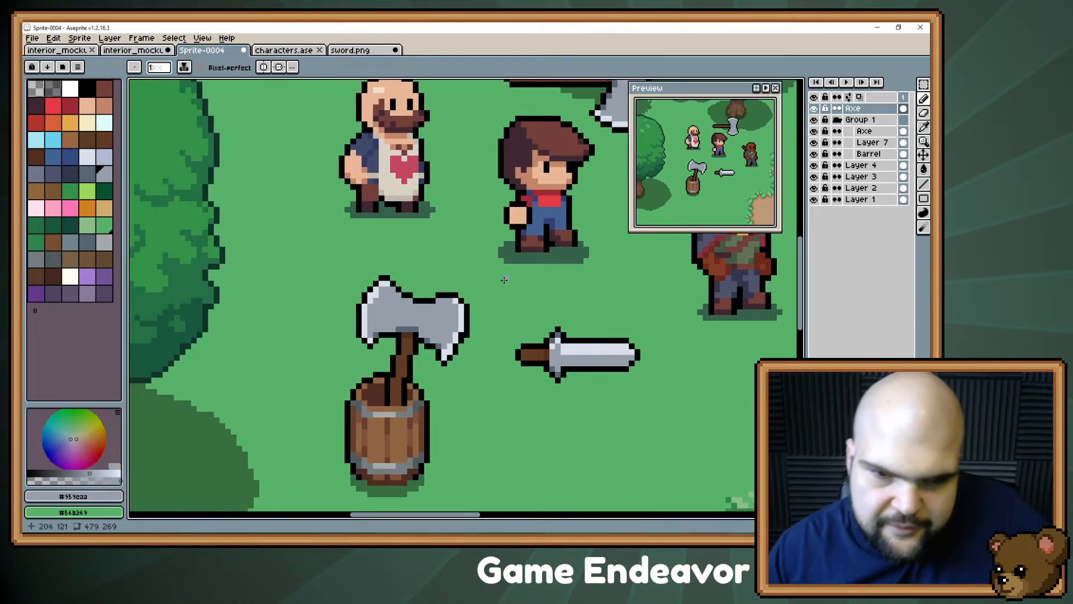
{"action": "left_click_drag", "start_coordinate": [453, 287], "coordinate": [491, 241]}
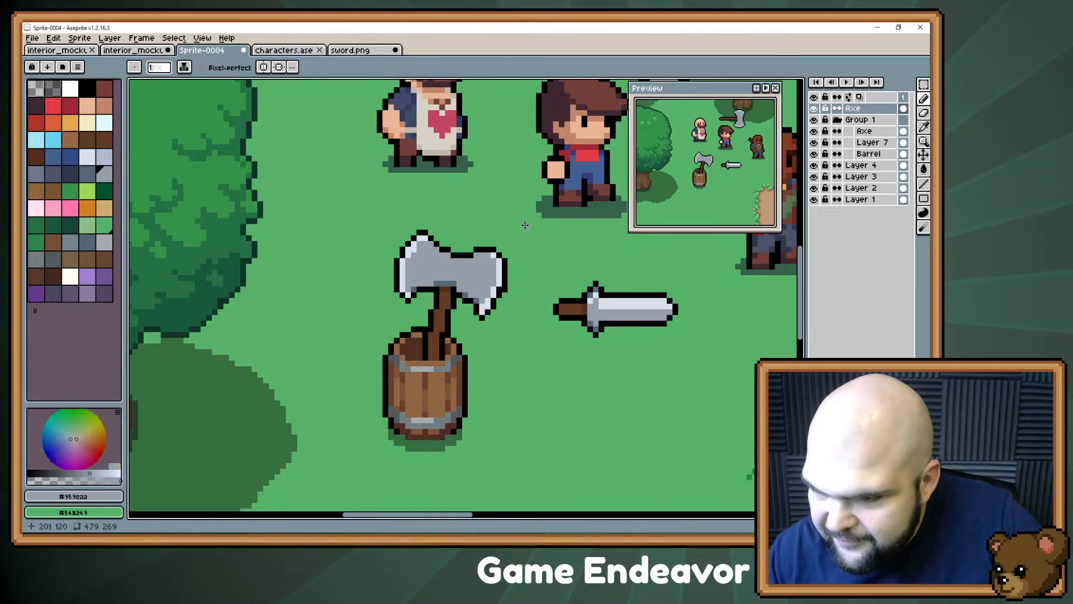
{"action": "left_click_drag", "start_coordinate": [517, 254], "coordinate": [514, 267]}
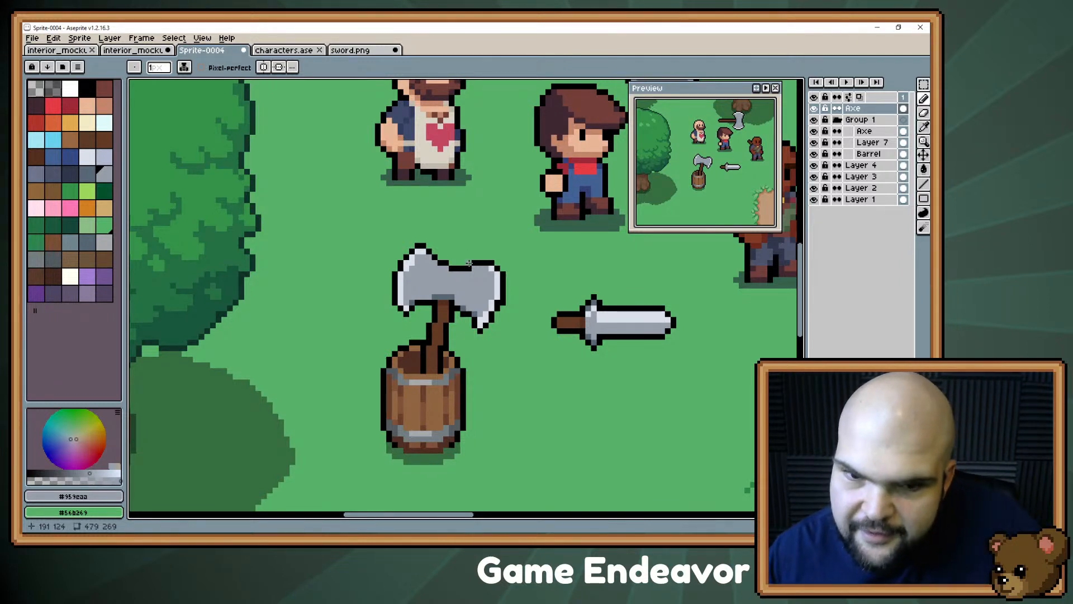
{"action": "scroll", "coordinate": [464, 300], "scroll_direction": "up", "scroll_amount": 1}
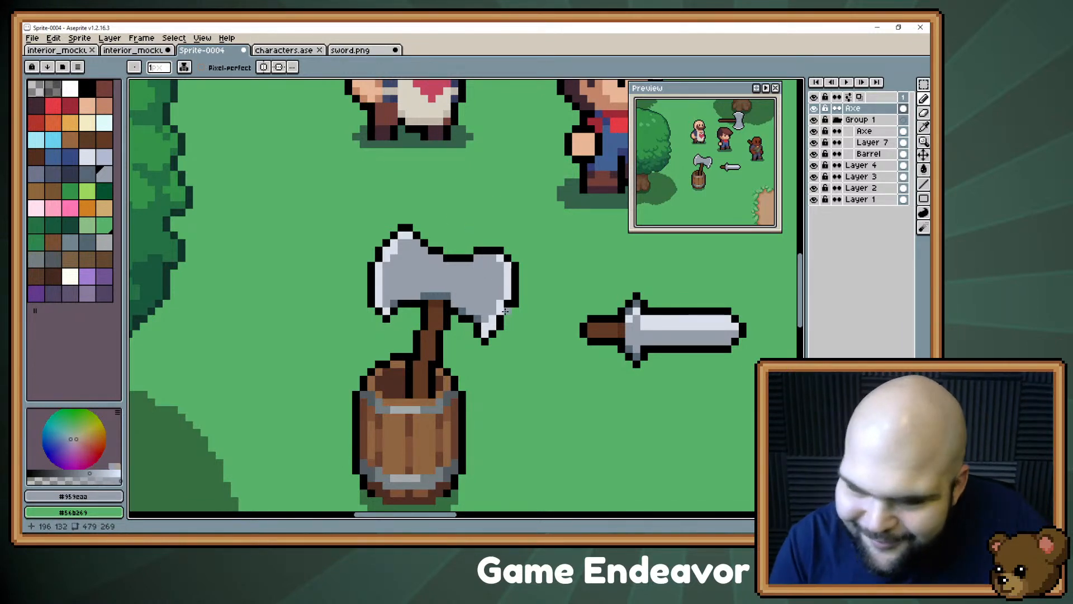
- In characters.ase, make the snail layer active and select a rectangular area around the snail character
{"action": "left_click", "coordinate": [262, 50]}
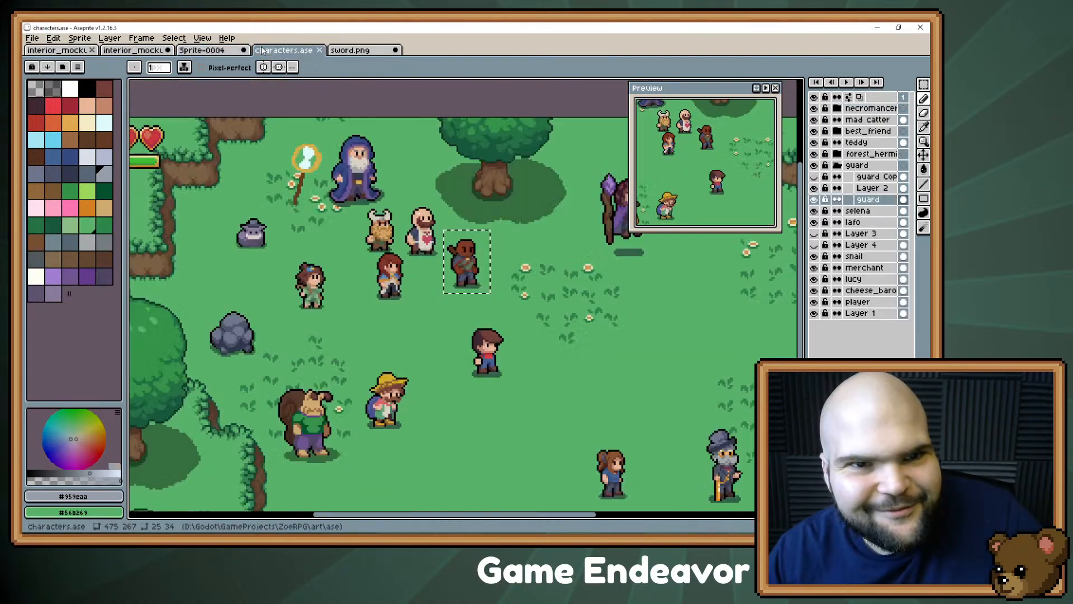
{"action": "left_click_drag", "start_coordinate": [391, 297], "coordinate": [446, 223]}
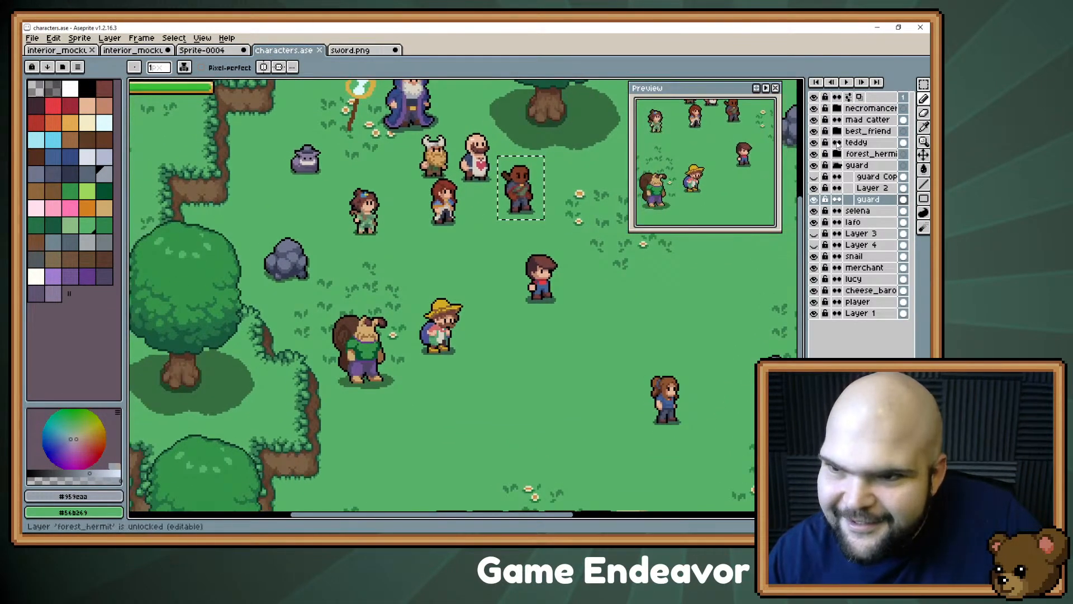
{"action": "left_click", "coordinate": [885, 255]}
{"action": "scroll", "coordinate": [327, 364], "scroll_direction": "up", "scroll_amount": 2}
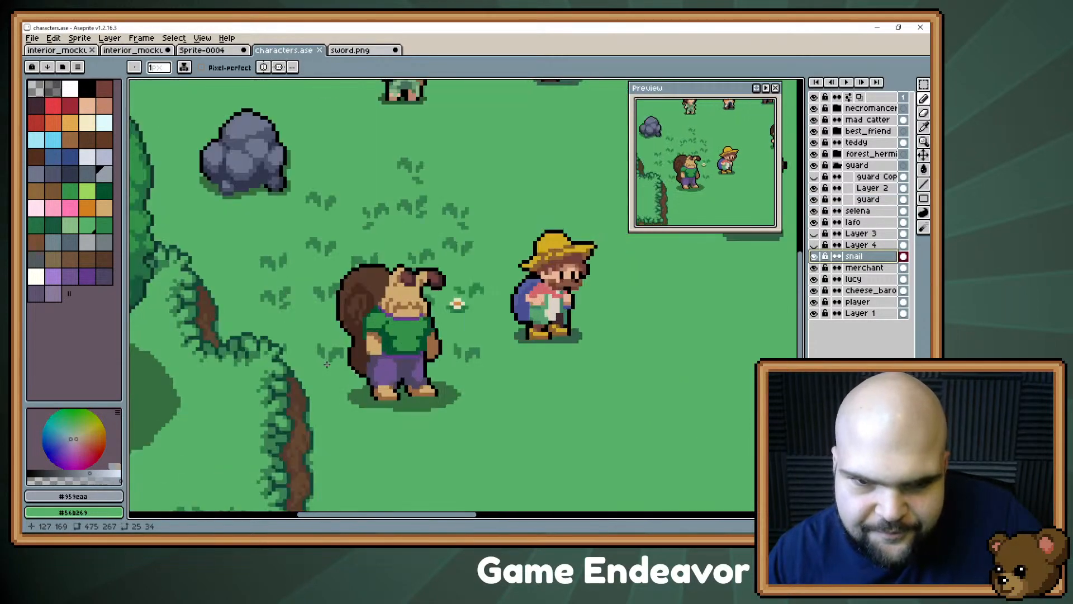
{"action": "key", "text": "m"}
{"action": "mouse_move", "coordinate": [505, 224]}
{"action": "left_mouse_down"}
{"action": "mouse_move", "coordinate": [455, 249]}
{"action": "mouse_move", "coordinate": [314, 440]}
{"action": "left_mouse_up"}
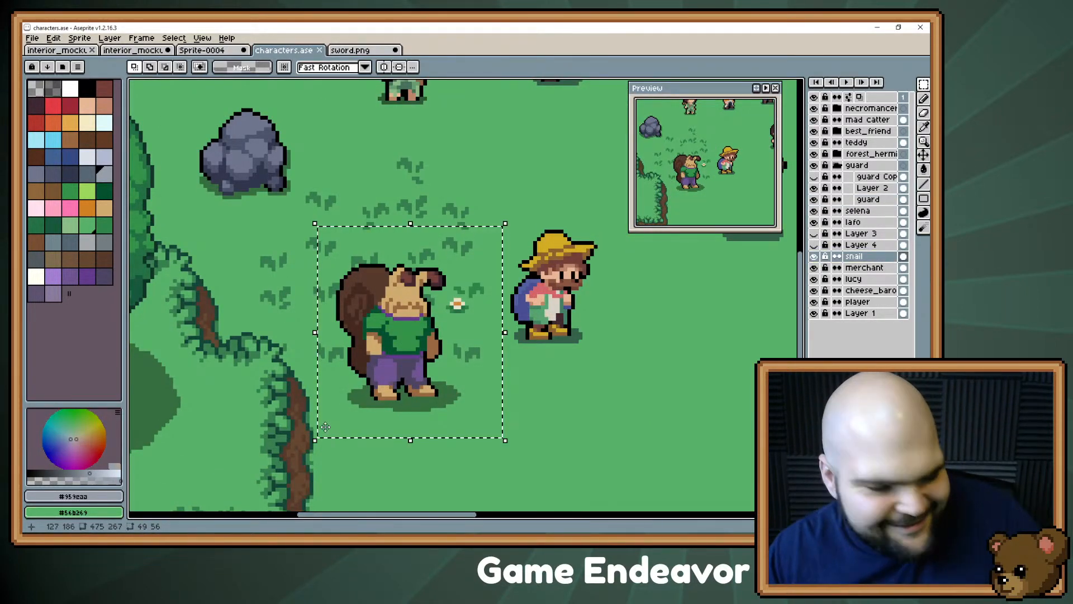
- Try adding a new layer above the Axe layer in Sprite-0004, and undo it
{"action": "left_click", "coordinate": [374, 50]}
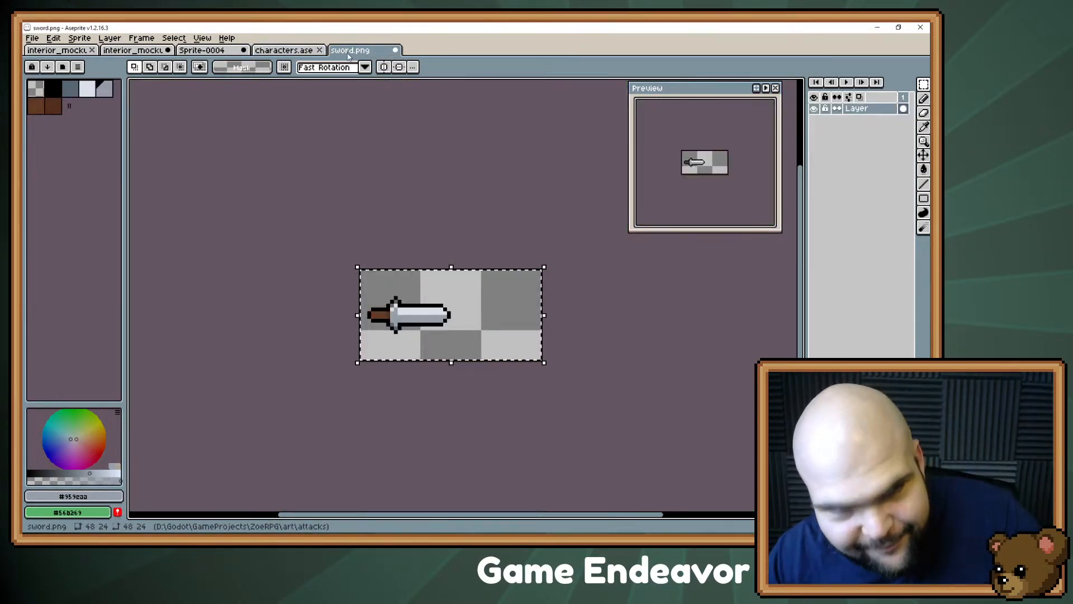
{"action": "left_click", "coordinate": [202, 50]}
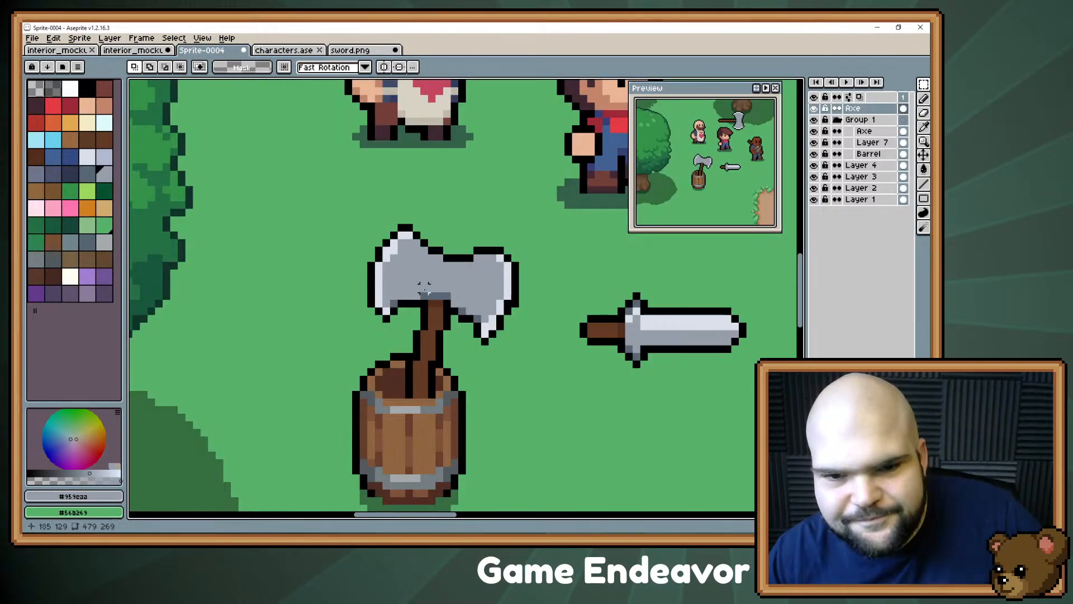
{"action": "scroll", "coordinate": [423, 287], "scroll_direction": "down", "scroll_amount": 1}
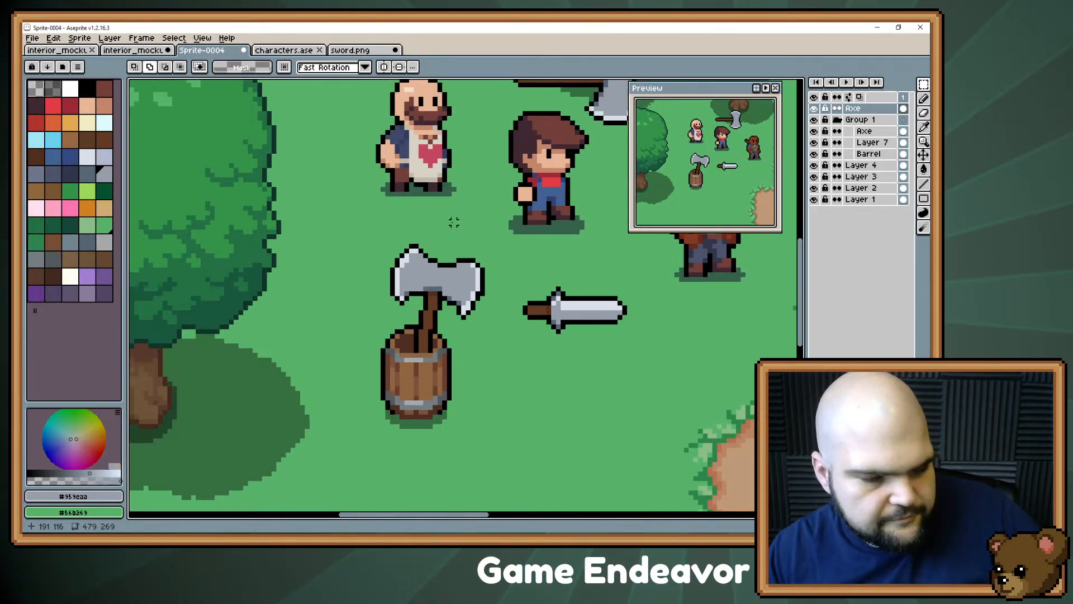
{"action": "key", "text": "shift+n"}
{"action": "scroll", "coordinate": [454, 222], "scroll_direction": "down", "scroll_amount": 4}
{"action": "key", "text": "v"}
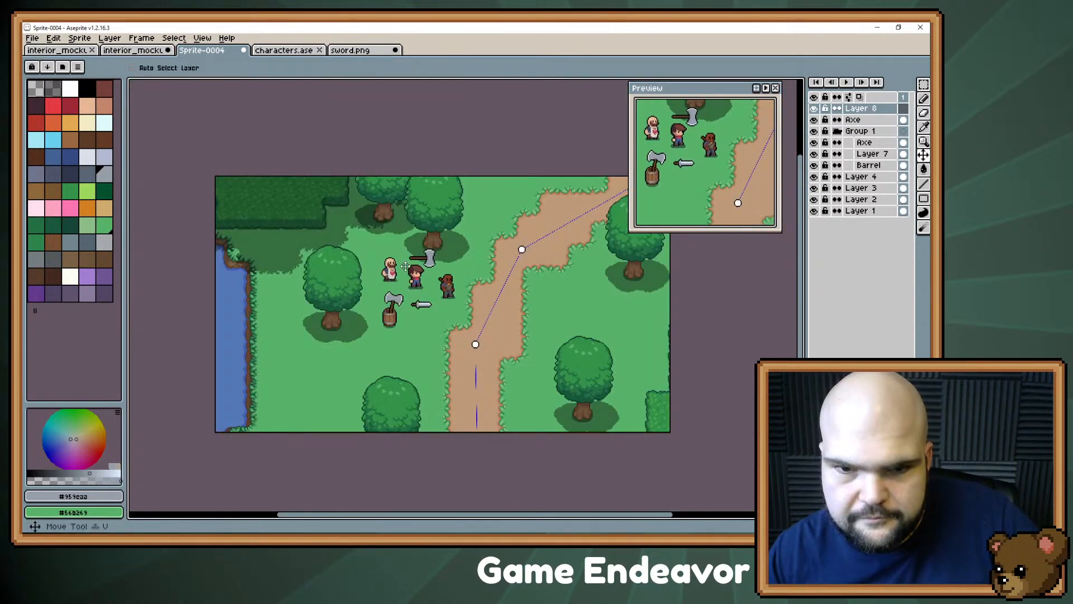
{"action": "key", "text": "ctrl"}
- Copy the selected snail character from characters.ase and paste it onto a new layer in Sprite-0004
{"action": "left_click", "coordinate": [344, 52]}
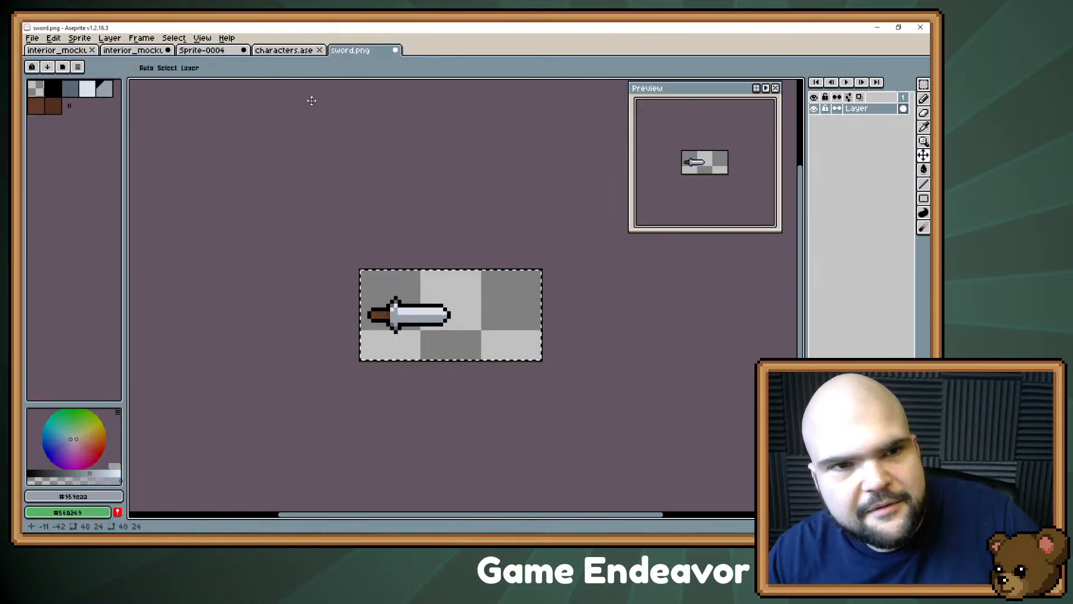
{"action": "left_click", "coordinate": [281, 50]}
{"action": "key", "text": "ctrl"}
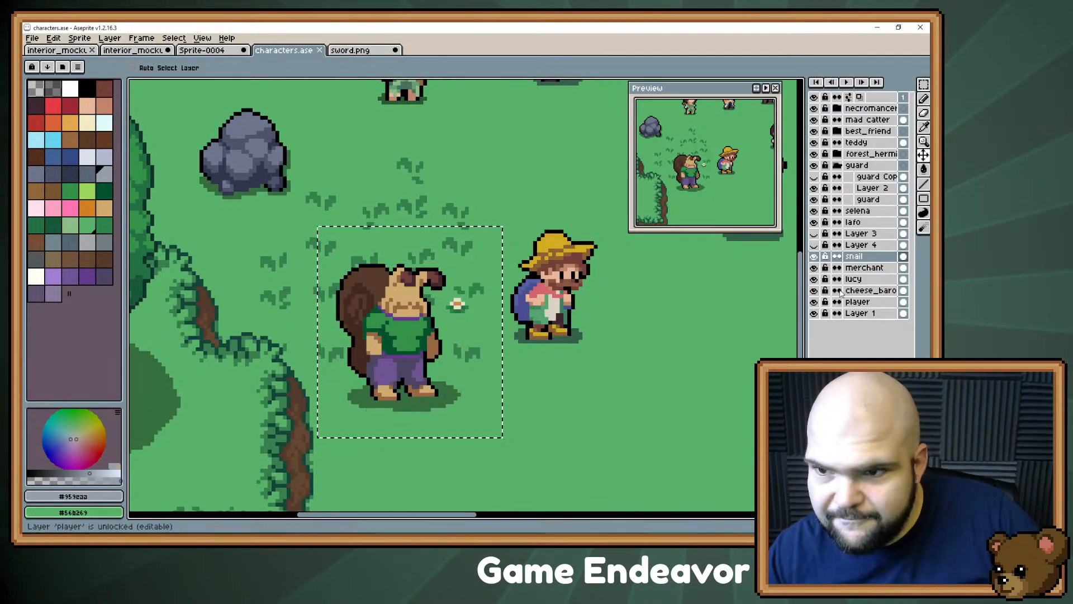
{"action": "key", "text": "ctrl"}
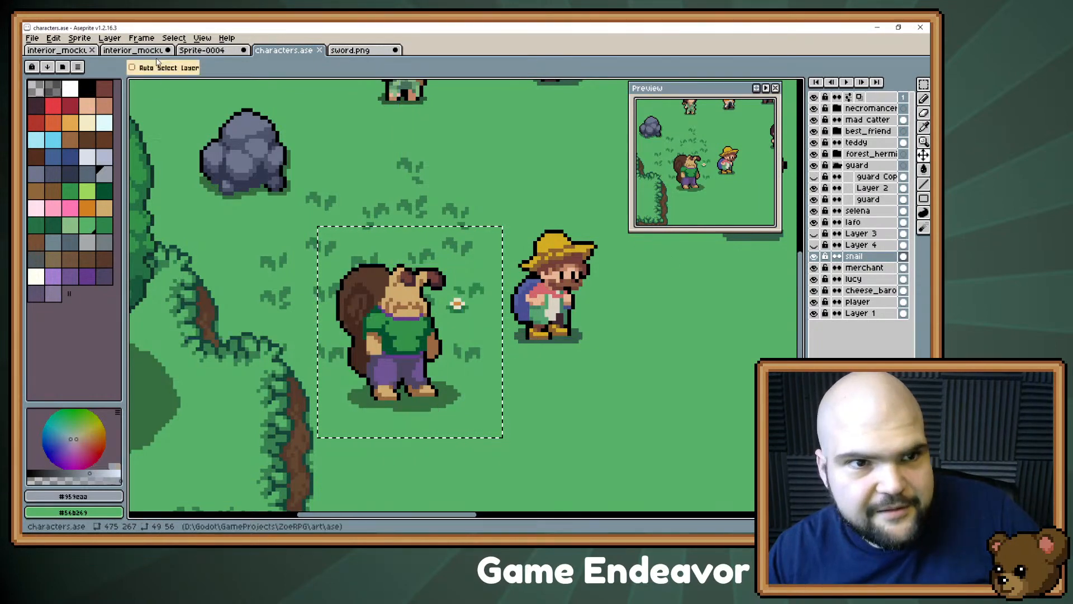
{"action": "left_click", "coordinate": [202, 38]}
{"action": "mouse_move", "coordinate": [226, 38]}
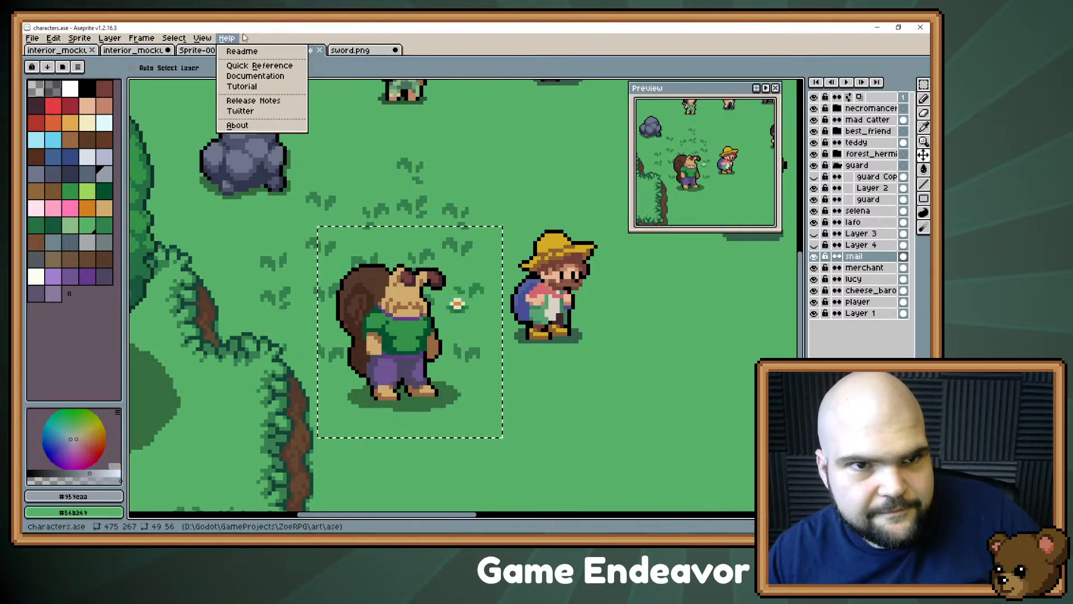
{"action": "left_click", "coordinate": [199, 50]}
{"action": "left_click", "coordinate": [199, 50]}
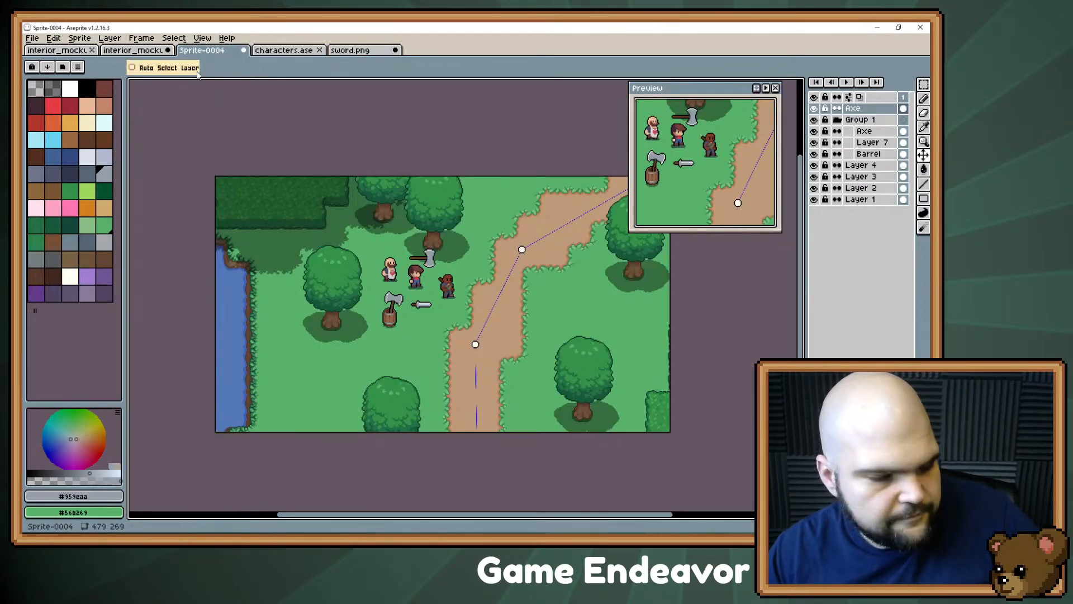
{"action": "key", "text": "ctrl+v"}
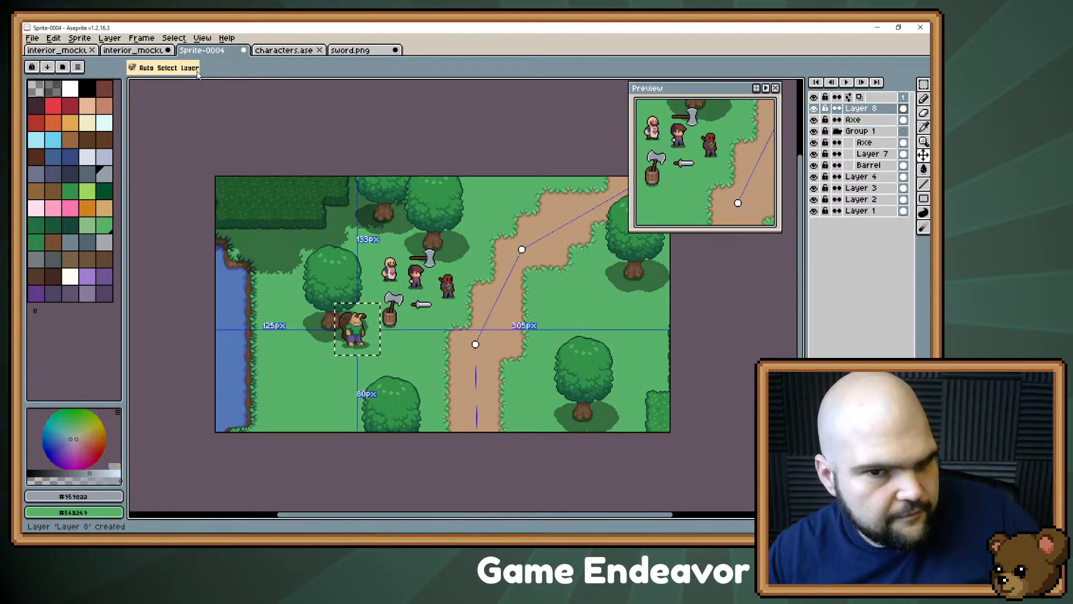
- Move the pasted snail character onto the grass above the bald man in the apron, between the trees
{"action": "scroll", "coordinate": [334, 272], "scroll_direction": "up", "scroll_amount": 5}
{"action": "left_click_drag", "start_coordinate": [334, 271], "coordinate": [388, 159]}
{"action": "left_click_drag", "start_coordinate": [483, 242], "coordinate": [444, 272]}
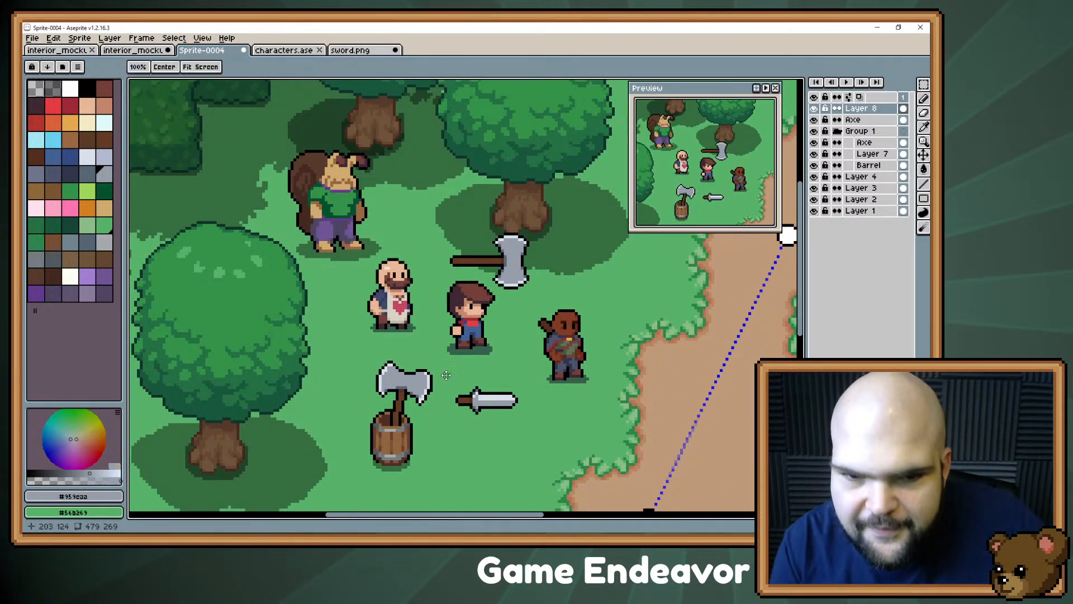
{"action": "left_click_drag", "start_coordinate": [448, 316], "coordinate": [443, 360]}
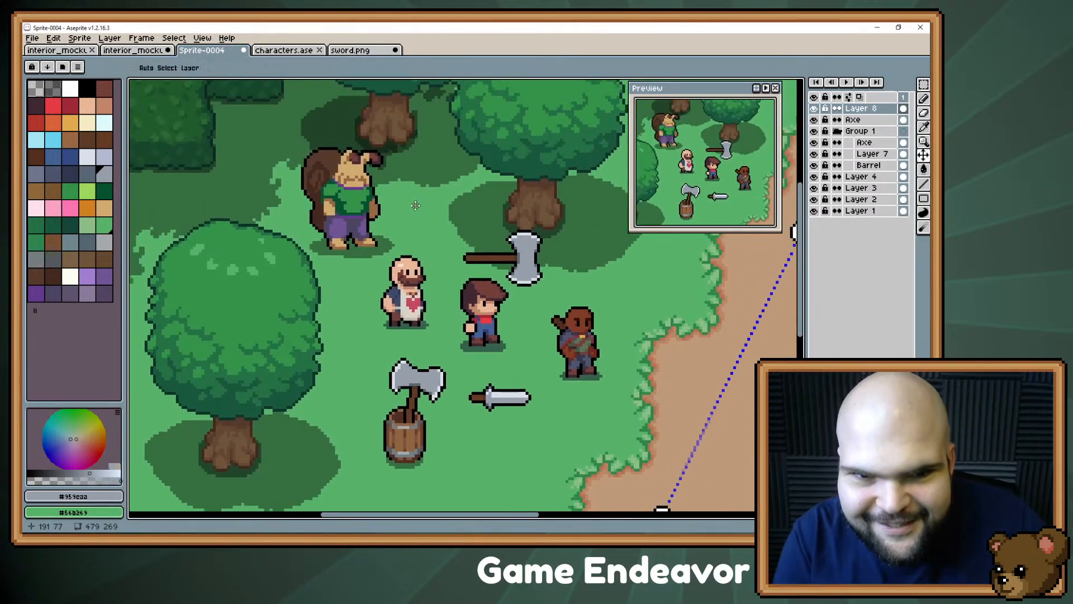
- Switch back to the Pencil tool and examine the axe and barrel alongside the characters in the mockup
{"action": "key", "text": "b"}
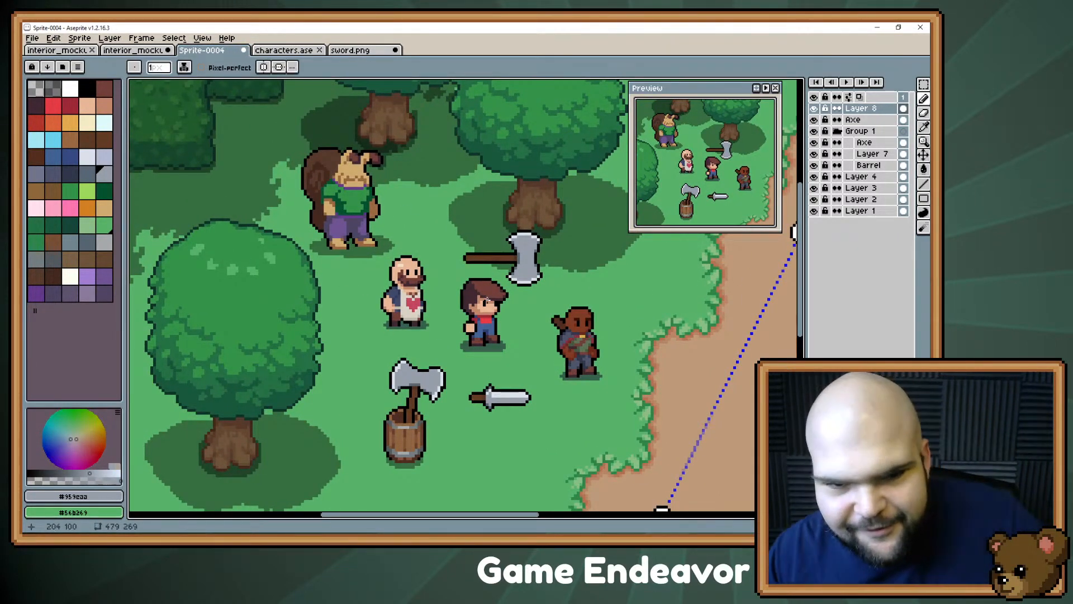
{"action": "scroll", "coordinate": [482, 300], "scroll_direction": "up", "scroll_amount": 1}
{"action": "scroll", "coordinate": [505, 285], "scroll_direction": "down", "scroll_amount": 2}
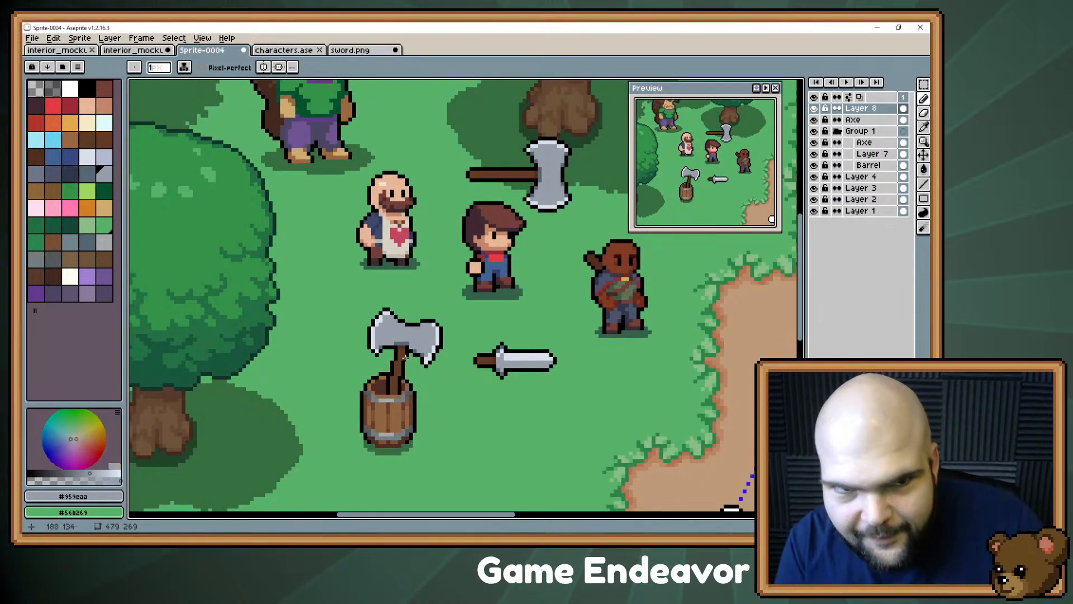
{"action": "scroll", "coordinate": [405, 357], "scroll_direction": "left", "scroll_amount": 1}
{"action": "scroll", "coordinate": [405, 357], "scroll_direction": "down", "scroll_amount": 1}
{"action": "scroll", "coordinate": [408, 391], "scroll_direction": "up", "scroll_amount": 1}
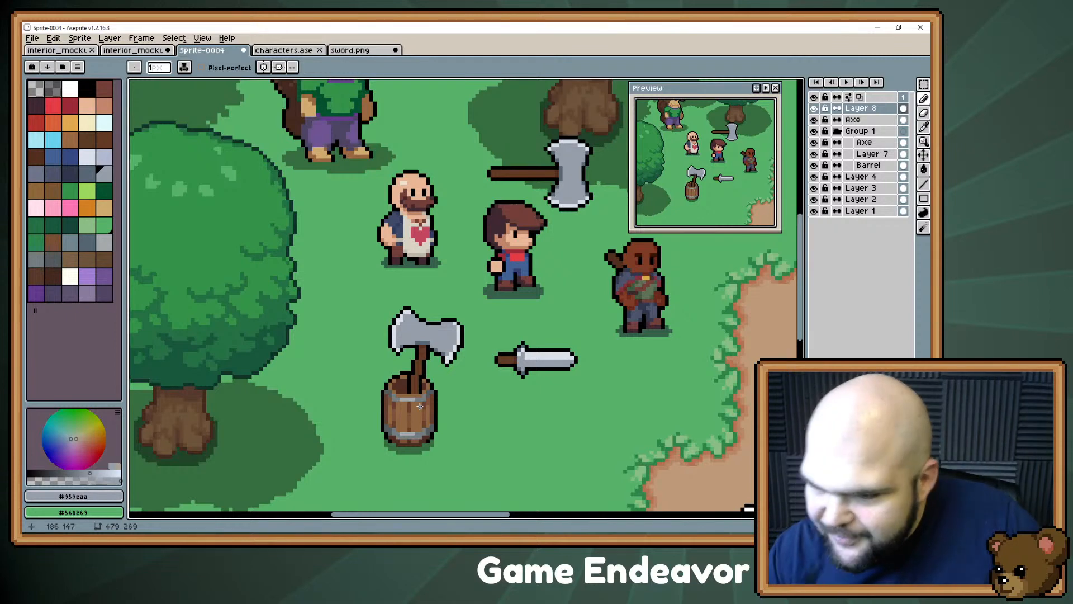
- Sample the light grey #dae0ea from the highlight on the barrel axe's blade
{"action": "scroll", "coordinate": [420, 407], "scroll_direction": "down", "scroll_amount": 2}
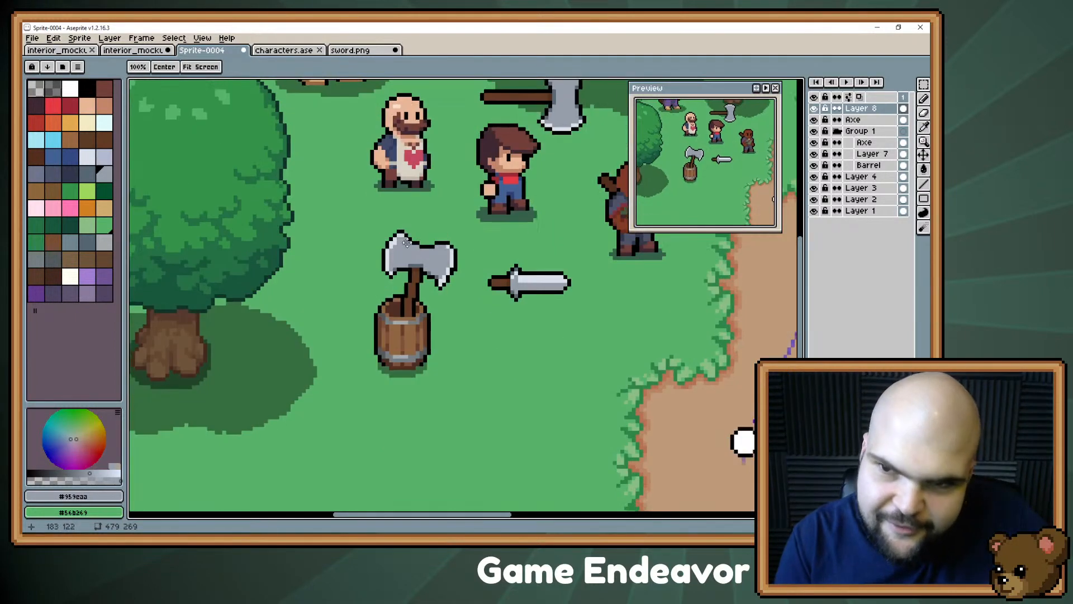
{"action": "scroll", "coordinate": [408, 368], "scroll_direction": "right", "scroll_amount": 1}
{"action": "scroll", "coordinate": [402, 358], "scroll_direction": "up", "scroll_amount": 2}
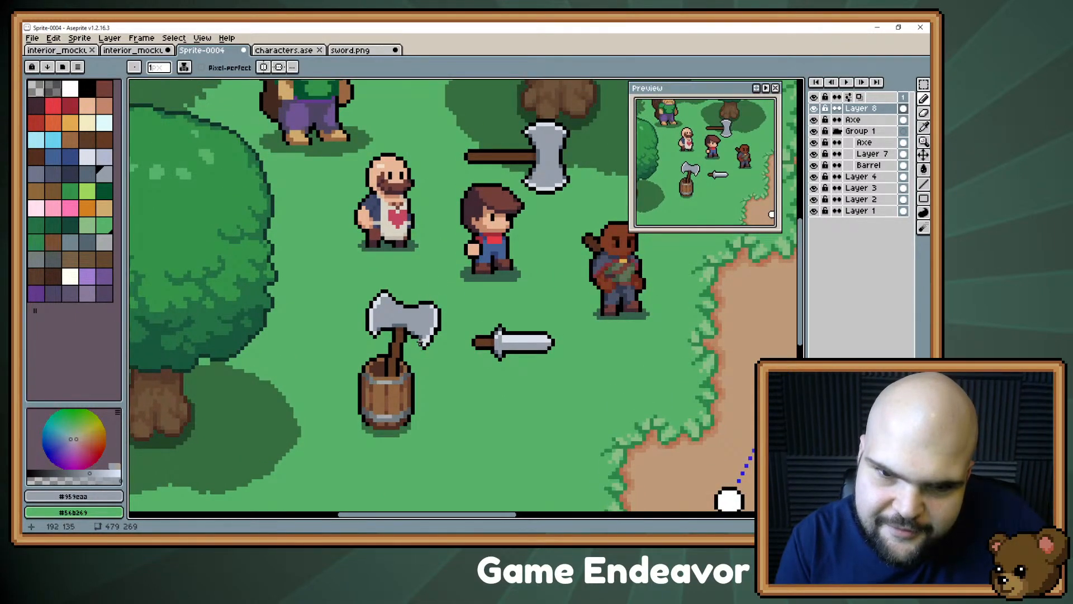
{"action": "scroll", "coordinate": [409, 323], "scroll_direction": "up", "scroll_amount": 1}
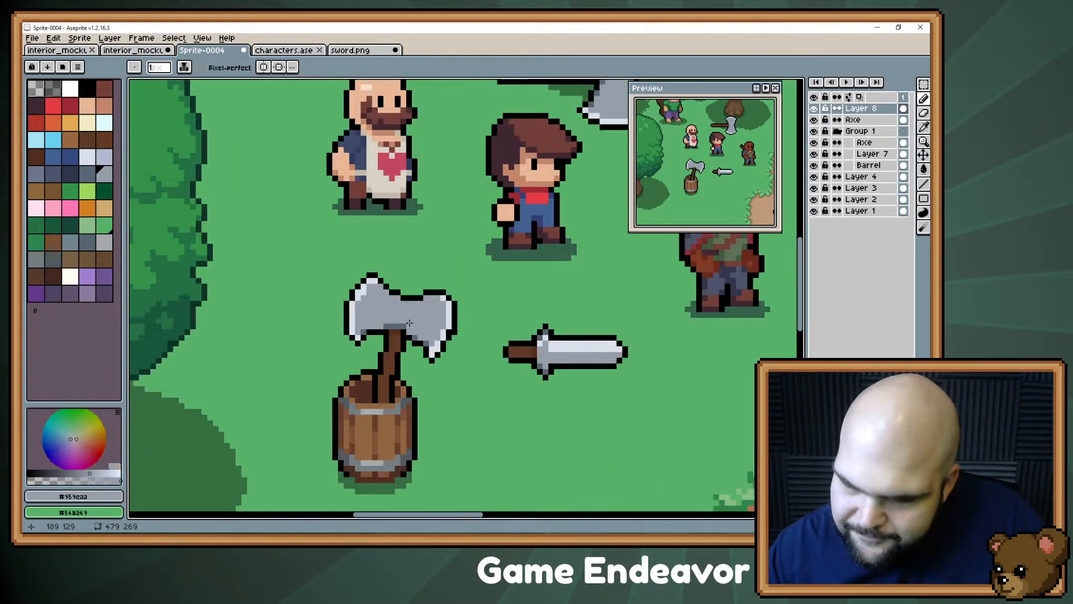
{"action": "left_click_drag", "start_coordinate": [409, 323], "coordinate": [435, 276]}
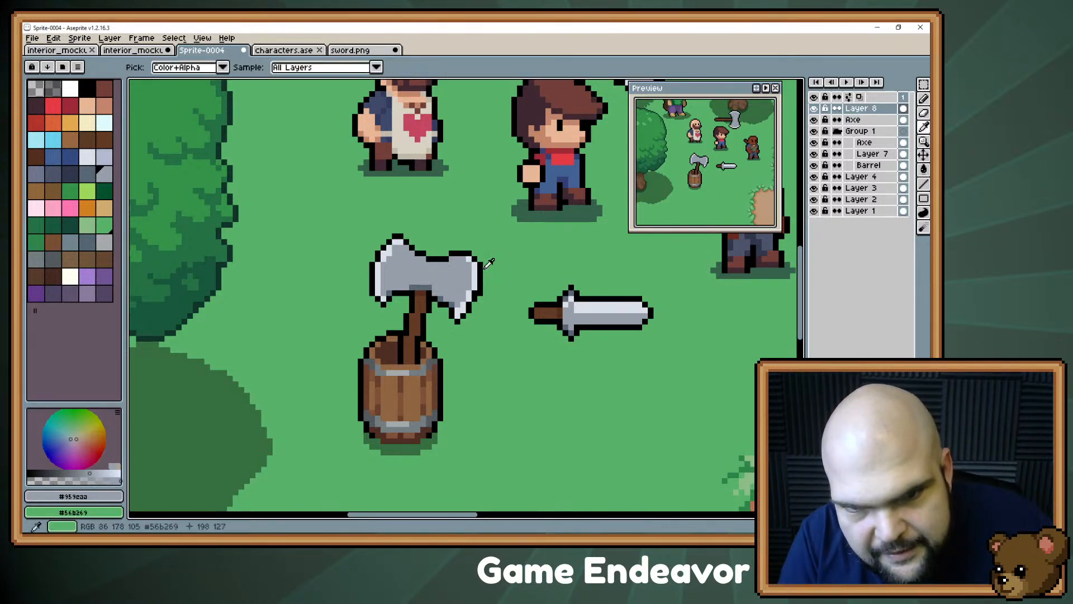
{"action": "left_click", "coordinate": [472, 258], "text": "alt"}
{"action": "left_click", "coordinate": [468, 260], "text": "alt"}
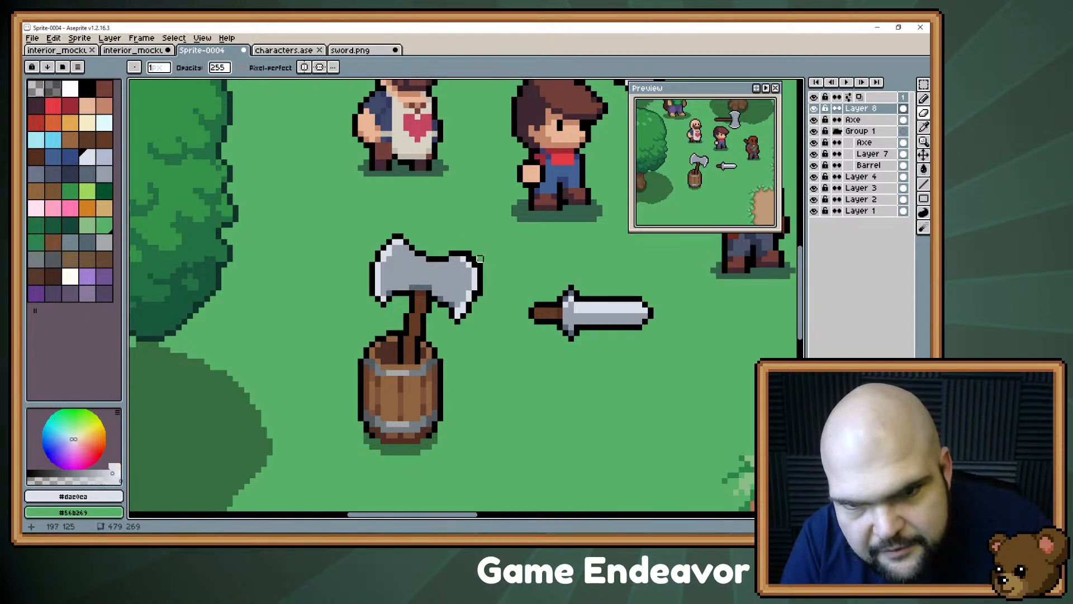
- Make the Axe layer above Group 1 active and return to the Pencil tool
{"action": "key", "text": "m"}
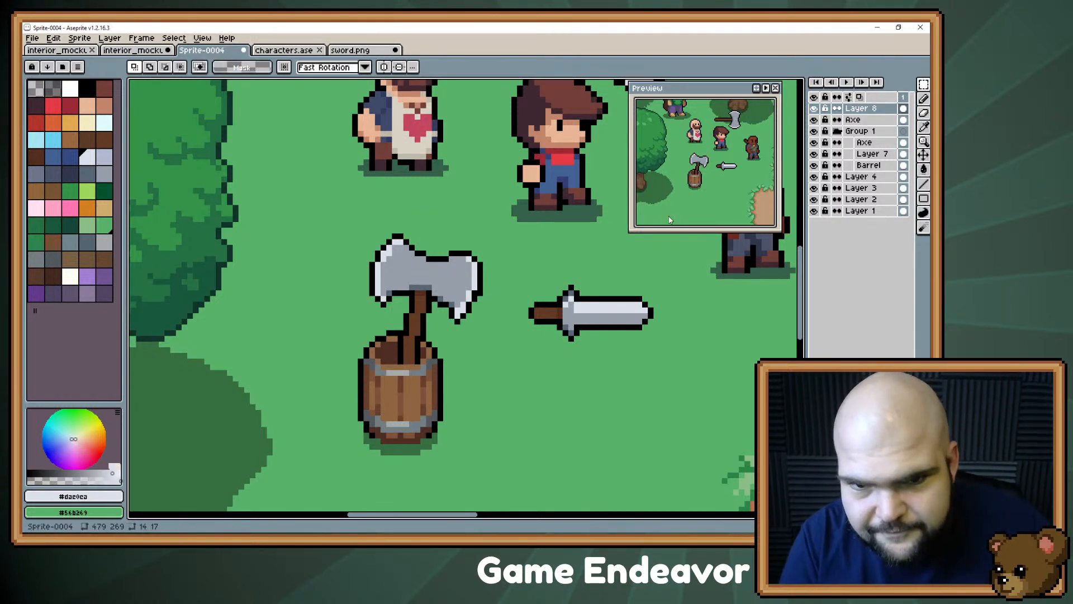
{"action": "left_click", "coordinate": [865, 120]}
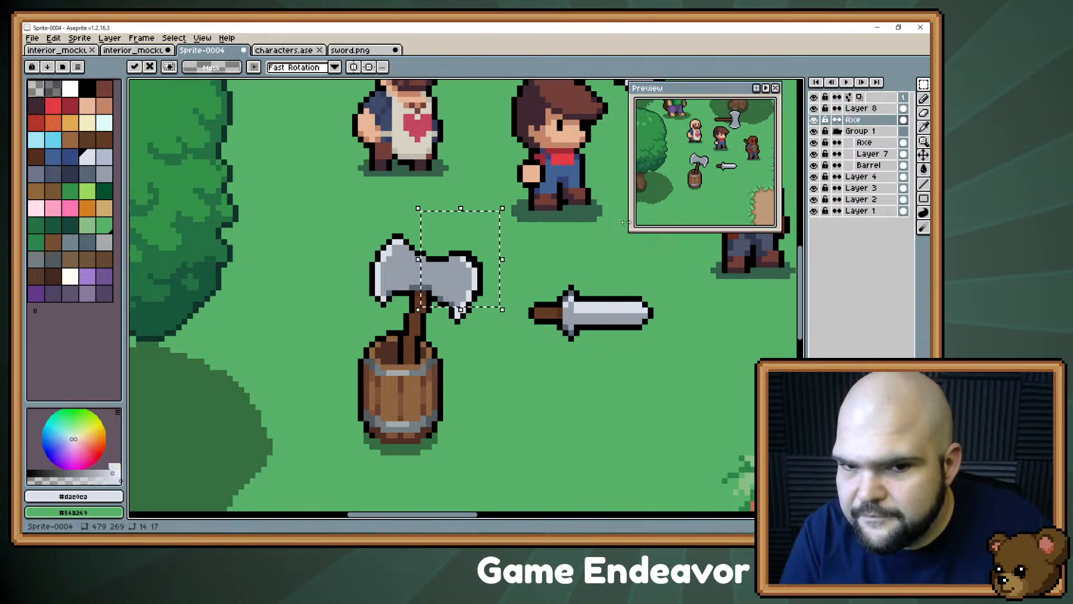
{"action": "key", "text": "b"}
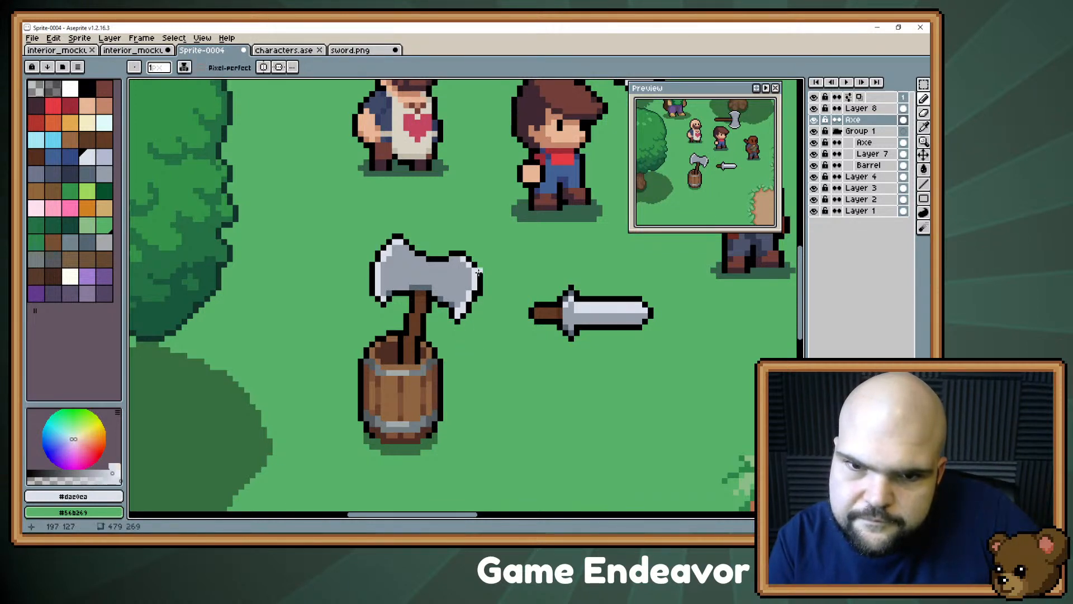
{"action": "left_click_drag", "start_coordinate": [454, 277], "coordinate": [483, 279]}
{"action": "key", "text": "b"}
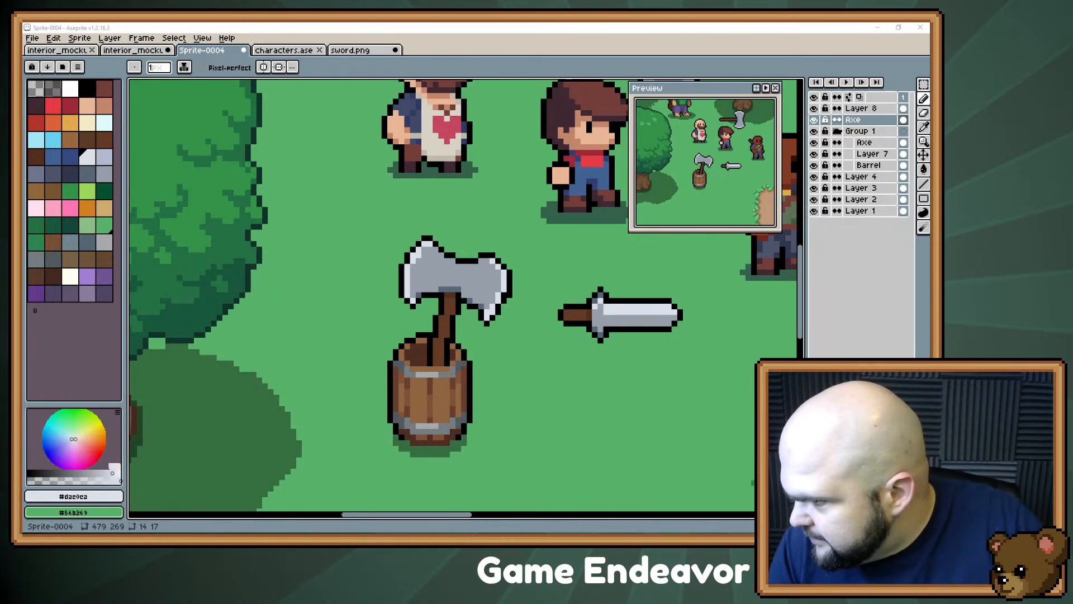
- Copy the entire spear canvas from spear.png and try pasting it onto the active Axe layer in Sprite-0004
{"action": "scroll", "coordinate": [503, 291], "scroll_direction": "up", "scroll_amount": 4}
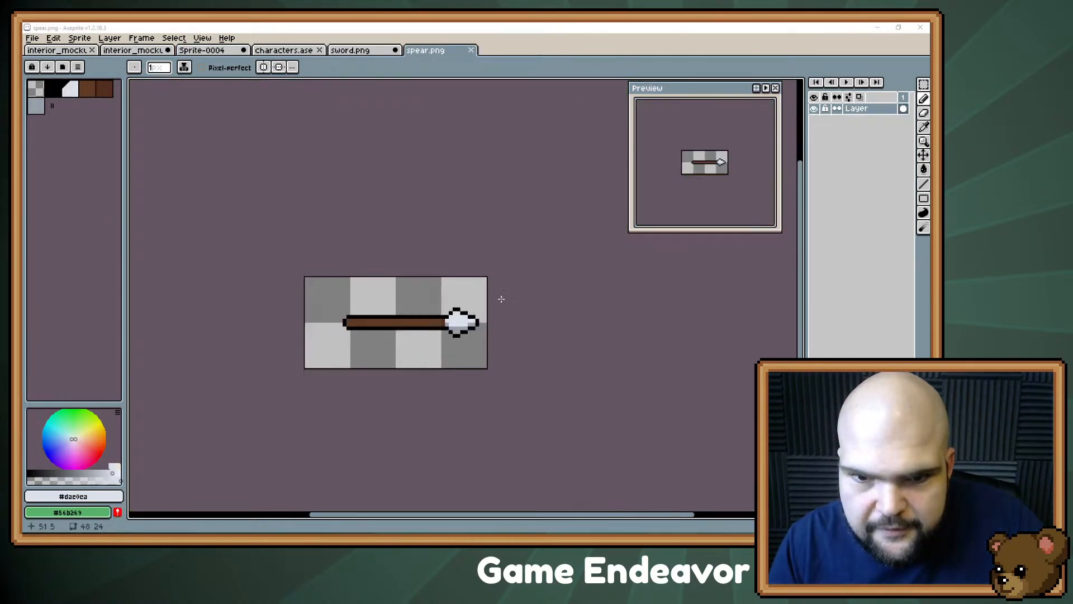
{"action": "left_click_drag", "start_coordinate": [403, 230], "coordinate": [443, 262]}
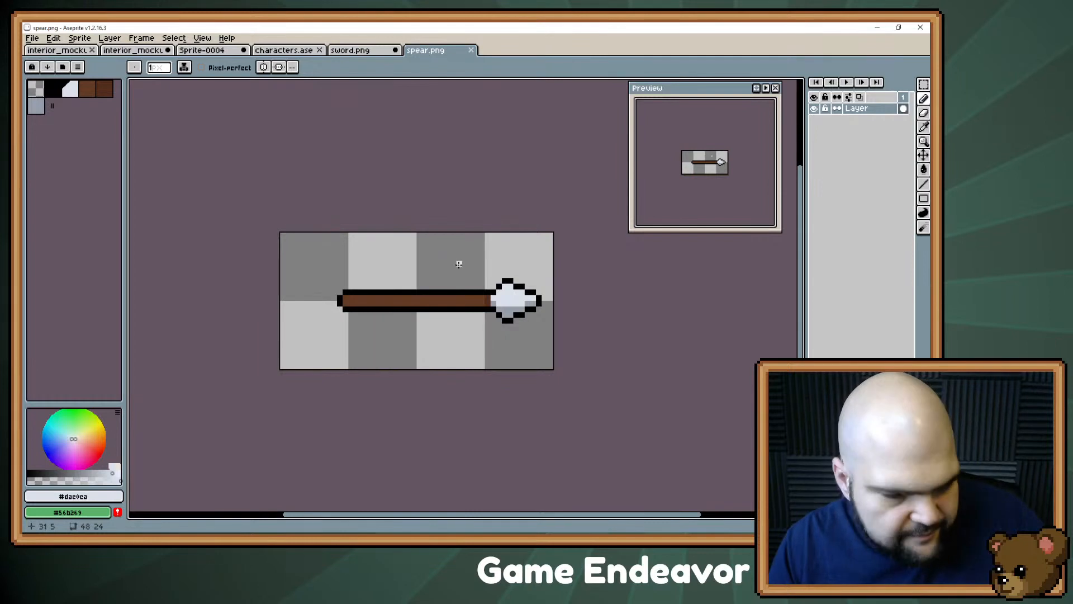
{"action": "key", "text": "ctrl+a"}
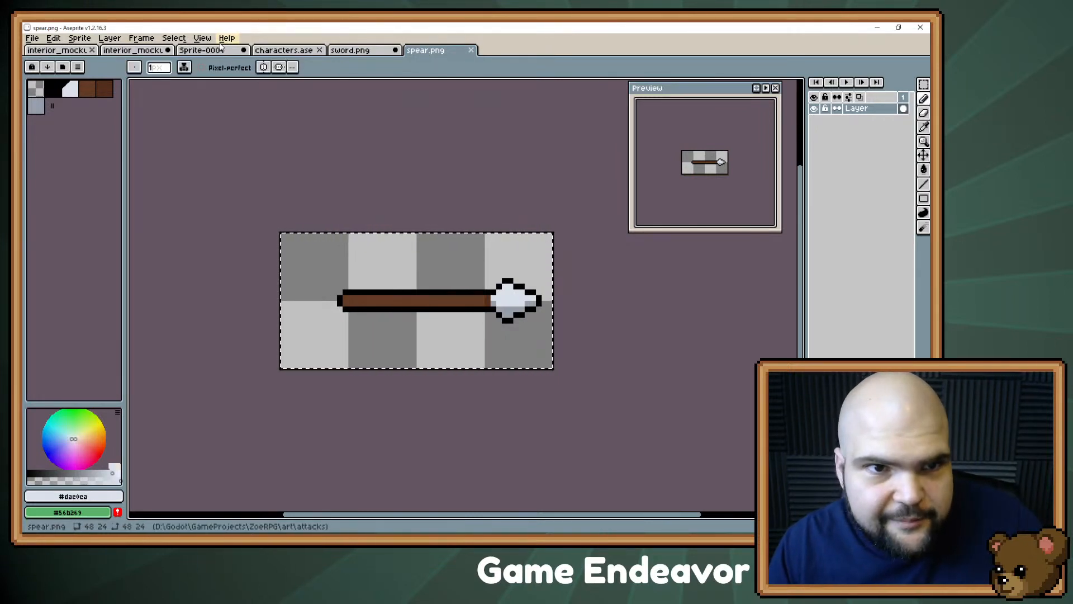
{"action": "left_click", "coordinate": [221, 49]}
{"action": "key", "text": "ctrl+v"}
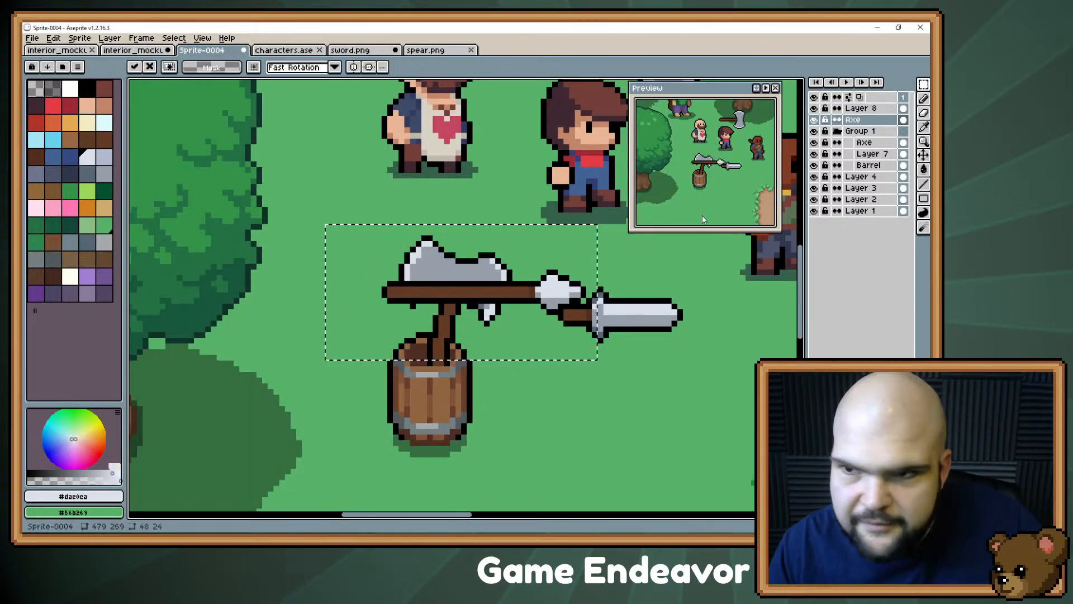
{"action": "key", "text": "Escape"}
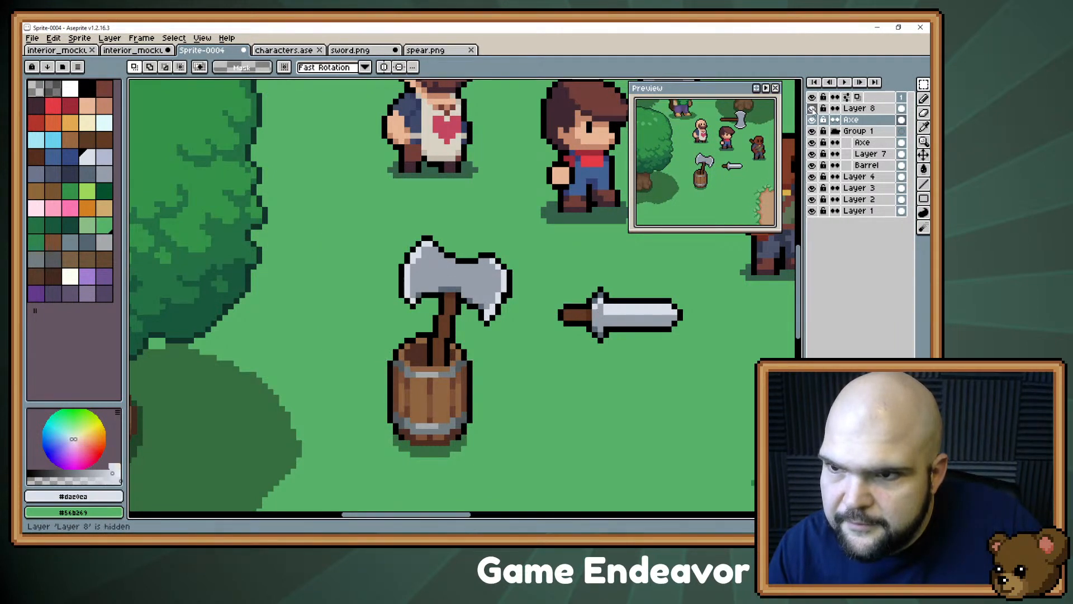
- Toggle the visibility of Barrel, Layer 7, both Axe layers and Layer 8 to identify what each one holds
{"action": "left_click", "coordinate": [812, 165]}
{"action": "left_click", "coordinate": [811, 165]}
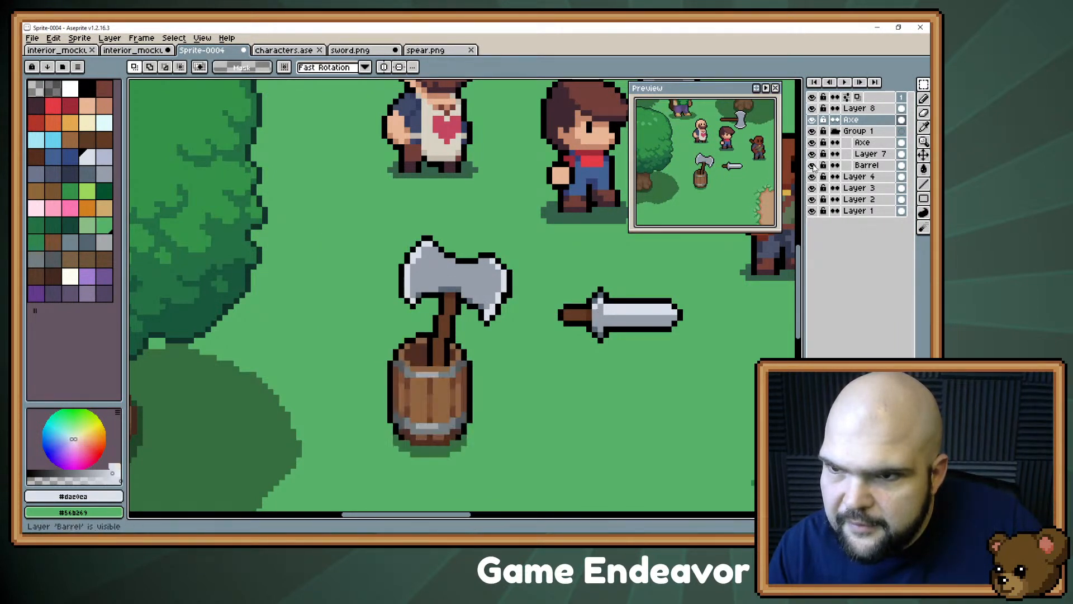
{"action": "left_click", "coordinate": [812, 154]}
{"action": "left_click", "coordinate": [812, 154]}
{"action": "left_click", "coordinate": [812, 143]}
{"action": "left_click", "coordinate": [812, 143]}
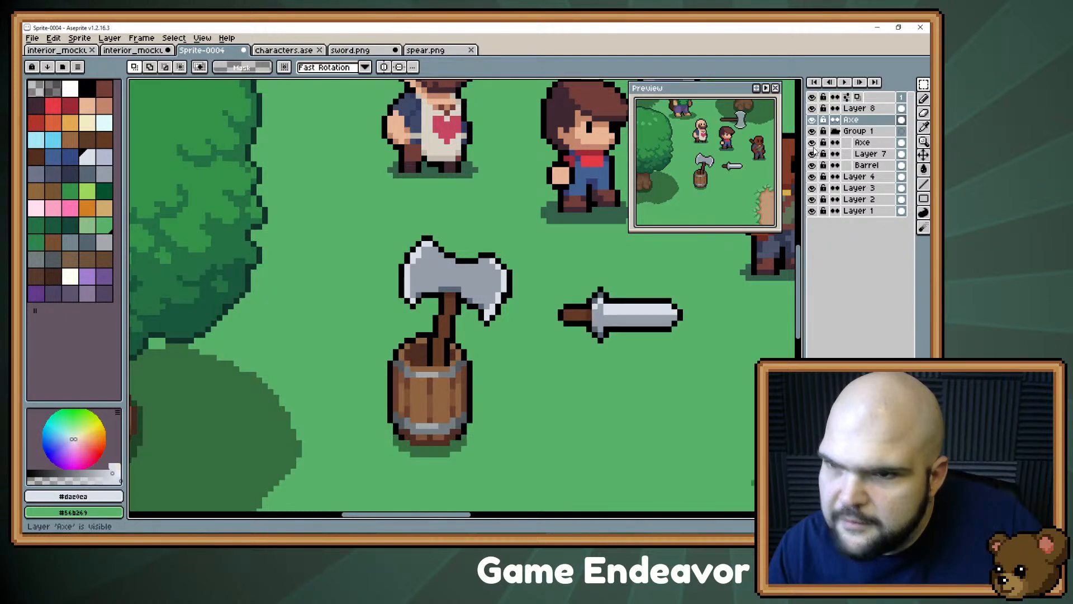
{"action": "left_click", "coordinate": [812, 109]}
{"action": "left_click", "coordinate": [812, 109]}
{"action": "left_click", "coordinate": [812, 119]}
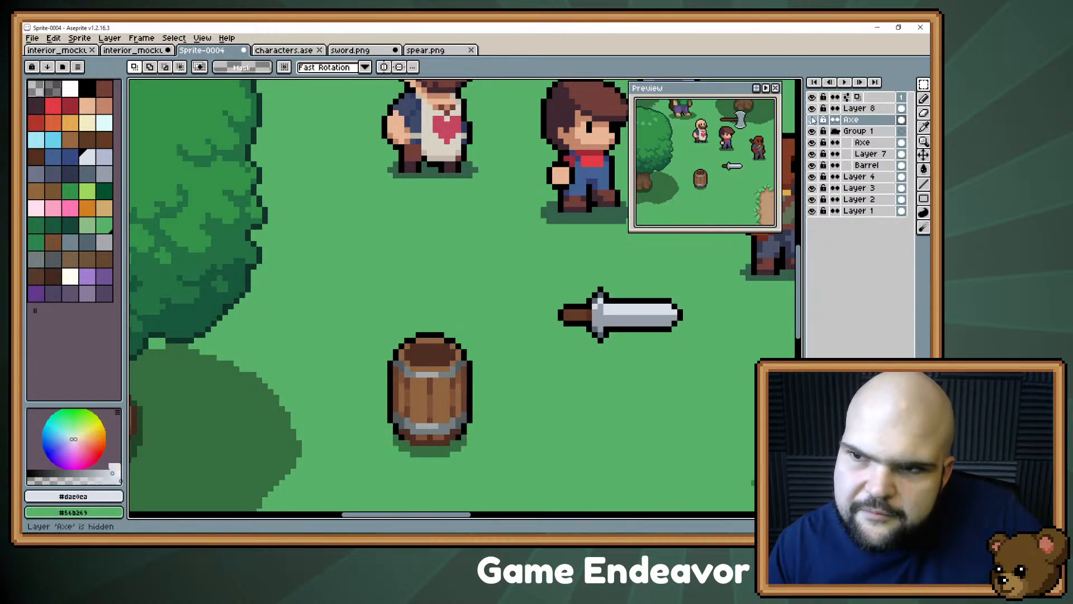
{"action": "left_click", "coordinate": [812, 119]}
- Rearrange the Axe layers so that one sits inside Group 1 between Layer 7 and Barrel
{"action": "left_click", "coordinate": [869, 123]}
{"action": "mouse_move", "coordinate": [870, 125]}
{"action": "left_mouse_down"}
{"action": "mouse_move", "coordinate": [871, 161]}
{"action": "mouse_move", "coordinate": [870, 115]}
{"action": "left_mouse_up"}
{"action": "left_click", "coordinate": [872, 152]}
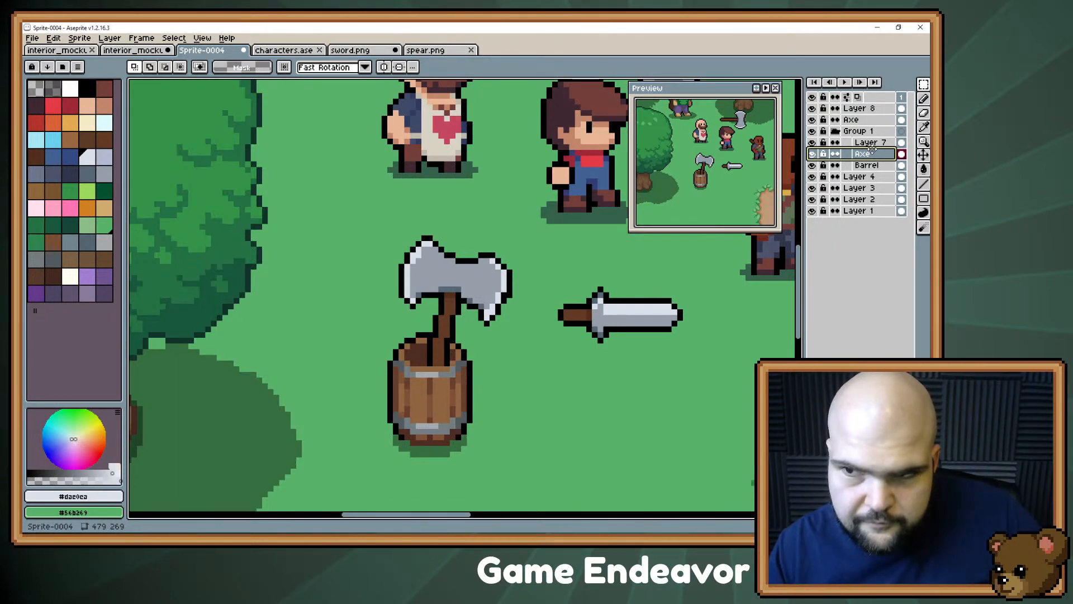
- Add a new layer above the grouped Axe layer, paste the spear onto it, and move the spear over the barrel axe
{"action": "key", "text": "shift+n"}
{"action": "scroll", "coordinate": [501, 267], "scroll_direction": "down", "scroll_amount": 2}
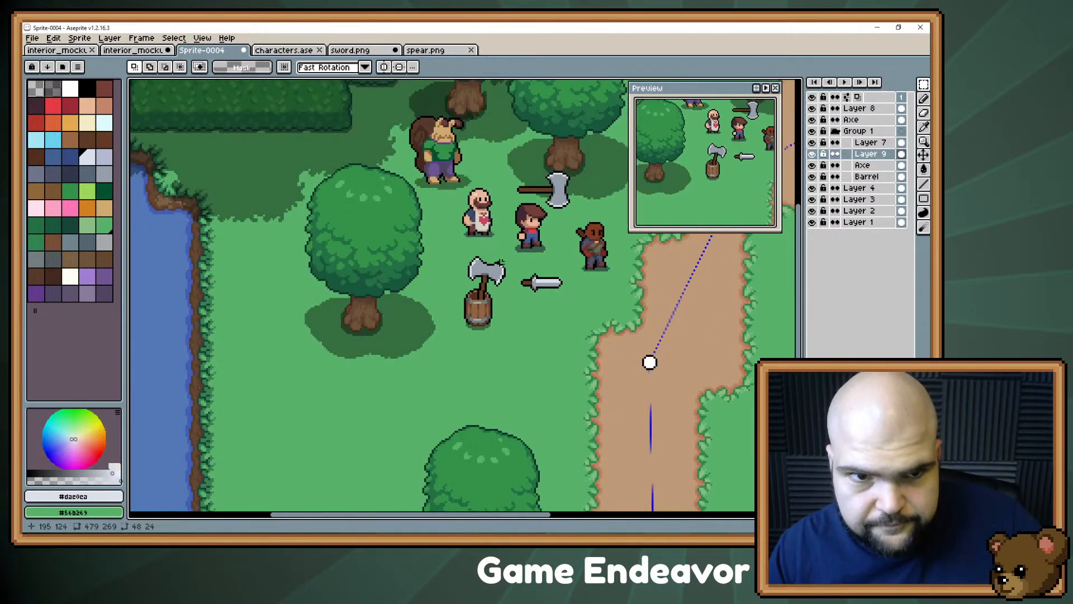
{"action": "scroll", "coordinate": [500, 261], "scroll_direction": "down", "scroll_amount": 2}
{"action": "scroll", "coordinate": [414, 213], "scroll_direction": "up", "scroll_amount": 2}
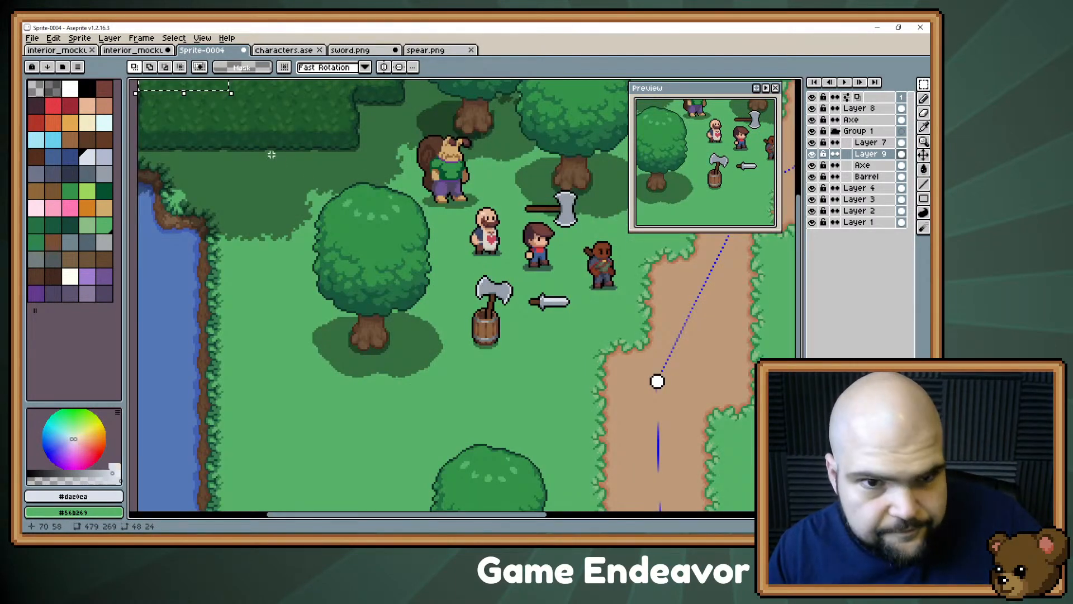
{"action": "key", "text": "ctrl+v"}
{"action": "left_click_drag", "start_coordinate": [380, 222], "coordinate": [505, 314]}
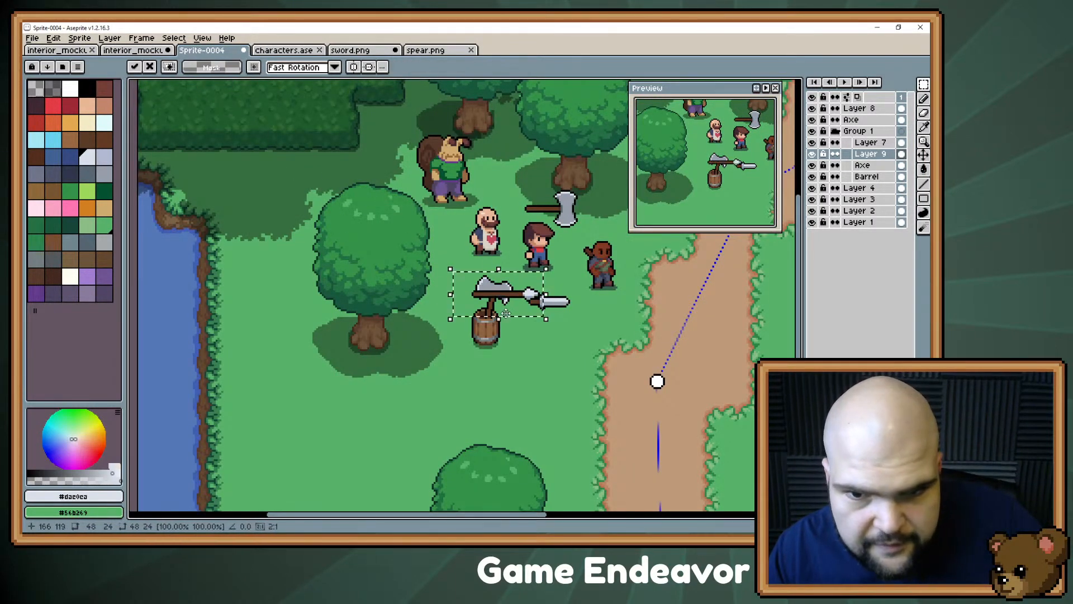
- Rotate the pasted spear to 99.2° so its head points up, and place its shaft over the barrel's opening
{"action": "scroll", "coordinate": [506, 315], "scroll_direction": "up", "scroll_amount": 2}
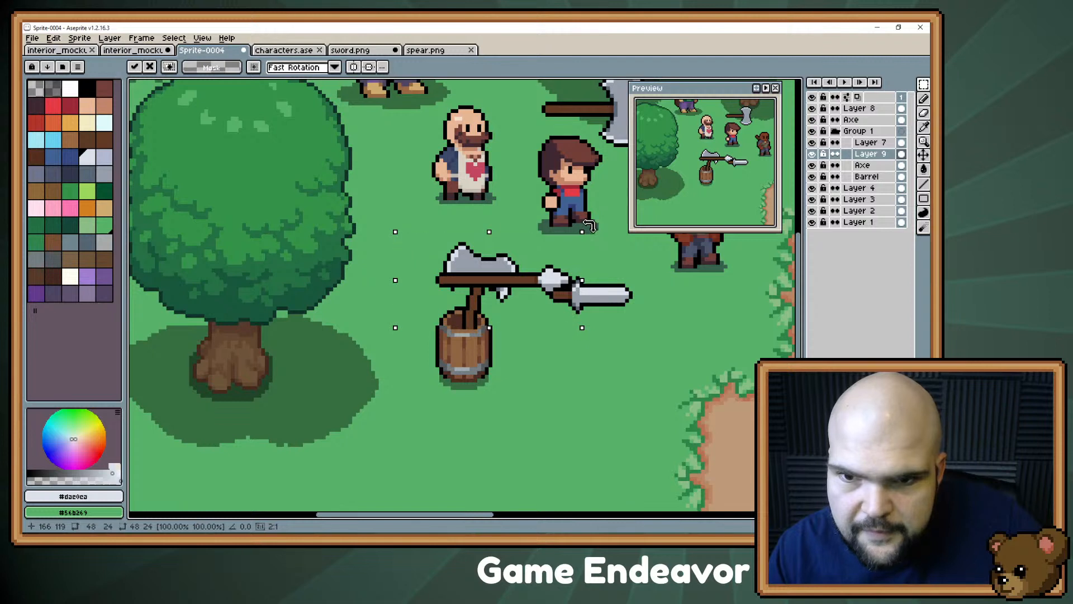
{"action": "left_click_drag", "start_coordinate": [589, 227], "coordinate": [406, 178]}
{"action": "left_click_drag", "start_coordinate": [464, 252], "coordinate": [429, 280]}
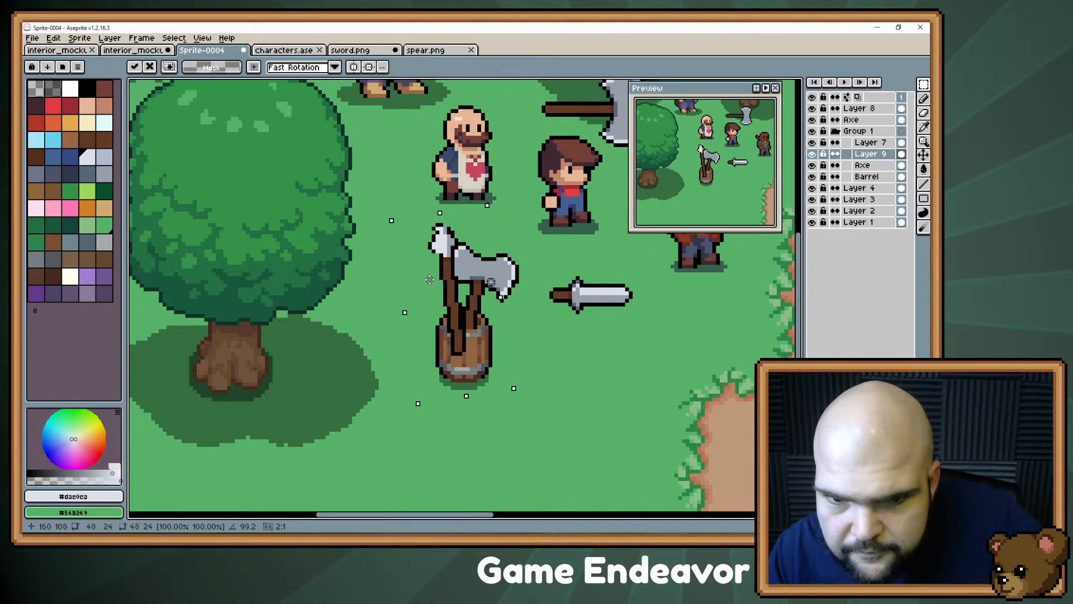
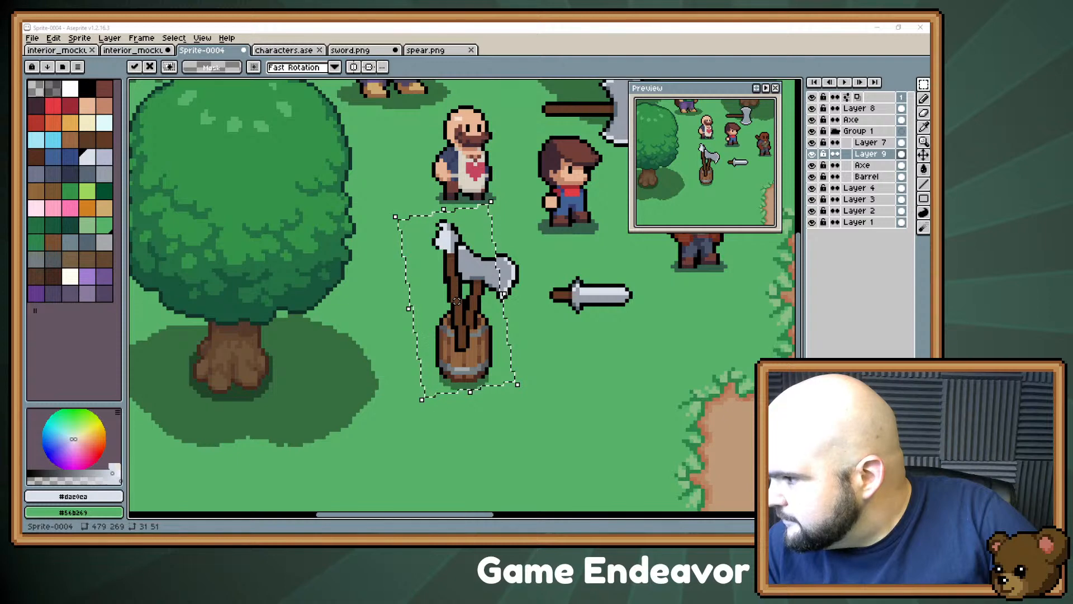
- View the jester costume photo in the browser window, and minimize that window
{"action": "left_click_drag", "start_coordinate": [24, 73], "coordinate": [354, 85]}
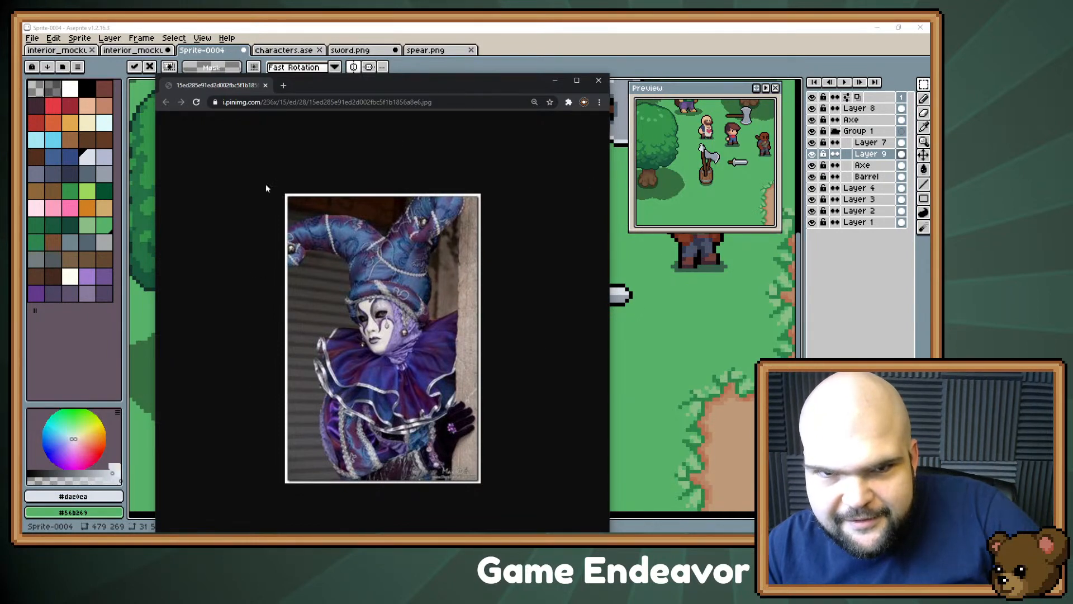
{"action": "left_click", "coordinate": [554, 80]}
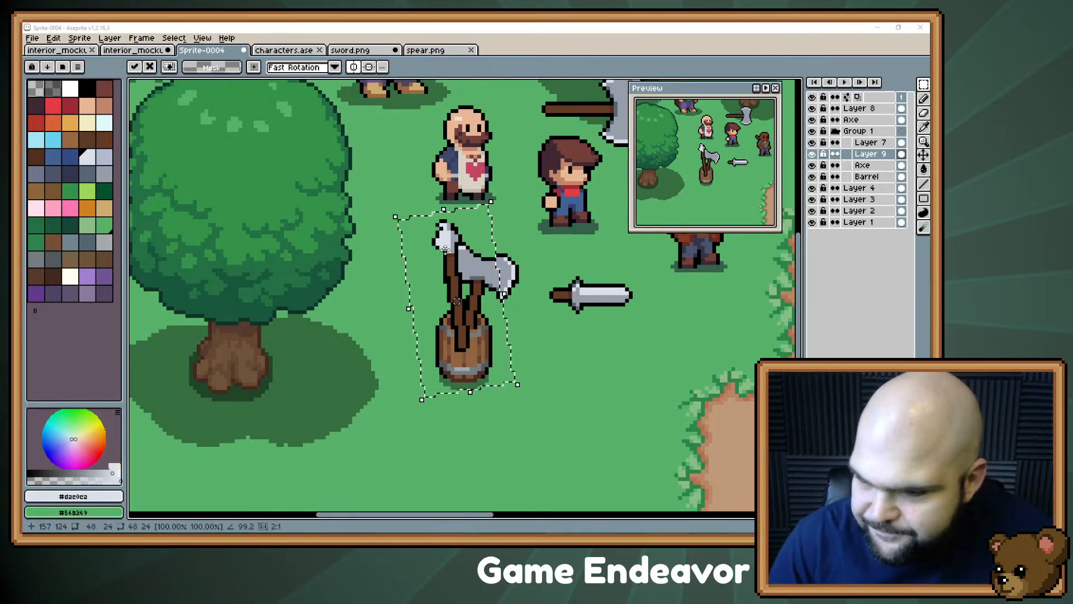
- Apply the rotated spear's placement beside the axe in the barrel and clear the selection
{"action": "scroll", "coordinate": [445, 295], "scroll_direction": "up", "scroll_amount": 2}
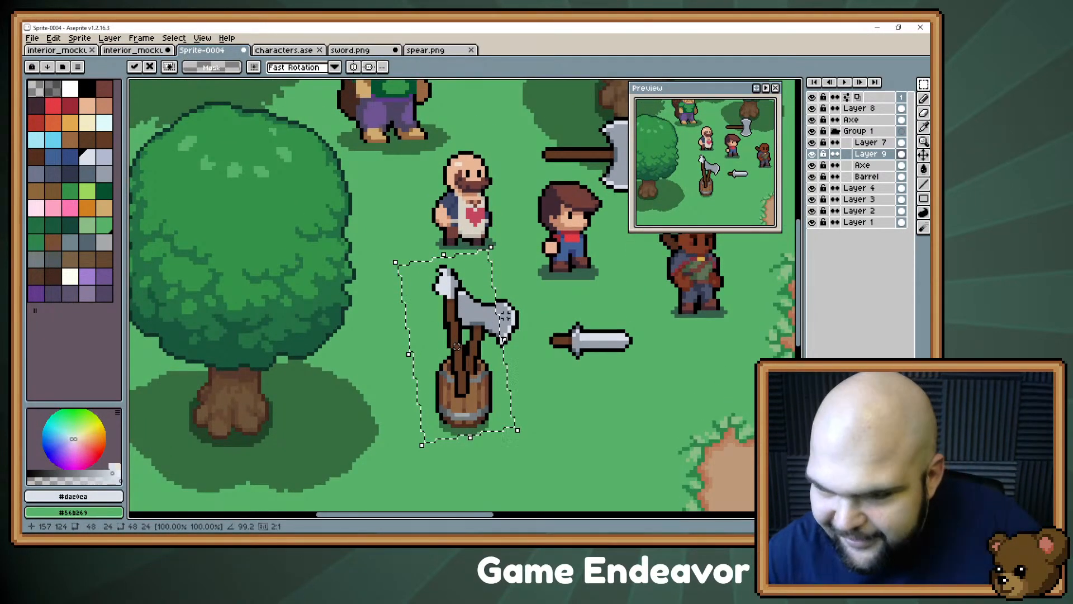
{"action": "scroll", "coordinate": [456, 337], "scroll_direction": "right", "scroll_amount": 1}
{"action": "scroll", "coordinate": [456, 337], "scroll_direction": "down", "scroll_amount": 2}
{"action": "scroll", "coordinate": [377, 304], "scroll_direction": "up", "scroll_amount": 4}
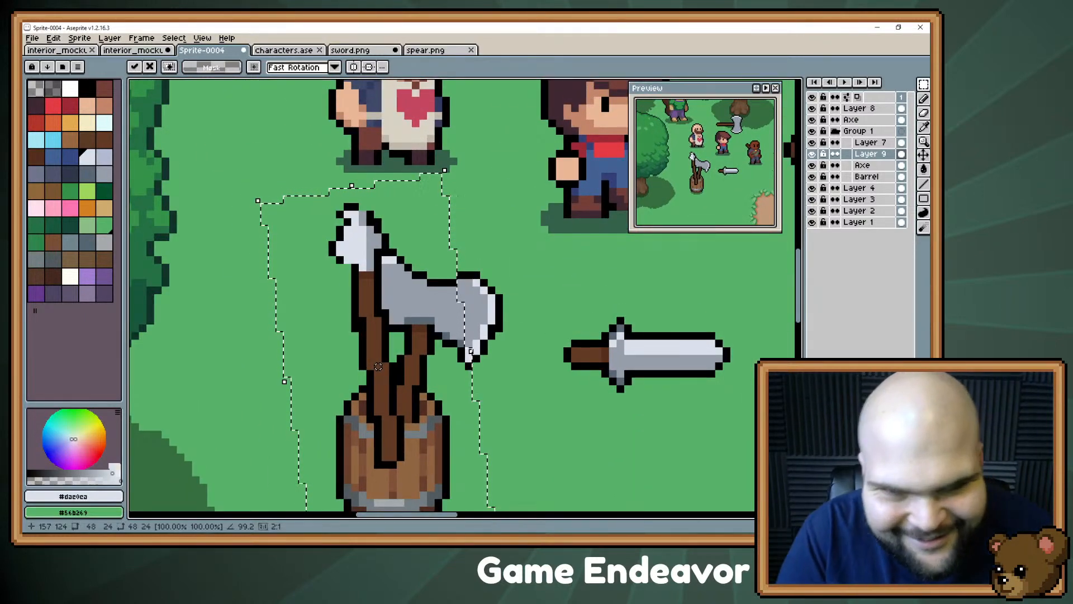
{"action": "key", "text": "Return"}
{"action": "key", "text": "ctrl+d"}
- Fill the stray black pixel on the spearhead's upper left edge with light gray #dae0ea and clean up its black outline
{"action": "key", "text": "b"}
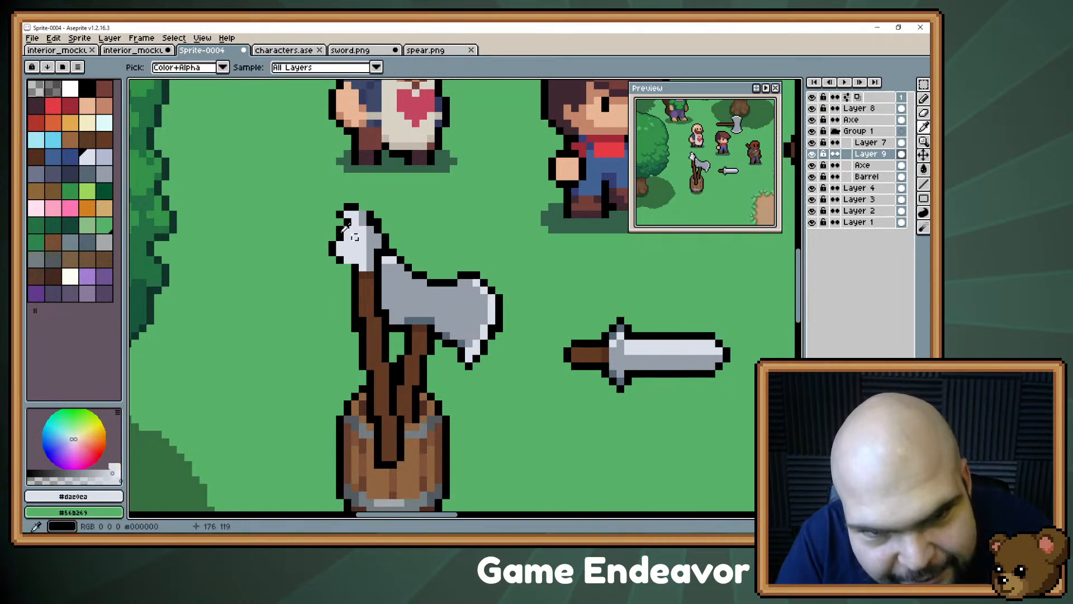
{"action": "left_click", "coordinate": [342, 223], "text": "alt"}
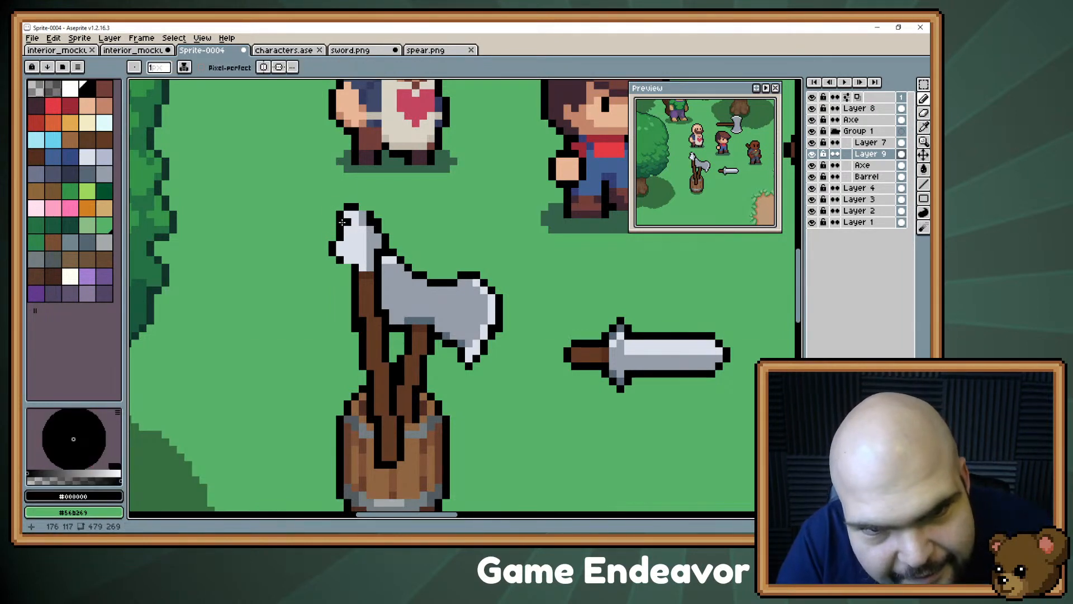
{"action": "left_click", "coordinate": [342, 232], "text": "alt"}
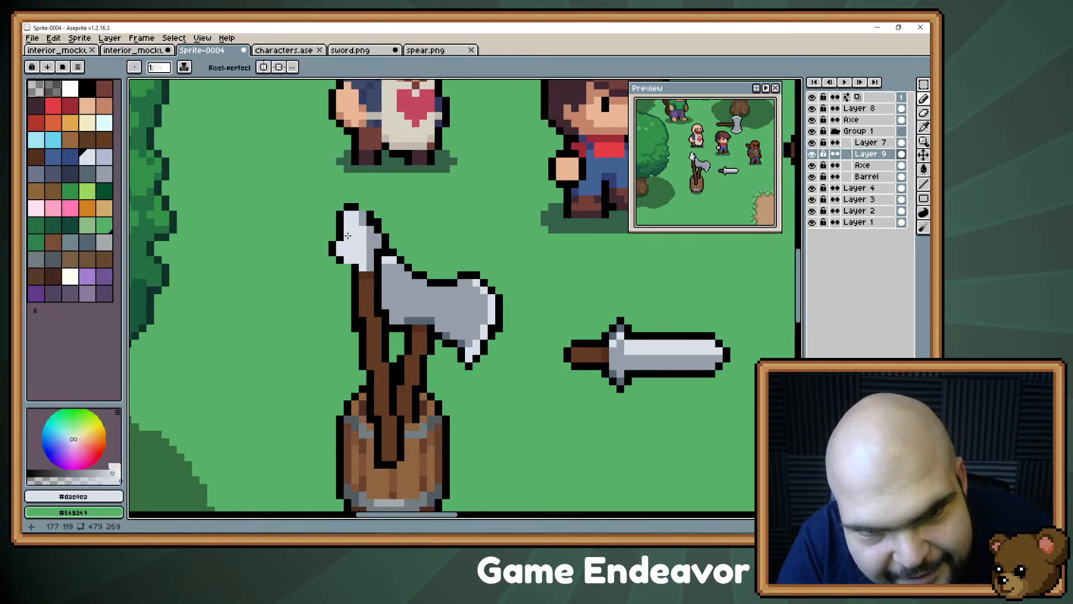
{"action": "left_click", "coordinate": [334, 240], "text": "alt"}
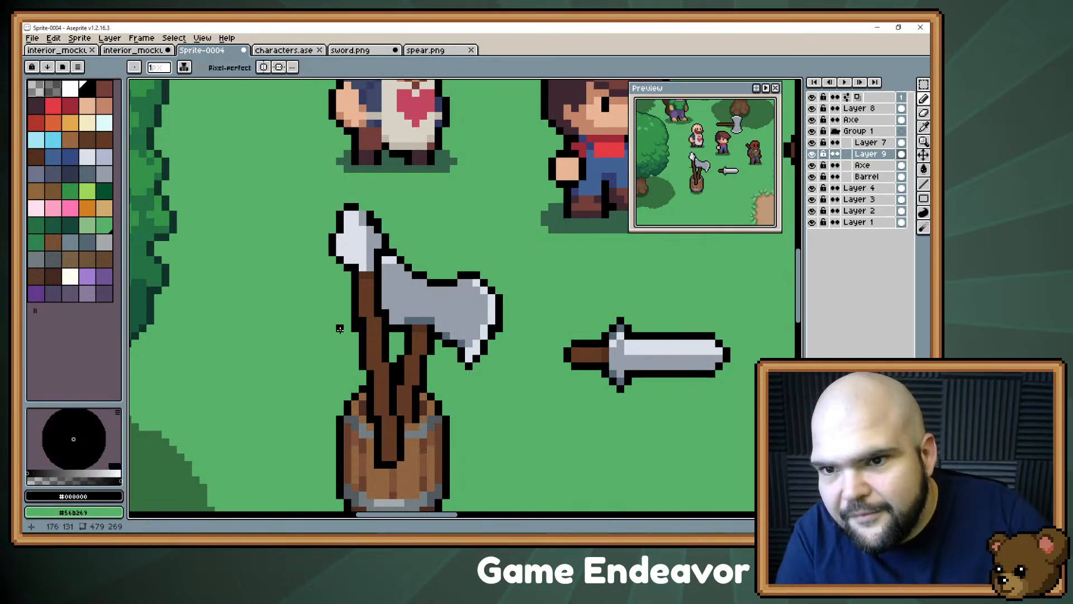
- Refine the spearhead's right side with gray #959eaa and extend its tip upward into a light gray point with a black outline
{"action": "left_click", "coordinate": [372, 249], "text": "alt"}
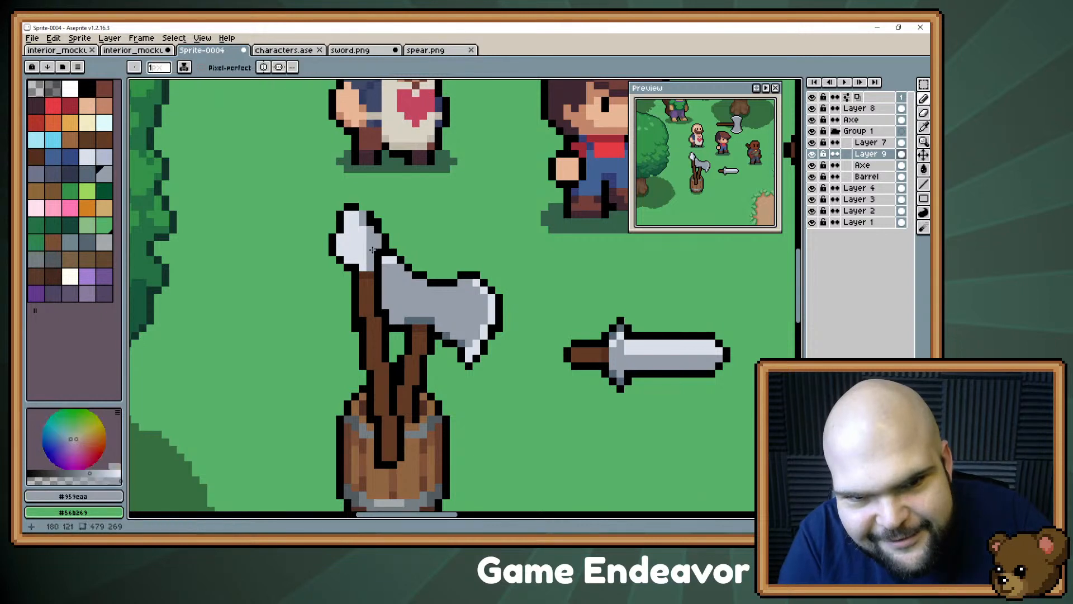
{"action": "left_click_drag", "start_coordinate": [354, 294], "coordinate": [345, 328]}
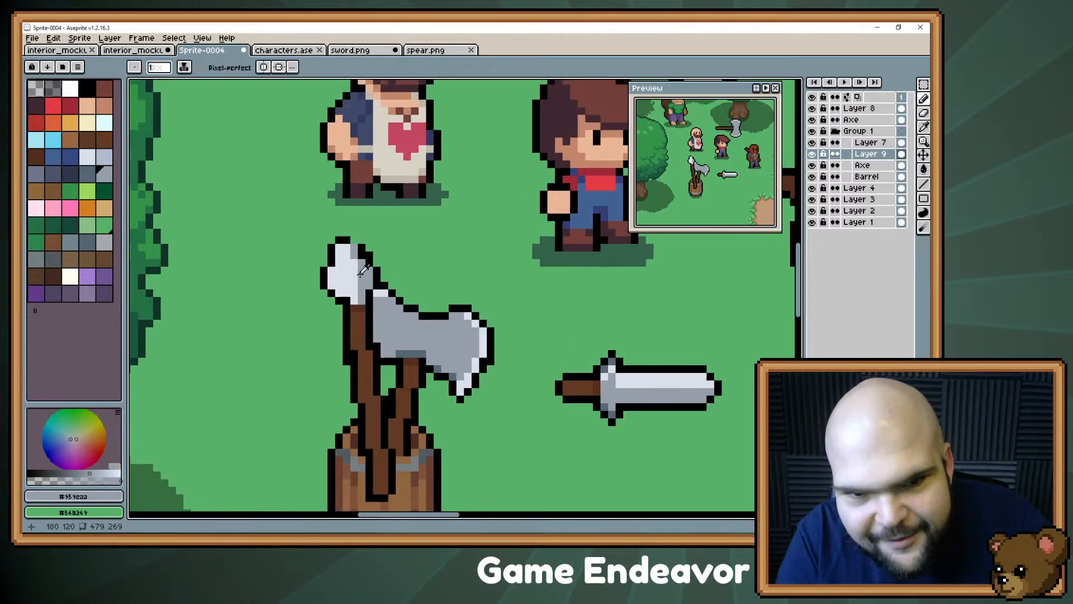
{"action": "left_click", "coordinate": [355, 240], "text": "alt"}
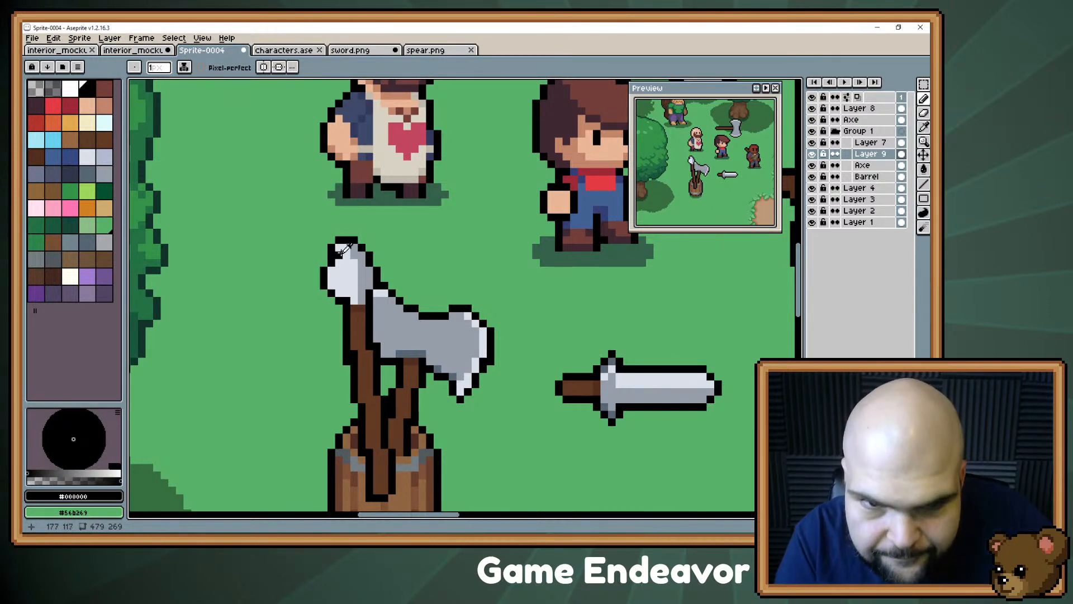
{"action": "left_click", "coordinate": [343, 252], "text": "alt"}
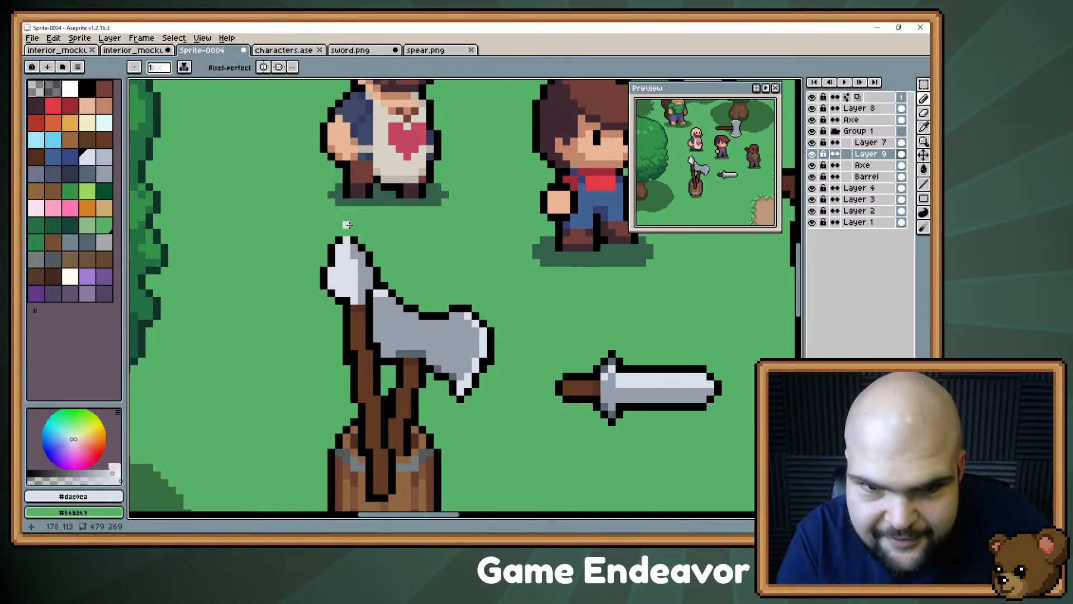
{"action": "left_click", "coordinate": [328, 266], "text": "alt"}
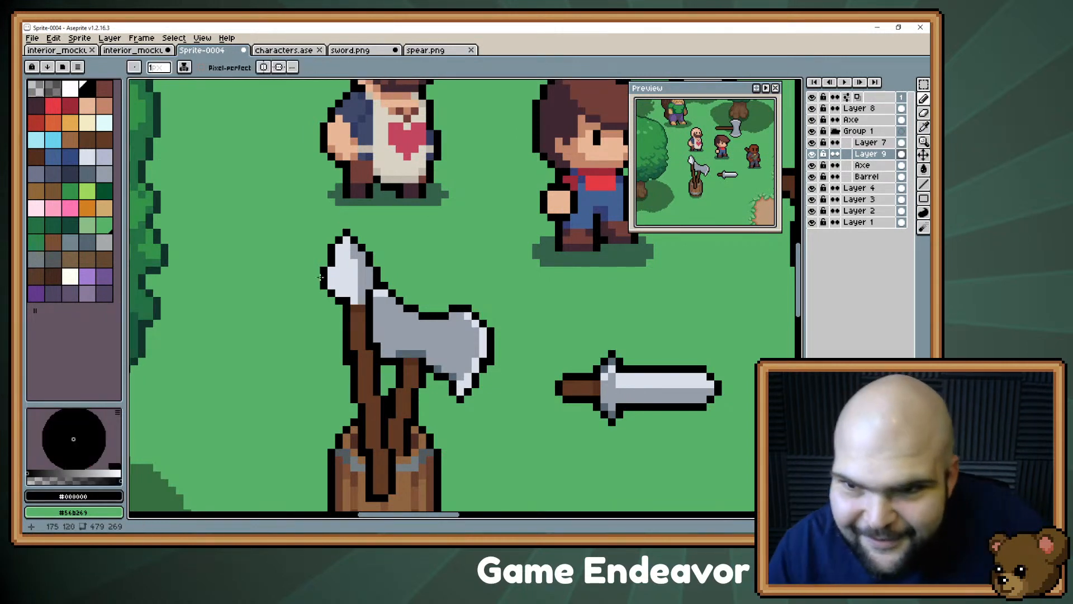
- Erase the part of the spear's shaft overlapping the barrel's front, and touch up the shaft with browns #613b24 and #532e1d
{"action": "mouse_move", "coordinate": [349, 300]}
{"action": "left_mouse_down"}
{"action": "mouse_move", "coordinate": [320, 260]}
{"action": "mouse_move", "coordinate": [292, 172]}
{"action": "mouse_move", "coordinate": [302, 168]}
{"action": "left_mouse_up"}
{"action": "key", "text": "e"}
{"action": "mouse_move", "coordinate": [322, 327]}
{"action": "left_mouse_down"}
{"action": "mouse_move", "coordinate": [340, 326]}
{"action": "mouse_move", "coordinate": [313, 334]}
{"action": "mouse_move", "coordinate": [323, 327]}
{"action": "left_mouse_up"}
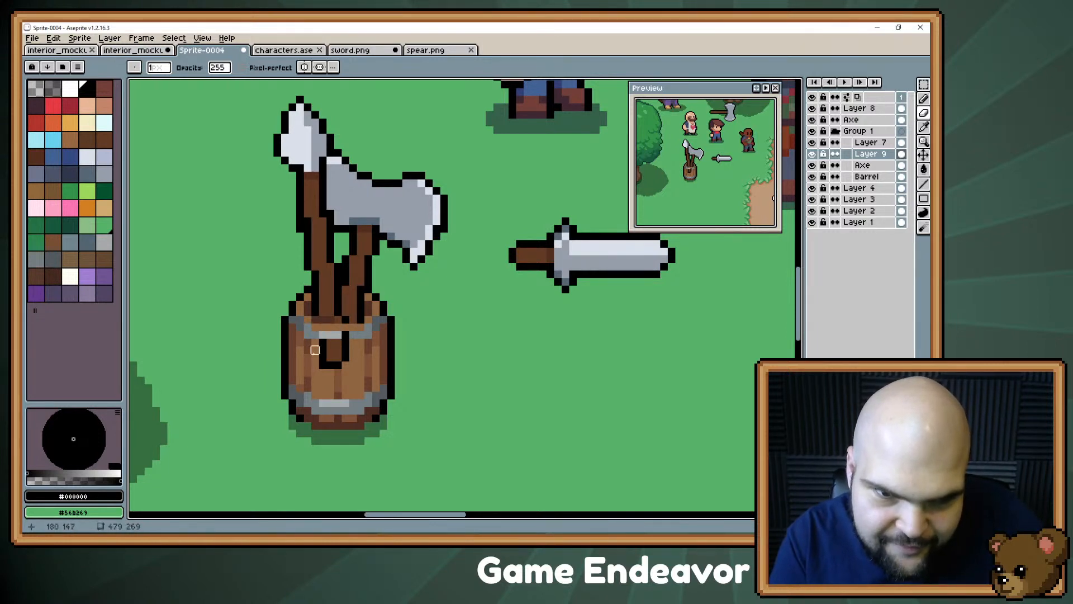
{"action": "key", "text": "b"}
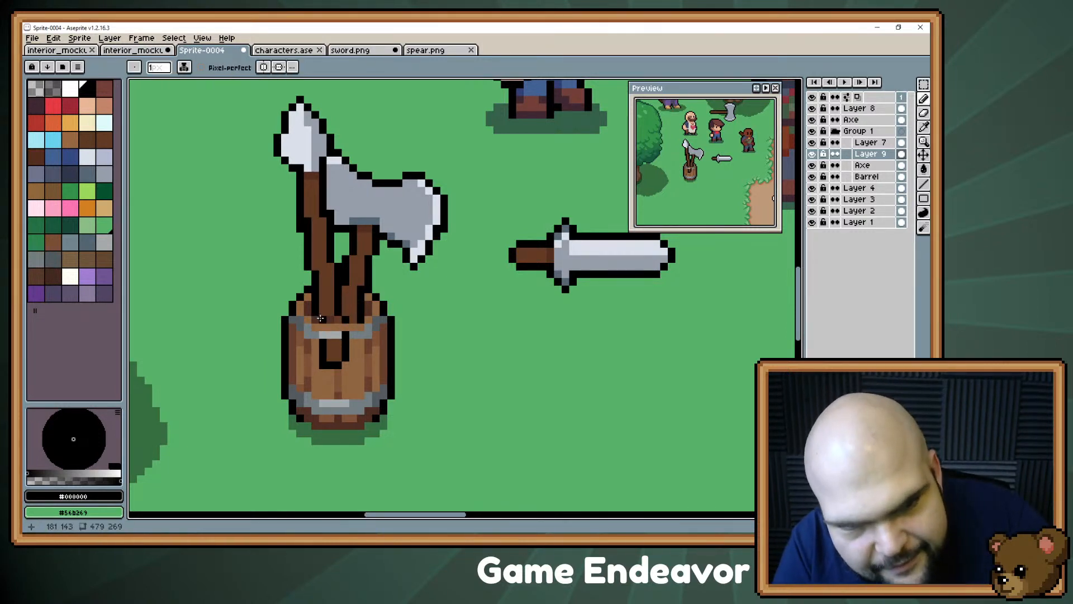
{"action": "left_click", "coordinate": [331, 314], "text": "alt"}
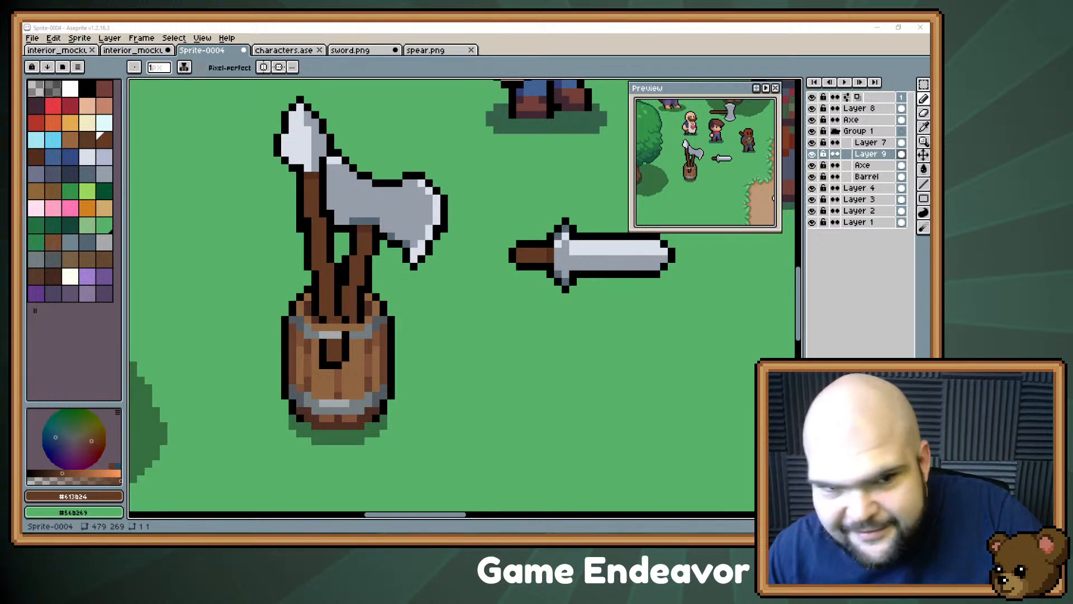
{"action": "left_click_drag", "start_coordinate": [529, 232], "coordinate": [576, 277]}
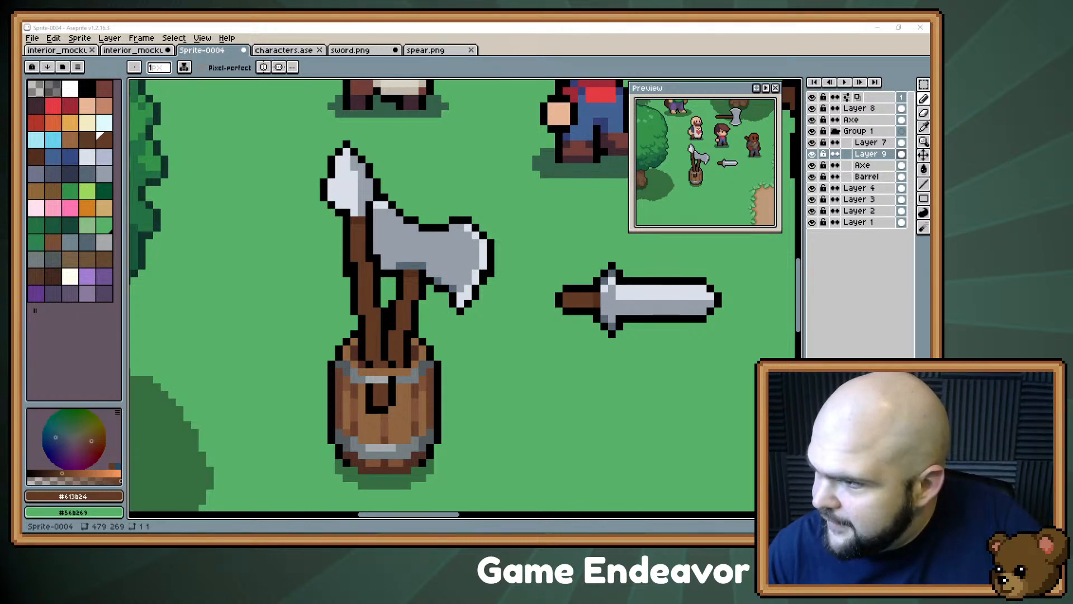
{"action": "mouse_move", "coordinate": [422, 366]}
{"action": "left_mouse_down"}
{"action": "mouse_move", "coordinate": [461, 376]}
{"action": "mouse_move", "coordinate": [431, 394]}
{"action": "mouse_move", "coordinate": [431, 419]}
{"action": "mouse_move", "coordinate": [408, 427]}
{"action": "left_mouse_up"}
{"action": "key", "text": "l"}
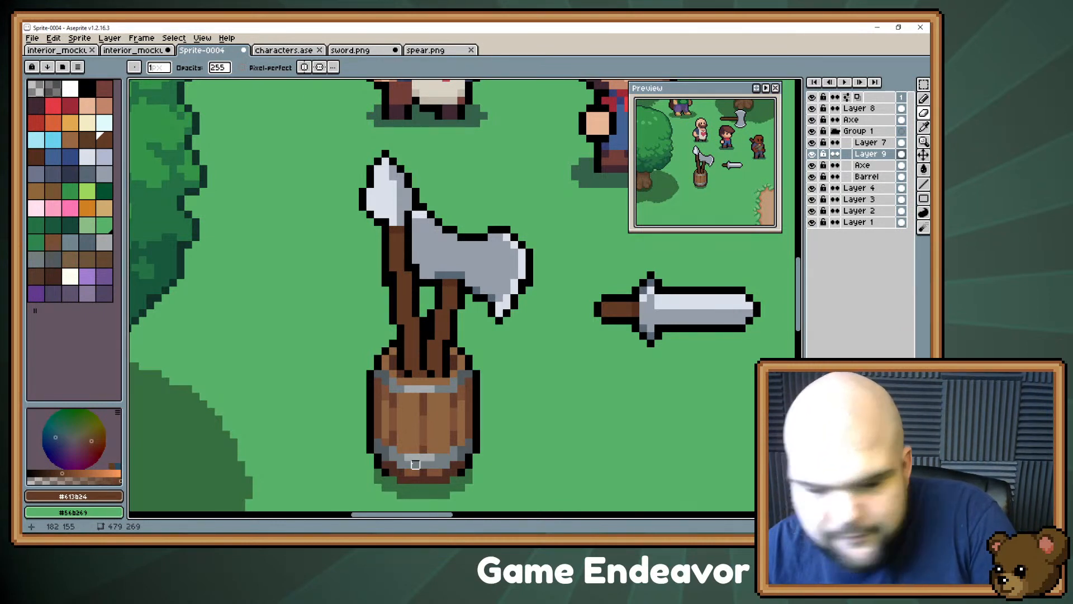
{"action": "left_click", "coordinate": [400, 226], "text": "alt"}
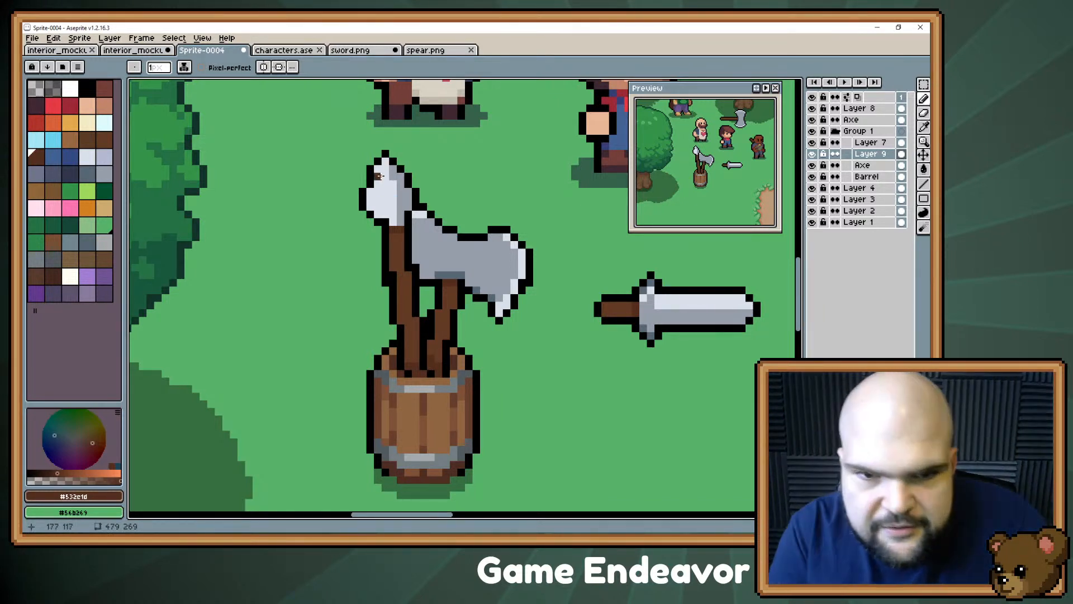
{"action": "left_click", "coordinate": [397, 277], "text": "alt"}
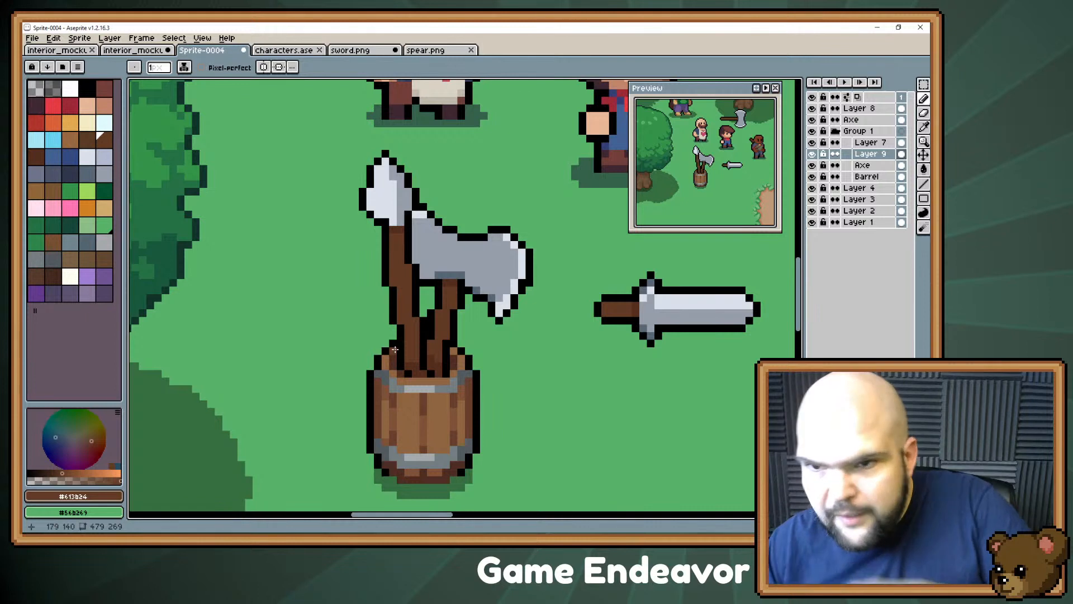
- On the Axe layer, shade the blade beside the spear with dark gray #566776
{"action": "left_click", "coordinate": [441, 275], "text": "alt"}
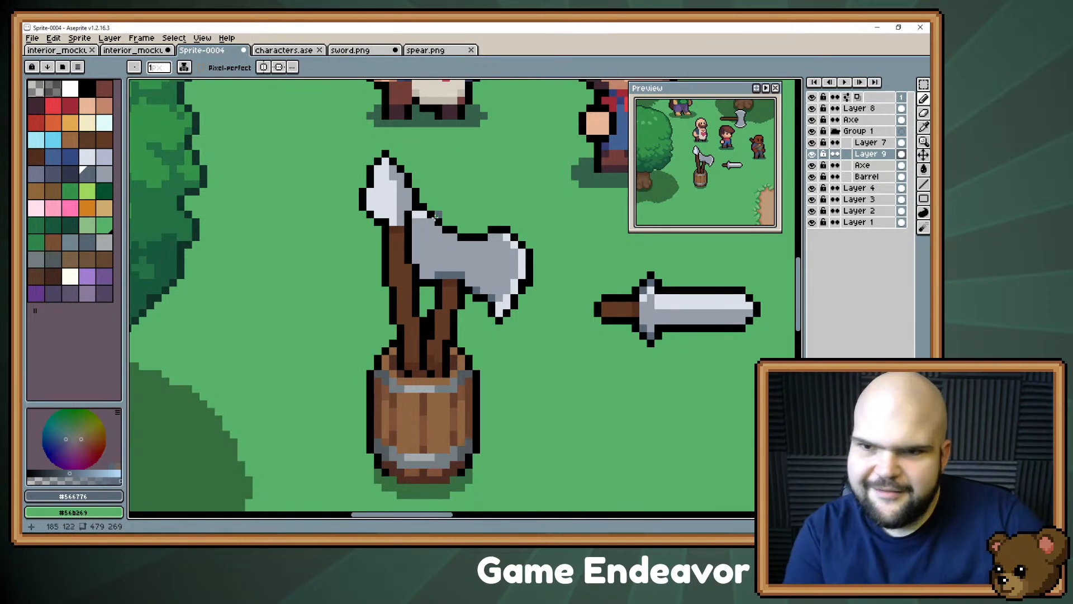
{"action": "left_click", "coordinate": [812, 155]}
{"action": "left_click", "coordinate": [812, 155]}
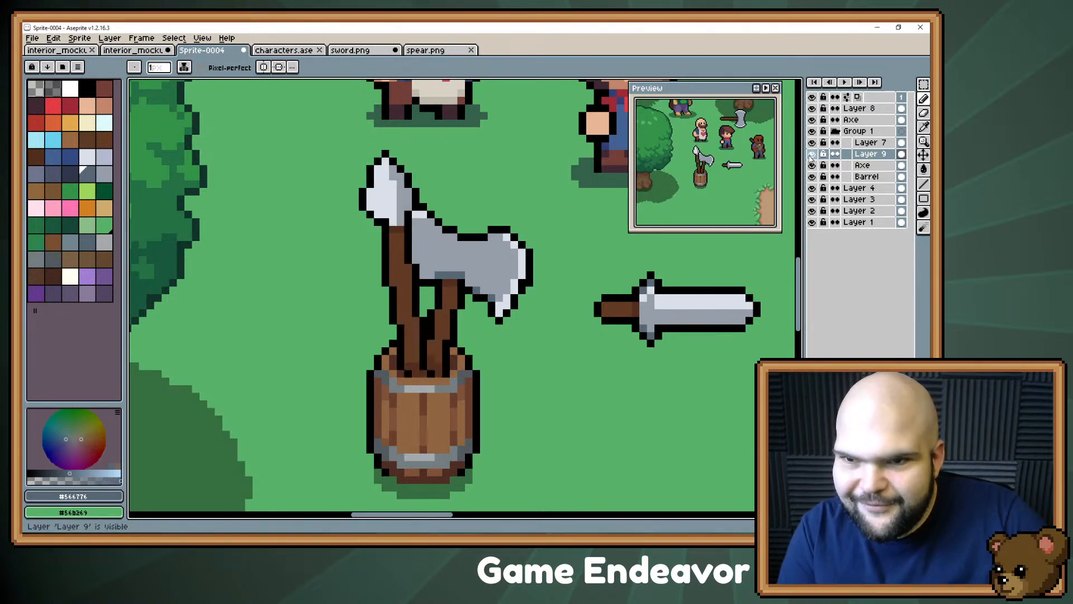
{"action": "key", "text": "i"}
{"action": "key", "text": "v"}
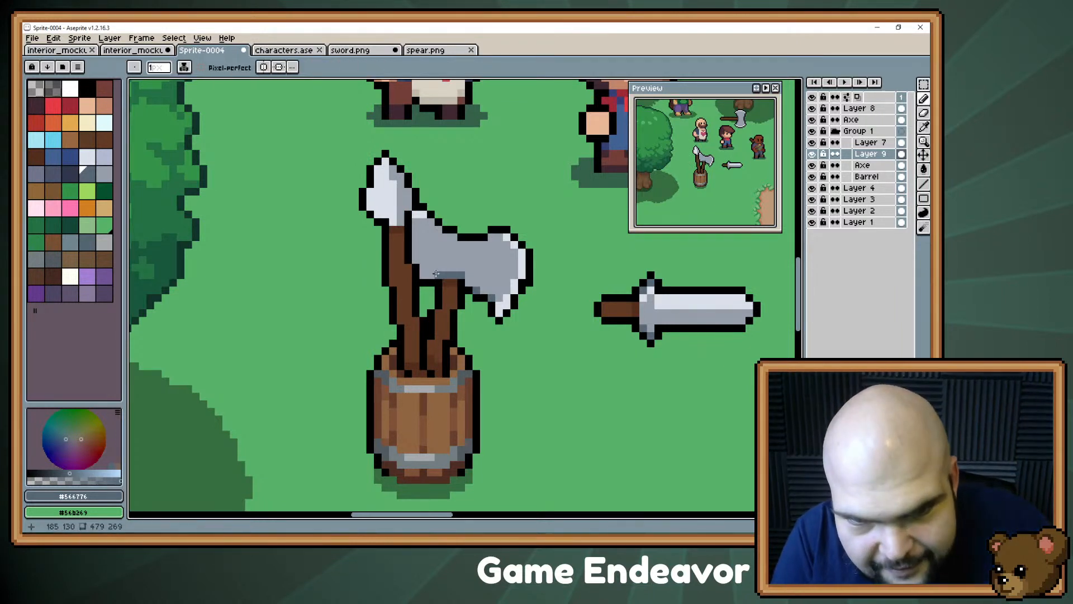
{"action": "key", "text": "ctrl"}
{"action": "left_click", "coordinate": [522, 263], "text": "ctrl"}
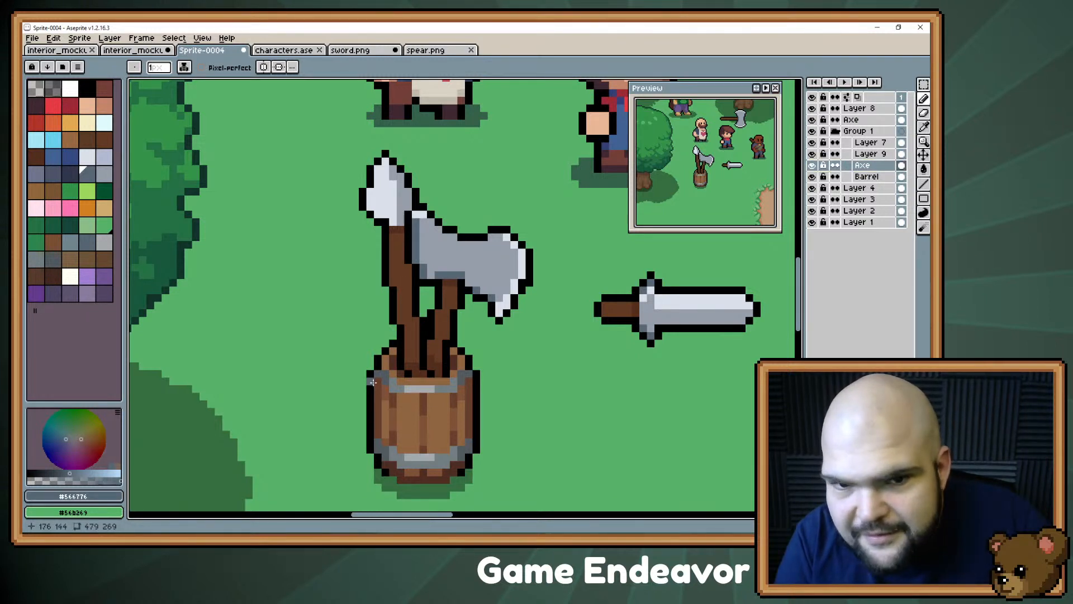
- Hide and show the Axe layer to check how the weapons overlap, and sample the dark brown inside the barrel
{"action": "left_click", "coordinate": [811, 165]}
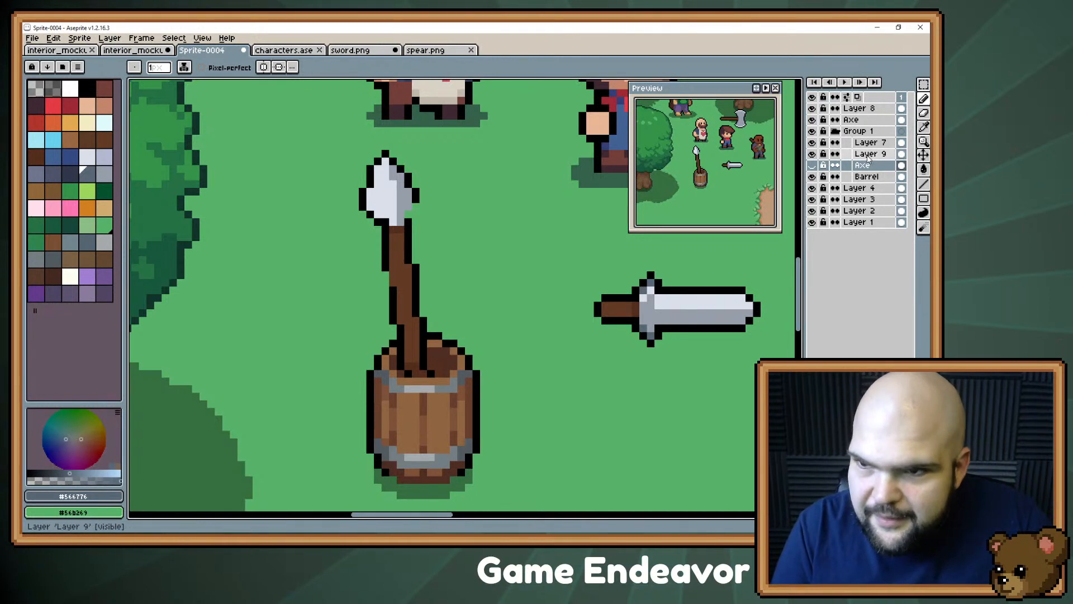
{"action": "left_click", "coordinate": [811, 166]}
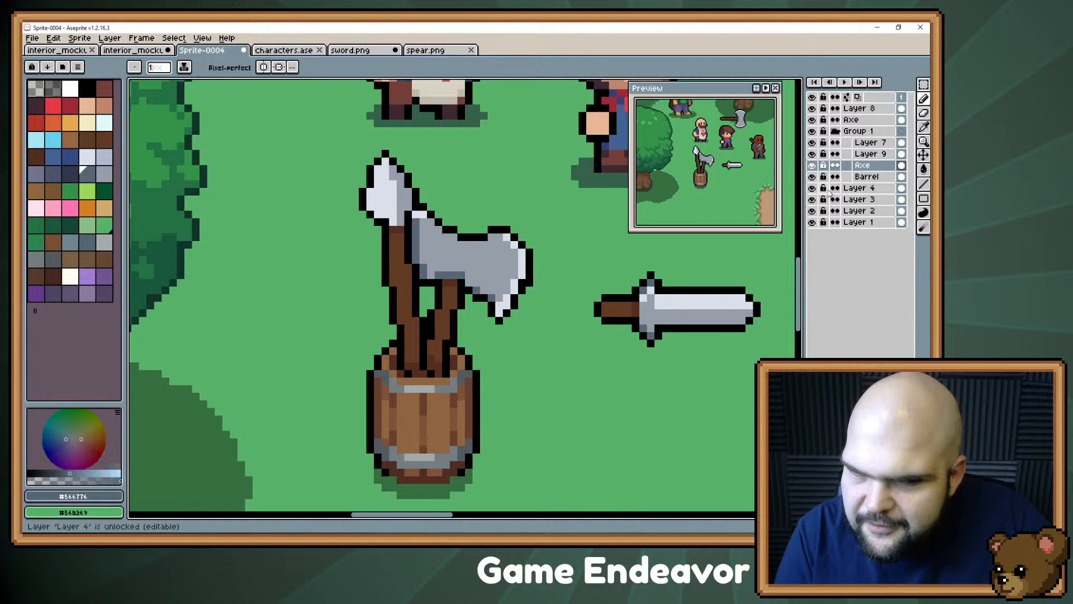
{"action": "left_click", "coordinate": [431, 363], "text": "alt"}
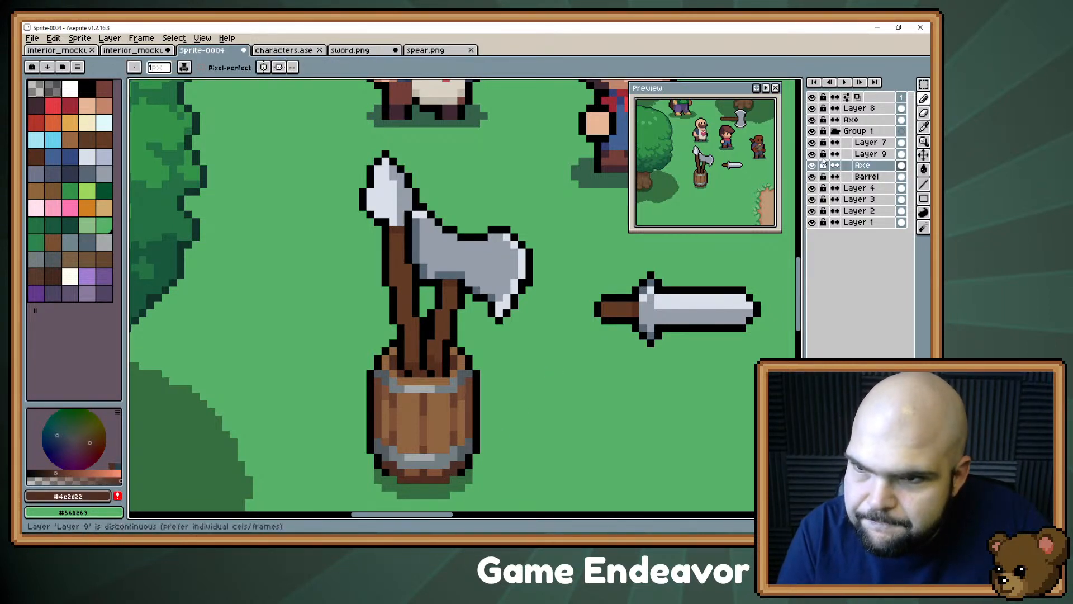
- Rename Layer 9, which holds the spear, to "Spear"
{"action": "left_click", "coordinate": [861, 155]}
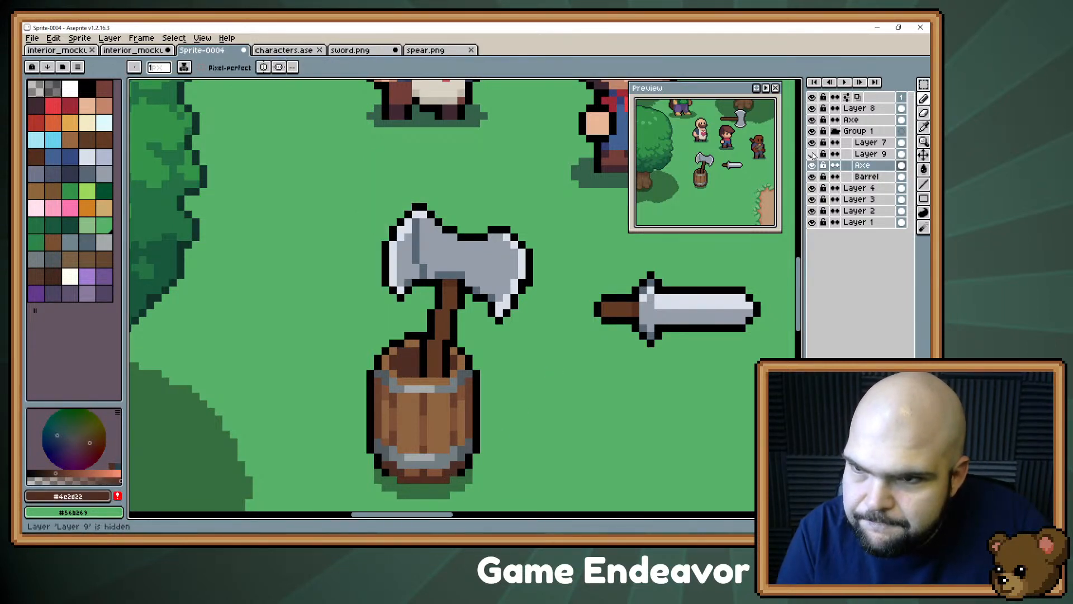
{"action": "double_click", "coordinate": [863, 154]}
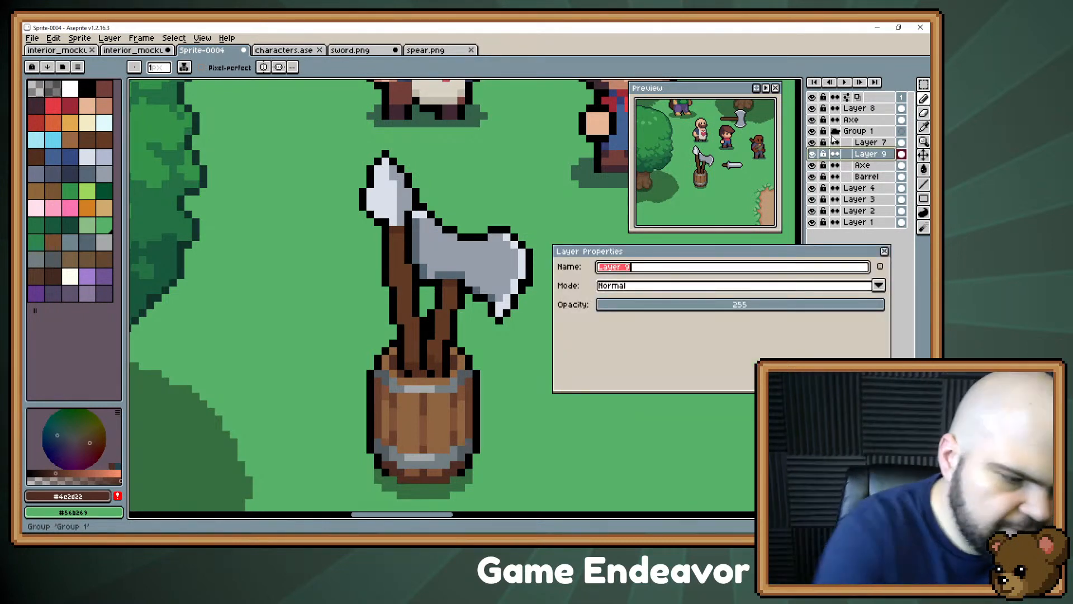
{"action": "type", "text": "Spea"}
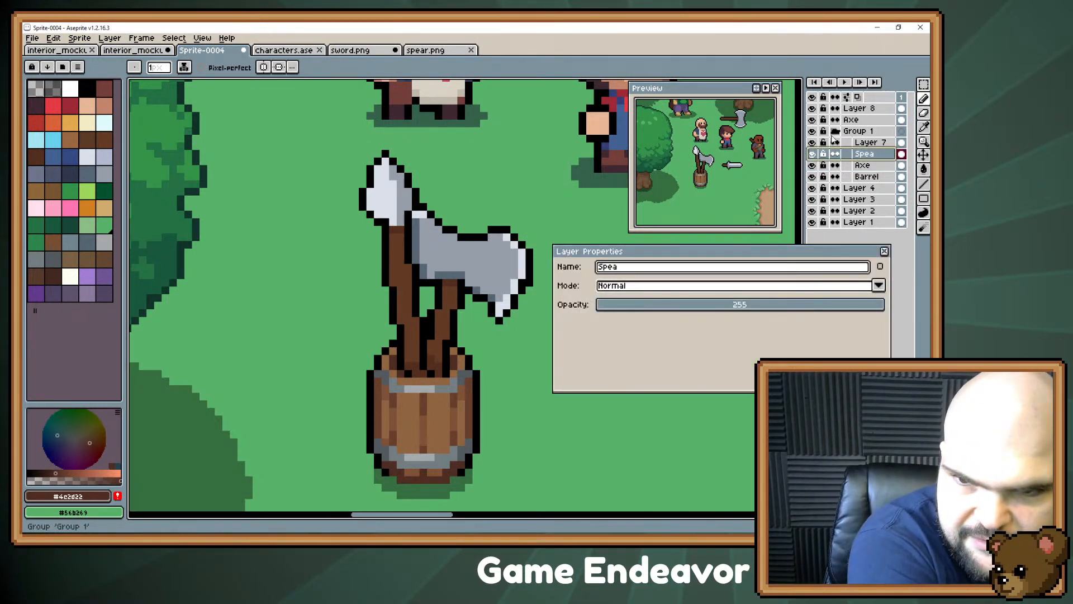
{"action": "type", "text": "r"}
{"action": "key", "text": "Return"}
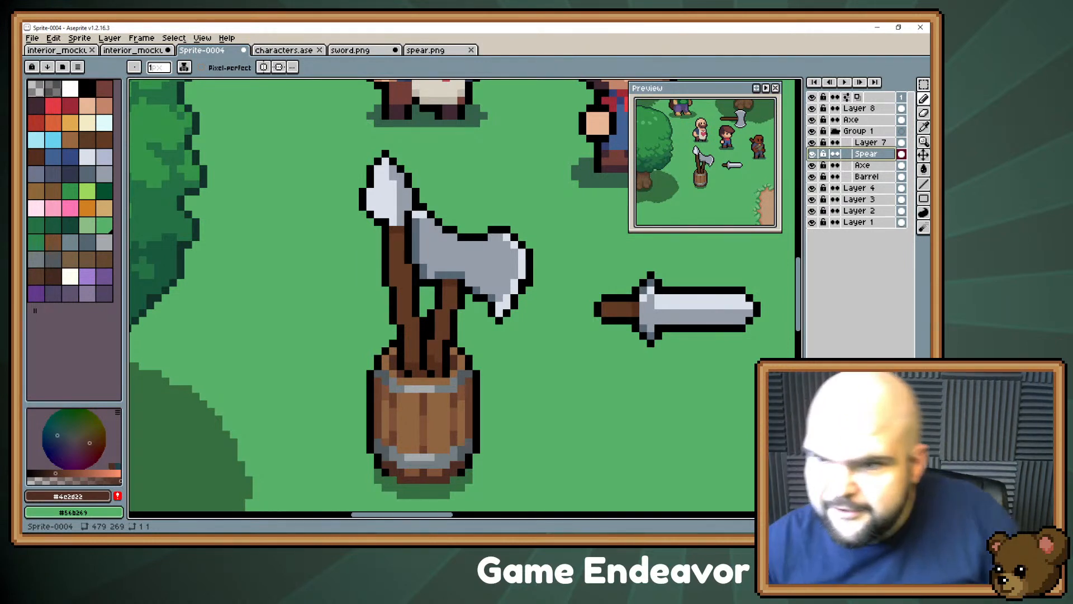
- Move the grouped Axe layer above the Spear layer, and paint over the dark strip on the axe blade with gray #959eaa
{"action": "left_click", "coordinate": [869, 167]}
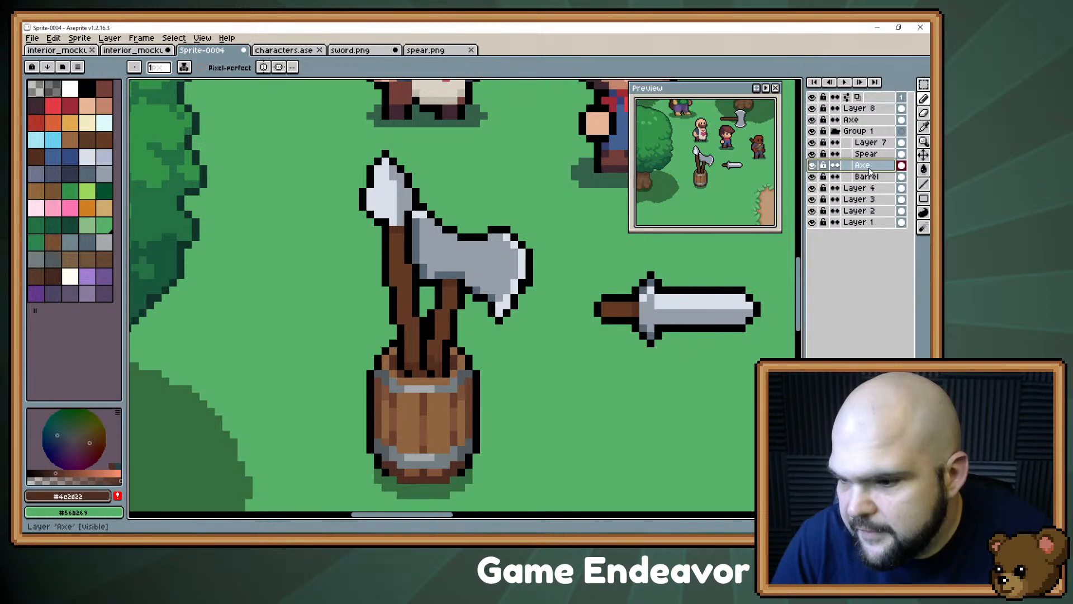
{"action": "left_click", "coordinate": [869, 168]}
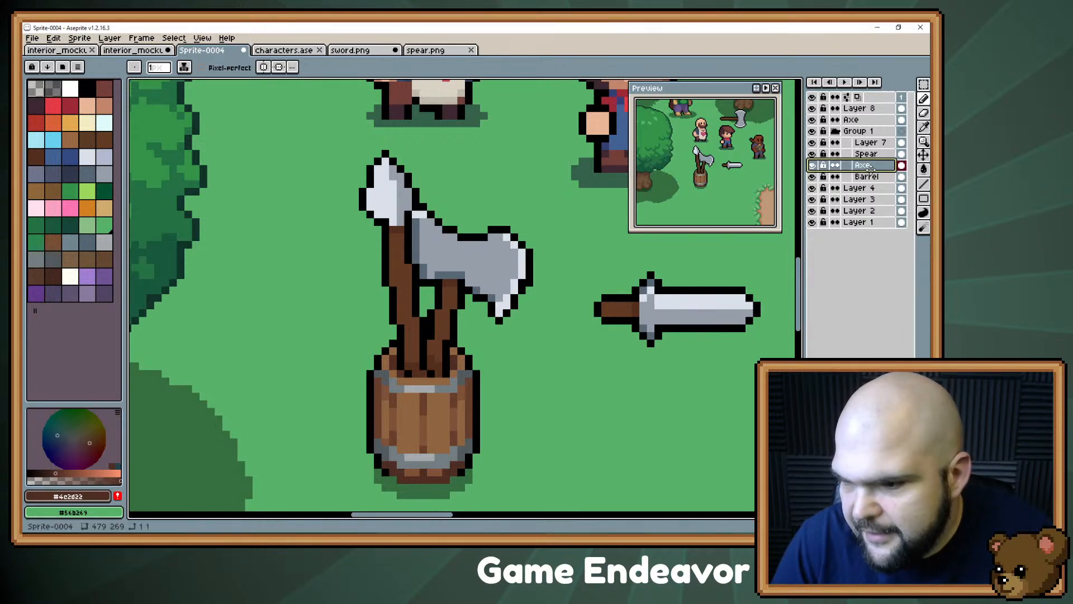
{"action": "left_click_drag", "start_coordinate": [870, 167], "coordinate": [867, 147]}
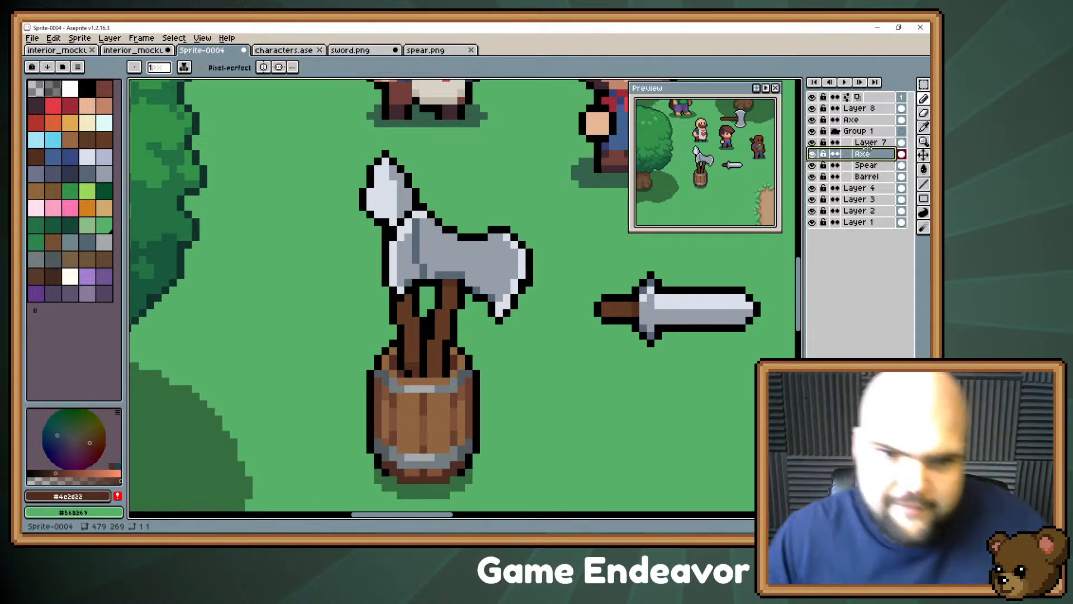
{"action": "left_click", "coordinate": [419, 257], "text": "alt"}
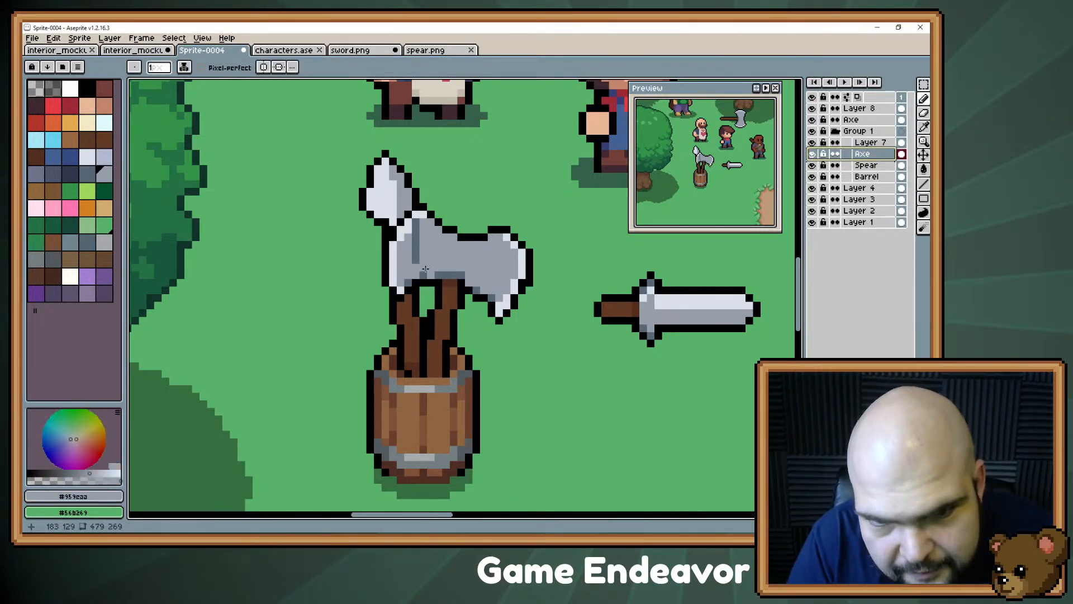
{"action": "left_click_drag", "start_coordinate": [420, 257], "coordinate": [414, 236]}
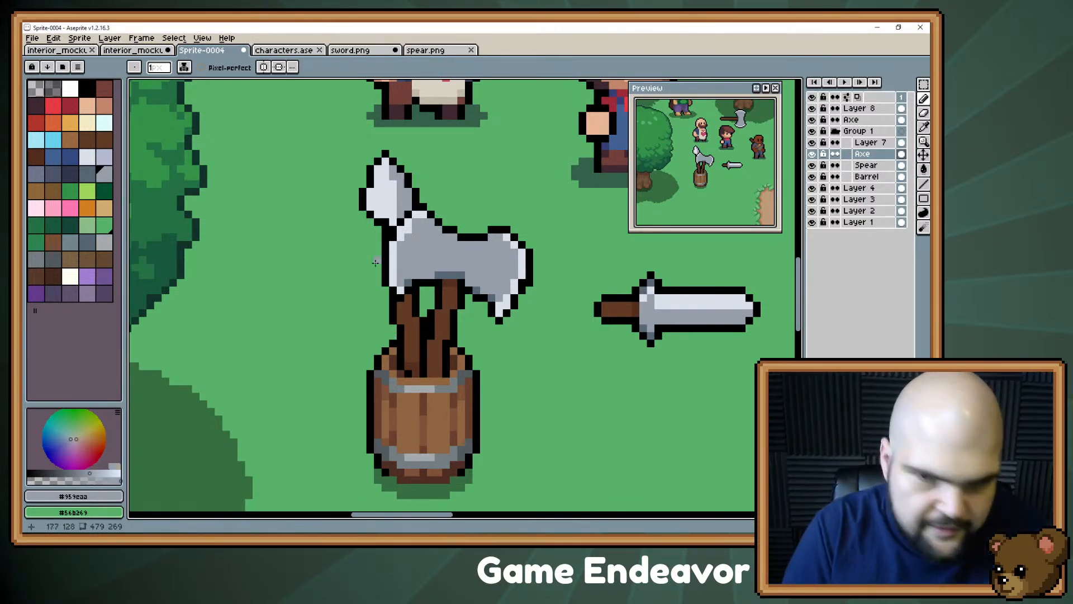
- Move the axe 1 pixel left and 3 pixels down, and erase the handle end that overlaps the barrel's front
{"action": "key", "text": "v"}
{"action": "mouse_move", "coordinate": [452, 249]}
{"action": "left_mouse_down"}
{"action": "mouse_move", "coordinate": [443, 295]}
{"action": "mouse_move", "coordinate": [444, 270]}
{"action": "left_mouse_up"}
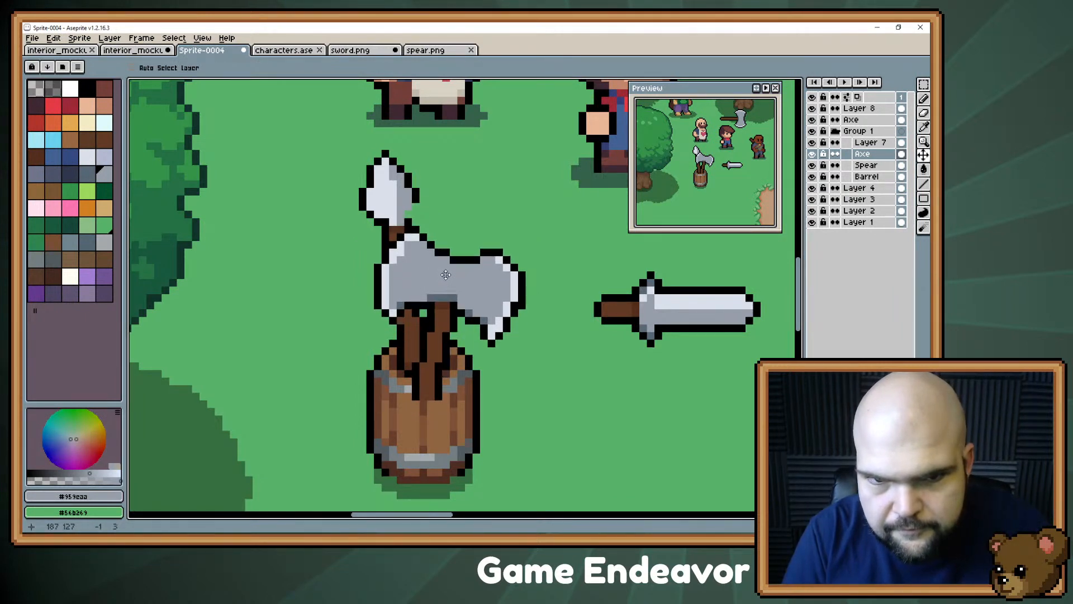
{"action": "key", "text": "b"}
{"action": "mouse_move", "coordinate": [408, 388]}
{"action": "left_mouse_down"}
{"action": "mouse_move", "coordinate": [438, 381]}
{"action": "mouse_move", "coordinate": [408, 381]}
{"action": "mouse_move", "coordinate": [438, 403]}
{"action": "left_mouse_up"}
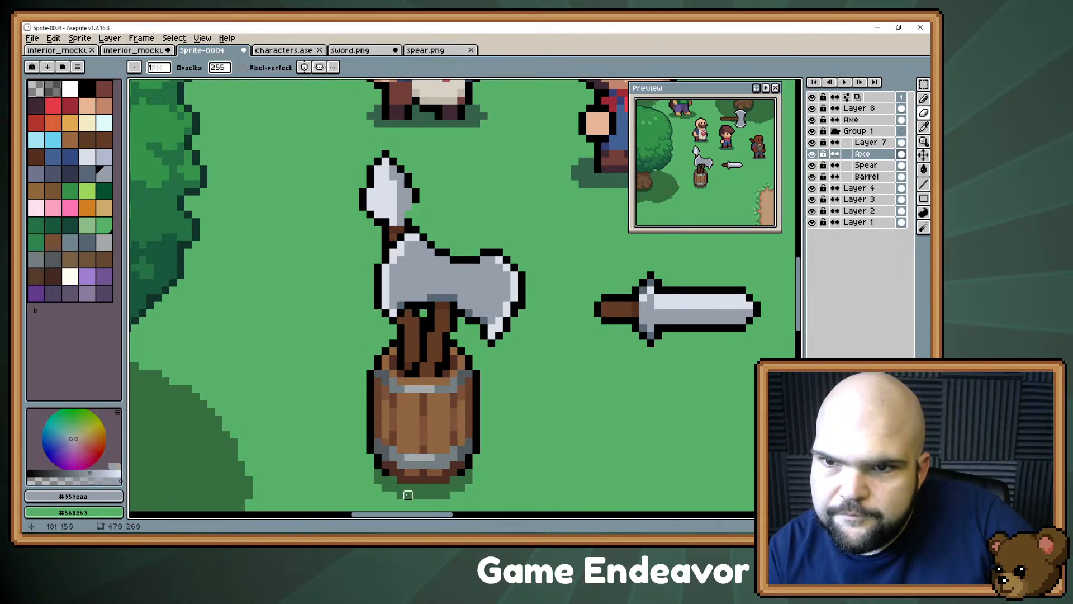
{"action": "left_click", "coordinate": [423, 229], "text": "ctrl"}
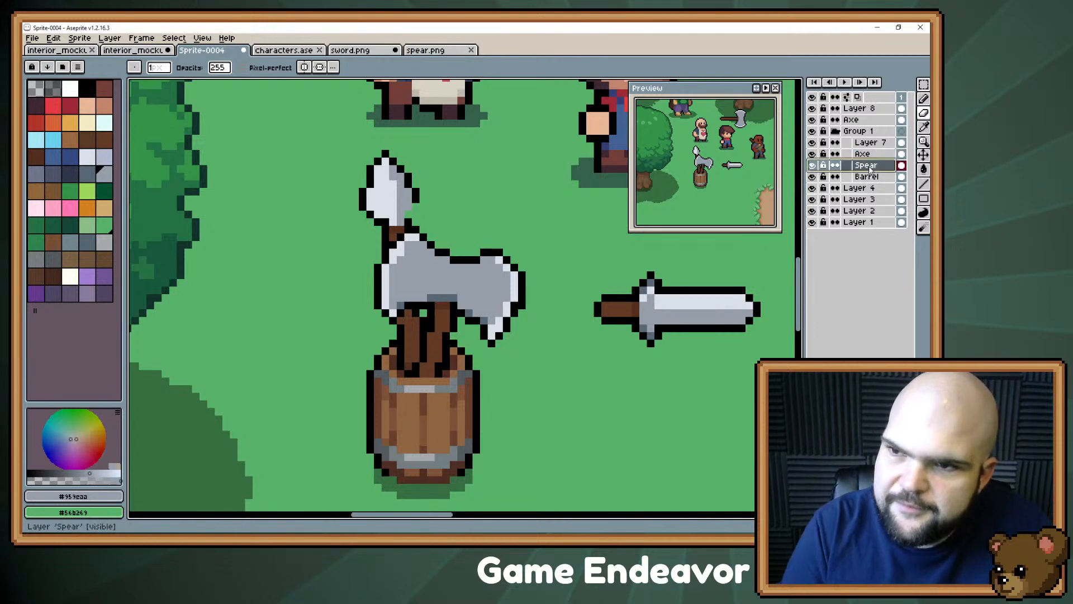
{"action": "left_click", "coordinate": [413, 215], "text": "alt"}
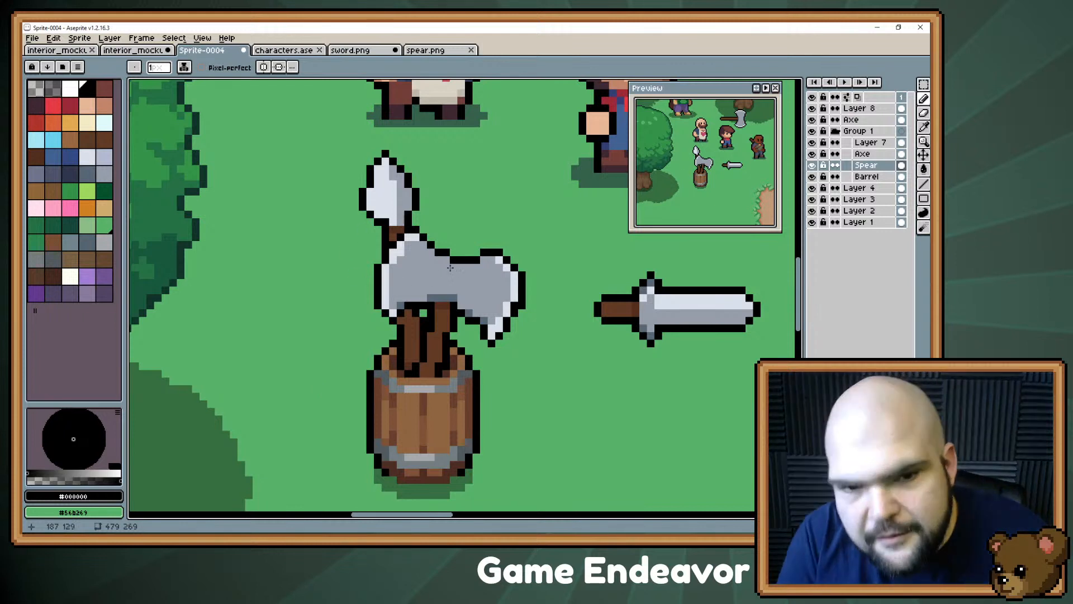
{"action": "key", "text": "i"}
{"action": "left_click", "coordinate": [411, 270]}
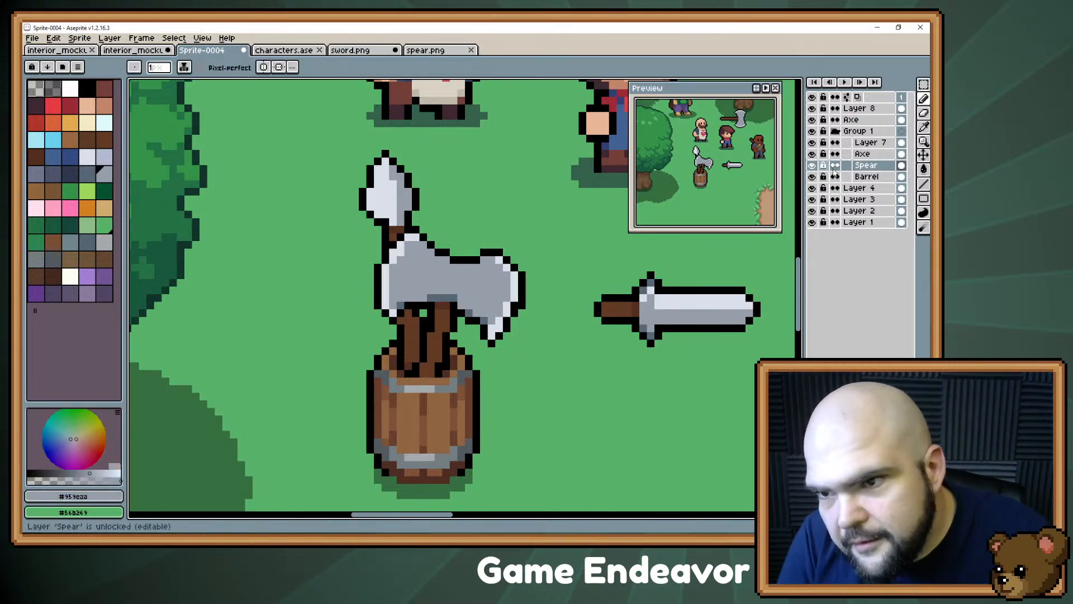
- On the grouped Axe layer, sample dark gray #566776 and shade the lower middle edge of the axe head above the handle
{"action": "left_click", "coordinate": [862, 154]}
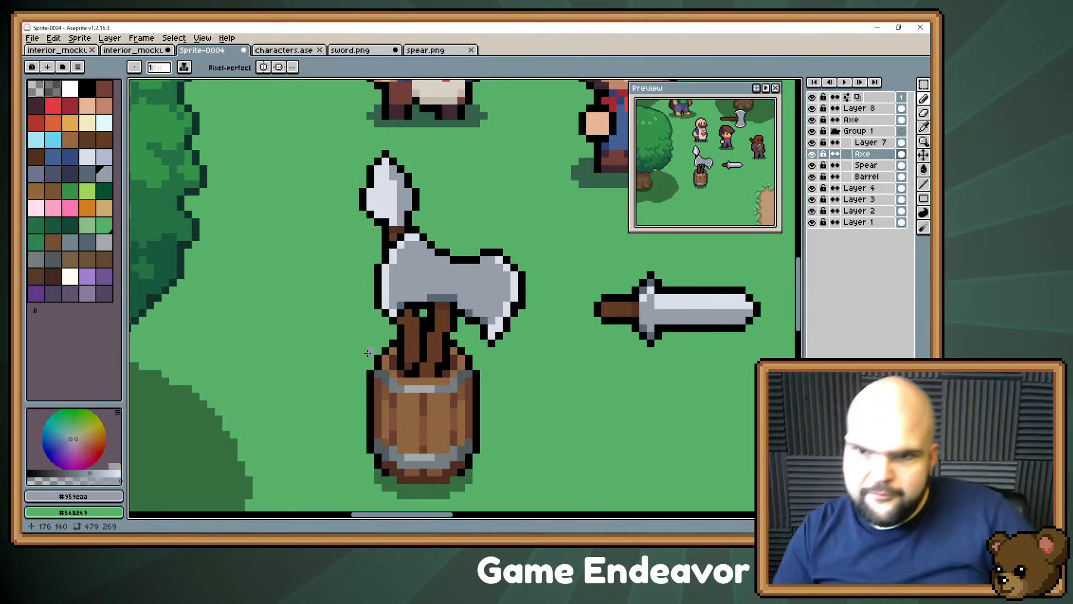
{"action": "key", "text": "i"}
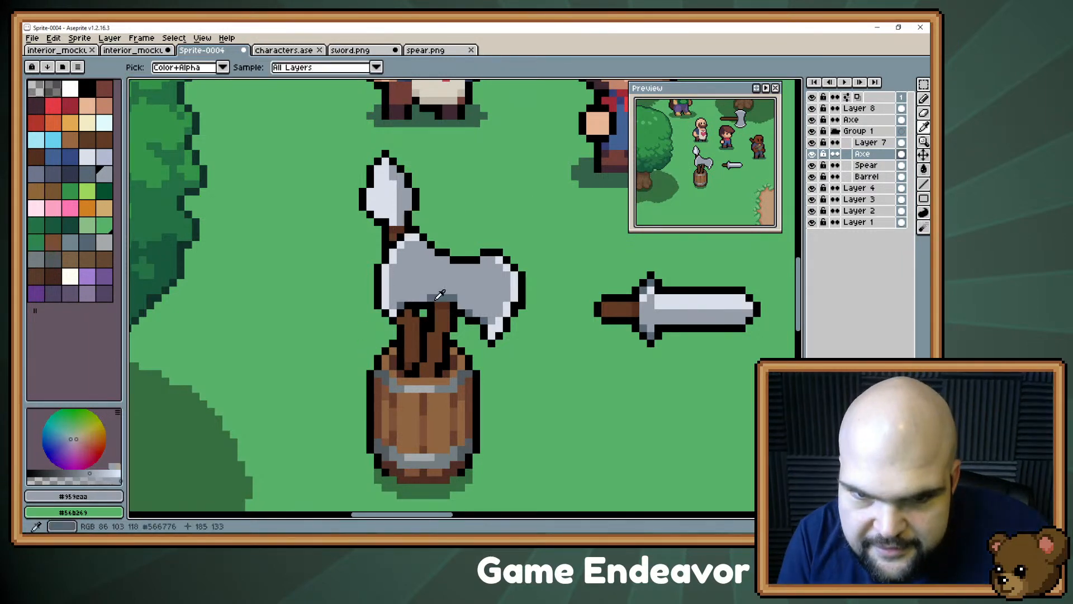
{"action": "left_click", "coordinate": [437, 291]}
{"action": "key", "text": "b"}
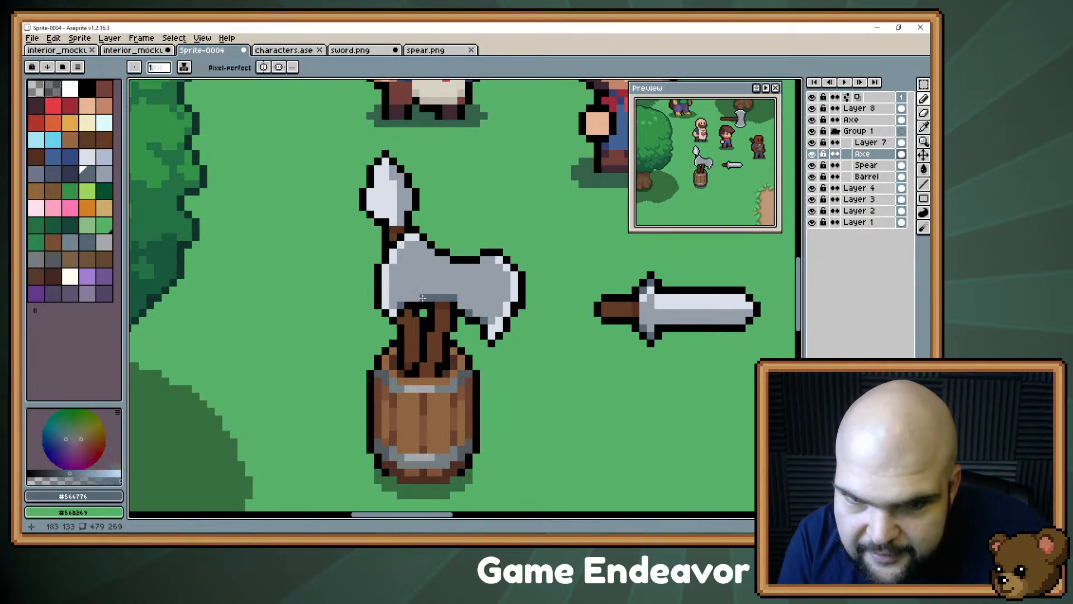
{"action": "left_click_drag", "start_coordinate": [437, 298], "coordinate": [422, 298]}
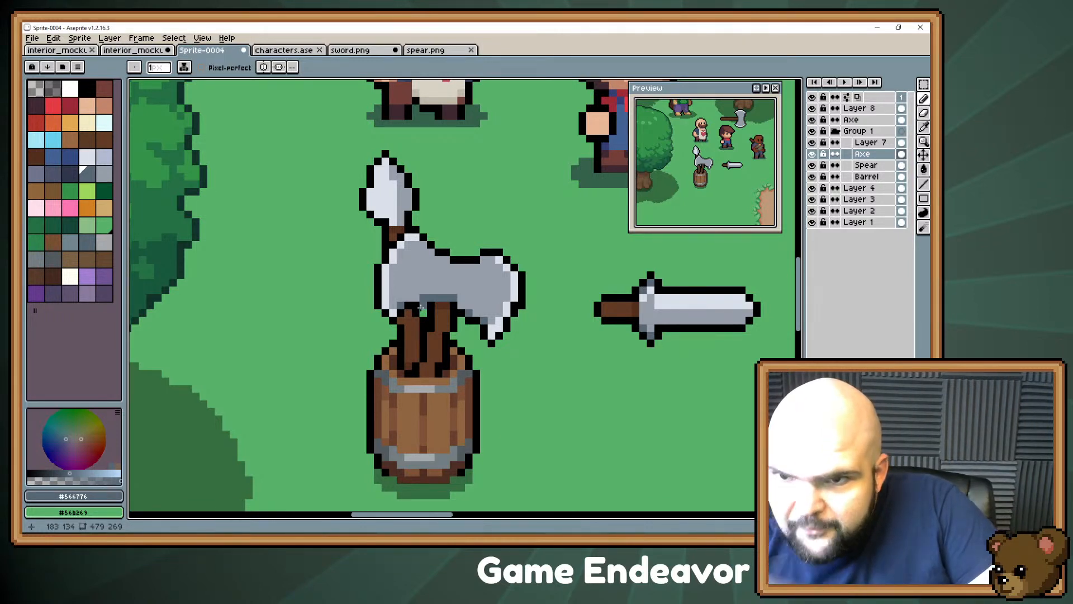
- Duplicate Group 1, which holds the weapon barrel
{"action": "left_click_drag", "start_coordinate": [520, 168], "coordinate": [356, 403]}
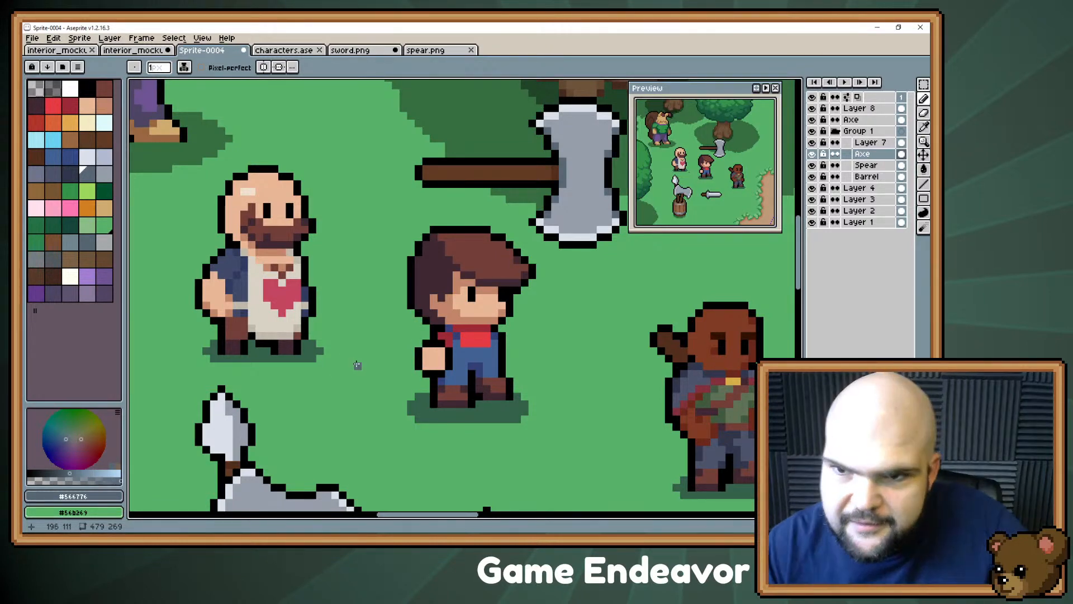
{"action": "left_click_drag", "start_coordinate": [354, 364], "coordinate": [390, 324]}
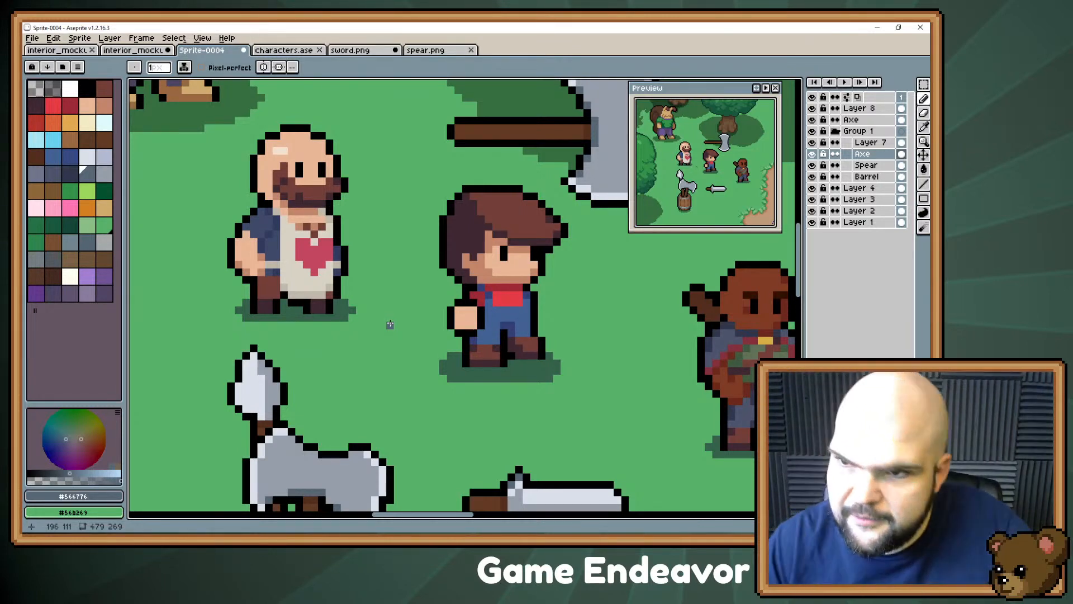
{"action": "left_click_drag", "start_coordinate": [436, 303], "coordinate": [454, 247]}
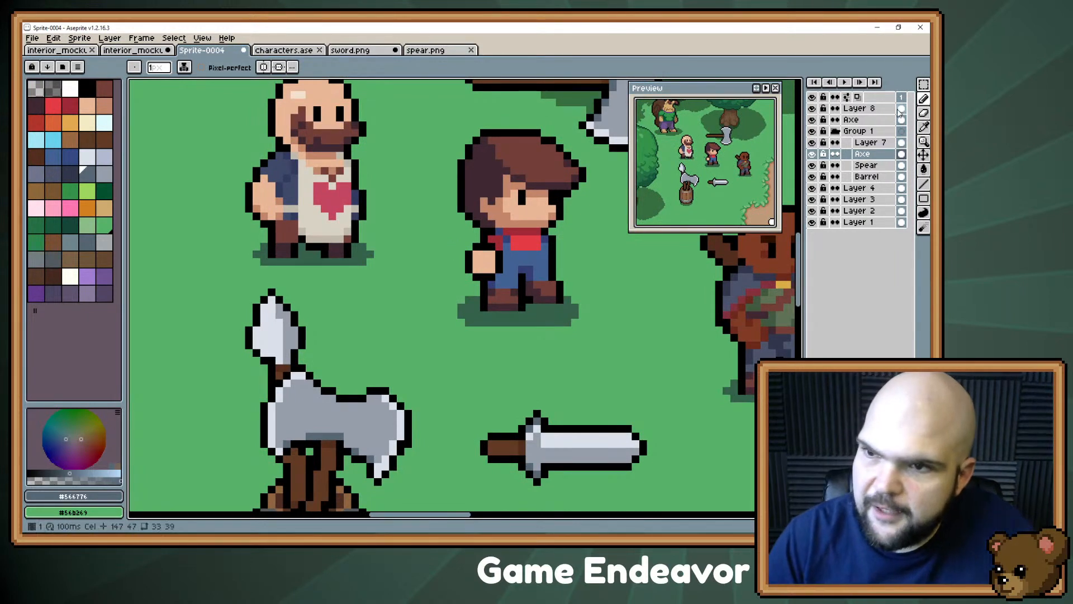
{"action": "left_click", "coordinate": [871, 132]}
{"action": "double_click", "coordinate": [870, 133]}
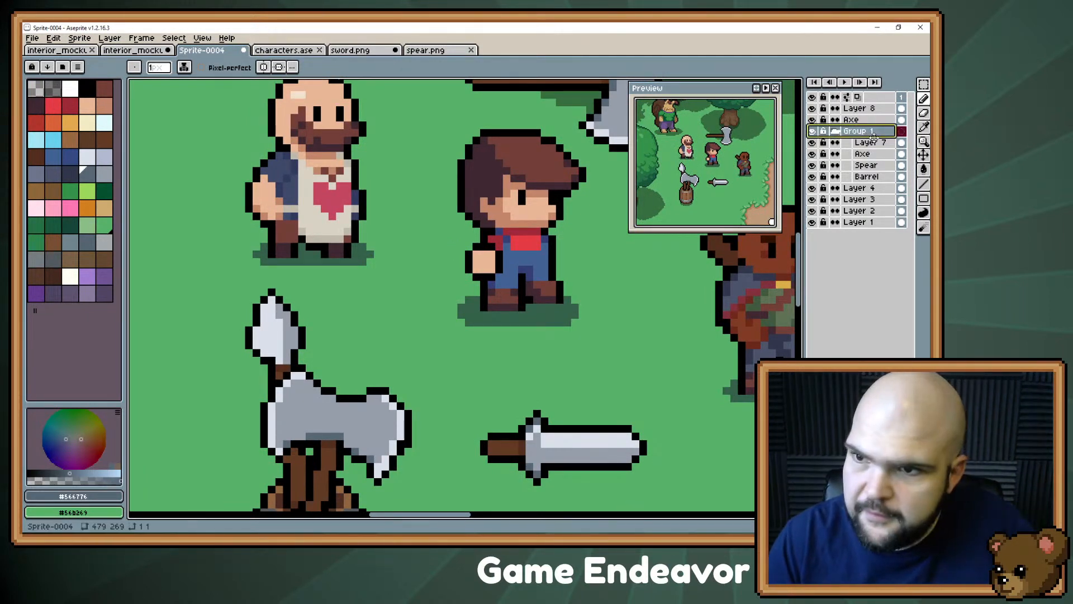
{"action": "right_click", "coordinate": [873, 136]}
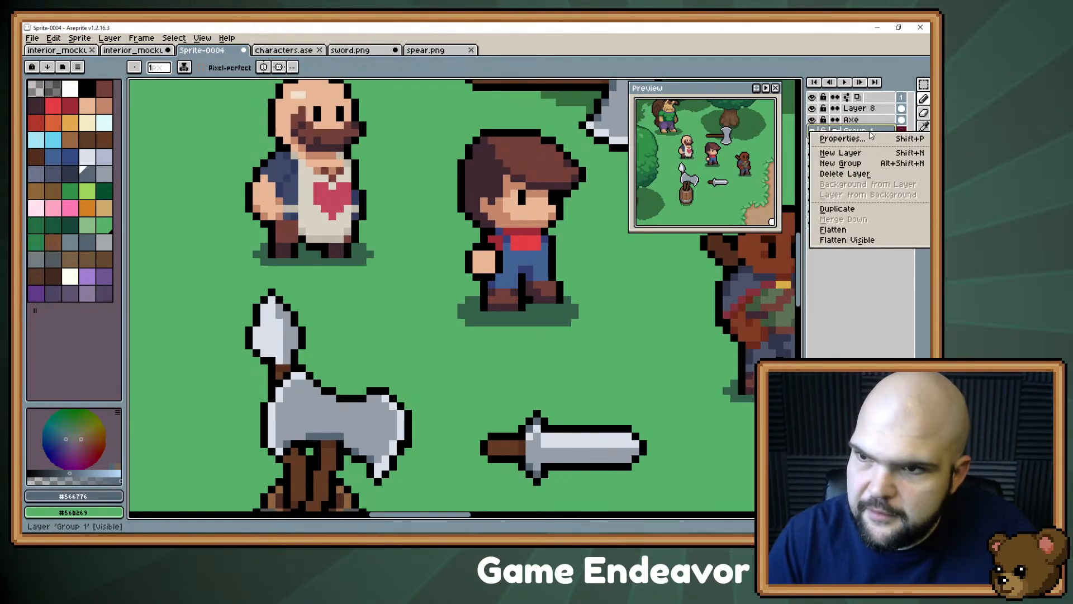
{"action": "left_click", "coordinate": [847, 208]}
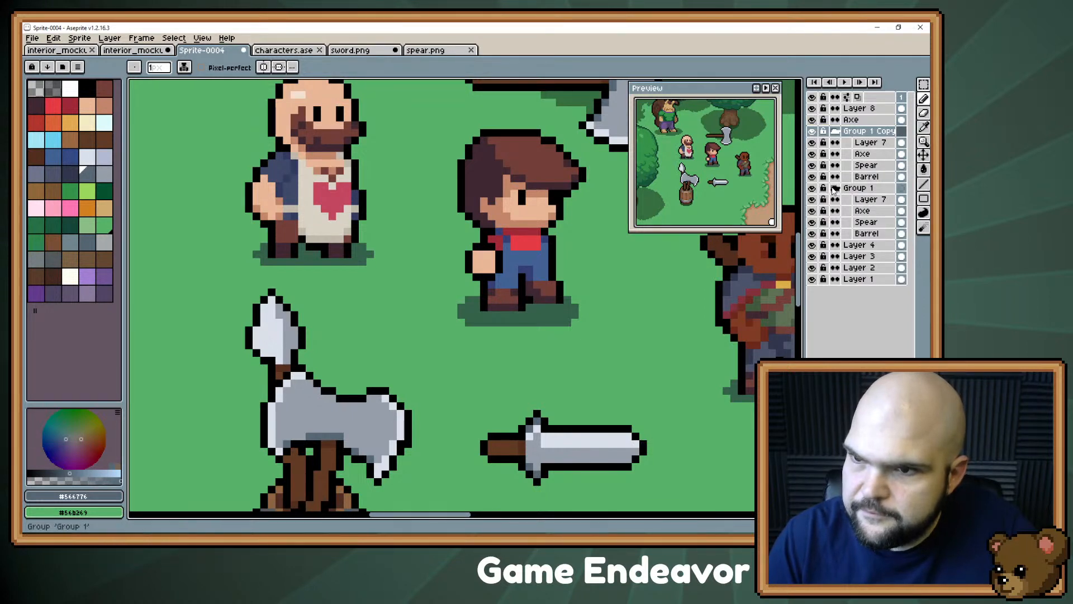
- Collapse the original Group 1, and move the duplicated weapon barrel up and to the left of the original barrel
{"action": "left_click", "coordinate": [835, 187]}
{"action": "left_click_drag", "start_coordinate": [400, 366], "coordinate": [536, 167]}
{"action": "key", "text": "w"}
{"action": "key", "text": "v"}
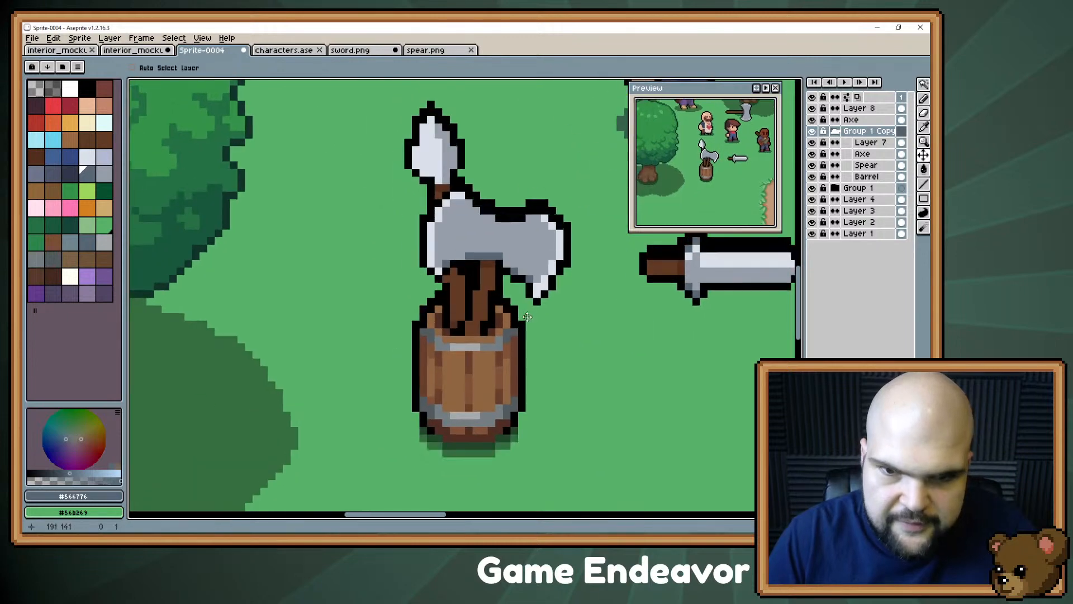
{"action": "left_click_drag", "start_coordinate": [528, 307], "coordinate": [307, 337]}
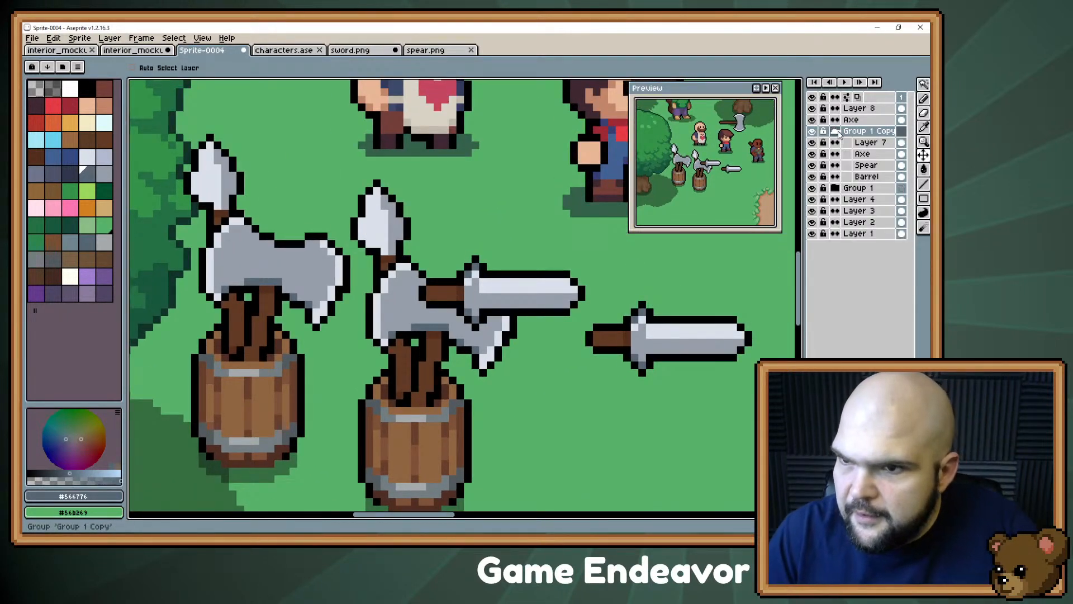
- Delete Layer 7 from Group 1 Copy, and move the original Layer 7 out of Group 1 to above Group 1 Copy
{"action": "left_click", "coordinate": [870, 143]}
{"action": "key", "text": "Delete"}
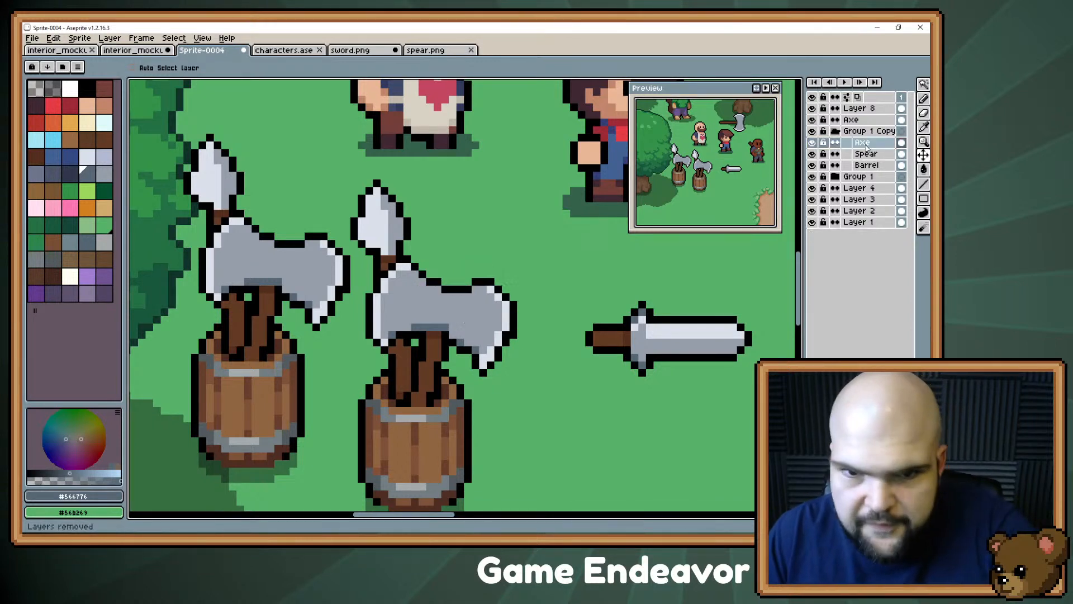
{"action": "left_click", "coordinate": [835, 176]}
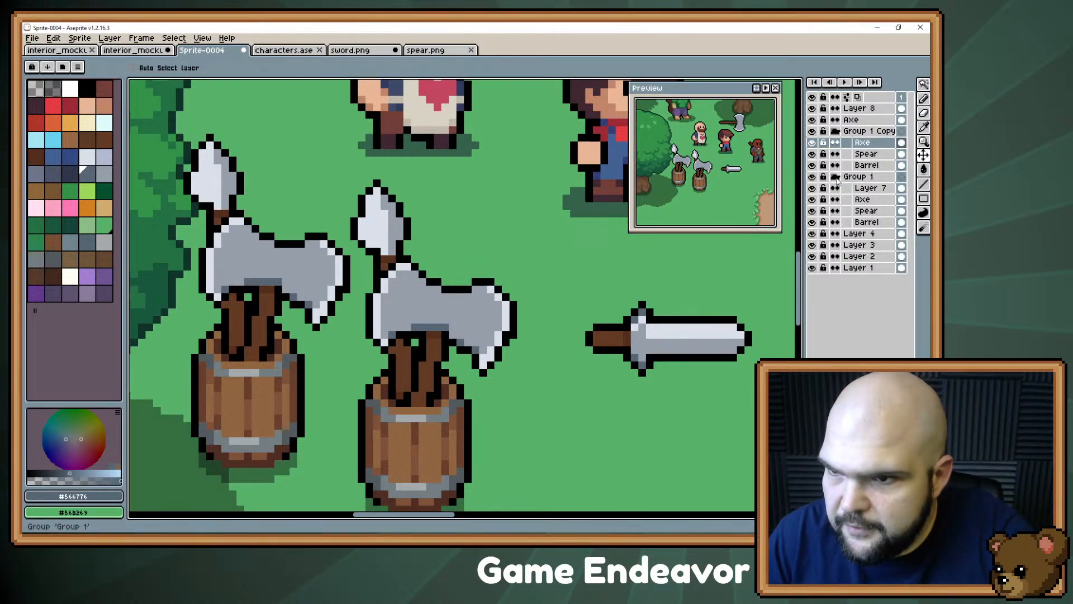
{"action": "left_click", "coordinate": [865, 189]}
{"action": "left_click_drag", "start_coordinate": [864, 193], "coordinate": [855, 130]}
{"action": "left_click", "coordinate": [835, 188]}
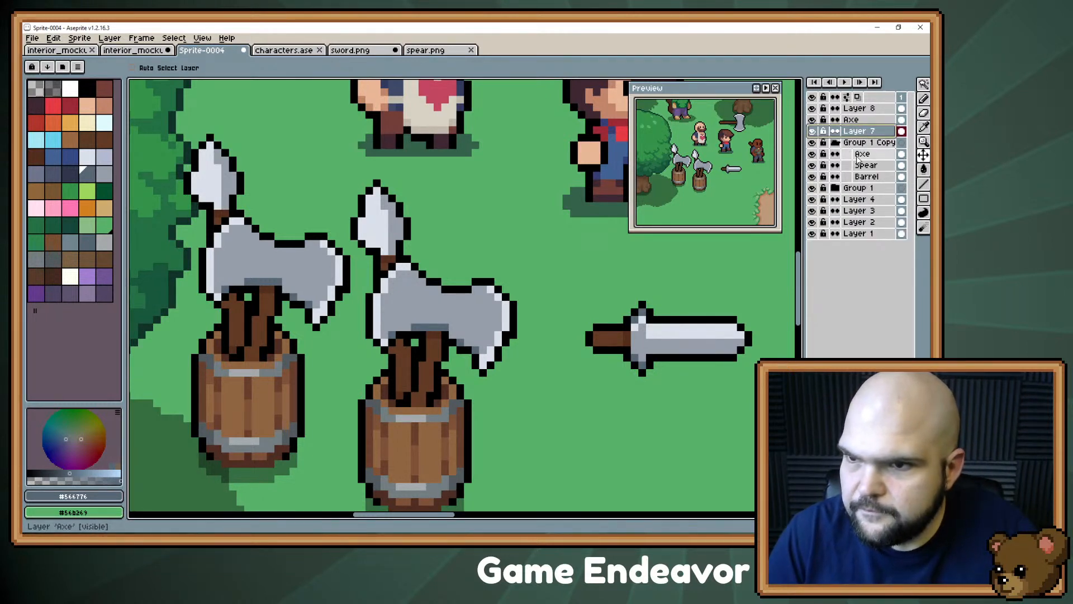
- On the copied group's Axe layer, erase the light edges and outlines of both axe blades with a 3-pixel eraser
{"action": "left_click", "coordinate": [860, 154]}
{"action": "left_click_drag", "start_coordinate": [238, 283], "coordinate": [333, 311]}
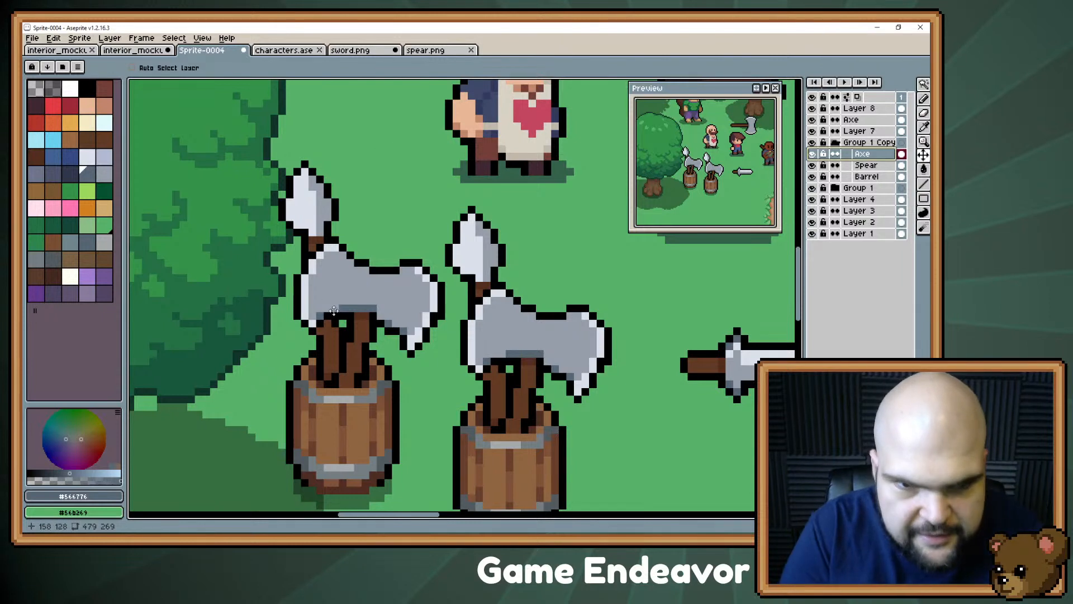
{"action": "key", "text": "b"}
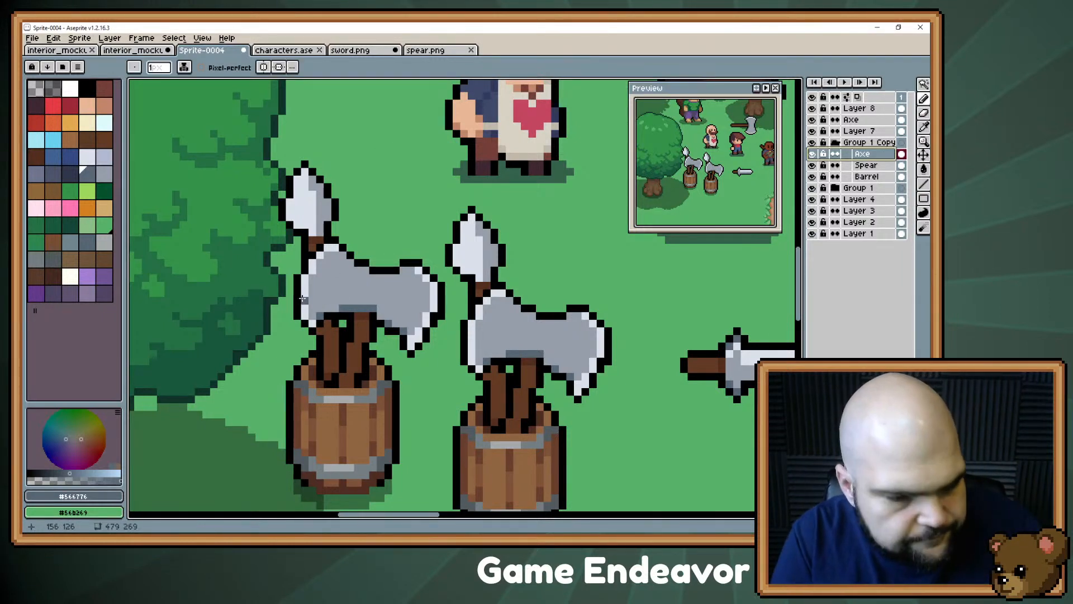
{"action": "key", "text": "e"}
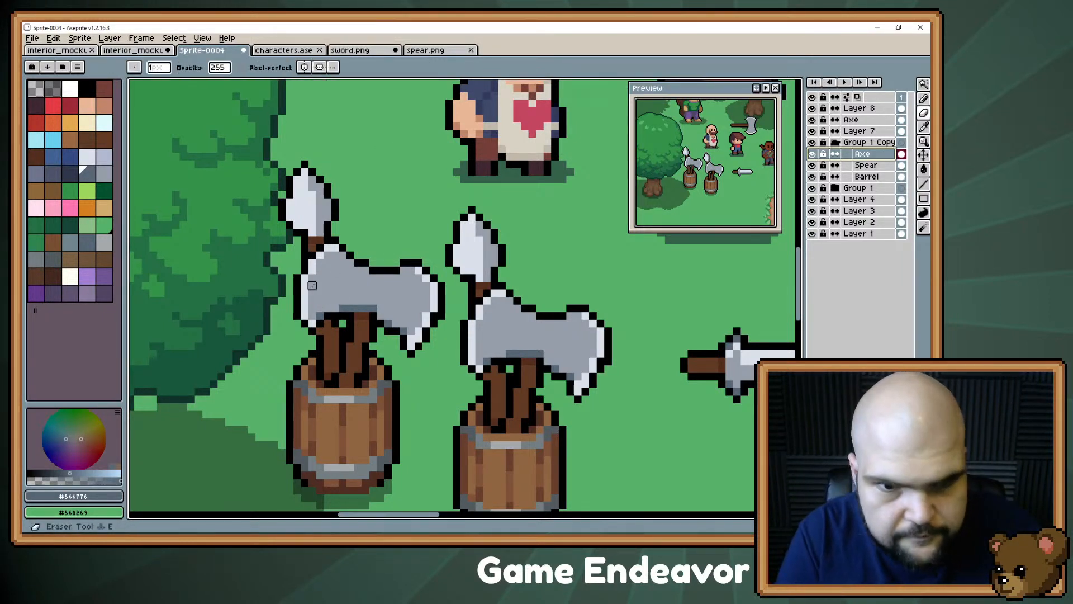
{"action": "key", "text": "plus"}
{"action": "key", "text": "plus"}
{"action": "mouse_move", "coordinate": [327, 246]}
{"action": "left_mouse_down"}
{"action": "mouse_move", "coordinate": [304, 292]}
{"action": "mouse_move", "coordinate": [307, 316]}
{"action": "left_mouse_up"}
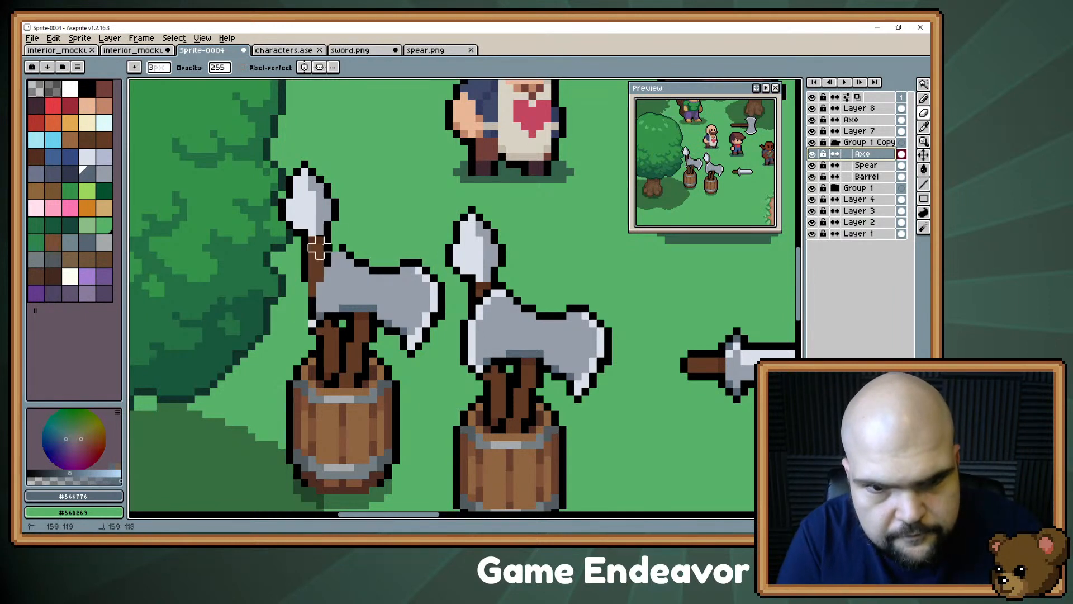
{"action": "mouse_move", "coordinate": [365, 241]}
{"action": "left_mouse_down"}
{"action": "mouse_move", "coordinate": [426, 247]}
{"action": "mouse_move", "coordinate": [419, 353]}
{"action": "left_mouse_up"}
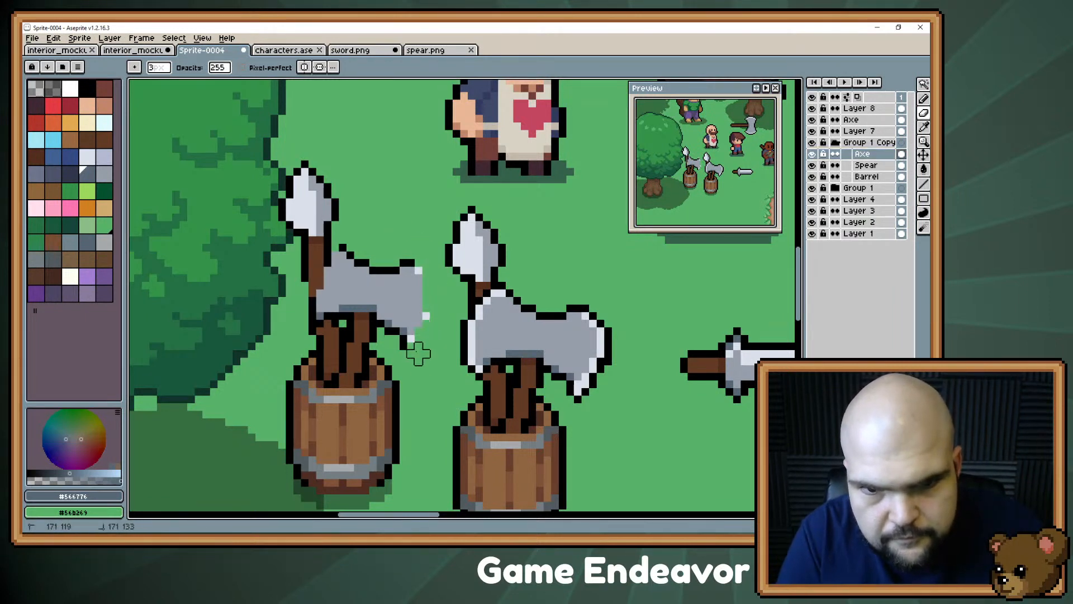
- Repaint both blades of the copied axe with gray #959eaa using a 3-pixel brush, extending them into flared, curved tips
{"action": "key", "text": "b"}
{"action": "left_click", "coordinate": [342, 292], "text": "alt"}
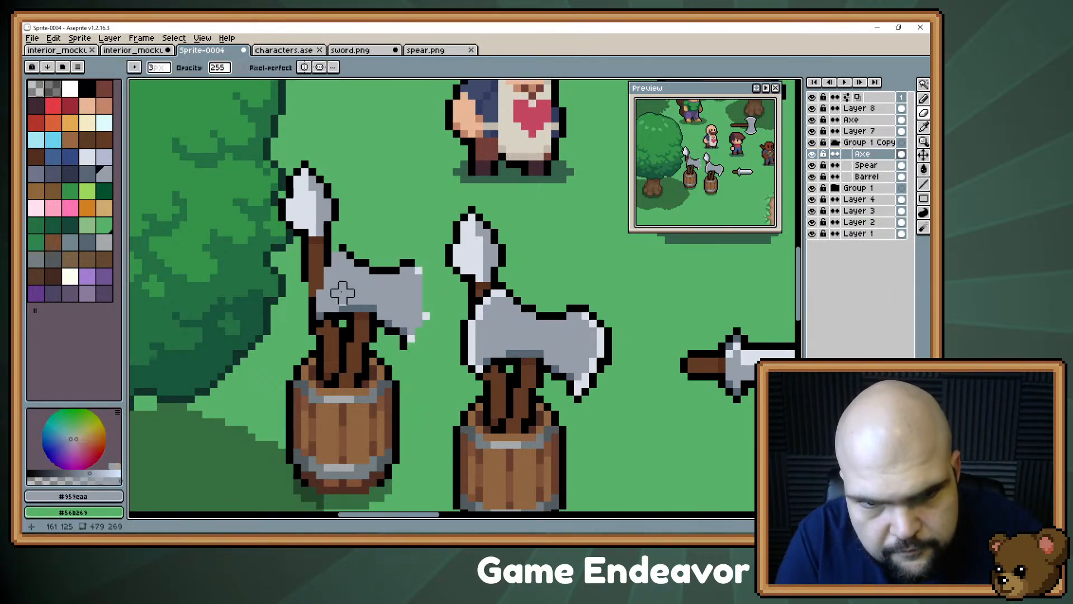
{"action": "mouse_move", "coordinate": [322, 289]}
{"action": "left_mouse_down"}
{"action": "mouse_move", "coordinate": [320, 312]}
{"action": "mouse_move", "coordinate": [337, 261]}
{"action": "mouse_move", "coordinate": [326, 275]}
{"action": "mouse_move", "coordinate": [347, 250]}
{"action": "left_mouse_up"}
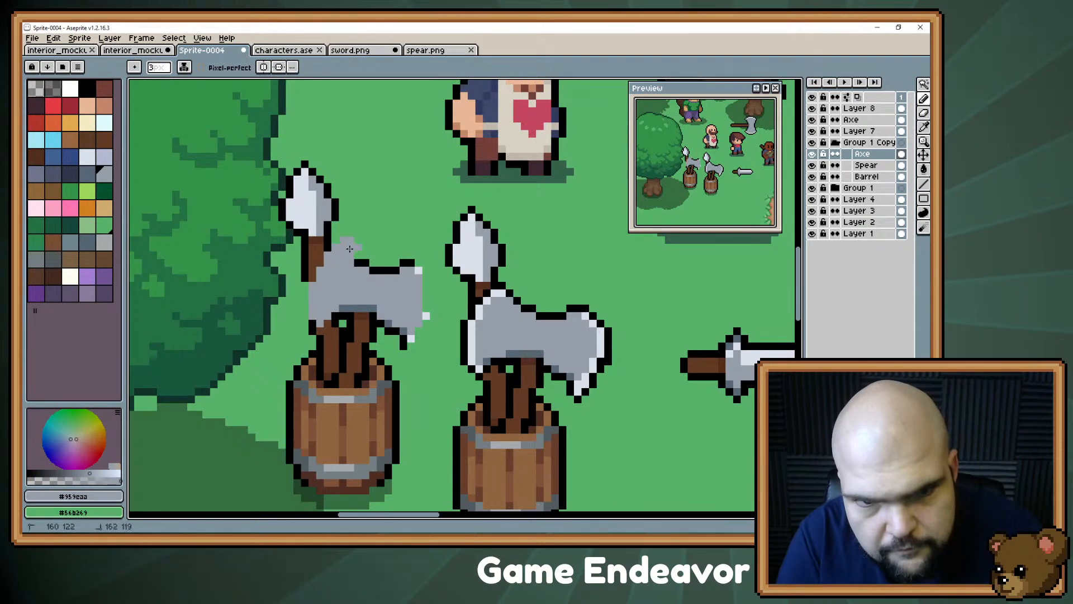
{"action": "mouse_move", "coordinate": [406, 278]}
{"action": "left_mouse_down"}
{"action": "mouse_move", "coordinate": [423, 312]}
{"action": "mouse_move", "coordinate": [411, 338]}
{"action": "left_mouse_up"}
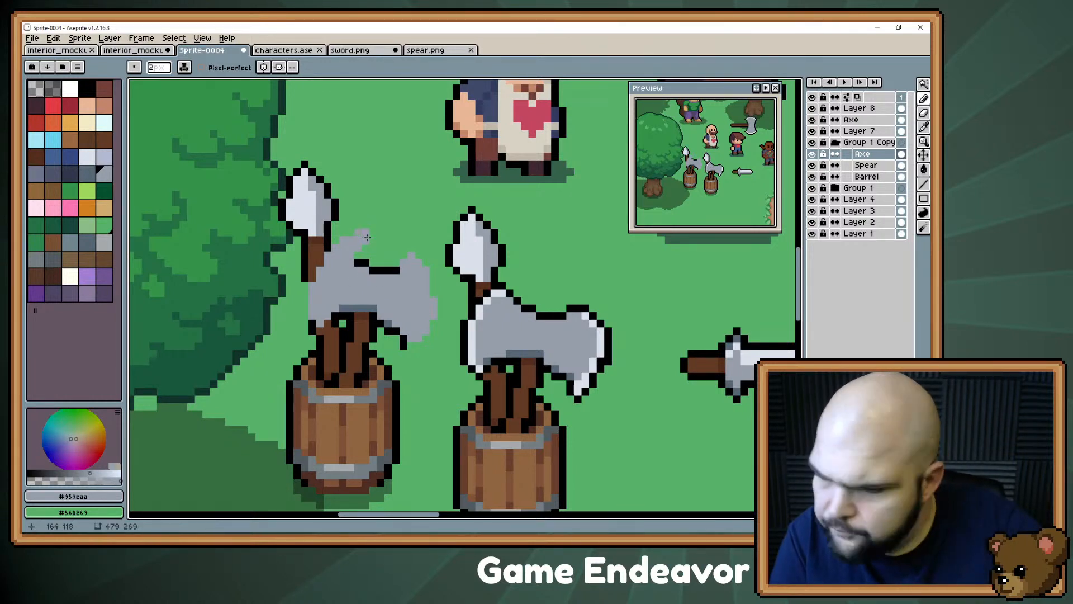
- Hide the copied Spear layer, and outline the copied axe's left blade in black #000000 with a 1-pixel pencil
{"action": "key", "text": "minus"}
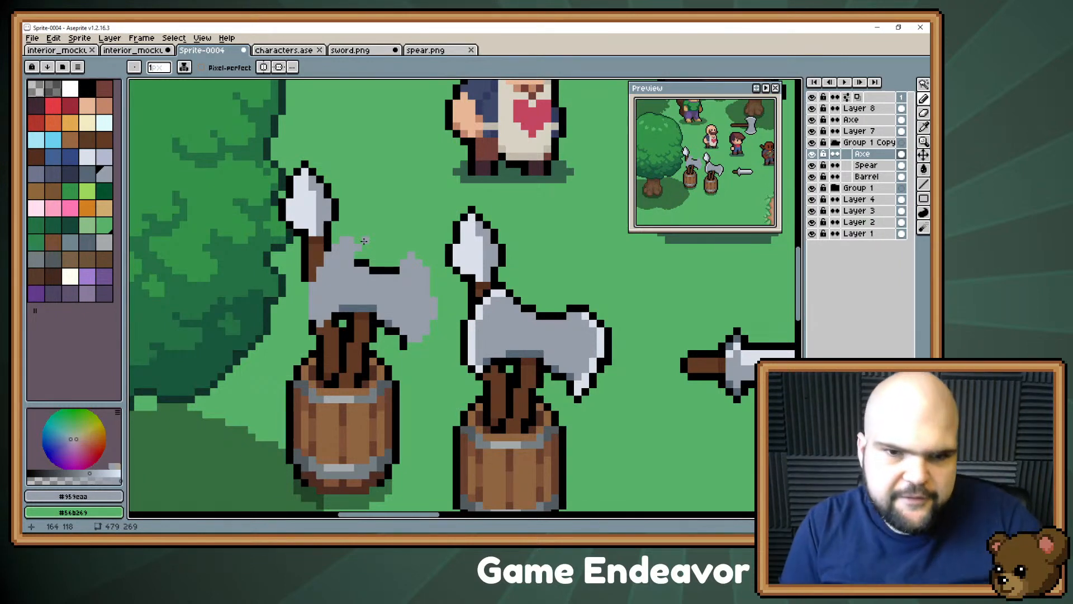
{"action": "left_click", "coordinate": [356, 257], "text": "alt"}
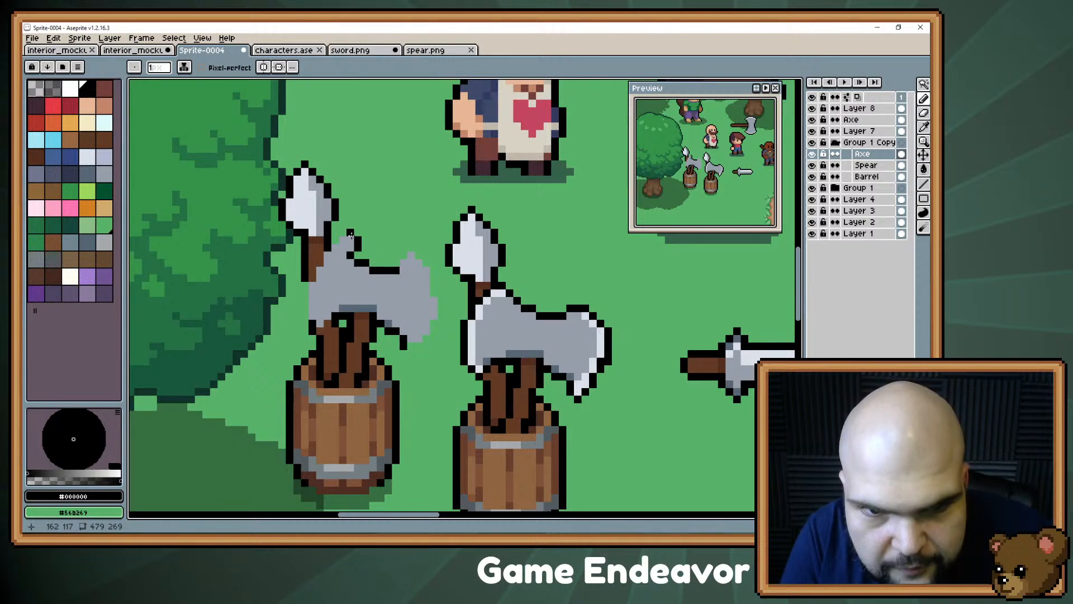
{"action": "left_click", "coordinate": [811, 165]}
{"action": "left_click", "coordinate": [331, 244]}
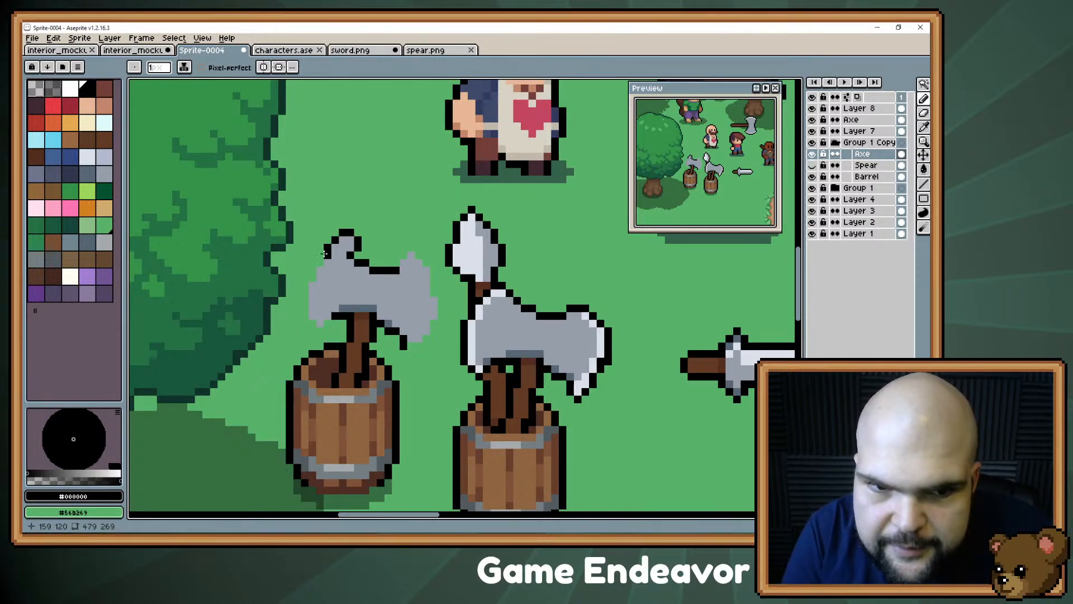
{"action": "left_click", "coordinate": [319, 256]}
{"action": "left_click_drag", "start_coordinate": [319, 256], "coordinate": [306, 295]}
{"action": "left_click", "coordinate": [305, 314]}
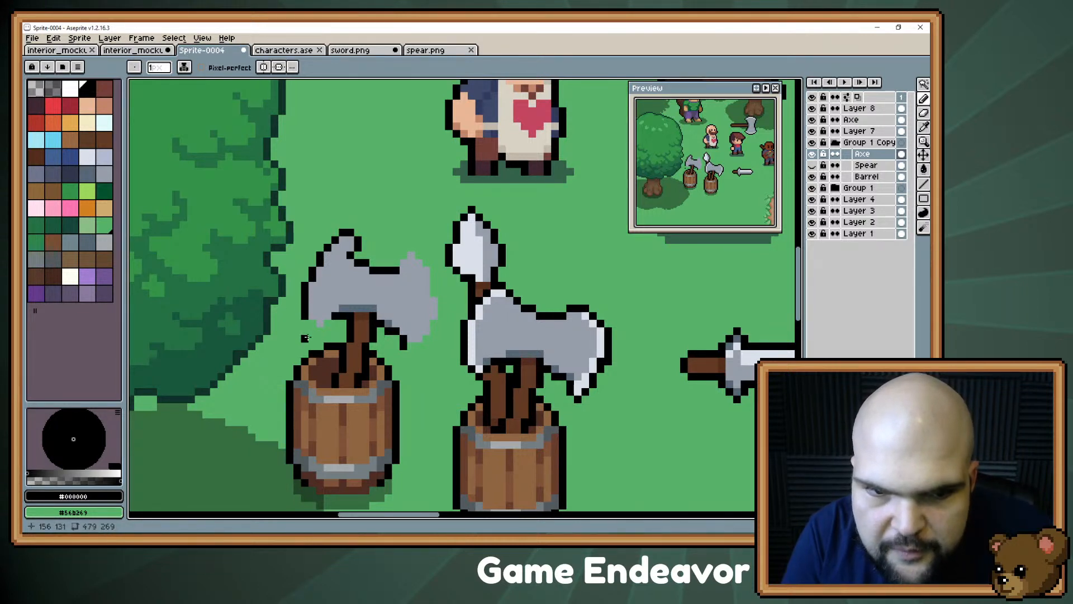
{"action": "left_click", "coordinate": [310, 323]}
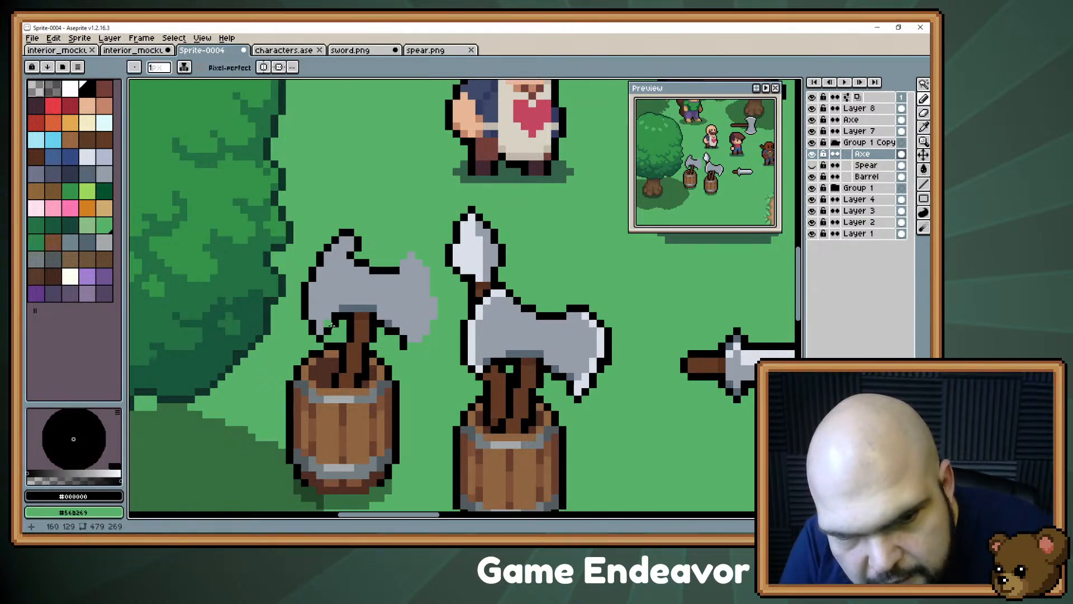
- Clean up the black outline on the inner edge of the left blade's upper tip, using #959eaa for the blade fill
{"action": "left_click", "coordinate": [329, 323], "text": "alt"}
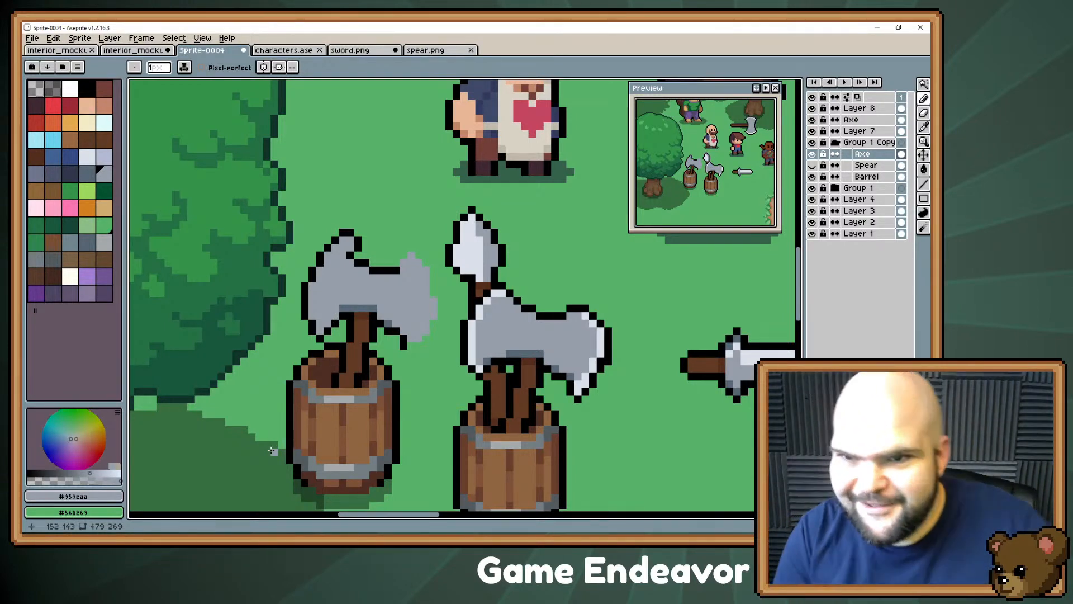
{"action": "key", "text": "e"}
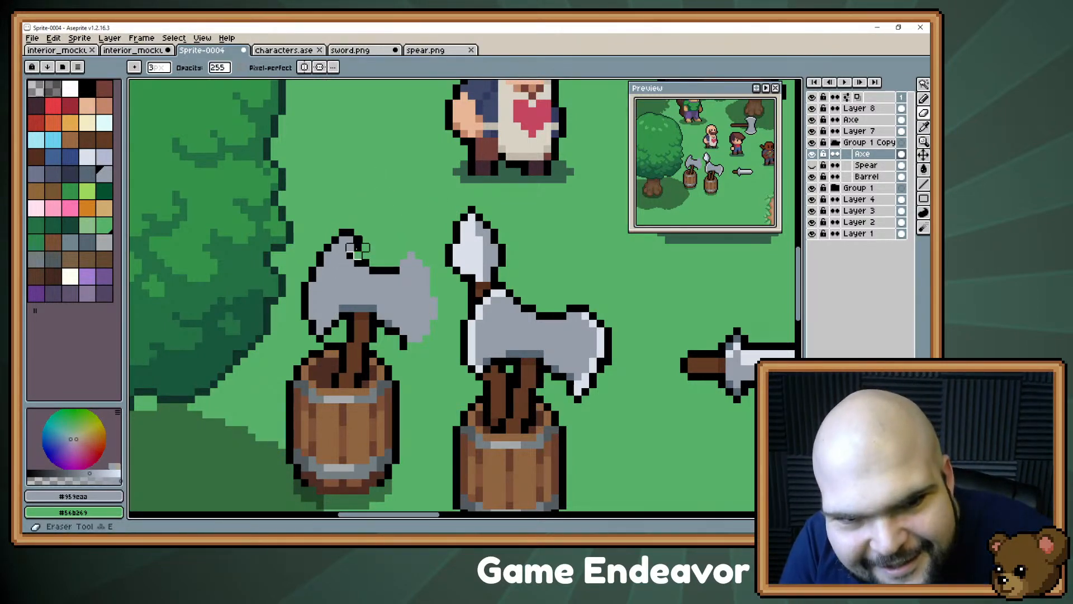
{"action": "key", "text": "b"}
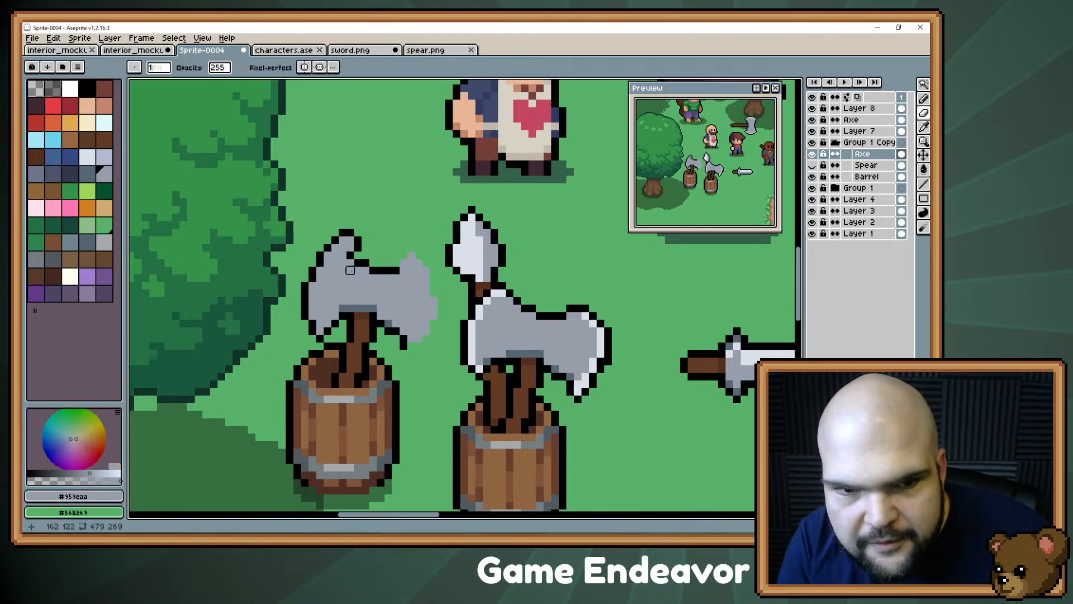
{"action": "left_click", "coordinate": [357, 257], "text": "alt"}
{"action": "left_click", "coordinate": [356, 263], "text": "alt"}
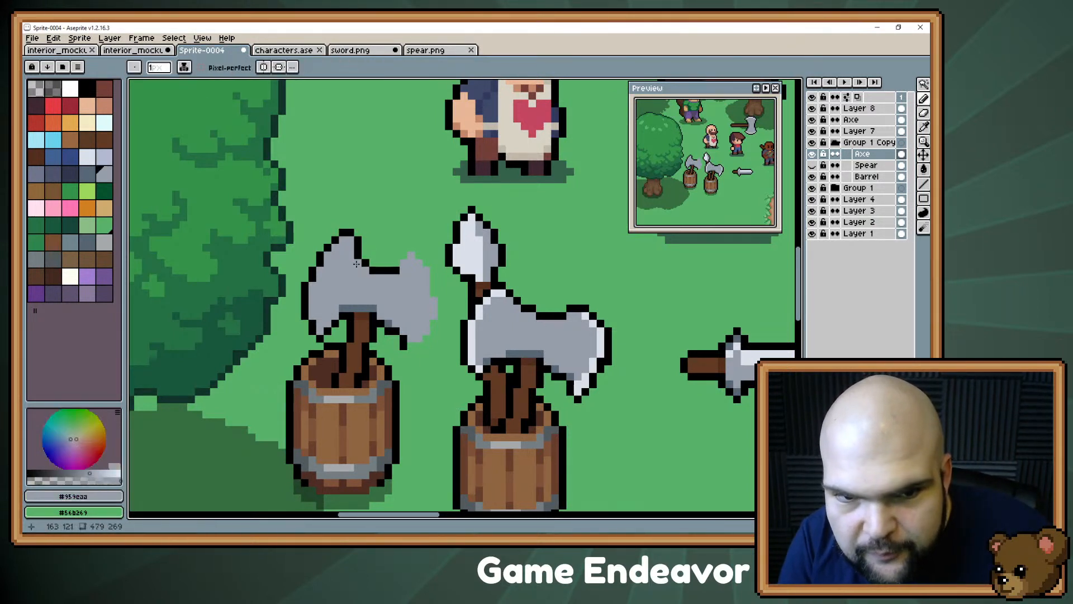
- Outline the outer edge and tips of the copied axe's right blade in black #000000 with the 1-pixel pencil
{"action": "left_click", "coordinate": [400, 262], "text": "alt"}
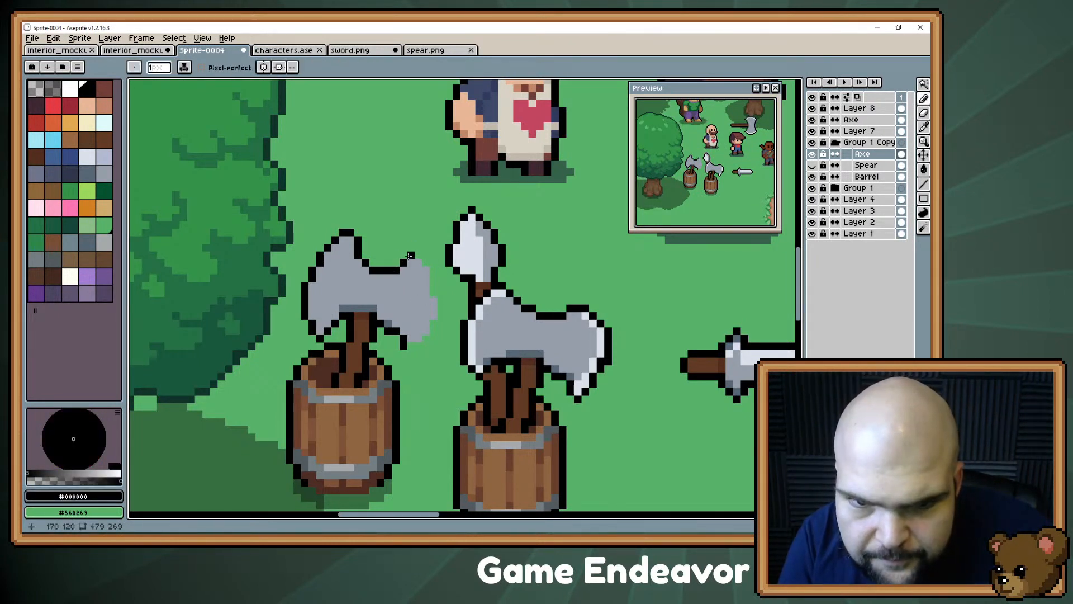
{"action": "left_click", "coordinate": [412, 248]}
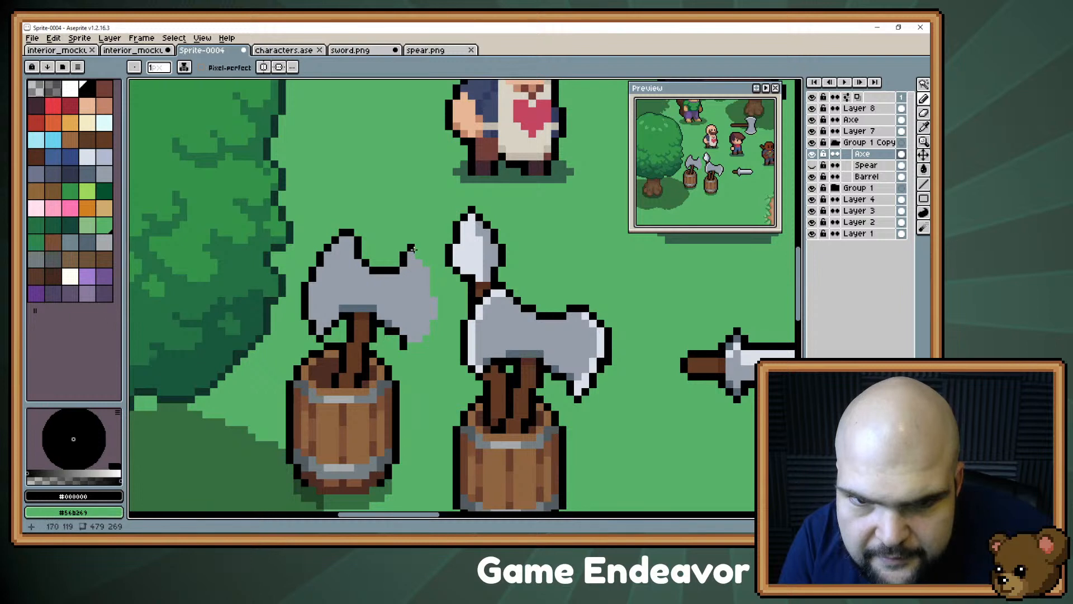
{"action": "left_click_drag", "start_coordinate": [433, 277], "coordinate": [441, 318]}
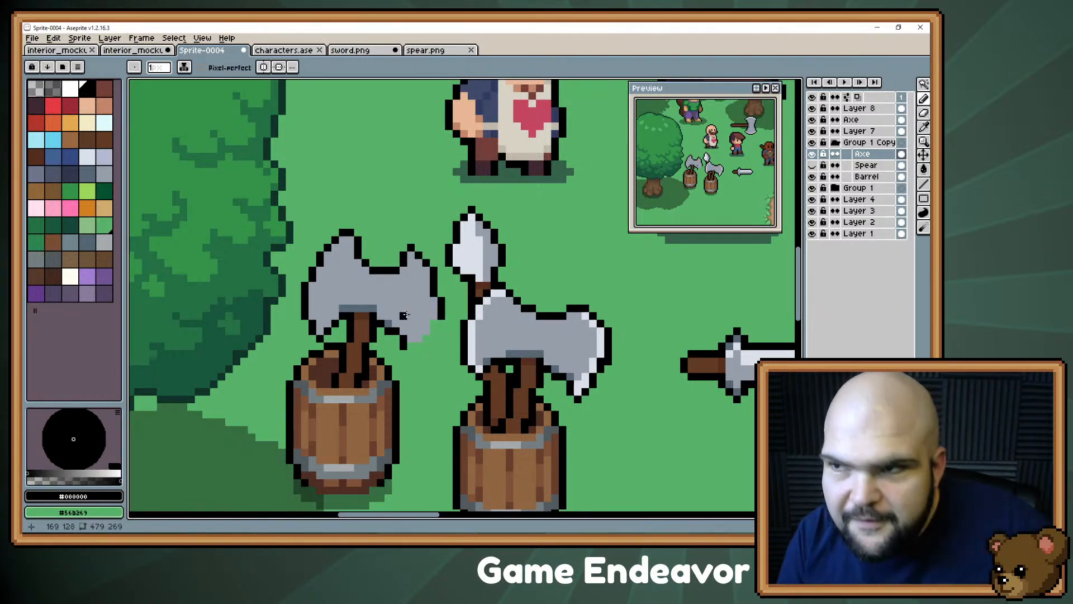
{"action": "left_click", "coordinate": [434, 326]}
{"action": "left_click_drag", "start_coordinate": [425, 339], "coordinate": [408, 347]}
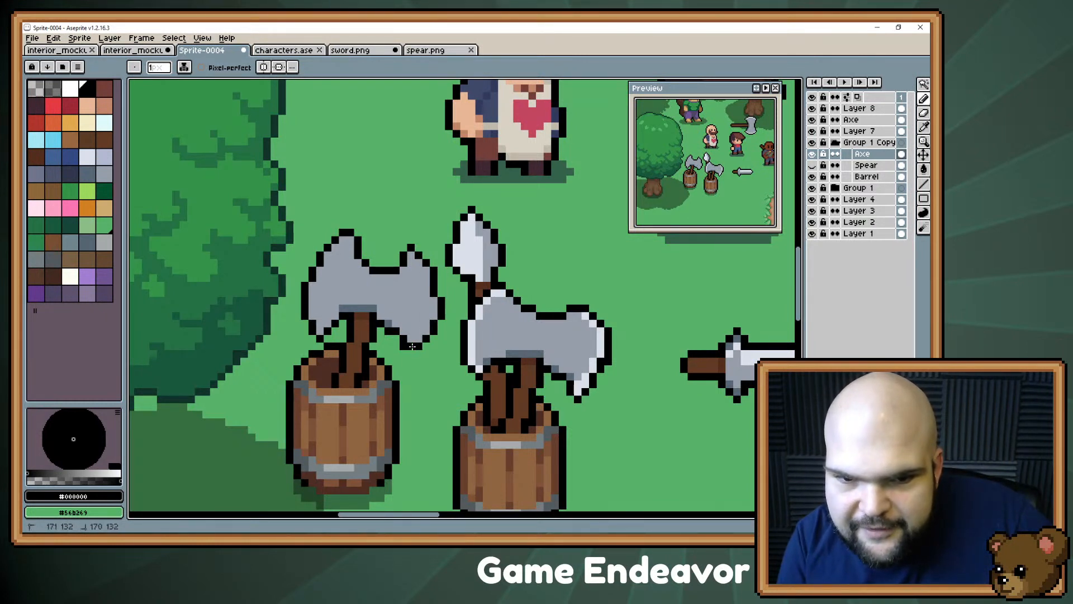
- Extend the right blade's lower tip downward and inward, using #959eaa for the fill and #000000 for the outline
{"action": "key", "text": "e"}
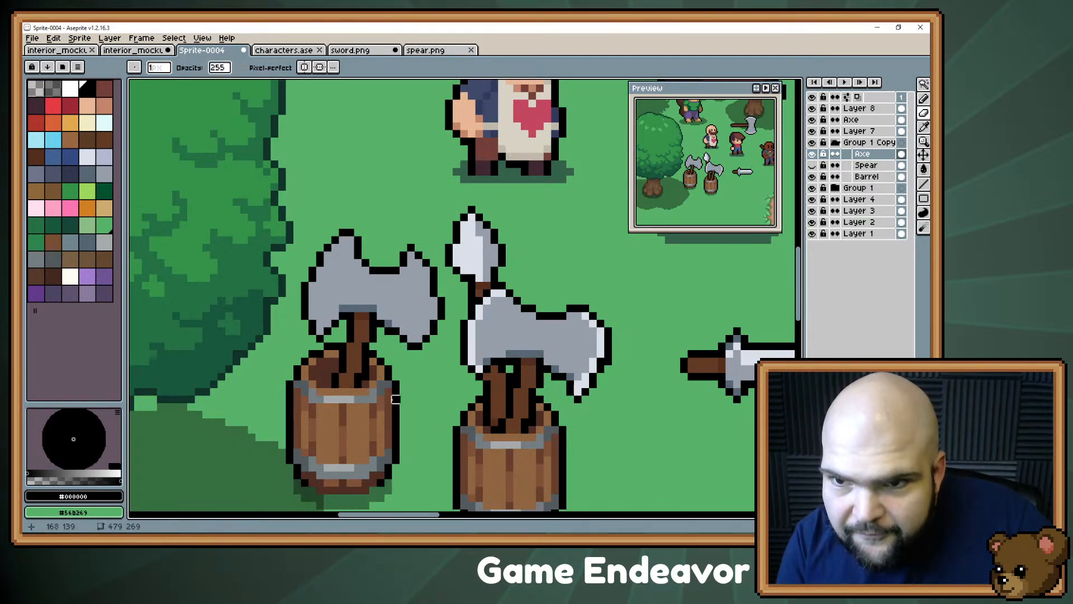
{"action": "left_click", "coordinate": [414, 339], "text": "alt"}
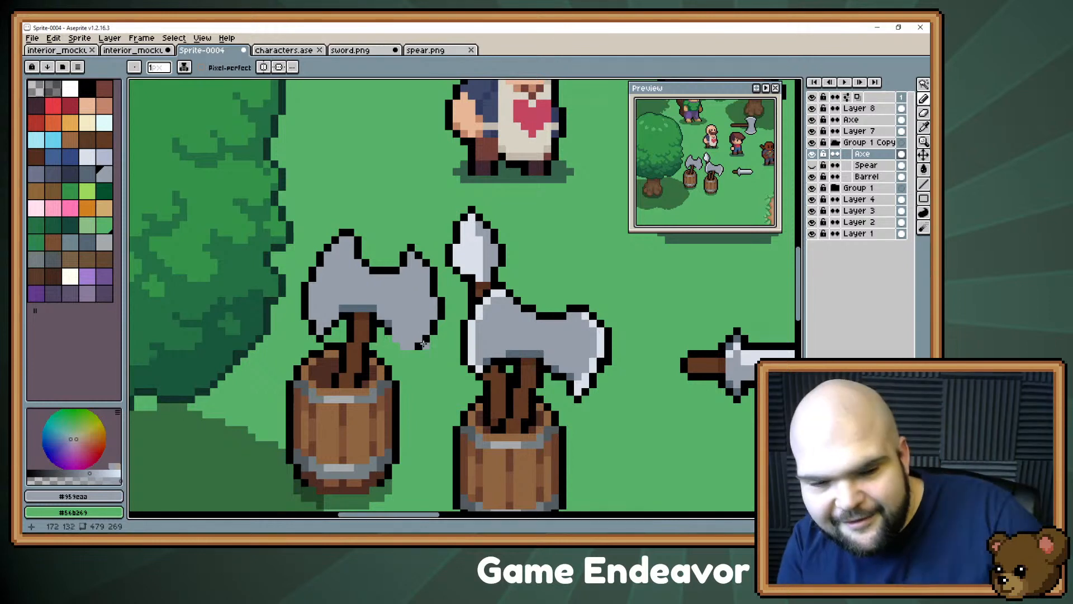
{"action": "left_click", "coordinate": [402, 338], "text": "alt"}
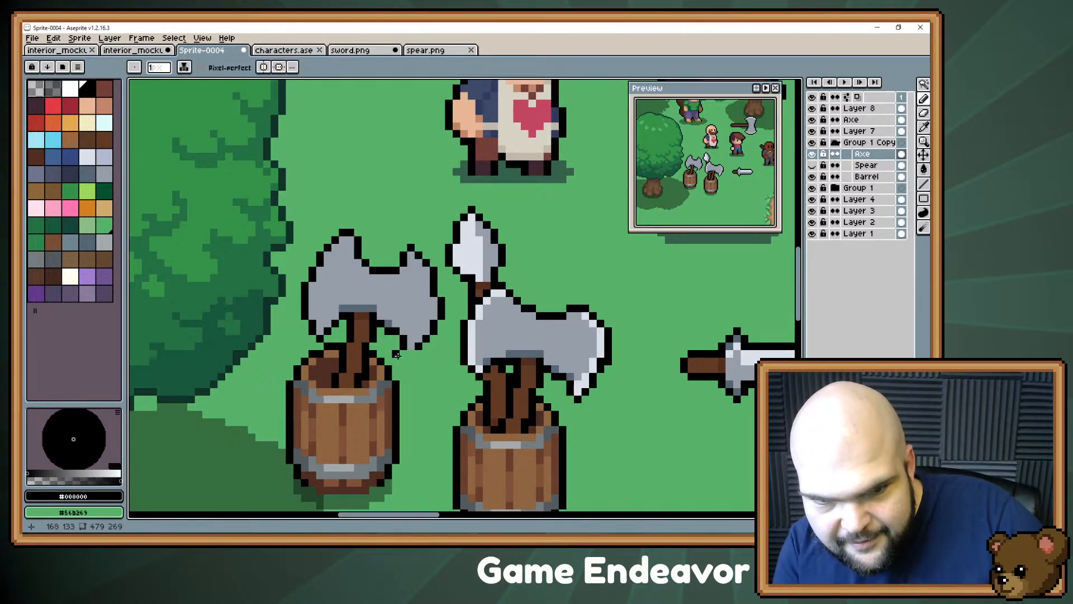
{"action": "left_click", "coordinate": [403, 349], "text": "alt"}
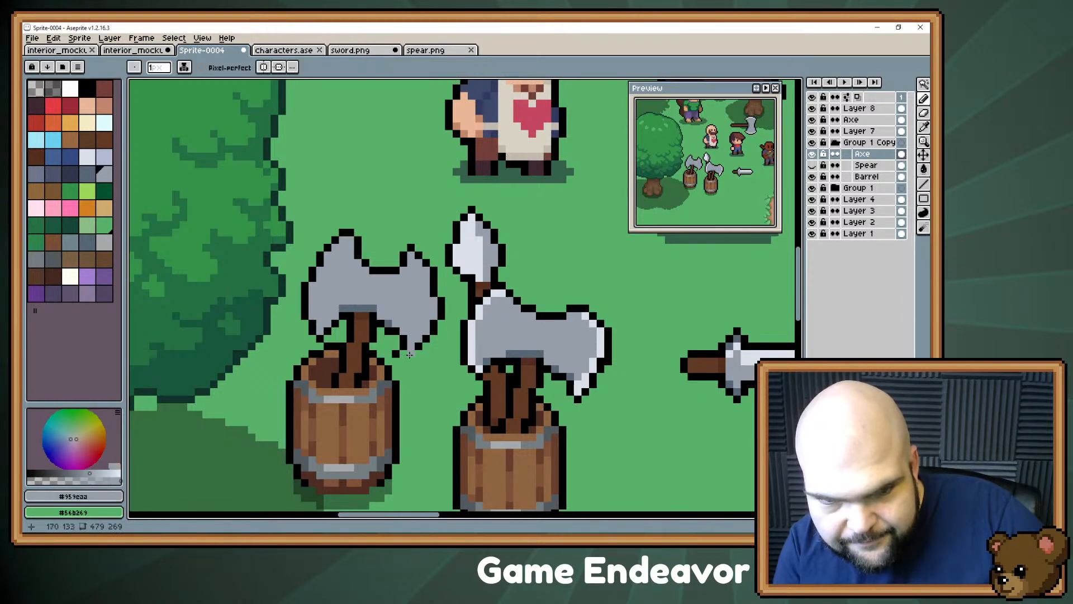
{"action": "left_click", "coordinate": [403, 360]}
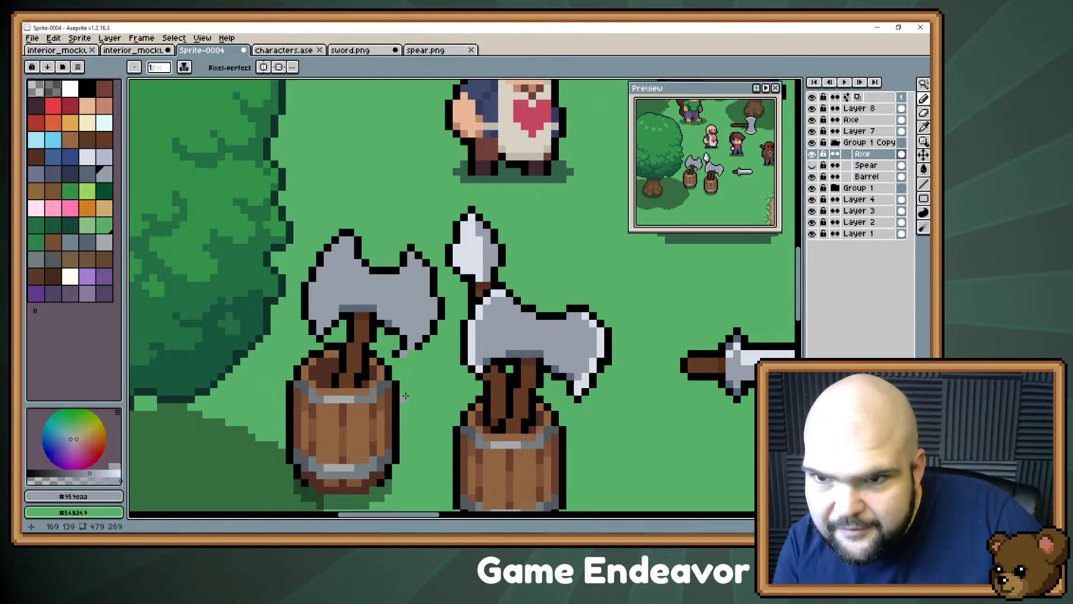
- Delete the axe artwork on the Axe layer of the Group 1 Copy group, above the empty-topped barrel nearest the tree
{"action": "left_click", "coordinate": [436, 285], "text": "alt"}
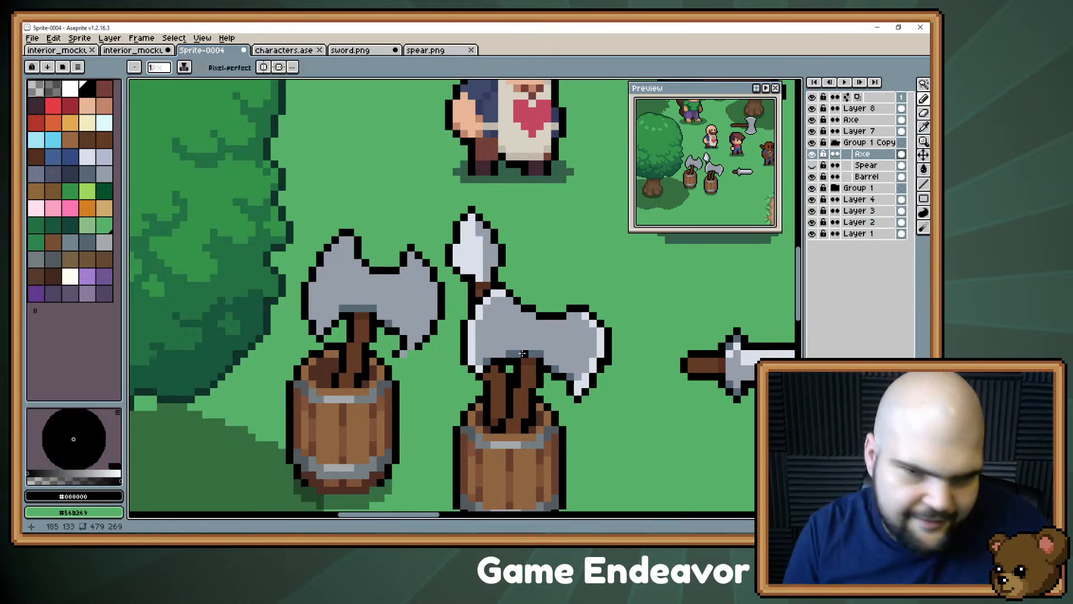
{"action": "key", "text": "Delete"}
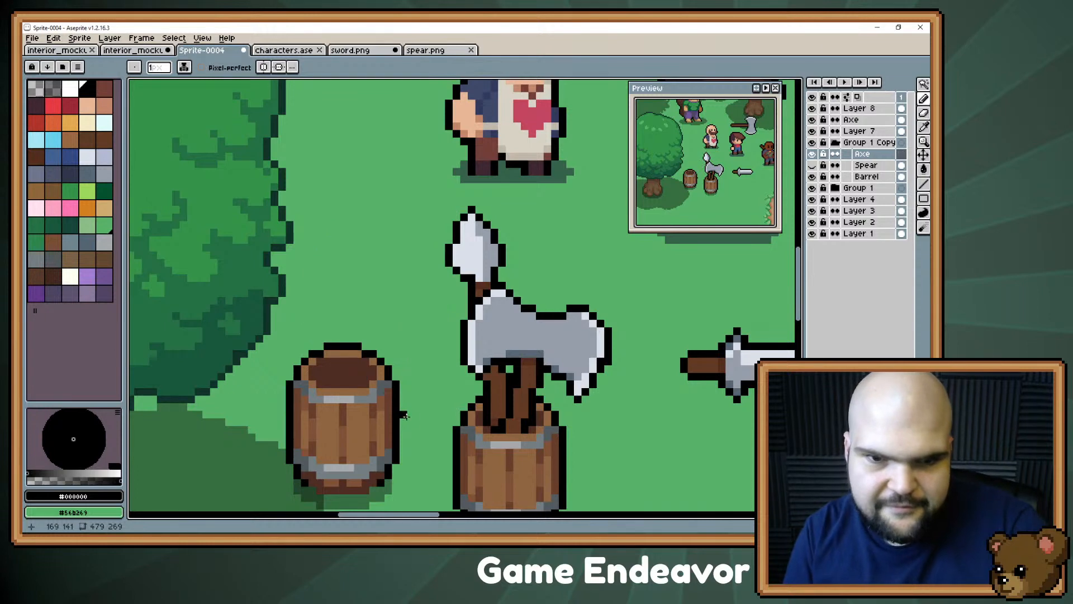
- Examine the forest scene with its characters, barrels and loose weapons at different magnifications
{"action": "scroll", "coordinate": [445, 344], "scroll_direction": "down", "scroll_amount": 3}
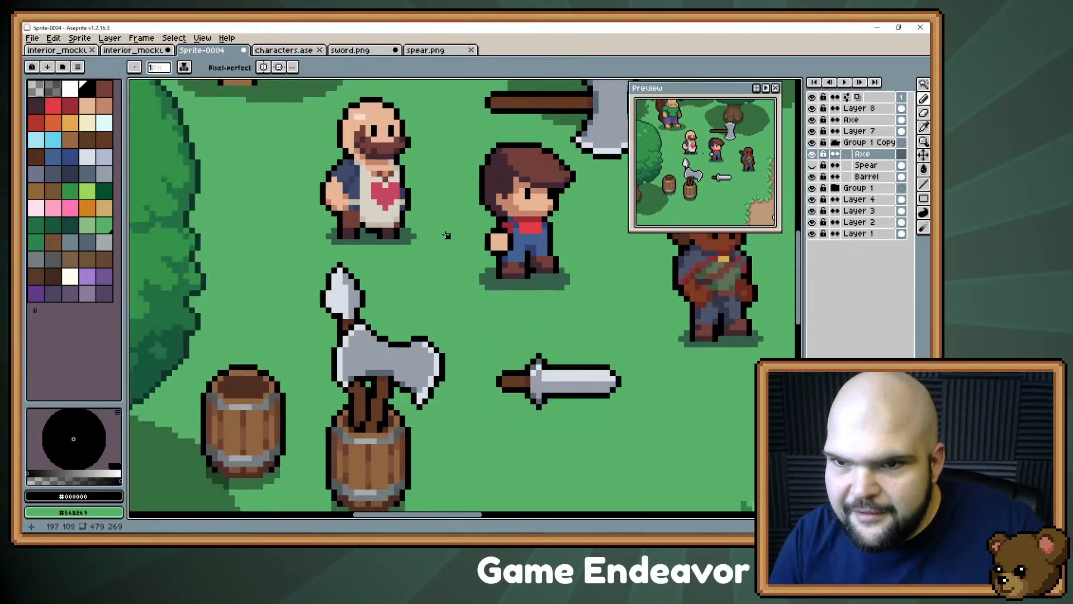
{"action": "left_click_drag", "start_coordinate": [400, 208], "coordinate": [337, 180]}
{"action": "scroll", "coordinate": [344, 192], "scroll_direction": "down", "scroll_amount": 1}
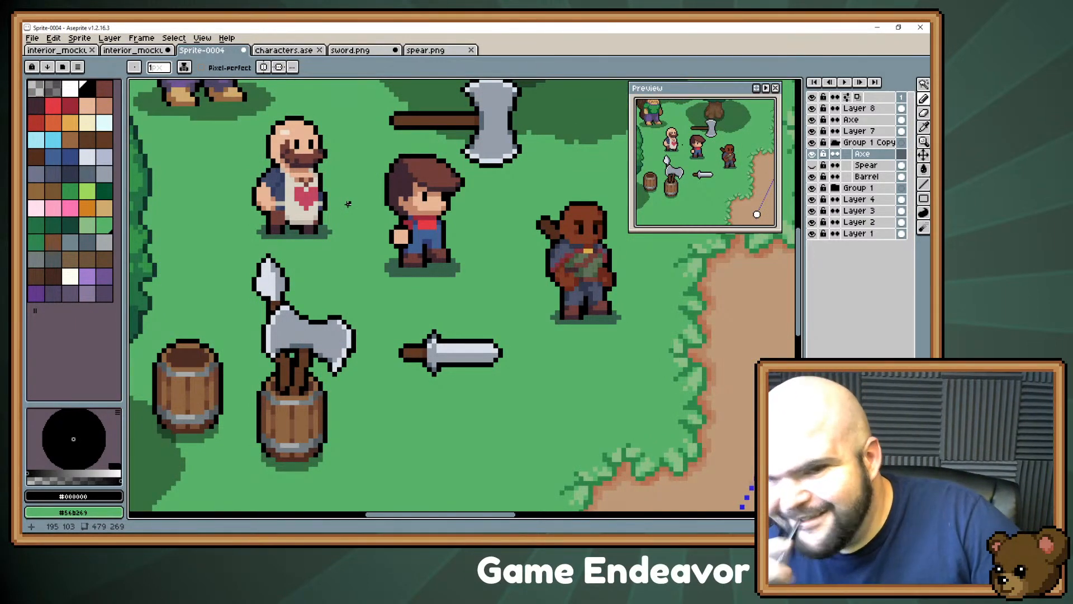
{"action": "left_click_drag", "start_coordinate": [439, 147], "coordinate": [463, 160]}
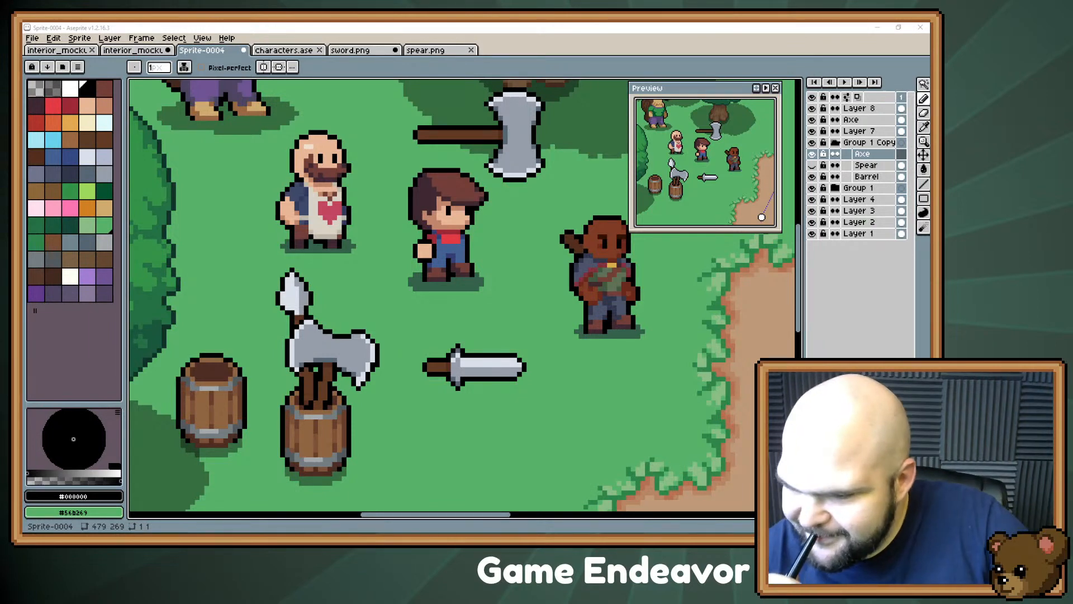
{"action": "scroll", "coordinate": [562, 447], "scroll_direction": "down", "scroll_amount": 3}
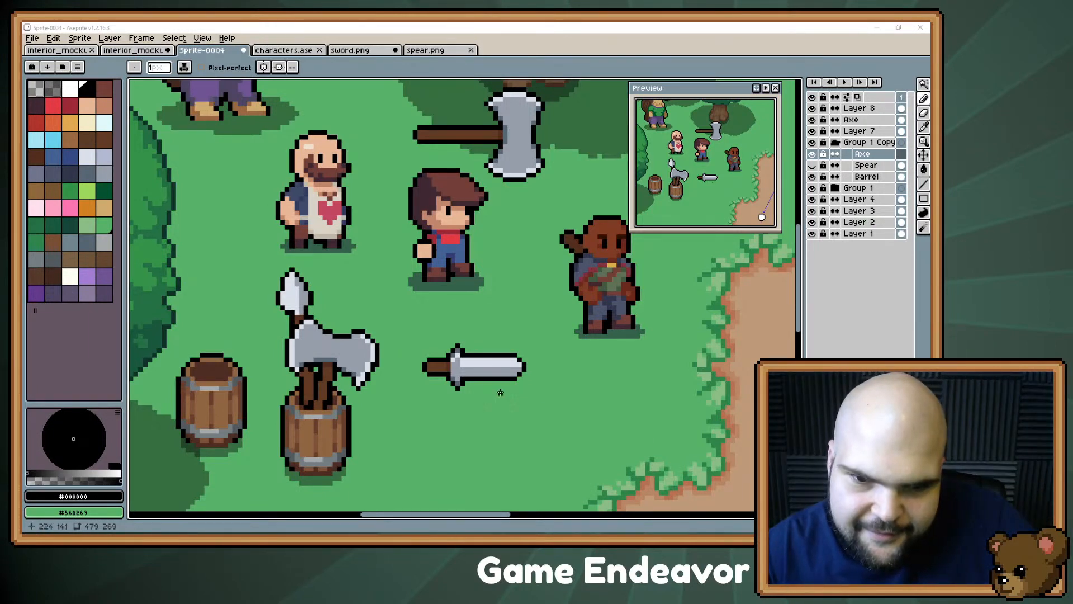
{"action": "scroll", "coordinate": [562, 447], "scroll_direction": "up", "scroll_amount": 1}
{"action": "left_click_drag", "start_coordinate": [412, 346], "coordinate": [463, 376]}
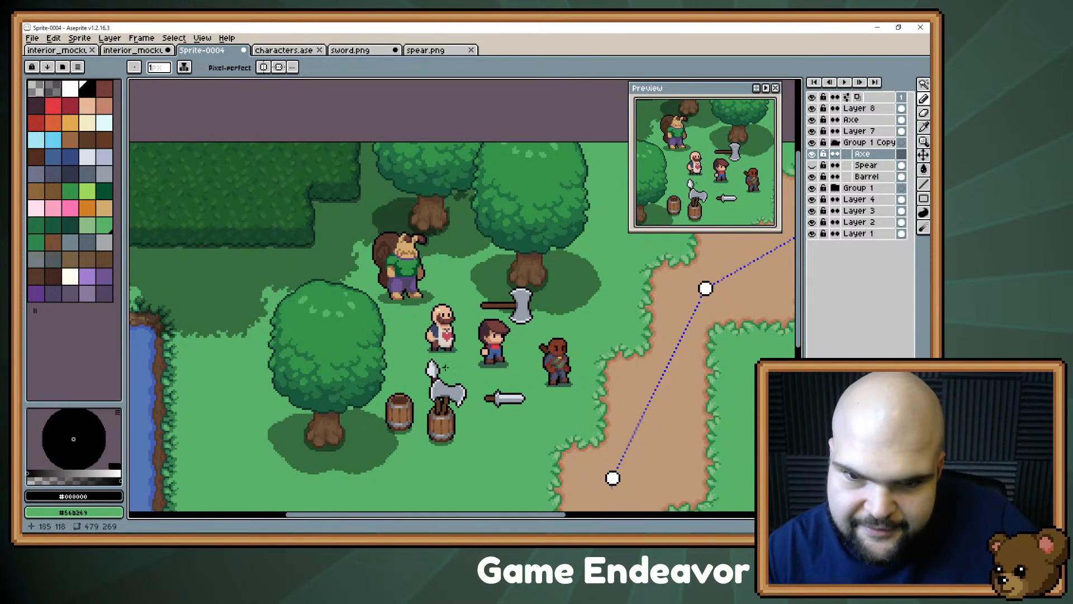
{"action": "left_click_drag", "start_coordinate": [462, 376], "coordinate": [429, 387]}
{"action": "scroll", "coordinate": [510, 311], "scroll_direction": "up", "scroll_amount": 1}
{"action": "scroll", "coordinate": [510, 311], "scroll_direction": "up", "scroll_amount": 1}
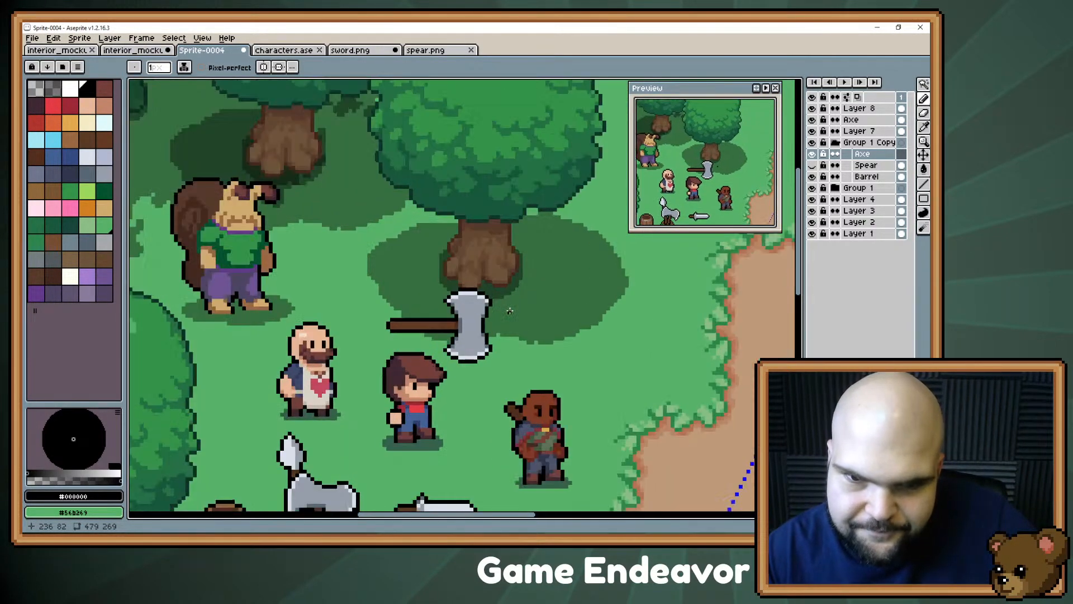
{"action": "left_click_drag", "start_coordinate": [500, 303], "coordinate": [512, 312]}
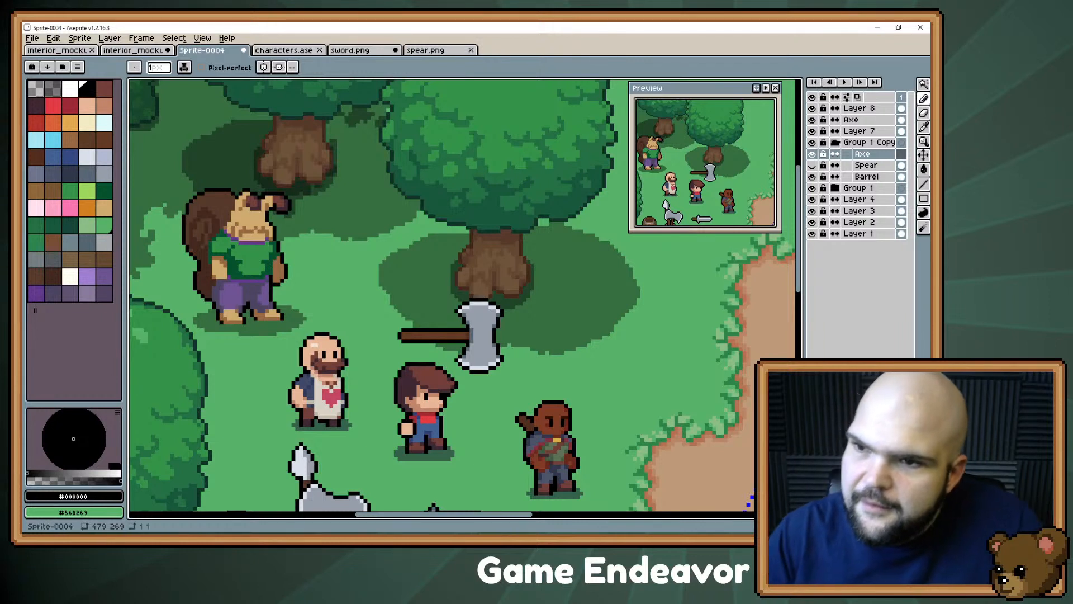
- Rename the Group 1 Copy layer group as WeaponBarrel
{"action": "left_click", "coordinate": [861, 144]}
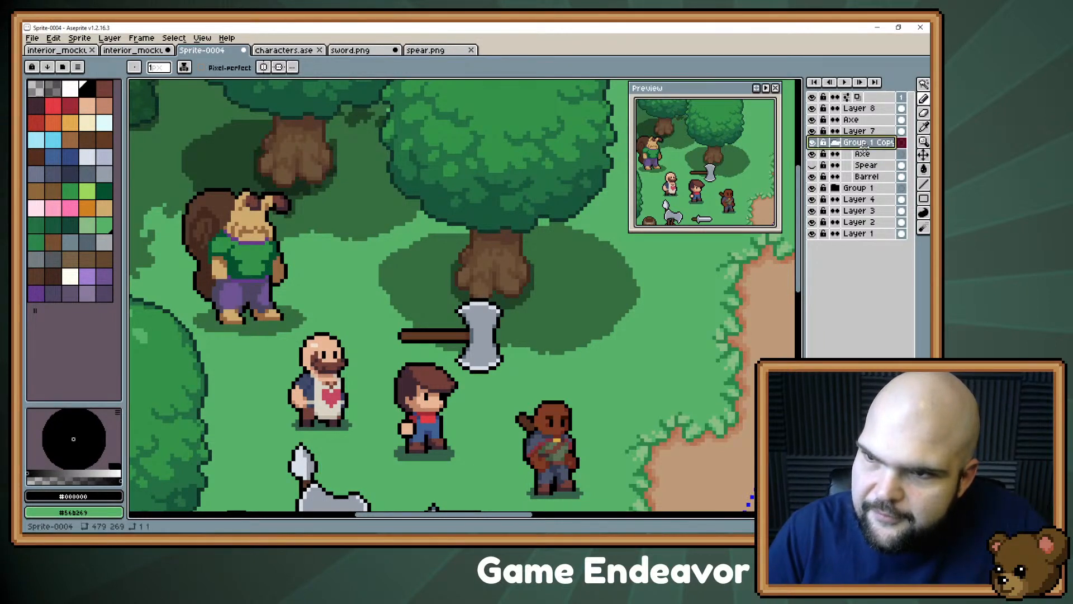
{"action": "double_click", "coordinate": [855, 146]}
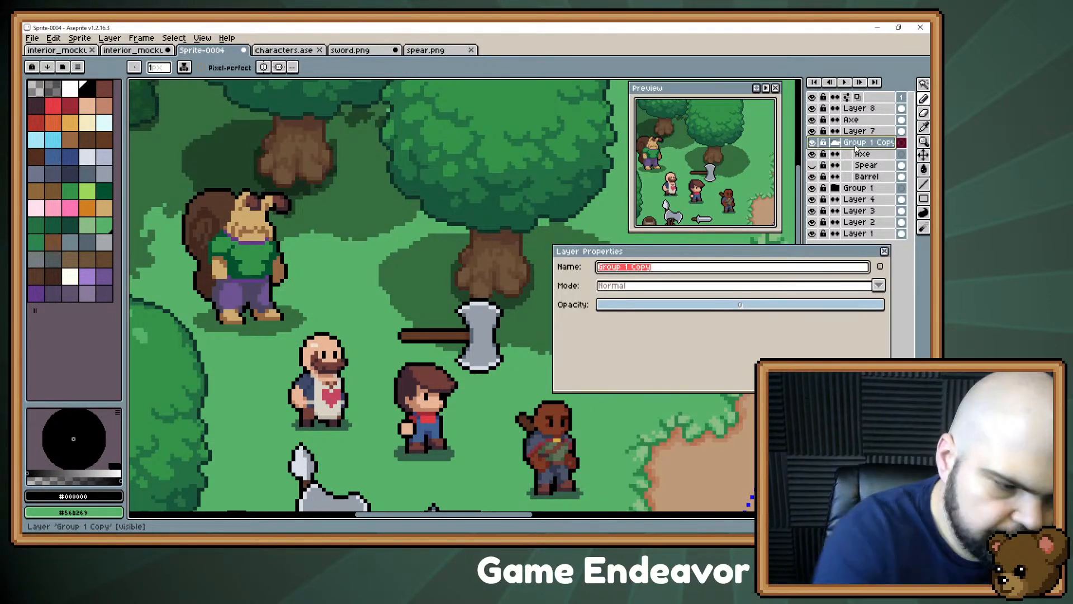
{"action": "type", "text": "WeaponBarrel"}
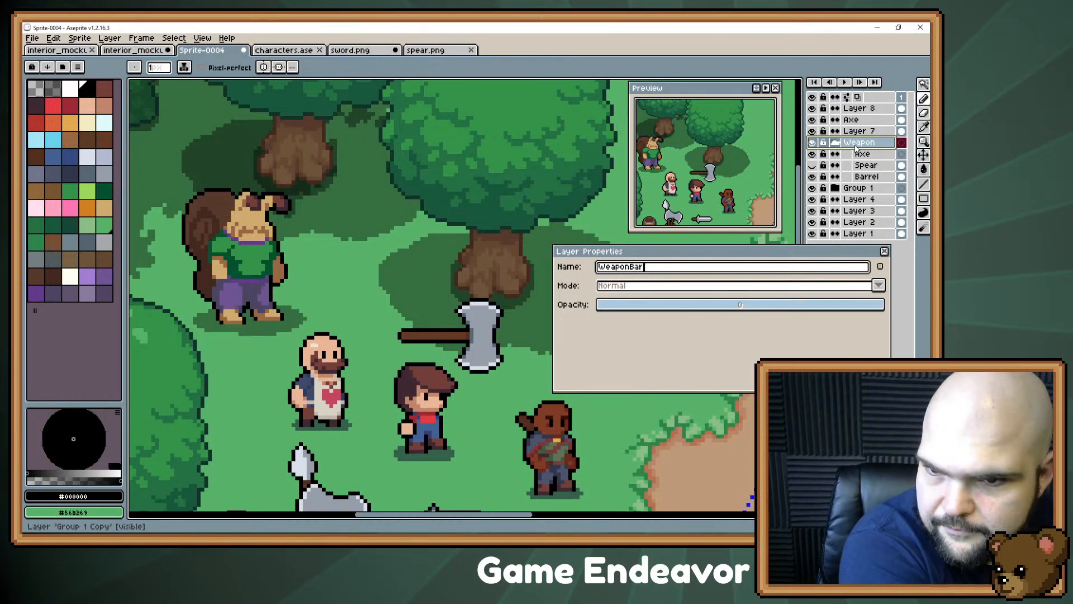
{"action": "key", "text": "Return"}
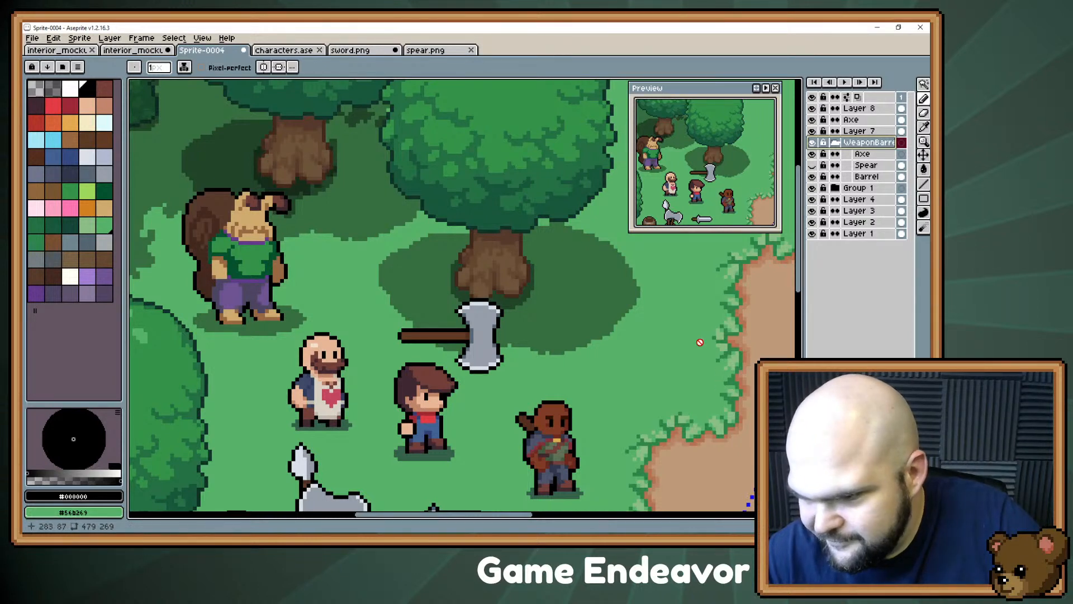
{"action": "left_click_drag", "start_coordinate": [568, 241], "coordinate": [571, 173]}
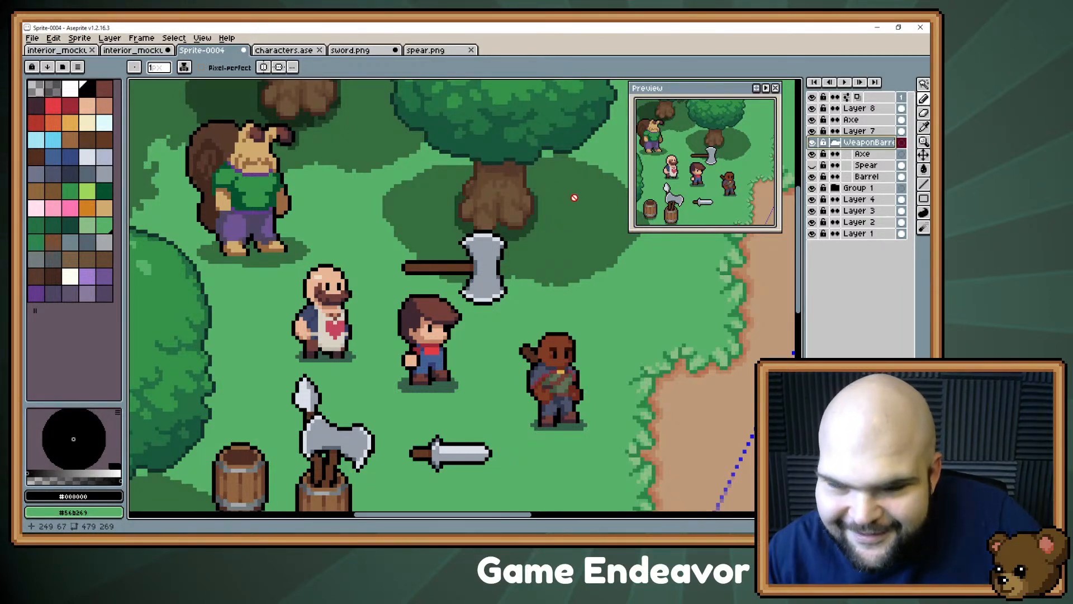
{"action": "scroll", "coordinate": [523, 266], "scroll_direction": "down", "scroll_amount": 1}
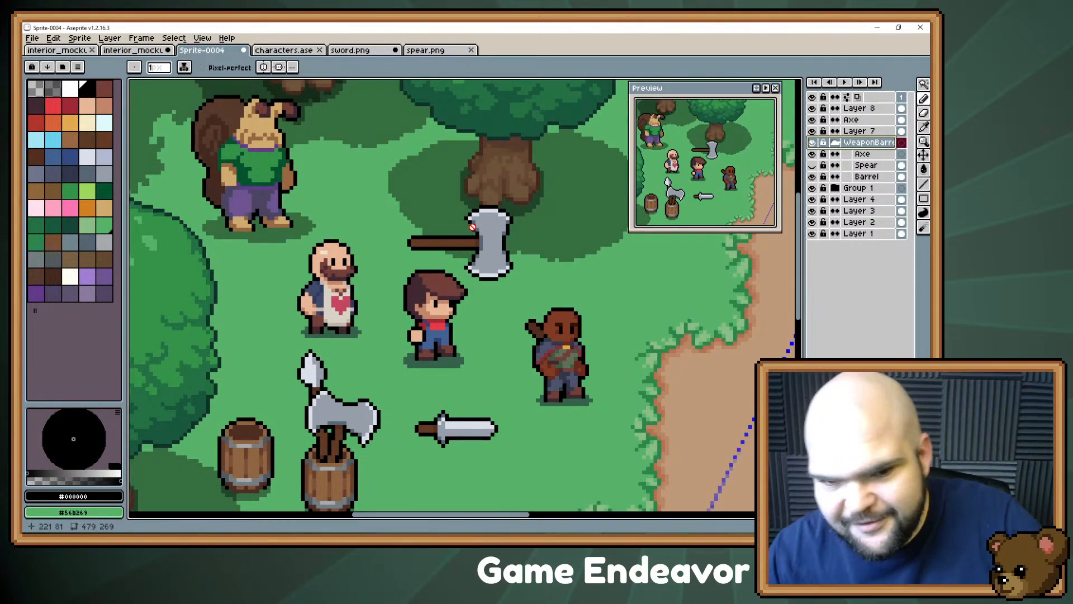
{"action": "mouse_move", "coordinate": [543, 243]}
{"action": "left_mouse_down"}
{"action": "mouse_move", "coordinate": [518, 181]}
{"action": "mouse_move", "coordinate": [535, 193]}
{"action": "left_mouse_up"}
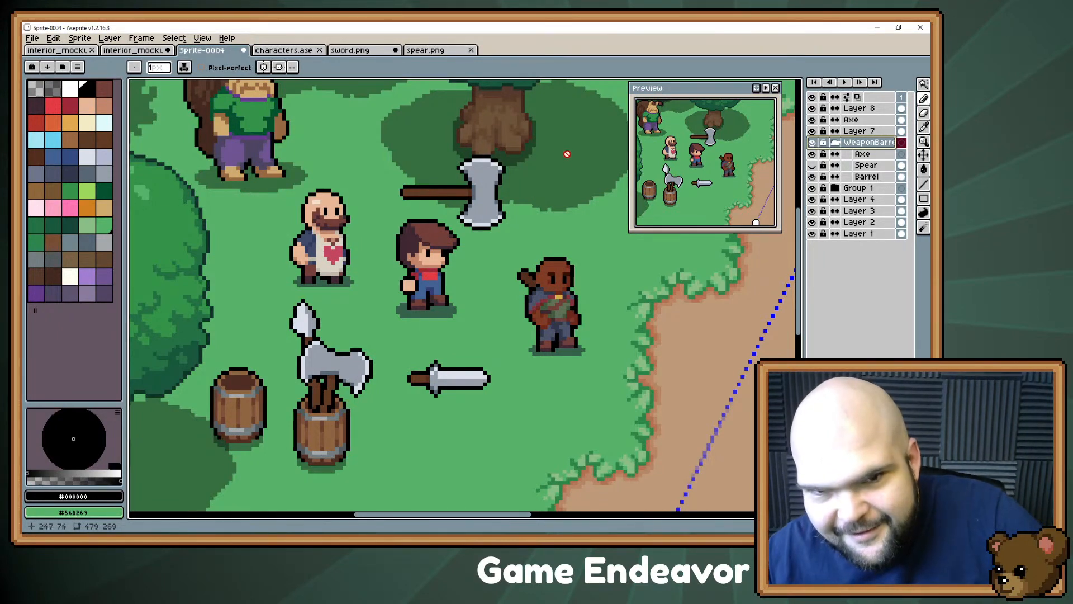
{"action": "left_click_drag", "start_coordinate": [573, 155], "coordinate": [544, 191]}
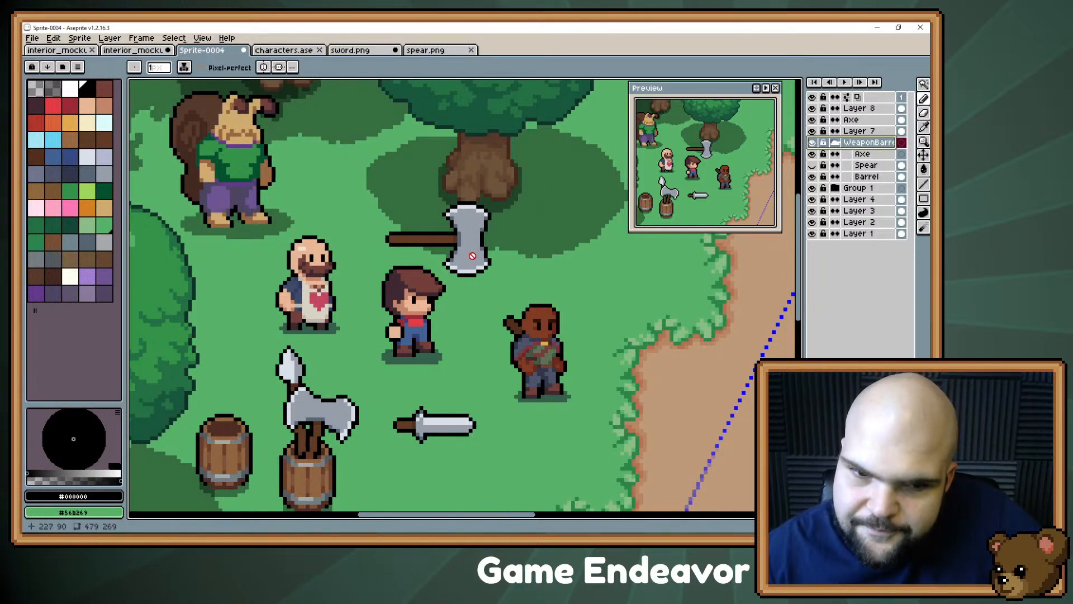
{"action": "scroll", "coordinate": [463, 217], "scroll_direction": "down", "scroll_amount": 2}
{"action": "scroll", "coordinate": [464, 218], "scroll_direction": "left", "scroll_amount": 2}
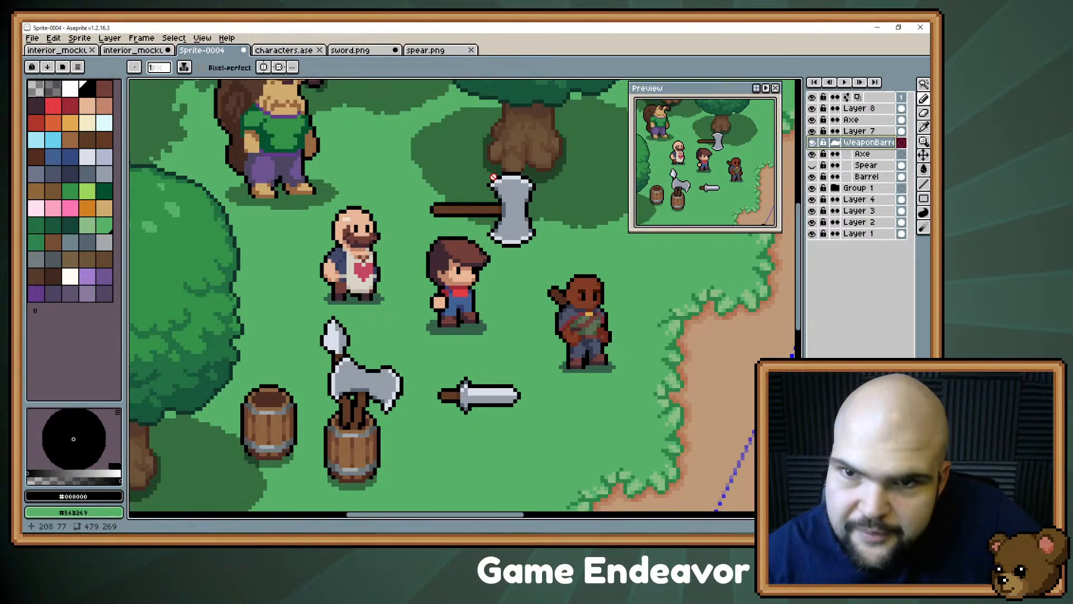
- In spear.png, clear the selection and repaint the middle of the spearhead with its mid-grey shade #959eaa
{"action": "left_click", "coordinate": [421, 52]}
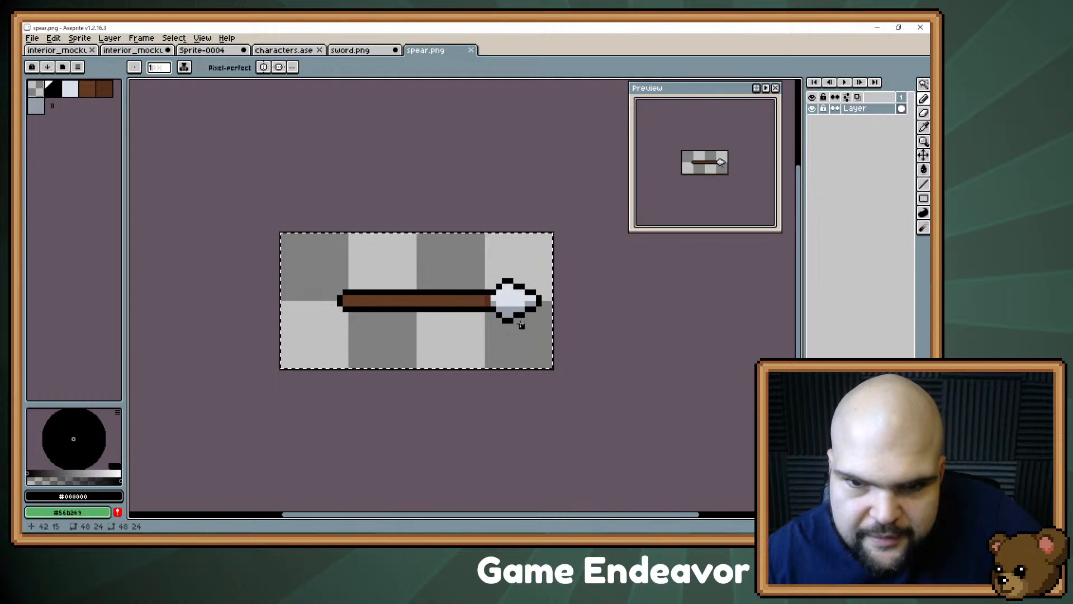
{"action": "scroll", "coordinate": [499, 314], "scroll_direction": "up", "scroll_amount": 2}
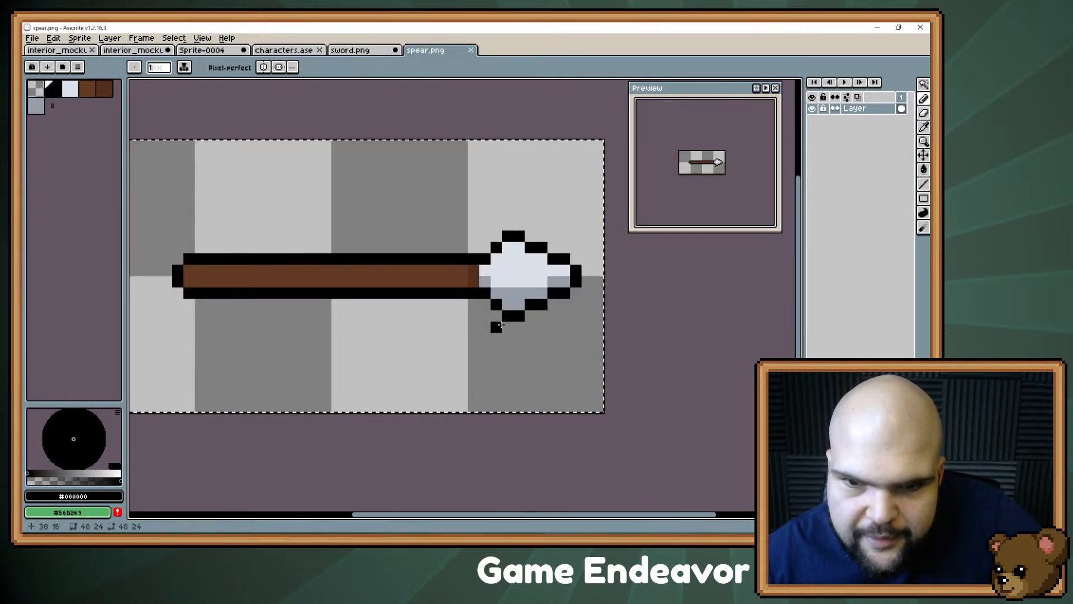
{"action": "key", "text": "alt"}
{"action": "left_click", "coordinate": [530, 272], "text": "alt"}
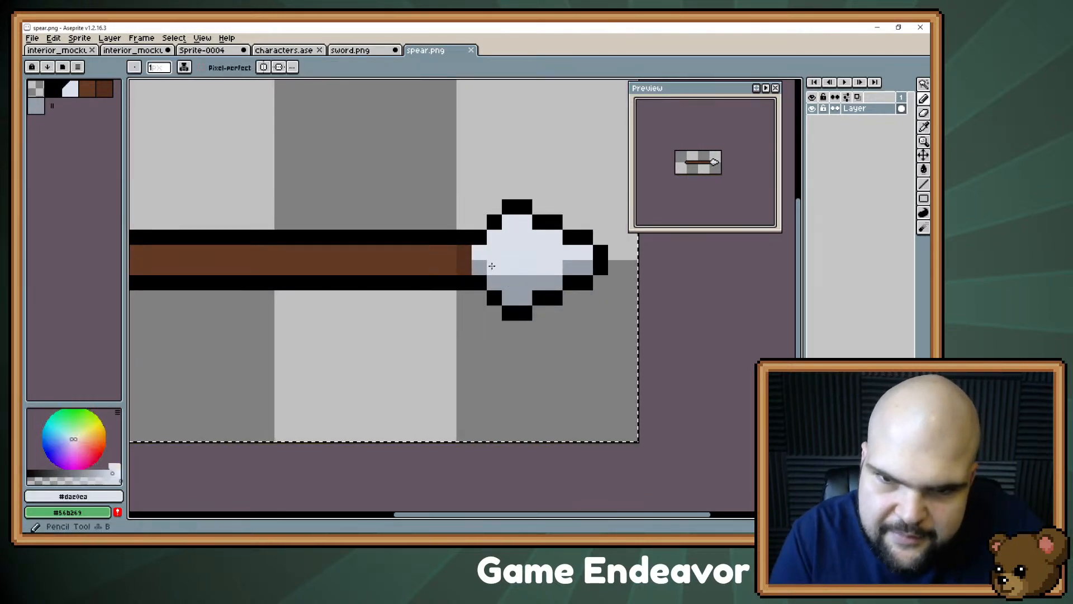
{"action": "key", "text": "ctrl+d"}
{"action": "left_click", "coordinate": [503, 273], "text": "alt"}
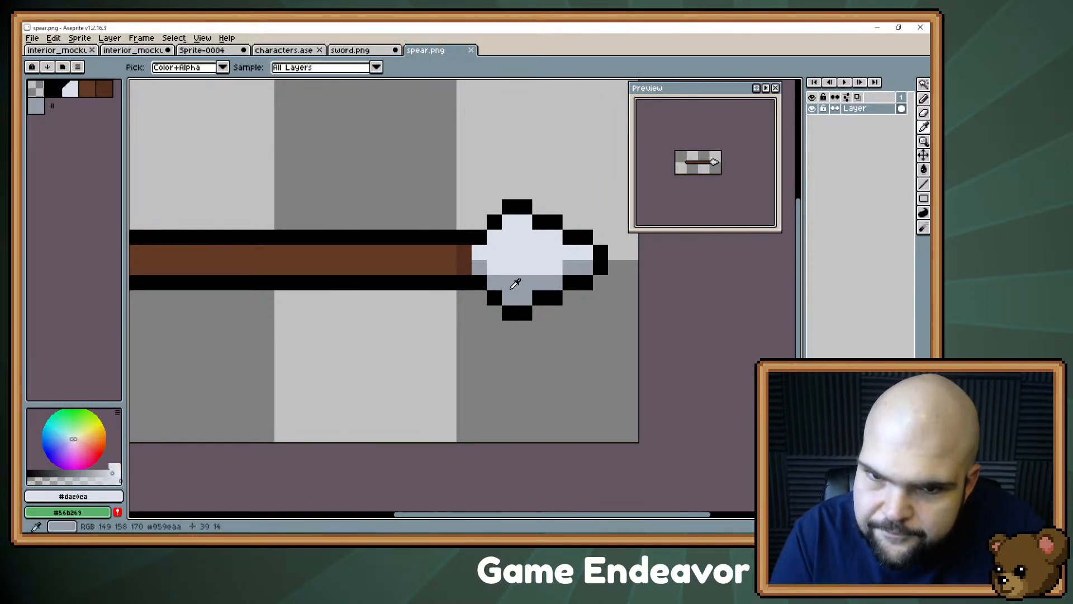
{"action": "mouse_move", "coordinate": [494, 268]}
{"action": "left_mouse_down"}
{"action": "mouse_move", "coordinate": [518, 250]}
{"action": "mouse_move", "coordinate": [534, 265]}
{"action": "mouse_move", "coordinate": [514, 242]}
{"action": "mouse_move", "coordinate": [549, 268]}
{"action": "mouse_move", "coordinate": [539, 244]}
{"action": "mouse_move", "coordinate": [552, 262]}
{"action": "left_mouse_up"}
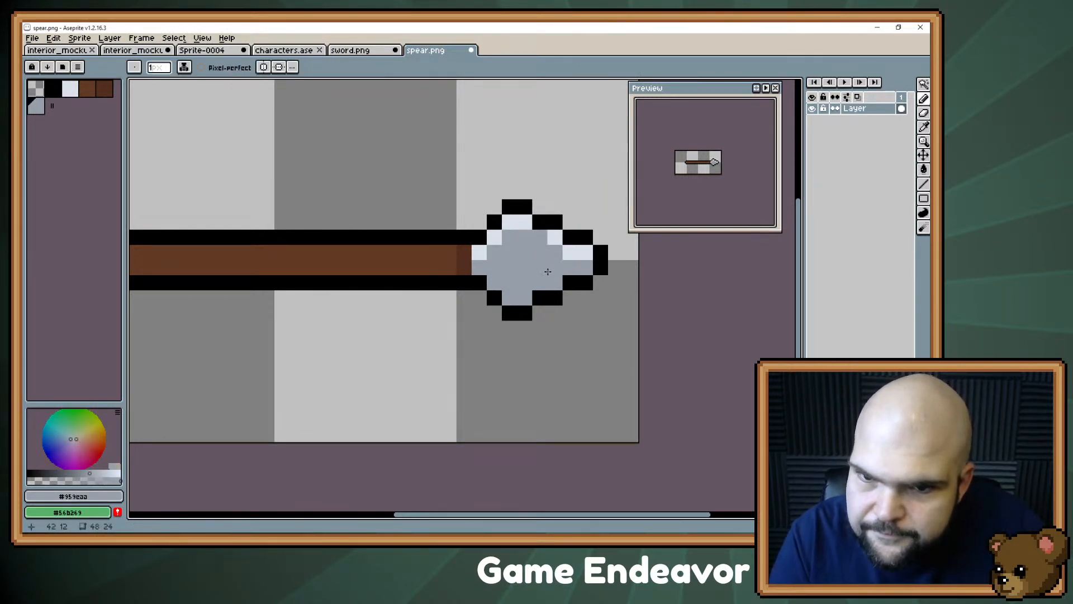
- Add light highlight pixels along the spearhead's front edges and tip, and shade its rear edges in mid-grey #959eaa
{"action": "left_click", "coordinate": [555, 239], "text": "alt"}
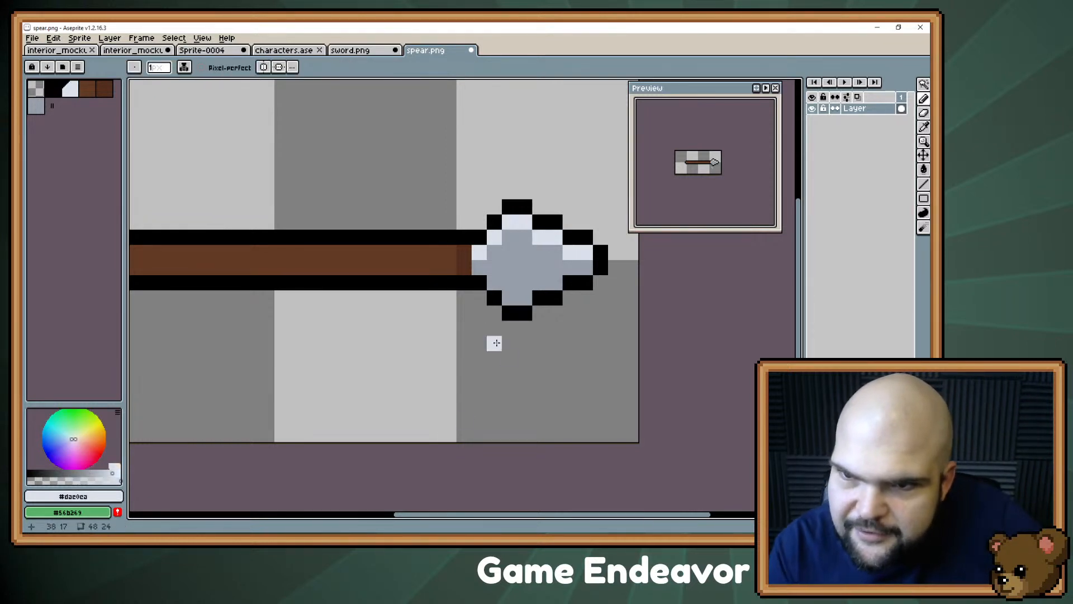
{"action": "mouse_move", "coordinate": [537, 286]}
{"action": "left_mouse_down"}
{"action": "mouse_move", "coordinate": [516, 299]}
{"action": "mouse_move", "coordinate": [573, 268]}
{"action": "mouse_move", "coordinate": [552, 286]}
{"action": "left_mouse_up"}
{"action": "left_click", "coordinate": [531, 257], "text": "alt"}
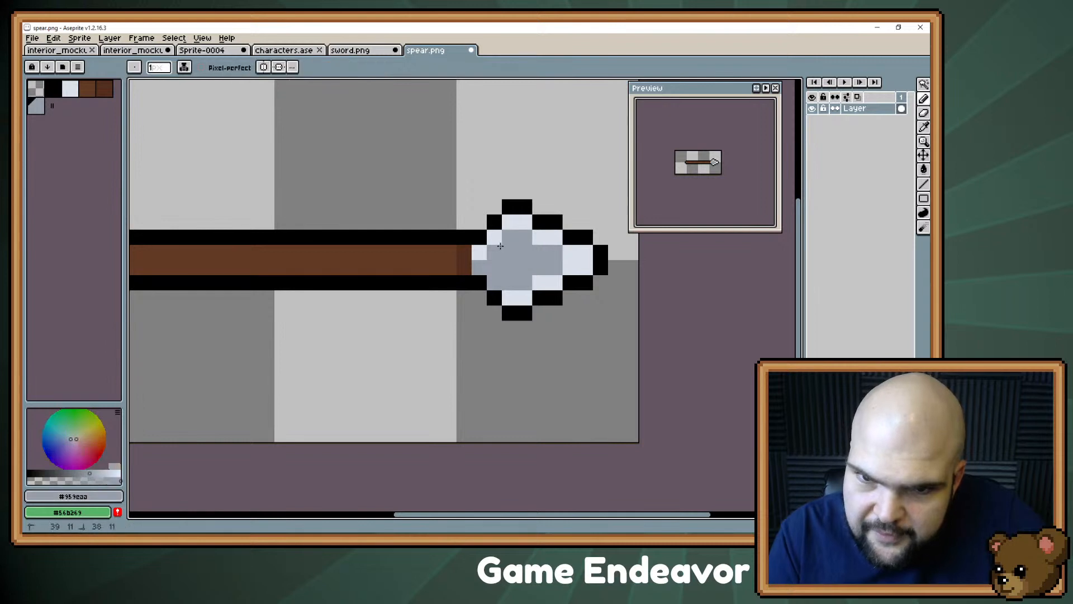
{"action": "left_click", "coordinate": [494, 237]}
{"action": "left_click", "coordinate": [480, 254]}
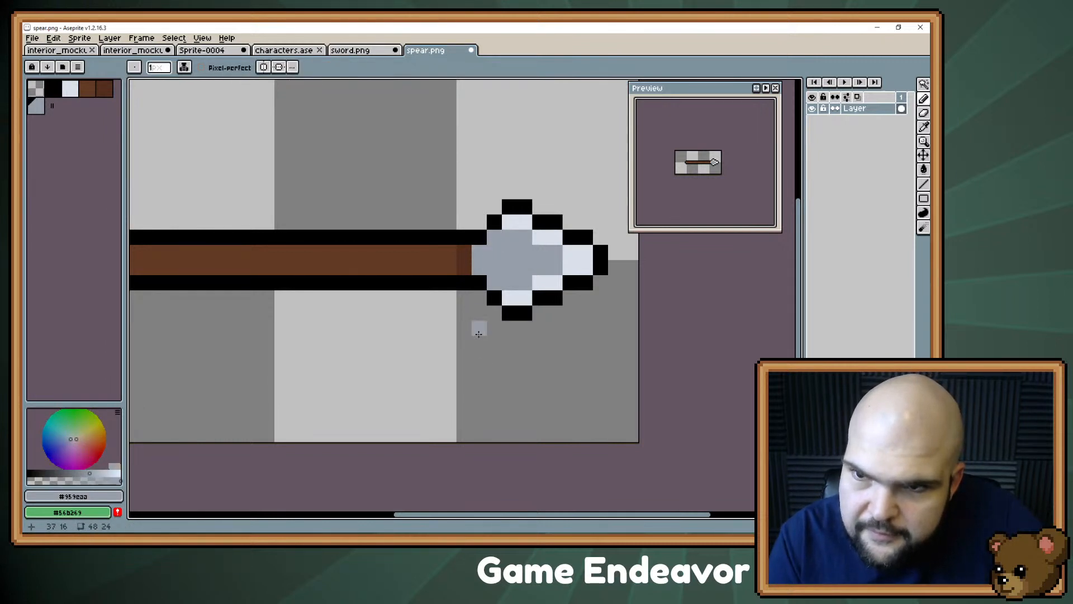
{"action": "left_click", "coordinate": [509, 222]}
{"action": "left_click", "coordinate": [509, 298]}
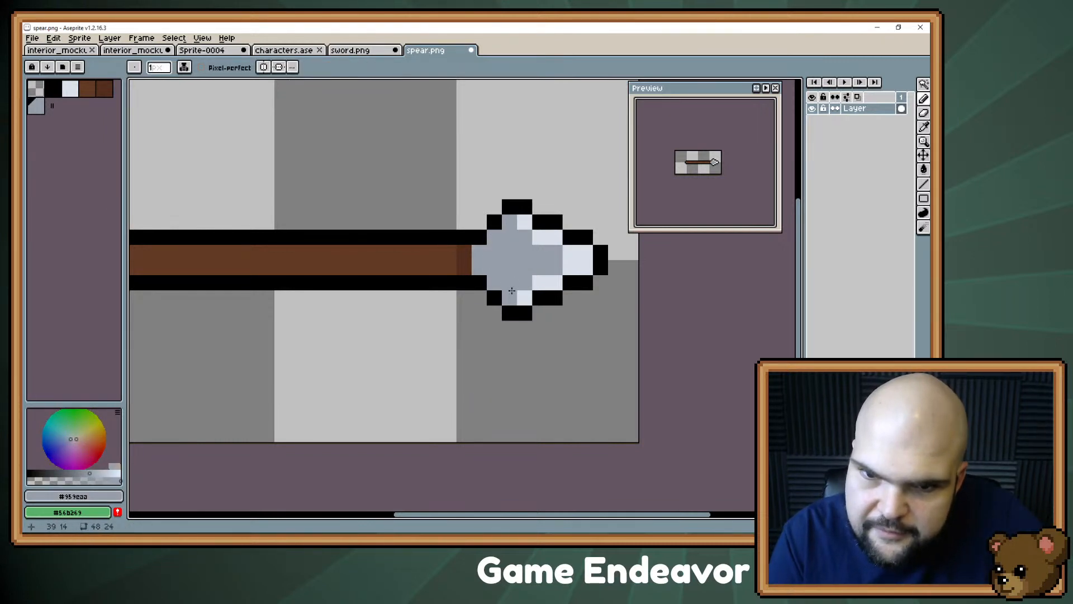
{"action": "left_click", "coordinate": [539, 282]}
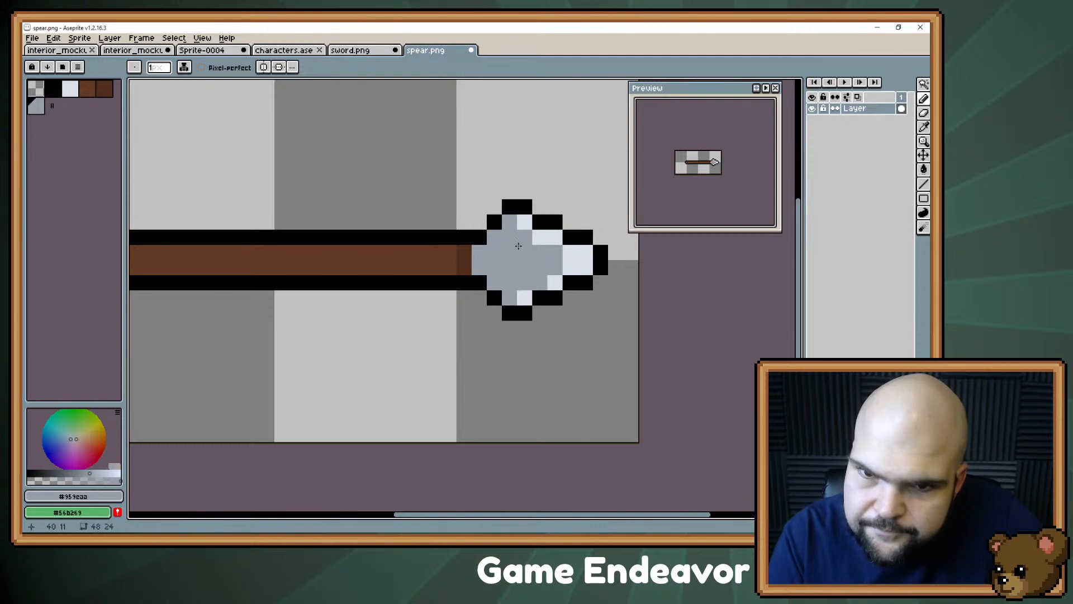
{"action": "left_click", "coordinate": [539, 237]}
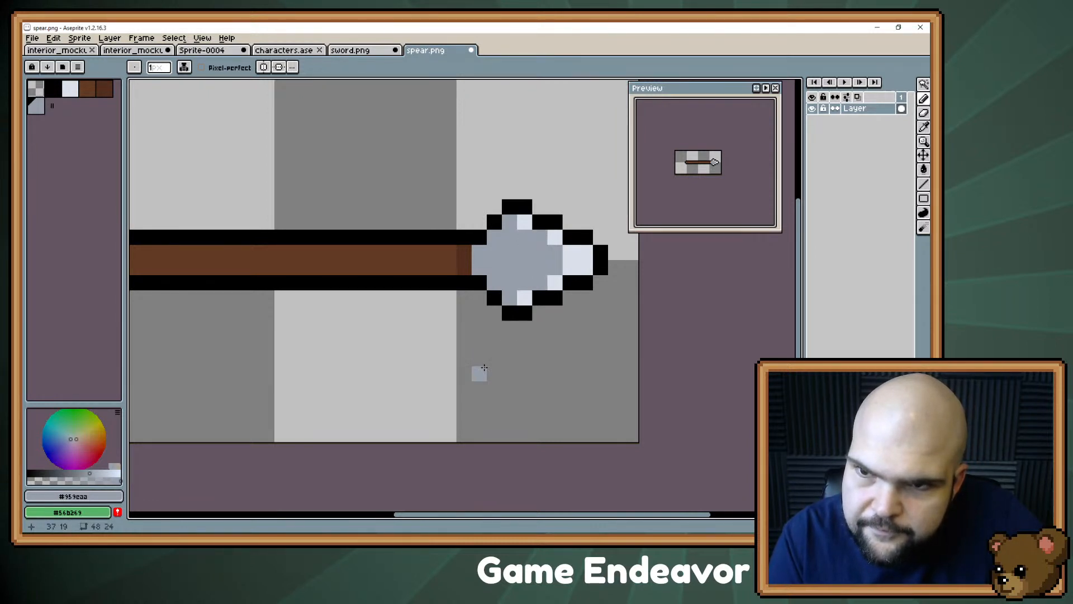
- Save spear.png and return to the Sprite-0004 forest scene
{"action": "left_click_drag", "start_coordinate": [484, 368], "coordinate": [449, 456]}
{"action": "key", "text": "v"}
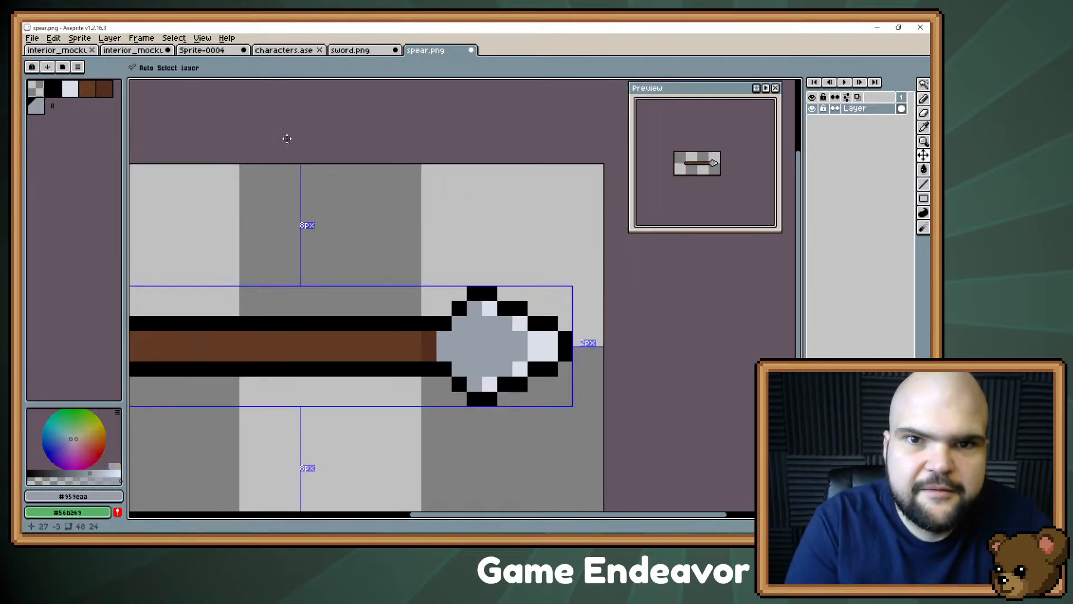
{"action": "key", "text": "b"}
{"action": "left_click", "coordinate": [351, 50]}
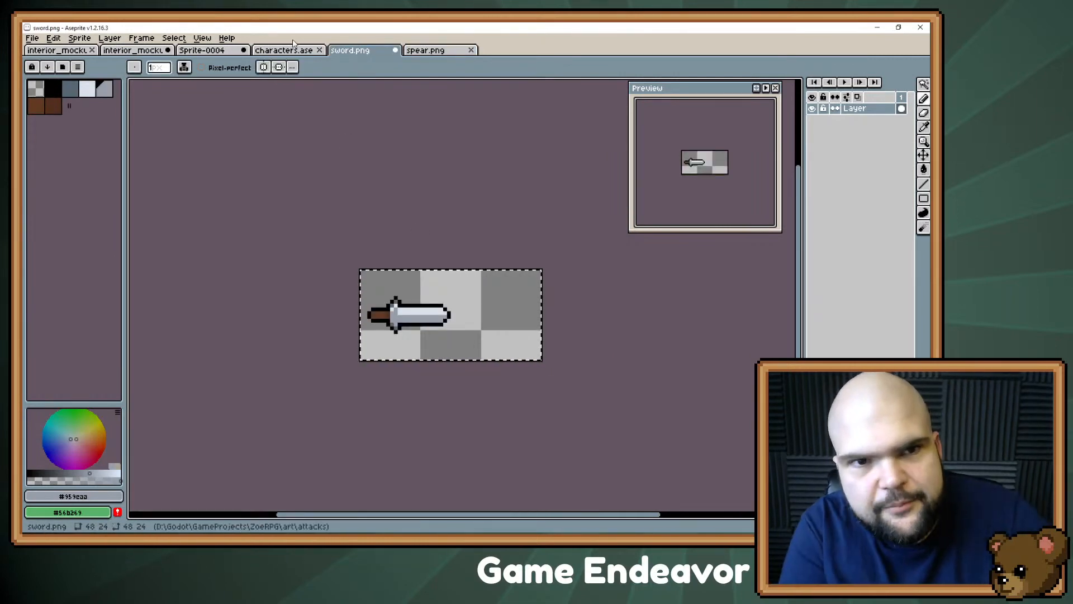
{"action": "left_click", "coordinate": [201, 50]}
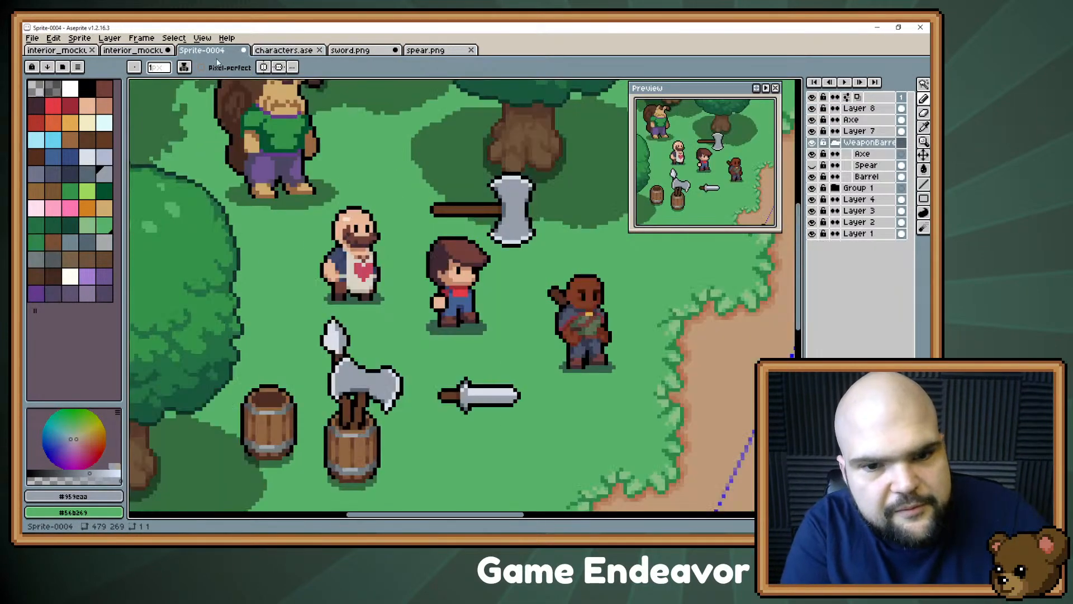
- Show the Spear layer of the WeaponBarrel group to check which spear it holds, and hide it again
{"action": "left_click", "coordinate": [859, 155]}
{"action": "left_click", "coordinate": [865, 165]}
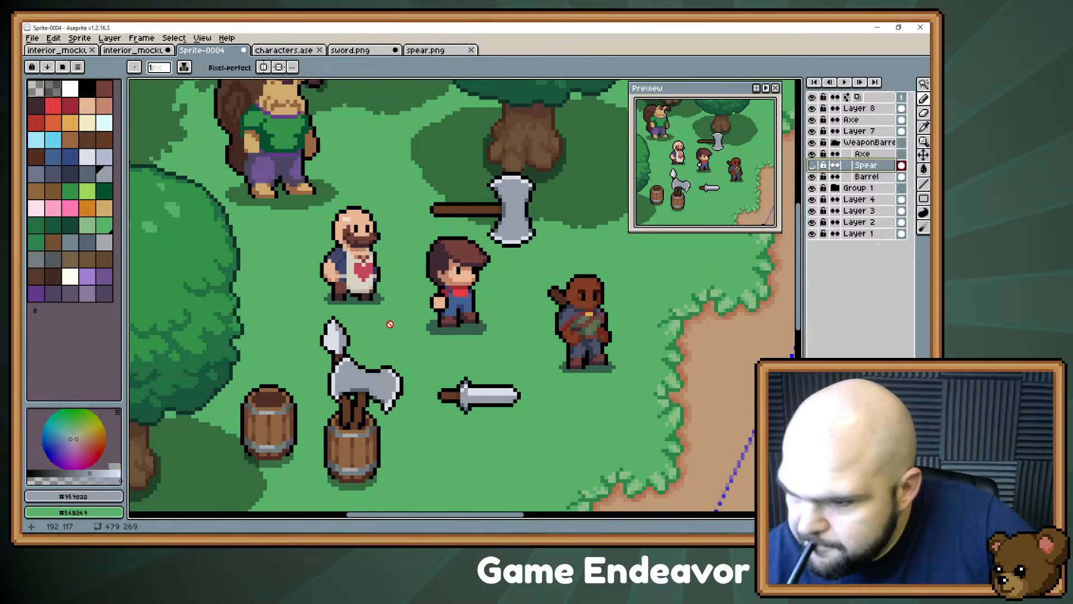
{"action": "scroll", "coordinate": [325, 356], "scroll_direction": "up", "scroll_amount": 1}
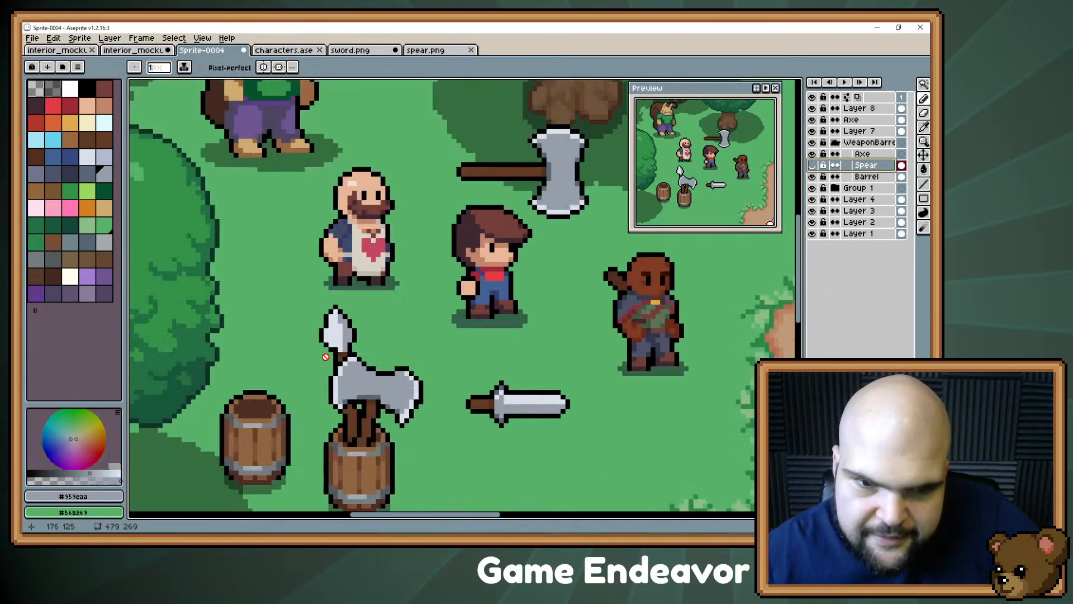
{"action": "scroll", "coordinate": [326, 357], "scroll_direction": "up", "scroll_amount": 1}
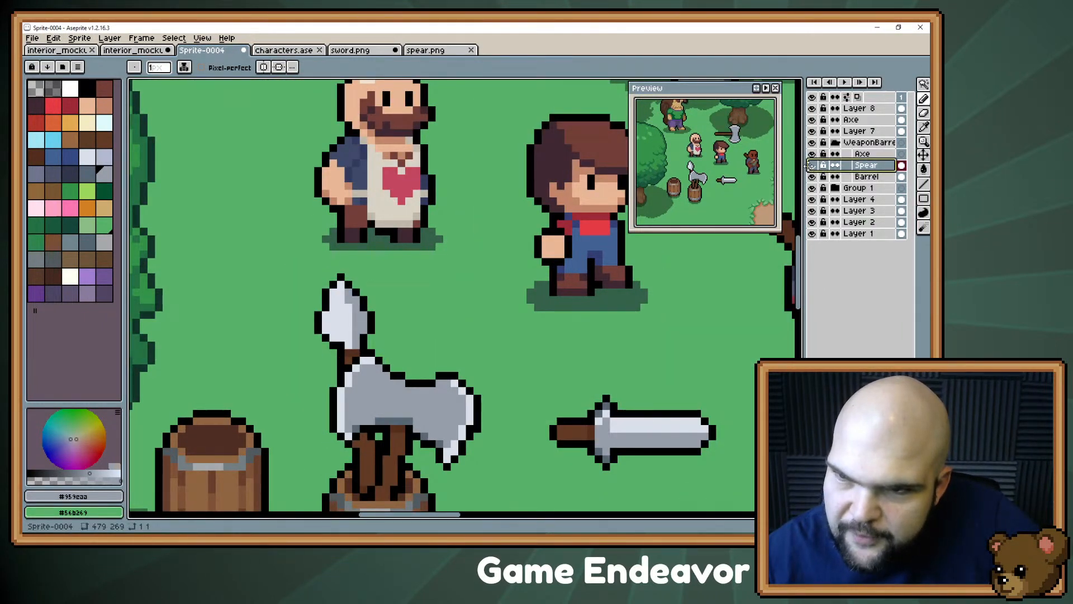
{"action": "left_click", "coordinate": [811, 165]}
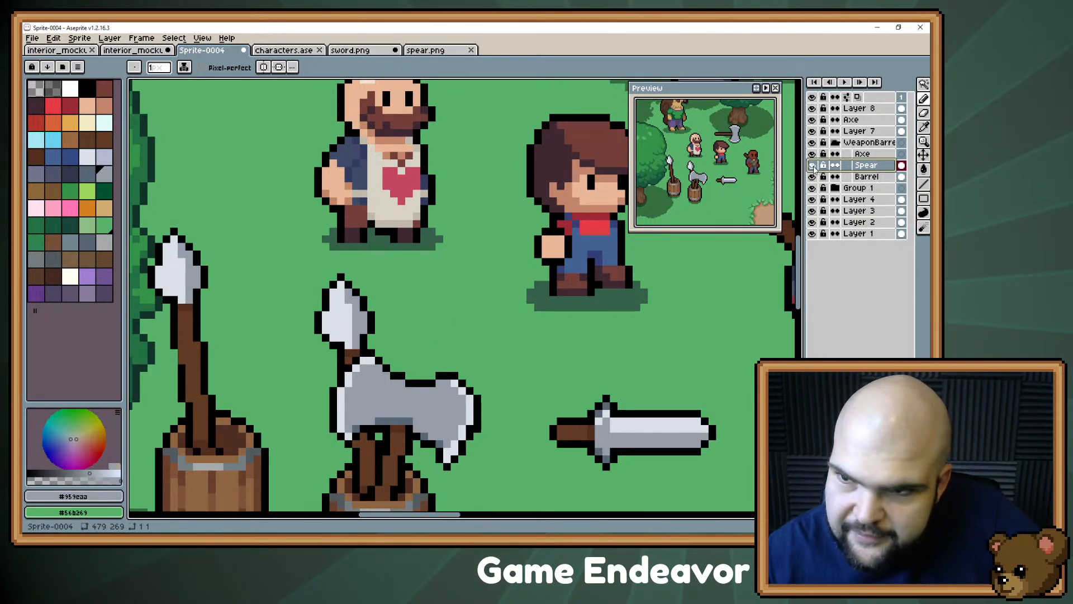
{"action": "left_click", "coordinate": [812, 165]}
- Collapse the WeaponBarrel group, expand Group 1 and make its Spear layer active
{"action": "left_click", "coordinate": [835, 143]}
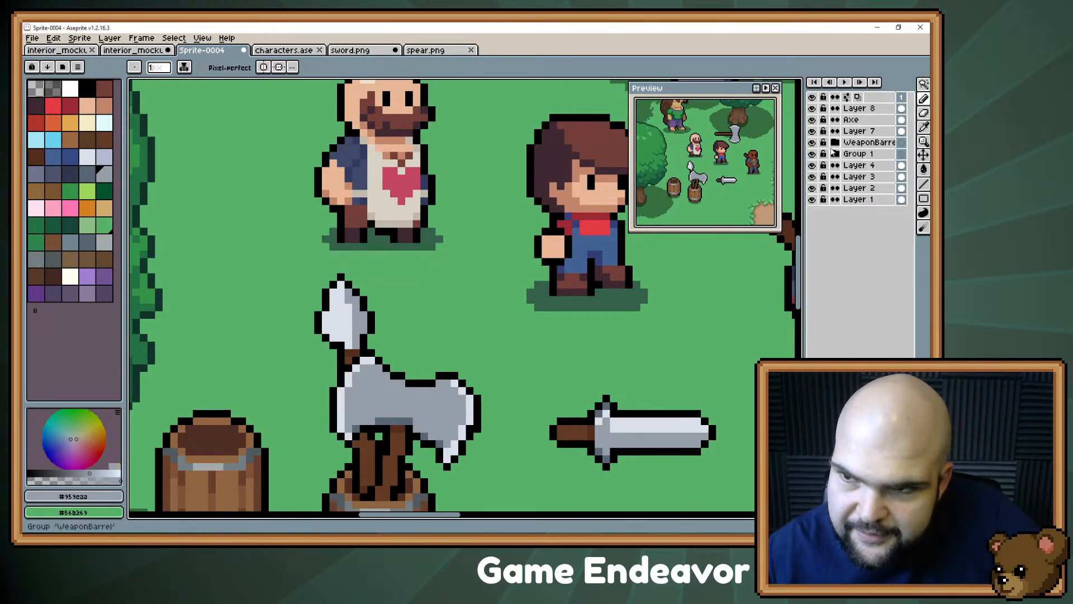
{"action": "left_click", "coordinate": [835, 154]}
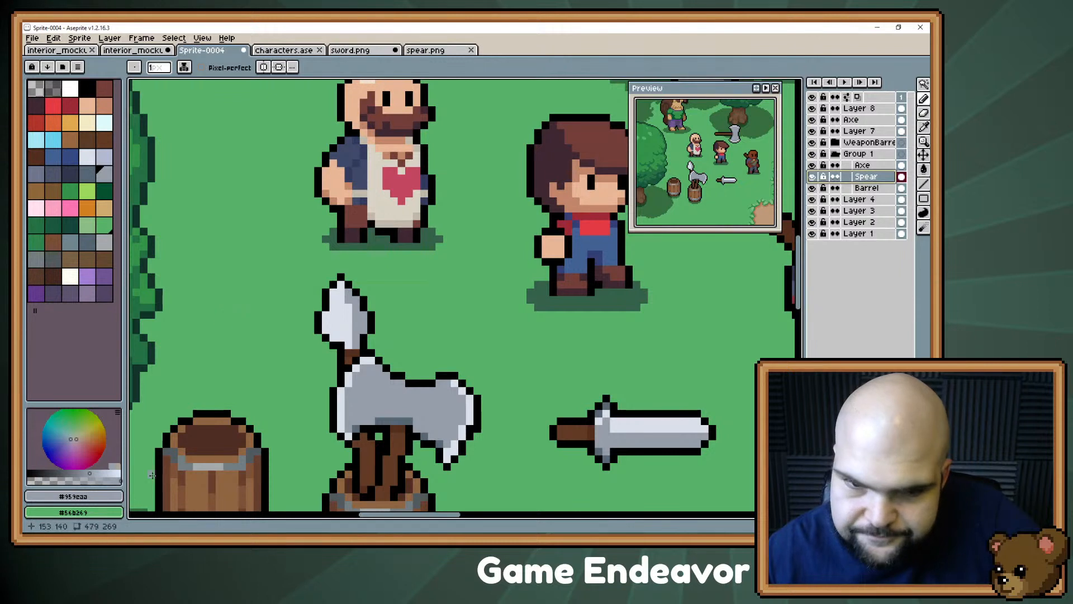
{"action": "left_click_drag", "start_coordinate": [336, 368], "coordinate": [373, 361]}
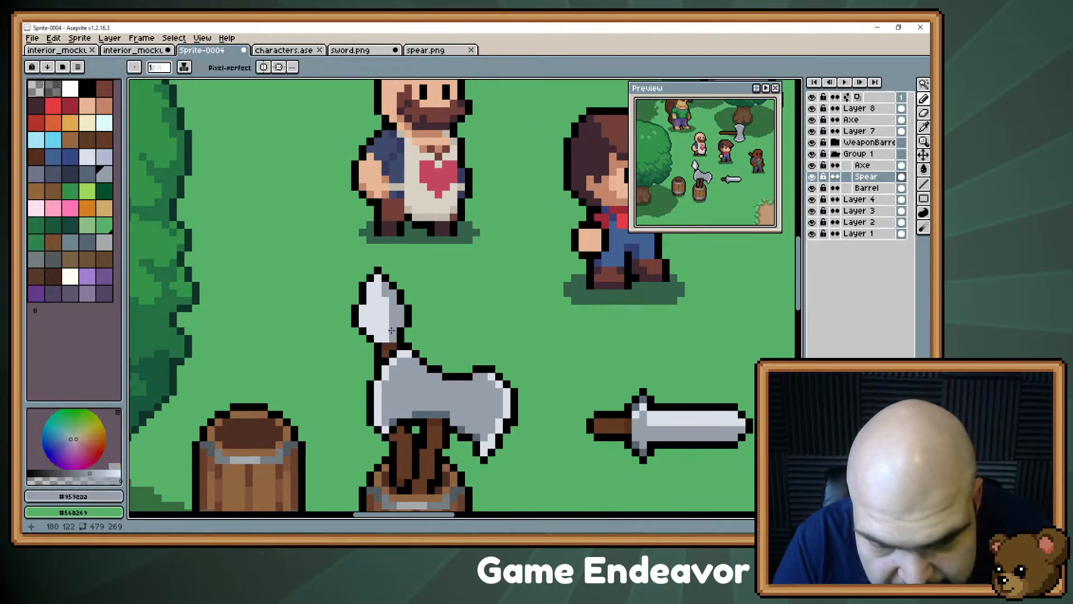
- Repaint the spearhead above the axe barrel in mid-grey #959eaa, with light #dae0ea highlight pixels along its edges
{"action": "mouse_move", "coordinate": [391, 330]}
{"action": "left_mouse_down"}
{"action": "mouse_move", "coordinate": [378, 337]}
{"action": "mouse_move", "coordinate": [384, 295]}
{"action": "mouse_move", "coordinate": [375, 323]}
{"action": "mouse_move", "coordinate": [370, 309]}
{"action": "left_mouse_up"}
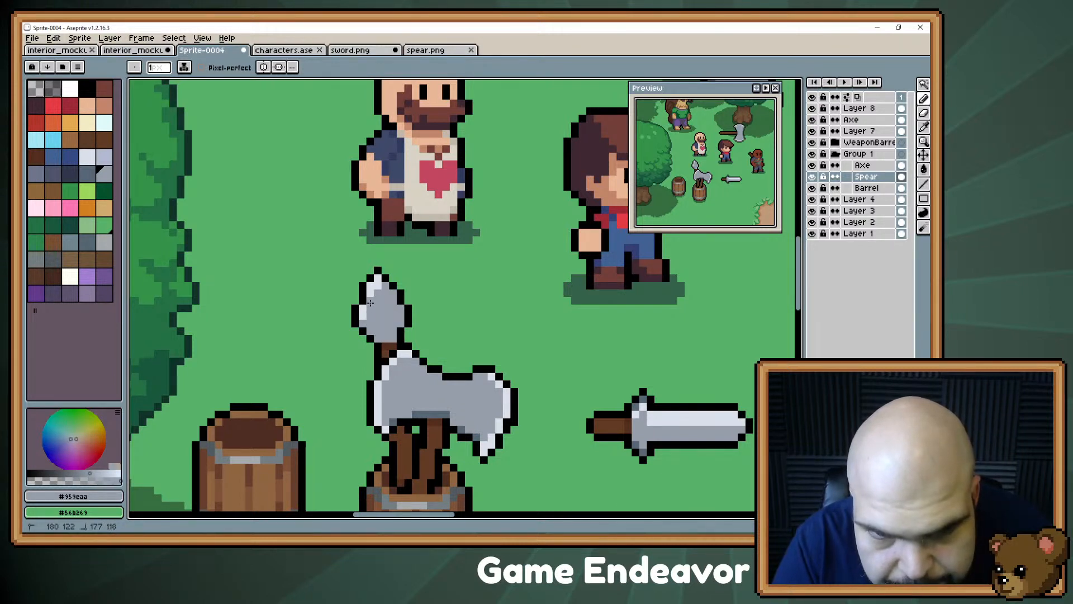
{"action": "left_click", "coordinate": [381, 287], "text": "alt"}
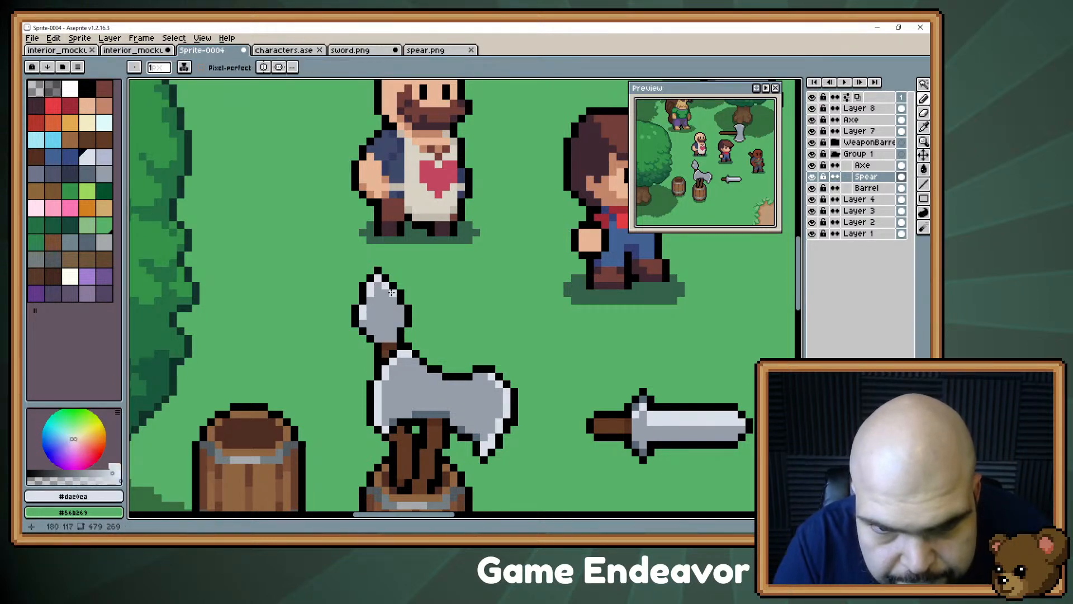
{"action": "mouse_move", "coordinate": [391, 292]}
{"action": "left_mouse_down"}
{"action": "mouse_move", "coordinate": [401, 313]}
{"action": "mouse_move", "coordinate": [386, 309]}
{"action": "left_mouse_up"}
{"action": "left_click", "coordinate": [380, 334], "text": "alt"}
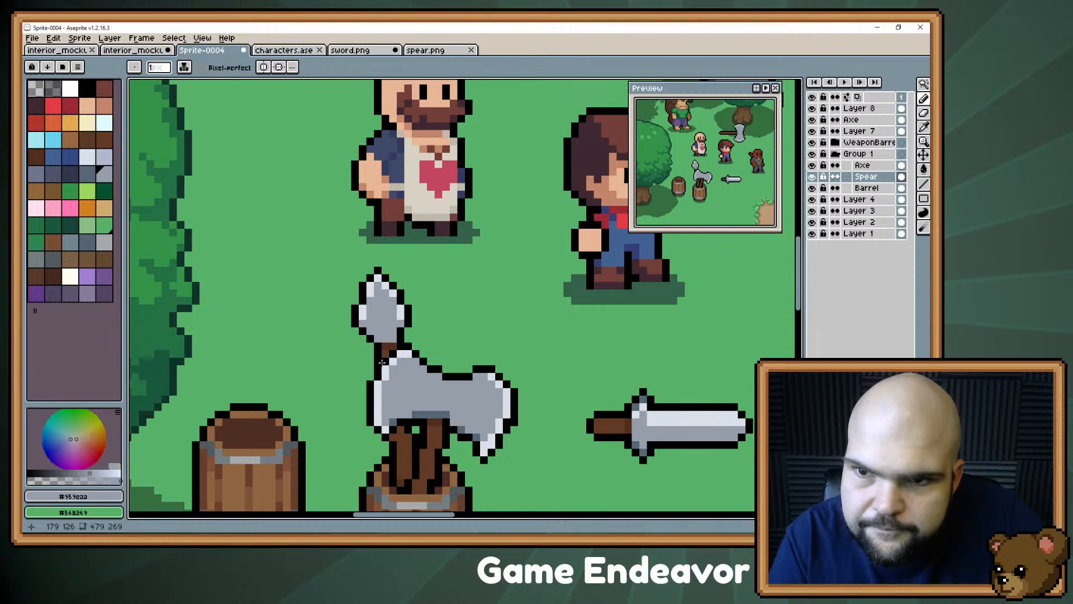
{"action": "left_click_drag", "start_coordinate": [396, 313], "coordinate": [400, 319]}
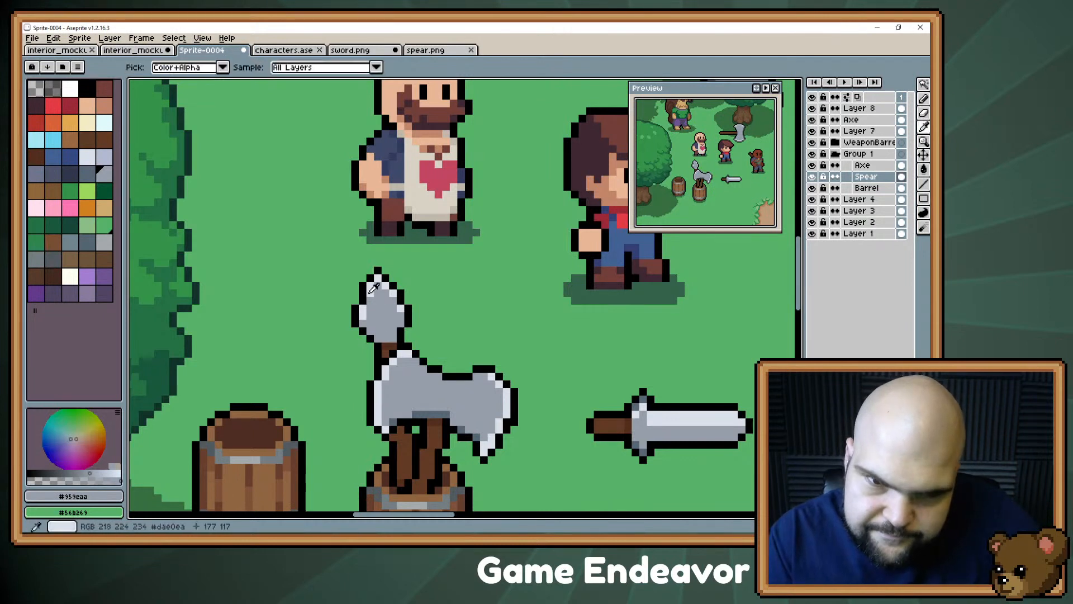
- Try light #dae0ea pixels down the middle of the spearhead and repaint them in mid-grey #959eaa
{"action": "left_click", "coordinate": [87, 157]}
{"action": "left_click_drag", "start_coordinate": [377, 299], "coordinate": [380, 333]}
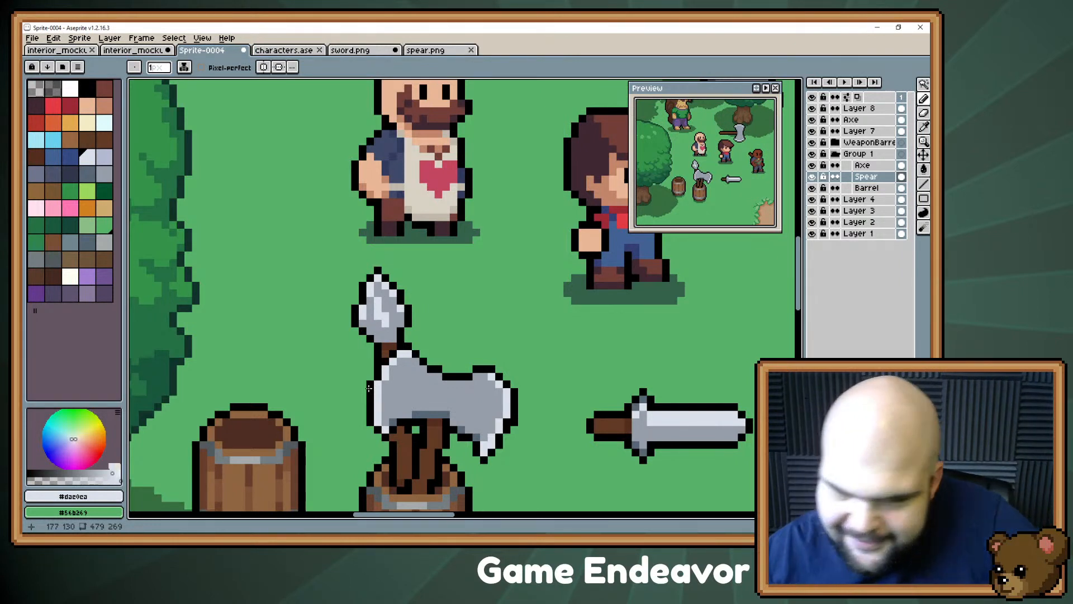
{"action": "left_click", "coordinate": [398, 317], "text": "alt"}
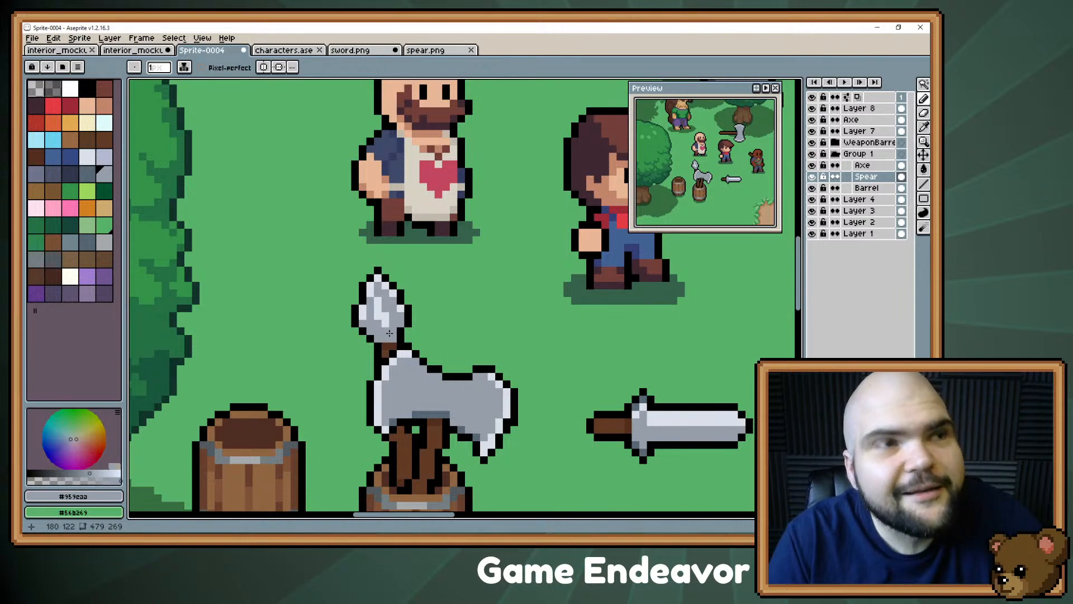
{"action": "left_click_drag", "start_coordinate": [388, 324], "coordinate": [378, 301]}
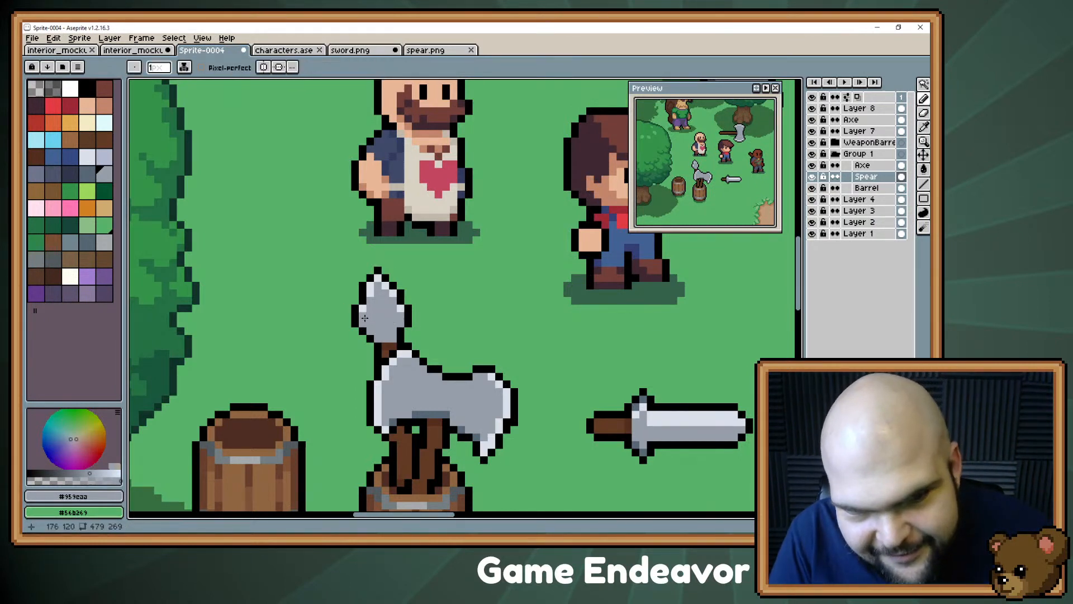
- Examine the reshaded spear in the weapon barrel alongside the loose axe, sword and characters across the forest scene
{"action": "left_click_drag", "start_coordinate": [399, 339], "coordinate": [384, 306]}
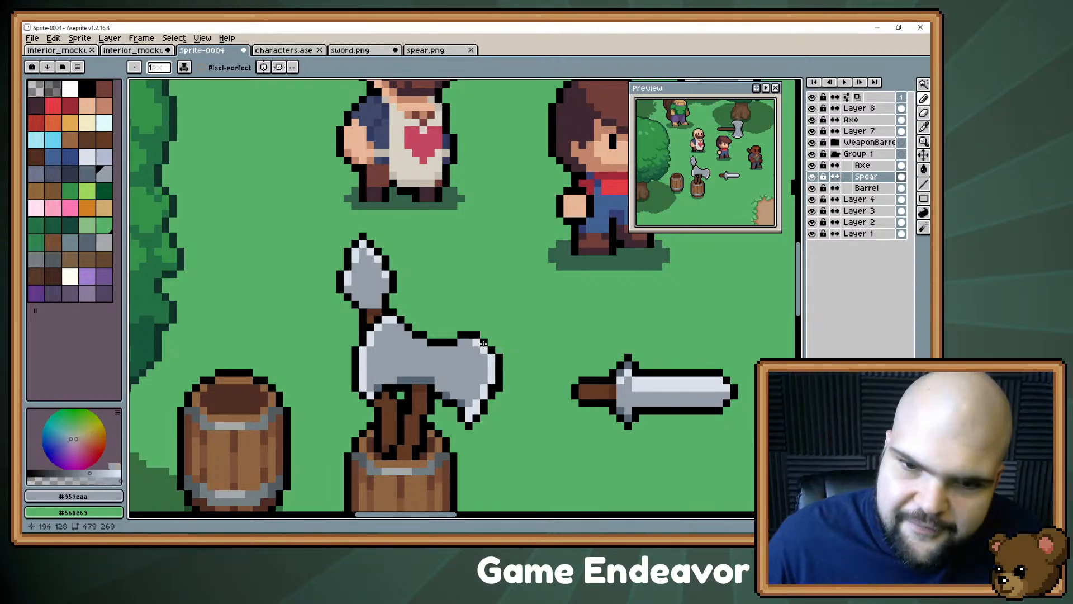
{"action": "scroll", "coordinate": [512, 336], "scroll_direction": "down", "scroll_amount": 2}
{"action": "left_click_drag", "start_coordinate": [510, 336], "coordinate": [434, 326]}
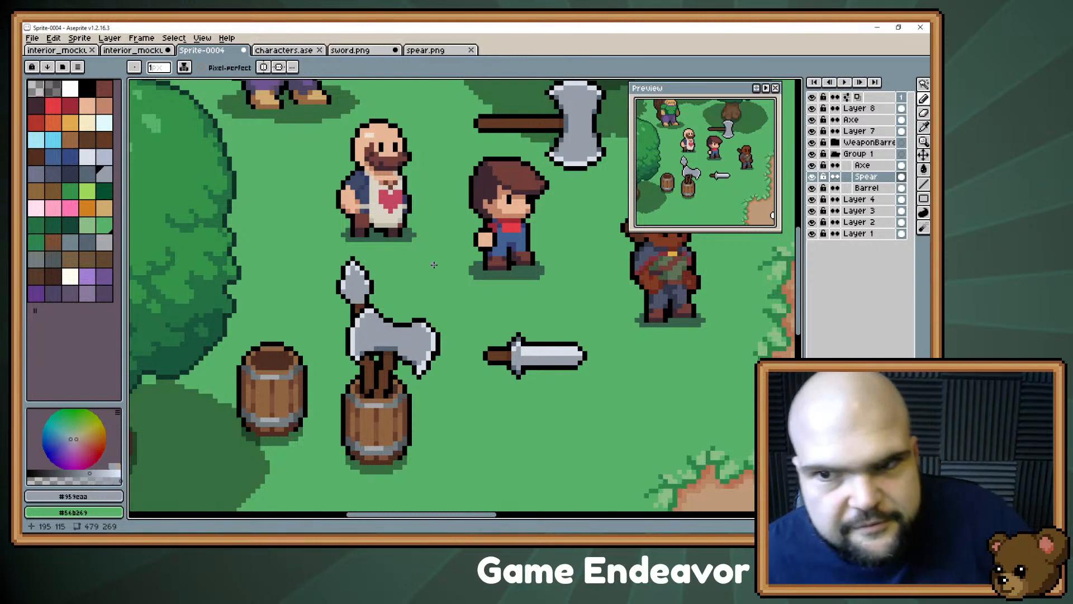
{"action": "scroll", "coordinate": [441, 208], "scroll_direction": "down", "scroll_amount": 1}
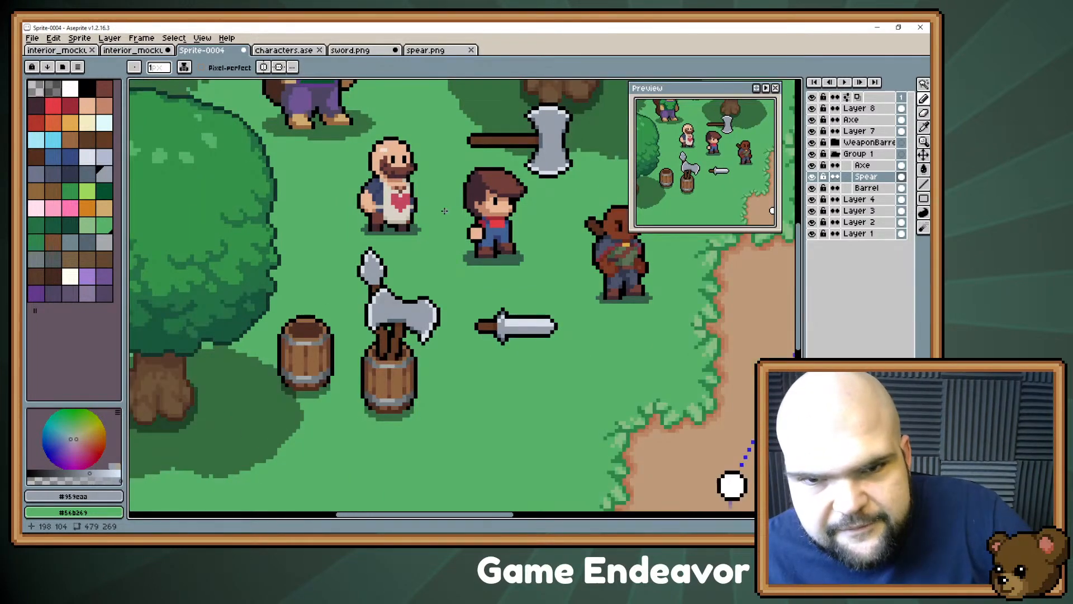
{"action": "left_click_drag", "start_coordinate": [443, 209], "coordinate": [451, 265]}
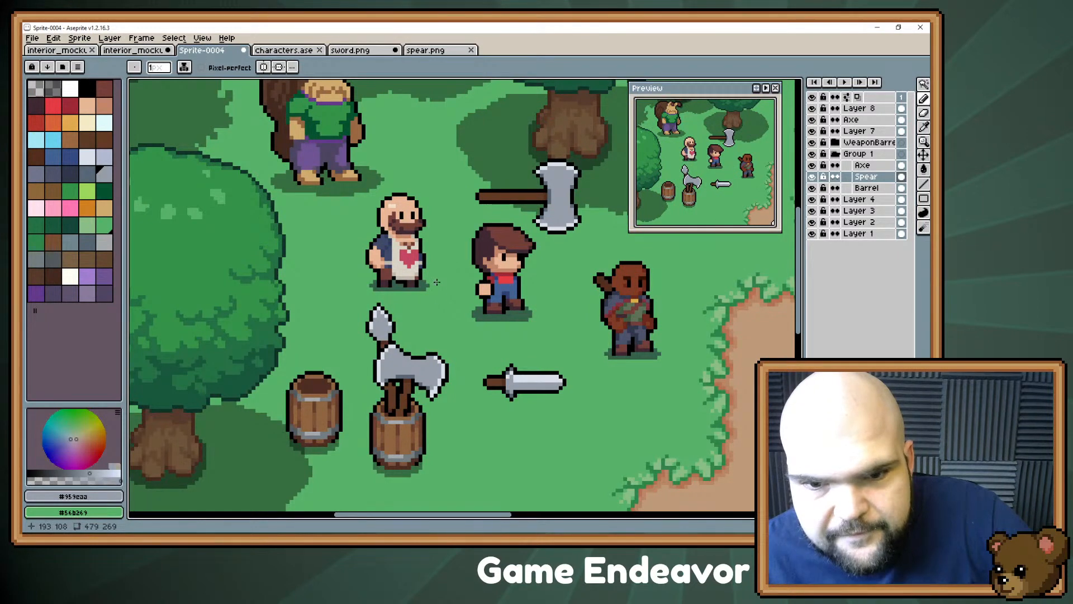
{"action": "left_click_drag", "start_coordinate": [545, 203], "coordinate": [510, 267]}
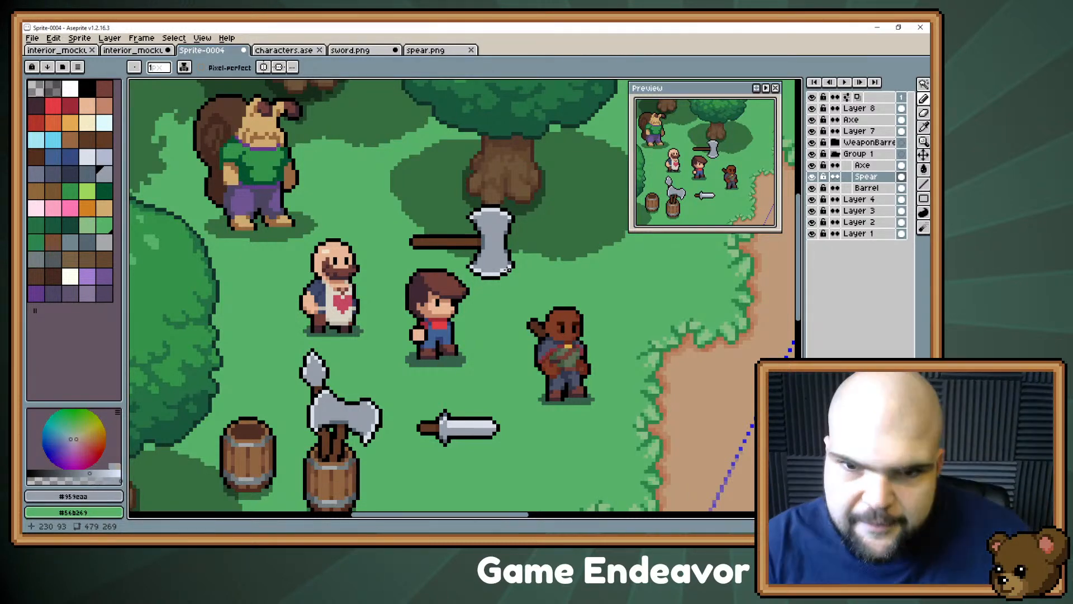
{"action": "left_click_drag", "start_coordinate": [484, 238], "coordinate": [519, 202]}
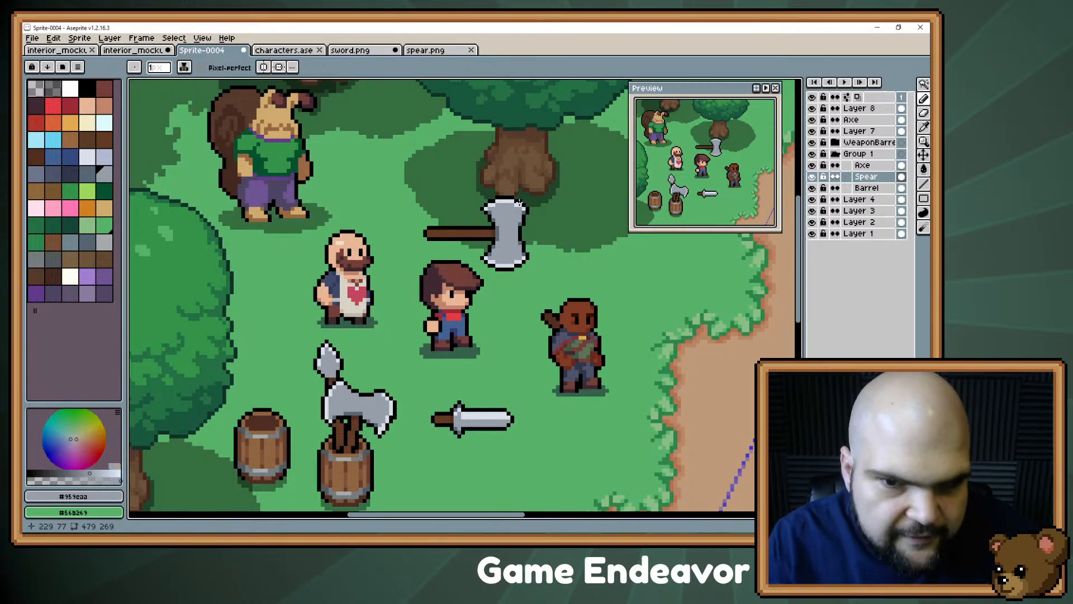
{"action": "key", "text": "space"}
{"action": "left_click_drag", "start_coordinate": [440, 332], "coordinate": [459, 223]}
{"action": "mouse_move", "coordinate": [426, 263]}
{"action": "left_mouse_down"}
{"action": "mouse_move", "coordinate": [446, 286]}
{"action": "mouse_move", "coordinate": [404, 278]}
{"action": "left_mouse_up"}
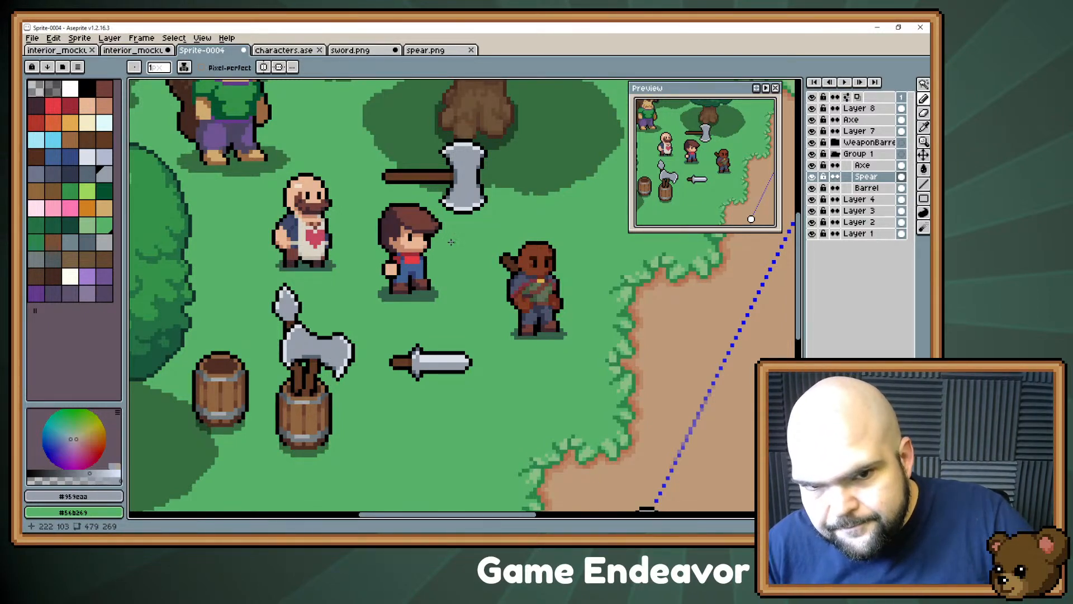
{"action": "left_click_drag", "start_coordinate": [456, 214], "coordinate": [494, 236]}
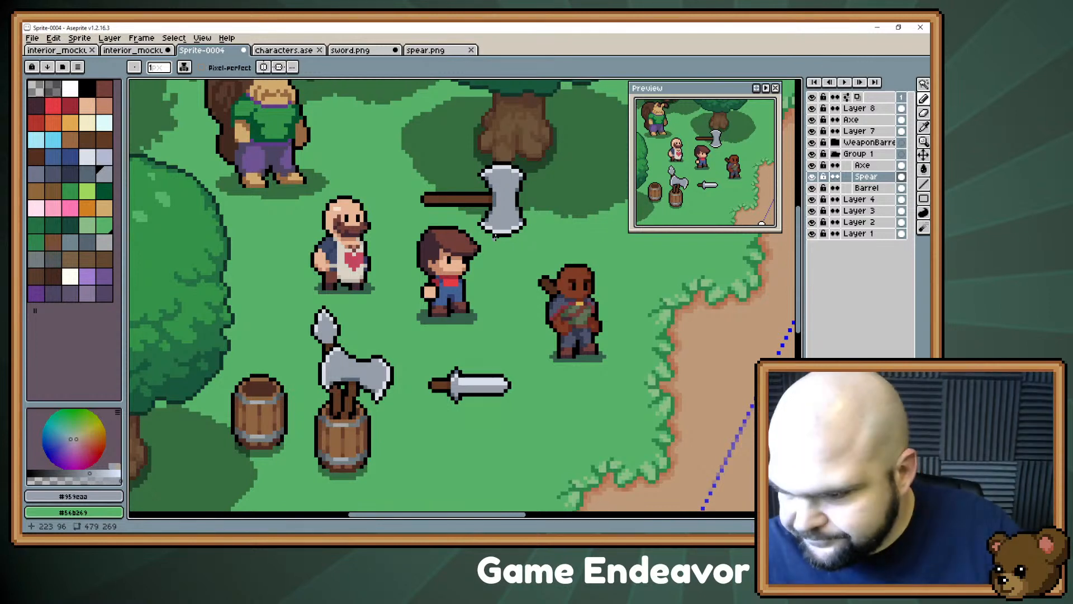
{"action": "left_click_drag", "start_coordinate": [488, 219], "coordinate": [514, 224]}
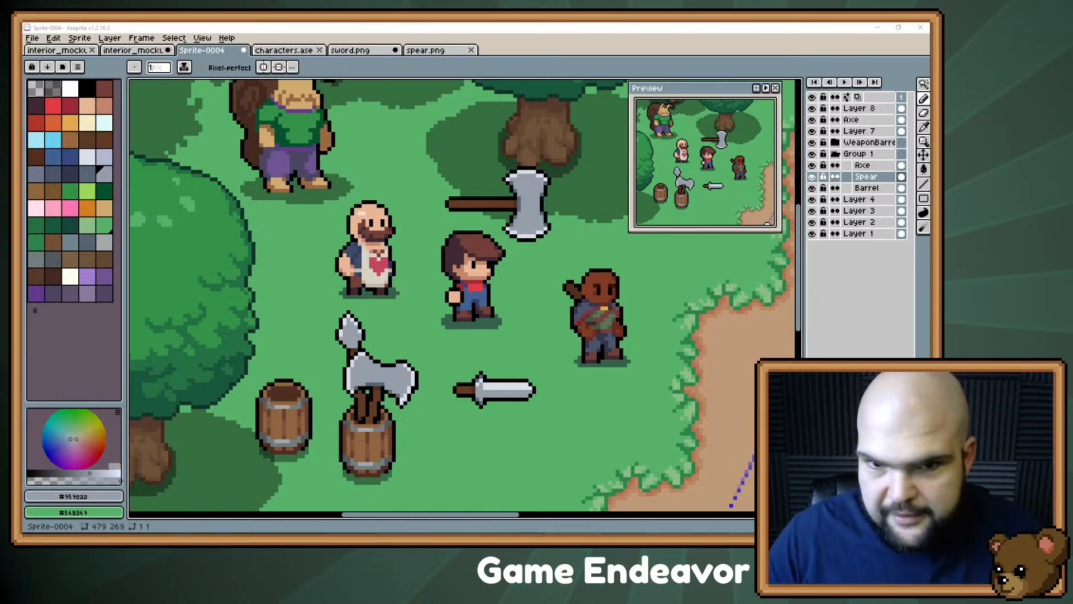
{"action": "scroll", "coordinate": [622, 461], "scroll_direction": "down", "scroll_amount": 3}
{"action": "scroll", "coordinate": [621, 461], "scroll_direction": "right", "scroll_amount": 3}
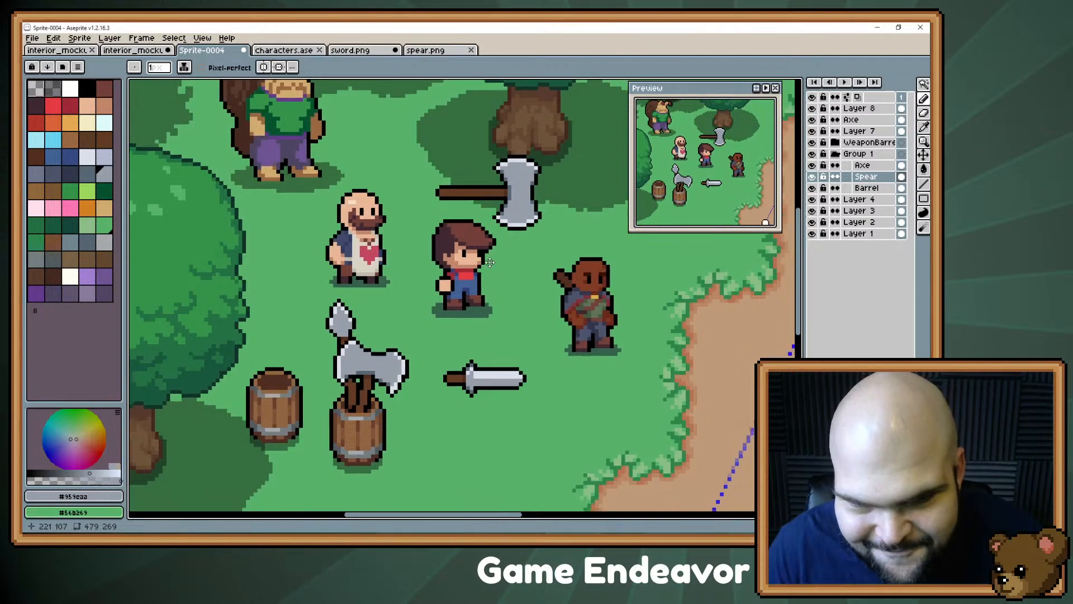
{"action": "scroll", "coordinate": [622, 461], "scroll_direction": "down", "scroll_amount": 1}
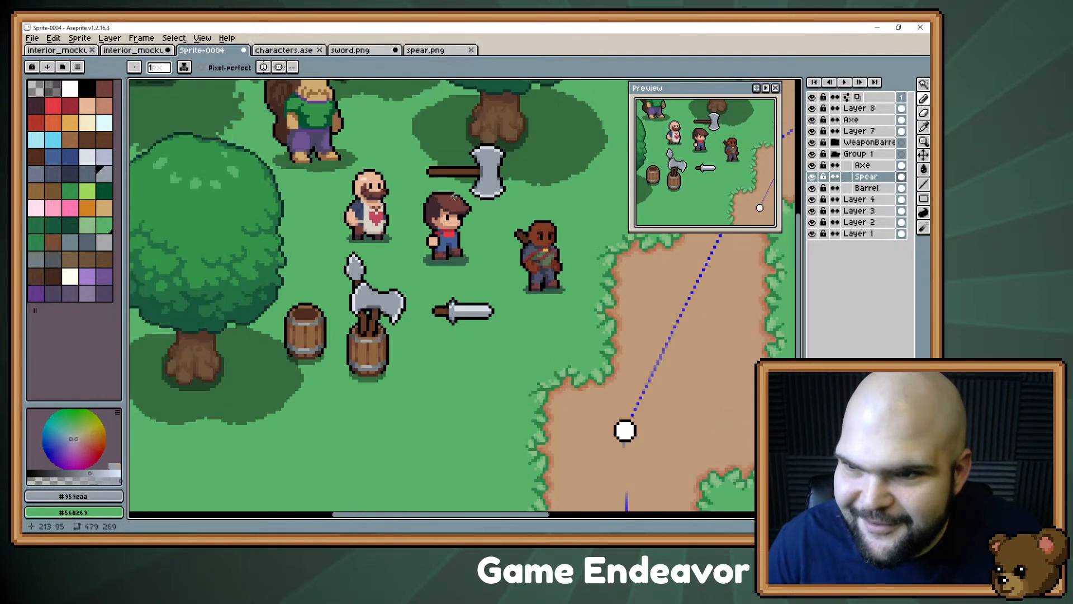
{"action": "left_click_drag", "start_coordinate": [457, 227], "coordinate": [486, 274]}
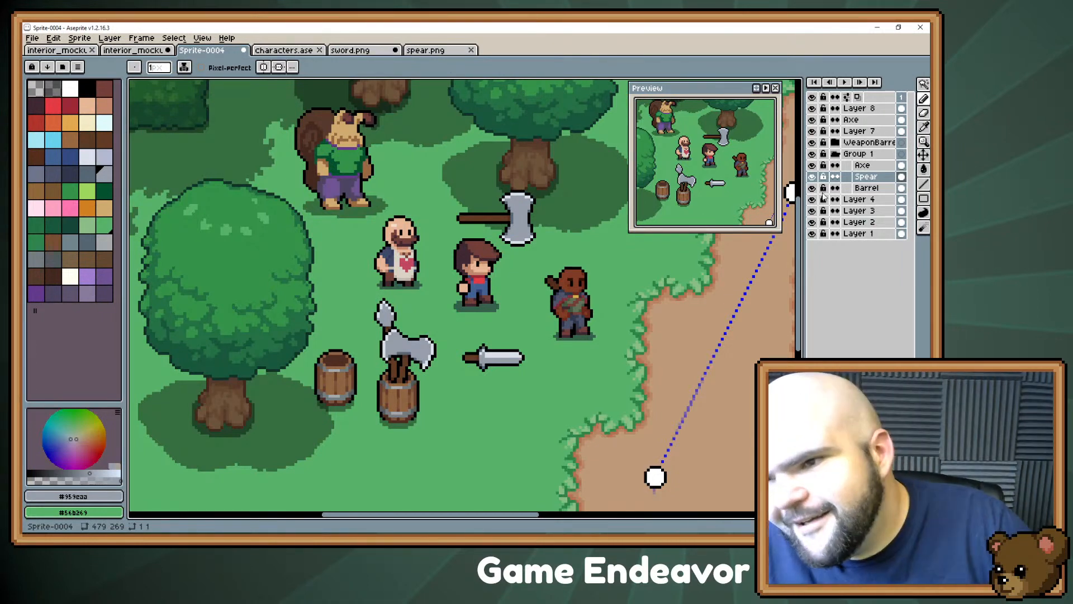
- Add a new layer above the Axe layer in Group 1 and move it out of the group, directly below WeaponBarrel
{"action": "left_click", "coordinate": [861, 165]}
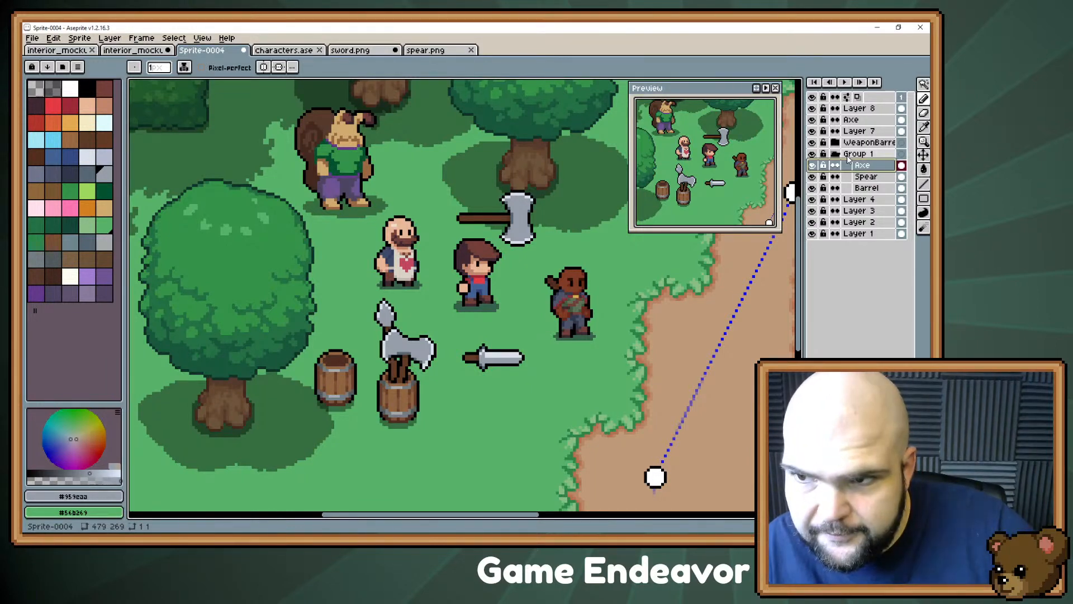
{"action": "key", "text": "shift+n"}
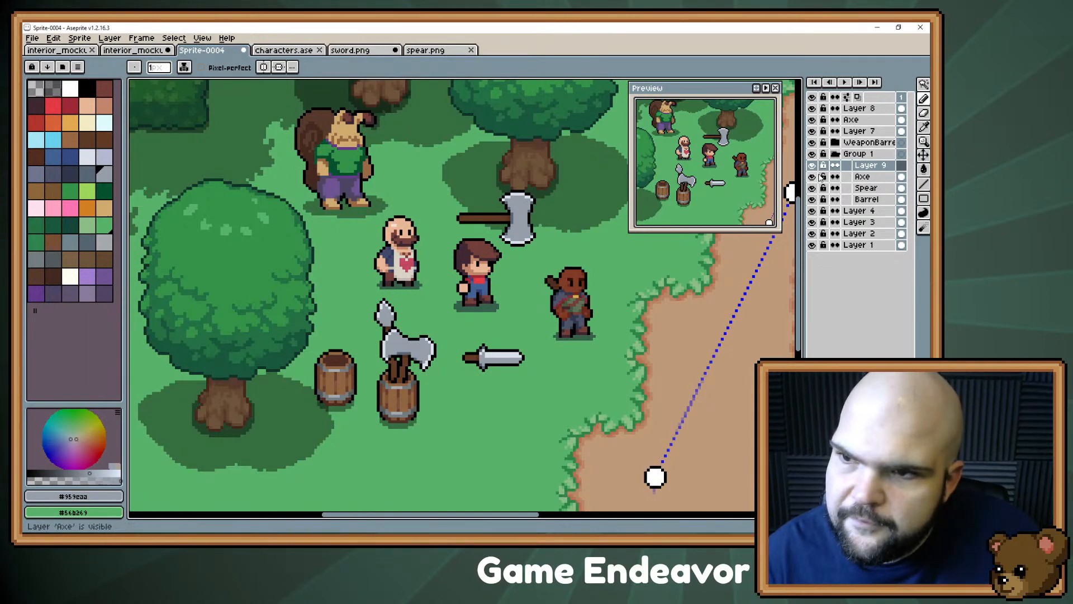
{"action": "left_click_drag", "start_coordinate": [866, 167], "coordinate": [860, 157]}
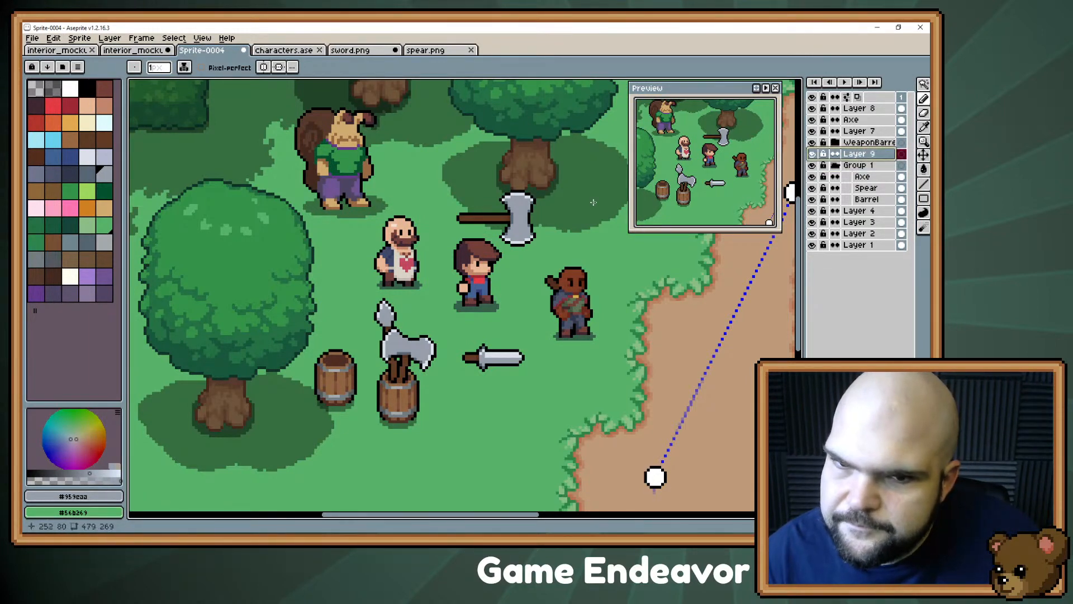
{"action": "left_click_drag", "start_coordinate": [567, 188], "coordinate": [504, 211]}
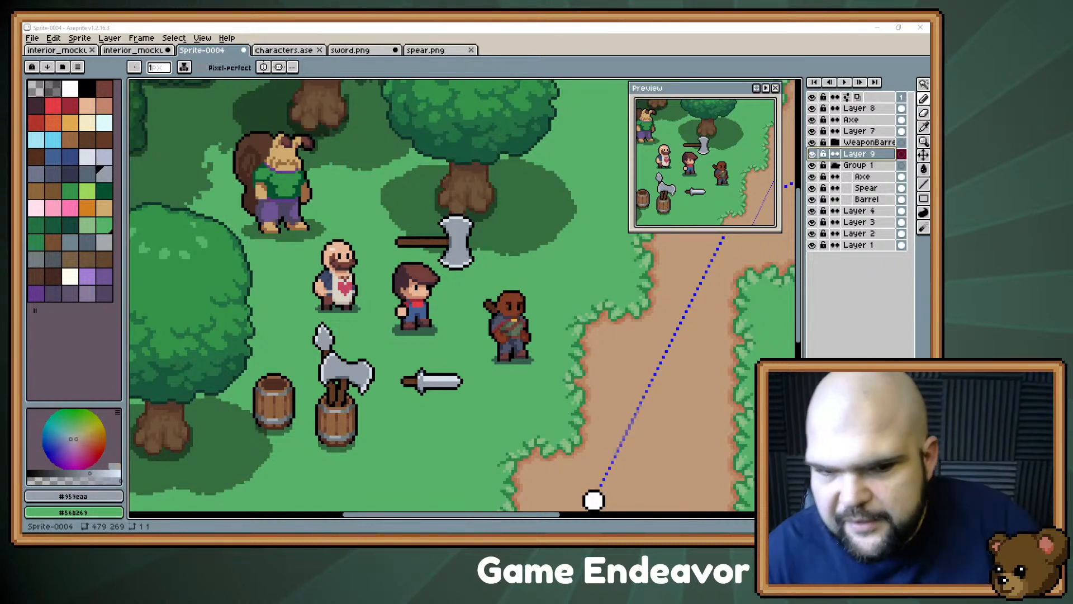
{"action": "left_click", "coordinate": [520, 266]}
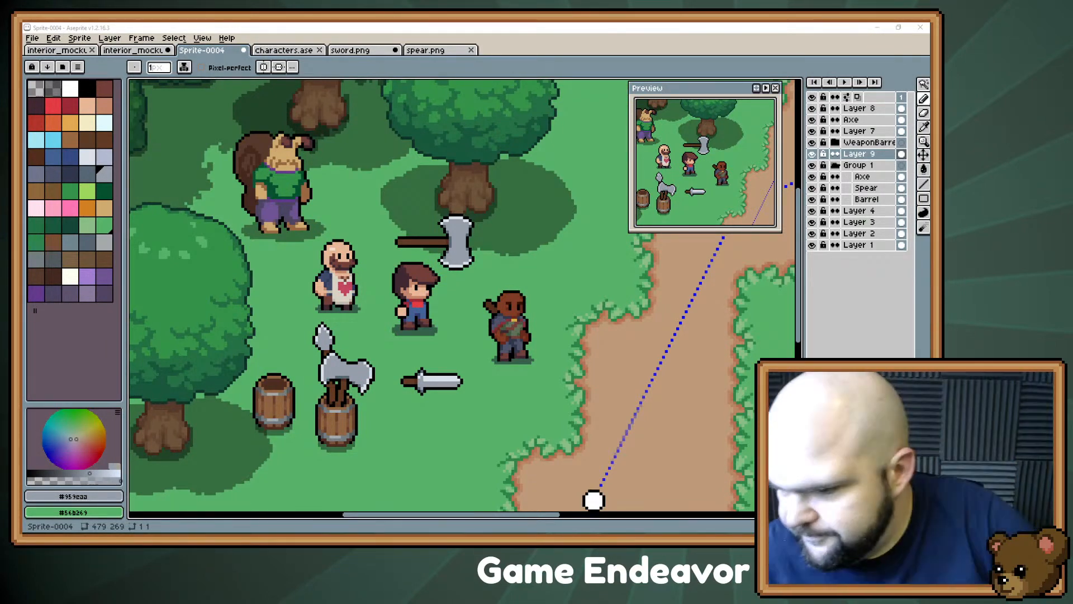
{"action": "scroll", "coordinate": [443, 317], "scroll_direction": "up", "scroll_amount": 3}
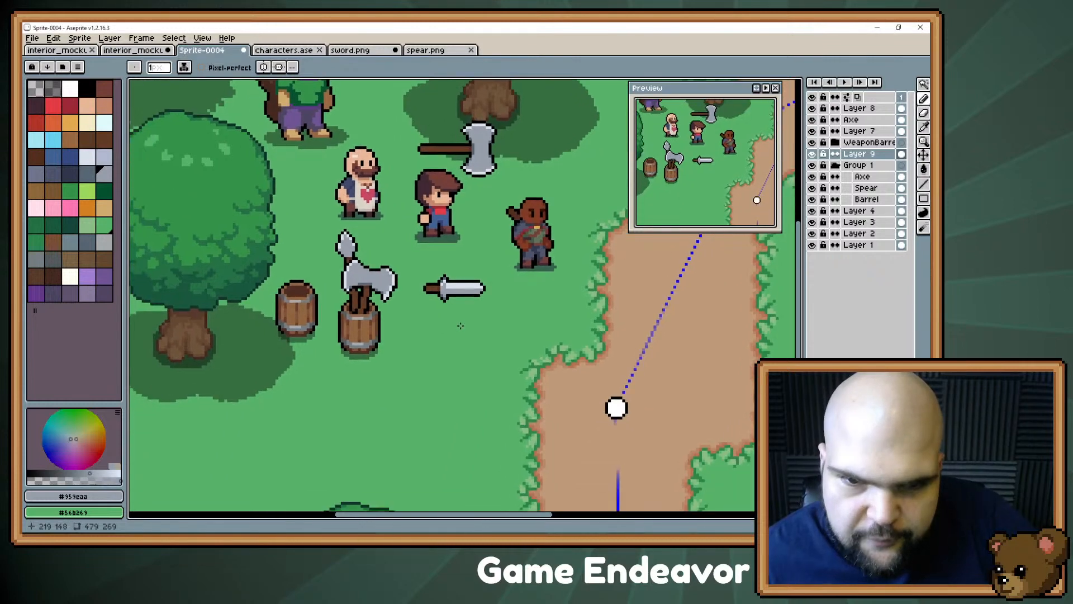
- Pick dark brown #613b24 from the weapon handles in the barrel and set the pencil size to 3 pixels
{"action": "left_click_drag", "start_coordinate": [445, 317], "coordinate": [415, 338]}
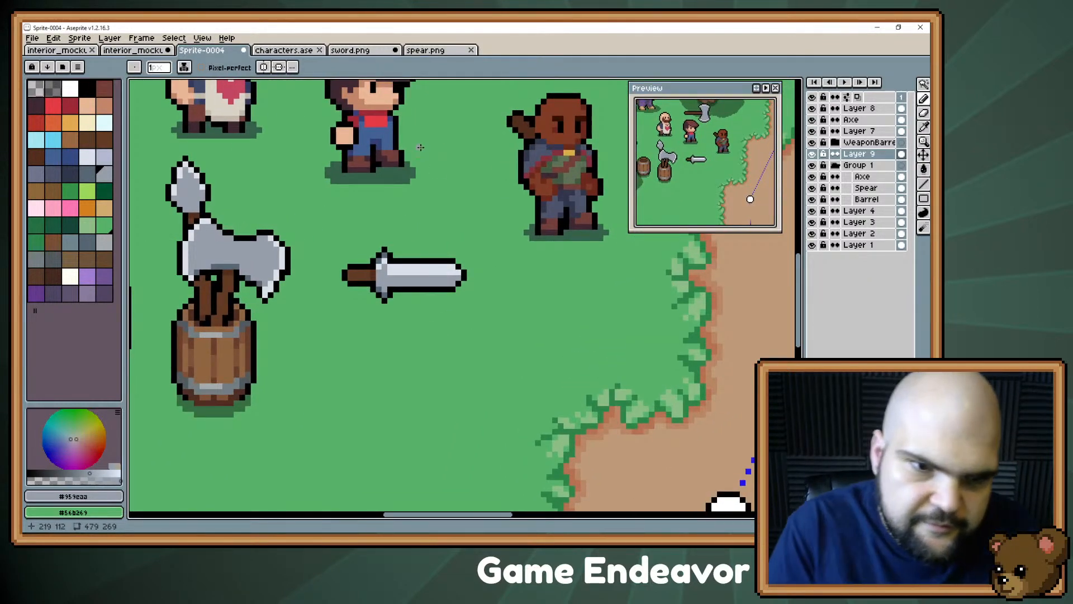
{"action": "left_click", "coordinate": [225, 302], "text": "alt"}
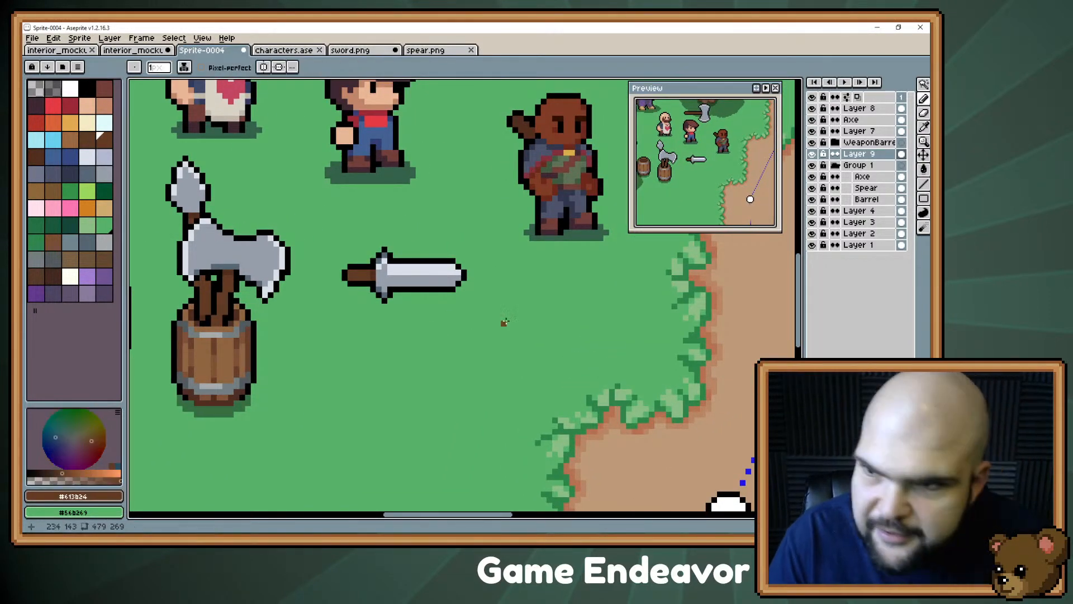
{"action": "key", "text": "alt+Tab"}
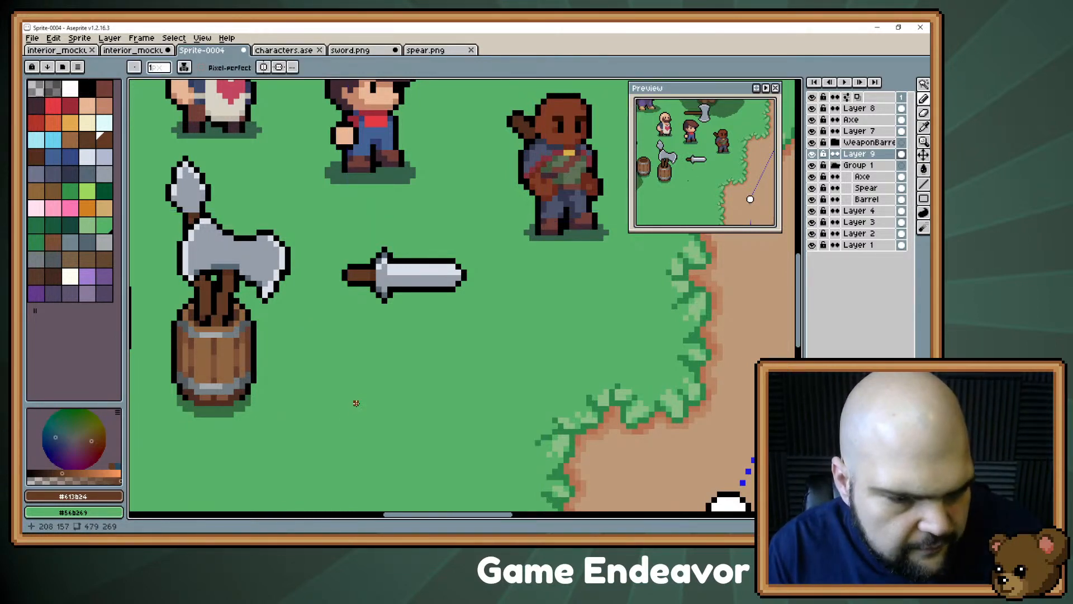
{"action": "key", "text": "plus"}
{"action": "key", "text": "plus"}
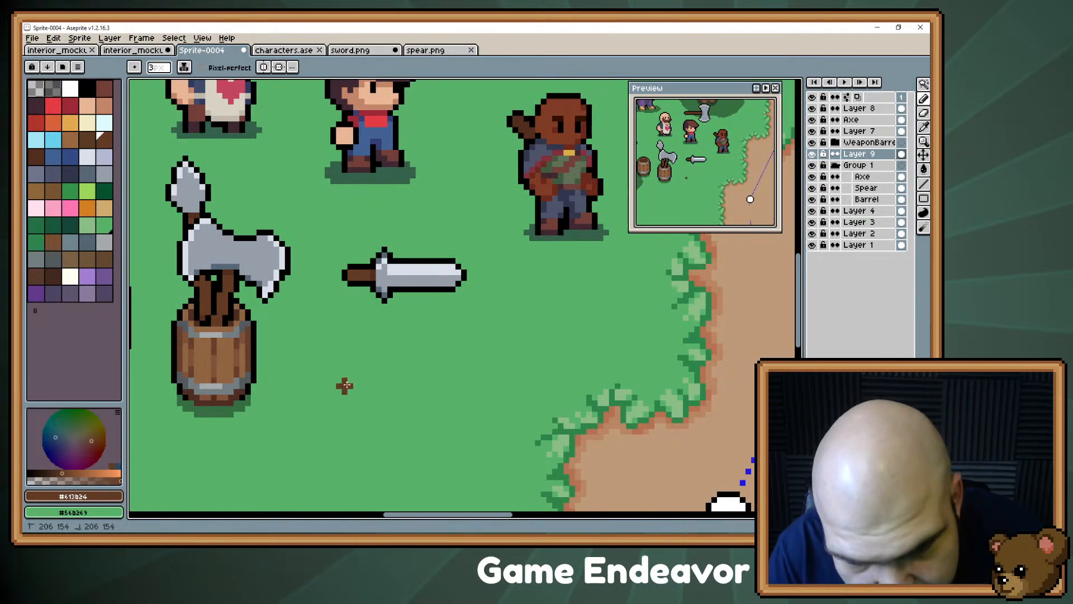
{"action": "mouse_move", "coordinate": [344, 385]}
{"action": "left_mouse_down"}
{"action": "mouse_move", "coordinate": [374, 389]}
{"action": "mouse_move", "coordinate": [384, 422]}
{"action": "mouse_move", "coordinate": [385, 398]}
{"action": "left_mouse_up"}
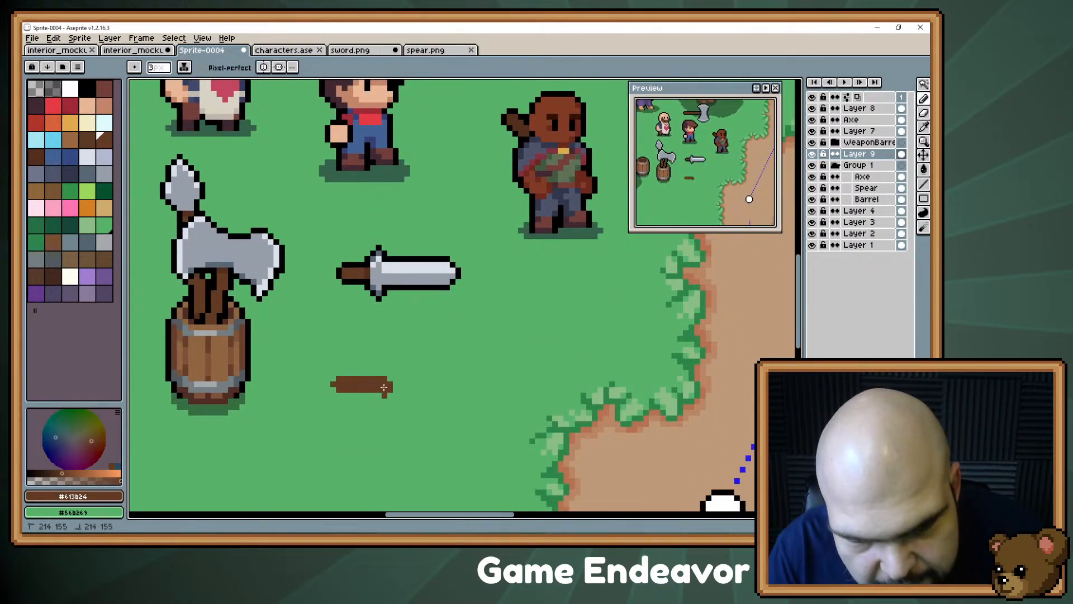
{"action": "key", "text": "ctrl"}
{"action": "key", "text": "ctrl+z"}
{"action": "key", "text": "b"}
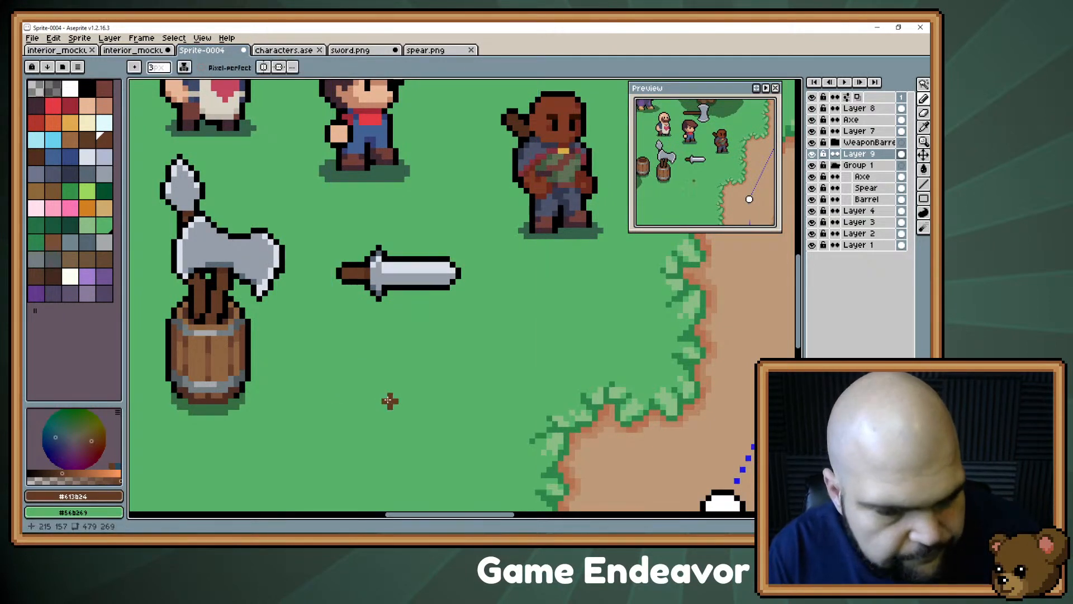
- Draw a straight horizontal brown hammer handle below the loose sword and paint a mid-grey #959eaa hammer head at its end
{"action": "left_click", "coordinate": [329, 385], "text": "shift"}
{"action": "mouse_move", "coordinate": [332, 386]}
{"action": "left_mouse_down"}
{"action": "mouse_move", "coordinate": [448, 369]}
{"action": "mouse_move", "coordinate": [424, 383]}
{"action": "mouse_move", "coordinate": [441, 384]}
{"action": "left_mouse_up"}
{"action": "left_click", "coordinate": [425, 385], "text": "shift"}
{"action": "key", "text": "alt"}
{"action": "left_click", "coordinate": [405, 273], "text": "alt"}
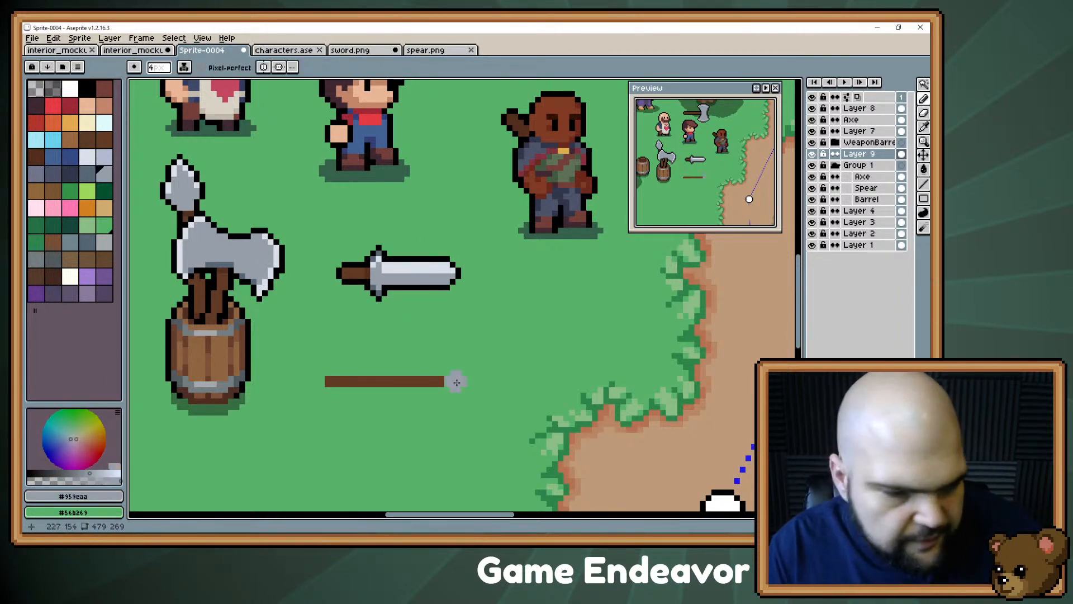
{"action": "mouse_move", "coordinate": [447, 370]}
{"action": "left_mouse_down"}
{"action": "mouse_move", "coordinate": [451, 404]}
{"action": "mouse_move", "coordinate": [450, 352]}
{"action": "mouse_move", "coordinate": [457, 375]}
{"action": "left_mouse_up"}
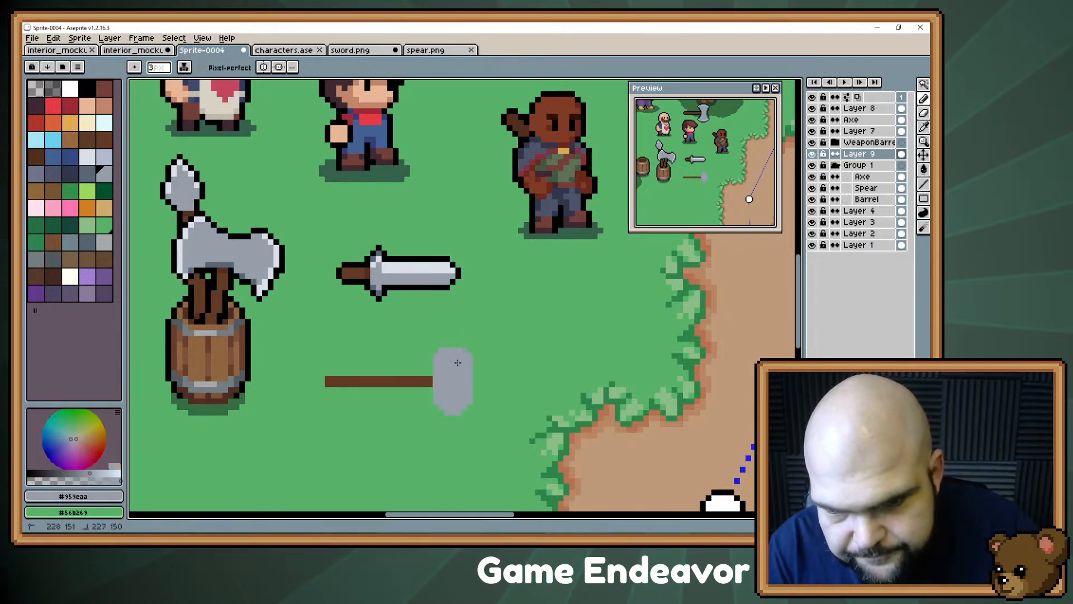
- Fill the hammer head with the light #dae0ea sampled from the sword blade
{"action": "left_click", "coordinate": [420, 268], "text": "alt"}
{"action": "key", "text": "g"}
{"action": "left_click", "coordinate": [450, 385]}
{"action": "key", "text": "b"}
{"action": "scroll", "coordinate": [448, 385], "scroll_direction": "down", "scroll_amount": 2}
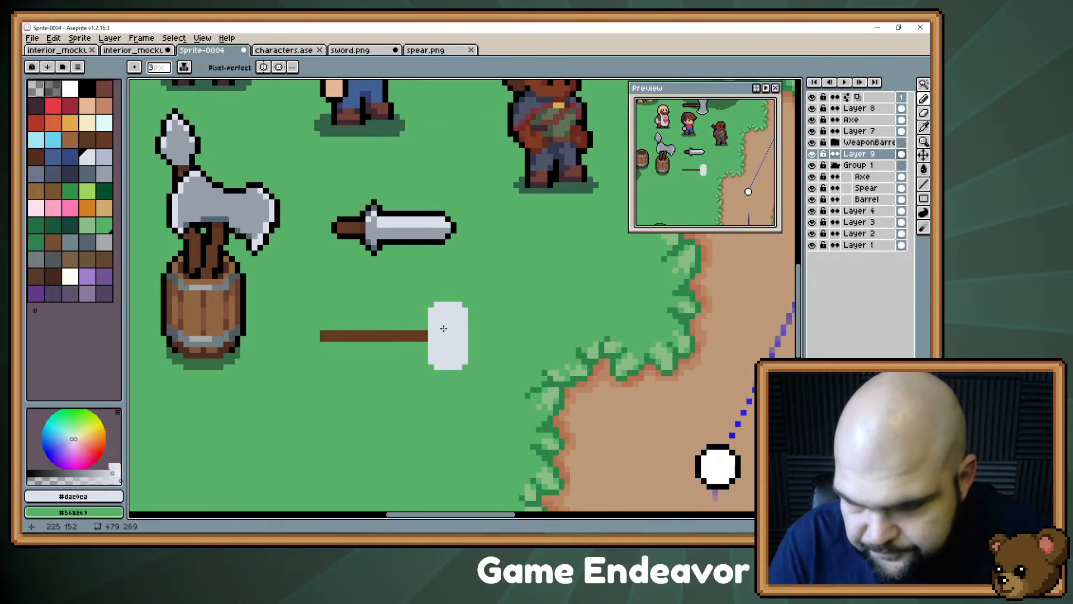
- Shorten the hammer's brown handle by erasing pixels from its free end
{"action": "mouse_move", "coordinate": [429, 361]}
{"action": "left_mouse_down"}
{"action": "mouse_move", "coordinate": [449, 329]}
{"action": "mouse_move", "coordinate": [459, 341]}
{"action": "left_mouse_up"}
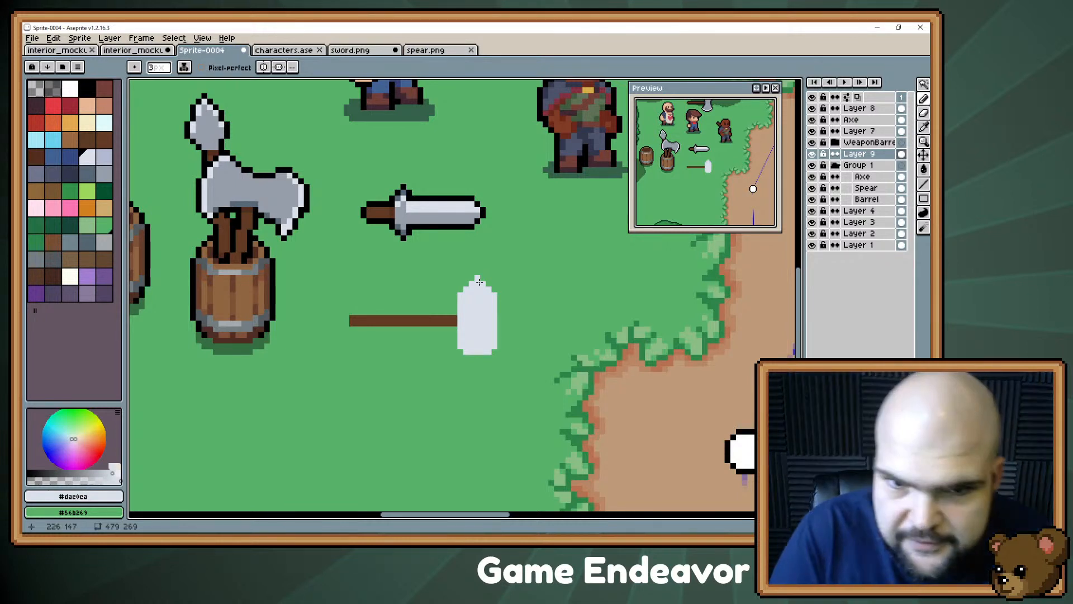
{"action": "key", "text": "e"}
{"action": "left_click_drag", "start_coordinate": [374, 252], "coordinate": [378, 312]}
{"action": "mouse_move", "coordinate": [368, 360]}
{"action": "left_mouse_down"}
{"action": "mouse_move", "coordinate": [374, 399]}
{"action": "mouse_move", "coordinate": [371, 380]}
{"action": "left_mouse_up"}
- Outline the hammer head and handle with a 1-pixel black #000000 line
{"action": "key", "text": "i"}
{"action": "left_click", "coordinate": [416, 285]}
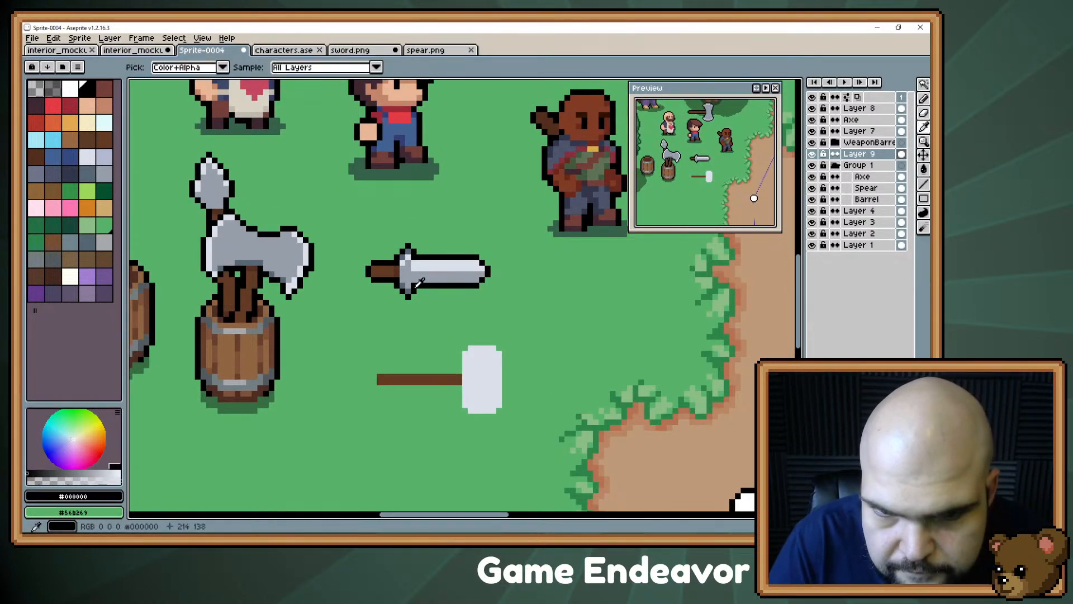
{"action": "key", "text": "b"}
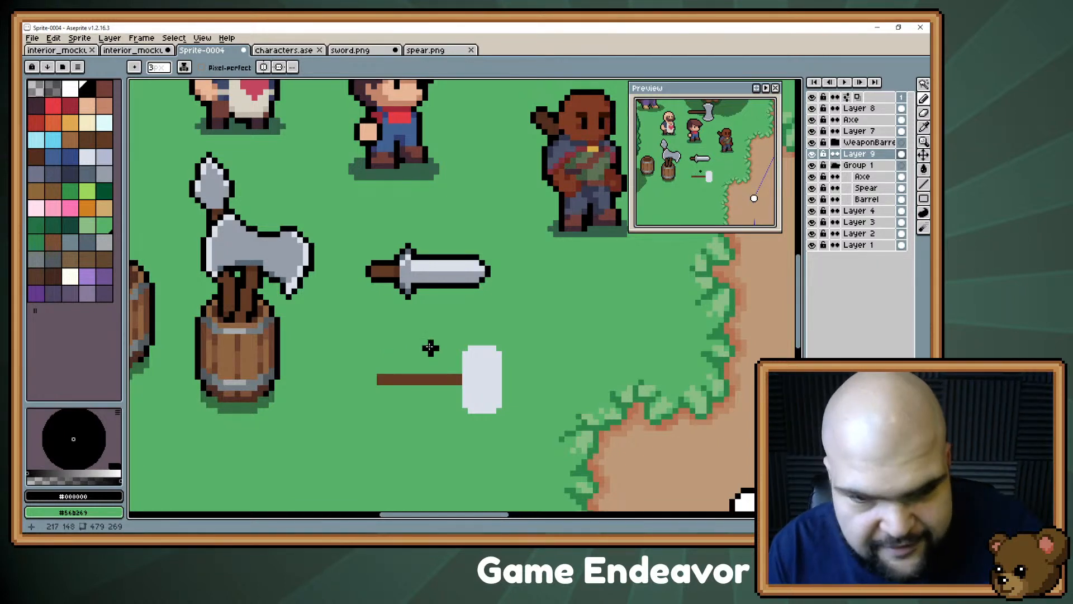
{"action": "key", "text": "minus"}
{"action": "key", "text": "minus"}
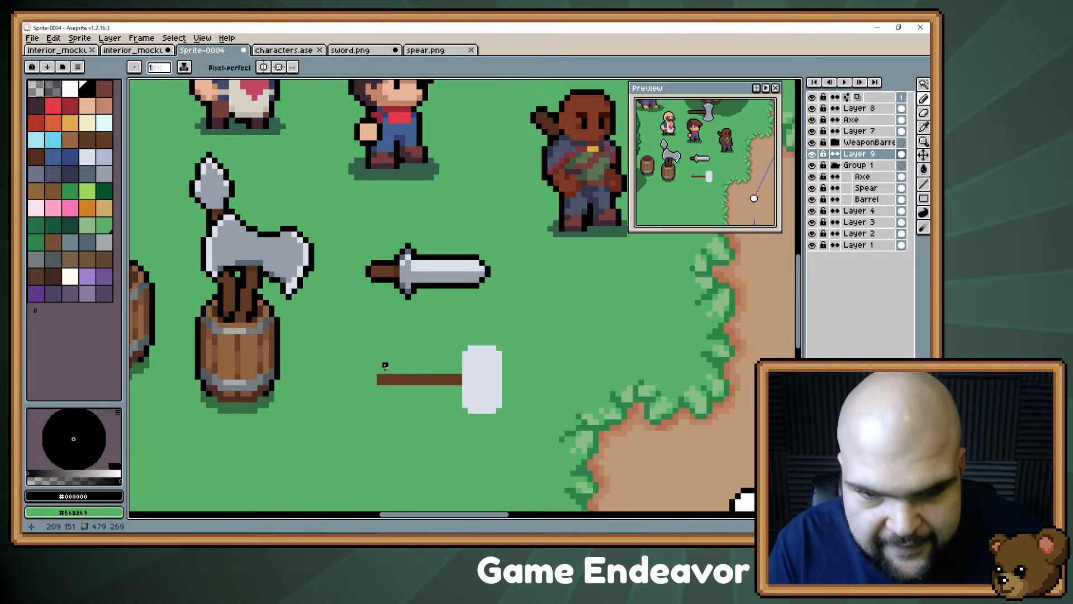
{"action": "mouse_move", "coordinate": [379, 371]}
{"action": "left_mouse_down"}
{"action": "mouse_move", "coordinate": [458, 371]}
{"action": "mouse_move", "coordinate": [469, 342]}
{"action": "mouse_move", "coordinate": [503, 337]}
{"action": "mouse_move", "coordinate": [494, 342]}
{"action": "mouse_move", "coordinate": [504, 405]}
{"action": "left_mouse_up"}
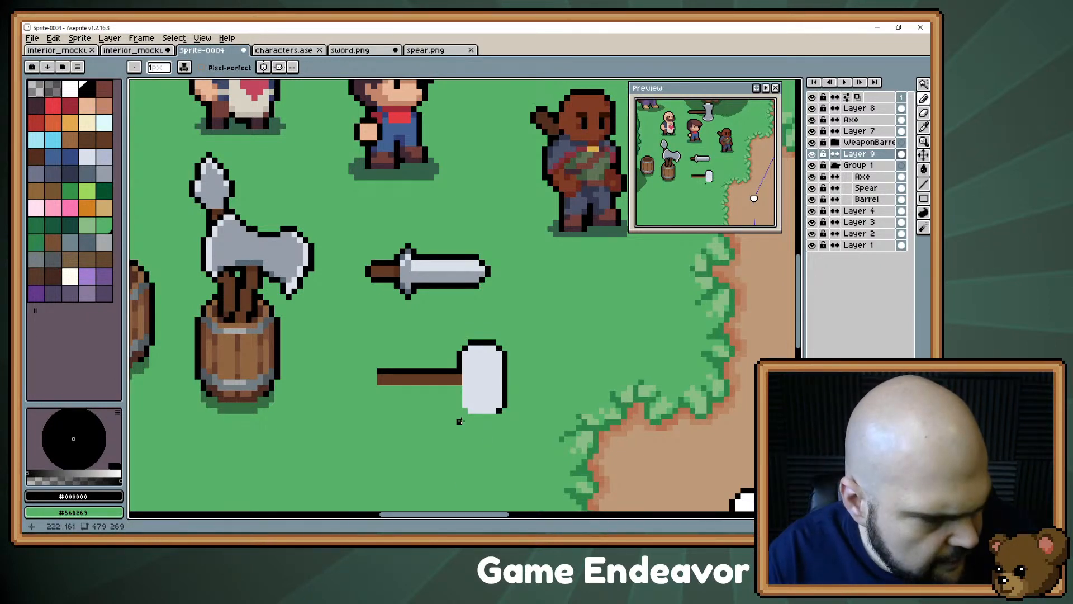
{"action": "left_click_drag", "start_coordinate": [492, 415], "coordinate": [464, 416]}
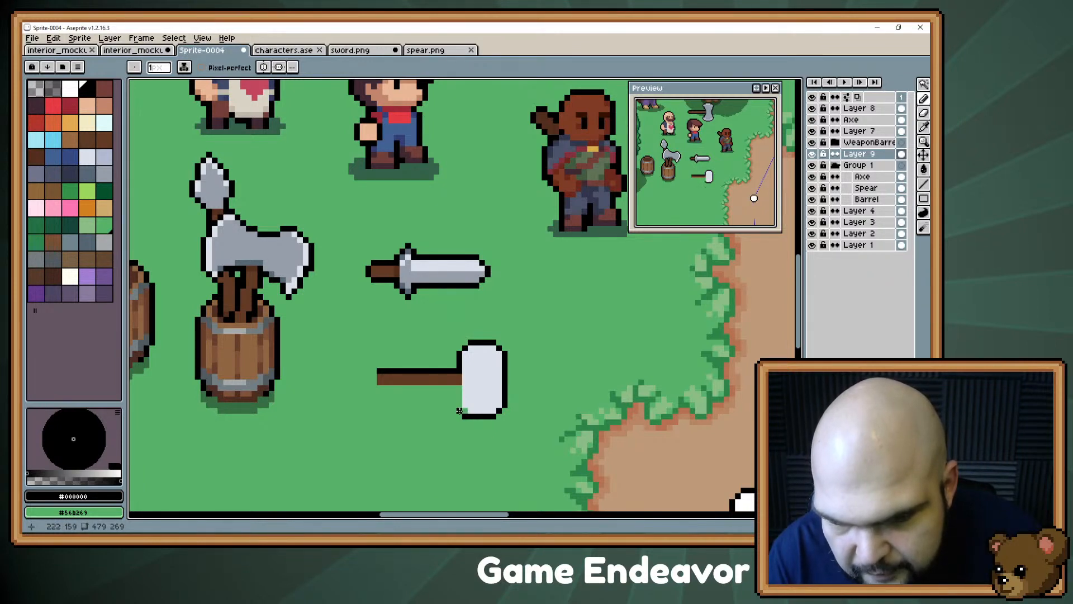
{"action": "mouse_move", "coordinate": [459, 388]}
{"action": "left_mouse_down"}
{"action": "mouse_move", "coordinate": [376, 391]}
{"action": "mouse_move", "coordinate": [372, 373]}
{"action": "left_mouse_up"}
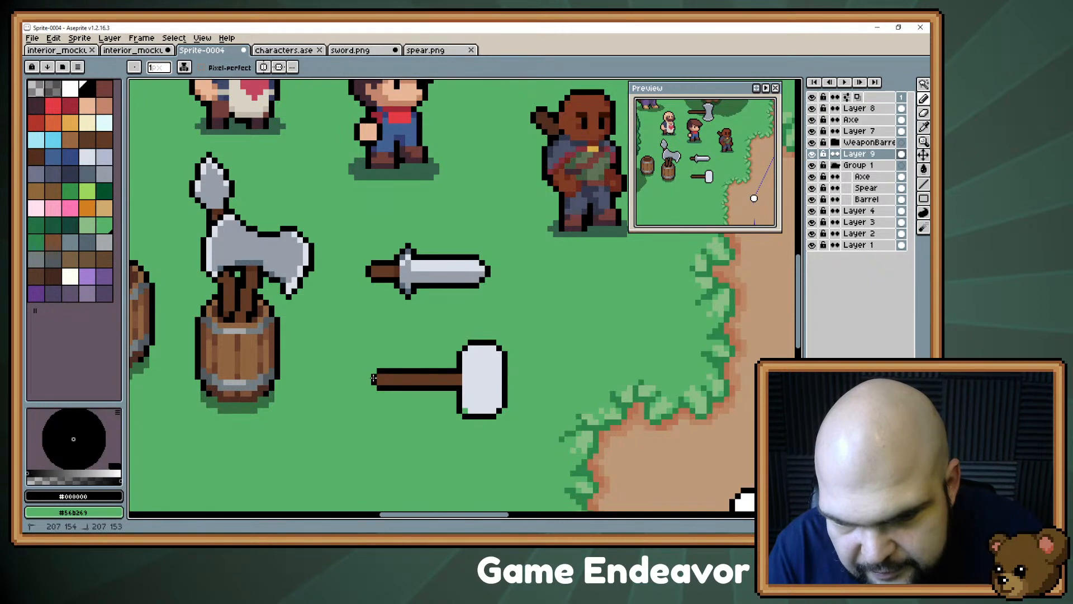
- Square off the hammer head by filling its corner pixels with light #dae0ea and completing the black outline around them
{"action": "left_click", "coordinate": [464, 394], "text": "alt"}
{"action": "left_click", "coordinate": [465, 409]}
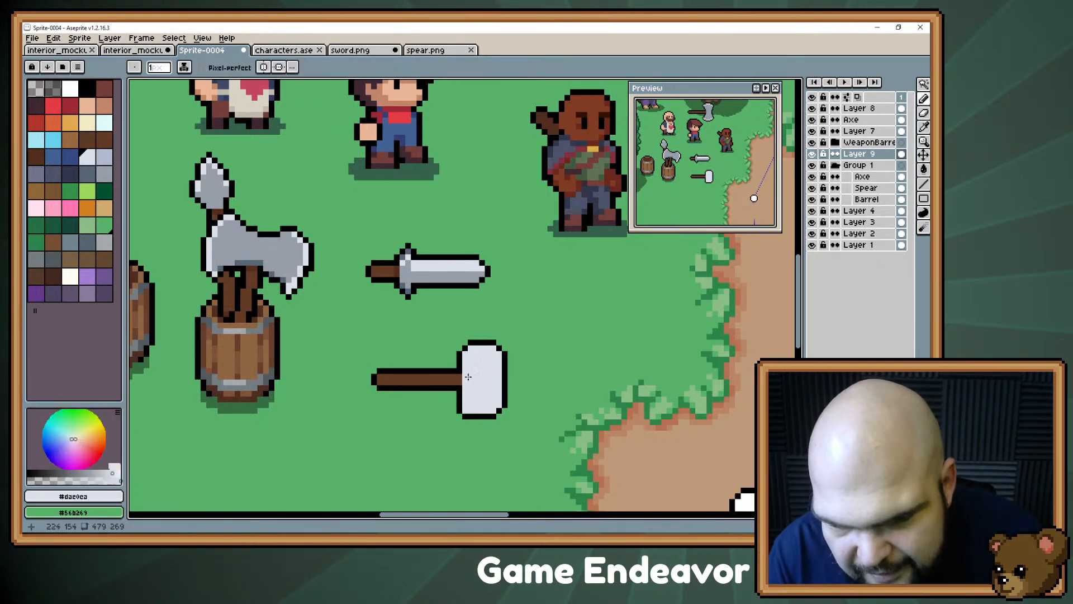
{"action": "left_click", "coordinate": [498, 350]}
{"action": "left_click", "coordinate": [494, 416], "text": "alt"}
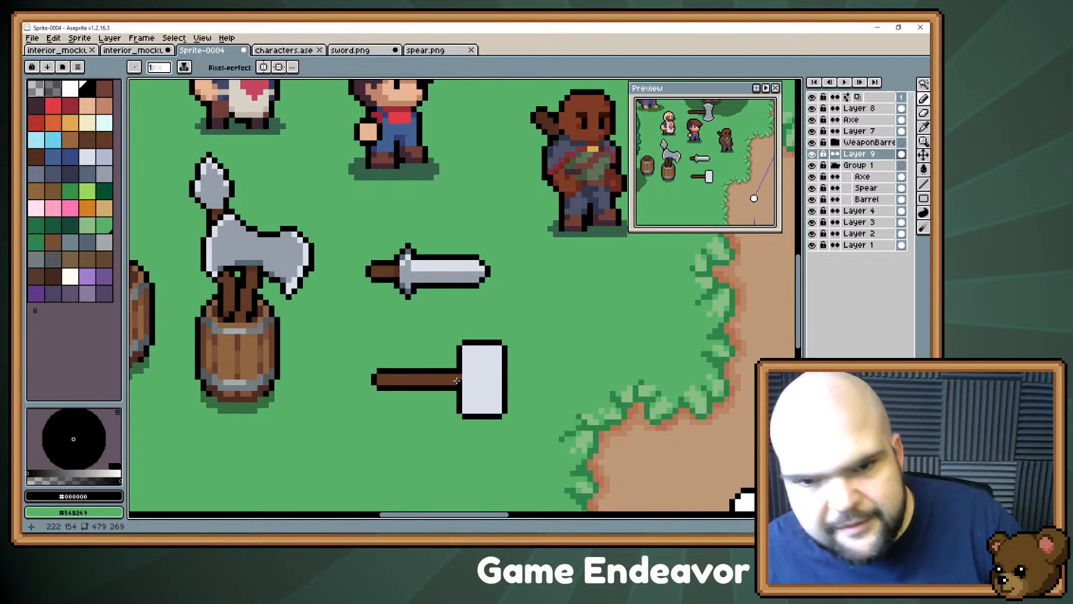
- Shade the middle of the hammer head in mid-grey #959eaa, leaving light strips along its upper and lower edges
{"action": "left_click", "coordinate": [412, 270], "text": "alt"}
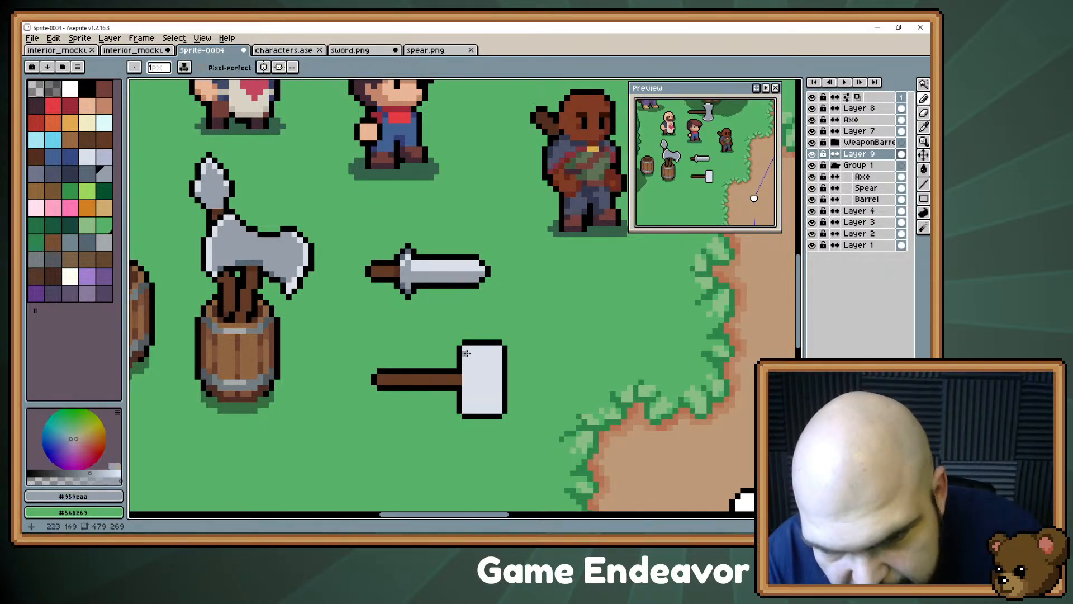
{"action": "mouse_move", "coordinate": [466, 353]}
{"action": "left_mouse_down"}
{"action": "mouse_move", "coordinate": [465, 407]}
{"action": "mouse_move", "coordinate": [497, 404]}
{"action": "left_mouse_up"}
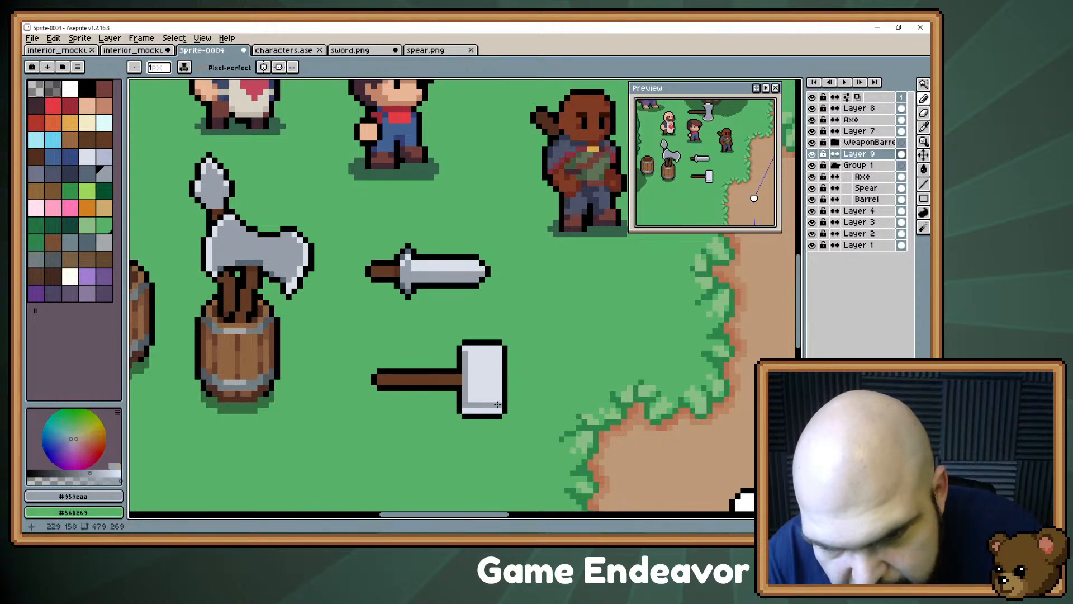
{"action": "mouse_move", "coordinate": [498, 359]}
{"action": "left_mouse_down"}
{"action": "mouse_move", "coordinate": [497, 398]}
{"action": "mouse_move", "coordinate": [496, 354]}
{"action": "mouse_move", "coordinate": [471, 355]}
{"action": "mouse_move", "coordinate": [491, 385]}
{"action": "mouse_move", "coordinate": [482, 366]}
{"action": "left_mouse_up"}
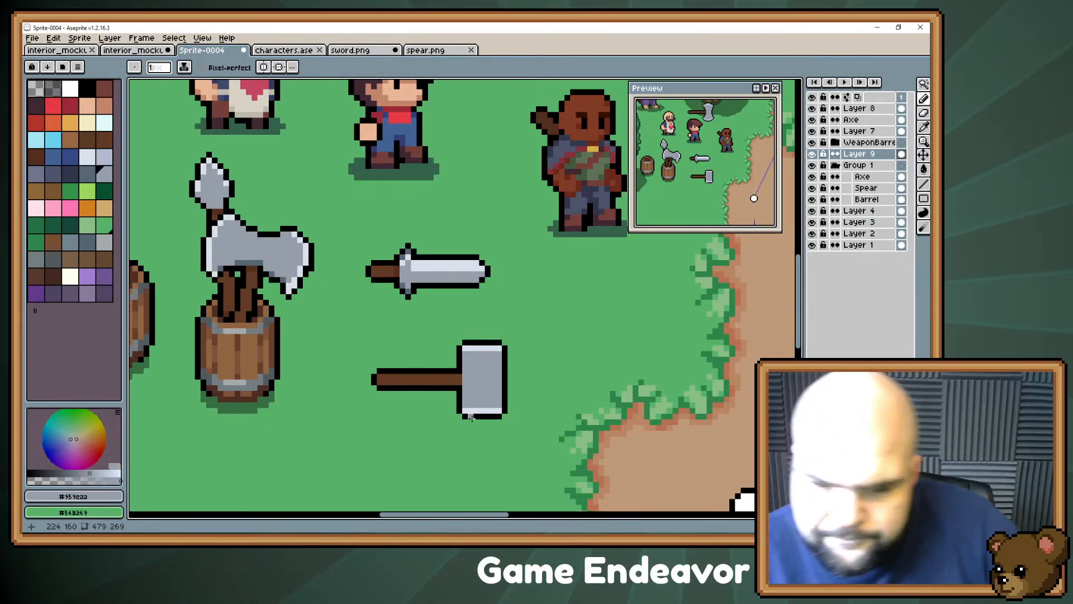
- Try thicker light #dae0ea strips at both ends of the hammer head and repaint the added rows in mid-grey #959eaa
{"action": "key", "text": "i"}
{"action": "left_click", "coordinate": [479, 345]}
{"action": "key", "text": "b"}
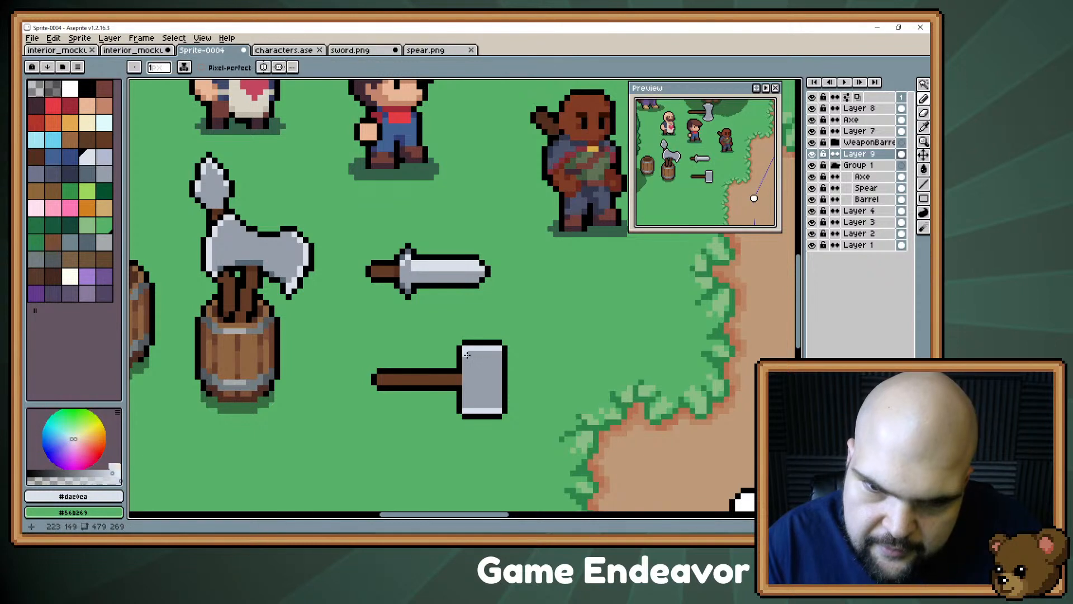
{"action": "left_click_drag", "start_coordinate": [465, 351], "coordinate": [502, 352]}
{"action": "left_click", "coordinate": [504, 355], "text": "alt"}
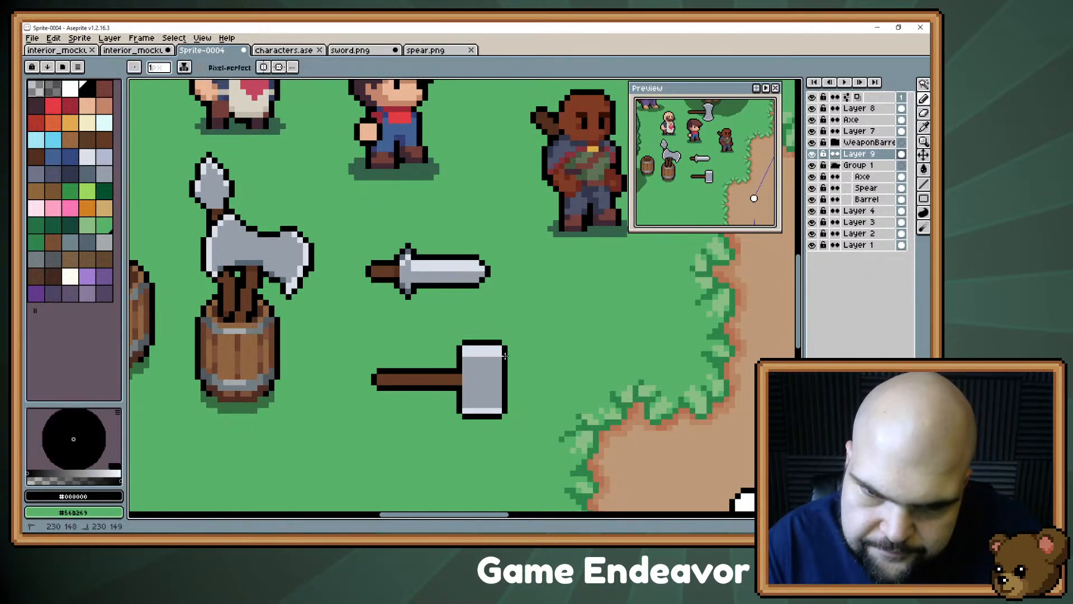
{"action": "left_click", "coordinate": [469, 405], "text": "alt"}
{"action": "left_click_drag", "start_coordinate": [465, 404], "coordinate": [492, 404]}
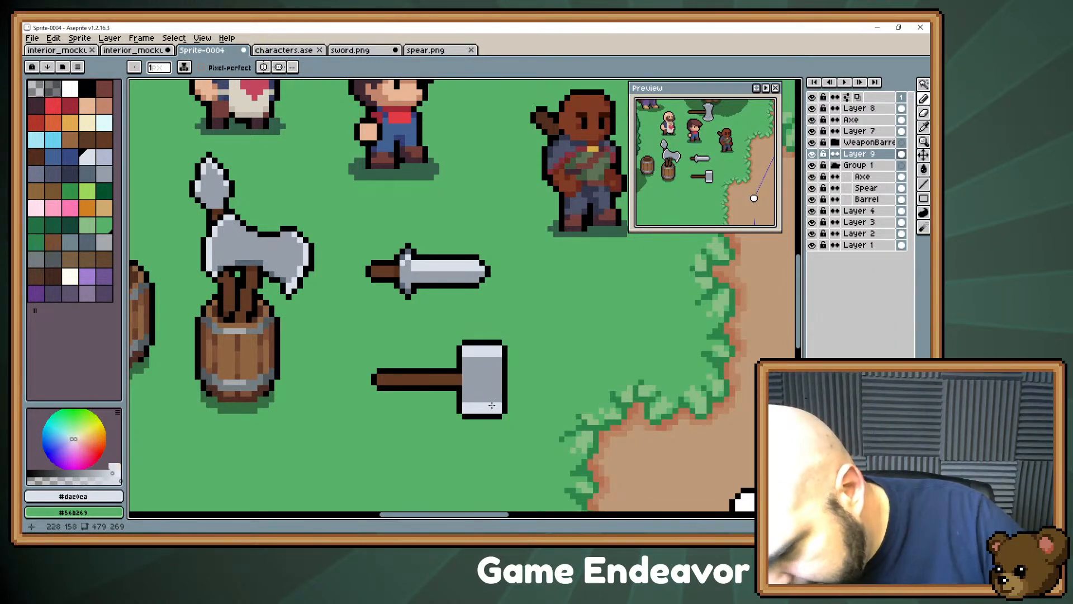
{"action": "key", "text": "alt"}
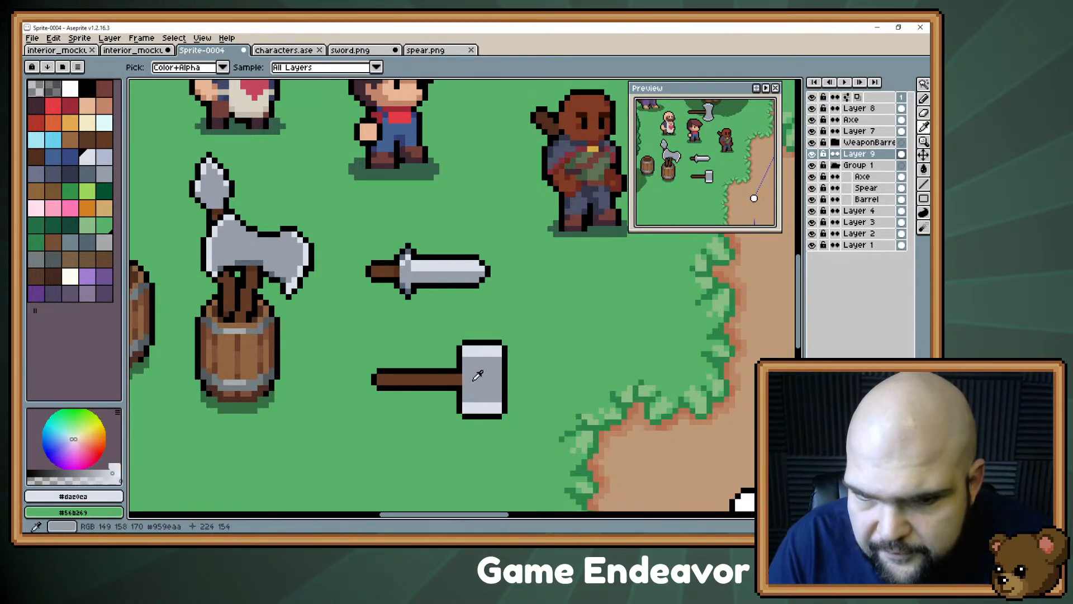
{"action": "left_click", "coordinate": [478, 376], "text": "alt"}
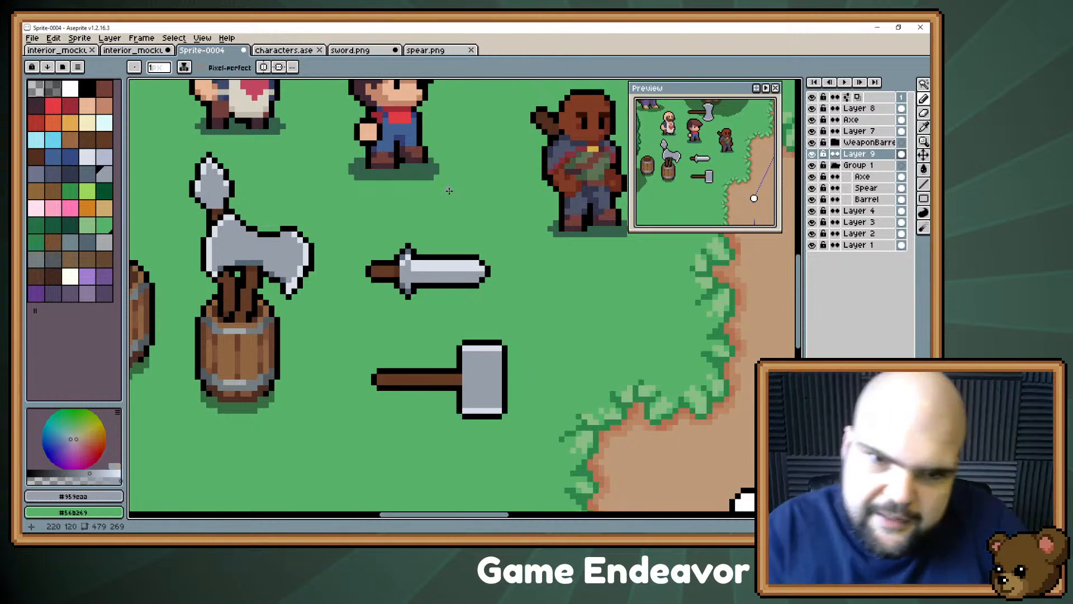
- Touch up the joint where the handle meets the hammer head using the handle's dark brown
{"action": "left_click", "coordinate": [459, 378], "text": "alt"}
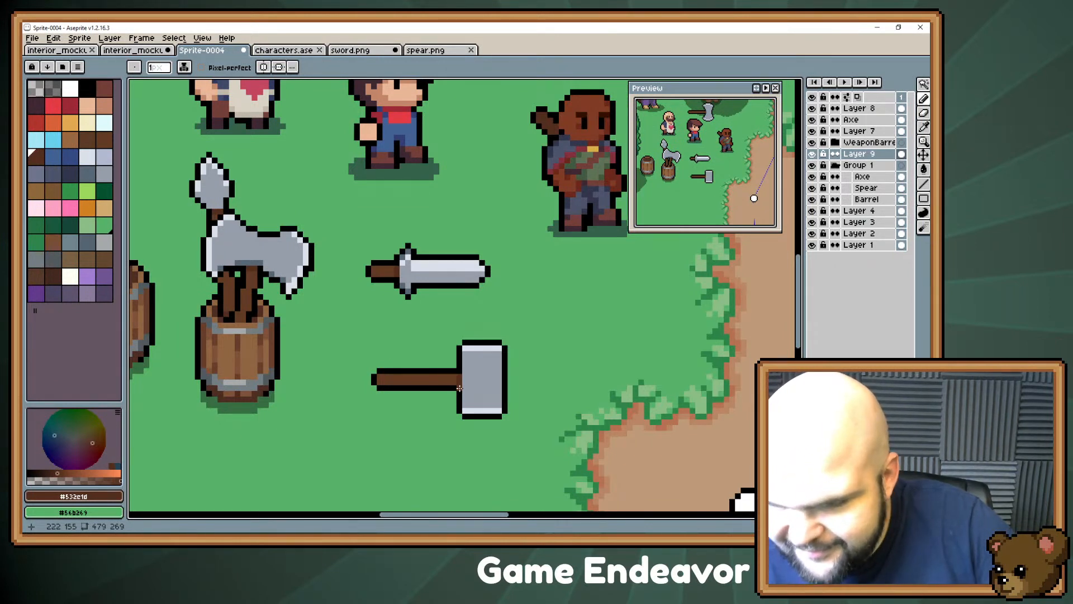
{"action": "key", "text": "space"}
{"action": "left_click_drag", "start_coordinate": [453, 360], "coordinate": [445, 351]}
- Shade the hammer head with dark slate-grey pixels beside the handle and along its far side, touching up with mid-grey #959eaa
{"action": "key", "text": "alt"}
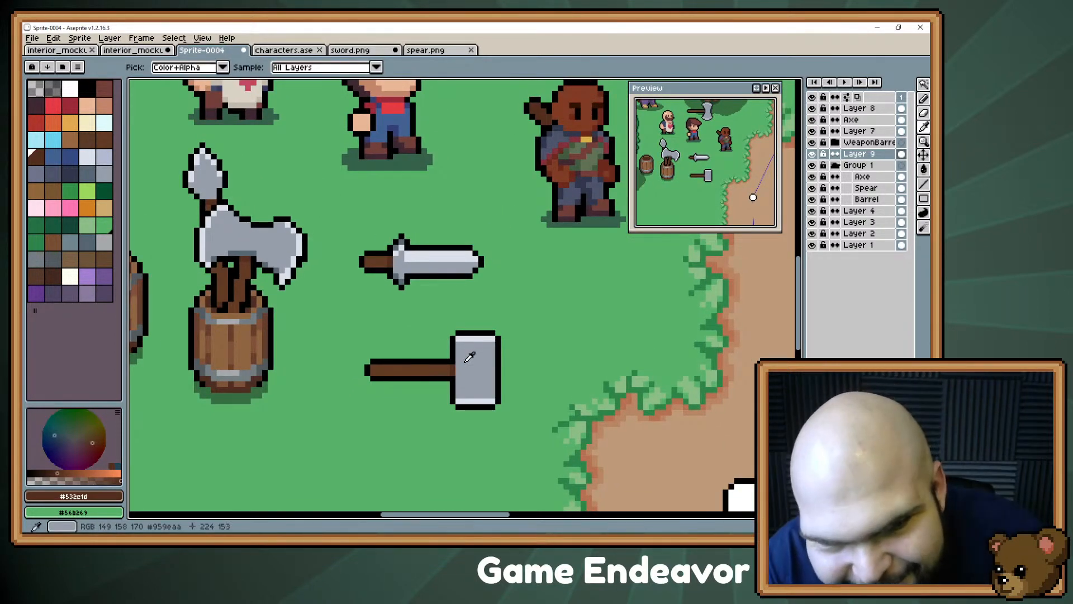
{"action": "left_click", "coordinate": [464, 372], "text": "alt"}
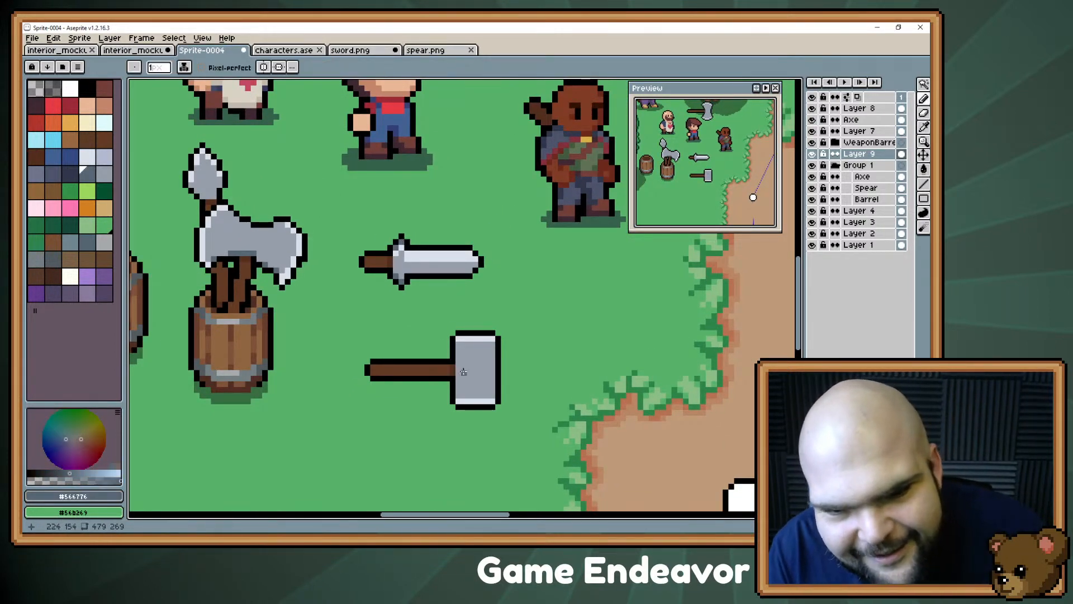
{"action": "left_click_drag", "start_coordinate": [458, 362], "coordinate": [458, 378]}
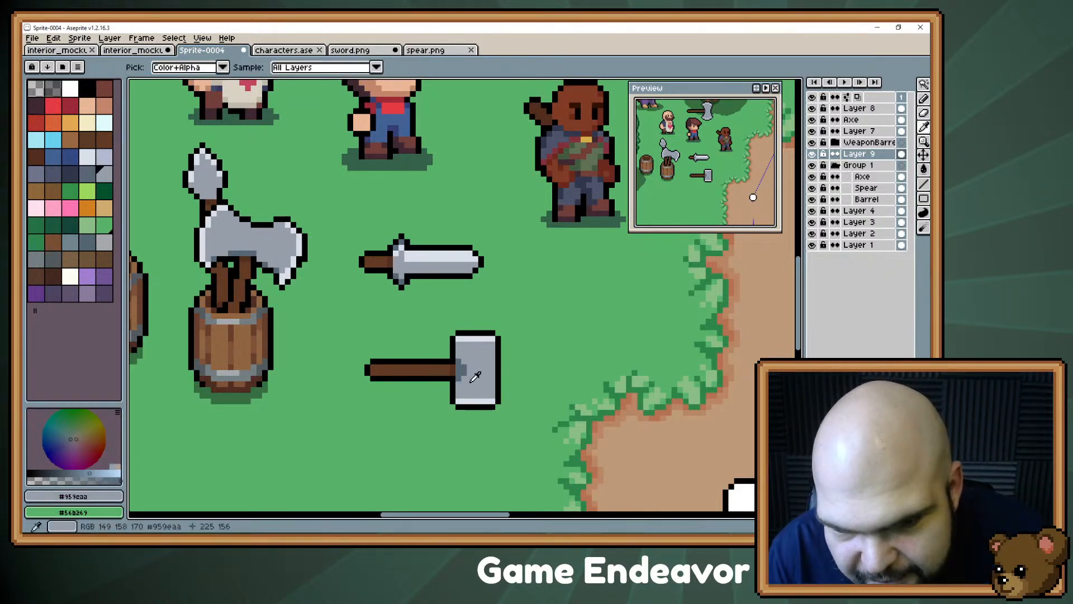
{"action": "left_click", "coordinate": [465, 378], "text": "alt"}
{"action": "left_click", "coordinate": [464, 365], "text": "alt"}
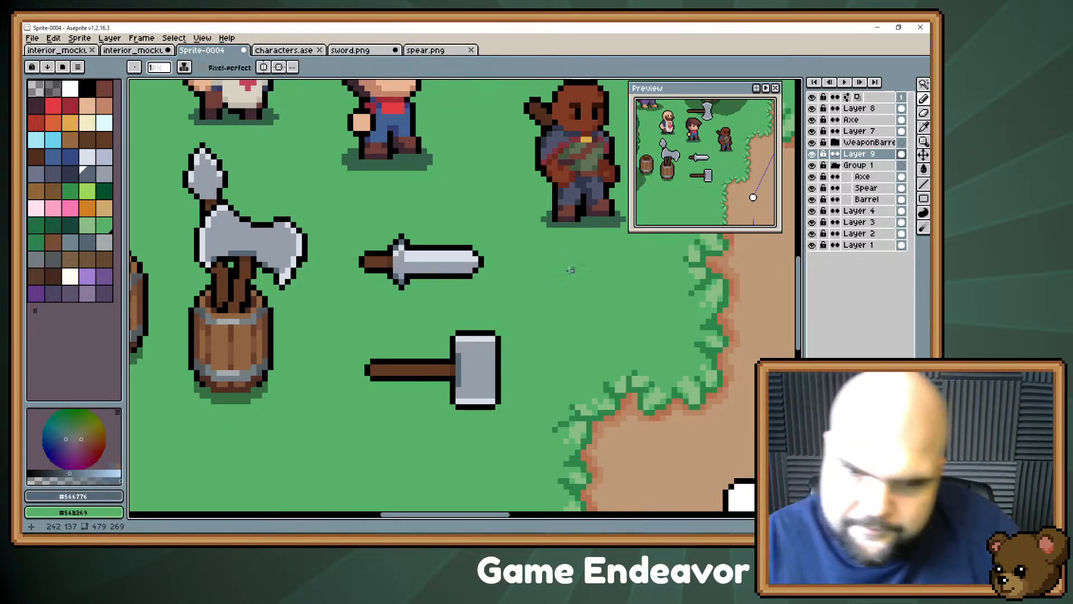
{"action": "left_click_drag", "start_coordinate": [491, 373], "coordinate": [491, 353]}
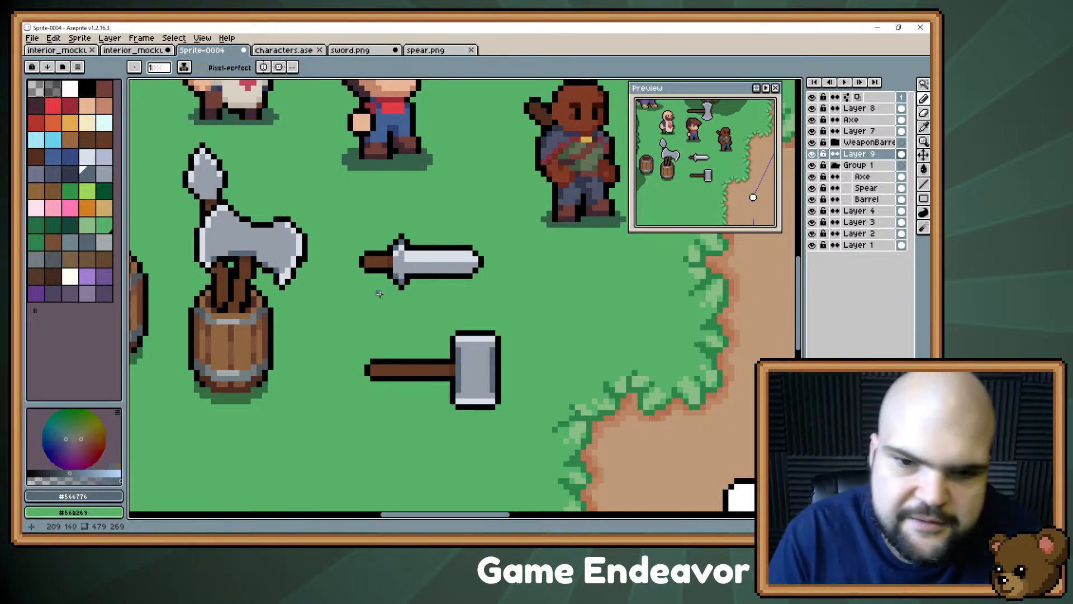
{"action": "left_click_drag", "start_coordinate": [470, 353], "coordinate": [447, 319]}
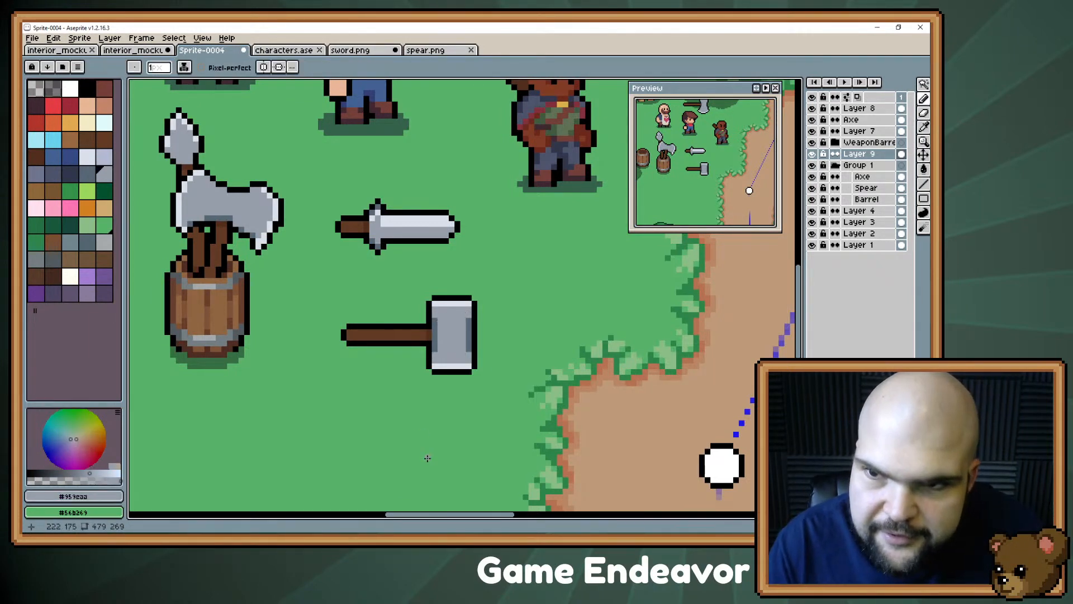
{"action": "scroll", "coordinate": [393, 388], "scroll_direction": "down", "scroll_amount": 1}
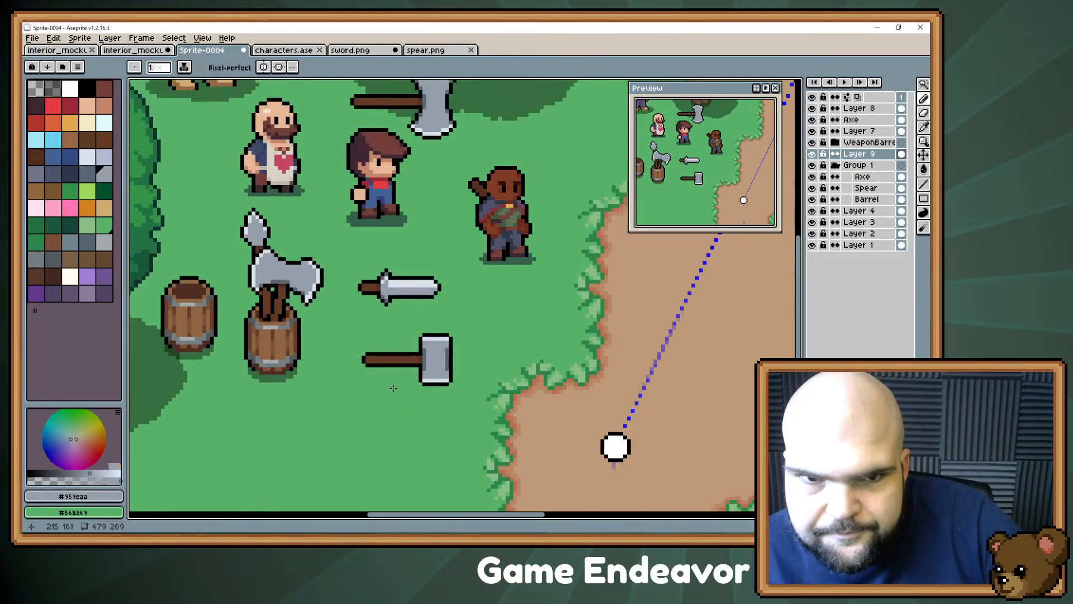
{"action": "scroll", "coordinate": [393, 388], "scroll_direction": "down", "scroll_amount": 1}
{"action": "left_click_drag", "start_coordinate": [371, 224], "coordinate": [416, 247]}
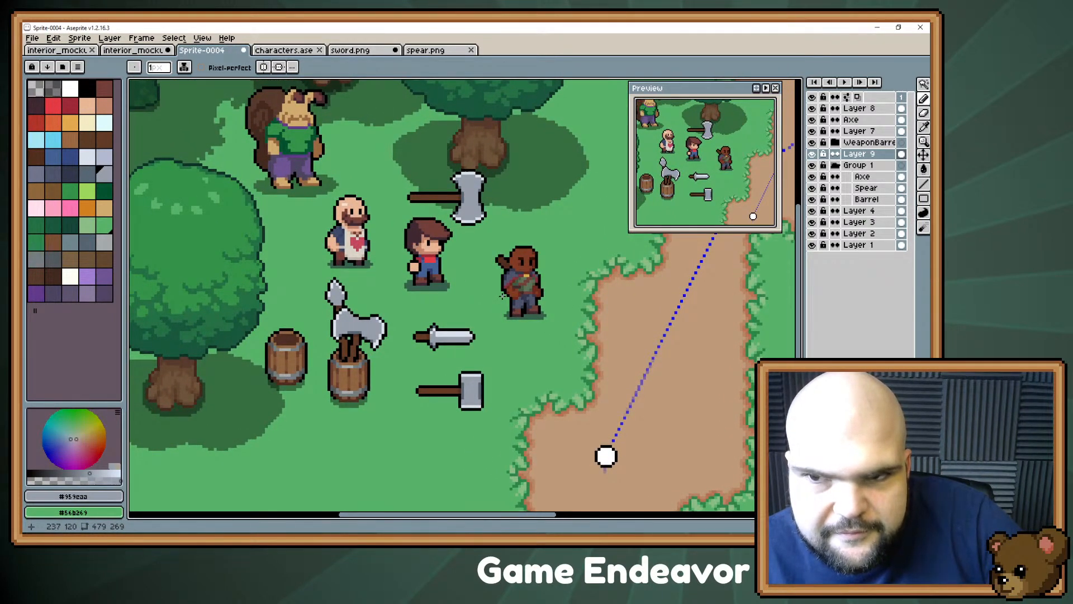
- Lengthen the hammer's handle by shifting its end piece away from the head and filling the gap with handle pixels
{"action": "scroll", "coordinate": [502, 296], "scroll_direction": "up", "scroll_amount": 1}
{"action": "left_click_drag", "start_coordinate": [502, 296], "coordinate": [495, 184]}
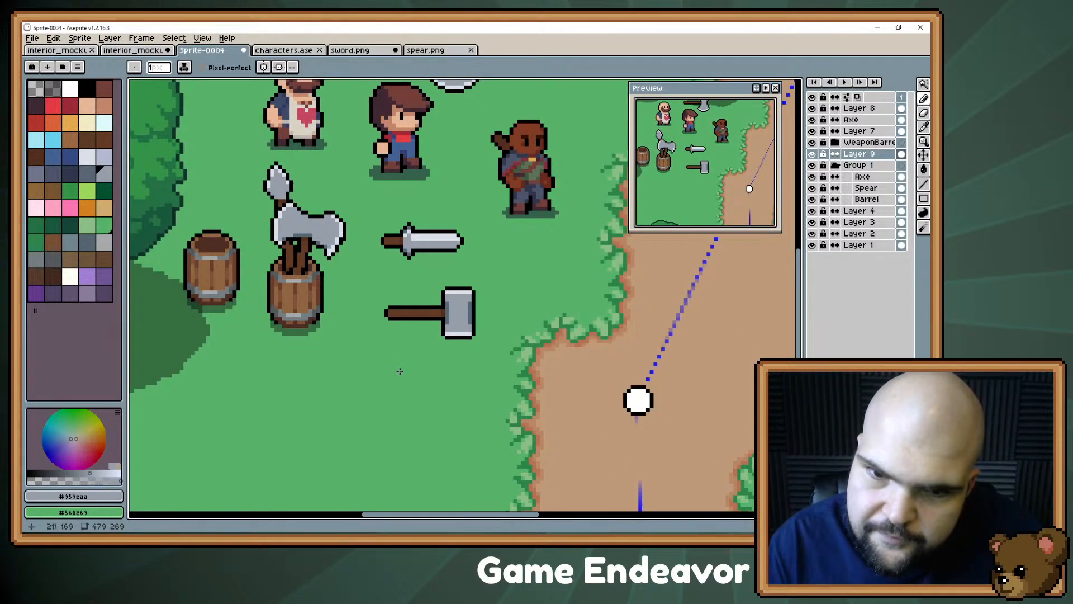
{"action": "left_click_drag", "start_coordinate": [402, 306], "coordinate": [416, 349]}
{"action": "key", "text": "m"}
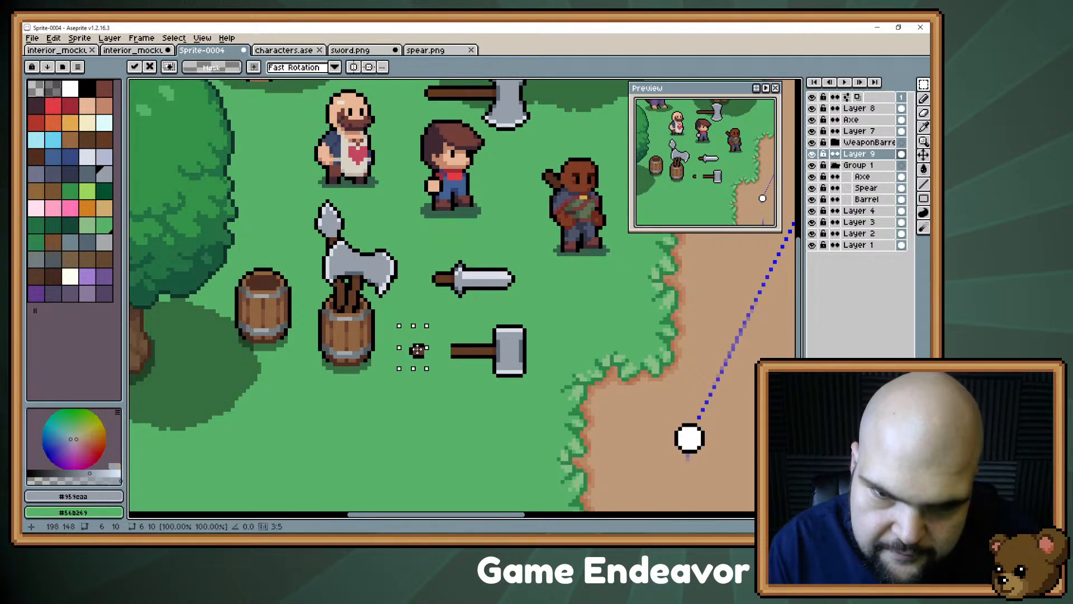
{"action": "left_click", "coordinate": [459, 347]}
{"action": "left_click_drag", "start_coordinate": [484, 330], "coordinate": [441, 350]}
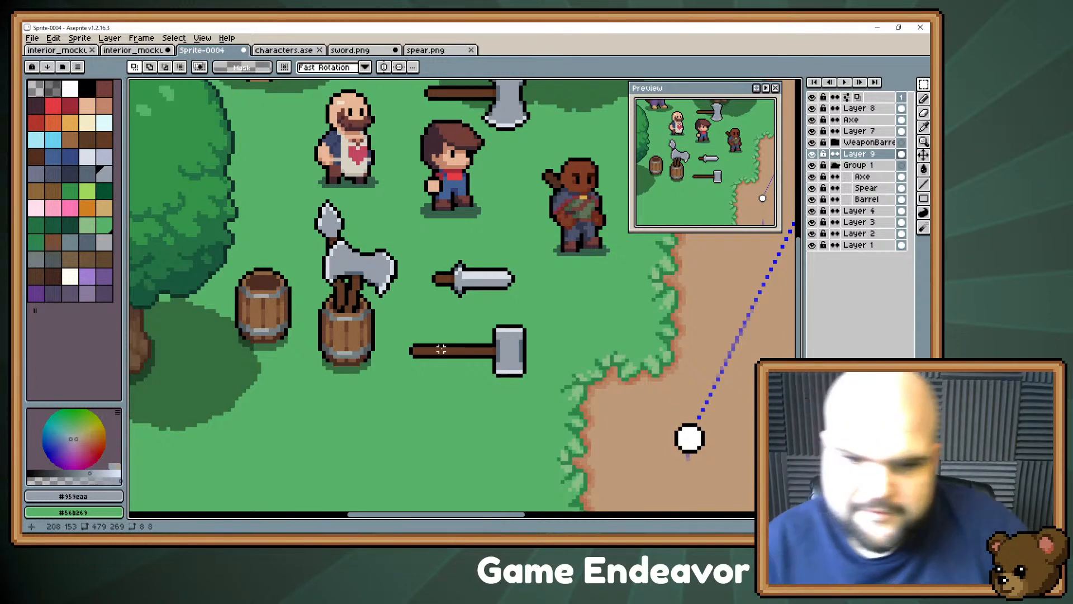
- Move the whole hammer to the spot between the boy's feet and the loose sword, and clear the selection
{"action": "left_click", "coordinate": [403, 318]}
{"action": "left_click_drag", "start_coordinate": [403, 318], "coordinate": [545, 391]}
{"action": "mouse_move", "coordinate": [489, 329]}
{"action": "left_mouse_down"}
{"action": "mouse_move", "coordinate": [494, 236]}
{"action": "mouse_move", "coordinate": [478, 375]}
{"action": "mouse_move", "coordinate": [478, 251]}
{"action": "mouse_move", "coordinate": [487, 373]}
{"action": "left_mouse_up"}
{"action": "key", "text": "ctrl+d"}
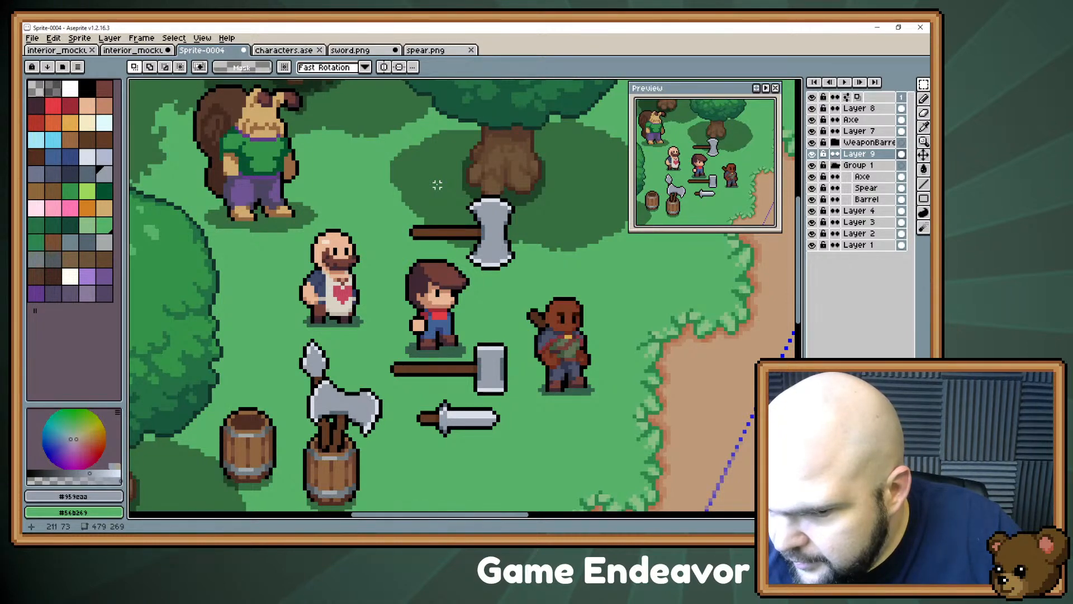
- Measure the hammer's full extent with a rectangular selection and clear the selection
{"action": "key", "text": "h"}
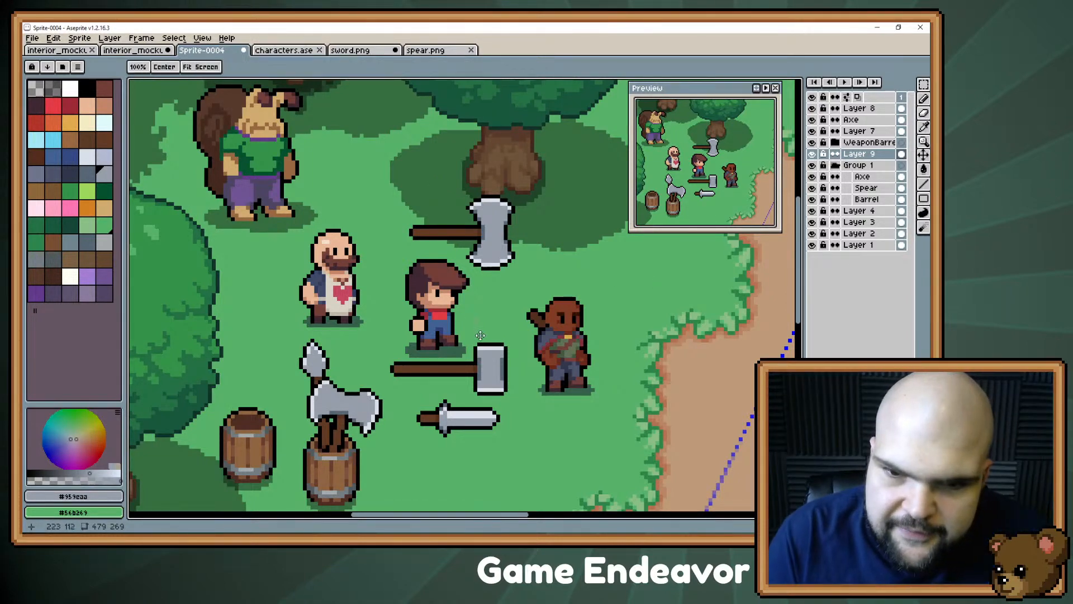
{"action": "left_click_drag", "start_coordinate": [481, 335], "coordinate": [479, 287]}
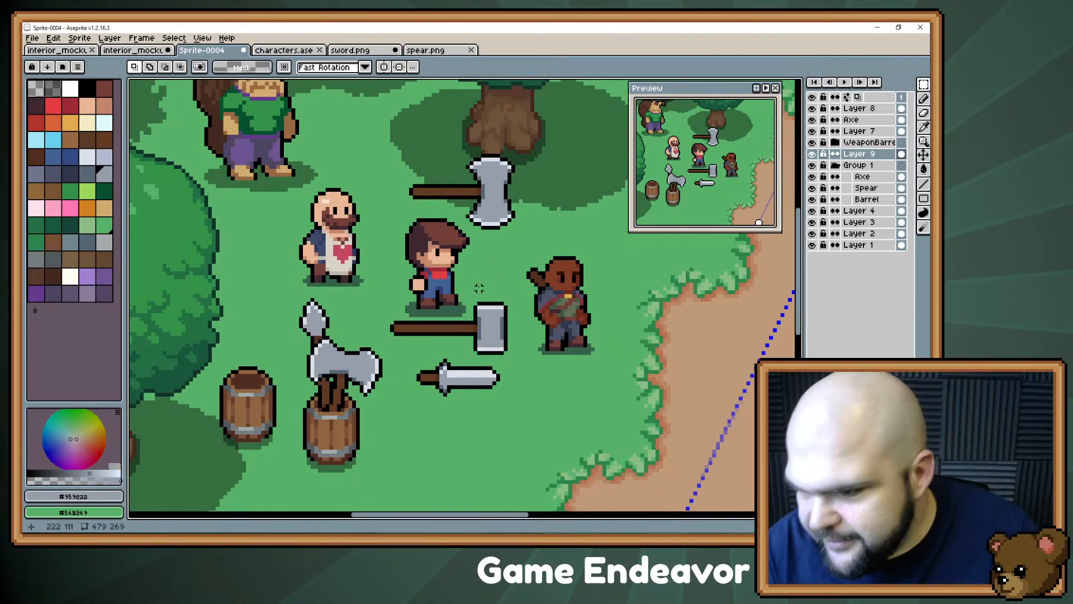
{"action": "key", "text": "space"}
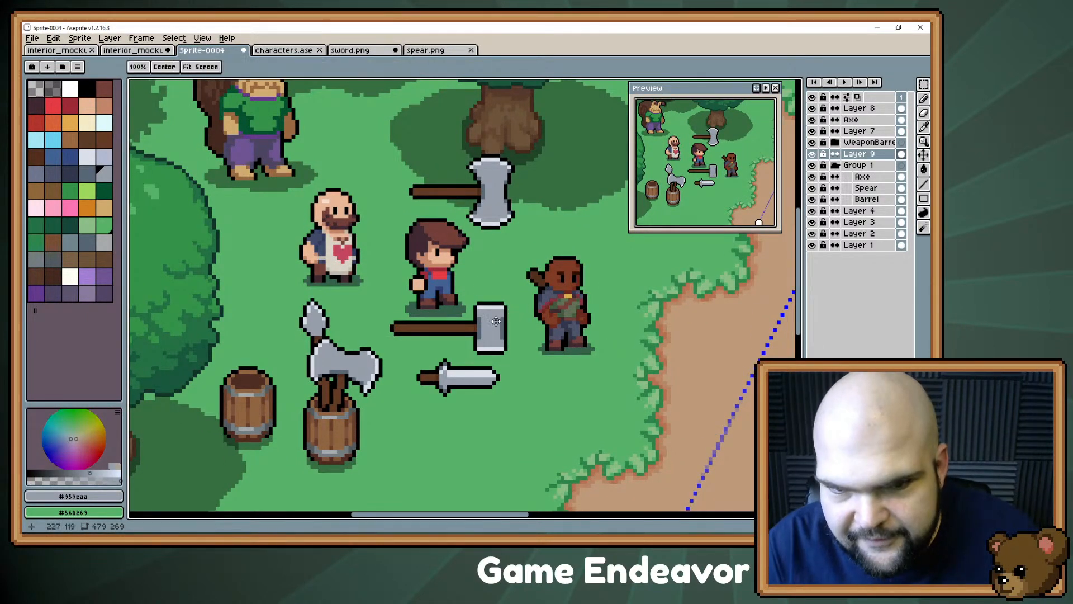
{"action": "left_click_drag", "start_coordinate": [496, 321], "coordinate": [490, 349]}
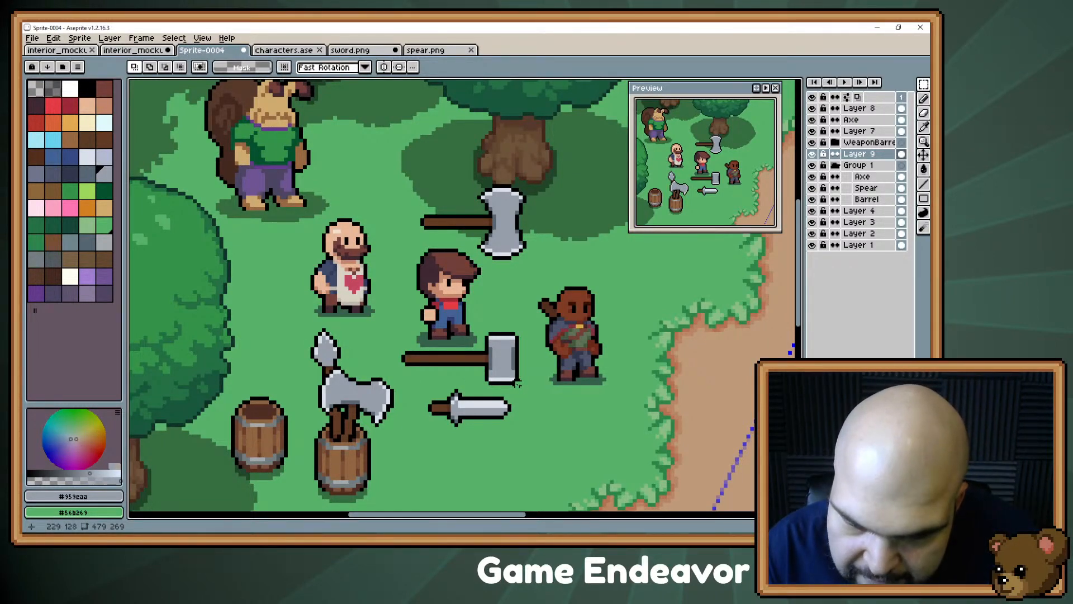
{"action": "left_click_drag", "start_coordinate": [517, 385], "coordinate": [401, 329]}
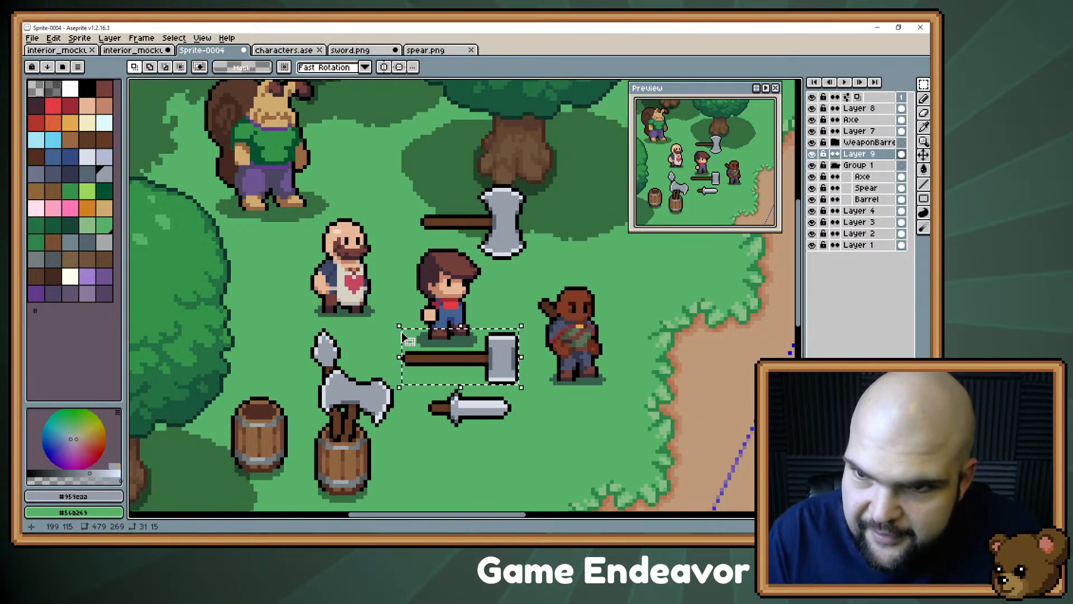
{"action": "key", "text": "ctrl+d"}
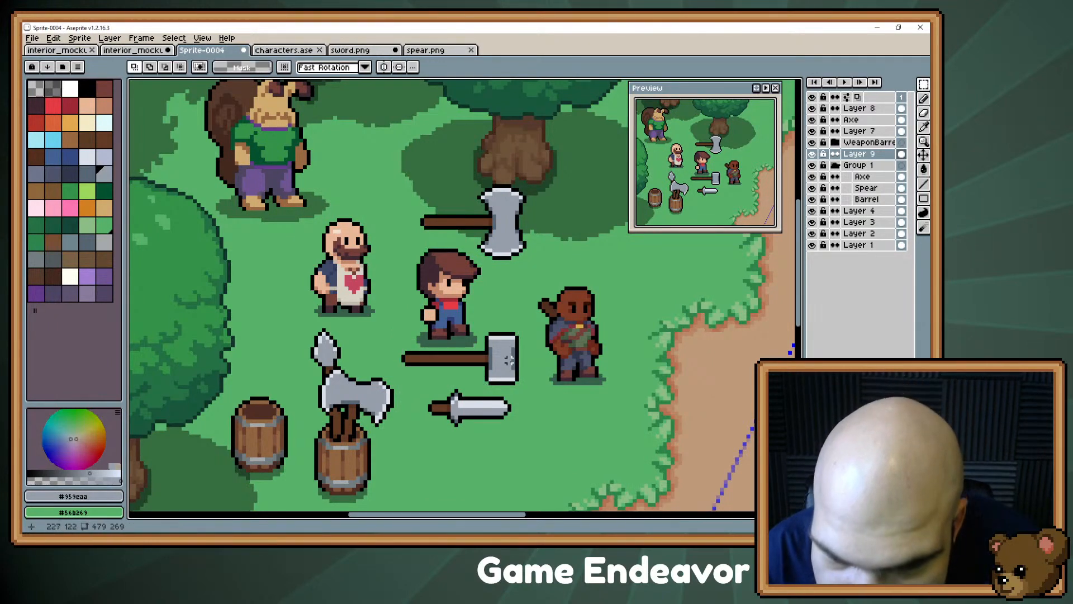
- Sample the hammer head's greys and examine the hammer against the axe, sword and characters at several scales
{"action": "key", "text": "b"}
{"action": "left_click", "coordinate": [512, 360], "text": "alt"}
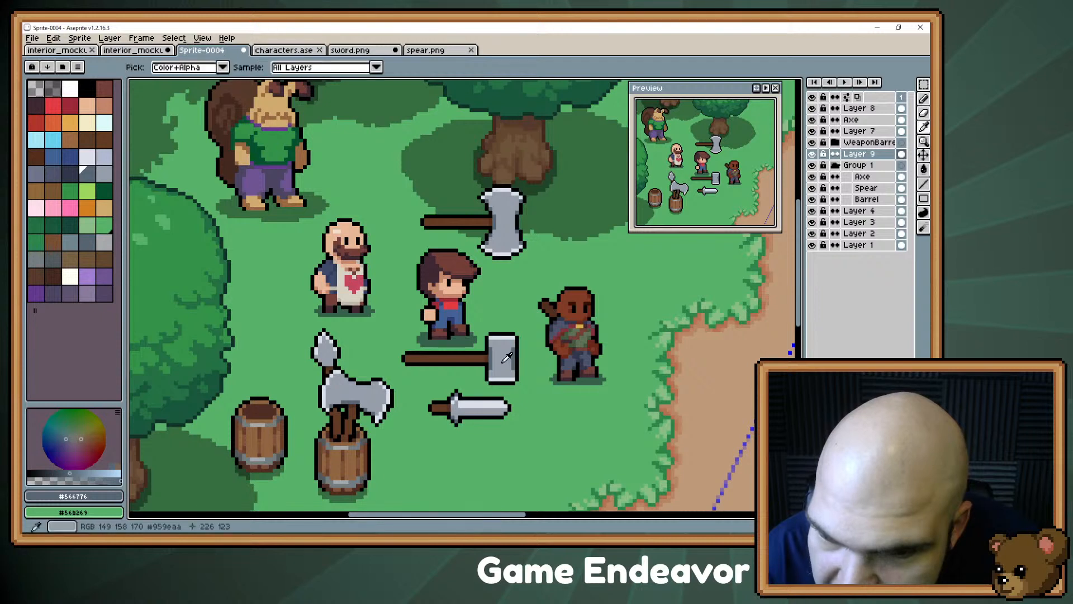
{"action": "left_click", "coordinate": [511, 361], "text": "alt"}
{"action": "key", "text": "ctrl"}
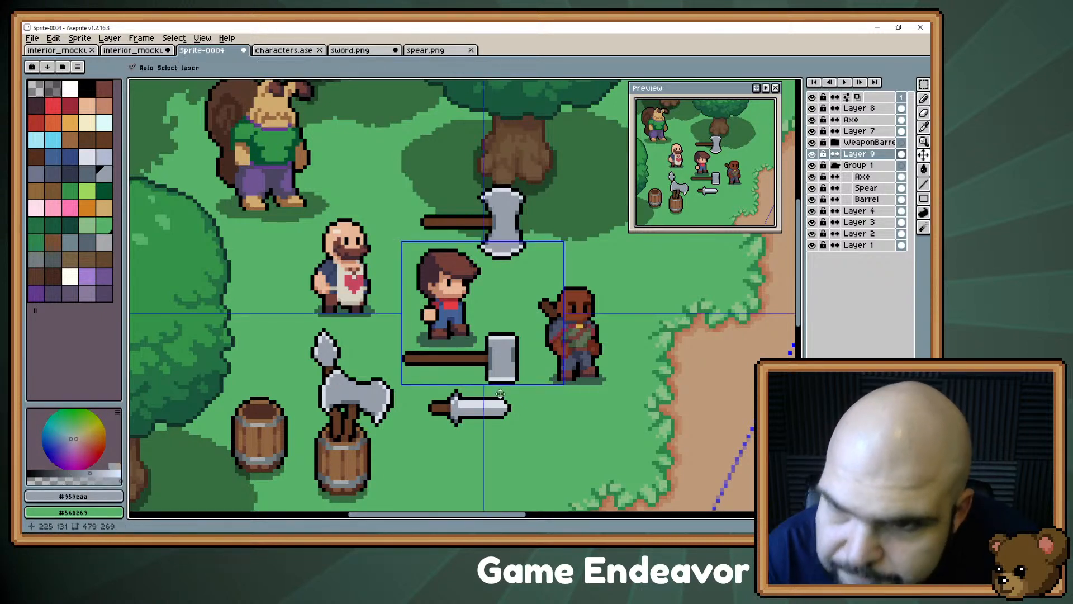
{"action": "key", "text": "ctrl"}
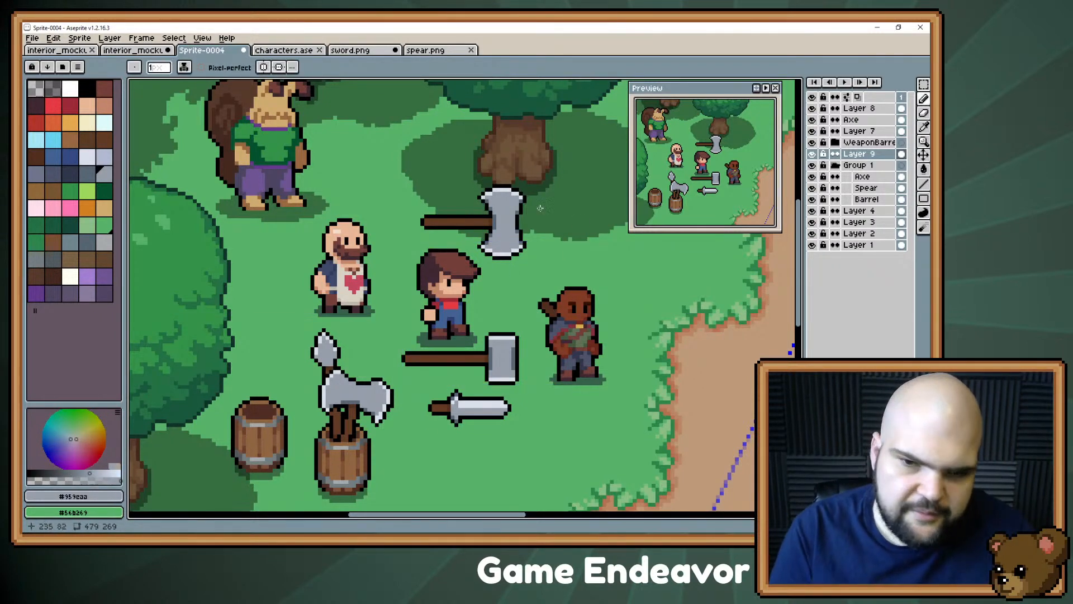
{"action": "mouse_move", "coordinate": [442, 309]}
{"action": "left_mouse_down"}
{"action": "mouse_move", "coordinate": [448, 253]}
{"action": "mouse_move", "coordinate": [480, 289]}
{"action": "mouse_move", "coordinate": [475, 257]}
{"action": "left_mouse_up"}
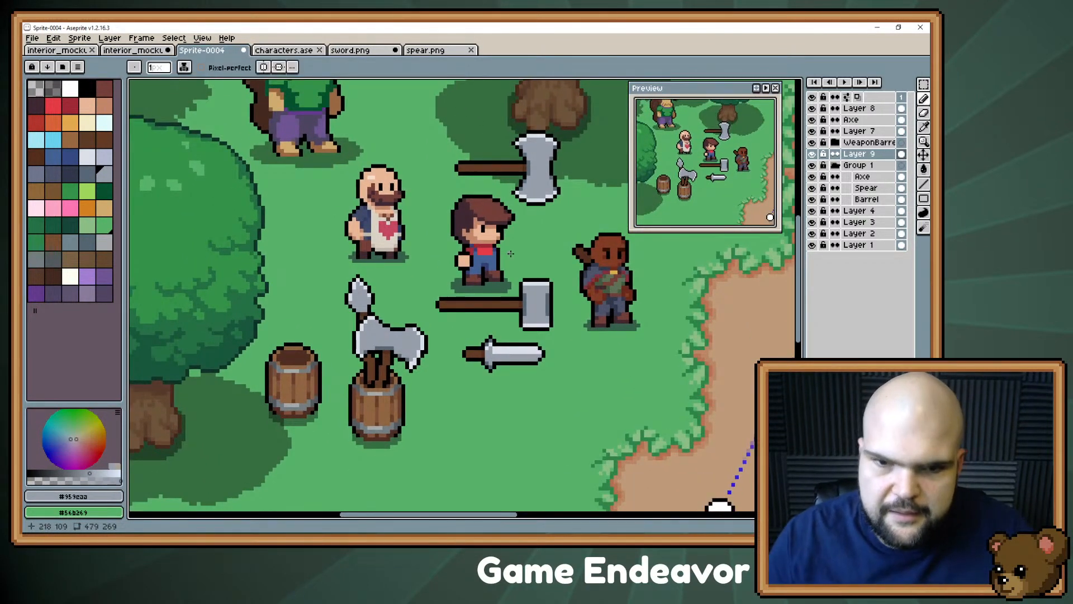
{"action": "scroll", "coordinate": [510, 253], "scroll_direction": "down", "scroll_amount": 5}
{"action": "scroll", "coordinate": [517, 246], "scroll_direction": "up", "scroll_amount": 2}
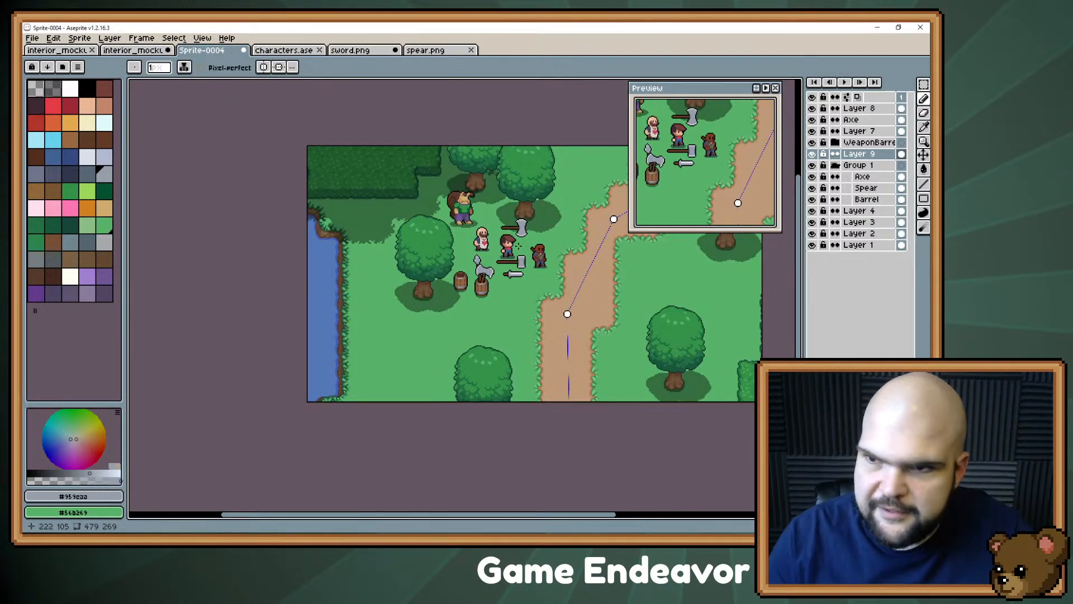
{"action": "scroll", "coordinate": [518, 246], "scroll_direction": "up", "scroll_amount": 2}
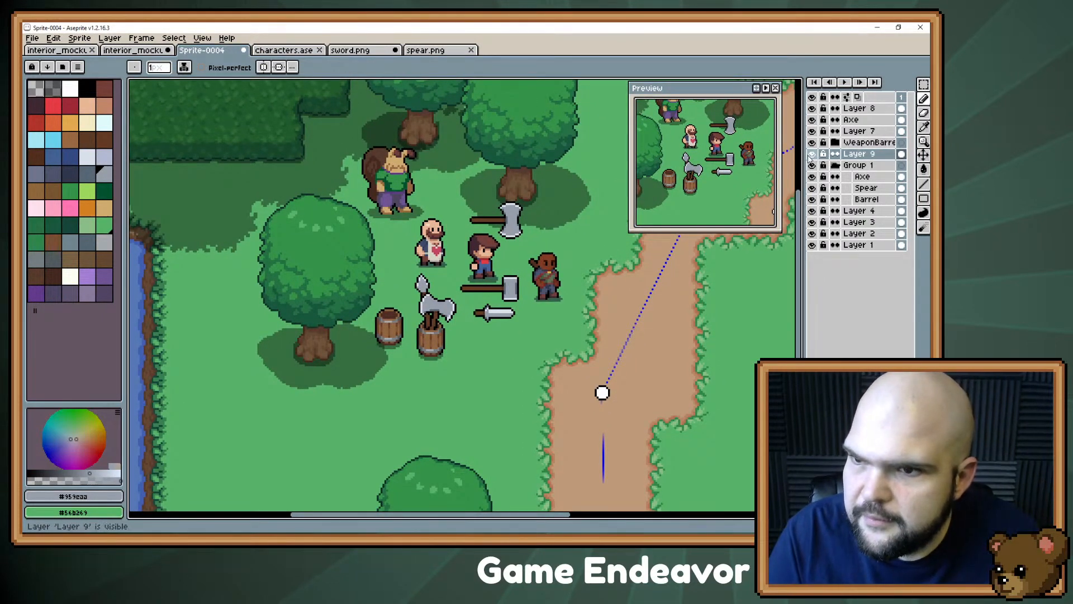
- Rename Layer 9 to Hammer and move it directly below the standalone Axe layer
{"action": "left_click", "coordinate": [857, 154]}
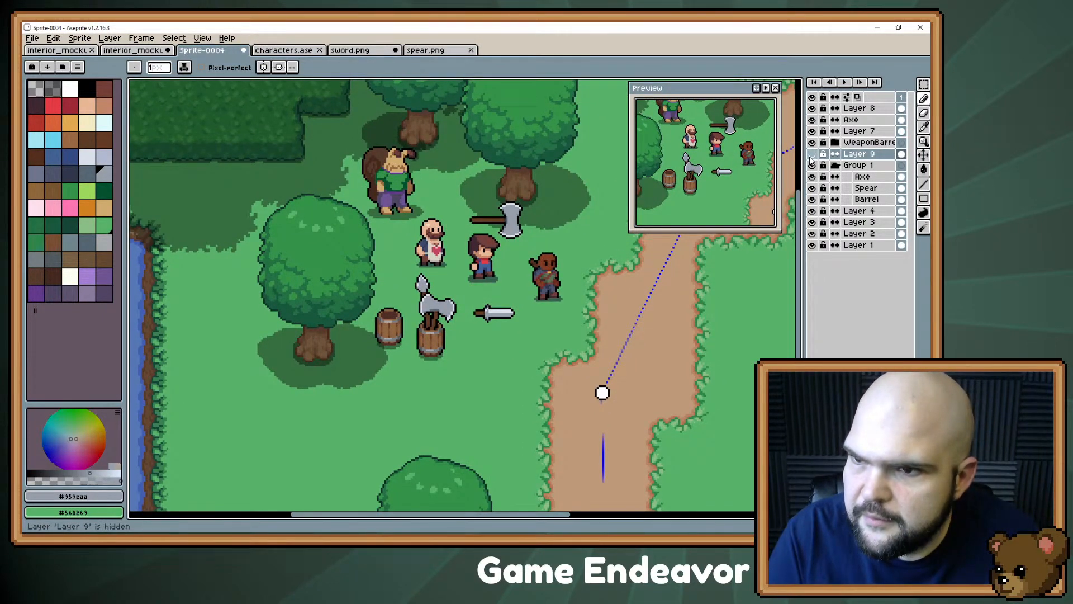
{"action": "double_click", "coordinate": [864, 152]}
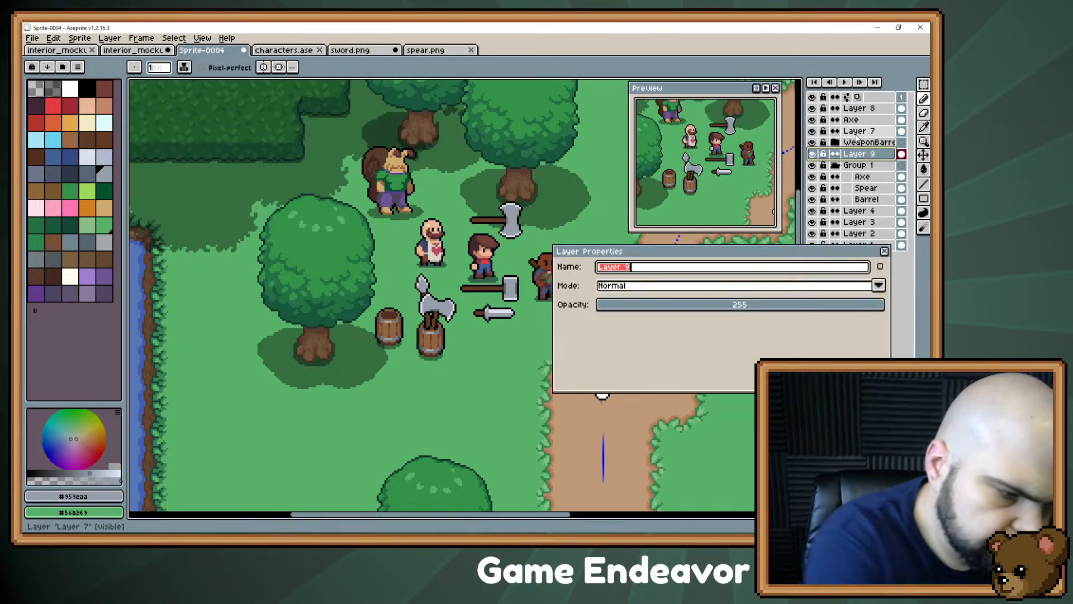
{"action": "type", "text": "Hammer"}
{"action": "key", "text": "Return"}
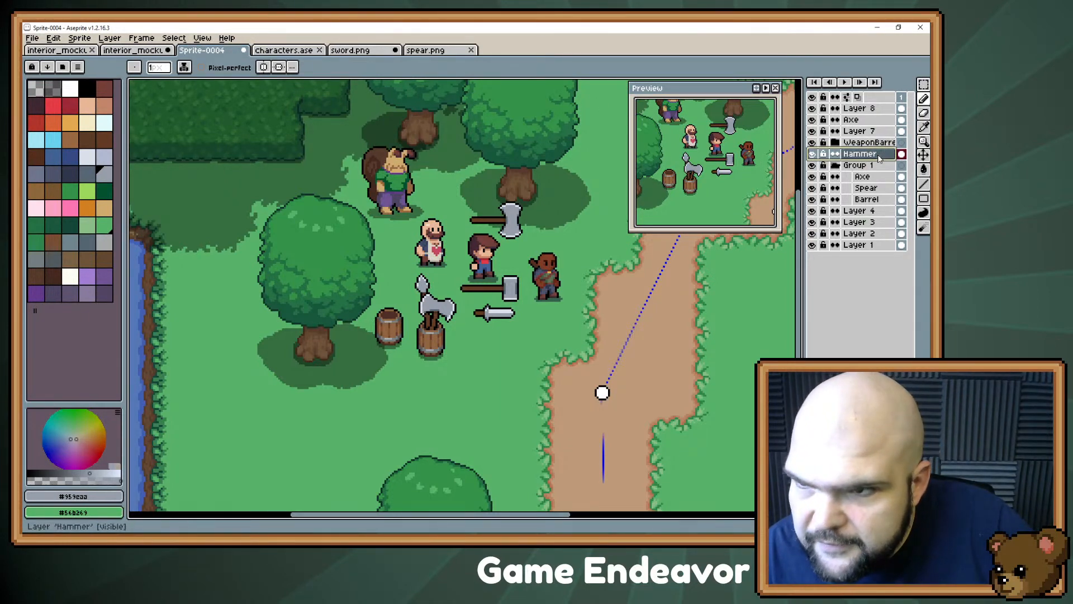
{"action": "left_click_drag", "start_coordinate": [876, 159], "coordinate": [870, 132]}
- Check the standalone Axe layer's content by toggling its visibility, and select the area around the loose axe and hammer
{"action": "left_click", "coordinate": [855, 119]}
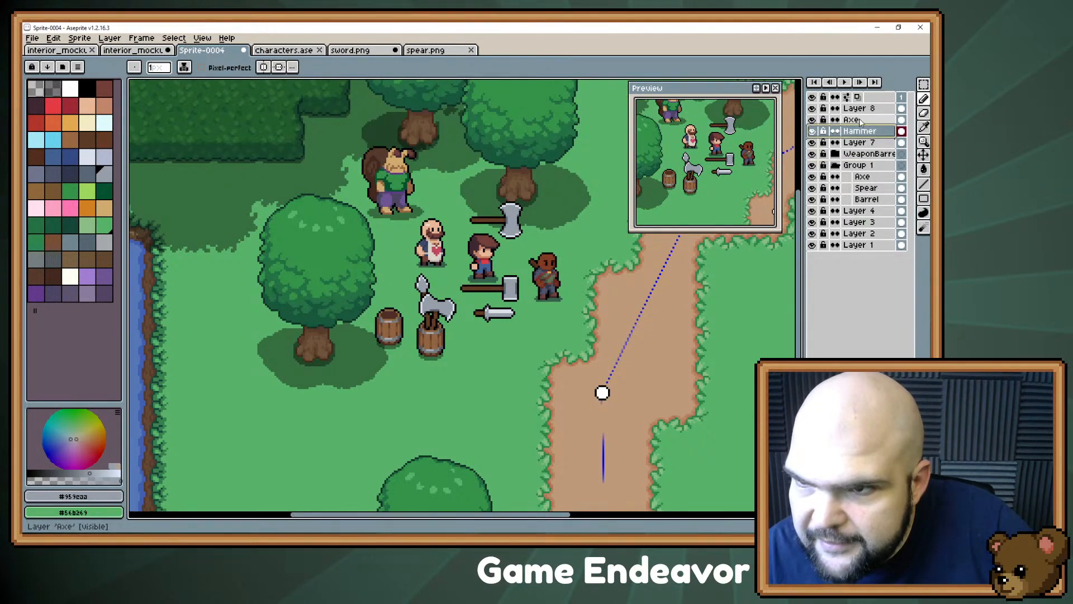
{"action": "left_click", "coordinate": [812, 120]}
{"action": "left_click", "coordinate": [812, 120]}
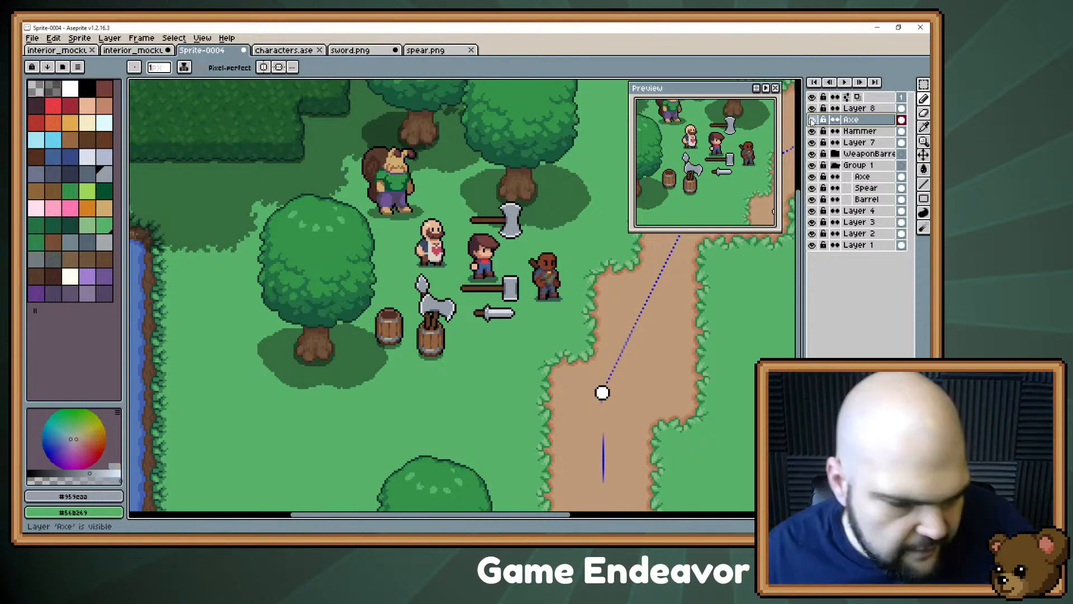
{"action": "scroll", "coordinate": [571, 233], "scroll_direction": "up", "scroll_amount": 3}
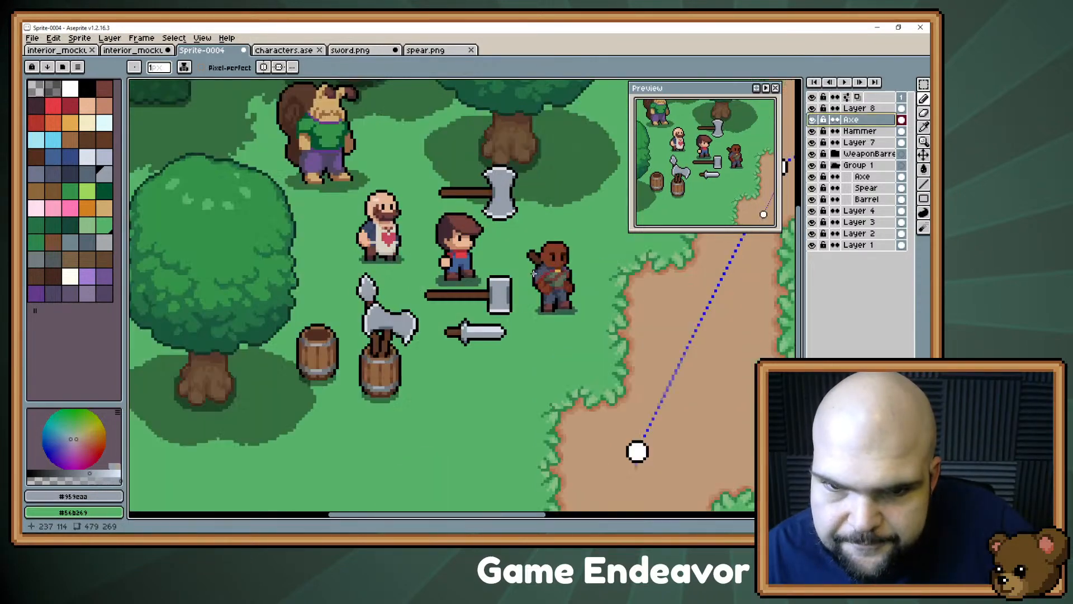
{"action": "key", "text": "m"}
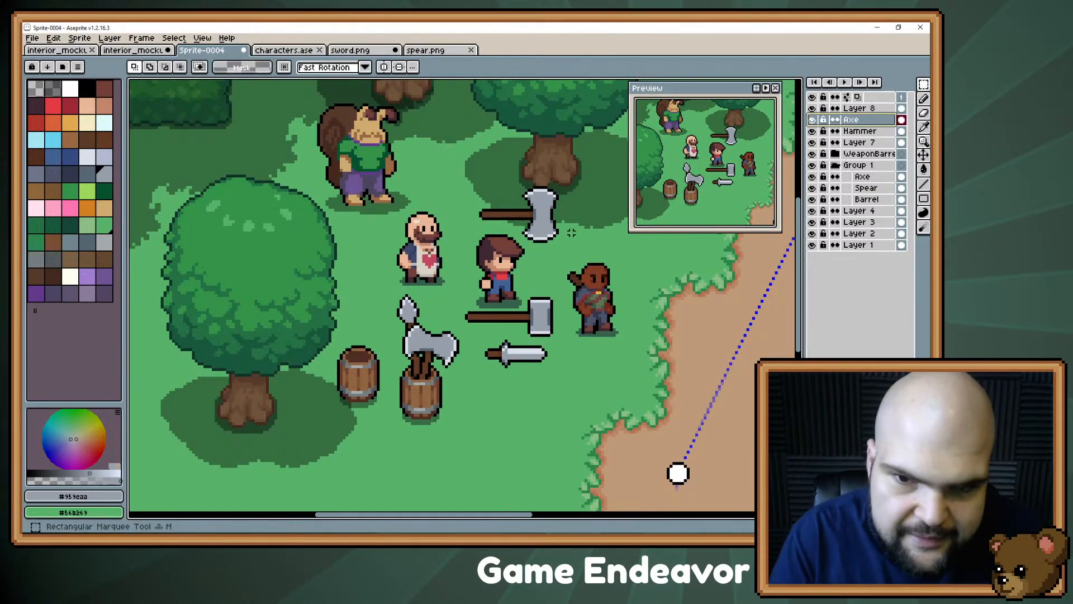
{"action": "left_click_drag", "start_coordinate": [582, 159], "coordinate": [422, 339]}
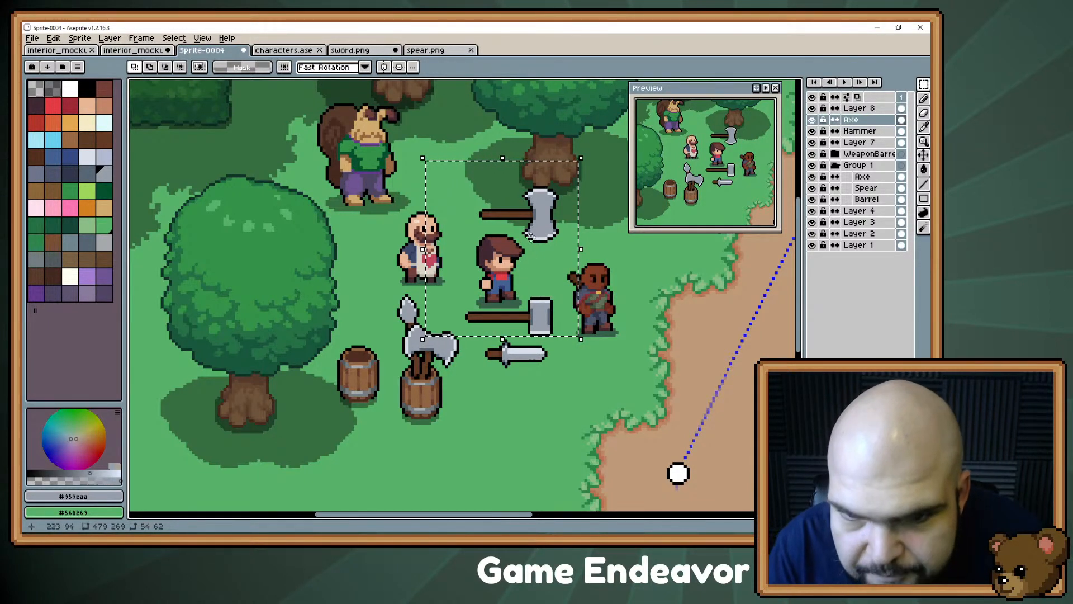
{"action": "left_click_drag", "start_coordinate": [597, 256], "coordinate": [614, 232]}
{"action": "key", "text": "Escape"}
{"action": "key", "text": "Down"}
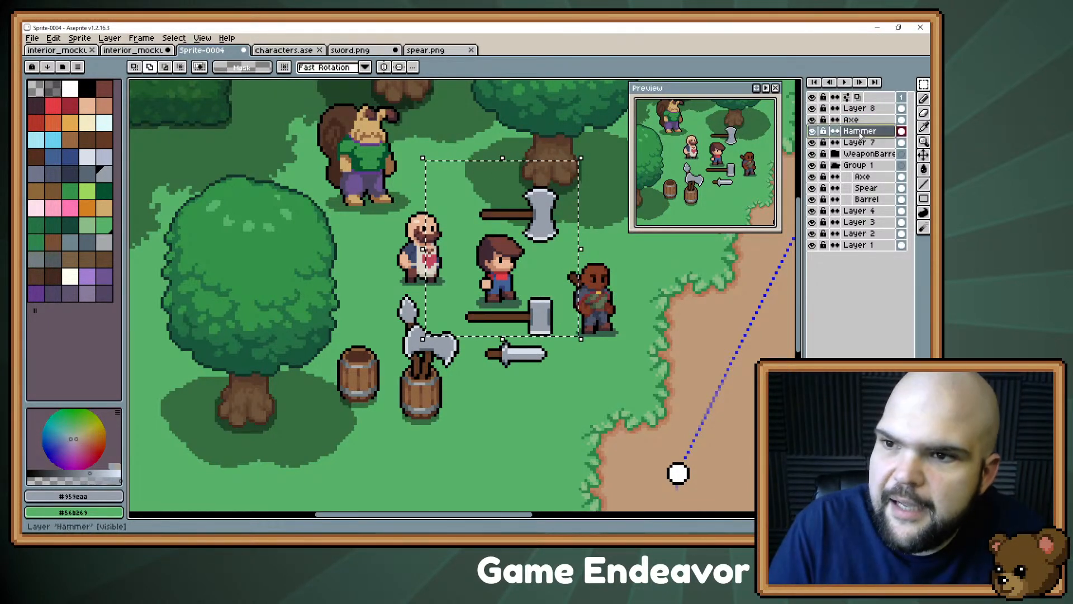
{"action": "left_click_drag", "start_coordinate": [548, 251], "coordinate": [447, 251]}
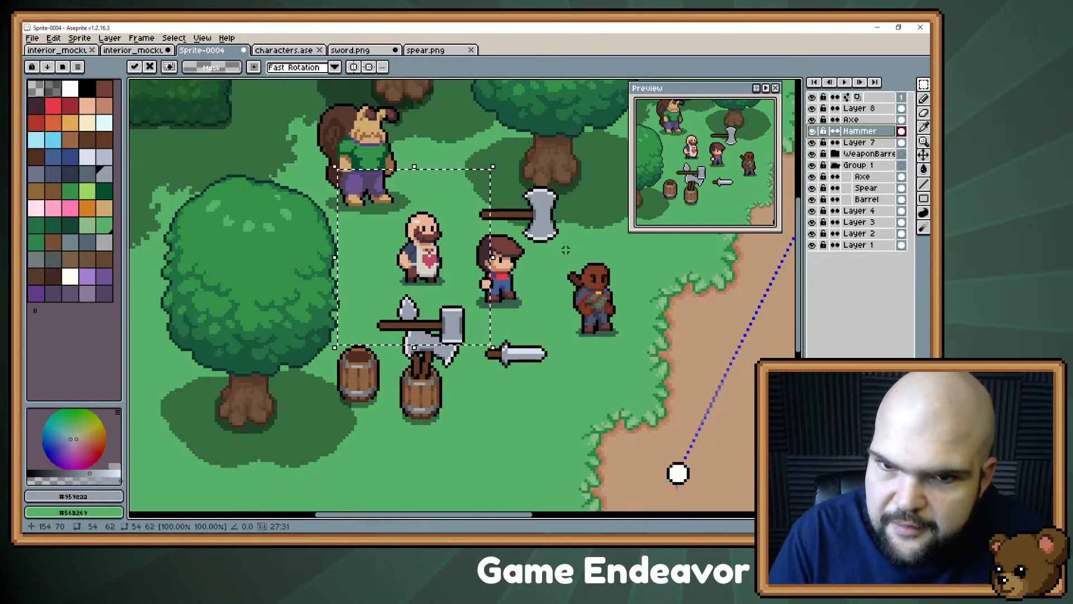
{"action": "key", "text": "Escape"}
- Select the Axe and Hammer layers together, move both weapons to the open grass below the large tree, and clear the selection
{"action": "key", "text": "Up"}
{"action": "left_click", "coordinate": [863, 130], "text": "shift"}
{"action": "left_click_drag", "start_coordinate": [511, 308], "coordinate": [396, 307]}
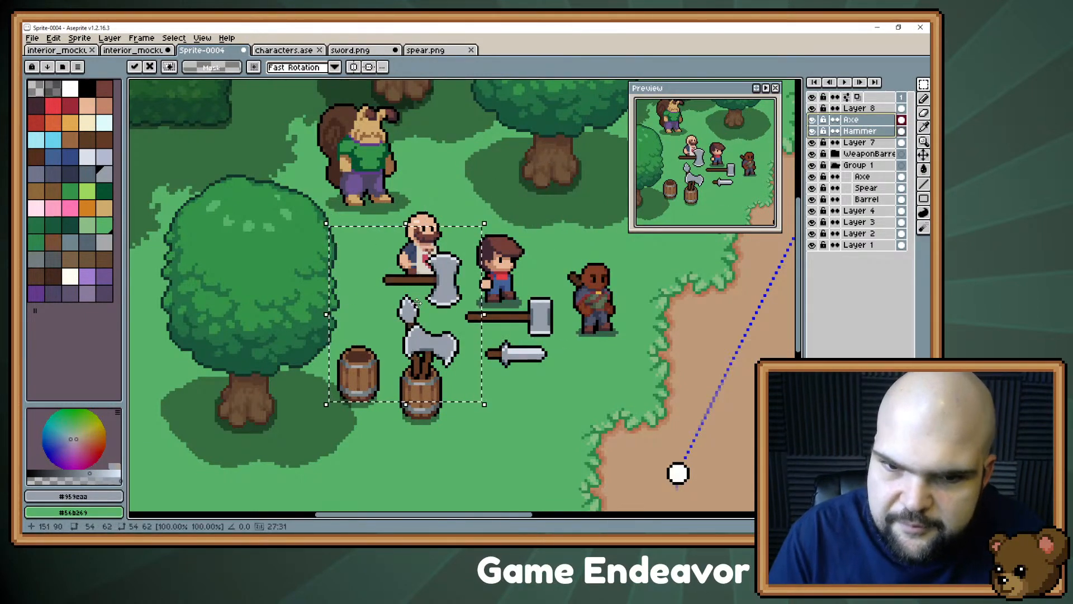
{"action": "key", "text": "Escape"}
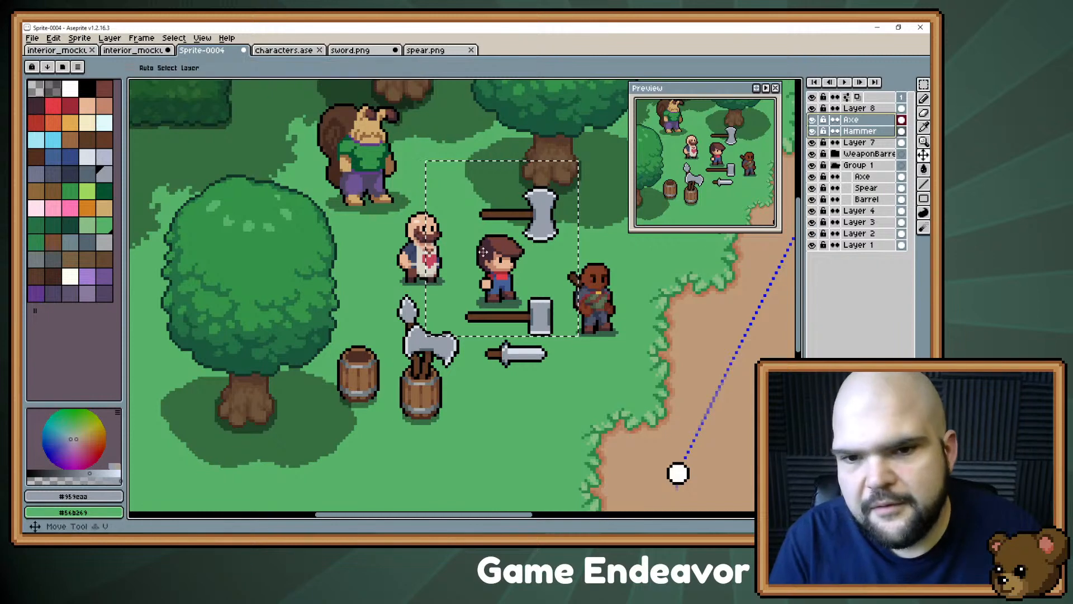
{"action": "left_click_drag", "start_coordinate": [510, 308], "coordinate": [429, 414]}
{"action": "left_click_drag", "start_coordinate": [437, 350], "coordinate": [255, 369]}
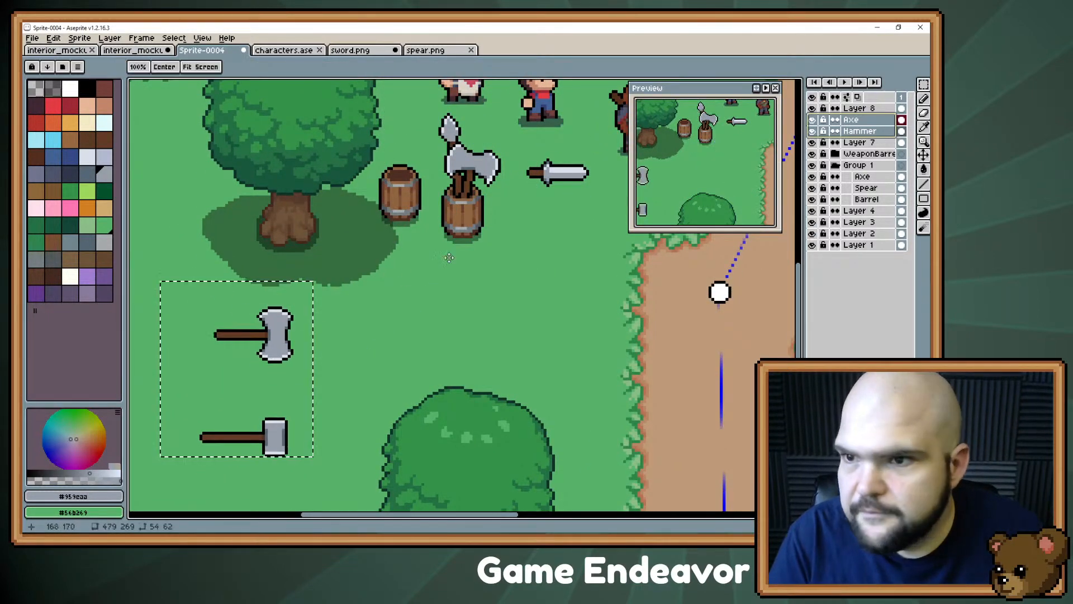
{"action": "scroll", "coordinate": [463, 254], "scroll_direction": "down", "scroll_amount": 2}
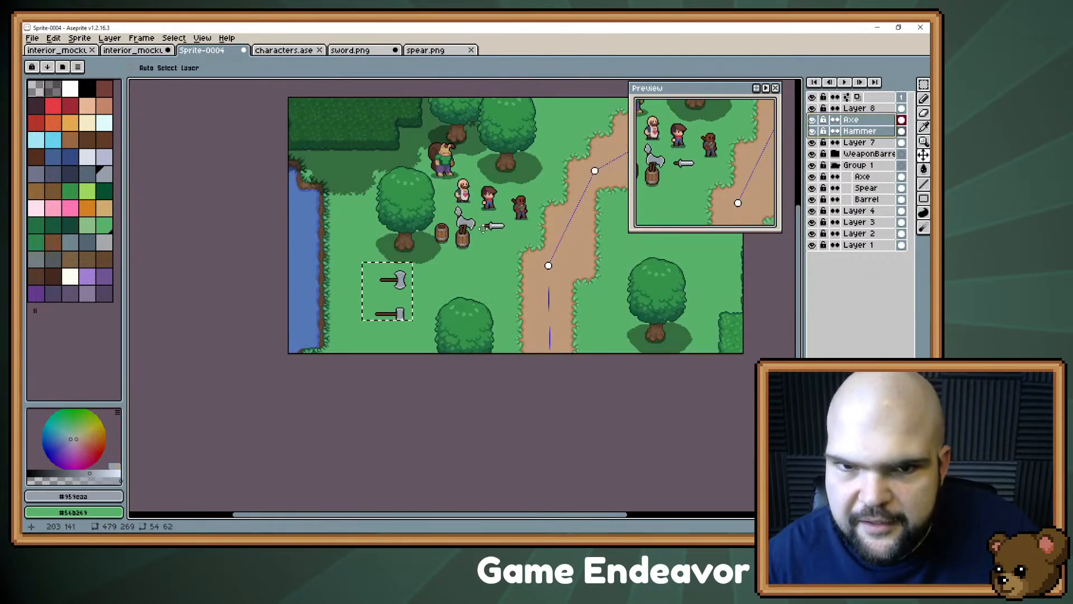
{"action": "scroll", "coordinate": [474, 221], "scroll_direction": "up", "scroll_amount": 2}
{"action": "left_click_drag", "start_coordinate": [474, 221], "coordinate": [547, 188]}
{"action": "key", "text": "ctrl+d"}
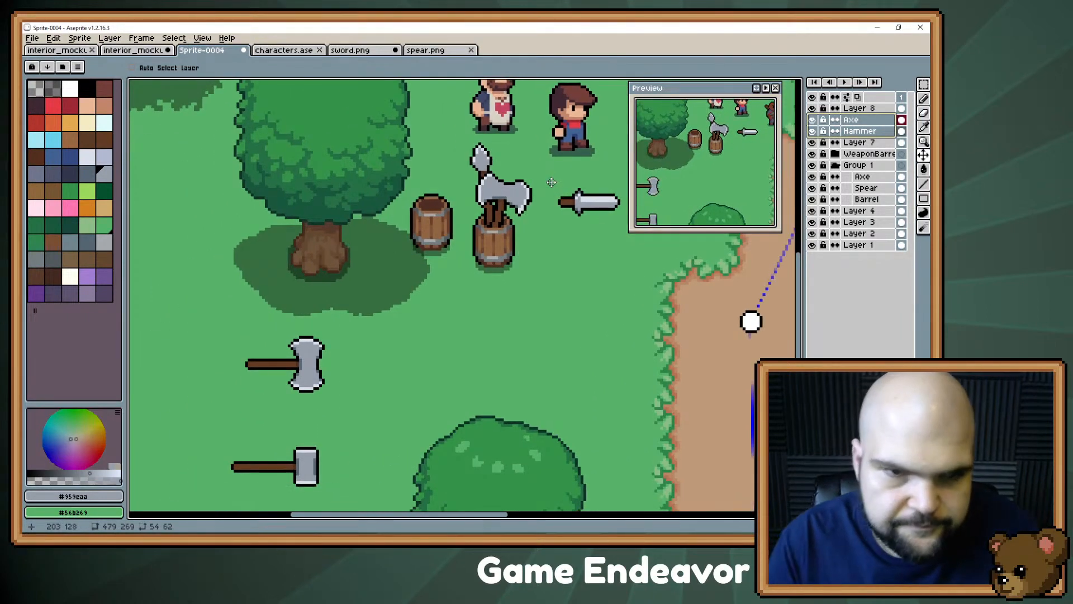
- Select the area enclosing the axe and hammer below the tree and switch to the interior_mockup_b document
{"action": "left_click_drag", "start_coordinate": [395, 374], "coordinate": [409, 274]}
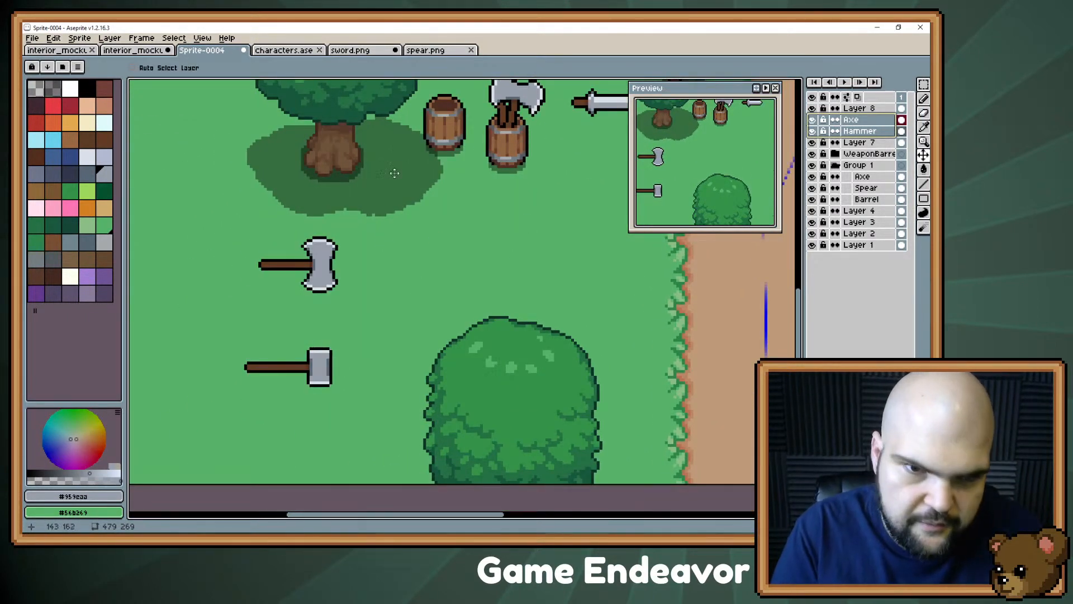
{"action": "key", "text": "ctrl+t"}
{"action": "key", "text": "Escape"}
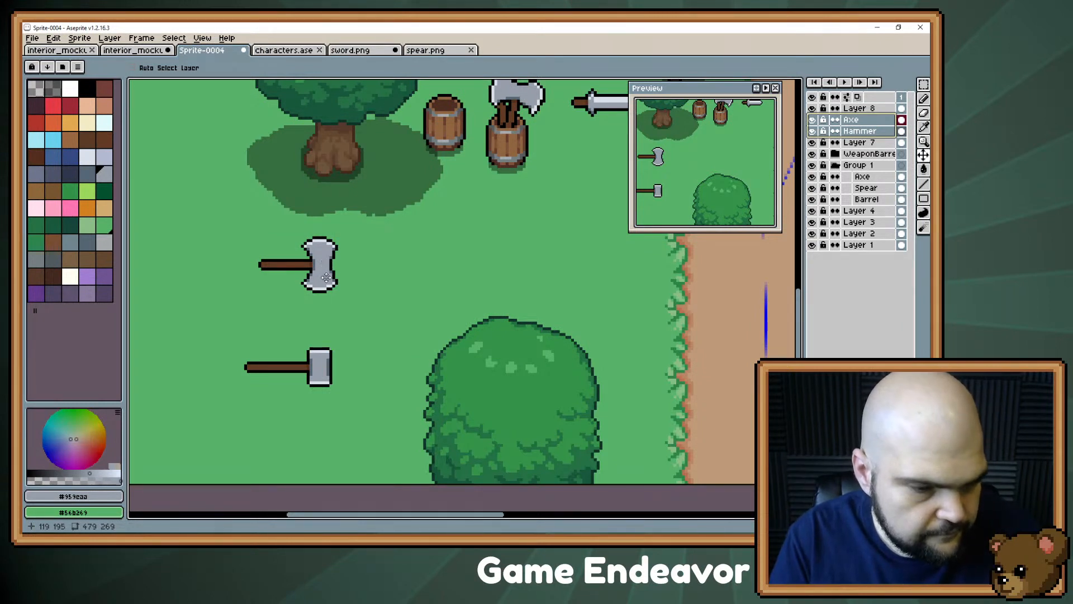
{"action": "key", "text": "m"}
{"action": "left_click_drag", "start_coordinate": [402, 166], "coordinate": [233, 411]}
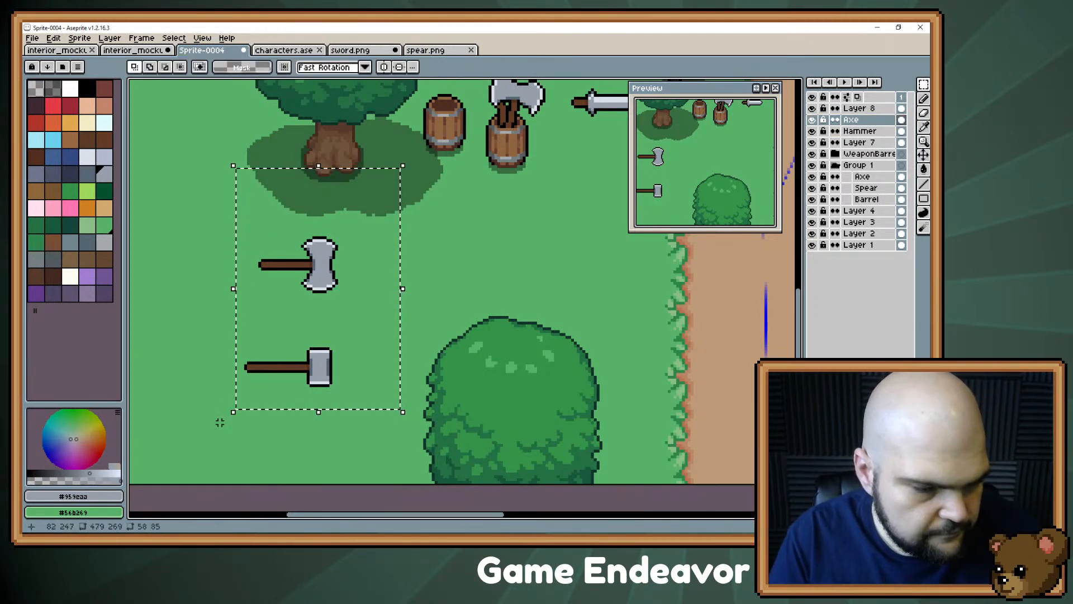
{"action": "left_click", "coordinate": [134, 50]}
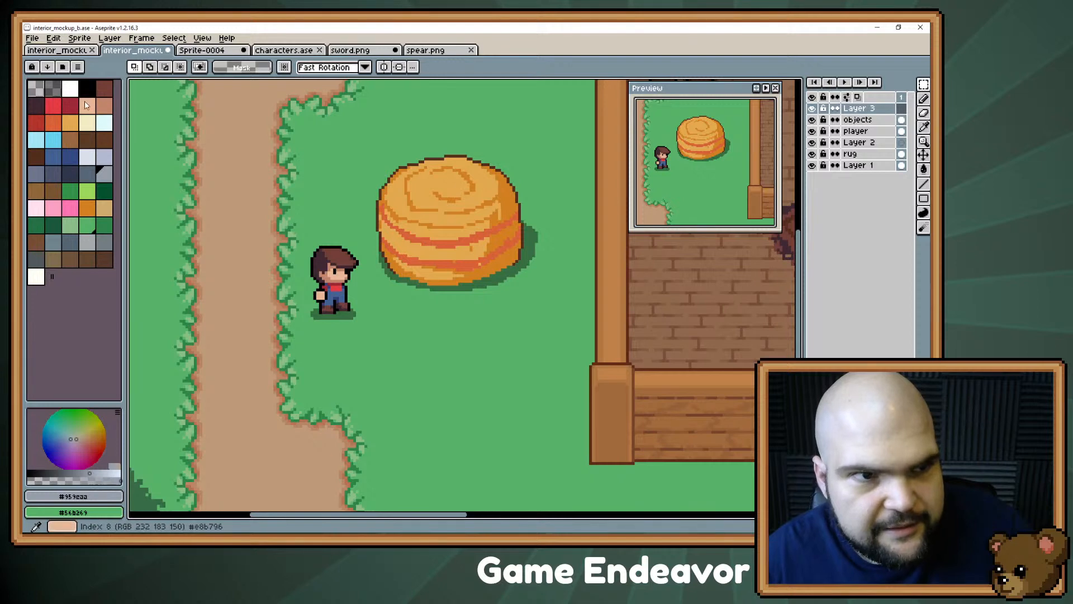
- Paste the copied axe into the interior mockup as a new layer
{"action": "scroll", "coordinate": [350, 215], "scroll_direction": "down", "scroll_amount": 1}
{"action": "left_click_drag", "start_coordinate": [431, 210], "coordinate": [385, 249]}
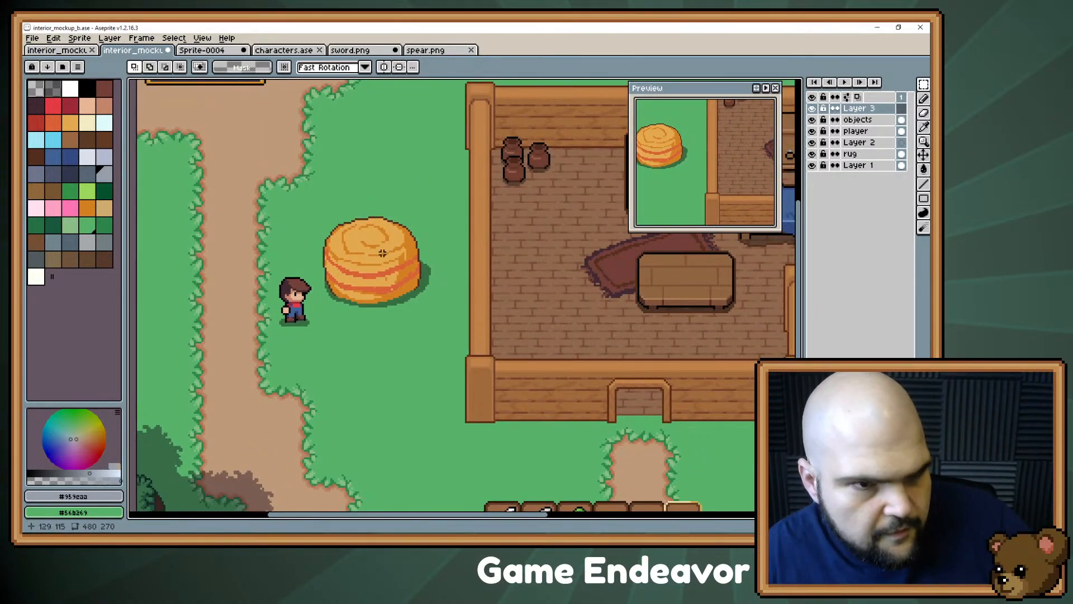
{"action": "key", "text": "ctrl+v"}
{"action": "scroll", "coordinate": [389, 251], "scroll_direction": "down", "scroll_amount": 1}
{"action": "scroll", "coordinate": [387, 276], "scroll_direction": "up", "scroll_amount": 1}
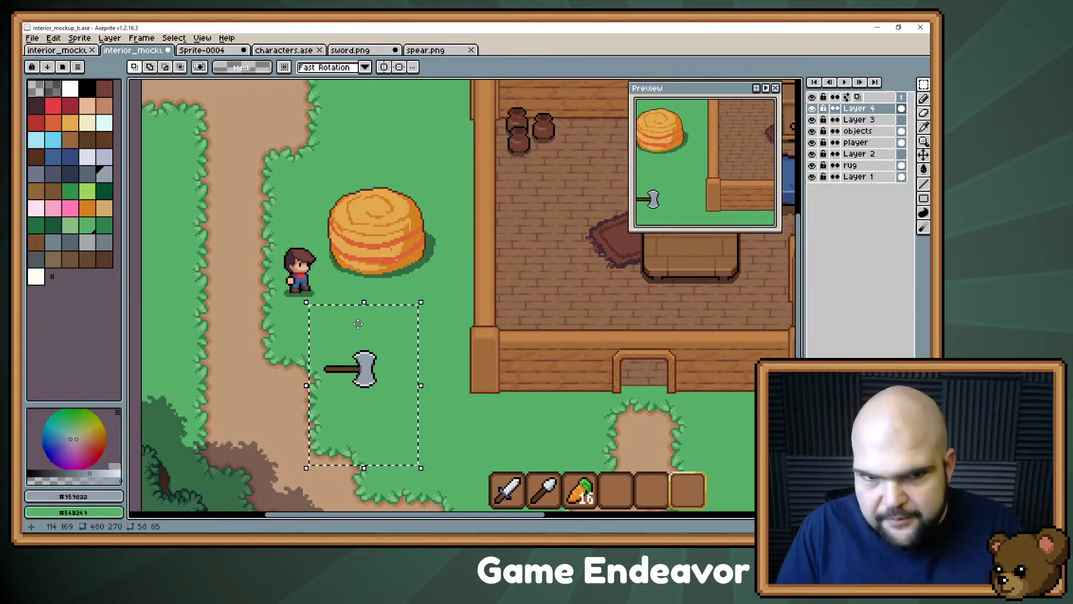
- Clear the selection and move the pasted axe to the open grass above the round orange stack
{"action": "left_click_drag", "start_coordinate": [304, 228], "coordinate": [381, 244]}
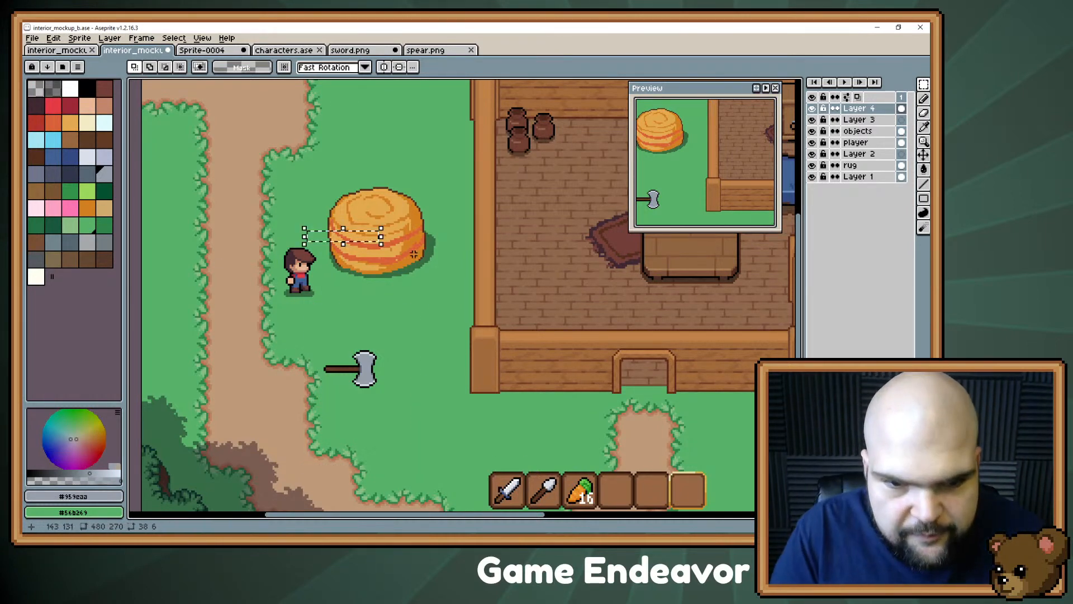
{"action": "key", "text": "ctrl+d"}
{"action": "key", "text": "v"}
{"action": "left_click_drag", "start_coordinate": [372, 364], "coordinate": [356, 318]}
{"action": "key", "text": "space"}
{"action": "left_click_drag", "start_coordinate": [356, 317], "coordinate": [387, 205]}
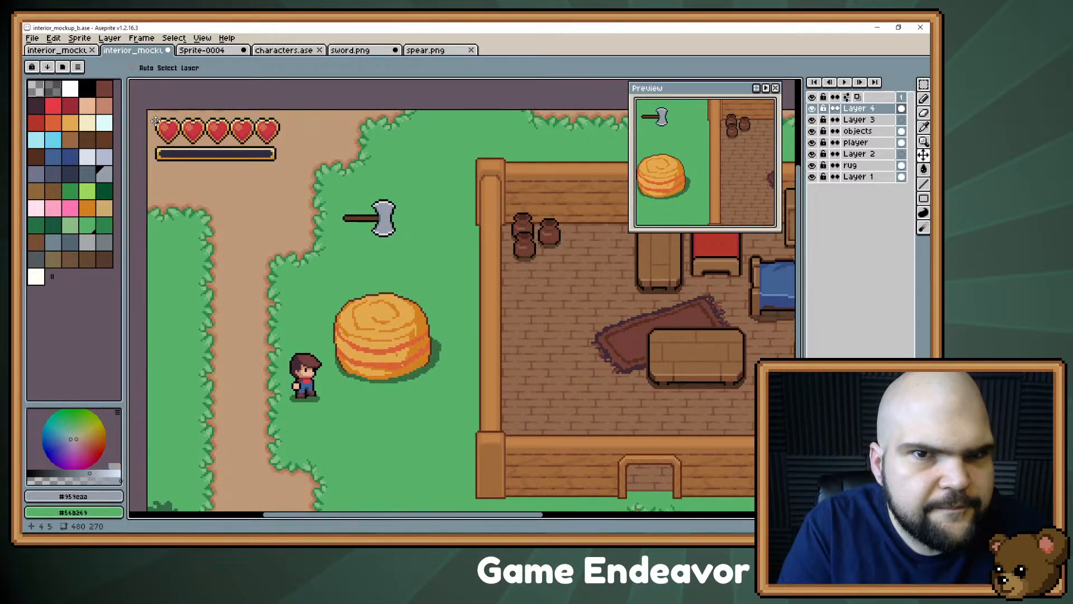
- Switch to characters.ase, sample the dark reddish brown #6b281f from the green-dressed character, and open the foreground colour's HSL editor
{"action": "left_click", "coordinate": [283, 50]}
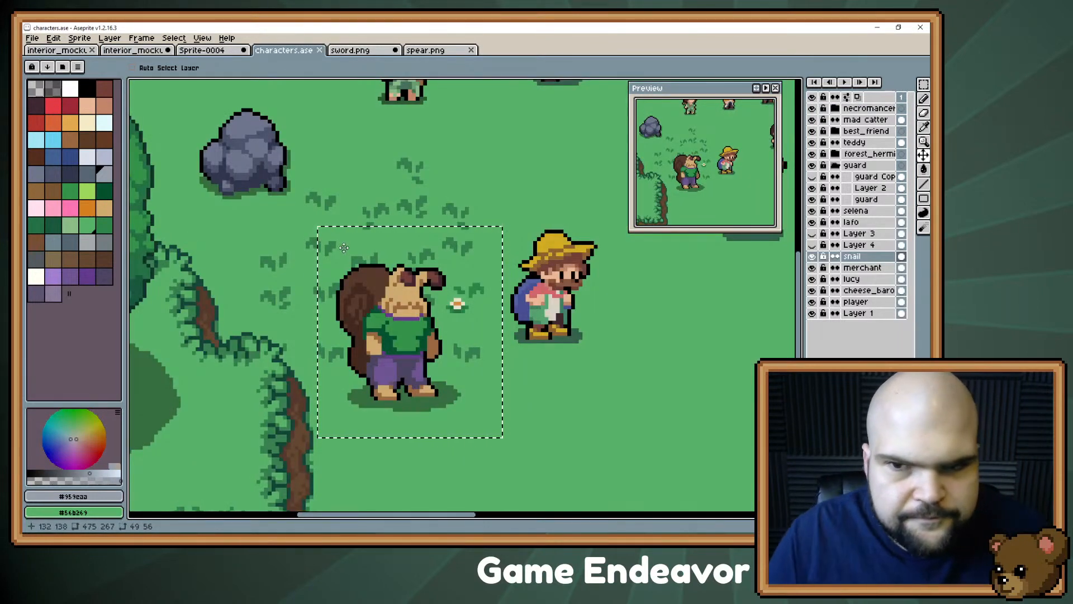
{"action": "scroll", "coordinate": [344, 247], "scroll_direction": "down", "scroll_amount": 3}
{"action": "scroll", "coordinate": [451, 232], "scroll_direction": "up", "scroll_amount": 3}
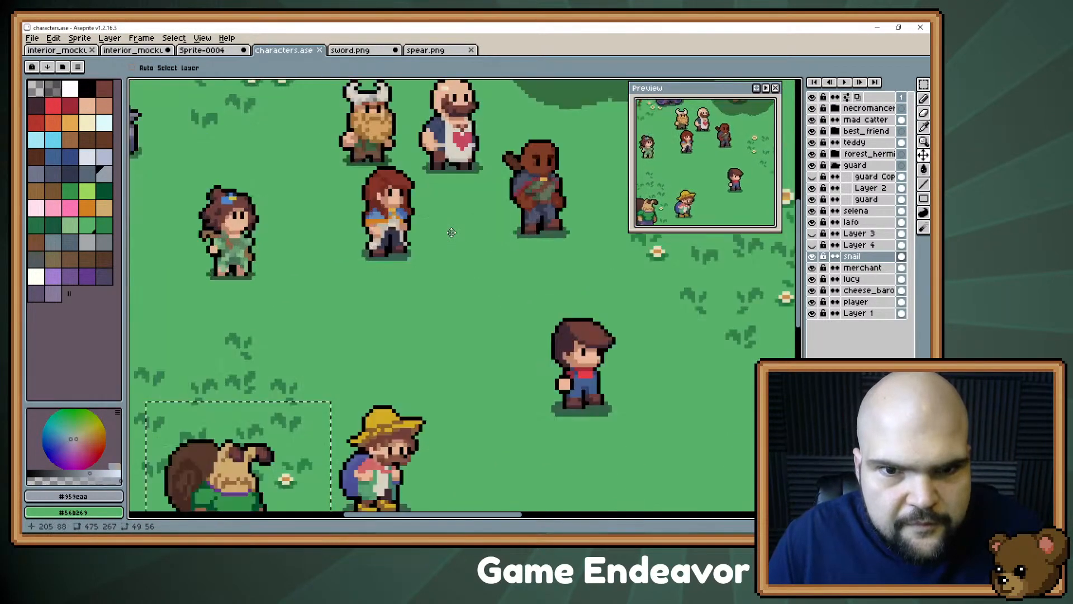
{"action": "scroll", "coordinate": [451, 232], "scroll_direction": "up", "scroll_amount": 2}
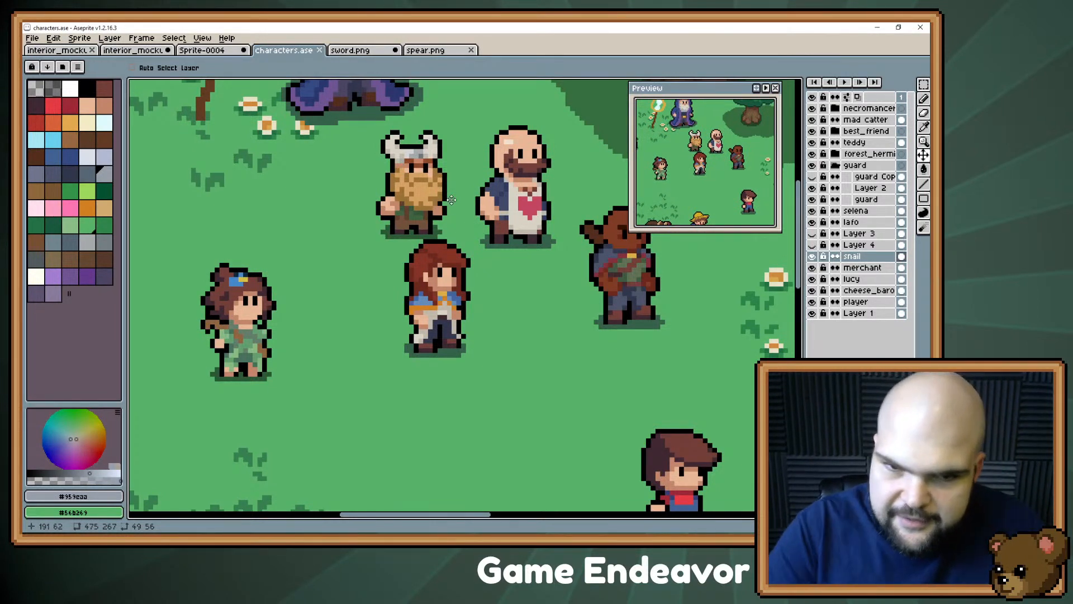
{"action": "left_click", "coordinate": [212, 349], "text": "alt"}
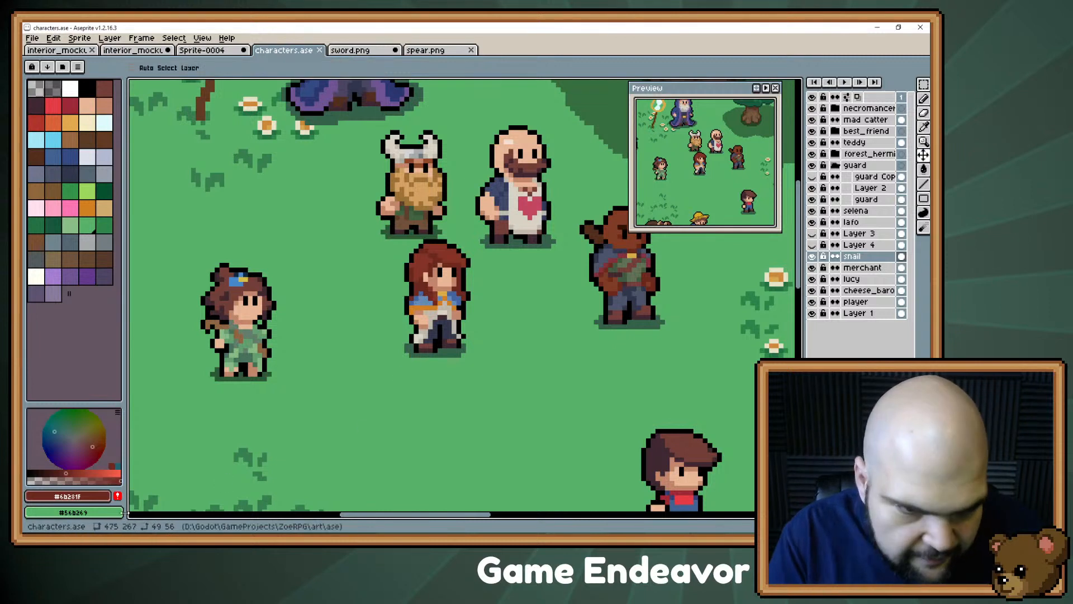
{"action": "left_click", "coordinate": [95, 496]}
{"action": "left_click", "coordinate": [73, 408]}
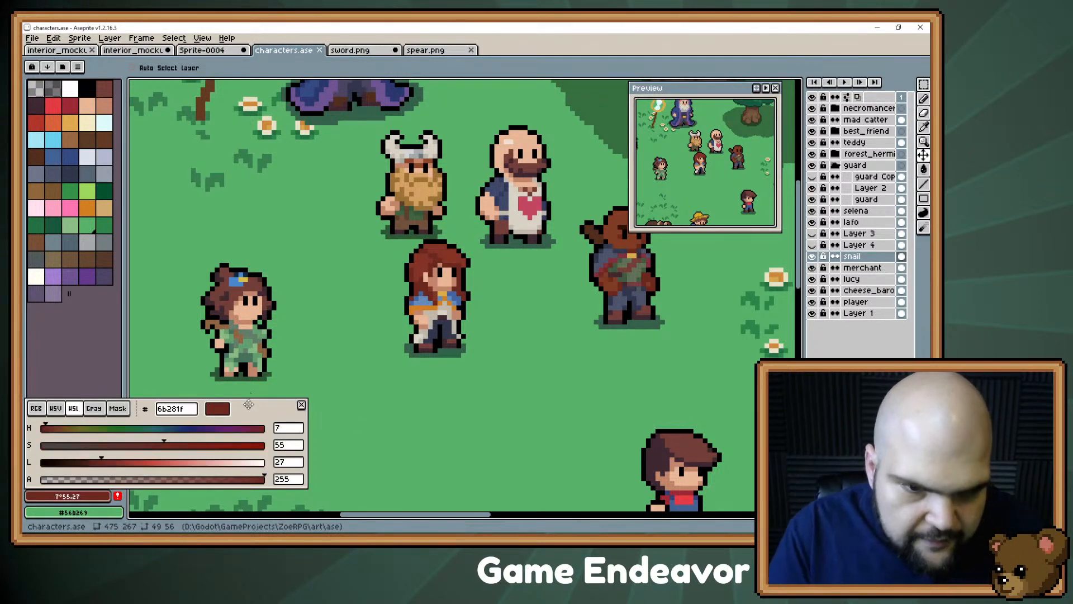
{"action": "left_click_drag", "start_coordinate": [149, 454], "coordinate": [393, 450]}
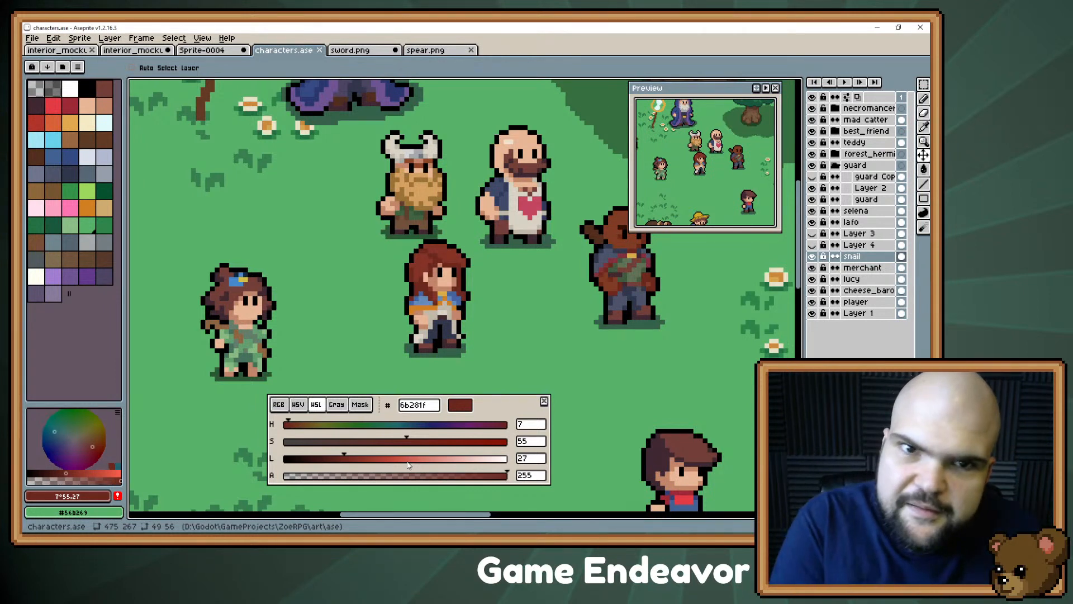
- Compare the brown handle colours across the sword, spear, characters, Sprite-0004 and interior_mockup_b documents
{"action": "left_click", "coordinate": [366, 50]}
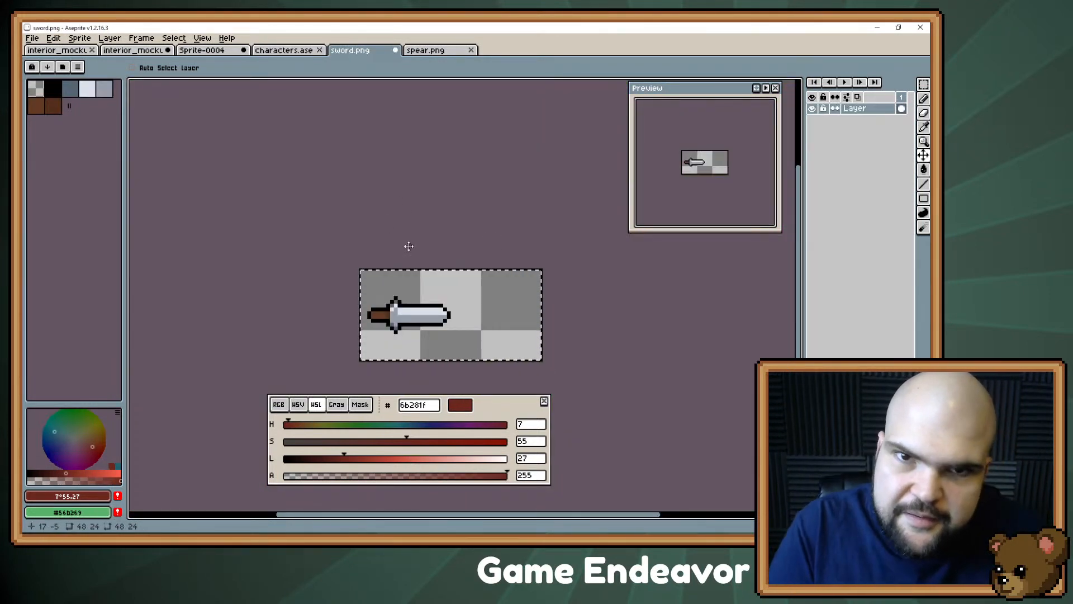
{"action": "key", "text": "ctrl+Tab"}
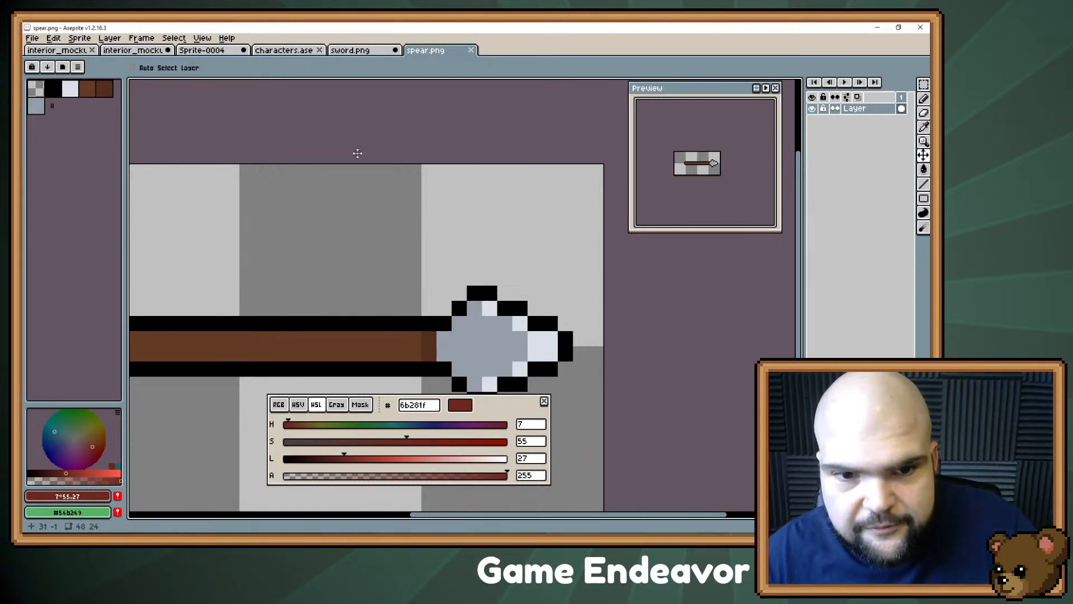
{"action": "left_click_drag", "start_coordinate": [357, 150], "coordinate": [429, 158]}
{"action": "key", "text": "i"}
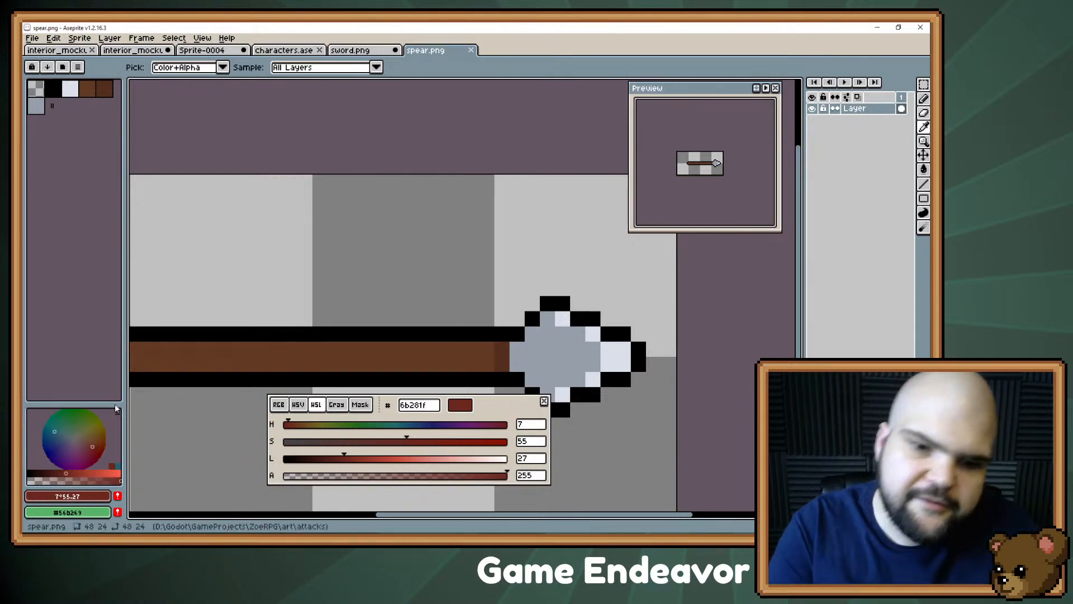
{"action": "key", "text": "v"}
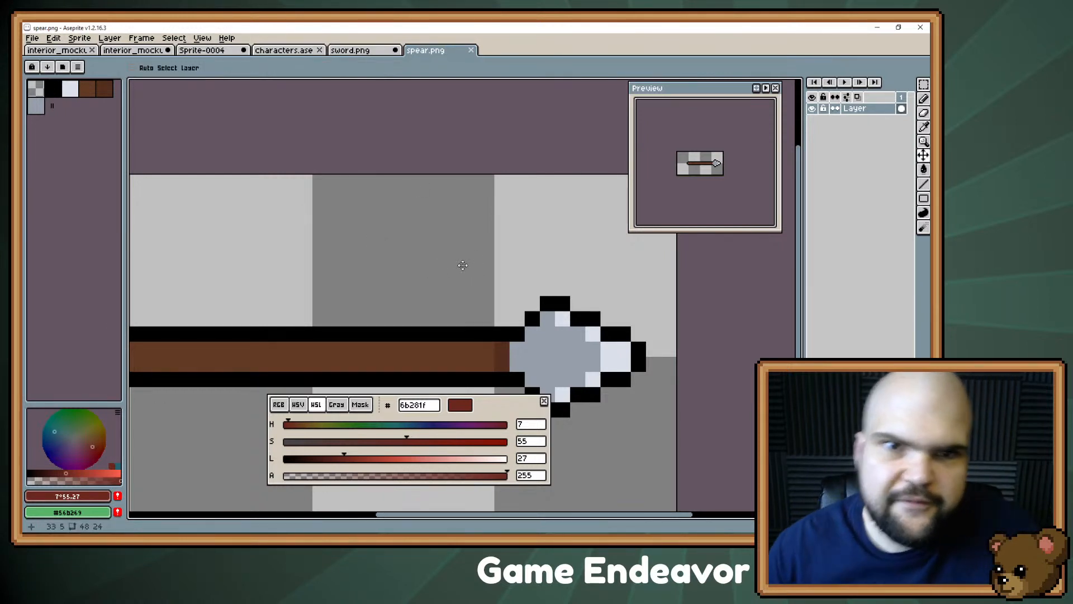
{"action": "left_click", "coordinate": [353, 52]}
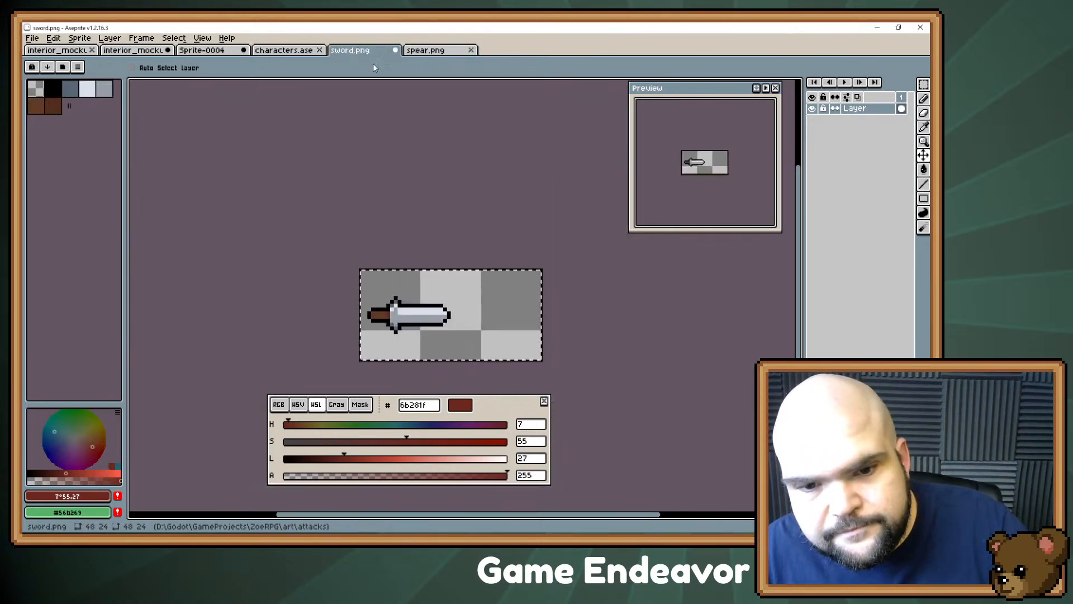
{"action": "left_click", "coordinate": [301, 51]}
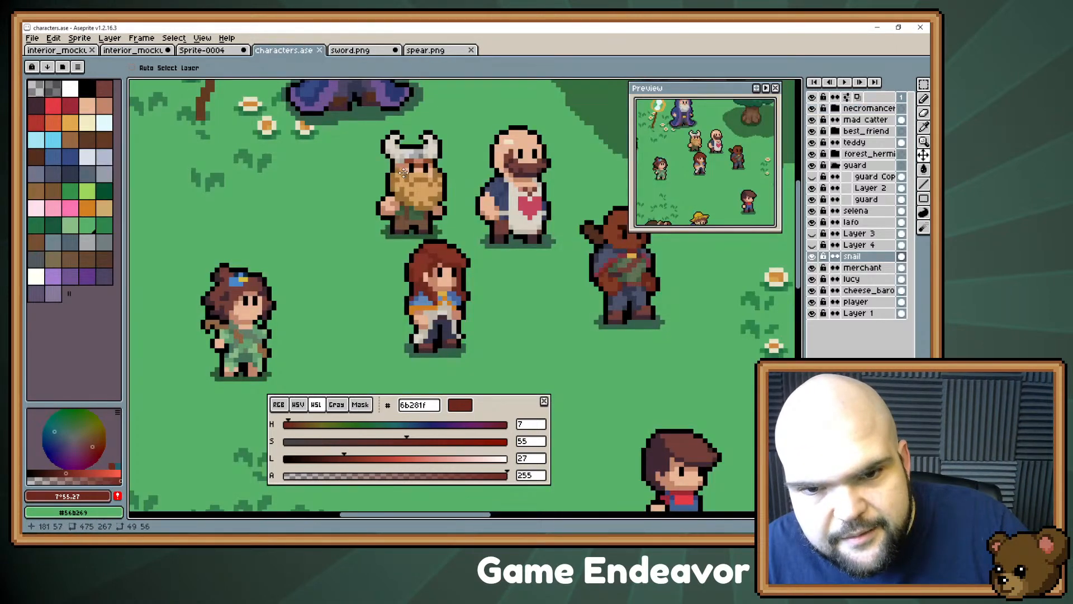
{"action": "scroll", "coordinate": [393, 150], "scroll_direction": "down", "scroll_amount": 3}
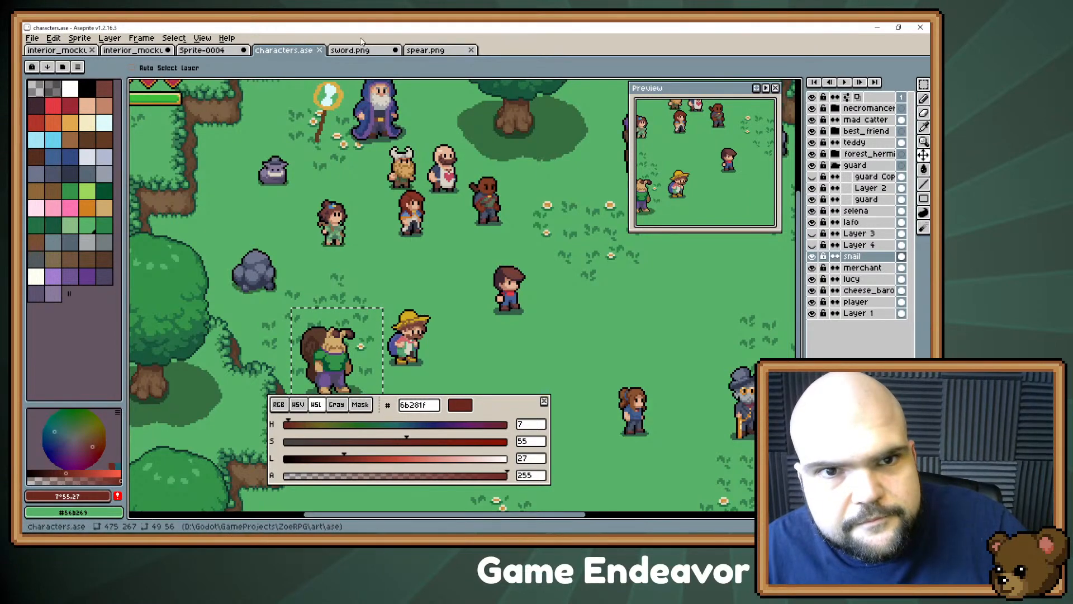
{"action": "left_click", "coordinate": [373, 52]}
{"action": "left_click", "coordinate": [197, 51]}
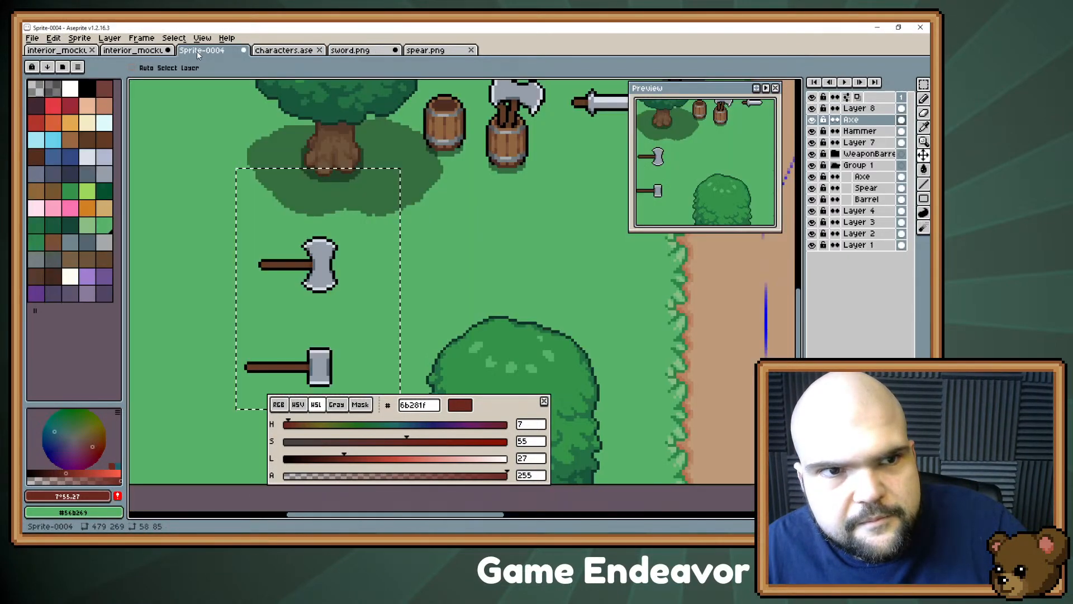
{"action": "left_click", "coordinate": [132, 50]}
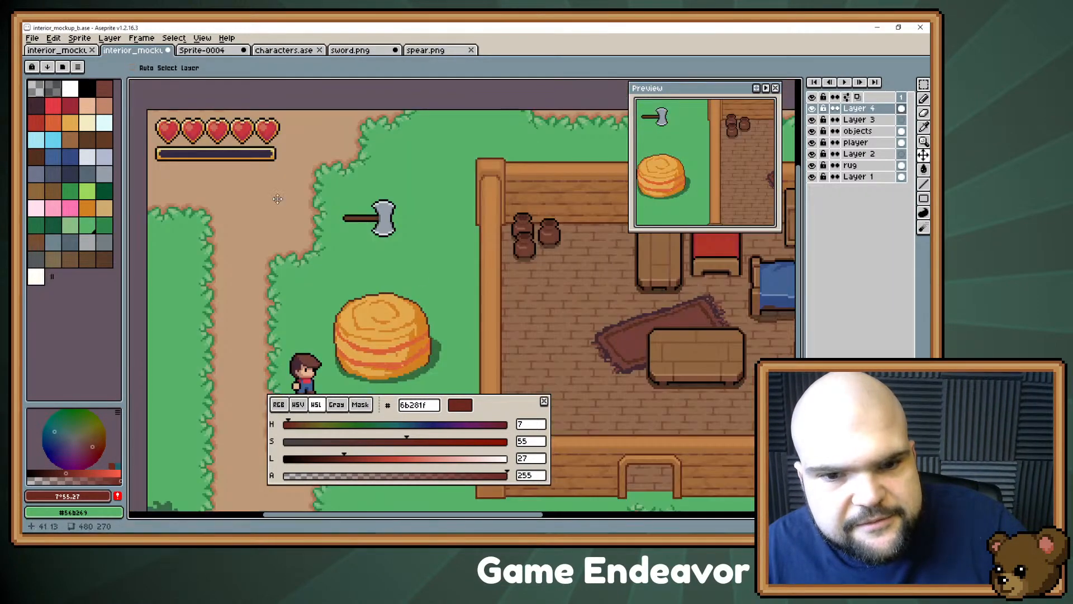
{"action": "left_click_drag", "start_coordinate": [362, 207], "coordinate": [403, 235]}
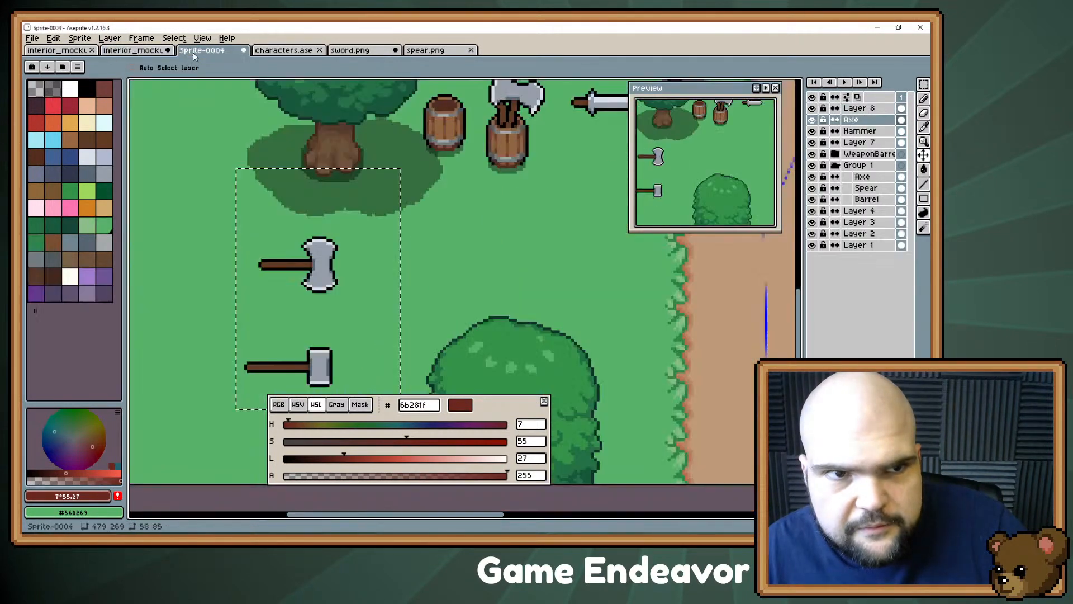
- In Sprite-0004, activate the Hammer layer, clear the old selection, and copy a 70 by 26 px area around the hammer
{"action": "left_click", "coordinate": [202, 50]}
{"action": "left_click_drag", "start_coordinate": [282, 156], "coordinate": [335, 127]}
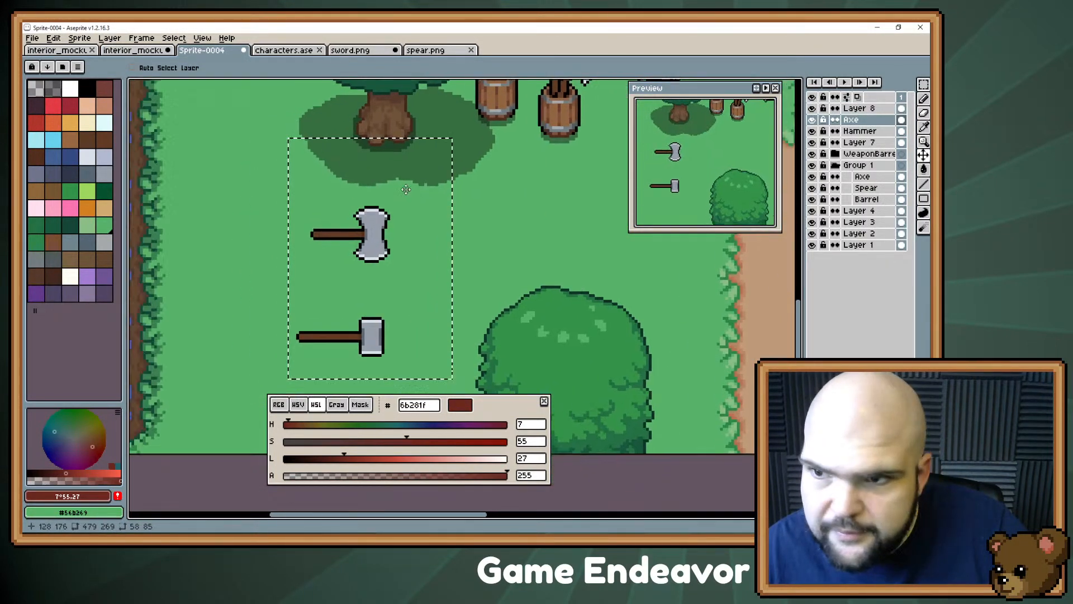
{"action": "left_click", "coordinate": [852, 129]}
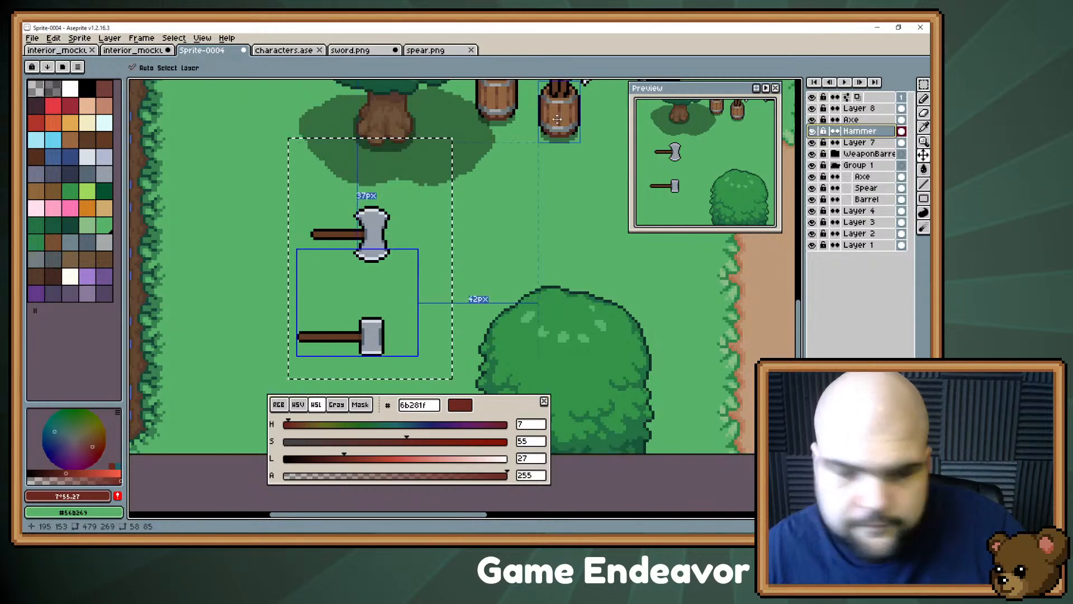
{"action": "left_click", "coordinate": [141, 51]}
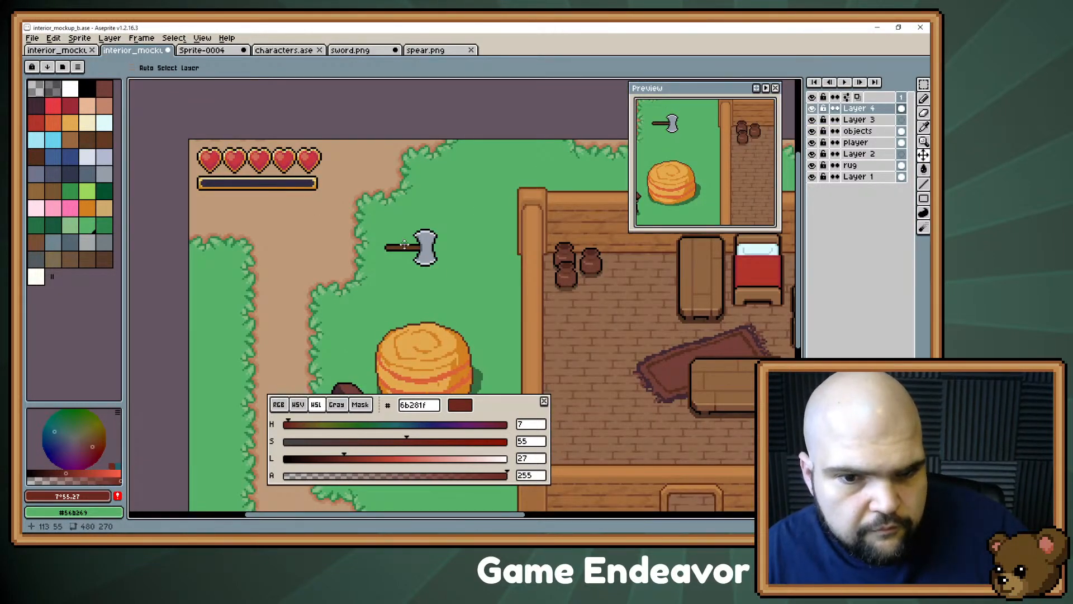
{"action": "scroll", "coordinate": [404, 244], "scroll_direction": "down", "scroll_amount": 2}
{"action": "scroll", "coordinate": [405, 240], "scroll_direction": "up", "scroll_amount": 1}
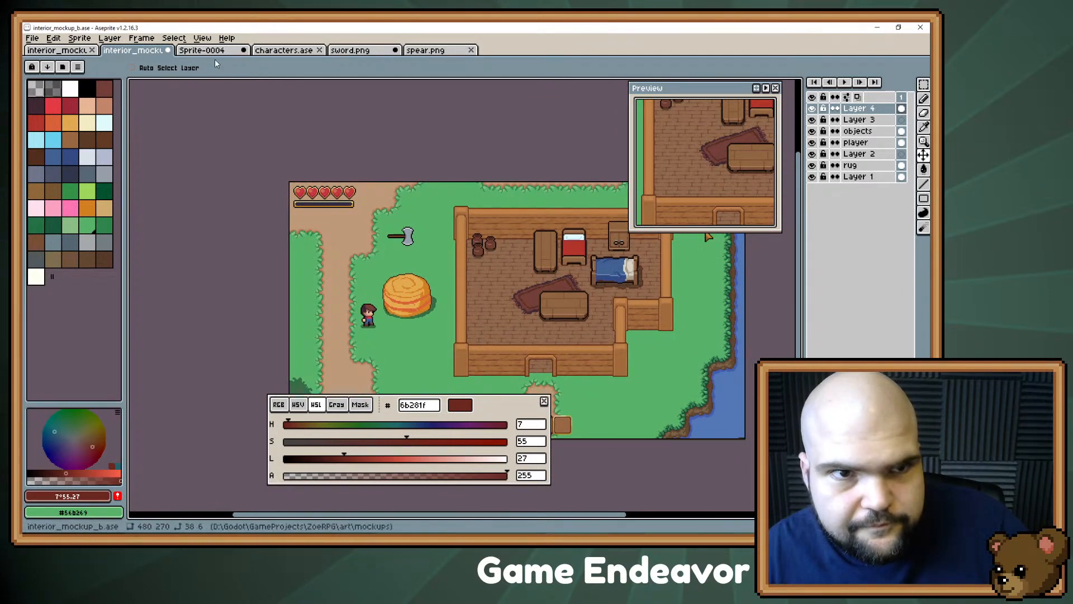
{"action": "key", "text": "ctrl+Tab"}
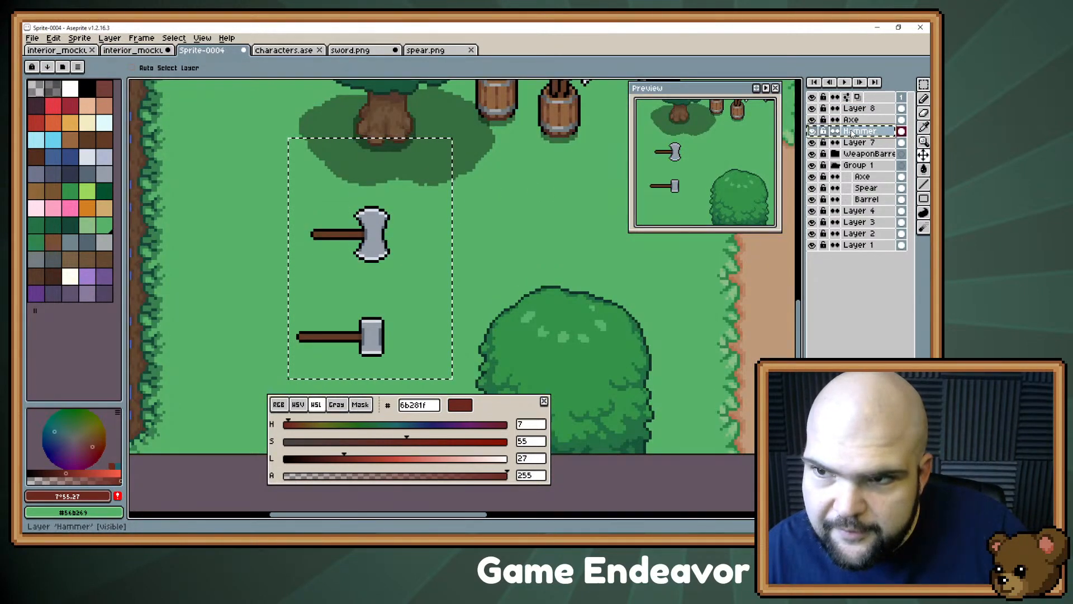
{"action": "key", "text": "ctrl+d"}
{"action": "key", "text": "m"}
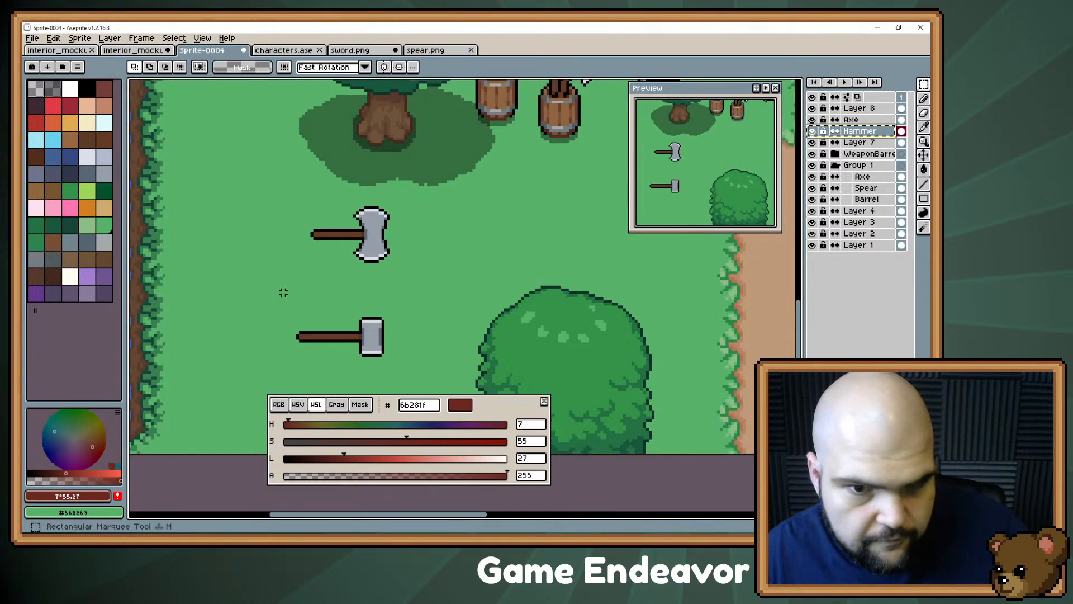
{"action": "left_click_drag", "start_coordinate": [270, 282], "coordinate": [471, 358]}
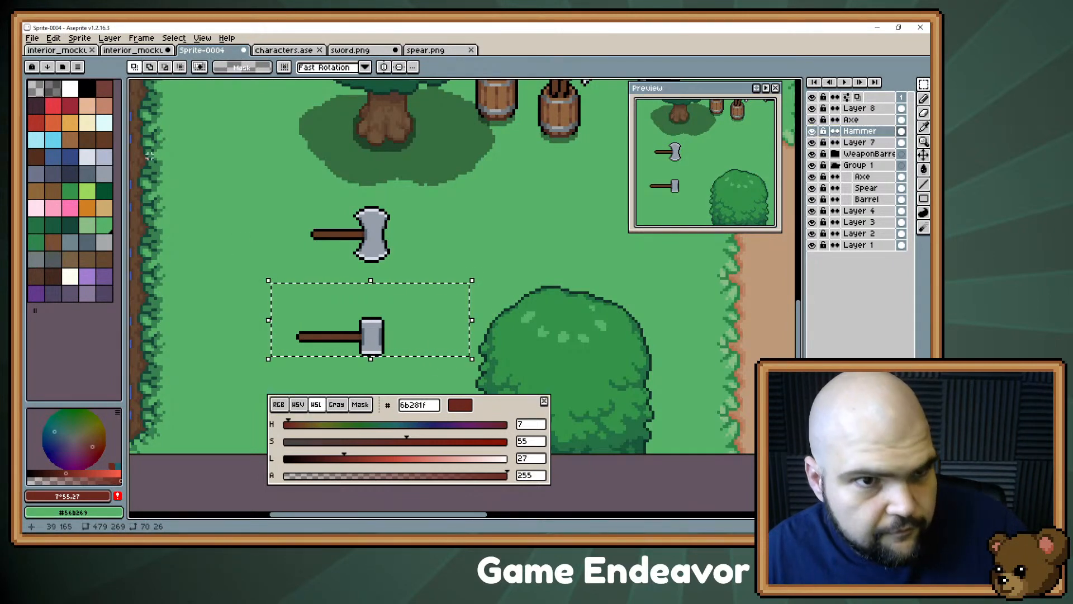
- Paste the hammer into interior_mockup_b as a new layer and move it directly below the axe
{"action": "left_click", "coordinate": [133, 50]}
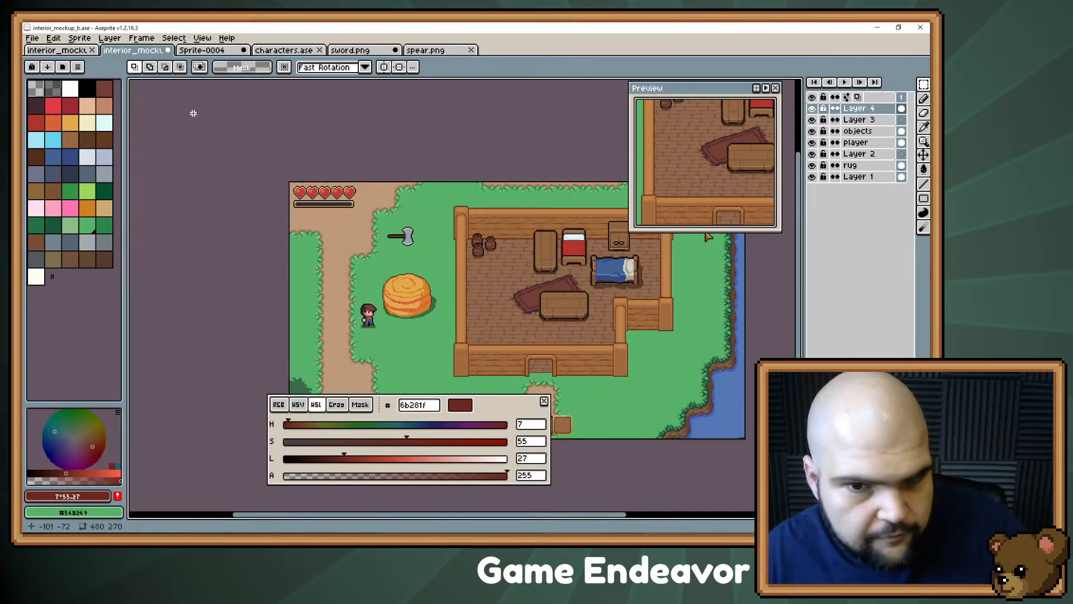
{"action": "key", "text": "ctrl+v"}
{"action": "scroll", "coordinate": [412, 351], "scroll_direction": "up", "scroll_amount": 1}
{"action": "left_click_drag", "start_coordinate": [412, 351], "coordinate": [389, 203]}
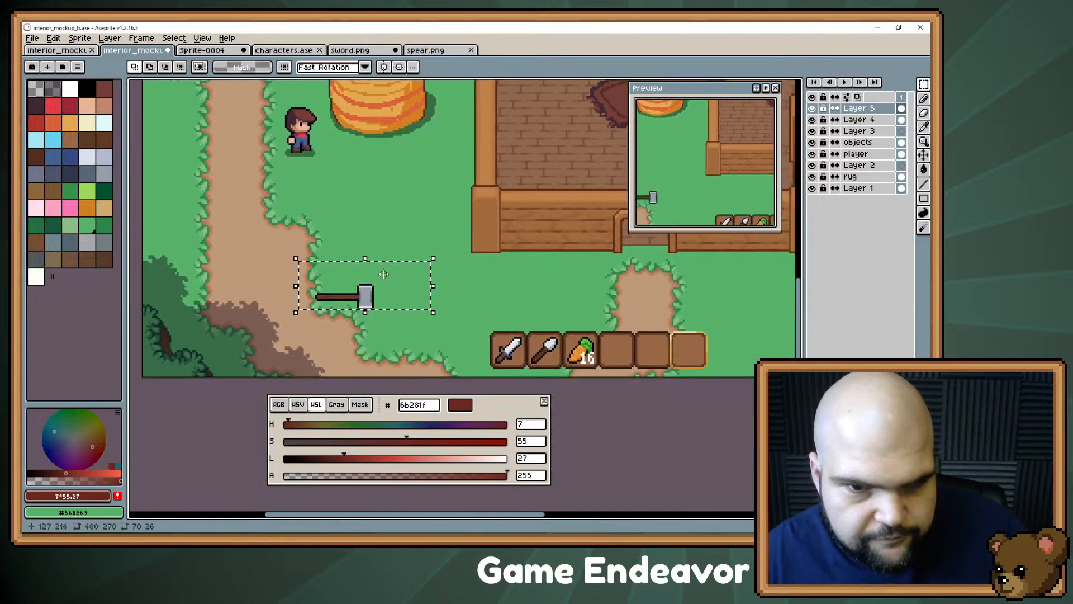
{"action": "left_click_drag", "start_coordinate": [387, 276], "coordinate": [377, 181]}
{"action": "left_click_drag", "start_coordinate": [377, 182], "coordinate": [244, 285]}
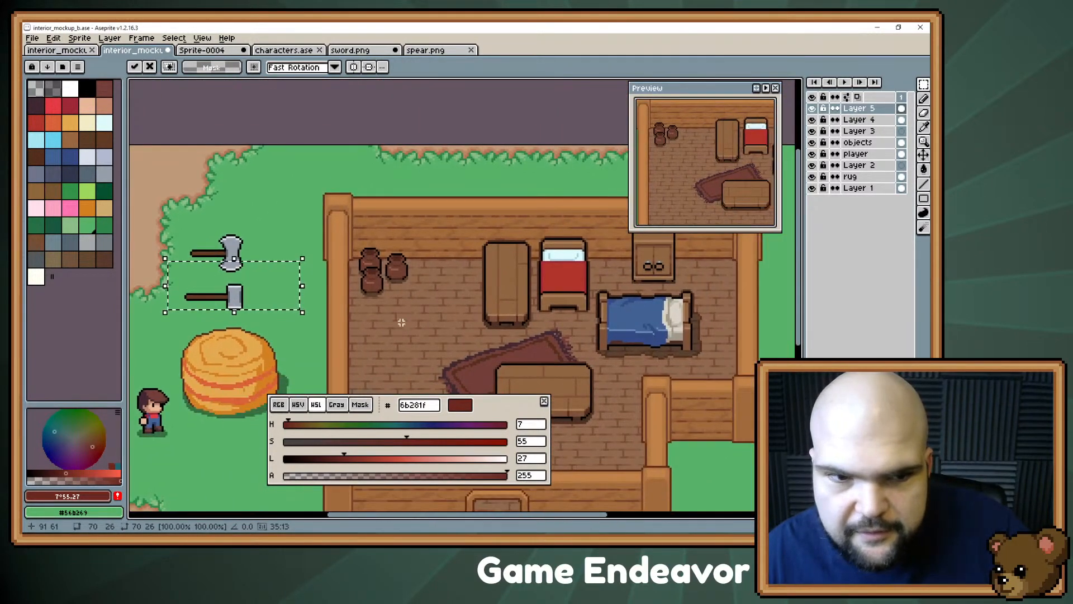
- Sample the dark brown #4e2d22 from the upright table's lower edge and activate the Pencil tool for the pasted weapons
{"action": "scroll", "coordinate": [400, 317], "scroll_direction": "up", "scroll_amount": 1}
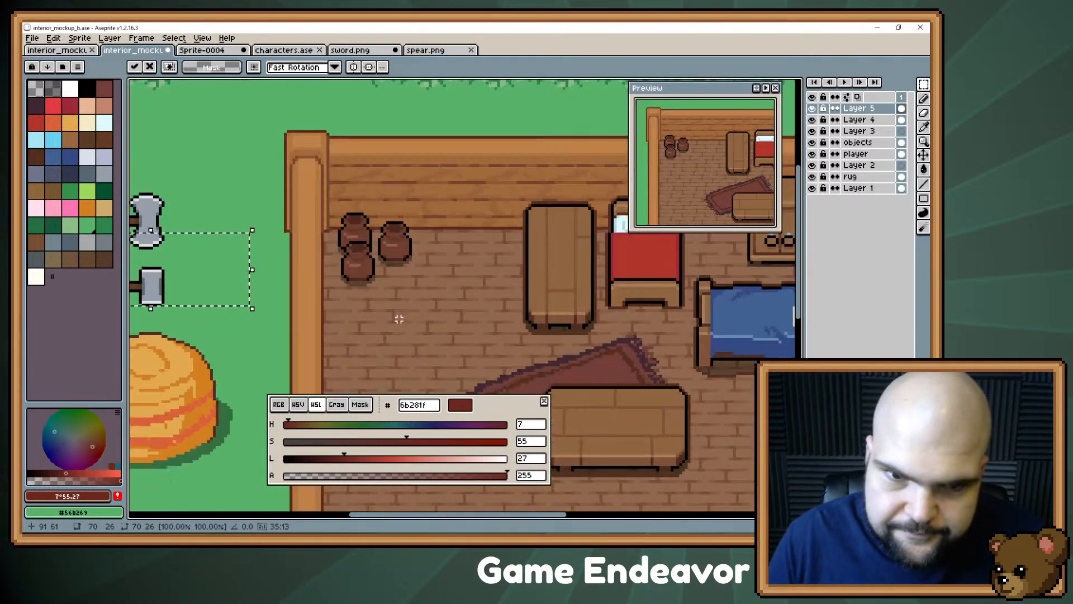
{"action": "left_click_drag", "start_coordinate": [401, 314], "coordinate": [340, 231]}
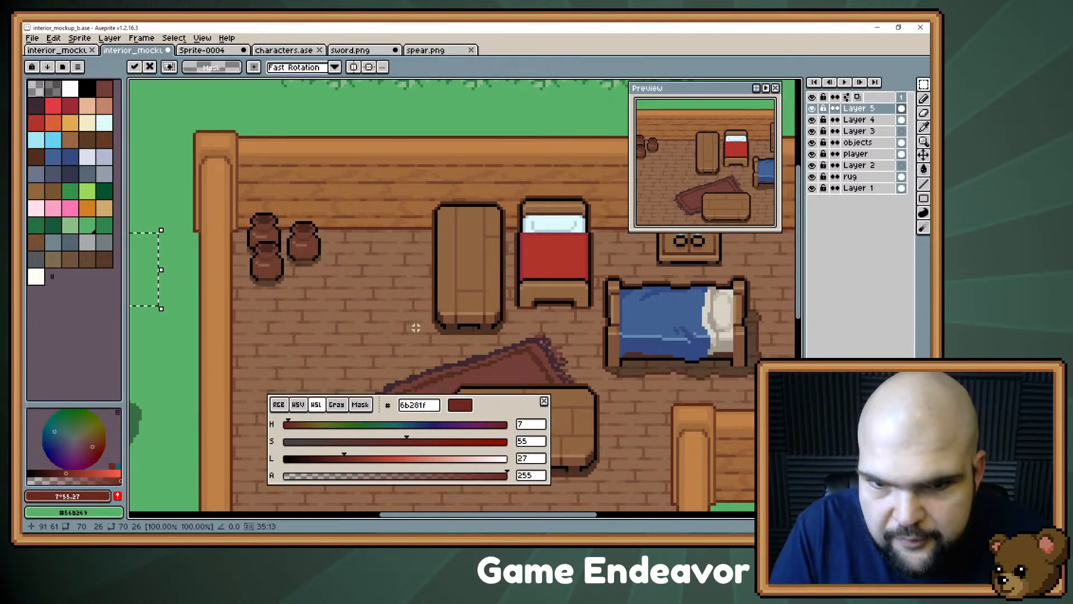
{"action": "left_click", "coordinate": [489, 324], "text": "alt"}
{"action": "key", "text": "v"}
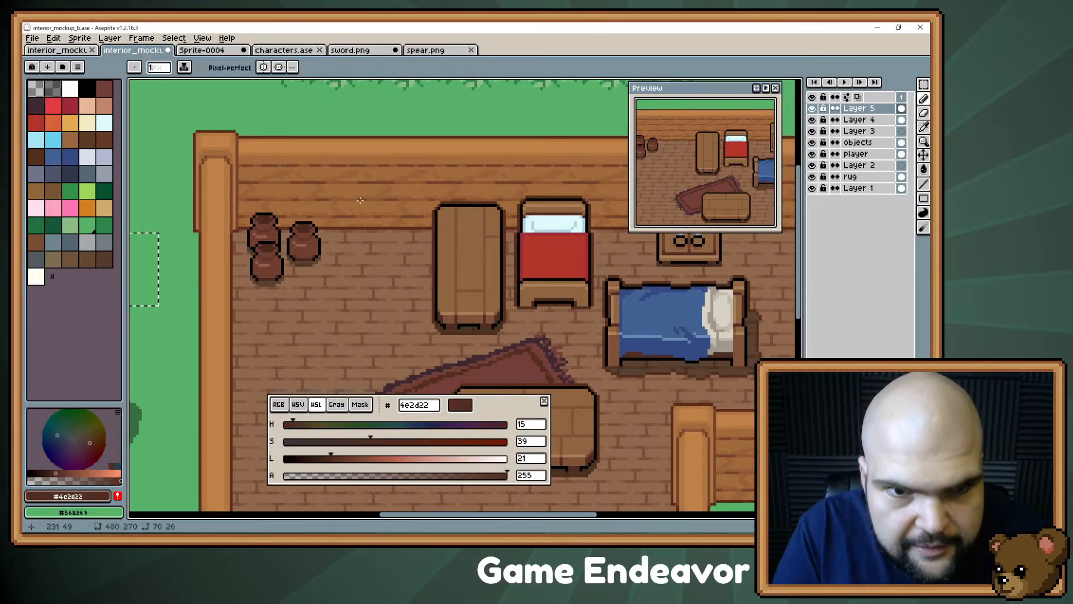
{"action": "left_click_drag", "start_coordinate": [490, 323], "coordinate": [548, 358]}
{"action": "key", "text": "h"}
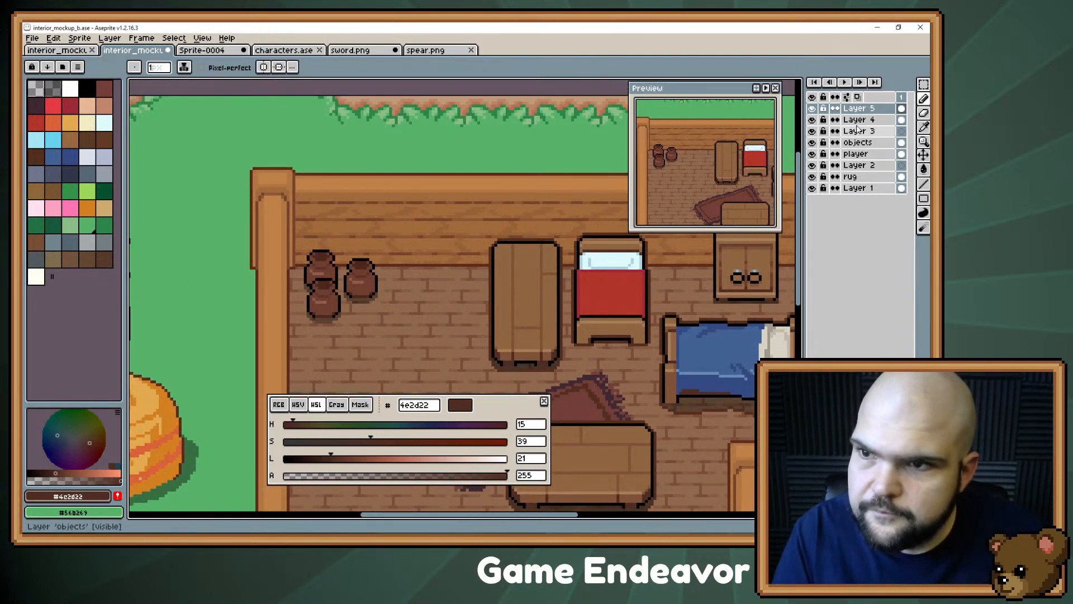
{"action": "mouse_move", "coordinate": [319, 253]}
{"action": "left_mouse_down"}
{"action": "mouse_move", "coordinate": [428, 214]}
{"action": "mouse_move", "coordinate": [510, 231]}
{"action": "left_mouse_up"}
{"action": "key", "text": "b"}
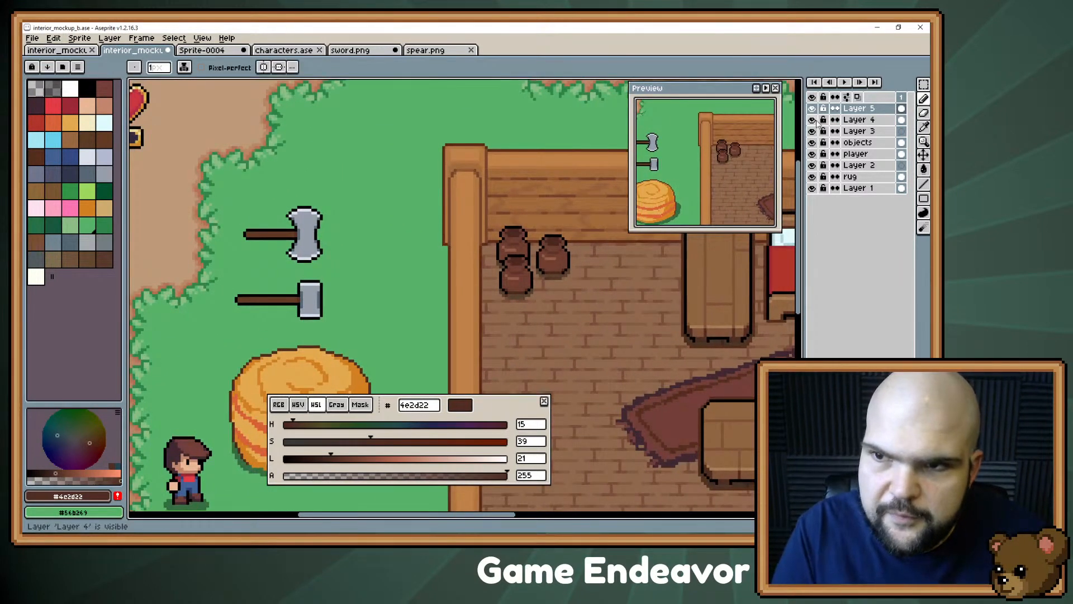
- Identify the pasted hammer's layer by toggling layer visibility and rename Layer 5 to Hammer
{"action": "left_click", "coordinate": [812, 119]}
{"action": "left_click", "coordinate": [812, 108]}
{"action": "left_click_drag", "start_coordinate": [812, 120], "coordinate": [812, 108]}
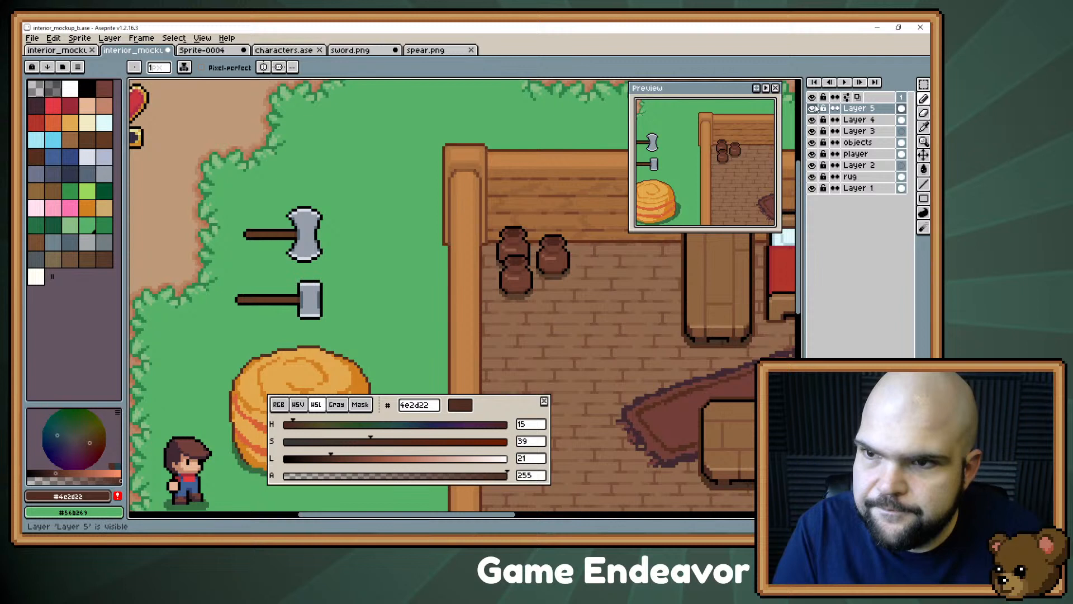
{"action": "double_click", "coordinate": [858, 109]}
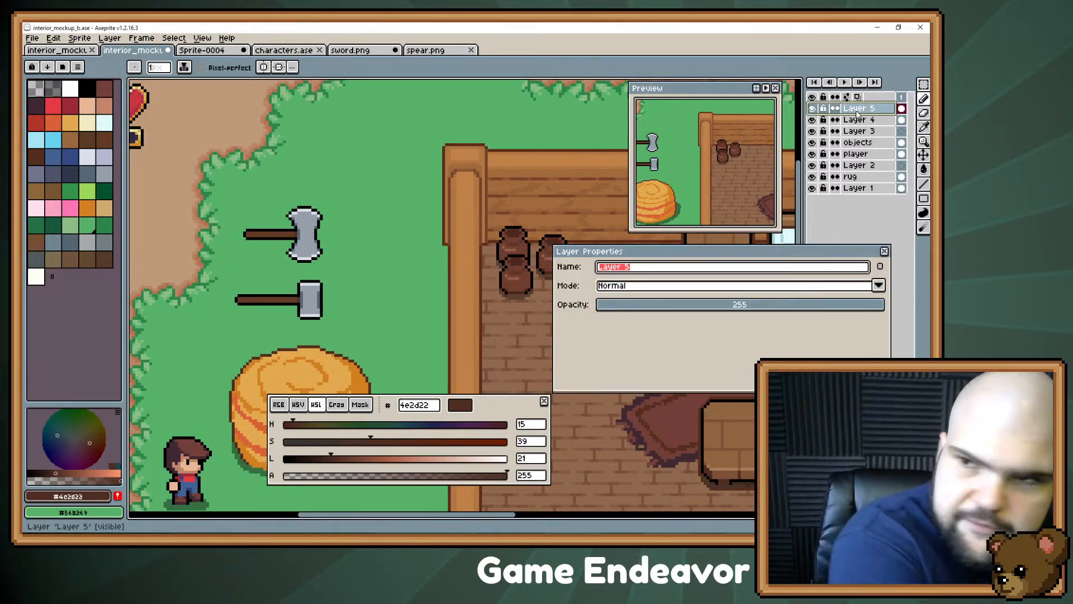
{"action": "type", "text": "Hammer"}
{"action": "key", "text": "Return"}
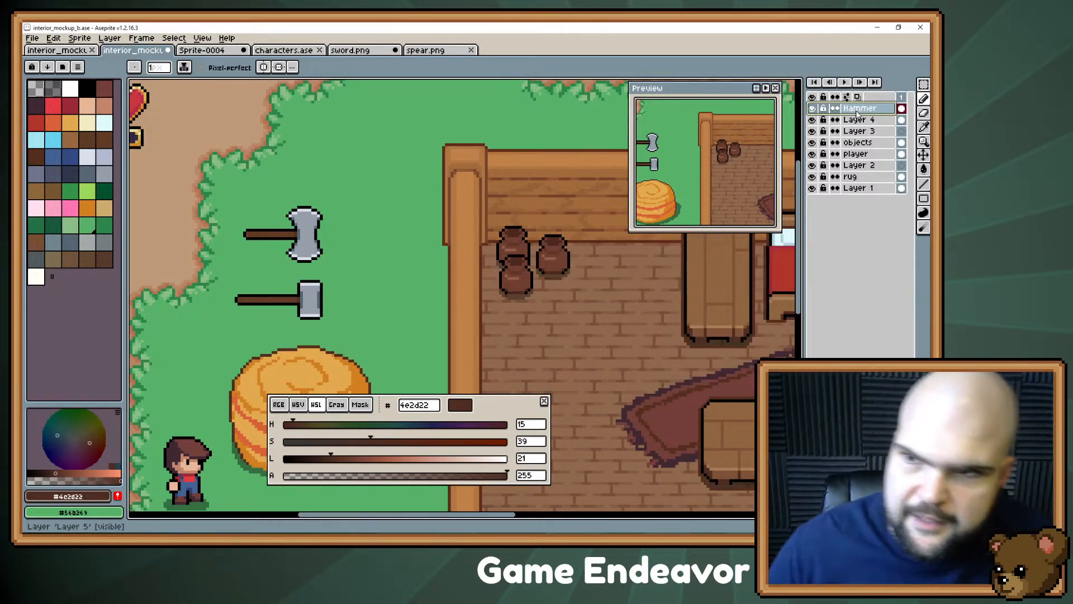
- Rename Layer 4 to Axe and make Layer 3 the active layer
{"action": "left_click", "coordinate": [812, 108]}
{"action": "left_click", "coordinate": [812, 107]}
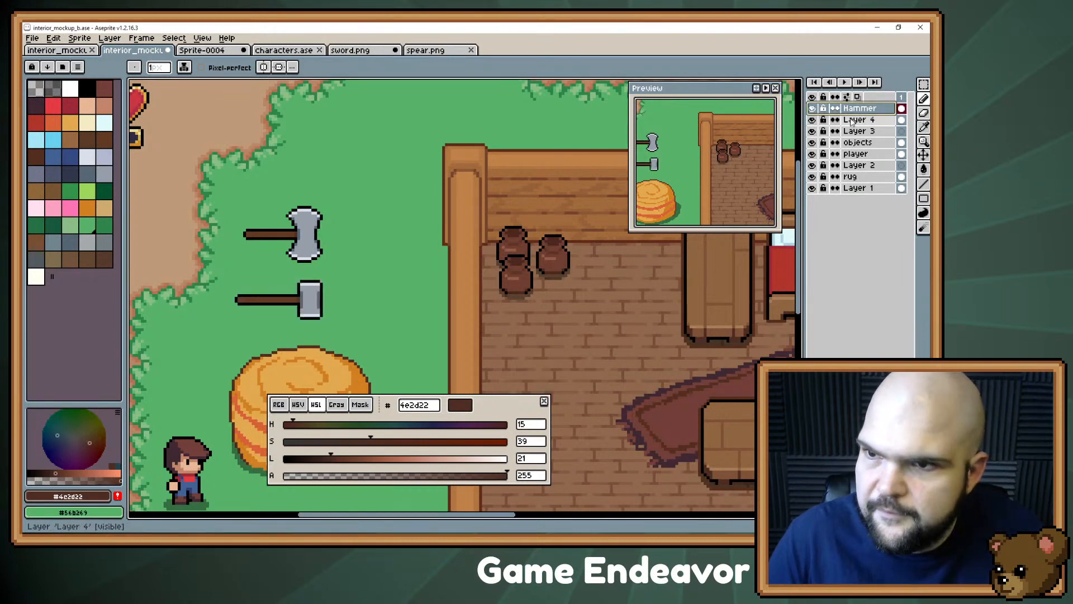
{"action": "double_click", "coordinate": [846, 119]}
{"action": "type", "text": "Axe"}
{"action": "key", "text": "Return"}
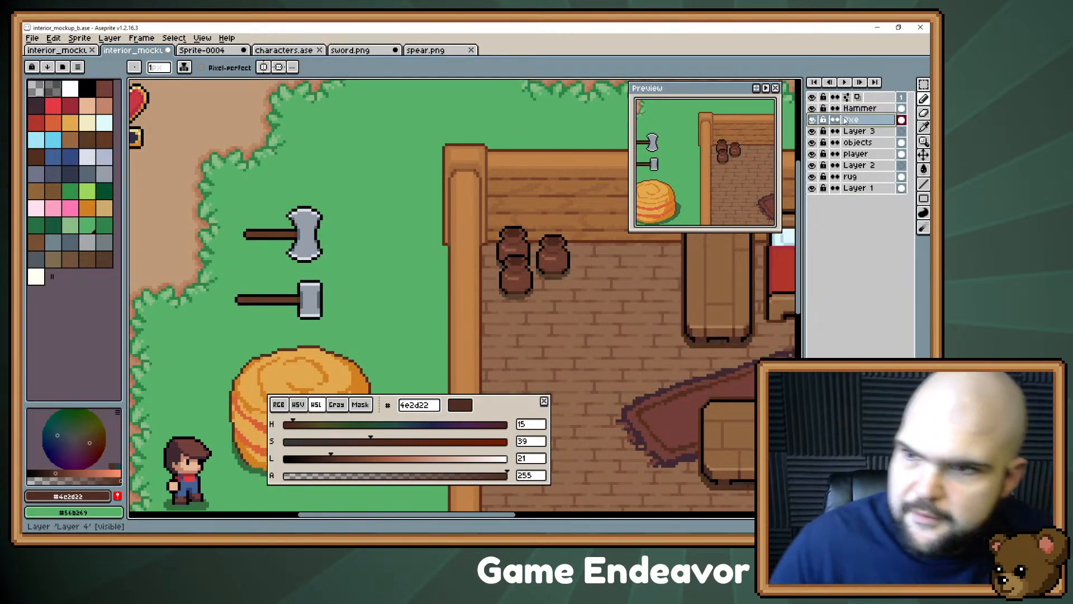
{"action": "left_click", "coordinate": [848, 132]}
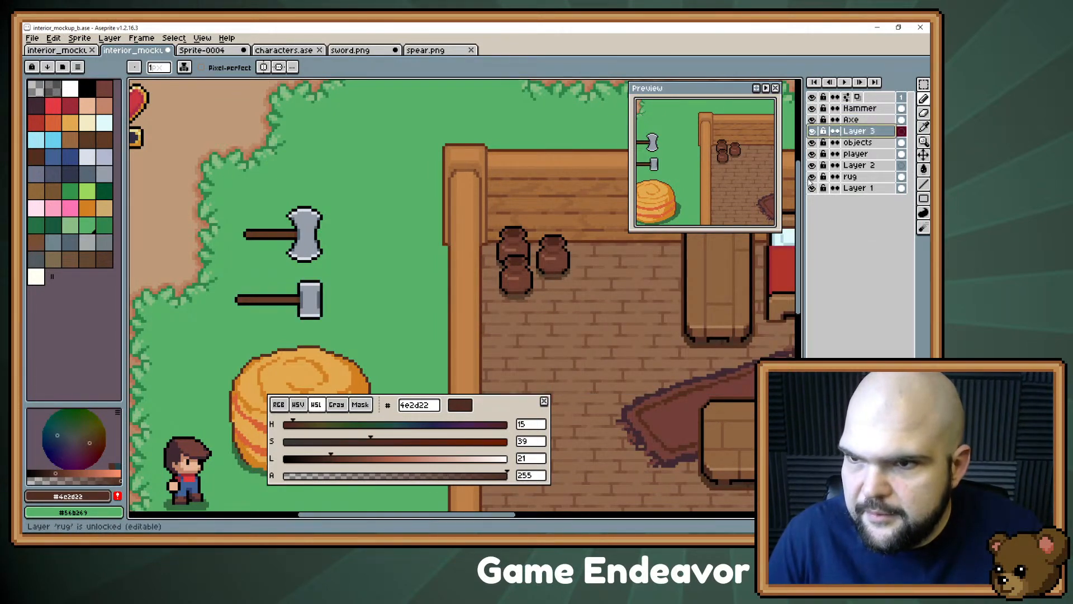
{"action": "left_click_drag", "start_coordinate": [632, 254], "coordinate": [484, 231]}
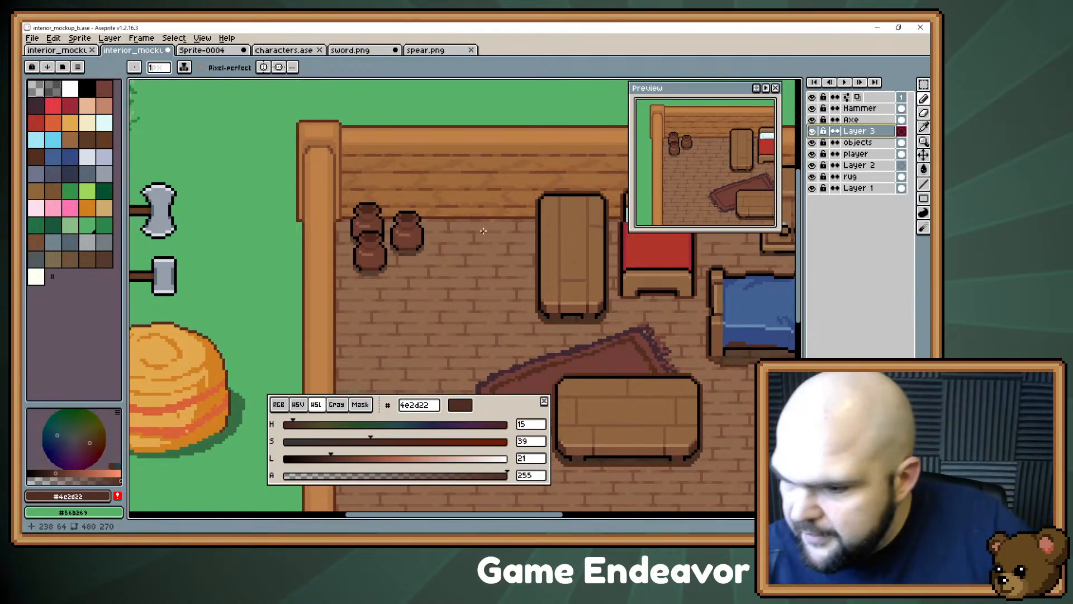
{"action": "scroll", "coordinate": [518, 237], "scroll_direction": "down", "scroll_amount": 5}
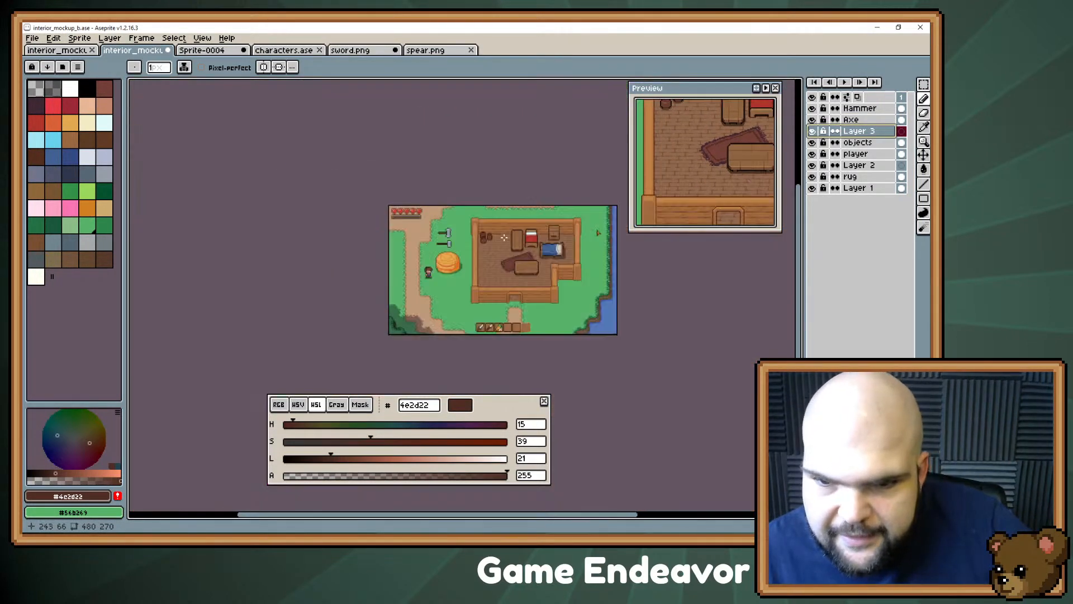
{"action": "scroll", "coordinate": [503, 235], "scroll_direction": "up", "scroll_amount": 1}
{"action": "key", "text": "i"}
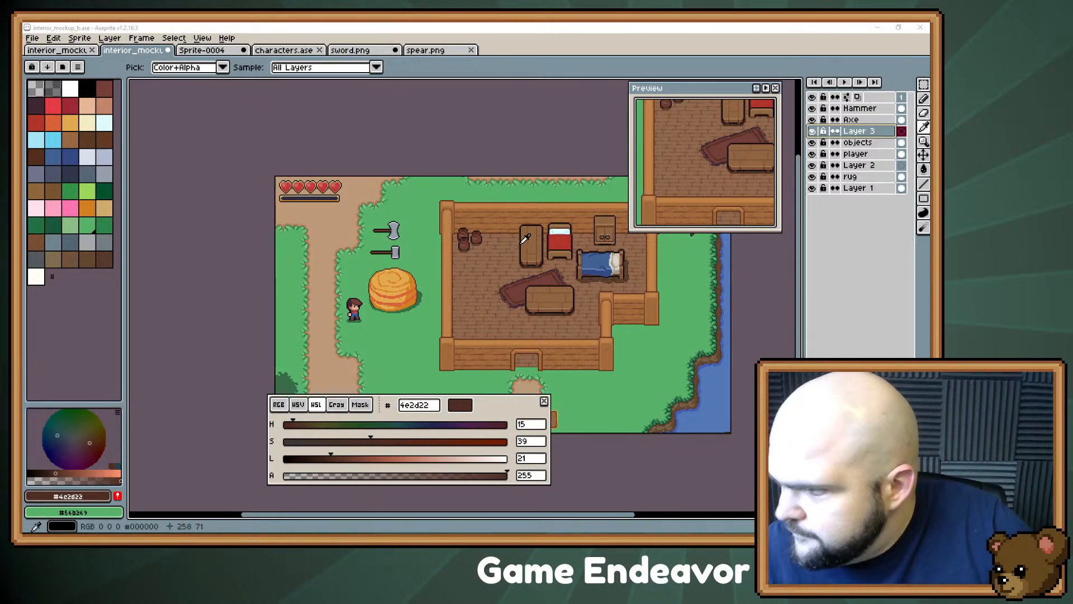
- Switch to Godot, run the game project and bring up its in-game level editor
{"action": "key", "text": "alt+Tab"}
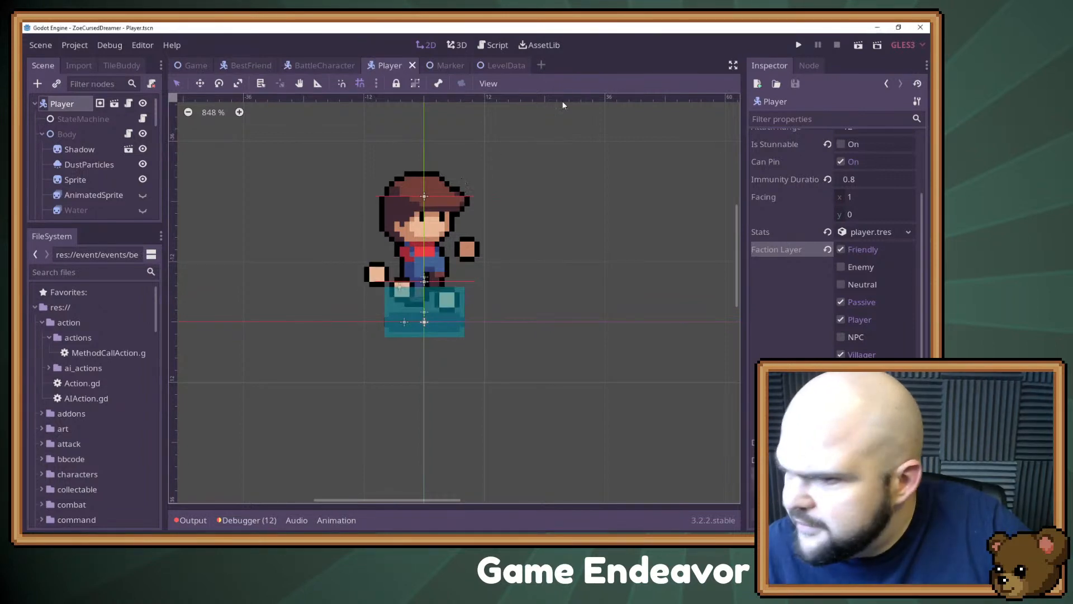
{"action": "left_click", "coordinate": [797, 49]}
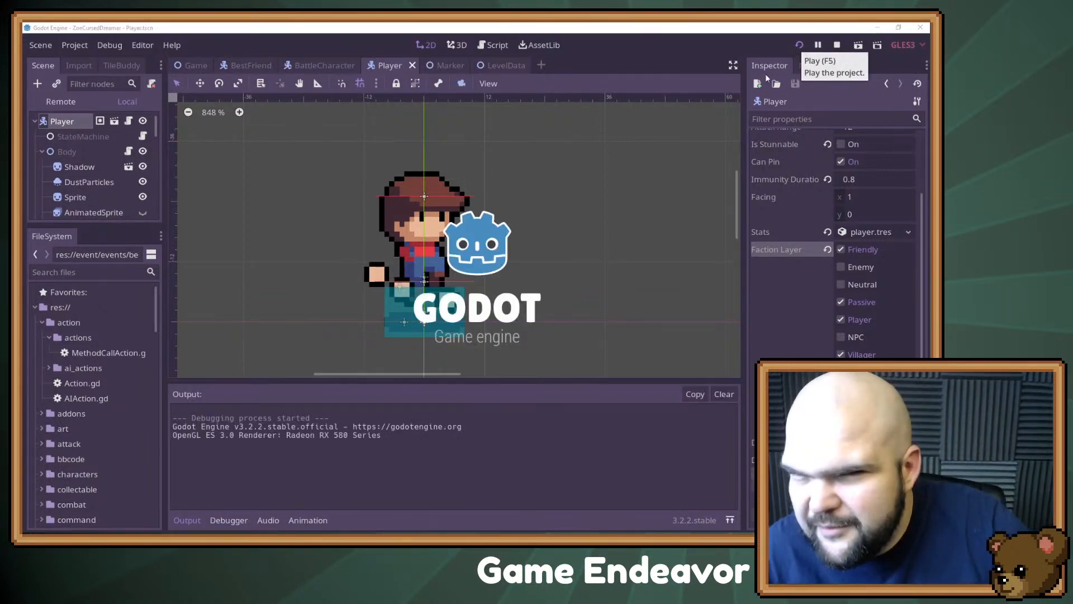
{"action": "left_click", "coordinate": [519, 319]}
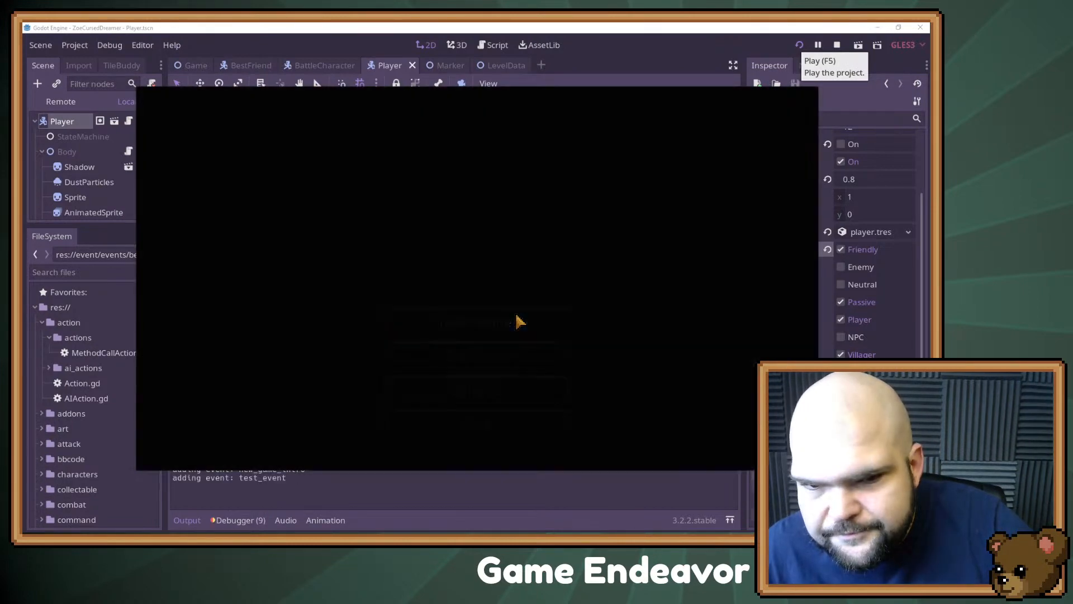
{"action": "key", "text": "Tab"}
- Look over the village map's paths and buildings, stop the running game and return to Aseprite
{"action": "scroll", "coordinate": [521, 317], "scroll_direction": "down", "scroll_amount": 5}
{"action": "left_click_drag", "start_coordinate": [465, 337], "coordinate": [760, 179]}
{"action": "scroll", "coordinate": [577, 378], "scroll_direction": "up", "scroll_amount": 2}
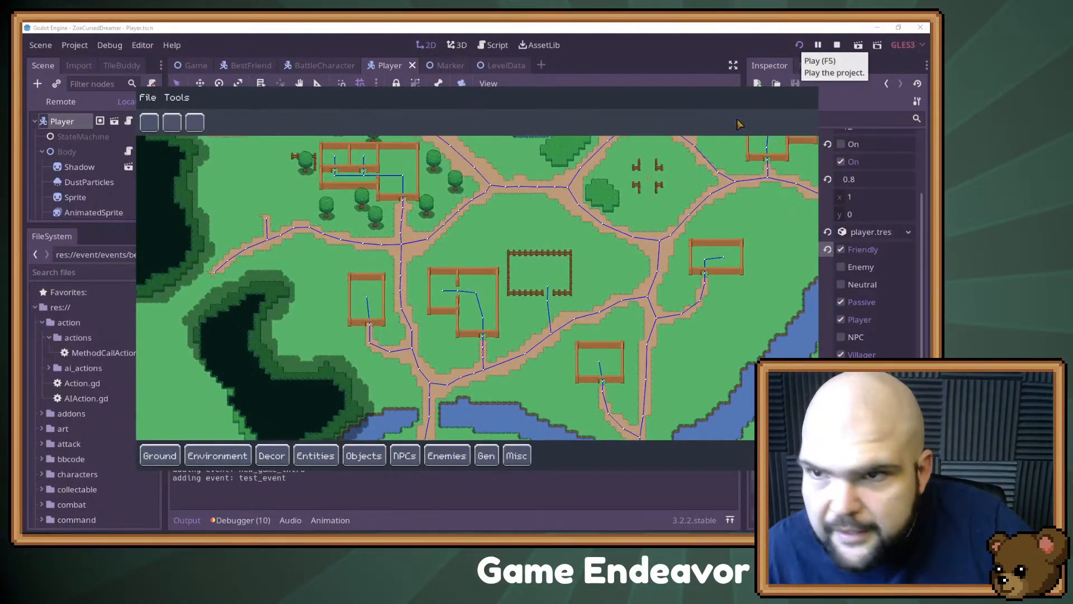
{"action": "left_click", "coordinate": [837, 47]}
{"action": "left_click", "coordinate": [872, 28]}
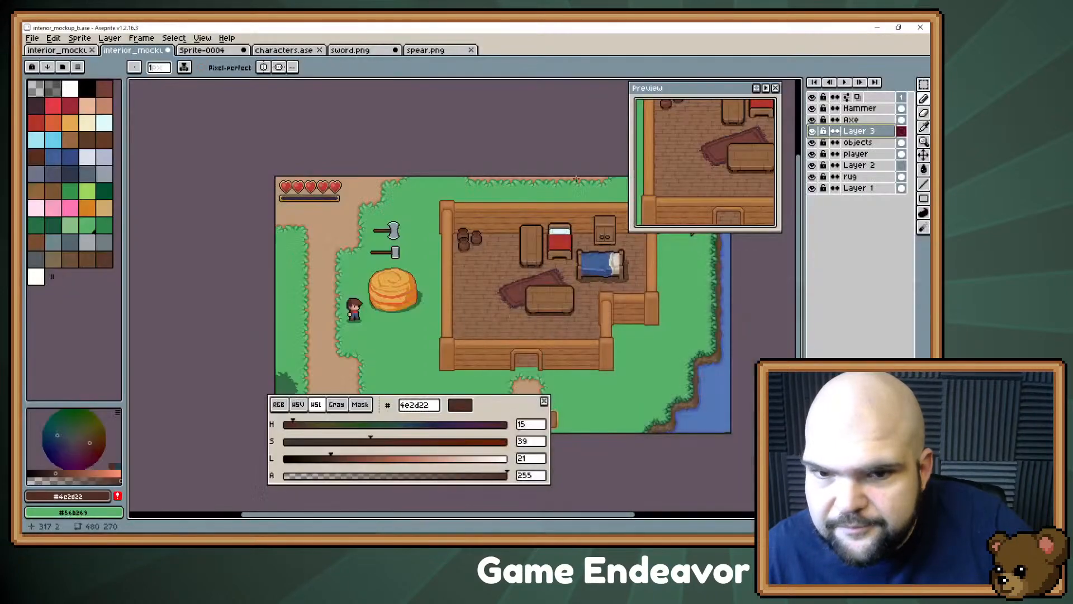
- On the Hammer layer, draw one-pixel lines along the hammer head's bottom and top edges in the sampled dark grey #566776
{"action": "scroll", "coordinate": [503, 255], "scroll_direction": "up", "scroll_amount": 2}
{"action": "left_click_drag", "start_coordinate": [465, 184], "coordinate": [504, 158]}
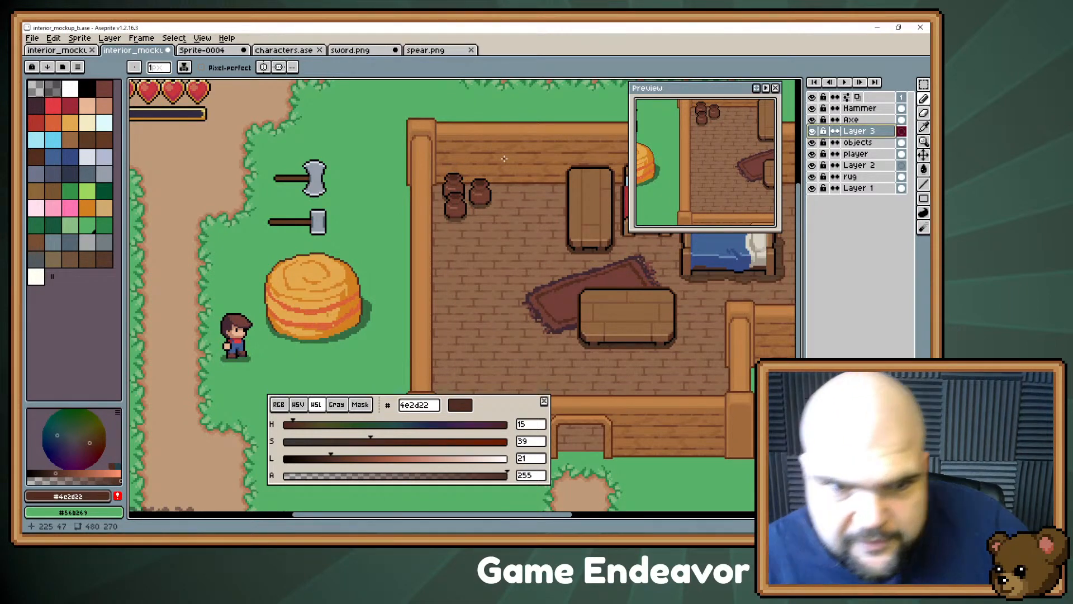
{"action": "scroll", "coordinate": [310, 272], "scroll_direction": "up", "scroll_amount": 3}
{"action": "scroll", "coordinate": [310, 272], "scroll_direction": "left", "scroll_amount": 3}
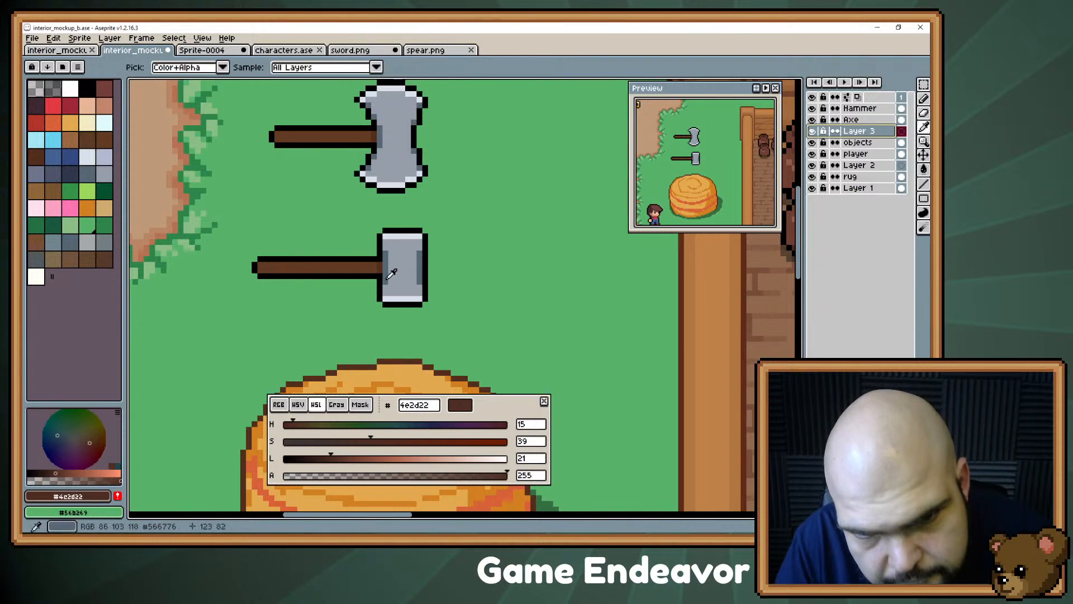
{"action": "left_click", "coordinate": [396, 302], "text": "alt"}
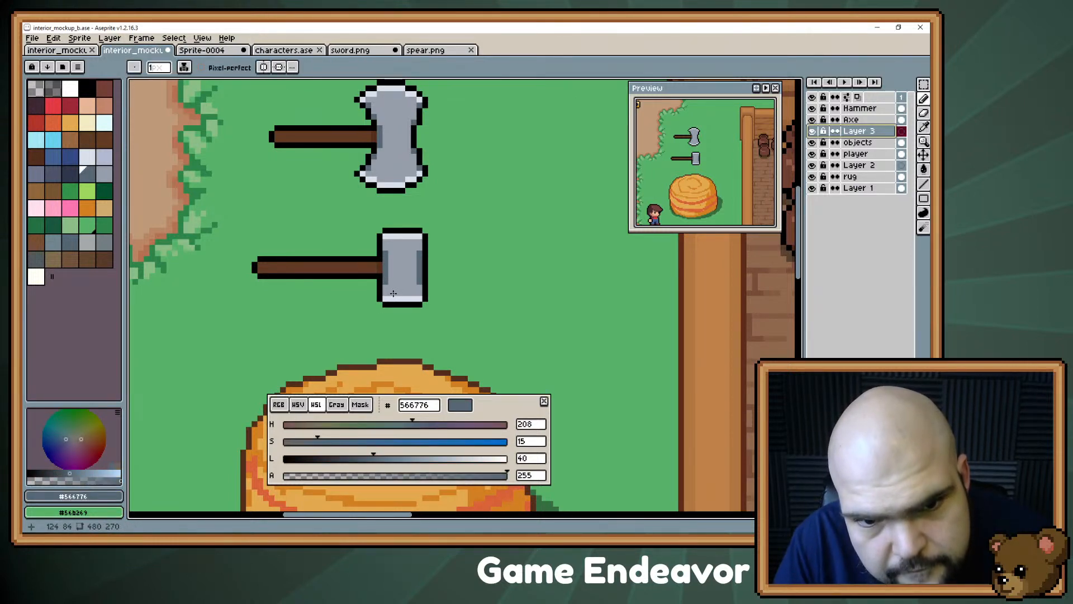
{"action": "key", "text": "Up"}
{"action": "key", "text": "Up"}
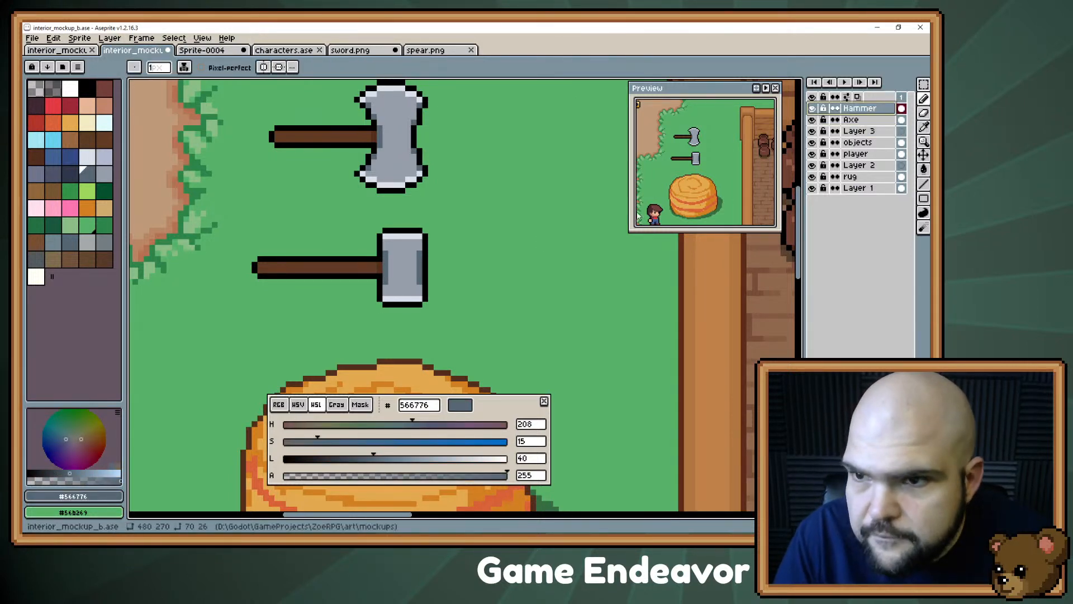
{"action": "left_click", "coordinate": [386, 299]}
{"action": "left_click", "coordinate": [417, 298], "text": "shift"}
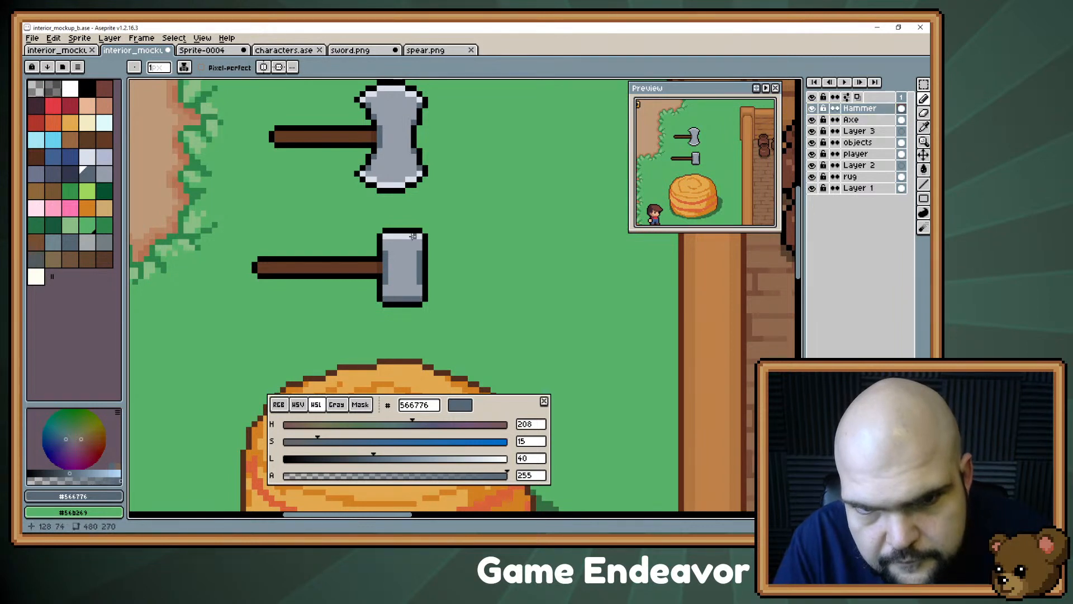
{"action": "left_click", "coordinate": [418, 236]}
{"action": "left_click", "coordinate": [388, 236], "text": "shift"}
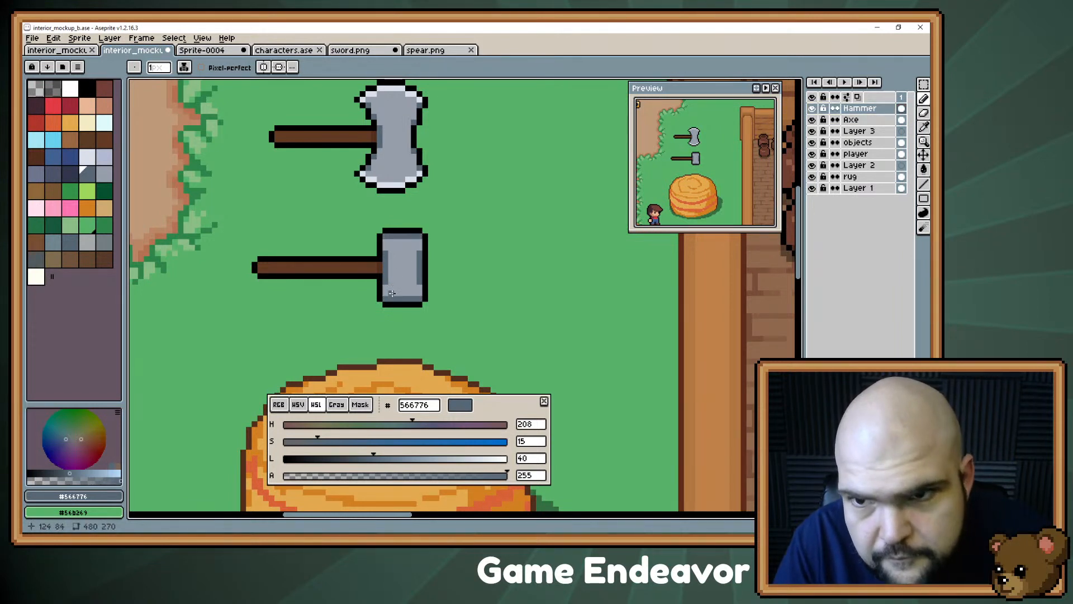
- Paint over the hammer head's side shading with #959eaa and line its top edge with the axe's light grey #dae0ea
{"action": "left_click", "coordinate": [408, 248], "text": "alt"}
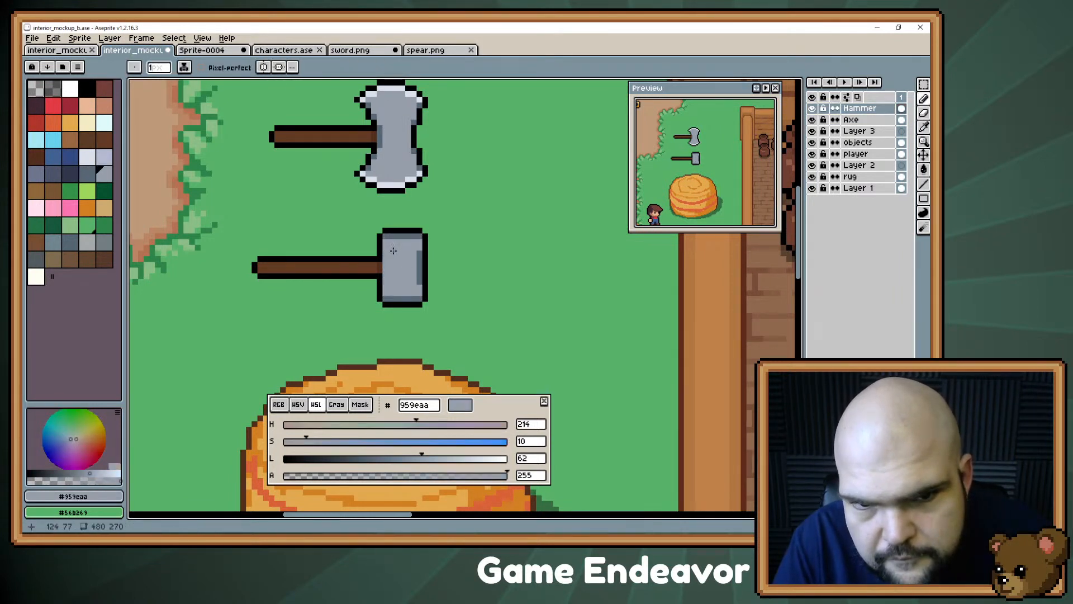
{"action": "left_click", "coordinate": [401, 179], "text": "alt"}
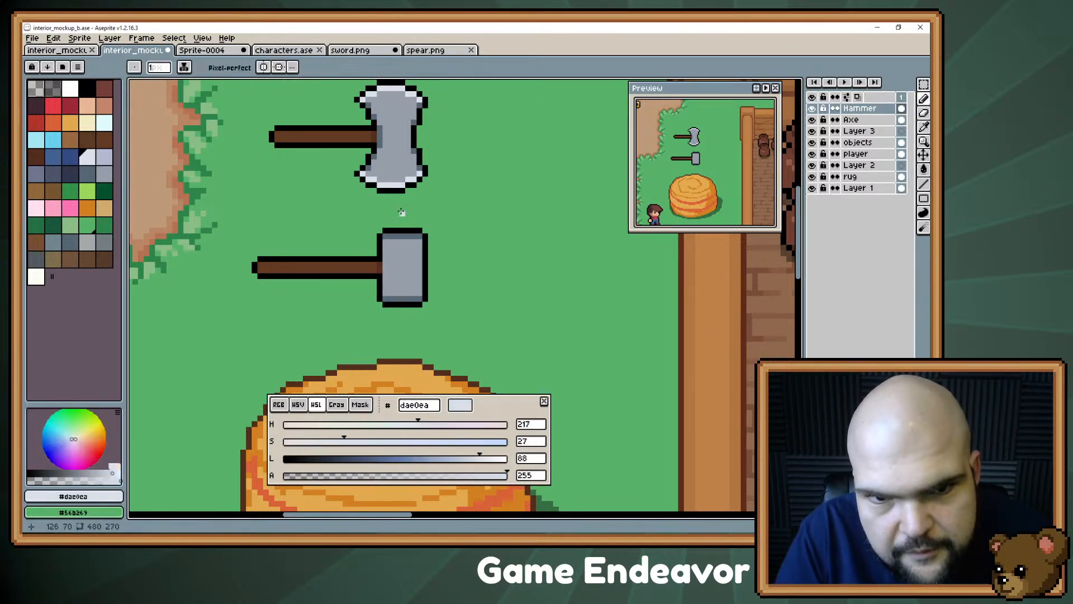
{"action": "left_click", "coordinate": [416, 237], "text": "shift"}
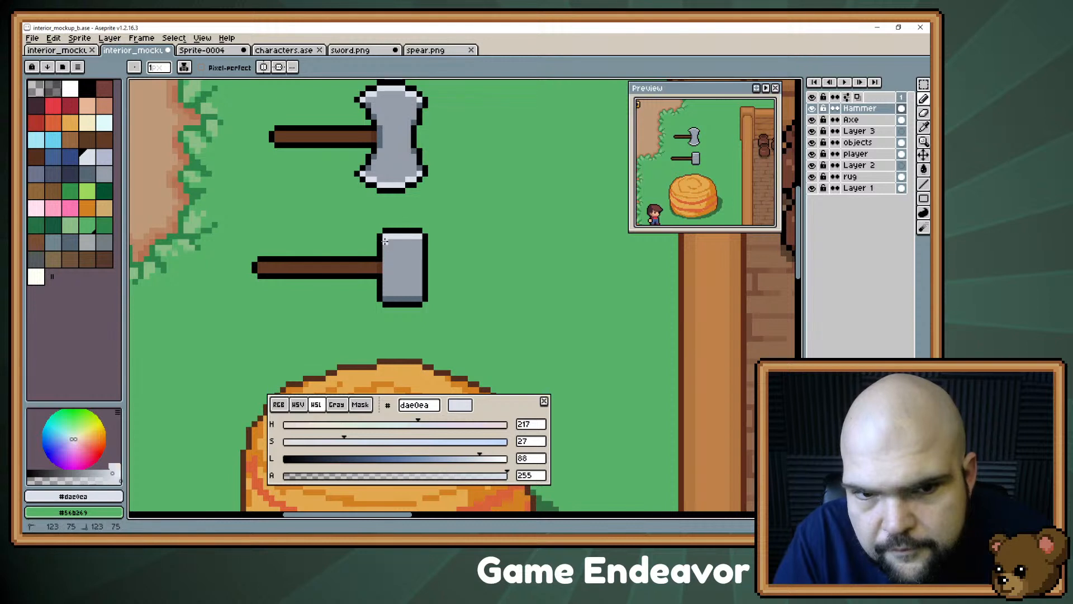
- Try #566776 corner shading and a #dae0ea corner highlight on the hammer head, and undo these accents
{"action": "left_click", "coordinate": [414, 302], "text": "alt"}
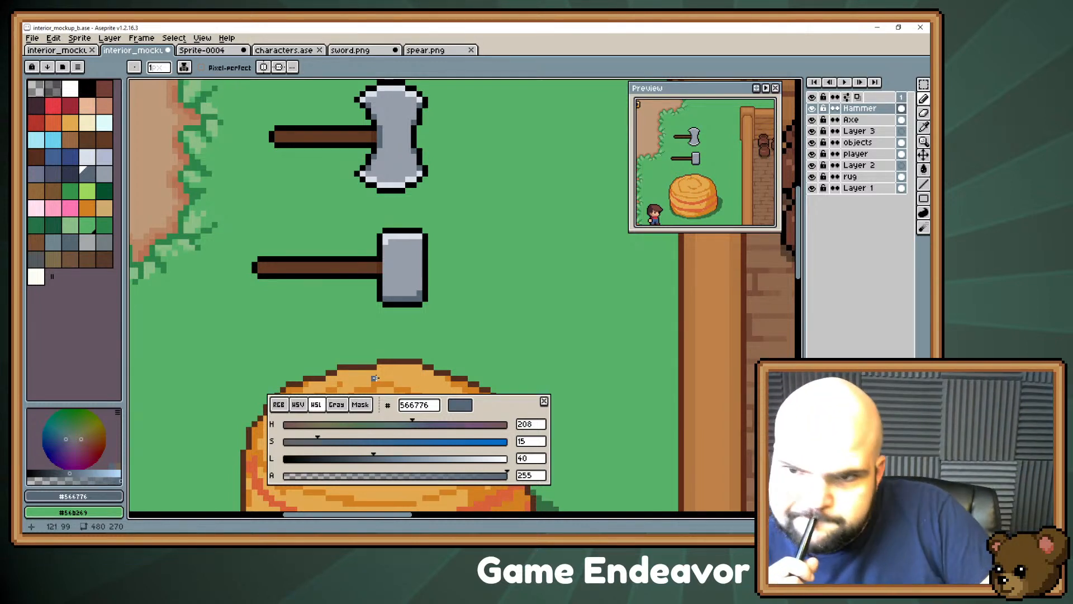
{"action": "left_click", "coordinate": [414, 292]}
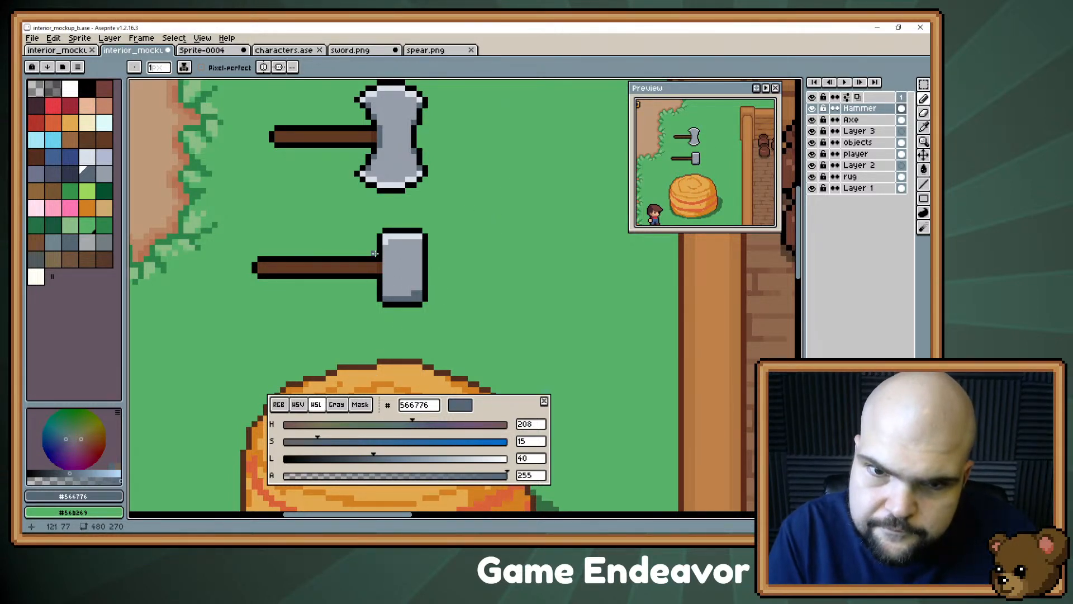
{"action": "key", "text": "alt"}
{"action": "left_click", "coordinate": [386, 240], "text": "alt"}
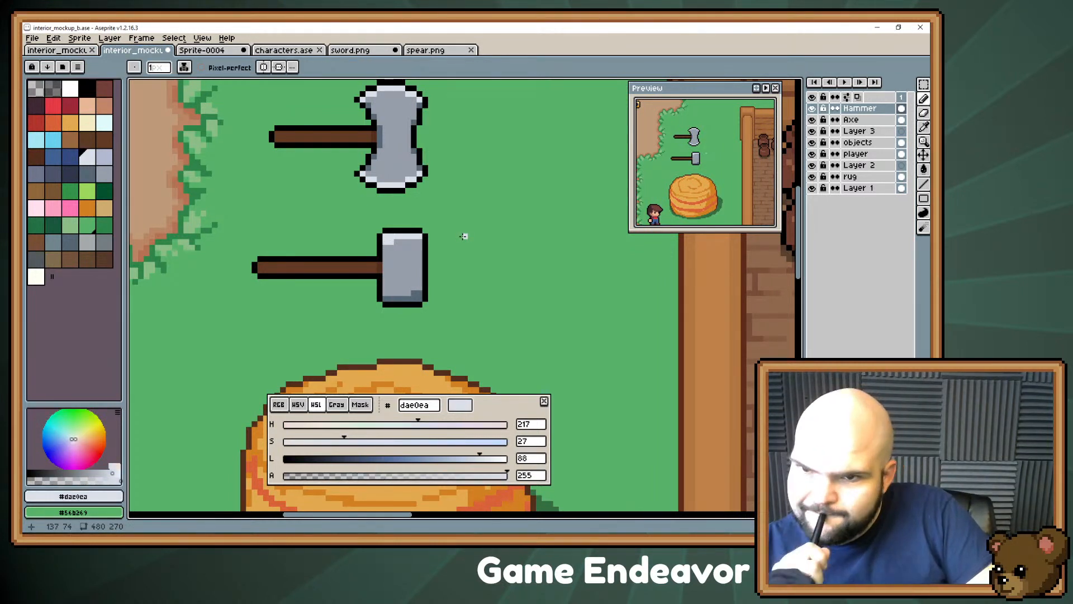
{"action": "key", "text": "ctrl"}
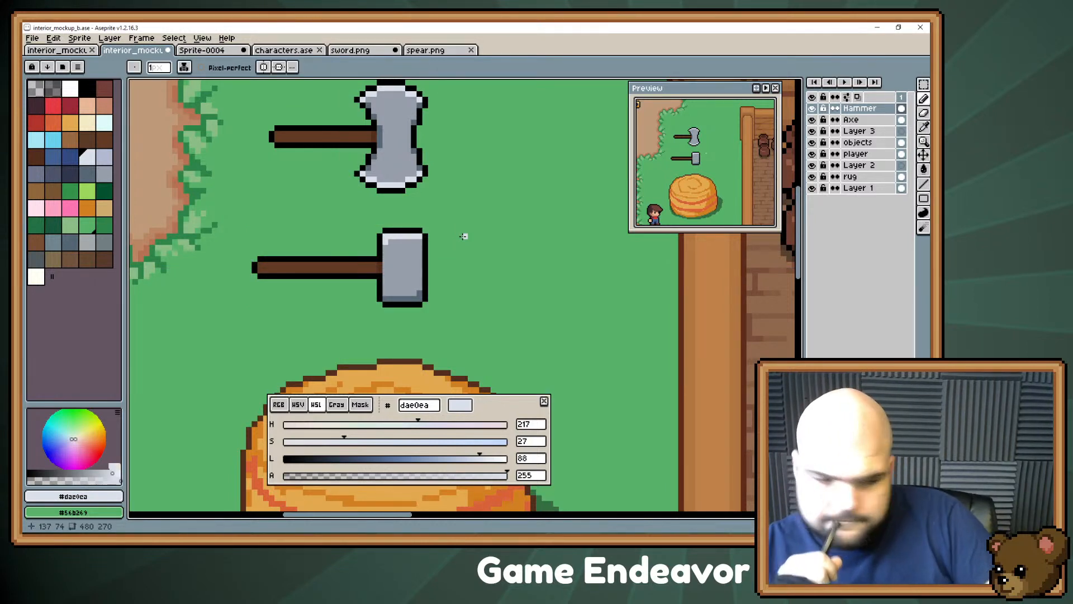
{"action": "key", "text": "ctrl"}
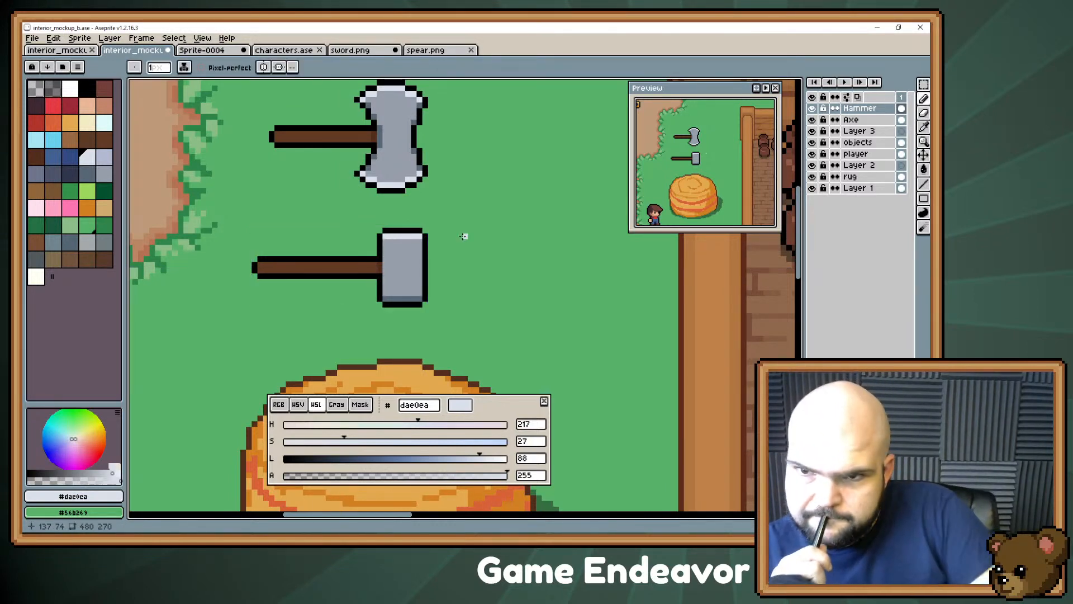
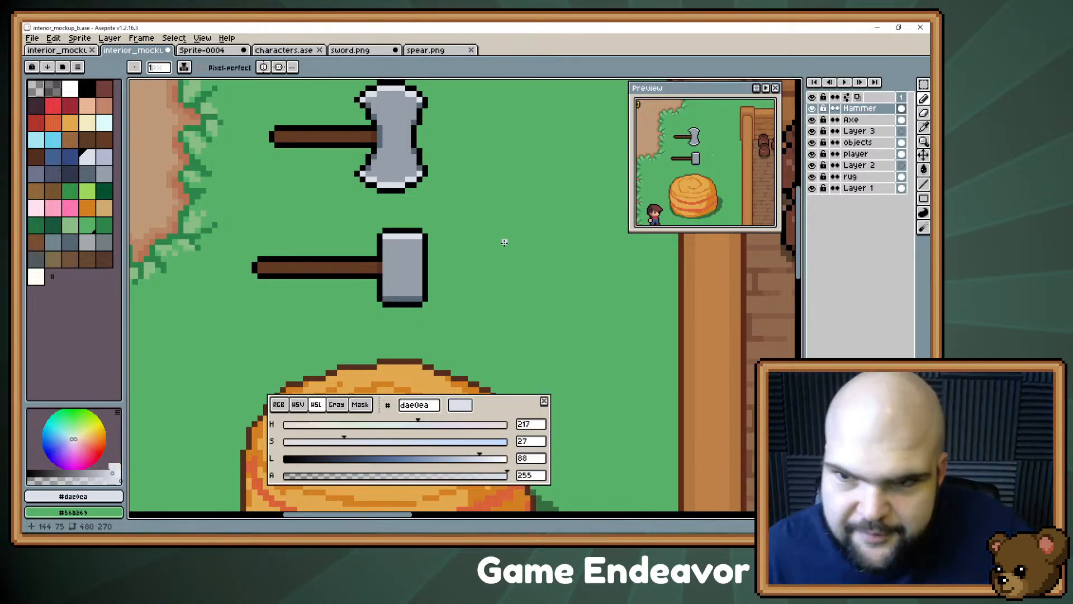
- Sample the dark brown #4e2d22 from the indoor furniture and make Layer 3 the active layer
{"action": "scroll", "coordinate": [490, 228], "scroll_direction": "down", "scroll_amount": 1}
{"action": "left_click_drag", "start_coordinate": [491, 228], "coordinate": [143, 292]}
{"action": "left_click_drag", "start_coordinate": [523, 261], "coordinate": [380, 278]}
{"action": "scroll", "coordinate": [342, 293], "scroll_direction": "down", "scroll_amount": 1}
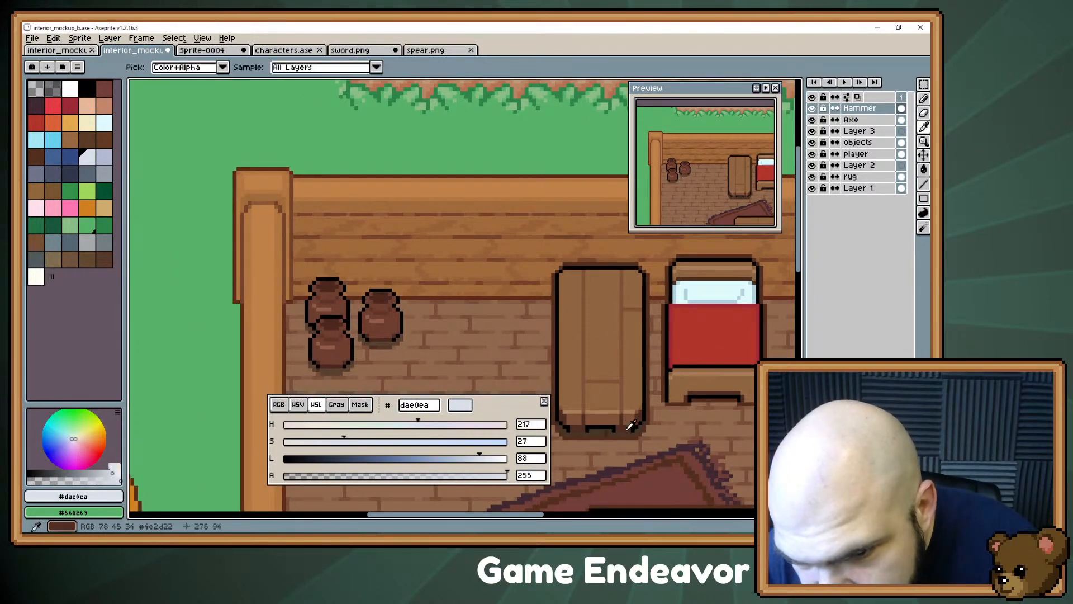
{"action": "left_click", "coordinate": [447, 299], "text": "alt"}
{"action": "key", "text": "Down"}
{"action": "key", "text": "Down"}
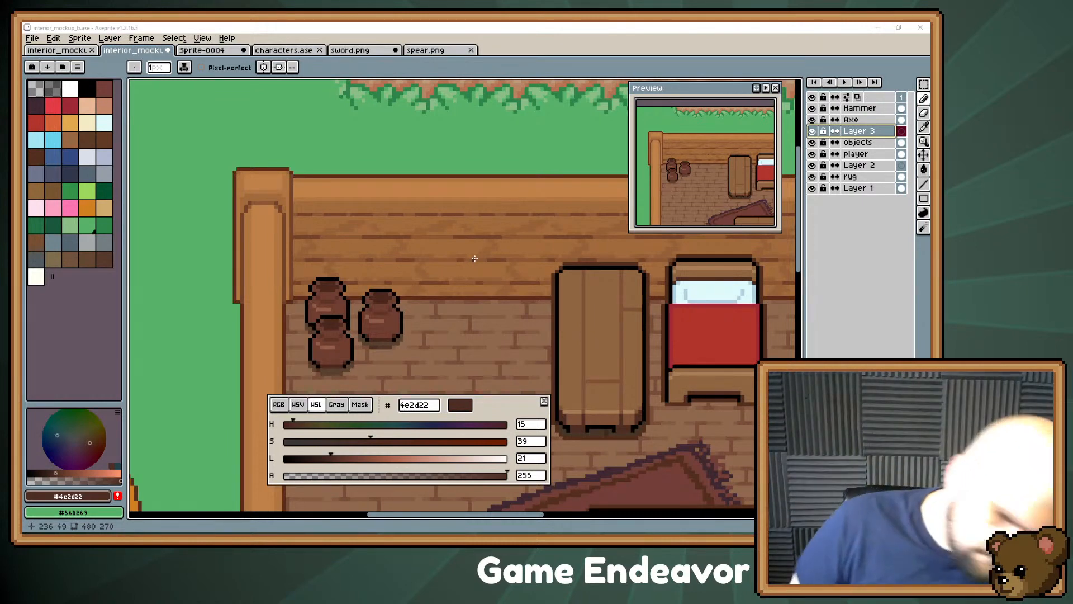
- Move the axe from the grass onto the cabin's wooden back wall, between the clay pots and the upright table
{"action": "left_click", "coordinate": [854, 119]}
{"action": "key", "text": "v"}
{"action": "left_click_drag", "start_coordinate": [363, 424], "coordinate": [686, 168]}
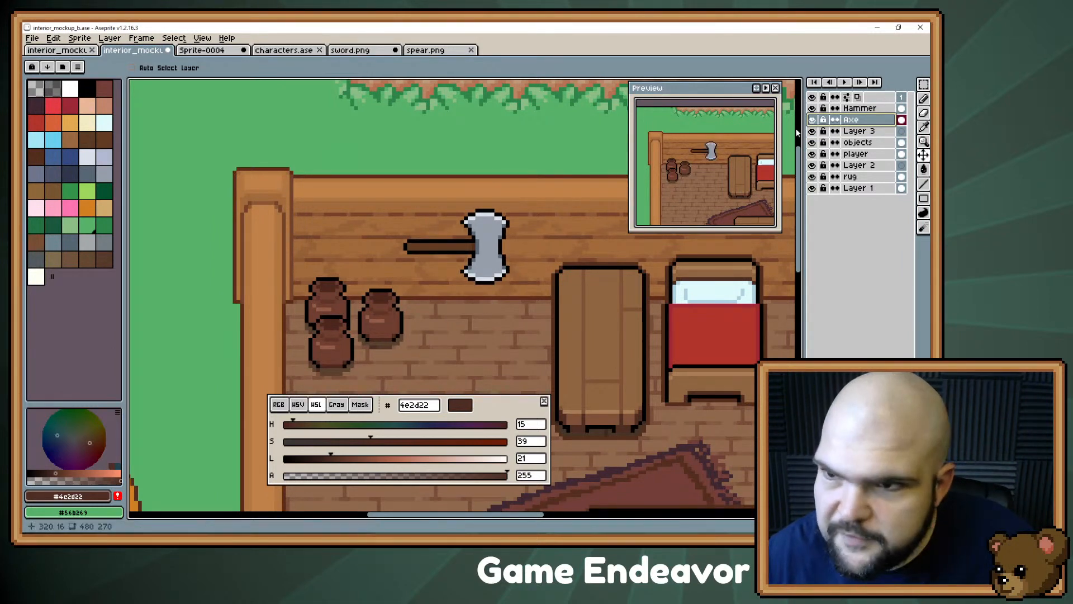
{"action": "scroll", "coordinate": [486, 248], "scroll_direction": "down", "scroll_amount": 2}
{"action": "left_click_drag", "start_coordinate": [492, 251], "coordinate": [454, 144]}
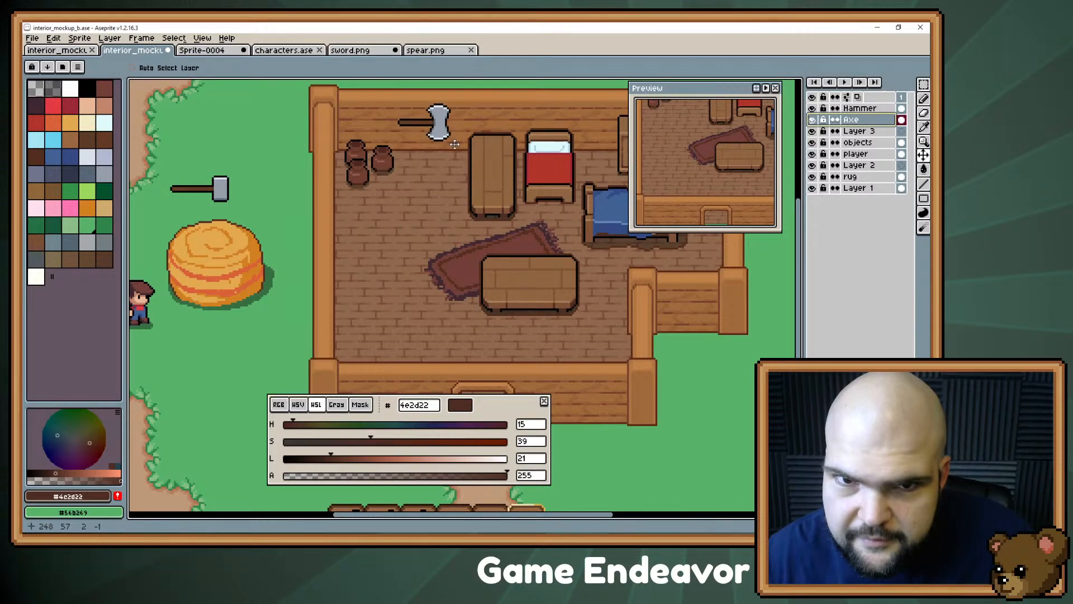
{"action": "scroll", "coordinate": [455, 144], "scroll_direction": "right", "scroll_amount": 6}
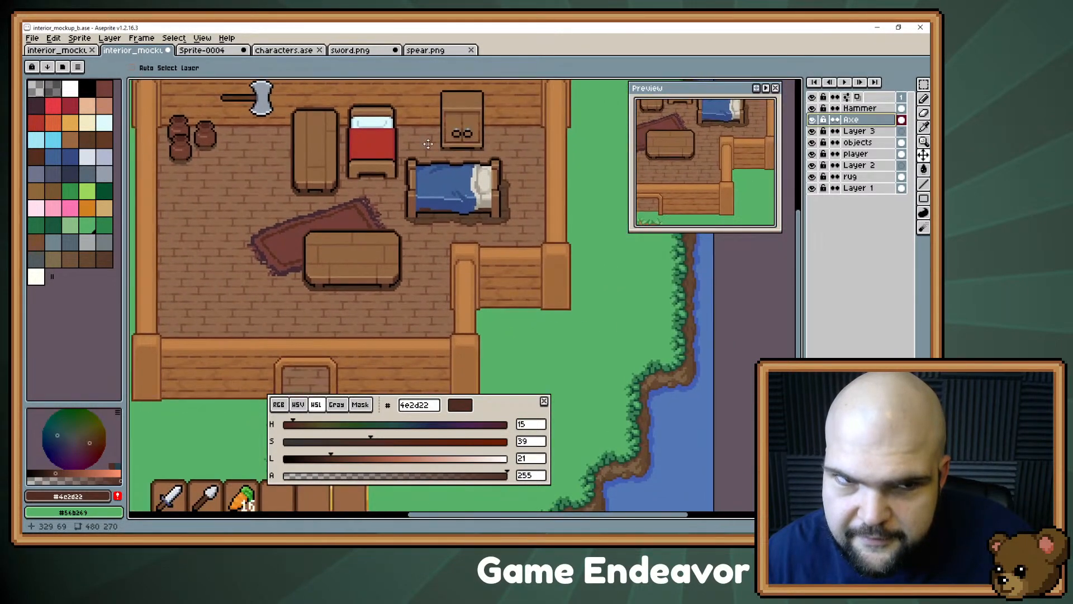
{"action": "scroll", "coordinate": [501, 184], "scroll_direction": "left", "scroll_amount": 3}
{"action": "scroll", "coordinate": [501, 185], "scroll_direction": "left", "scroll_amount": 4}
{"action": "scroll", "coordinate": [459, 205], "scroll_direction": "up", "scroll_amount": 4}
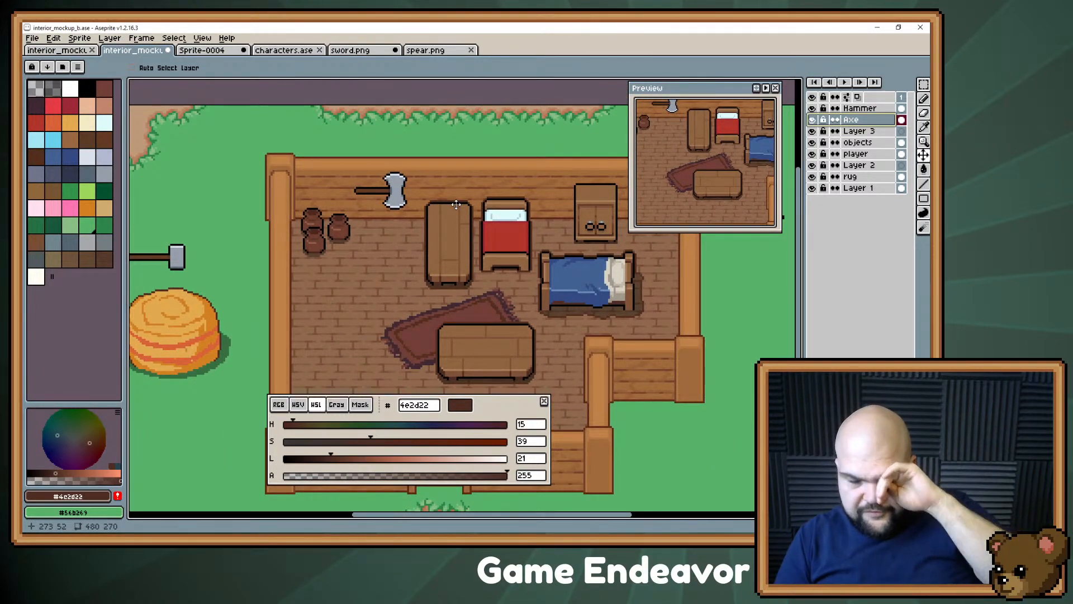
- On Layer 3, set up a 3-pixel pencil and align the mirror-symmetry axis with the axe's handle on the back wall
{"action": "scroll", "coordinate": [384, 257], "scroll_direction": "up", "scroll_amount": 4}
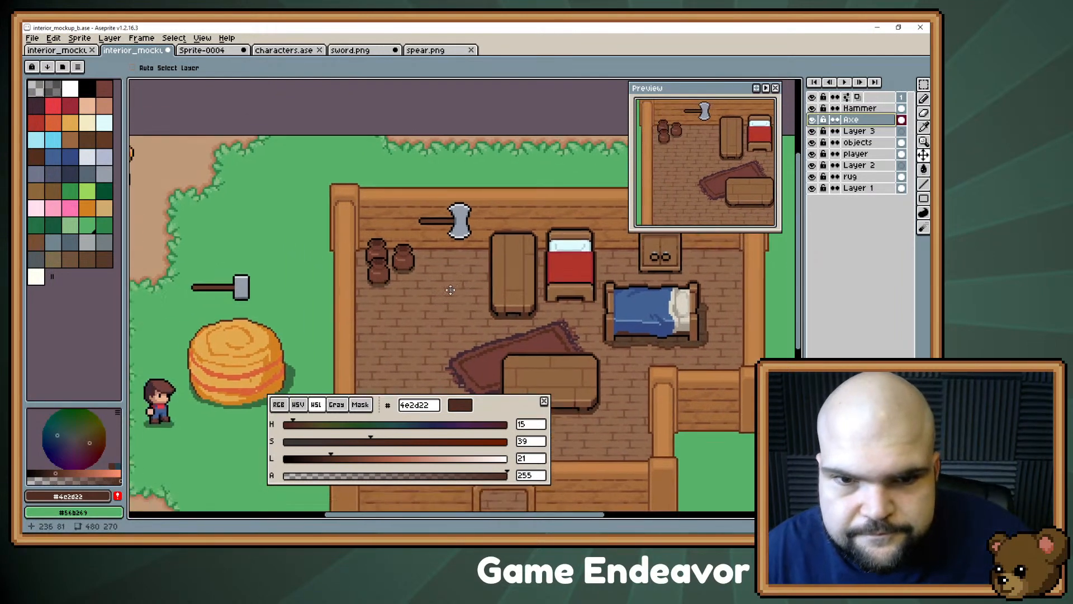
{"action": "left_click", "coordinate": [855, 130]}
{"action": "key", "text": "b"}
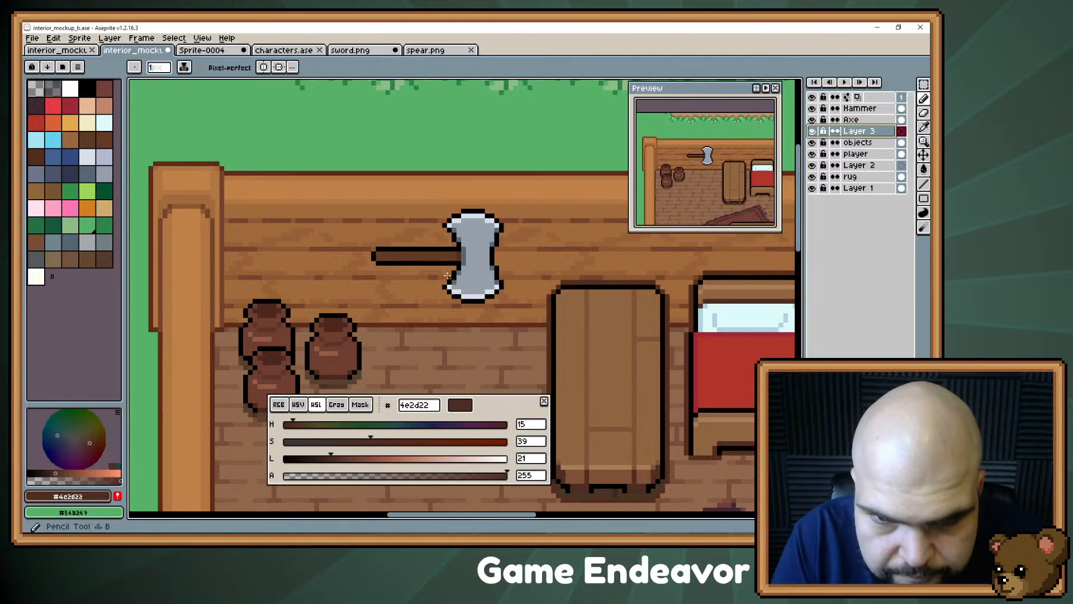
{"action": "key", "text": "plus"}
{"action": "key", "text": "plus"}
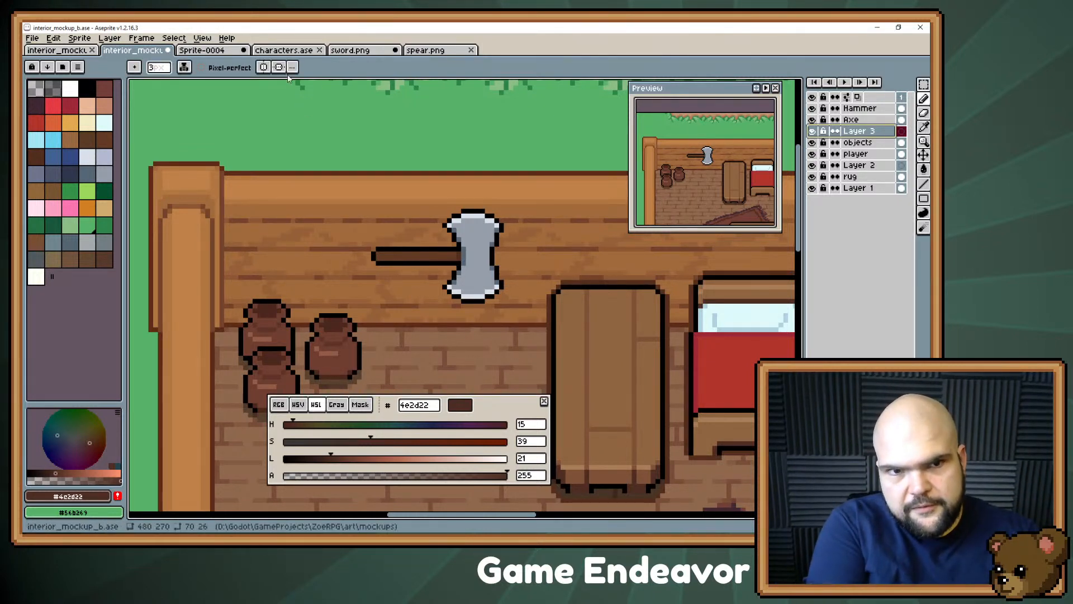
{"action": "scroll", "coordinate": [360, 130], "scroll_direction": "down", "scroll_amount": 4}
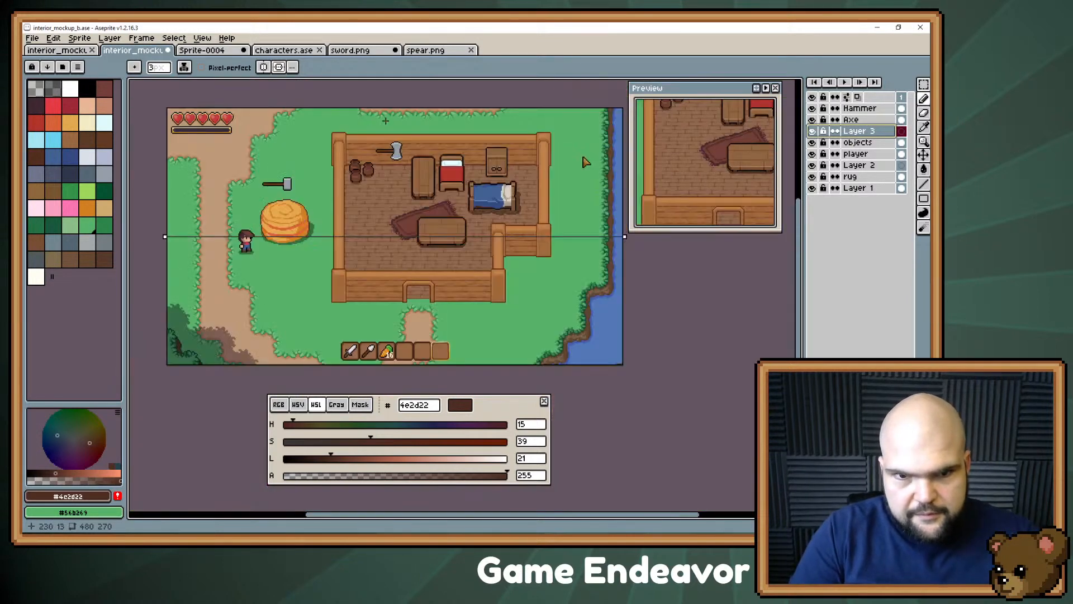
{"action": "scroll", "coordinate": [385, 120], "scroll_direction": "up", "scroll_amount": 4}
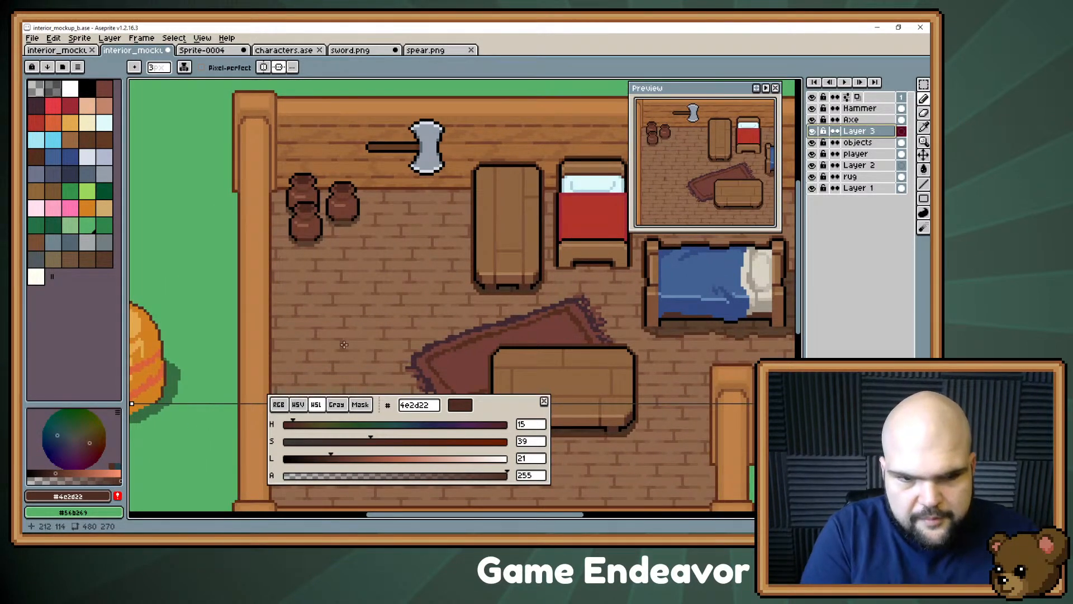
{"action": "left_click_drag", "start_coordinate": [132, 404], "coordinate": [194, 146]}
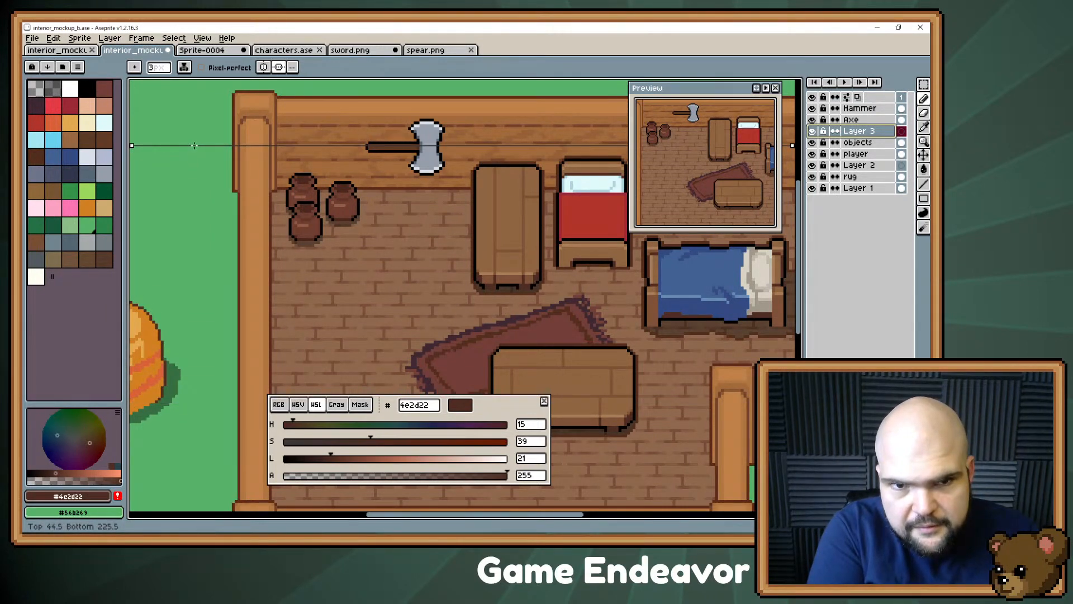
{"action": "scroll", "coordinate": [379, 206], "scroll_direction": "up", "scroll_amount": 2}
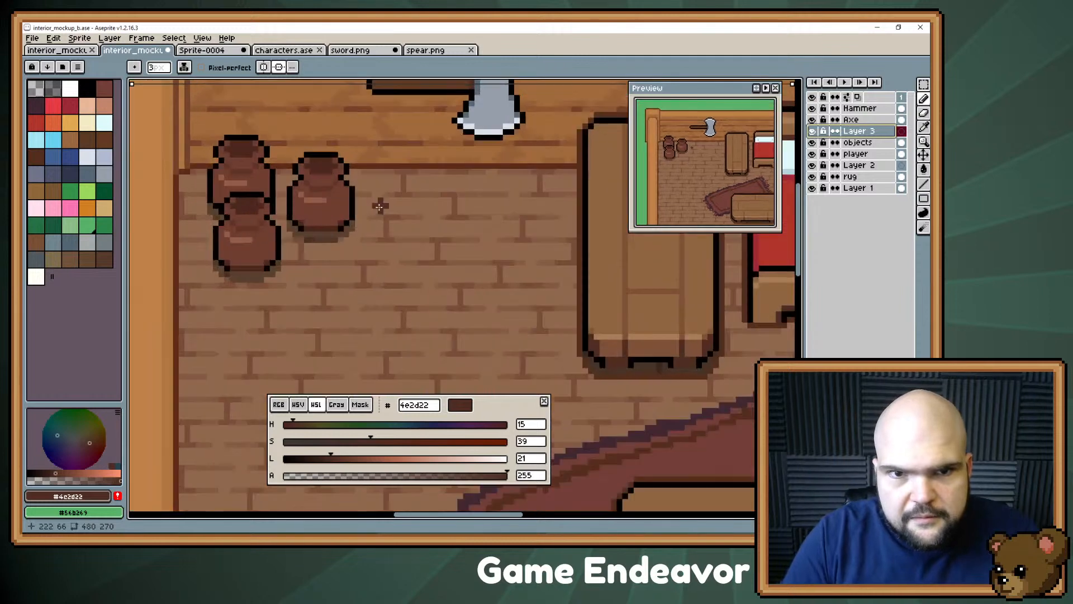
{"action": "scroll", "coordinate": [392, 218], "scroll_direction": "up", "scroll_amount": 3}
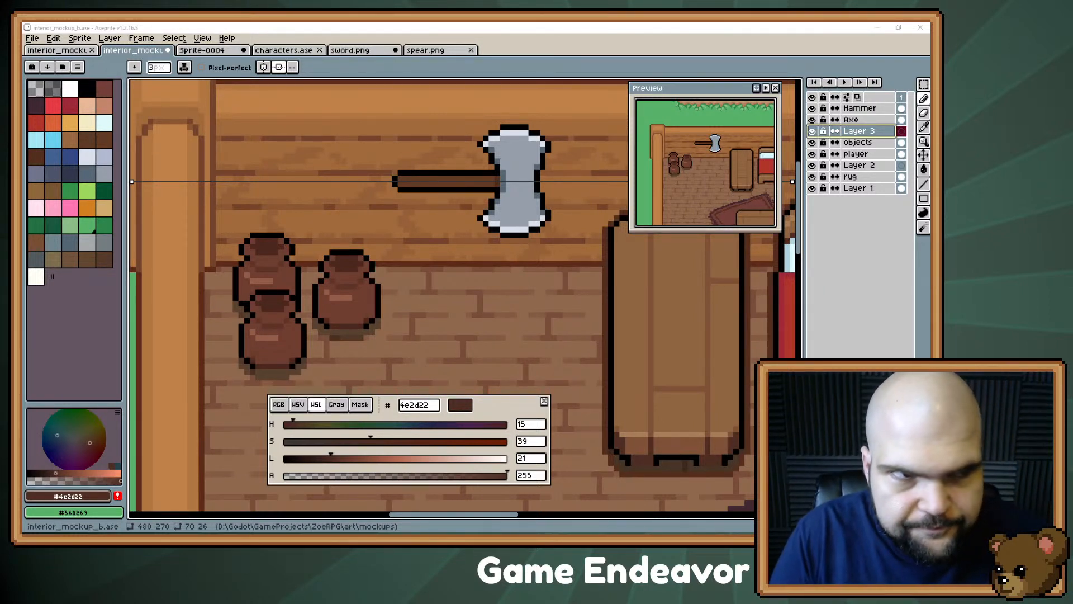
- Paint a symmetrical dark brown #4e2d22 oval plaque on Layer 3 behind the axe
{"action": "key", "text": "space"}
{"action": "mouse_move", "coordinate": [407, 232]}
{"action": "left_mouse_down"}
{"action": "mouse_move", "coordinate": [403, 279]}
{"action": "mouse_move", "coordinate": [434, 242]}
{"action": "left_mouse_up"}
{"action": "key", "text": "space"}
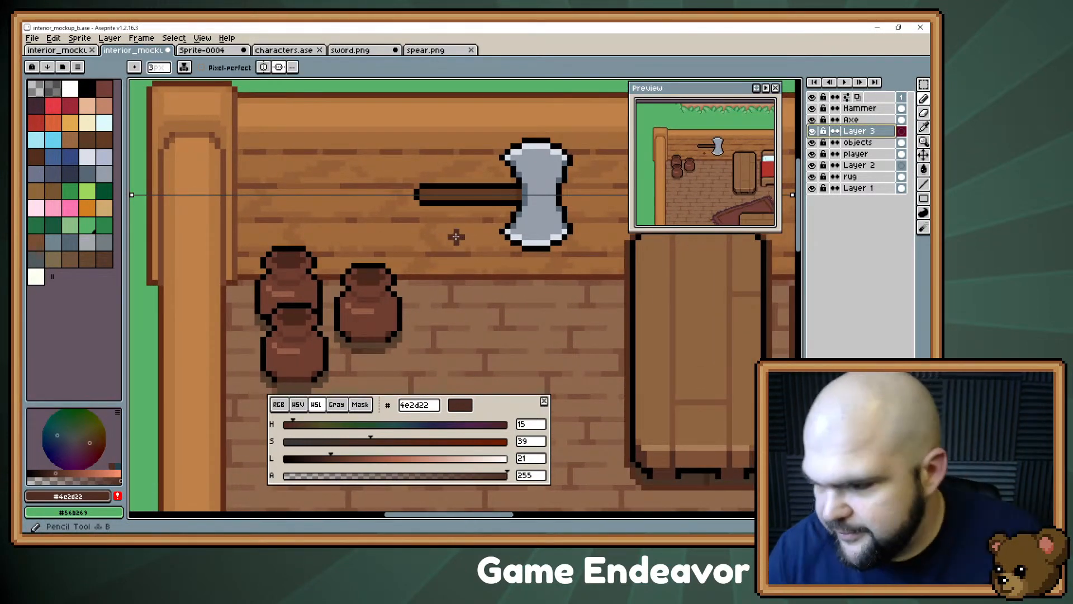
{"action": "scroll", "coordinate": [451, 237], "scroll_direction": "down", "scroll_amount": 1}
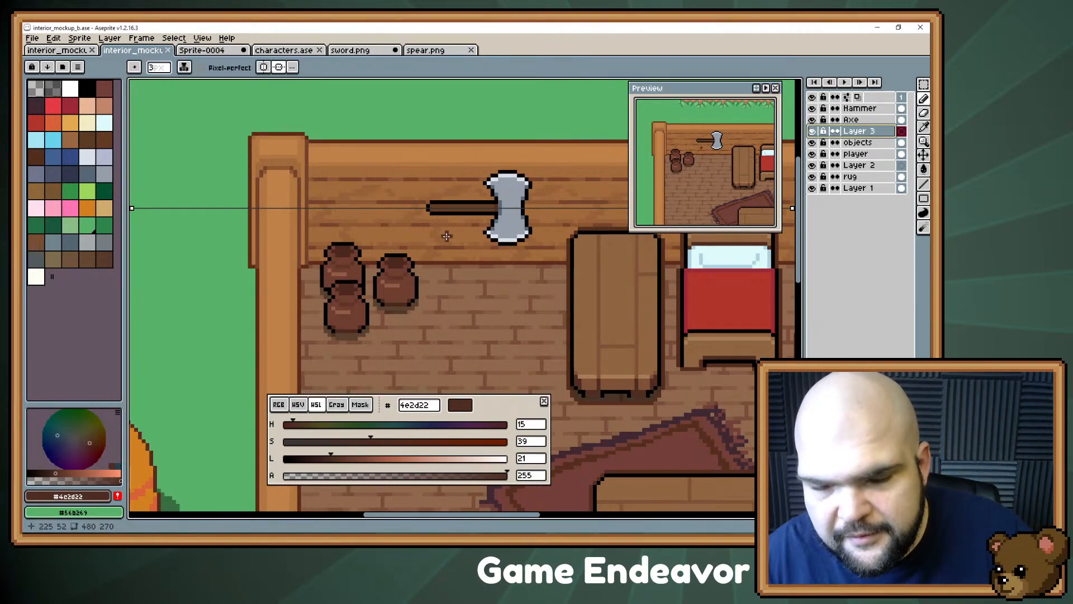
{"action": "left_click_drag", "start_coordinate": [432, 230], "coordinate": [449, 246]}
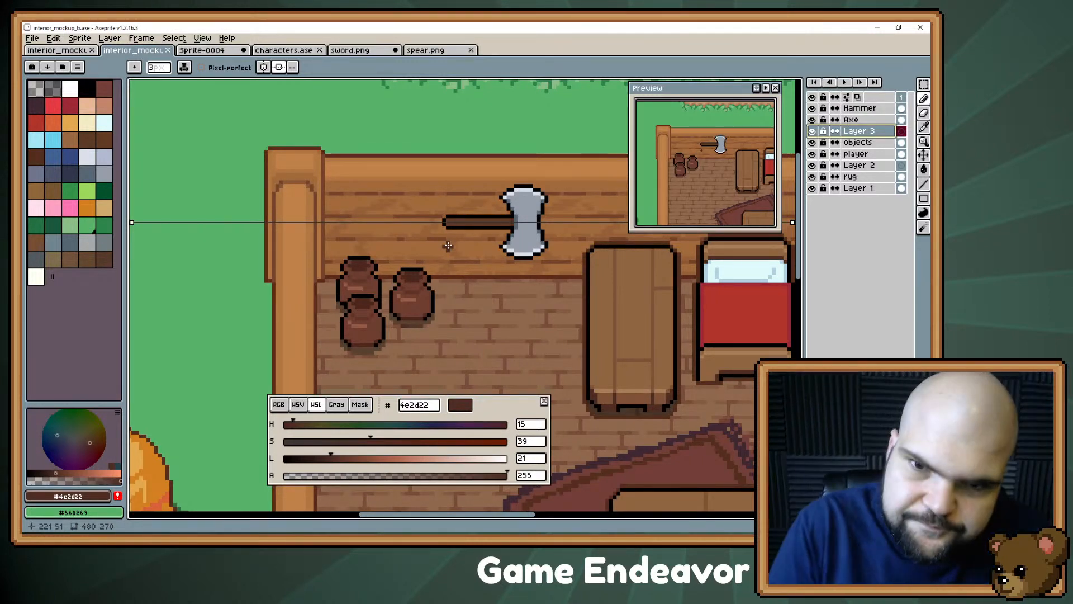
{"action": "left_click_drag", "start_coordinate": [472, 243], "coordinate": [441, 199]}
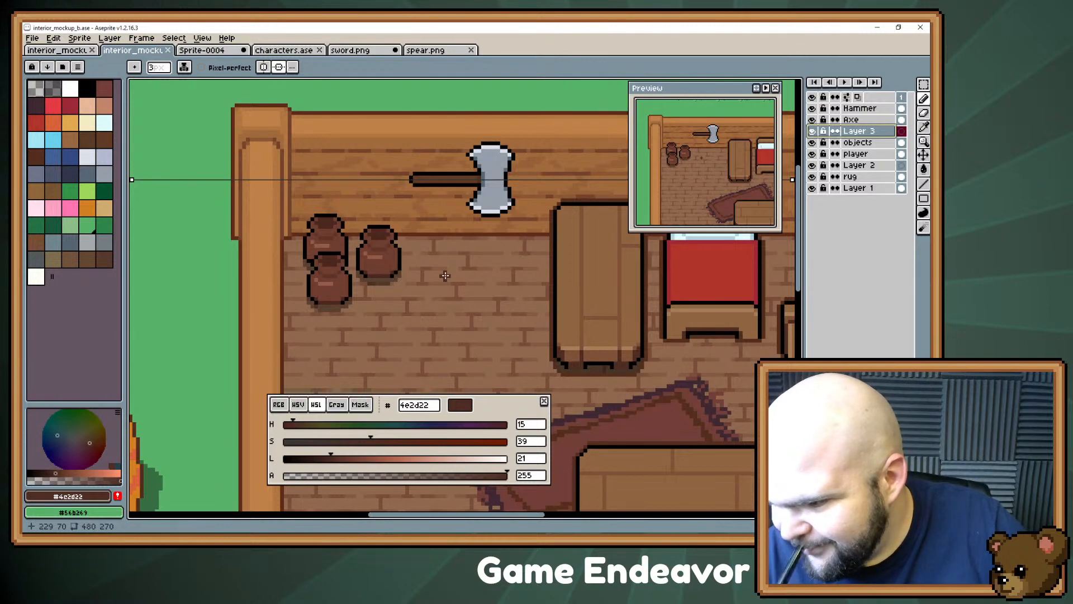
{"action": "key", "text": "space"}
{"action": "mouse_move", "coordinate": [444, 229]}
{"action": "left_mouse_down"}
{"action": "mouse_move", "coordinate": [509, 237]}
{"action": "mouse_move", "coordinate": [643, 192]}
{"action": "mouse_move", "coordinate": [500, 243]}
{"action": "mouse_move", "coordinate": [513, 182]}
{"action": "mouse_move", "coordinate": [356, 251]}
{"action": "mouse_move", "coordinate": [267, 311]}
{"action": "left_mouse_up"}
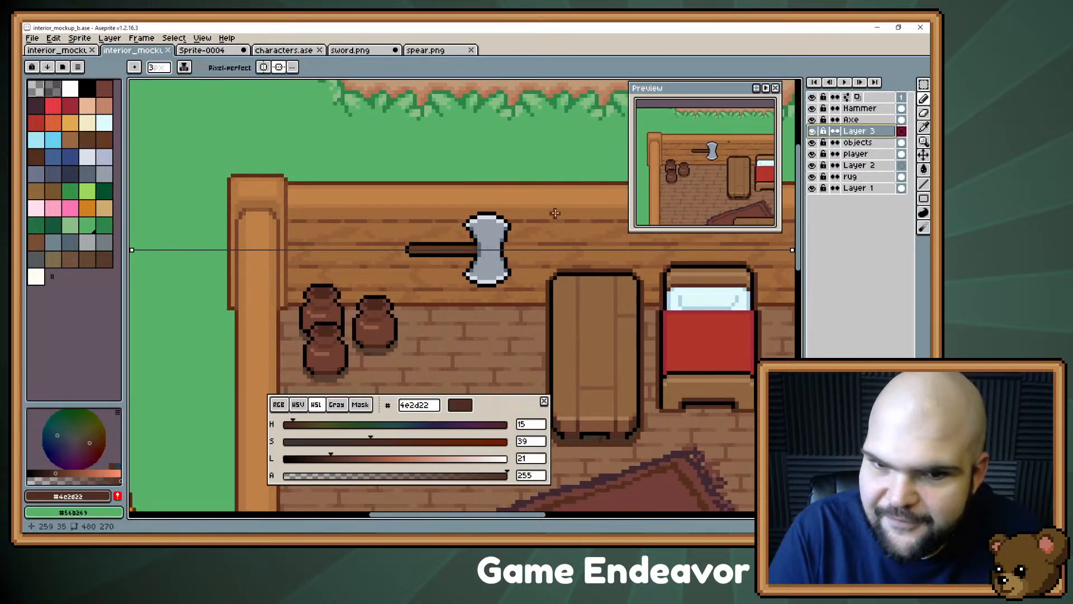
{"action": "mouse_move", "coordinate": [433, 274]}
{"action": "left_mouse_down"}
{"action": "mouse_move", "coordinate": [512, 279]}
{"action": "mouse_move", "coordinate": [477, 284]}
{"action": "mouse_move", "coordinate": [514, 278]}
{"action": "mouse_move", "coordinate": [521, 262]}
{"action": "mouse_move", "coordinate": [516, 250]}
{"action": "mouse_move", "coordinate": [491, 250]}
{"action": "mouse_move", "coordinate": [408, 277]}
{"action": "mouse_move", "coordinate": [447, 274]}
{"action": "left_mouse_up"}
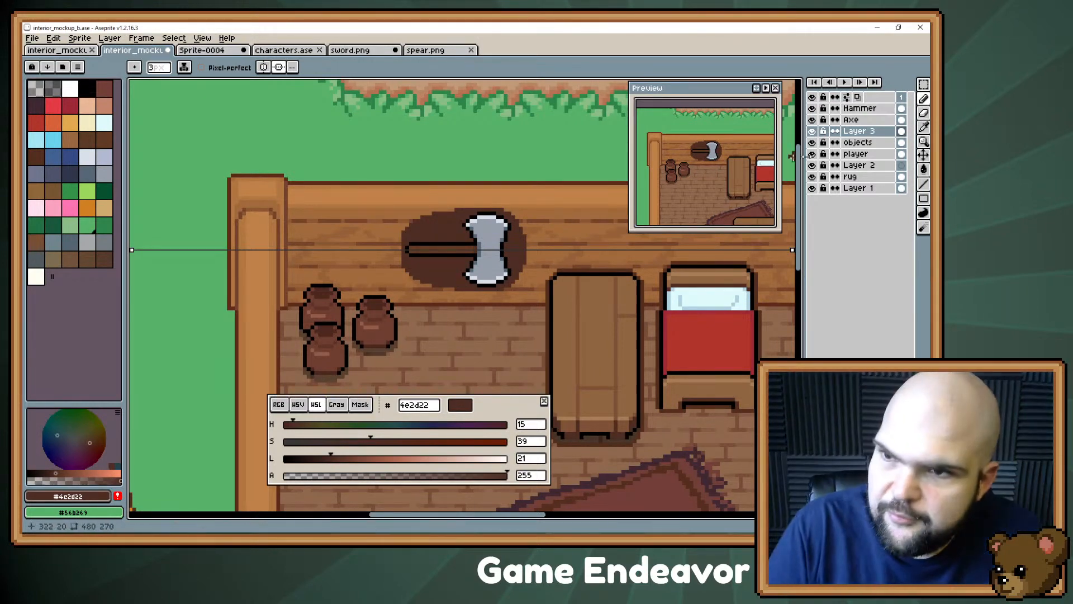
{"action": "key", "text": "v"}
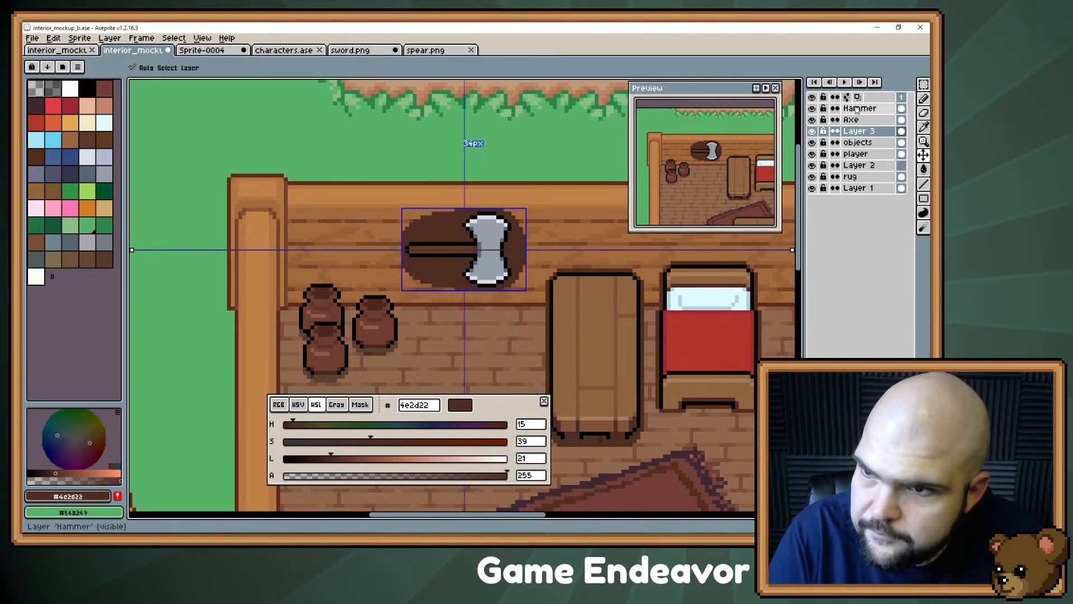
{"action": "left_click", "coordinate": [852, 122]}
{"action": "key", "text": "ctrl+d"}
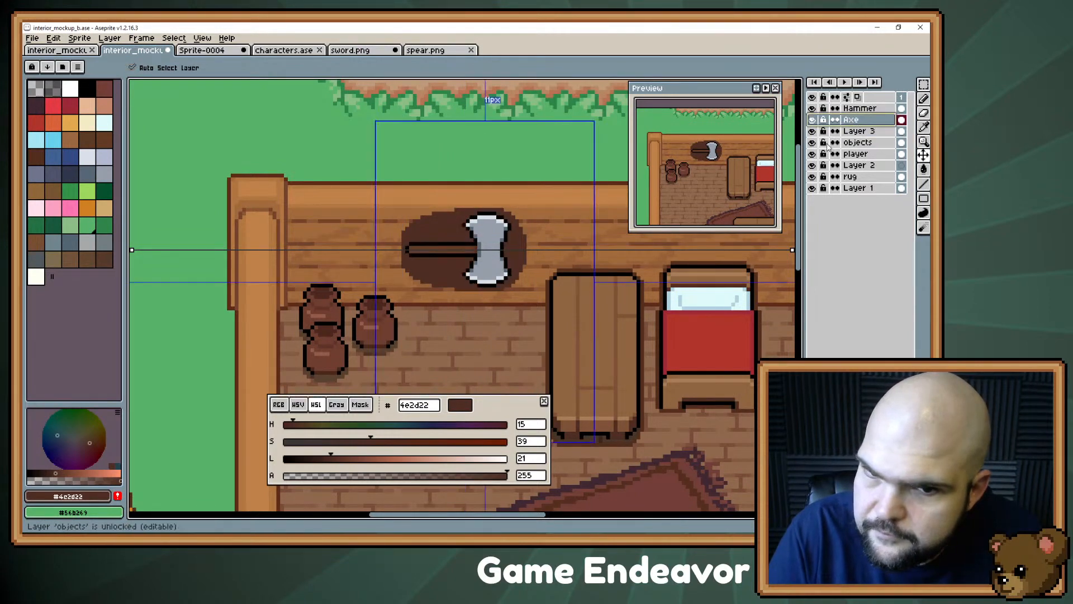
{"action": "left_click", "coordinate": [857, 122], "text": "ctrl"}
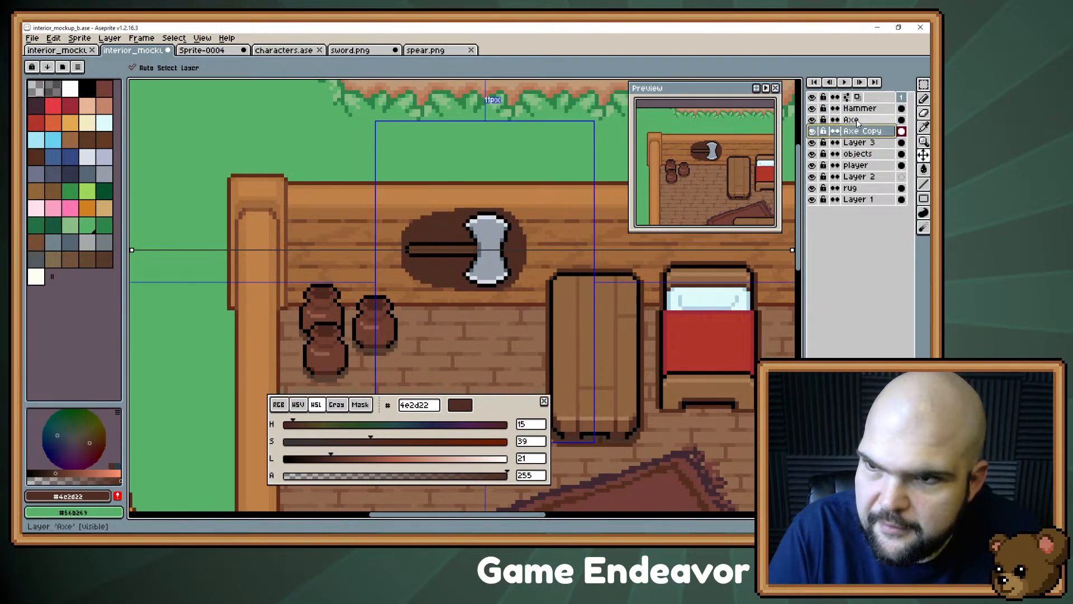
{"action": "left_click_drag", "start_coordinate": [486, 252], "coordinate": [445, 291]}
{"action": "key", "text": "ctrl+z"}
{"action": "key", "text": "ctrl+z"}
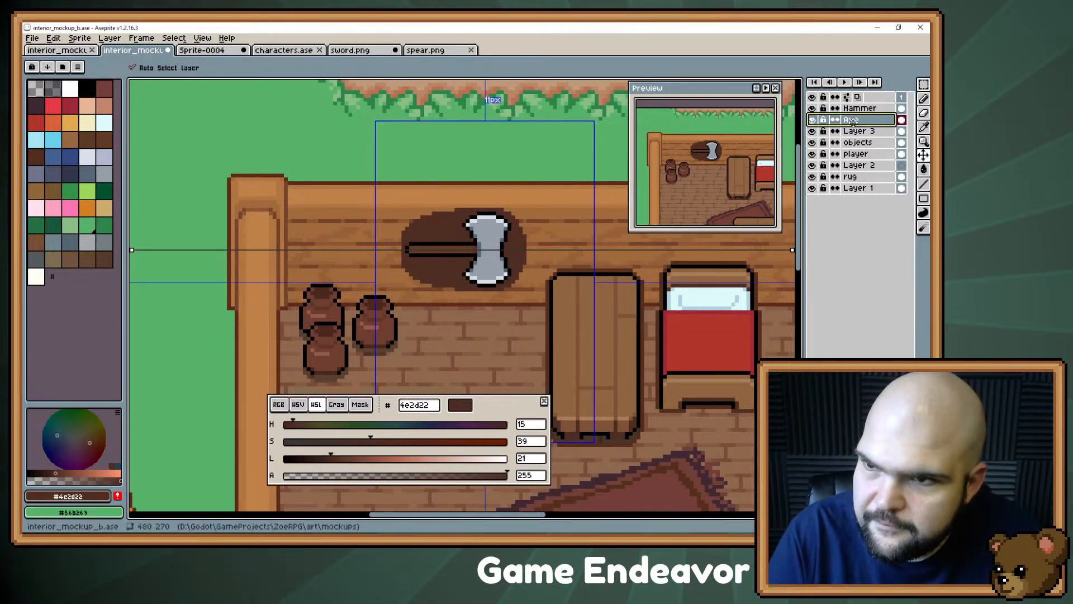
{"action": "left_click_drag", "start_coordinate": [853, 119], "coordinate": [853, 128]}
{"action": "key", "text": "ctrl+z"}
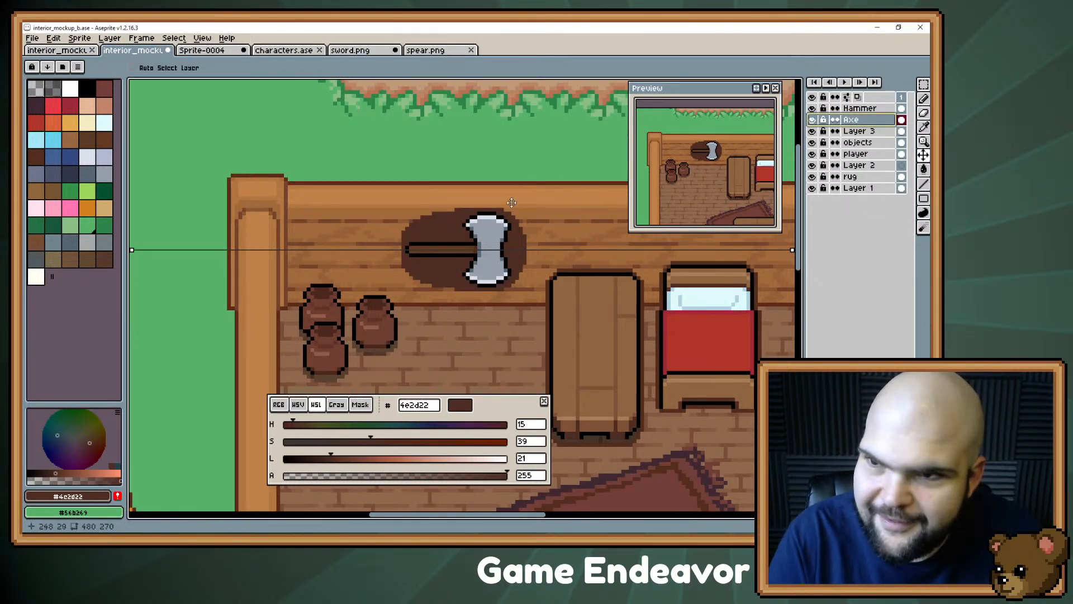
- Select the Axe layer together with Layer 3 and nudge the axe and its oval plaque slightly down the wall
{"action": "key", "text": "ctrl"}
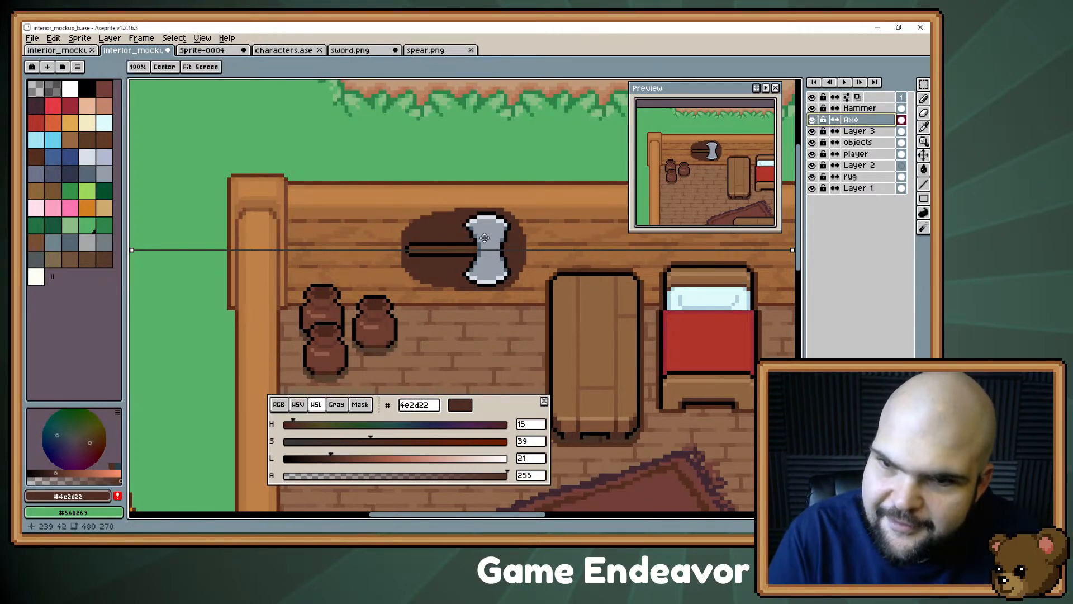
{"action": "left_click_drag", "start_coordinate": [483, 241], "coordinate": [514, 244]}
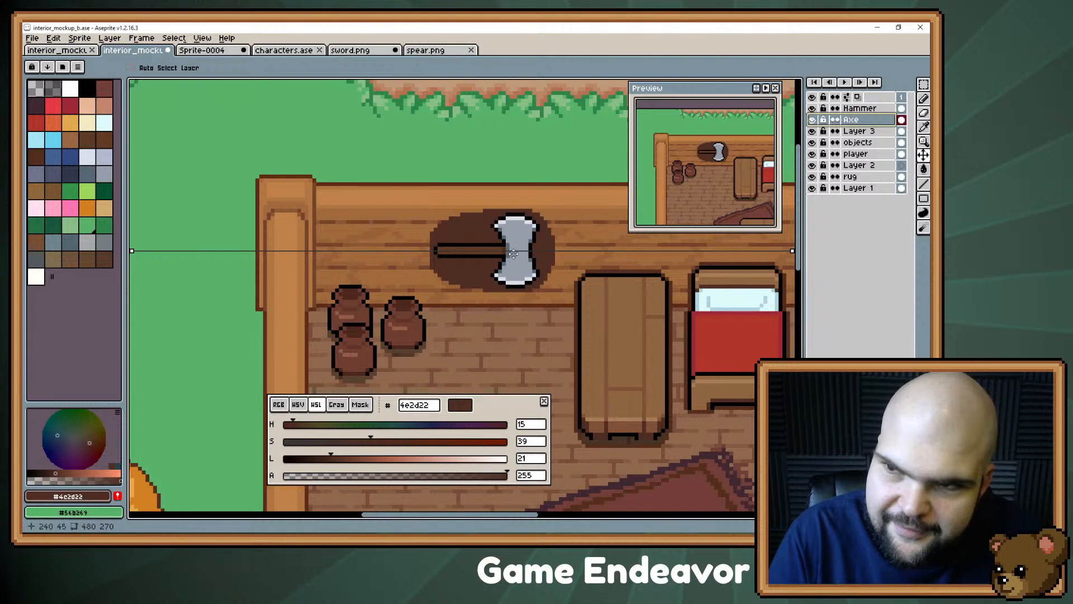
{"action": "left_click", "coordinate": [862, 131], "text": "shift"}
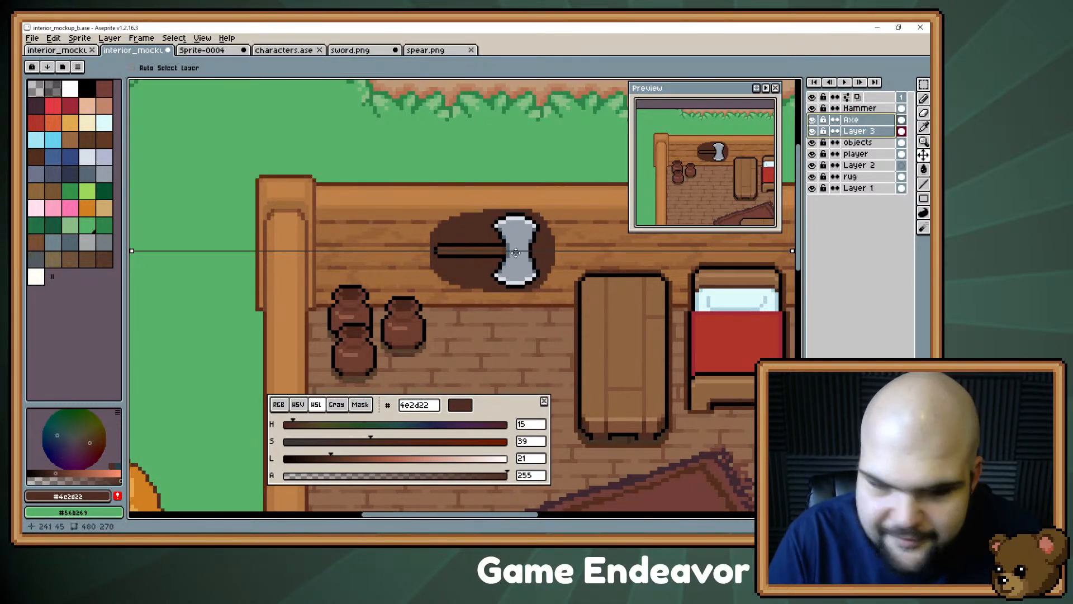
{"action": "key", "text": "Down"}
{"action": "key", "text": "Down"}
{"action": "key", "text": "Down"}
{"action": "key", "text": "ctrl"}
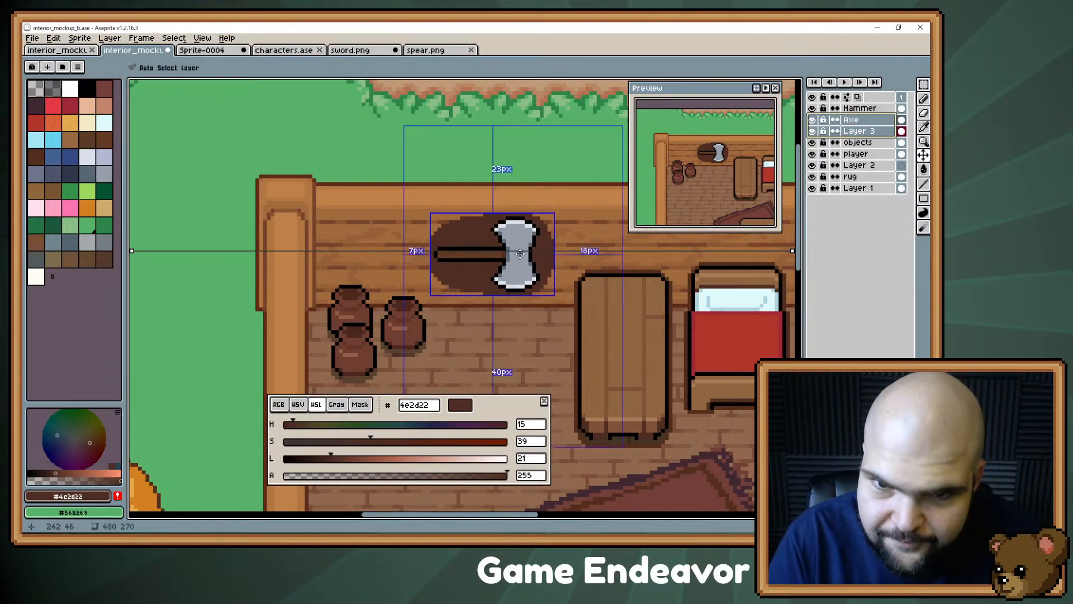
{"action": "key", "text": "ctrl"}
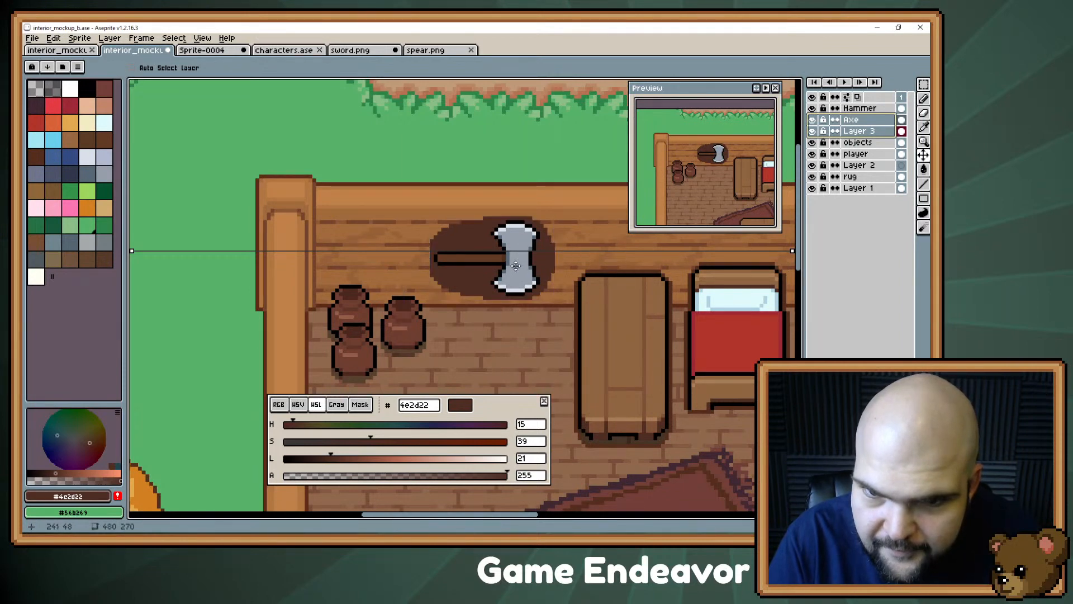
- Rotate the axe 90° on its own layer so the head points up, and delete Layer 3 with the oval plaque
{"action": "key", "text": "b"}
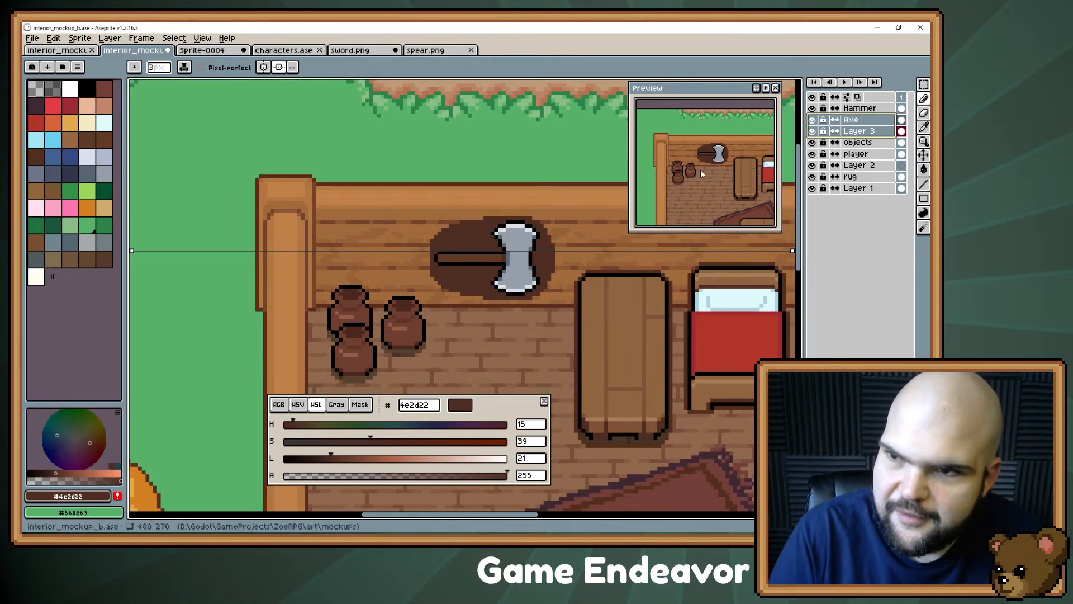
{"action": "left_click", "coordinate": [852, 120]}
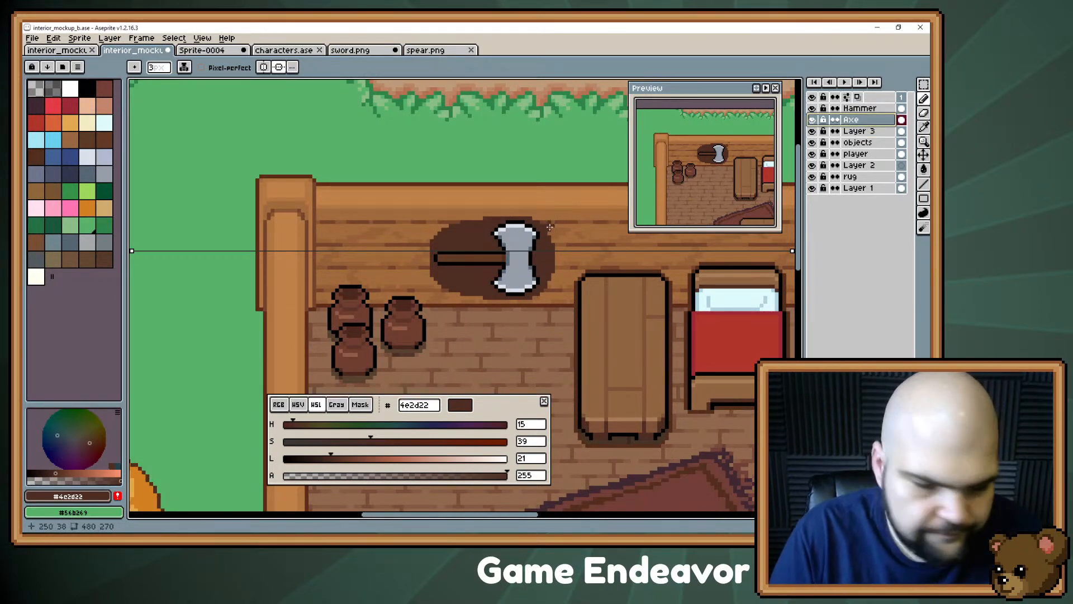
{"action": "key", "text": "m"}
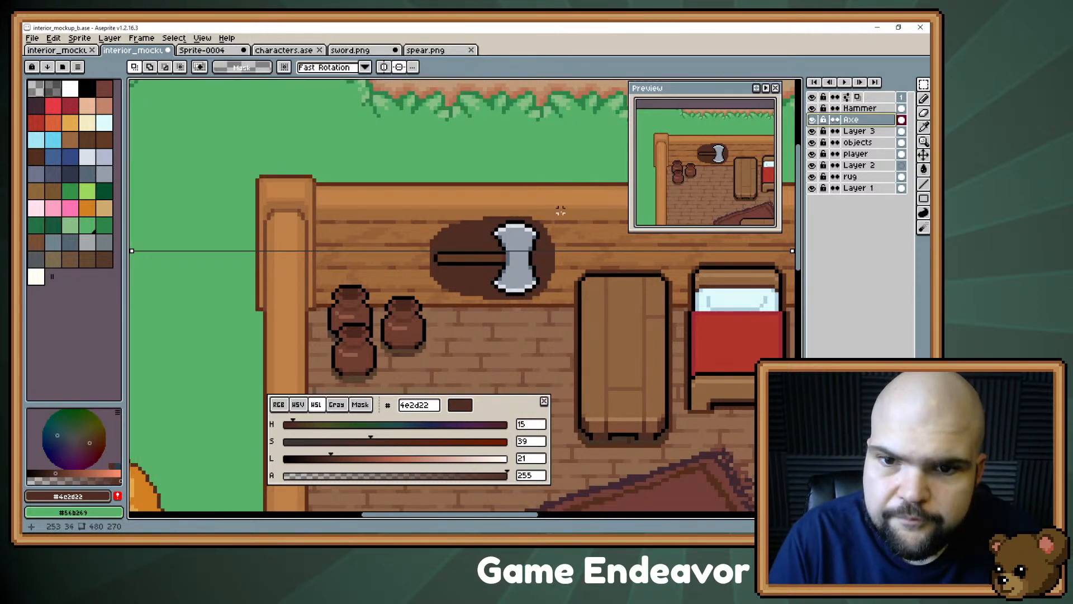
{"action": "left_click_drag", "start_coordinate": [565, 176], "coordinate": [420, 330]}
{"action": "mouse_move", "coordinate": [574, 165]}
{"action": "left_mouse_down"}
{"action": "mouse_move", "coordinate": [567, 150]}
{"action": "mouse_move", "coordinate": [491, 134]}
{"action": "mouse_move", "coordinate": [419, 154]}
{"action": "left_mouse_up"}
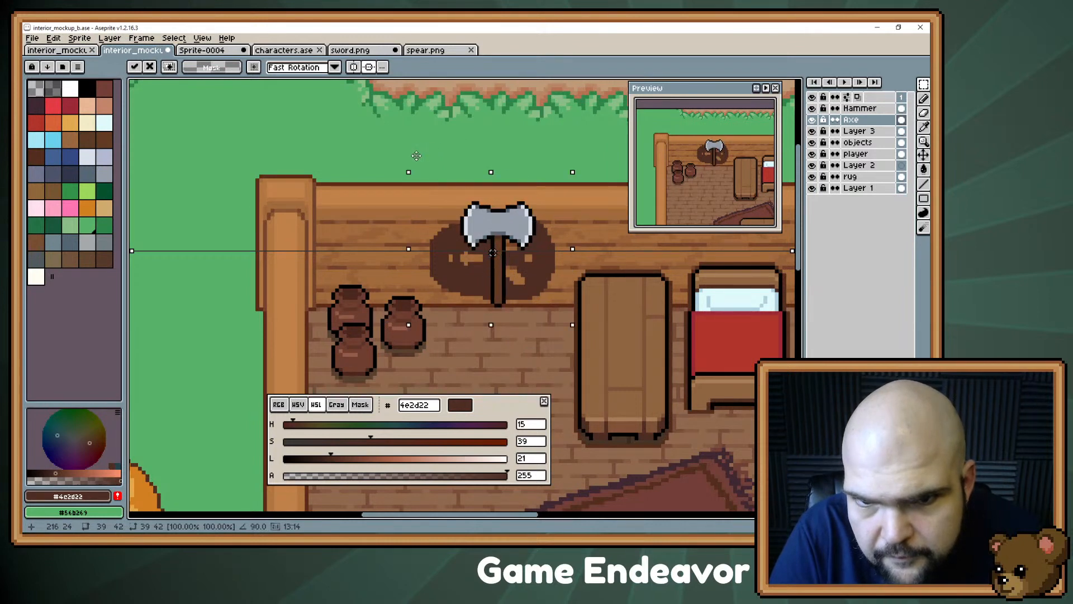
{"action": "key", "text": "ctrl+d"}
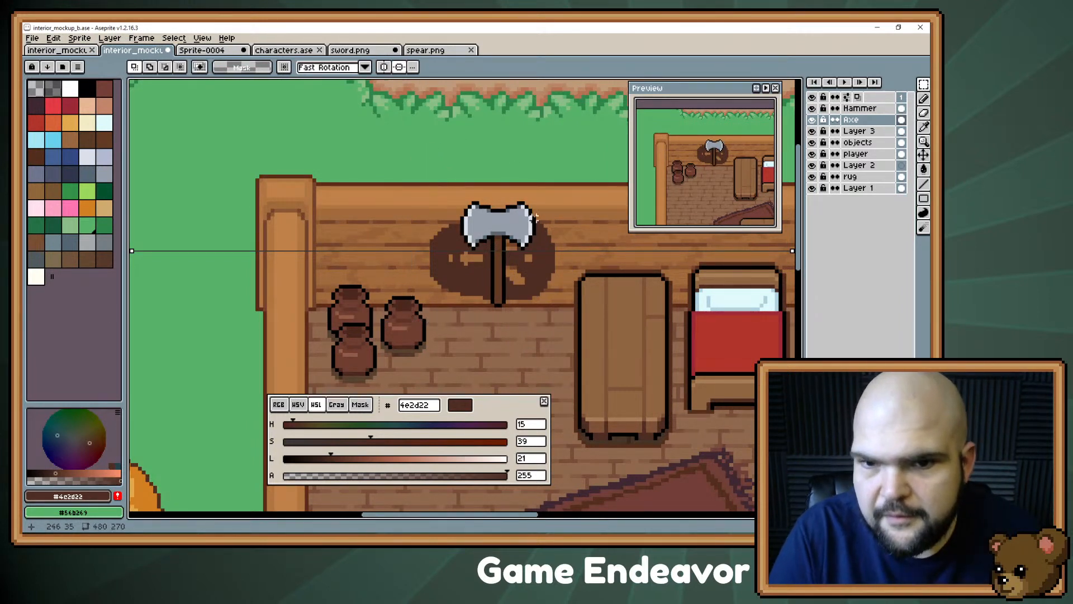
{"action": "left_click", "coordinate": [859, 130]}
{"action": "key", "text": "Delete"}
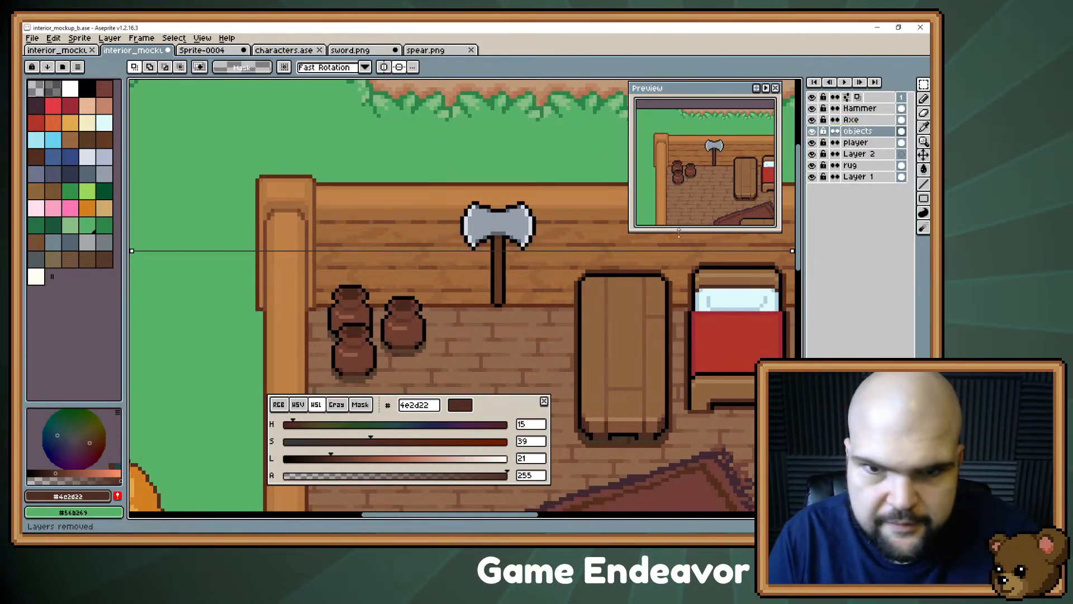
- Sample the metal grey #a5aaac from the cupboard's door handles for a 1-pixel pencil
{"action": "key", "text": "space"}
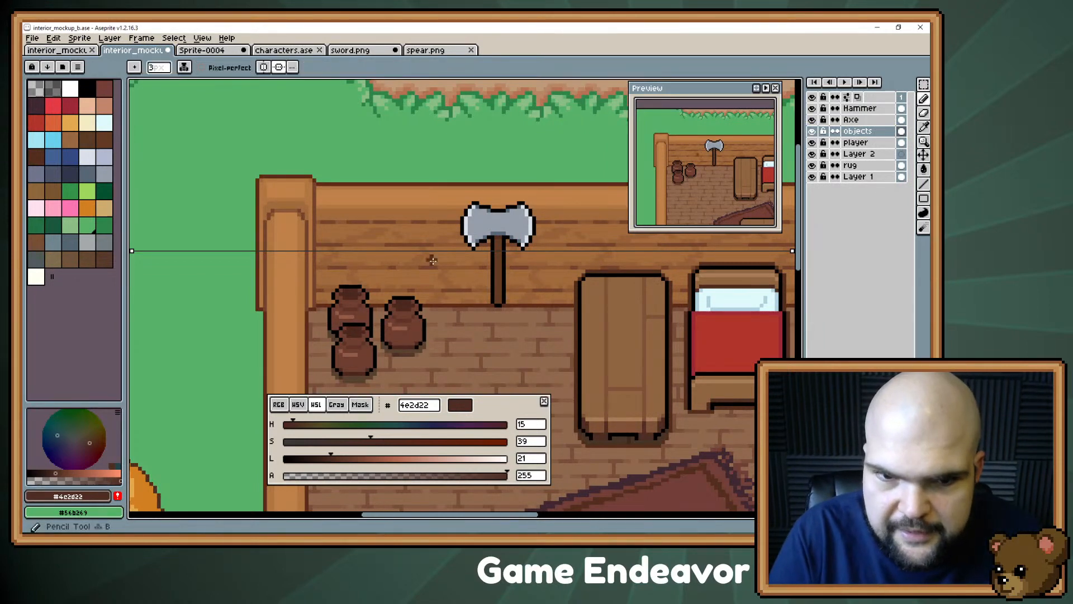
{"action": "left_click_drag", "start_coordinate": [672, 302], "coordinate": [336, 221]}
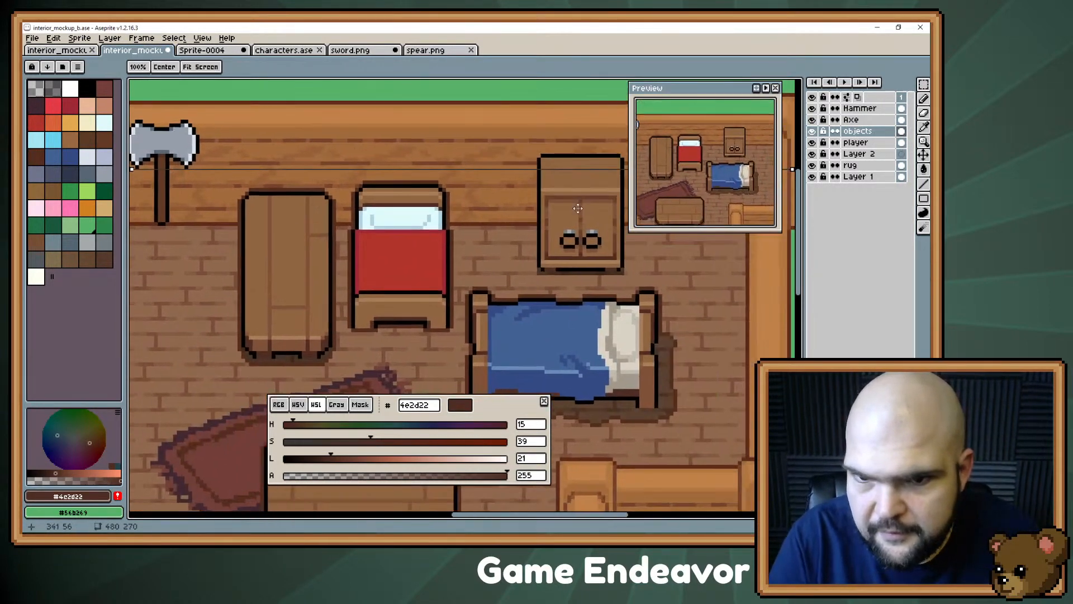
{"action": "left_click", "coordinate": [576, 225]}
{"action": "key", "text": "space"}
{"action": "left_click_drag", "start_coordinate": [173, 183], "coordinate": [441, 236]}
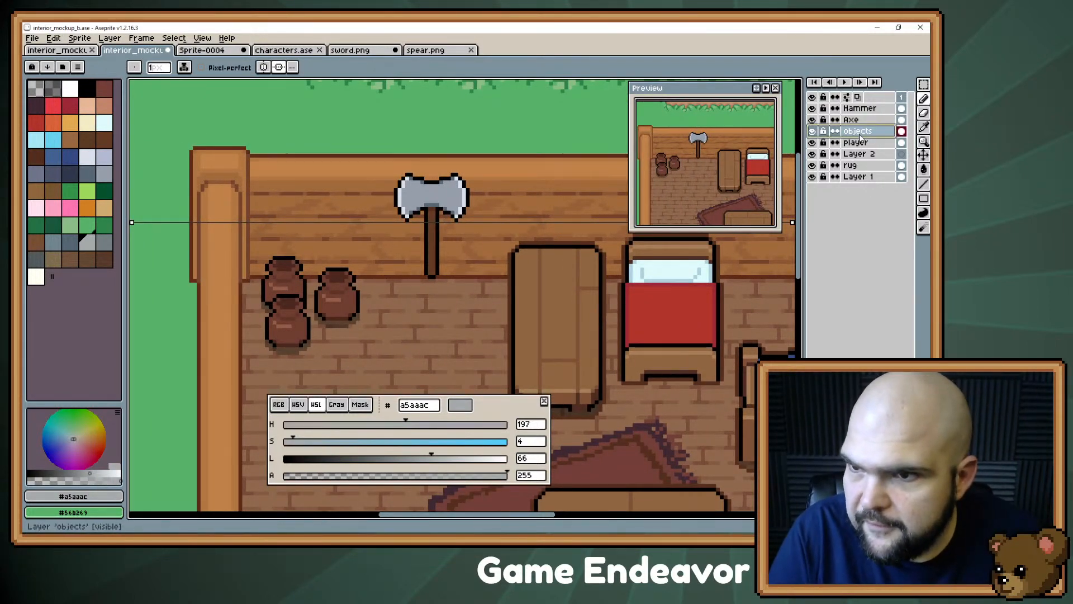
- Move the objects layer above the Axe layer and draw light grey hook pixels under the axe head on both sides of the handle
{"action": "left_click_drag", "start_coordinate": [860, 137], "coordinate": [858, 117]}
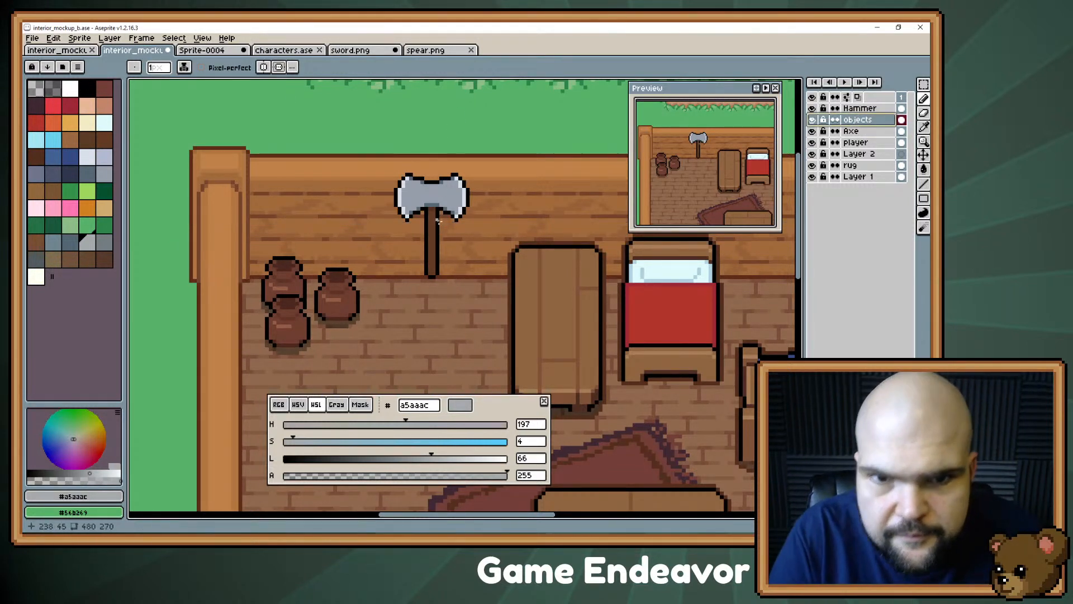
{"action": "left_click_drag", "start_coordinate": [441, 210], "coordinate": [438, 212]}
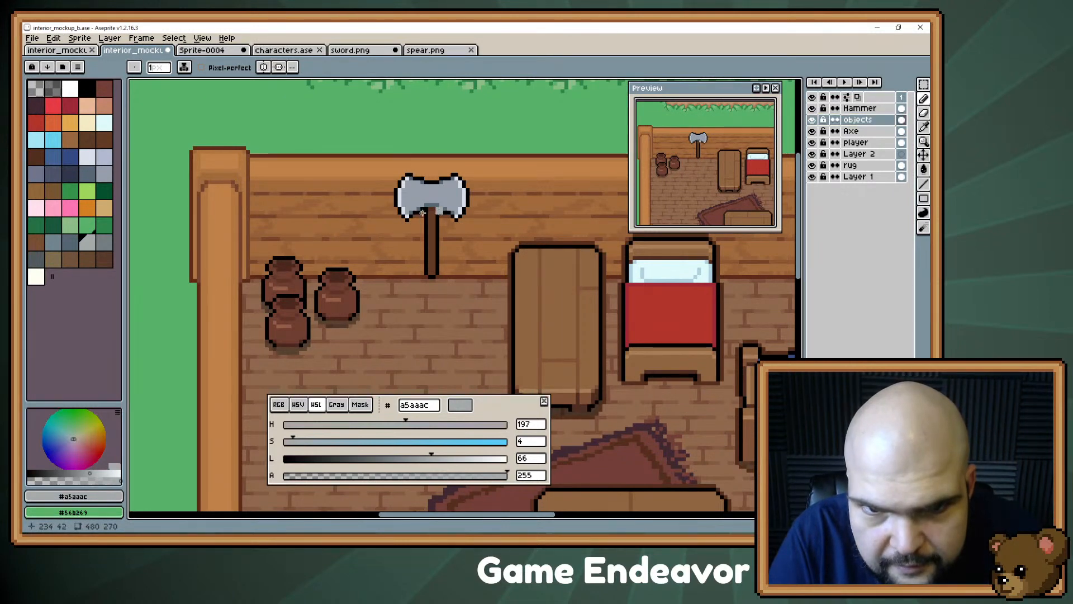
{"action": "key", "text": "e"}
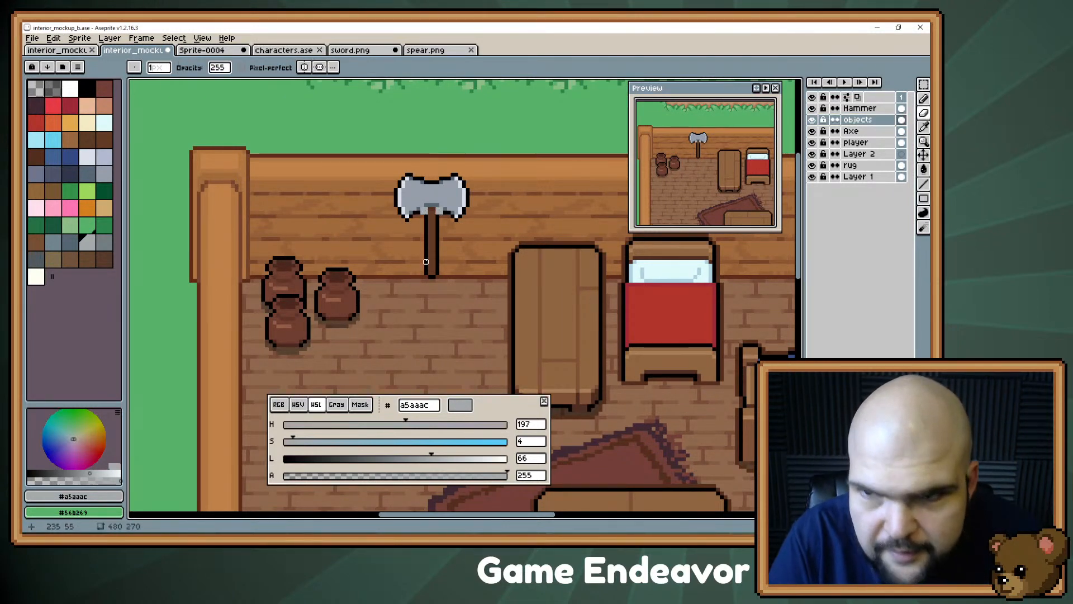
{"action": "scroll", "coordinate": [425, 262], "scroll_direction": "up", "scroll_amount": 4}
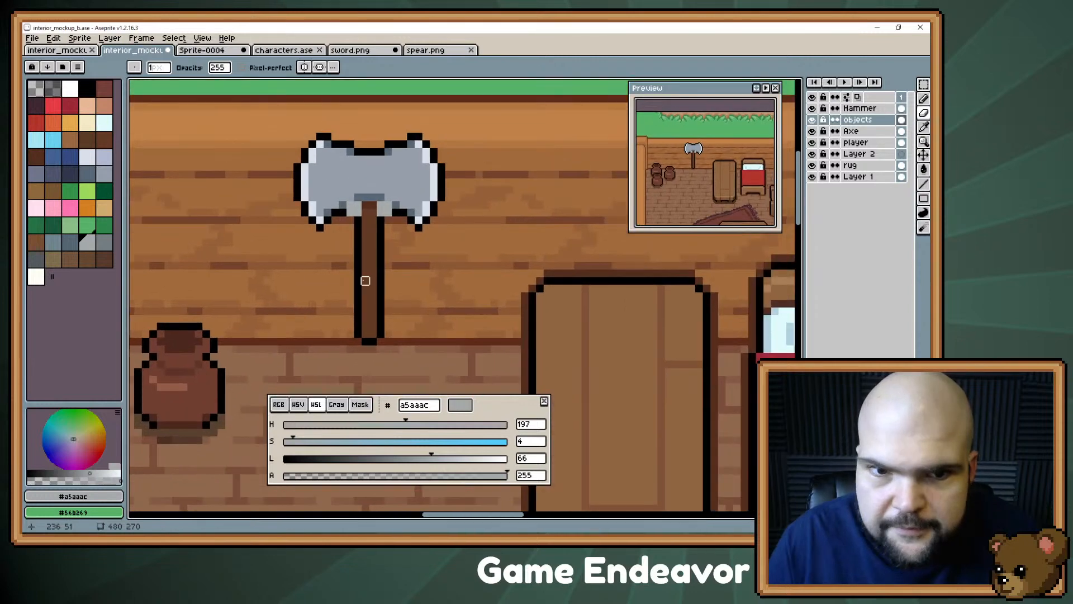
- Try shading the axe's hooks with the darker grey #737d82 sampled from the cupboard's door handles
{"action": "key", "text": "b"}
{"action": "left_click", "coordinate": [348, 218], "text": "alt"}
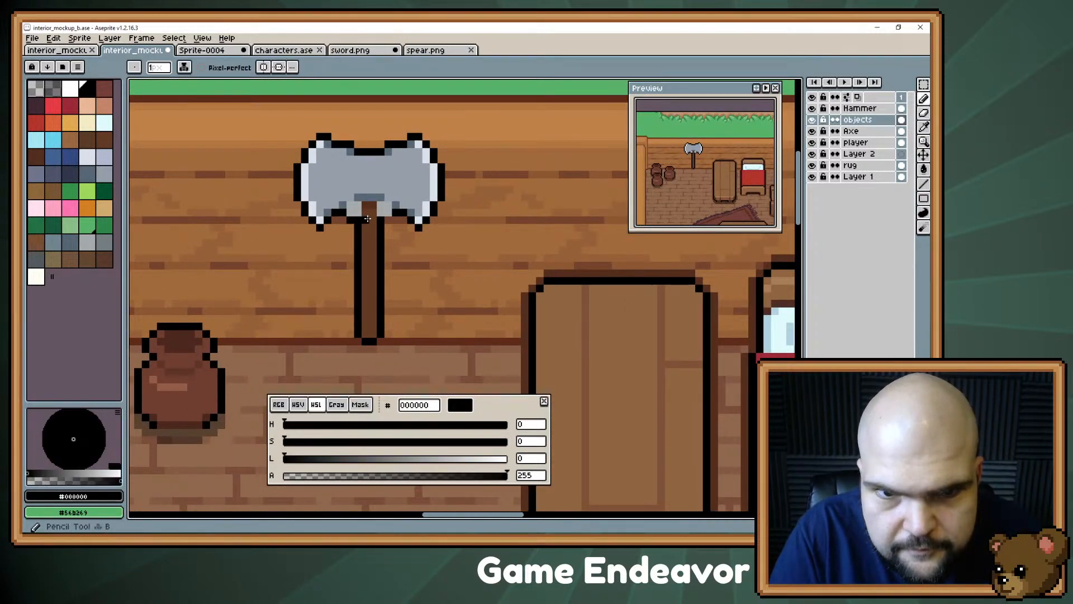
{"action": "scroll", "coordinate": [425, 242], "scroll_direction": "right", "scroll_amount": 10}
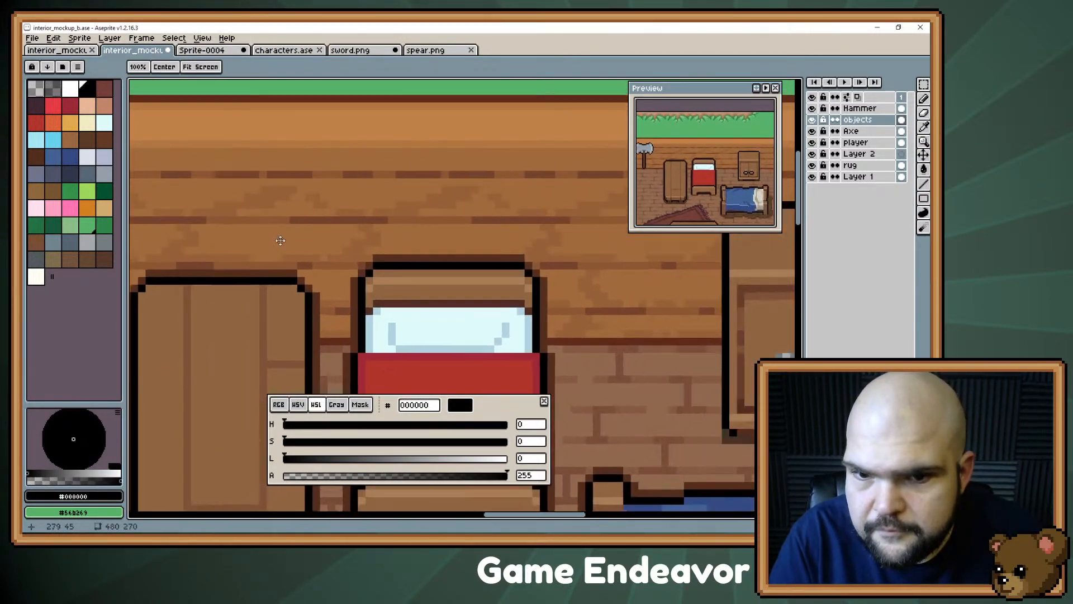
{"action": "left_click", "coordinate": [541, 385], "text": "alt"}
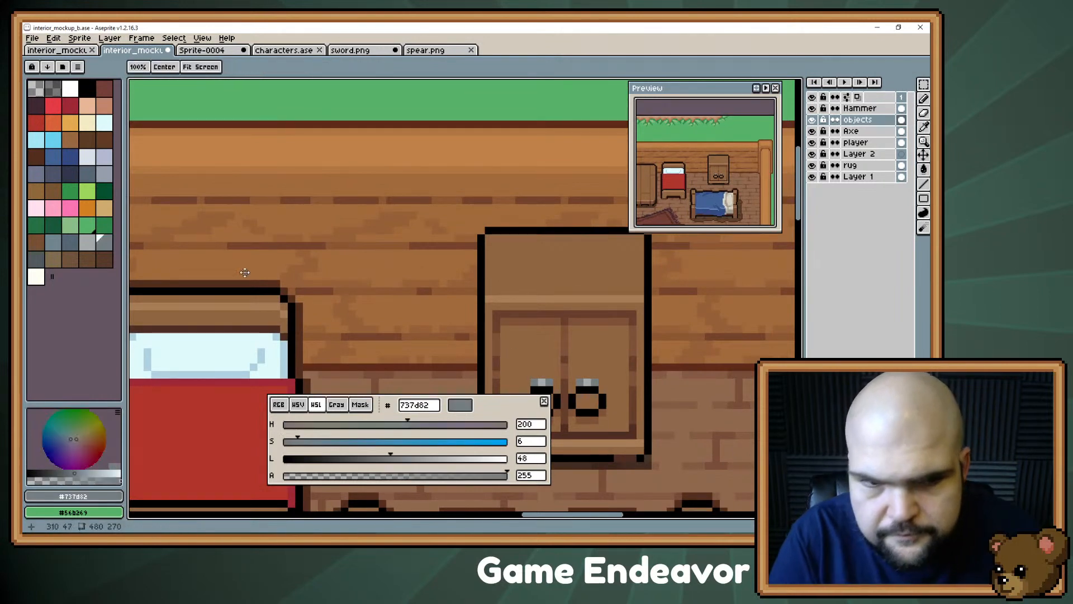
{"action": "scroll", "coordinate": [497, 267], "scroll_direction": "left", "scroll_amount": 10}
{"action": "scroll", "coordinate": [497, 267], "scroll_direction": "left", "scroll_amount": 1}
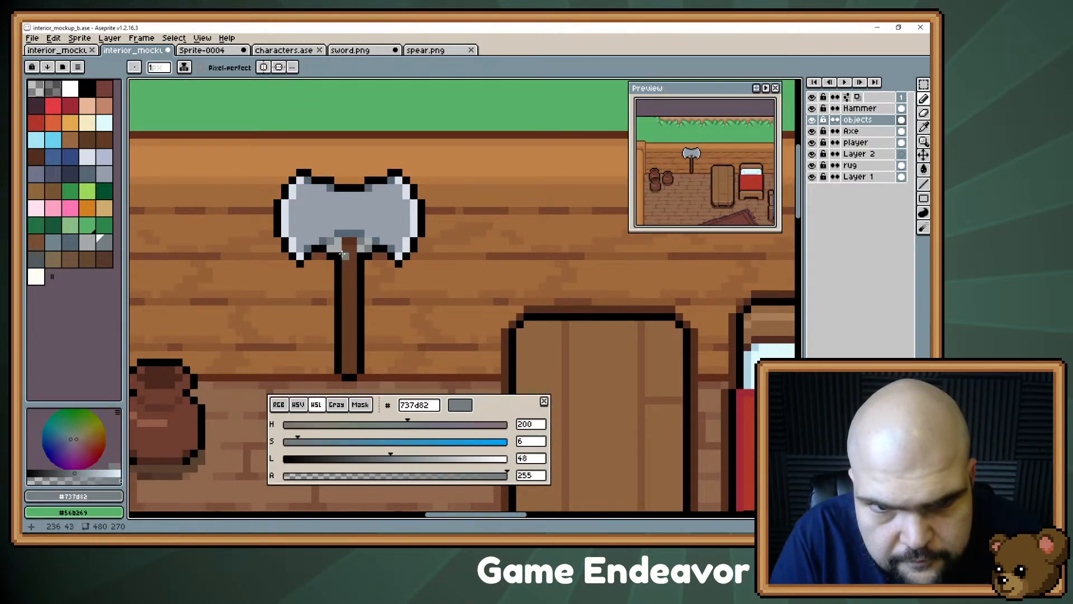
- Undo the last pencil stroke on the hooks and sample the blade's shadow grey #566776 from the axe head
{"action": "key", "text": "v"}
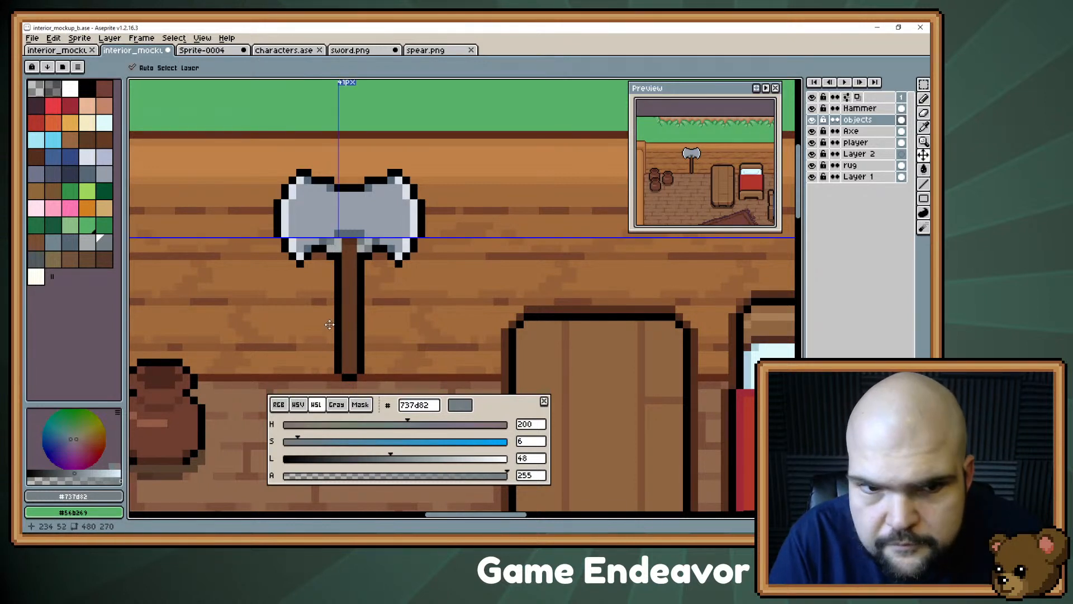
{"action": "key", "text": "ctrl+z"}
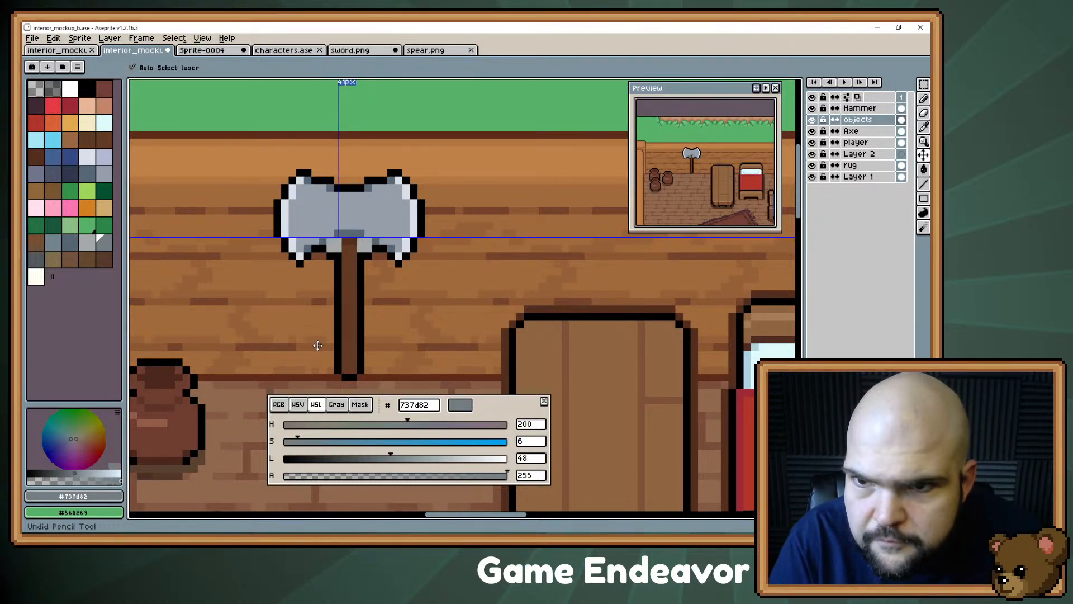
{"action": "key", "text": "b"}
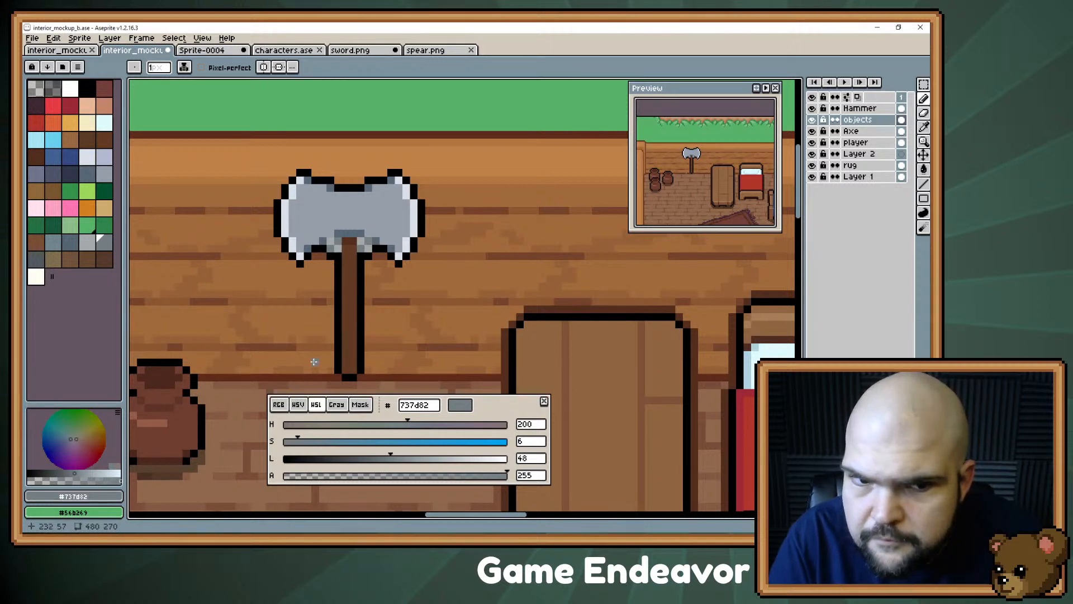
{"action": "left_click", "coordinate": [330, 234], "text": "alt"}
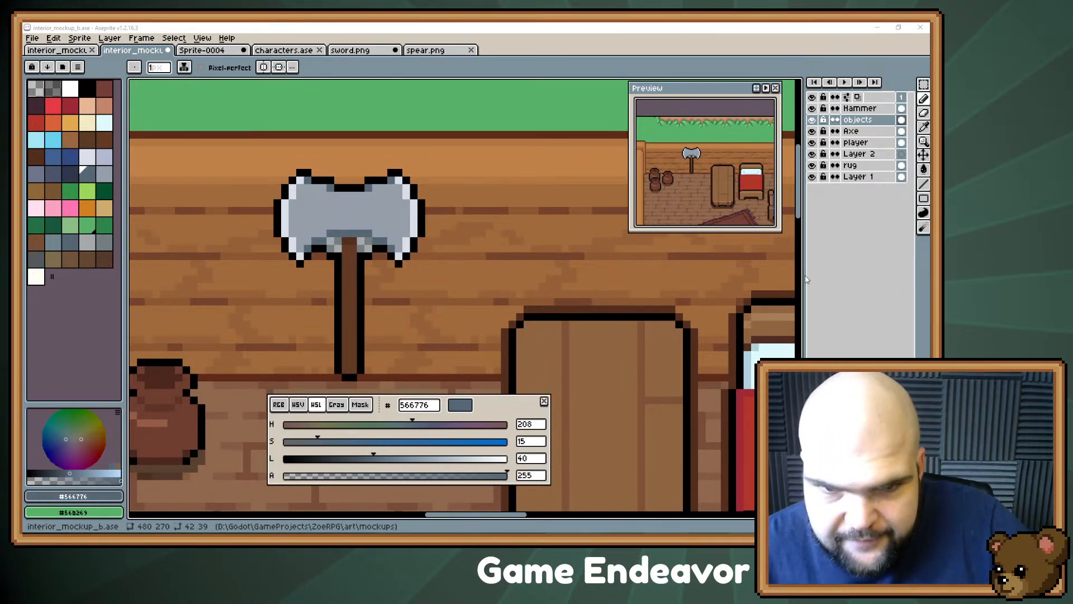
- Compare the hammer lying on the grass with the axe hanging on the wall, checking the objects and Axe layers
{"action": "scroll", "coordinate": [346, 246], "scroll_direction": "down", "scroll_amount": 1}
{"action": "left_click_drag", "start_coordinate": [317, 267], "coordinate": [489, 254]}
{"action": "scroll", "coordinate": [486, 252], "scroll_direction": "down", "scroll_amount": 1}
{"action": "left_click_drag", "start_coordinate": [425, 247], "coordinate": [664, 246]}
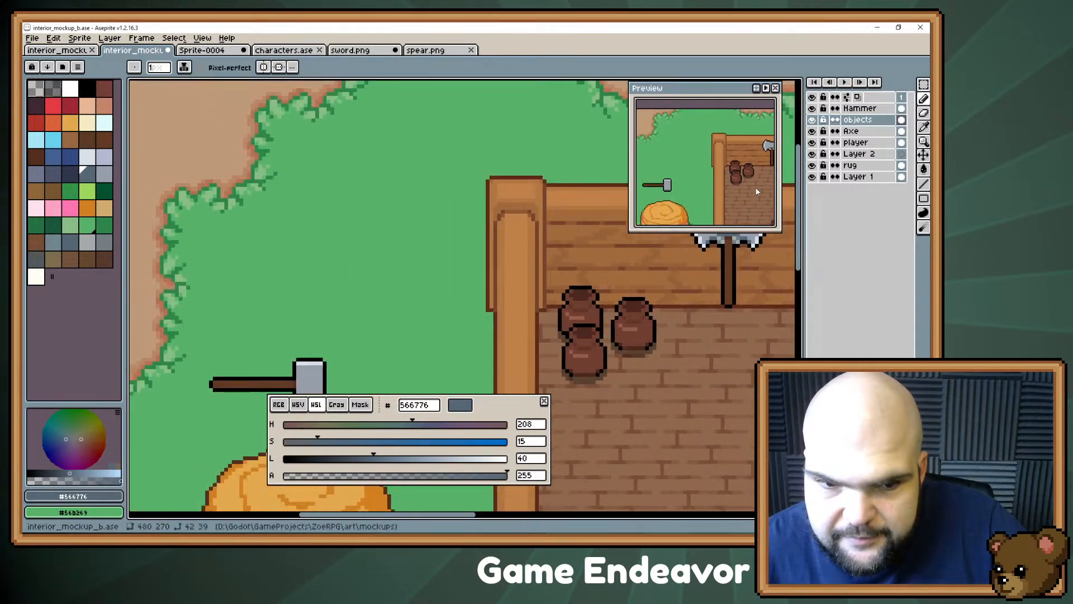
{"action": "left_click_drag", "start_coordinate": [242, 231], "coordinate": [252, 178]}
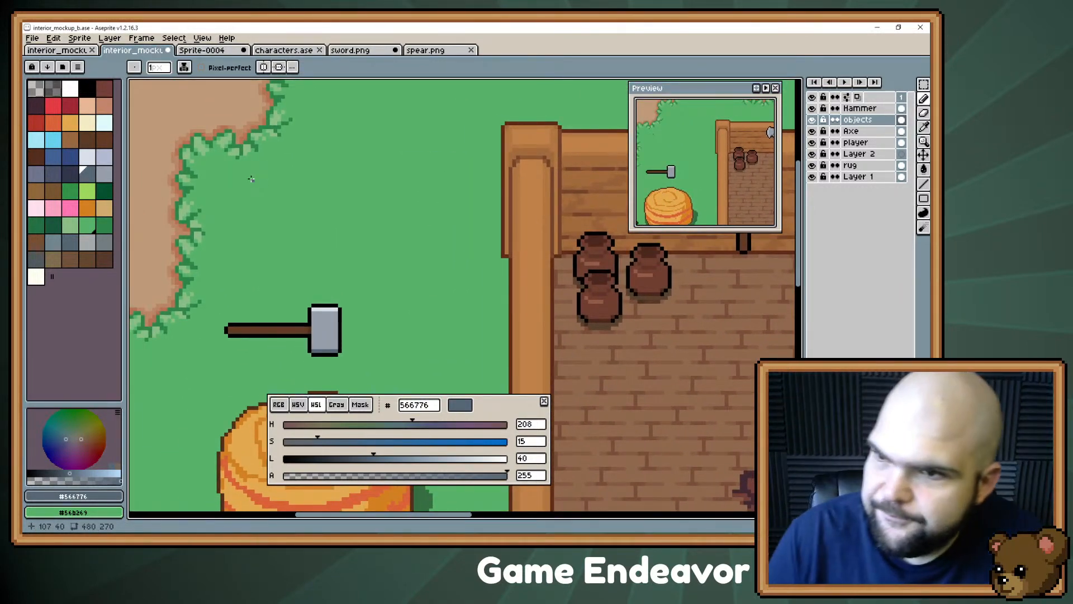
{"action": "left_click_drag", "start_coordinate": [752, 278], "coordinate": [375, 282]}
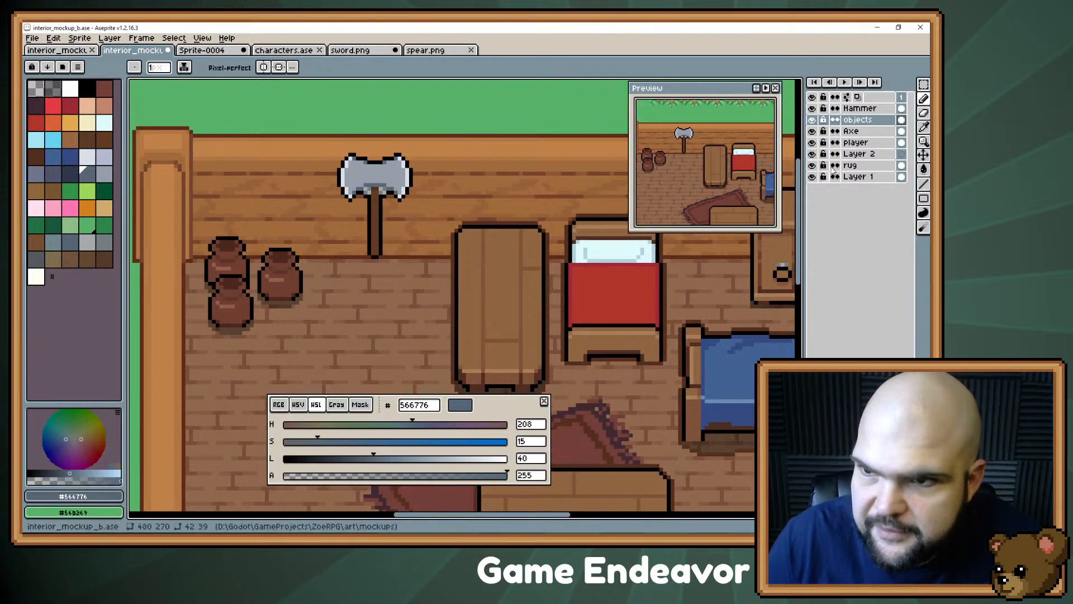
{"action": "left_click", "coordinate": [811, 120]}
{"action": "left_click", "coordinate": [811, 120]}
{"action": "left_click", "coordinate": [850, 119]}
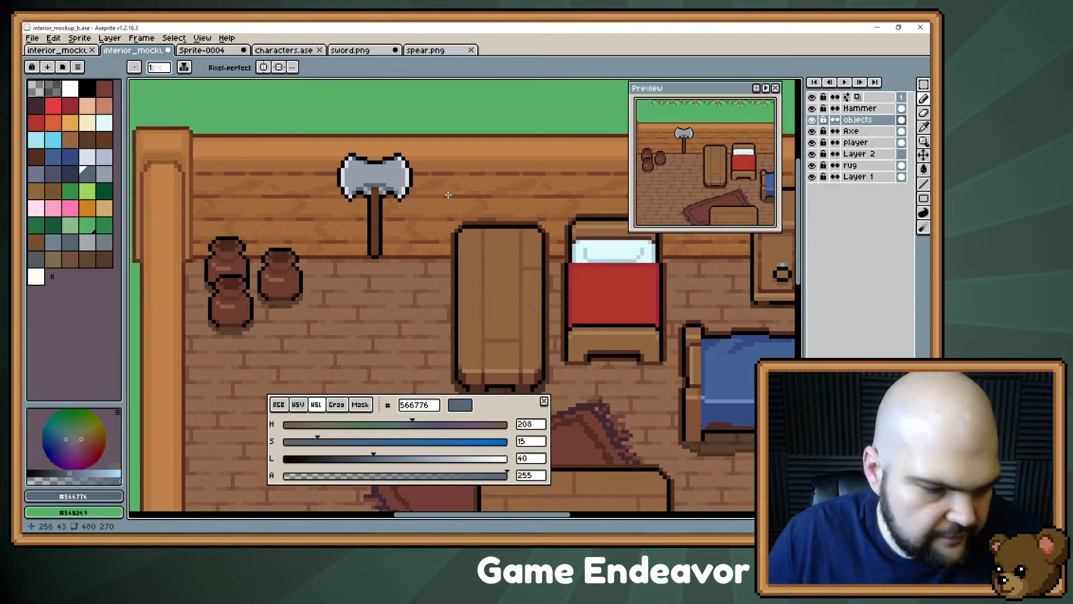
{"action": "key", "text": "v"}
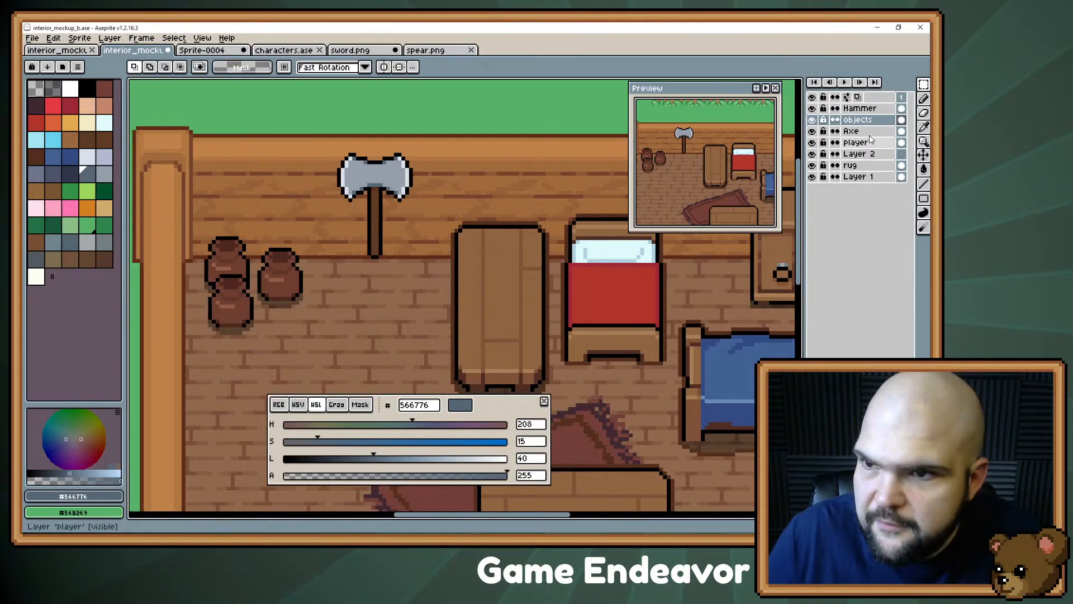
{"action": "left_click", "coordinate": [852, 131]}
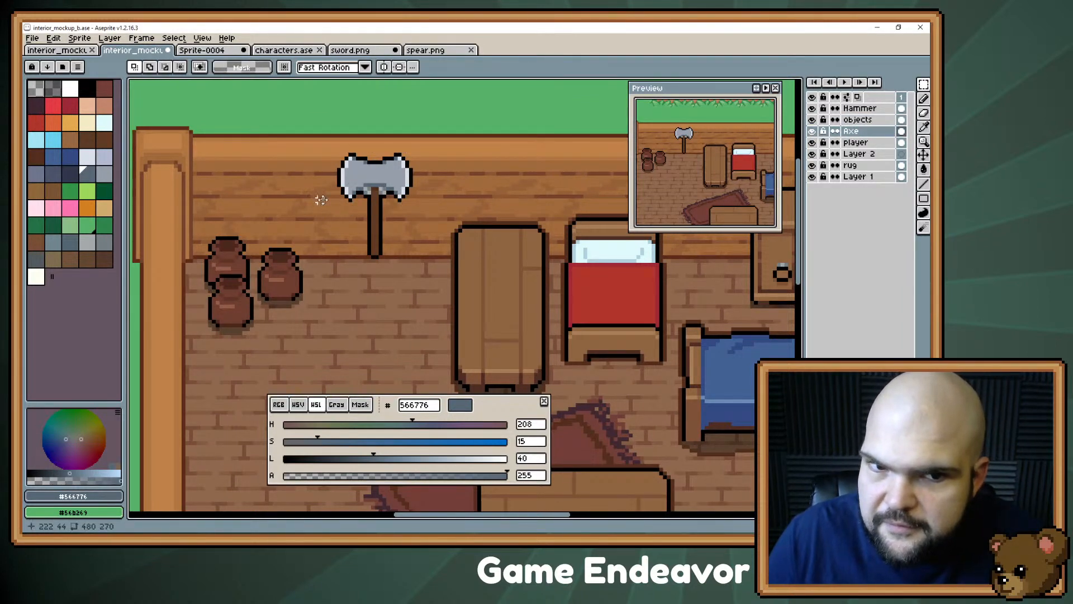
{"action": "left_click_drag", "start_coordinate": [320, 200], "coordinate": [534, 209]}
{"action": "scroll", "coordinate": [533, 209], "scroll_direction": "up", "scroll_amount": 1}
{"action": "scroll", "coordinate": [533, 210], "scroll_direction": "up", "scroll_amount": 2}
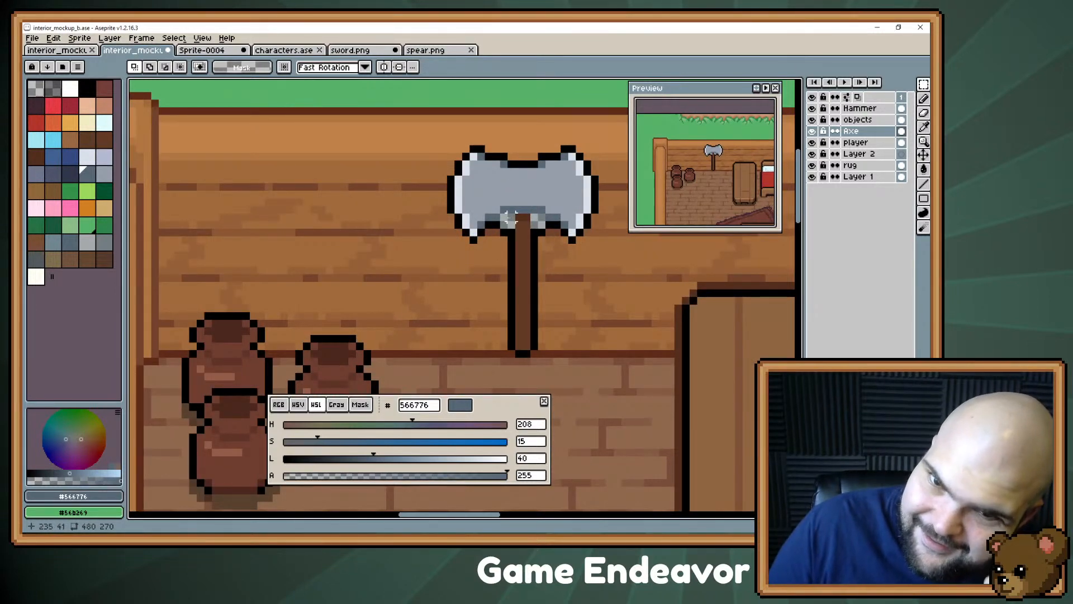
- Move the hammer on its own layer from the grass onto the cabin's back wall, between the corner post and the axe
{"action": "scroll", "coordinate": [510, 217], "scroll_direction": "down", "scroll_amount": 1}
{"action": "left_click_drag", "start_coordinate": [229, 277], "coordinate": [586, 233]}
{"action": "scroll", "coordinate": [478, 238], "scroll_direction": "down", "scroll_amount": 1}
{"action": "left_click_drag", "start_coordinate": [209, 257], "coordinate": [362, 156]}
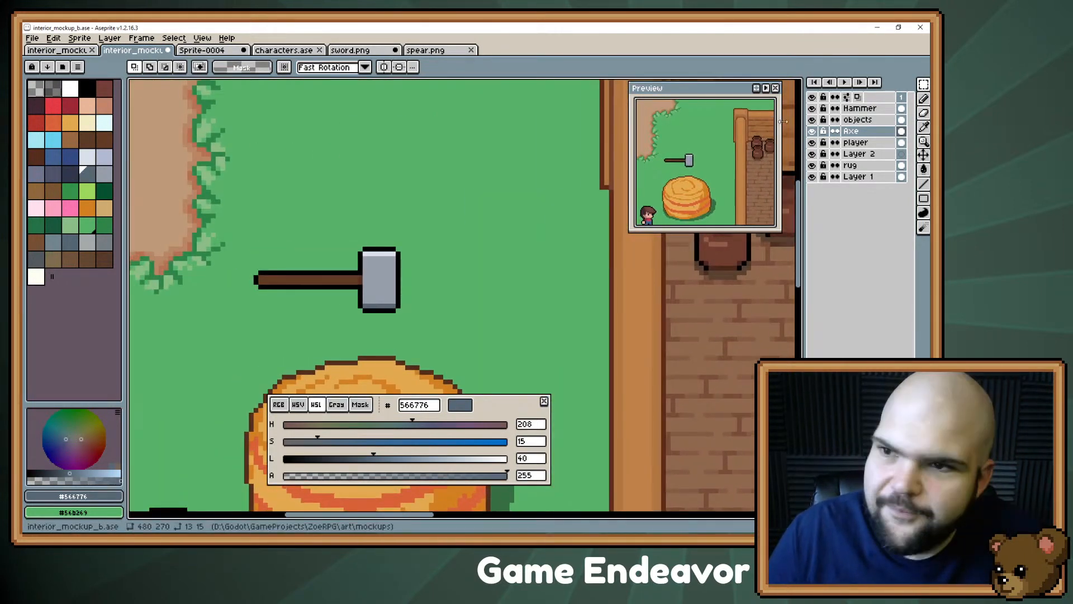
{"action": "left_click", "coordinate": [849, 110]}
{"action": "key", "text": "v"}
{"action": "left_click_drag", "start_coordinate": [270, 228], "coordinate": [441, 207]}
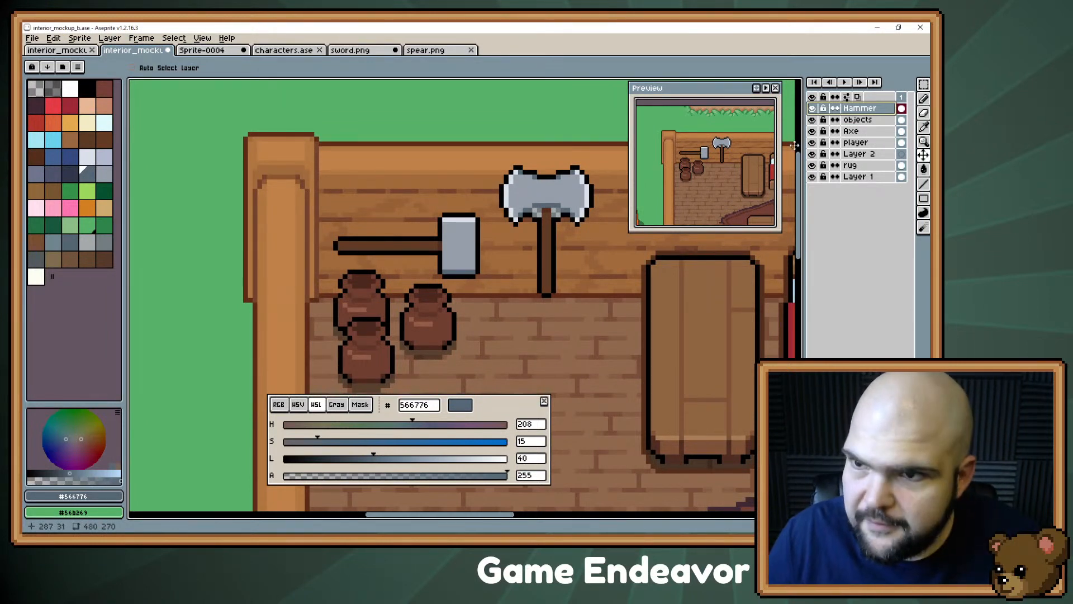
{"action": "key", "text": "ctrl"}
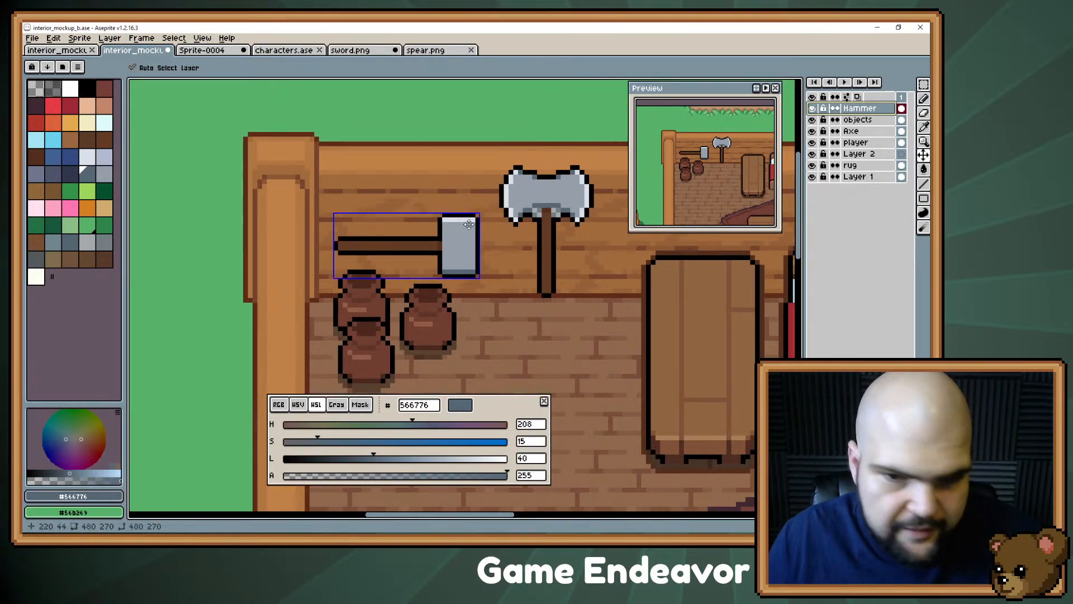
- Select the area around the hammer and rotate it 90° so its head points up beside the axe
{"action": "key", "text": "m"}
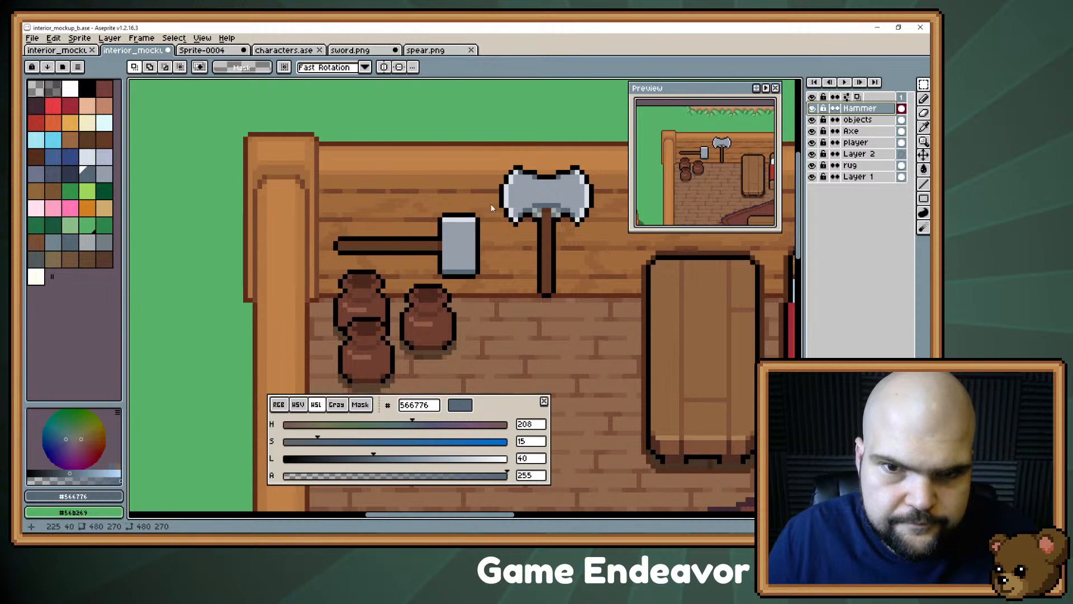
{"action": "key", "text": "ctrl+z"}
{"action": "key", "text": "ctrl+y"}
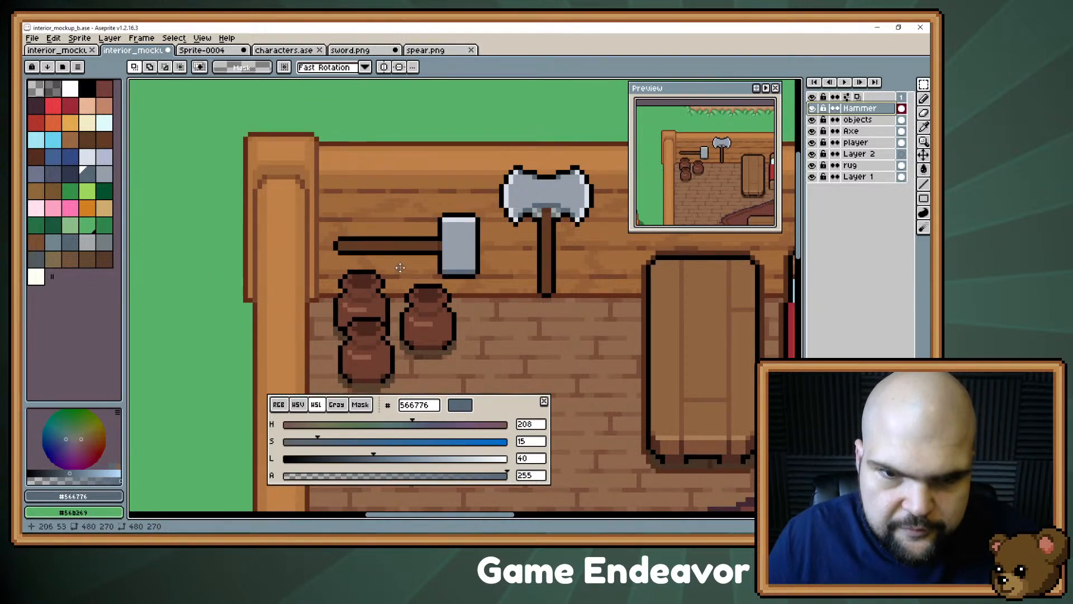
{"action": "scroll", "coordinate": [513, 228], "scroll_direction": "down", "scroll_amount": 2}
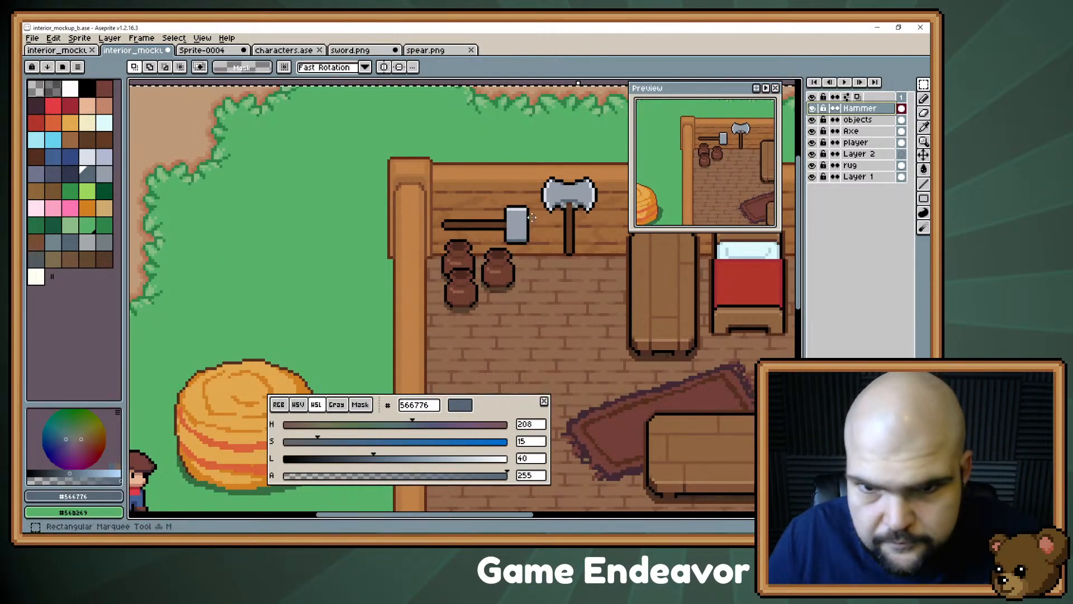
{"action": "key", "text": "ctrl+d"}
{"action": "left_click_drag", "start_coordinate": [533, 197], "coordinate": [414, 252]}
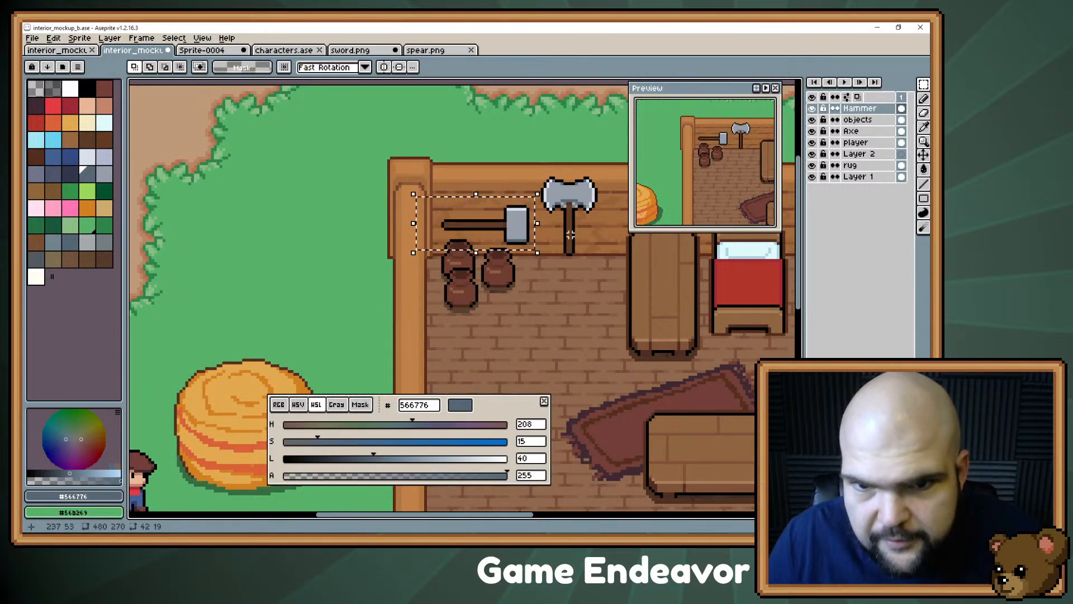
{"action": "left_click_drag", "start_coordinate": [545, 186], "coordinate": [431, 127]}
{"action": "left_click_drag", "start_coordinate": [462, 185], "coordinate": [350, 230]}
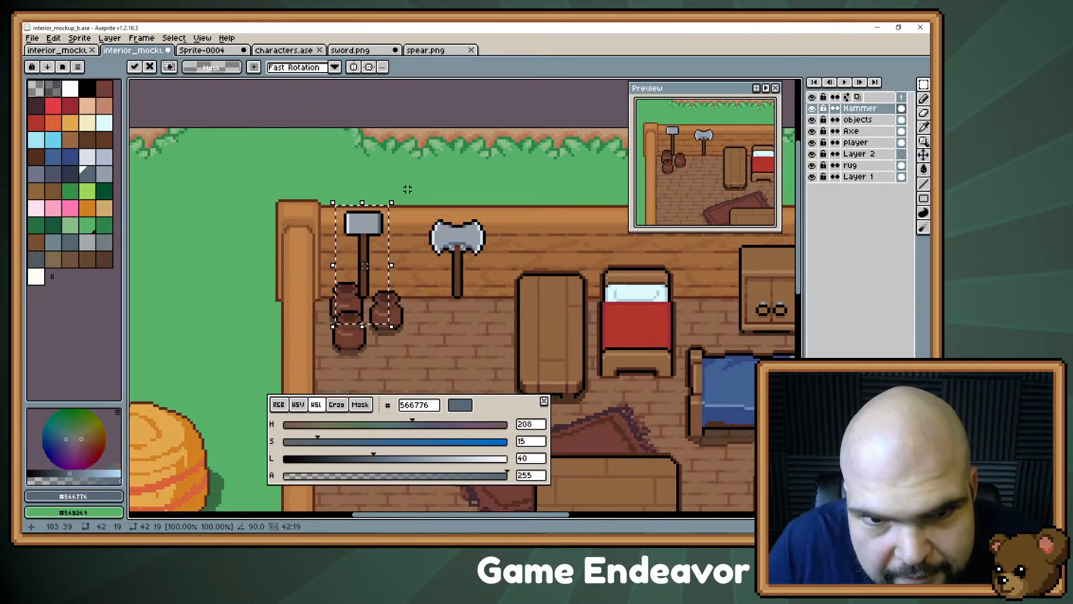
- Tilt the hammer to about 108°, shift it against the corner post over the clay jars, and deselect it
{"action": "left_click_drag", "start_coordinate": [402, 190], "coordinate": [374, 186]}
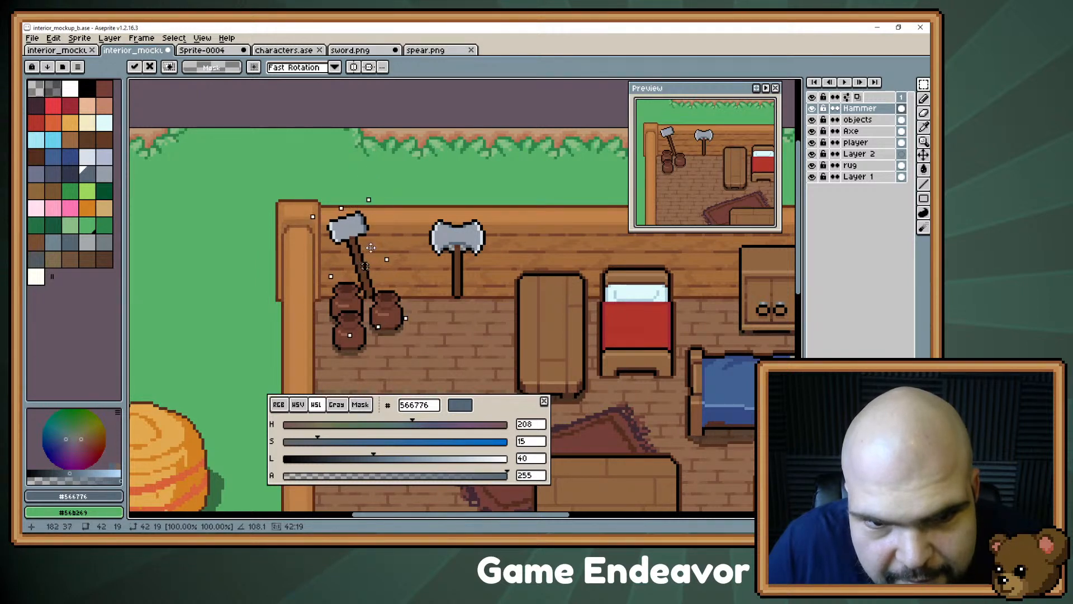
{"action": "left_click_drag", "start_coordinate": [370, 247], "coordinate": [357, 259]}
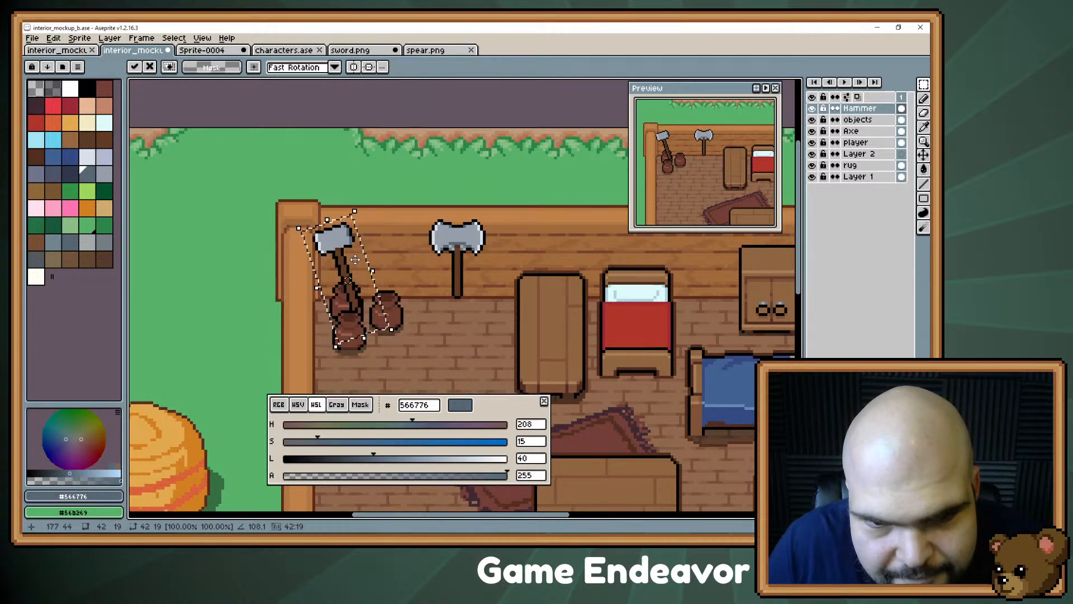
{"action": "key", "text": "Return"}
{"action": "scroll", "coordinate": [249, 254], "scroll_direction": "up", "scroll_amount": 2}
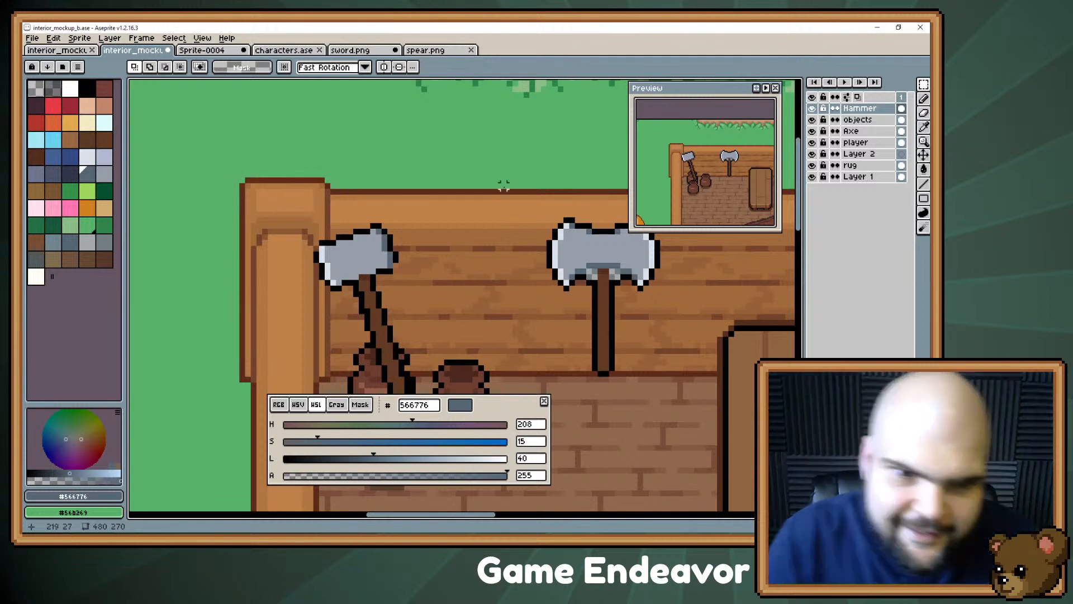
{"action": "key", "text": "ctrl+z"}
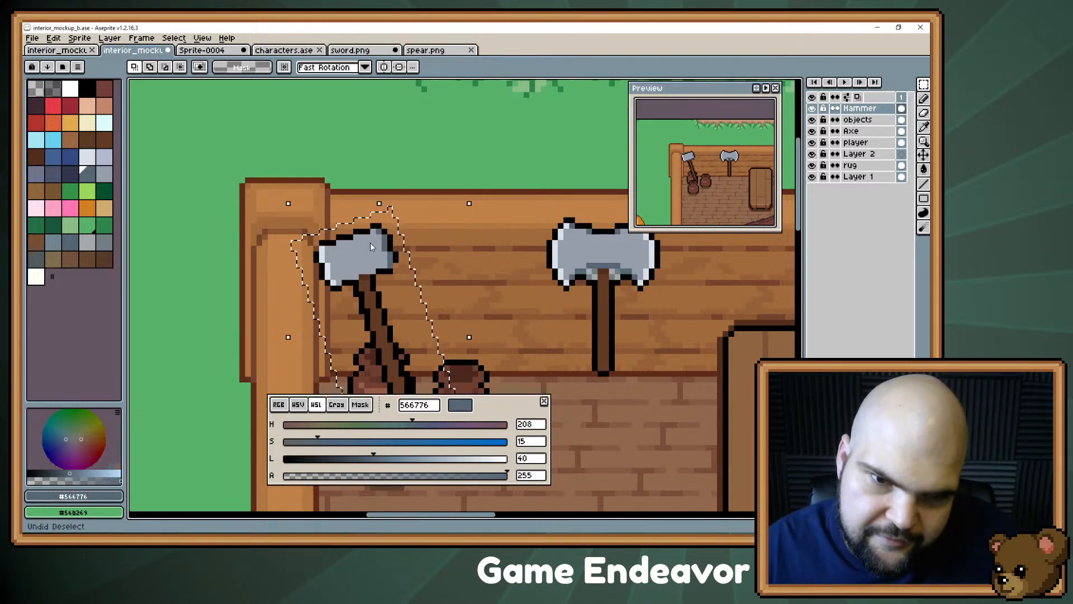
{"action": "key", "text": "ctrl+d"}
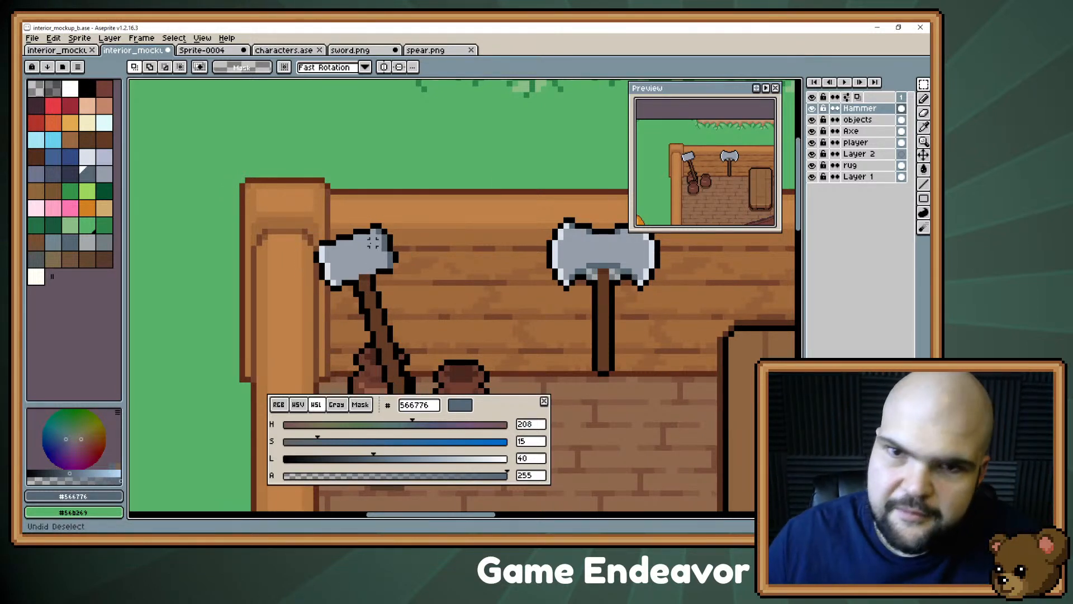
- Check the original axe and hammer in Sprite-0004, passing through characters.ase, and return to the interior mockup
{"action": "left_click", "coordinate": [291, 51]}
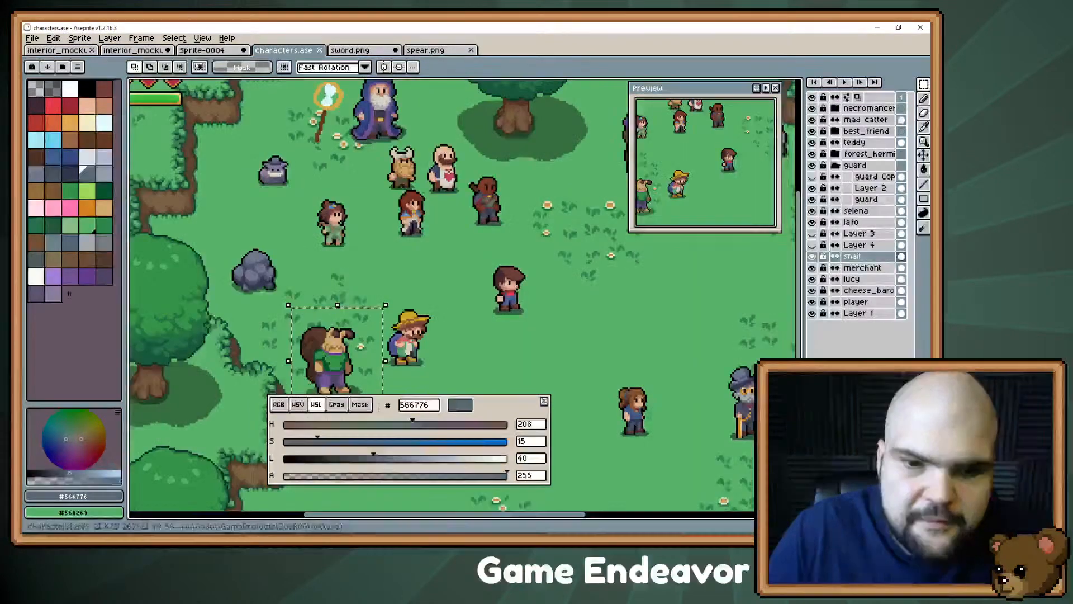
{"action": "left_click", "coordinate": [229, 50]}
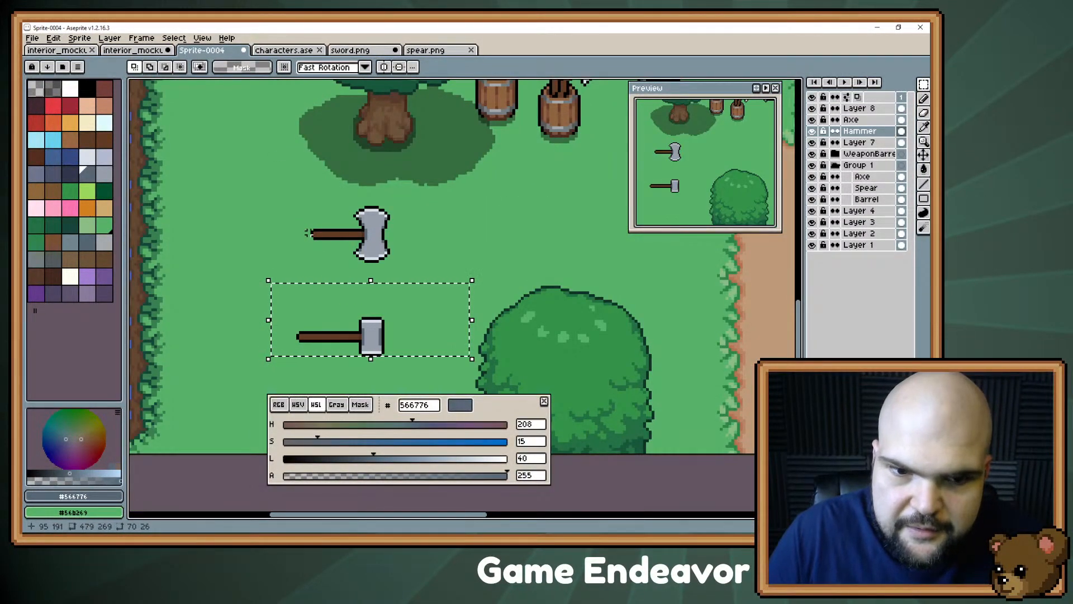
{"action": "key", "text": "ctrl+shift+Tab"}
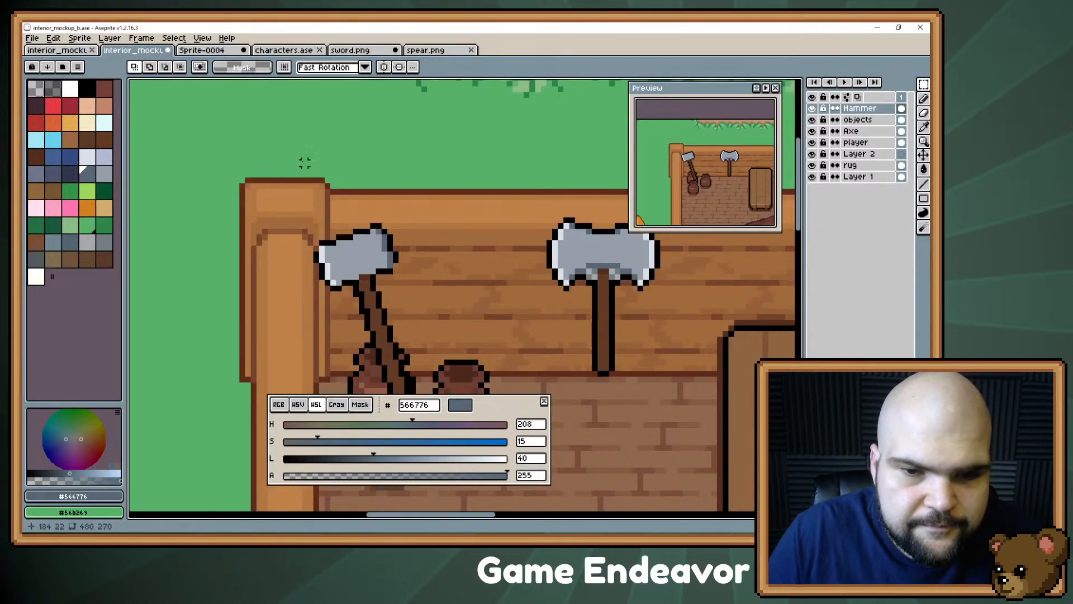
- Paste a copy of the hammer onto a new layer, rotate it 45°, place it beside the axe on the back wall, and deselect it
{"action": "key", "text": "ctrl+v"}
{"action": "key", "text": "ctrl+z"}
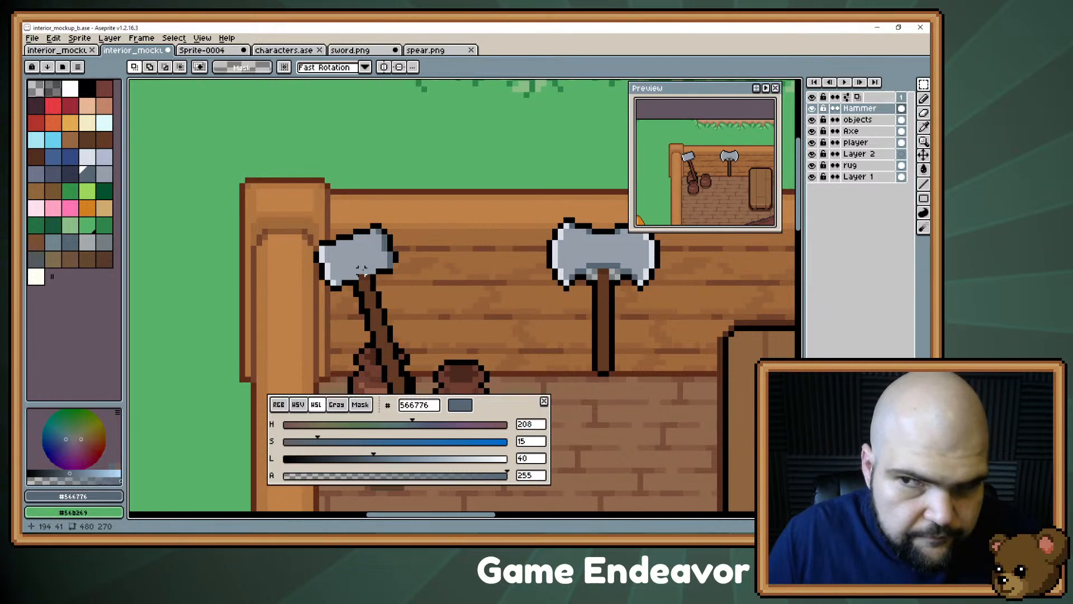
{"action": "key", "text": "ctrl+shift+n"}
{"action": "key", "text": "ctrl+v"}
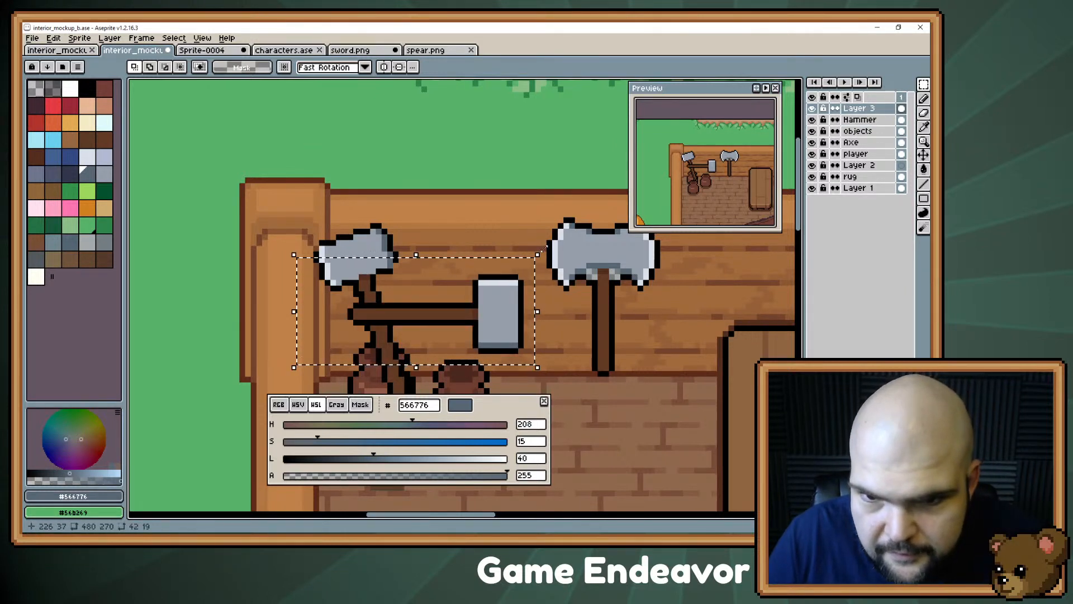
{"action": "left_click_drag", "start_coordinate": [545, 247], "coordinate": [284, 132]}
{"action": "left_click_drag", "start_coordinate": [245, 169], "coordinate": [518, 186]}
{"action": "left_click_drag", "start_coordinate": [519, 186], "coordinate": [364, 212]}
{"action": "left_click_drag", "start_coordinate": [415, 236], "coordinate": [426, 229]}
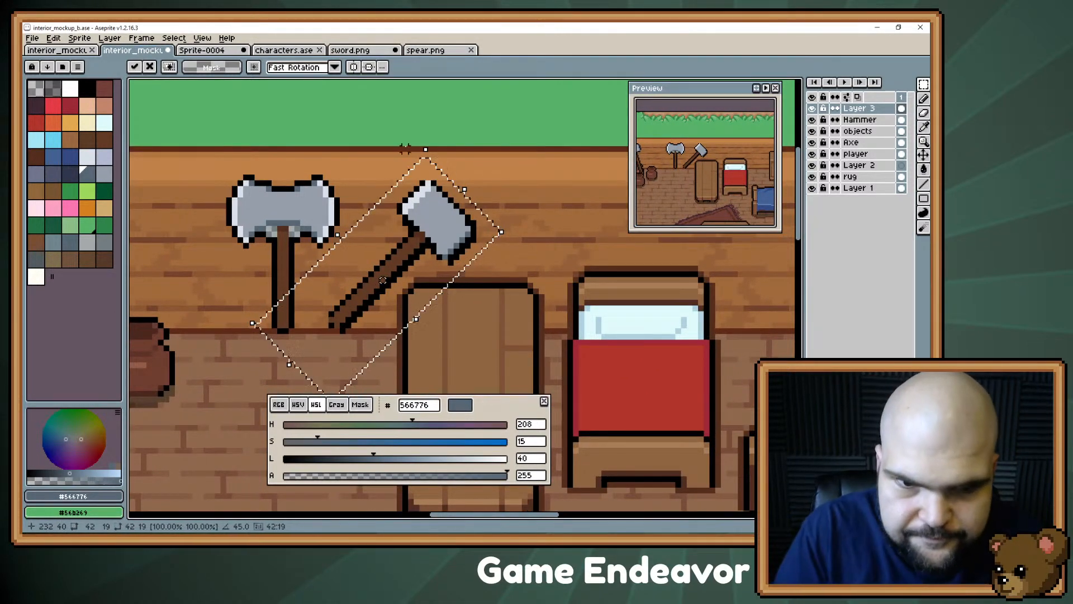
{"action": "key", "text": "ctrl+d"}
- Erase the doubled black outline pixels along the underside of the tilted hammer's handle
{"action": "key", "text": "b"}
{"action": "scroll", "coordinate": [342, 324], "scroll_direction": "up", "scroll_amount": 2}
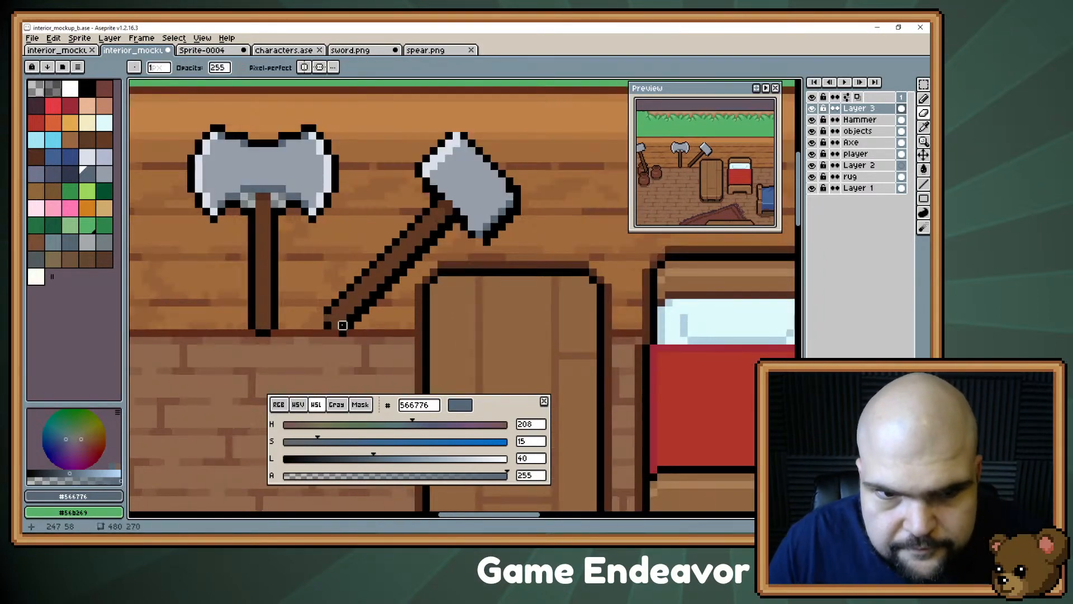
{"action": "key", "text": "e"}
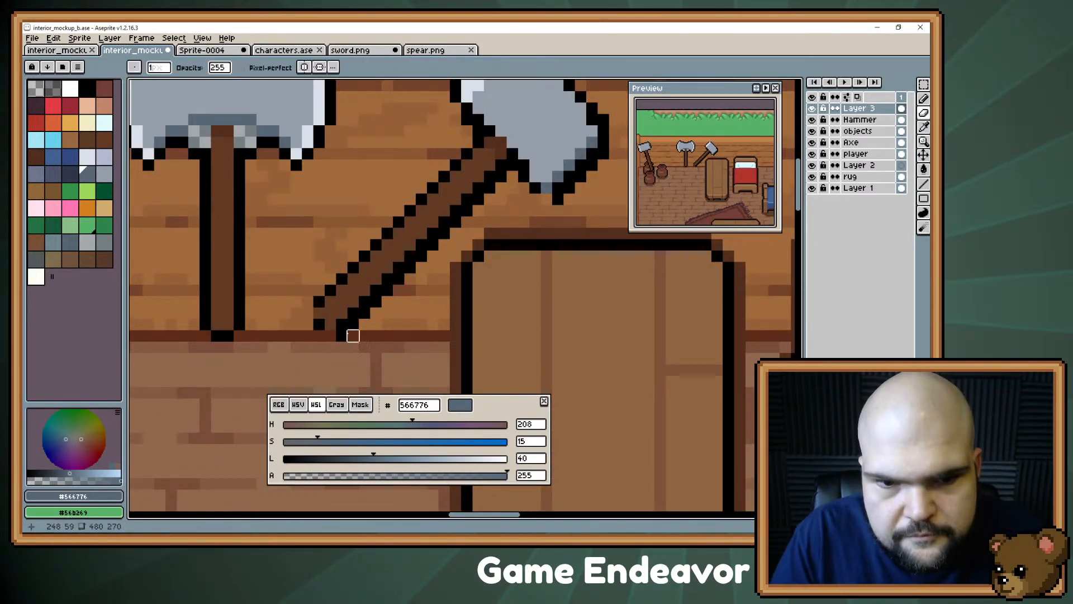
{"action": "left_click_drag", "start_coordinate": [352, 324], "coordinate": [512, 165]}
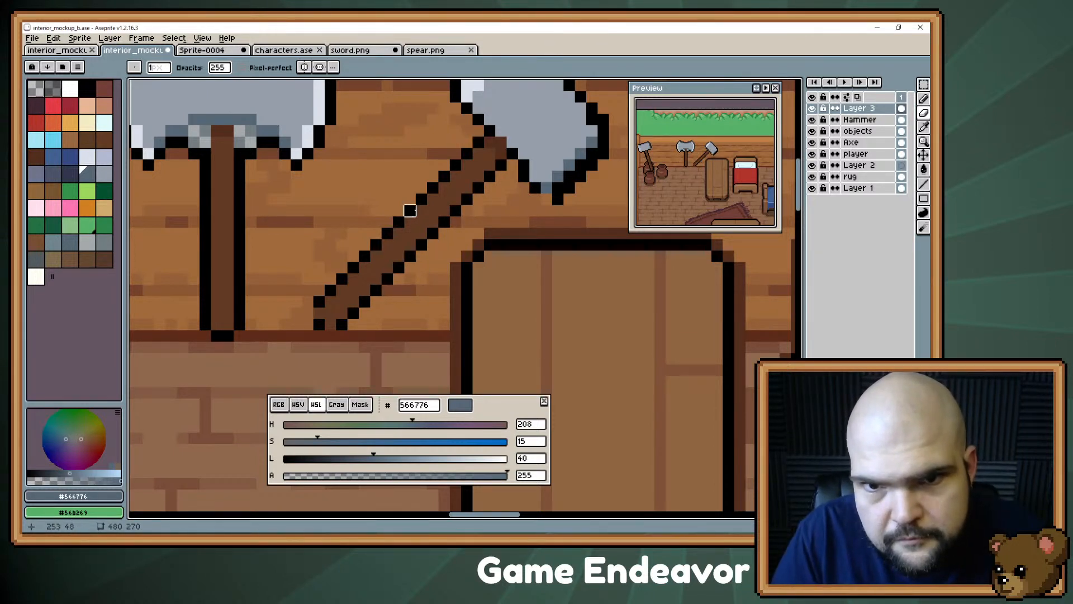
- Clean up the lower edge of the tilted hammer's head by redrawing its black outline, trimming stray corner pixels, and sample the head's grey 959eaa
{"action": "scroll", "coordinate": [398, 278], "scroll_direction": "up", "scroll_amount": 3}
{"action": "key", "text": "b"}
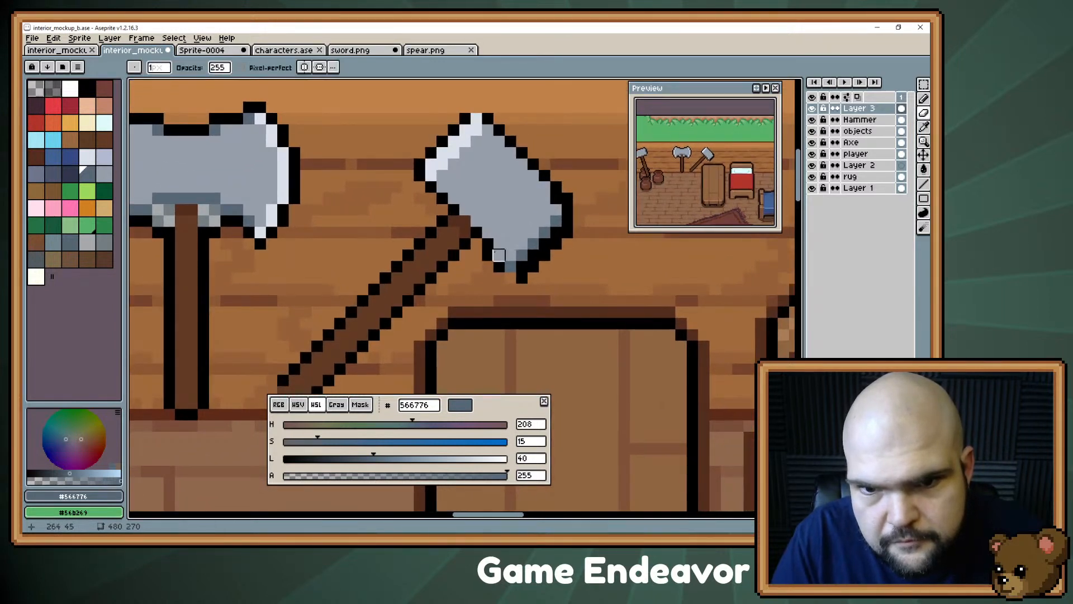
{"action": "key", "text": "alt"}
{"action": "key", "text": "alt"}
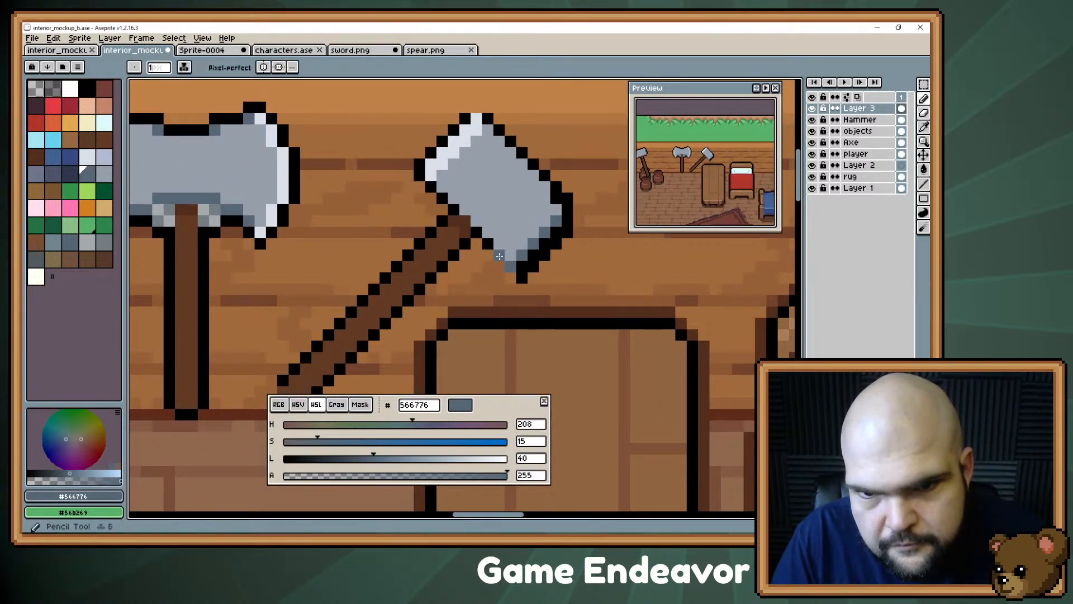
{"action": "left_click", "coordinate": [494, 241], "text": "alt"}
{"action": "left_click_drag", "start_coordinate": [499, 255], "coordinate": [510, 267]}
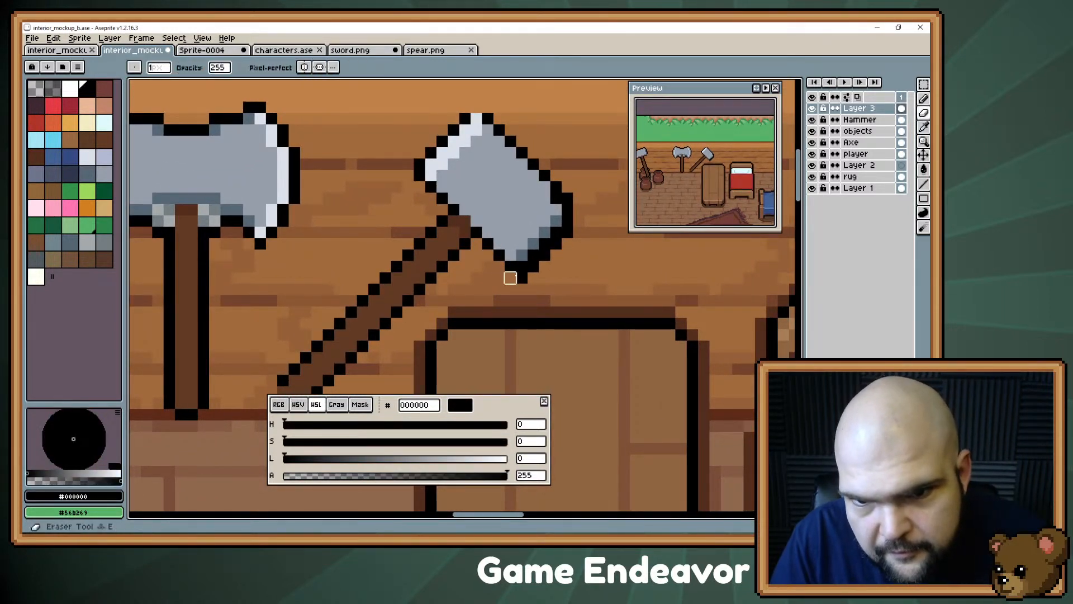
{"action": "left_click", "coordinate": [522, 267]}
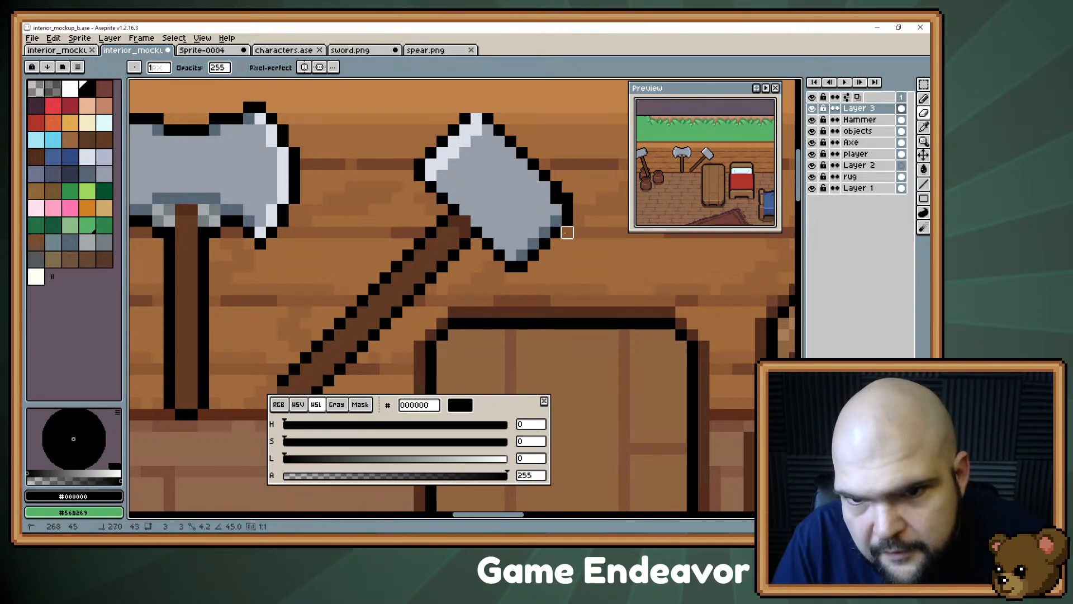
{"action": "left_click", "coordinate": [538, 200], "text": "alt"}
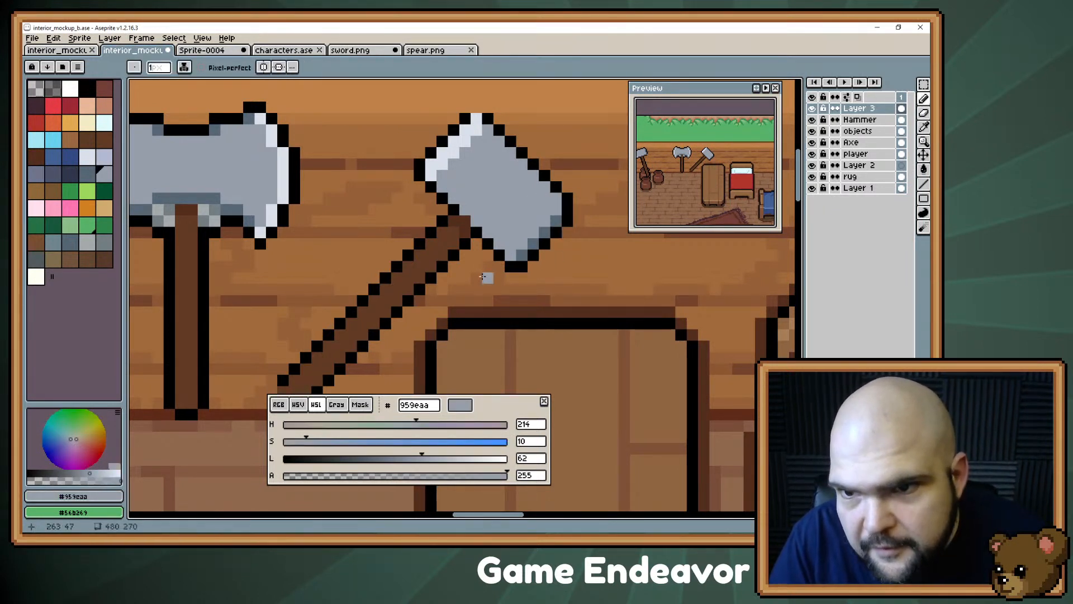
{"action": "left_click_drag", "start_coordinate": [485, 278], "coordinate": [545, 223]}
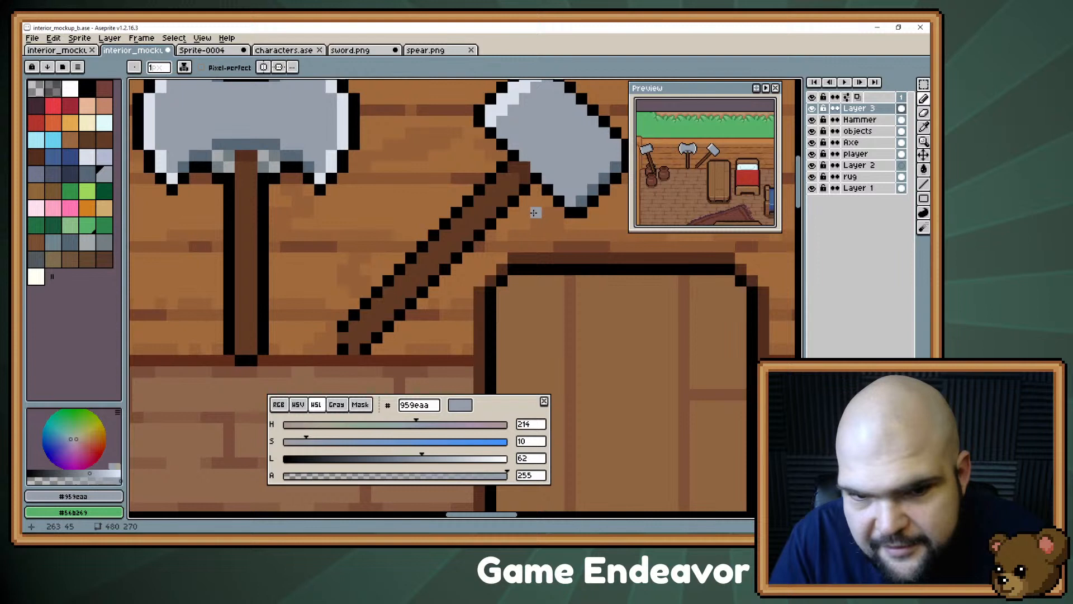
- Fill the lower tip of the hammer's handle with brown and close it with a black outline
{"action": "left_click", "coordinate": [343, 348], "text": "alt"}
{"action": "left_click", "coordinate": [343, 348]}
{"action": "left_click", "coordinate": [364, 347], "text": "alt"}
{"action": "mouse_move", "coordinate": [347, 361]}
{"action": "left_mouse_down"}
{"action": "mouse_move", "coordinate": [331, 361]}
{"action": "mouse_move", "coordinate": [328, 341]}
{"action": "left_mouse_up"}
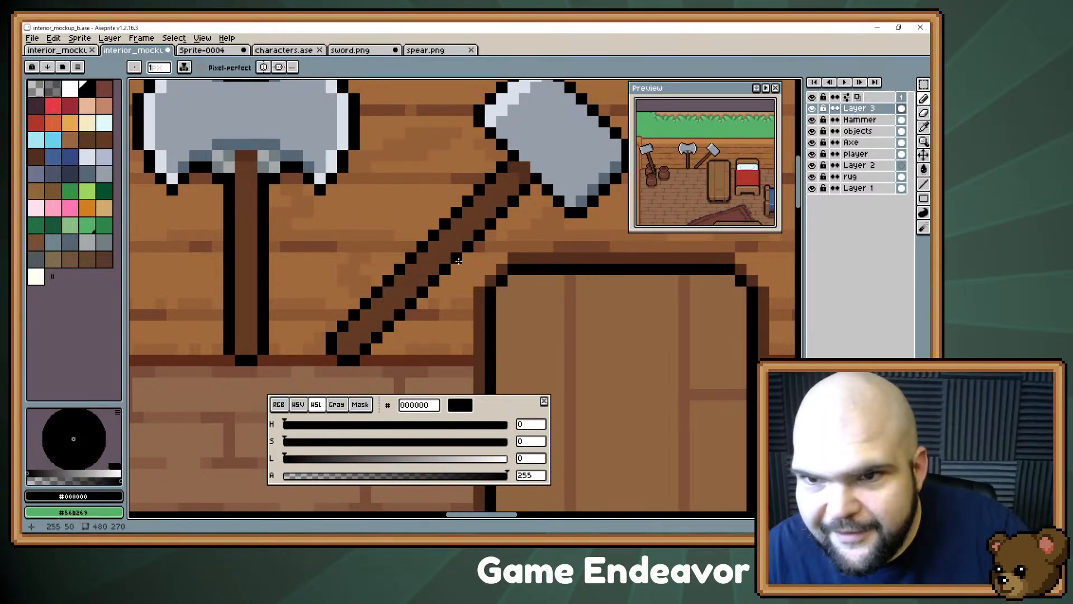
- Widen the black outline at the upper corner of the tilted hammer's head and undo the stray pixel beside the handle
{"action": "left_click_drag", "start_coordinate": [459, 248], "coordinate": [381, 251]}
{"action": "left_click_drag", "start_coordinate": [428, 212], "coordinate": [417, 298]}
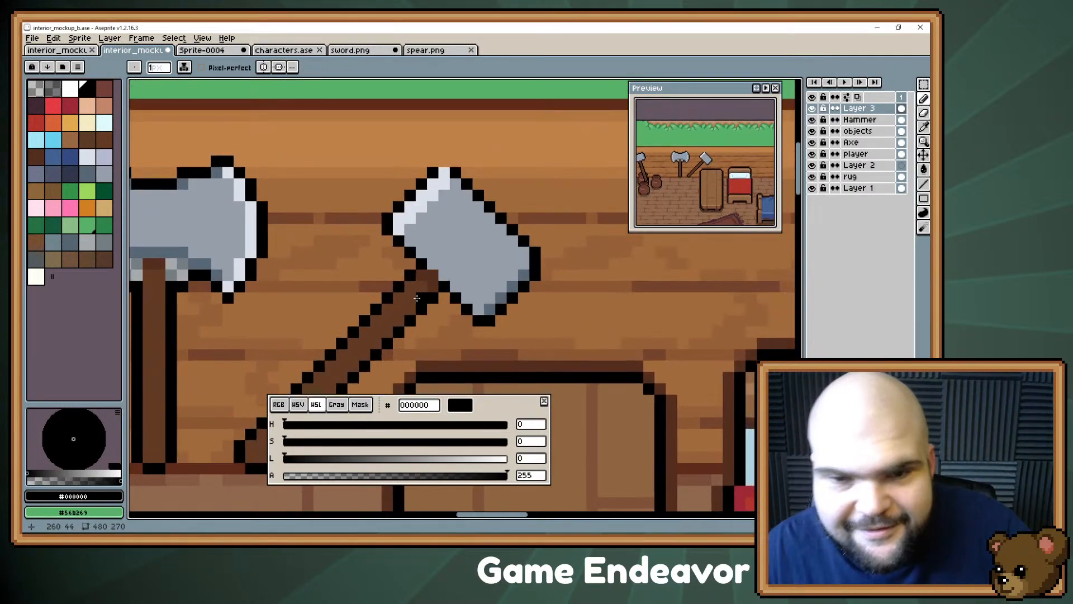
{"action": "left_click", "coordinate": [444, 172]}
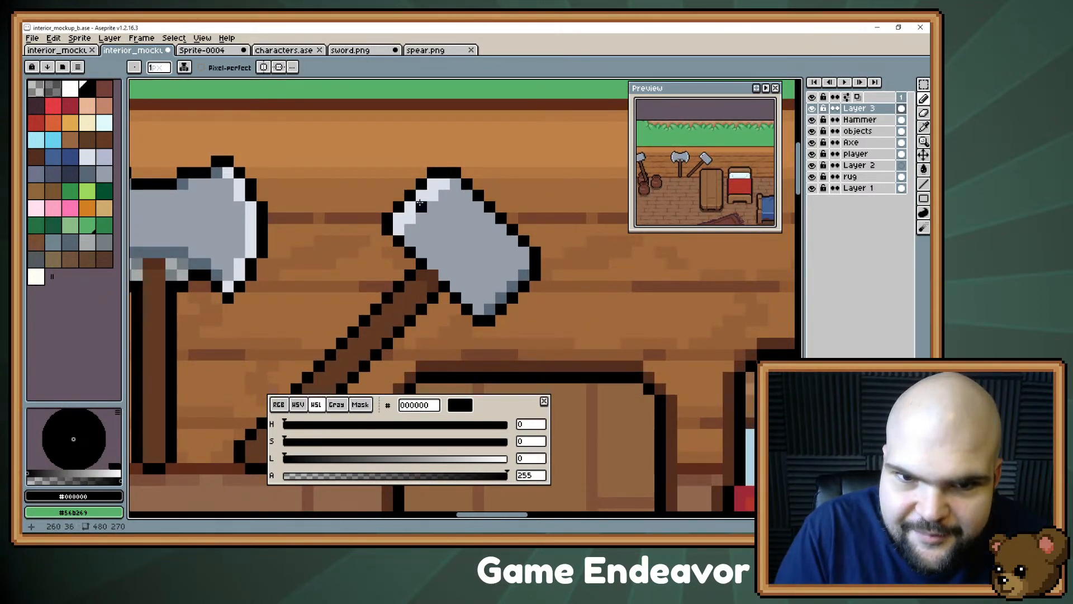
{"action": "left_click", "coordinate": [332, 336]}
{"action": "key", "text": "ctrl+z"}
{"action": "left_click", "coordinate": [335, 342]}
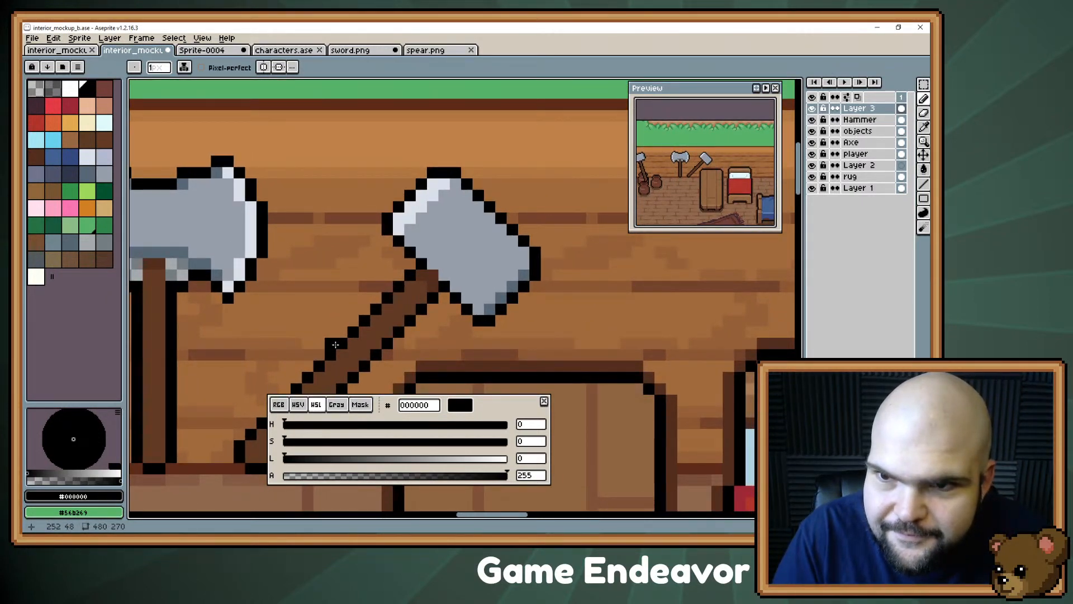
- Paint metal hook pixels on both sides of the handle under the hammer's head, using the axe hooks' greys 737d82 and a5aaac
{"action": "key", "text": "space"}
{"action": "left_click_drag", "start_coordinate": [395, 287], "coordinate": [494, 243]}
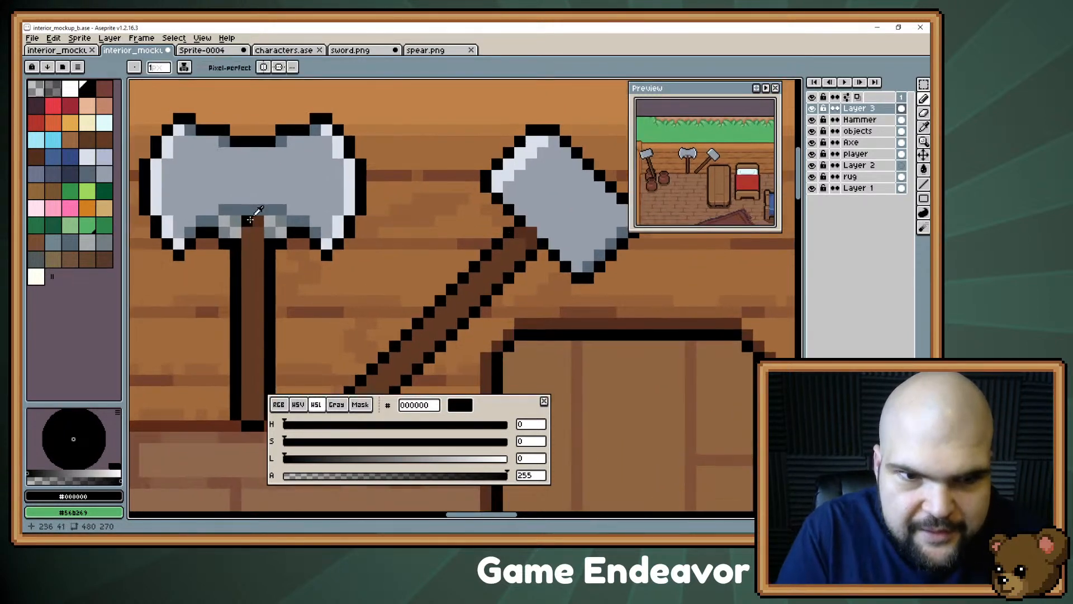
{"action": "key", "text": "alt"}
{"action": "left_click", "coordinate": [276, 225]}
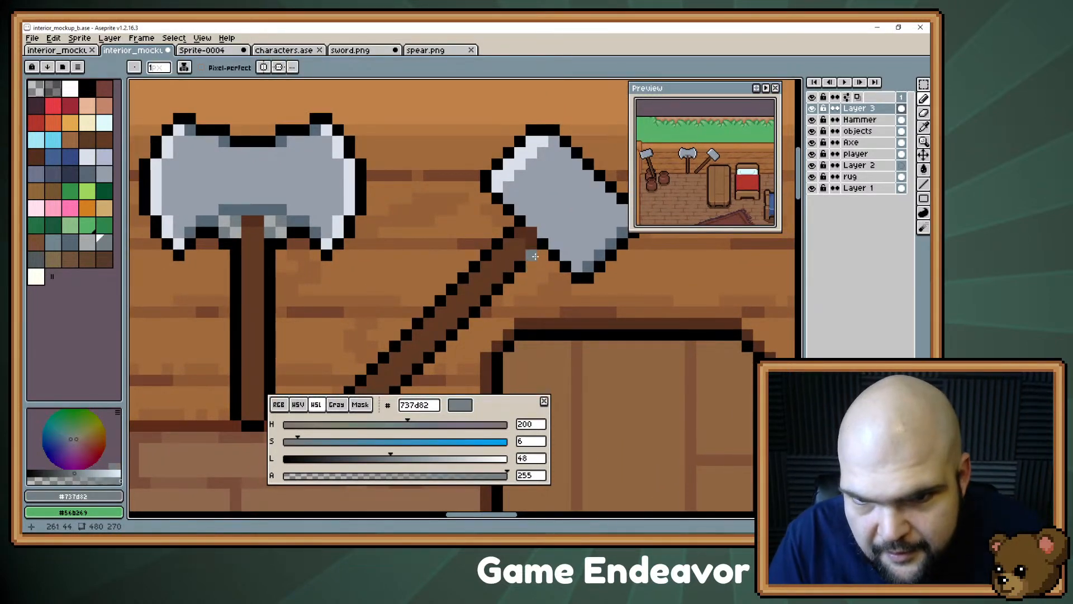
{"action": "left_click_drag", "start_coordinate": [542, 243], "coordinate": [531, 254]}
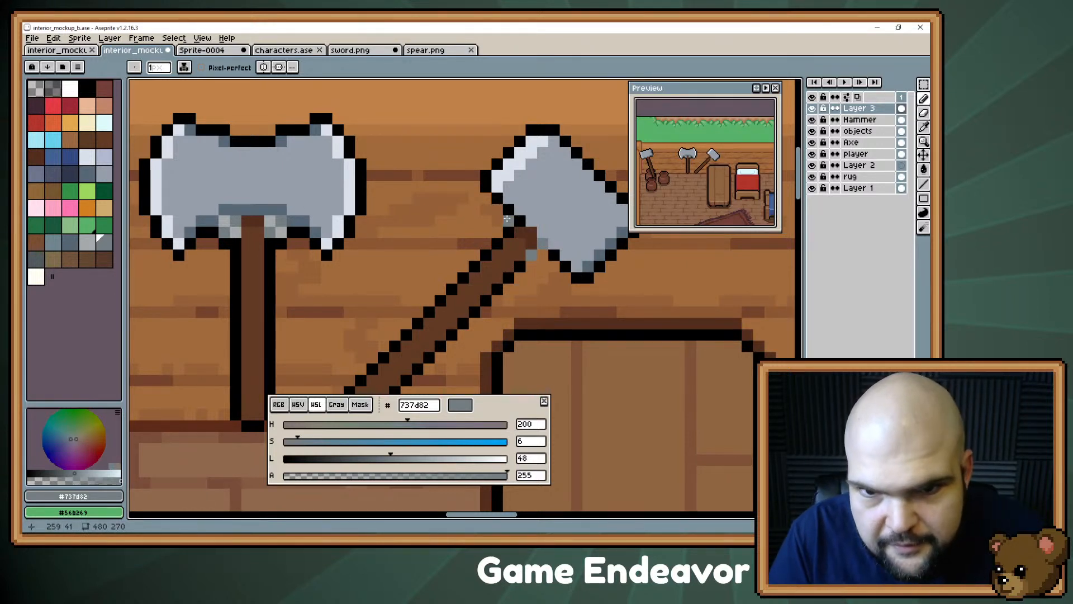
{"action": "left_click", "coordinate": [495, 211]}
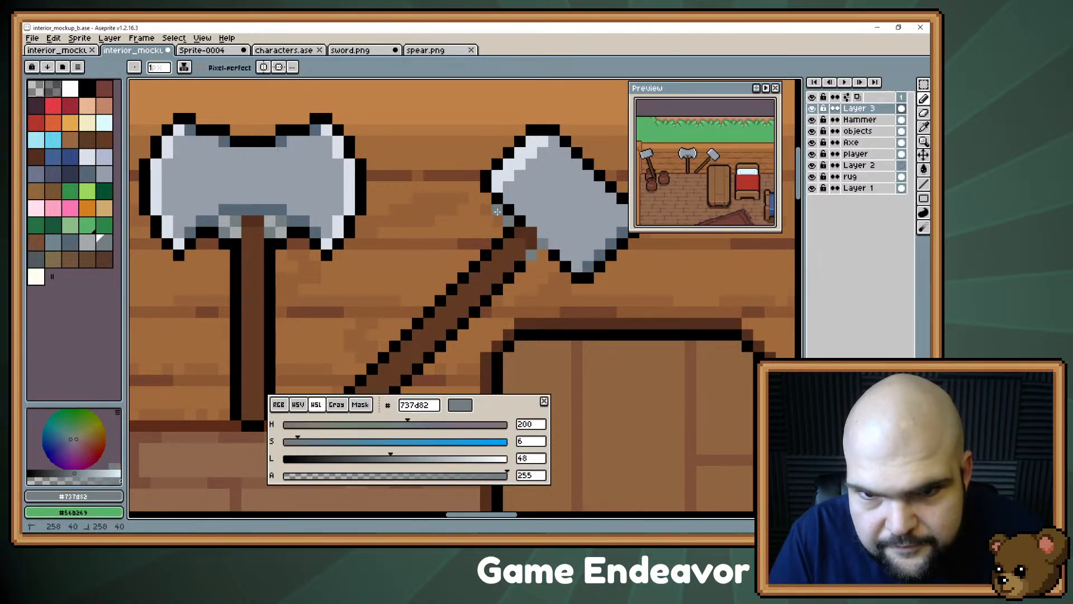
{"action": "left_click", "coordinate": [273, 220], "text": "alt"}
{"action": "left_click", "coordinate": [497, 222]}
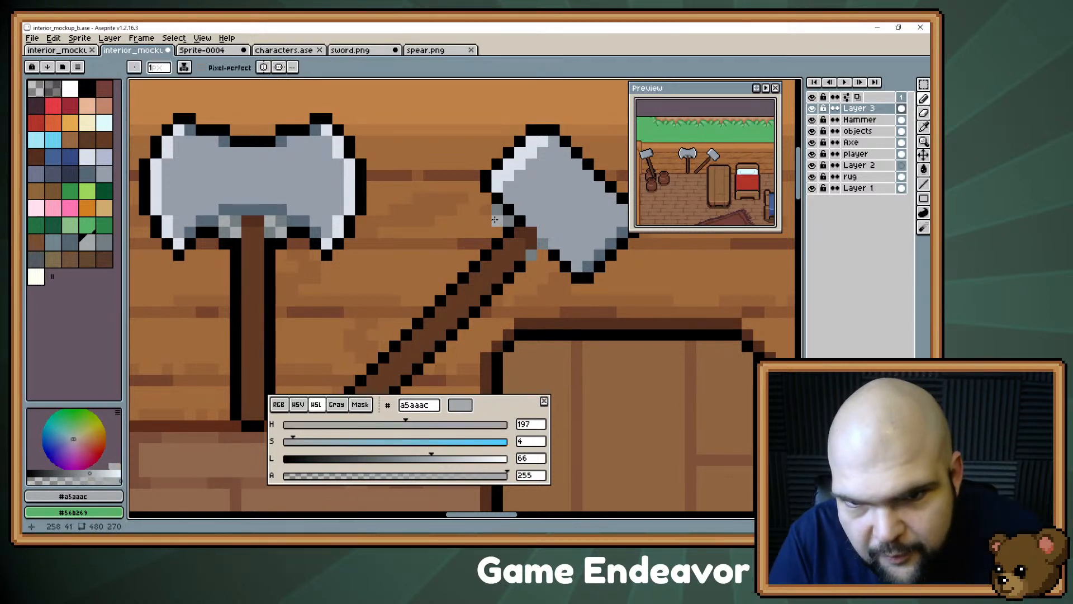
{"action": "left_click", "coordinate": [498, 211]}
{"action": "left_click", "coordinate": [534, 243]}
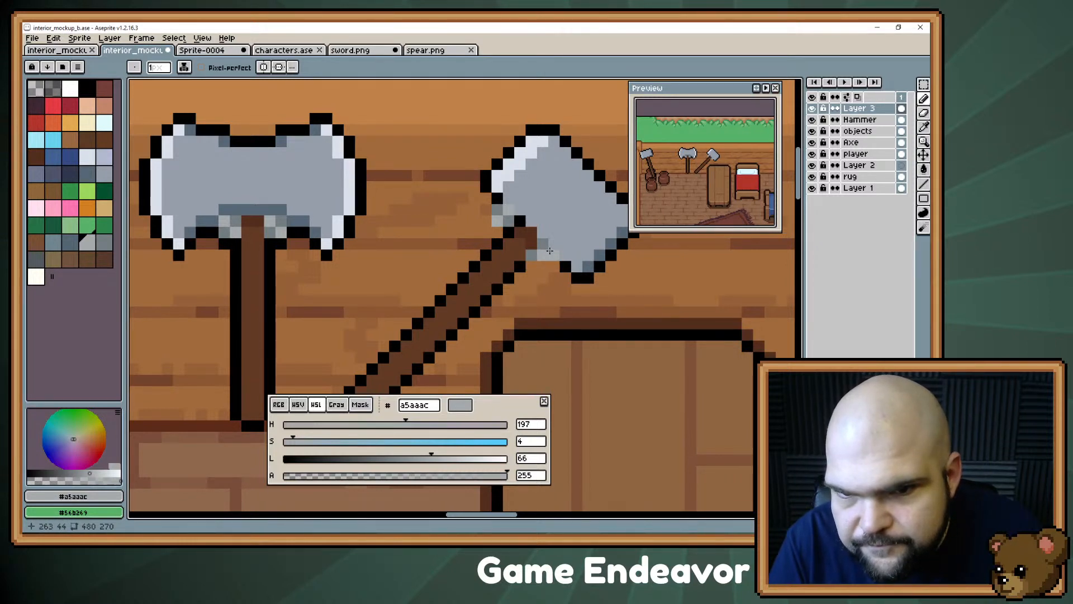
- Outline the hammer's two metal hooks in black
{"action": "key", "text": "i"}
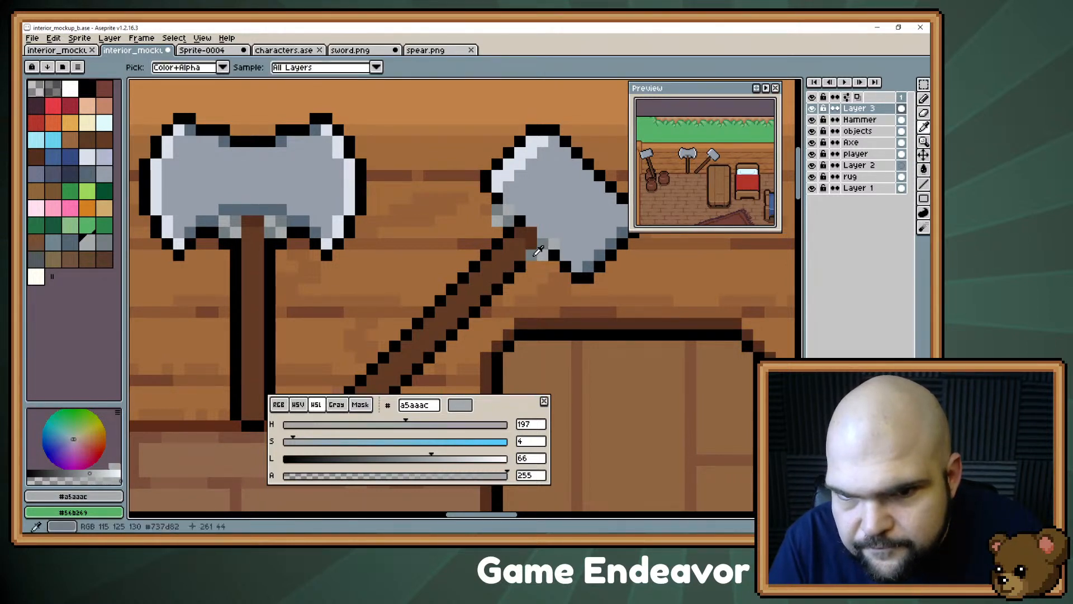
{"action": "left_click", "coordinate": [529, 262]}
{"action": "key", "text": "b"}
{"action": "left_click", "coordinate": [548, 264]}
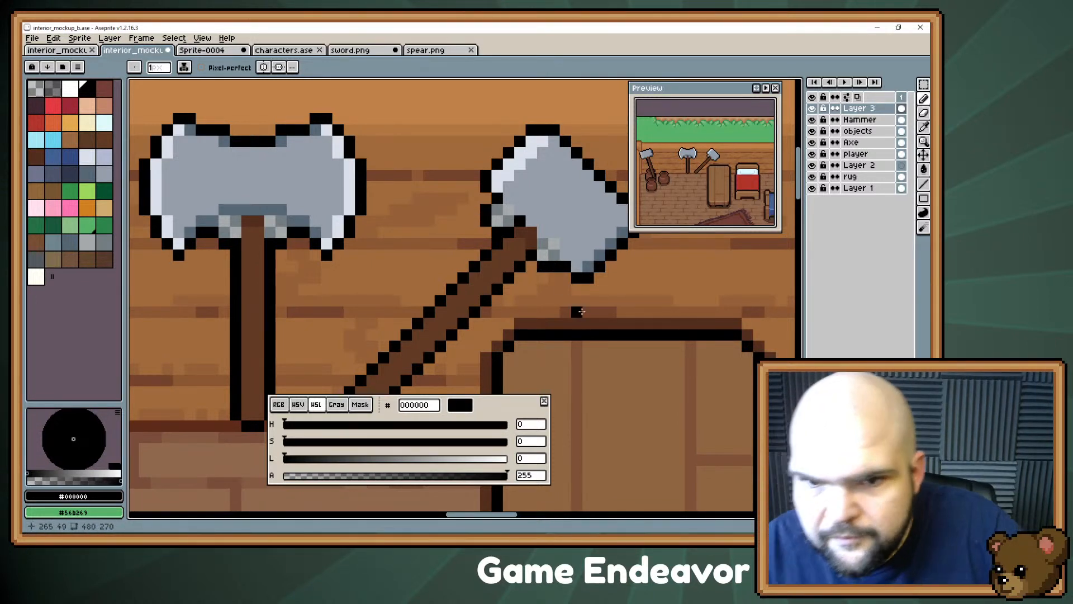
- Shade the hammer's head around both hooks with dark blue-grey 566776 pixels
{"action": "left_click", "coordinate": [553, 254], "text": "alt"}
{"action": "left_click", "coordinate": [553, 243]}
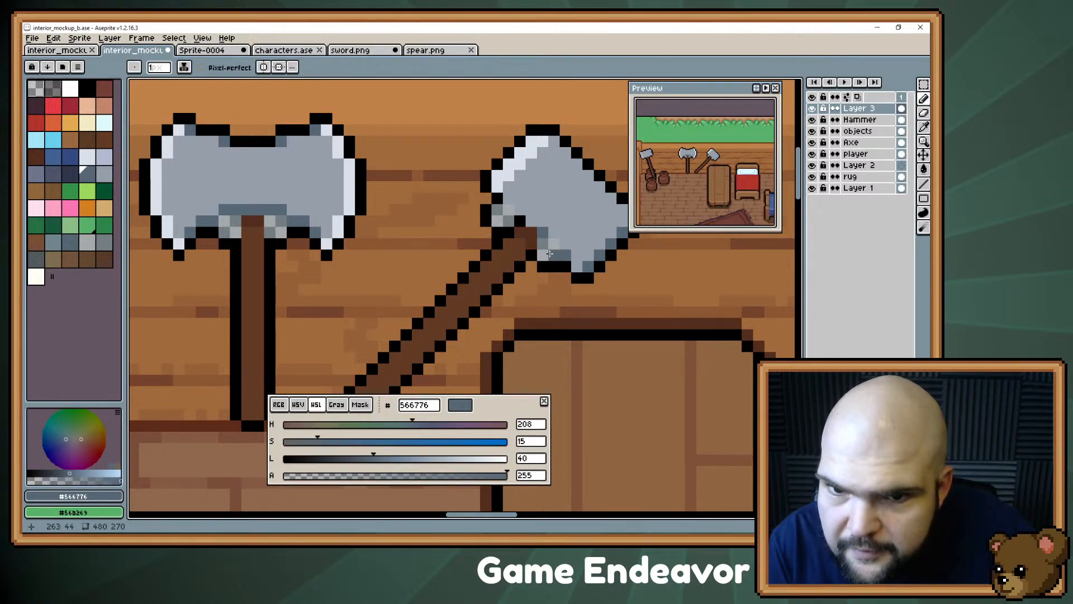
{"action": "left_click_drag", "start_coordinate": [549, 253], "coordinate": [554, 233]}
{"action": "left_click", "coordinate": [565, 243]}
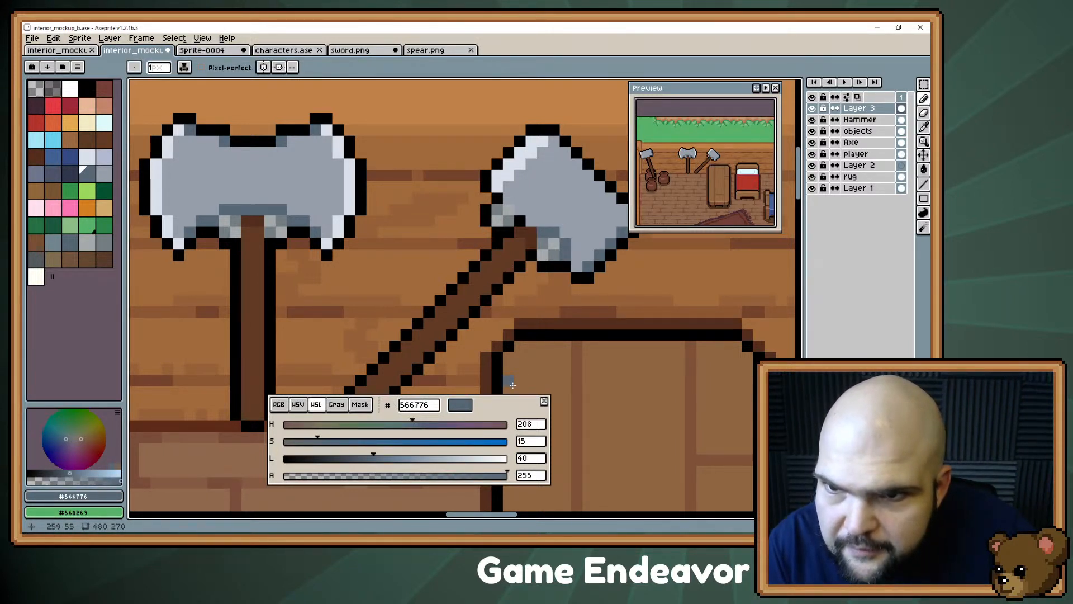
{"action": "left_click", "coordinate": [531, 222]}
{"action": "left_click", "coordinate": [508, 198]}
{"action": "left_click", "coordinate": [497, 209]}
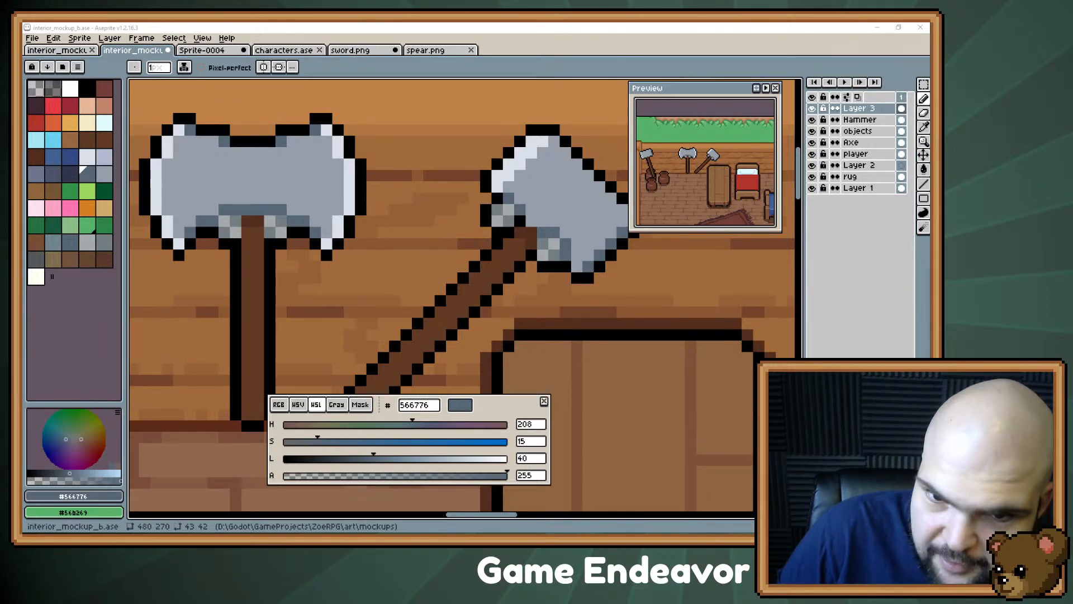
- Examine the whole cabin interior, from the weapons on the back wall to the furniture, rug and front entrance
{"action": "scroll", "coordinate": [455, 275], "scroll_direction": "down", "scroll_amount": 4}
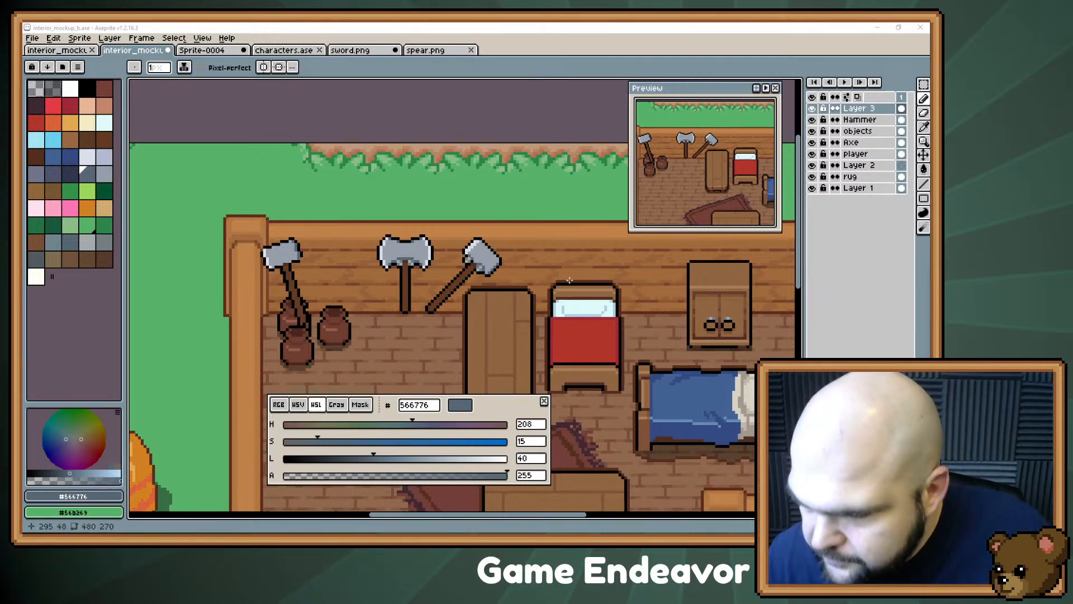
{"action": "left_click_drag", "start_coordinate": [585, 300], "coordinate": [547, 193]}
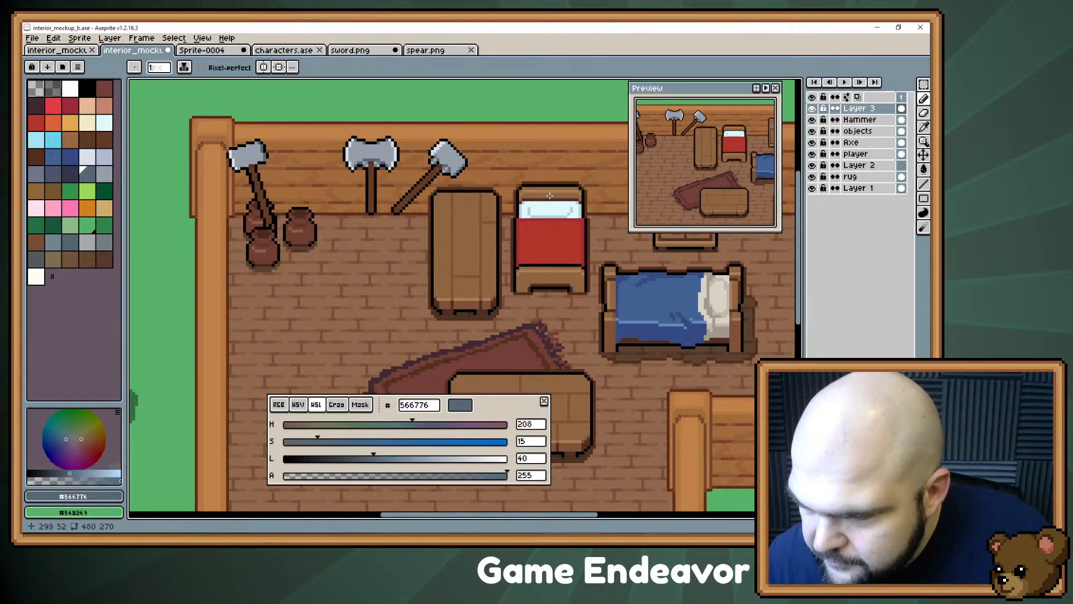
{"action": "scroll", "coordinate": [550, 195], "scroll_direction": "down", "scroll_amount": 3}
{"action": "scroll", "coordinate": [443, 210], "scroll_direction": "left", "scroll_amount": 2}
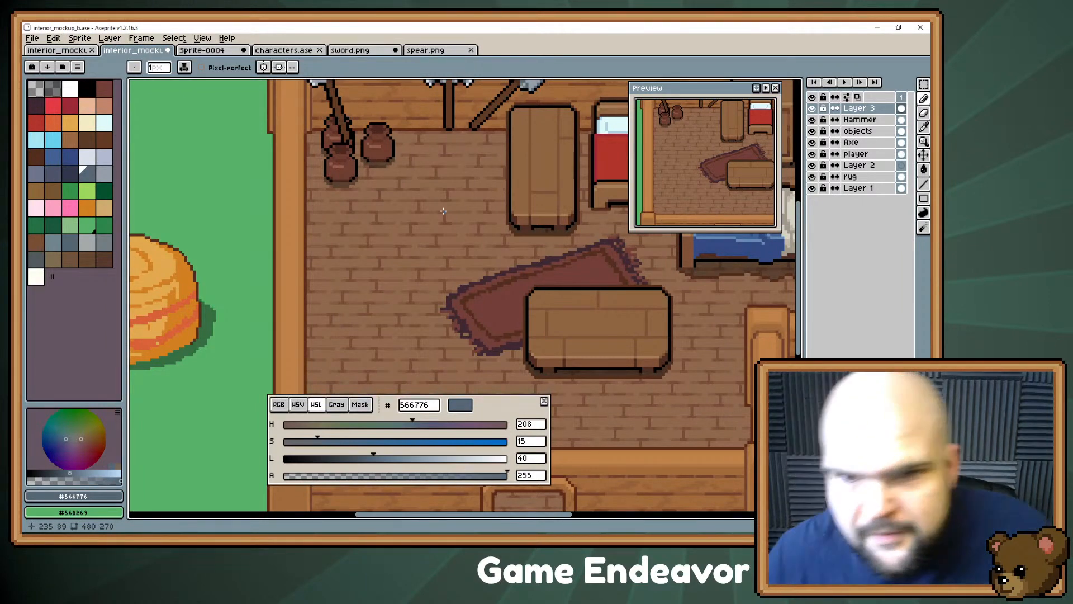
{"action": "scroll", "coordinate": [391, 246], "scroll_direction": "up", "scroll_amount": 3}
{"action": "scroll", "coordinate": [331, 288], "scroll_direction": "right", "scroll_amount": 3}
{"action": "scroll", "coordinate": [330, 289], "scroll_direction": "down", "scroll_amount": 4}
{"action": "scroll", "coordinate": [330, 288], "scroll_direction": "right", "scroll_amount": 3}
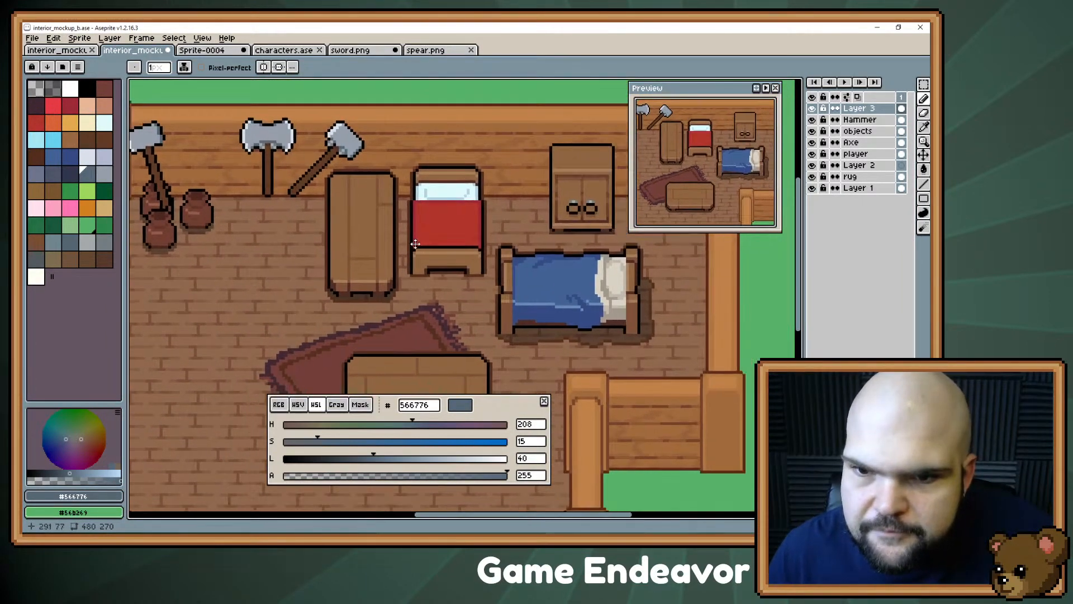
{"action": "scroll", "coordinate": [533, 144], "scroll_direction": "left", "scroll_amount": 5}
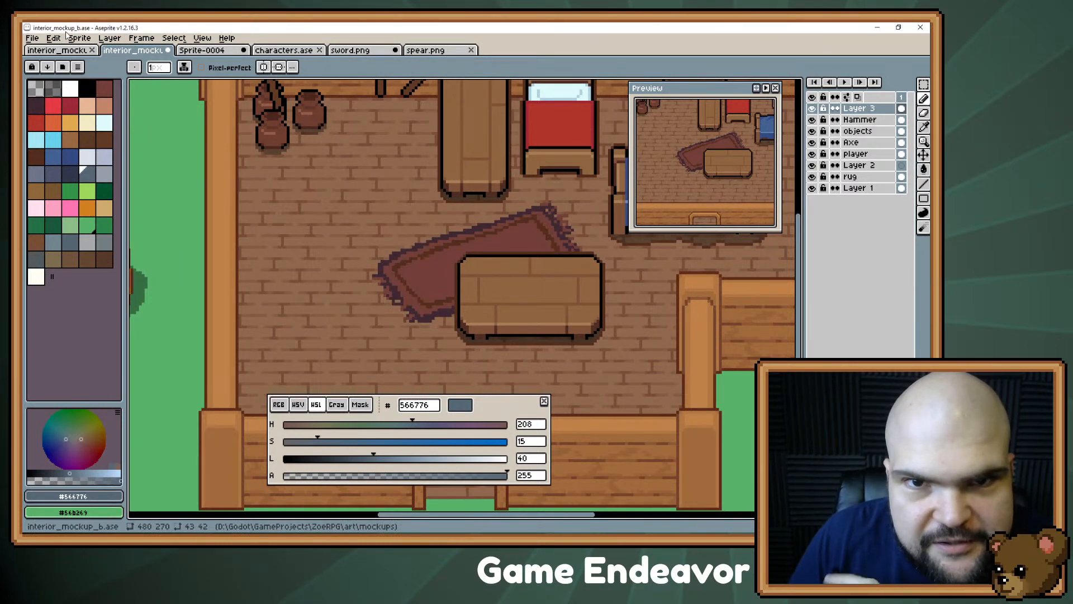
{"action": "left_click_drag", "start_coordinate": [283, 190], "coordinate": [254, 285]}
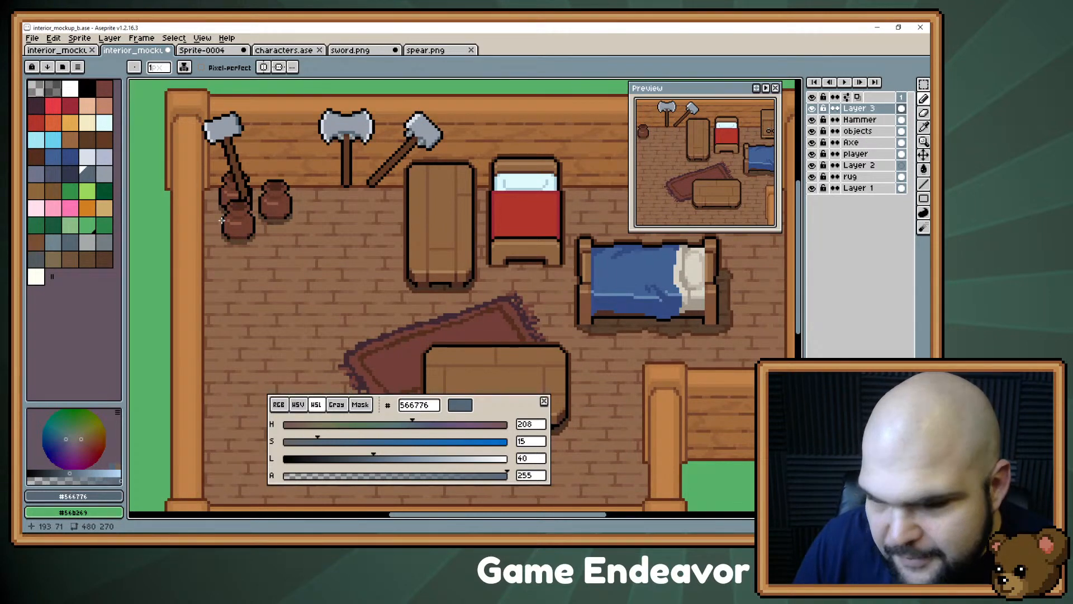
{"action": "scroll", "coordinate": [351, 79], "scroll_direction": "down", "scroll_amount": 5}
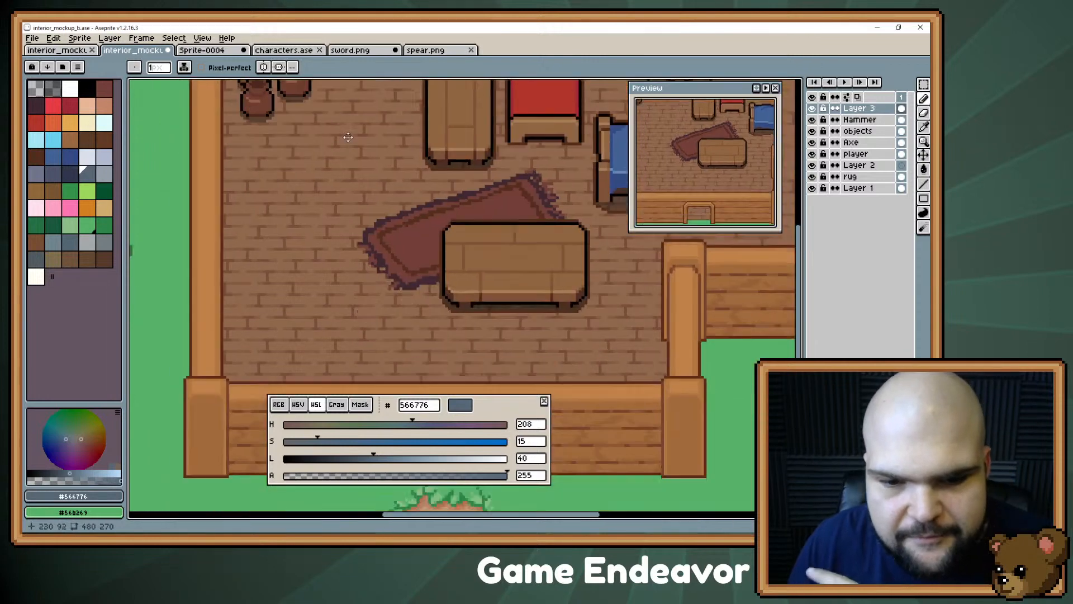
{"action": "scroll", "coordinate": [350, 80], "scroll_direction": "down", "scroll_amount": 1}
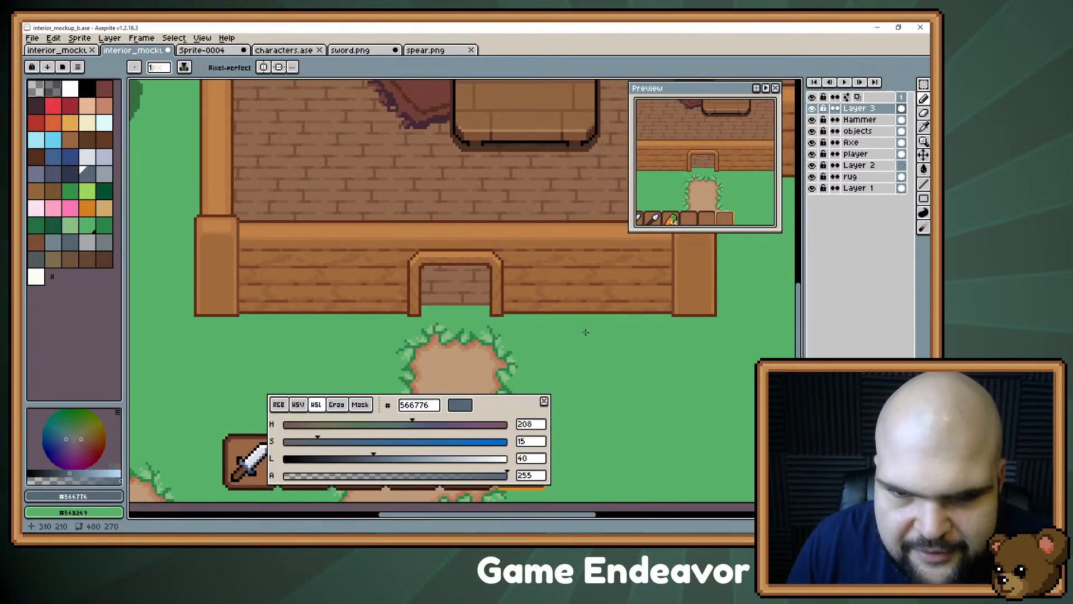
{"action": "scroll", "coordinate": [467, 159], "scroll_direction": "up", "scroll_amount": 3}
{"action": "left_click_drag", "start_coordinate": [467, 160], "coordinate": [374, 290]}
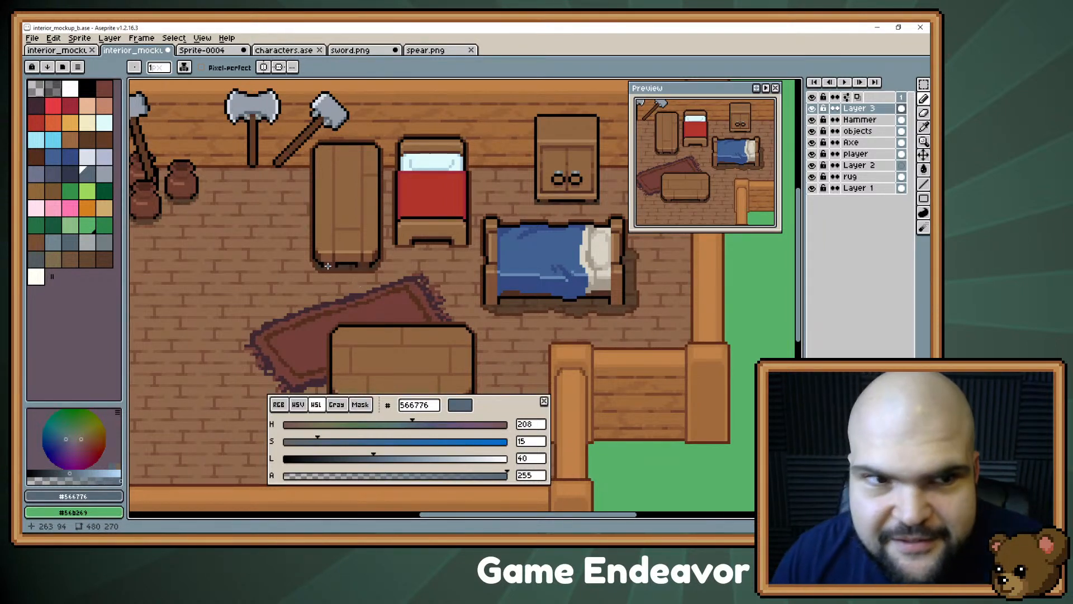
{"action": "key", "text": "v"}
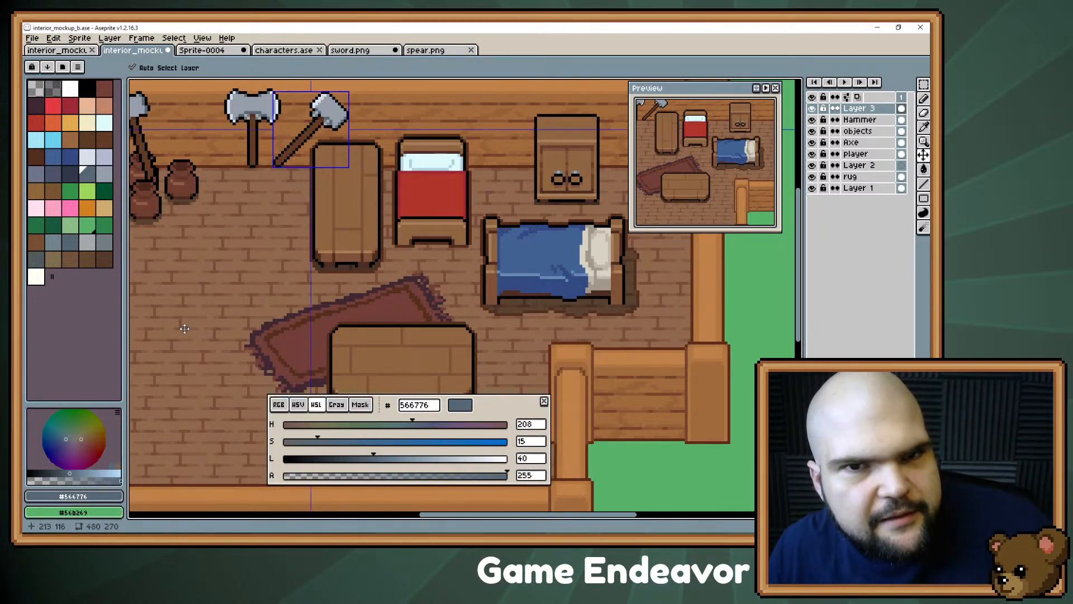
- Save the edited interior_mockup_b.ase file
{"action": "key", "text": "b"}
{"action": "key", "text": "ctrl+s"}
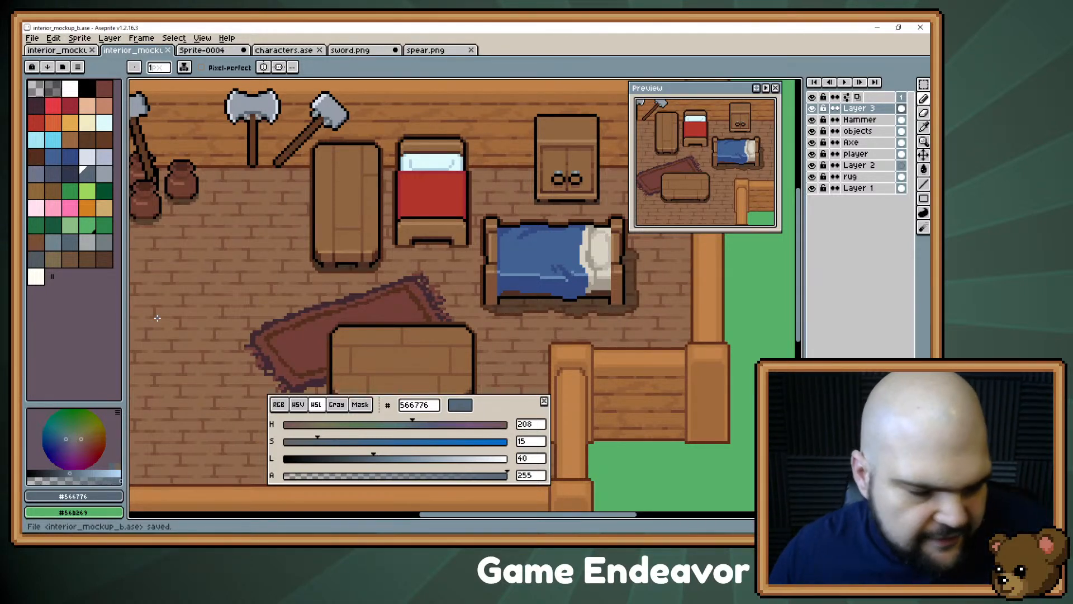
- Examine the room's furniture, floor and wall-hung weapons in the interior mockup from close up and farther out
{"action": "left_click_drag", "start_coordinate": [288, 197], "coordinate": [385, 237]}
{"action": "left_click_drag", "start_coordinate": [426, 270], "coordinate": [351, 224]}
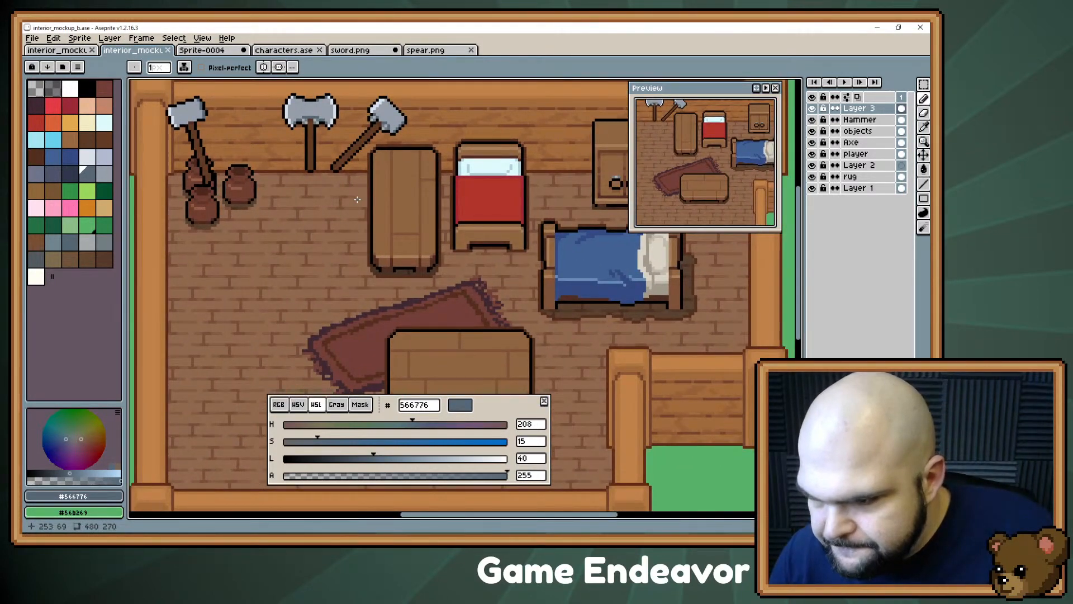
{"action": "left_click_drag", "start_coordinate": [357, 201], "coordinate": [381, 156]}
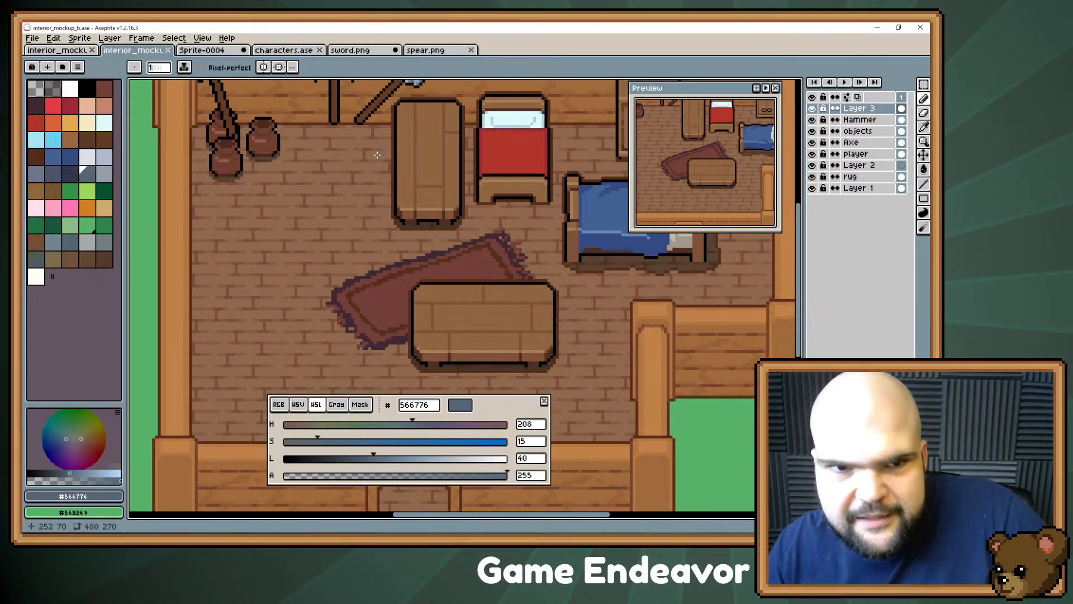
{"action": "scroll", "coordinate": [377, 155], "scroll_direction": "down", "scroll_amount": 2}
{"action": "scroll", "coordinate": [345, 159], "scroll_direction": "down", "scroll_amount": 1}
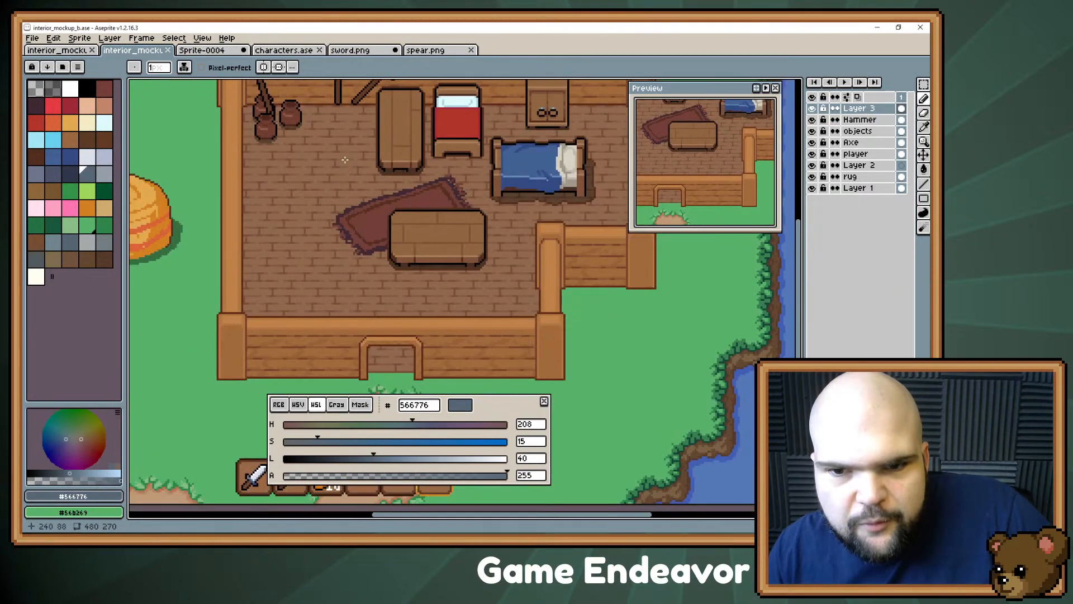
{"action": "left_click_drag", "start_coordinate": [345, 160], "coordinate": [351, 225]}
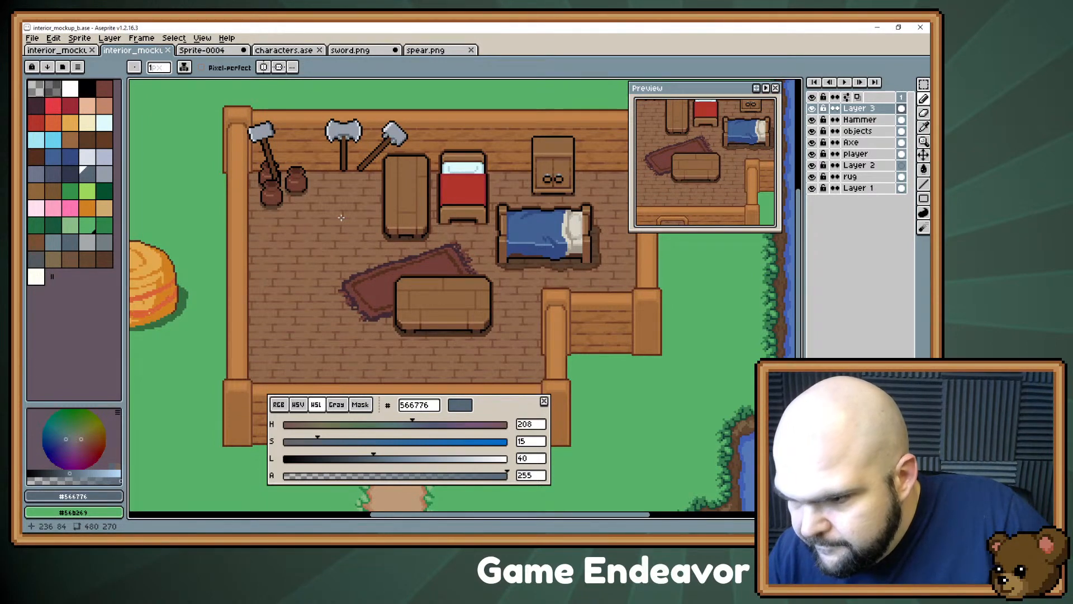
{"action": "key", "text": "alt+Tab"}
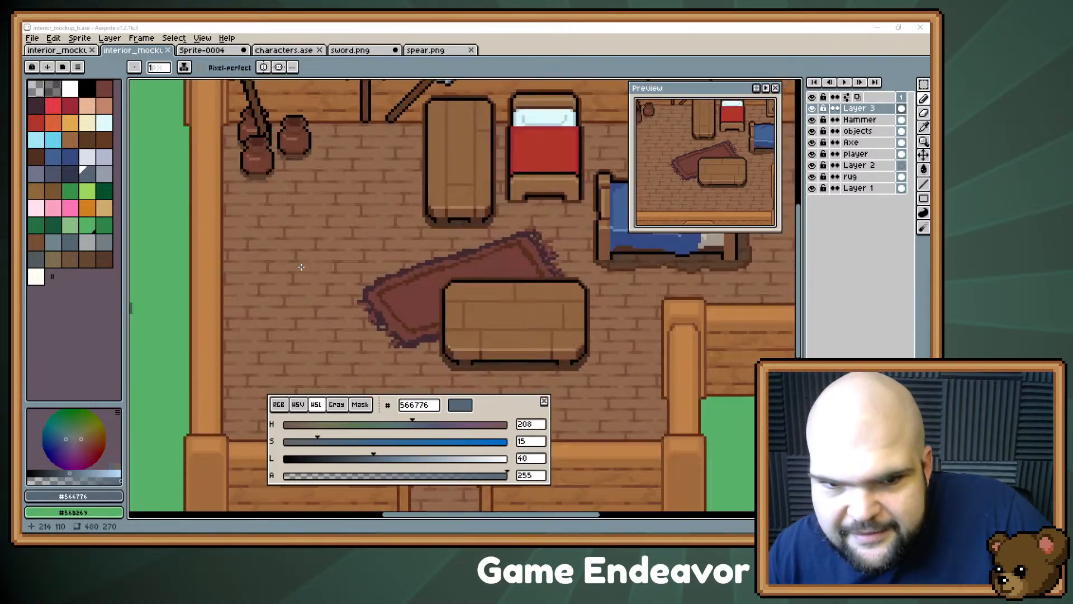
{"action": "scroll", "coordinate": [289, 273], "scroll_direction": "up", "scroll_amount": 1}
{"action": "left_click_drag", "start_coordinate": [425, 245], "coordinate": [454, 246]}
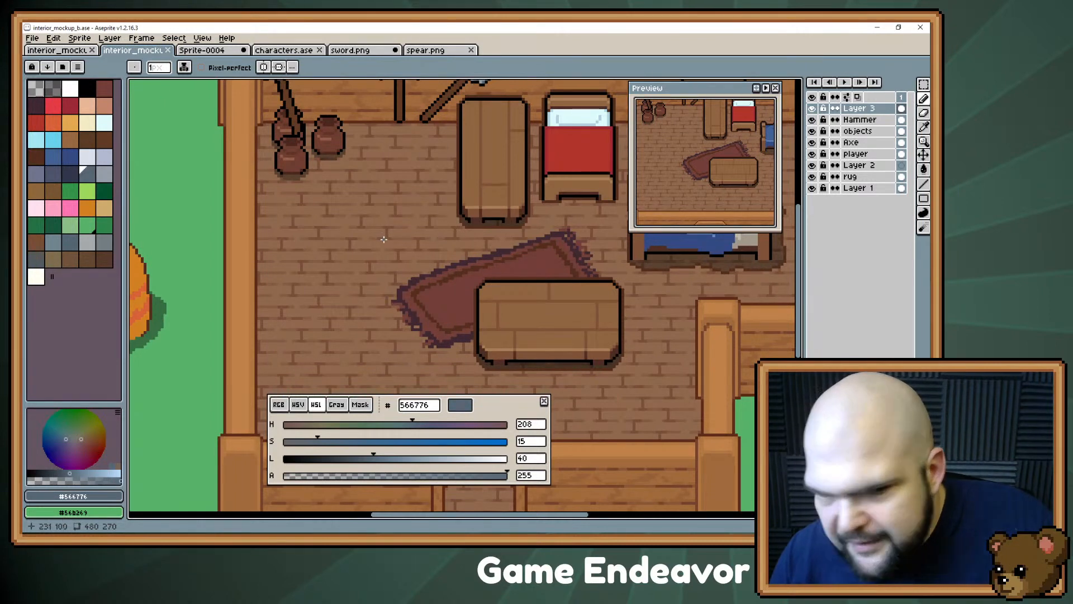
{"action": "scroll", "coordinate": [381, 235], "scroll_direction": "left", "scroll_amount": 2}
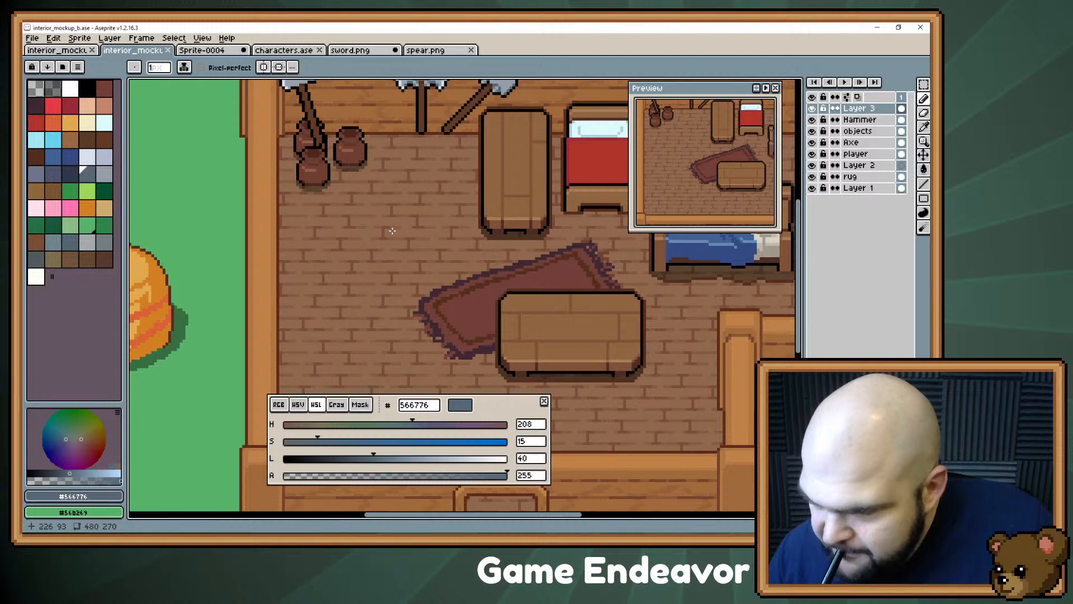
{"action": "left_click_drag", "start_coordinate": [393, 231], "coordinate": [270, 275]}
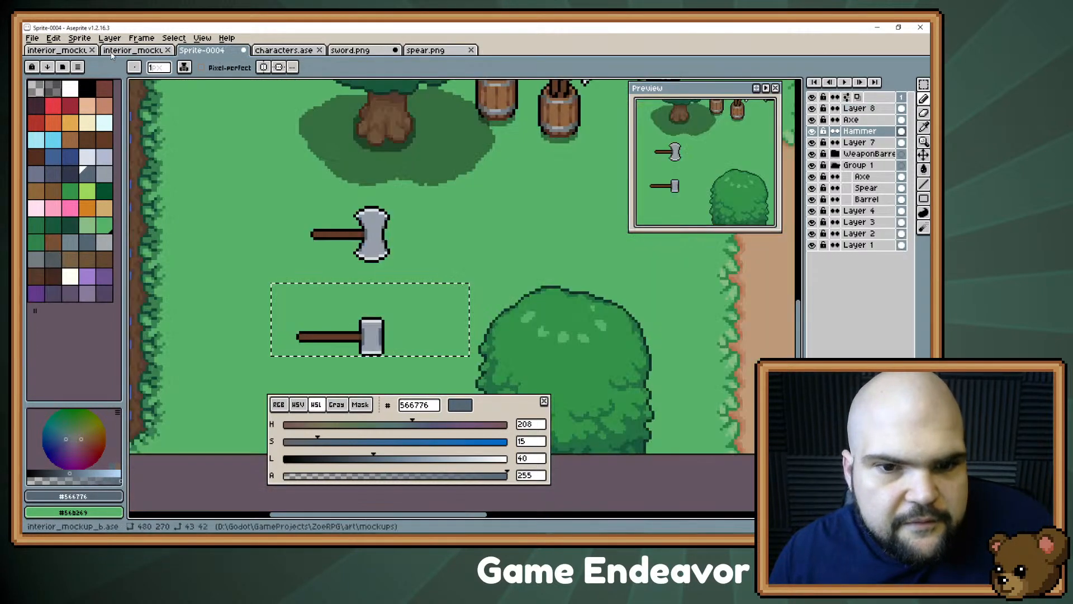
- Look through interior_mockup.ase and characters.ase for existing artwork, and pick the forest_hermit layer group in the characters file
{"action": "left_click", "coordinate": [69, 53]}
{"action": "left_click_drag", "start_coordinate": [615, 354], "coordinate": [197, 276]}
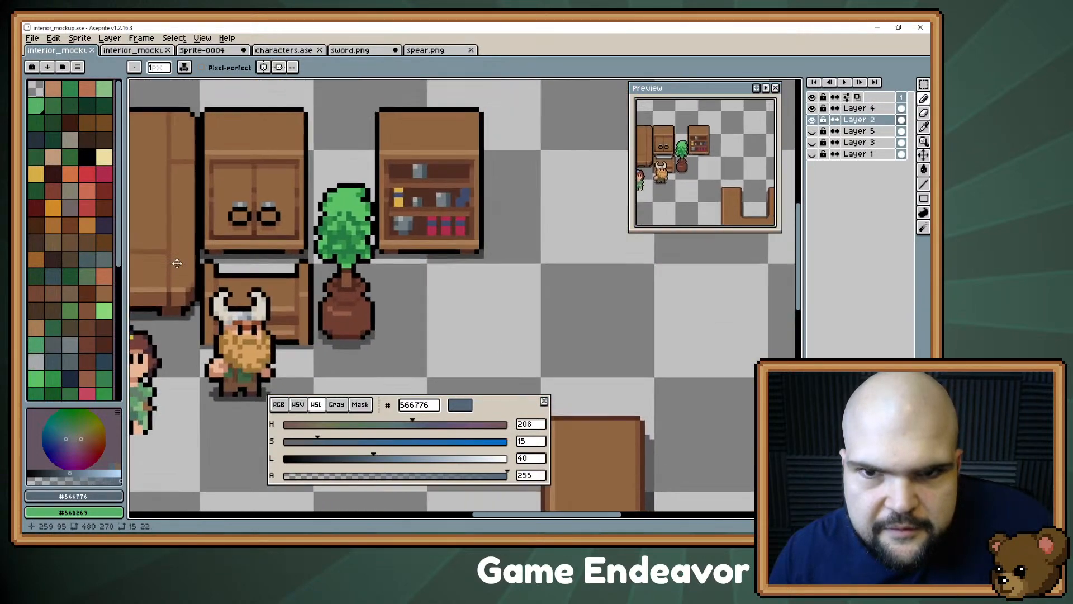
{"action": "left_click_drag", "start_coordinate": [314, 243], "coordinate": [371, 277]}
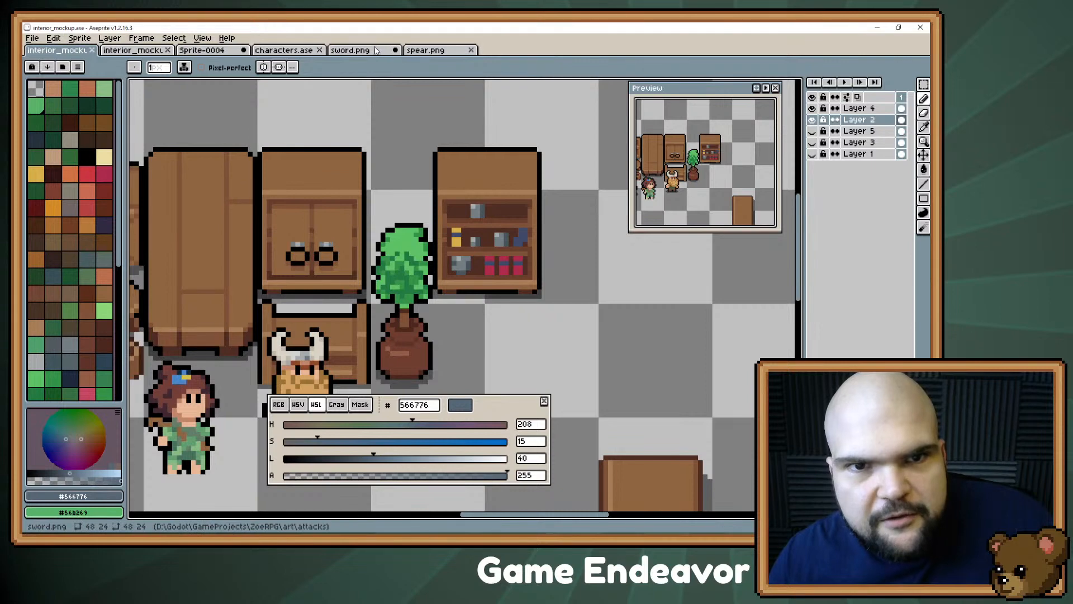
{"action": "left_click", "coordinate": [132, 51]}
{"action": "left_click", "coordinate": [280, 51]}
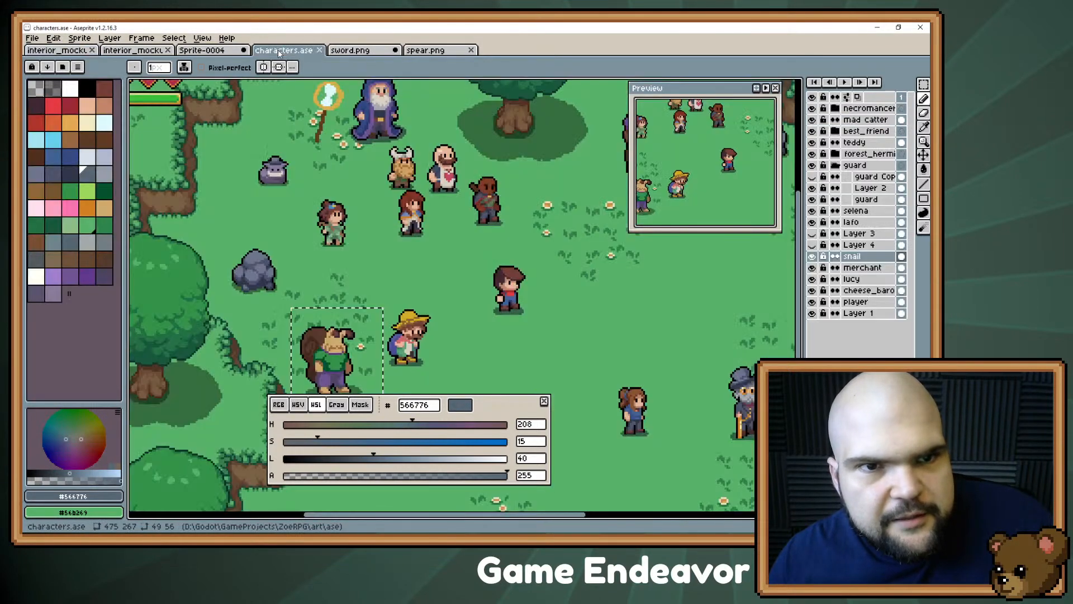
{"action": "scroll", "coordinate": [475, 191], "scroll_direction": "up", "scroll_amount": 4}
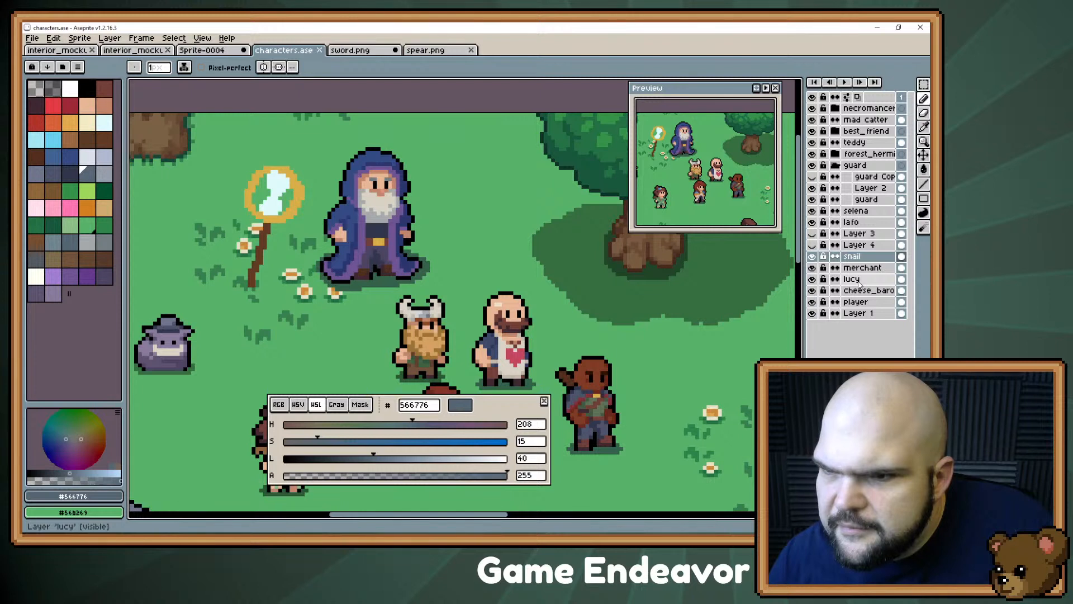
{"action": "left_click", "coordinate": [865, 154]}
{"action": "key", "text": "v"}
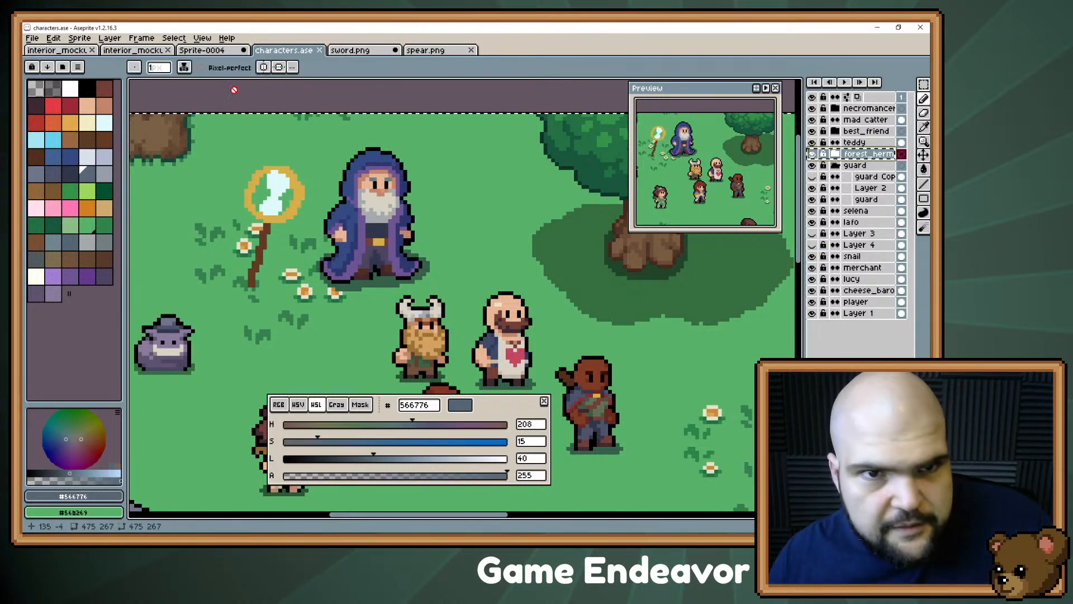
- Check the Sprite-0004 scene, and look over the whole interior_mockup_b.ase layout
{"action": "left_click", "coordinate": [361, 51]}
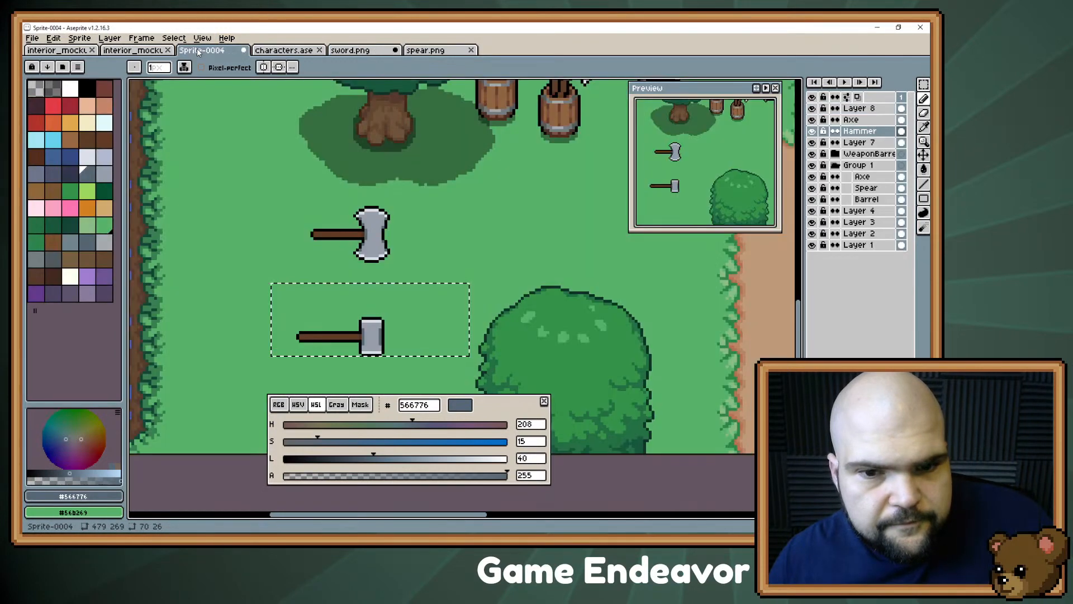
{"action": "left_click", "coordinate": [202, 50]}
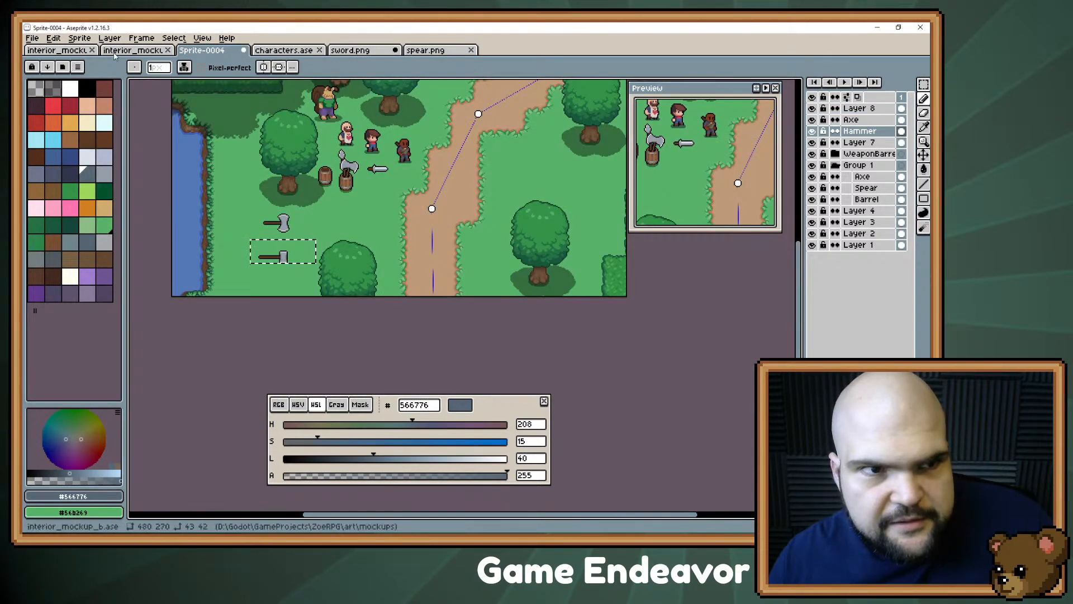
{"action": "key", "text": "ctrl+shift+Tab"}
{"action": "left_click_drag", "start_coordinate": [324, 225], "coordinate": [425, 166]}
{"action": "scroll", "coordinate": [425, 166], "scroll_direction": "down", "scroll_amount": 1}
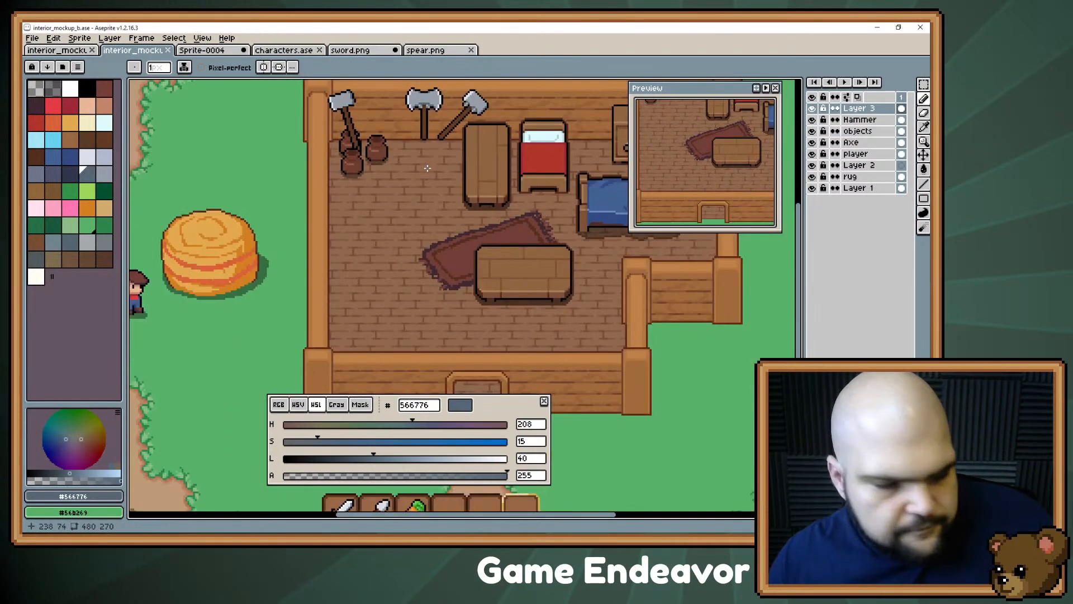
{"action": "scroll", "coordinate": [425, 166], "scroll_direction": "down", "scroll_amount": 3}
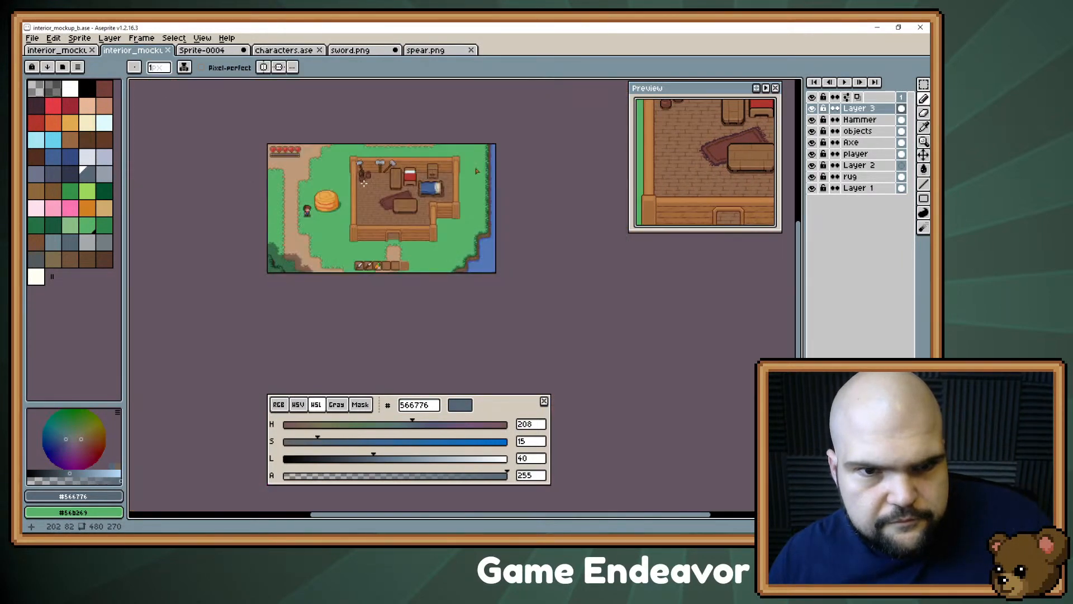
{"action": "scroll", "coordinate": [364, 183], "scroll_direction": "up", "scroll_amount": 2}
{"action": "scroll", "coordinate": [363, 183], "scroll_direction": "down", "scroll_amount": 1}
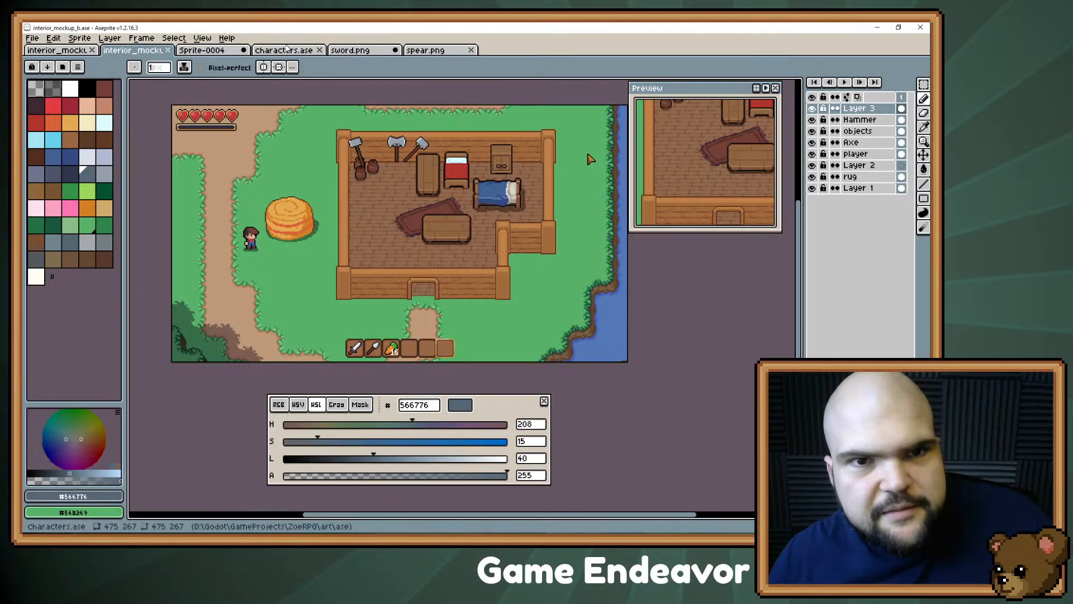
- In characters.ase, expand the forest_hermit group and make its forest_merchant layer with the blue-robed wizard active
{"action": "left_click", "coordinate": [85, 52]}
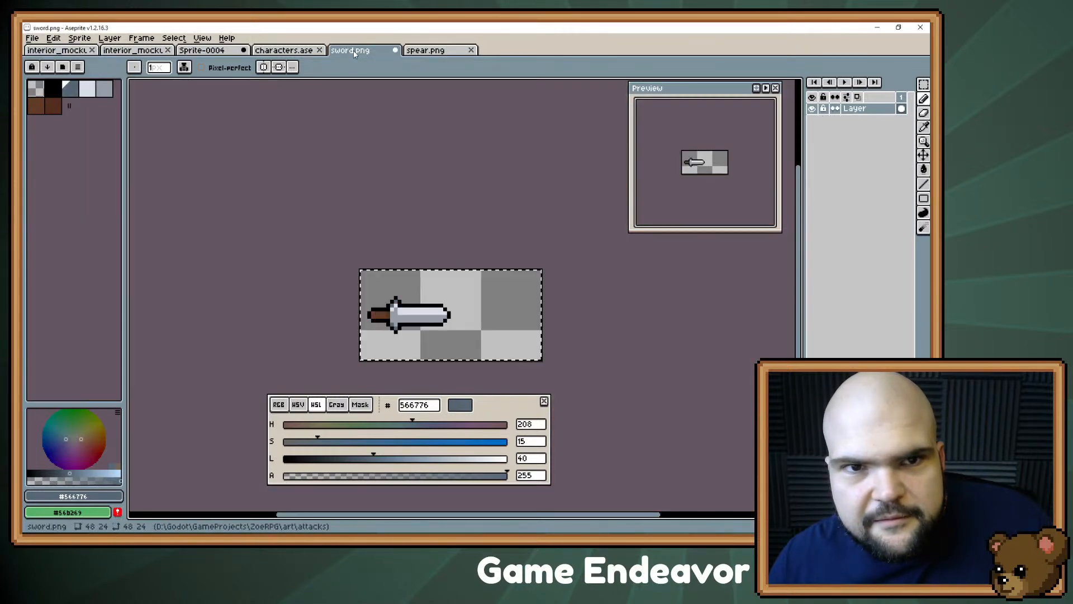
{"action": "left_click", "coordinate": [351, 50]}
{"action": "left_click", "coordinate": [300, 51]}
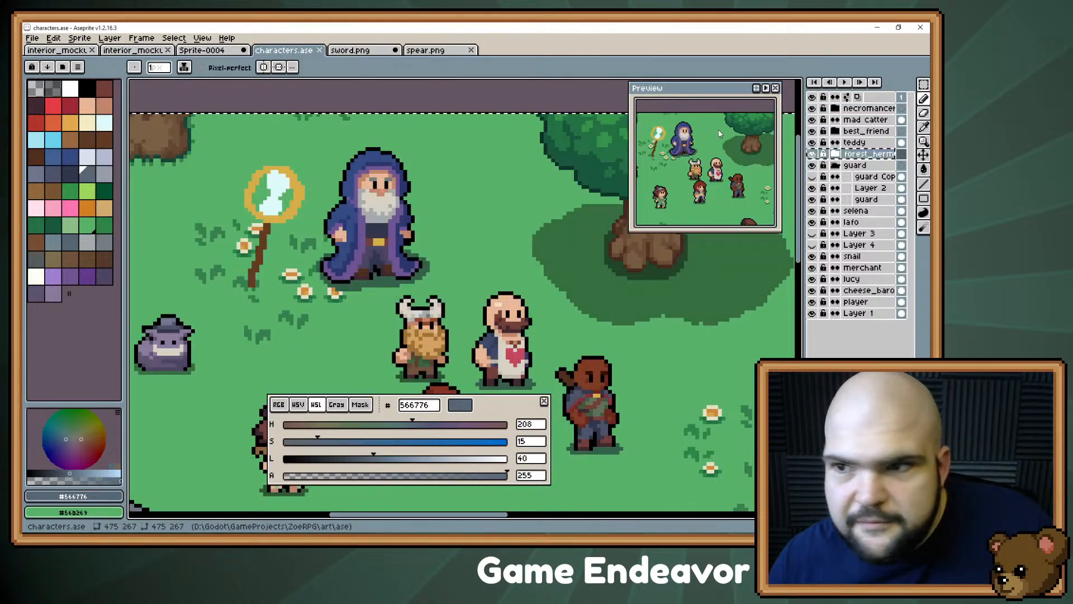
{"action": "left_click", "coordinate": [835, 154]}
{"action": "left_click", "coordinate": [854, 175]}
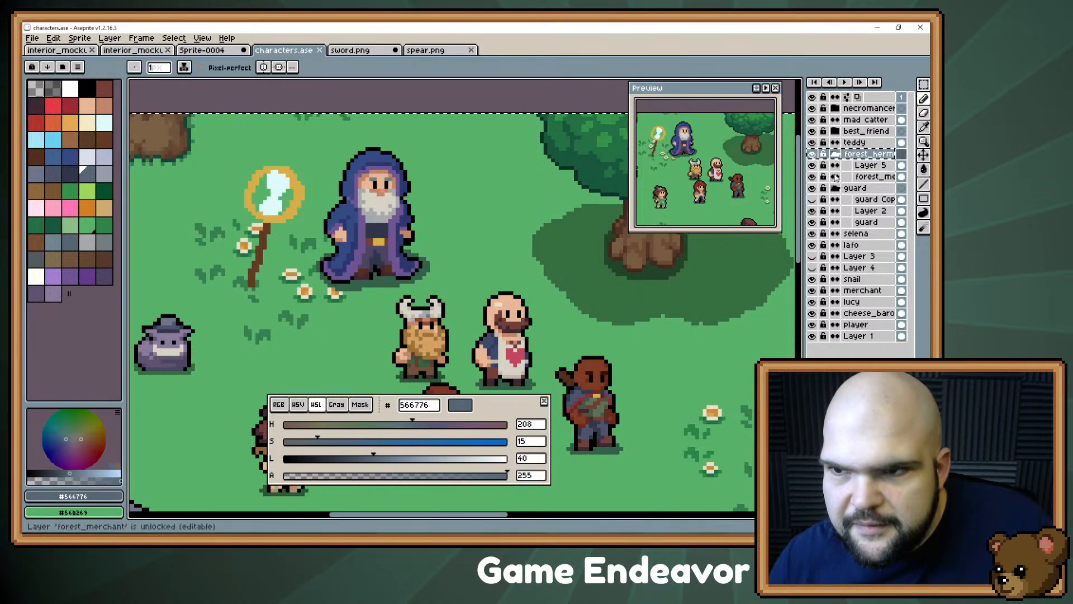
{"action": "key", "text": "v"}
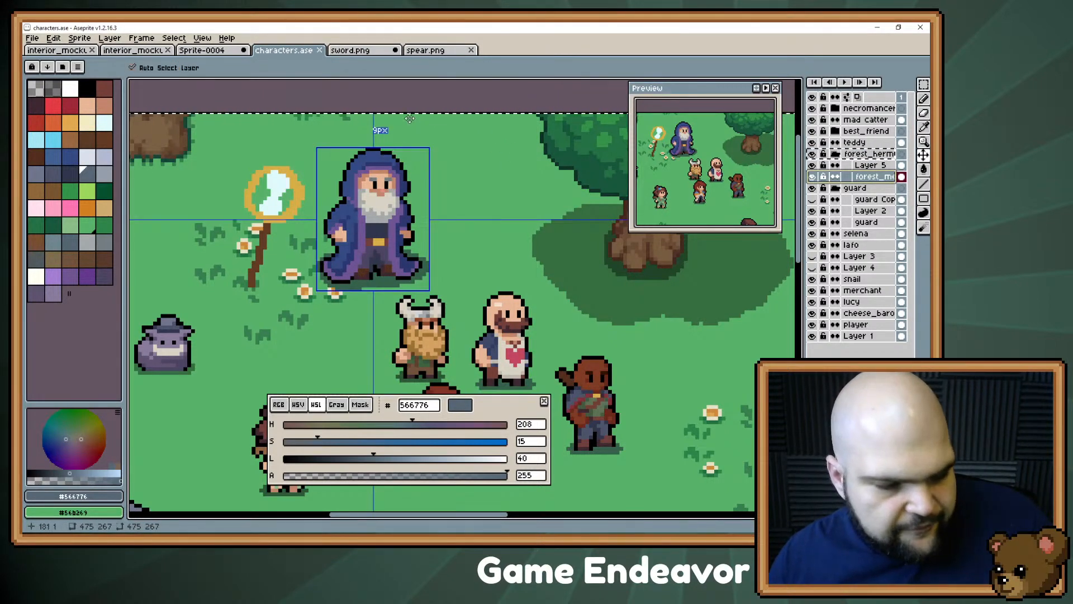
{"action": "left_click", "coordinate": [70, 49]}
{"action": "left_click", "coordinate": [115, 51]}
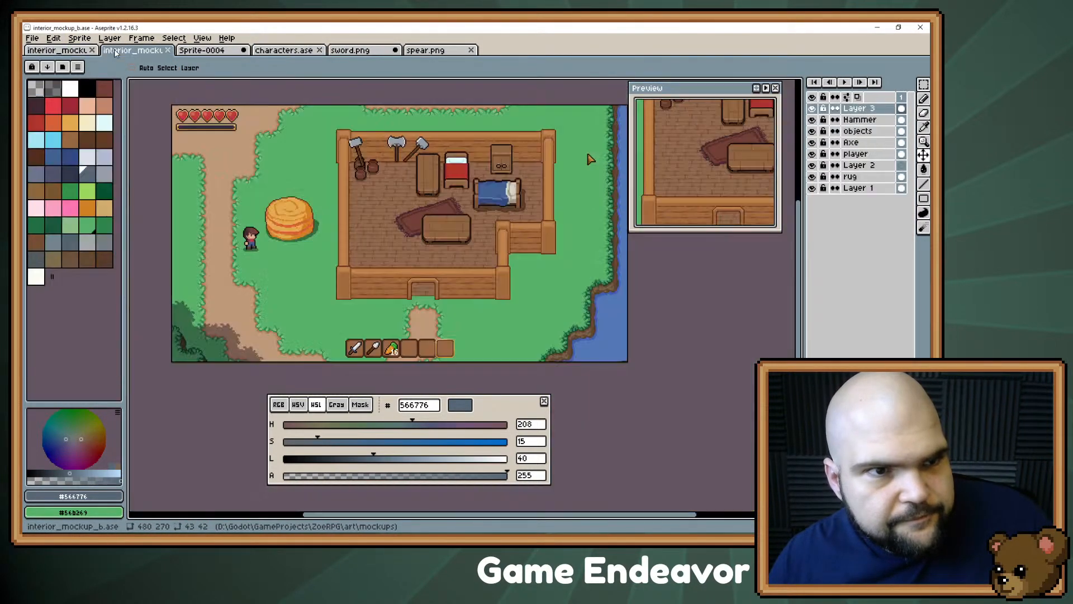
{"action": "key", "text": "b"}
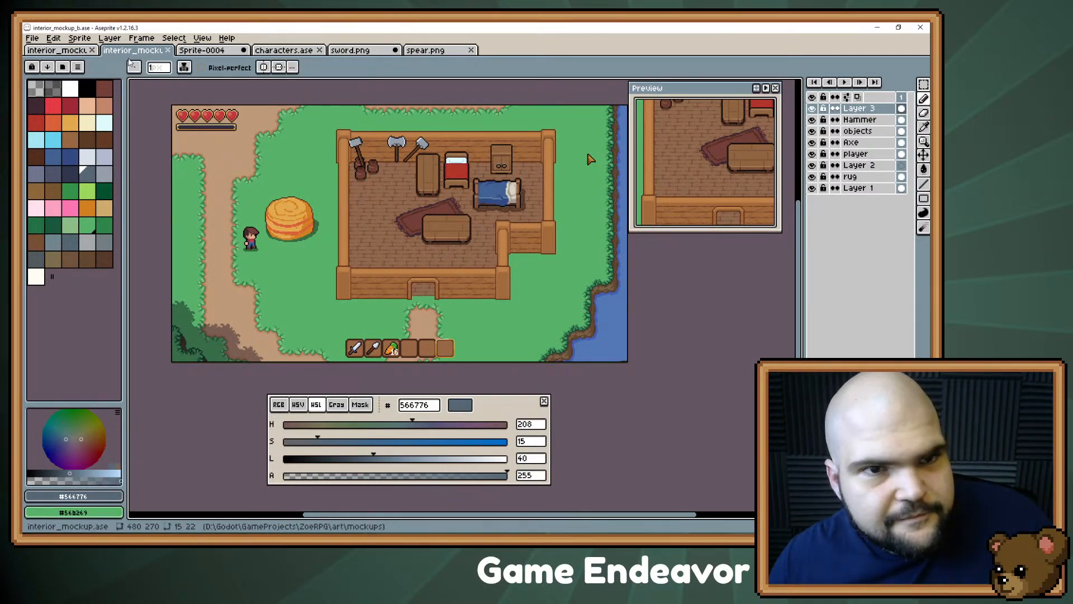
- Copy the blue-robed wizard from characters.ase using a 46 by 46 pixel selection and paste him into interior_mockup_b.ase on a new layer
{"action": "left_click", "coordinate": [276, 51]}
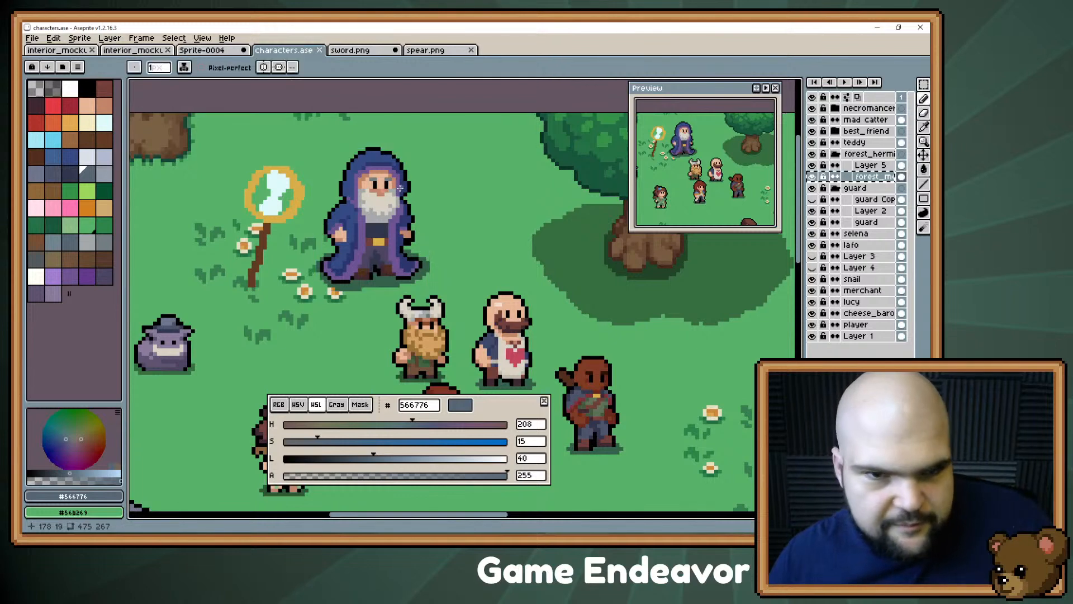
{"action": "key", "text": "m"}
{"action": "left_click_drag", "start_coordinate": [305, 126], "coordinate": [481, 300]}
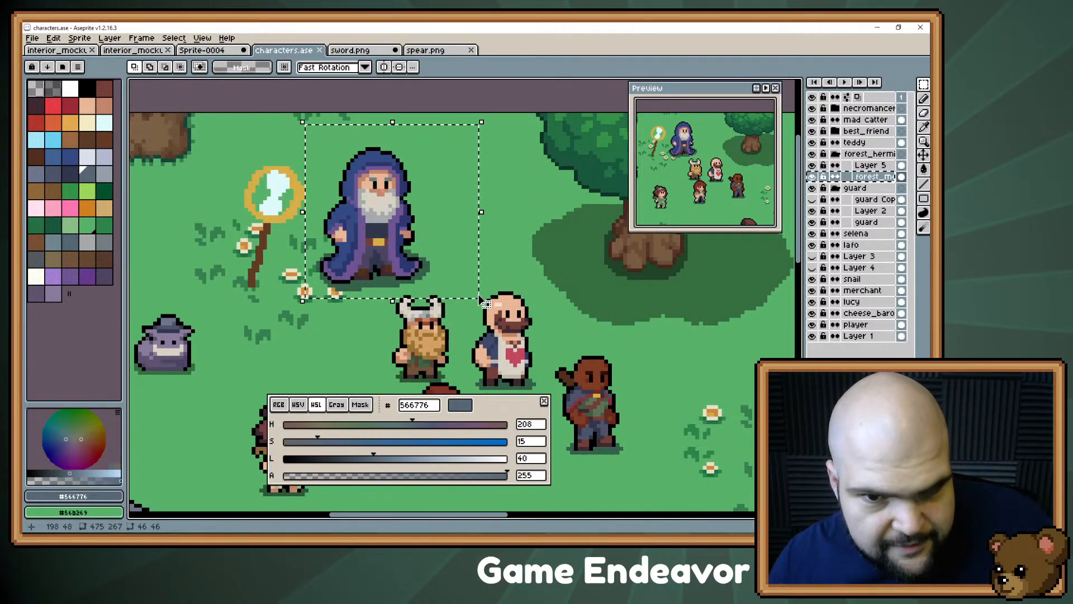
{"action": "left_click", "coordinate": [84, 50]}
{"action": "left_click", "coordinate": [121, 50]}
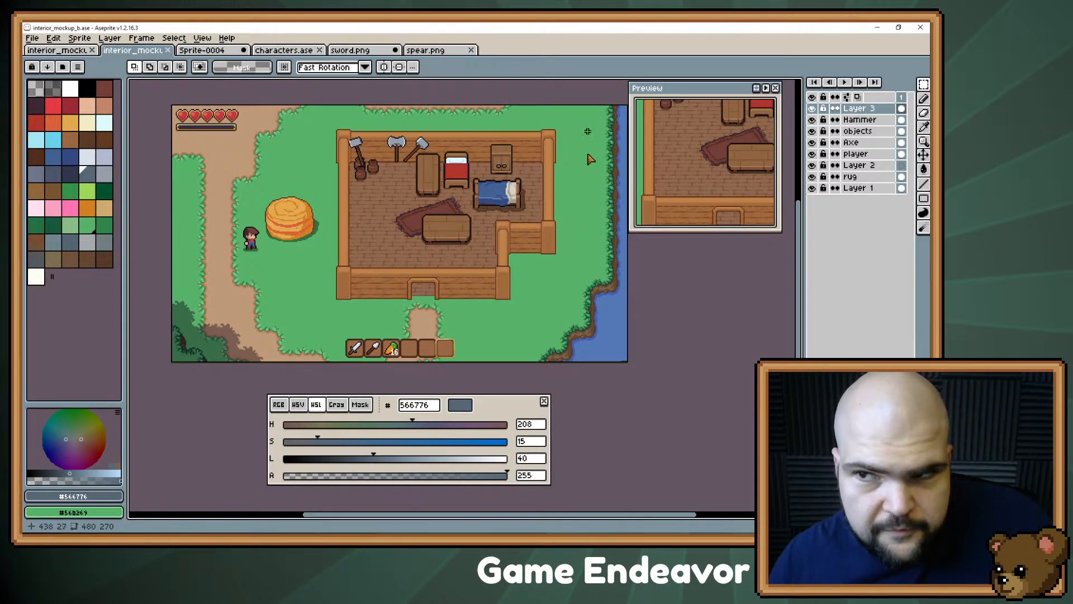
{"action": "key", "text": "ctrl+v"}
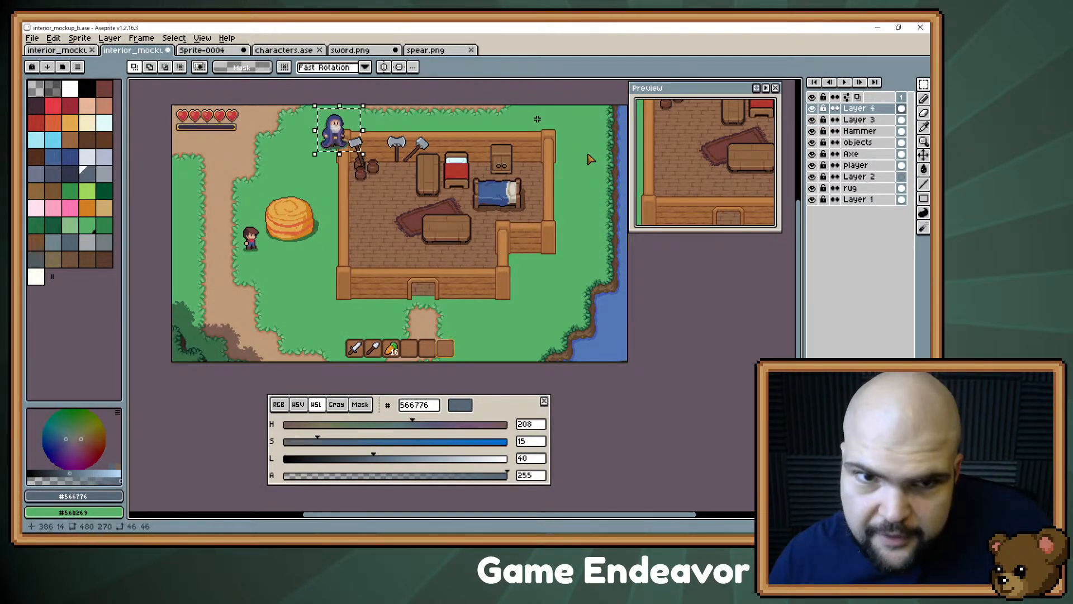
- Place the pasted wizard on the room's floor between the clay pots and the tall cabinet, and deselect him
{"action": "left_click_drag", "start_coordinate": [336, 137], "coordinate": [418, 202]}
{"action": "scroll", "coordinate": [383, 219], "scroll_direction": "up", "scroll_amount": 4}
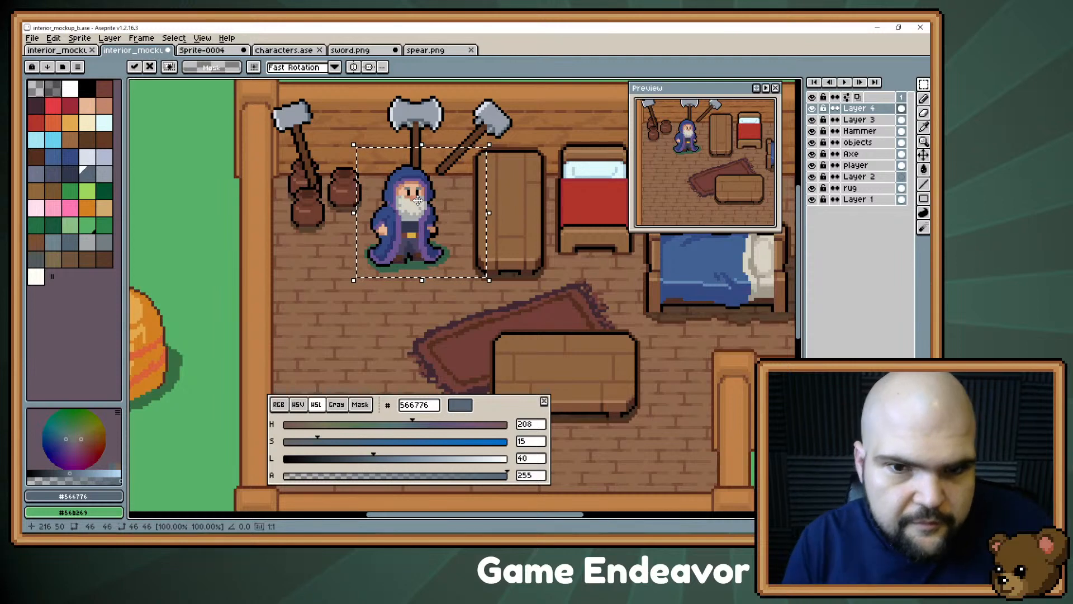
{"action": "key", "text": "ctrl+d"}
- Recolour the wizard's green ground shadow with translucent black at alpha 96 using the Paint Bucket, and turn off contiguous filling
{"action": "left_click", "coordinate": [56, 95]}
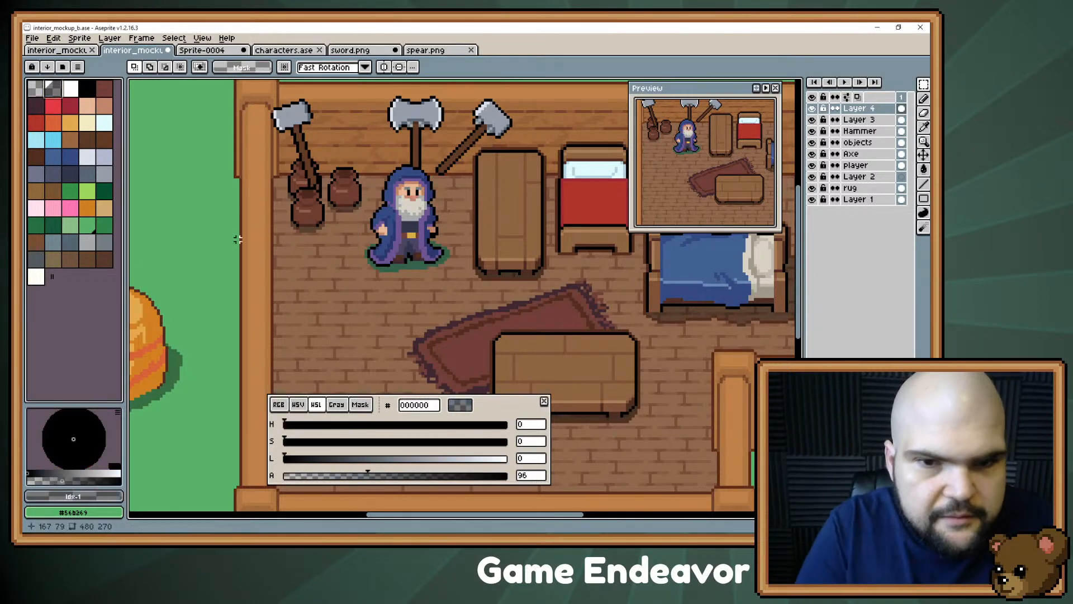
{"action": "key", "text": "g"}
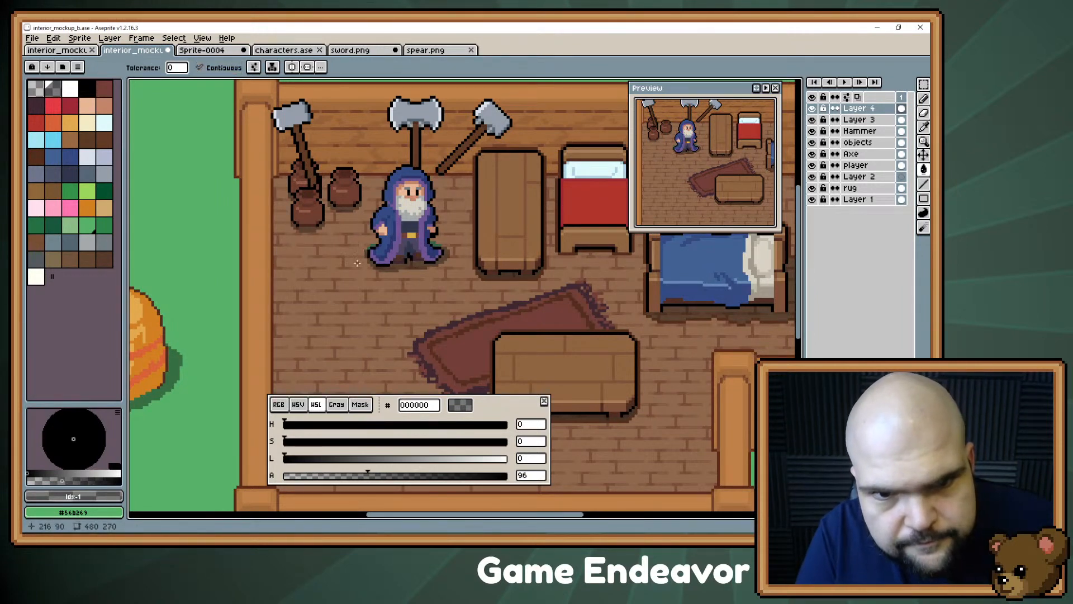
{"action": "left_click", "coordinate": [201, 67]}
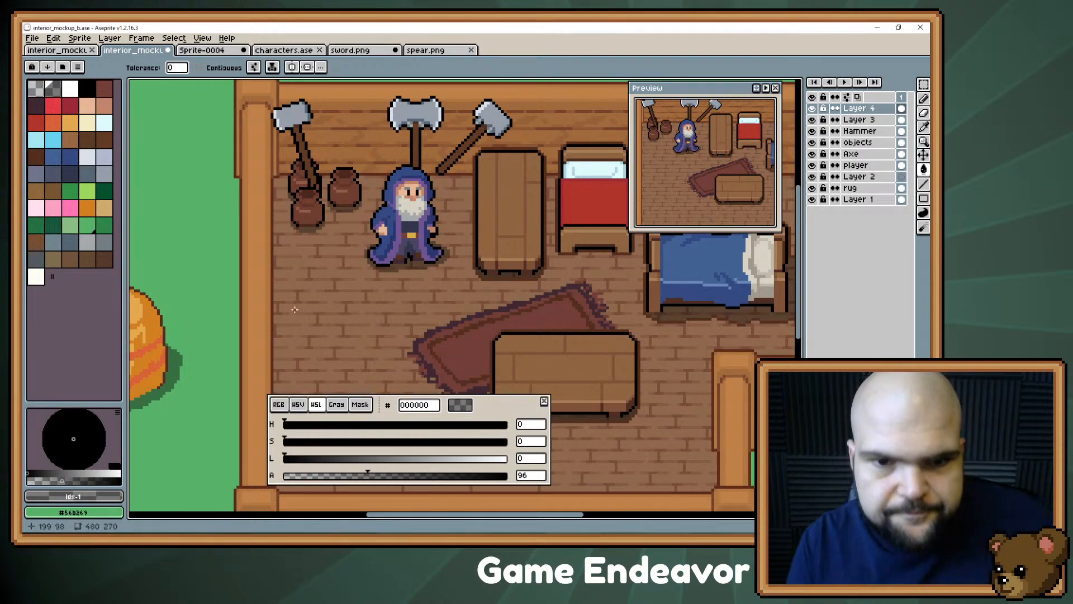
{"action": "scroll", "coordinate": [459, 291], "scroll_direction": "down", "scroll_amount": 3}
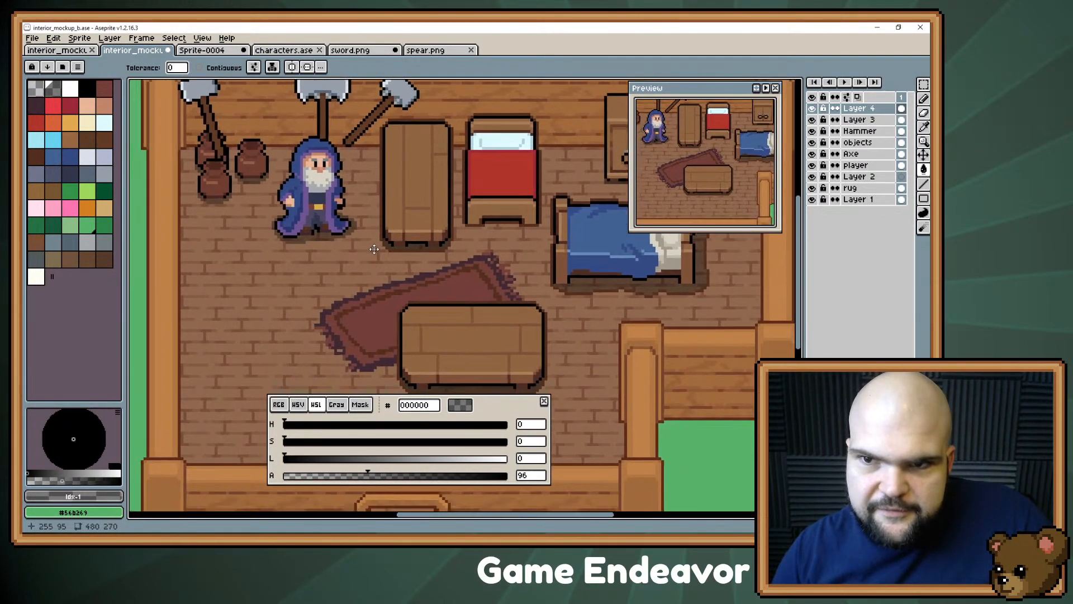
{"action": "left_click_drag", "start_coordinate": [374, 248], "coordinate": [330, 199]}
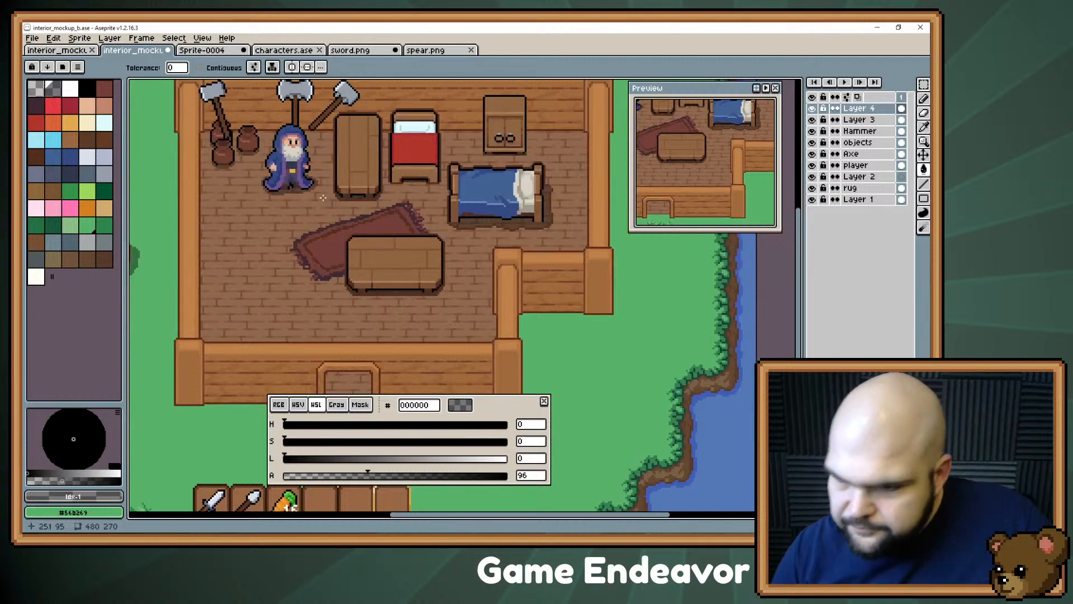
- Save interior_mockup_b.ase and add a second animation frame to it
{"action": "key", "text": "ctrl+s"}
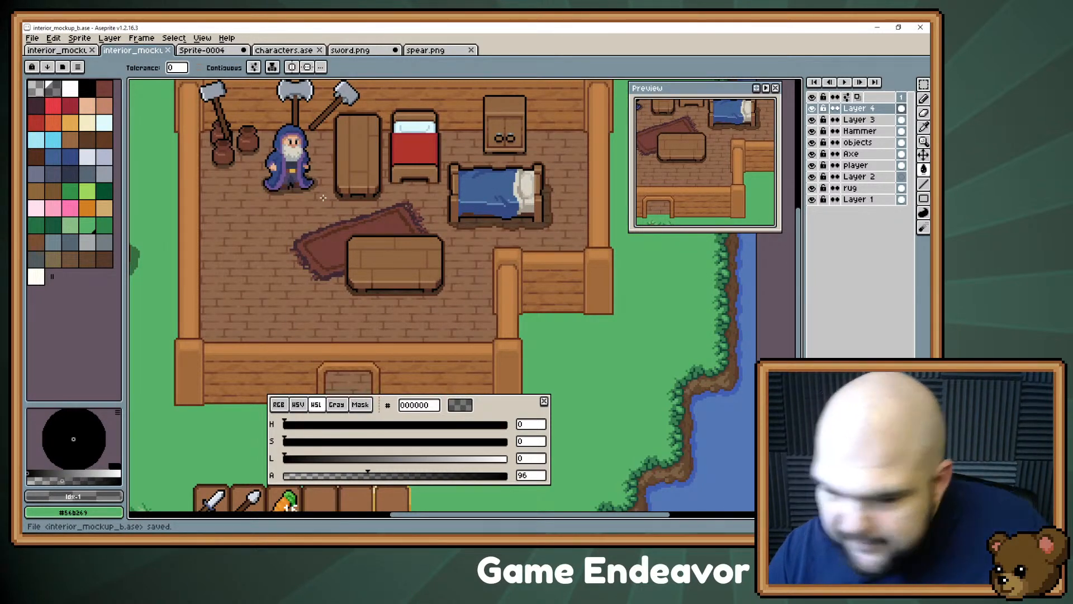
{"action": "key", "text": "b"}
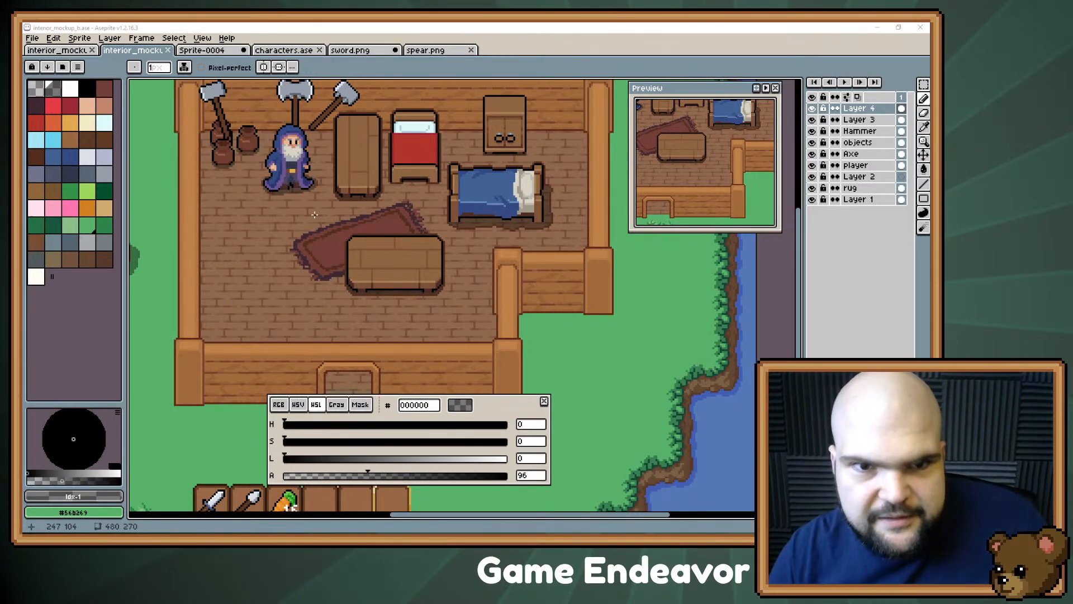
{"action": "left_click_drag", "start_coordinate": [262, 161], "coordinate": [344, 197]}
{"action": "scroll", "coordinate": [343, 196], "scroll_direction": "up", "scroll_amount": 2}
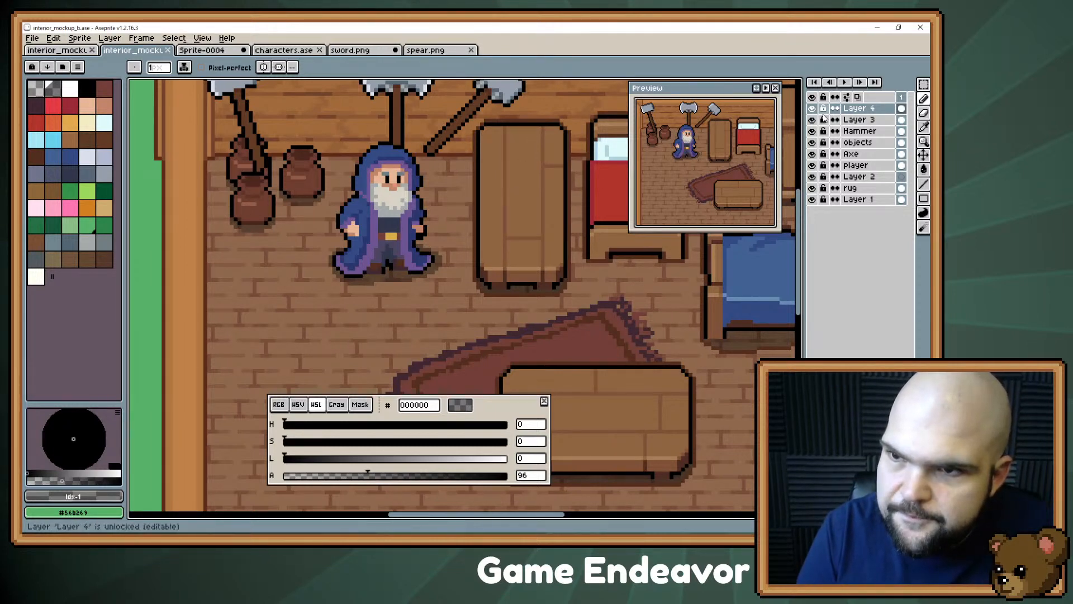
{"action": "key", "text": "alt+n"}
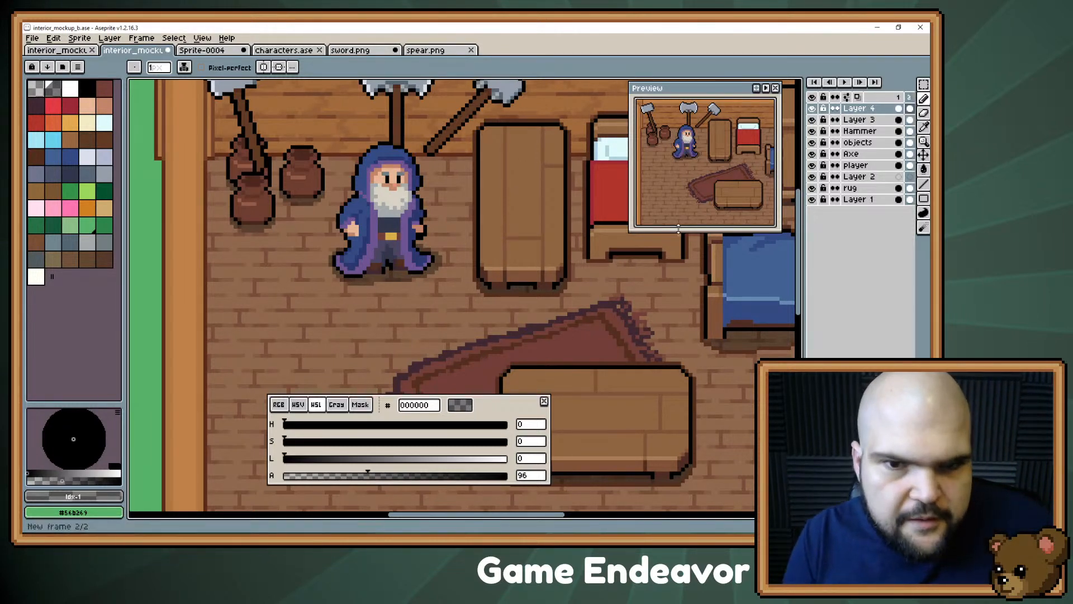
- In interior_mockup.ase, copy the open cabinet with stocked shelves beside the potted plant, using a 23 by 32 pixel selection
{"action": "key", "text": "space"}
{"action": "mouse_move", "coordinate": [541, 231]}
{"action": "left_mouse_down"}
{"action": "mouse_move", "coordinate": [524, 202]}
{"action": "mouse_move", "coordinate": [268, 249]}
{"action": "mouse_move", "coordinate": [113, 304]}
{"action": "left_mouse_up"}
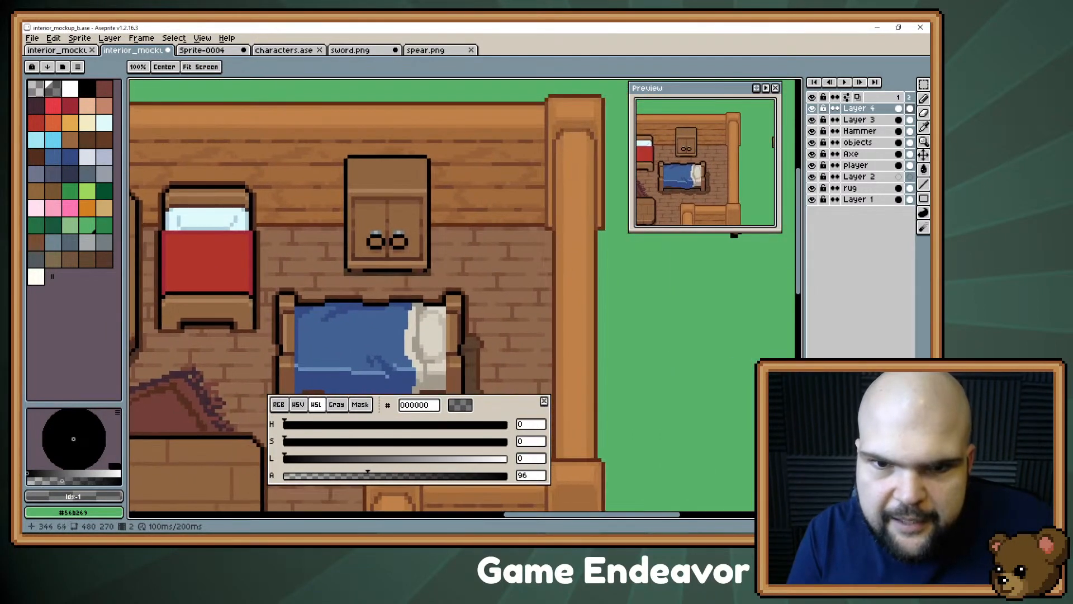
{"action": "key", "text": "space"}
{"action": "left_click_drag", "start_coordinate": [319, 257], "coordinate": [449, 197]}
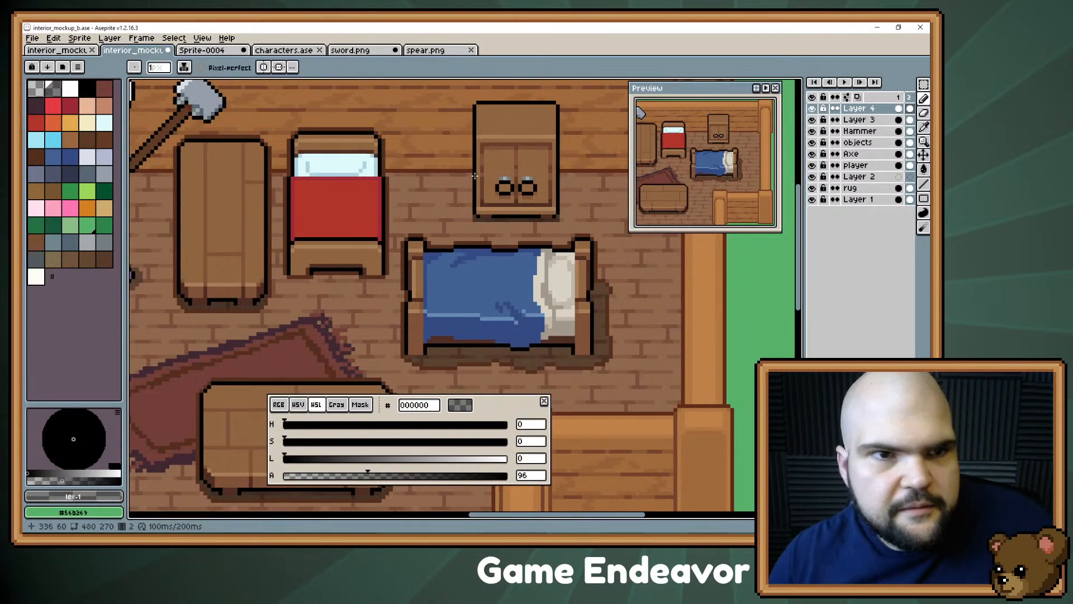
{"action": "left_click", "coordinate": [215, 50]}
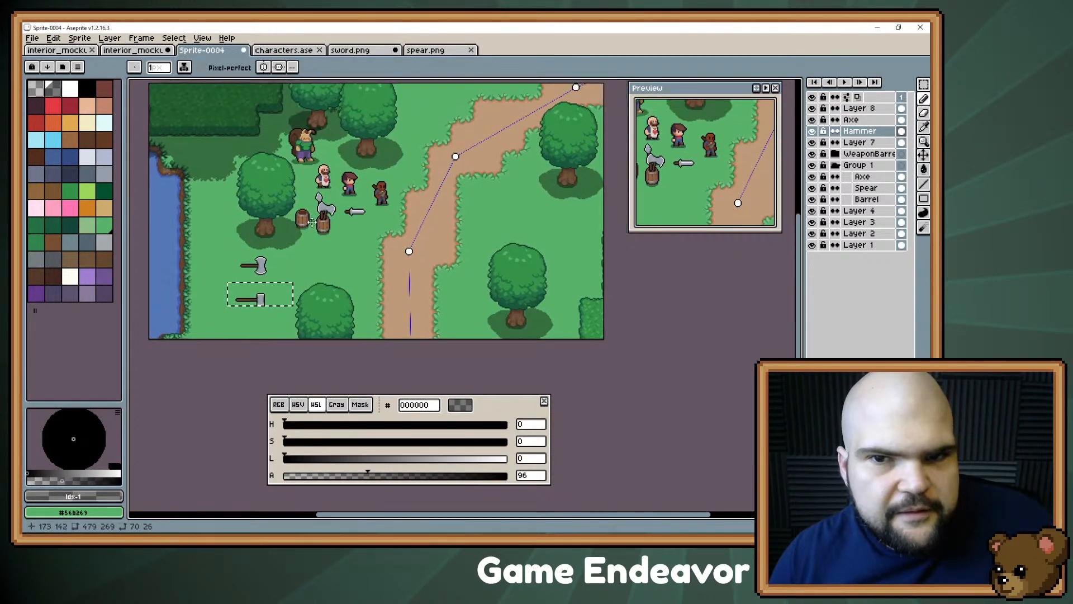
{"action": "left_click", "coordinate": [68, 50]}
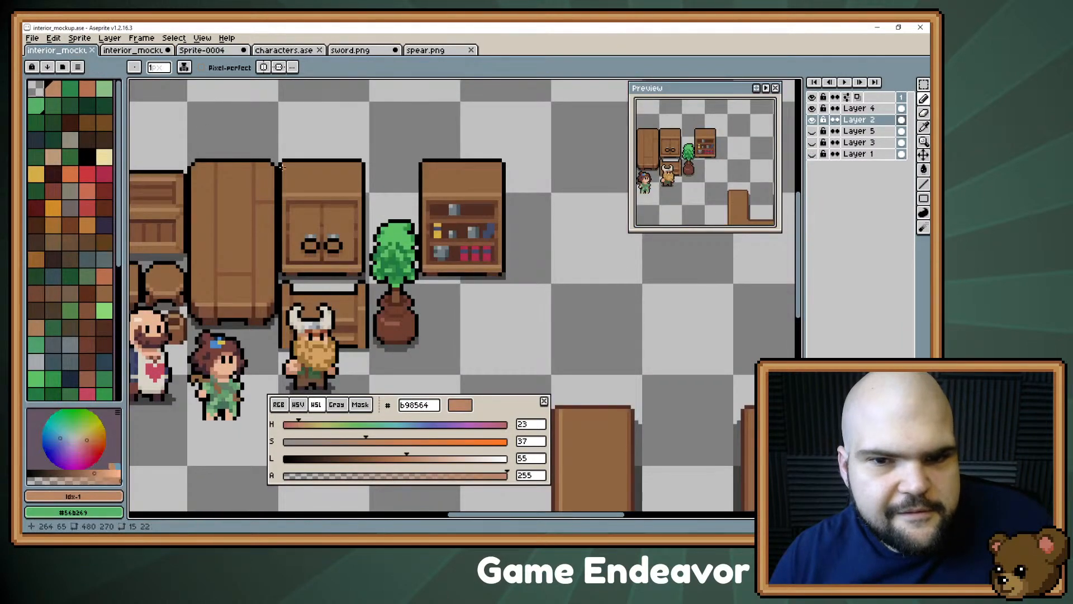
{"action": "key", "text": "m"}
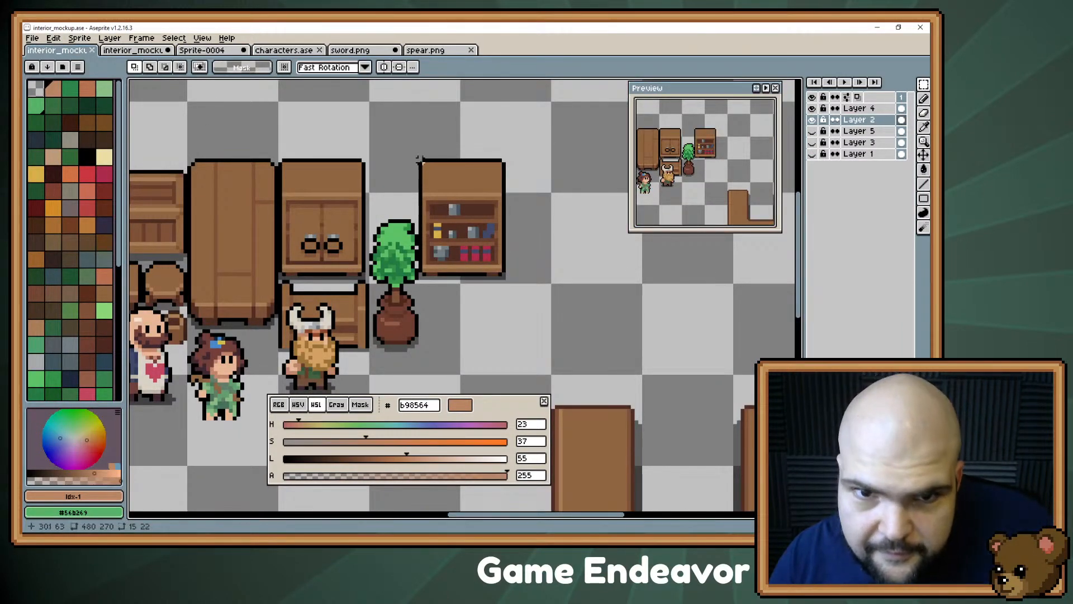
{"action": "left_click_drag", "start_coordinate": [420, 159], "coordinate": [506, 282]}
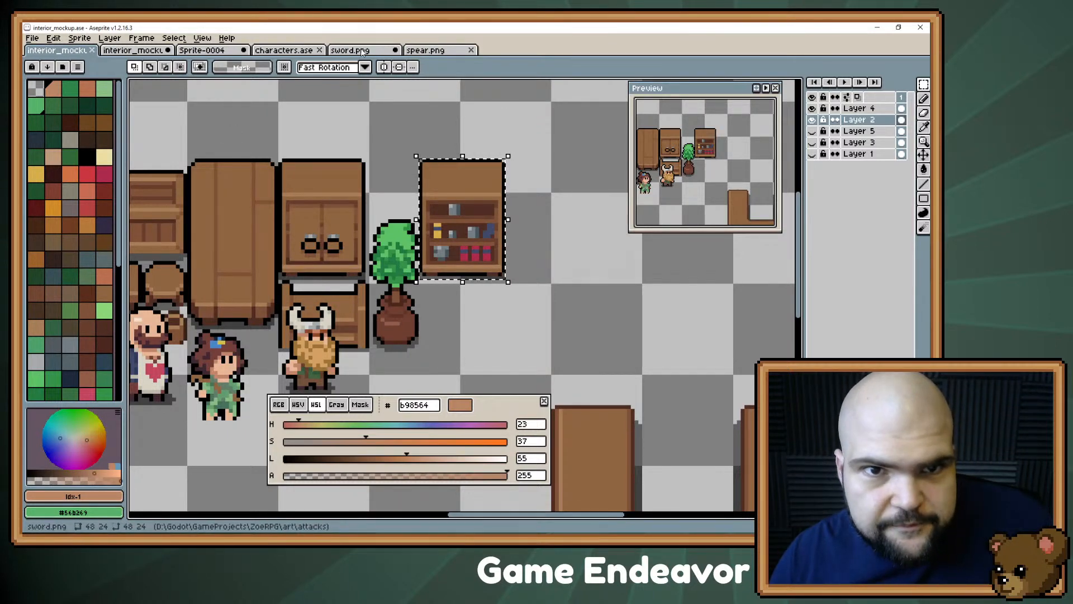
- Paste the open-shelf cabinet into interior_mockup_b.ase, place it against the back wall directly right of the two-door cabinet, and deselect it
{"action": "left_click", "coordinate": [211, 50]}
{"action": "left_click", "coordinate": [146, 51]}
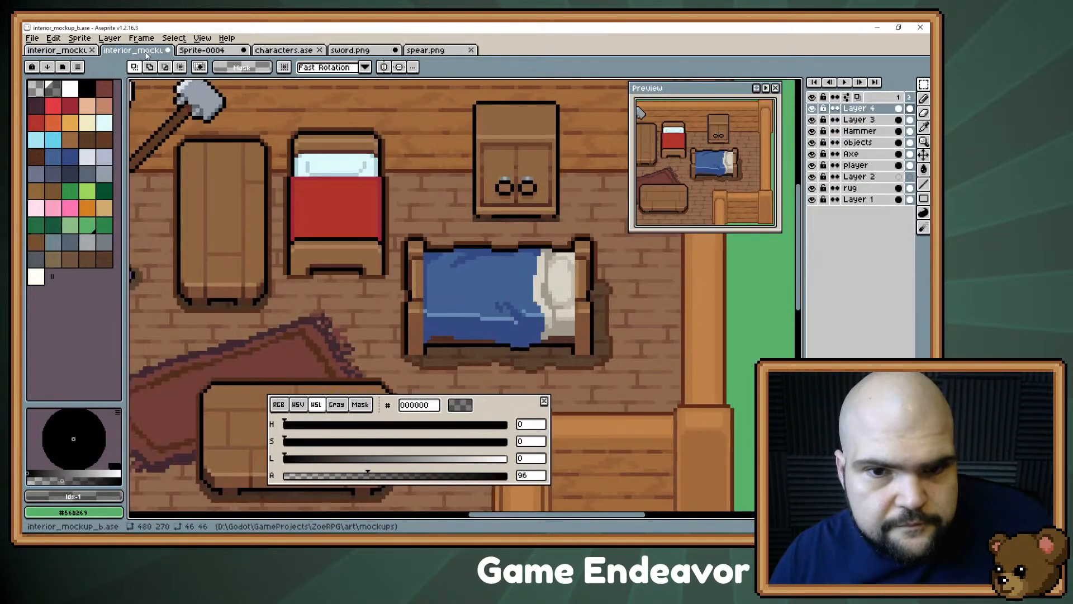
{"action": "key", "text": "ctrl+v"}
{"action": "left_click_drag", "start_coordinate": [375, 247], "coordinate": [517, 183]}
{"action": "key", "text": "Right"}
{"action": "key", "text": "ctrl+d"}
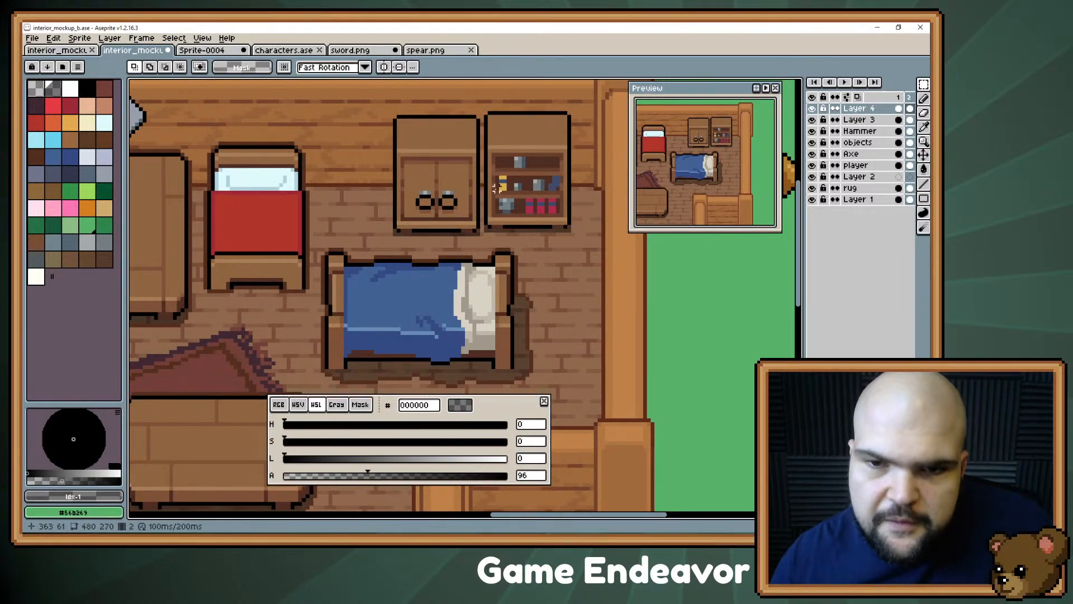
- Pick crimson #ac2a4a from the books in the open-shelf cabinet and paint a small slanted book cover on the floor below the clay pots
{"action": "left_click", "coordinate": [535, 207], "text": "alt"}
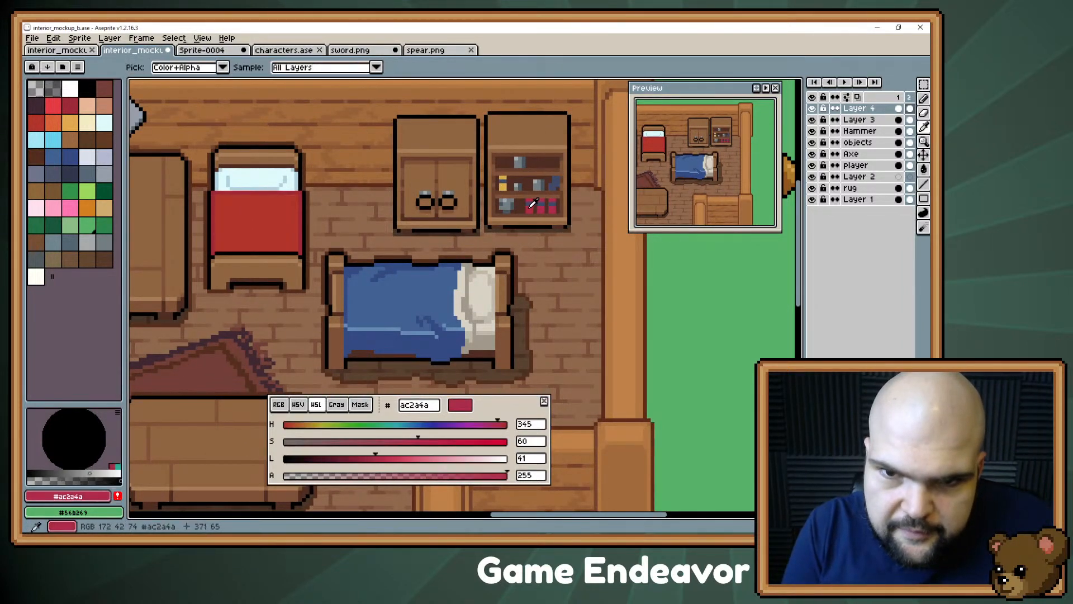
{"action": "left_click_drag", "start_coordinate": [535, 207], "coordinate": [792, 176]}
{"action": "key", "text": "b"}
{"action": "mouse_move", "coordinate": [506, 228]}
{"action": "left_mouse_down"}
{"action": "mouse_move", "coordinate": [399, 215]}
{"action": "mouse_move", "coordinate": [303, 248]}
{"action": "mouse_move", "coordinate": [450, 168]}
{"action": "mouse_move", "coordinate": [616, 151]}
{"action": "left_mouse_up"}
{"action": "left_click_drag", "start_coordinate": [315, 245], "coordinate": [327, 275]}
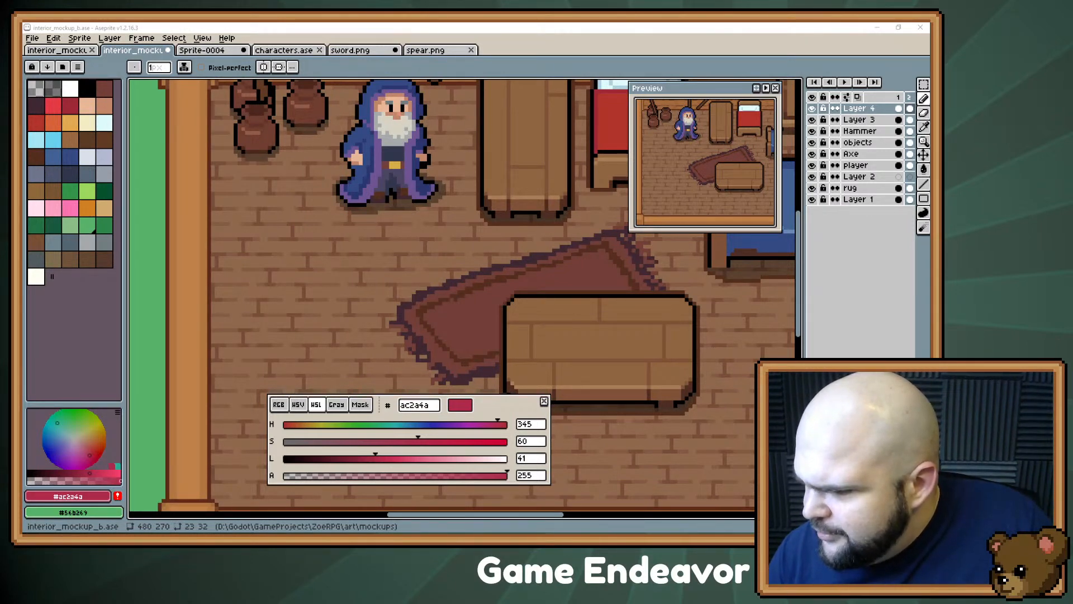
{"action": "left_click_drag", "start_coordinate": [279, 197], "coordinate": [284, 270]}
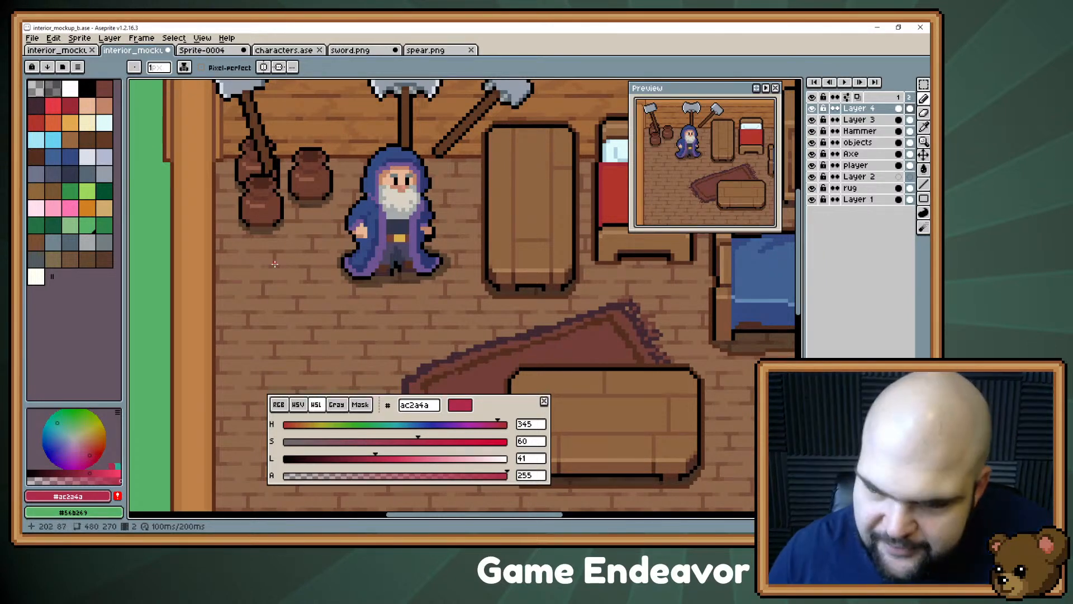
{"action": "left_click_drag", "start_coordinate": [274, 216], "coordinate": [283, 323]}
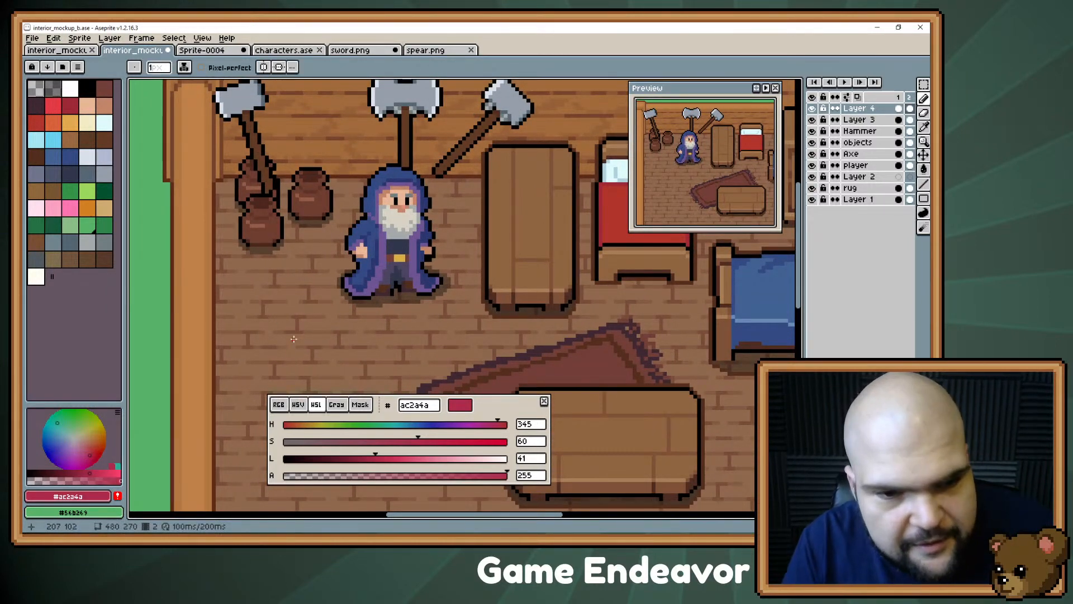
{"action": "left_click_drag", "start_coordinate": [290, 327], "coordinate": [284, 317]}
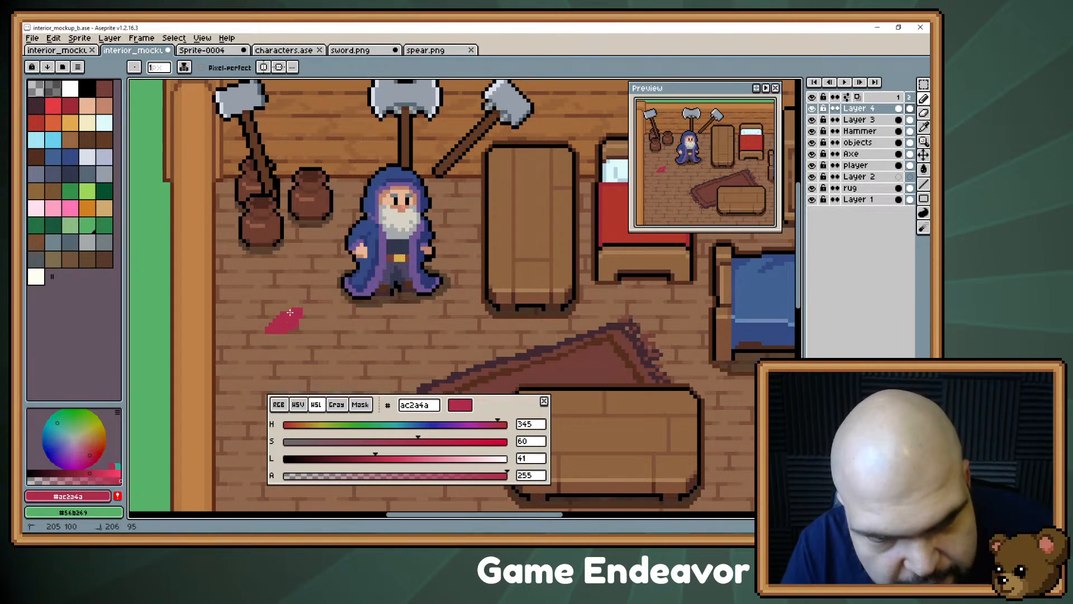
- Extend the crimson book with a rounded side and a lower cover, leaving a narrow gap for the pages
{"action": "mouse_move", "coordinate": [286, 332]}
{"action": "left_mouse_down"}
{"action": "mouse_move", "coordinate": [303, 311]}
{"action": "mouse_move", "coordinate": [285, 335]}
{"action": "mouse_move", "coordinate": [310, 318]}
{"action": "mouse_move", "coordinate": [295, 229]}
{"action": "left_mouse_up"}
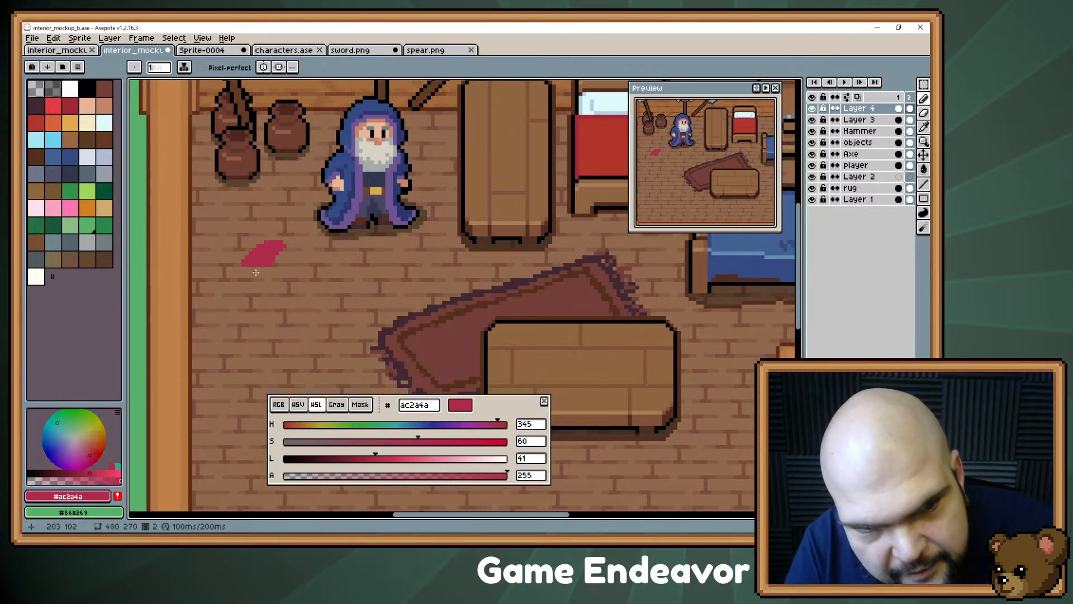
{"action": "left_click_drag", "start_coordinate": [245, 275], "coordinate": [249, 276]}
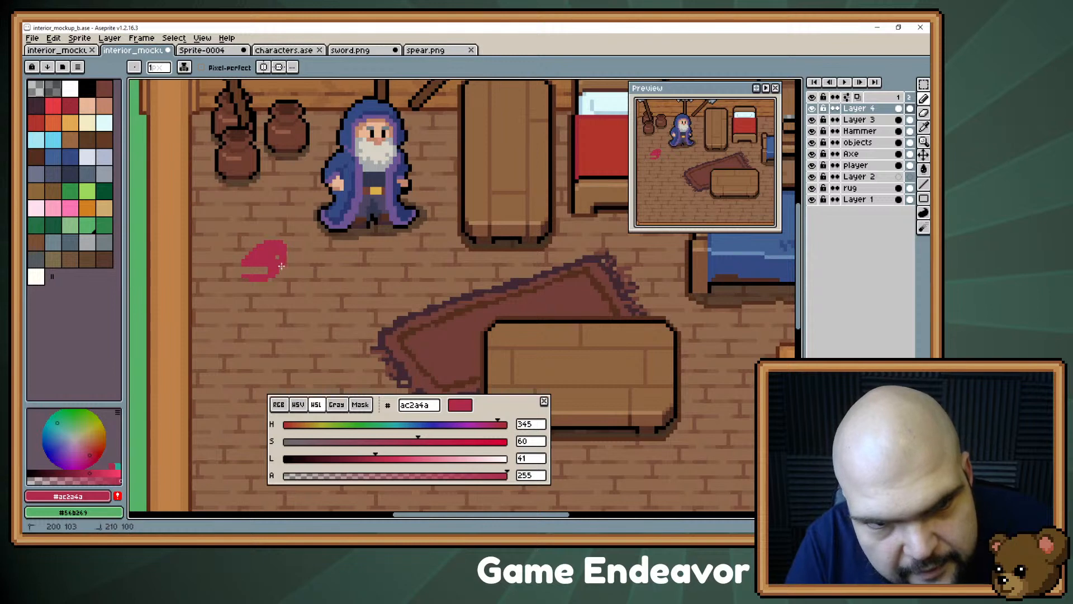
{"action": "left_click_drag", "start_coordinate": [278, 263], "coordinate": [279, 261]}
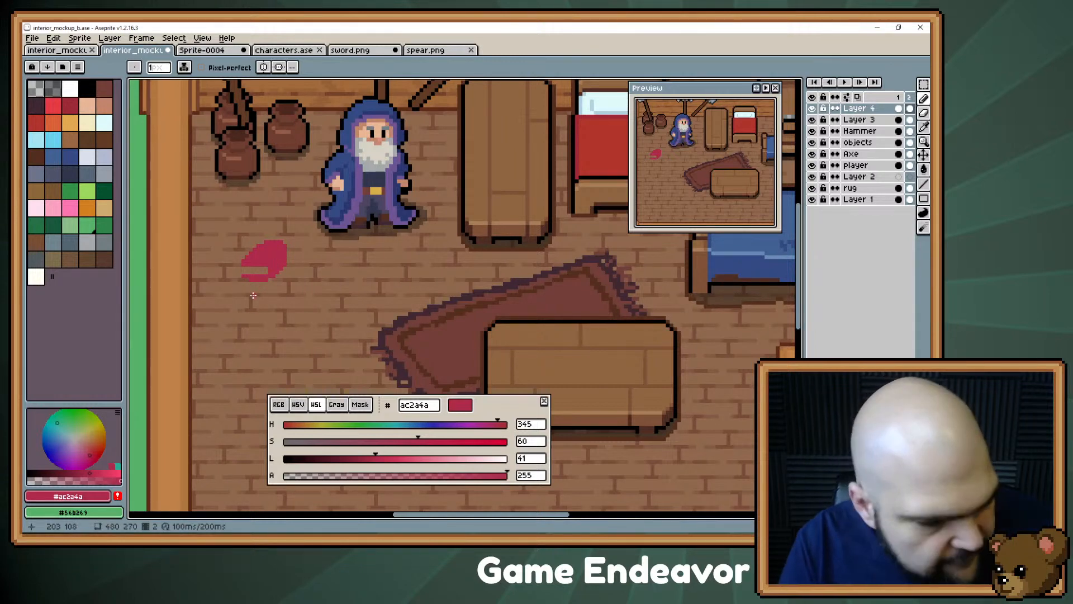
{"action": "left_click_drag", "start_coordinate": [280, 300], "coordinate": [296, 319]}
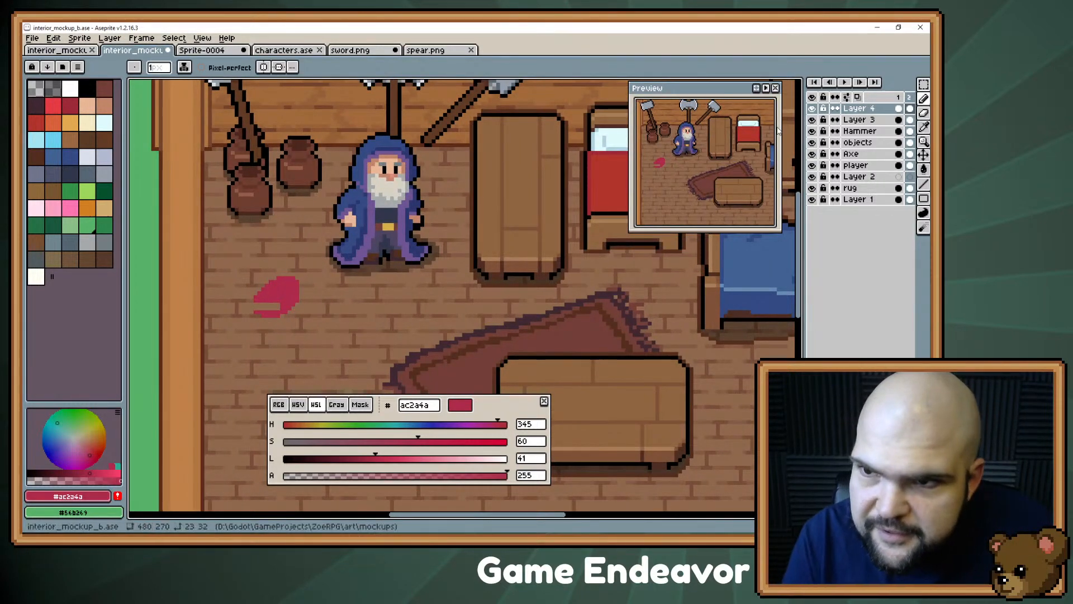
- Toggle the visibility of the layers just below Layer 4 to check which objects they hold
{"action": "left_click", "coordinate": [812, 120]}
{"action": "left_click", "coordinate": [812, 120]}
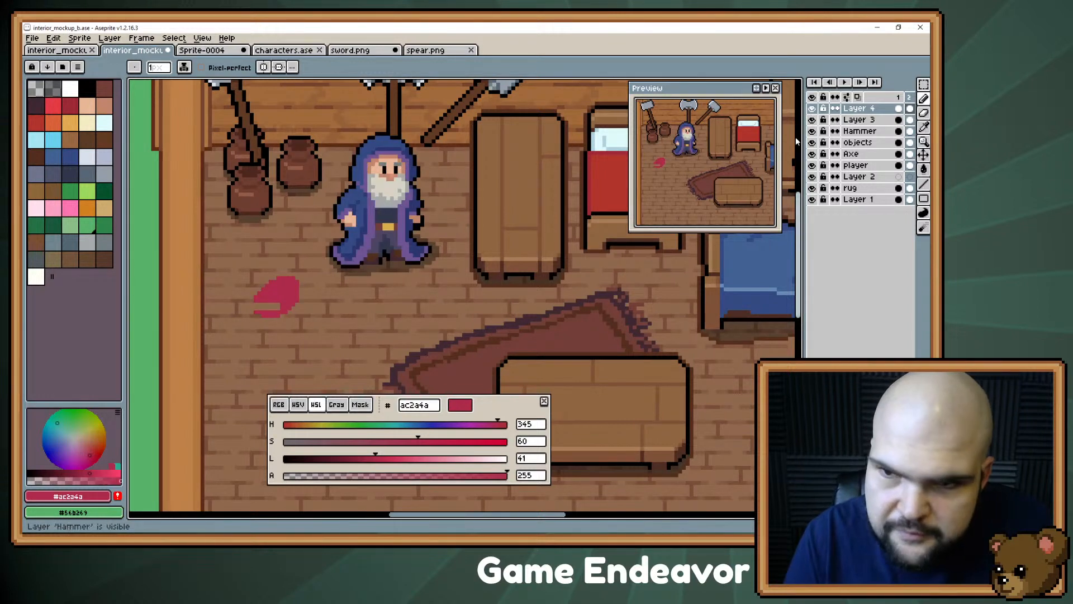
{"action": "left_click", "coordinate": [812, 120]}
{"action": "left_click", "coordinate": [812, 119]}
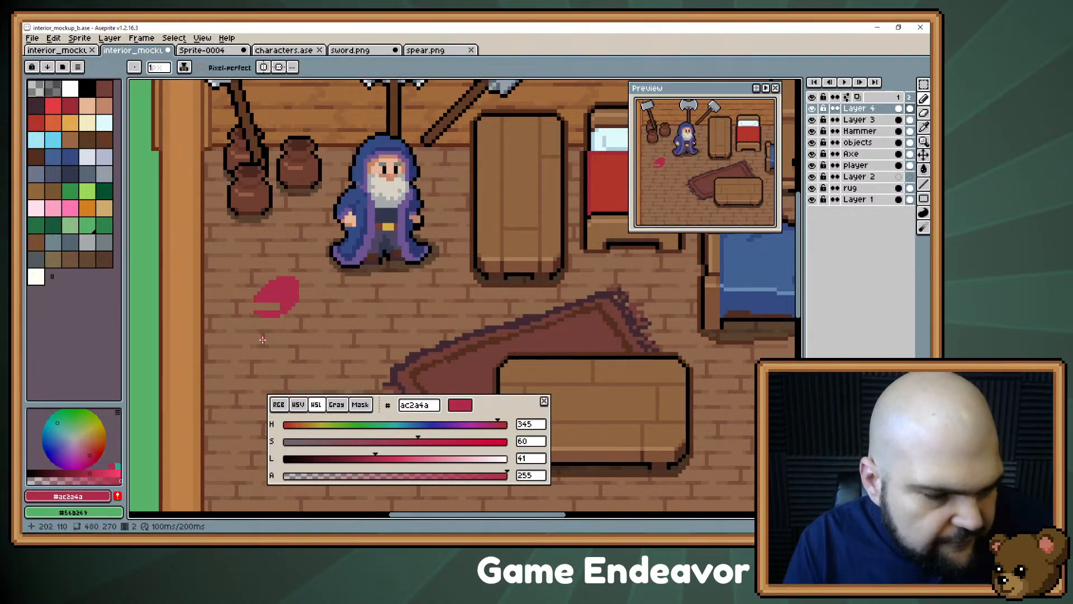
- Trim the crimson book's outer edges with the Eraser and fill its page gap with off-white #d8d3c5 using the Pencil
{"action": "key", "text": "l"}
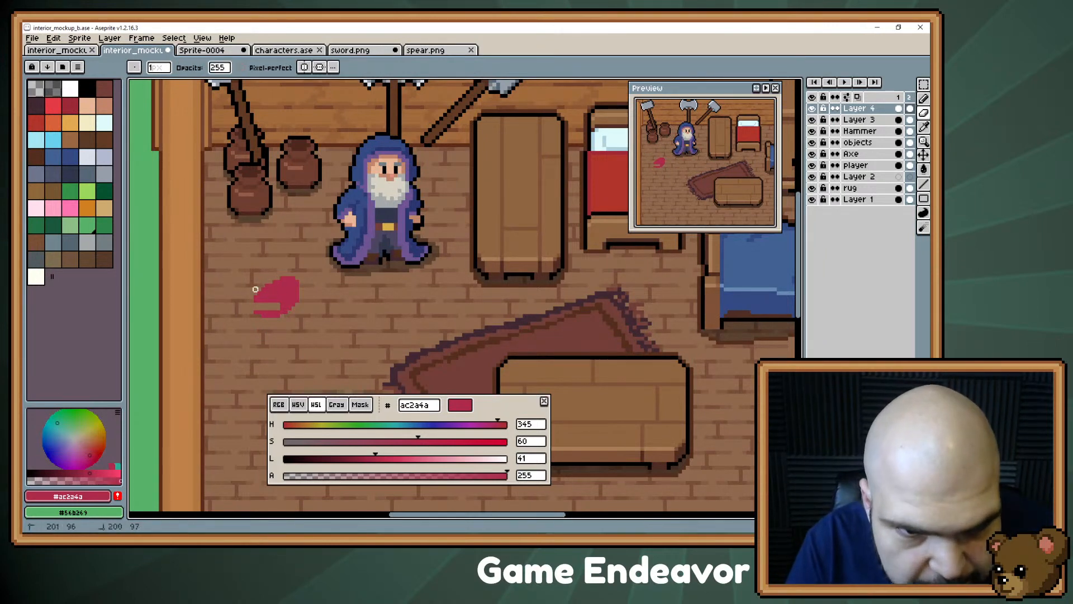
{"action": "mouse_move", "coordinate": [256, 281]}
{"action": "left_mouse_down"}
{"action": "mouse_move", "coordinate": [286, 277]}
{"action": "mouse_move", "coordinate": [300, 294]}
{"action": "left_mouse_up"}
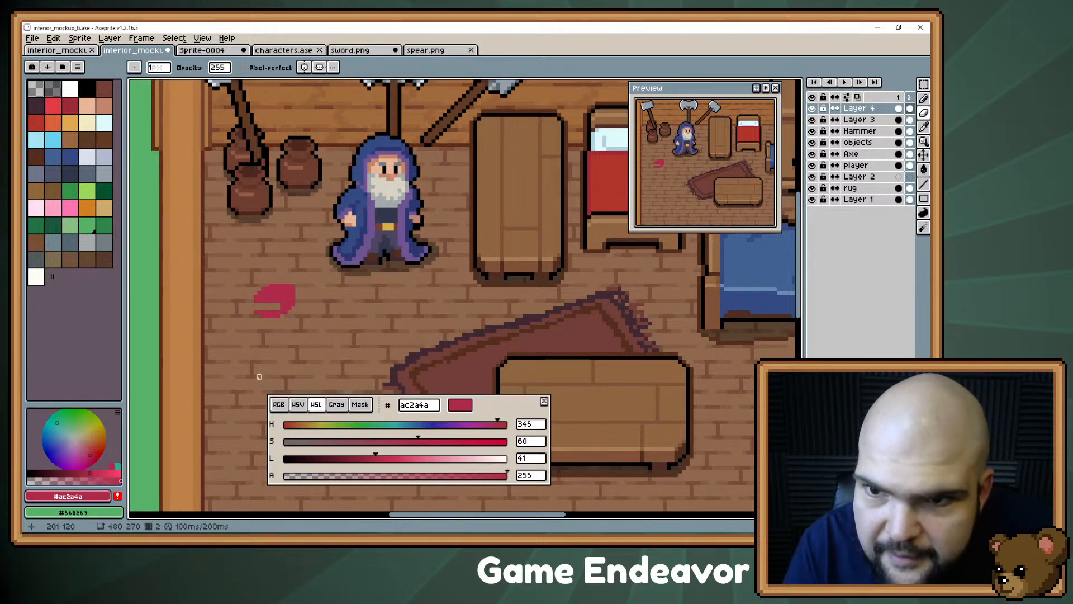
{"action": "left_click_drag", "start_coordinate": [459, 162], "coordinate": [317, 218]}
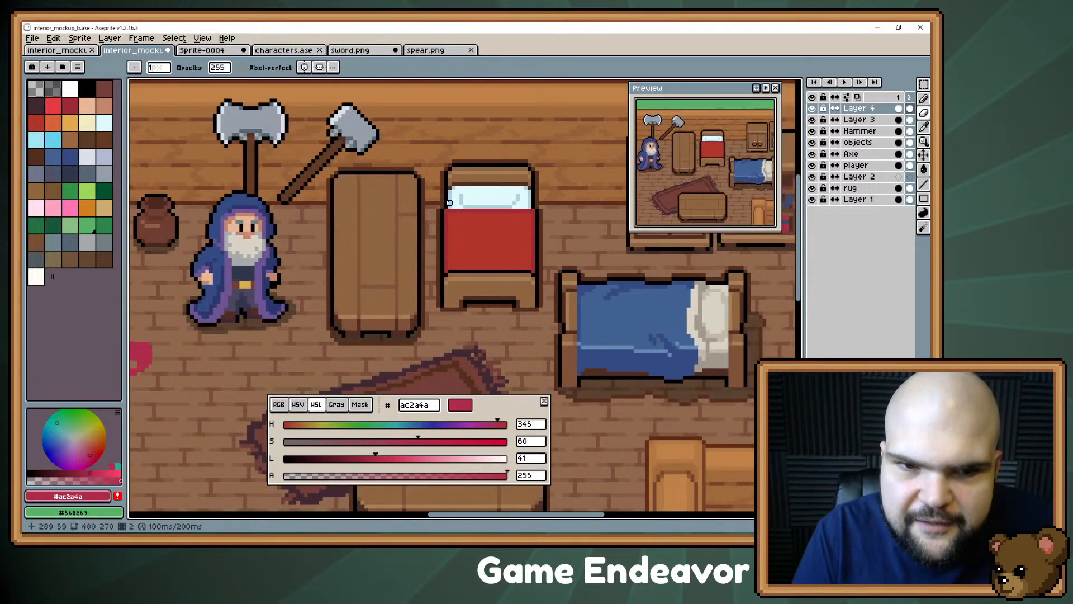
{"action": "left_click", "coordinate": [224, 256], "text": "alt"}
{"action": "left_click_drag", "start_coordinate": [224, 256], "coordinate": [394, 195]}
{"action": "key", "text": "e"}
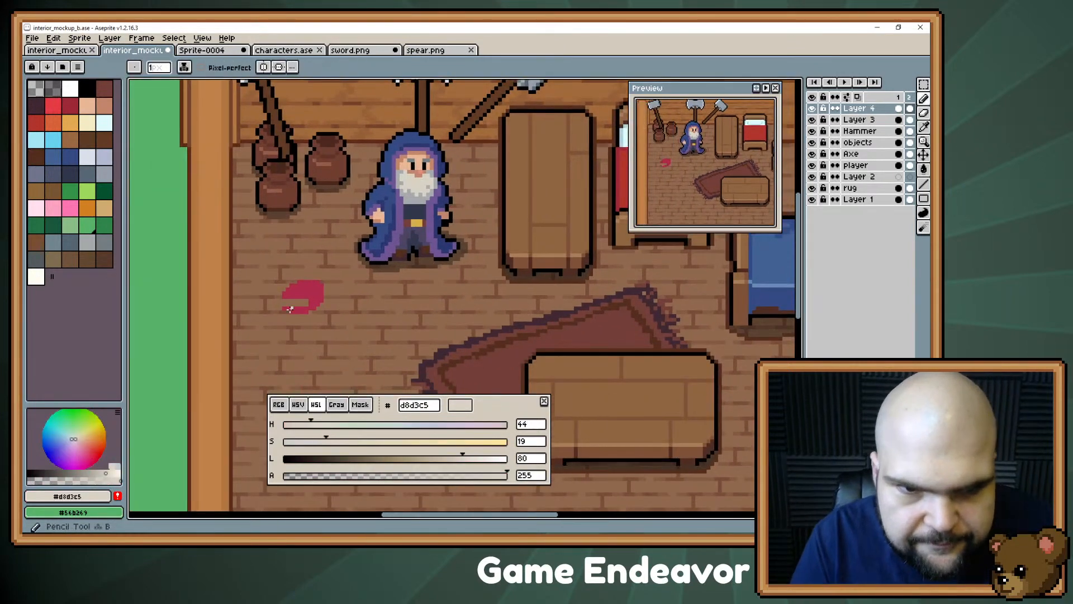
{"action": "left_click_drag", "start_coordinate": [287, 305], "coordinate": [292, 301]}
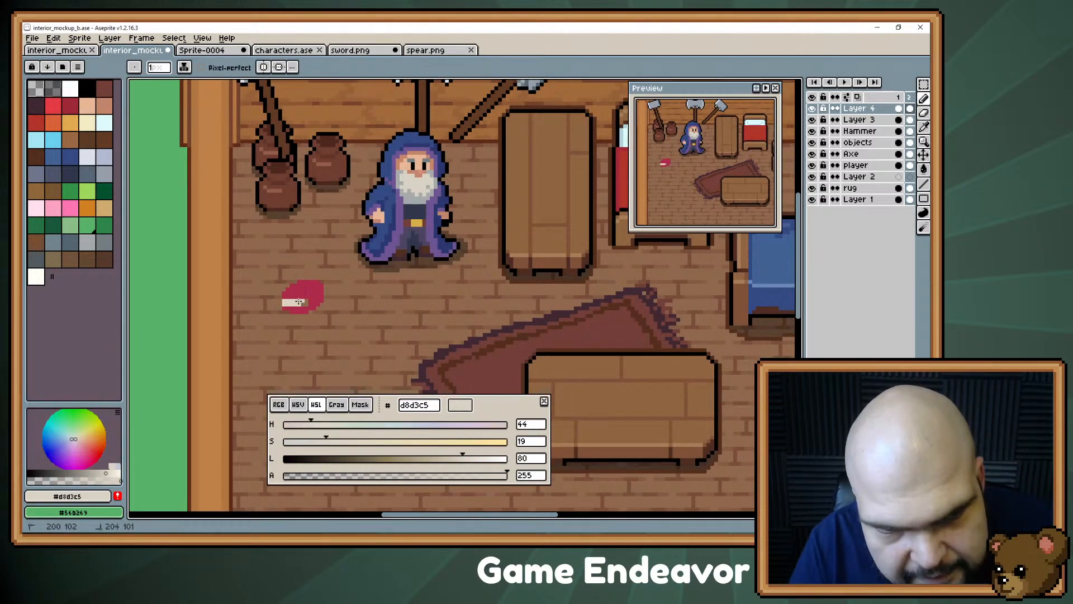
{"action": "key", "text": "b"}
{"action": "left_click_drag", "start_coordinate": [302, 351], "coordinate": [298, 386]}
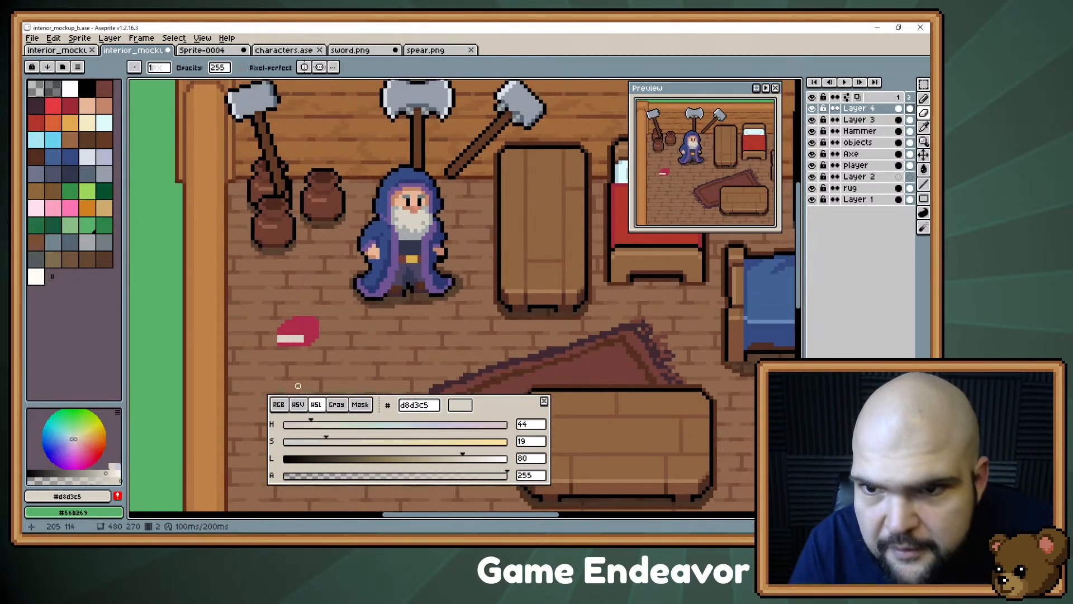
{"action": "key", "text": "e"}
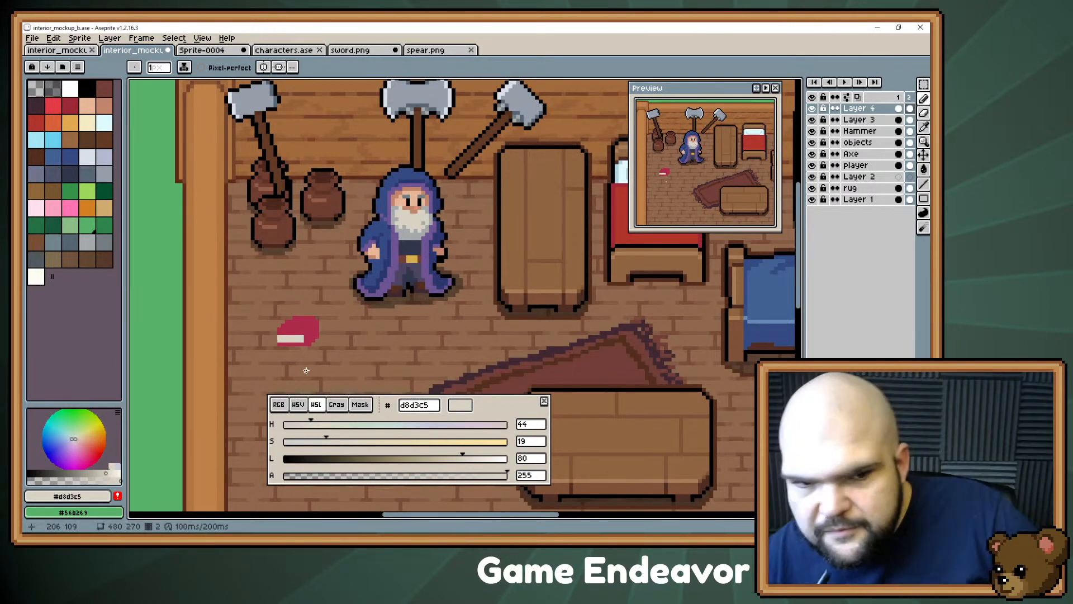
- Pick crimson #ac2a4a from the floor book and paint a solid rounded book shape on the horizontal table with a 3-pixel brush
{"action": "scroll", "coordinate": [306, 370], "scroll_direction": "right", "scroll_amount": 10}
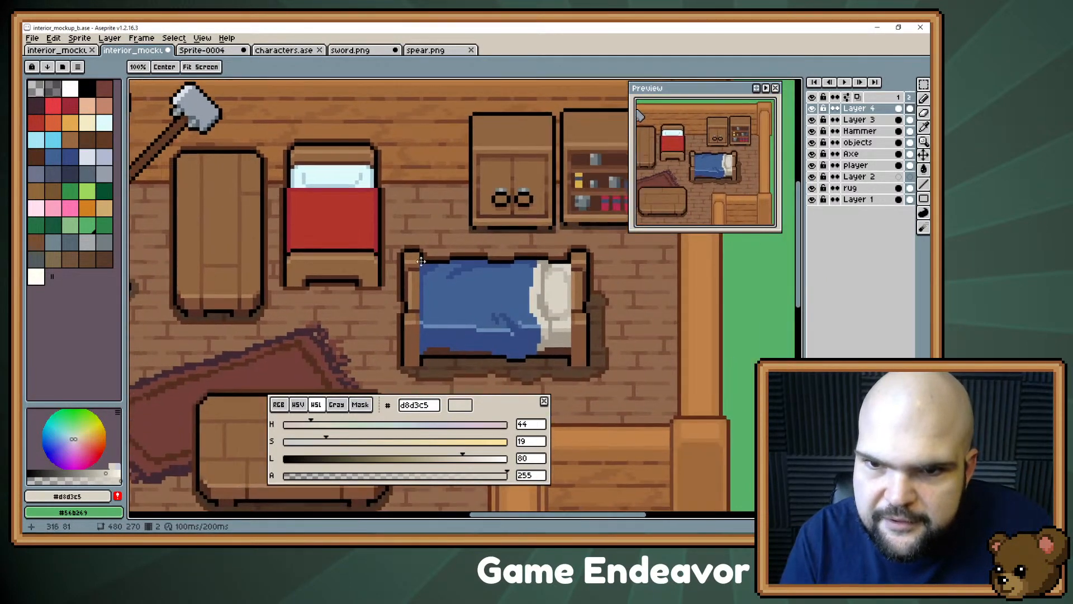
{"action": "scroll", "coordinate": [531, 226], "scroll_direction": "left", "scroll_amount": 12}
{"action": "scroll", "coordinate": [531, 227], "scroll_direction": "down", "scroll_amount": 1}
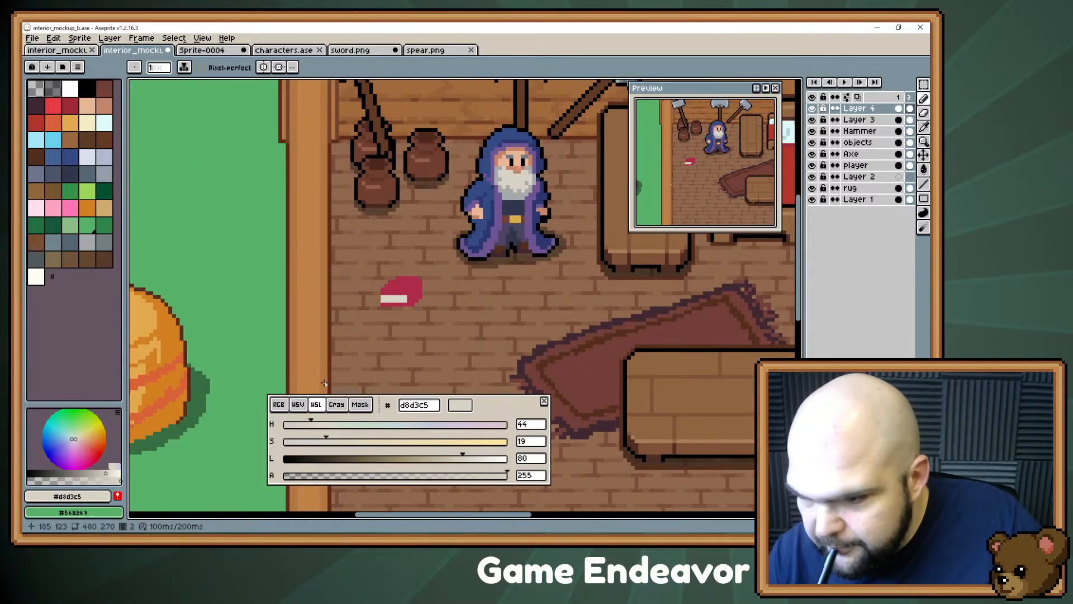
{"action": "left_click", "coordinate": [424, 277], "text": "alt"}
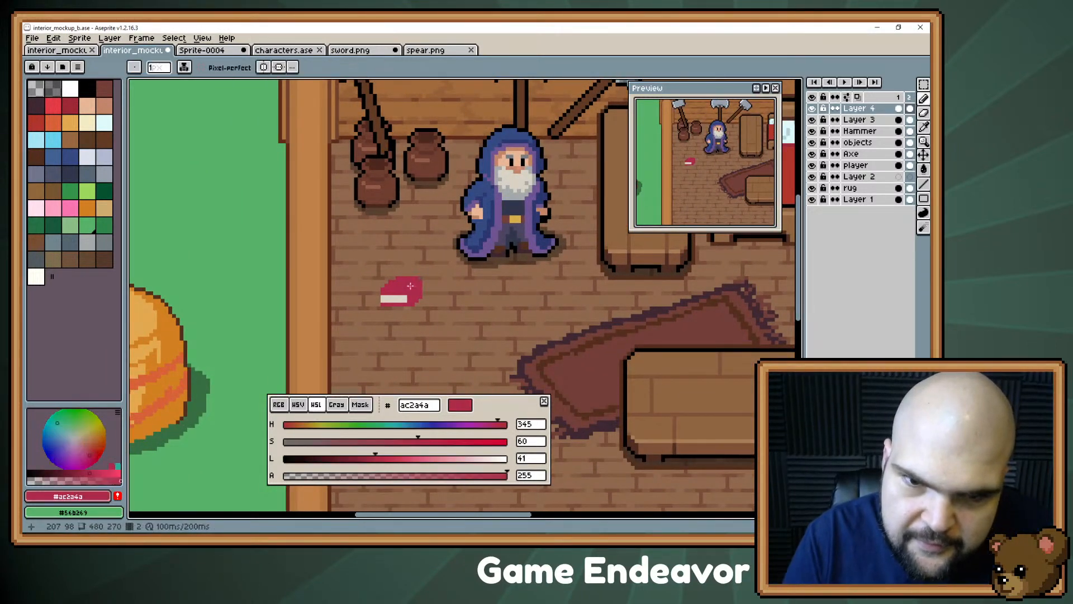
{"action": "scroll", "coordinate": [392, 268], "scroll_direction": "right", "scroll_amount": 4}
{"action": "scroll", "coordinate": [391, 268], "scroll_direction": "down", "scroll_amount": 2}
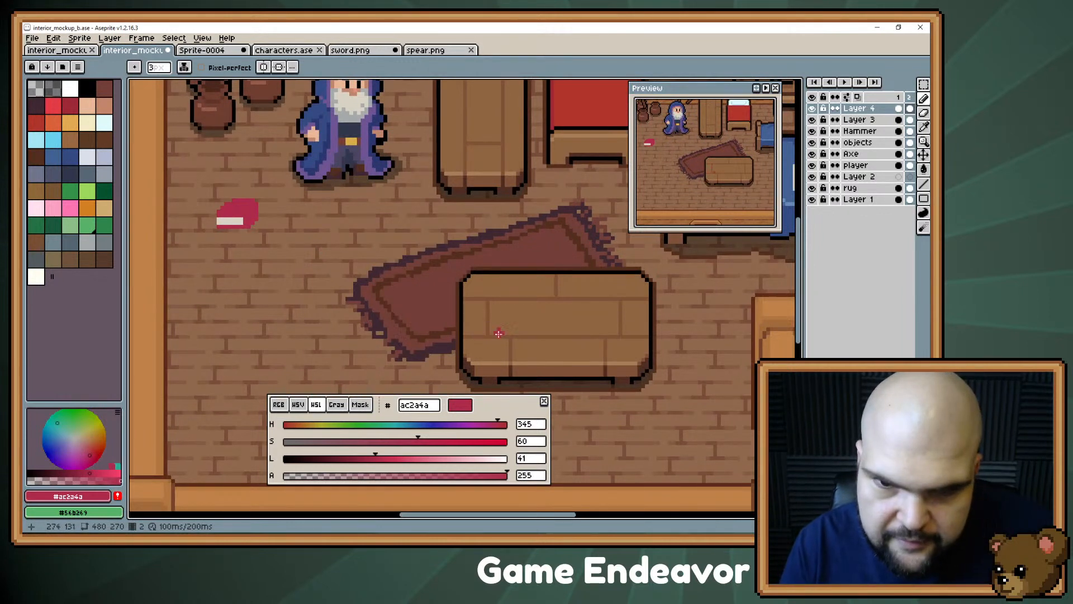
{"action": "mouse_move", "coordinate": [505, 315]}
{"action": "left_mouse_down"}
{"action": "mouse_move", "coordinate": [517, 327]}
{"action": "mouse_move", "coordinate": [537, 313]}
{"action": "mouse_move", "coordinate": [510, 315]}
{"action": "left_mouse_up"}
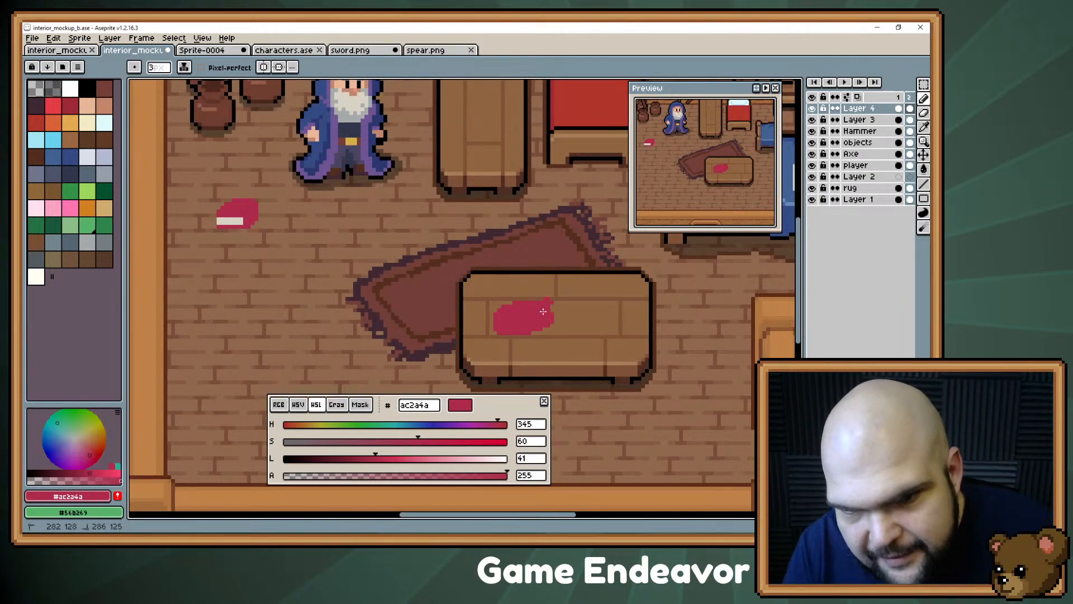
{"action": "mouse_move", "coordinate": [542, 311]}
{"action": "left_mouse_down"}
{"action": "mouse_move", "coordinate": [435, 198]}
{"action": "mouse_move", "coordinate": [462, 161]}
{"action": "left_mouse_up"}
{"action": "mouse_move", "coordinate": [612, 174]}
{"action": "left_mouse_down"}
{"action": "mouse_move", "coordinate": [521, 217]}
{"action": "mouse_move", "coordinate": [444, 279]}
{"action": "left_mouse_up"}
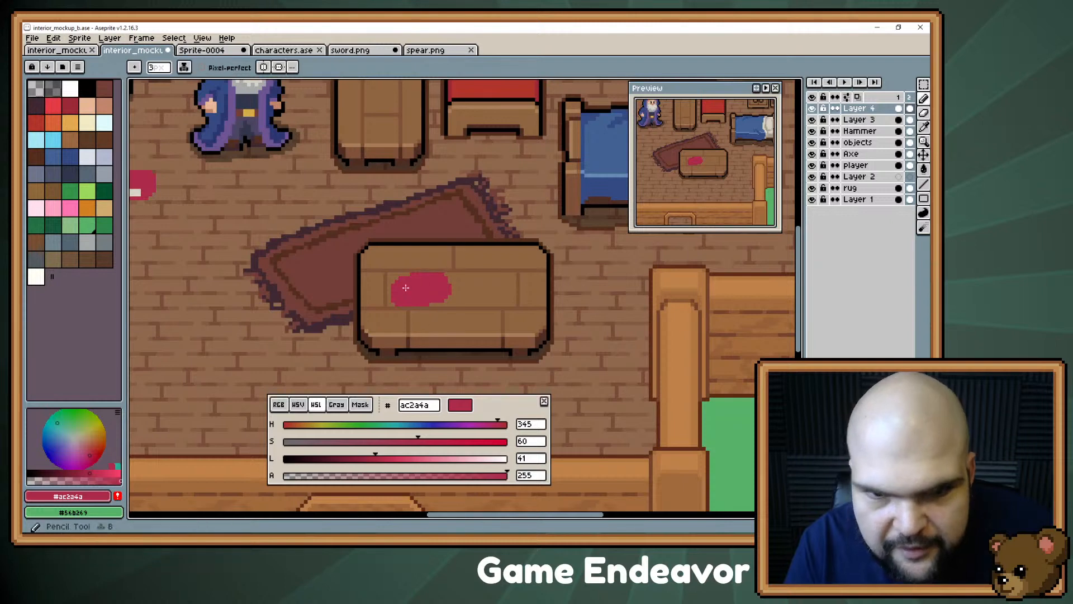
{"action": "mouse_move", "coordinate": [428, 244]}
{"action": "left_mouse_down"}
{"action": "mouse_move", "coordinate": [430, 312]}
{"action": "mouse_move", "coordinate": [430, 269]}
{"action": "mouse_move", "coordinate": [429, 304]}
{"action": "mouse_move", "coordinate": [437, 292]}
{"action": "mouse_move", "coordinate": [455, 297]}
{"action": "mouse_move", "coordinate": [451, 285]}
{"action": "mouse_move", "coordinate": [459, 295]}
{"action": "mouse_move", "coordinate": [435, 309]}
{"action": "left_mouse_up"}
- Paint off-white #d8d3c5 pages over the table book, leaving a thin crimson #ac2a4a cover edge around them
{"action": "left_click", "coordinate": [250, 143], "text": "alt"}
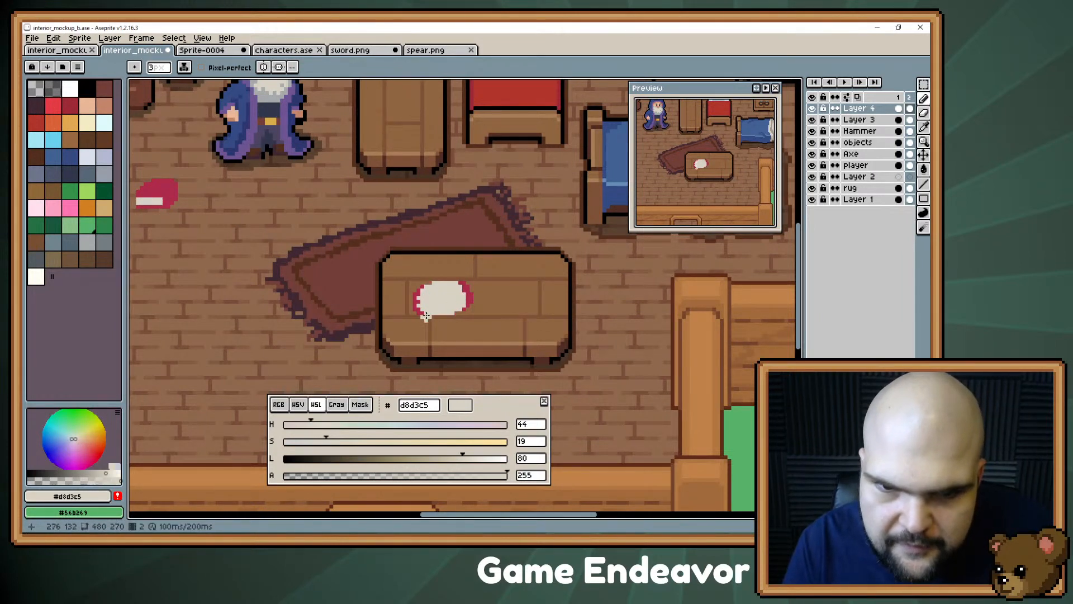
{"action": "left_click", "coordinate": [425, 316], "text": "alt"}
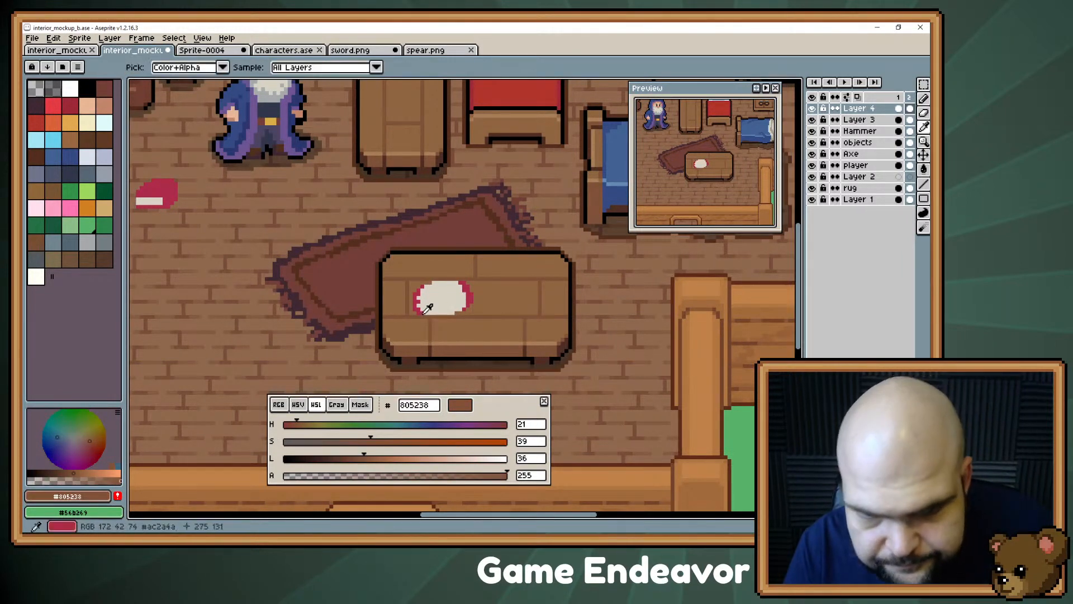
{"action": "left_click", "coordinate": [427, 309], "text": "alt"}
{"action": "mouse_move", "coordinate": [424, 310]}
{"action": "left_mouse_down"}
{"action": "mouse_move", "coordinate": [427, 320]}
{"action": "mouse_move", "coordinate": [460, 307]}
{"action": "left_mouse_up"}
{"action": "left_click", "coordinate": [435, 302], "text": "alt"}
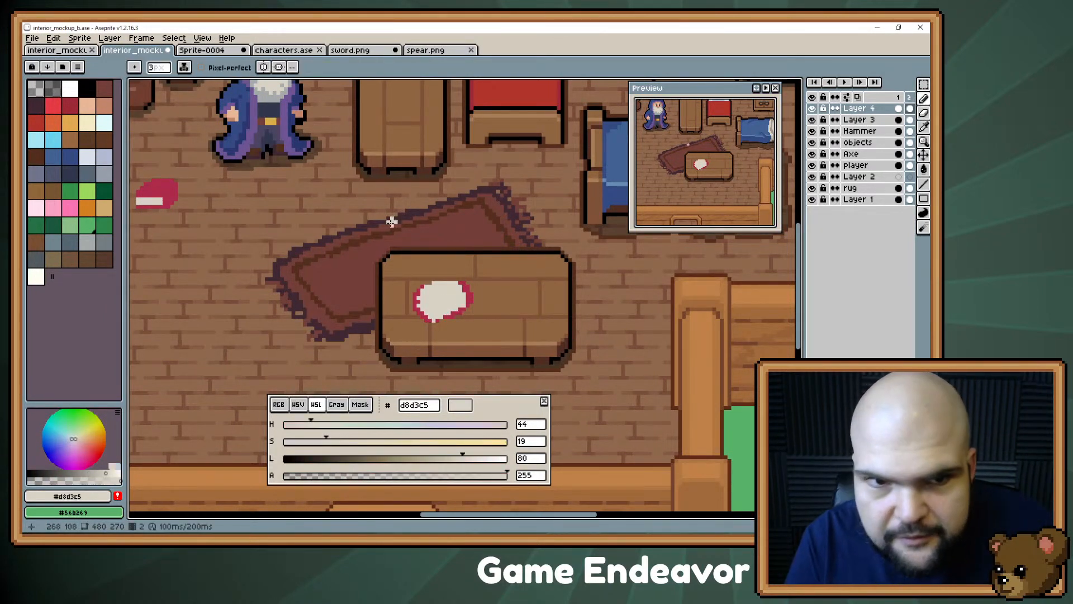
- Pick grey #a5aaac and draw a short diagonal fold line across the middle of the open book's pages
{"action": "left_click_drag", "start_coordinate": [275, 95], "coordinate": [282, 117]}
{"action": "left_click", "coordinate": [281, 118], "text": "alt"}
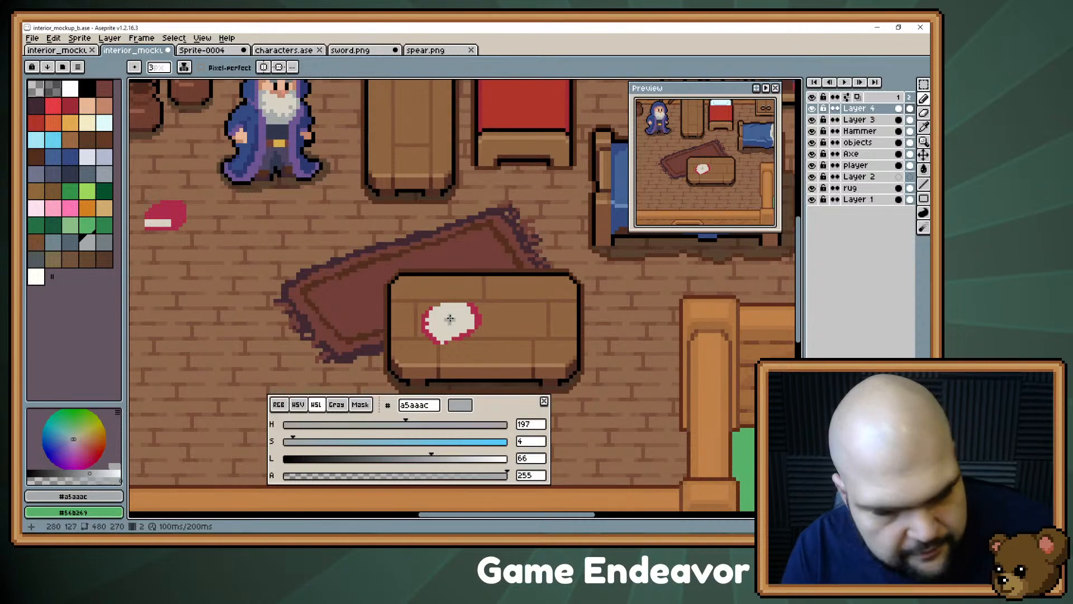
{"action": "left_click_drag", "start_coordinate": [447, 308], "coordinate": [463, 326]}
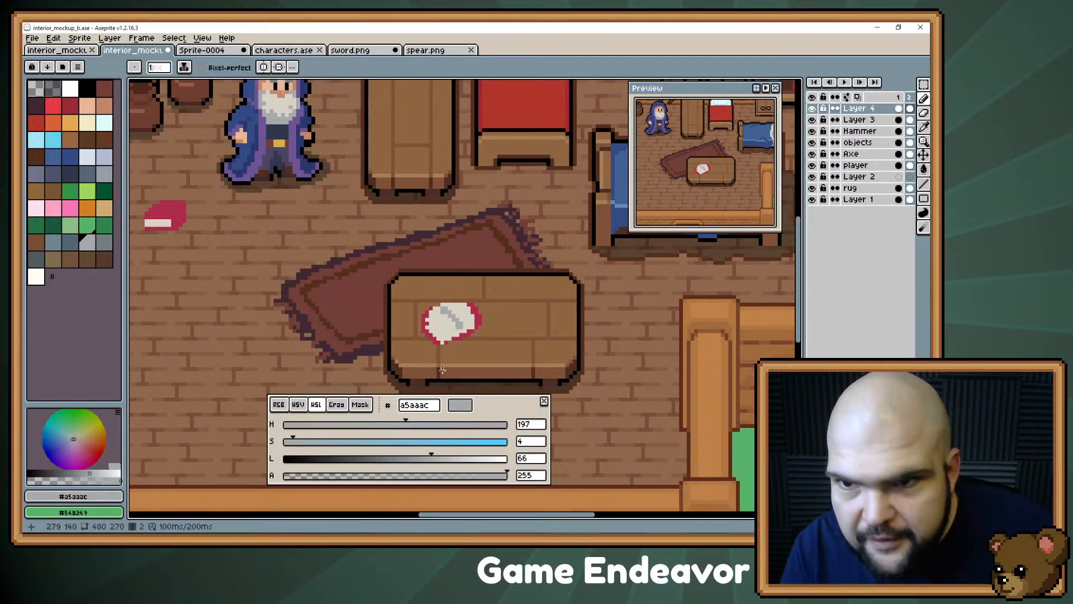
- Refine the open book's edges with a 1-pixel brush, alternating off-white #d8d3c5 for the pages and crimson #ac2a4a for the cover
{"action": "left_click", "coordinate": [456, 303], "text": "alt"}
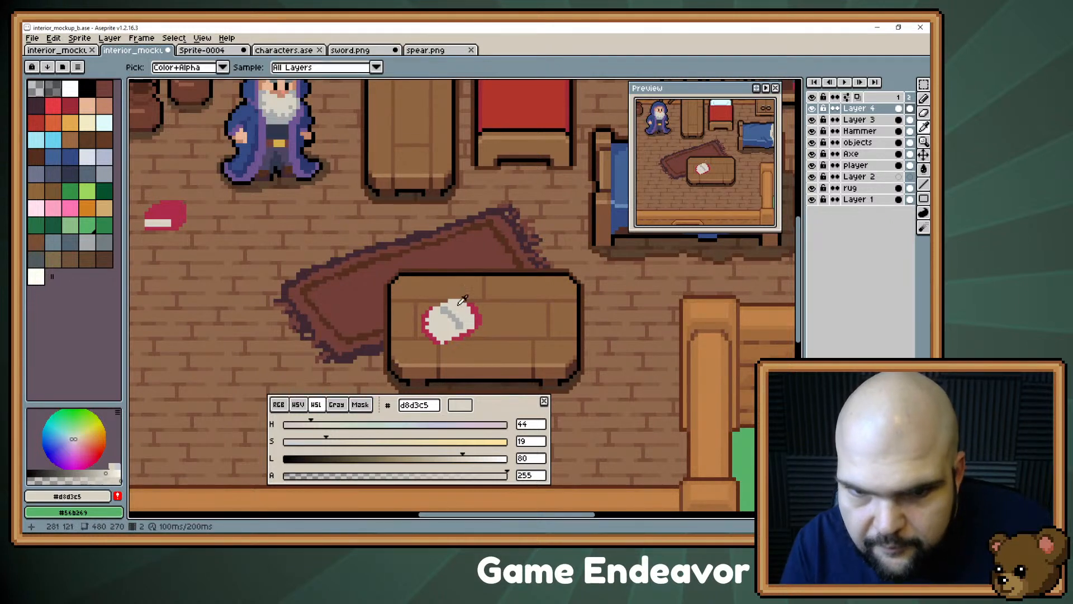
{"action": "left_click", "coordinate": [467, 300], "text": "alt"}
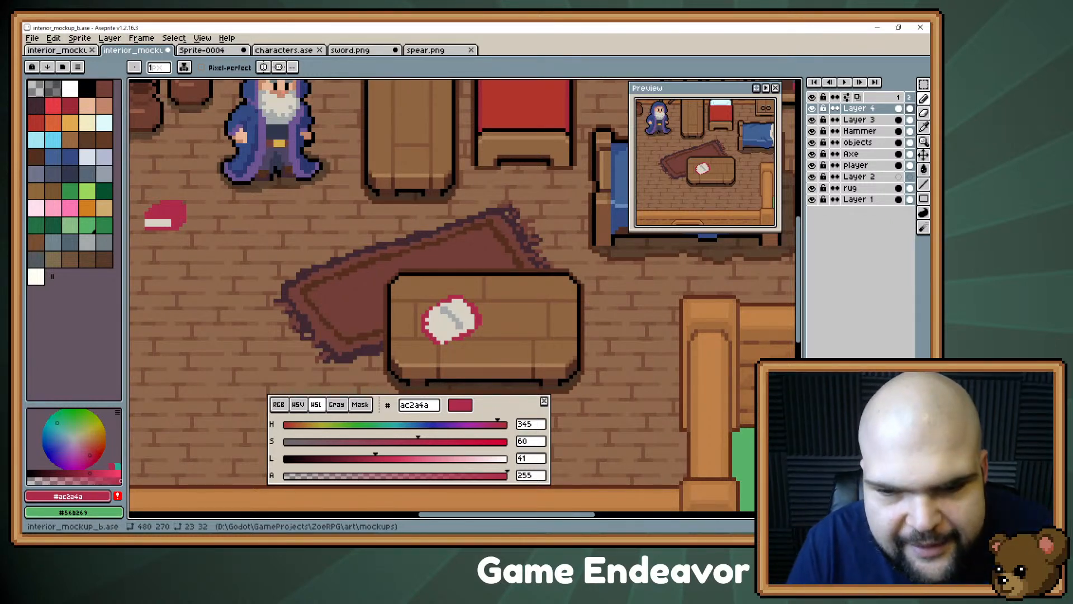
{"action": "left_click", "coordinate": [444, 344], "text": "alt"}
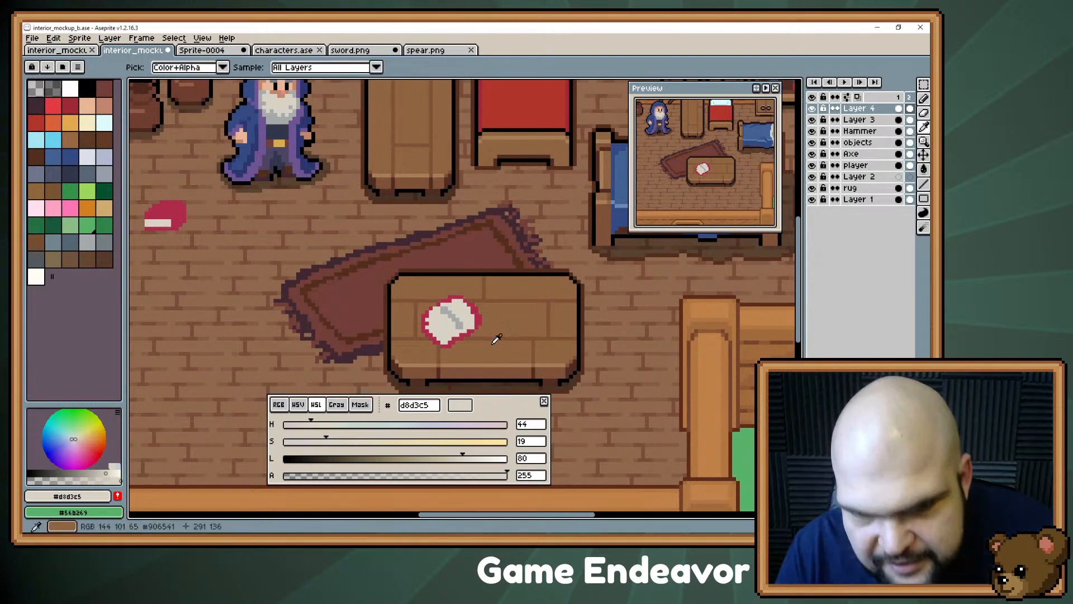
{"action": "left_click", "coordinate": [472, 329], "text": "alt"}
{"action": "left_click", "coordinate": [474, 320], "text": "alt"}
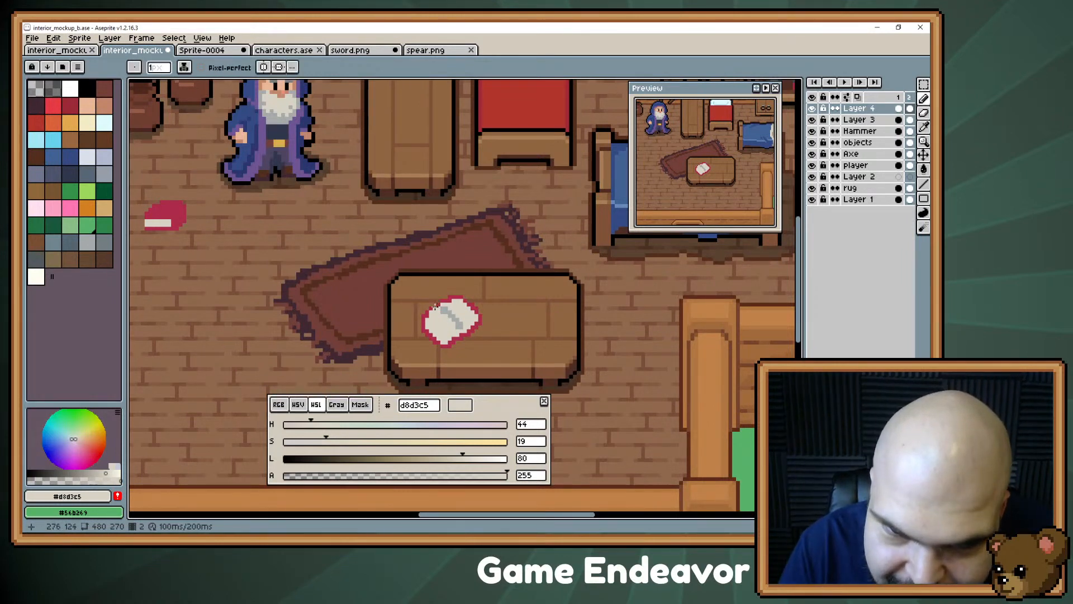
- Sharpen the open book's corners with the Eraser and Pencil, finishing its cover outline in crimson #ac2a4a
{"action": "key", "text": "e"}
{"action": "key", "text": "b"}
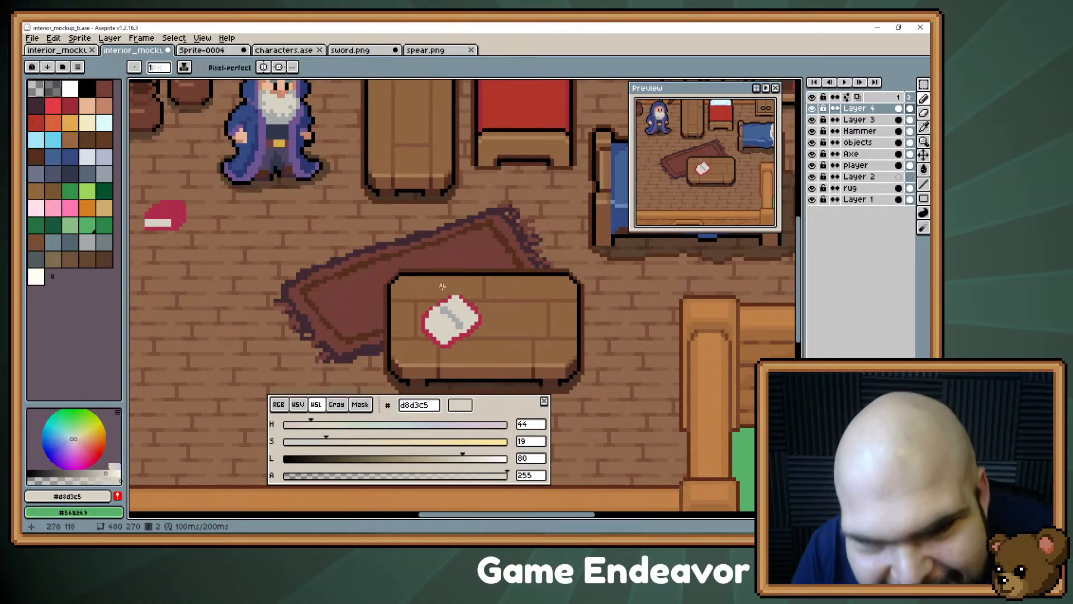
{"action": "left_click", "coordinate": [429, 312], "text": "alt"}
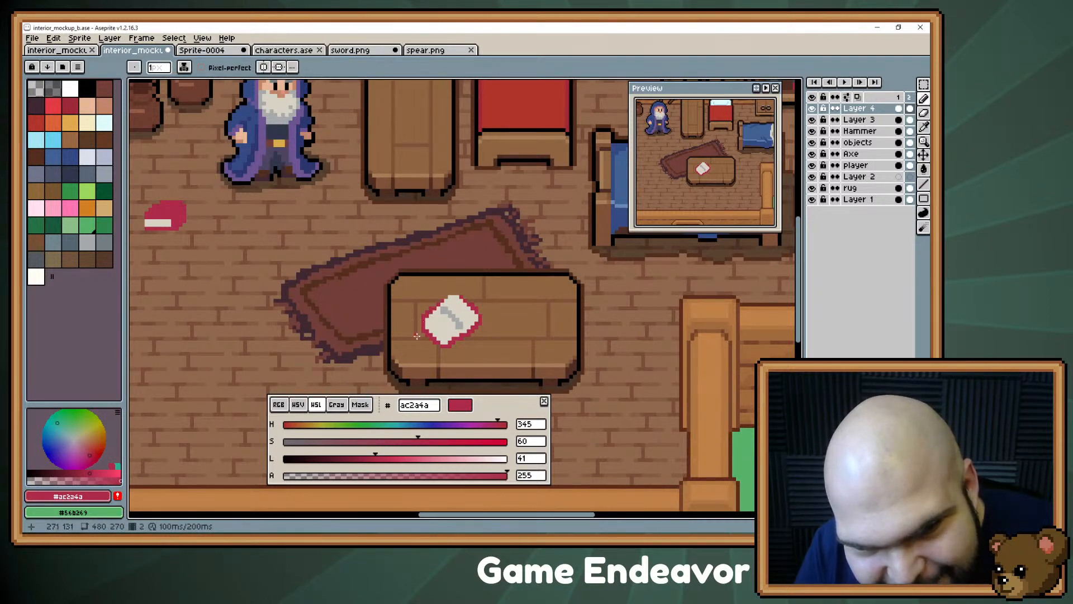
{"action": "left_click", "coordinate": [429, 311], "text": "alt"}
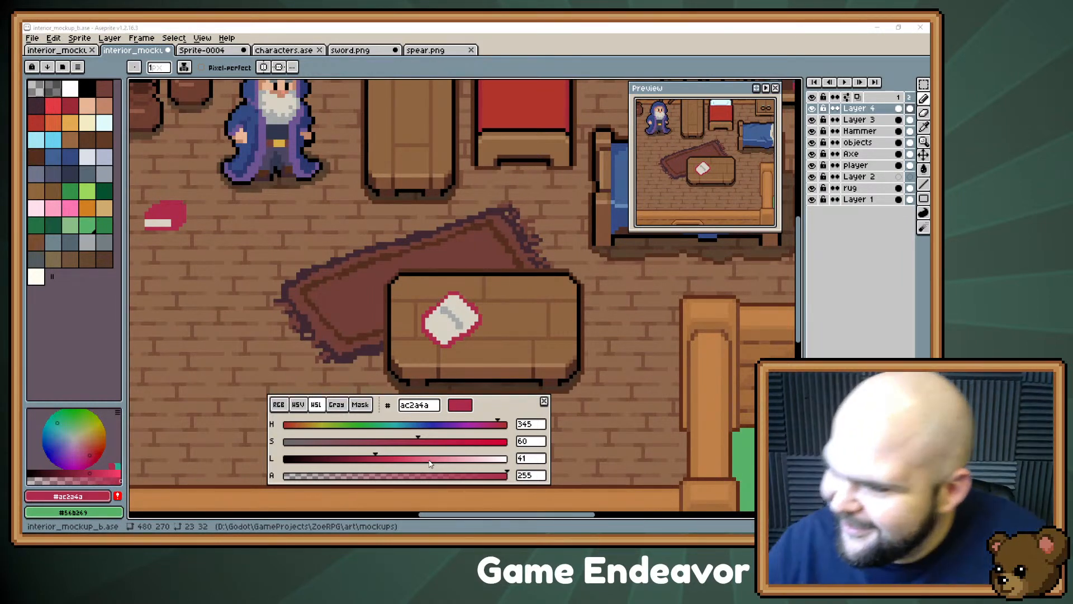
{"action": "key", "text": "i"}
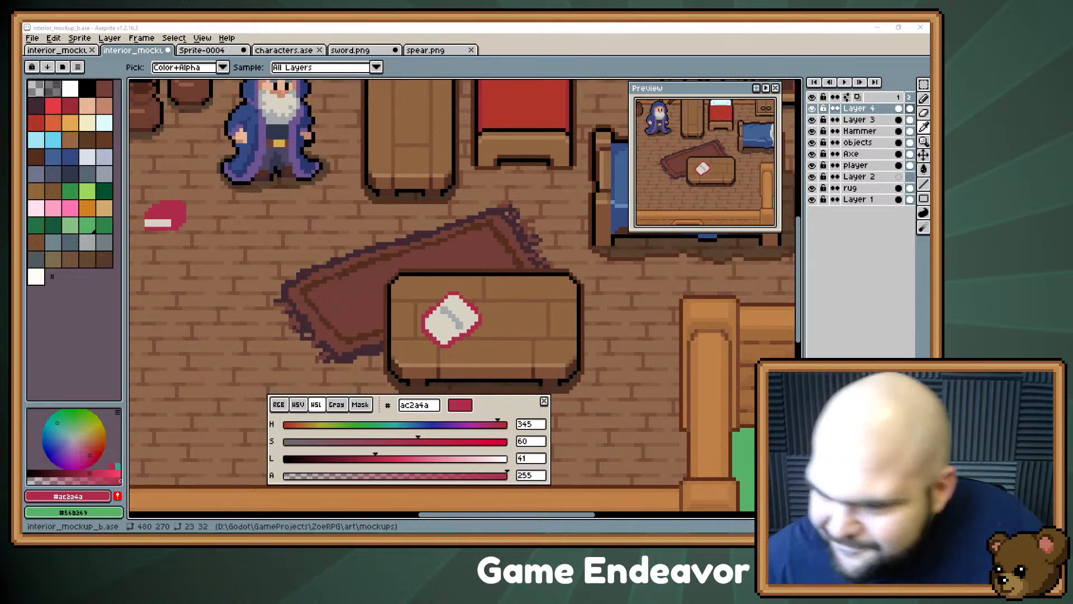
{"action": "key", "text": "b"}
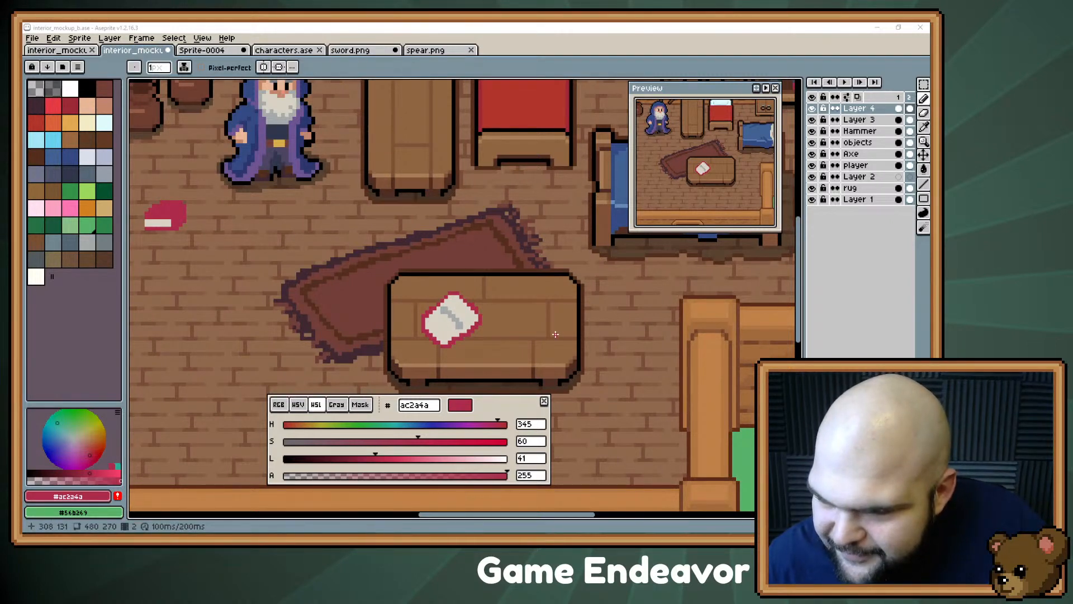
{"action": "left_click_drag", "start_coordinate": [555, 334], "coordinate": [442, 307]}
{"action": "scroll", "coordinate": [479, 278], "scroll_direction": "down", "scroll_amount": 1}
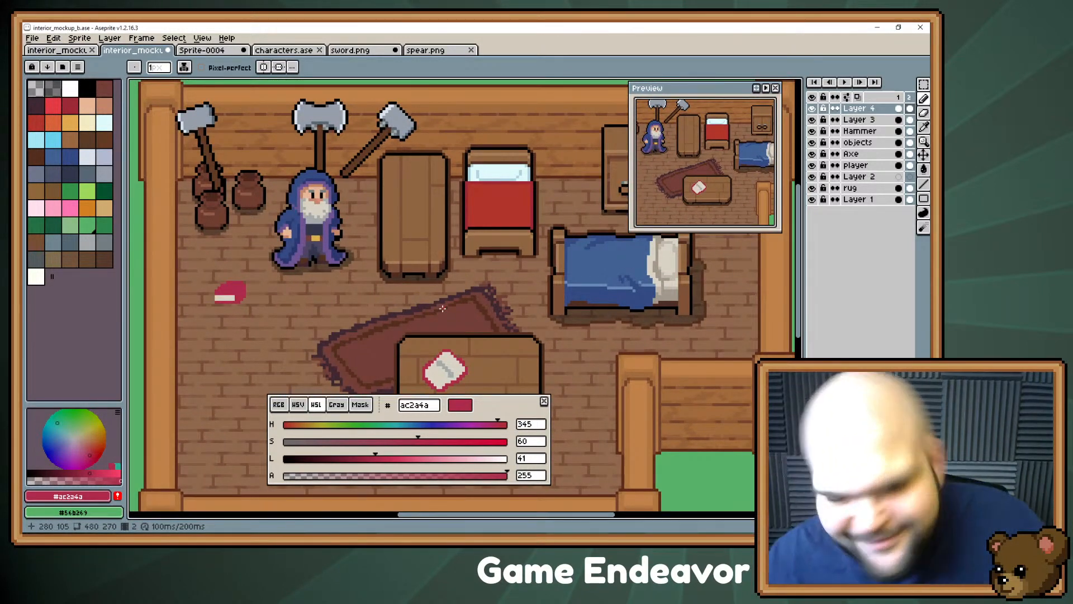
- Switch to characters.ase and toggle the guard Copy layer's visibility and lock to check what it holds
{"action": "left_click", "coordinate": [283, 49]}
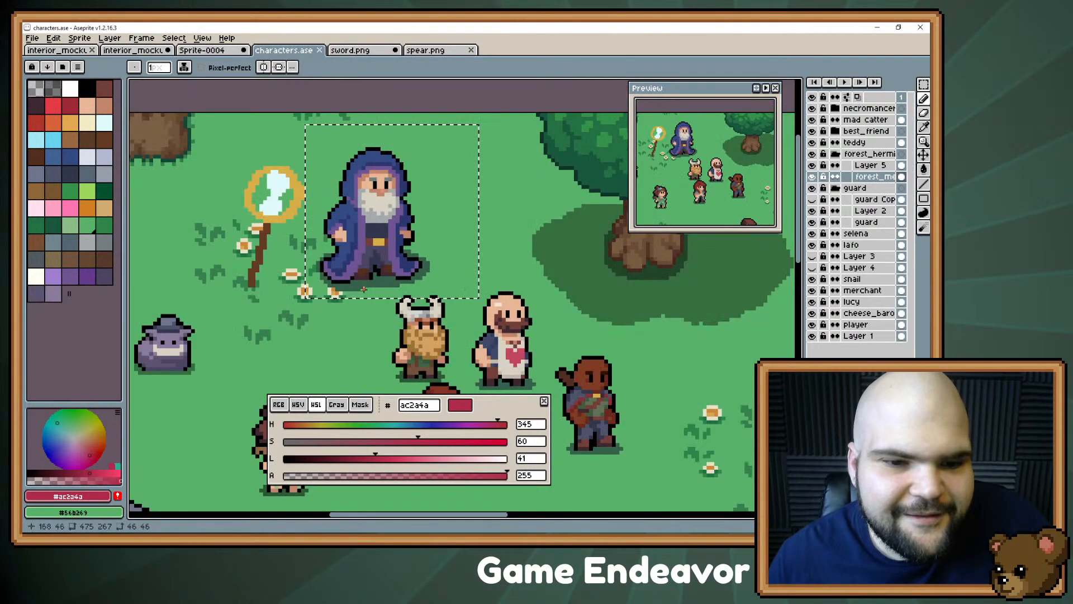
{"action": "scroll", "coordinate": [364, 289], "scroll_direction": "down", "scroll_amount": 2}
{"action": "left_click_drag", "start_coordinate": [364, 289], "coordinate": [389, 160]}
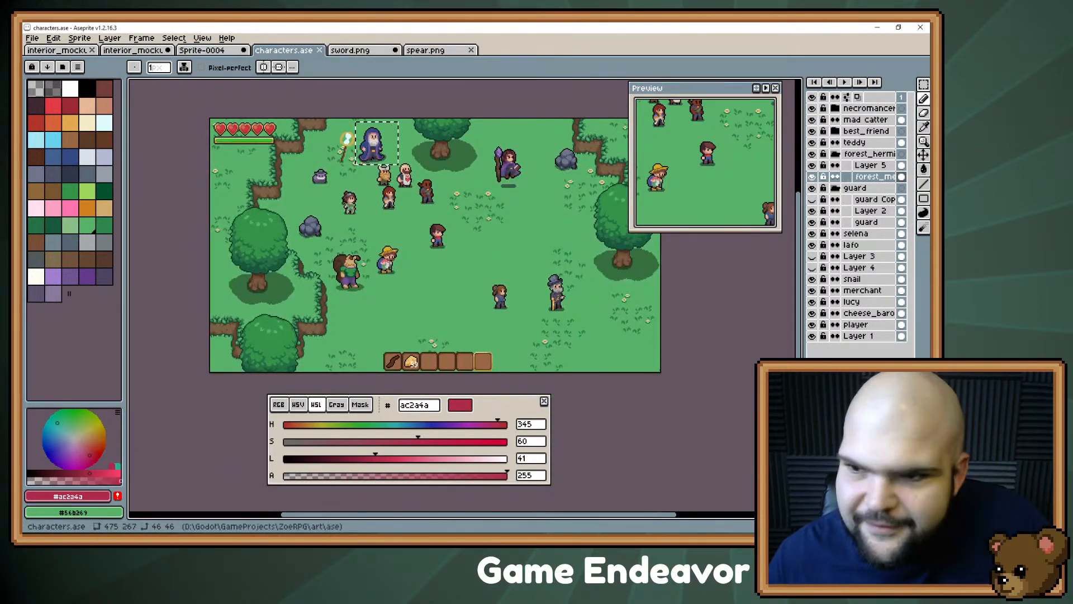
{"action": "left_click", "coordinate": [812, 199]}
{"action": "left_click", "coordinate": [812, 200]}
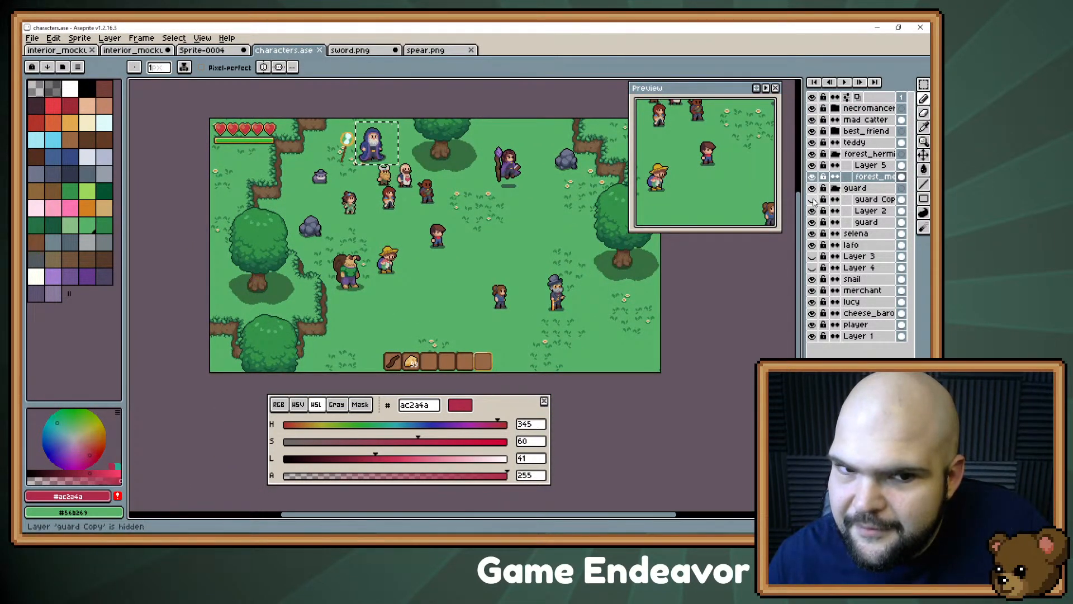
{"action": "left_click", "coordinate": [823, 199]}
{"action": "left_click", "coordinate": [823, 199]}
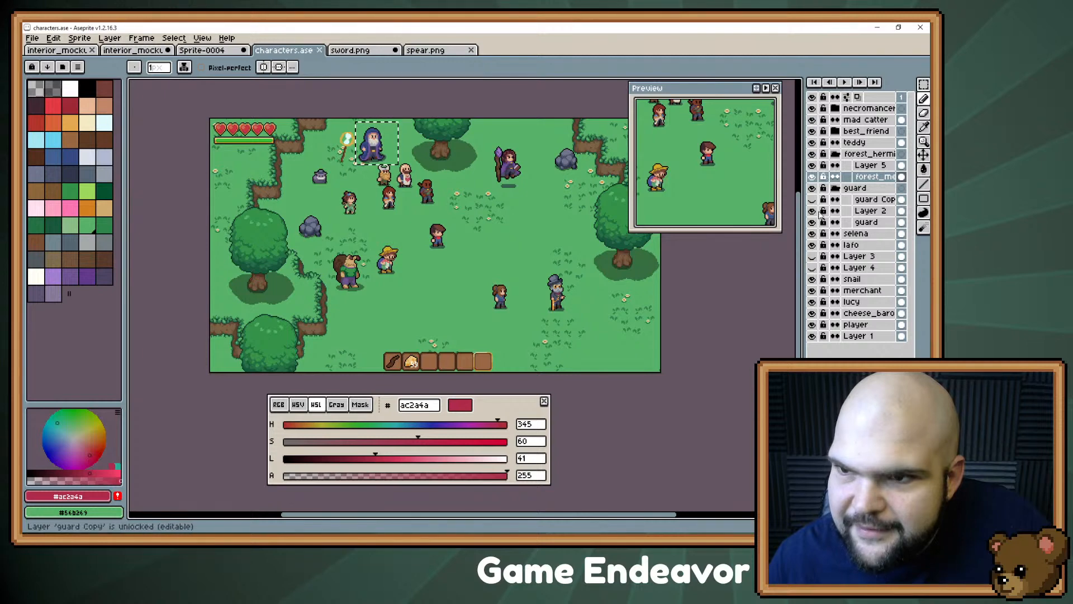
- Show the hidden Layer 3 and examine its dark red-eyed creature sprites beside the inventory bar
{"action": "left_click", "coordinate": [813, 257]}
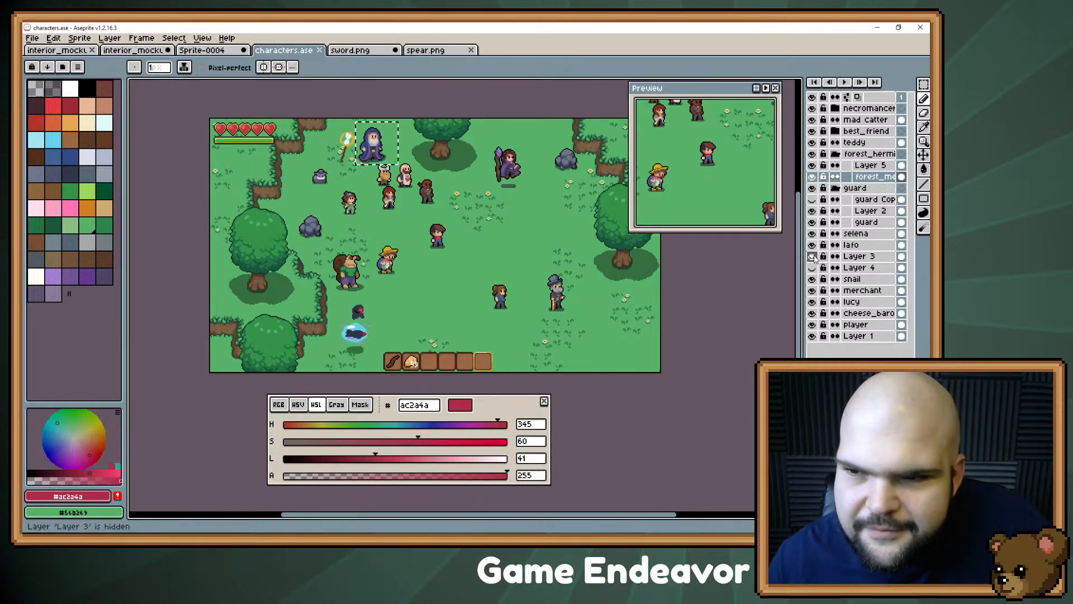
{"action": "scroll", "coordinate": [403, 363], "scroll_direction": "up", "scroll_amount": 3}
{"action": "left_click_drag", "start_coordinate": [275, 313], "coordinate": [378, 320]}
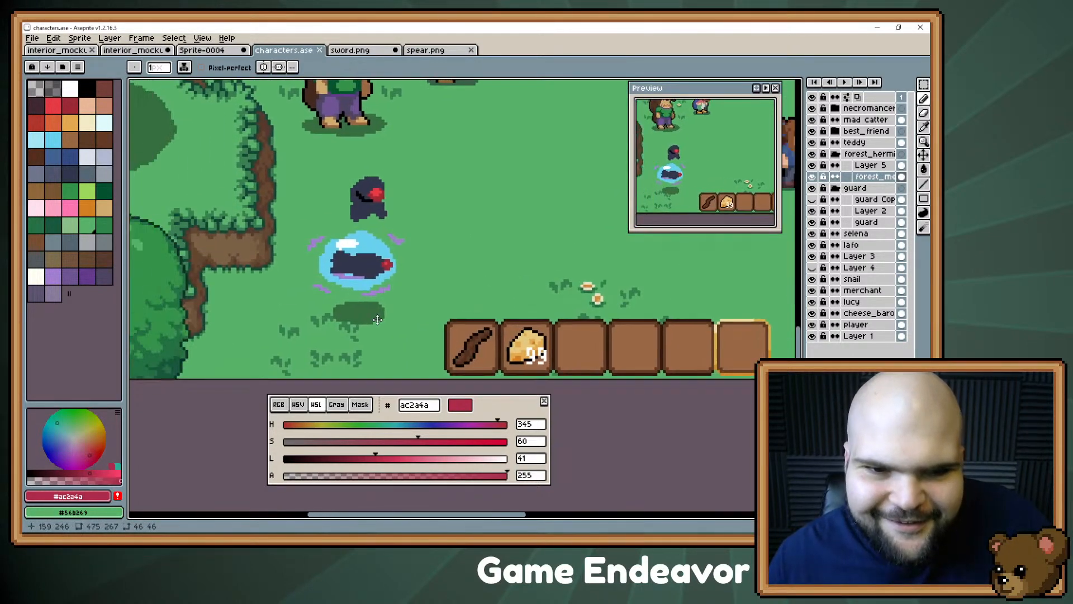
{"action": "scroll", "coordinate": [462, 194], "scroll_direction": "down", "scroll_amount": 3}
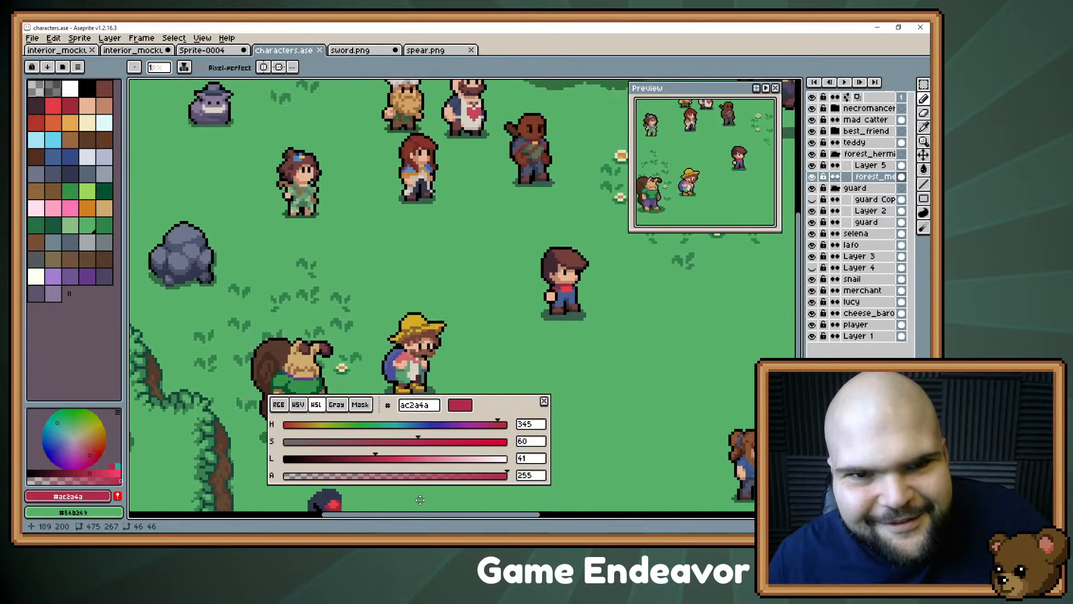
{"action": "scroll", "coordinate": [408, 219], "scroll_direction": "up", "scroll_amount": 3}
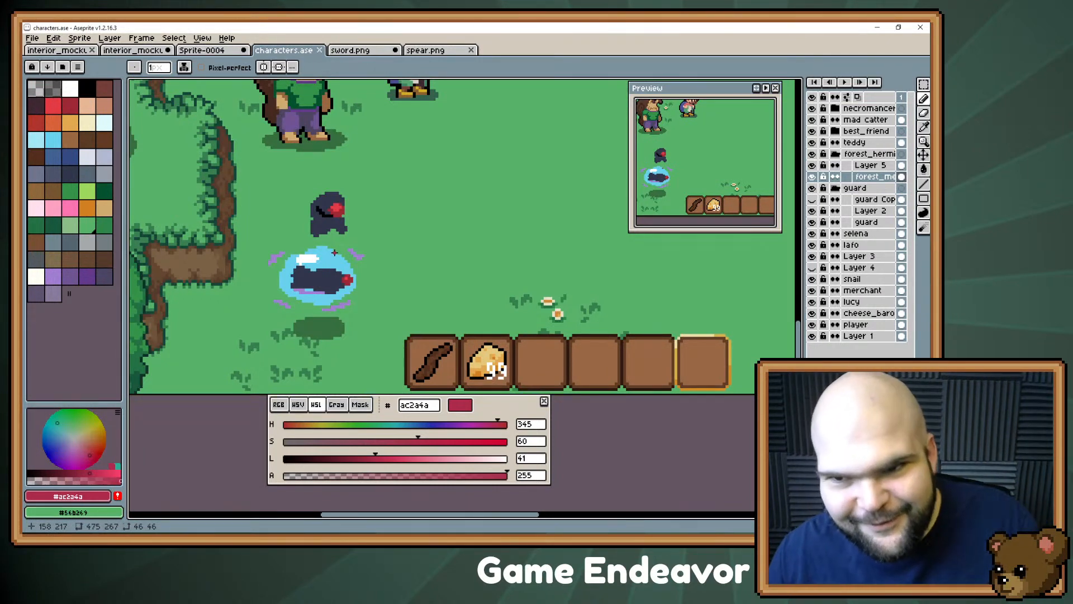
{"action": "scroll", "coordinate": [329, 250], "scroll_direction": "down", "scroll_amount": 3}
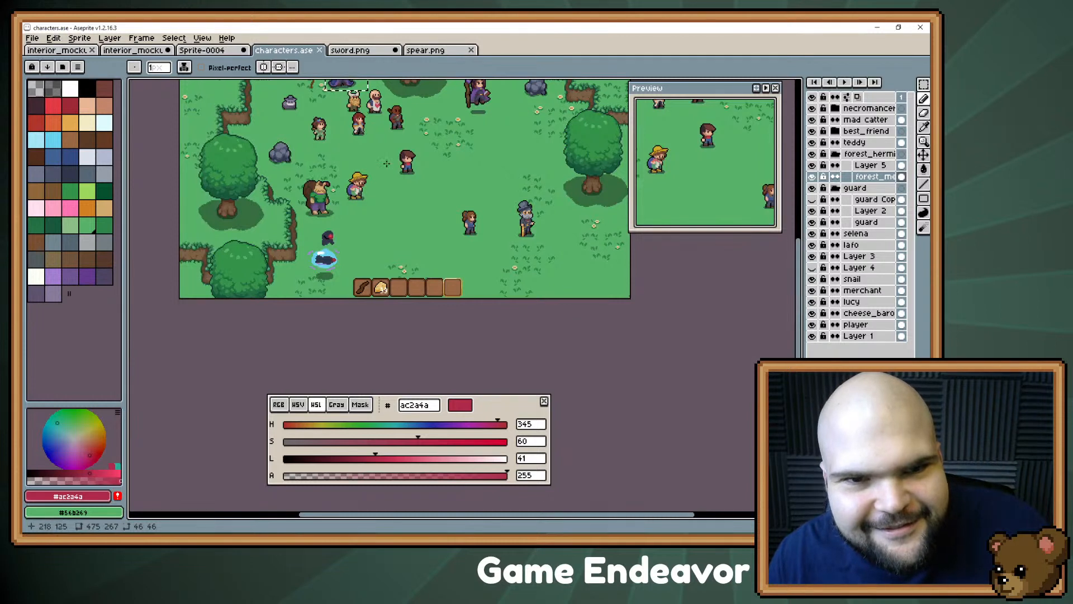
{"action": "scroll", "coordinate": [394, 238], "scroll_direction": "down", "scroll_amount": 2}
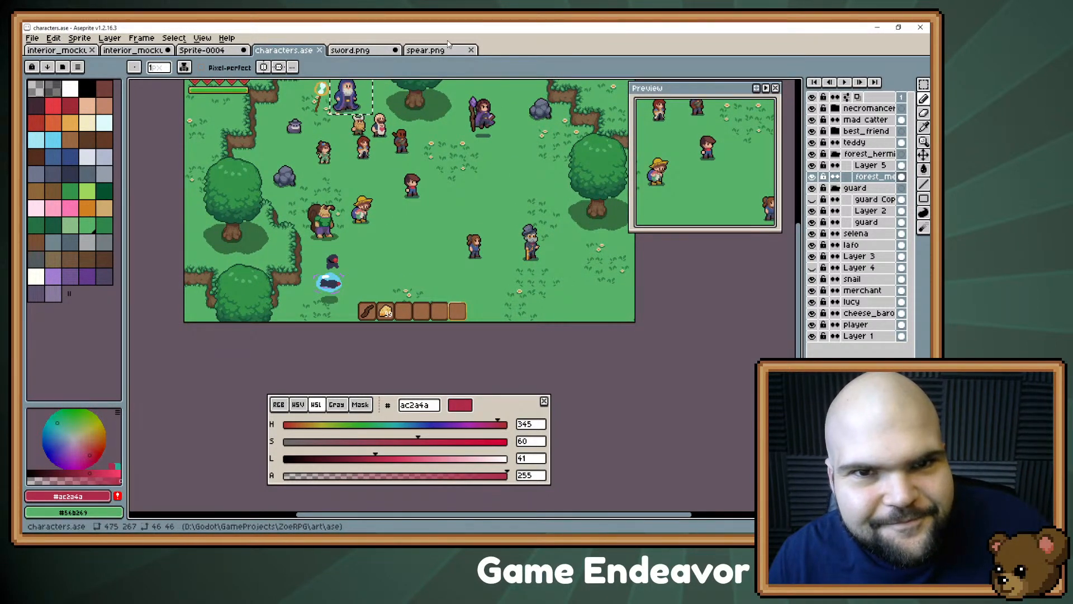
- Return to interior_mockup_b.ase and examine the wizard together with the books on the floor and table
{"action": "left_click", "coordinate": [132, 50]}
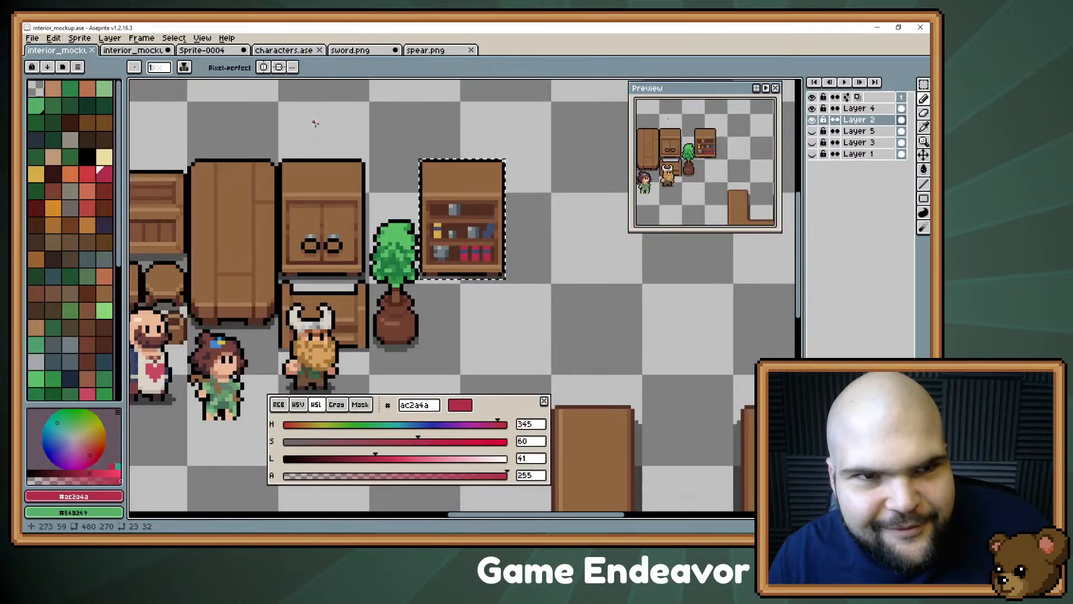
{"action": "scroll", "coordinate": [360, 337], "scroll_direction": "up", "scroll_amount": 2}
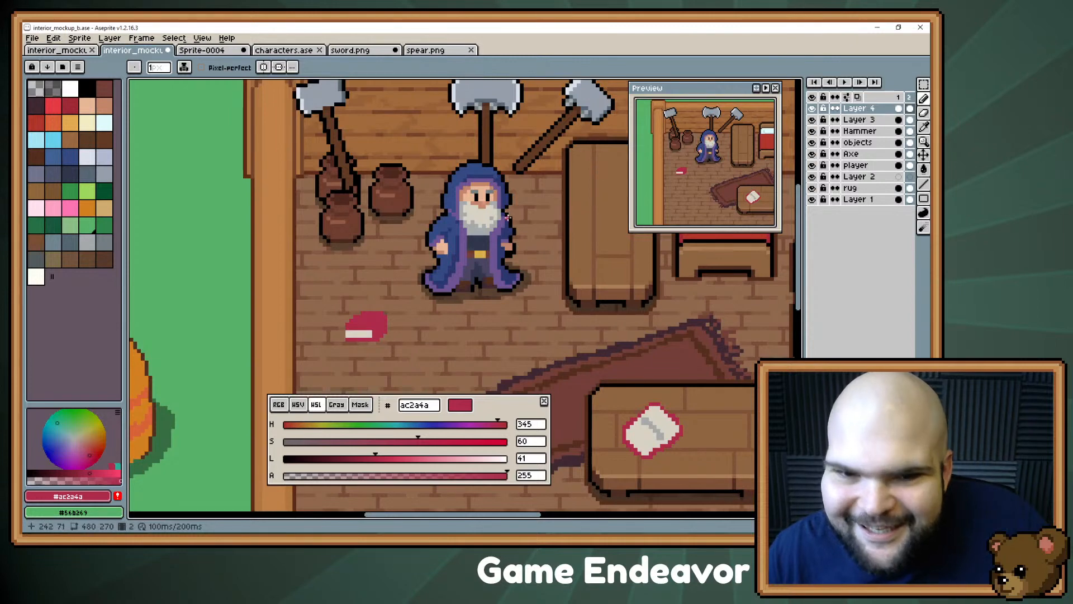
{"action": "scroll", "coordinate": [508, 218], "scroll_direction": "down", "scroll_amount": 2}
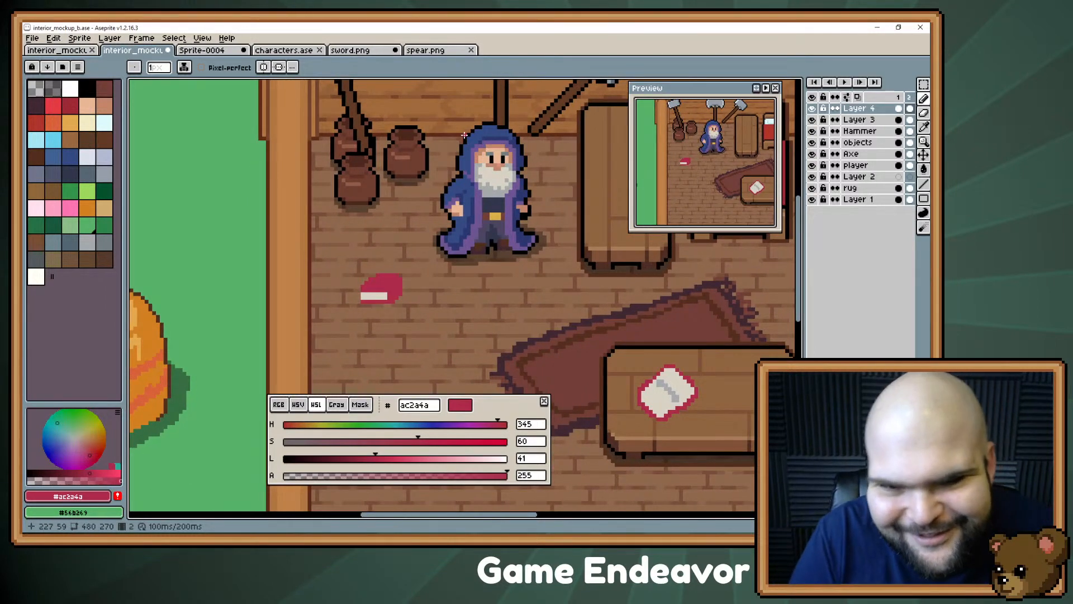
{"action": "left_click_drag", "start_coordinate": [526, 224], "coordinate": [464, 263]}
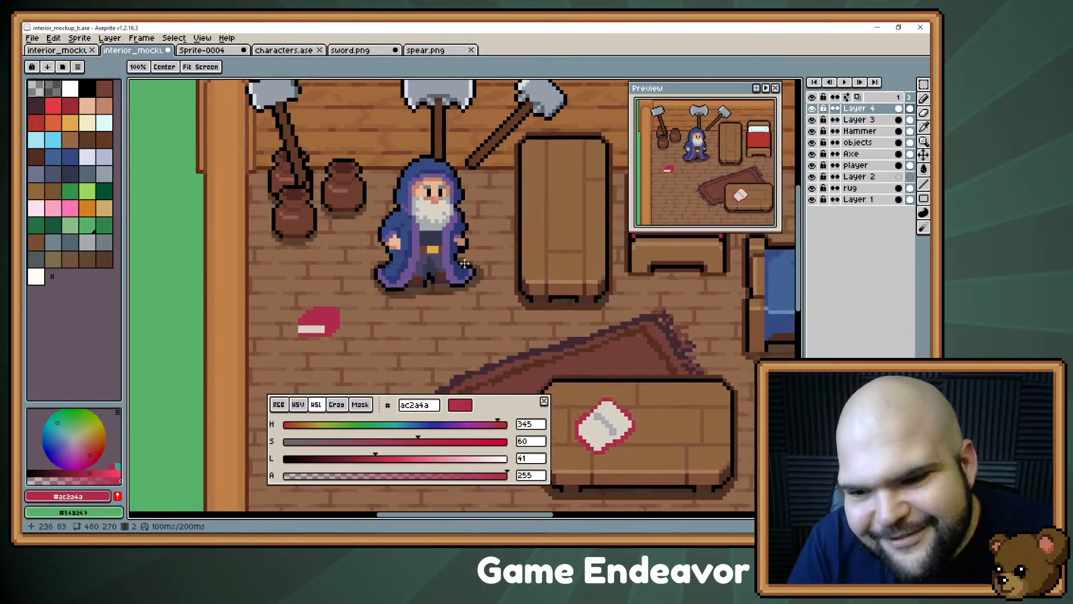
- Retouch the open book's centre crease with the Pencil, using grey #a5aaac and the page colour #d8d3c5
{"action": "scroll", "coordinate": [567, 297], "scroll_direction": "down", "scroll_amount": 4}
{"action": "key", "text": "i"}
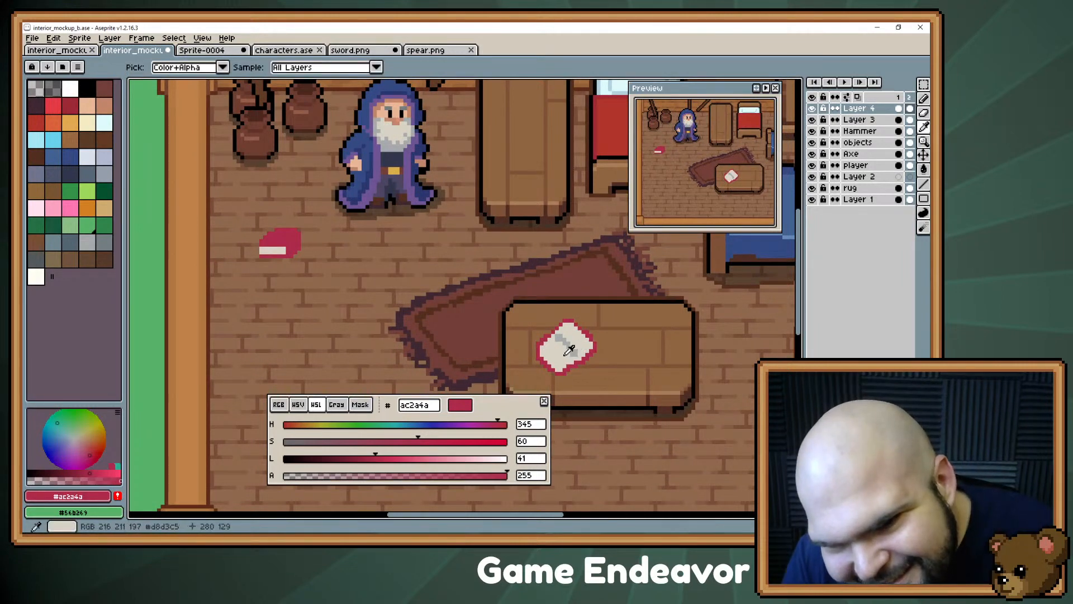
{"action": "left_click", "coordinate": [568, 350]}
{"action": "key", "text": "b"}
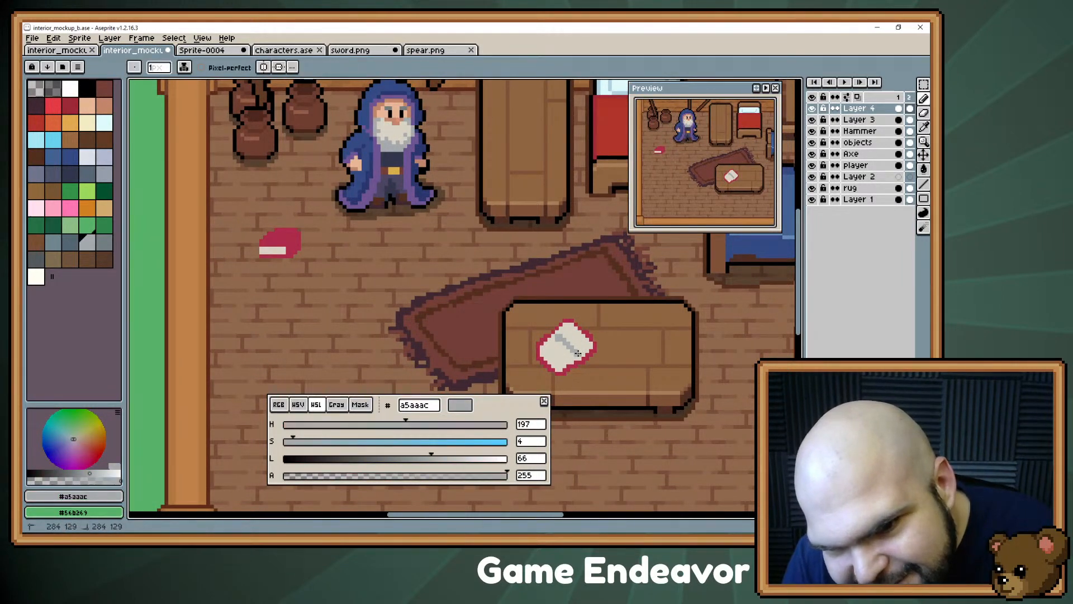
{"action": "left_click", "coordinate": [577, 357], "text": "alt"}
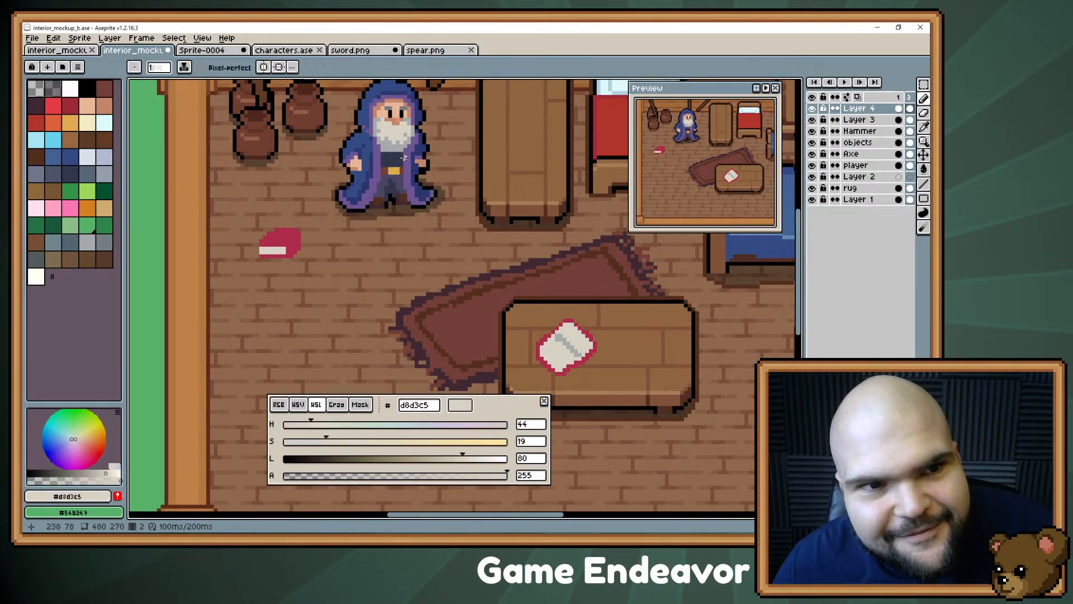
- Switch to Sprite-0004 to examine its characters and weapon barrels, and return to interior_mockup_b.ase
{"action": "key", "text": "ctrl+Tab"}
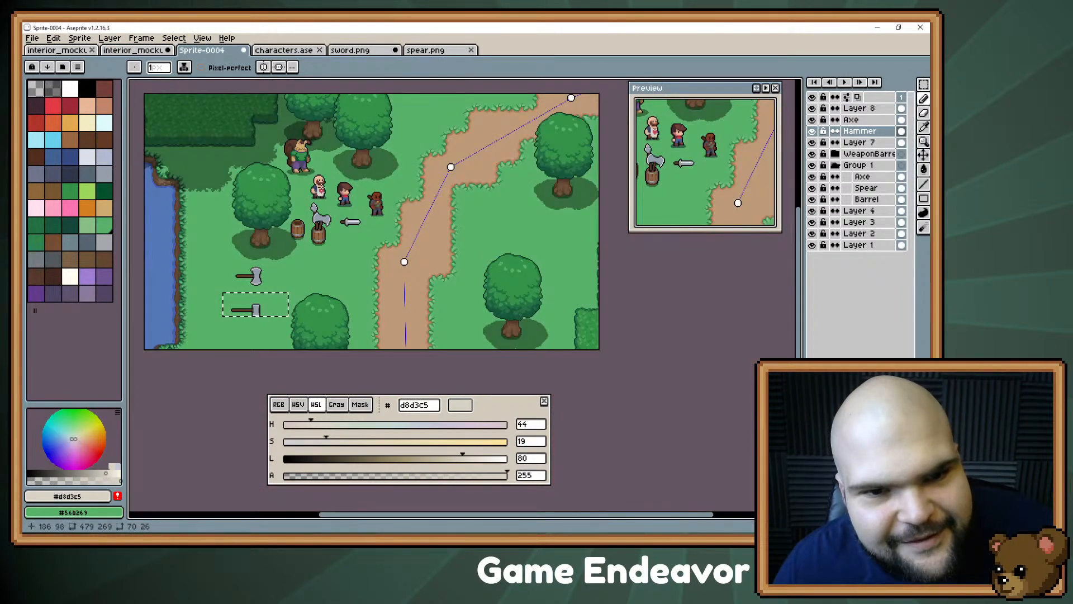
{"action": "scroll", "coordinate": [313, 223], "scroll_direction": "up", "scroll_amount": 4}
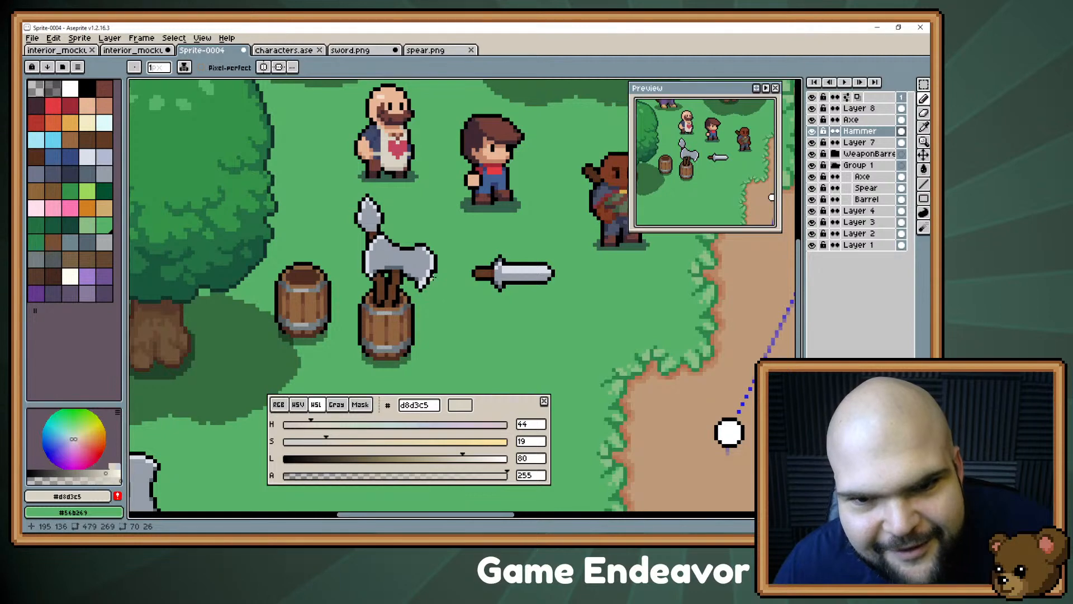
{"action": "scroll", "coordinate": [434, 275], "scroll_direction": "down", "scroll_amount": 3}
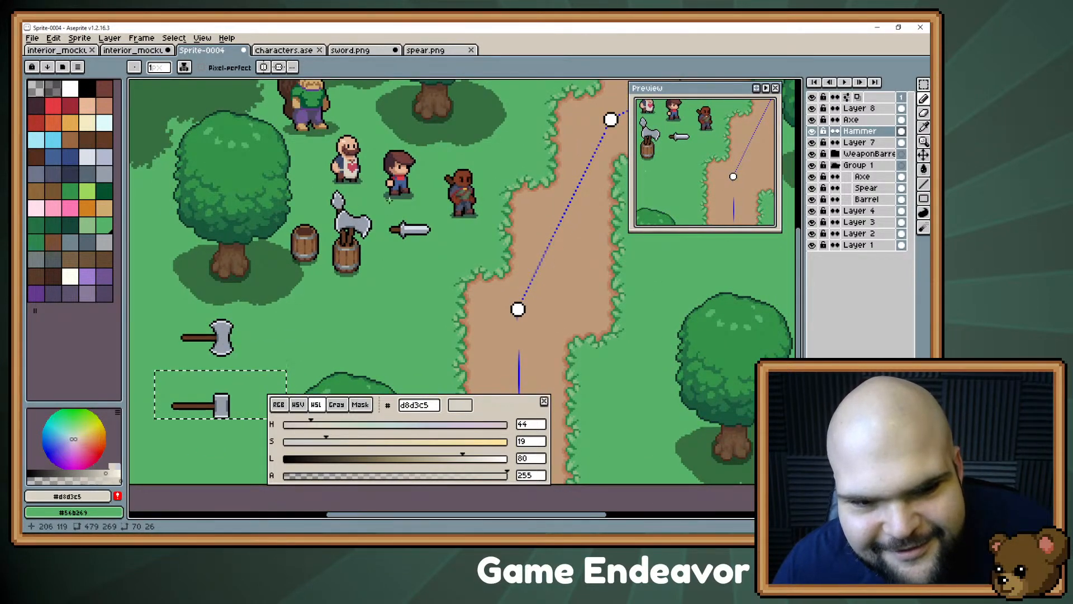
{"action": "scroll", "coordinate": [390, 199], "scroll_direction": "down", "scroll_amount": 2}
{"action": "key", "text": "ctrl+shift+Tab"}
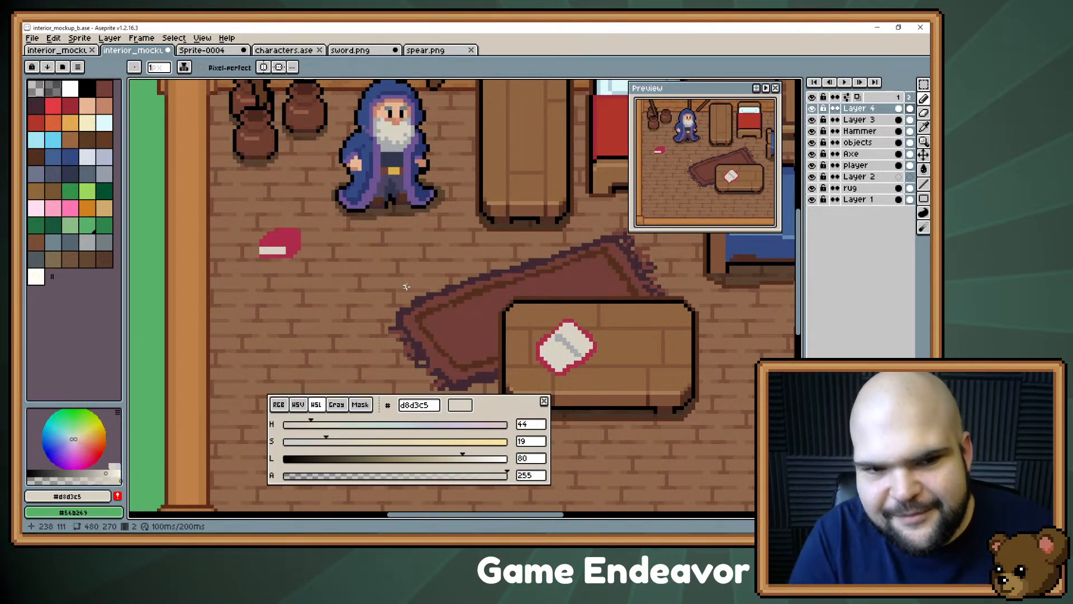
- Examine the room's furnishings from the wizard across to the cabinets and beds, and back to the open book
{"action": "scroll", "coordinate": [309, 275], "scroll_direction": "up", "scroll_amount": 2}
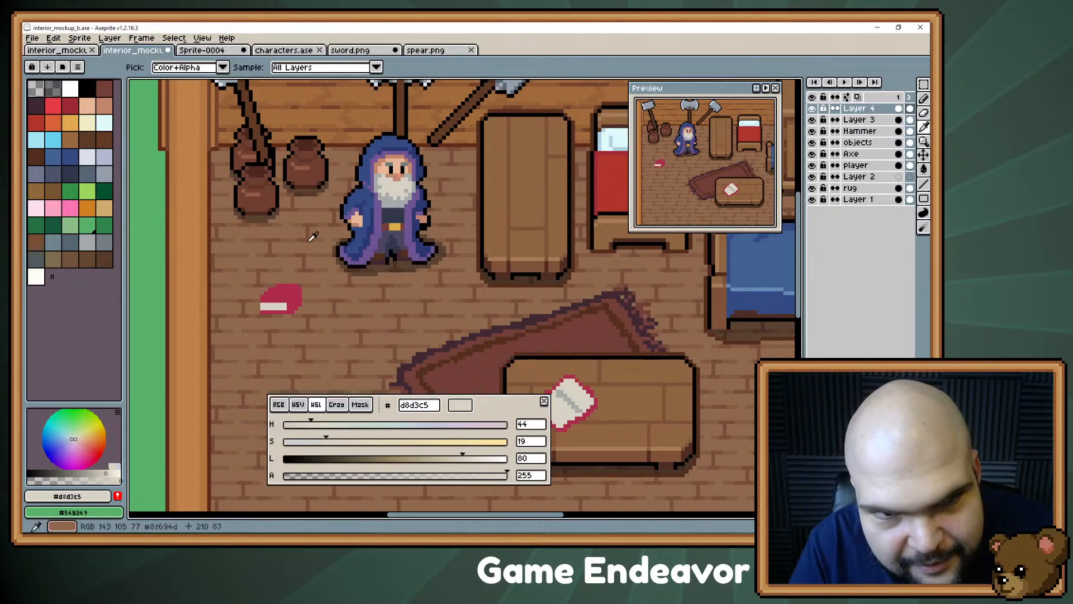
{"action": "scroll", "coordinate": [299, 242], "scroll_direction": "right", "scroll_amount": 10}
{"action": "scroll", "coordinate": [298, 243], "scroll_direction": "right", "scroll_amount": 4}
{"action": "key", "text": "i"}
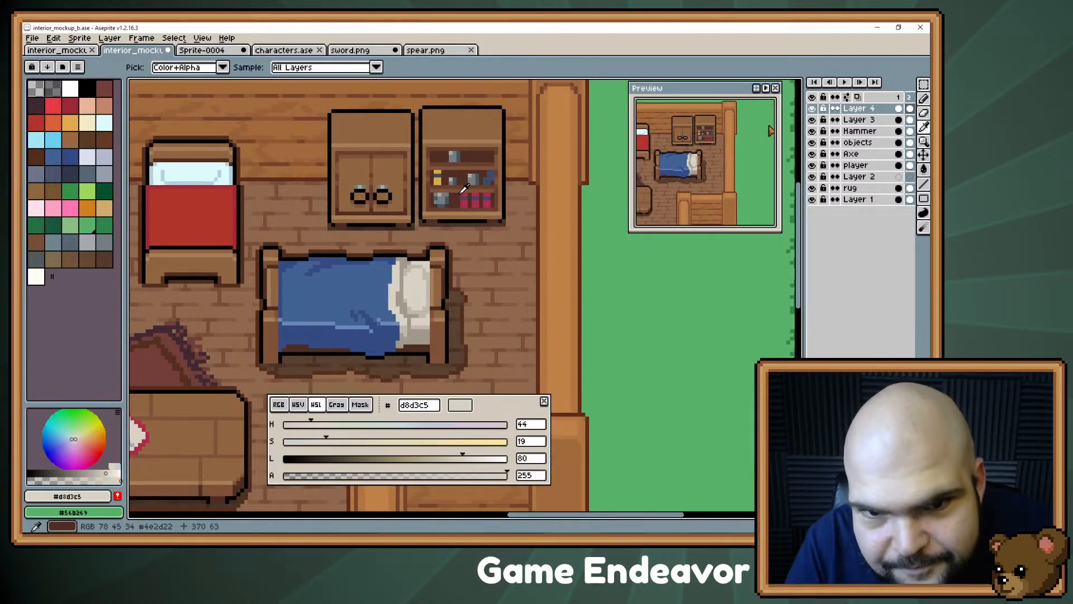
{"action": "key", "text": "space"}
{"action": "left_click_drag", "start_coordinate": [328, 257], "coordinate": [524, 181]}
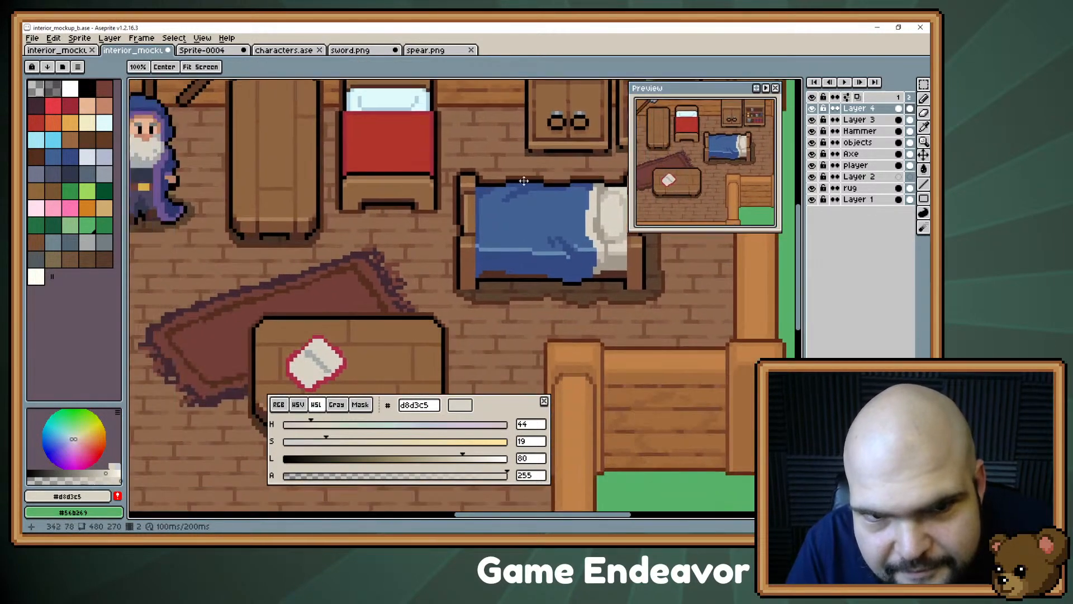
{"action": "left_click_drag", "start_coordinate": [330, 227], "coordinate": [563, 179]}
- Undo the recent Pencil edits that sharpened the open book's corners on the table
{"action": "key", "text": "b"}
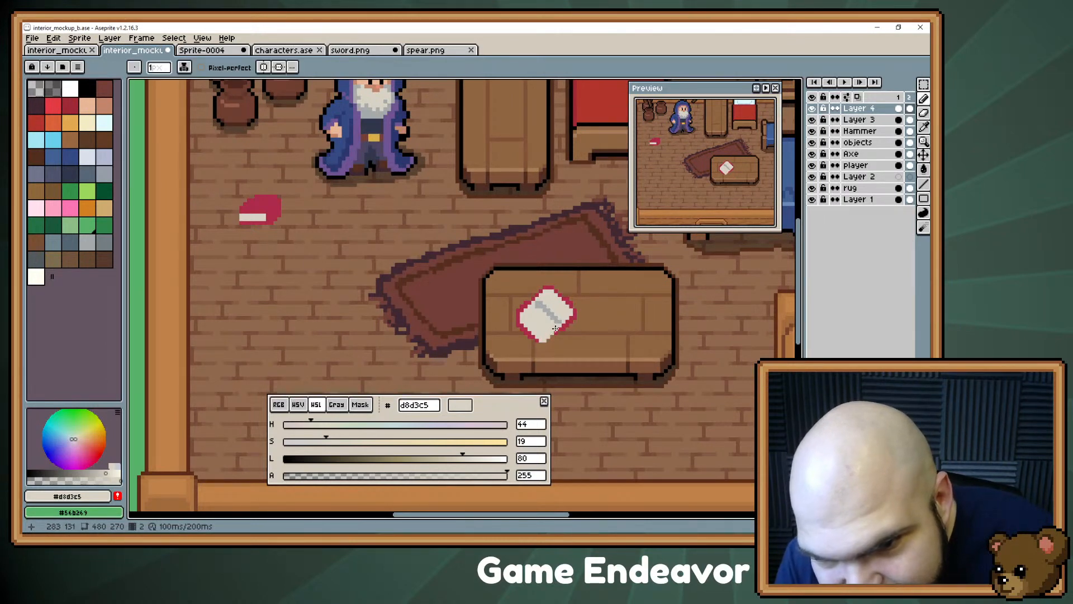
{"action": "key", "text": "ctrl+z"}
{"action": "key", "text": "ctrl+z"}
{"action": "key", "text": "ctrl+z"}
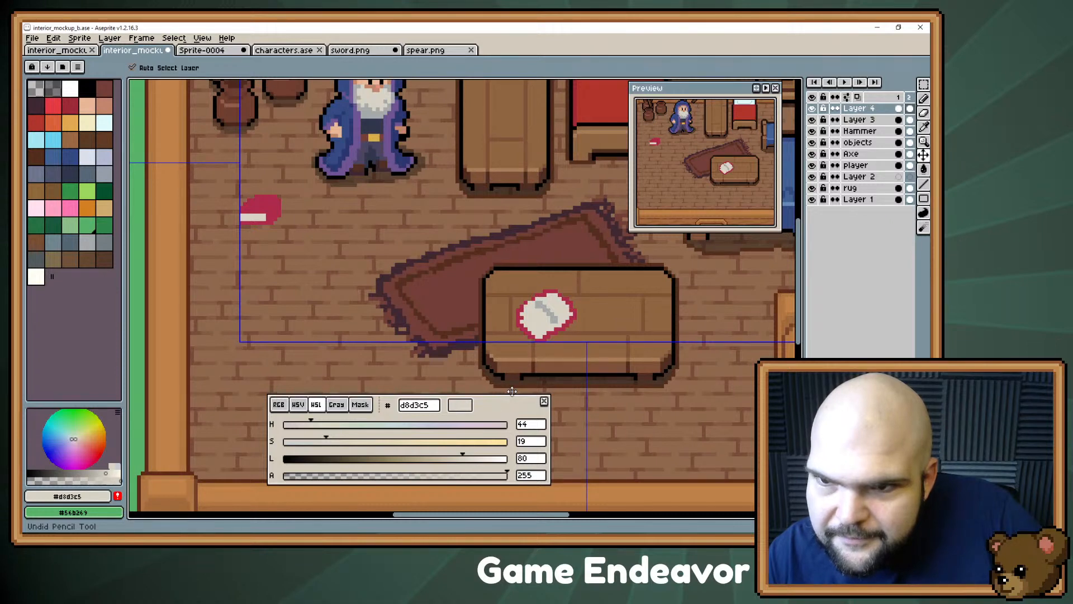
{"action": "key", "text": "b"}
{"action": "key", "text": "ctrl+z"}
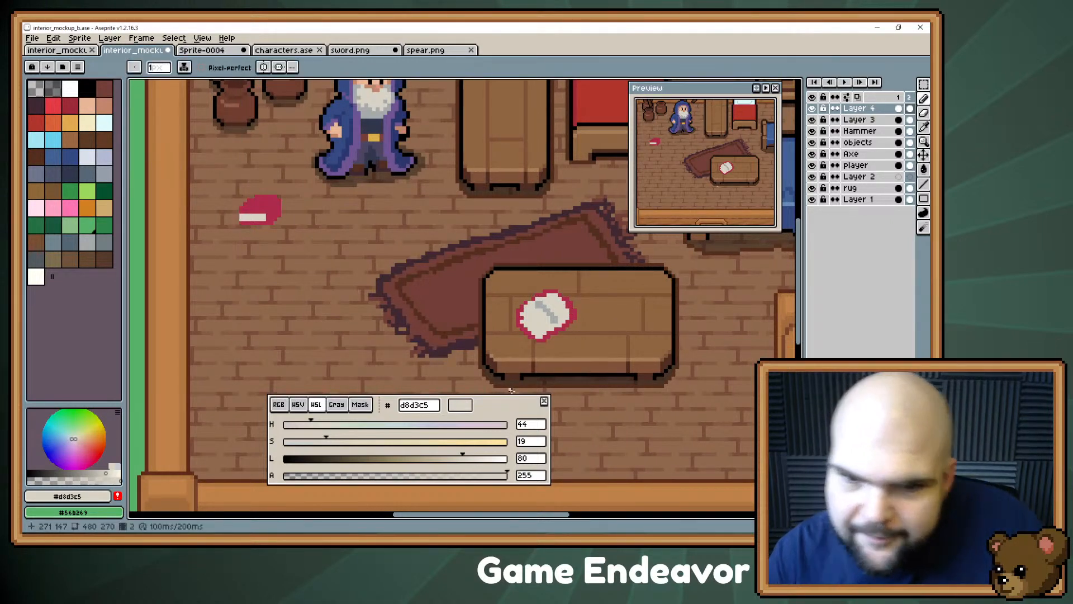
- Retouch the open book's pages in off-white #d8d3c5 and its cover outline in crimson #ac2a4a
{"action": "key", "text": "i"}
{"action": "left_click", "coordinate": [546, 336]}
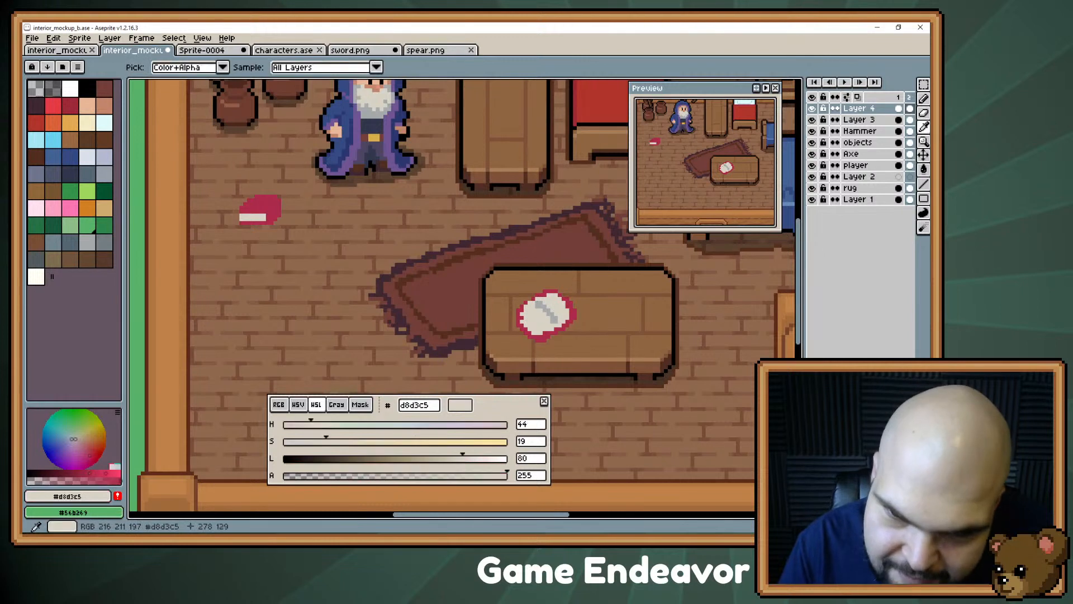
{"action": "left_click", "coordinate": [534, 319], "text": "alt"}
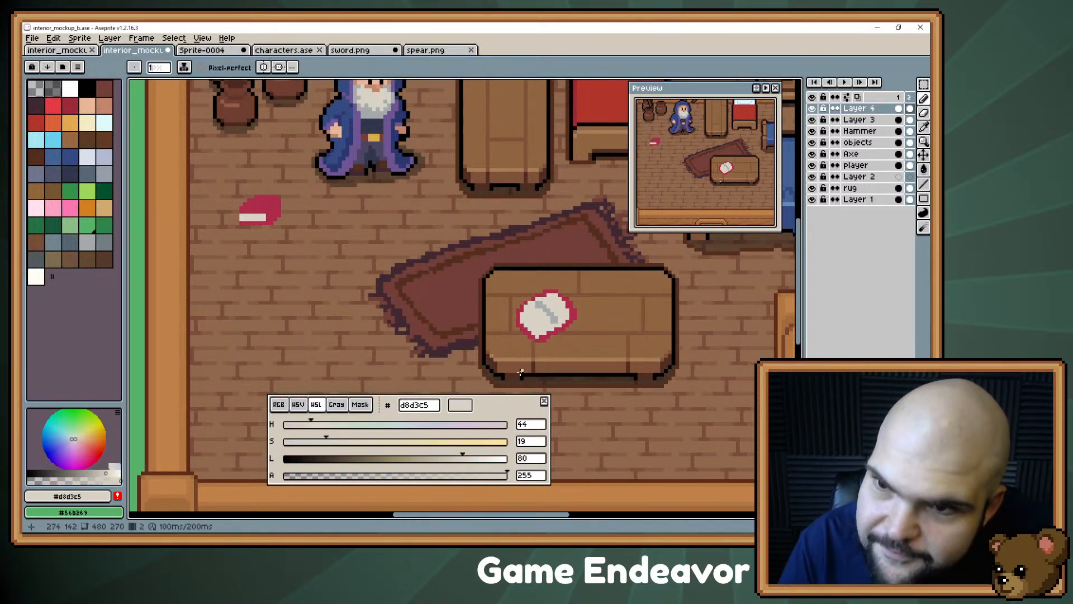
{"action": "left_click", "coordinate": [523, 307], "text": "alt"}
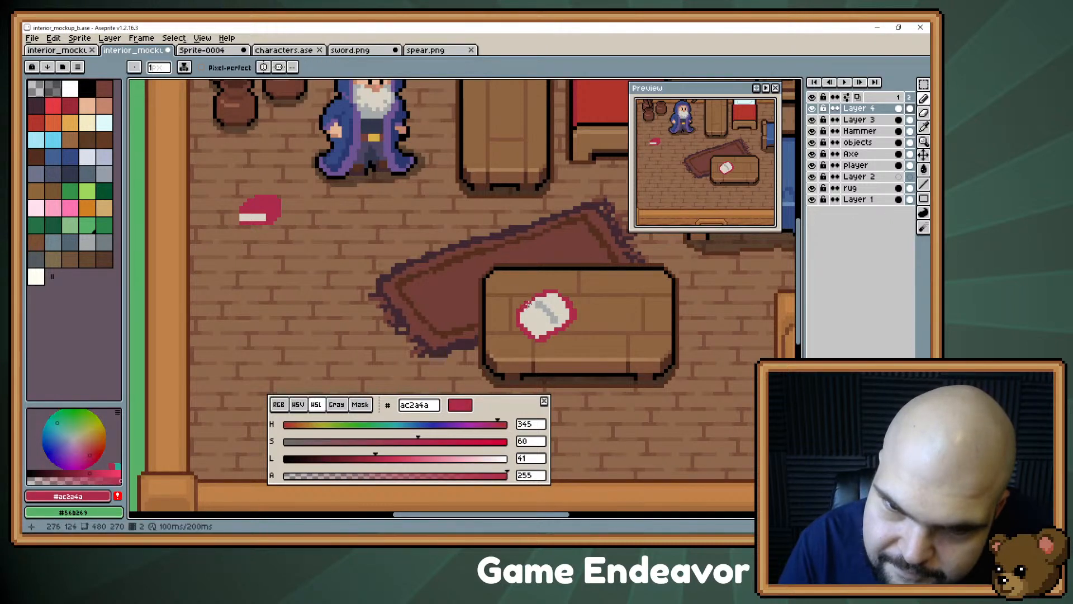
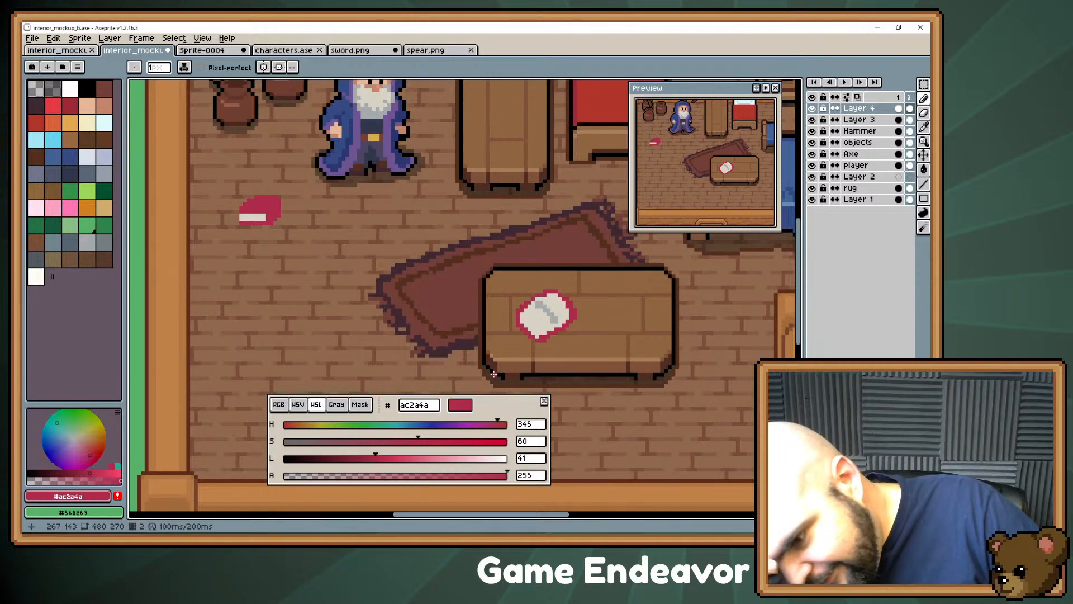
- Sample blue #354a82 from the horizontal bed's blanket as the colour for a book on the floor
{"action": "key", "text": "space"}
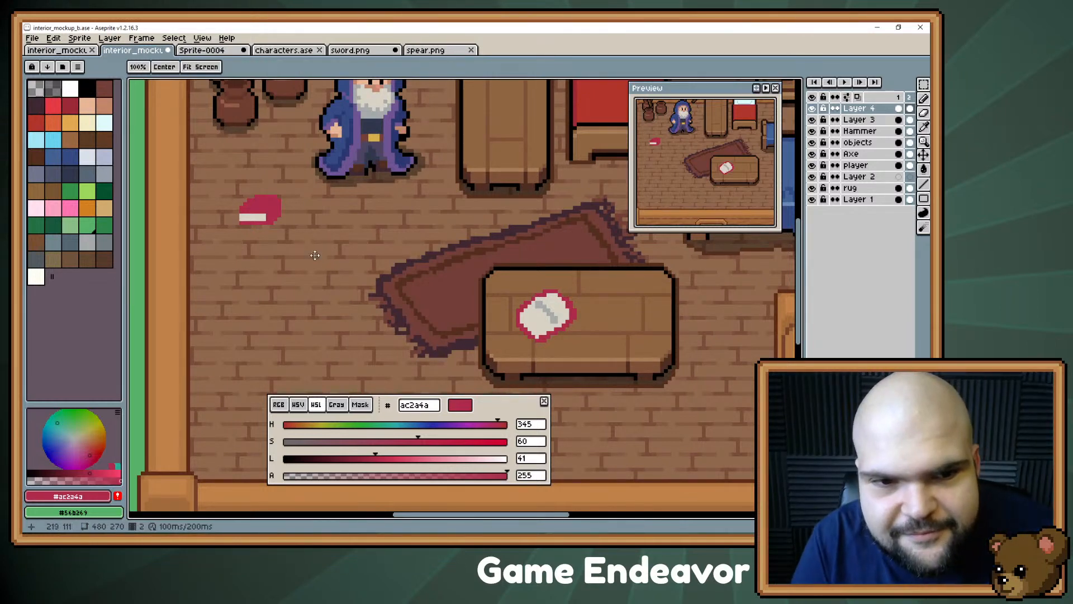
{"action": "left_click_drag", "start_coordinate": [314, 255], "coordinate": [427, 335]}
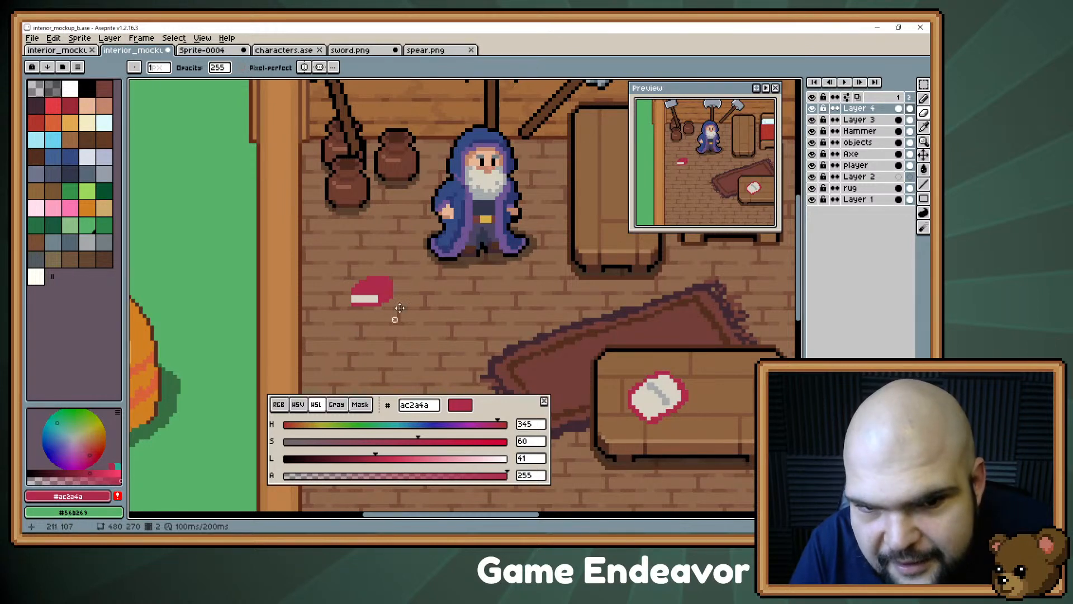
{"action": "left_click_drag", "start_coordinate": [400, 308], "coordinate": [366, 321]}
{"action": "left_click_drag", "start_coordinate": [427, 239], "coordinate": [311, 256]}
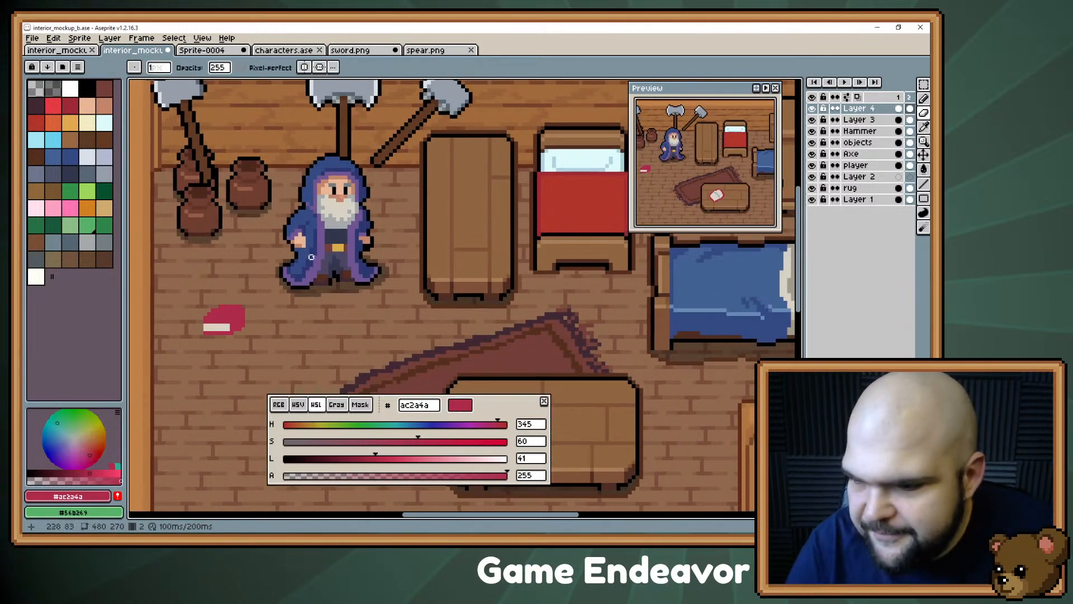
{"action": "key", "text": "space"}
{"action": "left_click_drag", "start_coordinate": [527, 218], "coordinate": [440, 206]}
{"action": "mouse_move", "coordinate": [462, 277]}
{"action": "left_mouse_down"}
{"action": "mouse_move", "coordinate": [423, 232]}
{"action": "mouse_move", "coordinate": [373, 268]}
{"action": "left_mouse_up"}
{"action": "left_click_drag", "start_coordinate": [501, 228], "coordinate": [452, 269]}
{"action": "left_click_drag", "start_coordinate": [348, 322], "coordinate": [293, 333]}
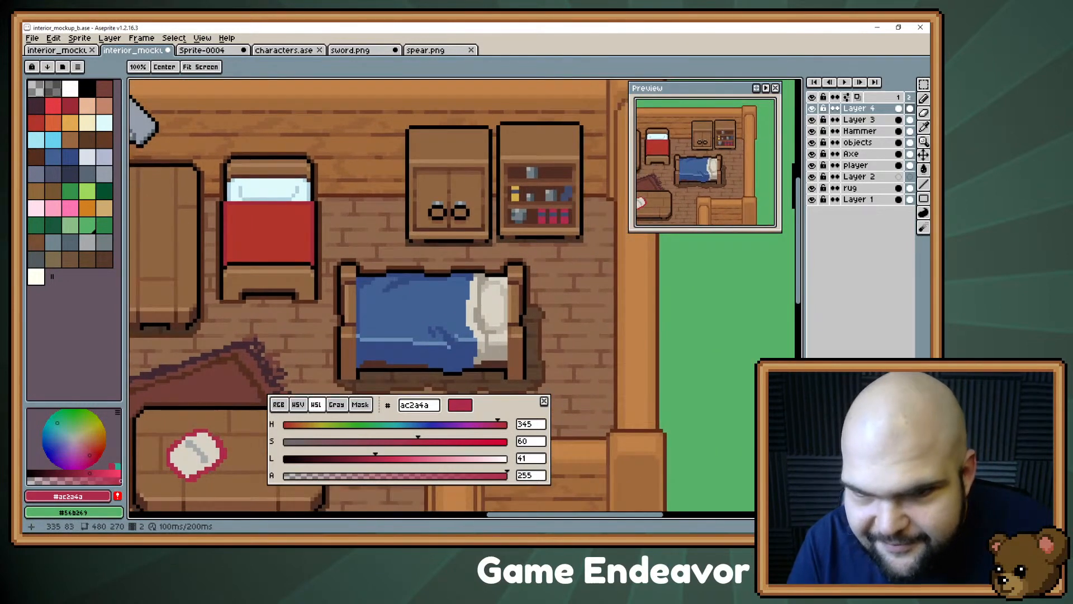
{"action": "left_click", "coordinate": [461, 332], "text": "alt"}
{"action": "left_click_drag", "start_coordinate": [461, 332], "coordinate": [679, 296]}
{"action": "left_click_drag", "start_coordinate": [307, 282], "coordinate": [584, 268]}
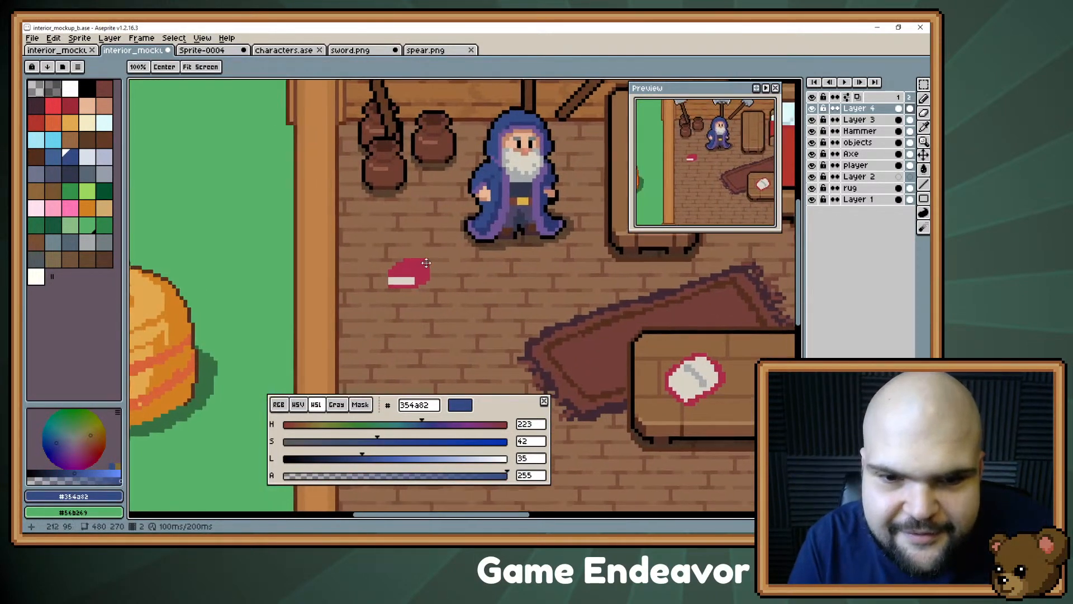
- Paint a second closed book in blue #354a82 on top of the crimson floor book, with an off-white #d8d3c5 page edge
{"action": "mouse_move", "coordinate": [446, 276]}
{"action": "left_mouse_down"}
{"action": "mouse_move", "coordinate": [401, 292]}
{"action": "mouse_move", "coordinate": [368, 282]}
{"action": "left_mouse_up"}
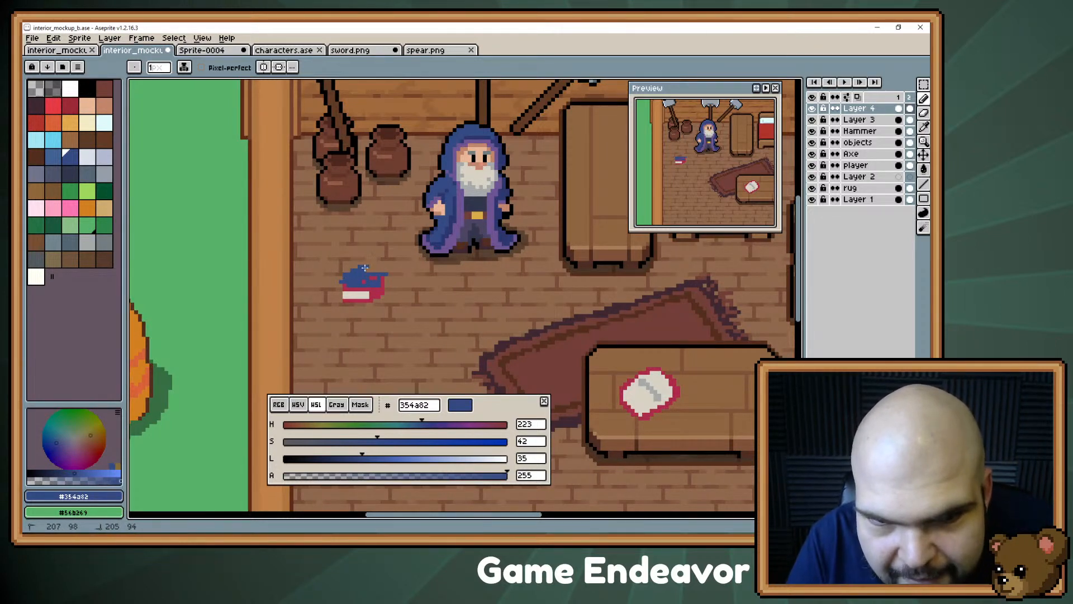
{"action": "left_click_drag", "start_coordinate": [362, 274], "coordinate": [380, 288]}
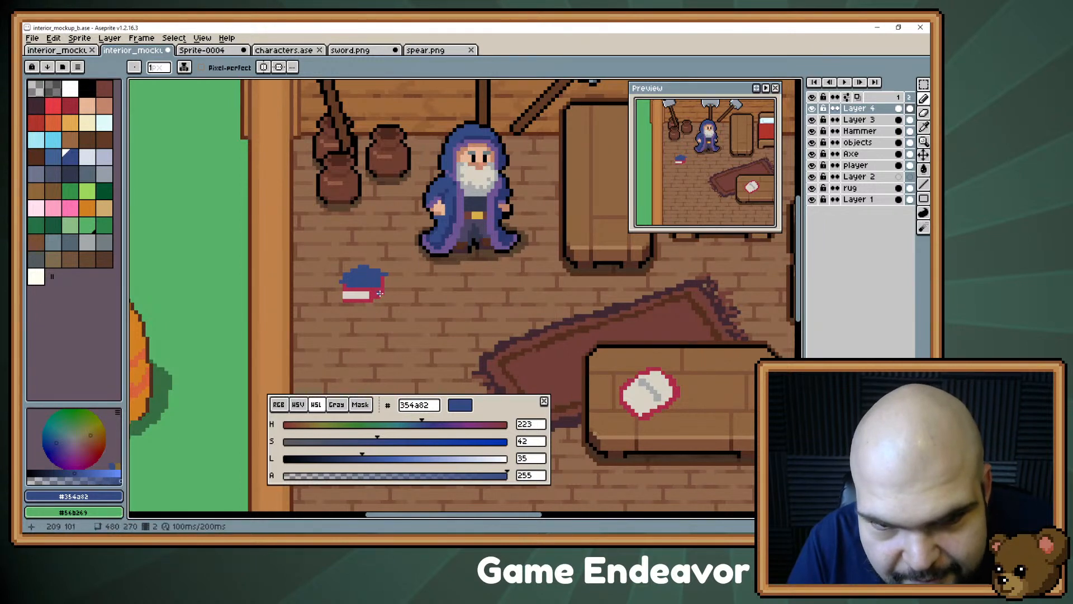
{"action": "left_click", "coordinate": [381, 287], "text": "alt"}
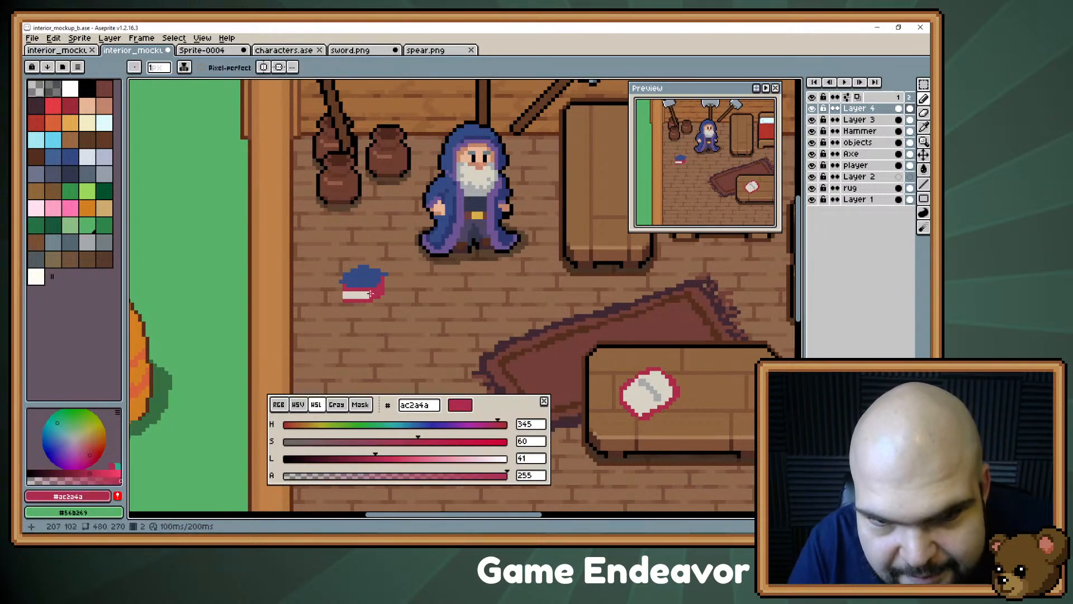
{"action": "left_click", "coordinate": [386, 271], "text": "alt"}
{"action": "left_click", "coordinate": [387, 271]}
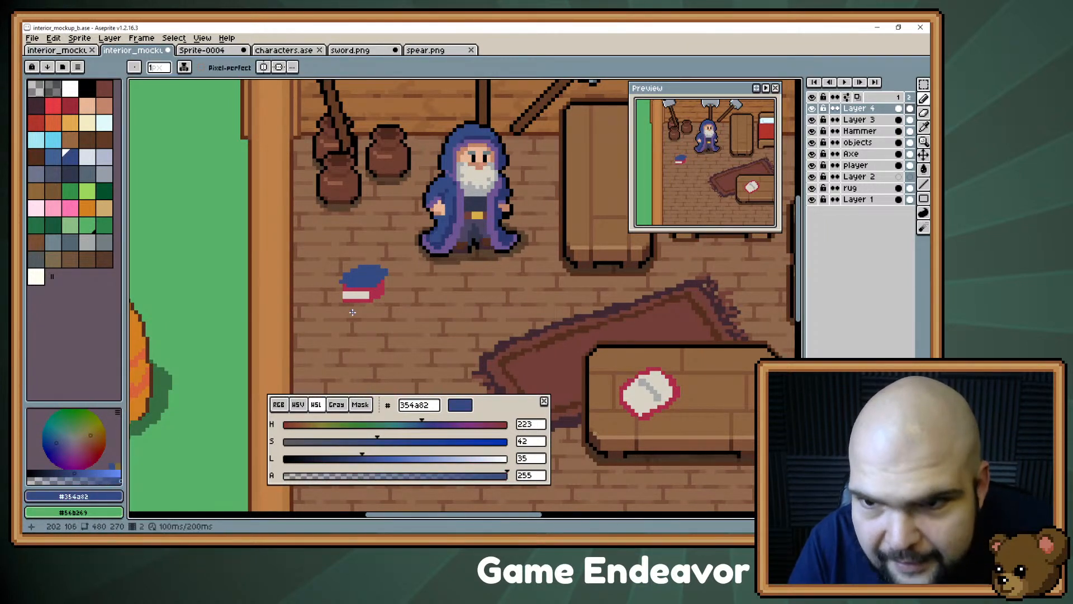
{"action": "left_click", "coordinate": [358, 293], "text": "alt"}
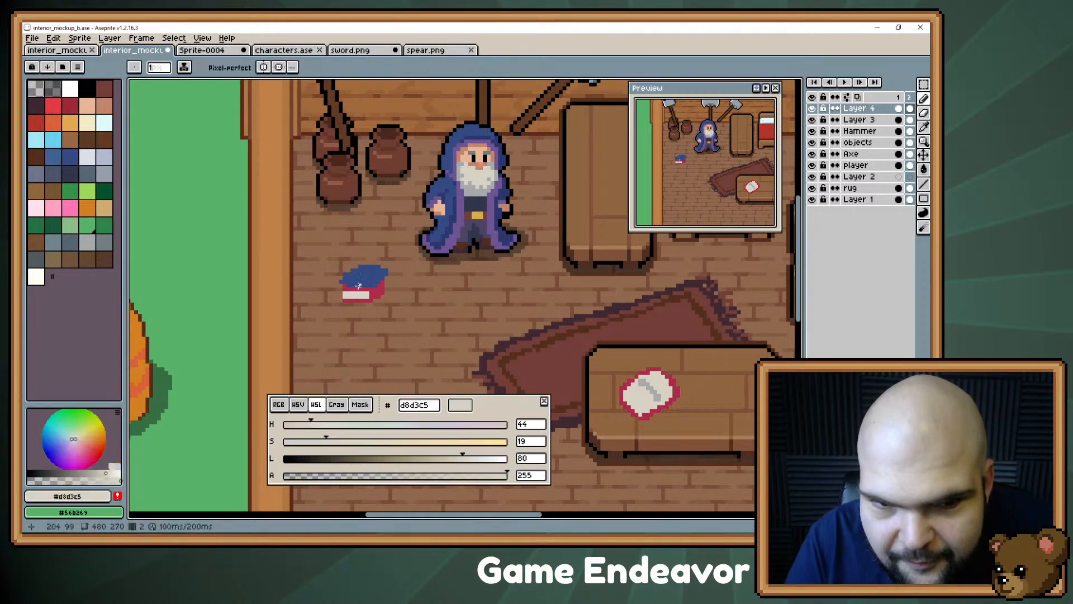
{"action": "left_click_drag", "start_coordinate": [352, 278], "coordinate": [350, 278]}
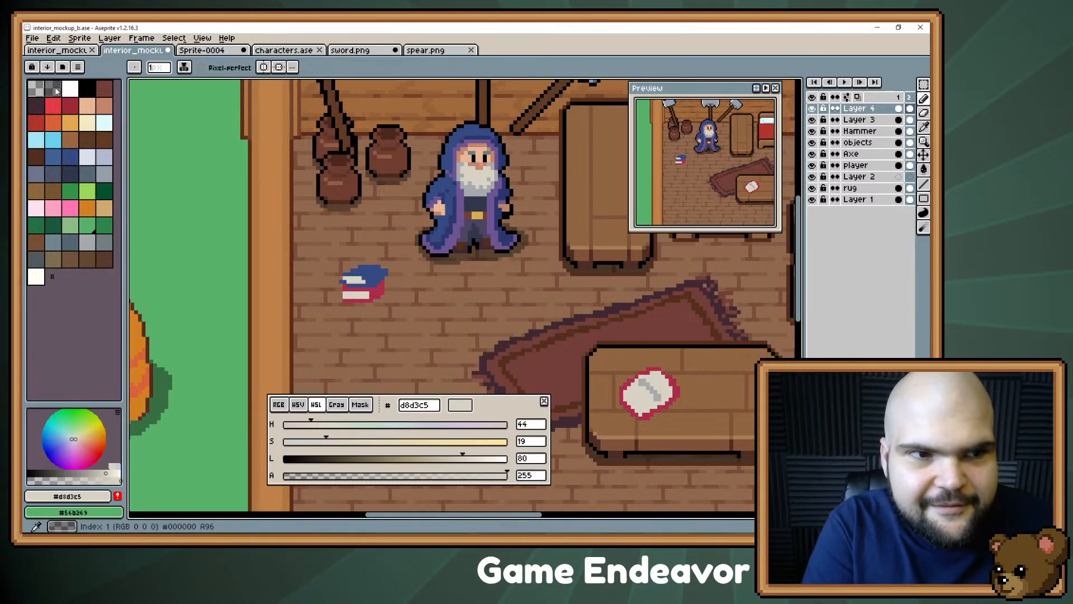
- Select the empty area around Layer 4's artwork and paint a black alpha 96 shadow around the stacked books, trimming it with the Eraser
{"action": "key", "text": "w"}
{"action": "left_click", "coordinate": [393, 327]}
{"action": "key", "text": "b"}
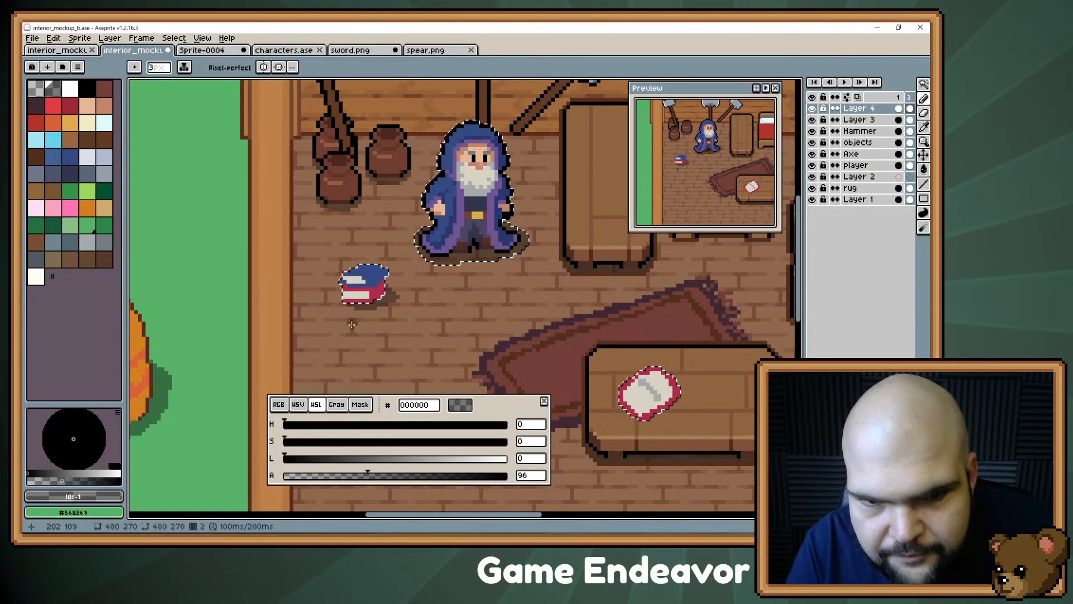
{"action": "key", "text": "e"}
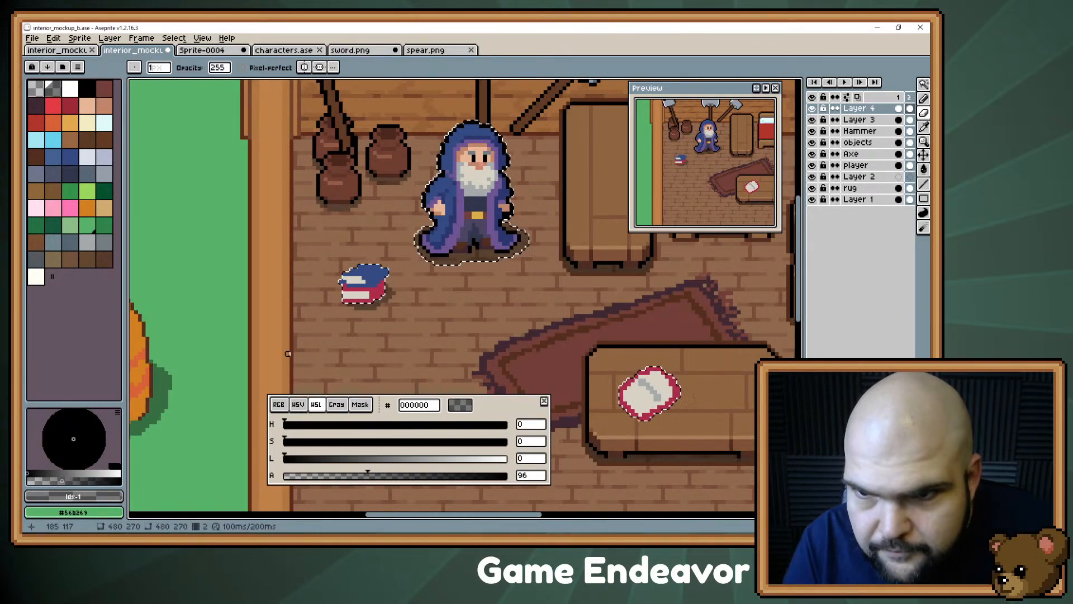
{"action": "key", "text": "b"}
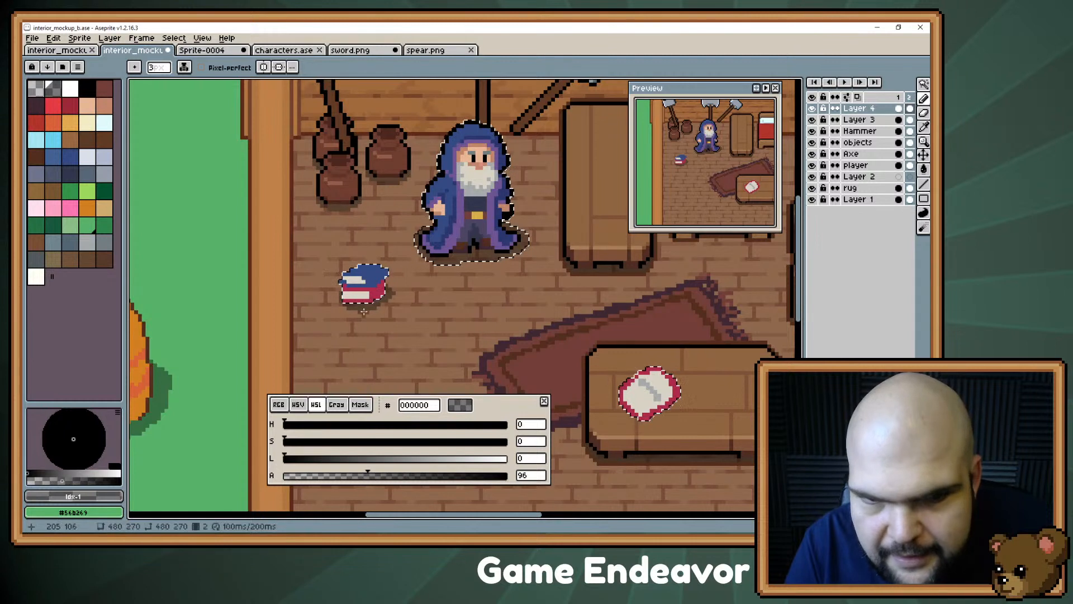
{"action": "key", "text": "e"}
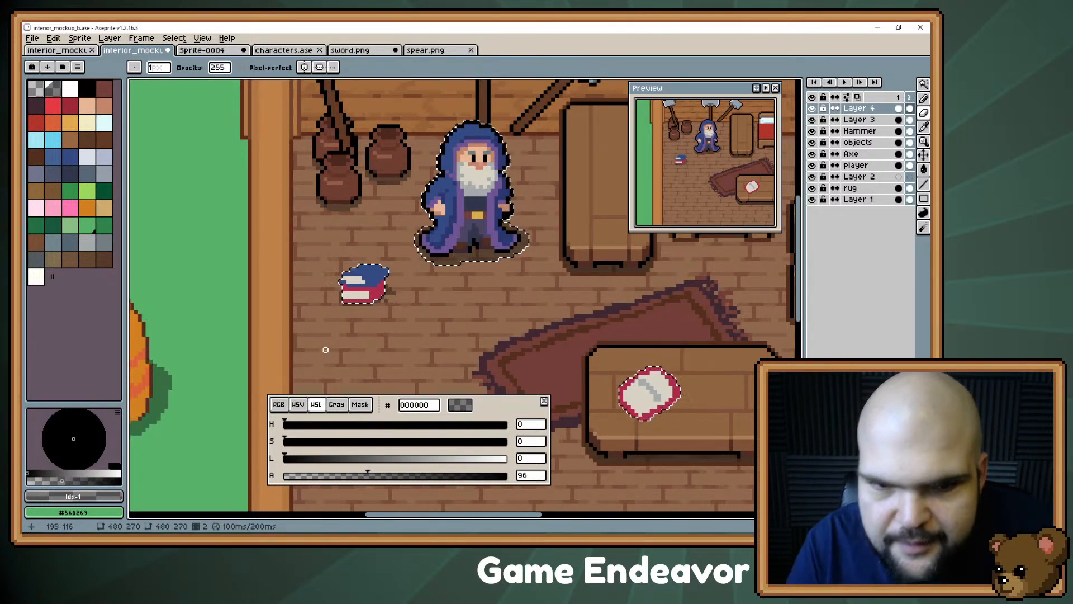
- Examine the whole house scene and the shadowed stack of books on the floor at different zoom levels
{"action": "scroll", "coordinate": [318, 342], "scroll_direction": "down", "scroll_amount": 4}
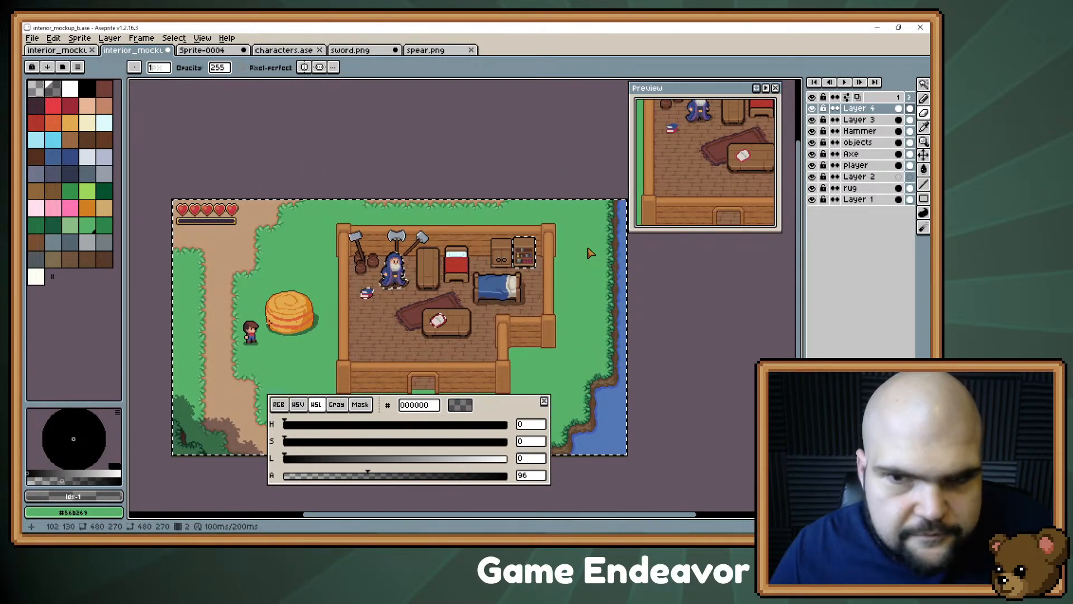
{"action": "left_click_drag", "start_coordinate": [588, 253], "coordinate": [685, 192]}
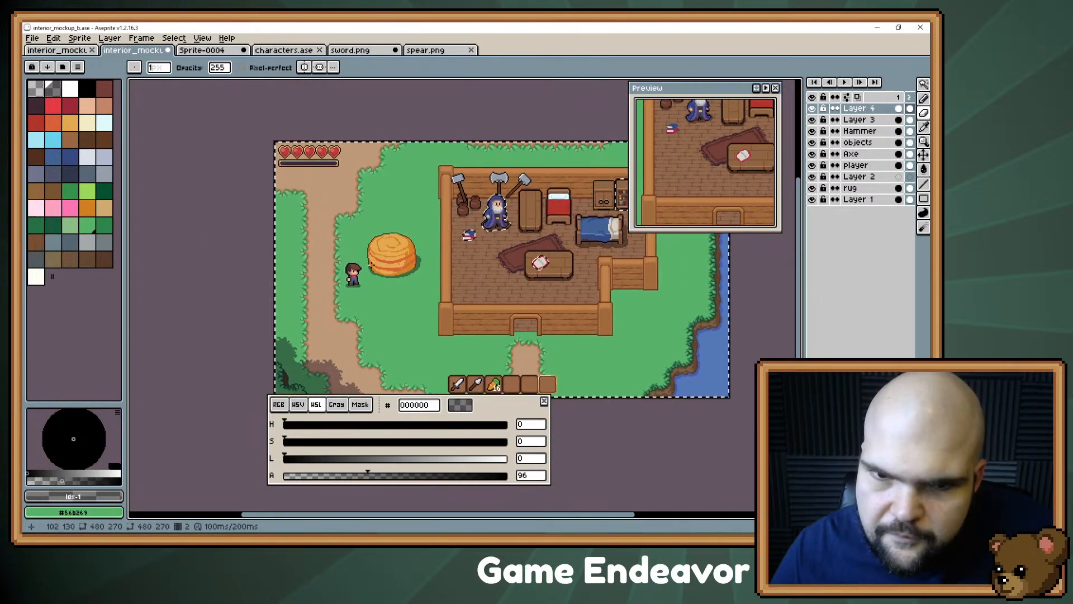
{"action": "scroll", "coordinate": [520, 256], "scroll_direction": "up", "scroll_amount": 4}
{"action": "mouse_move", "coordinate": [520, 256]}
{"action": "left_mouse_down"}
{"action": "mouse_move", "coordinate": [417, 263]}
{"action": "mouse_move", "coordinate": [368, 307]}
{"action": "left_mouse_up"}
{"action": "key", "text": "b"}
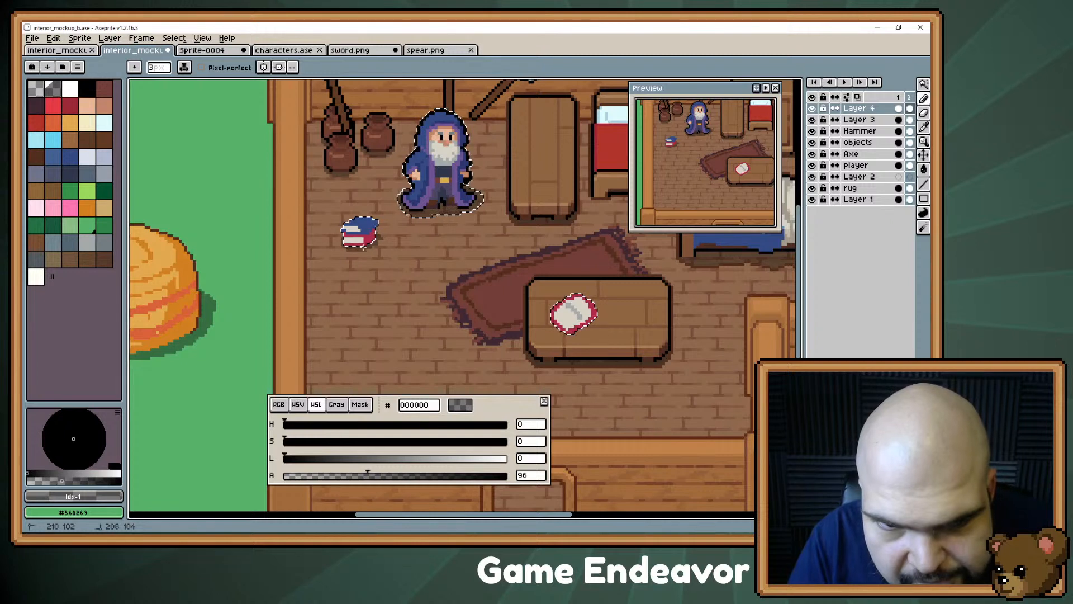
{"action": "key", "text": "b"}
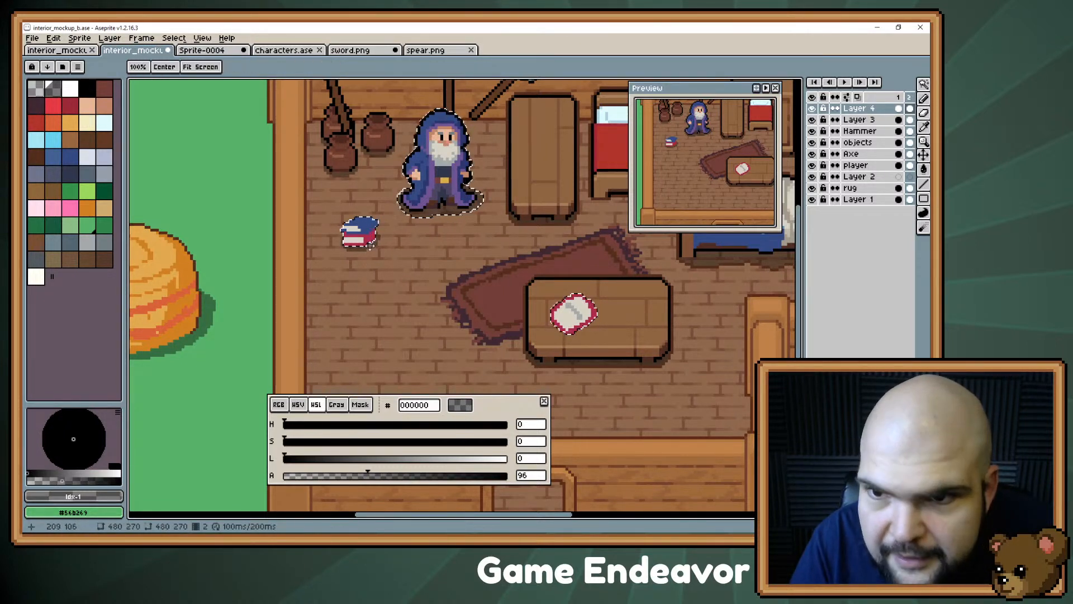
{"action": "scroll", "coordinate": [358, 316], "scroll_direction": "up", "scroll_amount": 2}
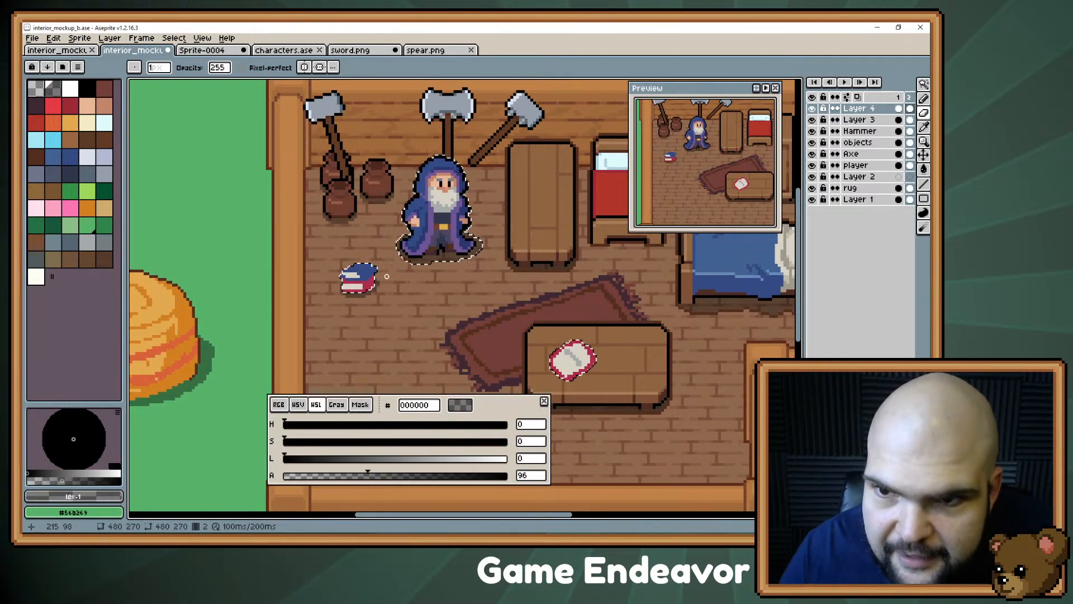
{"action": "scroll", "coordinate": [386, 276], "scroll_direction": "up", "scroll_amount": 2}
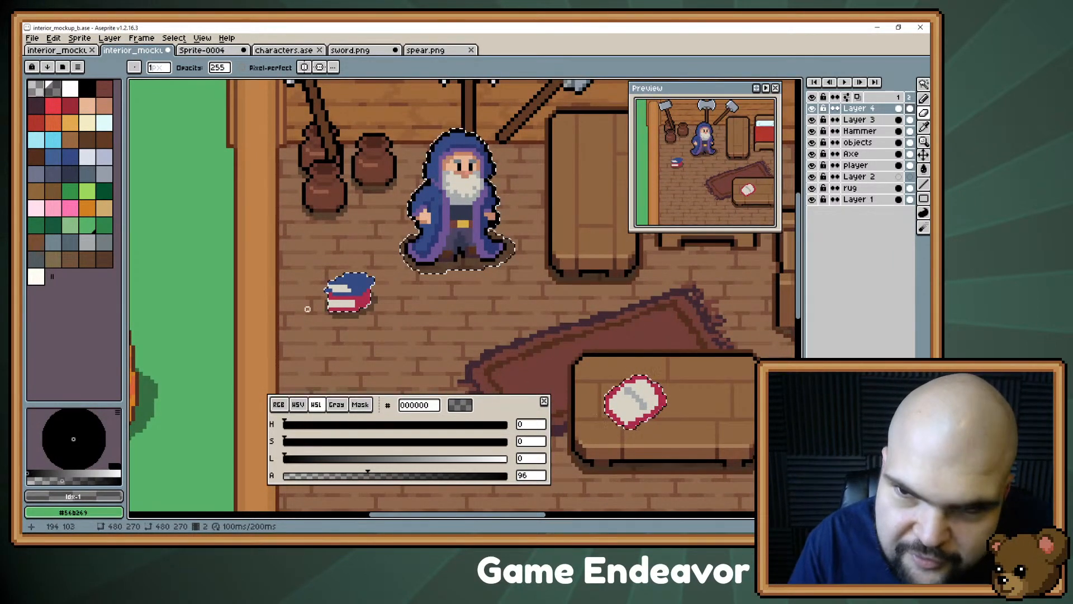
- Drop the selection and touch up the blue floor book's page edge in off-white #d8d3c5 with a 1 px pencil
{"action": "key", "text": "b"}
{"action": "left_click", "coordinate": [330, 292], "text": "alt"}
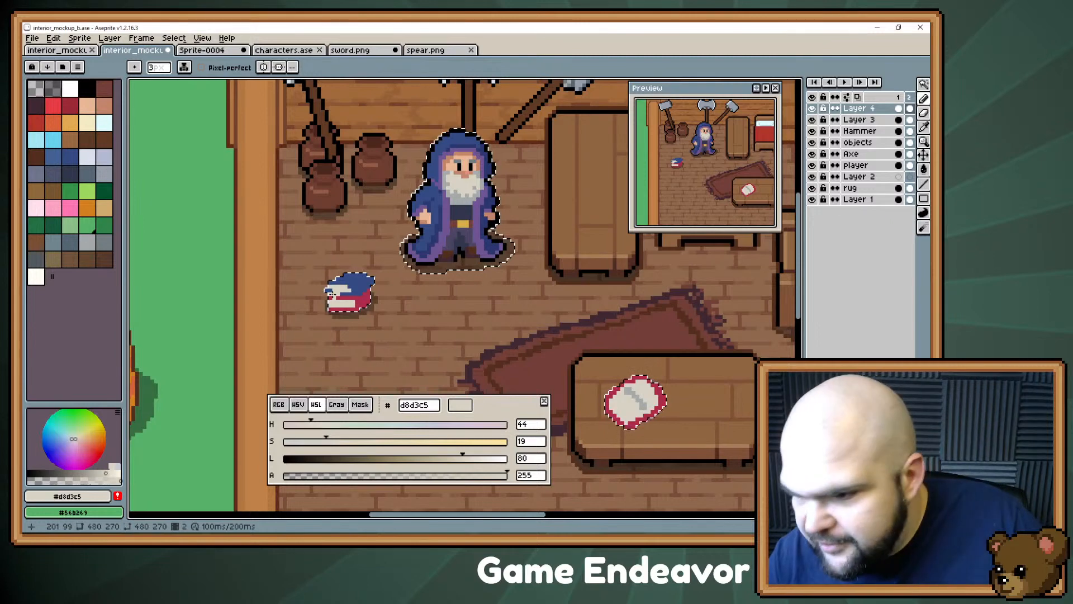
{"action": "key", "text": "ctrl+d"}
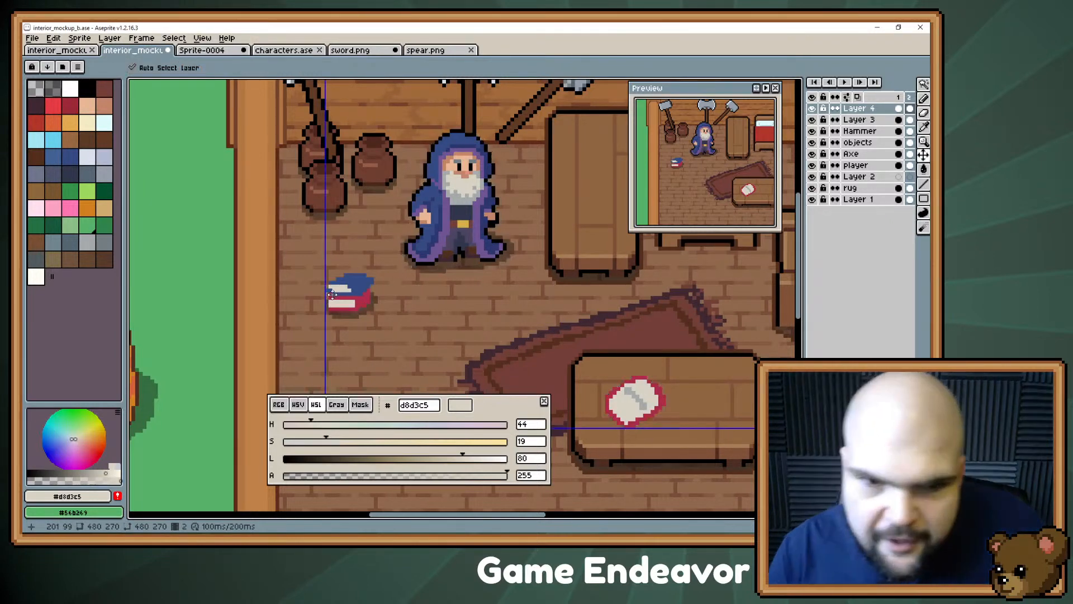
{"action": "left_click_drag", "start_coordinate": [451, 130], "coordinate": [468, 153]}
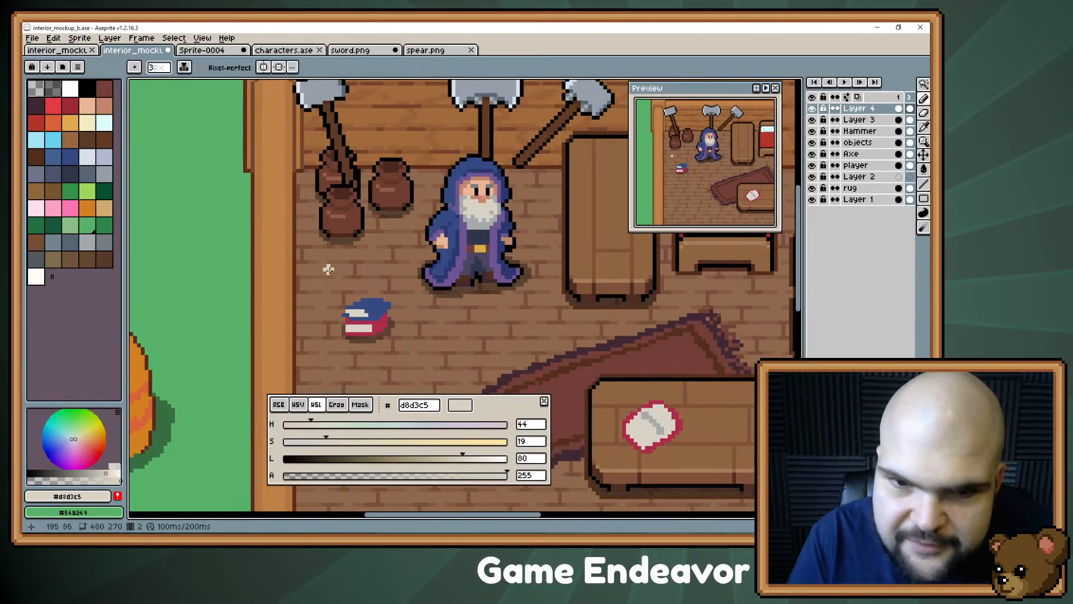
{"action": "key", "text": "i"}
{"action": "key", "text": "b"}
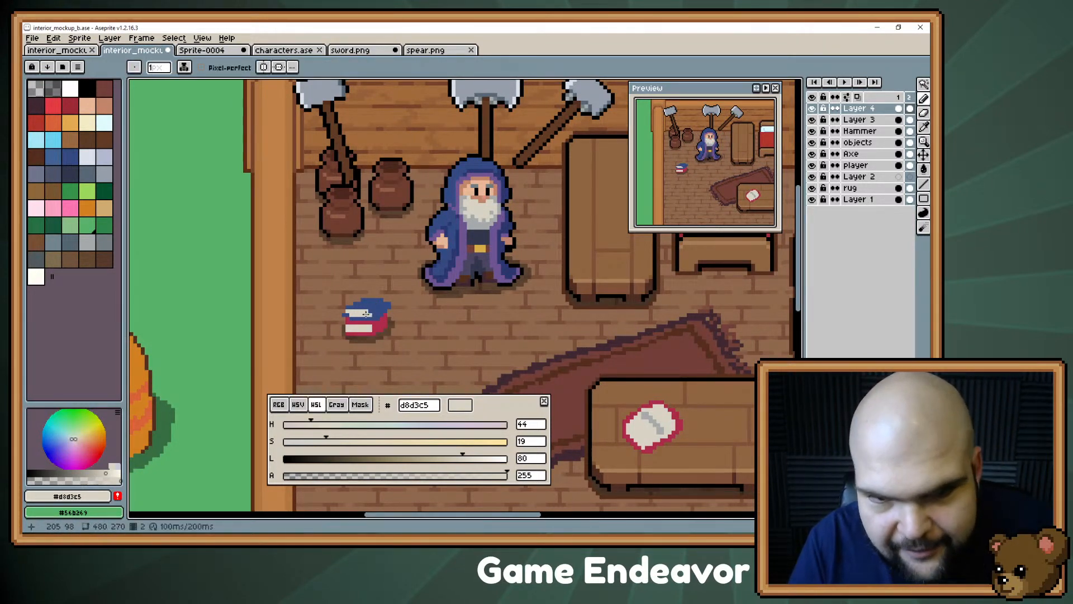
{"action": "left_click_drag", "start_coordinate": [385, 303], "coordinate": [345, 263]}
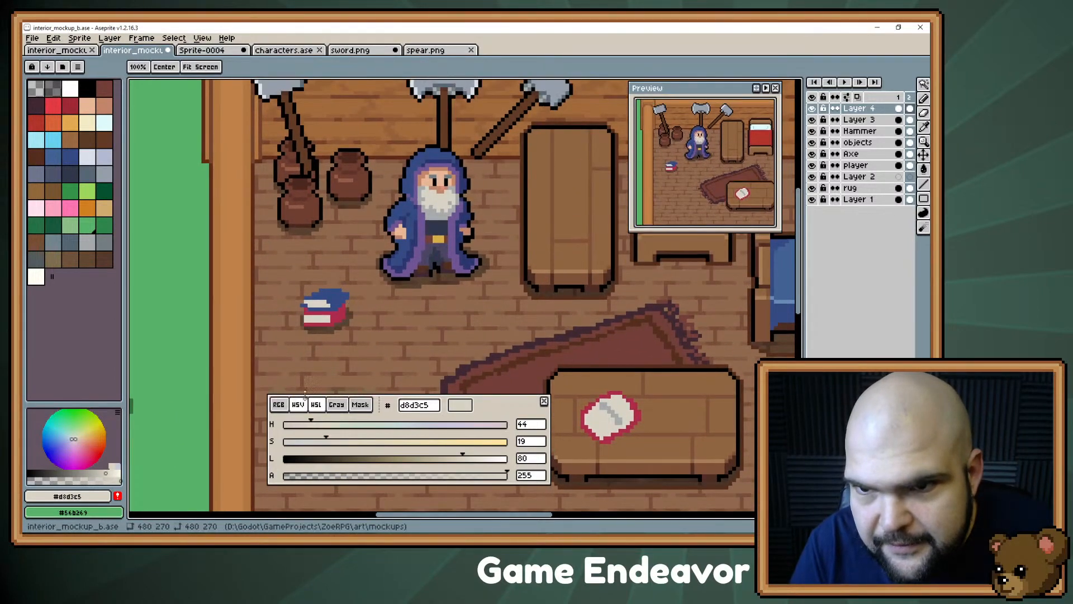
- Recolour the top floor book's cover in lighter blue #426294 sampled from the horizontal bed's blanket, using a temporary selection of its dark blue area
{"action": "scroll", "coordinate": [350, 254], "scroll_direction": "right", "scroll_amount": 5}
{"action": "scroll", "coordinate": [350, 254], "scroll_direction": "right", "scroll_amount": 2}
{"action": "left_click", "coordinate": [492, 273], "text": "alt"}
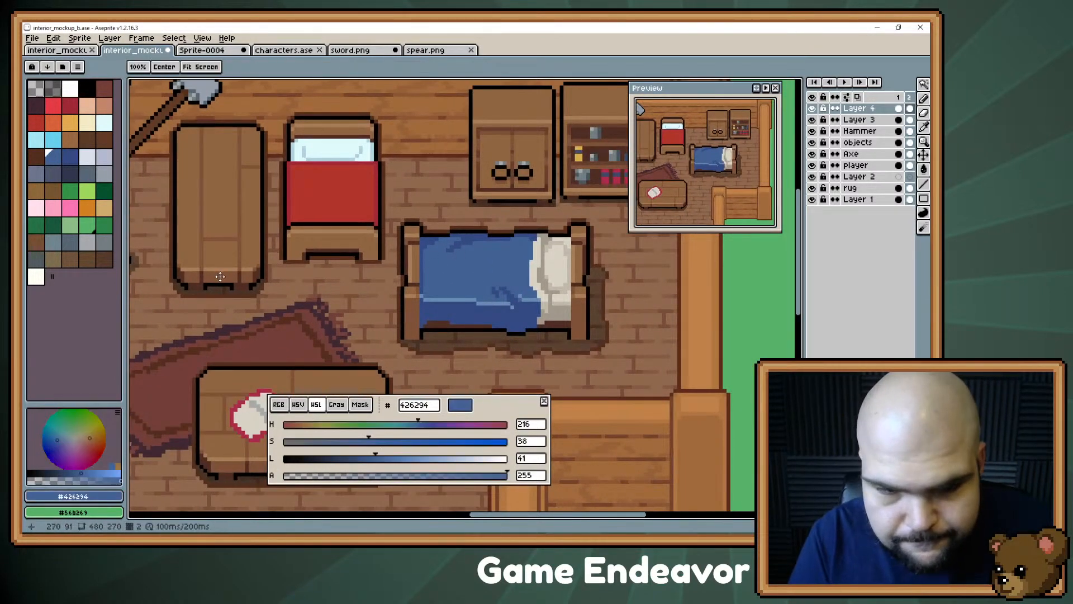
{"action": "scroll", "coordinate": [334, 293], "scroll_direction": "left", "scroll_amount": 7}
{"action": "key", "text": "w"}
{"action": "left_click", "coordinate": [334, 293]}
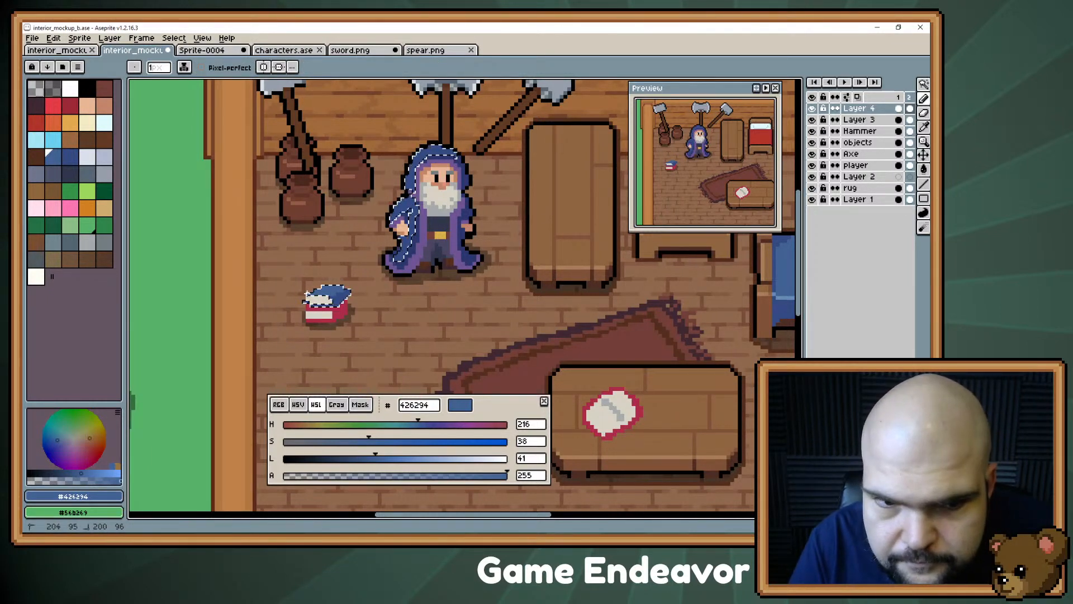
{"action": "key", "text": "ctrl+d"}
{"action": "key", "text": "space"}
{"action": "left_click_drag", "start_coordinate": [351, 298], "coordinate": [316, 326]}
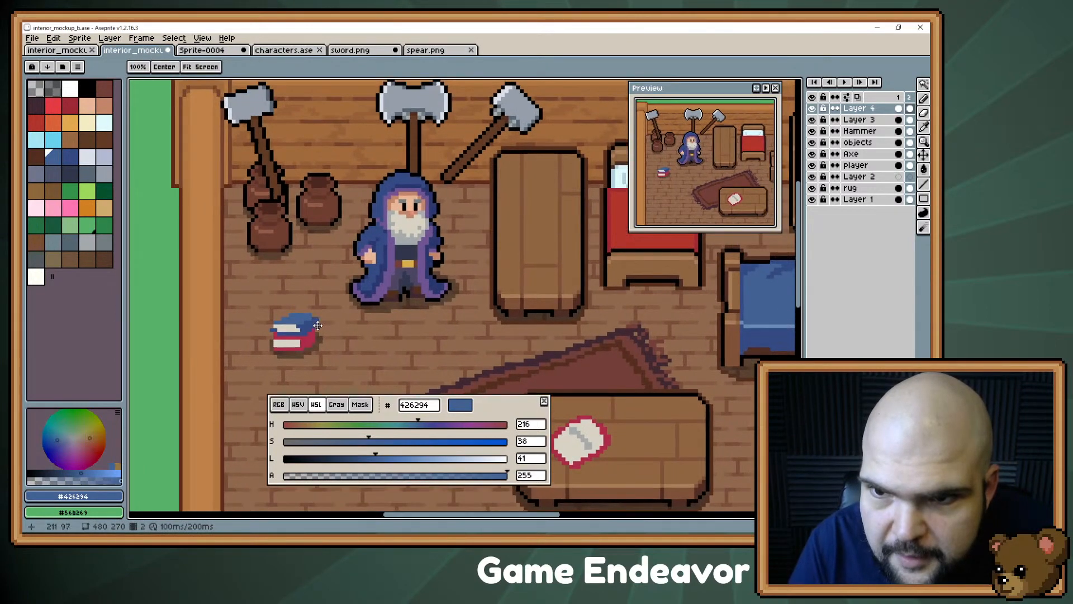
{"action": "left_click_drag", "start_coordinate": [459, 260], "coordinate": [167, 313]}
{"action": "mouse_move", "coordinate": [413, 270]}
{"action": "left_mouse_down"}
{"action": "mouse_move", "coordinate": [320, 250]}
{"action": "mouse_move", "coordinate": [579, 206]}
{"action": "mouse_move", "coordinate": [691, 161]}
{"action": "left_mouse_up"}
{"action": "left_click", "coordinate": [513, 215], "text": "alt"}
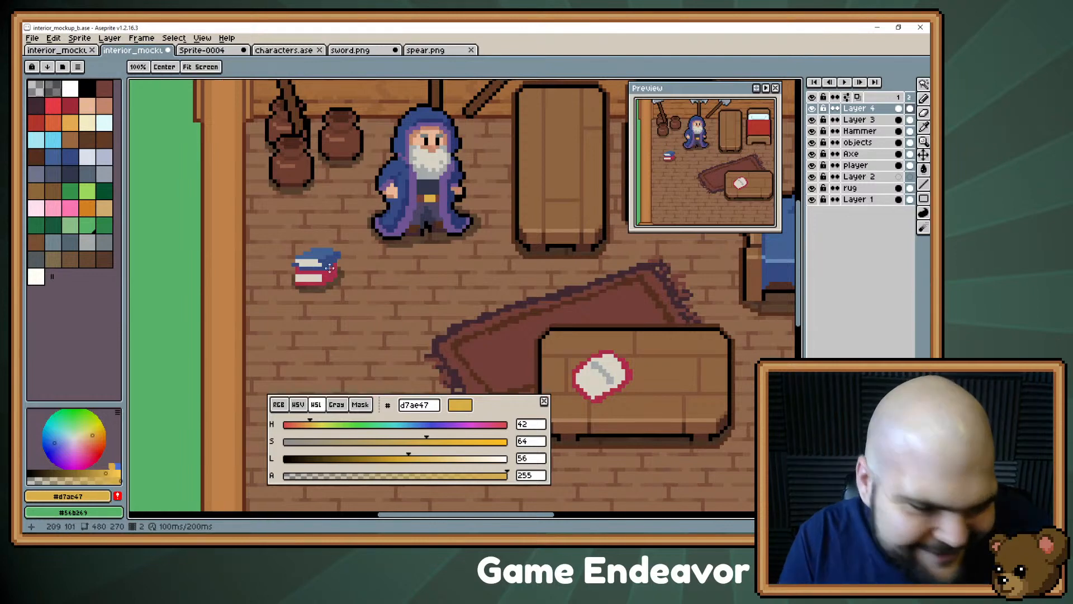
- Refine the floor books with off-white #d8d3c5 page edges and #426294 on the blue cover, trimming the blue book's corner with the Eraser
{"action": "left_click_drag", "start_coordinate": [314, 279], "coordinate": [333, 305]}
{"action": "left_click", "coordinate": [333, 304], "text": "alt"}
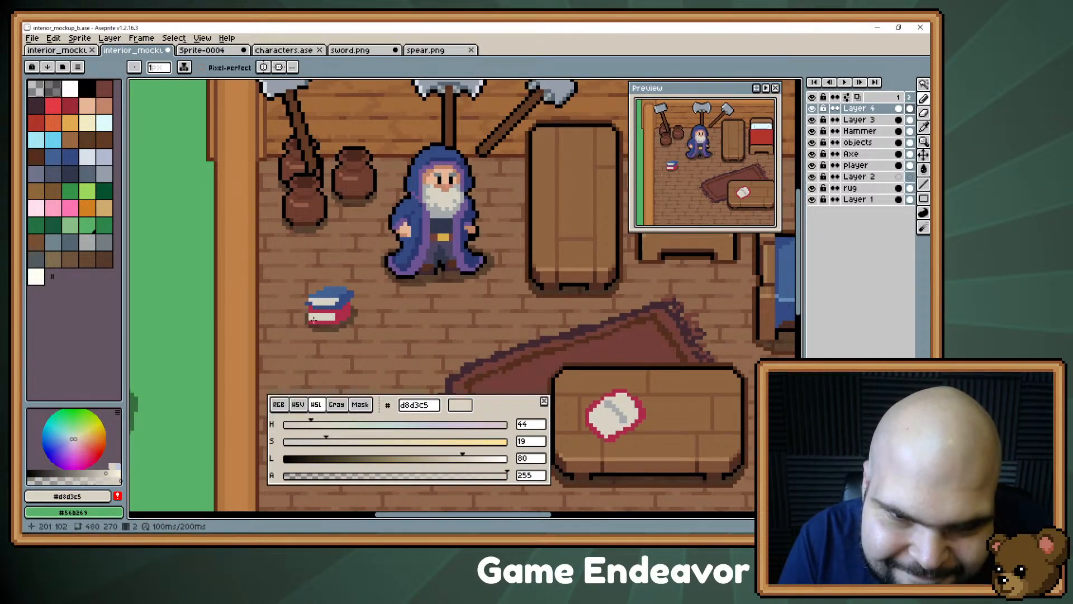
{"action": "left_click", "coordinate": [339, 300], "text": "alt"}
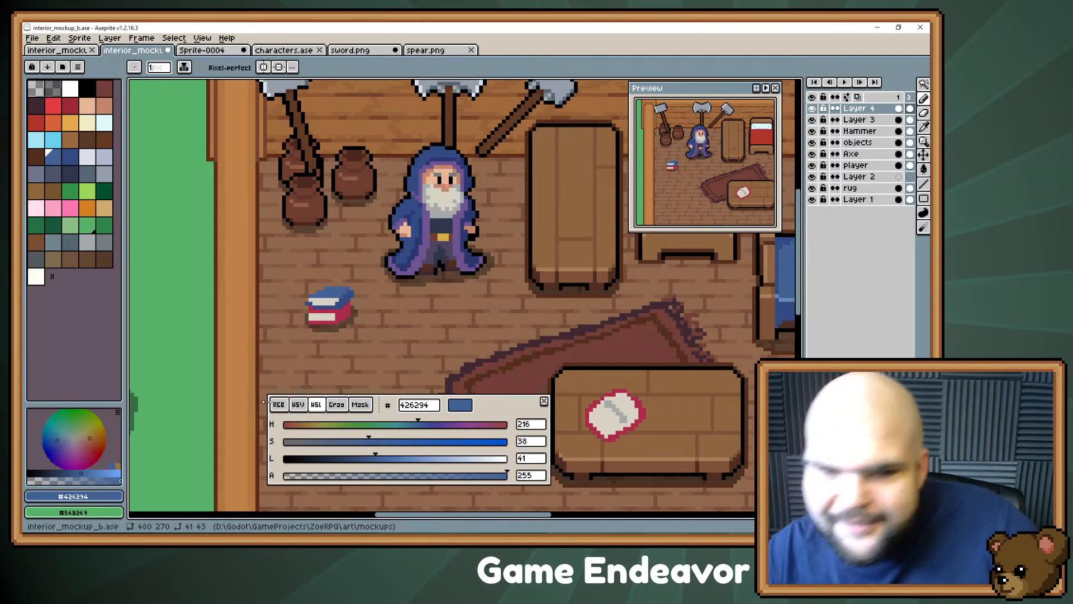
{"action": "key", "text": "e"}
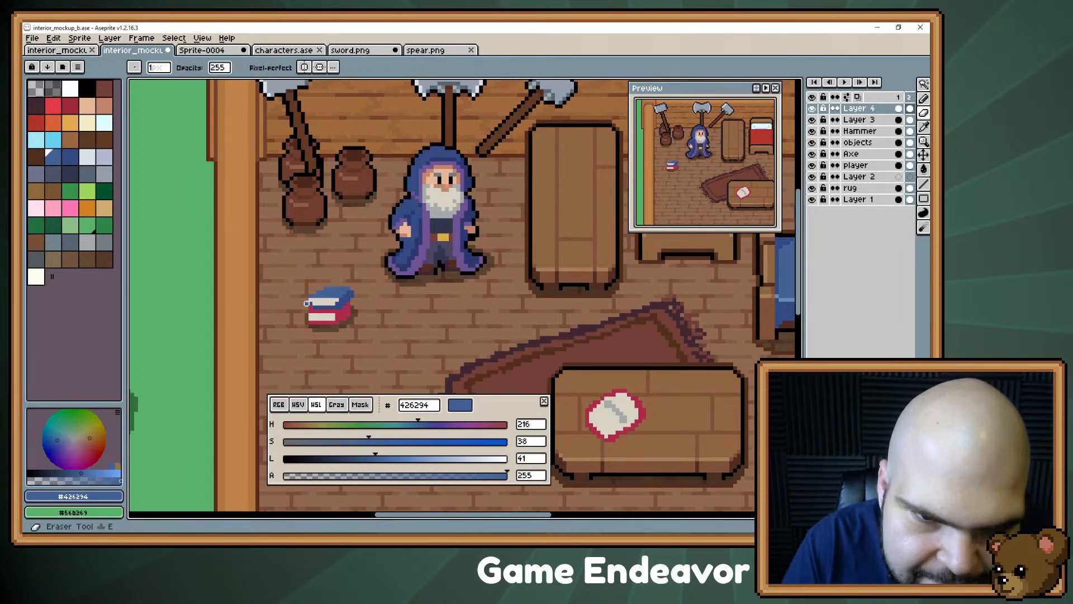
{"action": "key", "text": "b"}
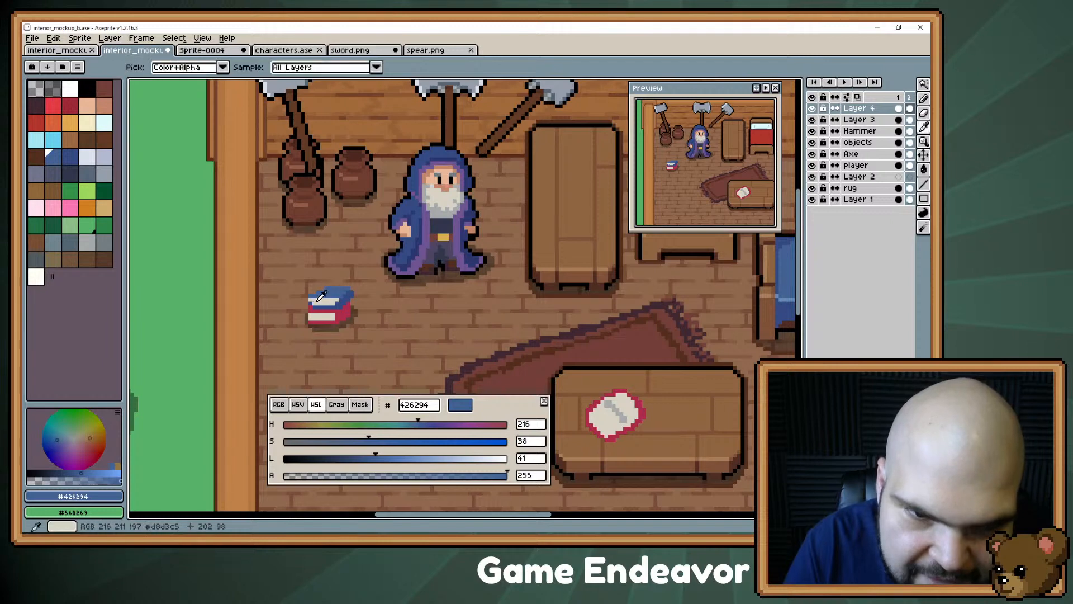
- Shade the page edges of both floor books with grey #a5aaac from the open book's crease, touching them up in off-white #d8d3c5
{"action": "left_click", "coordinate": [312, 319], "text": "alt"}
{"action": "left_click_drag", "start_coordinate": [615, 411], "coordinate": [316, 361]}
{"action": "left_click", "coordinate": [316, 360], "text": "alt"}
{"action": "mouse_move", "coordinate": [146, 252]}
{"action": "left_mouse_down"}
{"action": "mouse_move", "coordinate": [333, 200]}
{"action": "mouse_move", "coordinate": [342, 260]}
{"action": "mouse_move", "coordinate": [360, 258]}
{"action": "mouse_move", "coordinate": [341, 259]}
{"action": "mouse_move", "coordinate": [351, 271]}
{"action": "mouse_move", "coordinate": [323, 302]}
{"action": "mouse_move", "coordinate": [312, 292]}
{"action": "left_mouse_up"}
{"action": "key", "text": "i"}
{"action": "left_click", "coordinate": [324, 301]}
{"action": "key", "text": "b"}
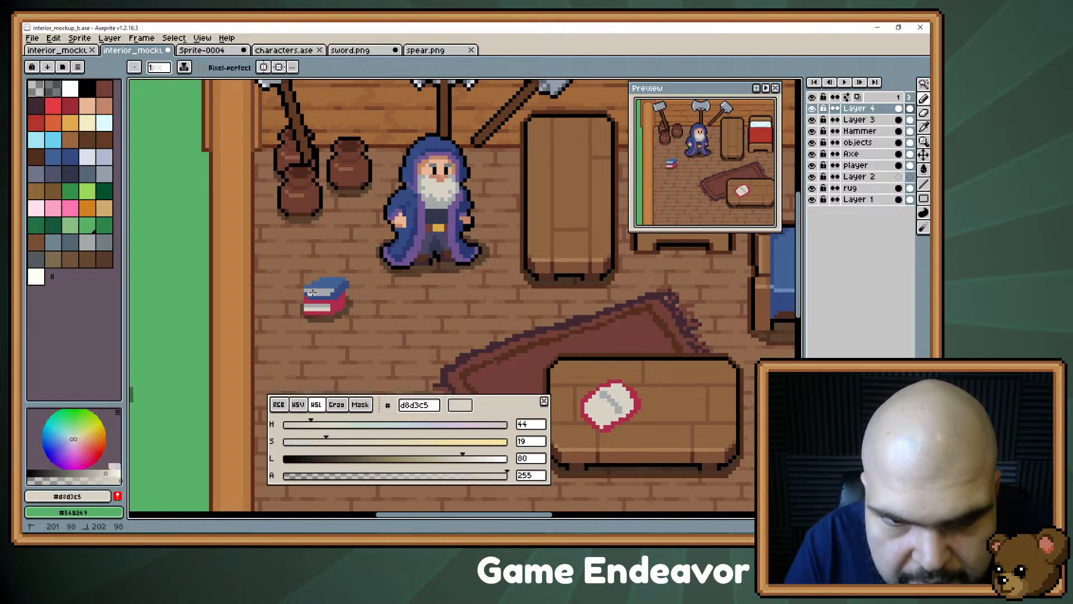
{"action": "left_click", "coordinate": [327, 290], "text": "alt"}
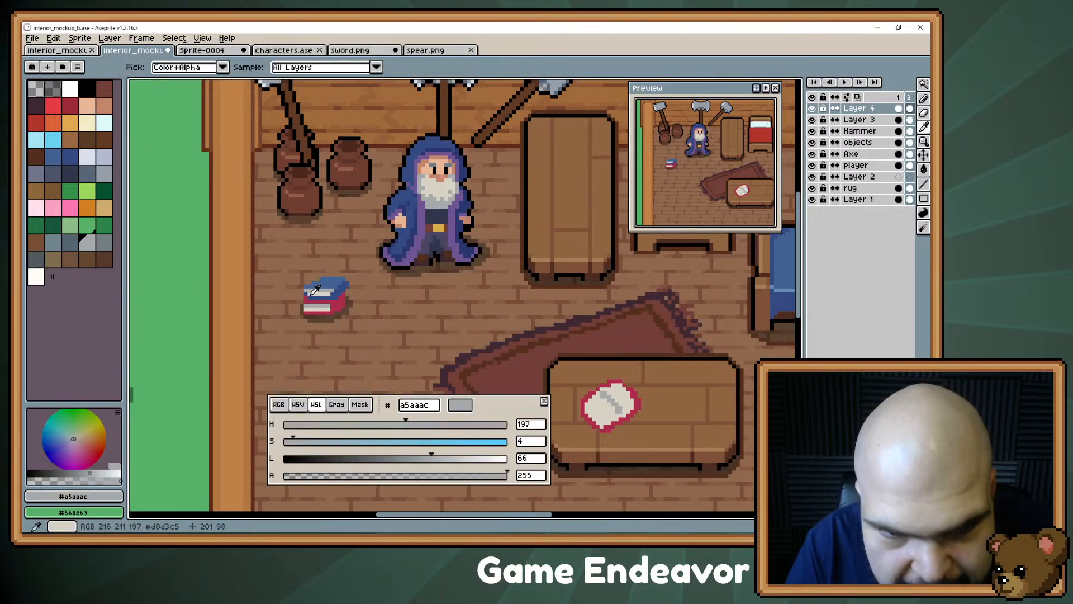
{"action": "left_click", "coordinate": [311, 293], "text": "alt"}
- Retouch the top floor book's cover edges in dark blue #354a82 and lighter blue #426294
{"action": "left_click", "coordinate": [311, 297], "text": "alt"}
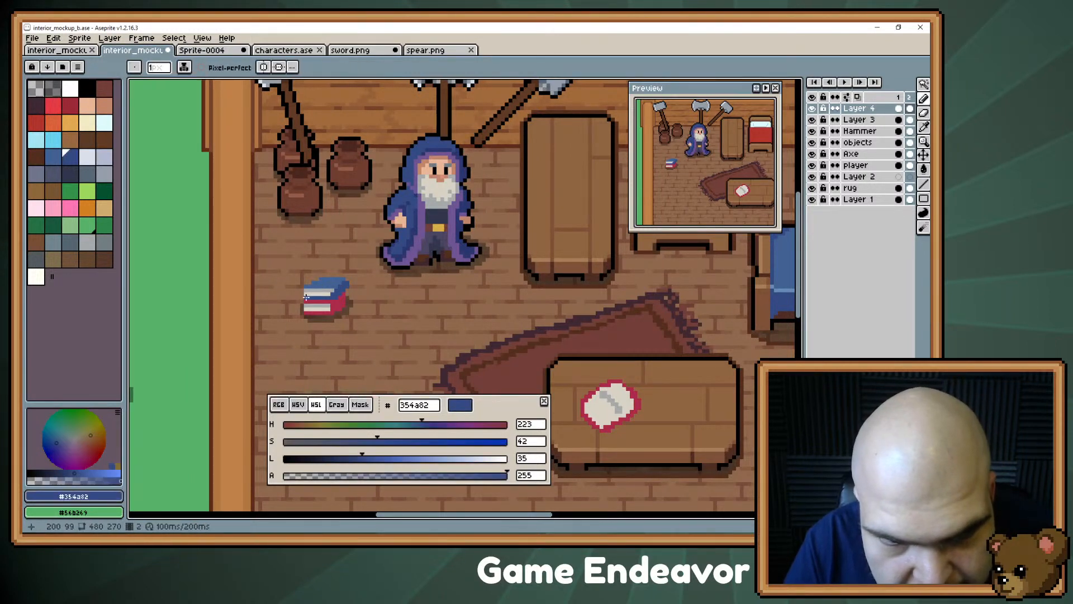
{"action": "left_click_drag", "start_coordinate": [296, 313], "coordinate": [299, 327]}
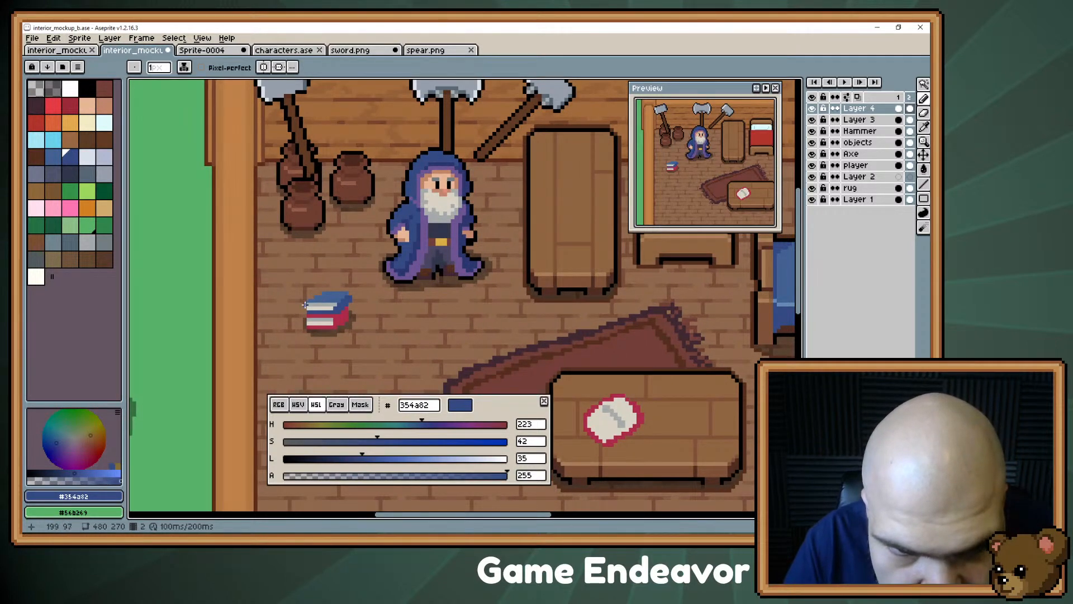
{"action": "left_click", "coordinate": [338, 301], "text": "alt"}
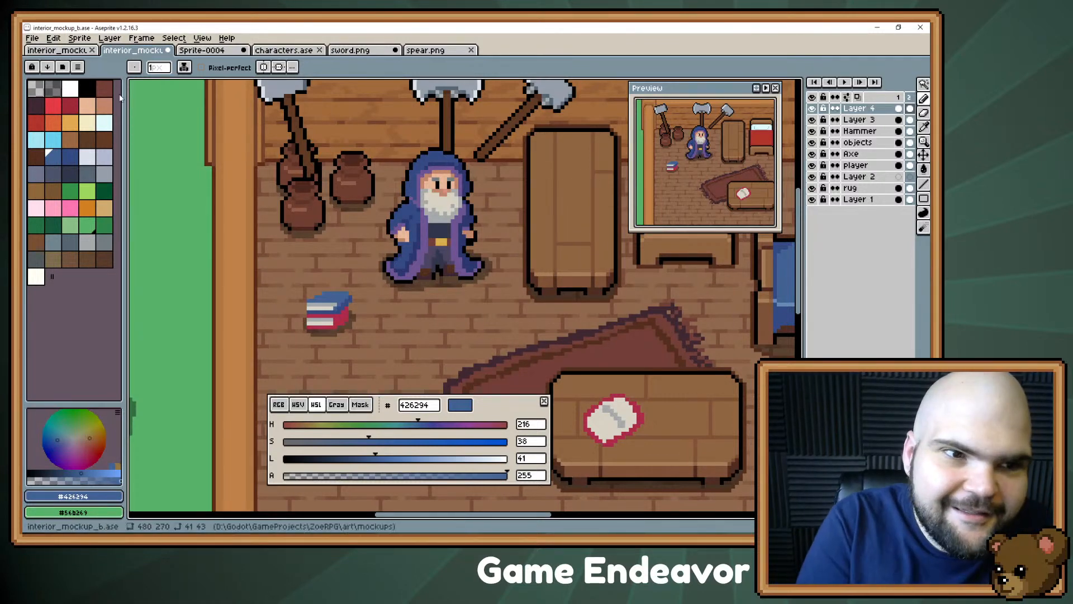
- Set the pencil to white #ffffff at 3 px and add a new layer above Layer 4
{"action": "left_click", "coordinate": [70, 87]}
{"action": "key", "text": "bracketright"}
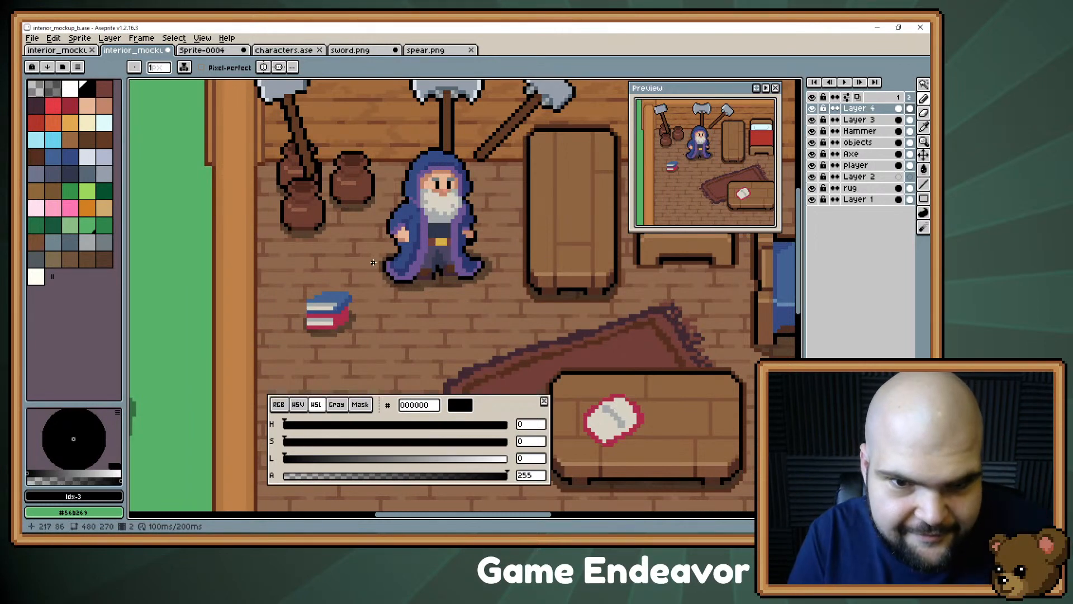
{"action": "left_click", "coordinate": [76, 90]}
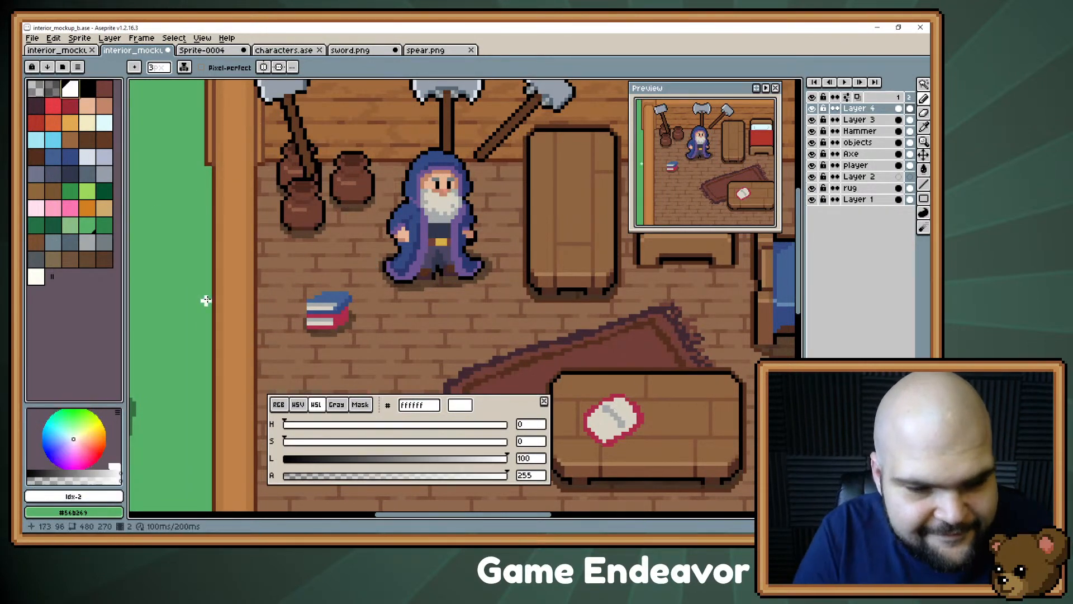
{"action": "scroll", "coordinate": [353, 296], "scroll_direction": "down", "scroll_amount": 2}
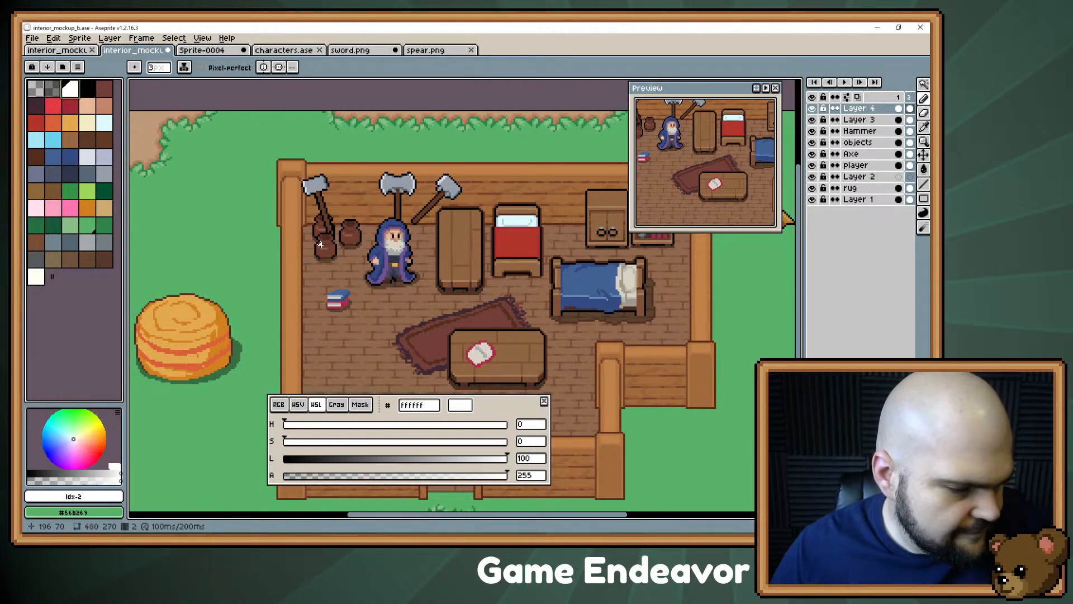
{"action": "key", "text": "shift+n"}
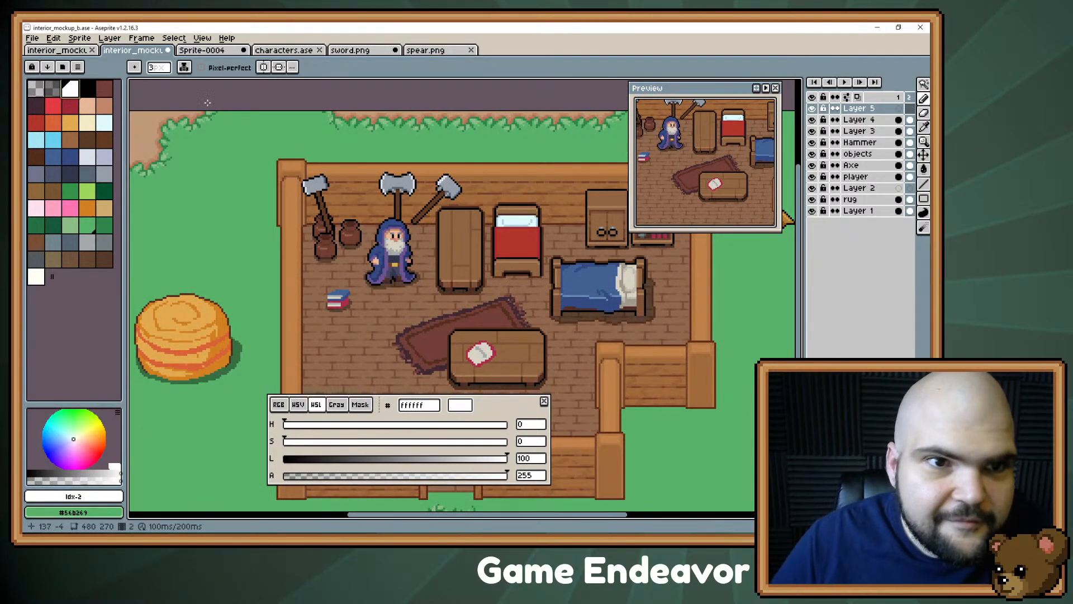
- Insert the white text "House is for reference only" in 24-size FredokaOne-Regular and place it across the upper part of the house
{"action": "key", "text": "t"}
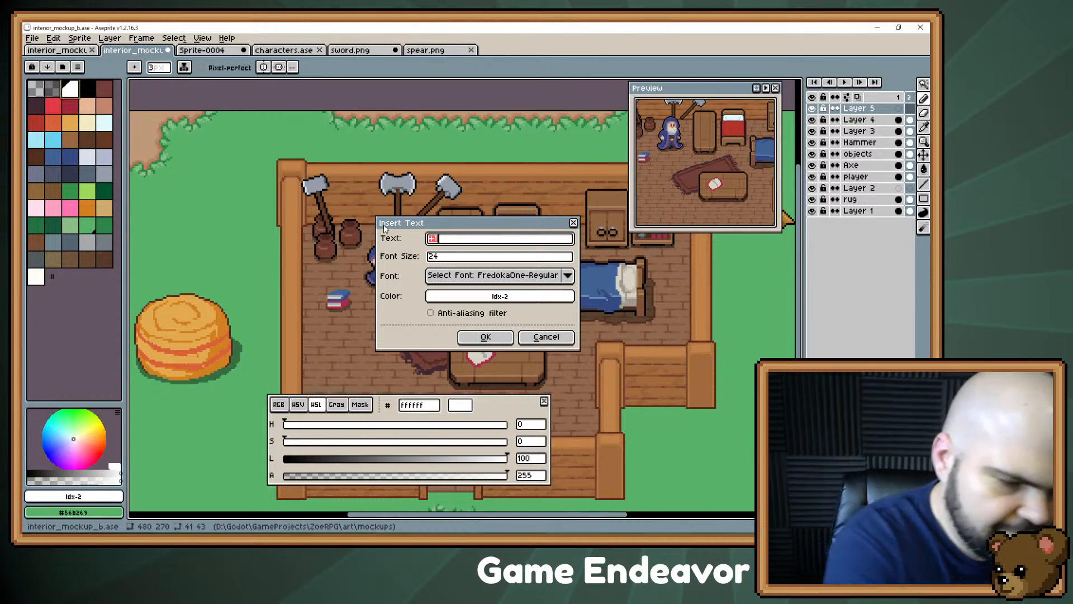
{"action": "type", "text": "House is for reference only"}
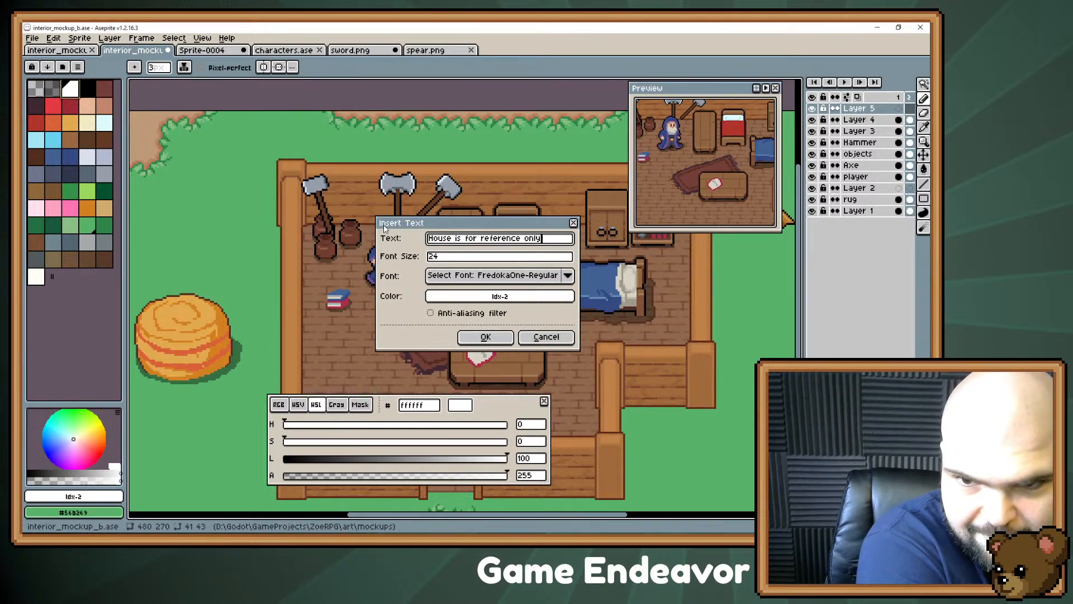
{"action": "key", "text": "Return"}
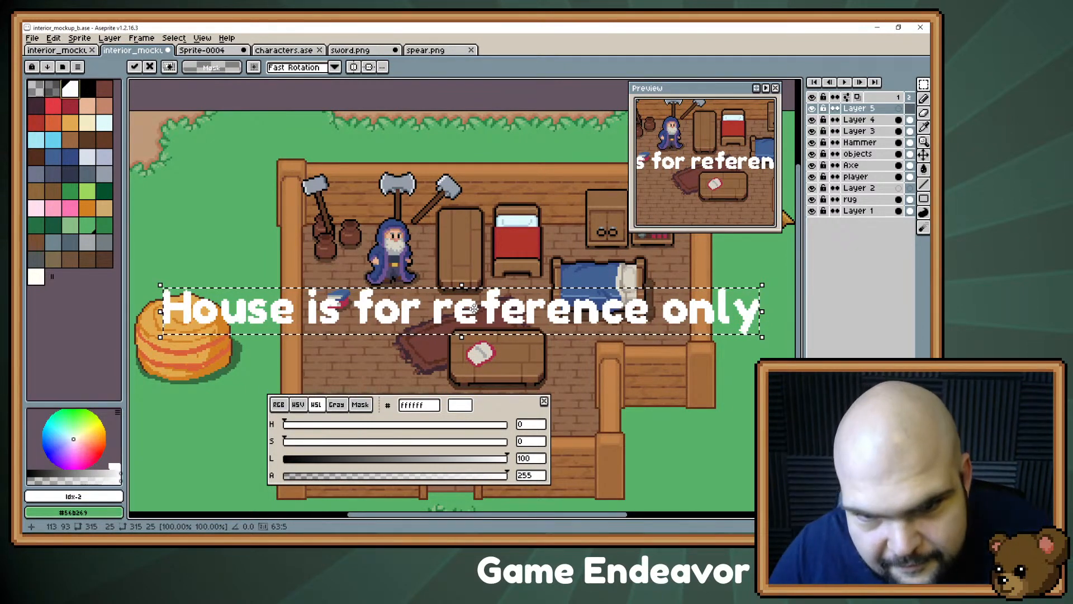
{"action": "left_click_drag", "start_coordinate": [476, 311], "coordinate": [456, 241]}
{"action": "key", "text": "Return"}
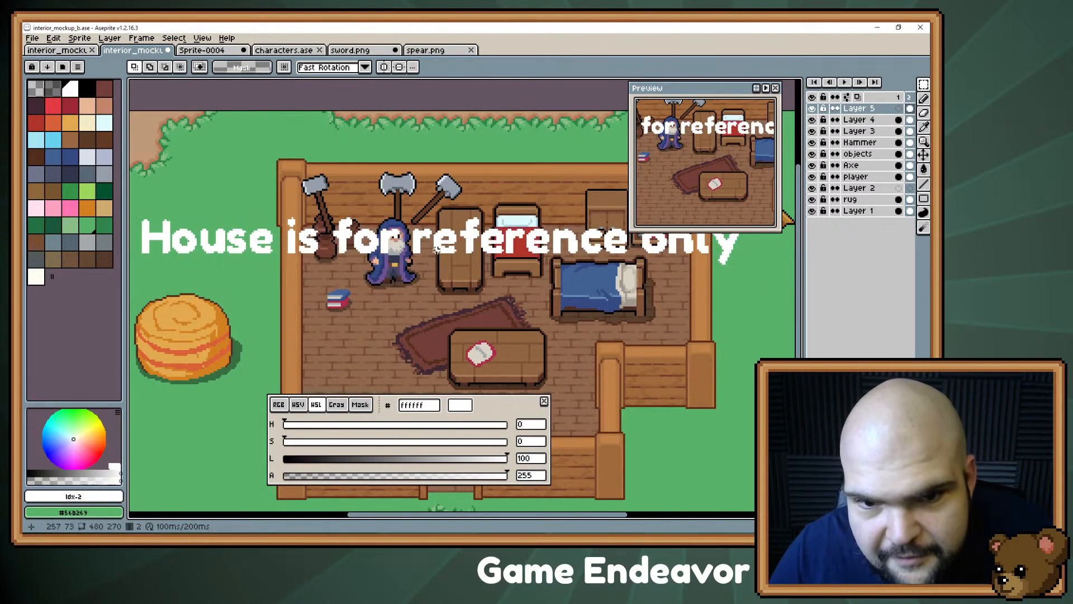
- Scale the "House is for reference only" text down to about 47% and place it across the weapons on the back wall
{"action": "scroll", "coordinate": [456, 246], "scroll_direction": "left", "scroll_amount": 3}
{"action": "scroll", "coordinate": [456, 280], "scroll_direction": "up", "scroll_amount": 2}
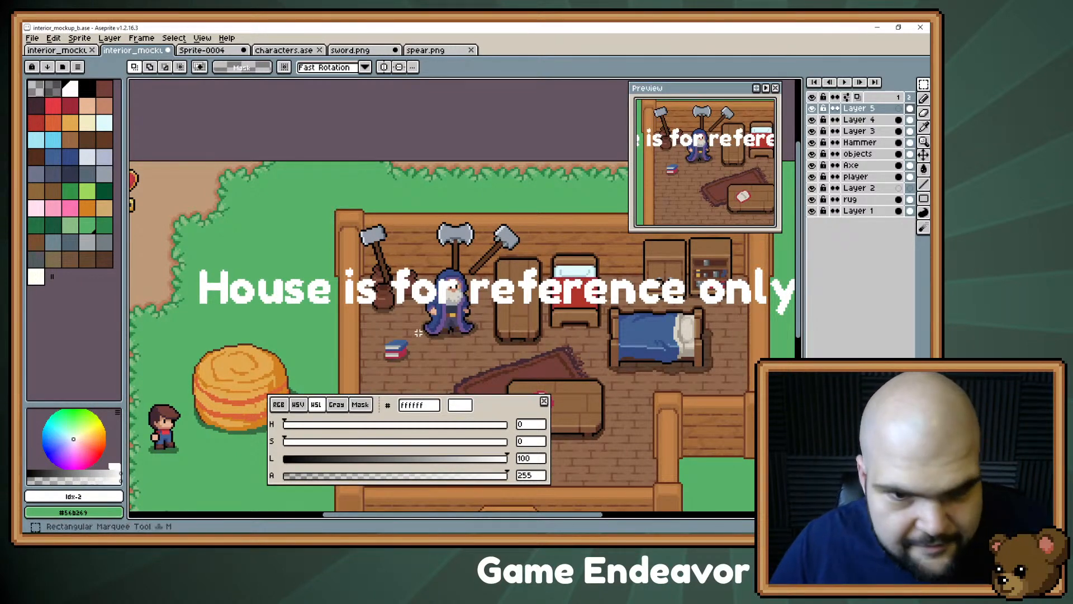
{"action": "scroll", "coordinate": [420, 333], "scroll_direction": "down", "scroll_amount": 2}
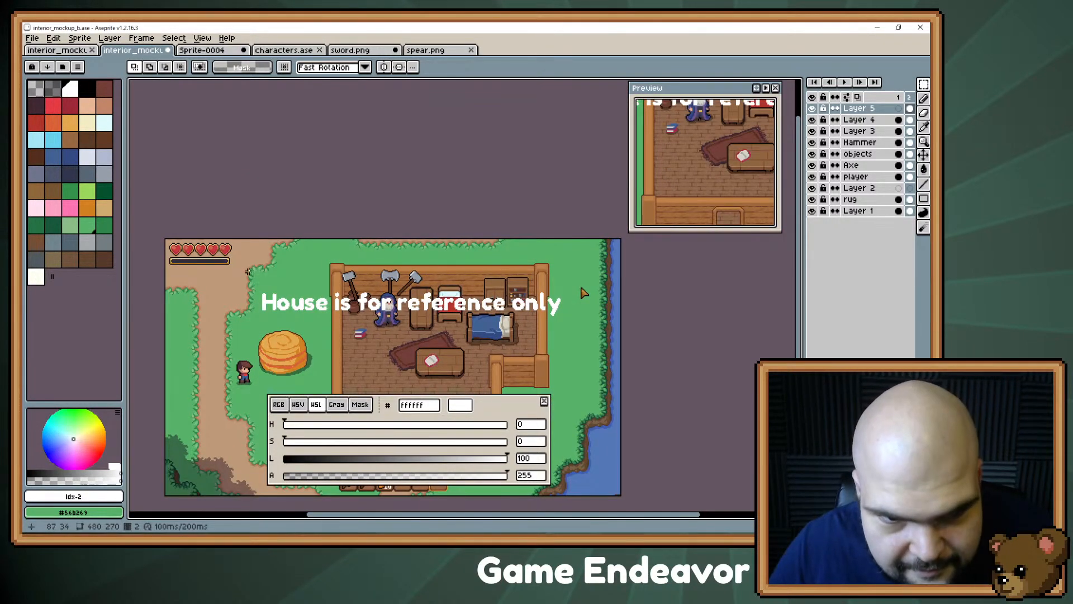
{"action": "mouse_move", "coordinate": [247, 271]}
{"action": "left_mouse_down"}
{"action": "mouse_move", "coordinate": [583, 355]}
{"action": "mouse_move", "coordinate": [402, 285]}
{"action": "left_mouse_up"}
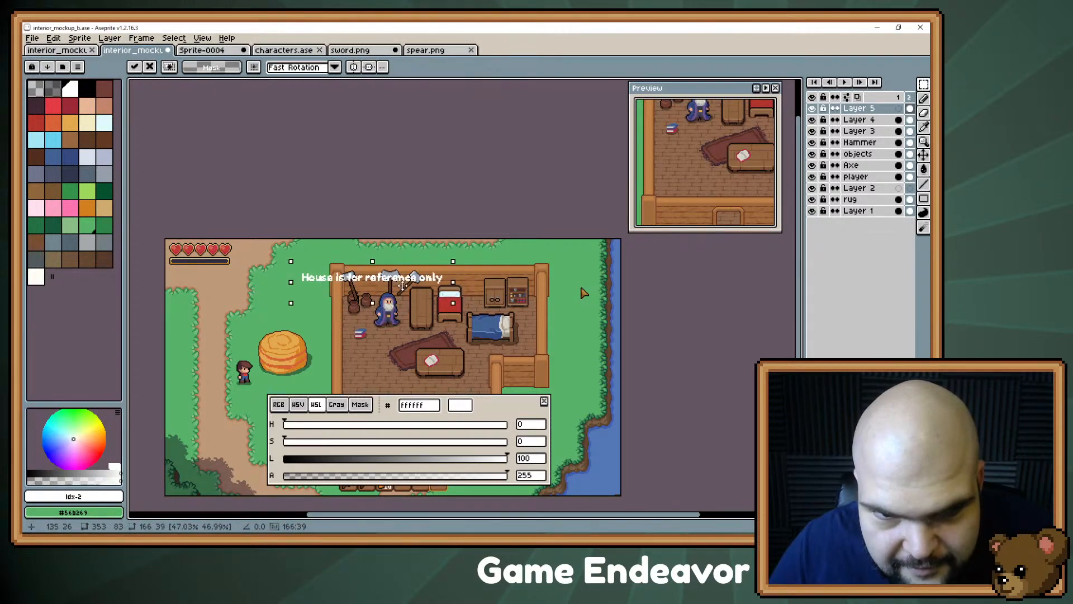
{"action": "left_click", "coordinate": [581, 292]}
{"action": "scroll", "coordinate": [394, 284], "scroll_direction": "up", "scroll_amount": 4}
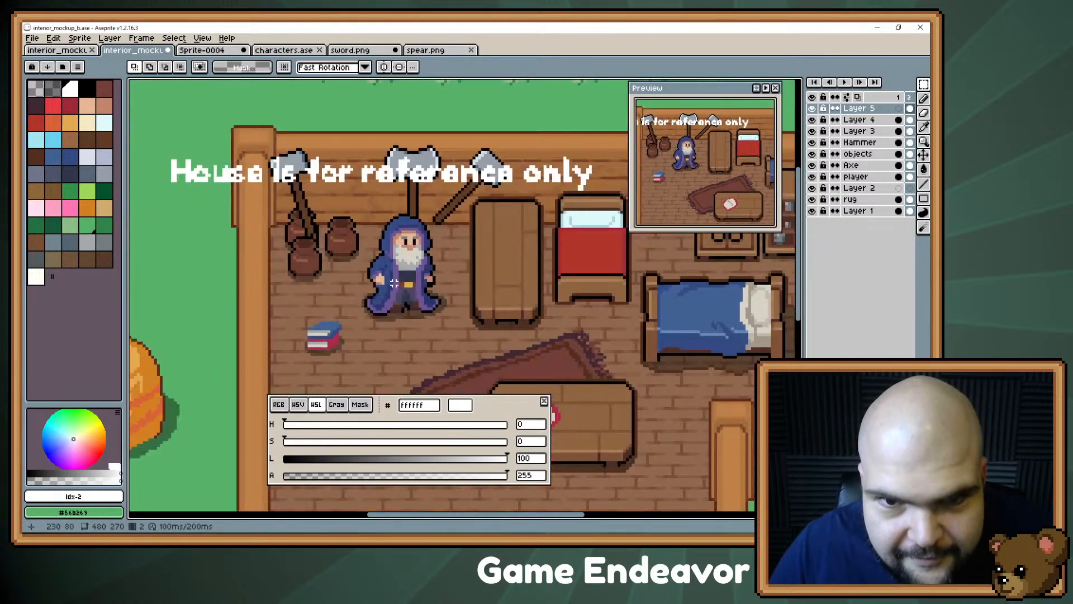
{"action": "scroll", "coordinate": [394, 283], "scroll_direction": "up", "scroll_amount": 2}
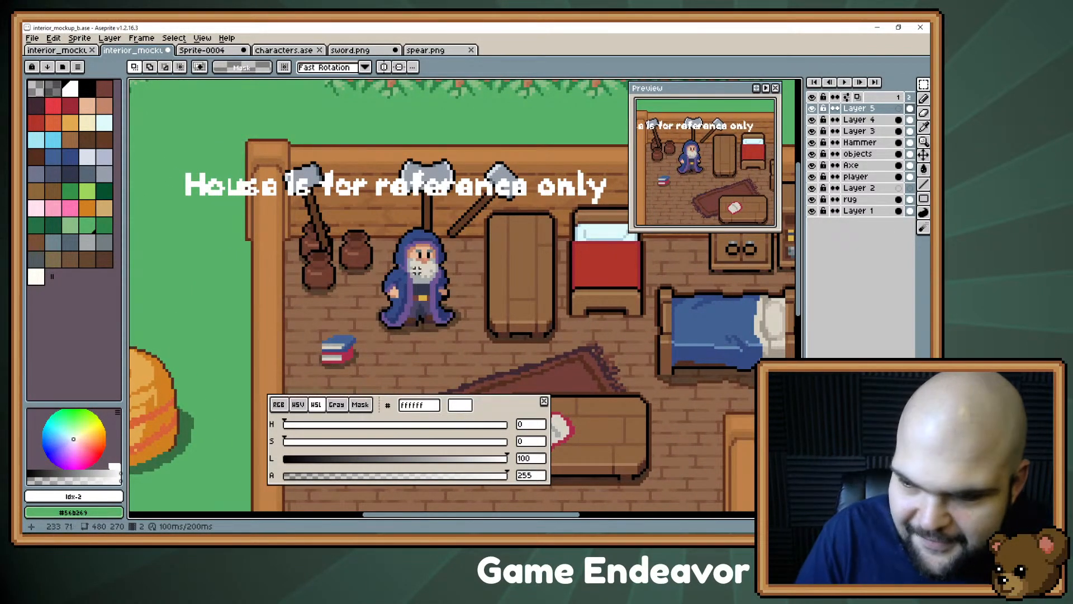
- Insert the white text "This is not his house" on Layer 4 in 24-size FredokaOne-Regular
{"action": "left_click", "coordinate": [860, 119]}
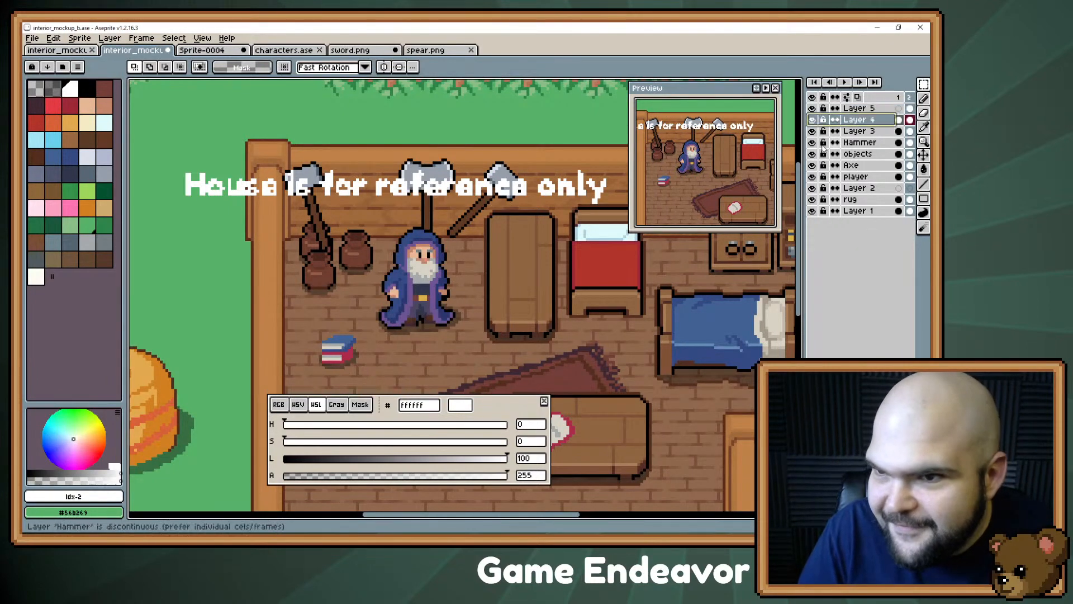
{"action": "left_click", "coordinate": [812, 119]}
{"action": "left_click", "coordinate": [812, 120]}
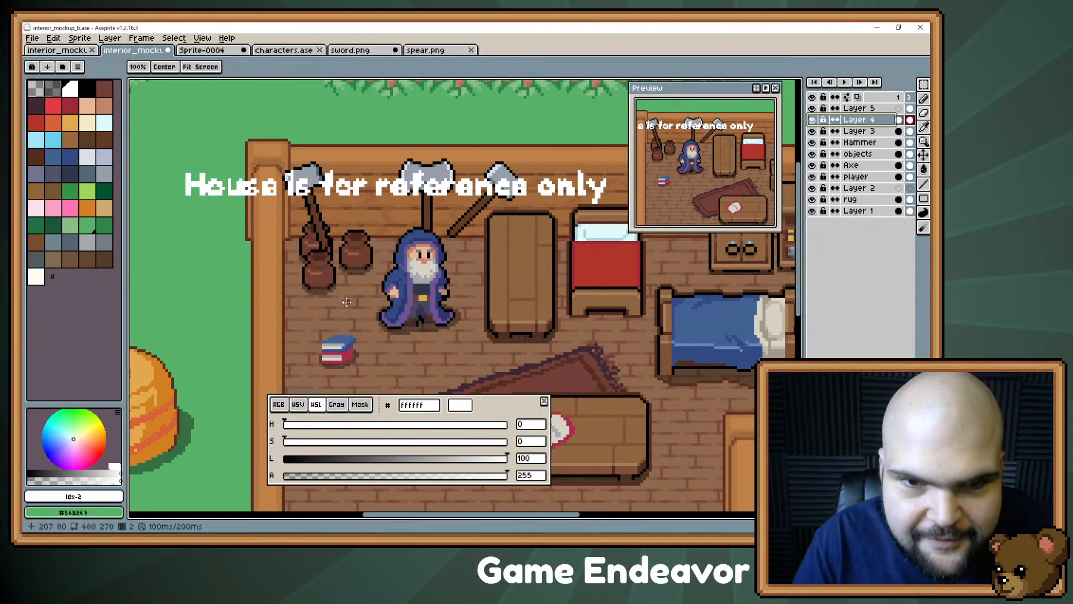
{"action": "scroll", "coordinate": [392, 282], "scroll_direction": "down", "scroll_amount": 2}
{"action": "key", "text": "b"}
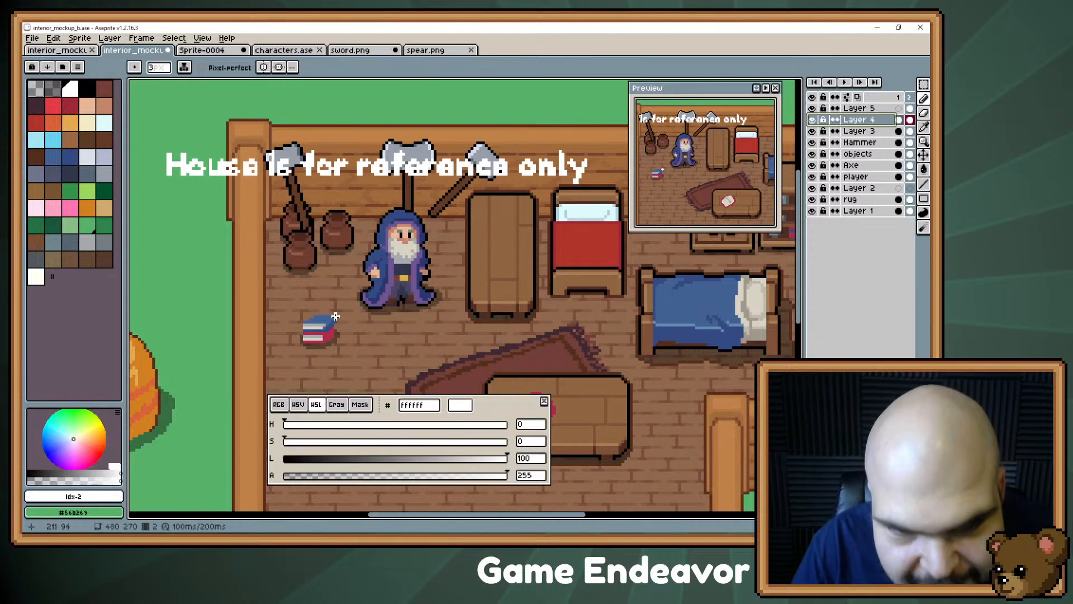
{"action": "key", "text": "ctrl+t"}
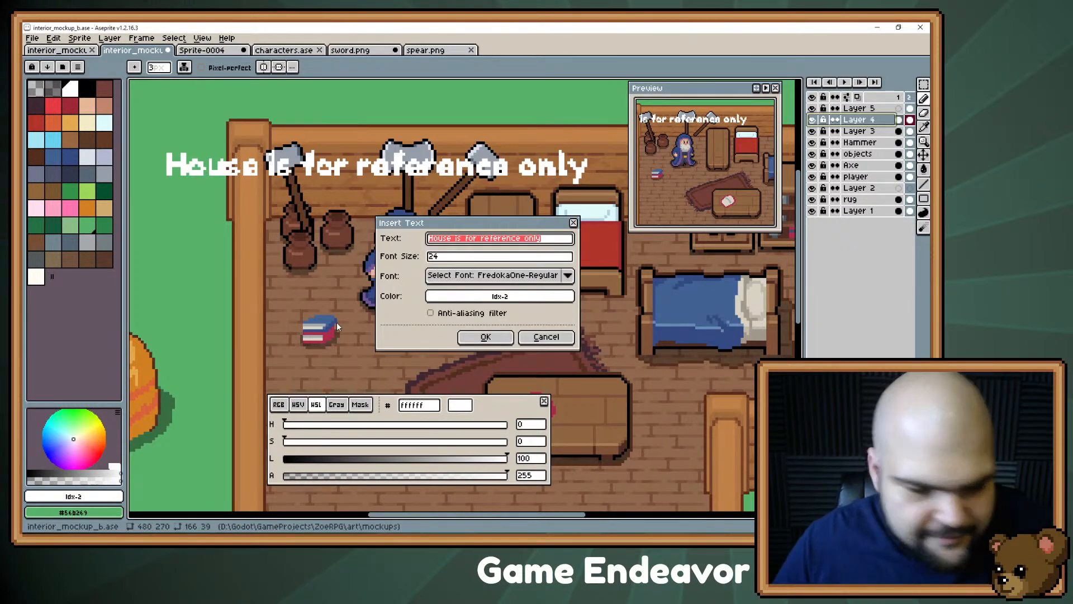
{"action": "type", "text": "This is not "}
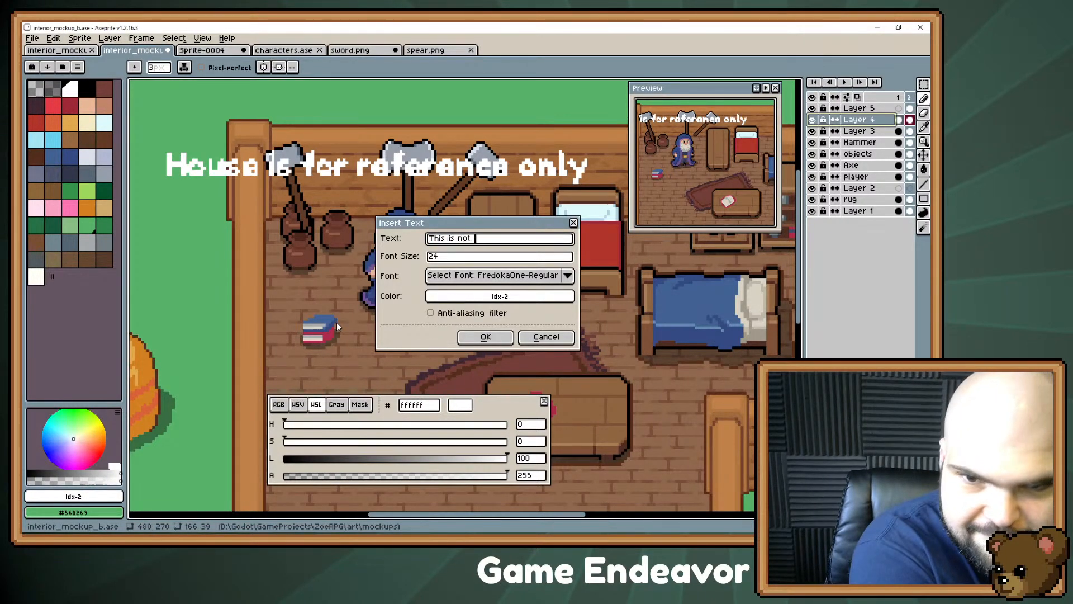
{"action": "type", "text": "his house"}
{"action": "key", "text": "Return"}
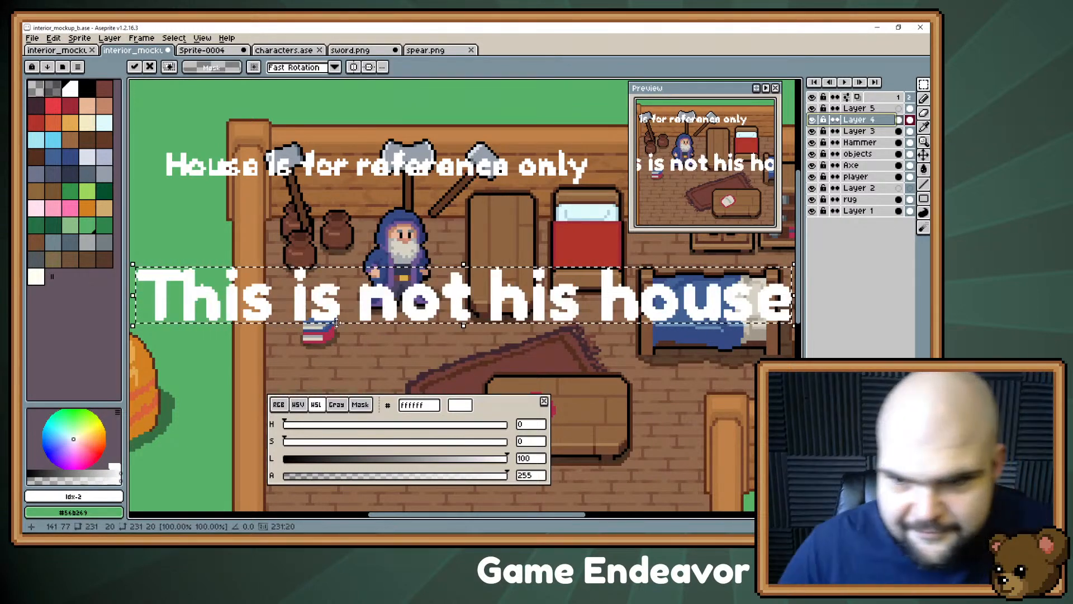
- Scale the "This is not his house" text to about half size and place it centred beneath the reference note
{"action": "scroll", "coordinate": [336, 322], "scroll_direction": "down", "scroll_amount": 1}
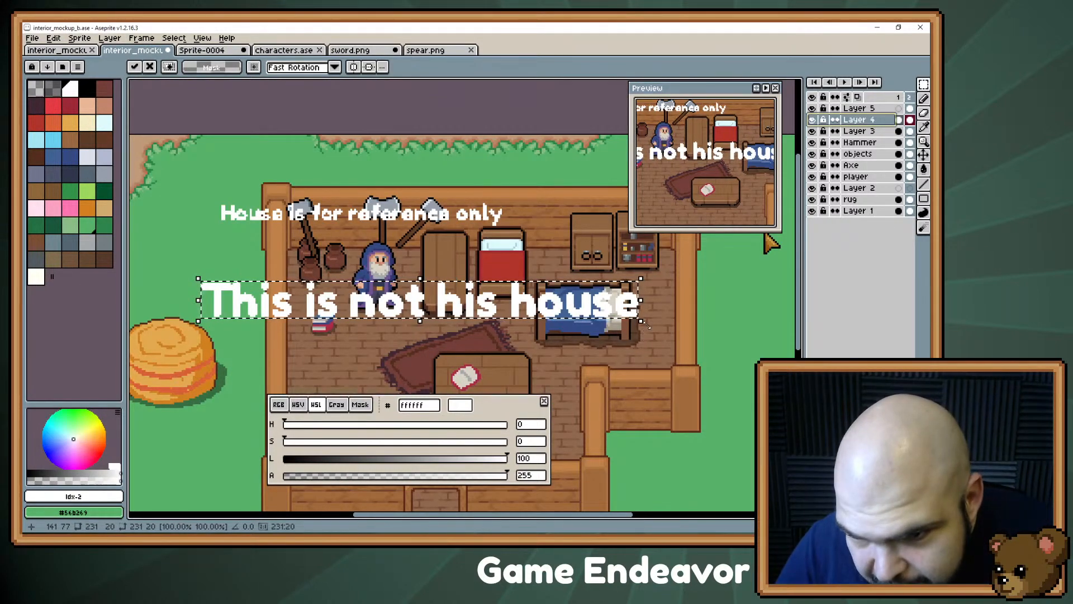
{"action": "left_click_drag", "start_coordinate": [643, 322], "coordinate": [440, 302]}
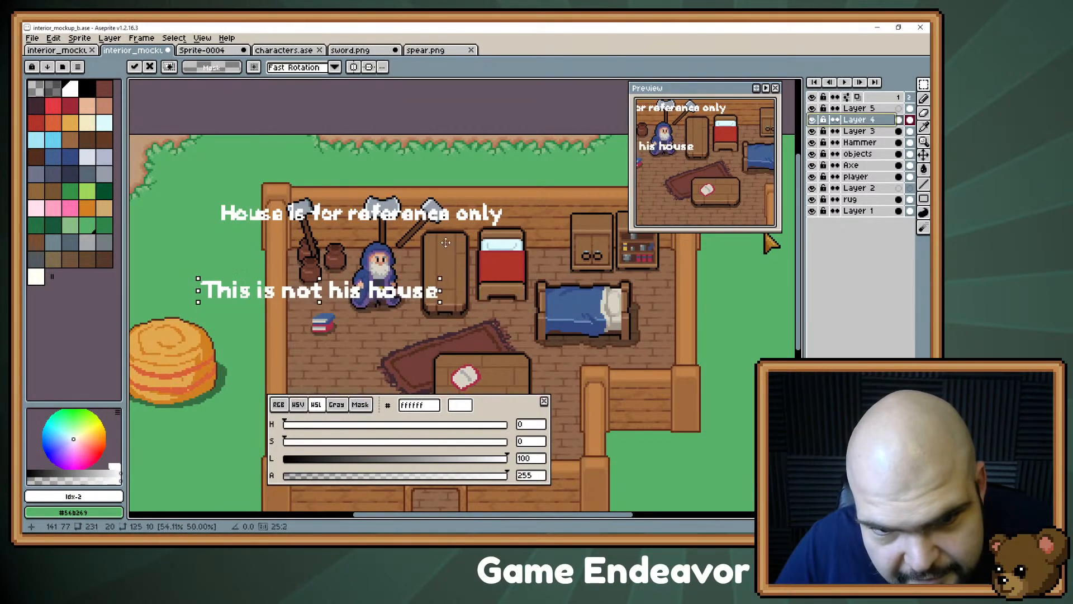
{"action": "left_click_drag", "start_coordinate": [445, 242], "coordinate": [410, 226]}
{"action": "left_click_drag", "start_coordinate": [379, 282], "coordinate": [425, 246]}
{"action": "key", "text": "Return"}
{"action": "scroll", "coordinate": [311, 269], "scroll_direction": "up", "scroll_amount": 1}
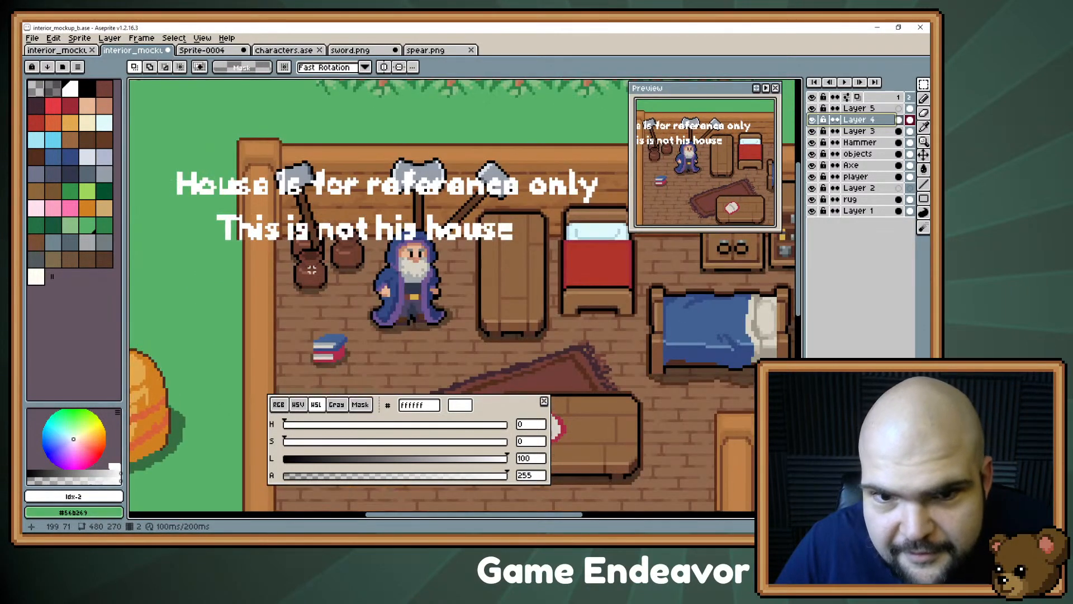
{"action": "scroll", "coordinate": [312, 271], "scroll_direction": "up", "scroll_amount": 1}
{"action": "scroll", "coordinate": [359, 281], "scroll_direction": "up", "scroll_amount": 1}
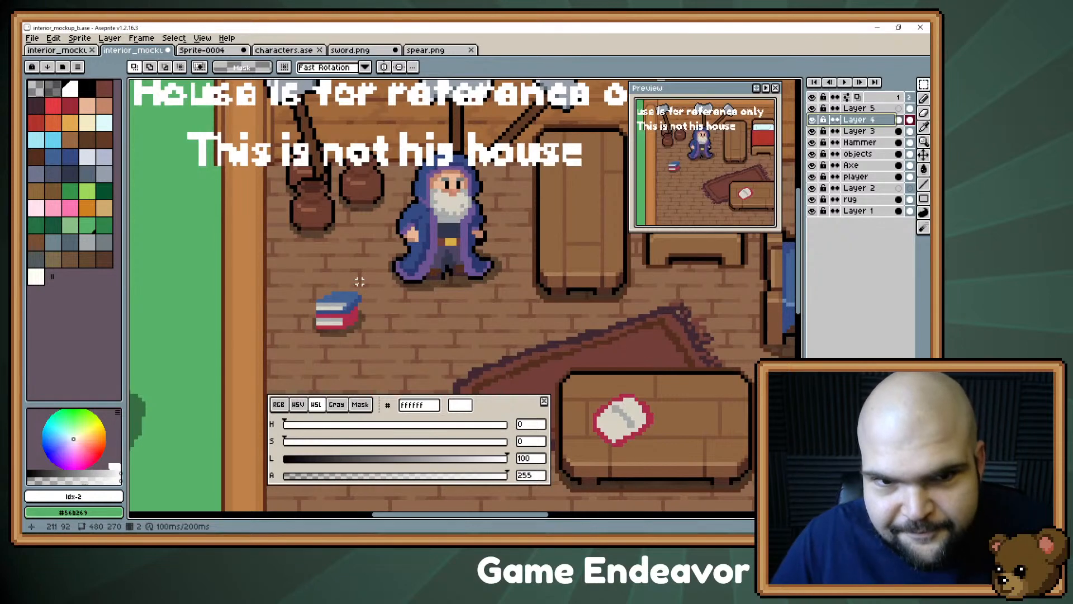
- Switch to the pencil and pick the gold #d7ae47 from the open cabinet's shelf as the drawing colour
{"action": "mouse_move", "coordinate": [360, 281]}
{"action": "left_mouse_down"}
{"action": "mouse_move", "coordinate": [326, 328]}
{"action": "mouse_move", "coordinate": [330, 298]}
{"action": "mouse_move", "coordinate": [355, 309]}
{"action": "mouse_move", "coordinate": [376, 302]}
{"action": "left_mouse_up"}
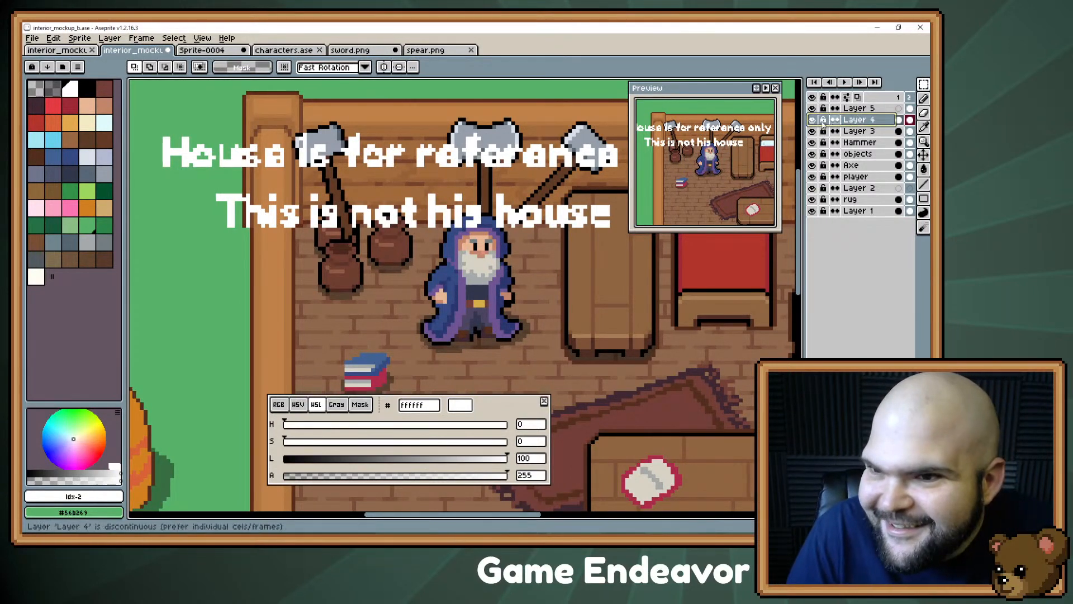
{"action": "left_click_drag", "start_coordinate": [391, 320], "coordinate": [507, 260]}
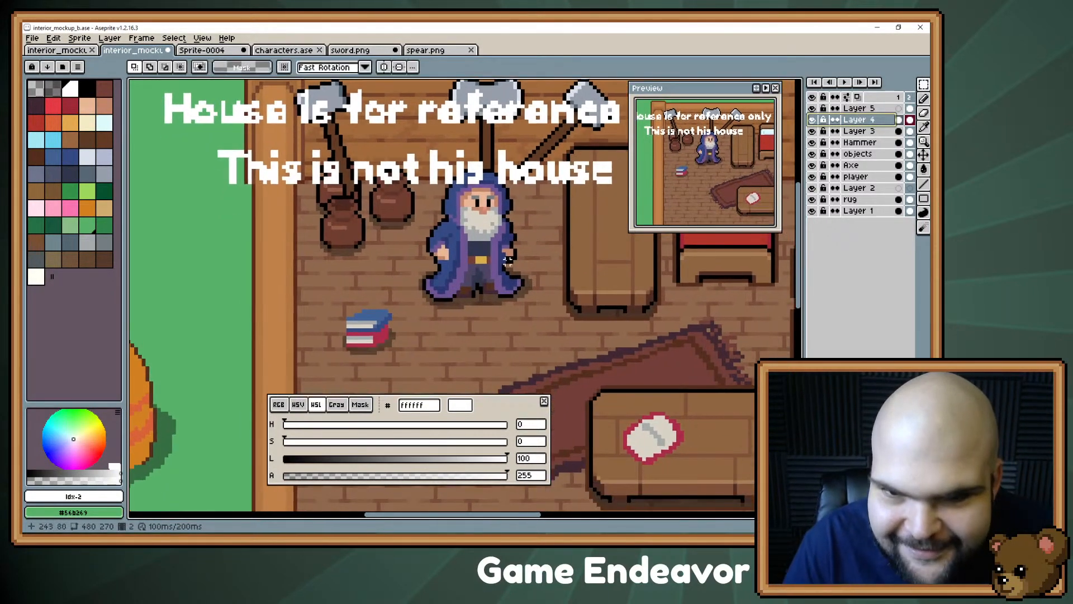
{"action": "mouse_move", "coordinate": [615, 249]}
{"action": "left_mouse_down"}
{"action": "mouse_move", "coordinate": [335, 314]}
{"action": "mouse_move", "coordinate": [147, 318]}
{"action": "left_mouse_up"}
{"action": "key", "text": "b"}
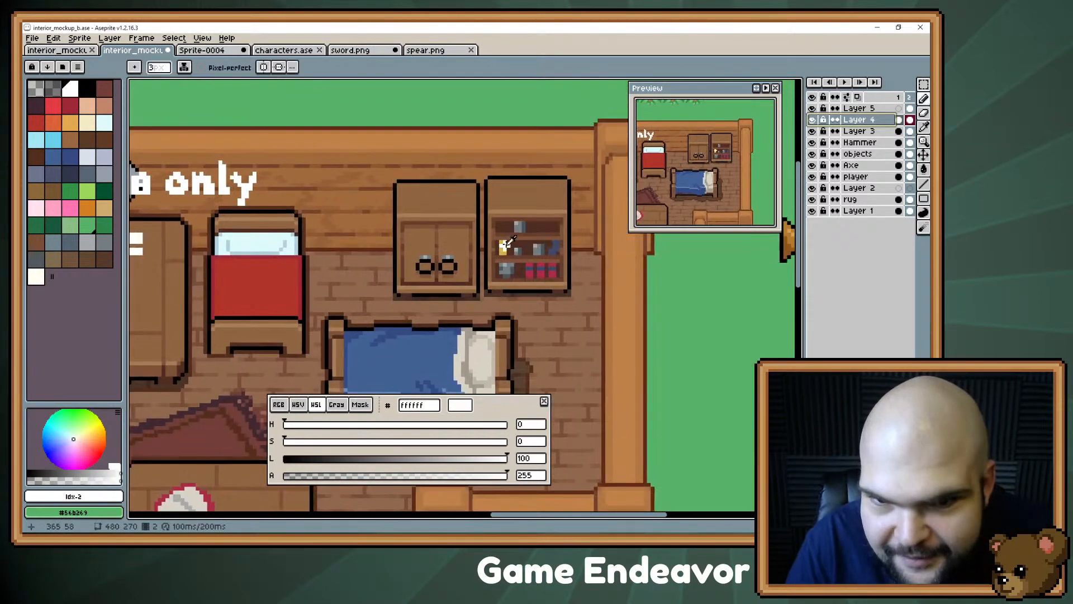
{"action": "left_click", "coordinate": [504, 249], "text": "alt"}
{"action": "left_click_drag", "start_coordinate": [504, 247], "coordinate": [732, 186]}
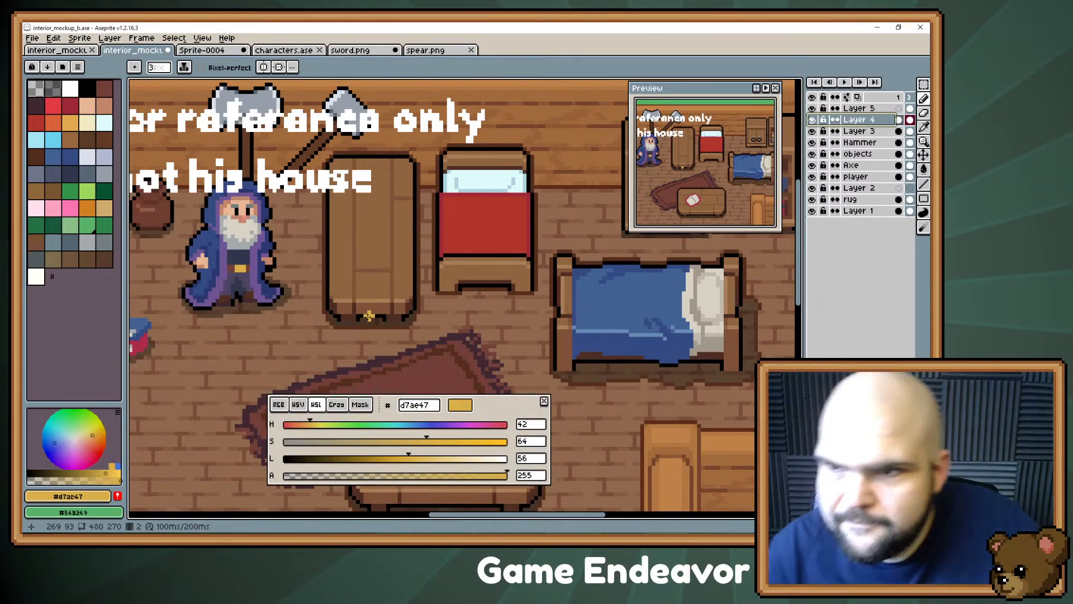
- Try moving Layer 5's reference note slightly down, closer to the line beneath it
{"action": "key", "text": "Up"}
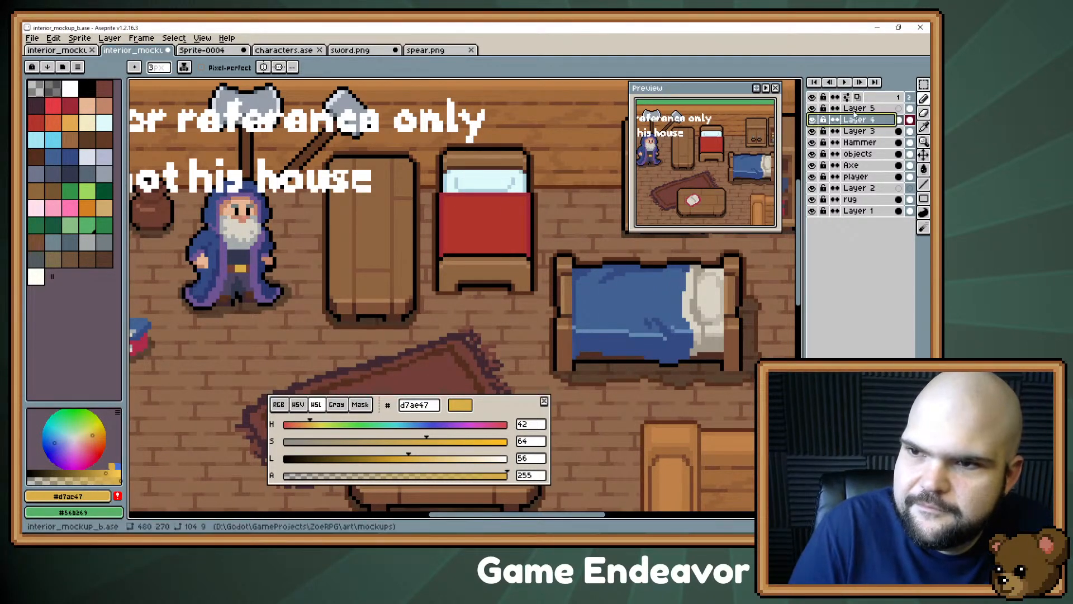
{"action": "key", "text": "v"}
{"action": "left_click_drag", "start_coordinate": [257, 154], "coordinate": [268, 177]}
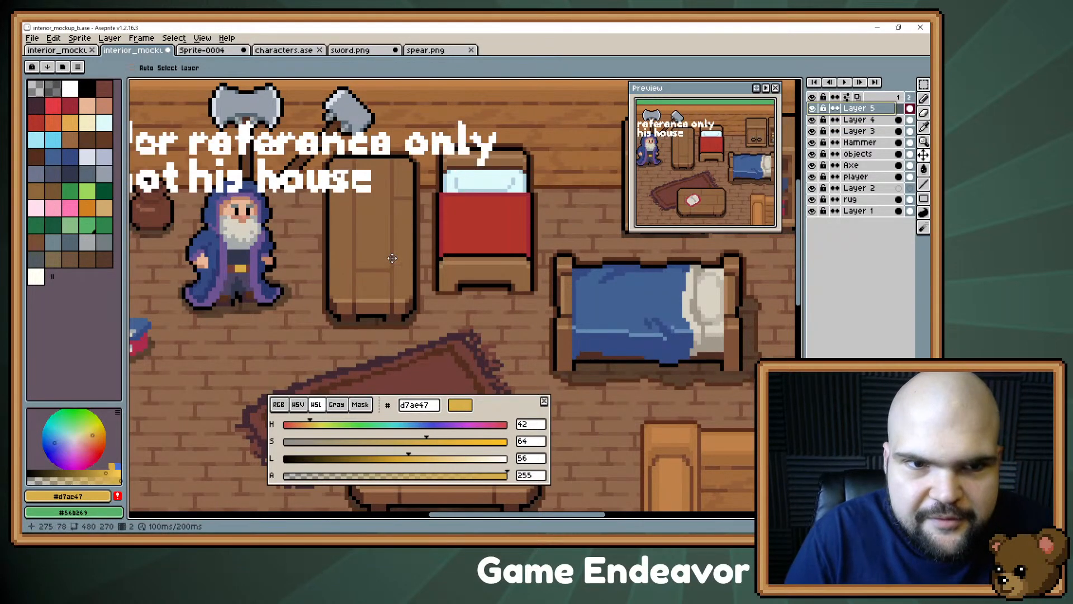
{"action": "left_click_drag", "start_coordinate": [418, 266], "coordinate": [544, 349]}
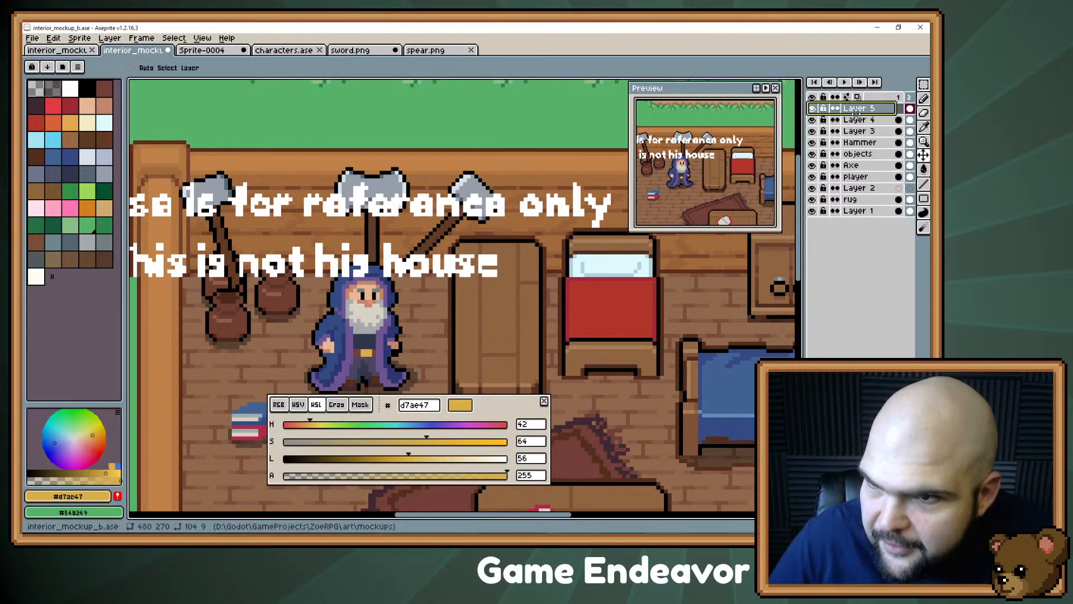
- Try merging Layer 5 down into Layer 4 and moving the combined content down, and undo both changes
{"action": "right_click", "coordinate": [855, 110]}
{"action": "left_click", "coordinate": [844, 202]}
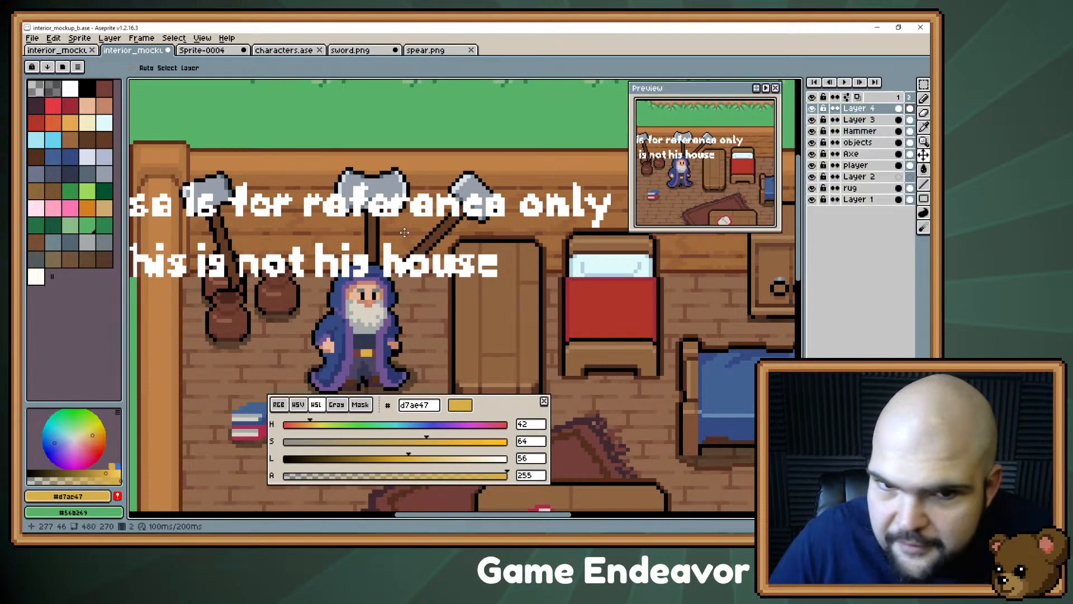
{"action": "left_click_drag", "start_coordinate": [361, 226], "coordinate": [360, 282]}
{"action": "key", "text": "ctrl+z"}
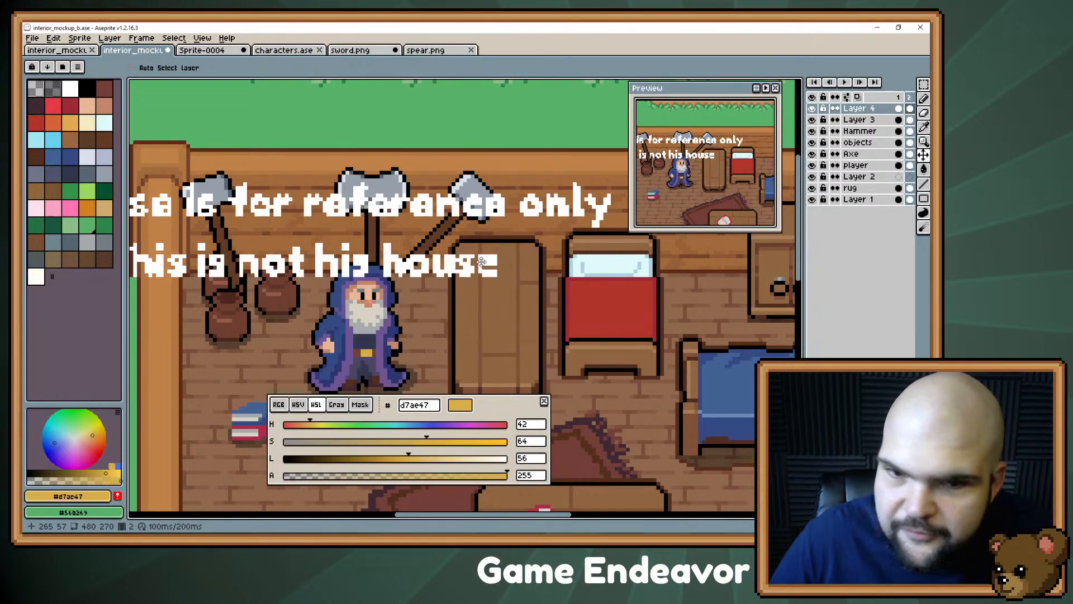
{"action": "scroll", "coordinate": [478, 261], "scroll_direction": "down", "scroll_amount": 1}
{"action": "key", "text": "ctrl+z"}
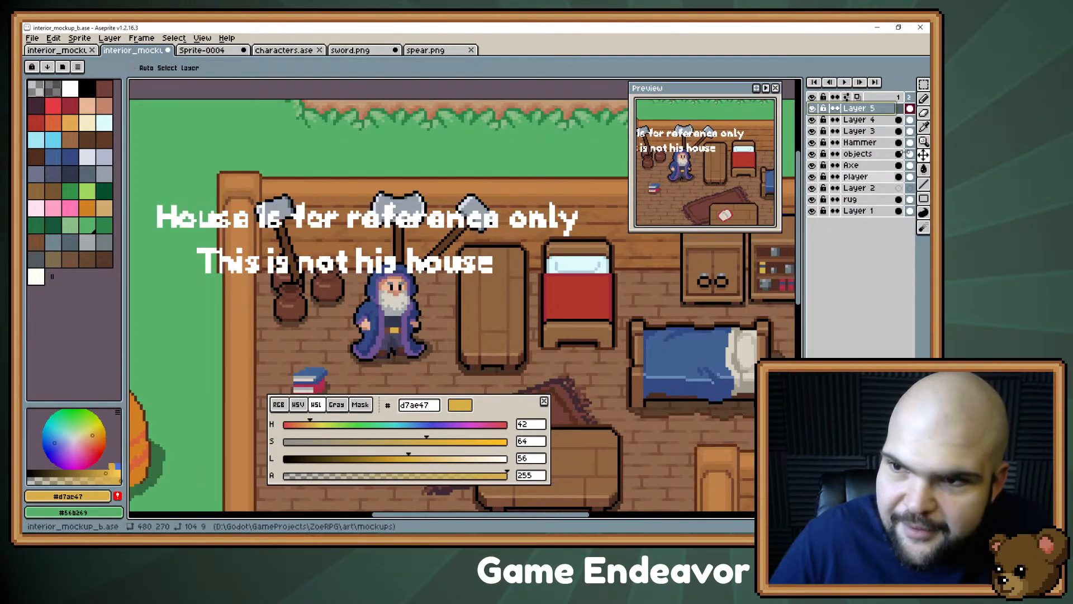
- Try moving Layer 4 up so "This is not his house" sits above the reference note, and undo the move
{"action": "left_click", "coordinate": [812, 120]}
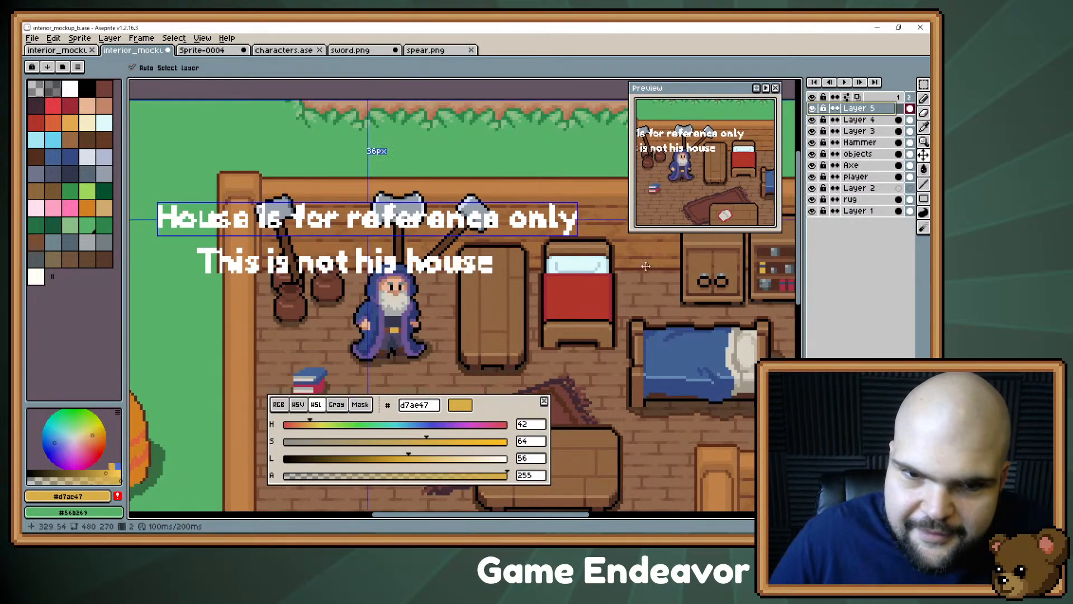
{"action": "left_click", "coordinate": [854, 119]}
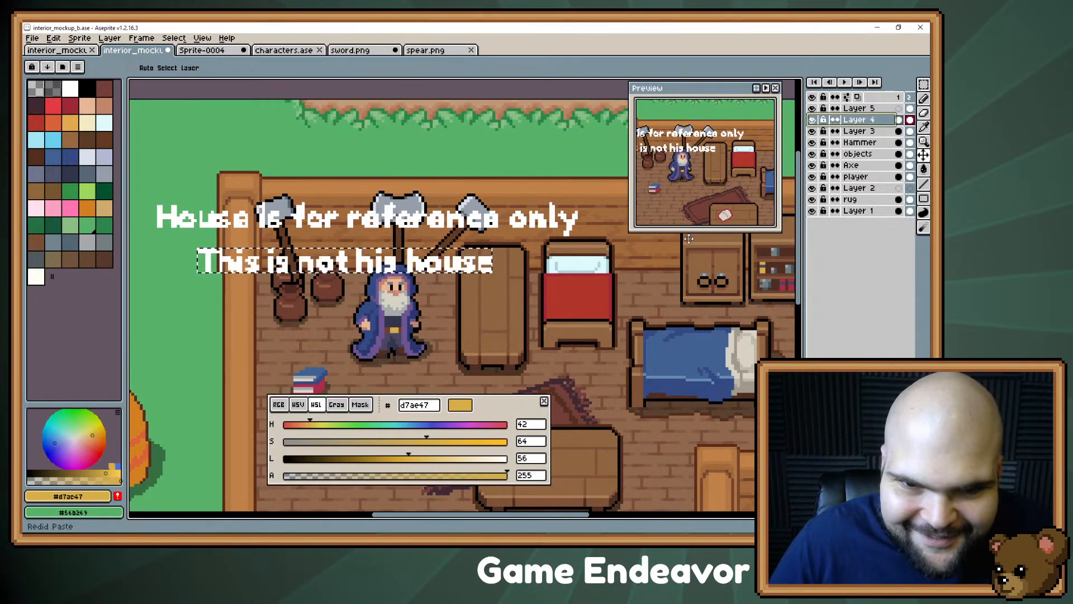
{"action": "left_click_drag", "start_coordinate": [438, 265], "coordinate": [438, 190]}
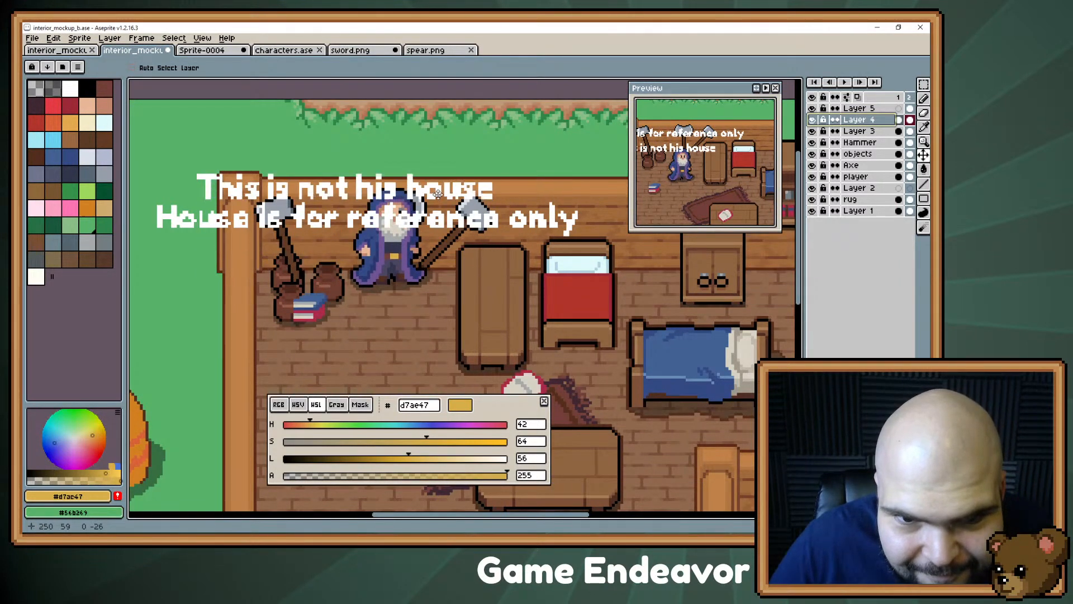
{"action": "key", "text": "ctrl+z"}
{"action": "key", "text": "ctrl+z"}
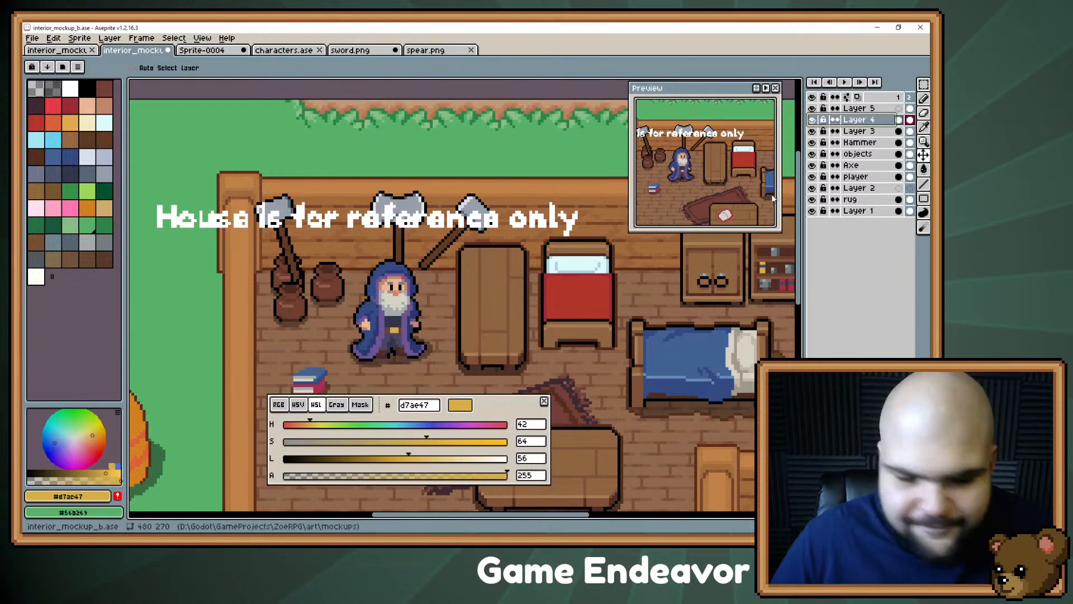
{"action": "key", "text": "ctrl+y"}
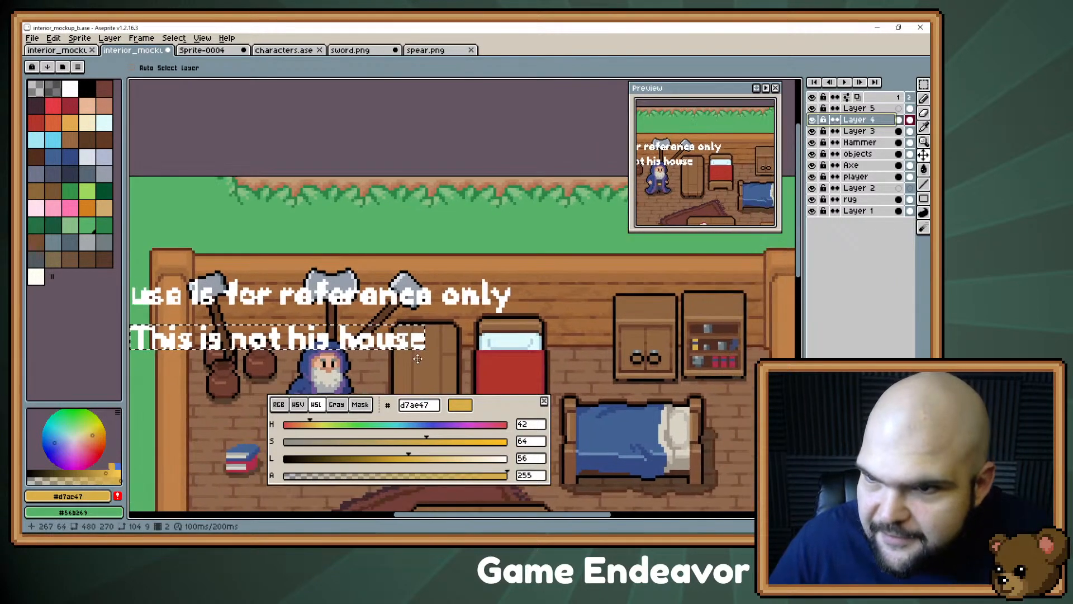
- Move Layer 5's "House is for reference only" text down to directly beneath "This is not his house"
{"action": "scroll", "coordinate": [569, 266], "scroll_direction": "up", "scroll_amount": 3}
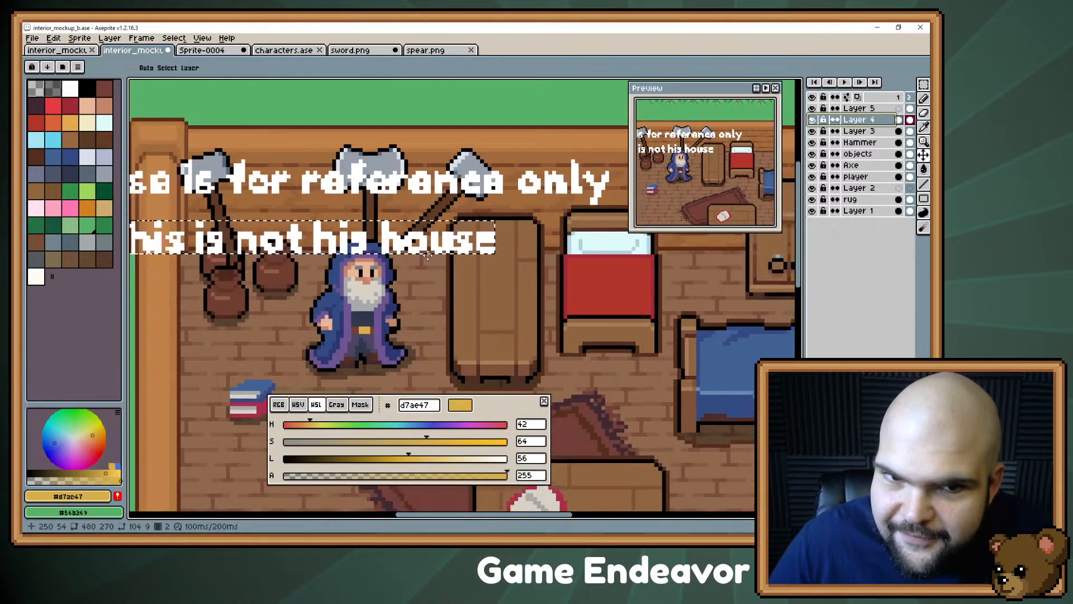
{"action": "left_click", "coordinate": [859, 107]}
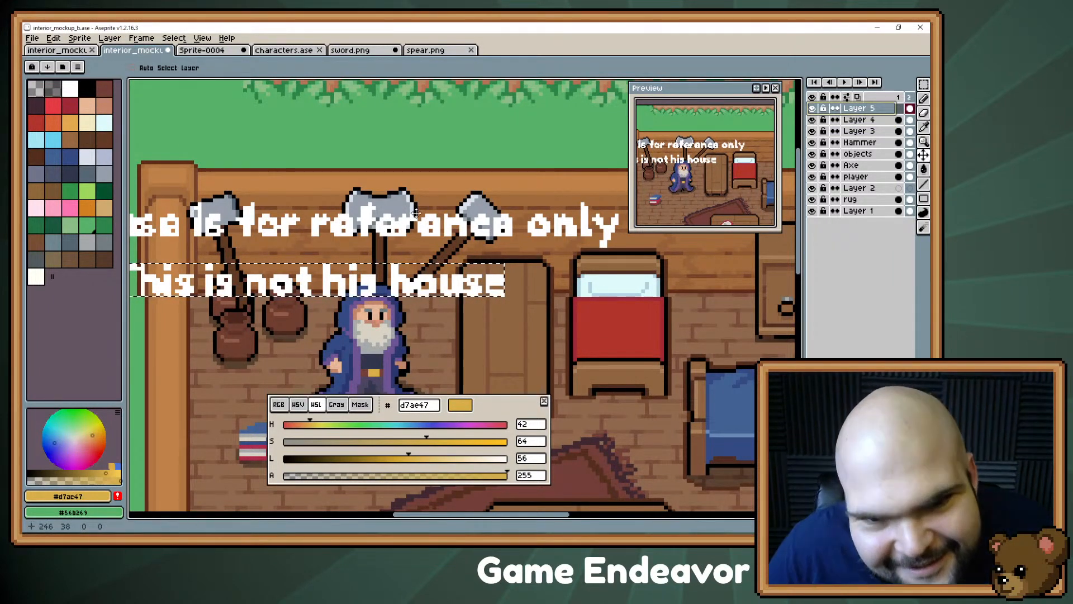
{"action": "left_click_drag", "start_coordinate": [417, 219], "coordinate": [416, 316]}
{"action": "scroll", "coordinate": [475, 313], "scroll_direction": "down", "scroll_amount": 2}
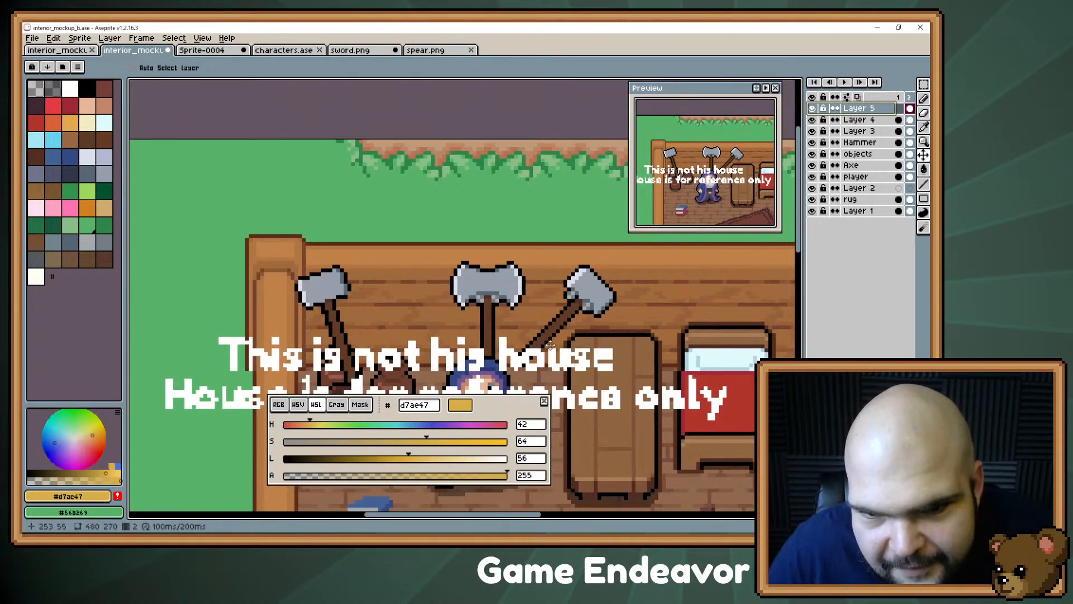
- Activate the Hammer layer and sample black from the slanted hammer on the wall for the Pencil
{"action": "scroll", "coordinate": [541, 312], "scroll_direction": "up", "scroll_amount": 3}
{"action": "left_click_drag", "start_coordinate": [541, 312], "coordinate": [400, 281]}
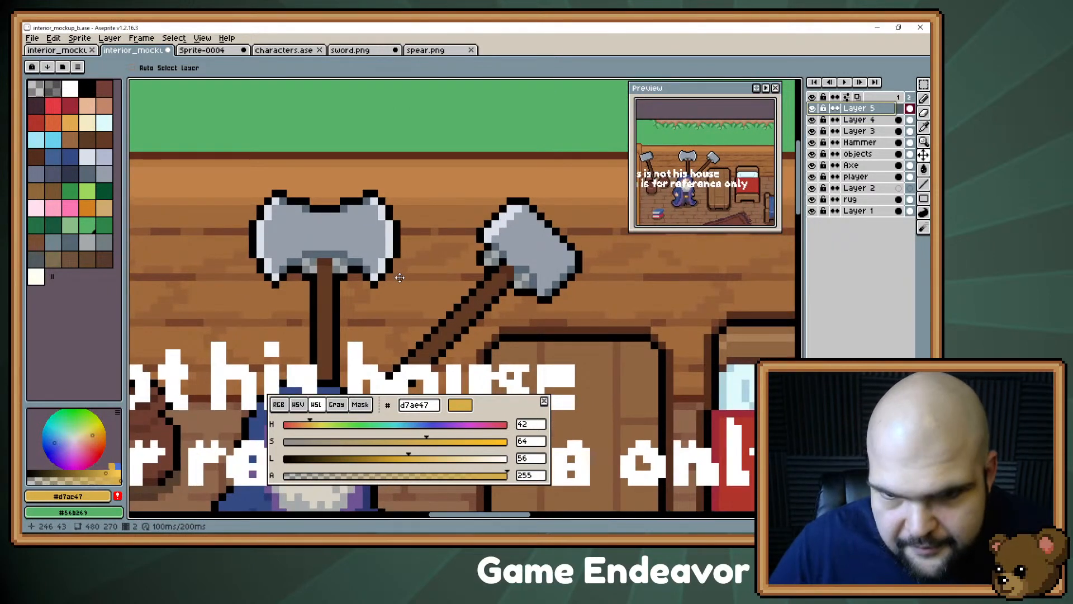
{"action": "key", "text": "alt+Down"}
{"action": "key", "text": "alt+Down"}
{"action": "key", "text": "alt+Down"}
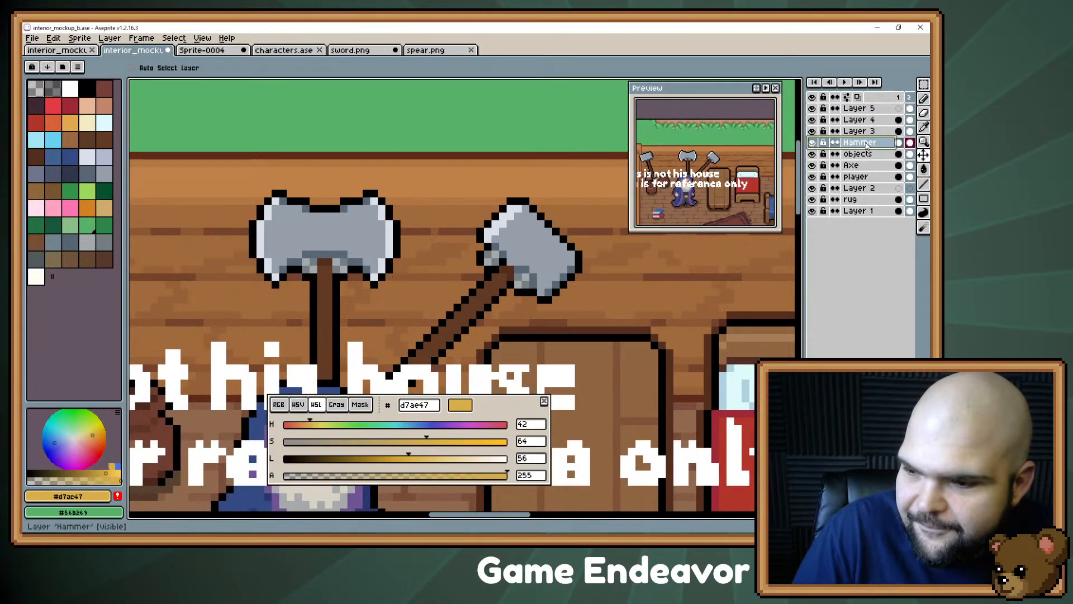
{"action": "key", "text": "i"}
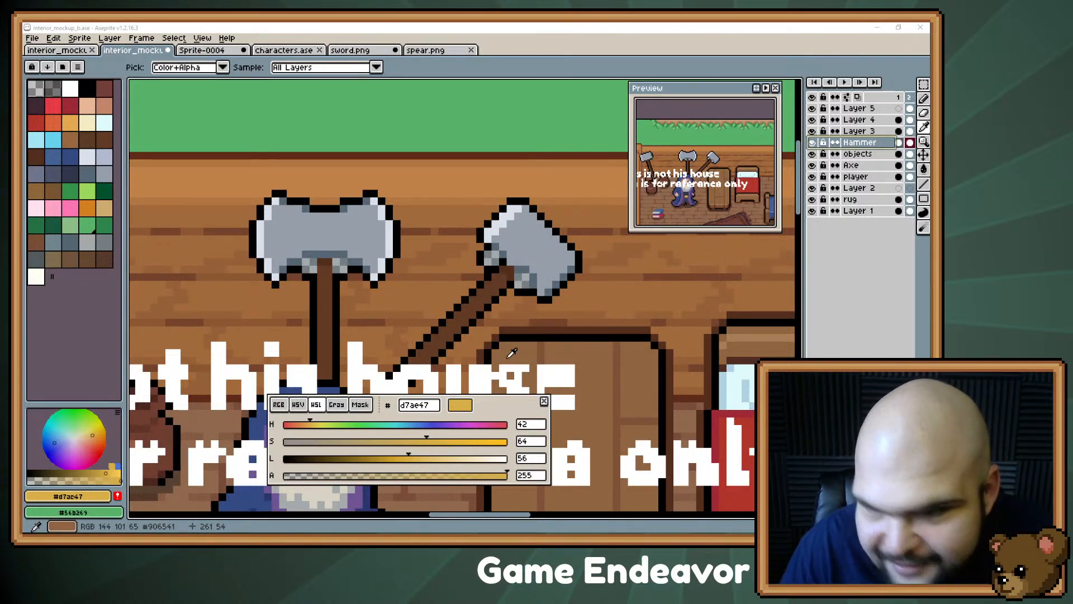
{"action": "left_click", "coordinate": [503, 270], "text": "alt"}
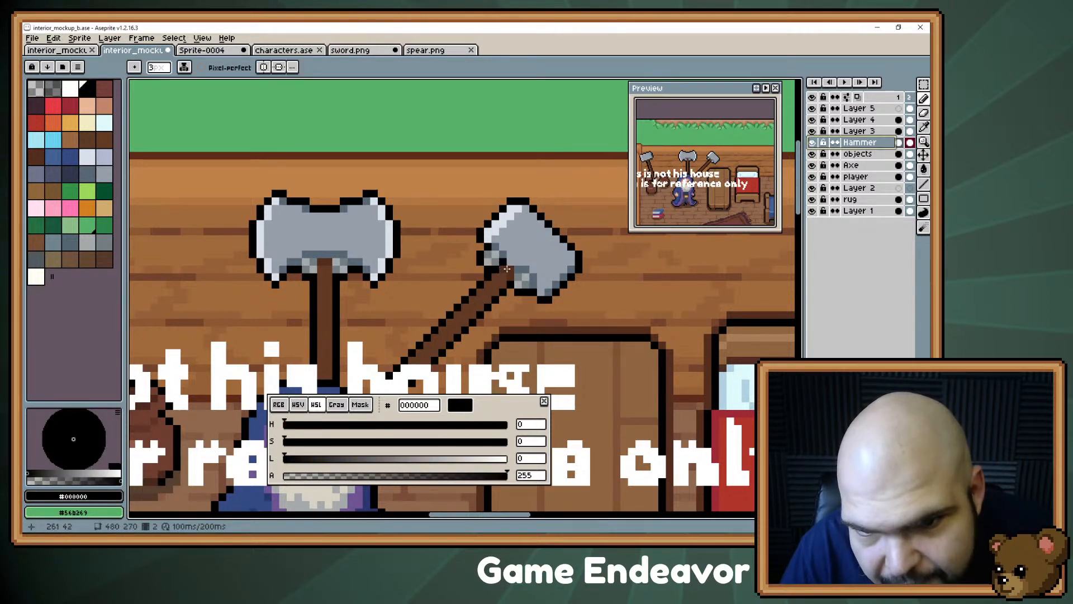
- Try a black Pencil mark on Layer 3 beside the slanted hammer's handle, and undo it
{"action": "left_click", "coordinate": [812, 143]}
{"action": "left_click", "coordinate": [839, 132]}
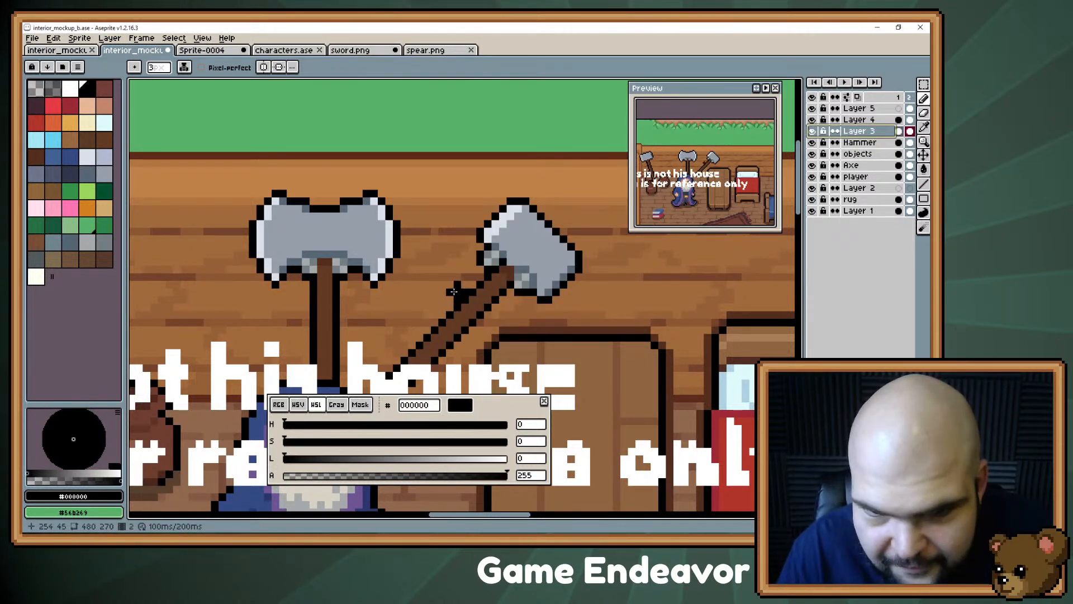
{"action": "key", "text": "F9"}
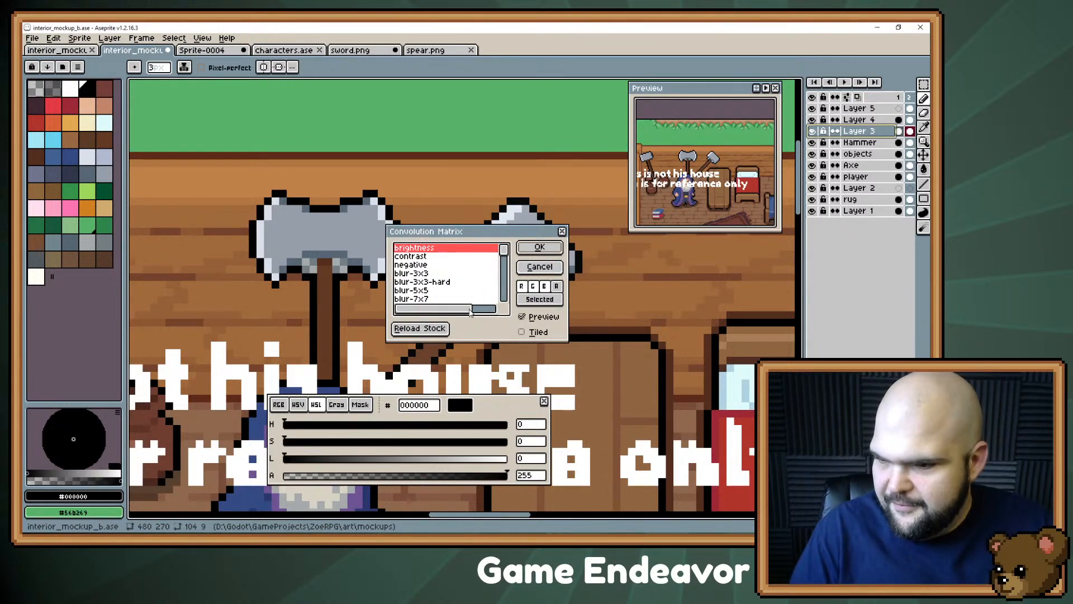
{"action": "key", "text": "Escape"}
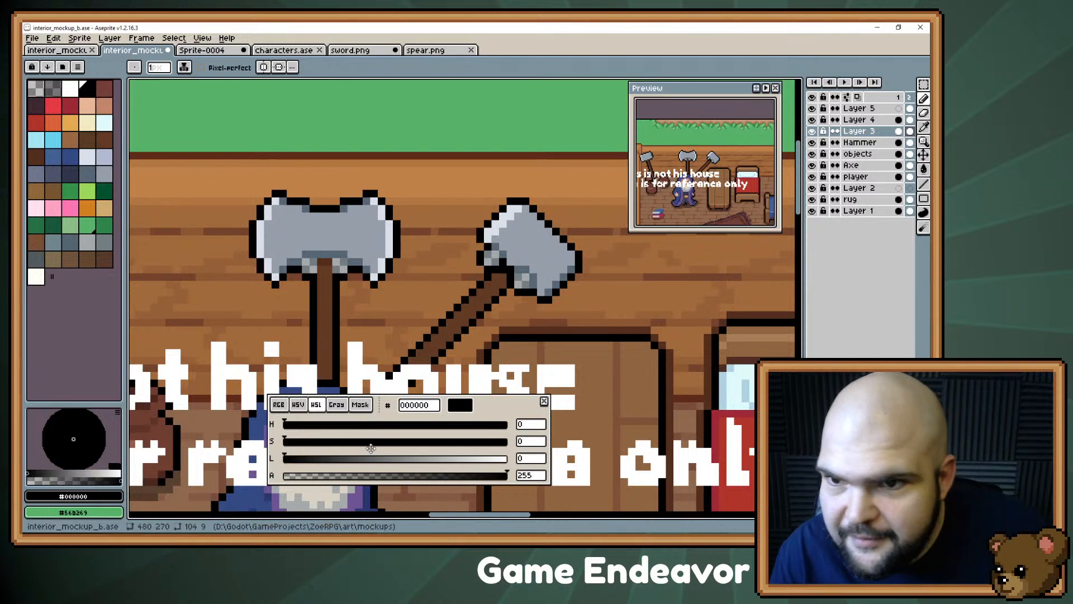
{"action": "key", "text": "ctrl+z"}
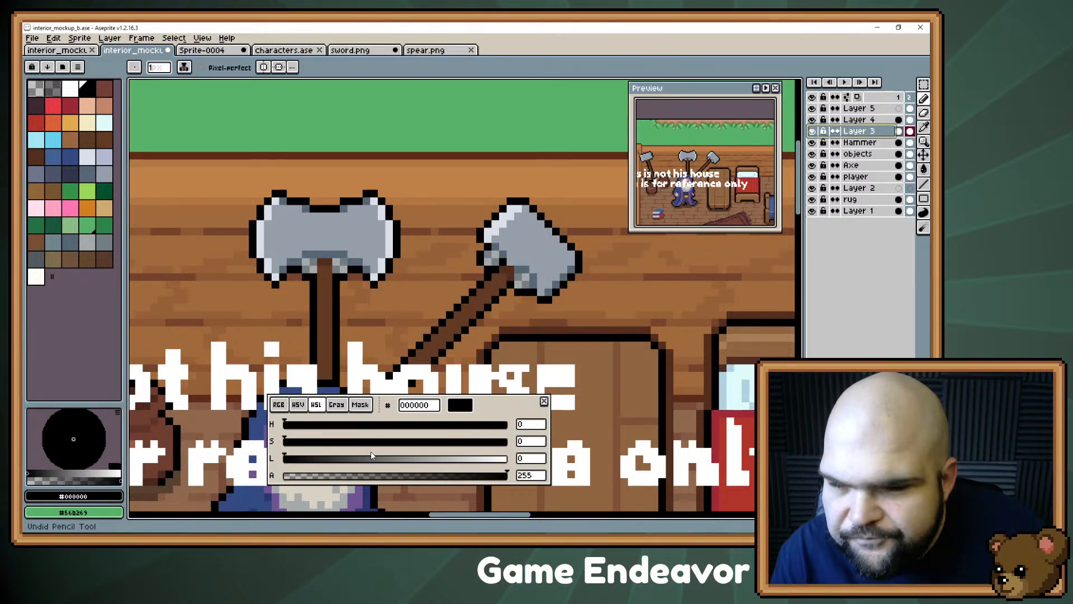
- Examine the original axe and hammer sprites and their layers in Sprite-0004, clearing the selection around the hammer
{"action": "left_click", "coordinate": [364, 52]}
{"action": "left_click", "coordinate": [297, 52]}
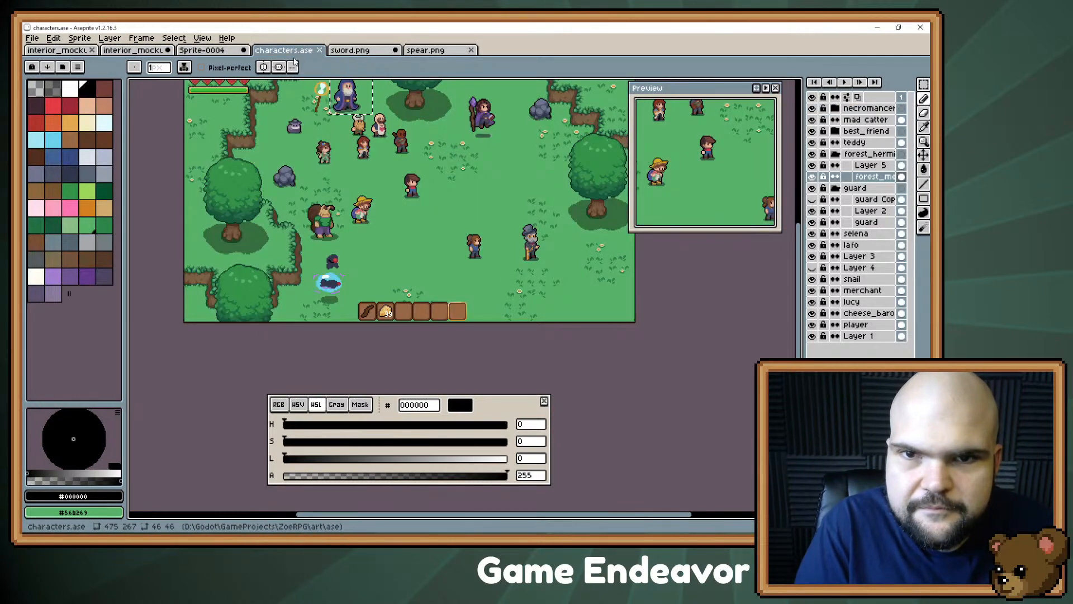
{"action": "left_click", "coordinate": [202, 51]}
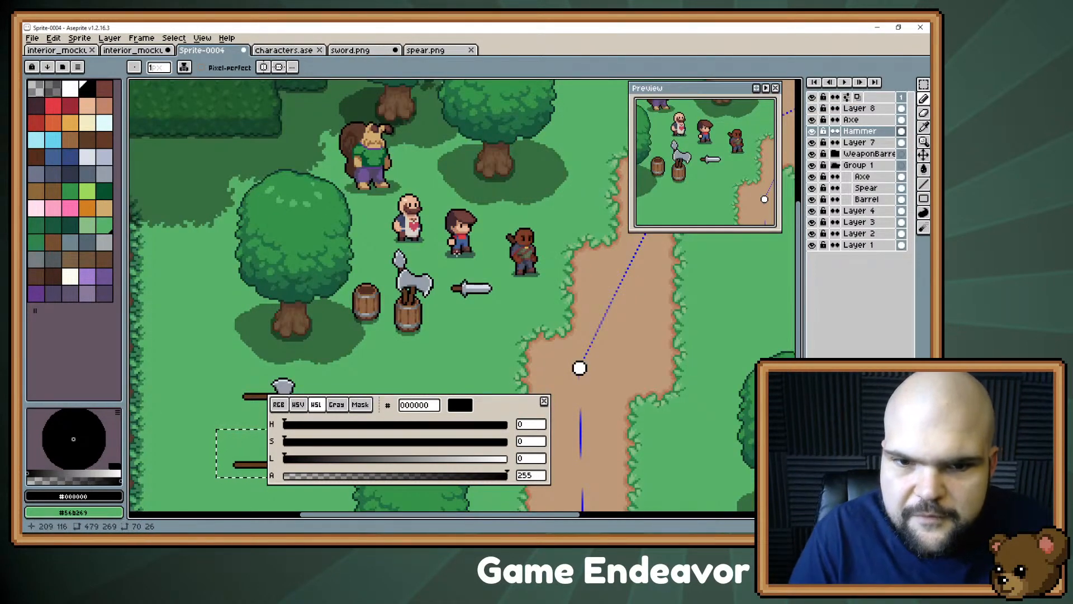
{"action": "scroll", "coordinate": [408, 241], "scroll_direction": "up", "scroll_amount": 3}
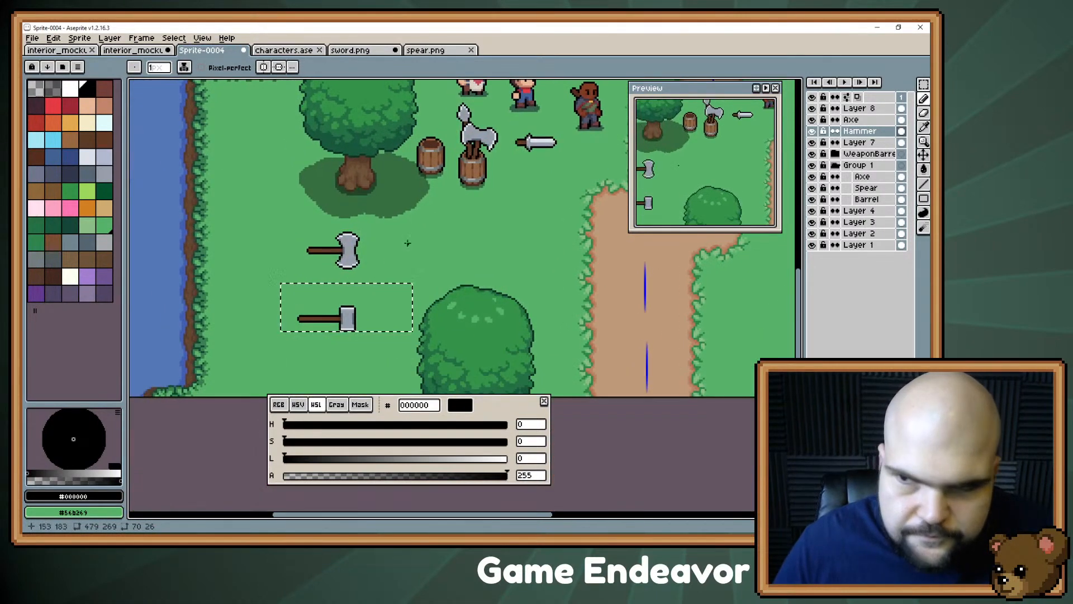
{"action": "key", "text": "ctrl+d"}
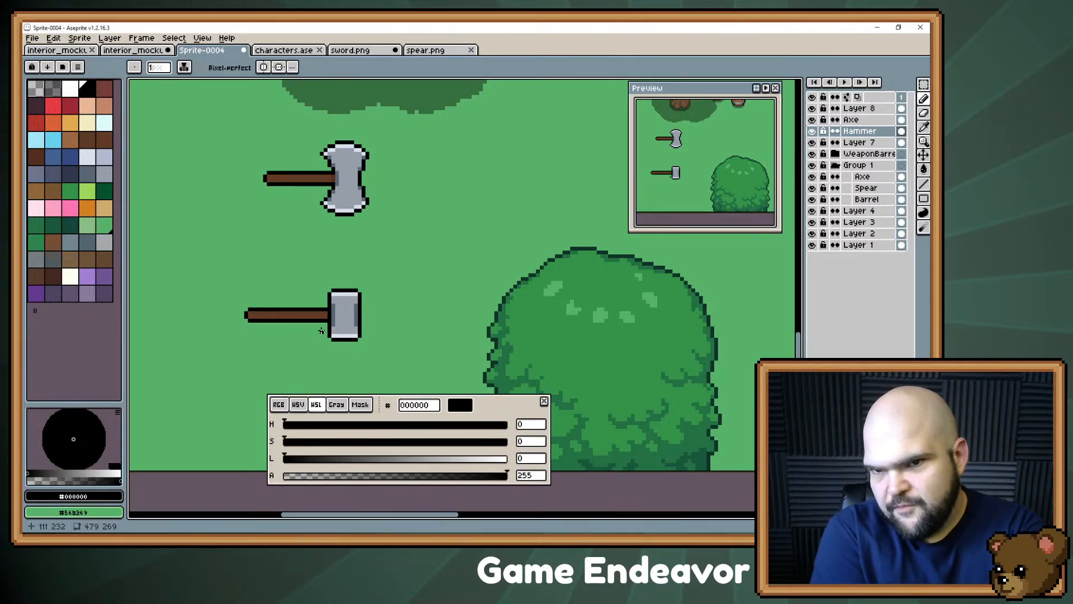
{"action": "left_click", "coordinate": [269, 175], "text": "ctrl"}
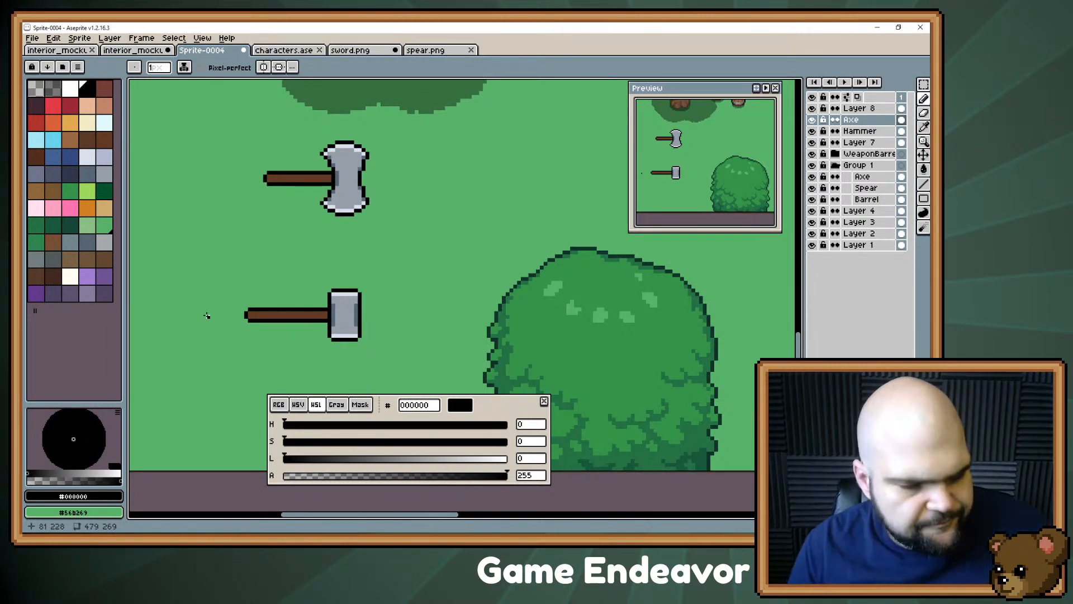
{"action": "key", "text": "alt+Down"}
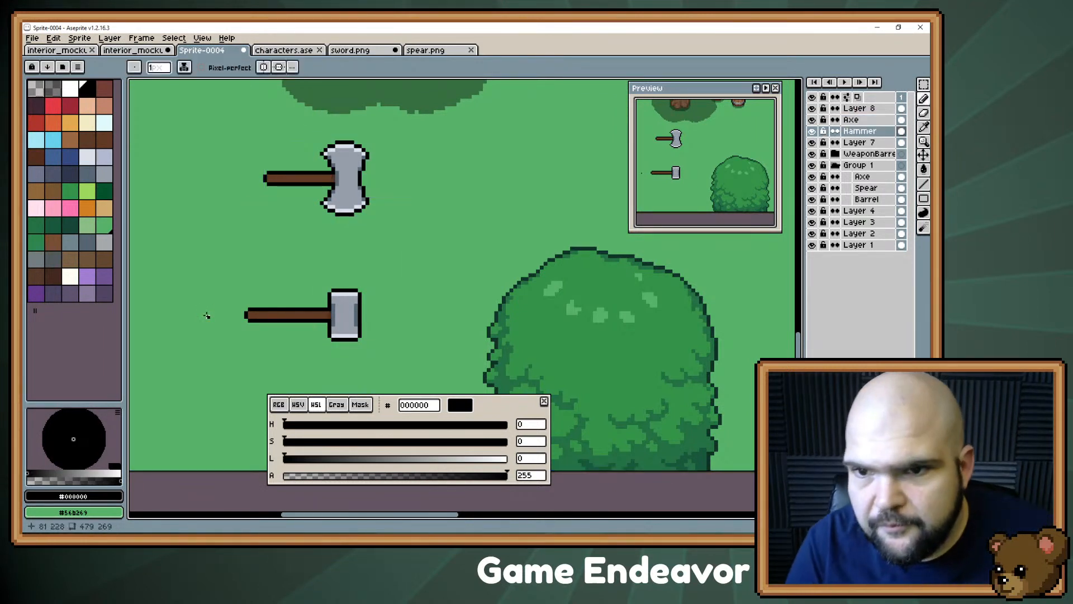
- Return to interior_mockup_b.ase, try moving Layer 4's "This is not his house" line up, and undo the move
{"action": "left_click", "coordinate": [132, 50]}
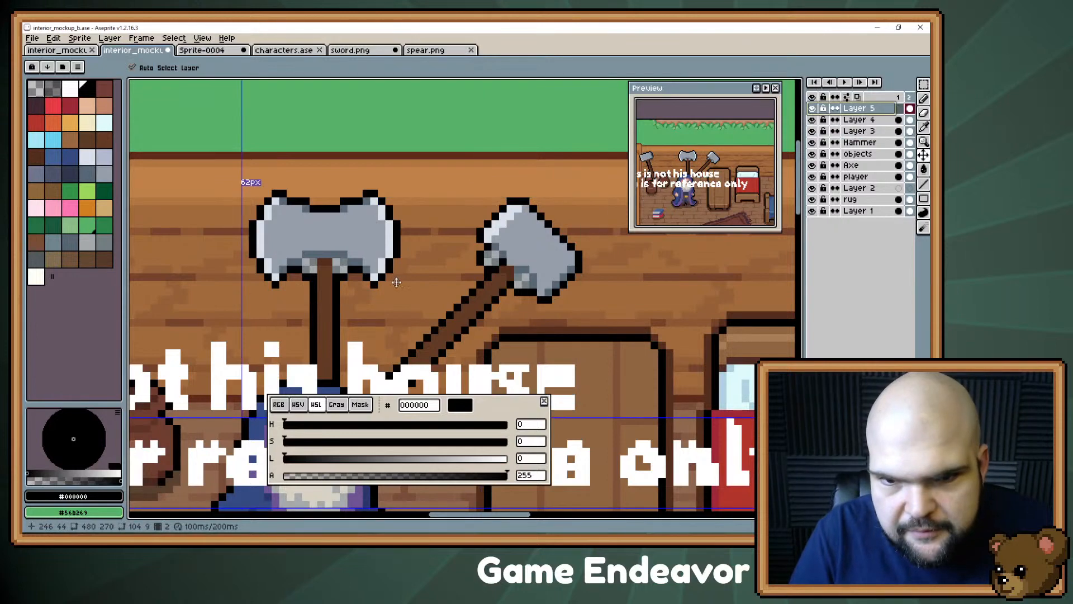
{"action": "scroll", "coordinate": [396, 292], "scroll_direction": "down", "scroll_amount": 3}
{"action": "scroll", "coordinate": [485, 164], "scroll_direction": "down", "scroll_amount": 1}
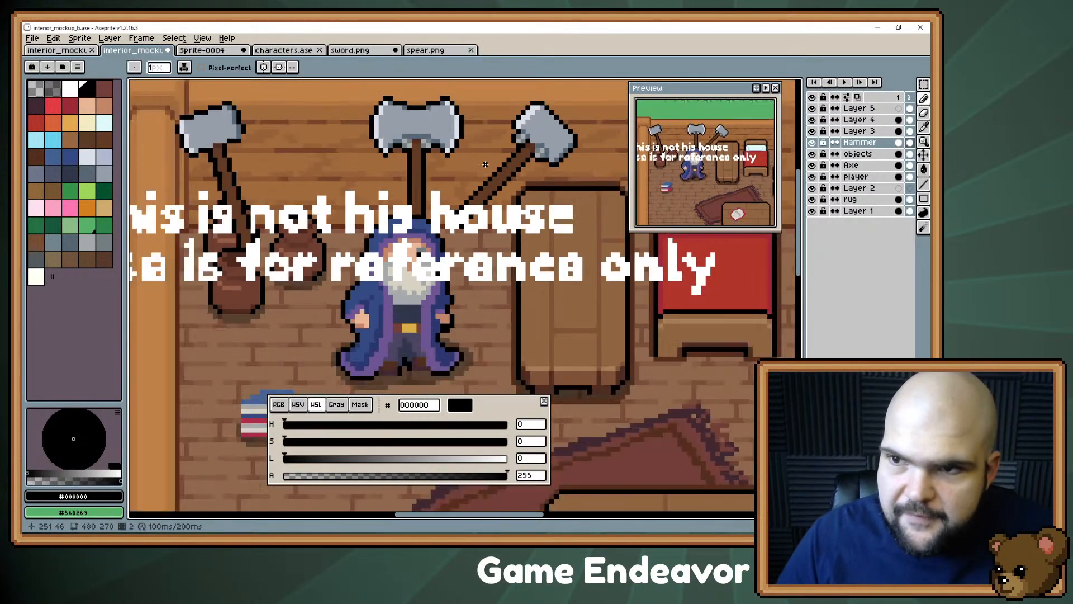
{"action": "scroll", "coordinate": [490, 168], "scroll_direction": "down", "scroll_amount": 2}
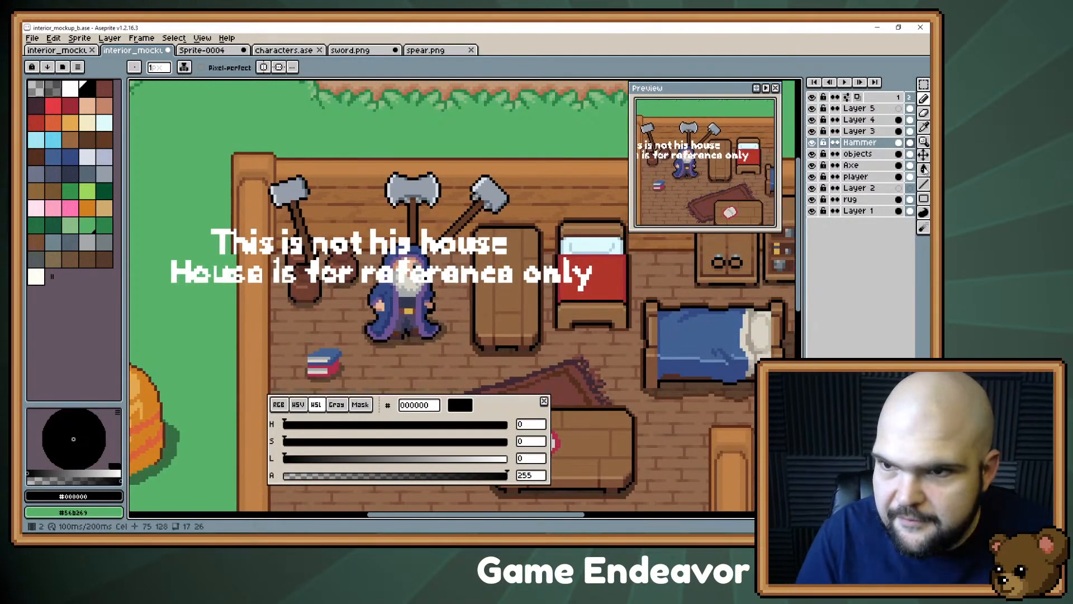
{"action": "left_click", "coordinate": [859, 120]}
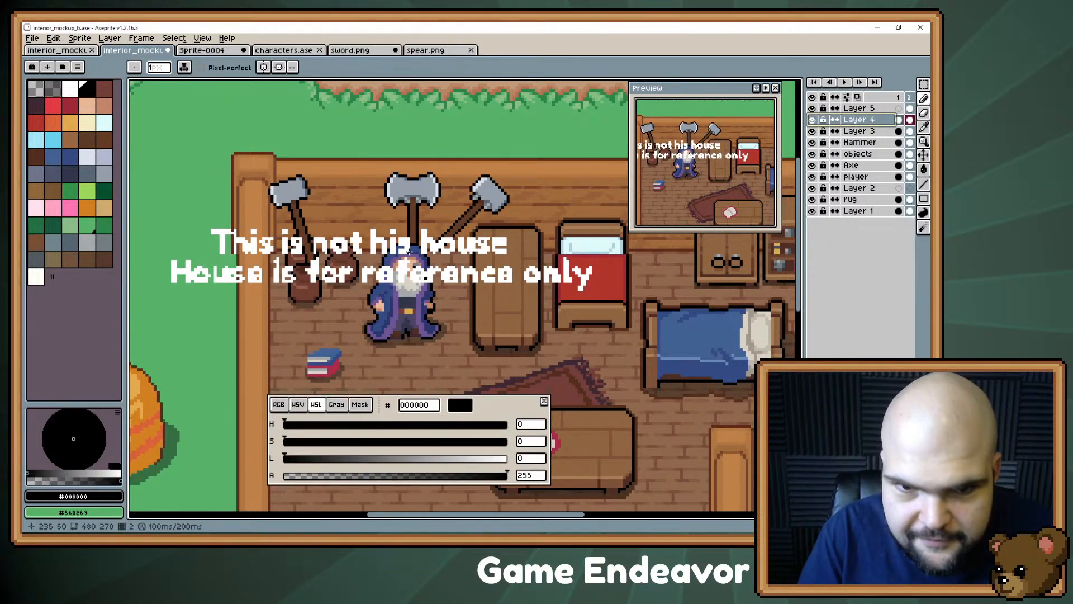
{"action": "key", "text": "v"}
{"action": "left_click_drag", "start_coordinate": [406, 261], "coordinate": [406, 227]}
{"action": "key", "text": "ctrl+z"}
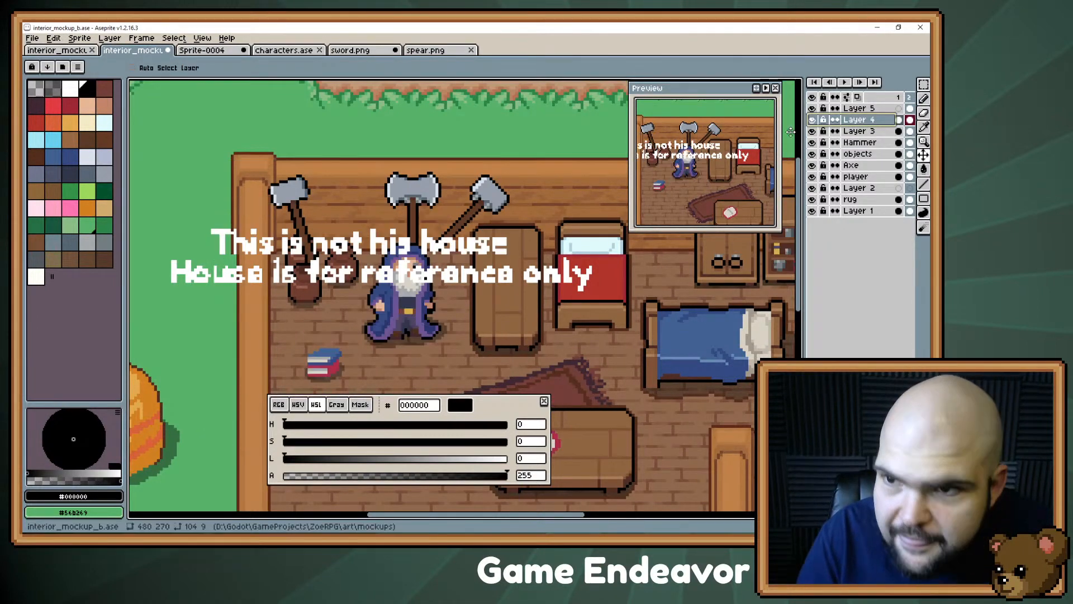
- Move Layer 5's "House is for reference only" text up to directly above "This is not his house"
{"action": "left_click", "coordinate": [859, 110]}
{"action": "left_click_drag", "start_coordinate": [387, 269], "coordinate": [387, 206]}
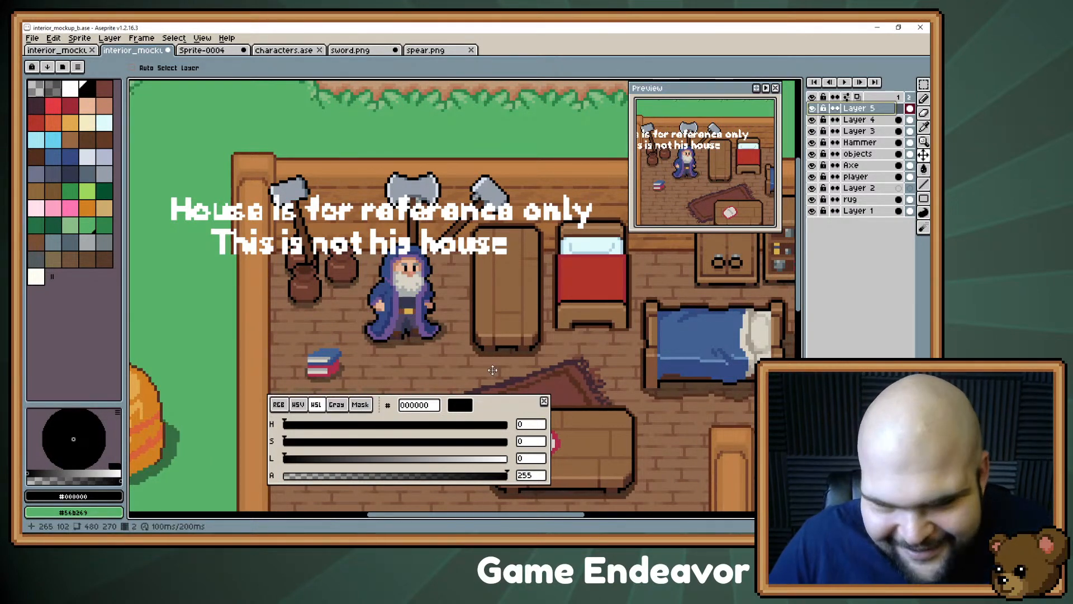
- Sample the gold color #d7ae47 from the items on the open shelf for use with the Pencil
{"action": "scroll", "coordinate": [458, 314], "scroll_direction": "right", "scroll_amount": 5}
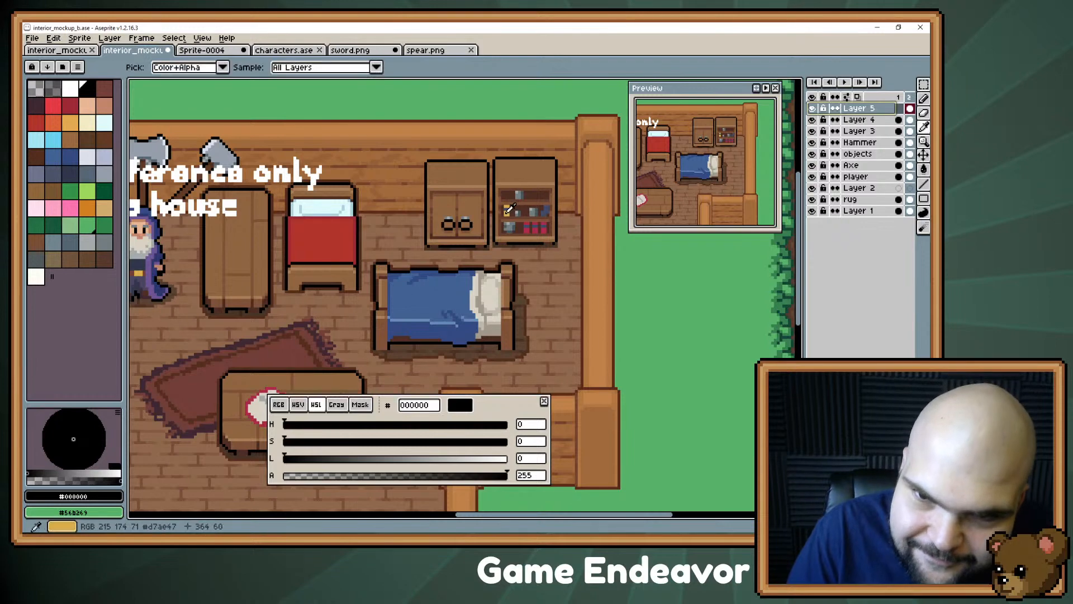
{"action": "left_click", "coordinate": [455, 225], "text": "alt"}
{"action": "scroll", "coordinate": [455, 225], "scroll_direction": "left", "scroll_amount": 6}
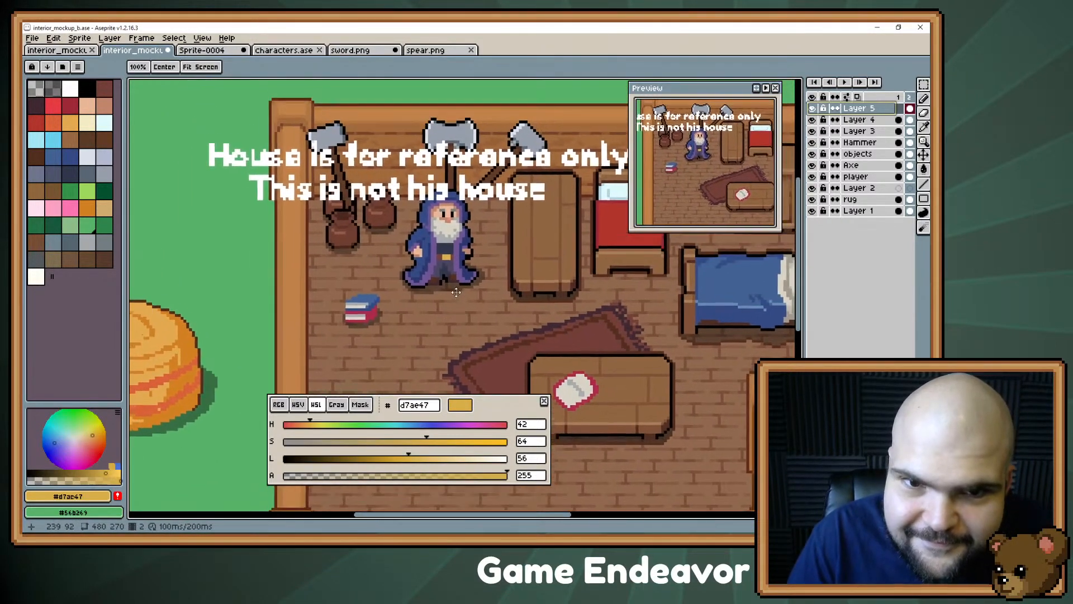
{"action": "key", "text": "b"}
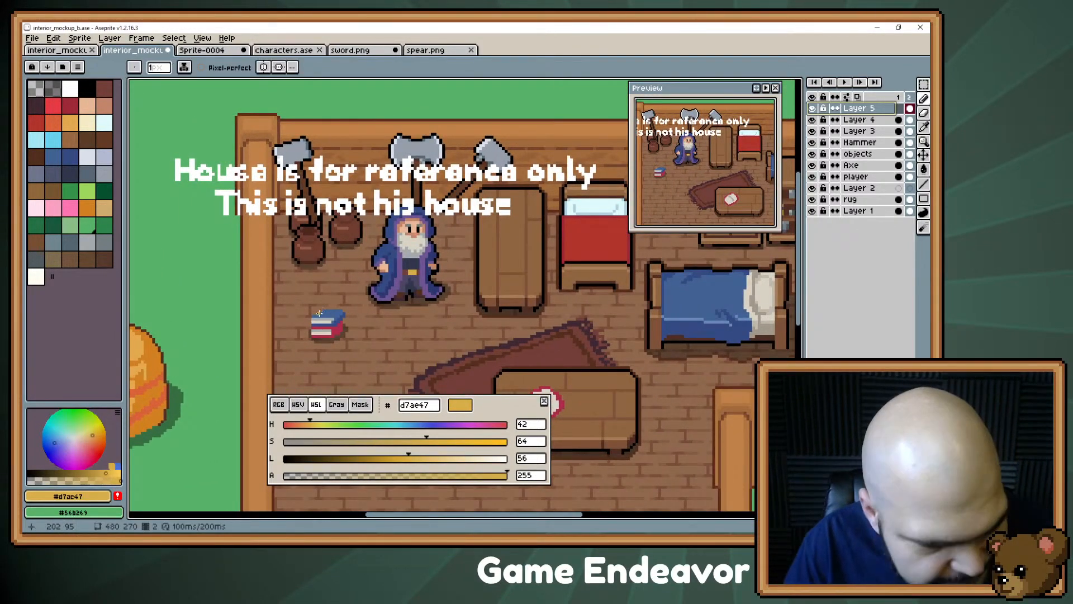
- Try sketching a gold book on top of the book stack on Layer 5, and undo it
{"action": "left_click", "coordinate": [316, 311]}
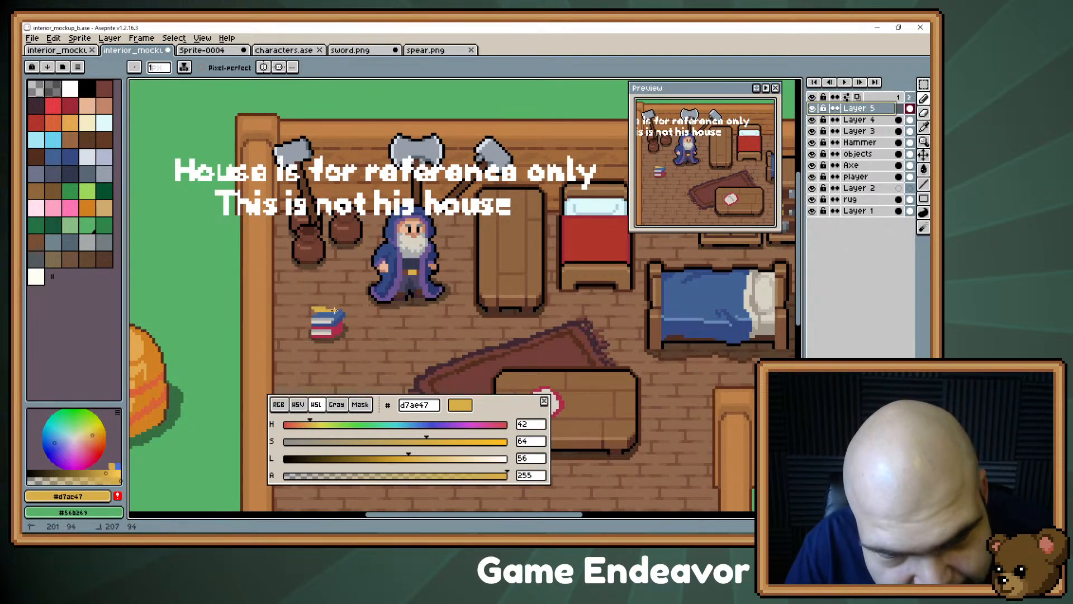
{"action": "left_click_drag", "start_coordinate": [334, 309], "coordinate": [319, 311]}
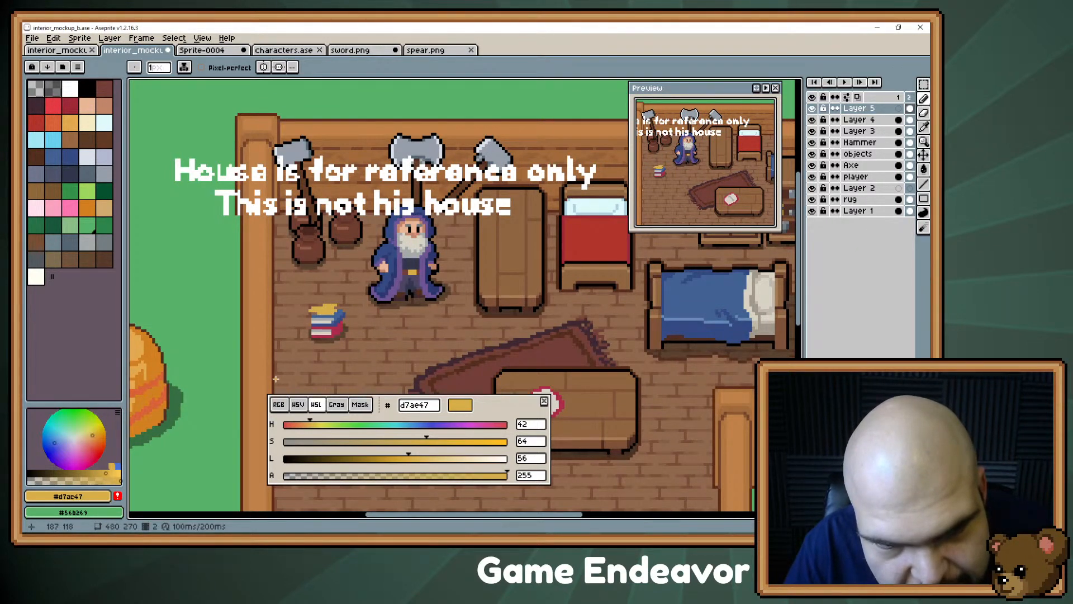
{"action": "key", "text": "ctrl+z"}
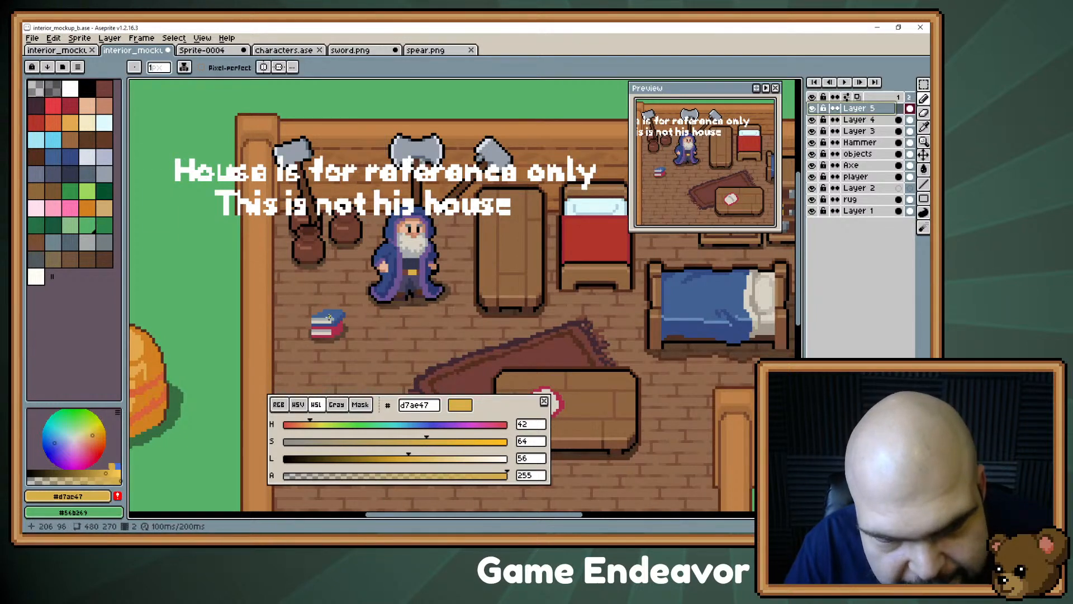
- Try painting a rounded gold shape overlapping the upper corner of the book stack, and undo all its strokes
{"action": "left_click_drag", "start_coordinate": [336, 317], "coordinate": [353, 328]}
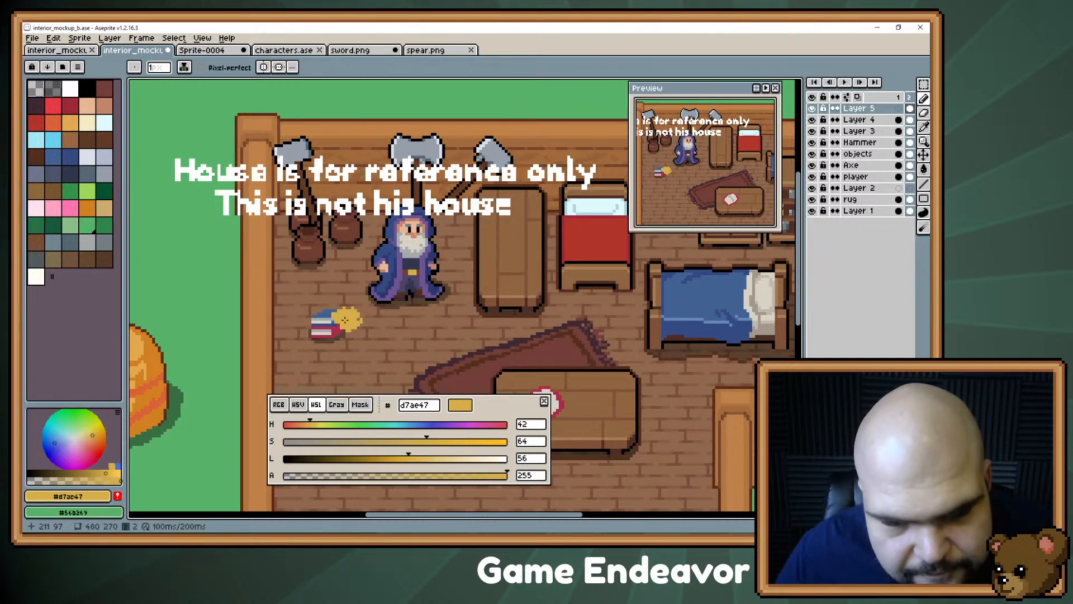
{"action": "scroll", "coordinate": [344, 346], "scroll_direction": "up", "scroll_amount": 2}
{"action": "left_click_drag", "start_coordinate": [344, 346], "coordinate": [360, 359]}
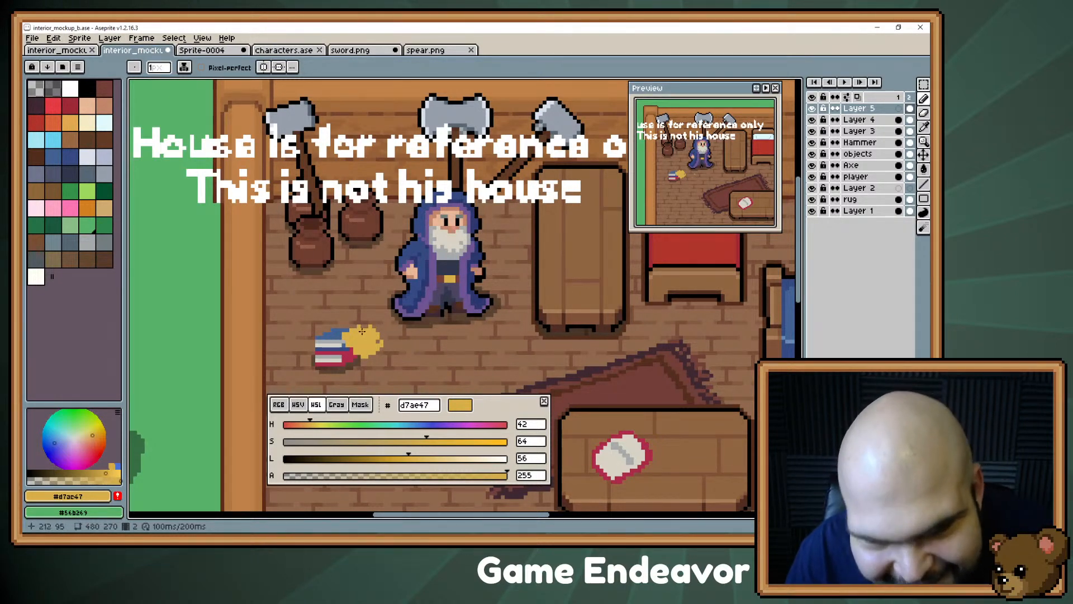
{"action": "mouse_move", "coordinate": [363, 324]}
{"action": "left_mouse_down"}
{"action": "mouse_move", "coordinate": [356, 329]}
{"action": "mouse_move", "coordinate": [384, 339]}
{"action": "left_mouse_up"}
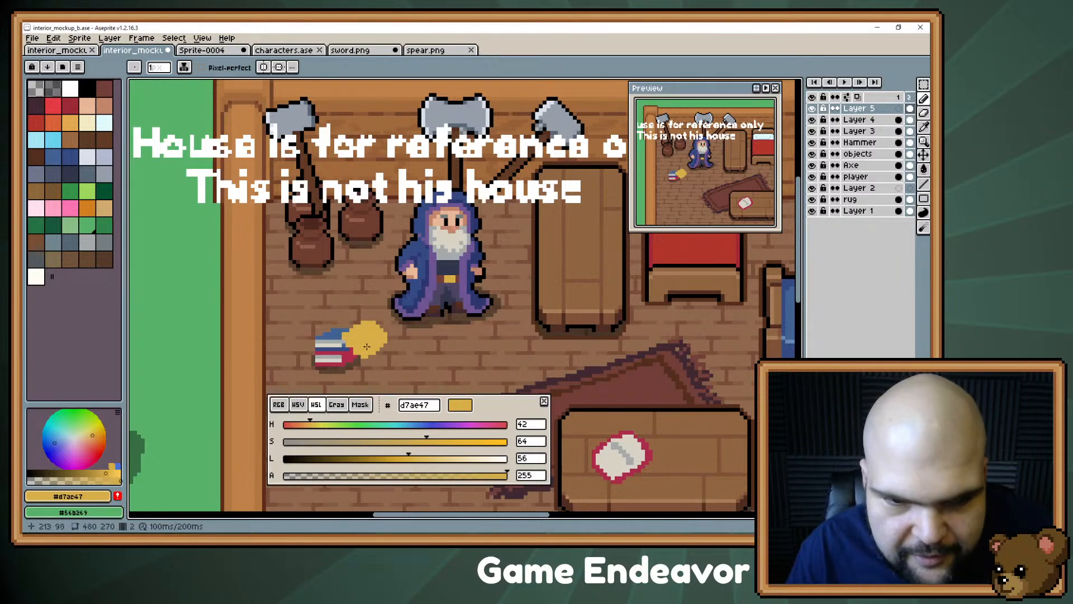
{"action": "key", "text": "ctrl+z"}
{"action": "key", "text": "v"}
{"action": "key", "text": "ctrl+z"}
{"action": "key", "text": "ctrl+z"}
{"action": "left_click_drag", "start_coordinate": [197, 404], "coordinate": [198, 488]}
{"action": "key", "text": "ctrl+z"}
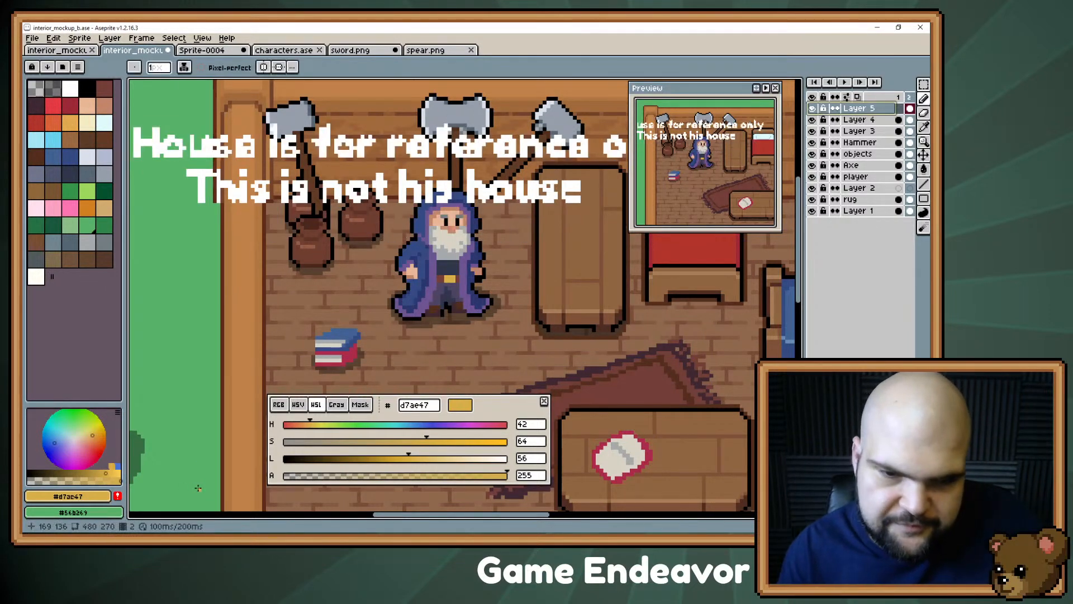
- Paint a solid gold shape on Layer 5 overlapping the side of the book stack, using a 2-pixel Pencil
{"action": "key", "text": "b"}
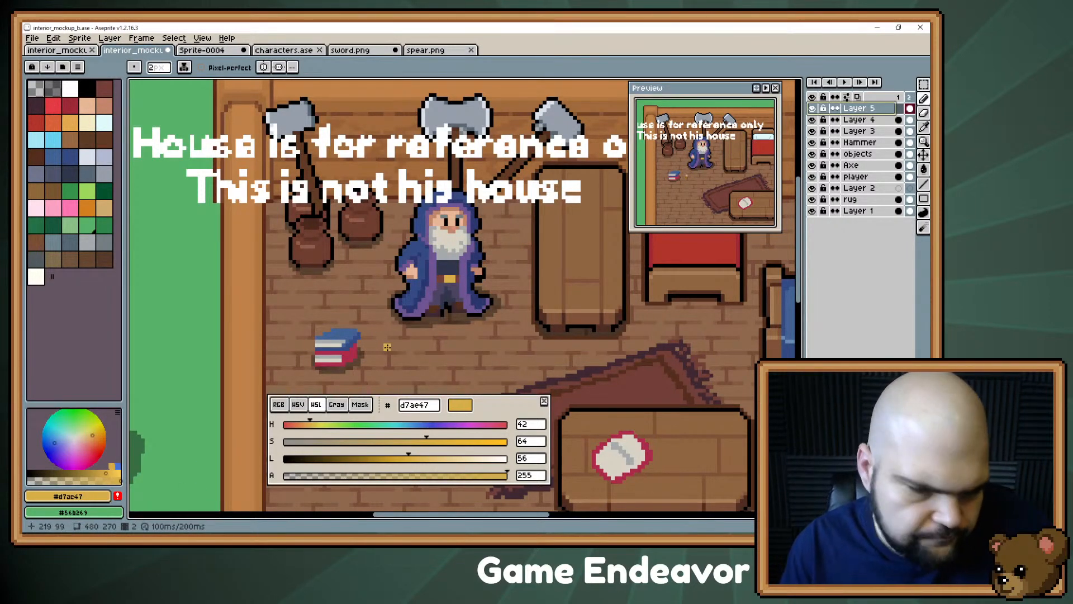
{"action": "mouse_move", "coordinate": [357, 360]}
{"action": "left_mouse_down"}
{"action": "mouse_move", "coordinate": [367, 351]}
{"action": "mouse_move", "coordinate": [348, 349]}
{"action": "left_mouse_up"}
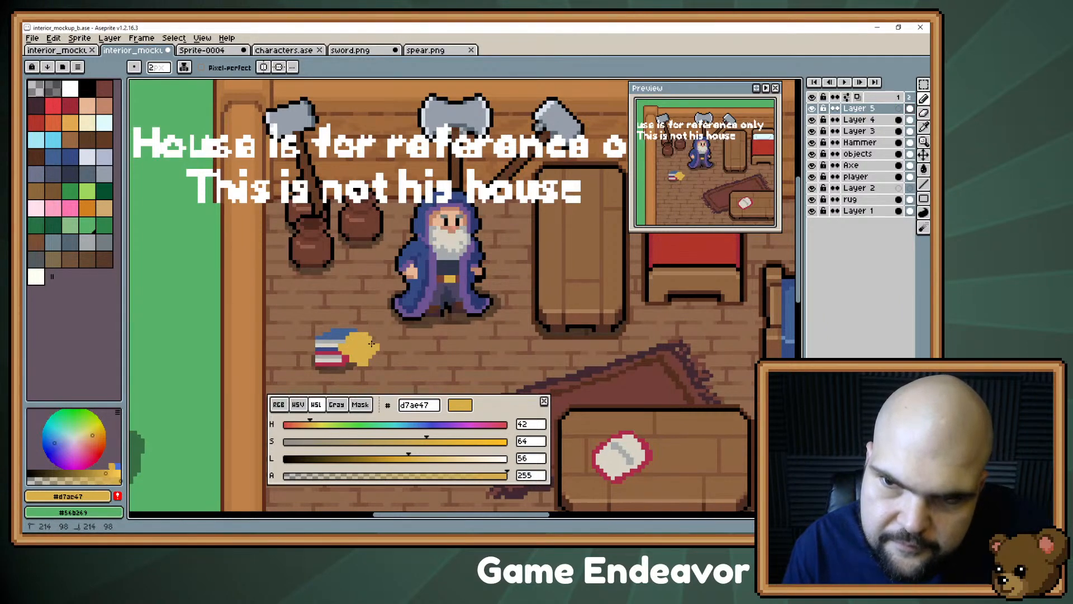
- Choose the semi-transparent black swatch and try selecting the area around the gold shape on Layer 5
{"action": "key", "text": "alt"}
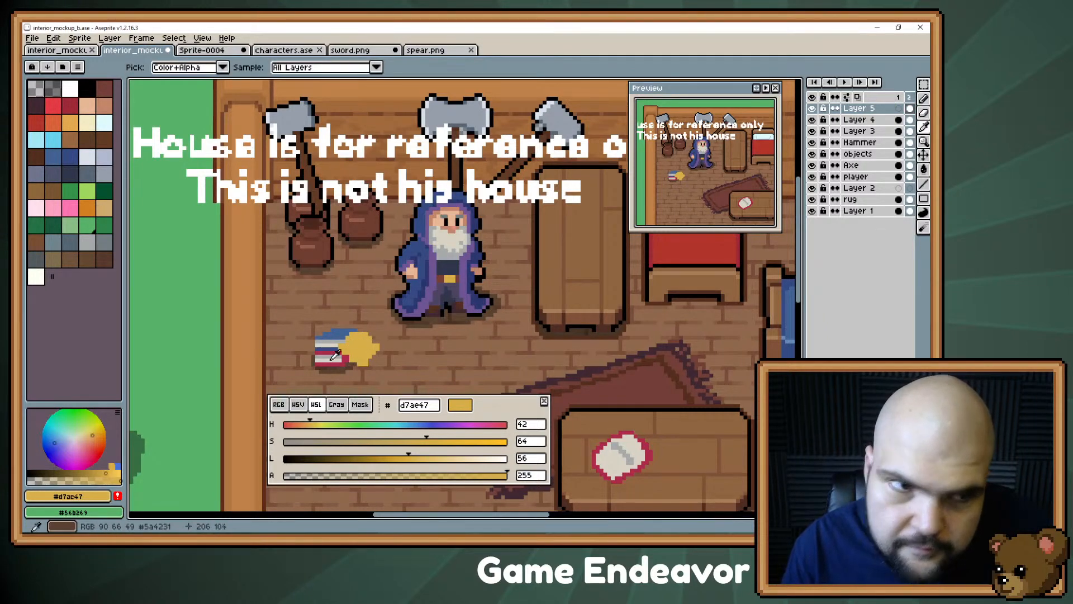
{"action": "left_click", "coordinate": [56, 89]}
{"action": "key", "text": "w"}
{"action": "left_click", "coordinate": [415, 353]}
{"action": "key", "text": "b"}
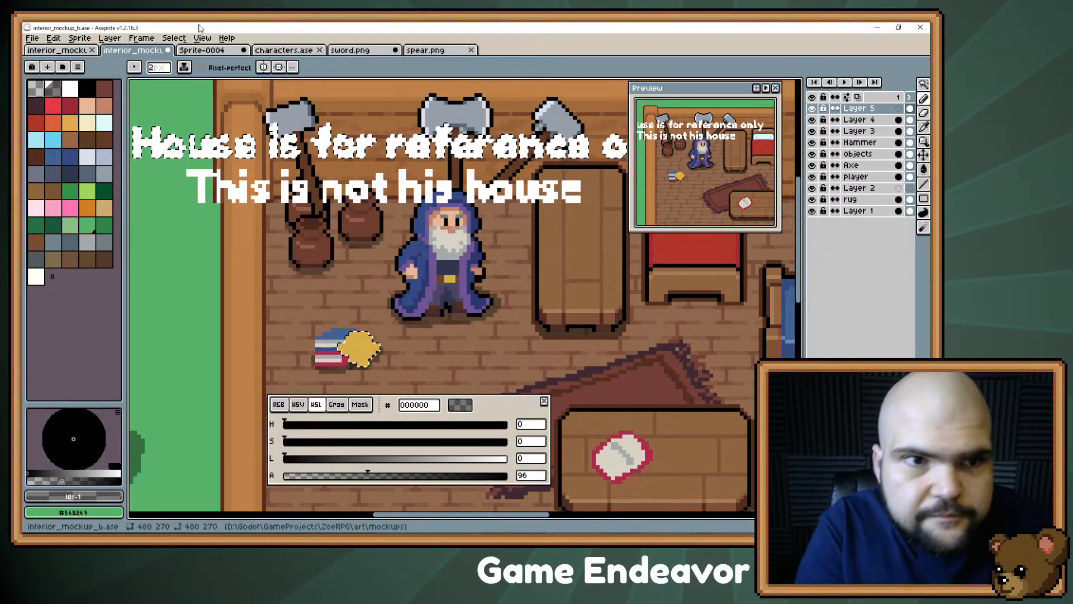
{"action": "left_click", "coordinate": [174, 37]}
{"action": "left_click", "coordinate": [825, 215]}
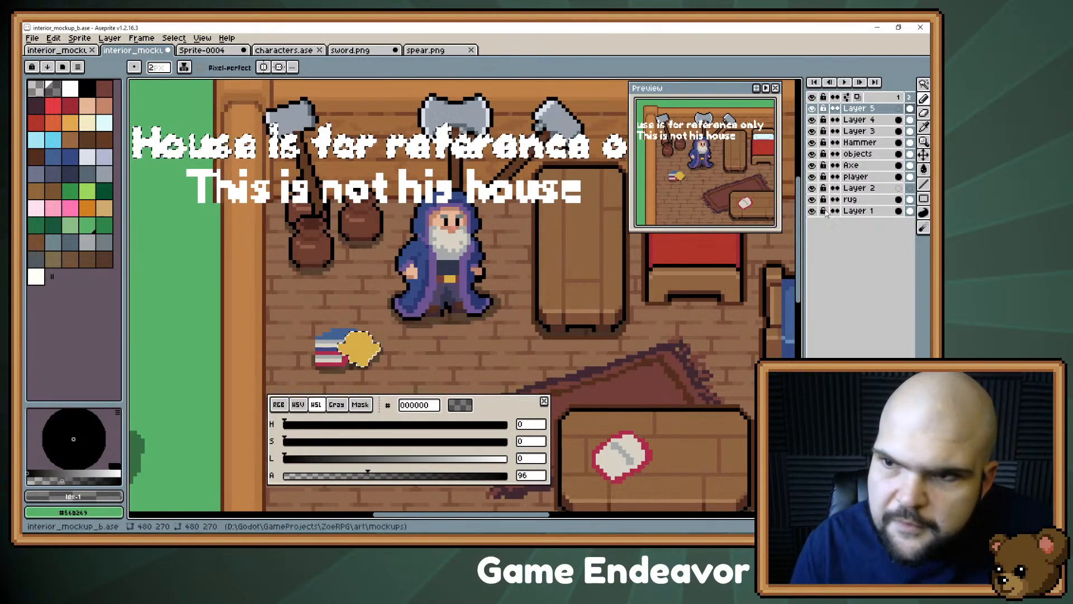
- Move the gold shape from Layer 5 to the same place on Layer 4
{"action": "key", "text": "m"}
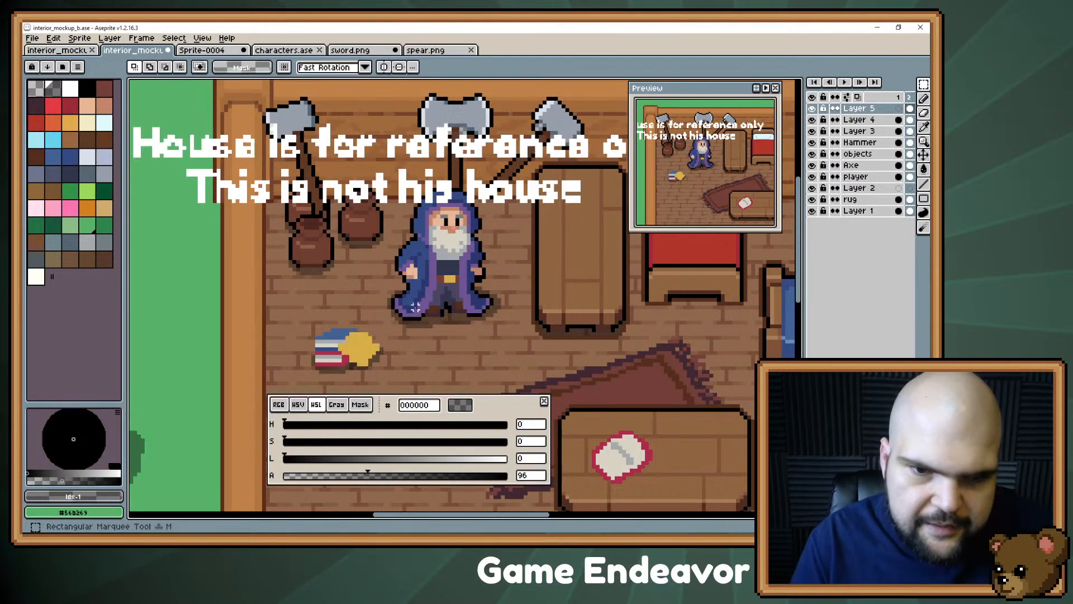
{"action": "left_click_drag", "start_coordinate": [415, 306], "coordinate": [308, 391]}
{"action": "key", "text": "Delete"}
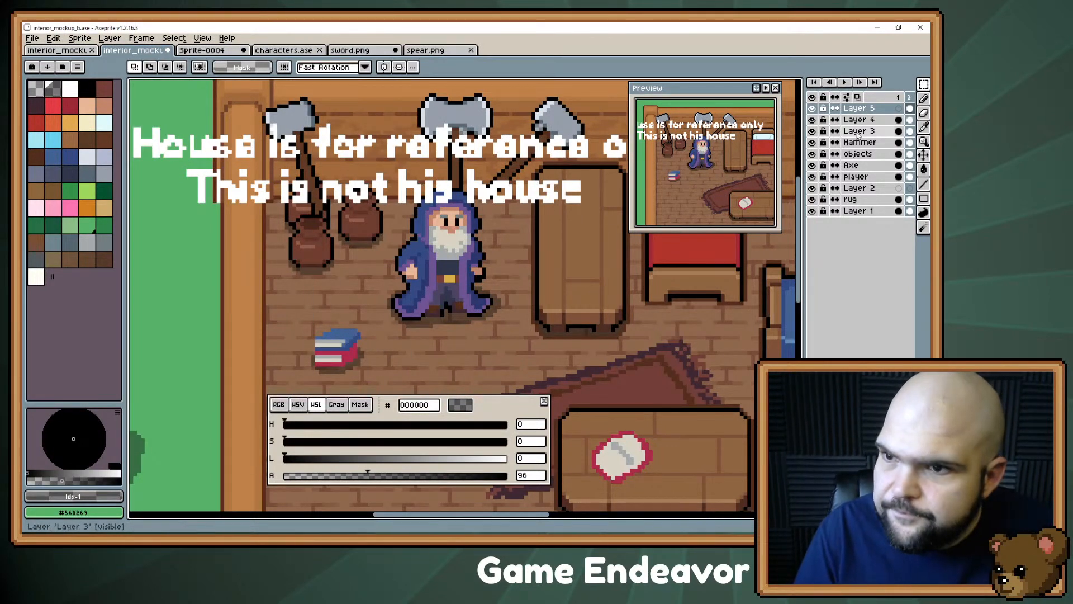
{"action": "key", "text": "ctrl+z"}
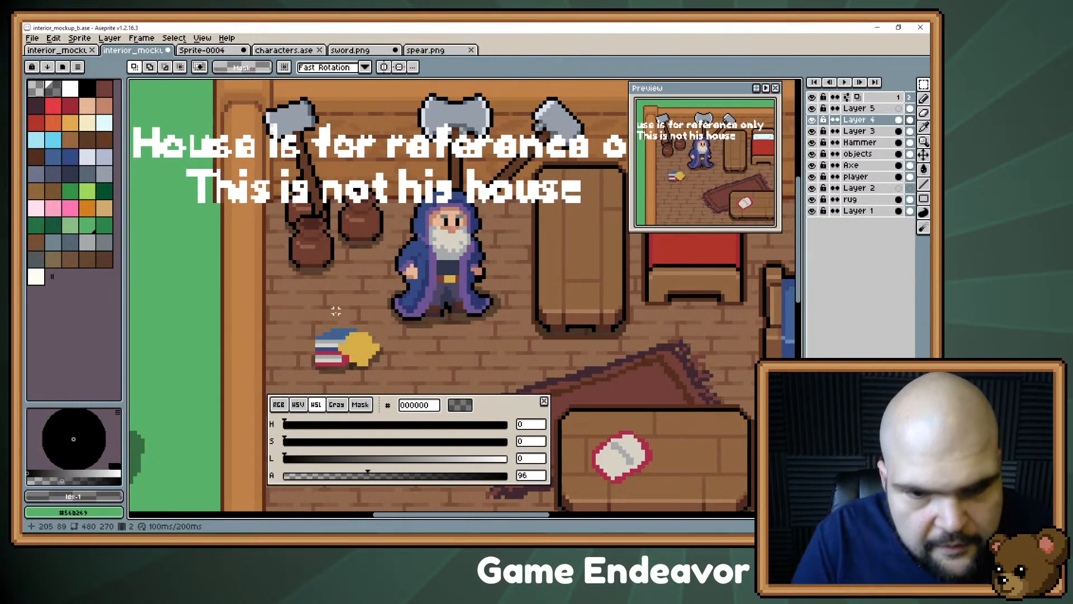
- Paint a semi-transparent black shadow under the gold shape on Layer 4, and resample gold #d7ae47
{"action": "key", "text": "w"}
{"action": "key", "text": "b"}
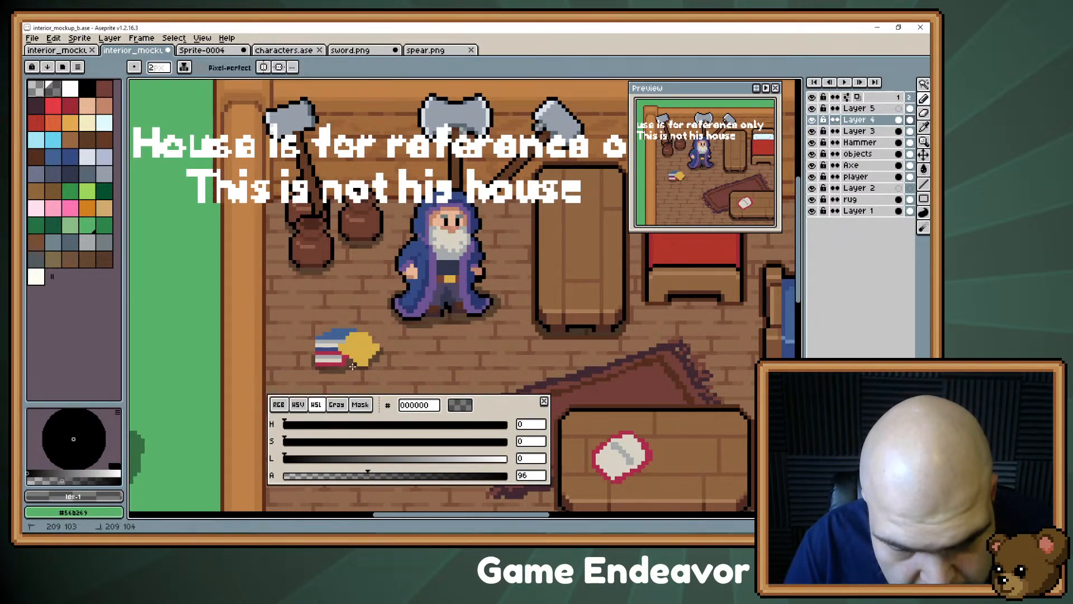
{"action": "left_click", "coordinate": [353, 357], "text": "alt"}
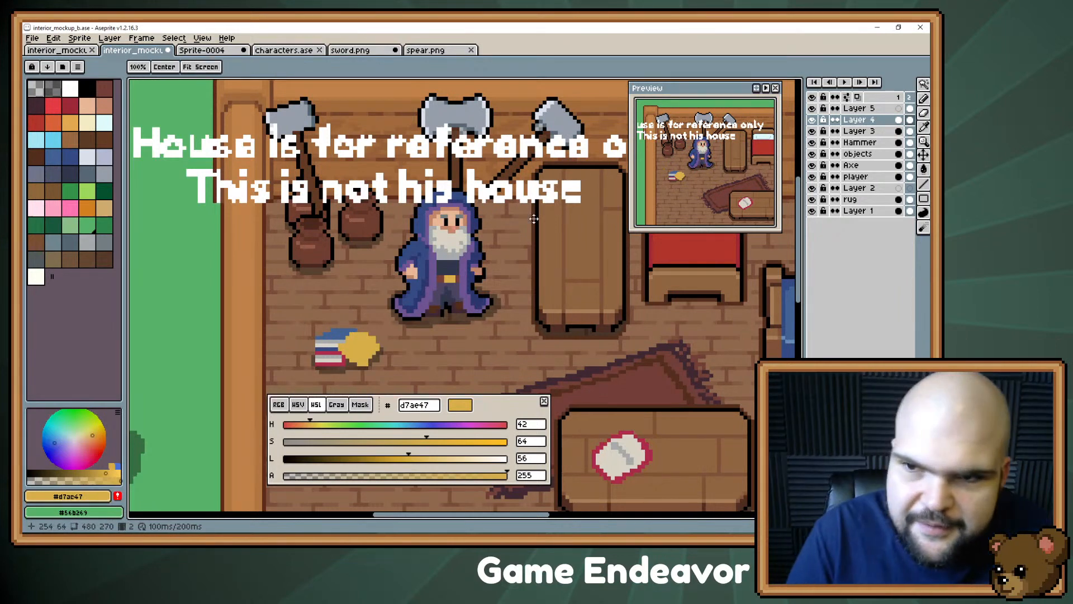
- Toggle the rug and objects layers to find the tall wooden table's layer, and erase pixels along the table's side on the objects layer
{"action": "left_click_drag", "start_coordinate": [534, 219], "coordinate": [441, 236]}
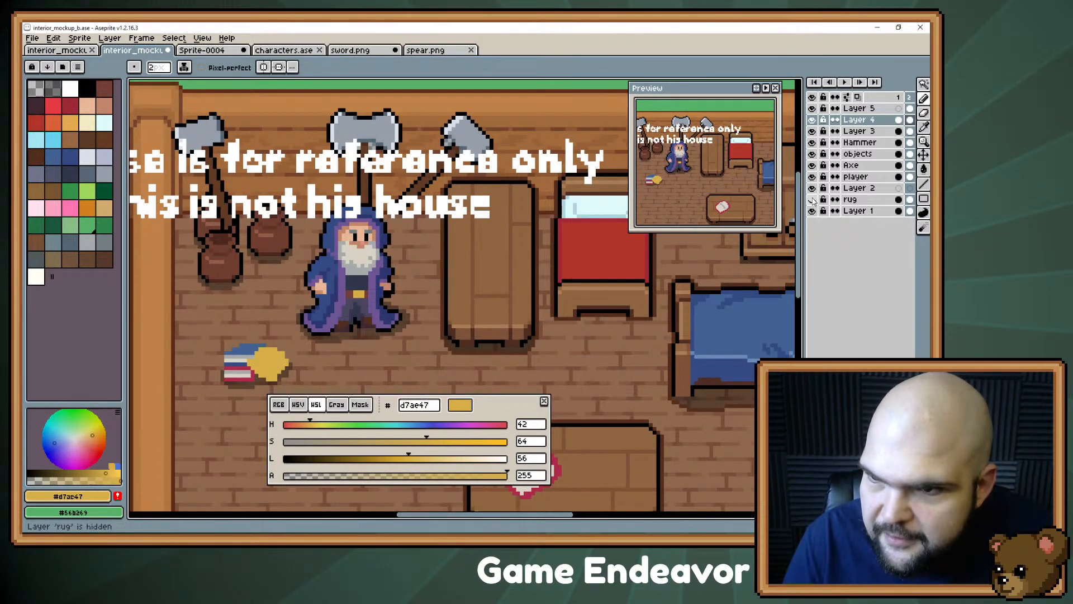
{"action": "left_click", "coordinate": [811, 153]}
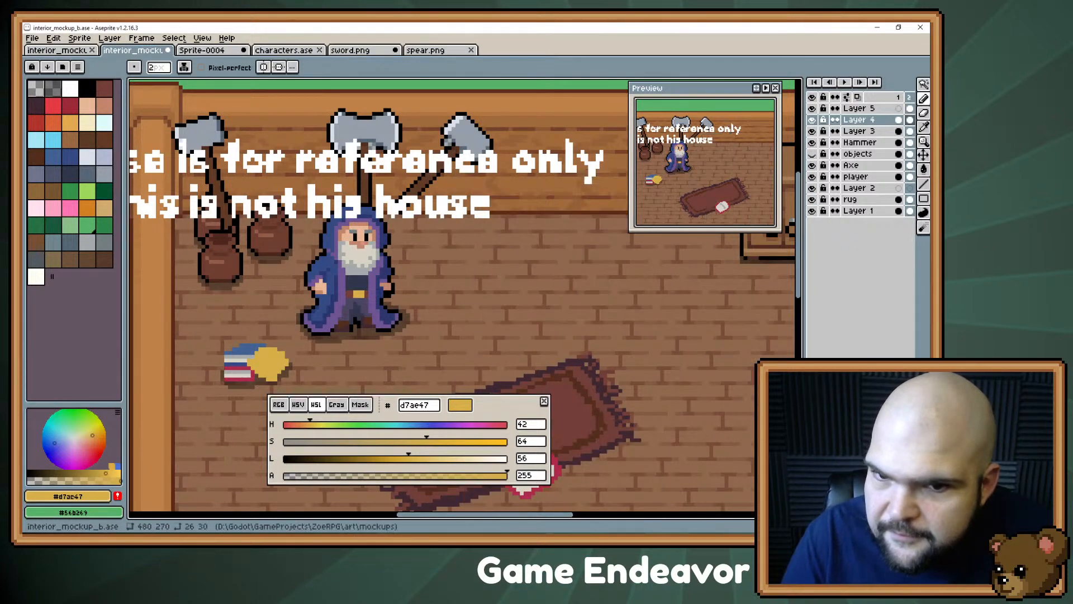
{"action": "left_click", "coordinate": [812, 154]}
{"action": "left_click", "coordinate": [857, 155]}
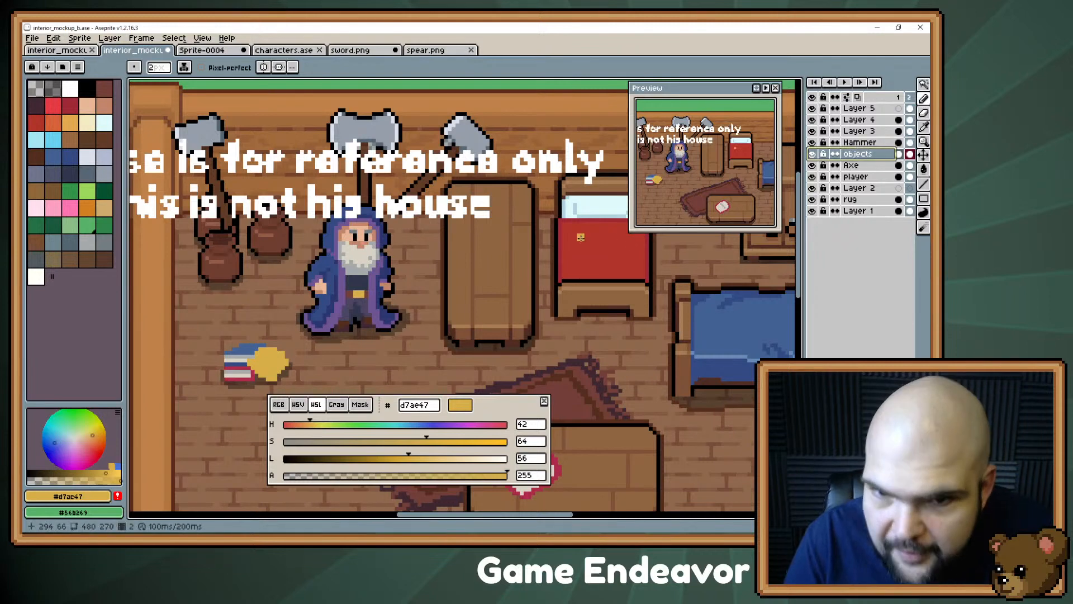
{"action": "key", "text": "e"}
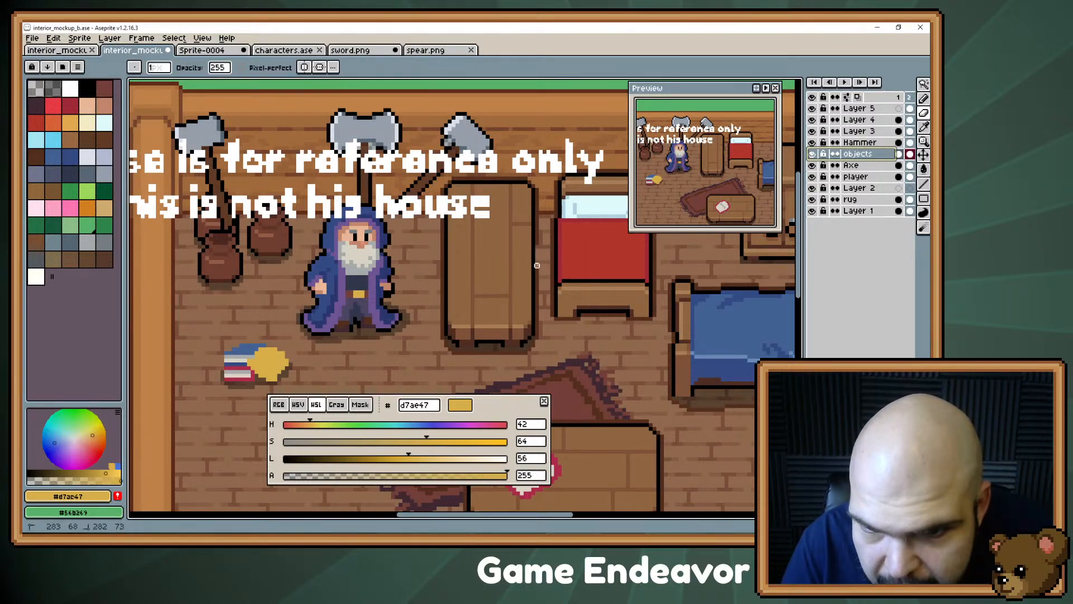
{"action": "key", "text": "space"}
{"action": "mouse_move", "coordinate": [329, 293]}
{"action": "left_mouse_down"}
{"action": "mouse_move", "coordinate": [518, 250]}
{"action": "mouse_move", "coordinate": [453, 256]}
{"action": "left_mouse_up"}
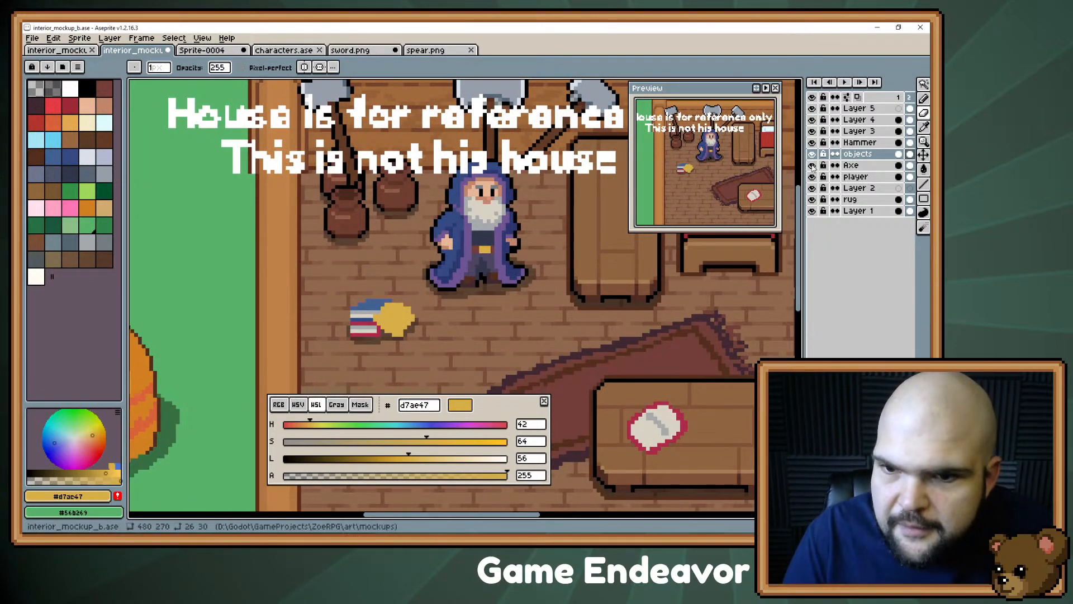
- Paint cream #d8d3c5 page edges along the lower side of the gold shape on Layer 4
{"action": "key", "text": "space"}
{"action": "left_click_drag", "start_coordinate": [703, 290], "coordinate": [757, 256]}
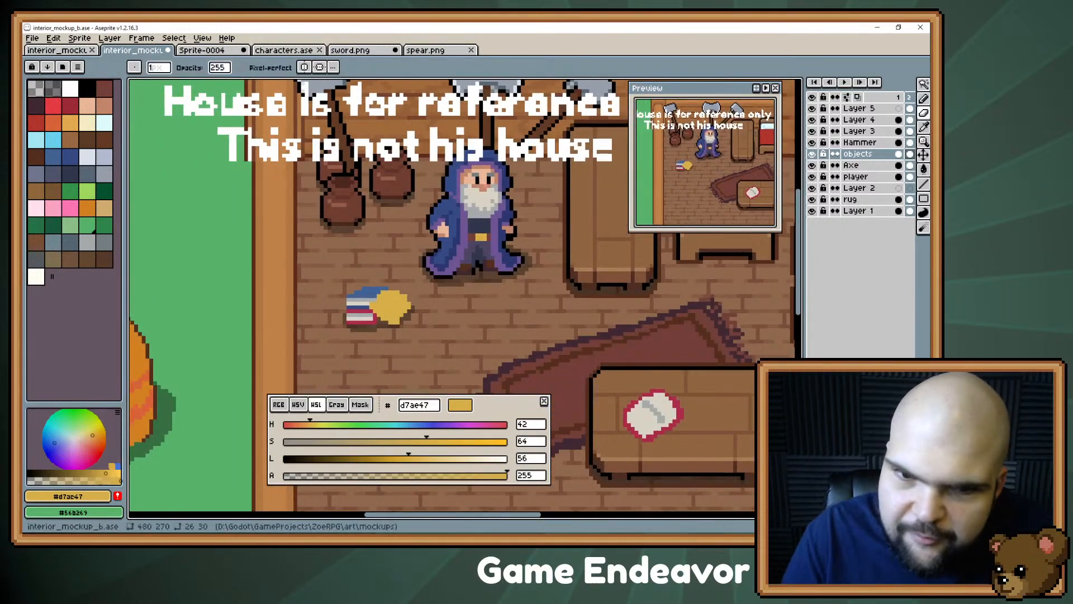
{"action": "key", "text": "b"}
{"action": "left_click", "coordinate": [390, 308], "text": "alt"}
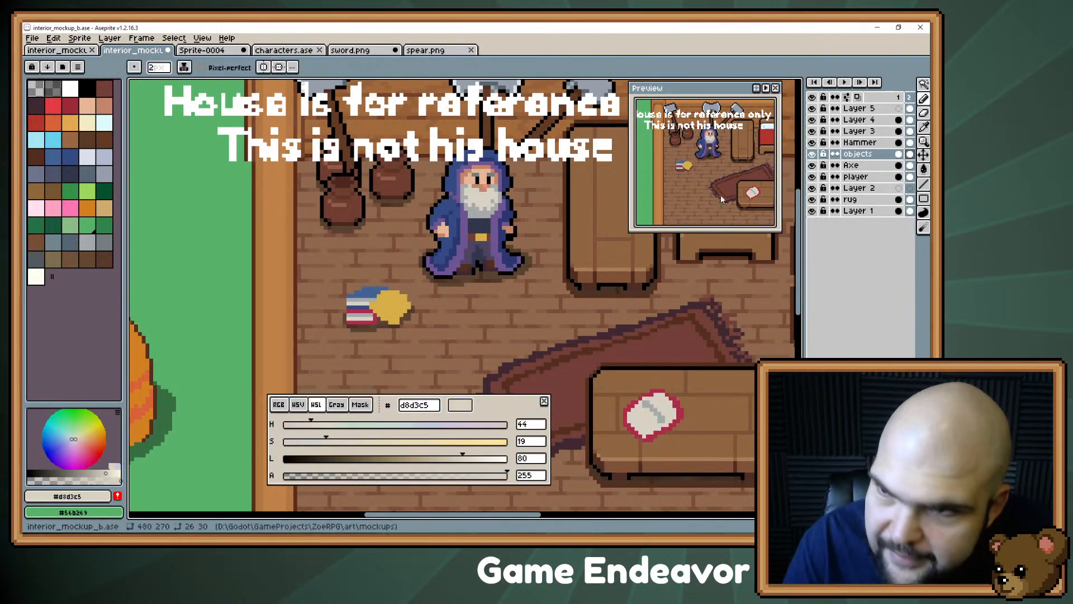
{"action": "left_click", "coordinate": [855, 119]}
{"action": "left_click", "coordinate": [812, 119]}
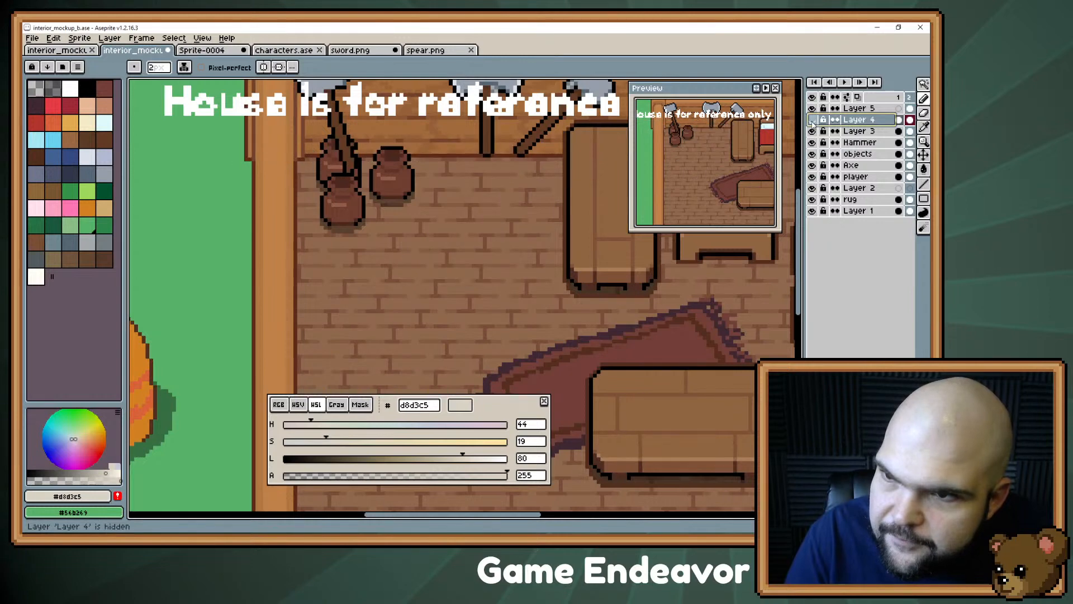
{"action": "left_click", "coordinate": [812, 120]}
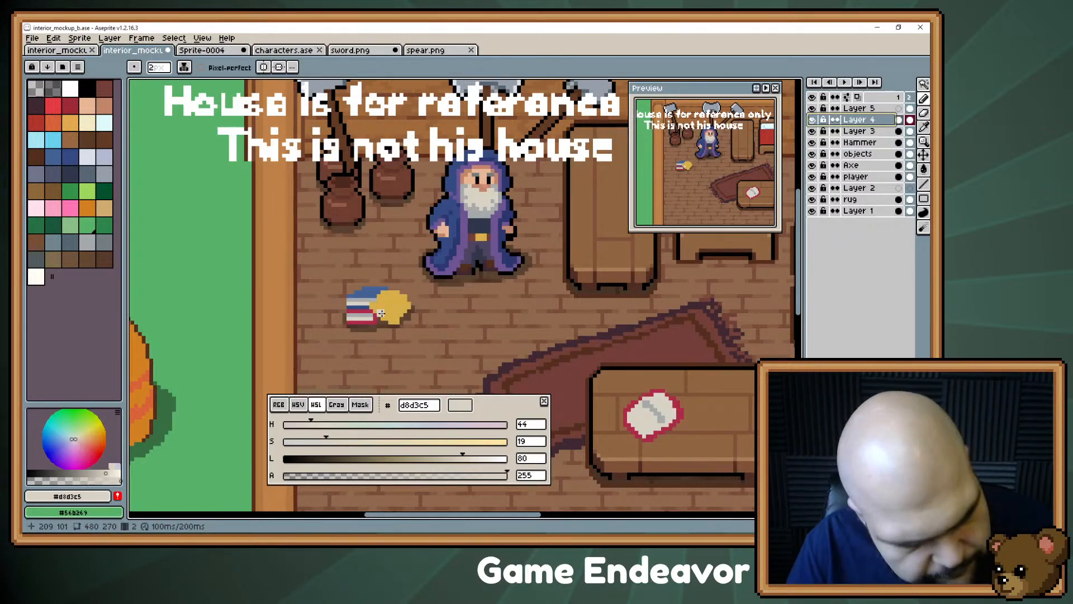
{"action": "mouse_move", "coordinate": [388, 317]}
{"action": "left_mouse_down"}
{"action": "mouse_move", "coordinate": [375, 304]}
{"action": "mouse_move", "coordinate": [386, 317]}
{"action": "left_mouse_up"}
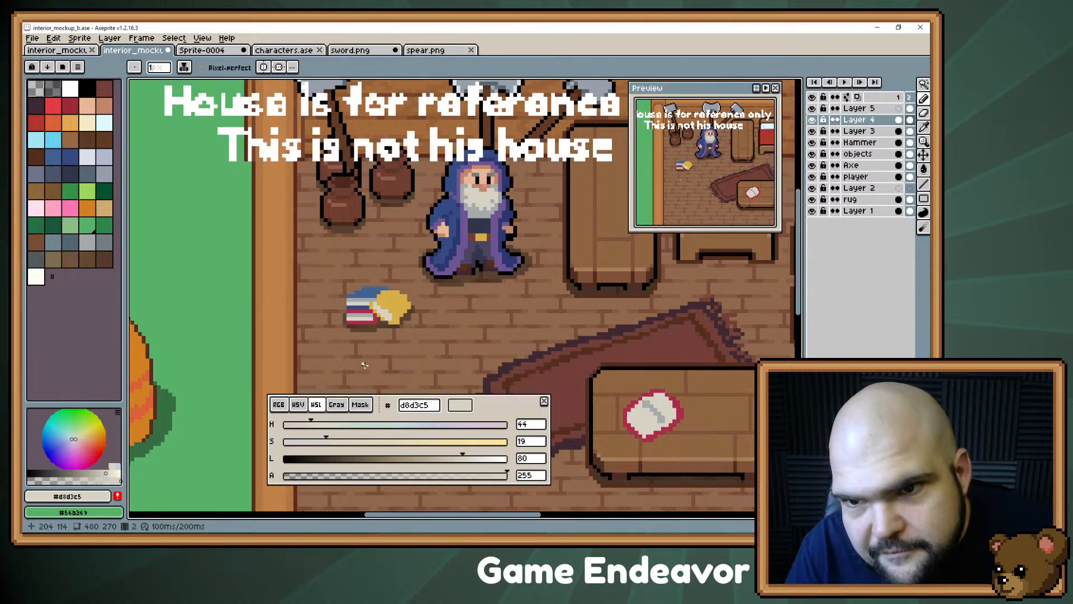
- Refine the gold book's outline with gold #d7ae47 and its shadow with semi-transparent black, using a 1-pixel Pencil
{"action": "left_click", "coordinate": [391, 296], "text": "alt"}
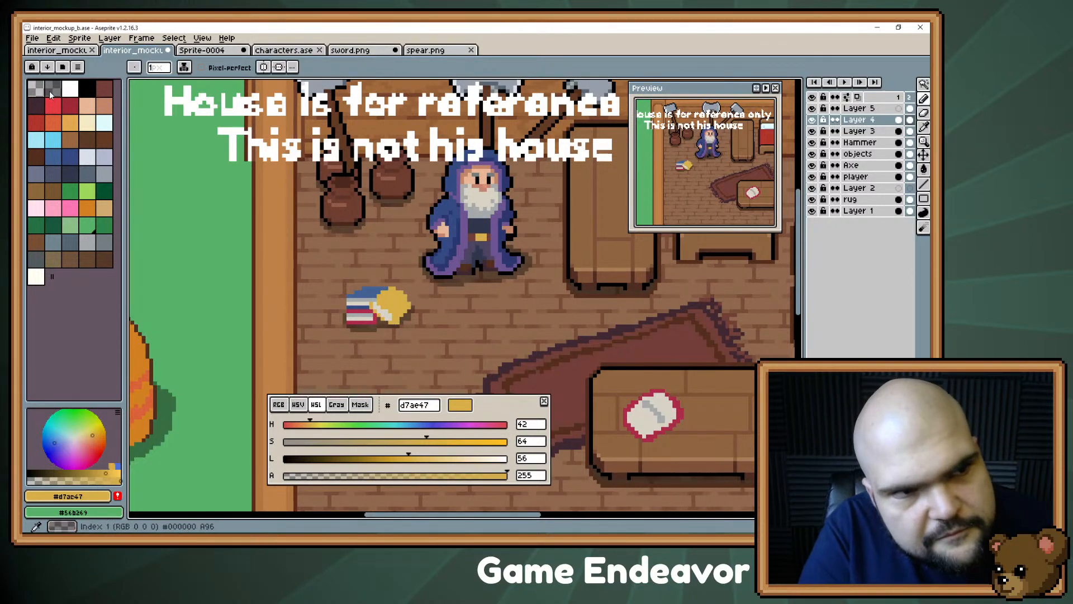
{"action": "left_click", "coordinate": [368, 300], "text": "alt"}
{"action": "left_click", "coordinate": [398, 327]}
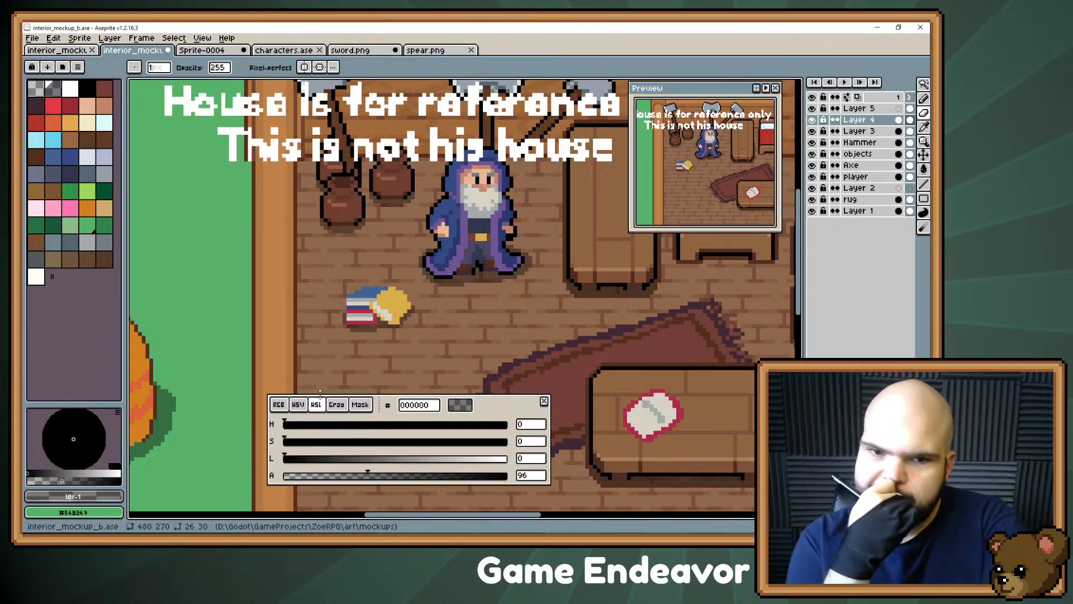
{"action": "left_click", "coordinate": [398, 315], "text": "alt"}
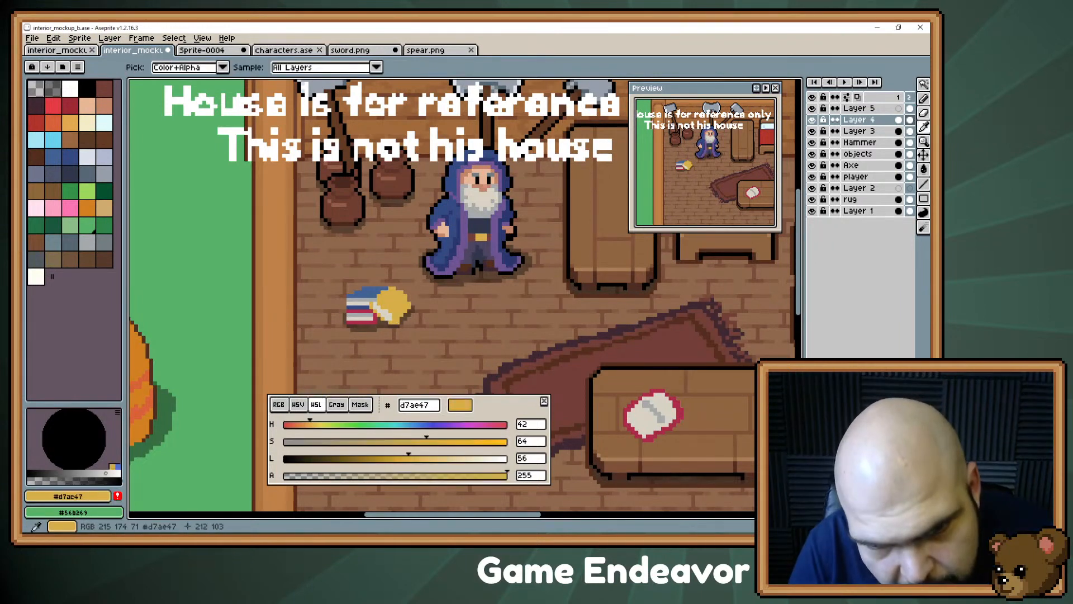
{"action": "key", "text": "b"}
{"action": "left_click", "coordinate": [389, 322]}
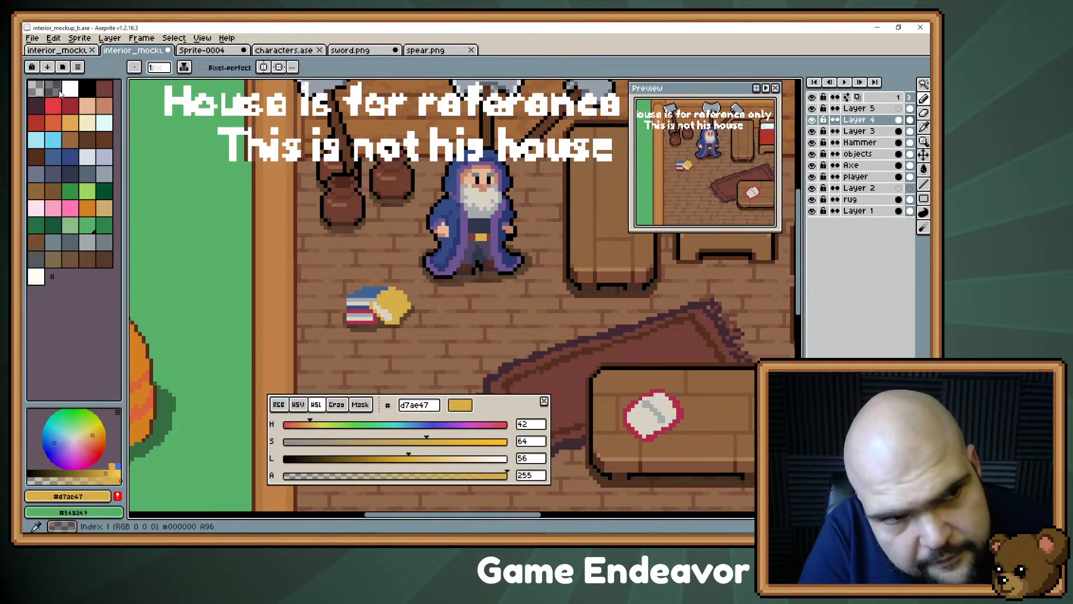
{"action": "left_click", "coordinate": [393, 291], "text": "alt"}
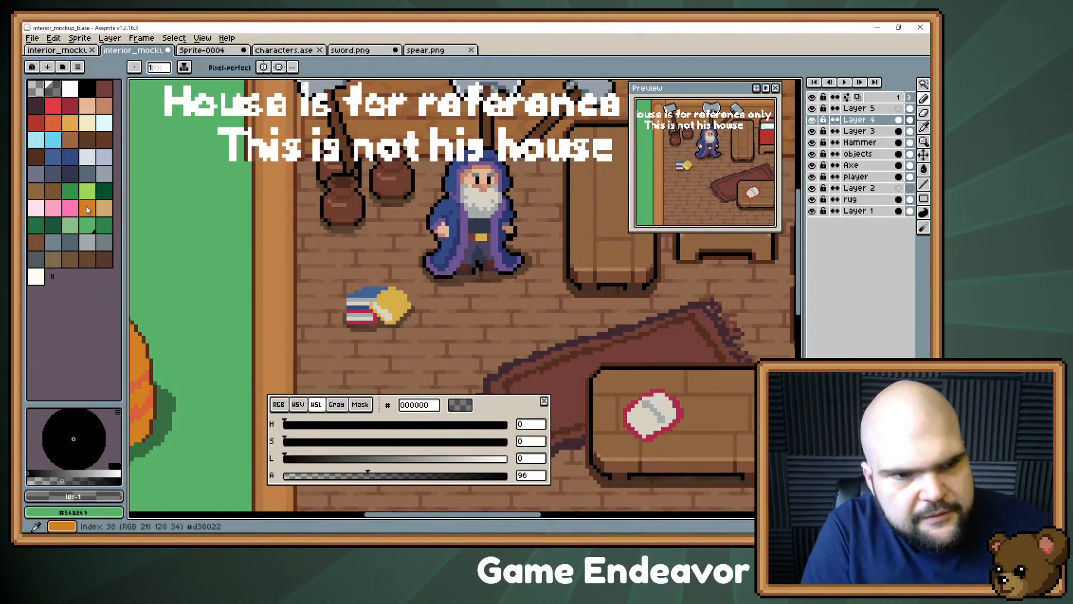
- Shade the gold book with orange #d38022 and grey #a5aaac details, and touch up its cover in gold #d7ae47
{"action": "left_click", "coordinate": [387, 322], "text": "alt"}
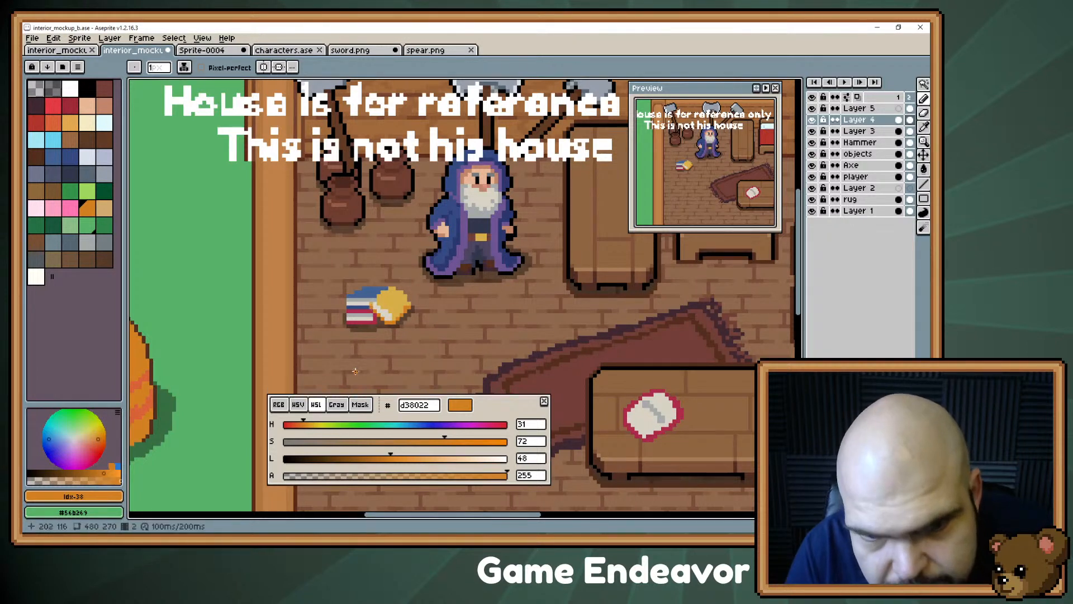
{"action": "left_click", "coordinate": [367, 315], "text": "alt"}
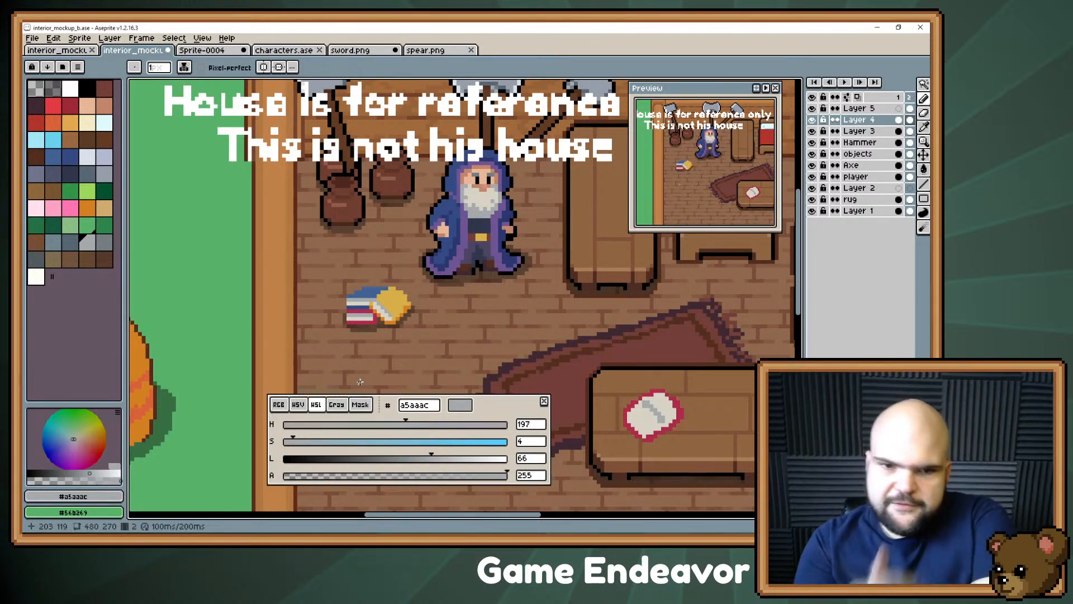
{"action": "key", "text": "e"}
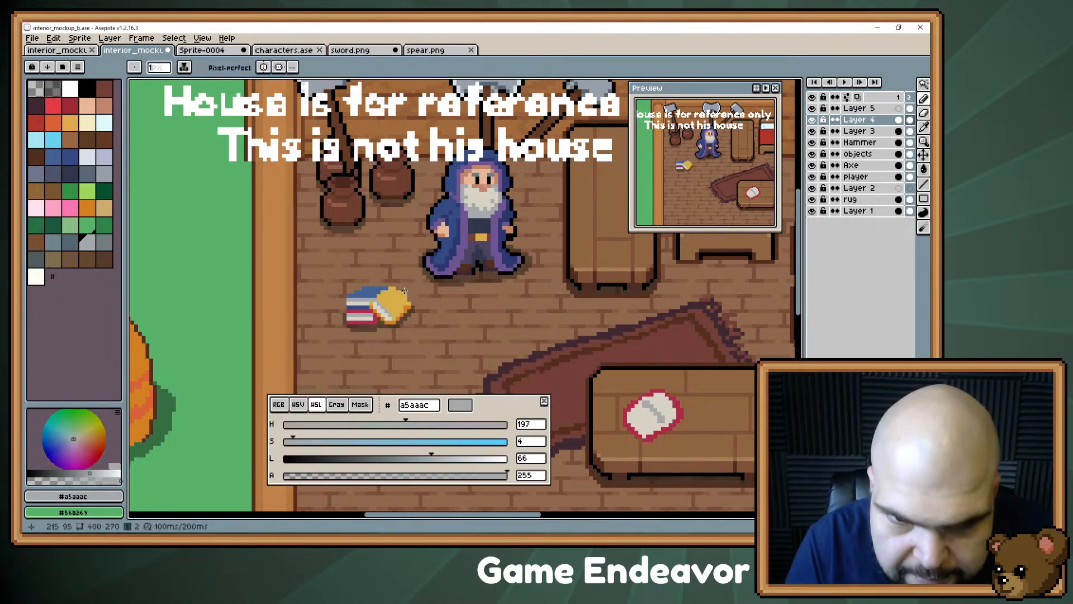
{"action": "left_click", "coordinate": [397, 295], "text": "alt"}
{"action": "key", "text": "b"}
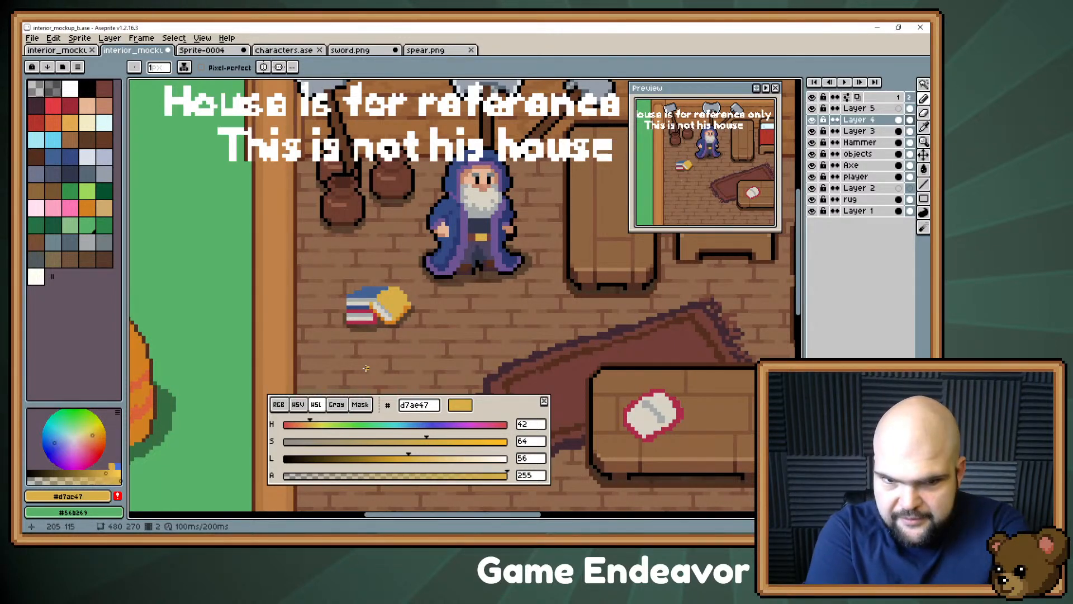
- Extend a cream #d8d3c5 page from the gold book across the floor to make it an open book, with gold #d7ae47 details
{"action": "key", "text": "i"}
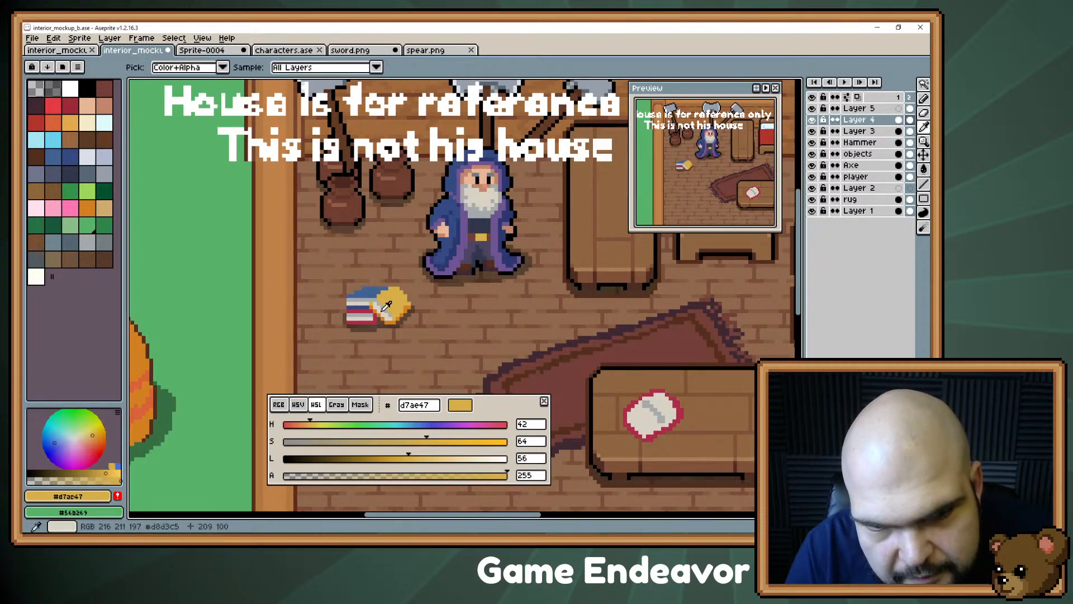
{"action": "left_click", "coordinate": [385, 307]}
{"action": "key", "text": "b"}
{"action": "mouse_move", "coordinate": [390, 308]}
{"action": "left_mouse_down"}
{"action": "mouse_move", "coordinate": [422, 307]}
{"action": "mouse_move", "coordinate": [416, 315]}
{"action": "left_mouse_up"}
{"action": "left_click", "coordinate": [394, 299], "text": "alt"}
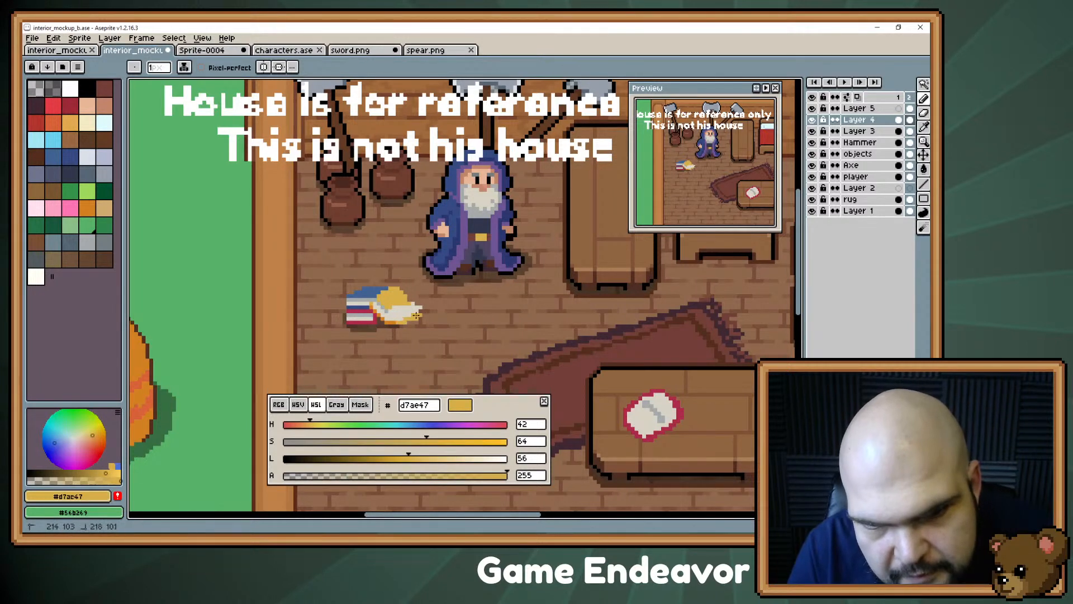
- Edge the open book's lower side in orange #d38022 and fill its gold cover area with cream #d8d3c5 pages
{"action": "left_click", "coordinate": [403, 323], "text": "alt"}
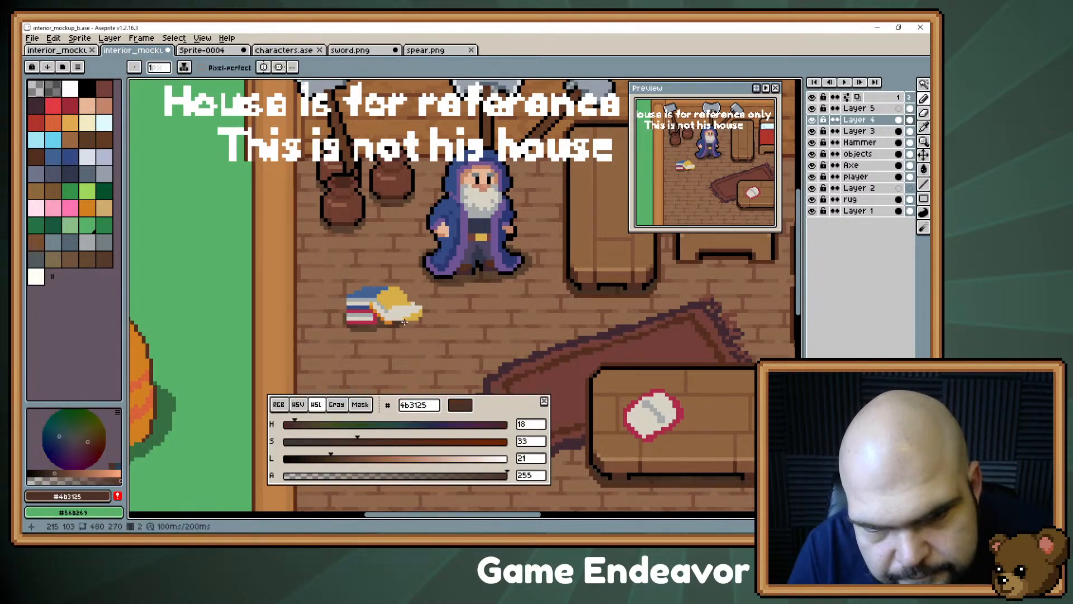
{"action": "left_click", "coordinate": [398, 321]}
{"action": "left_click", "coordinate": [397, 317], "text": "alt"}
{"action": "left_click_drag", "start_coordinate": [398, 319], "coordinate": [408, 318]}
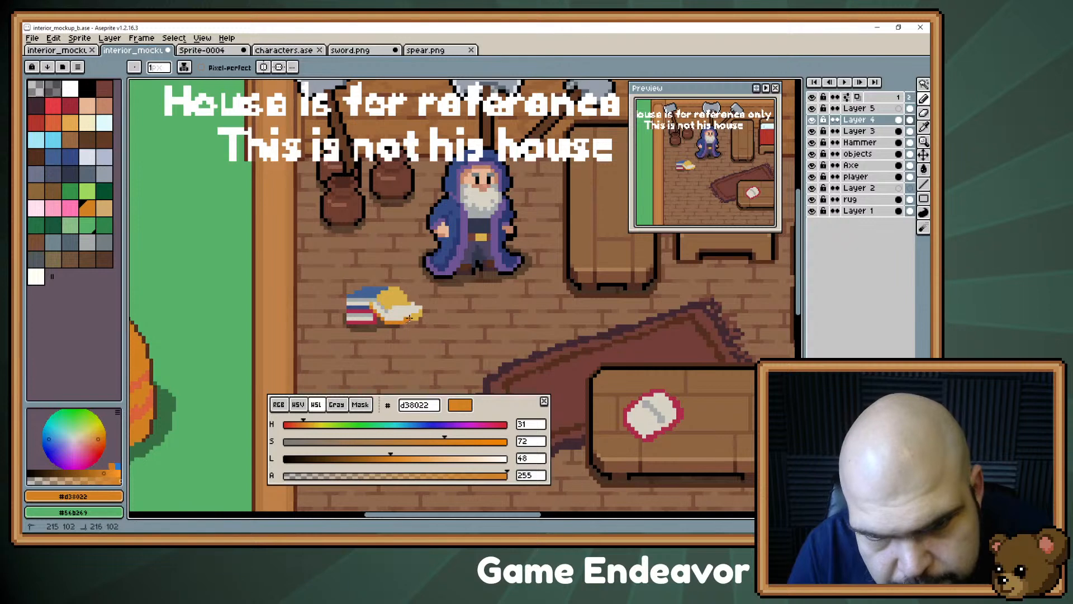
{"action": "left_click", "coordinate": [413, 311], "text": "alt"}
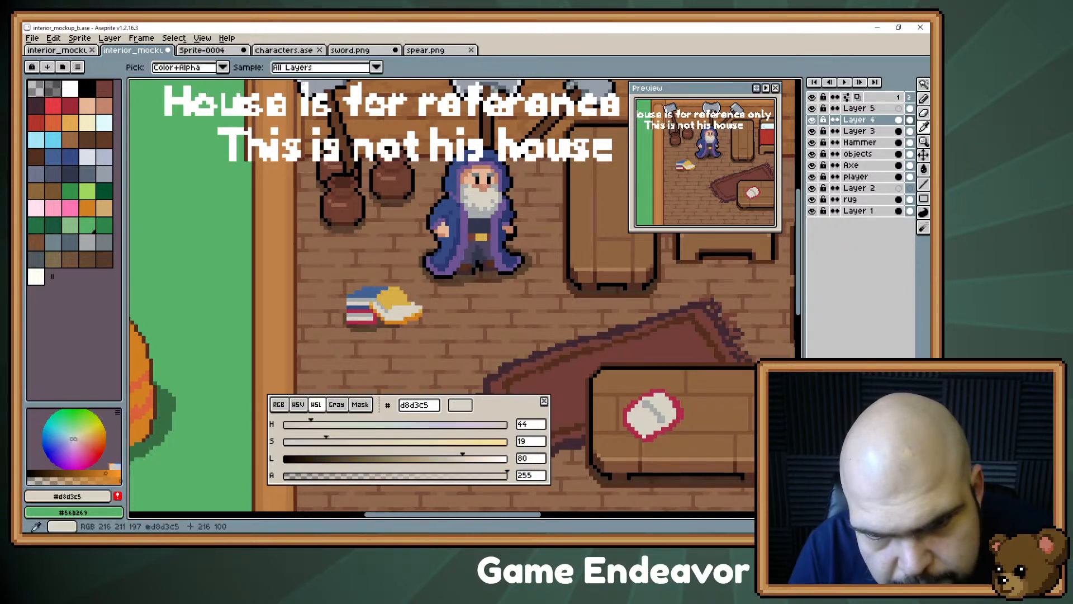
{"action": "left_click_drag", "start_coordinate": [395, 309], "coordinate": [400, 309]}
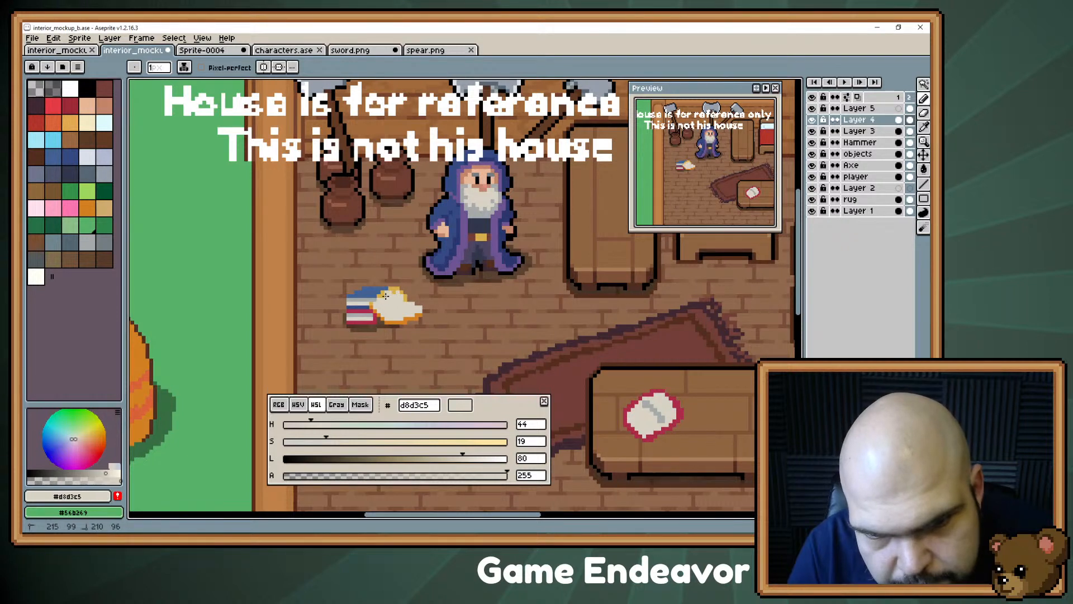
- Select only the open gold book on the floor, excluding the blue and red book stack and the shadow beneath
{"action": "left_click_drag", "start_coordinate": [402, 301], "coordinate": [451, 349]}
{"action": "key", "text": "m"}
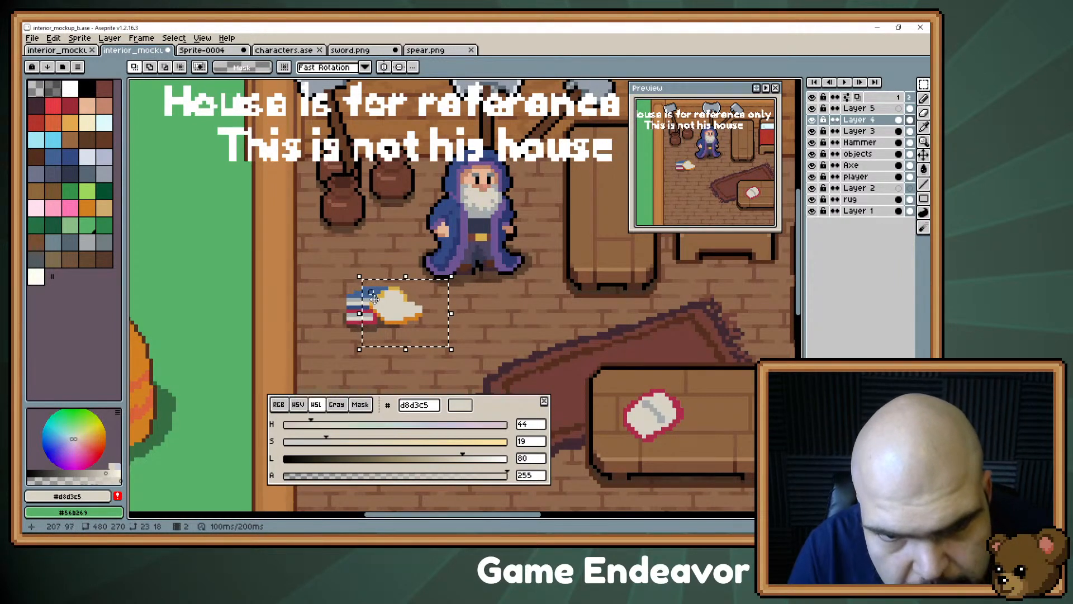
{"action": "key", "text": "w"}
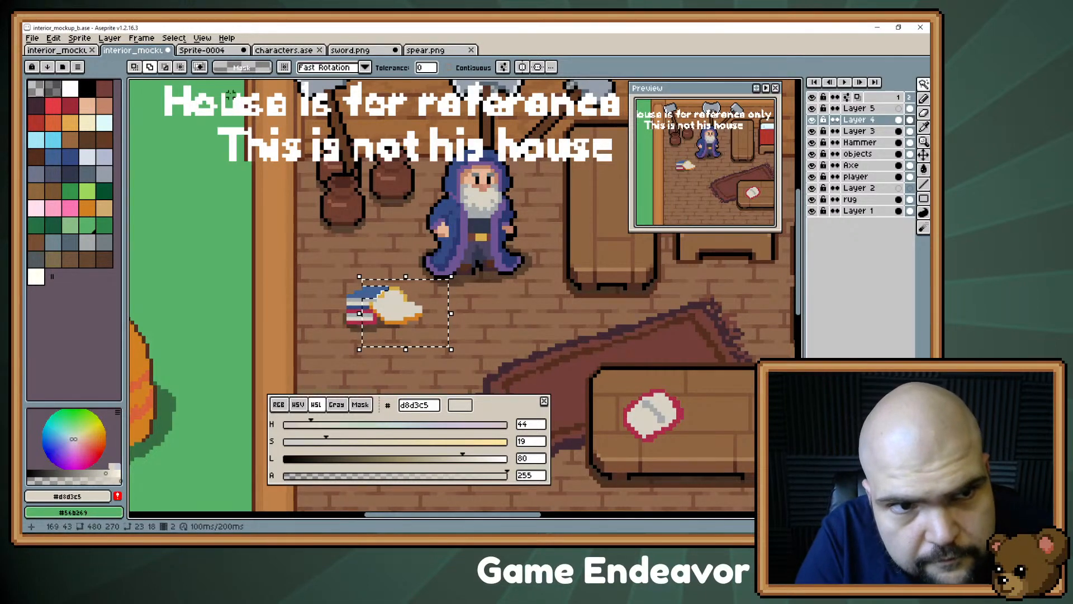
{"action": "left_click", "coordinate": [449, 67]}
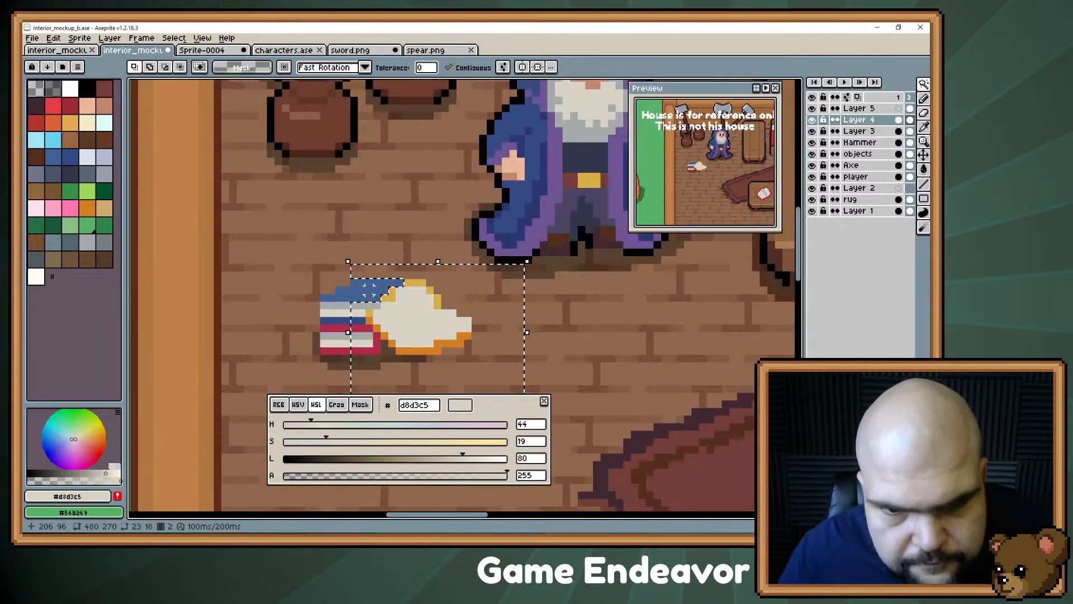
{"action": "scroll", "coordinate": [373, 293], "scroll_direction": "up", "scroll_amount": 1}
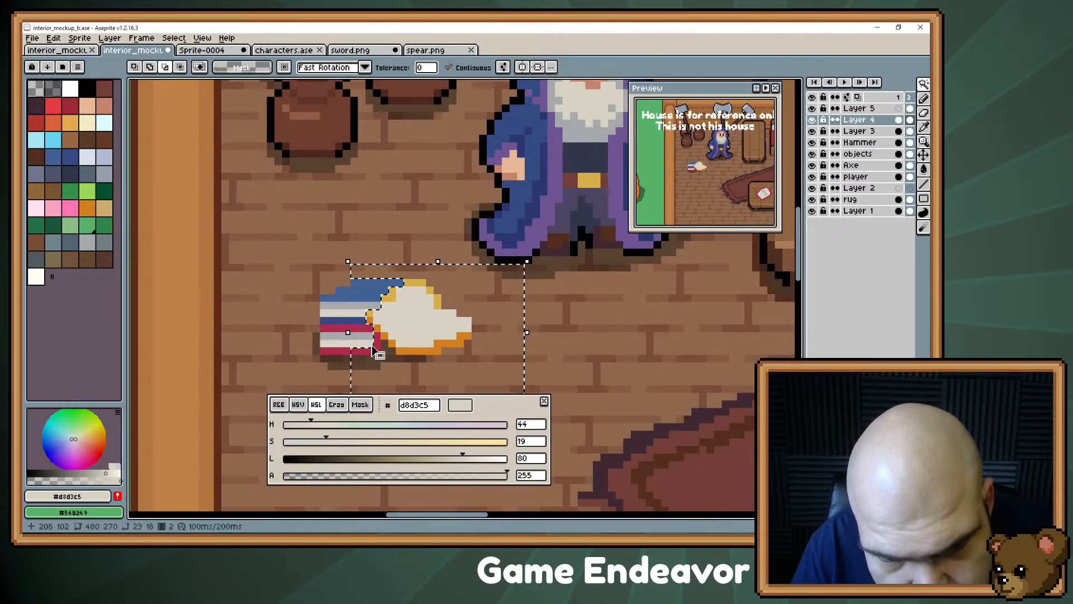
{"action": "left_click_drag", "start_coordinate": [360, 330], "coordinate": [422, 327]}
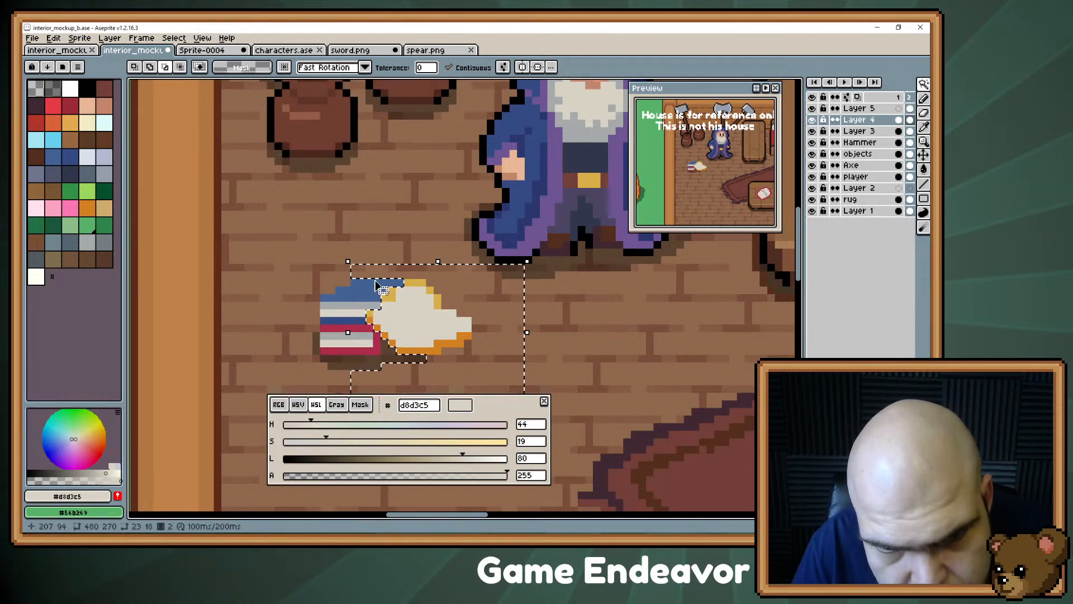
- Shift the selected open book one pixel down against the stack and clear the selection
{"action": "key", "text": "Left"}
{"action": "key", "text": "Down"}
{"action": "key", "text": "Down"}
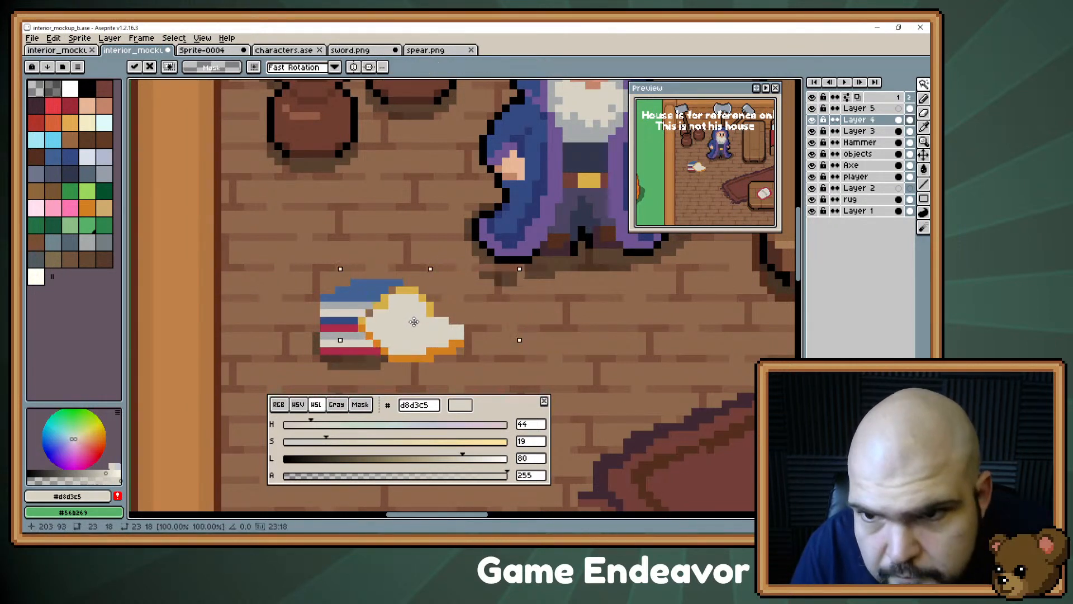
{"action": "left_click_drag", "start_coordinate": [412, 326], "coordinate": [420, 323]}
{"action": "key", "text": "ctrl+d"}
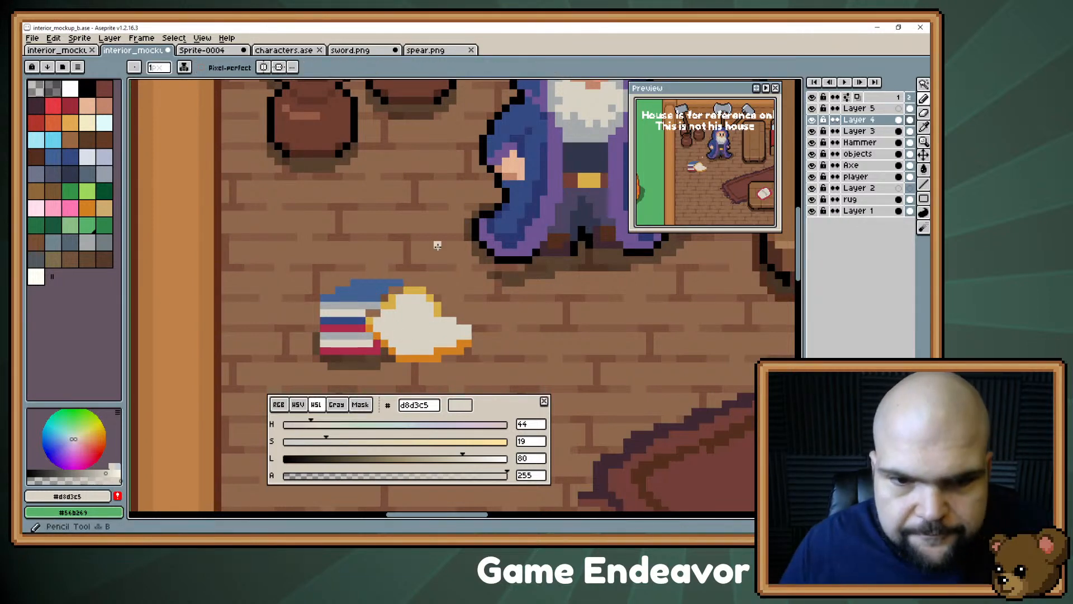
- Draw a grey #a5aaac centre crease diagonally across the open book's pages and trim it with cream #d8d3c5
{"action": "scroll", "coordinate": [432, 236], "scroll_direction": "down", "scroll_amount": 1}
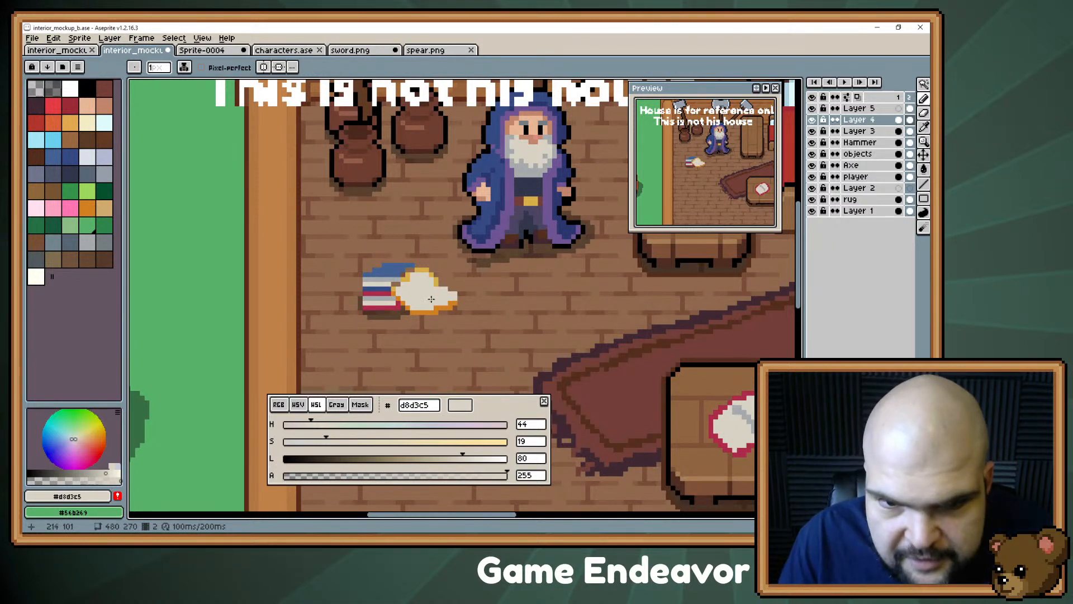
{"action": "key", "text": "alt"}
{"action": "left_click", "coordinate": [396, 283], "text": "alt"}
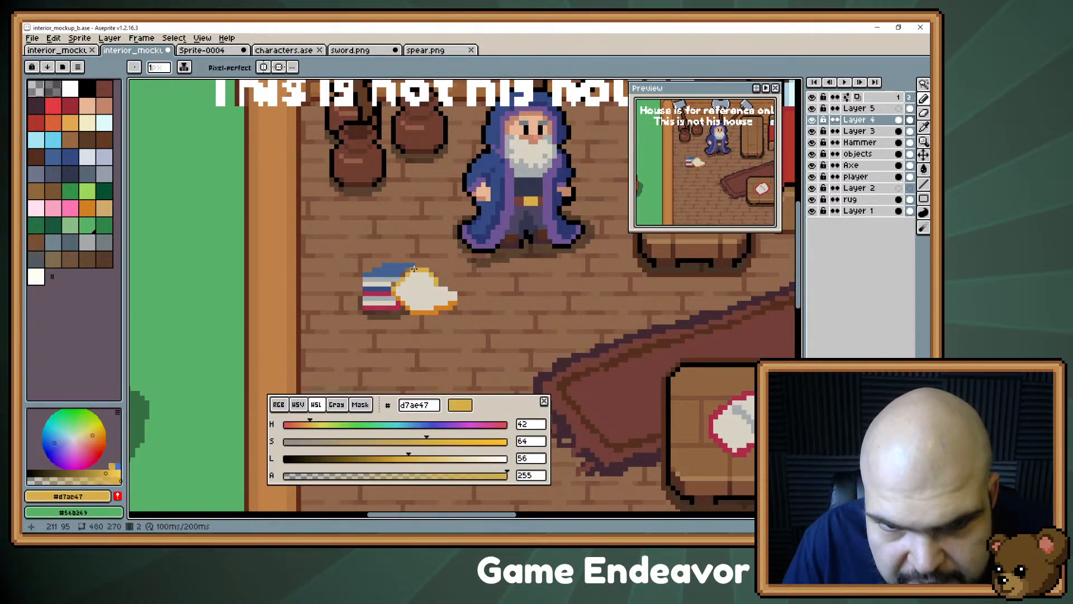
{"action": "key", "text": "alt"}
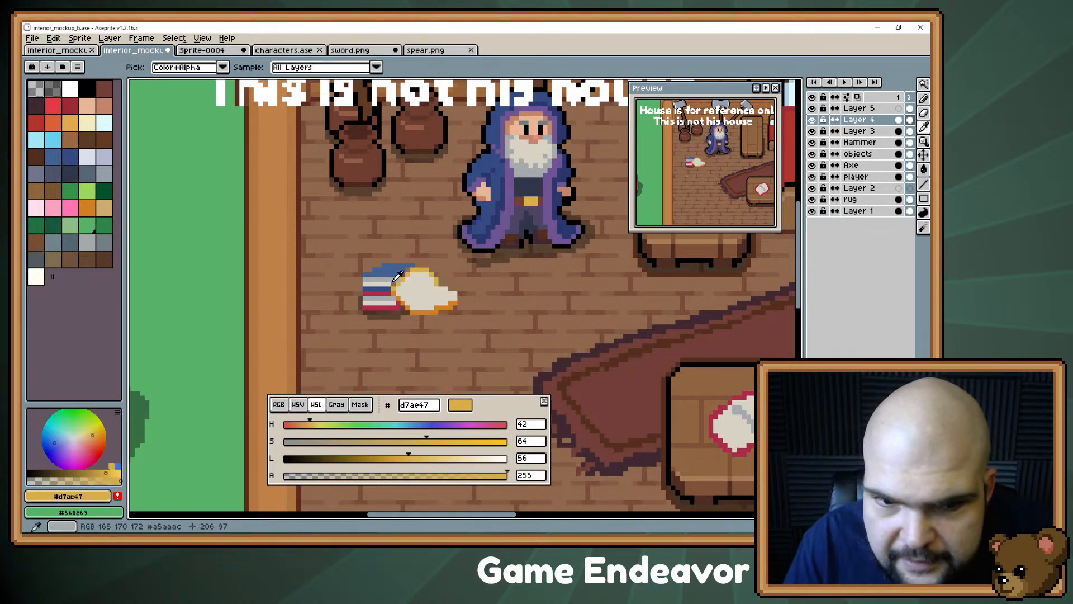
{"action": "left_click", "coordinate": [391, 277], "text": "alt"}
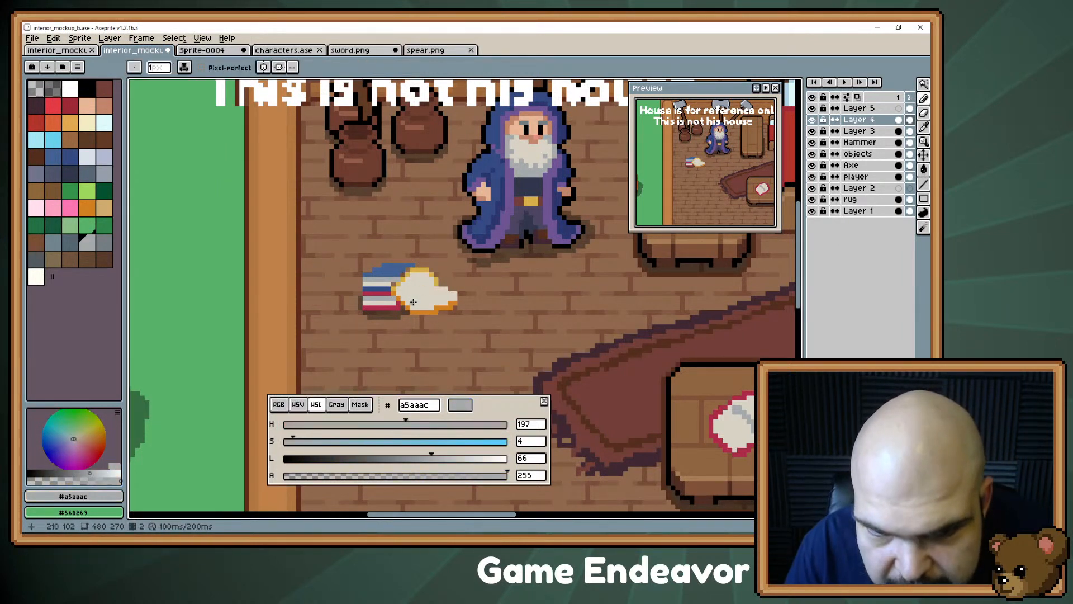
{"action": "left_click_drag", "start_coordinate": [413, 302], "coordinate": [428, 290]}
{"action": "key", "text": "alt"}
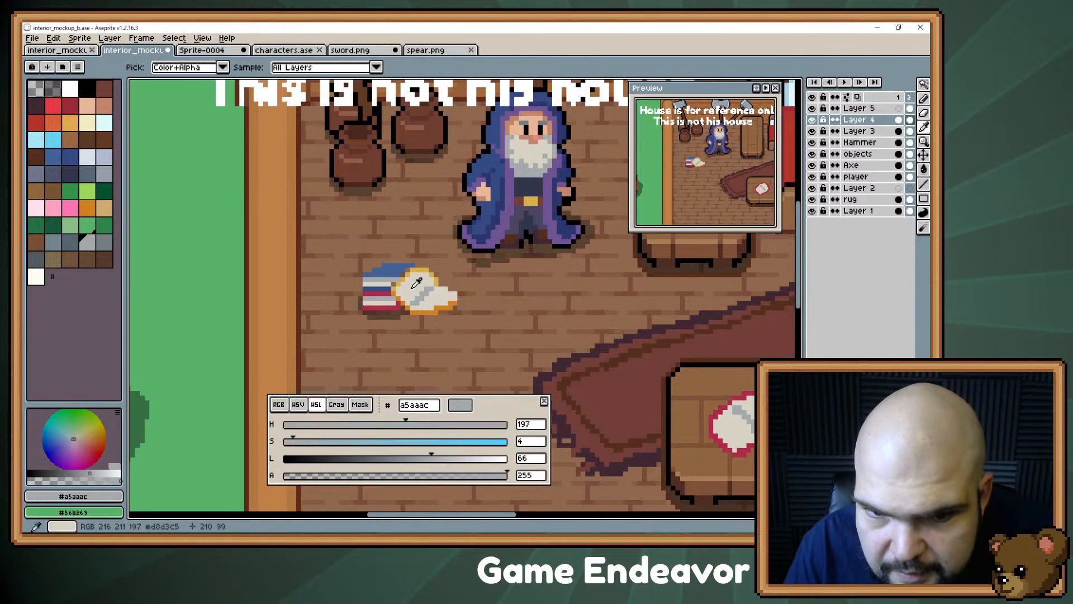
{"action": "left_click", "coordinate": [416, 283], "text": "alt"}
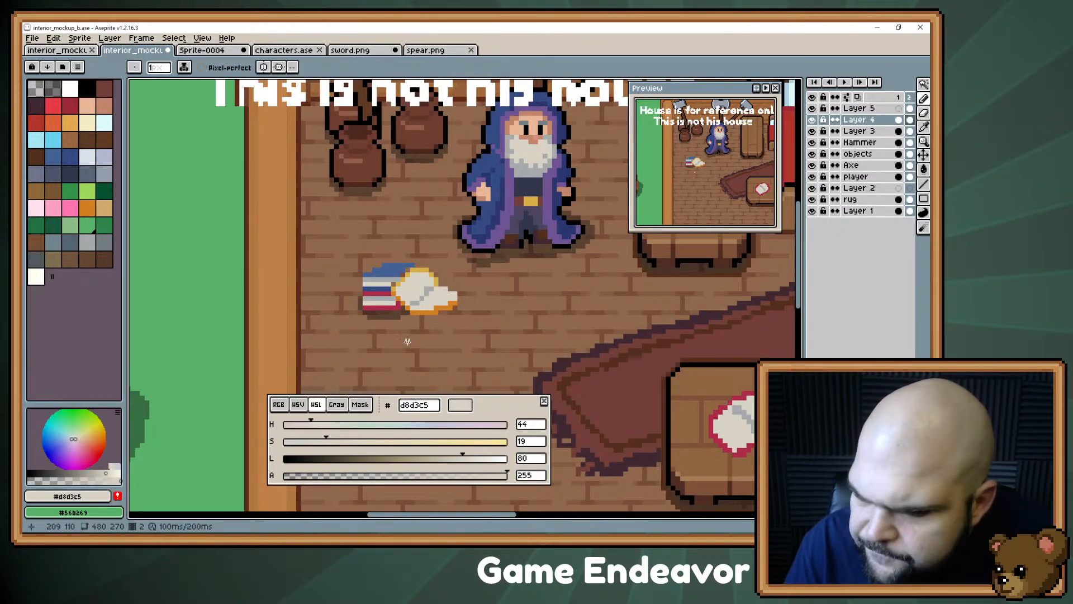
{"action": "left_click", "coordinate": [427, 287]}
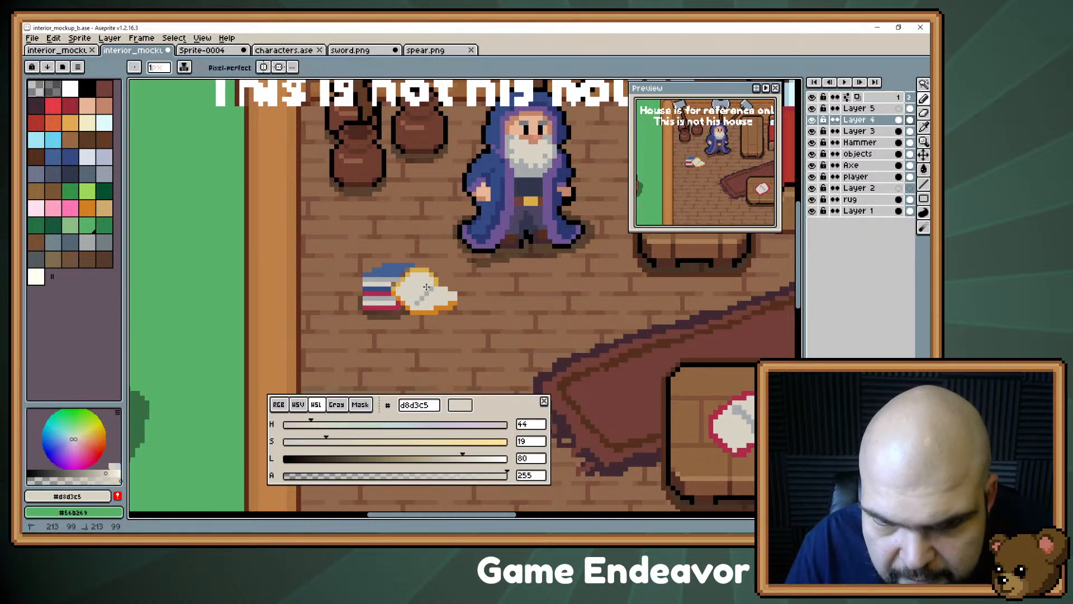
- Touch up the open book's outer page corner, sampling orange #d38022, cream #d8d3c5 and floor brown #8f694d
{"action": "key", "text": "alt"}
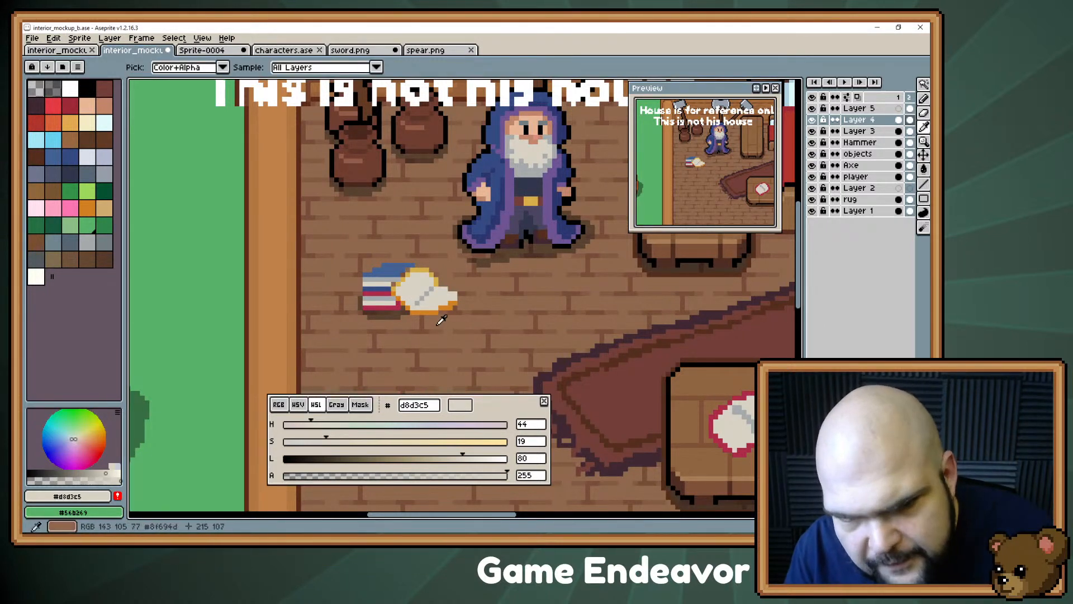
{"action": "left_click", "coordinate": [454, 300], "text": "alt"}
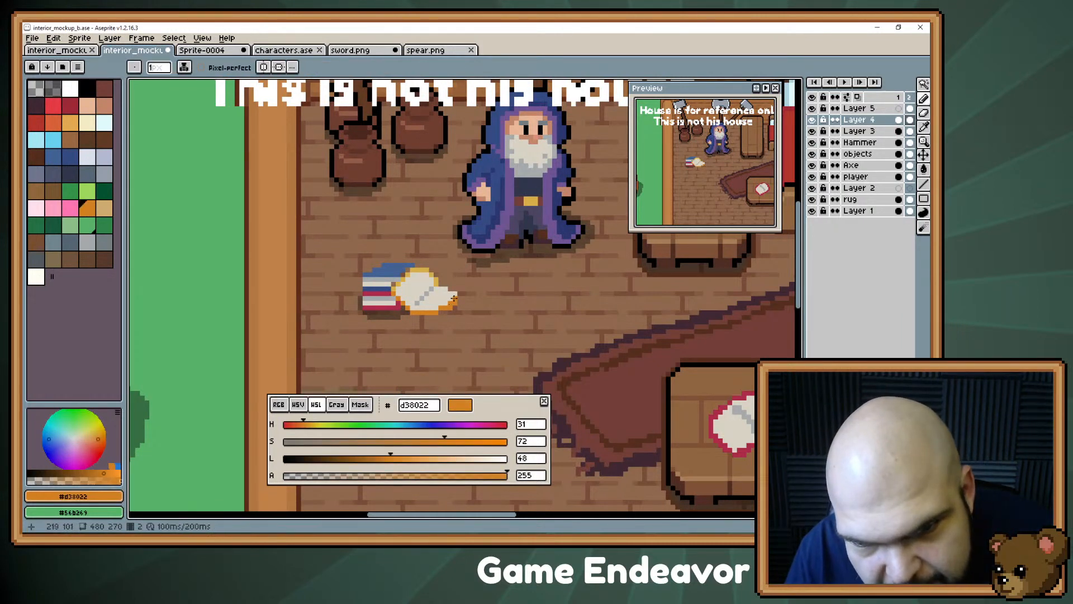
{"action": "key", "text": "b"}
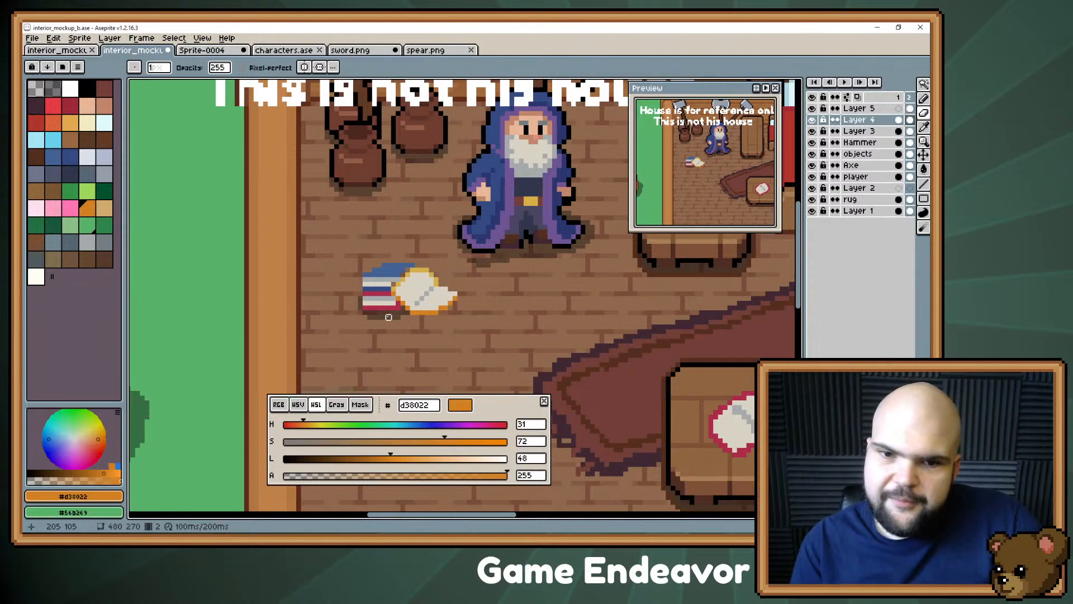
{"action": "left_click", "coordinate": [437, 288], "text": "alt"}
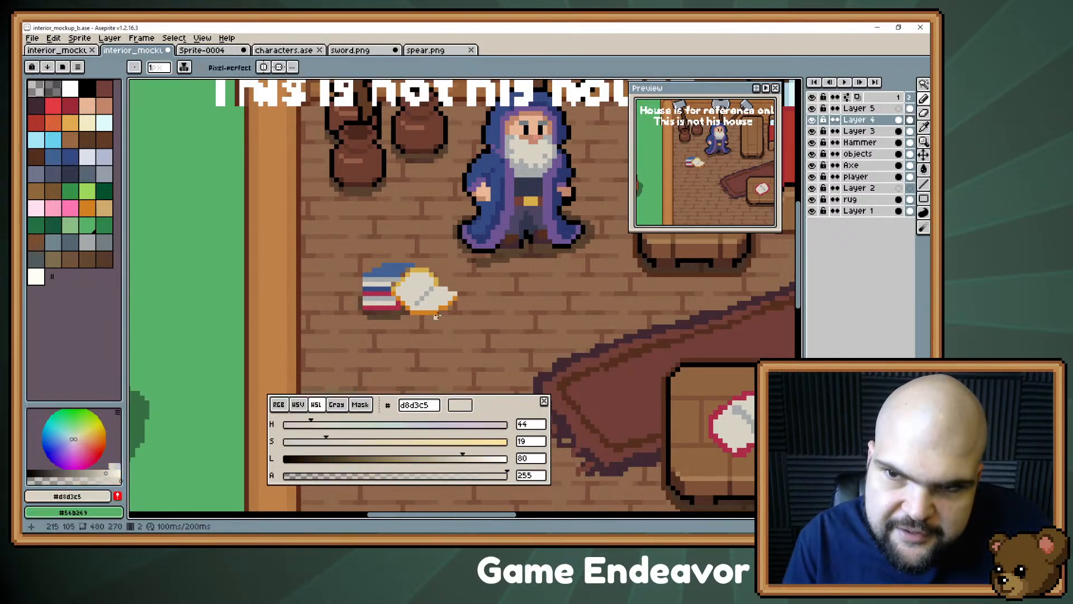
{"action": "left_click", "coordinate": [440, 282], "text": "alt"}
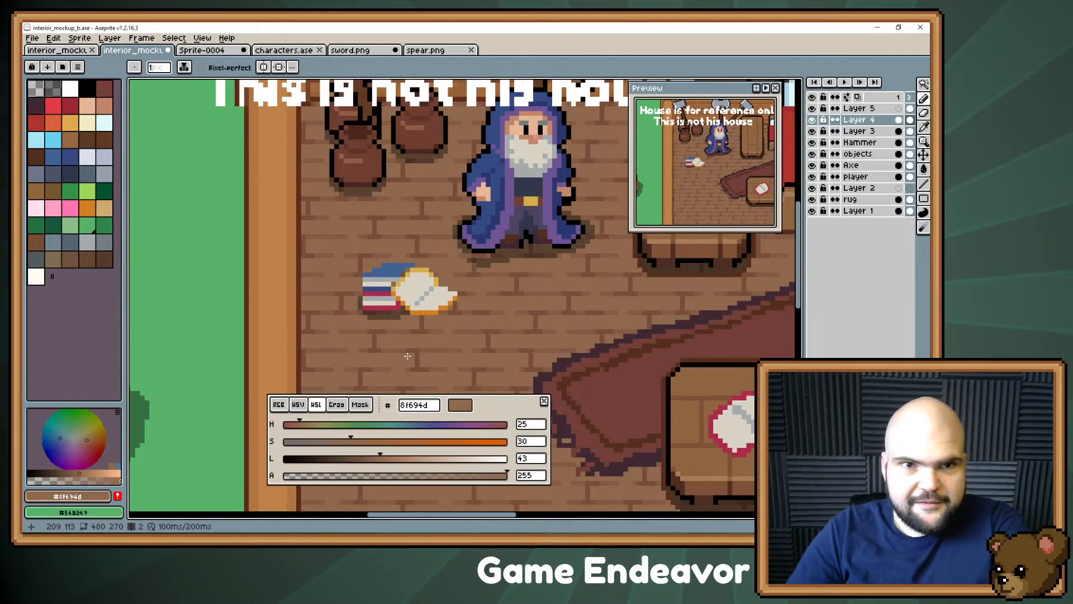
- Check the character lineup in characters.ase and read through the Dungeon Themes checklist on the Trello board
{"action": "left_click", "coordinate": [283, 50]}
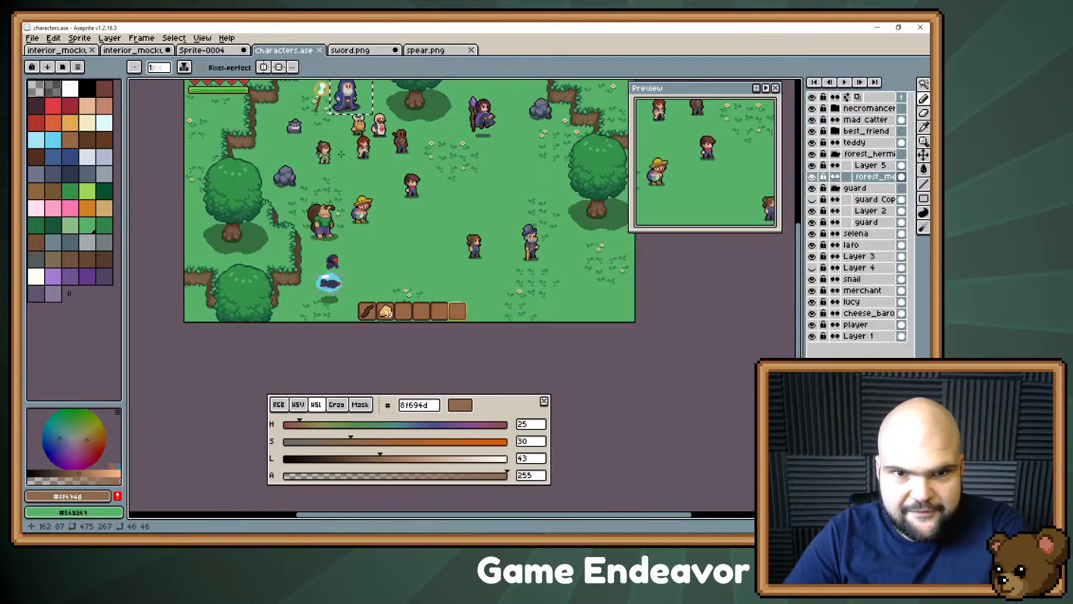
{"action": "left_click", "coordinate": [166, 50]}
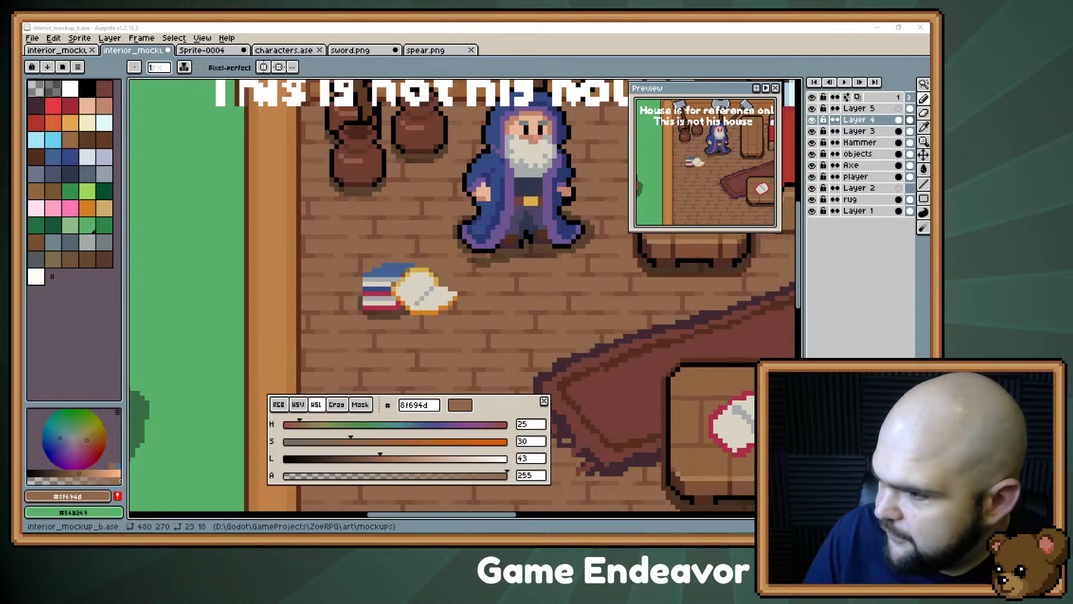
{"action": "key", "text": "alt+Tab"}
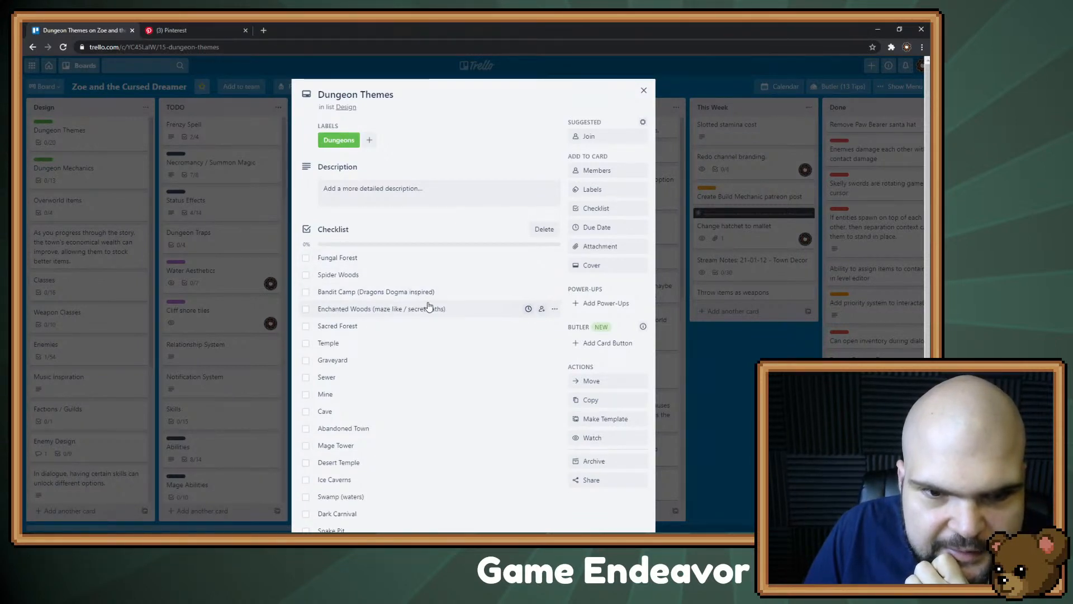
{"action": "scroll", "coordinate": [431, 309], "scroll_direction": "down", "scroll_amount": 1}
{"action": "scroll", "coordinate": [431, 309], "scroll_direction": "down", "scroll_amount": 1}
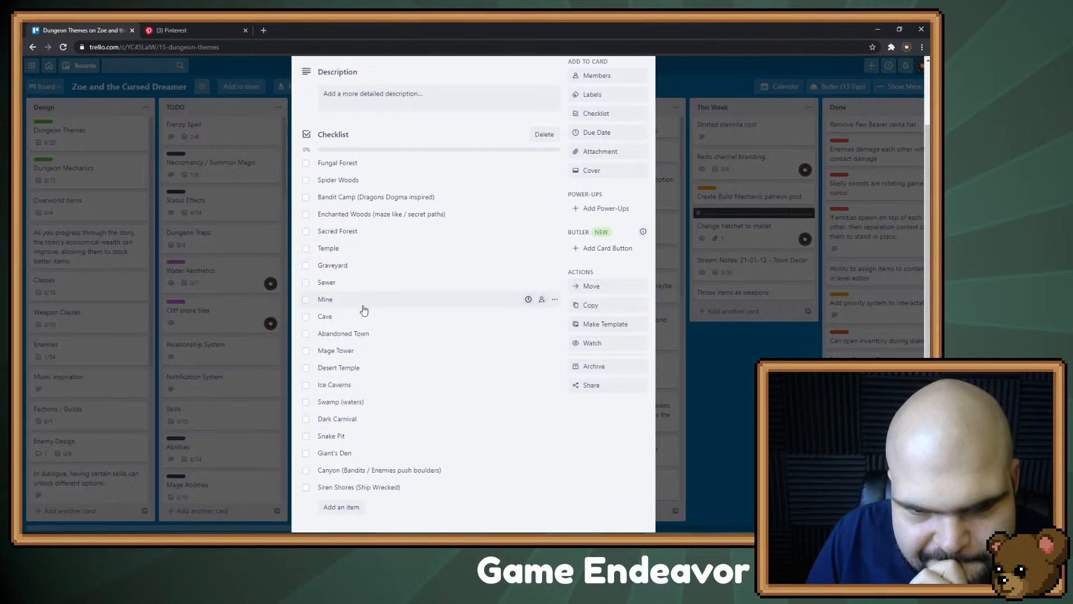
{"action": "key", "text": "alt+Tab"}
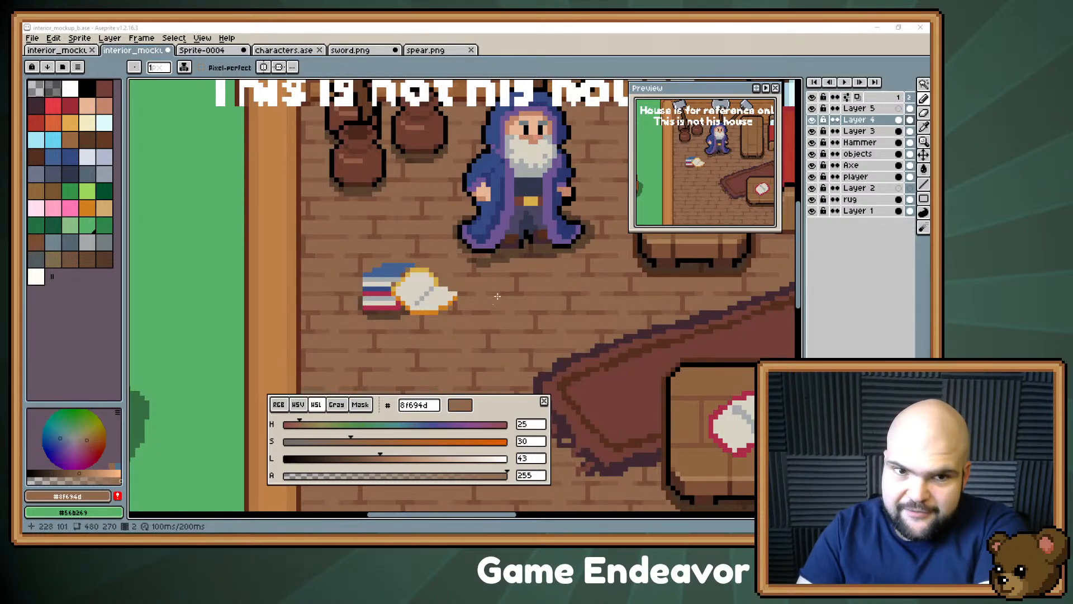
- Review the interior mockup from the round orange prop outside to the wizard, books, rug and table inside
{"action": "scroll", "coordinate": [497, 291], "scroll_direction": "left", "scroll_amount": 10}
{"action": "scroll", "coordinate": [520, 246], "scroll_direction": "down", "scroll_amount": 2}
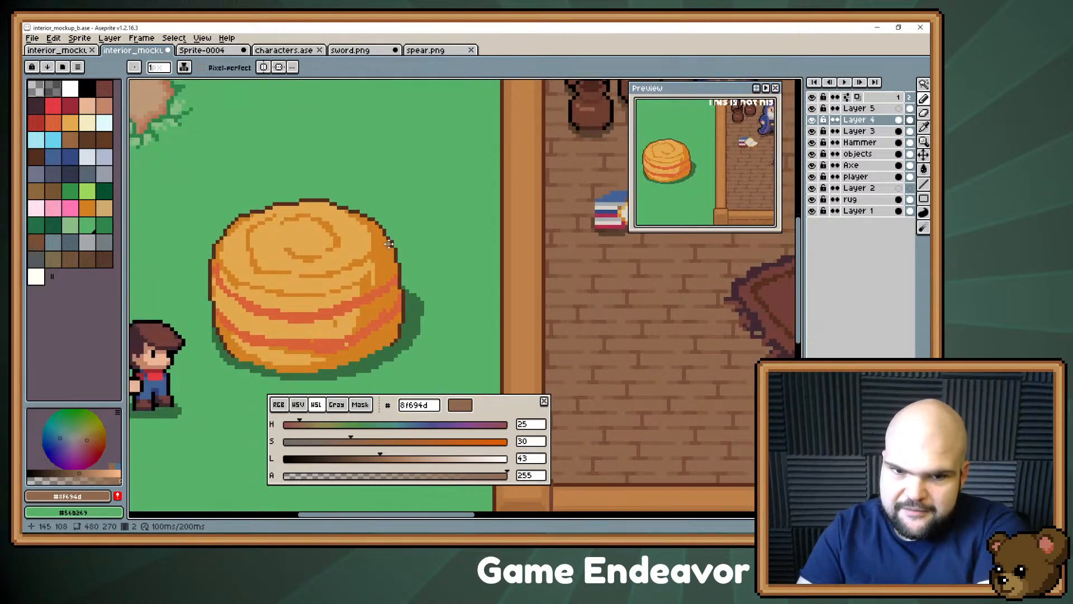
{"action": "scroll", "coordinate": [389, 244], "scroll_direction": "right", "scroll_amount": 6}
{"action": "scroll", "coordinate": [346, 279], "scroll_direction": "up", "scroll_amount": 3}
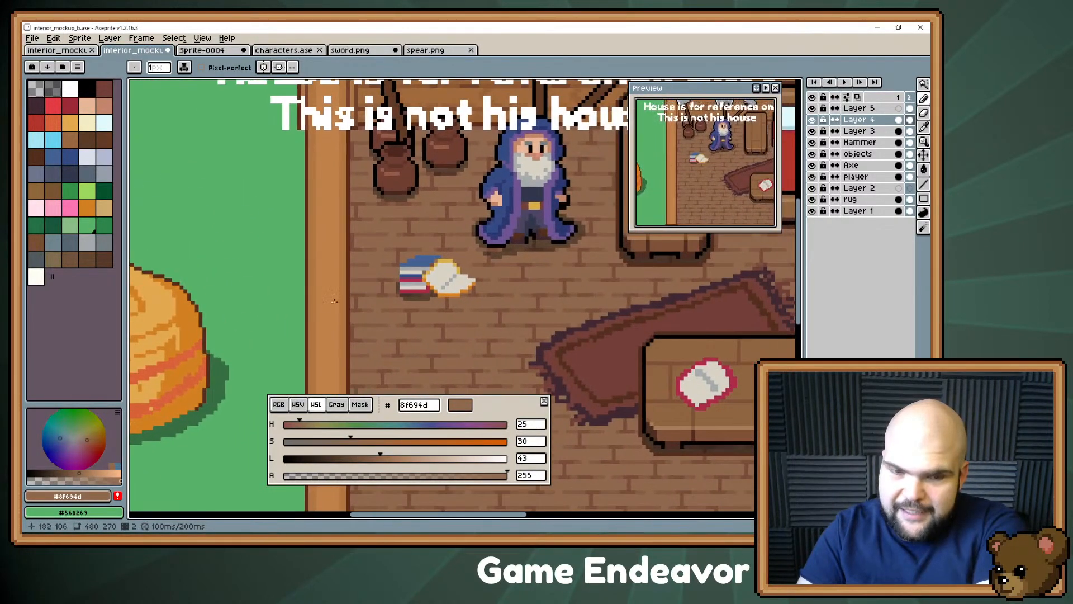
{"action": "scroll", "coordinate": [333, 301], "scroll_direction": "right", "scroll_amount": 4}
{"action": "scroll", "coordinate": [330, 251], "scroll_direction": "up", "scroll_amount": 1}
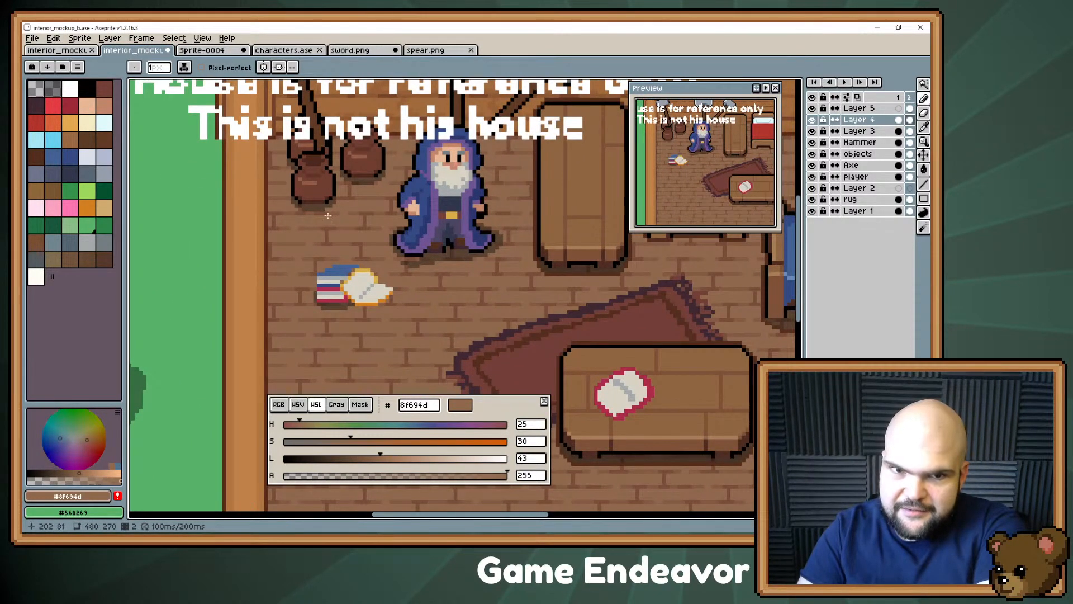
- Examine the forest scene in Sprite-0004, including its characters, weapon barrels, loose weapons and dirt path
{"action": "left_click", "coordinate": [221, 49]}
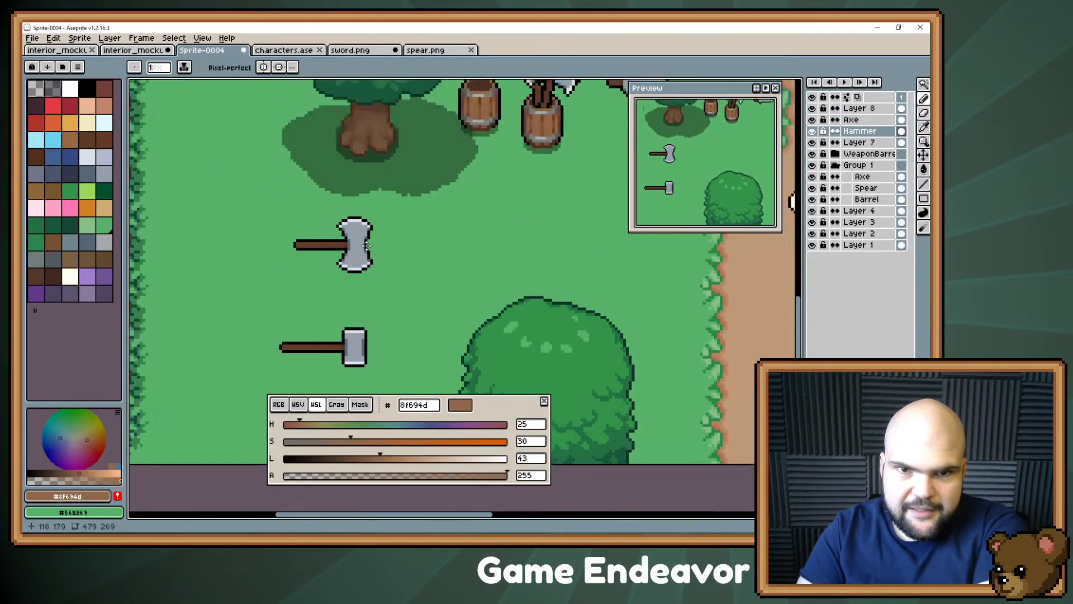
{"action": "scroll", "coordinate": [366, 245], "scroll_direction": "up", "scroll_amount": 3}
{"action": "scroll", "coordinate": [558, 280], "scroll_direction": "right", "scroll_amount": 3}
{"action": "scroll", "coordinate": [571, 287], "scroll_direction": "up", "scroll_amount": 2}
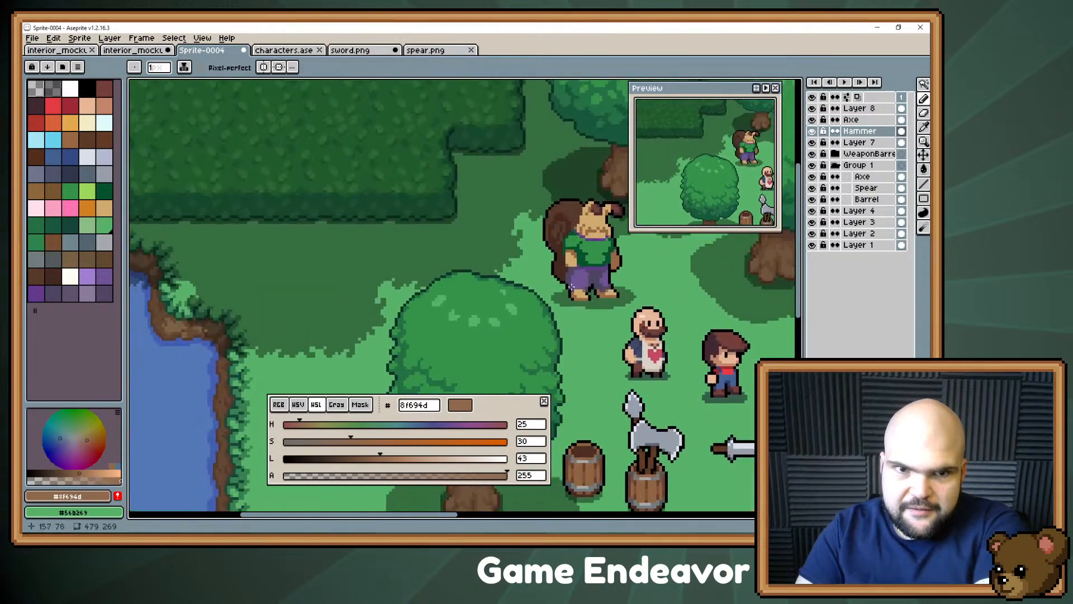
{"action": "scroll", "coordinate": [571, 286], "scroll_direction": "up", "scroll_amount": 3}
{"action": "scroll", "coordinate": [453, 226], "scroll_direction": "down", "scroll_amount": 3}
{"action": "scroll", "coordinate": [453, 226], "scroll_direction": "right", "scroll_amount": 2}
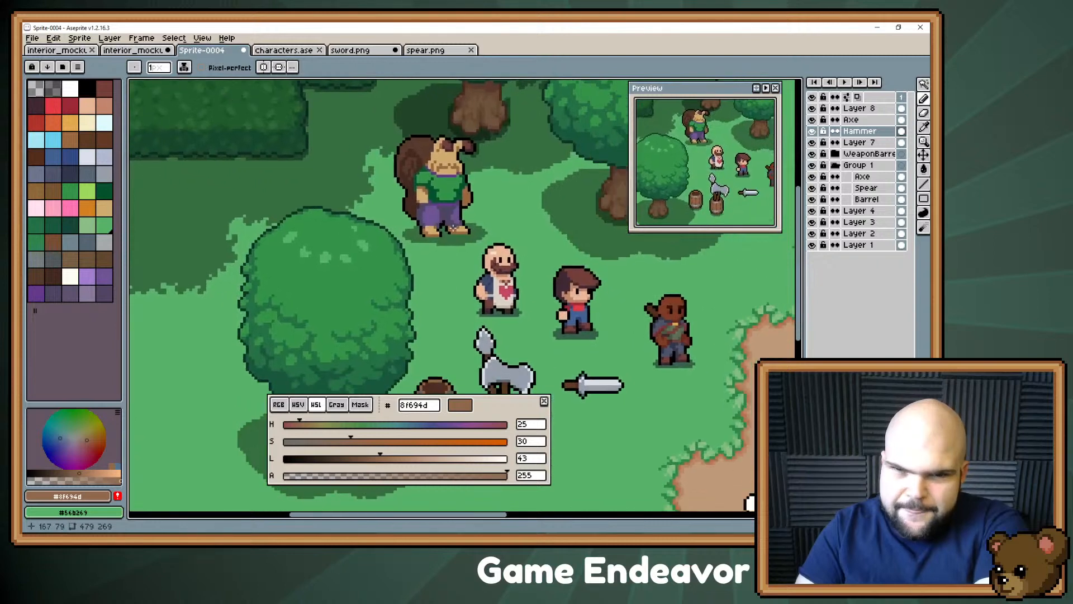
{"action": "scroll", "coordinate": [644, 479], "scroll_direction": "right", "scroll_amount": 3}
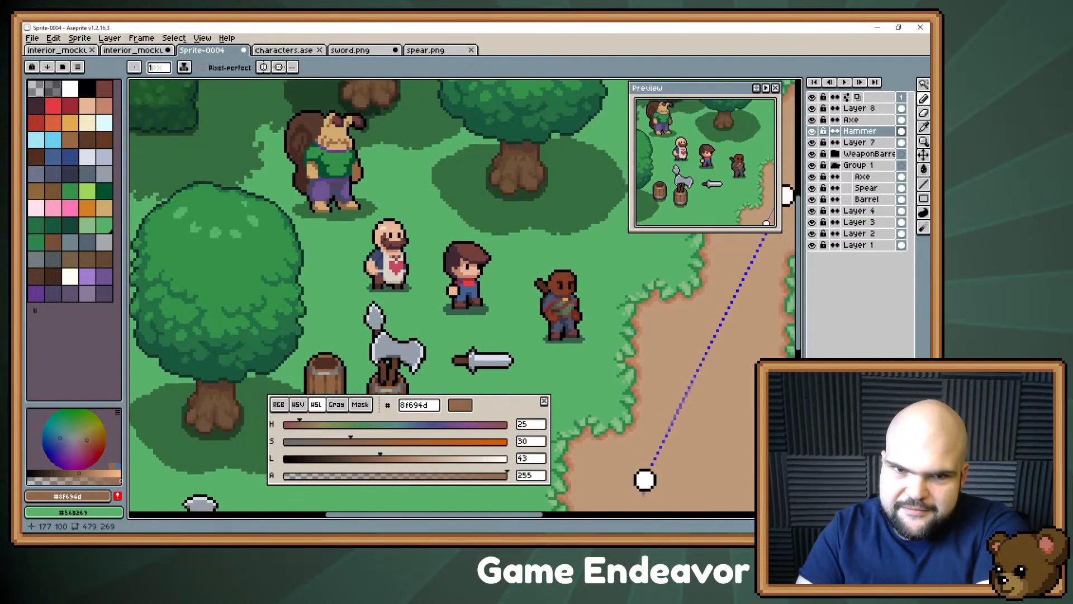
{"action": "scroll", "coordinate": [644, 480], "scroll_direction": "down", "scroll_amount": 3}
{"action": "scroll", "coordinate": [462, 366], "scroll_direction": "up", "scroll_amount": 2}
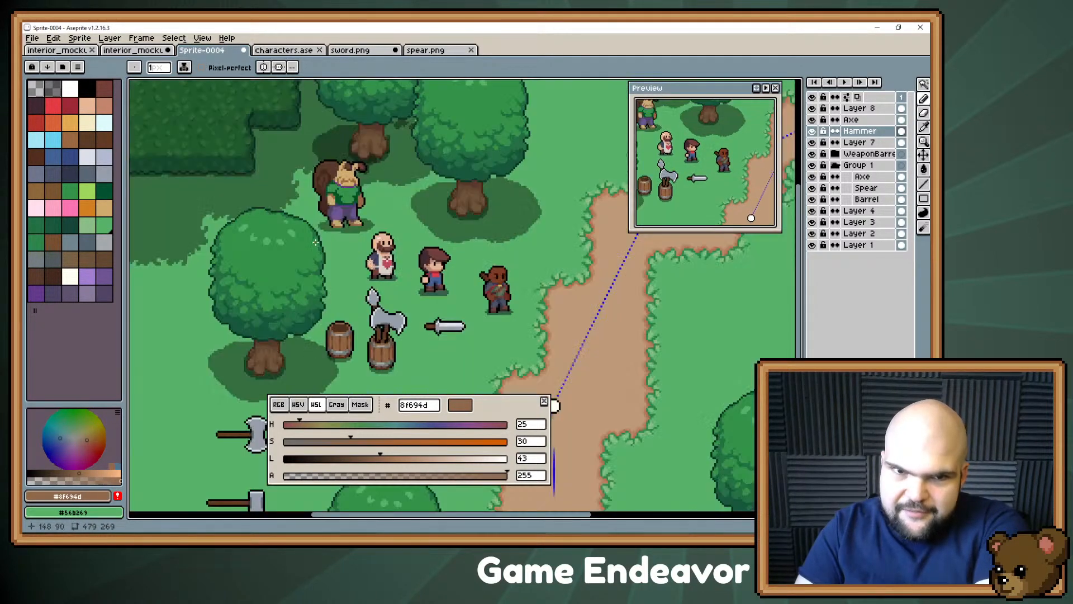
{"action": "scroll", "coordinate": [462, 366], "scroll_direction": "left", "scroll_amount": 2}
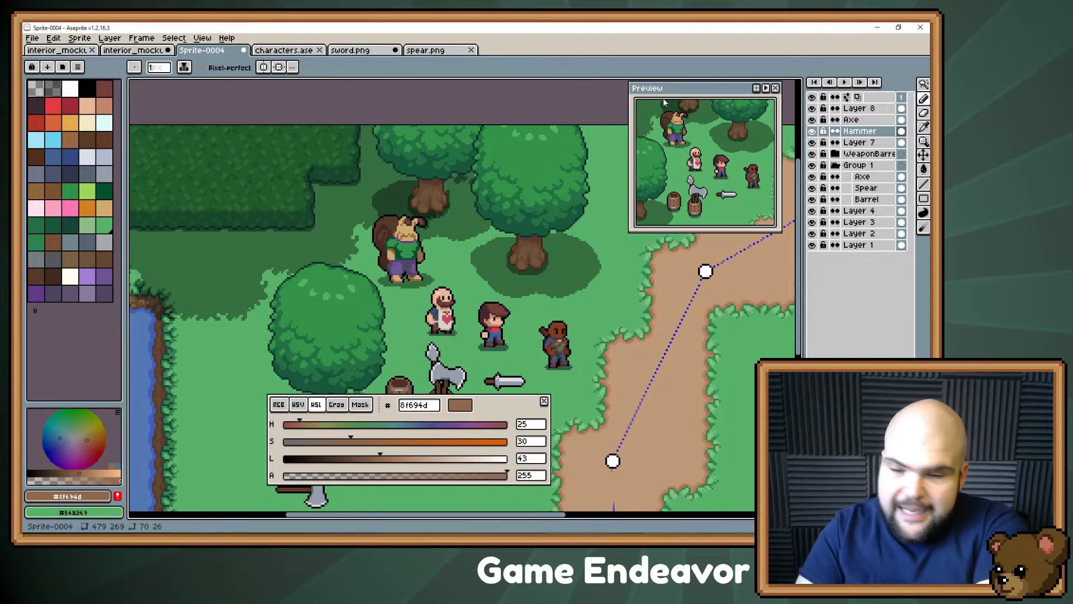
{"action": "scroll", "coordinate": [739, 256], "scroll_direction": "down", "scroll_amount": 3}
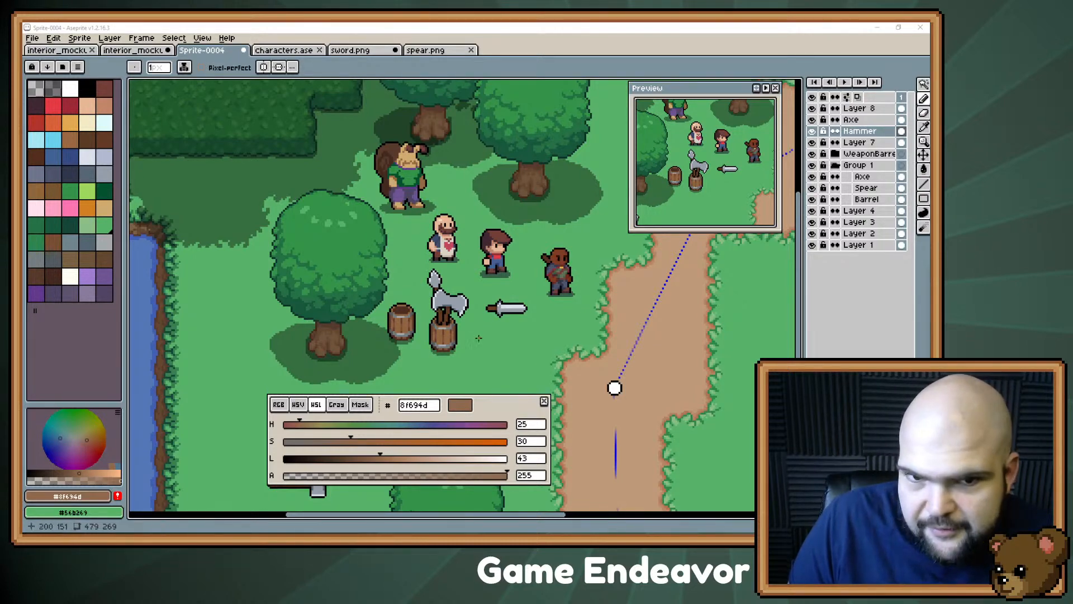
{"action": "left_click_drag", "start_coordinate": [478, 244], "coordinate": [474, 268]}
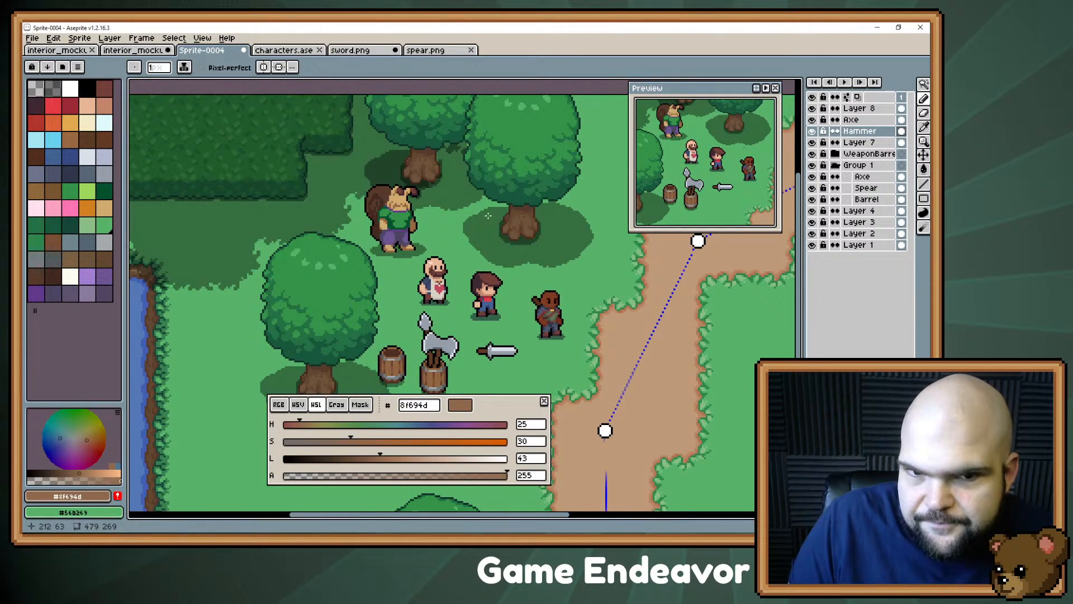
- Compare the Sprite-0004 forest scene with the furniture and characters in interior_mockup.ase
{"action": "left_click_drag", "start_coordinate": [539, 271], "coordinate": [495, 285]}
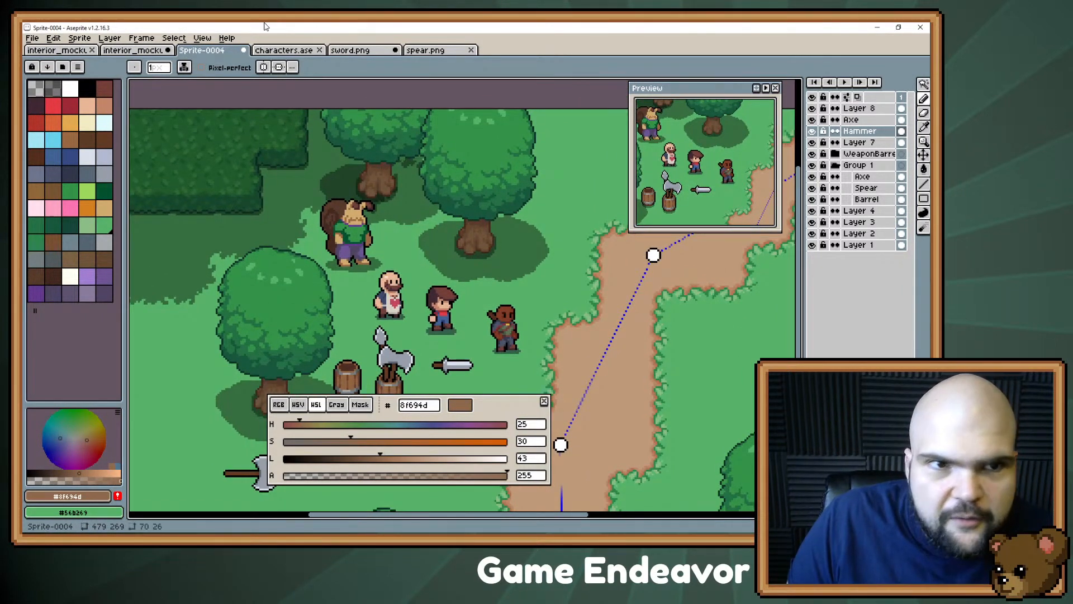
{"action": "left_click", "coordinate": [139, 50]}
{"action": "left_click", "coordinate": [68, 50]}
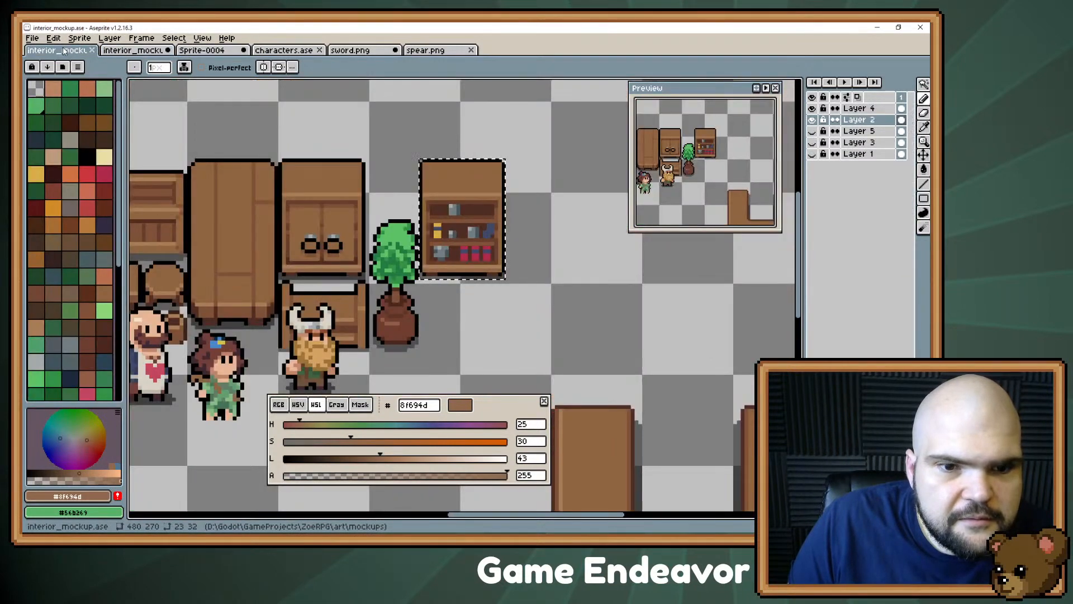
{"action": "left_click", "coordinate": [213, 50]}
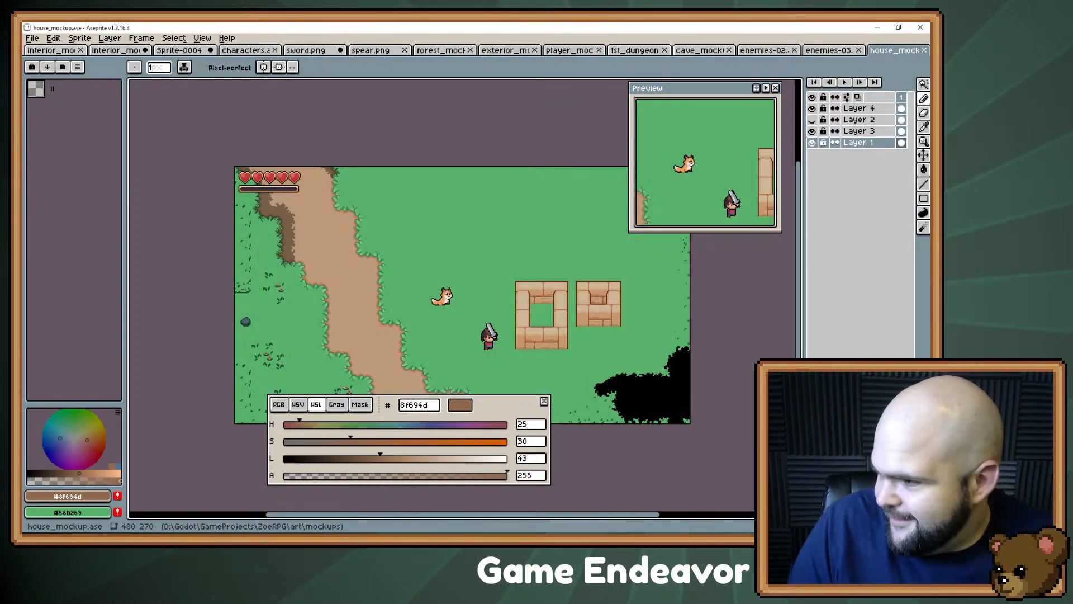
- View the whole house in interior_mockup_b.ase and look through the other open mockups up to the forest scene in npc_3.ase
{"action": "key", "text": "ctrl+Tab"}
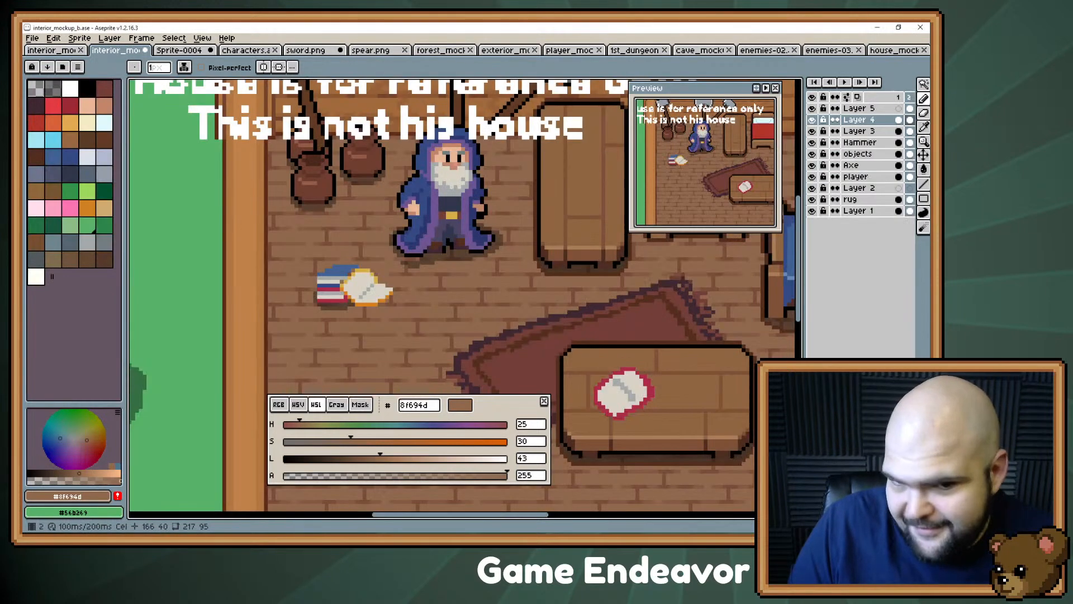
{"action": "scroll", "coordinate": [625, 300], "scroll_direction": "down", "scroll_amount": 5}
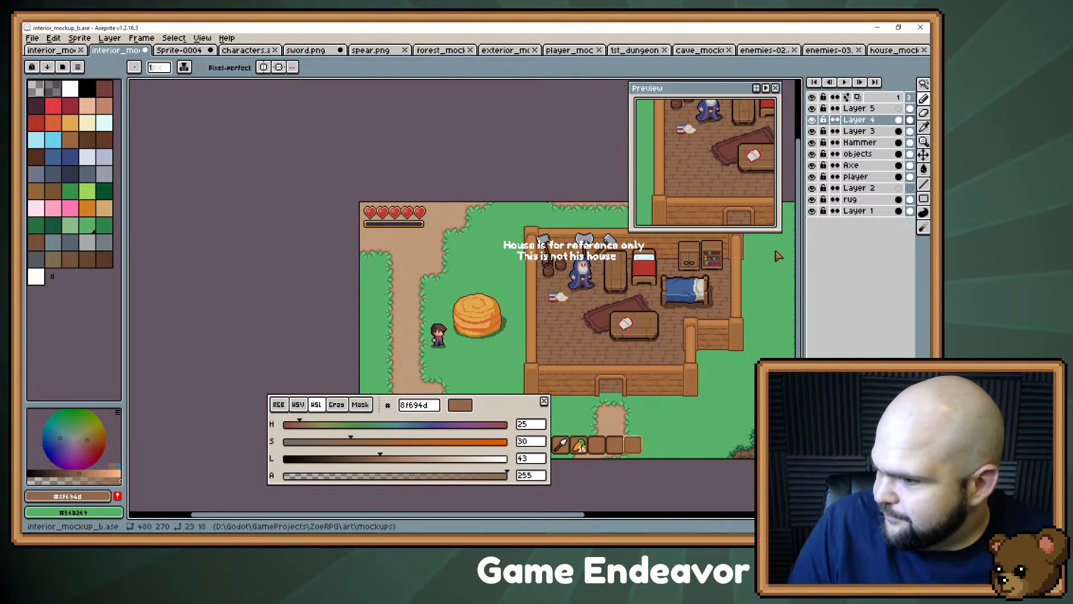
{"action": "key", "text": "ctrl+Tab"}
{"action": "key", "text": "ctrl+Tab"}
{"action": "key", "text": "ctrl+Tab"}
{"action": "key", "text": "ctrl+Tab"}
{"action": "key", "text": "ctrl+Tab"}
{"action": "key", "text": "ctrl+Tab"}
{"action": "key", "text": "ctrl+Tab"}
{"action": "key", "text": "ctrl+Tab"}
{"action": "key", "text": "ctrl+Tab"}
{"action": "key", "text": "ctrl+Tab"}
{"action": "key", "text": "ctrl+Tab"}
{"action": "key", "text": "ctrl+Tab"}
{"action": "key", "text": "ctrl+Tab"}
{"action": "key", "text": "ctrl+Tab"}
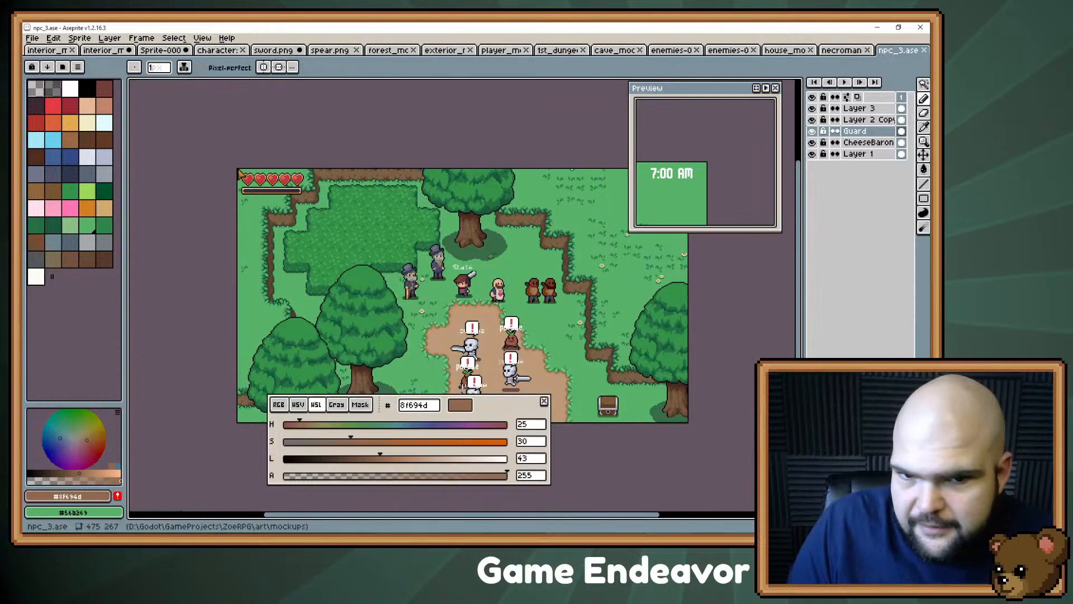
- In exterior.ase, show the Mushroom03 layer and hide the visible round bushes layer that covers the mushroom
{"action": "key", "text": "ctrl+Tab"}
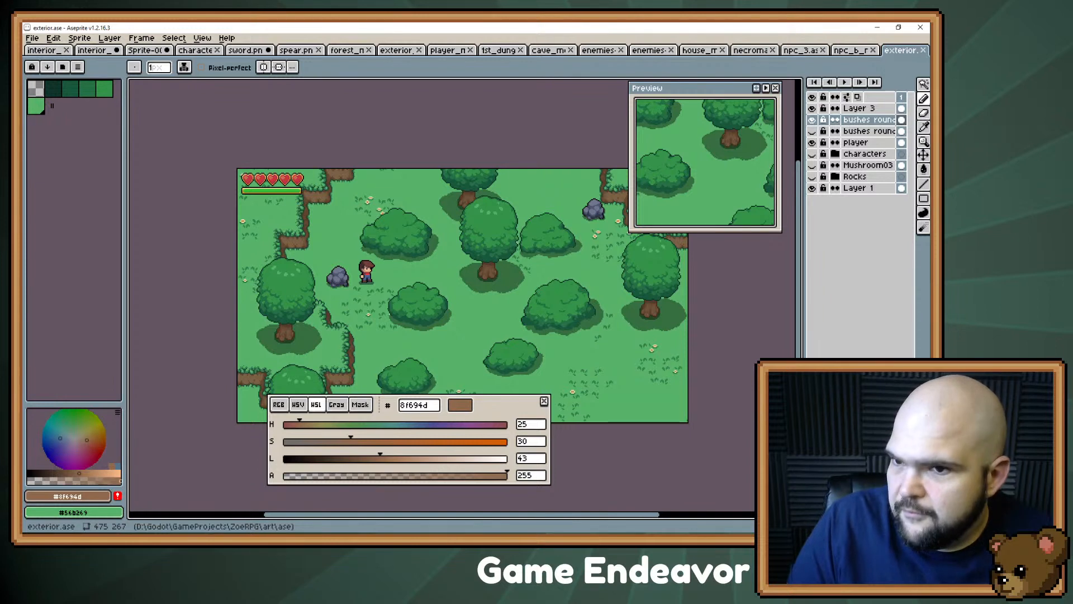
{"action": "left_click", "coordinate": [812, 165]}
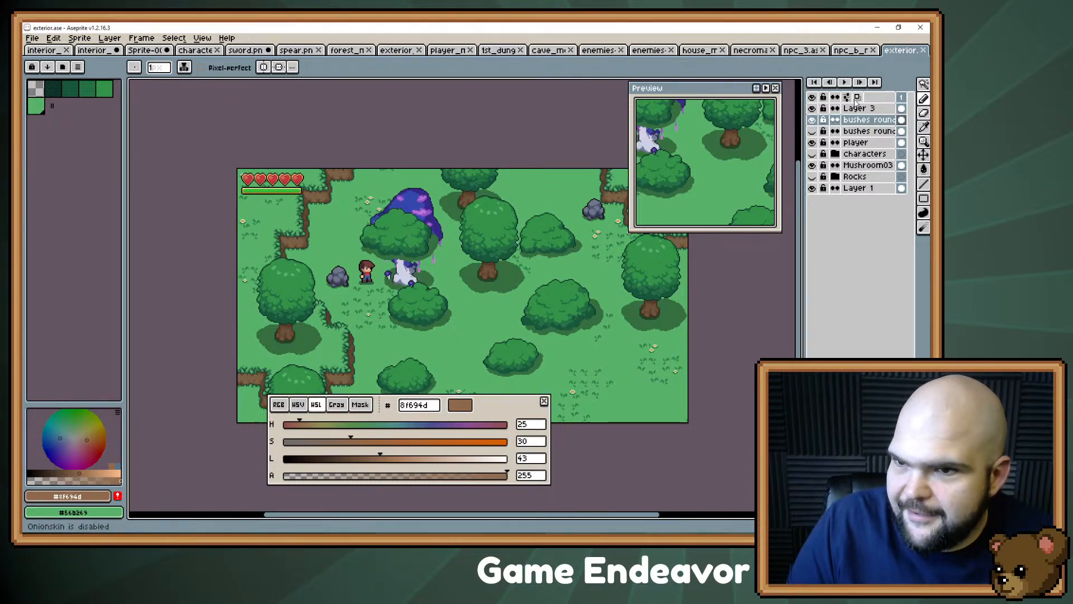
{"action": "left_click", "coordinate": [814, 119]}
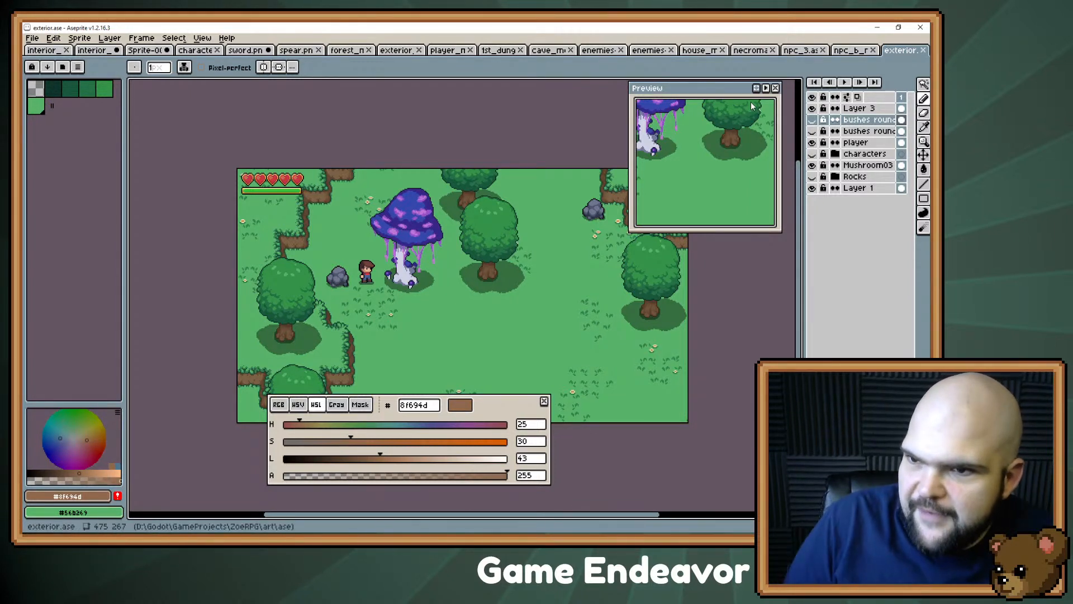
- Preview the characters, second round bushes and Rocks layers in turn, hiding each again, then expand the characters group and return to Sprite-0004
{"action": "left_click", "coordinate": [811, 154]}
{"action": "scroll", "coordinate": [369, 329], "scroll_direction": "up", "scroll_amount": 2}
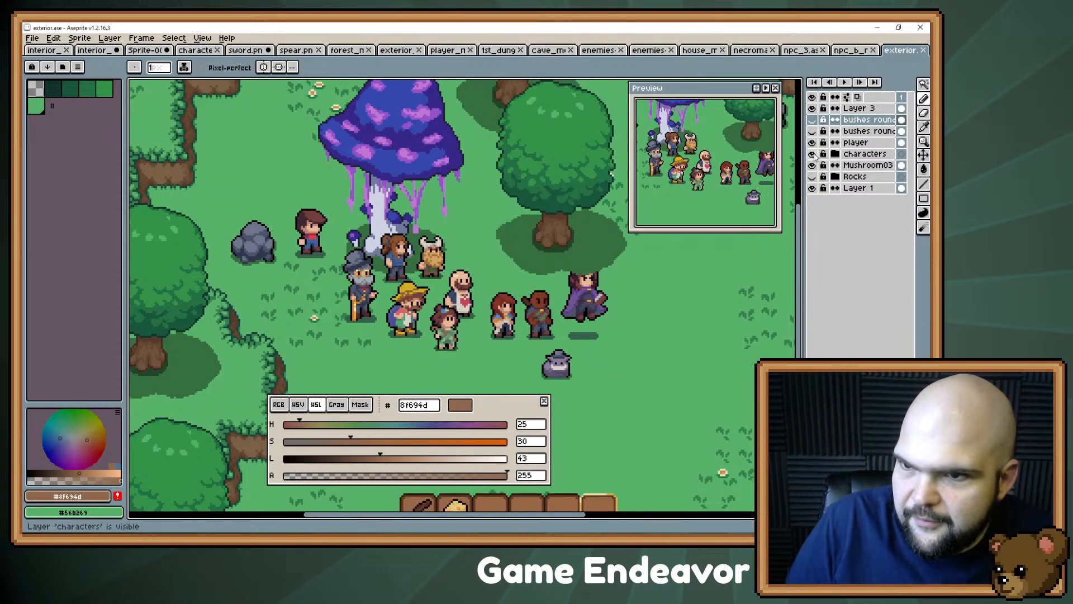
{"action": "left_click", "coordinate": [811, 154]}
{"action": "left_click", "coordinate": [811, 131]}
{"action": "left_click", "coordinate": [812, 131]}
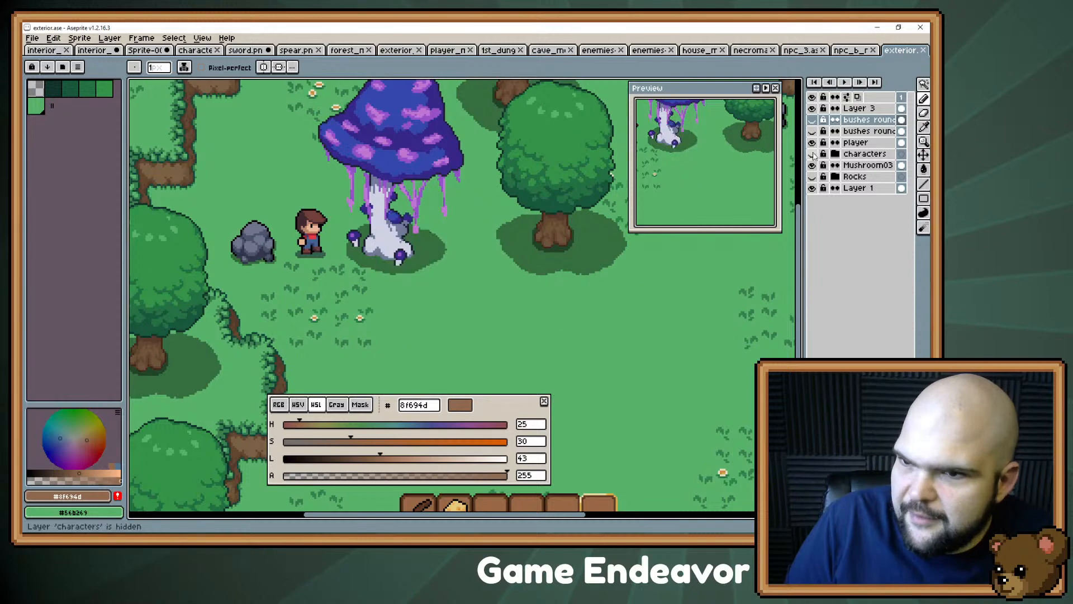
{"action": "left_click", "coordinate": [812, 176]}
{"action": "left_click", "coordinate": [811, 176]}
{"action": "left_click", "coordinate": [835, 154]}
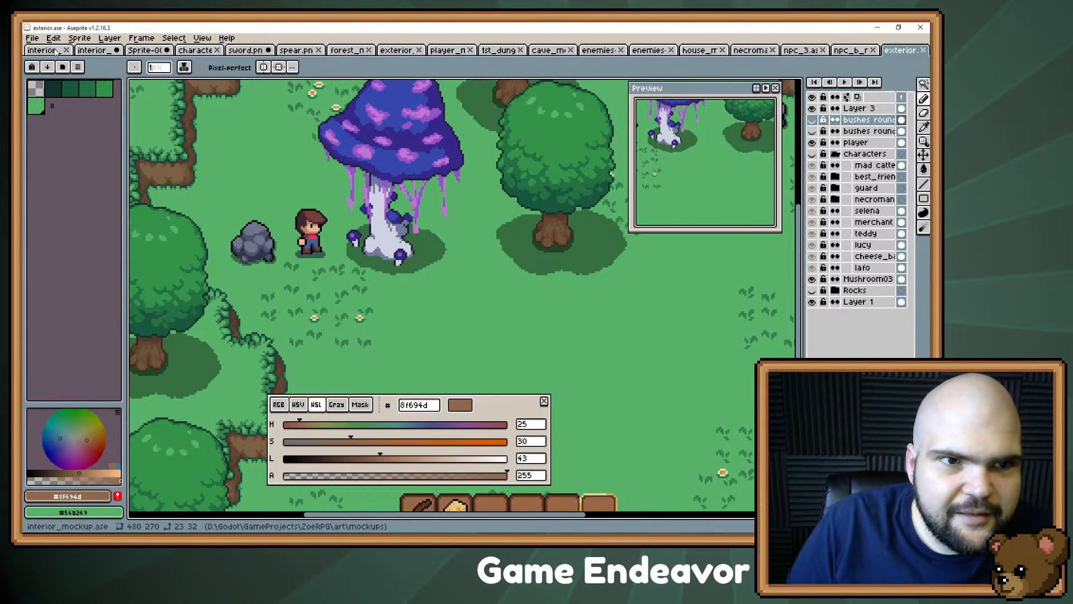
{"action": "left_click", "coordinate": [141, 51]}
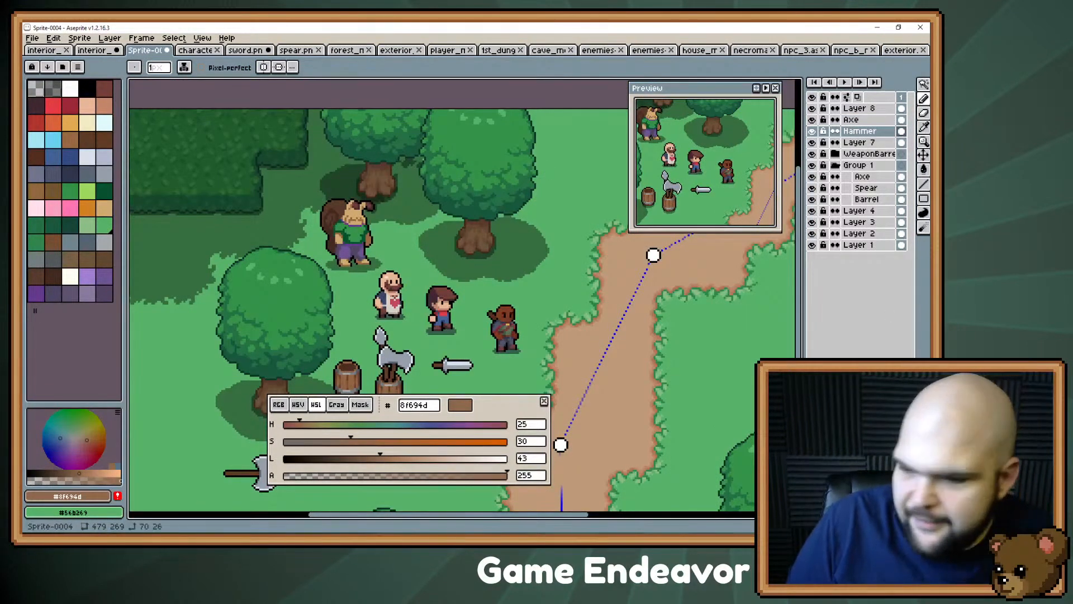